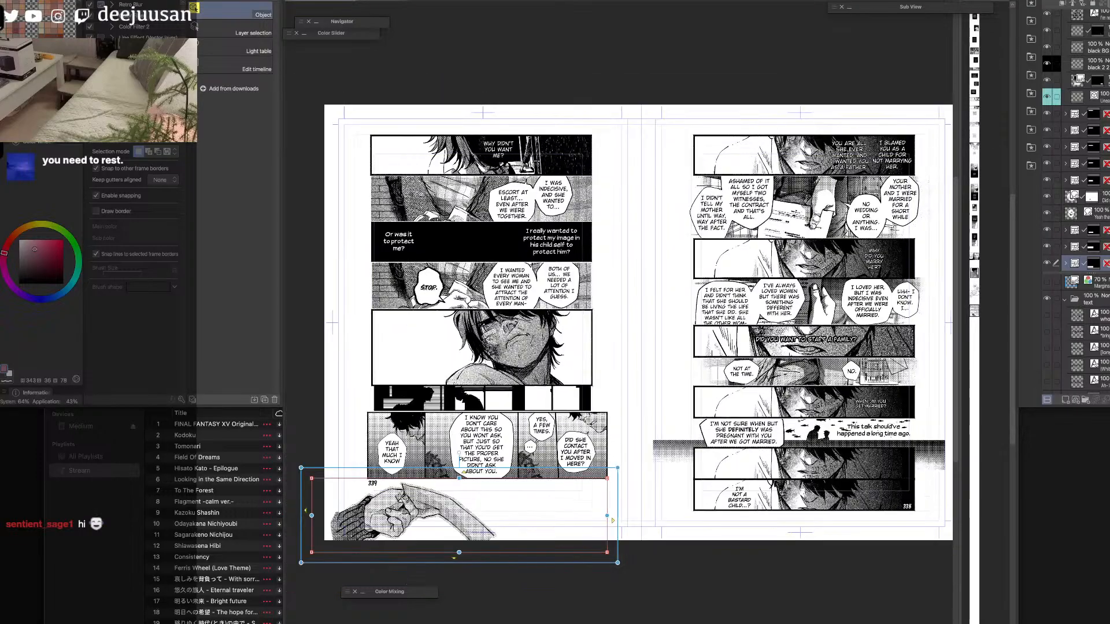
Narrow the page spread's view so the vertical strip document has room beside it.
{"action": "key", "text": "space"}
{"action": "left_click_drag", "start_coordinate": [835, 353], "coordinate": [798, 355]}
{"action": "left_click_drag", "start_coordinate": [959, 363], "coordinate": [761, 371]}
{"action": "key", "text": "super+plus"}
{"action": "key", "text": "super+minus"}
Zoom the vertical strip document in on the panel filled with handwritten text above the small figure.
{"action": "left_click", "coordinate": [888, 340]}
{"action": "key", "text": "super+plus"}
{"action": "key", "text": "super+plus"}
{"action": "key", "text": "super+plus"}
{"action": "key", "text": "super+plus"}
{"action": "key", "text": "super+plus"}
{"action": "key", "text": "space"}
{"action": "left_click_drag", "start_coordinate": [872, 311], "coordinate": [894, 515]}
{"action": "key", "text": "super+plus"}
{"action": "key", "text": "space"}
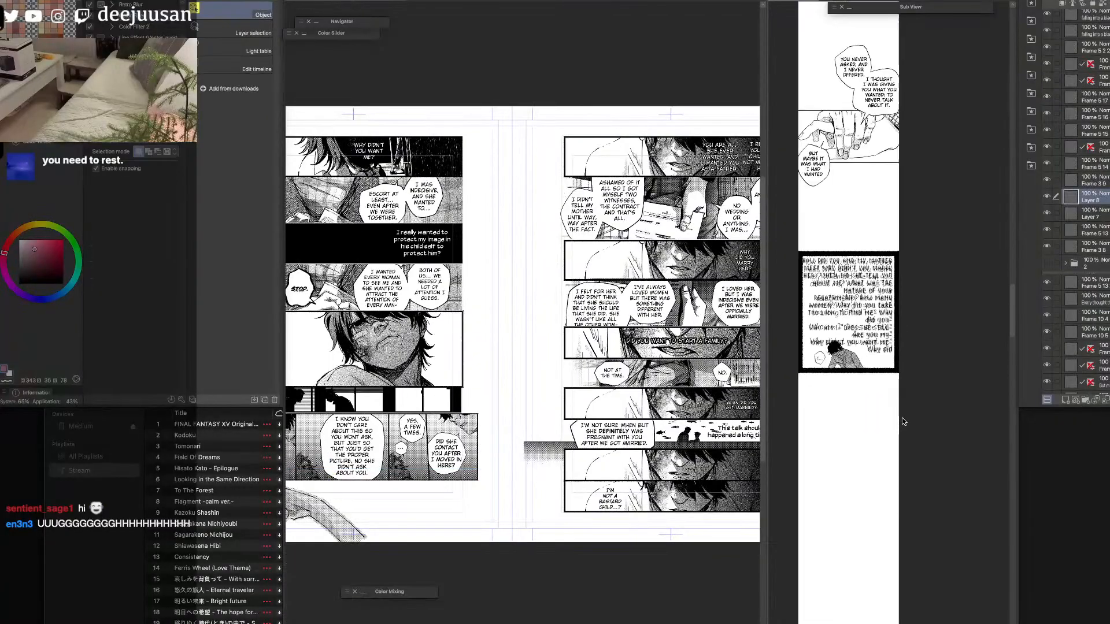
{"action": "left_click_drag", "start_coordinate": [892, 415], "coordinate": [919, 437]}
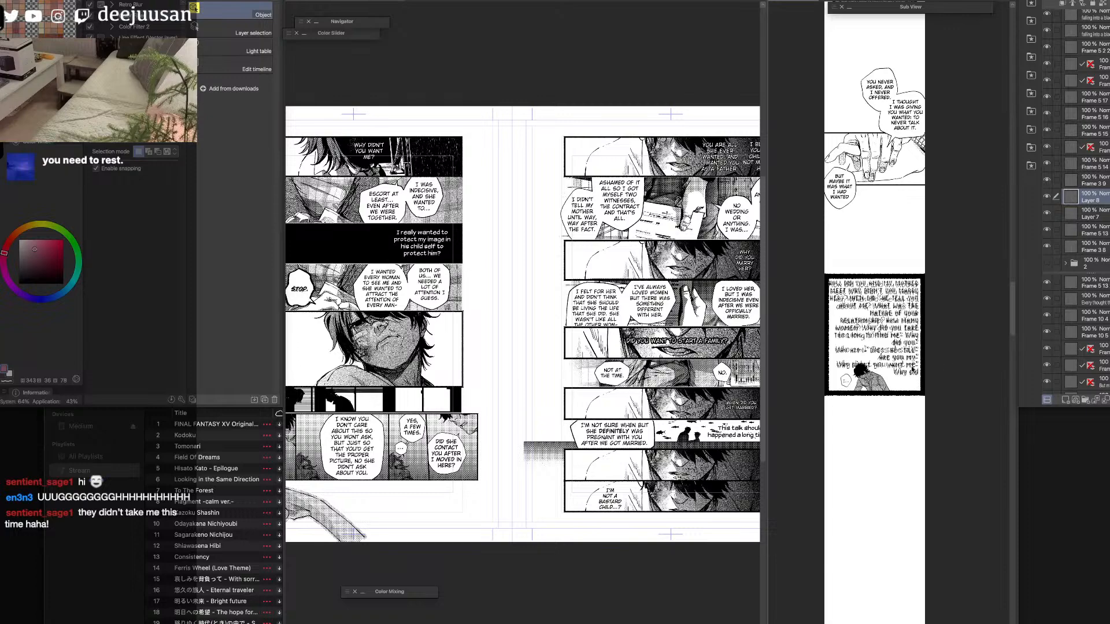
Bring the first panel of the spread's right-hand page up close beside the strip's handwritten-text panel and select that first panel's frame.
{"action": "left_click", "coordinate": [608, 140]}
{"action": "key", "text": "space"}
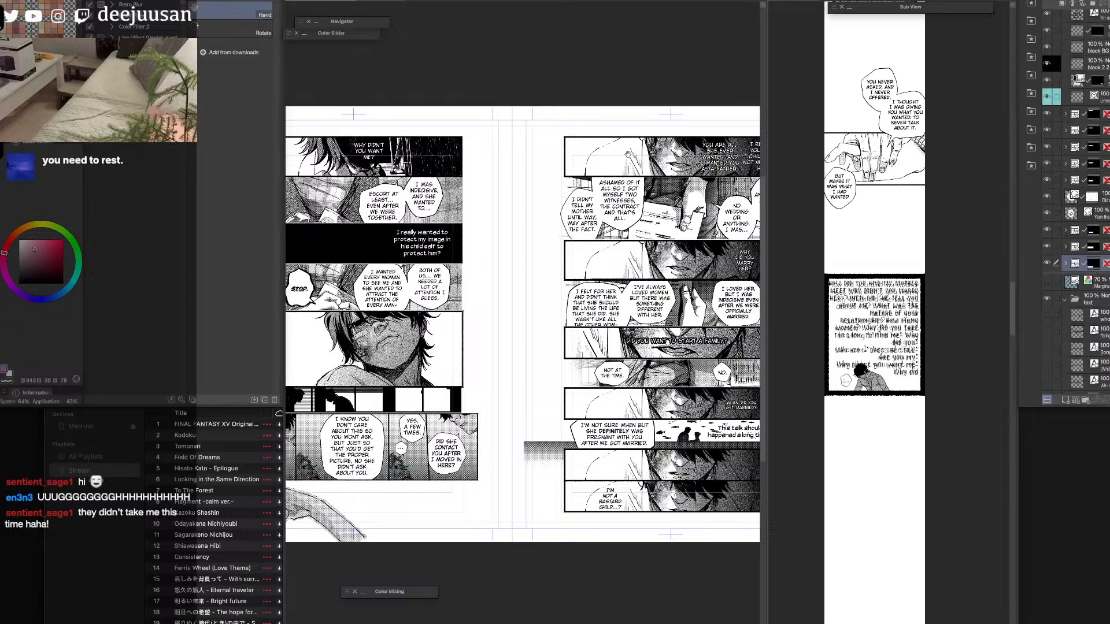
{"action": "mouse_move", "coordinate": [659, 371]}
{"action": "left_mouse_down"}
{"action": "mouse_move", "coordinate": [570, 387]}
{"action": "mouse_move", "coordinate": [667, 382]}
{"action": "left_mouse_up"}
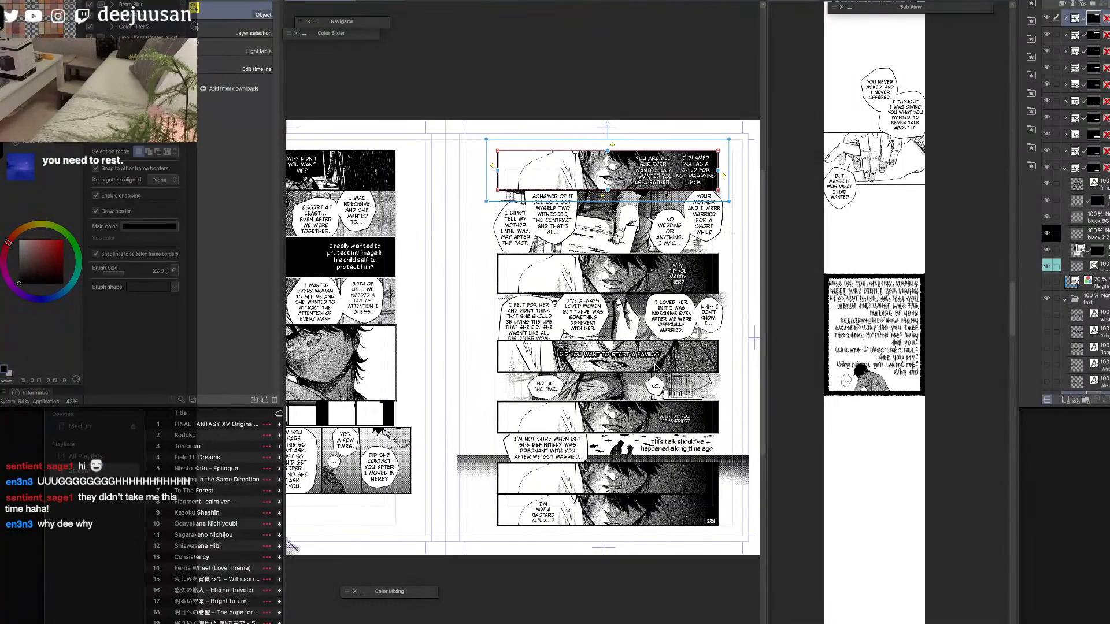
{"action": "scroll", "coordinate": [657, 358], "scroll_direction": "up", "scroll_amount": 1}
{"action": "left_click_drag", "start_coordinate": [681, 211], "coordinate": [668, 407]}
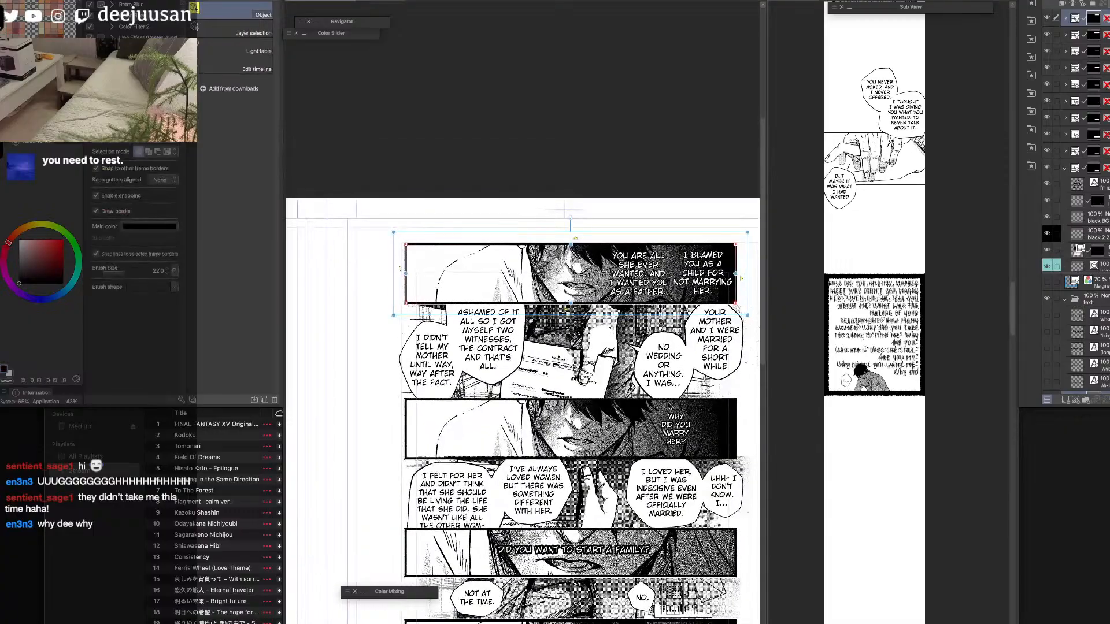
{"action": "scroll", "coordinate": [668, 407], "scroll_direction": "up", "scroll_amount": 1}
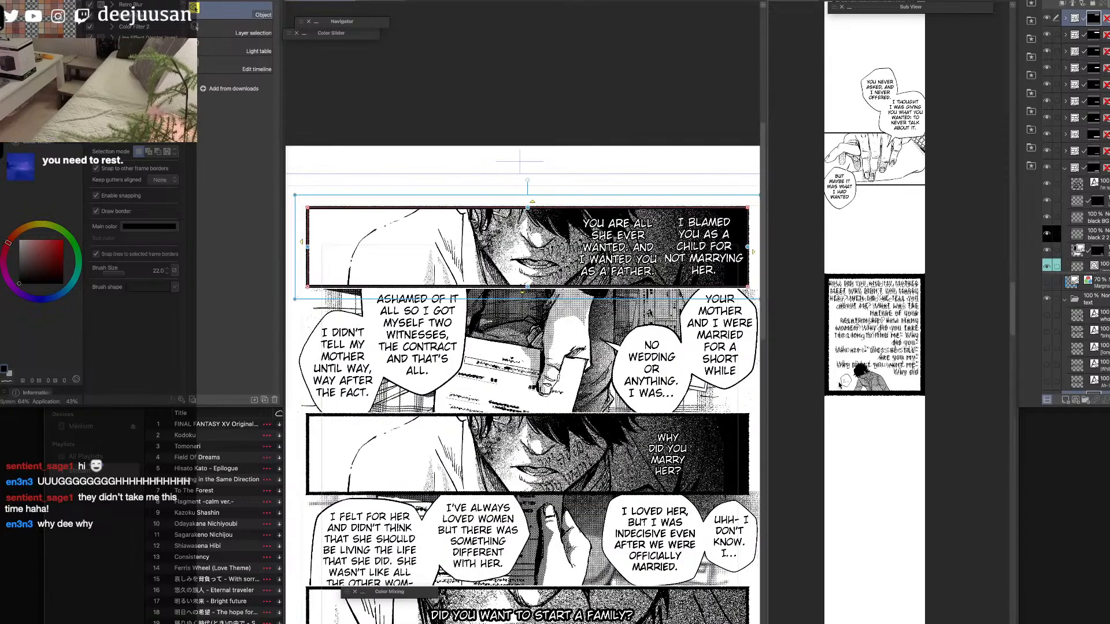
{"action": "left_click", "coordinate": [839, 386]}
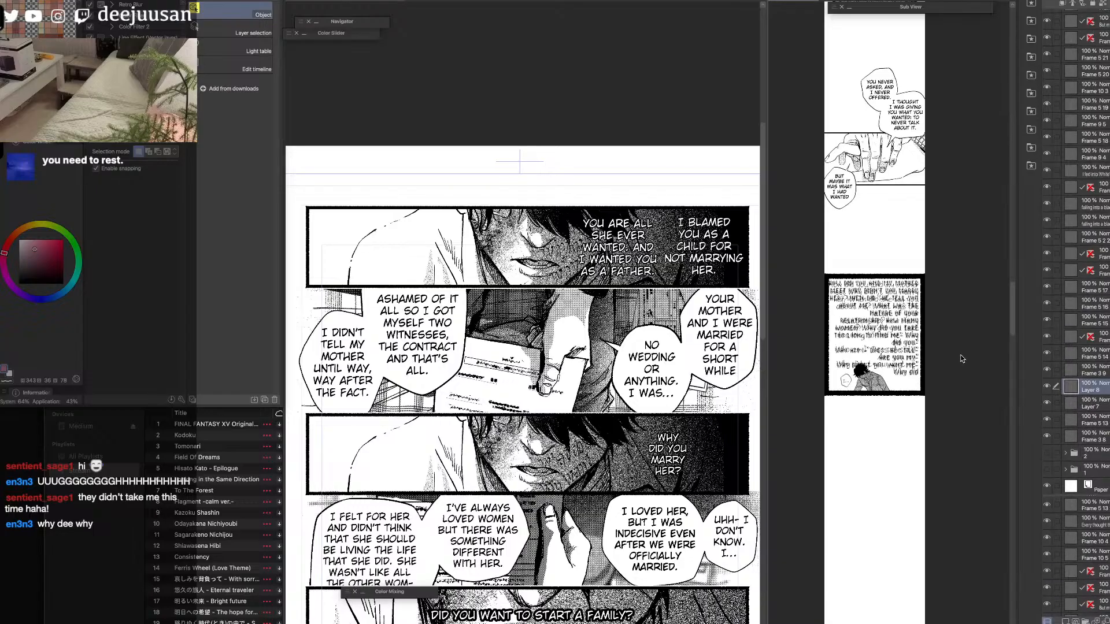
{"action": "left_click_drag", "start_coordinate": [907, 429], "coordinate": [918, 376]}
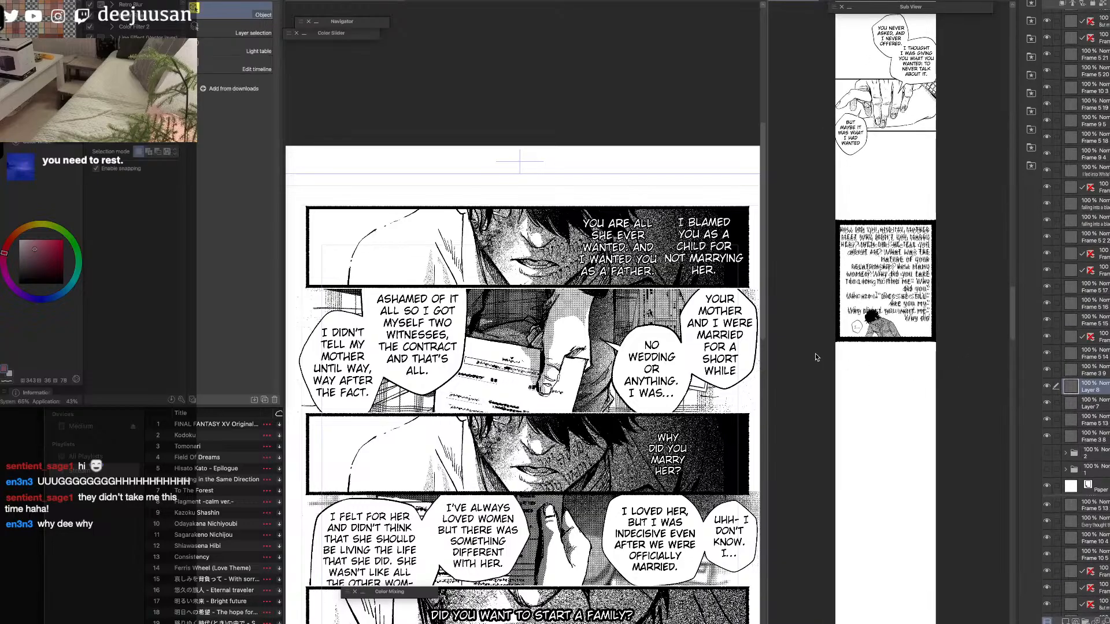
{"action": "left_click", "coordinate": [747, 281]}
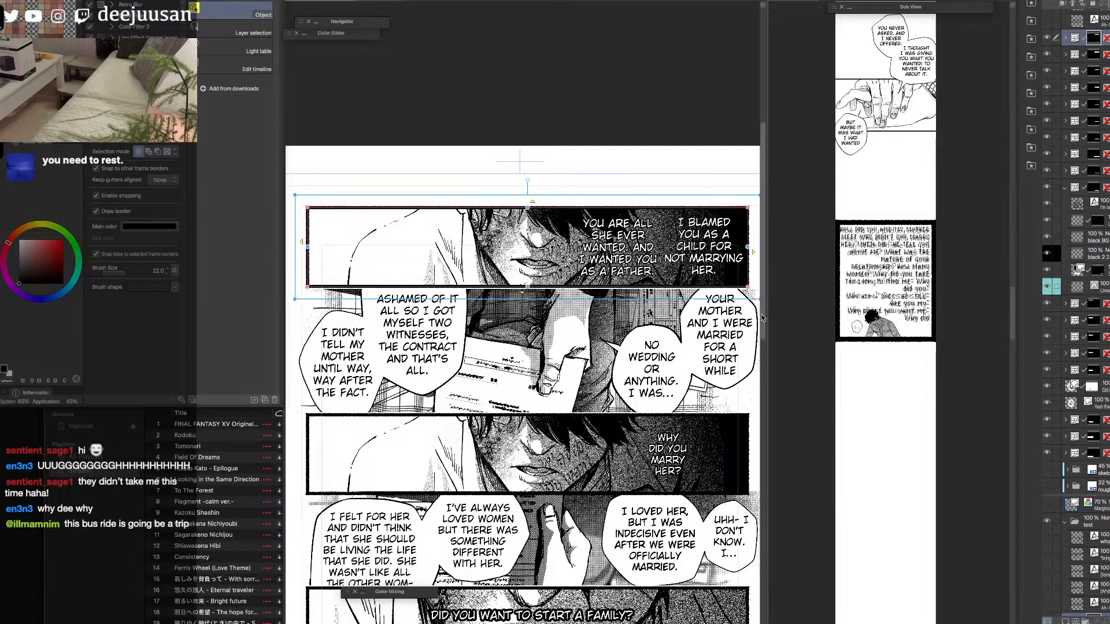
Widen the page spread's view slightly and look over the right-hand page's panels and dialogue.
{"action": "left_click_drag", "start_coordinate": [737, 424], "coordinate": [733, 393]}
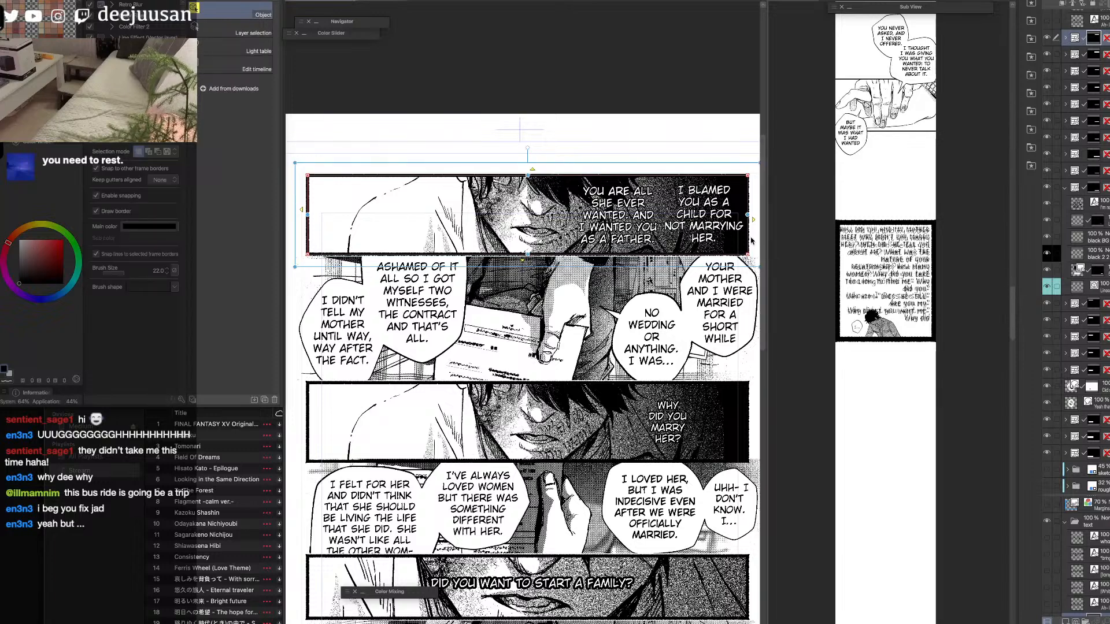
{"action": "left_click_drag", "start_coordinate": [766, 264], "coordinate": [782, 264]}
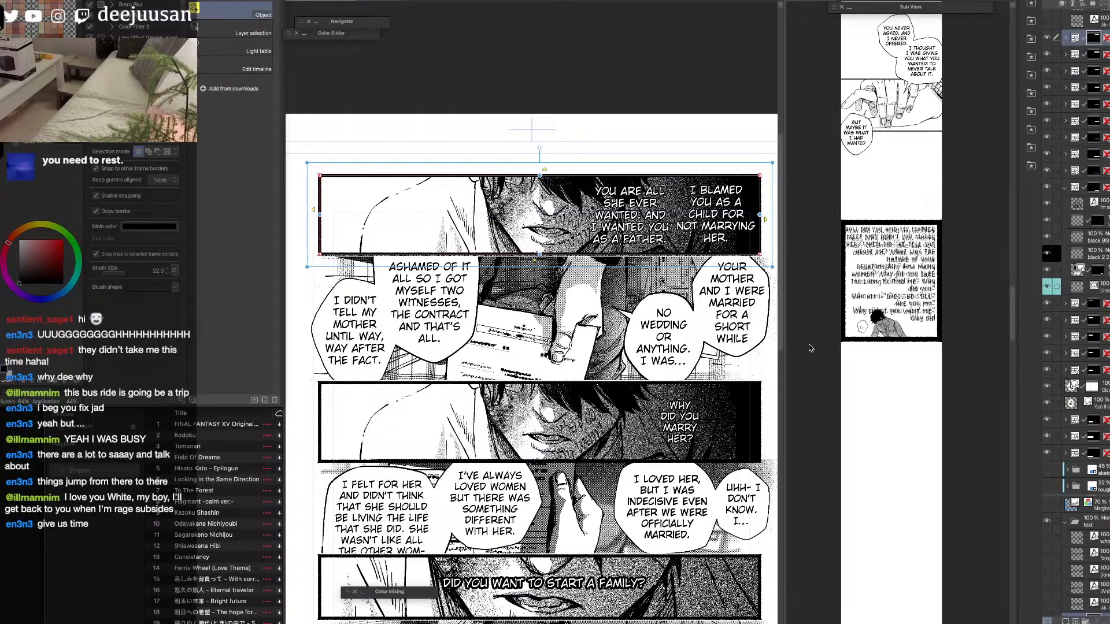
{"action": "key", "text": "h"}
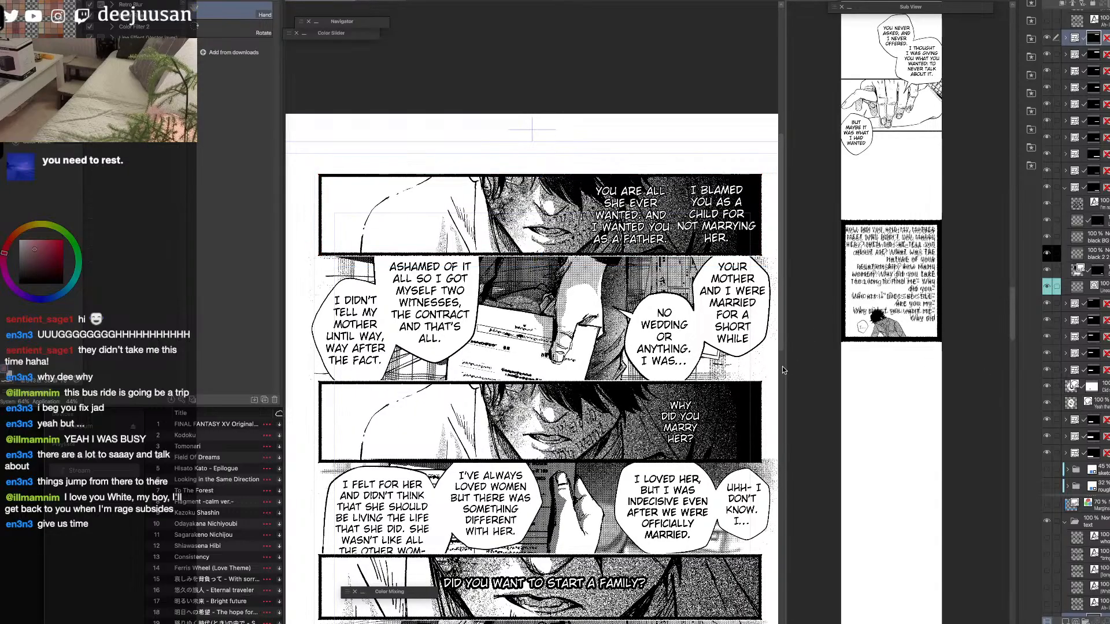
{"action": "left_click_drag", "start_coordinate": [708, 450], "coordinate": [723, 205]}
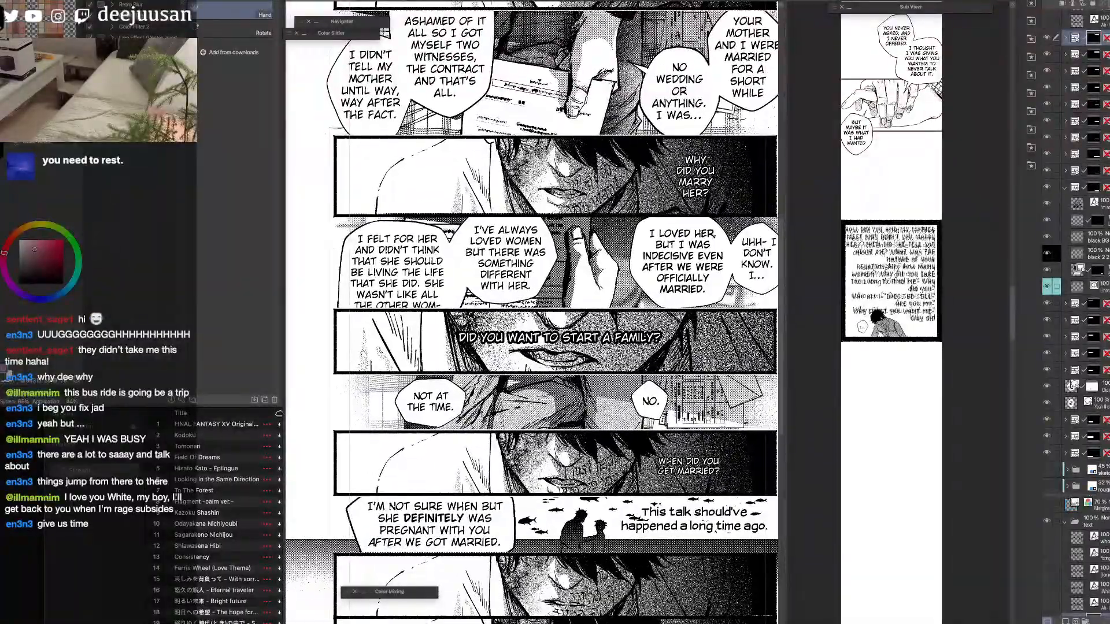
{"action": "left_click_drag", "start_coordinate": [720, 288], "coordinate": [717, 458]}
{"action": "key", "text": "o"}
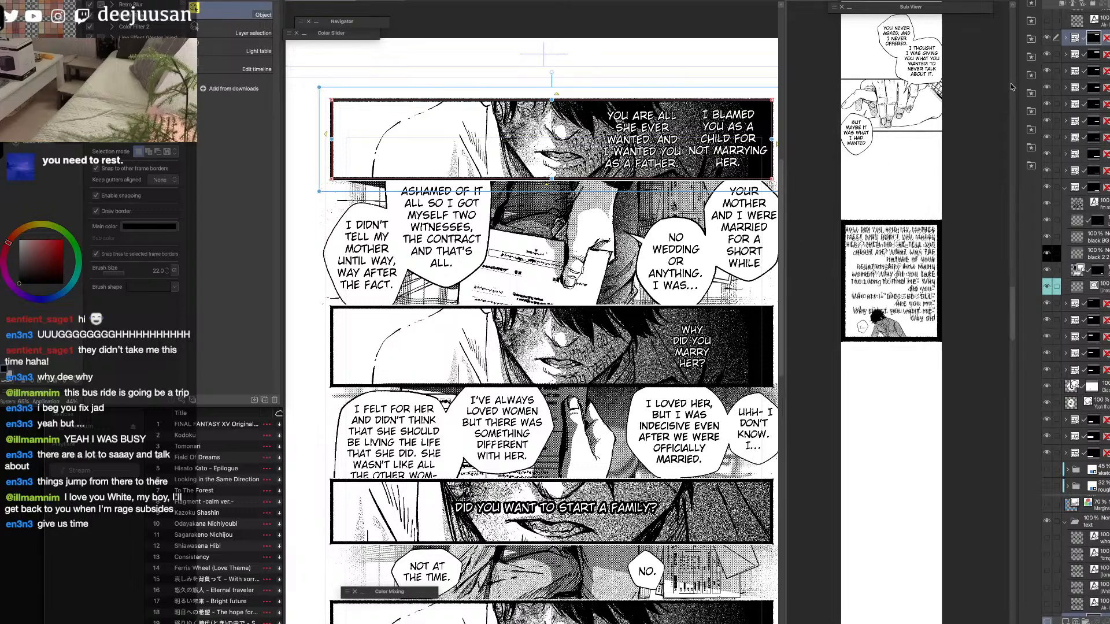
Expand the first panel's frame folder, select its "You are all she ever wanted" and "I blamed you" texts, and widen the page view.
{"action": "left_click", "coordinate": [1065, 38]}
{"action": "left_click", "coordinate": [1103, 57]}
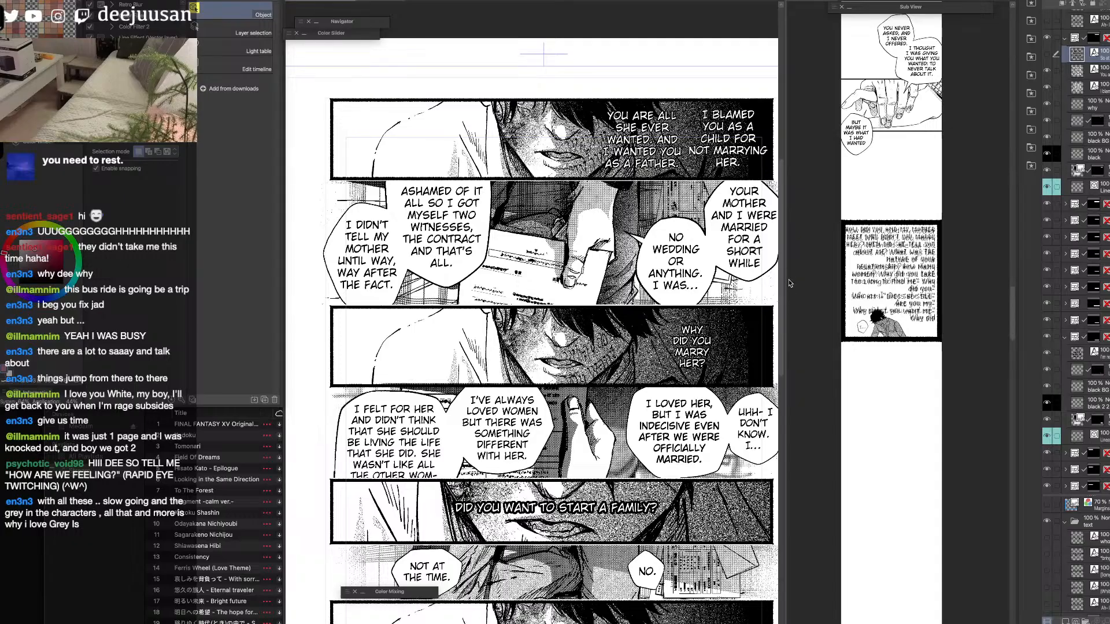
{"action": "left_click", "coordinate": [775, 179]}
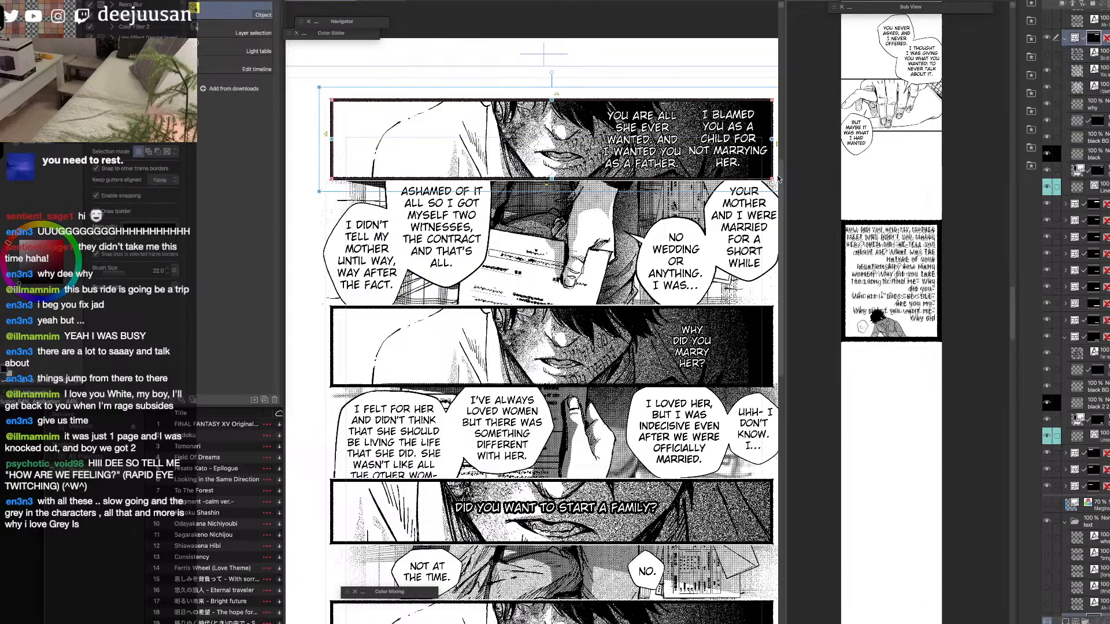
{"action": "left_click", "coordinate": [1099, 69]}
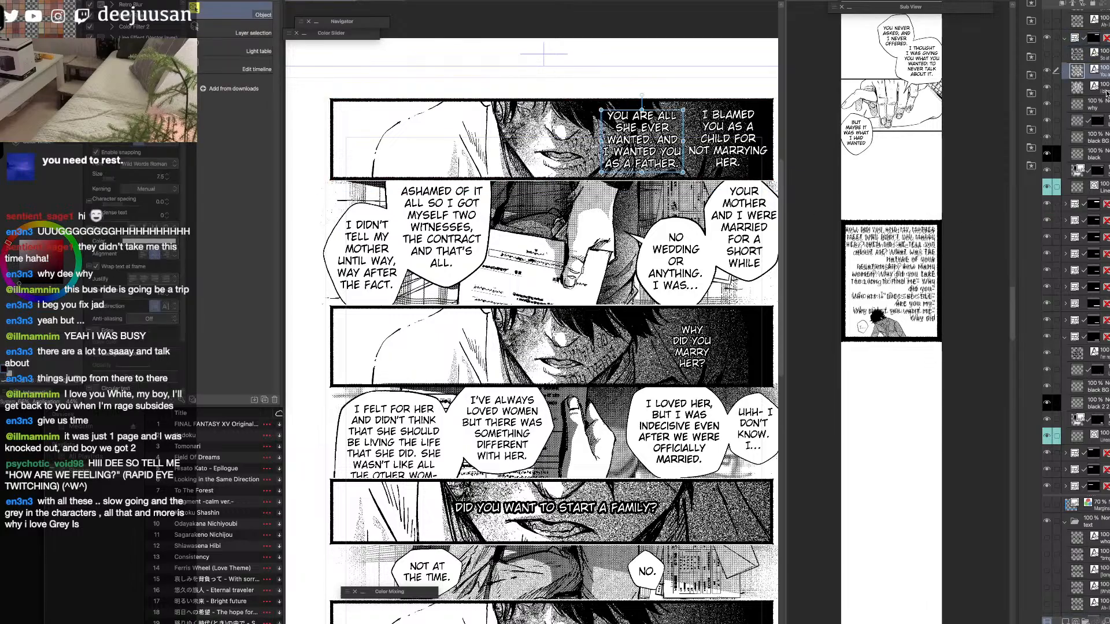
{"action": "left_click_drag", "start_coordinate": [786, 296], "coordinate": [845, 290]}
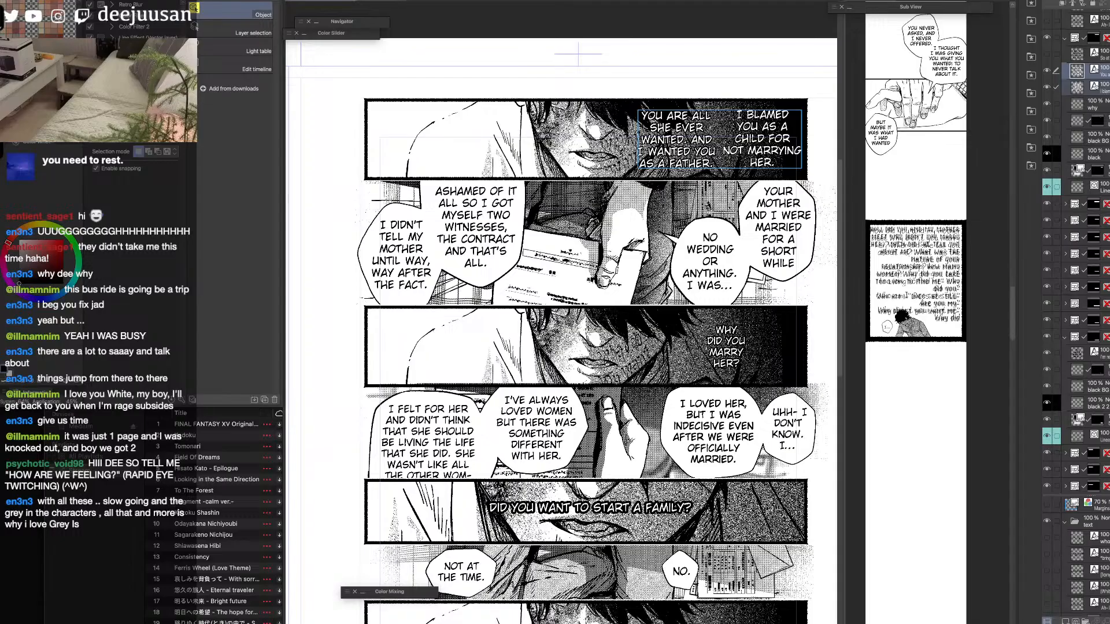
Show the first panel's hidden "So at least we agreed on that" text to check it, and hide it again.
{"action": "left_click", "coordinate": [1099, 55]}
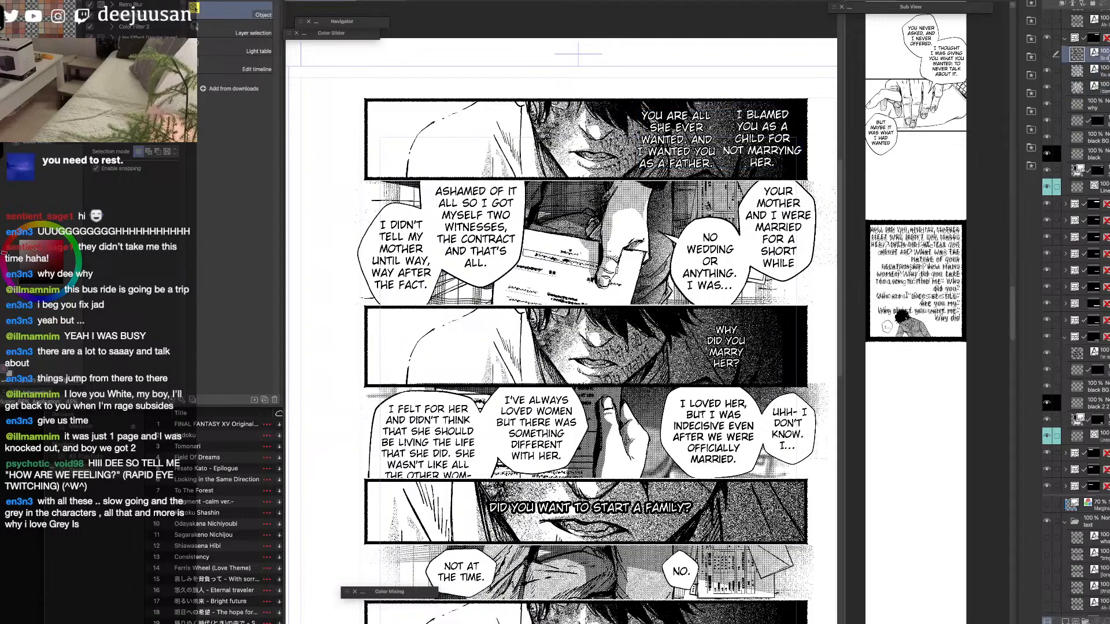
{"action": "left_click", "coordinate": [806, 145]}
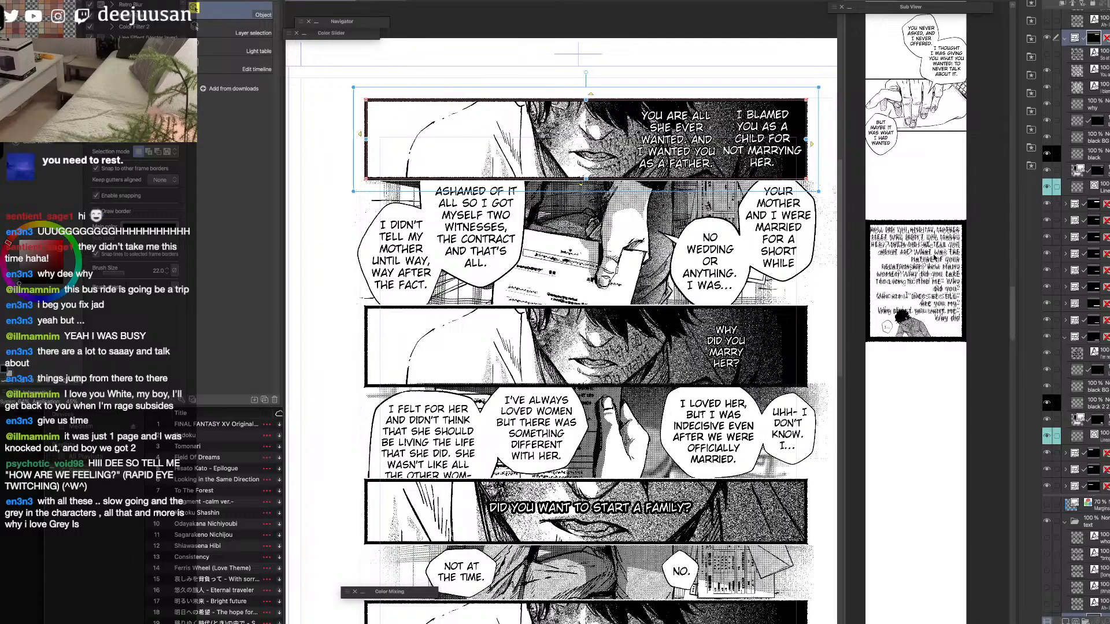
{"action": "left_click", "coordinate": [1047, 54]}
{"action": "left_click_drag", "start_coordinate": [616, 256], "coordinate": [629, 286]}
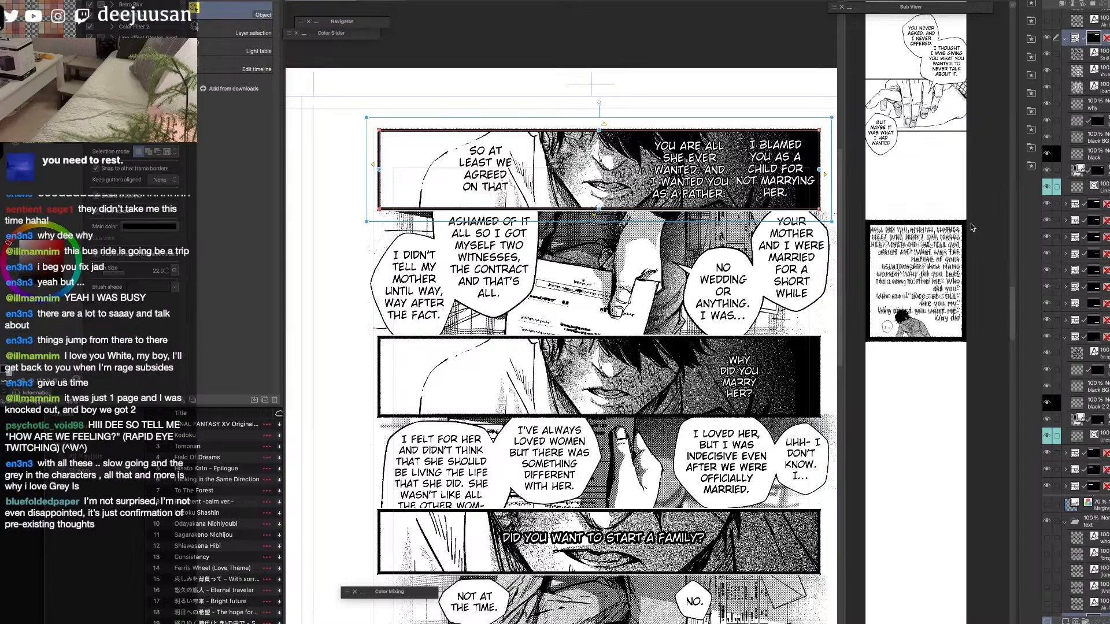
{"action": "left_click", "coordinate": [1047, 54]}
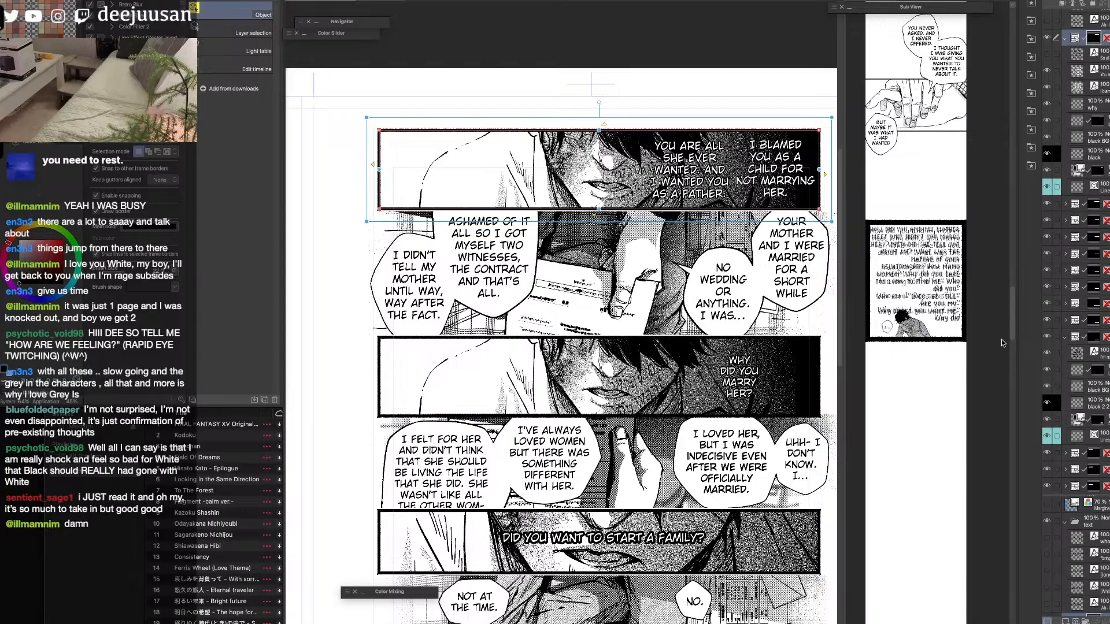
{"action": "key", "text": "super+plus"}
{"action": "left_click_drag", "start_coordinate": [561, 231], "coordinate": [561, 405]}
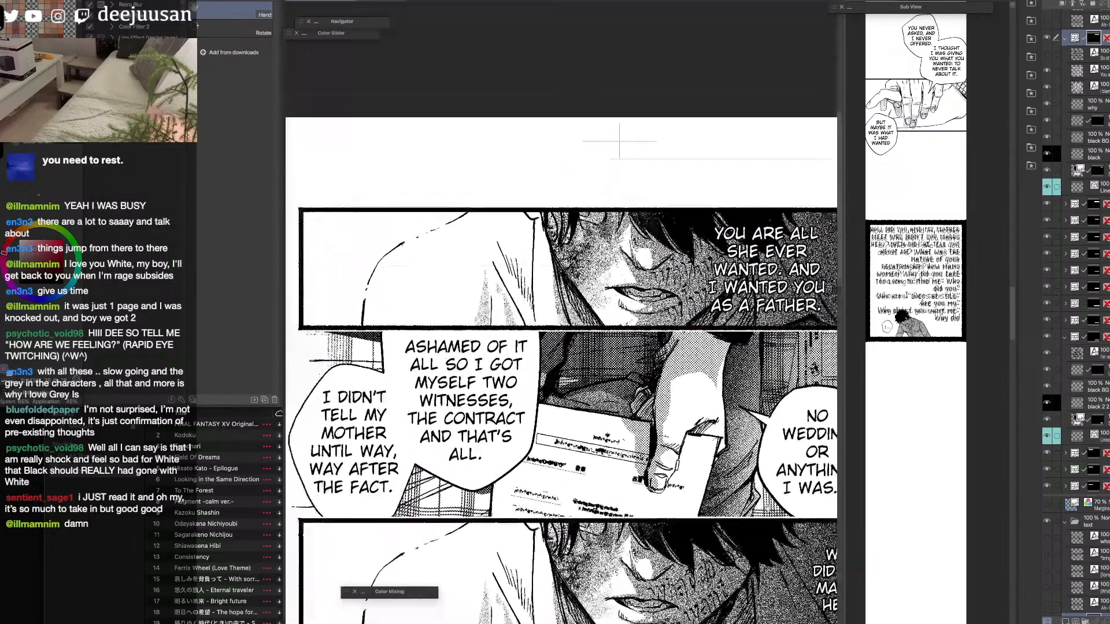
{"action": "key", "text": "o"}
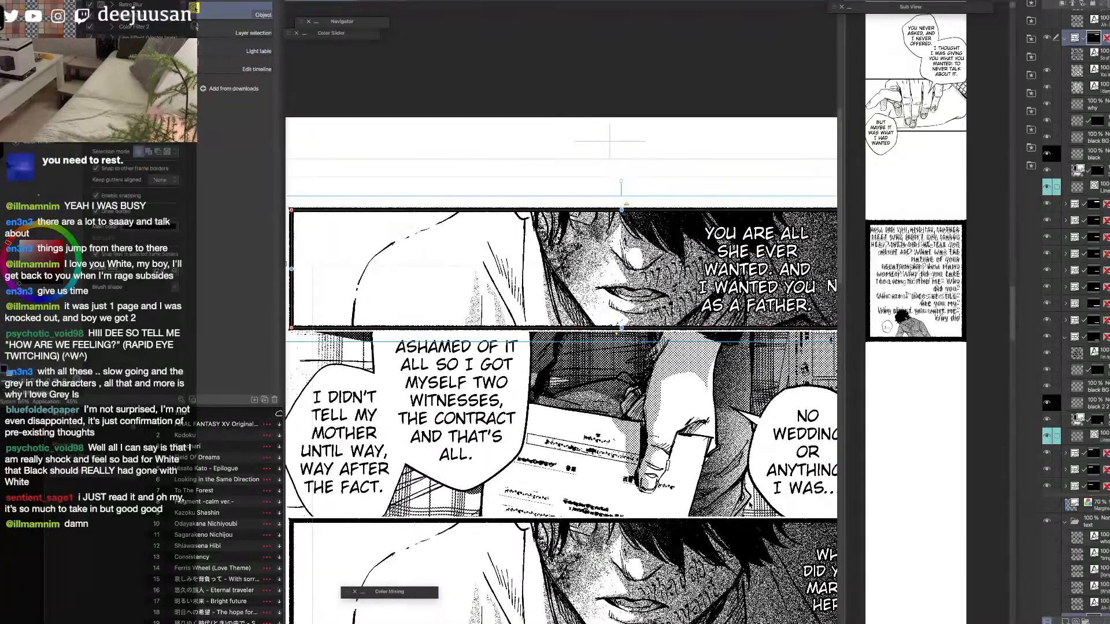
{"action": "key", "text": "super+minus"}
{"action": "key", "text": "super+minus"}
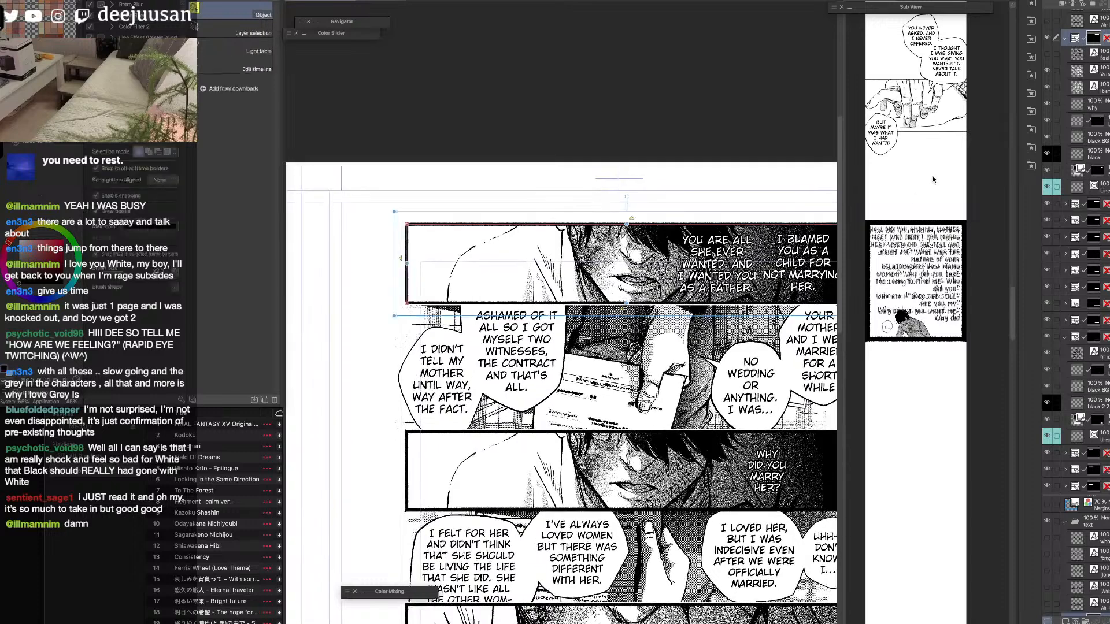
{"action": "left_click", "coordinate": [1065, 40]}
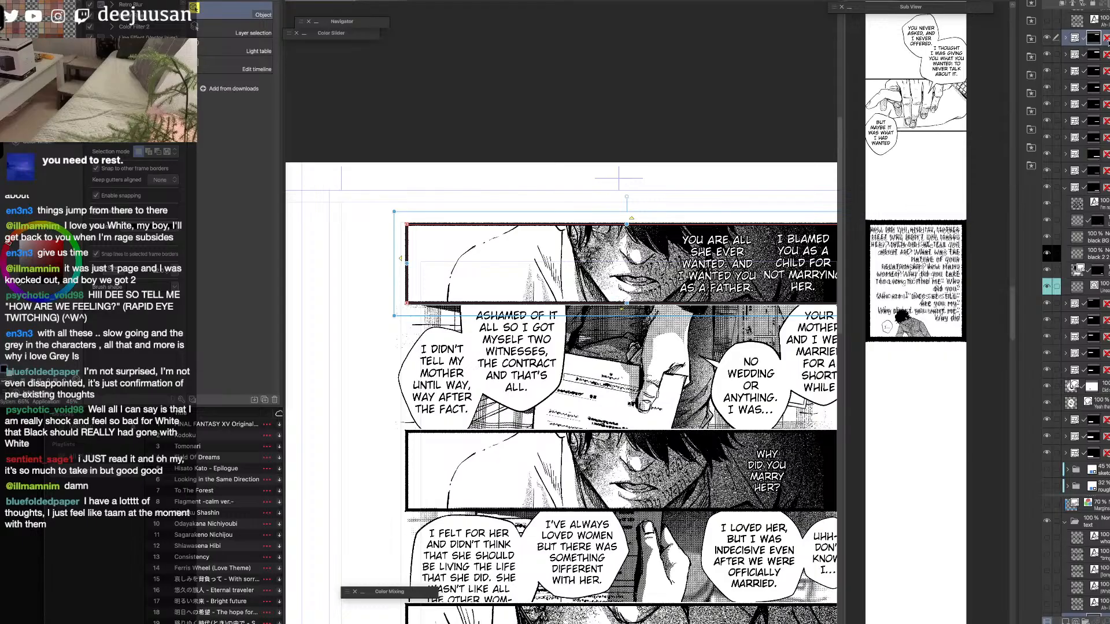
Move the first panel's three dialogue text layers out of its frame folder to directly above it, and collapse the folder.
{"action": "left_click", "coordinate": [1065, 39]}
{"action": "left_click", "coordinate": [1105, 55]}
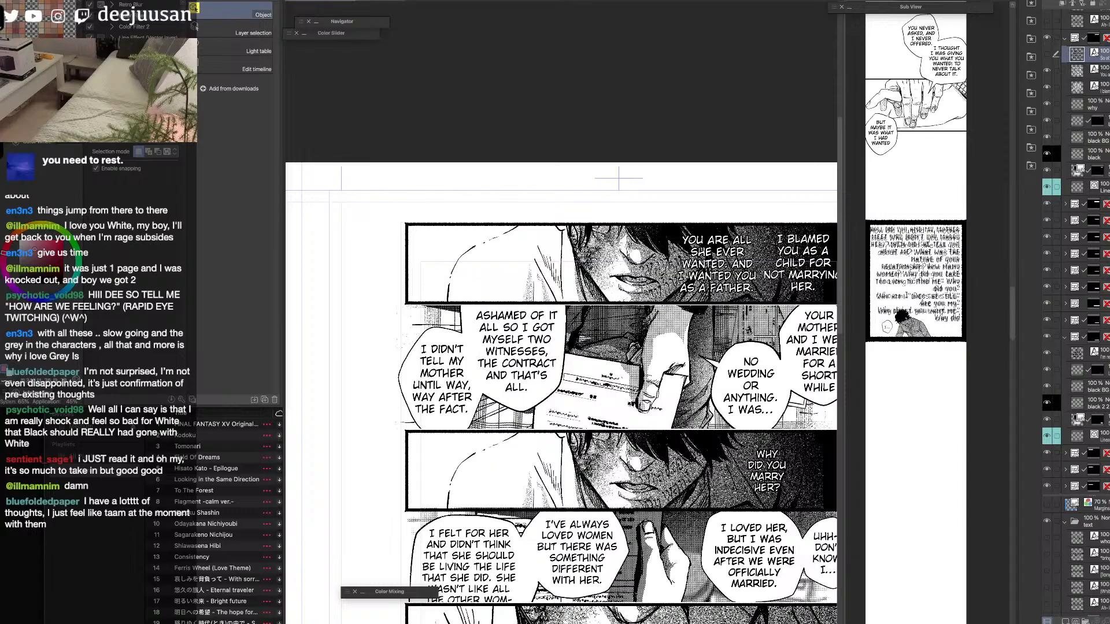
{"action": "left_click", "coordinate": [1106, 72]}
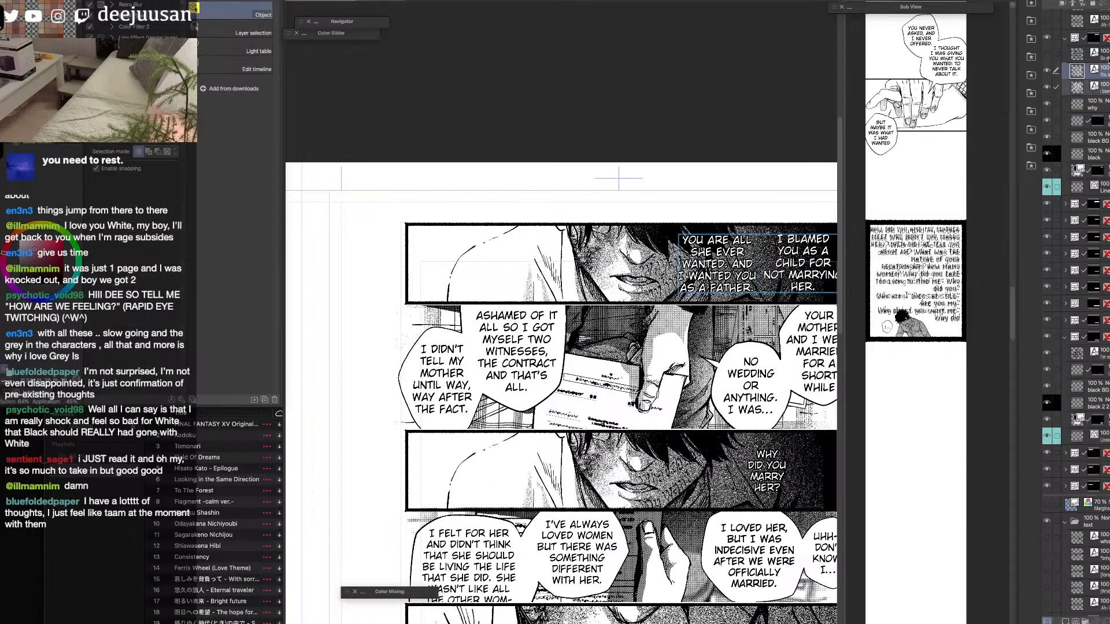
{"action": "left_click", "coordinate": [1104, 55], "text": "shift"}
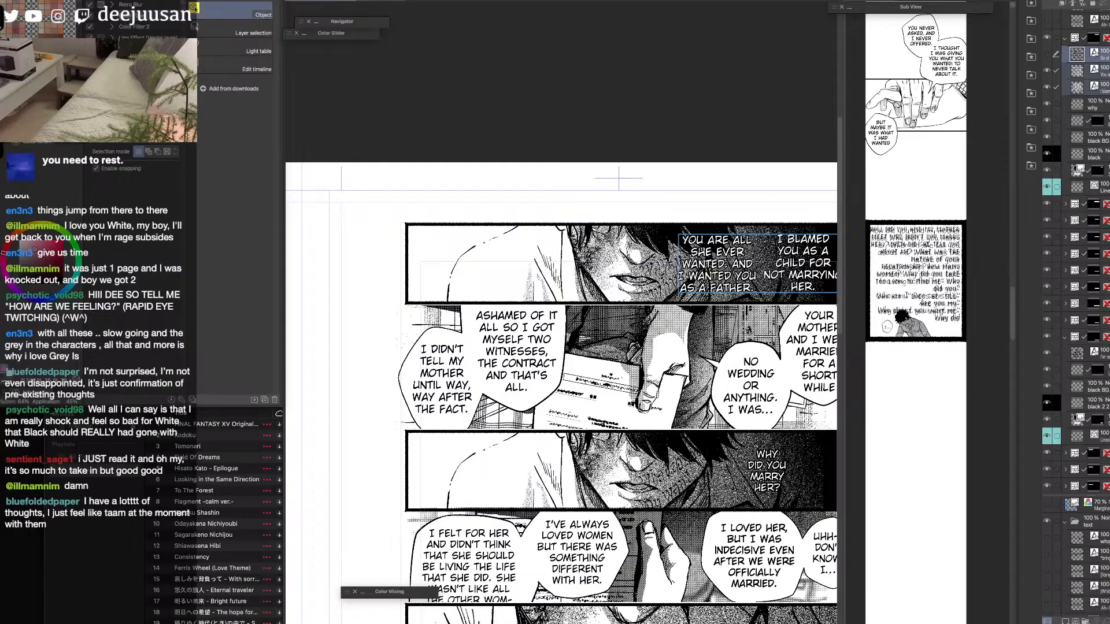
{"action": "left_click_drag", "start_coordinate": [1104, 55], "coordinate": [1101, 30]}
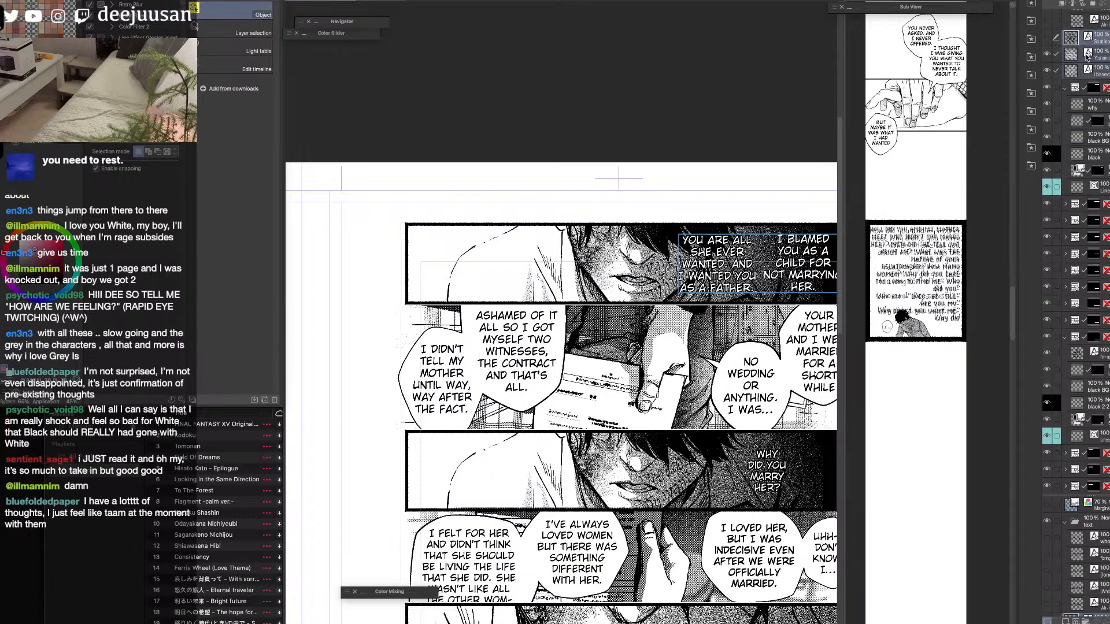
{"action": "left_click", "coordinate": [1064, 89]}
{"action": "left_click", "coordinate": [1046, 88]}
{"action": "left_click", "coordinate": [1045, 87]}
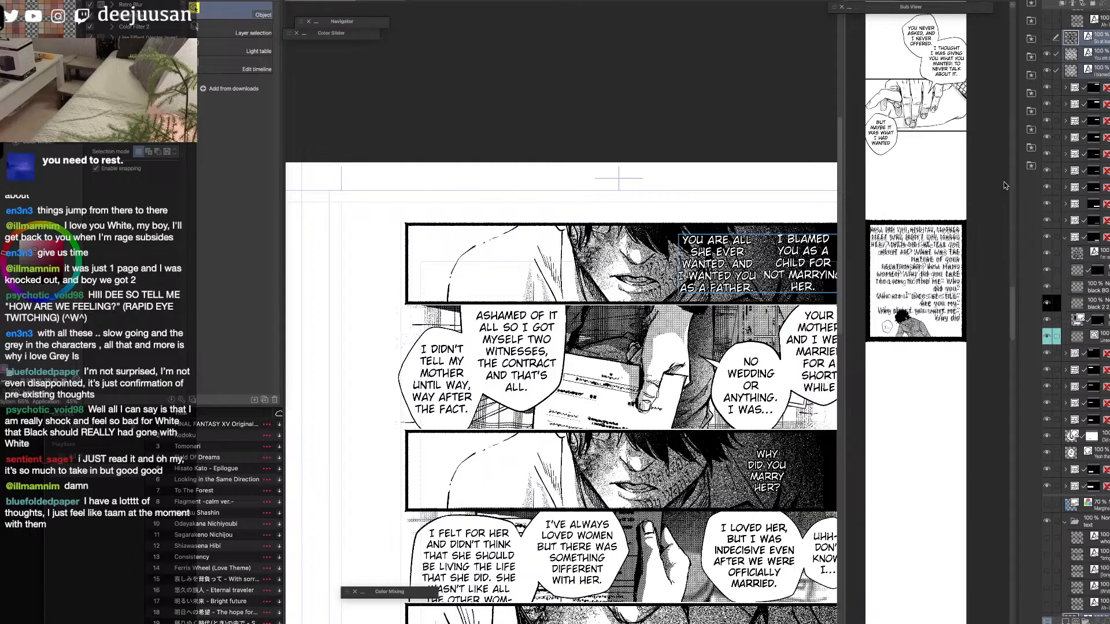
Hide the second panel's "Your mother and I were married" speech balloon layer to examine the artwork beneath, and show it again.
{"action": "scroll", "coordinate": [561, 376], "scroll_direction": "down", "scroll_amount": 4}
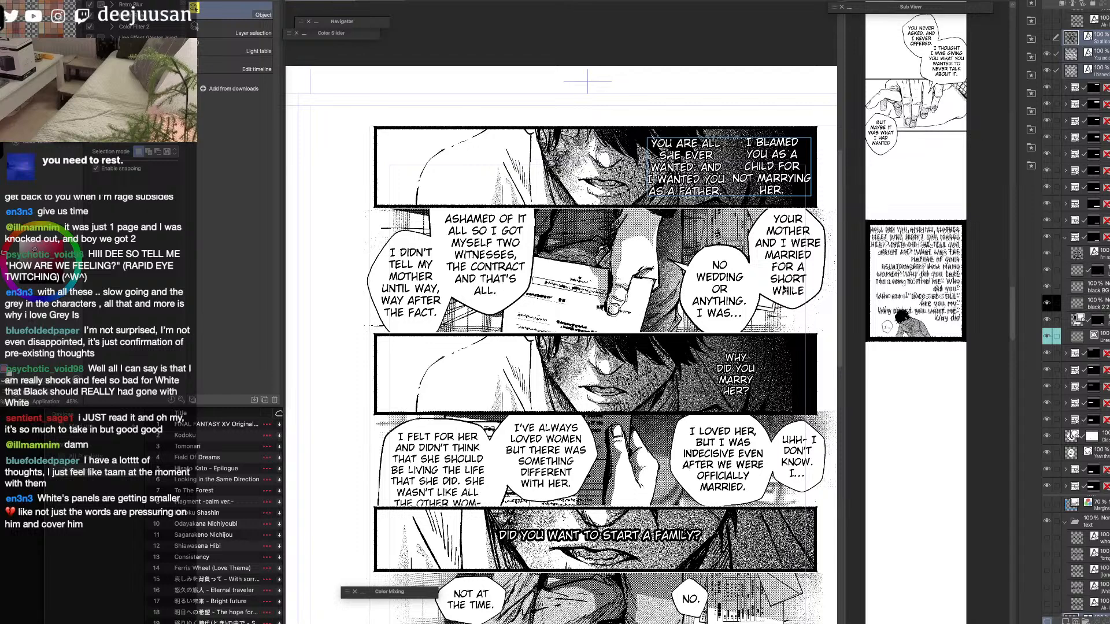
{"action": "key", "text": "space"}
{"action": "left_click_drag", "start_coordinate": [731, 515], "coordinate": [732, 467]}
{"action": "left_click", "coordinate": [780, 230]}
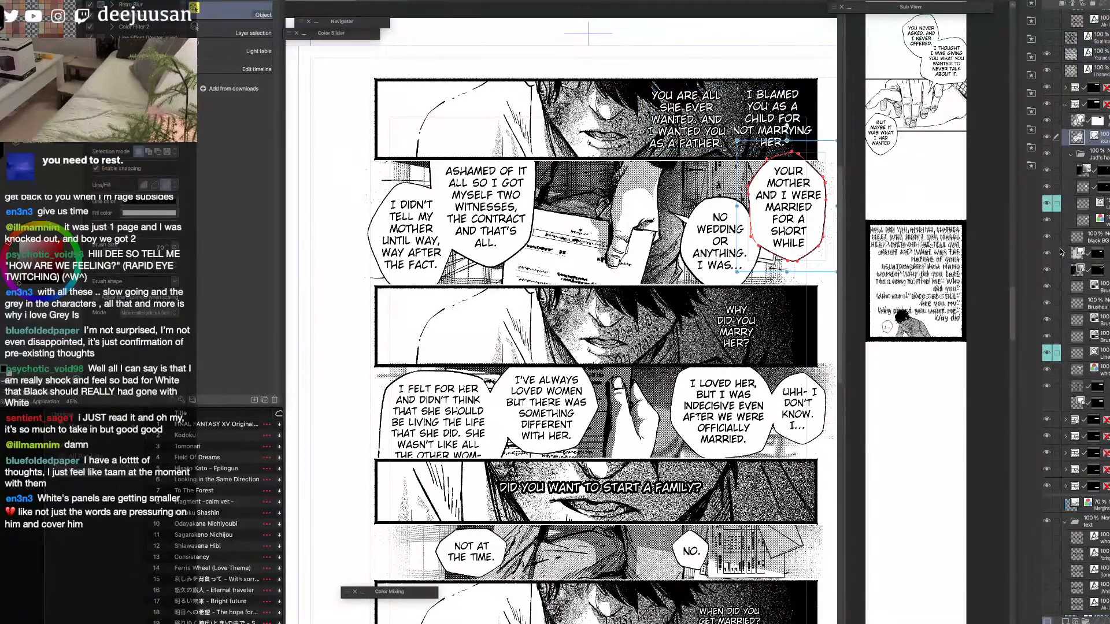
{"action": "left_click", "coordinate": [1047, 137]}
{"action": "scroll", "coordinate": [769, 214], "scroll_direction": "up", "scroll_amount": 2}
{"action": "left_click_drag", "start_coordinate": [793, 198], "coordinate": [770, 287]}
{"action": "scroll", "coordinate": [782, 250], "scroll_direction": "up", "scroll_amount": 1}
{"action": "key", "text": "space"}
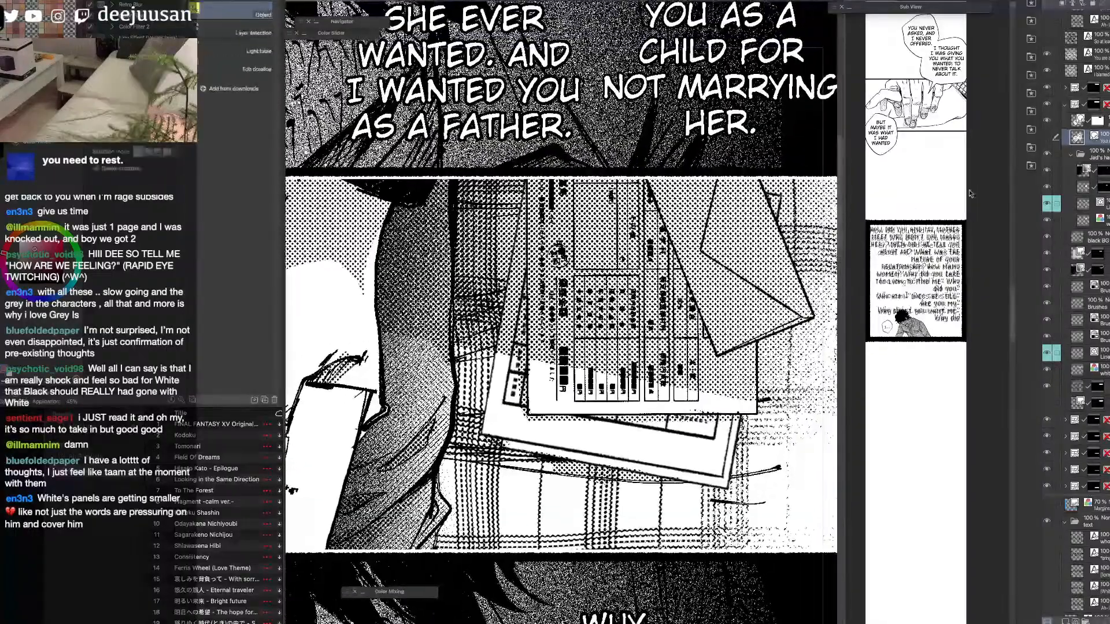
{"action": "left_click", "coordinate": [1047, 138]}
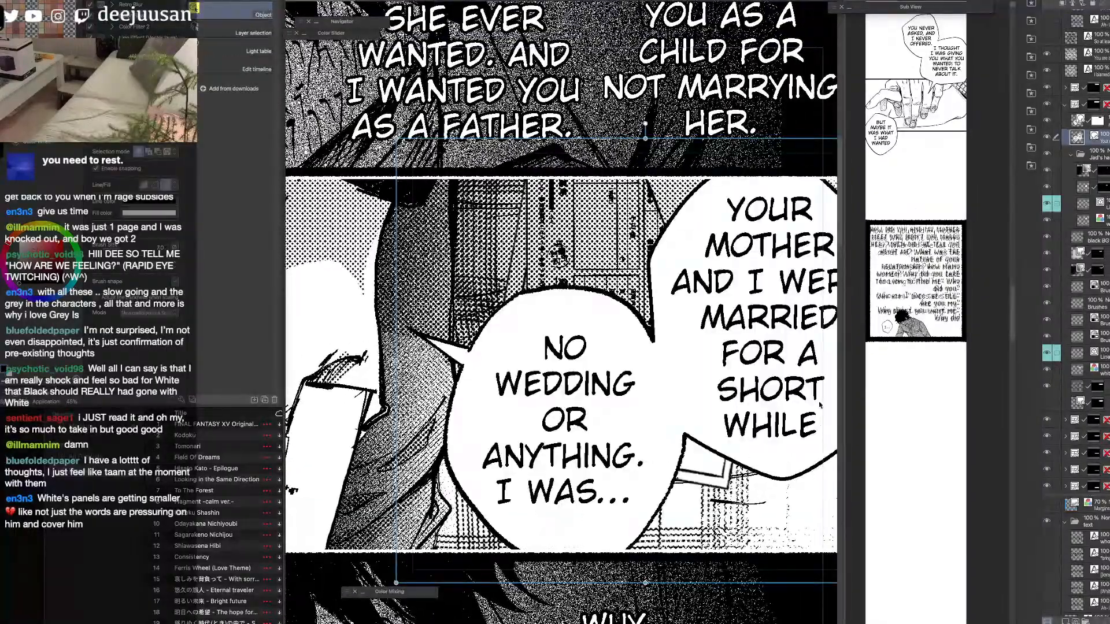
Turn off the second panel's "No wedding or anything" balloon group to view the uncovered panel at page scale, and turn it back on.
{"action": "left_click", "coordinate": [1047, 138]}
{"action": "scroll", "coordinate": [657, 360], "scroll_direction": "down", "scroll_amount": 3}
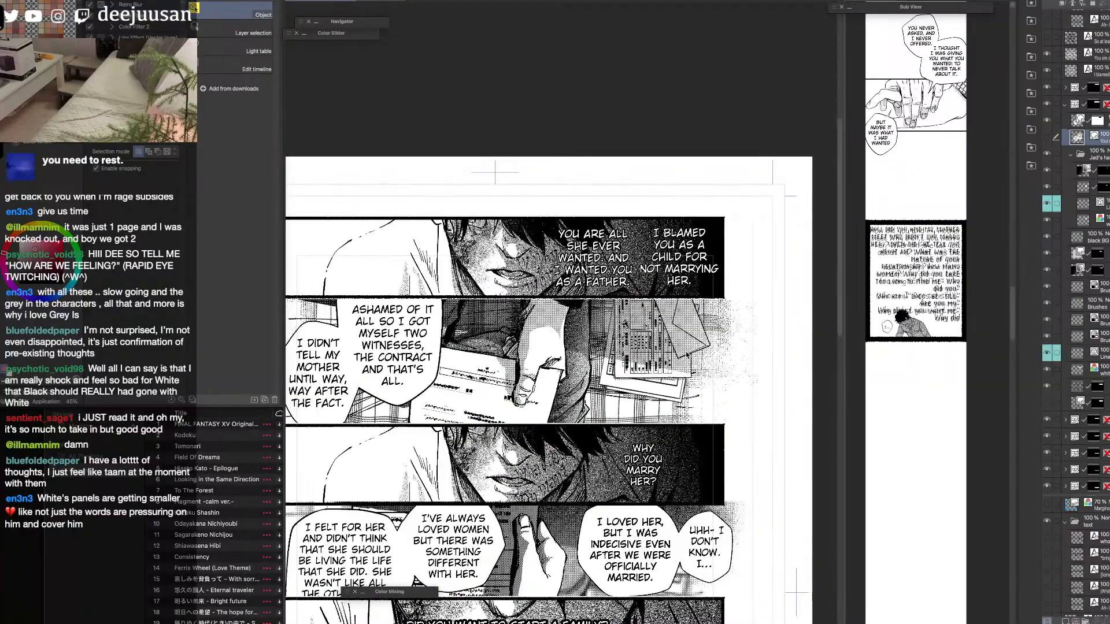
{"action": "left_click", "coordinate": [1047, 137]}
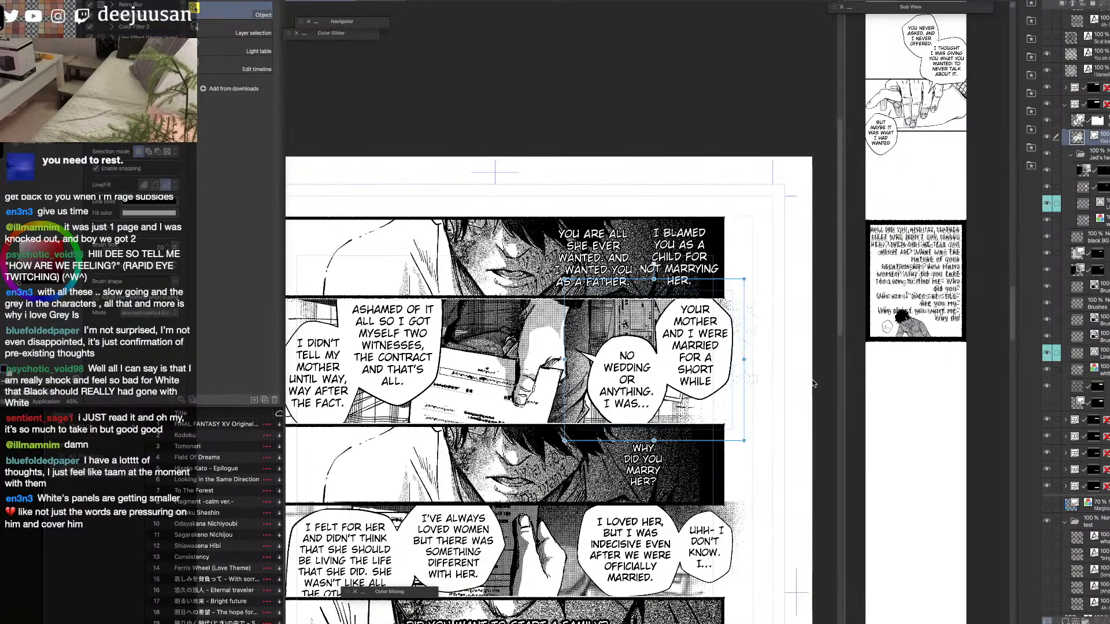
Review the rest of the spread, including page 339, and return to the upper panels of the dialogue page.
{"action": "key", "text": "space"}
{"action": "left_click_drag", "start_coordinate": [405, 569], "coordinate": [824, 316]}
{"action": "left_click_drag", "start_coordinate": [416, 593], "coordinate": [808, 366]}
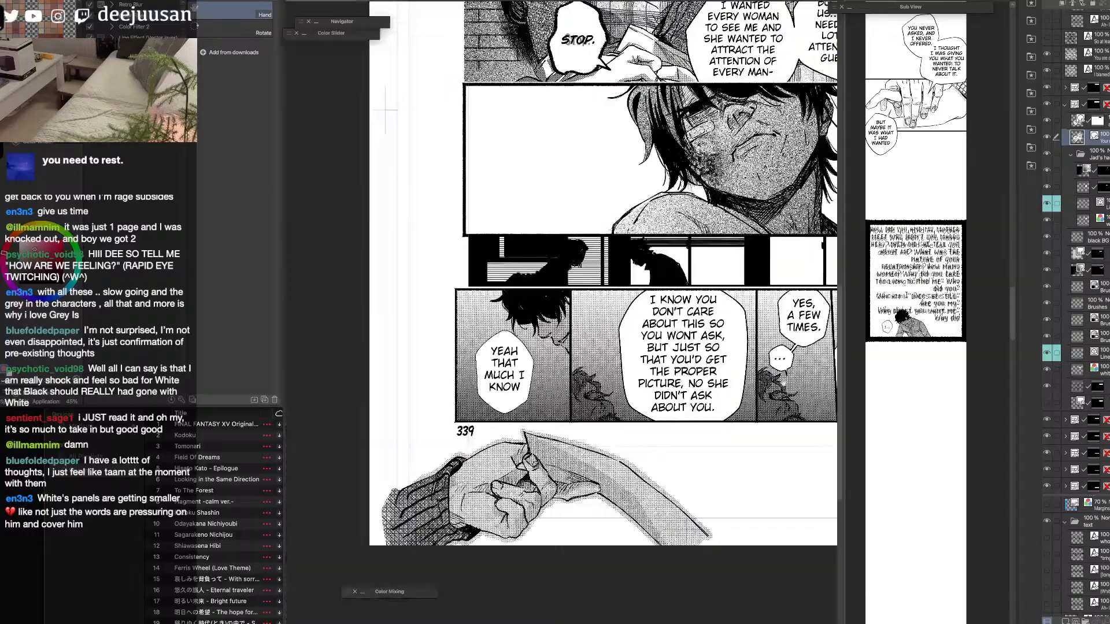
{"action": "left_click_drag", "start_coordinate": [597, 537], "coordinate": [648, 504]}
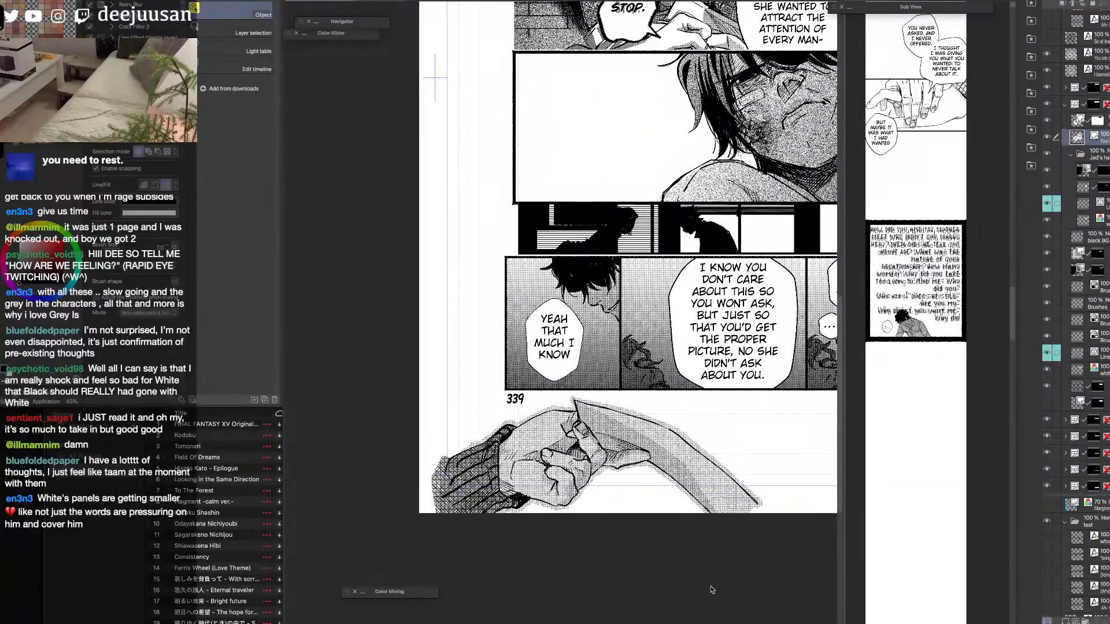
{"action": "scroll", "coordinate": [723, 520], "scroll_direction": "down", "scroll_amount": 2}
{"action": "key", "text": "space"}
{"action": "left_click_drag", "start_coordinate": [831, 379], "coordinate": [566, 458]}
{"action": "scroll", "coordinate": [697, 455], "scroll_direction": "up", "scroll_amount": 2}
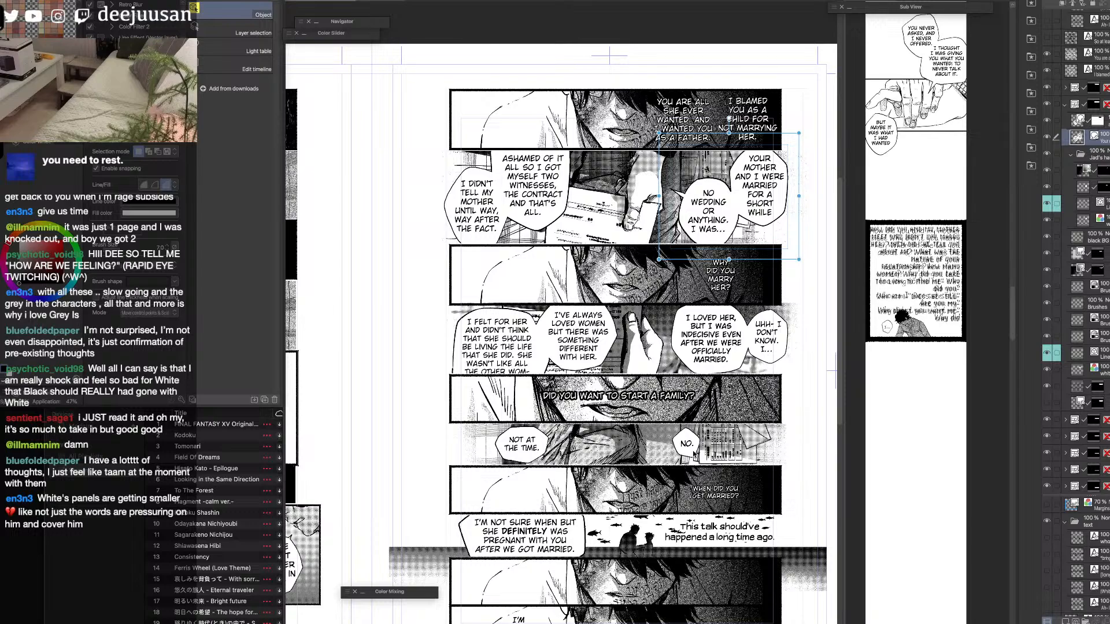
{"action": "key", "text": "space"}
{"action": "left_click_drag", "start_coordinate": [793, 188], "coordinate": [801, 293]}
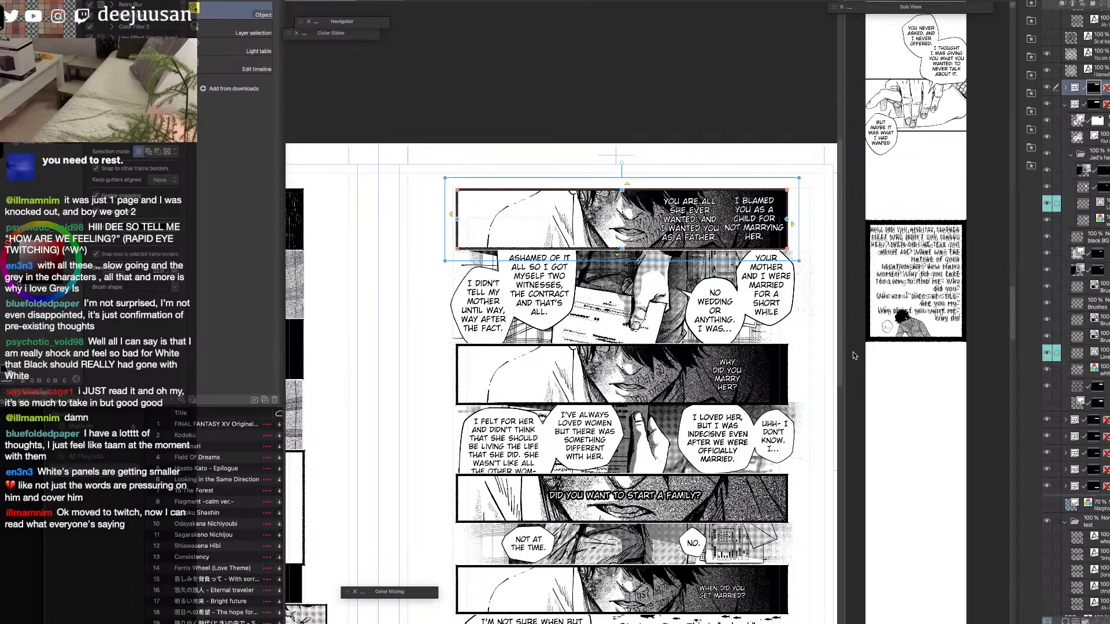
Nudge the "Why did you marry her?" text slightly to the left within the third panel.
{"action": "key", "text": "space"}
{"action": "key", "text": "space"}
{"action": "left_click_drag", "start_coordinate": [715, 512], "coordinate": [908, 383]}
{"action": "key", "text": "space"}
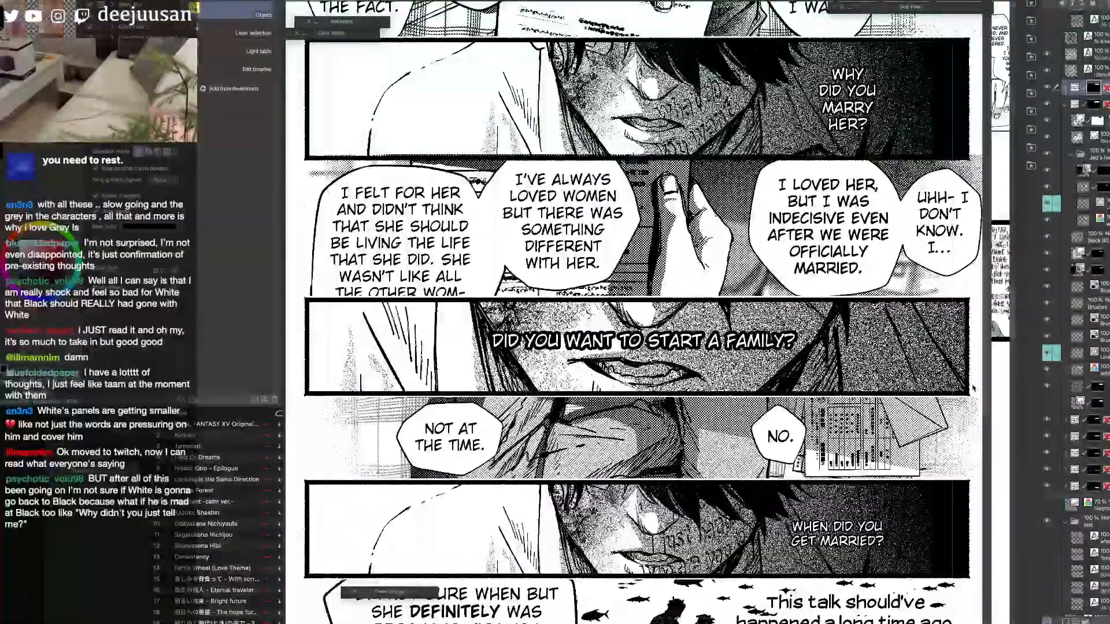
{"action": "scroll", "coordinate": [880, 440], "scroll_direction": "down", "scroll_amount": 2}
{"action": "scroll", "coordinate": [880, 439], "scroll_direction": "up", "scroll_amount": 1}
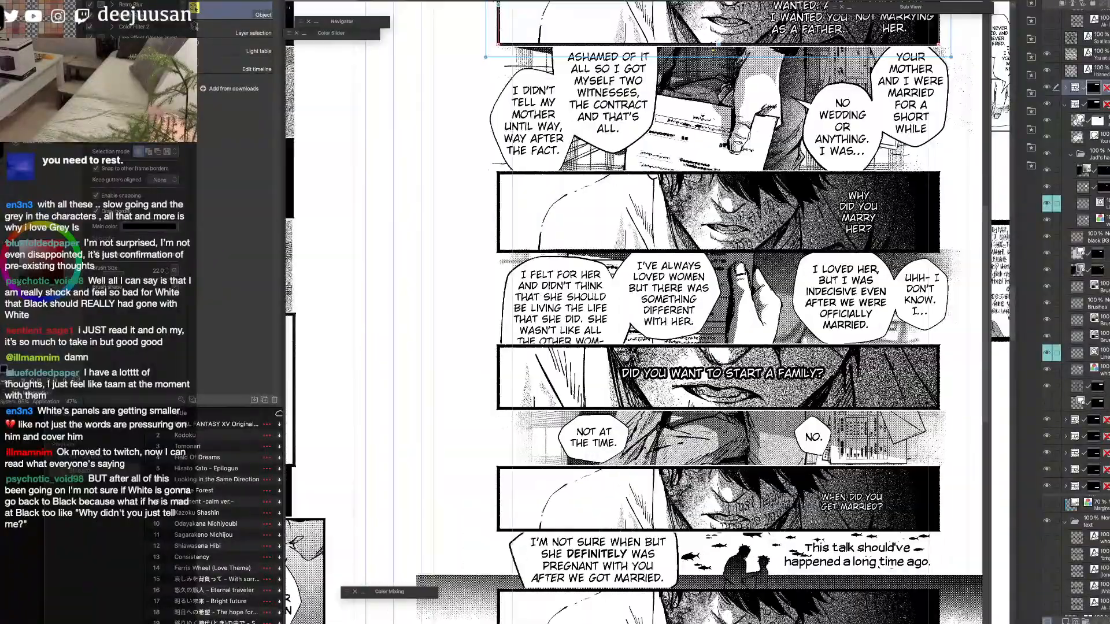
{"action": "mouse_move", "coordinate": [865, 230]}
{"action": "left_mouse_down"}
{"action": "mouse_move", "coordinate": [769, 353]}
{"action": "mouse_move", "coordinate": [864, 231]}
{"action": "left_mouse_up"}
{"action": "scroll", "coordinate": [863, 227], "scroll_direction": "up", "scroll_amount": 1}
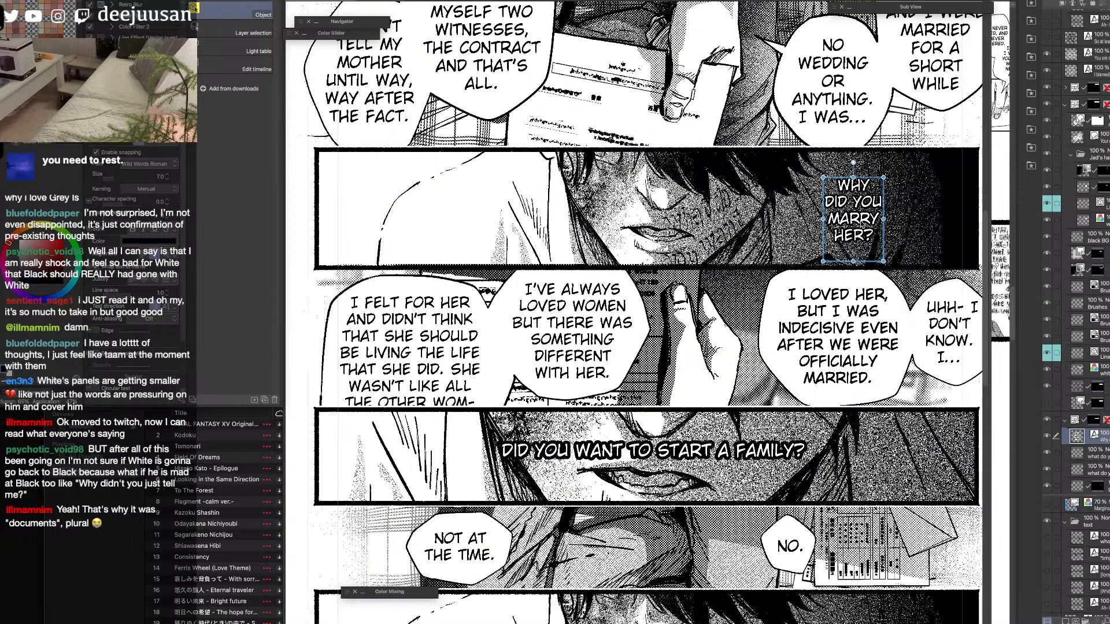
{"action": "left_click_drag", "start_coordinate": [864, 227], "coordinate": [857, 228]}
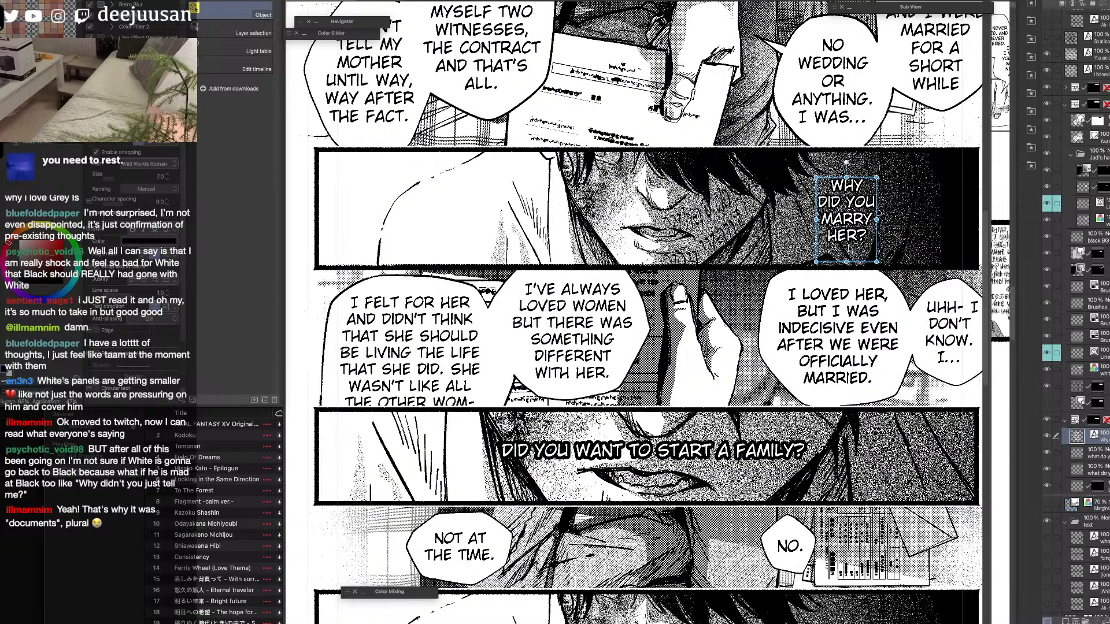
Select the "Did you want to start a family?" and "When did you get married?" texts to check them against the surrounding panels.
{"action": "left_click", "coordinate": [711, 445]}
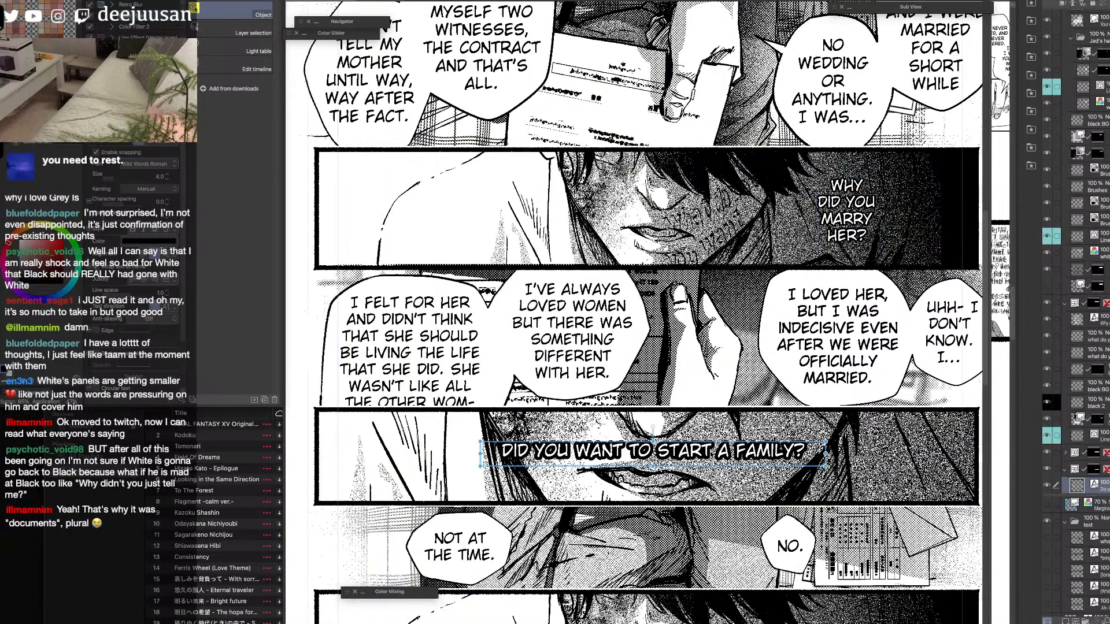
{"action": "scroll", "coordinate": [847, 554], "scroll_direction": "down", "scroll_amount": 1}
{"action": "left_click_drag", "start_coordinate": [878, 575], "coordinate": [865, 422]}
{"action": "left_click", "coordinate": [850, 469]}
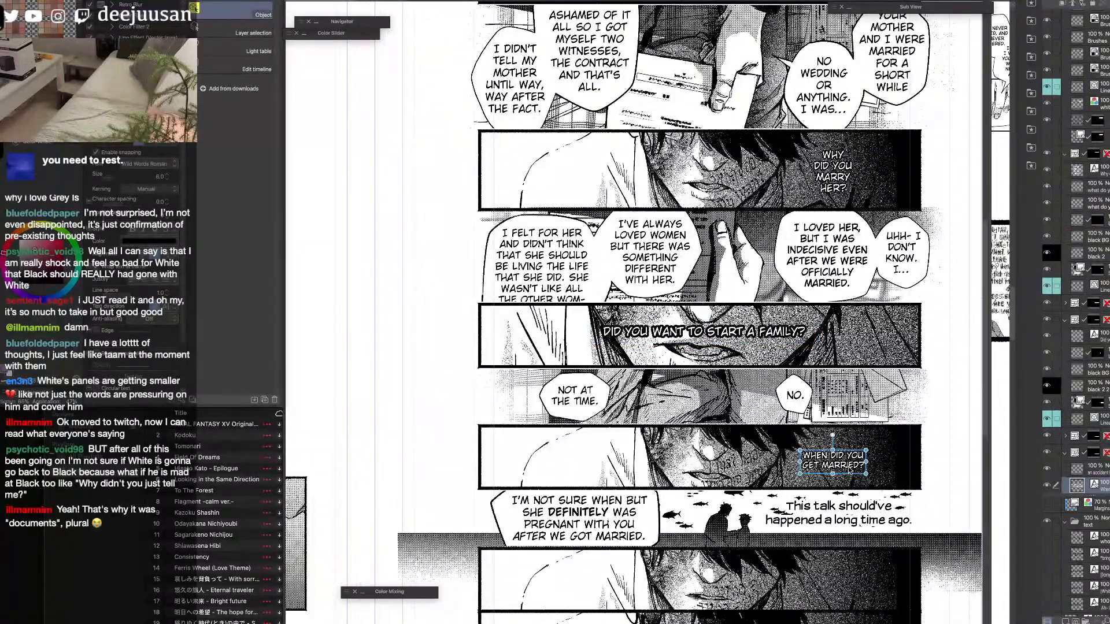
{"action": "scroll", "coordinate": [850, 470], "scroll_direction": "up", "scroll_amount": 1}
{"action": "left_click_drag", "start_coordinate": [924, 470], "coordinate": [933, 554]}
{"action": "scroll", "coordinate": [946, 530], "scroll_direction": "down", "scroll_amount": 1}
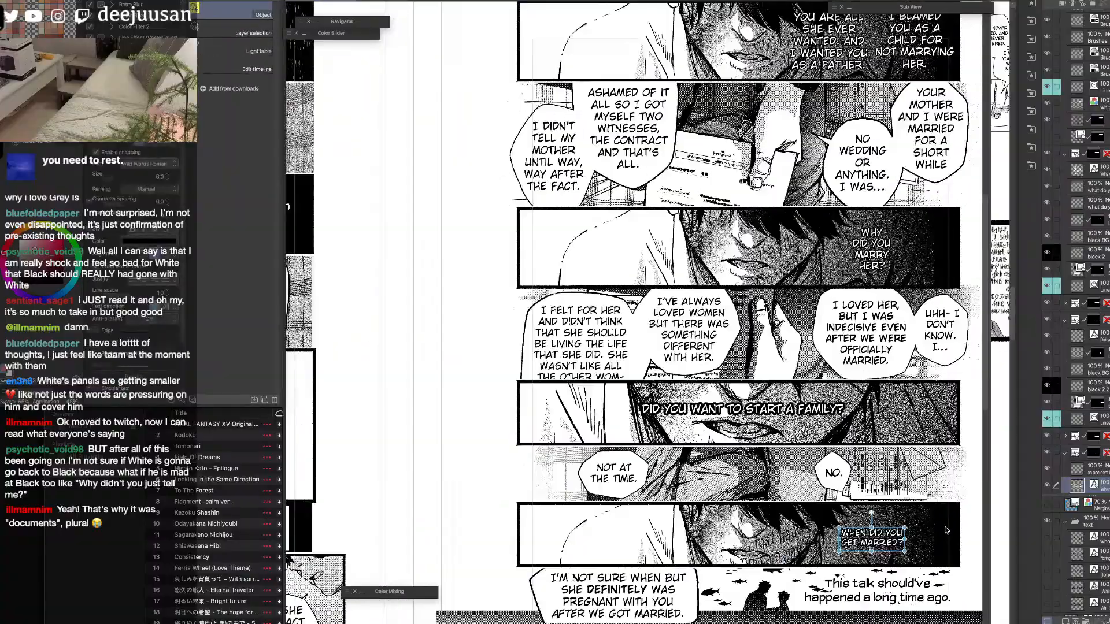
{"action": "left_click_drag", "start_coordinate": [960, 431], "coordinate": [946, 486]}
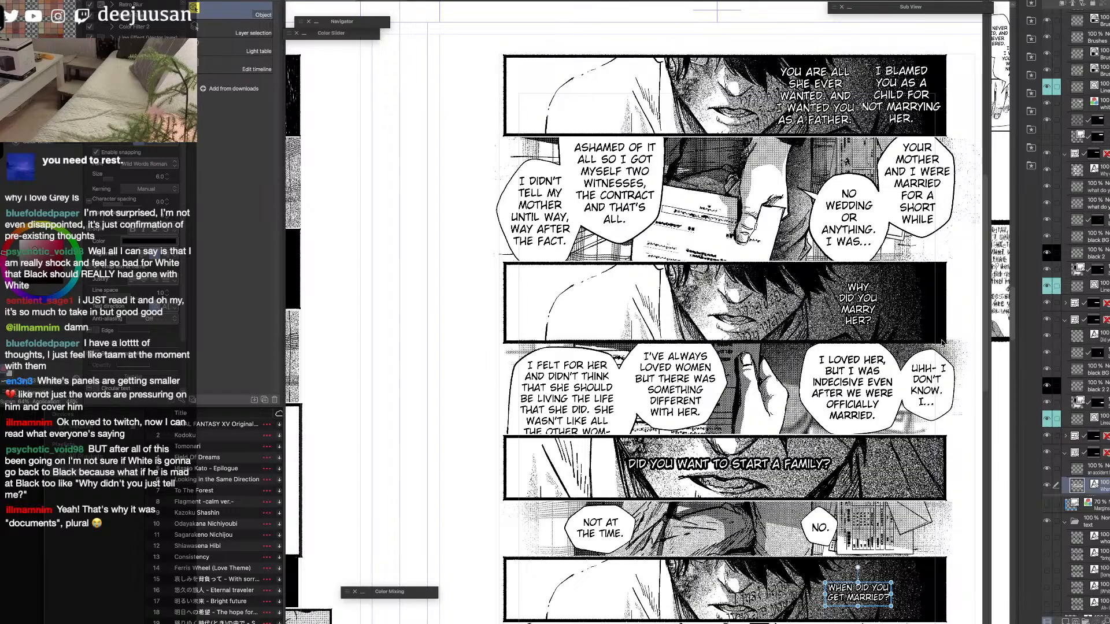
Select the first panel's frame and enlarge the view of the vertical strip document beside the page.
{"action": "left_click", "coordinate": [949, 114]}
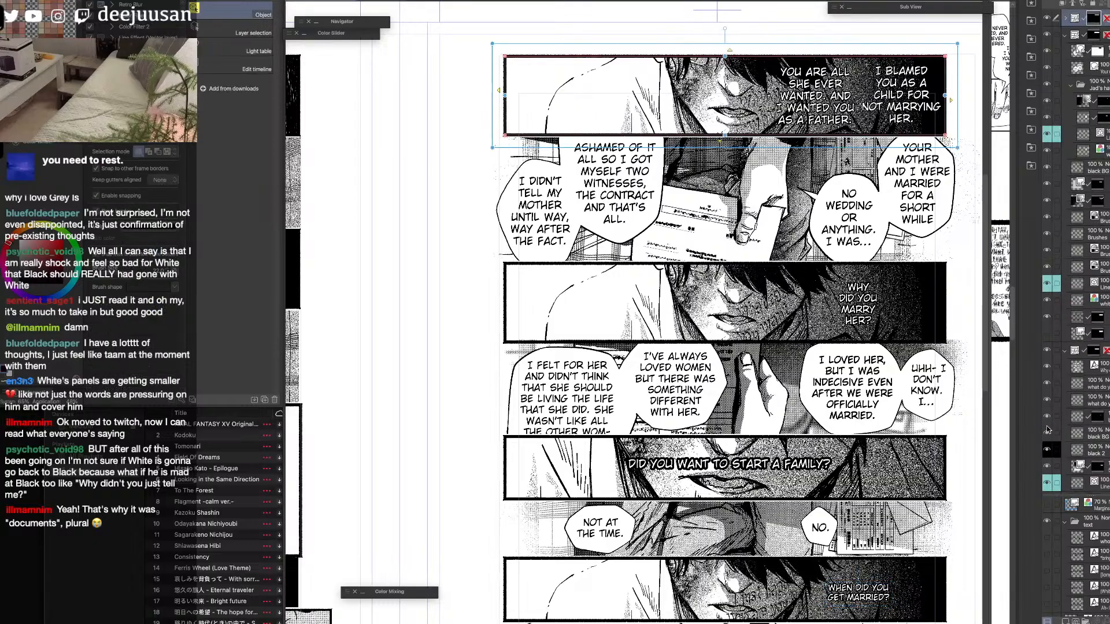
{"action": "left_click_drag", "start_coordinate": [986, 386], "coordinate": [812, 399]}
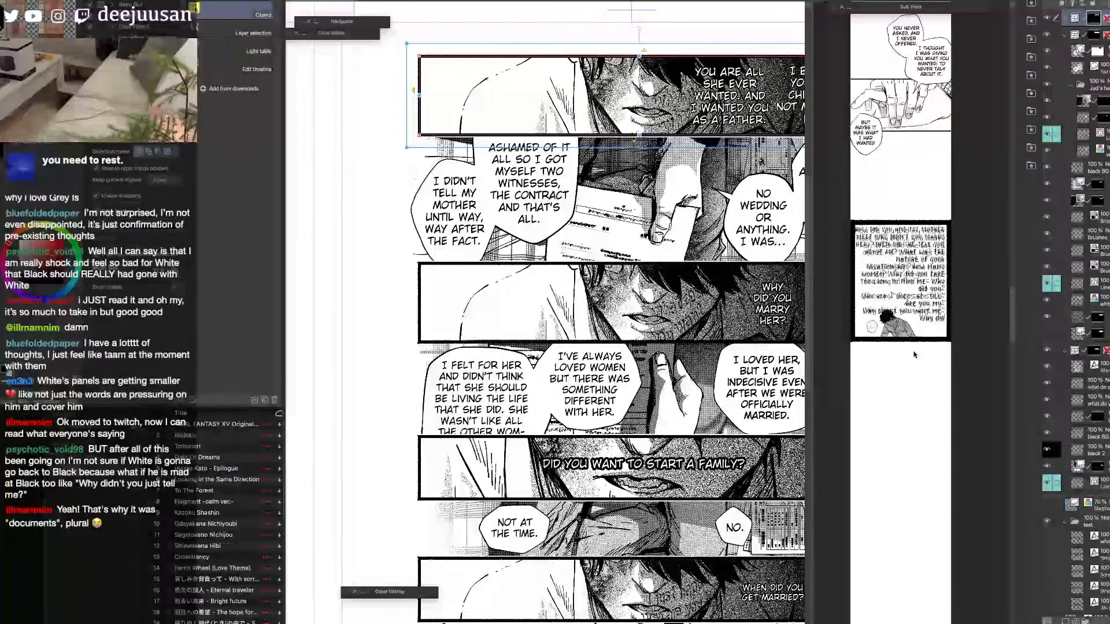
{"action": "left_click", "coordinate": [935, 340]}
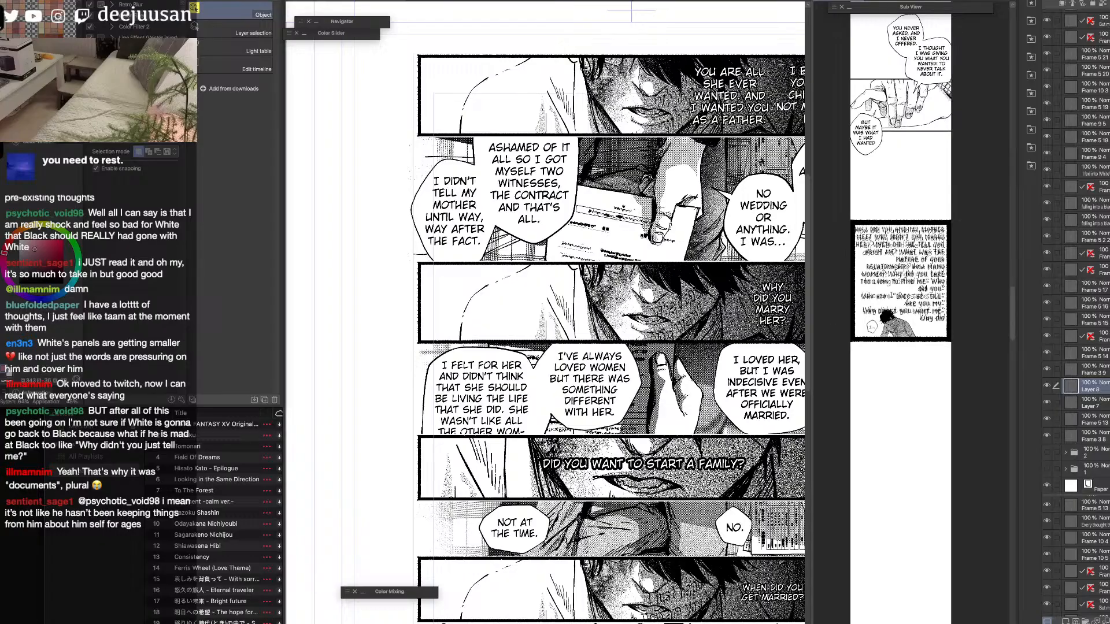
Check the first panel's frame folder by hiding and showing it, and flatten it into a single layer.
{"action": "left_click", "coordinate": [762, 139]}
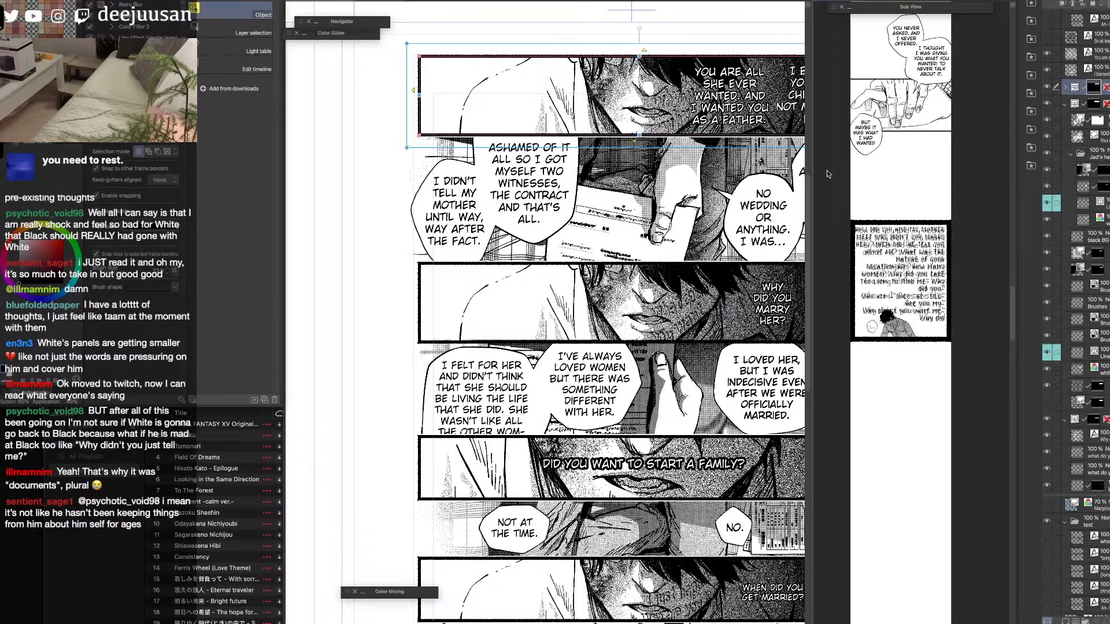
{"action": "left_click", "coordinate": [1048, 88]}
{"action": "left_click", "coordinate": [1048, 88]}
{"action": "key", "text": "shift+alt+e"}
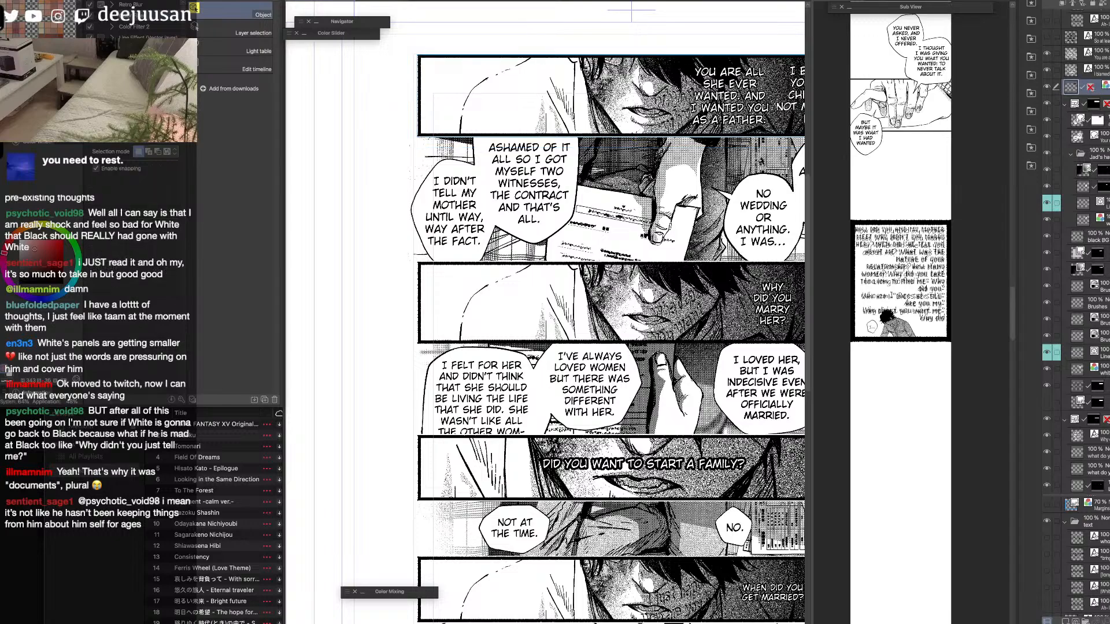
Paste the flattened first panel into the vertical strip and move it into the empty space below the last panel.
{"action": "left_click", "coordinate": [977, 397]}
{"action": "key", "text": "super+v"}
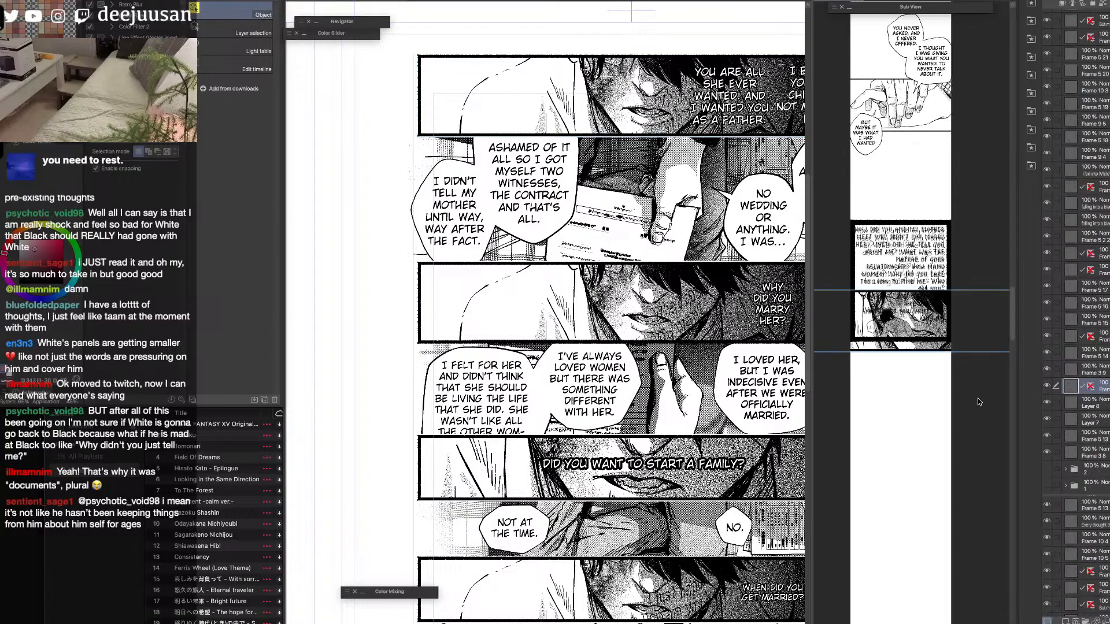
{"action": "left_click_drag", "start_coordinate": [925, 348], "coordinate": [925, 482]}
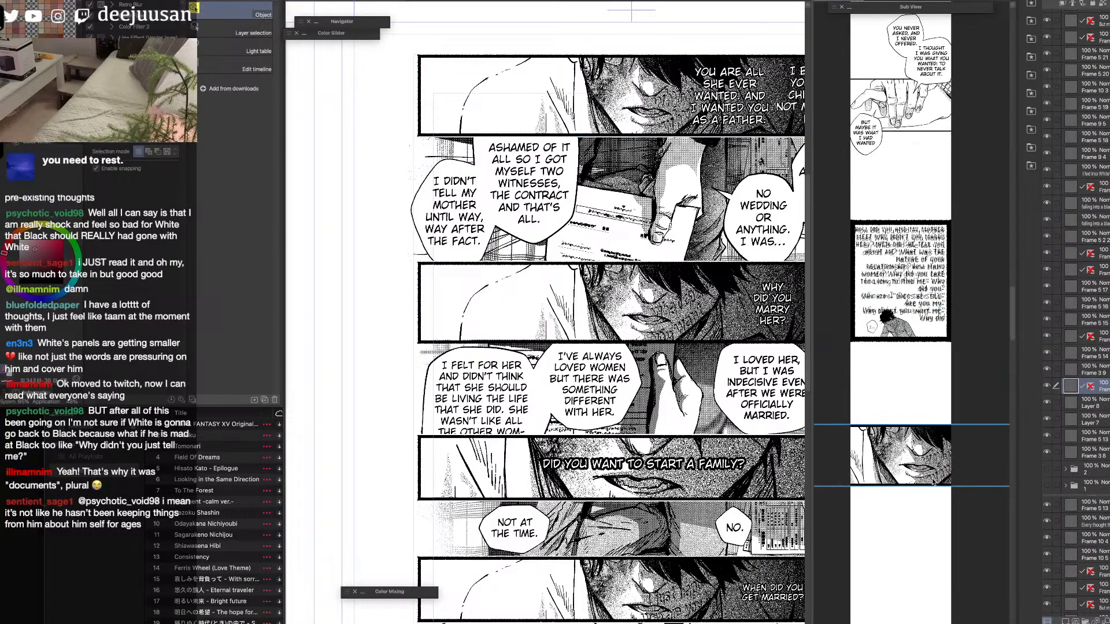
Scale the pasted panel to 42 and fit it across the strip's width below the dark text panel.
{"action": "key", "text": "ctrl+t"}
{"action": "left_click_drag", "start_coordinate": [912, 425], "coordinate": [976, 474]}
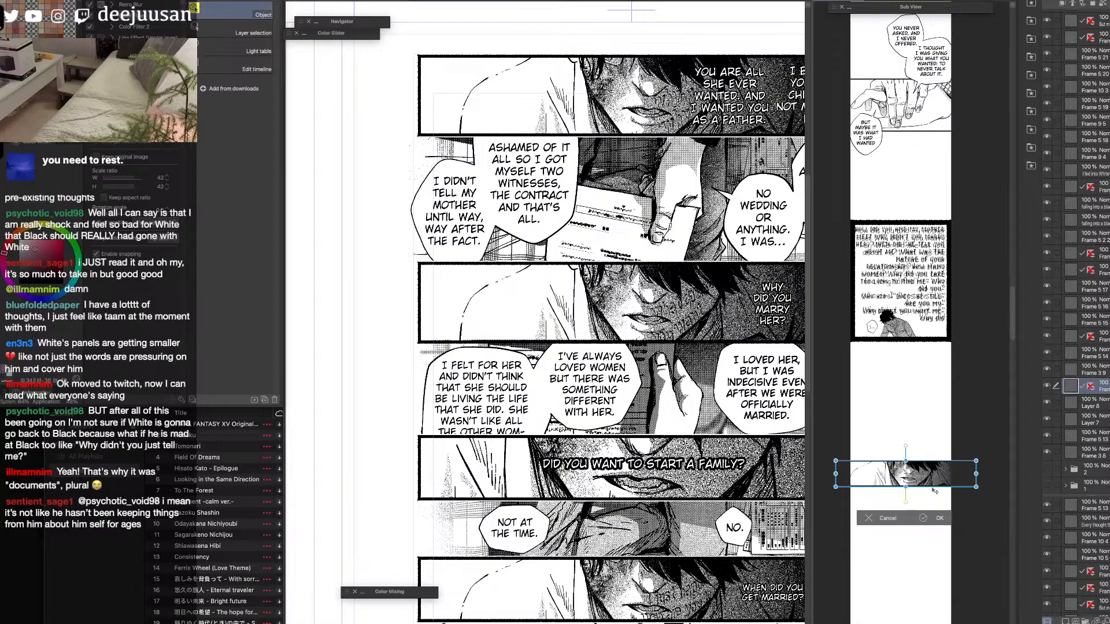
{"action": "scroll", "coordinate": [931, 492], "scroll_direction": "up", "scroll_amount": 1}
{"action": "left_click_drag", "start_coordinate": [814, 523], "coordinate": [717, 523]}
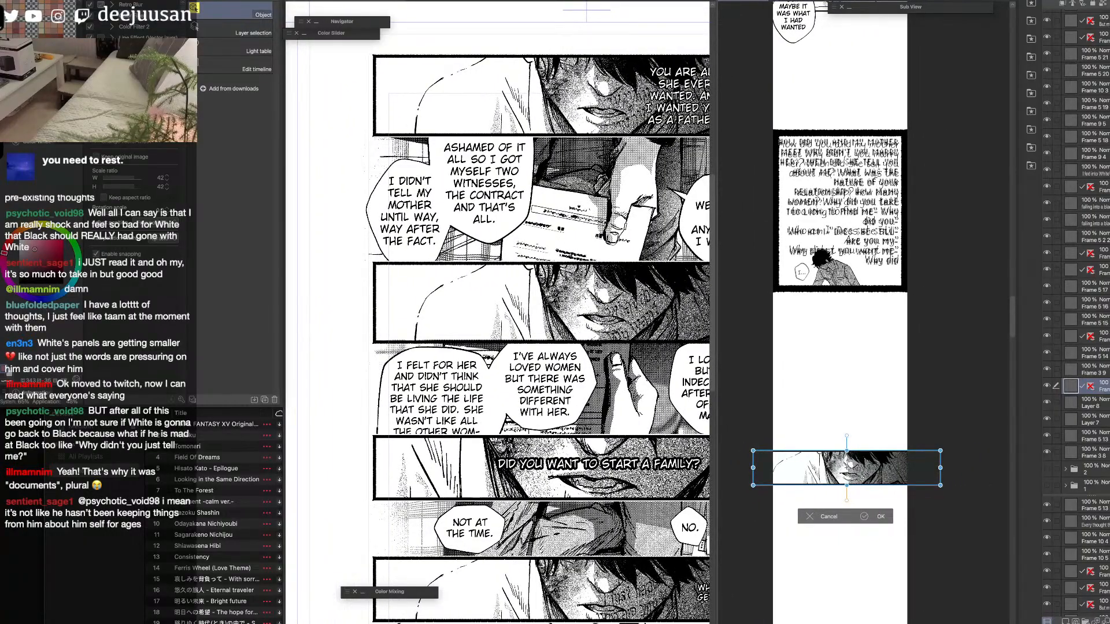
{"action": "scroll", "coordinate": [847, 468], "scroll_direction": "up", "scroll_amount": 1}
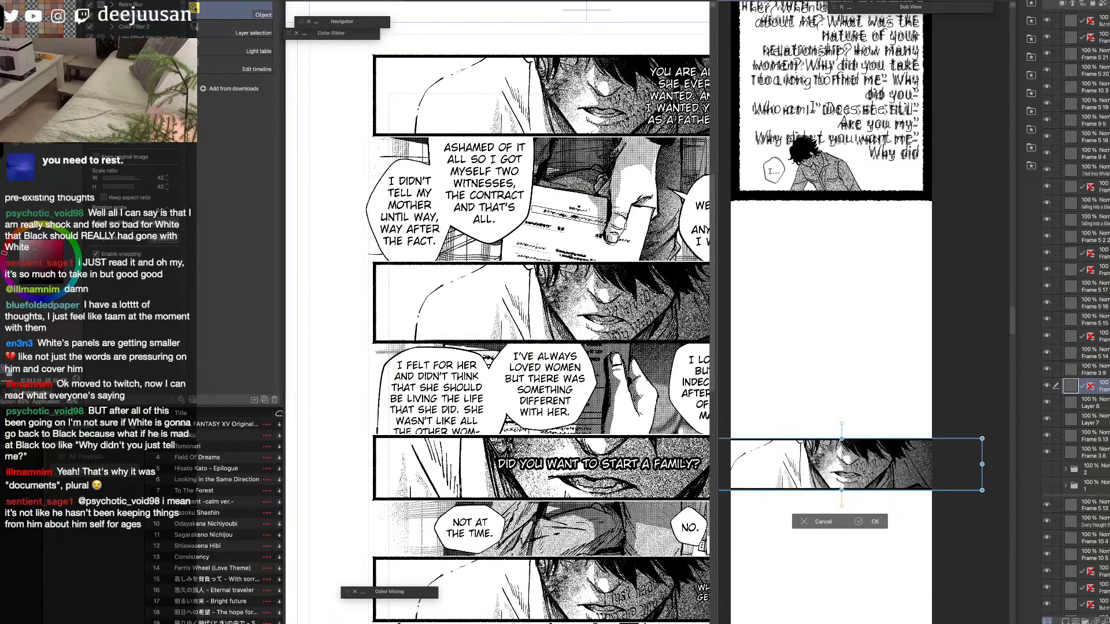
{"action": "scroll", "coordinate": [862, 480], "scroll_direction": "up", "scroll_amount": 1}
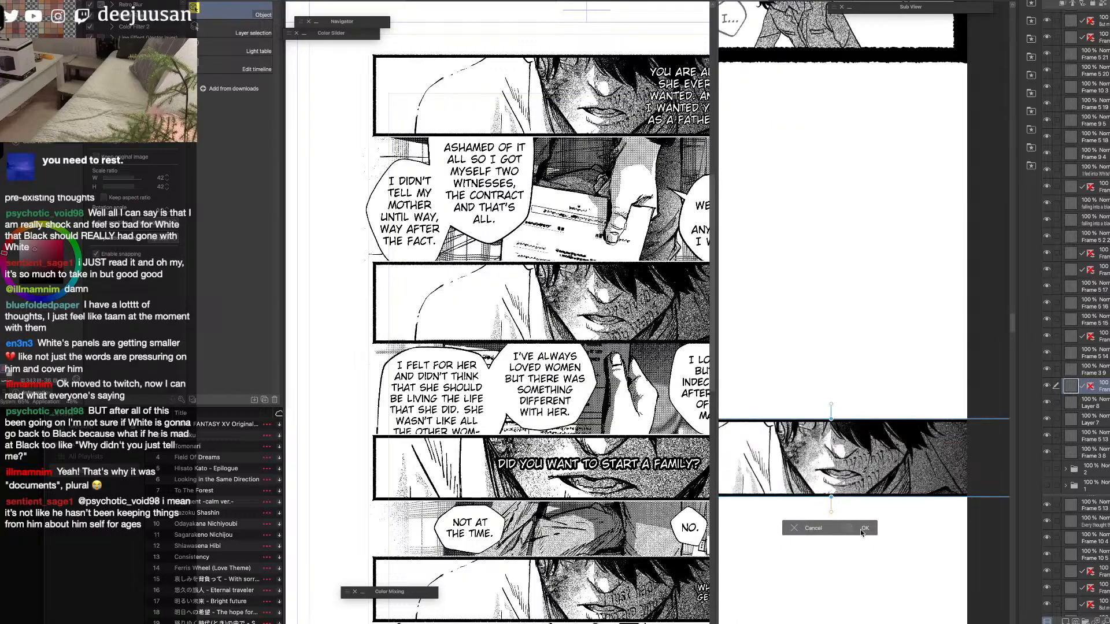
{"action": "scroll", "coordinate": [861, 529], "scroll_direction": "down", "scroll_amount": 1}
{"action": "left_click_drag", "start_coordinate": [867, 433], "coordinate": [867, 320]}
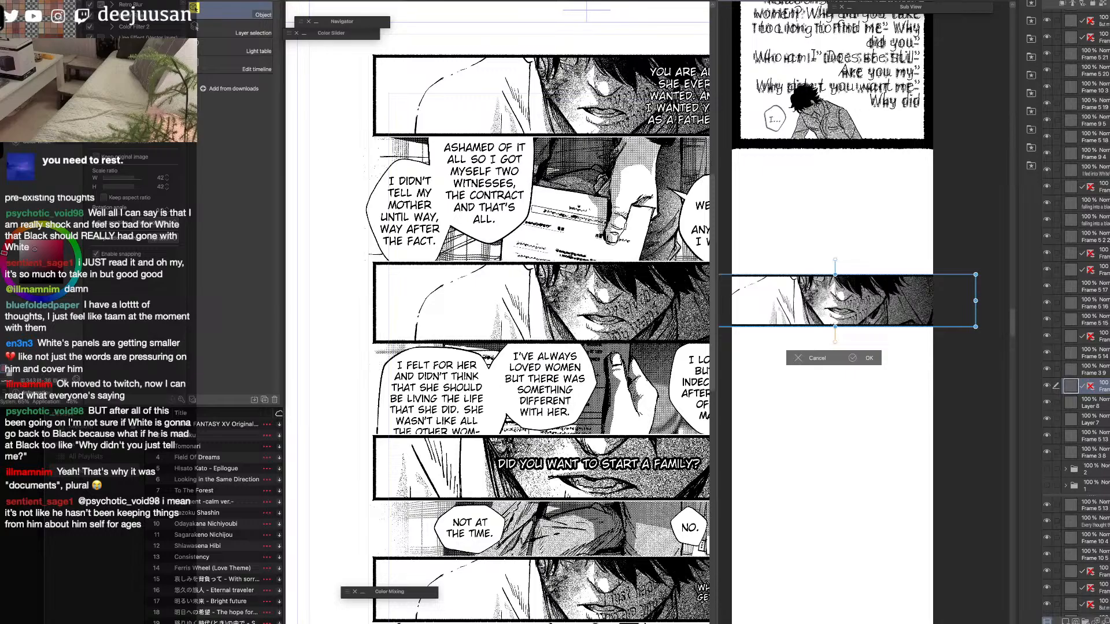
{"action": "left_click", "coordinate": [867, 359]}
{"action": "left_click_drag", "start_coordinate": [869, 359], "coordinate": [931, 411]}
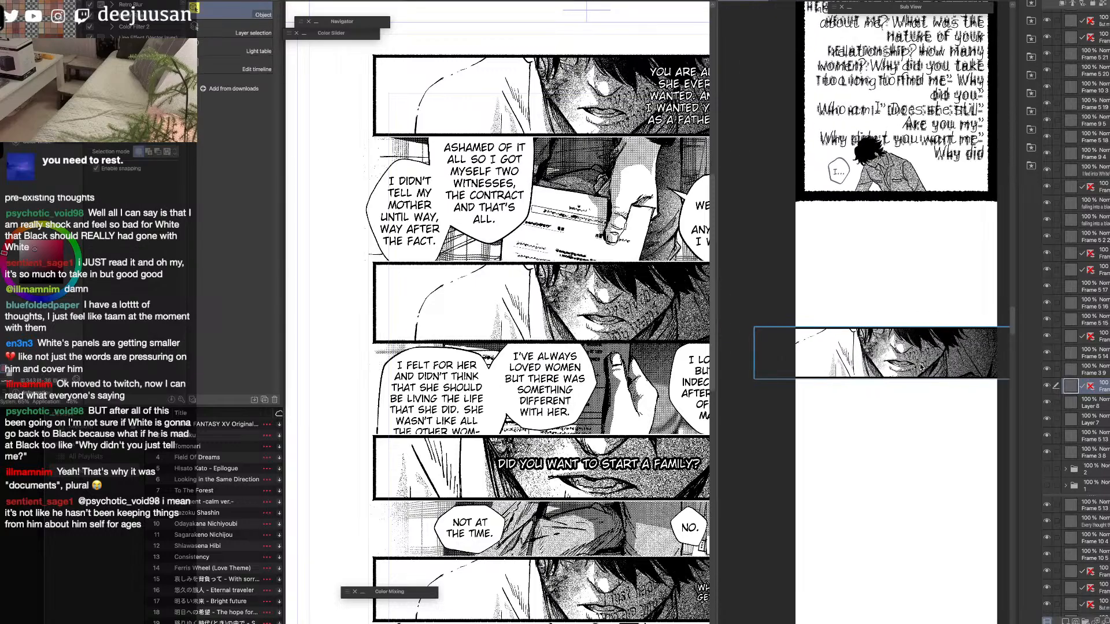
{"action": "left_click_drag", "start_coordinate": [926, 365], "coordinate": [873, 373]}
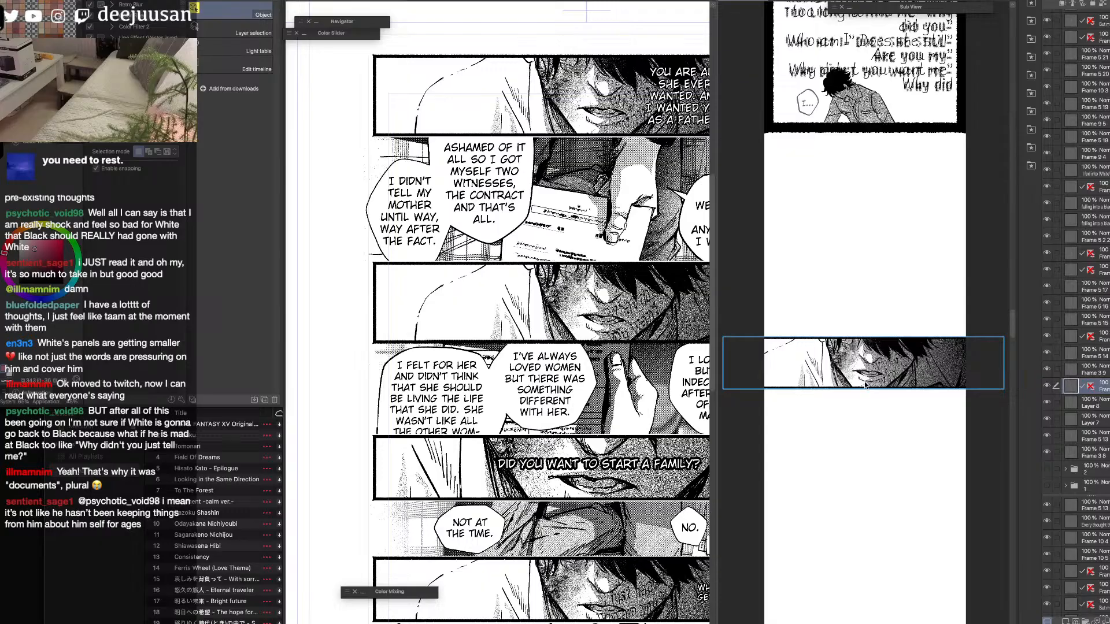
Rasterize the first panel's "I blamed you as a child" and "You are all she ever wanted" text layers.
{"action": "left_click", "coordinate": [617, 176]}
{"action": "left_click_drag", "start_coordinate": [617, 174], "coordinate": [524, 198]}
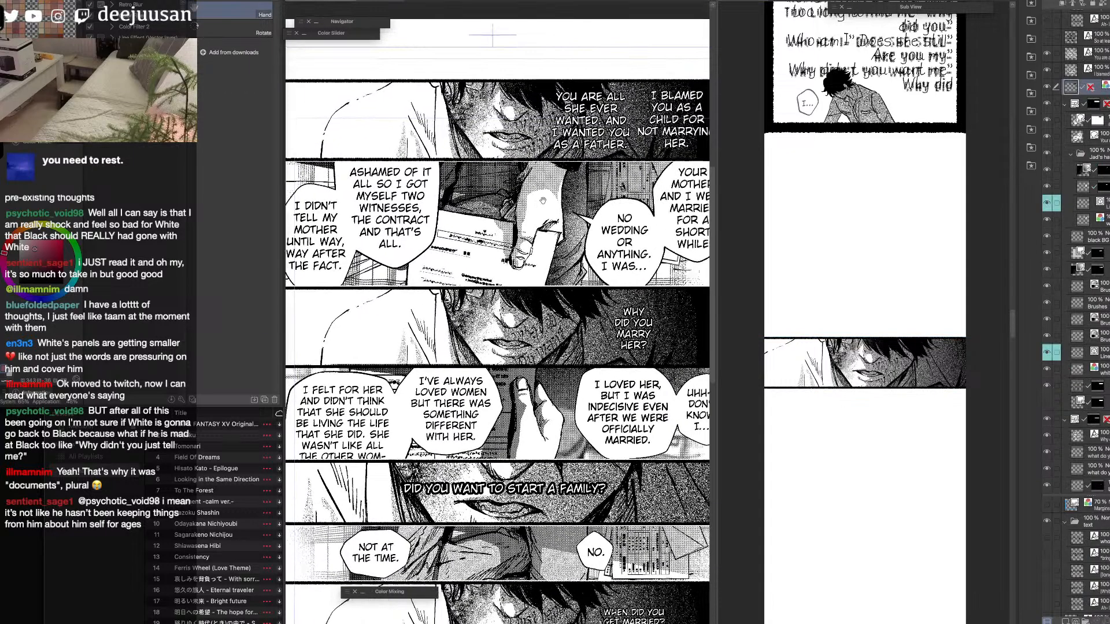
{"action": "left_click", "coordinate": [665, 138]}
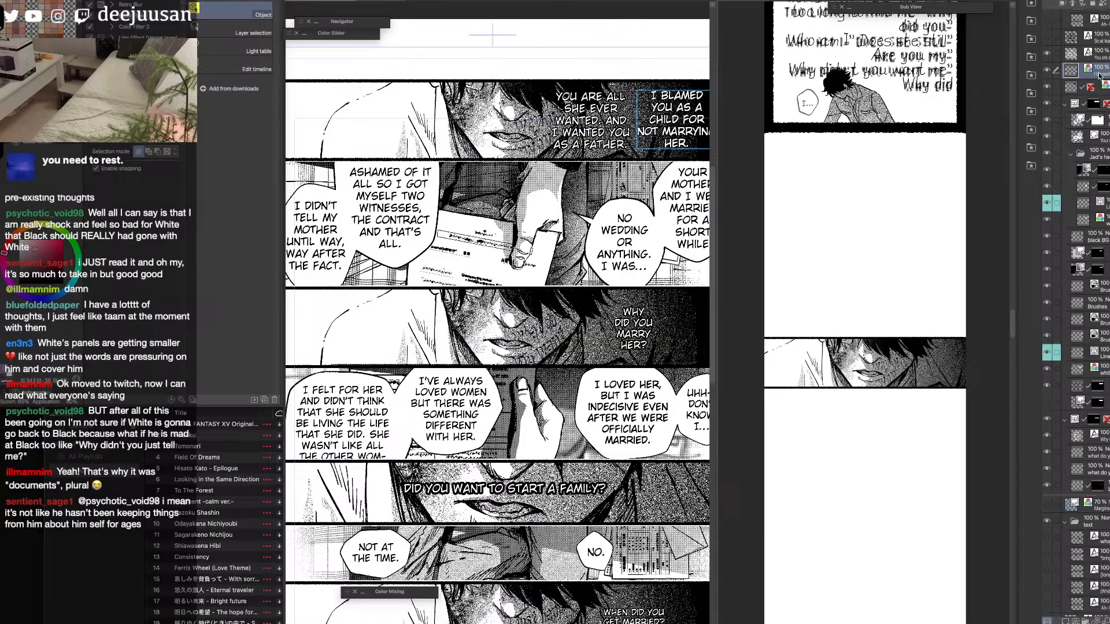
{"action": "left_click", "coordinate": [1100, 53]}
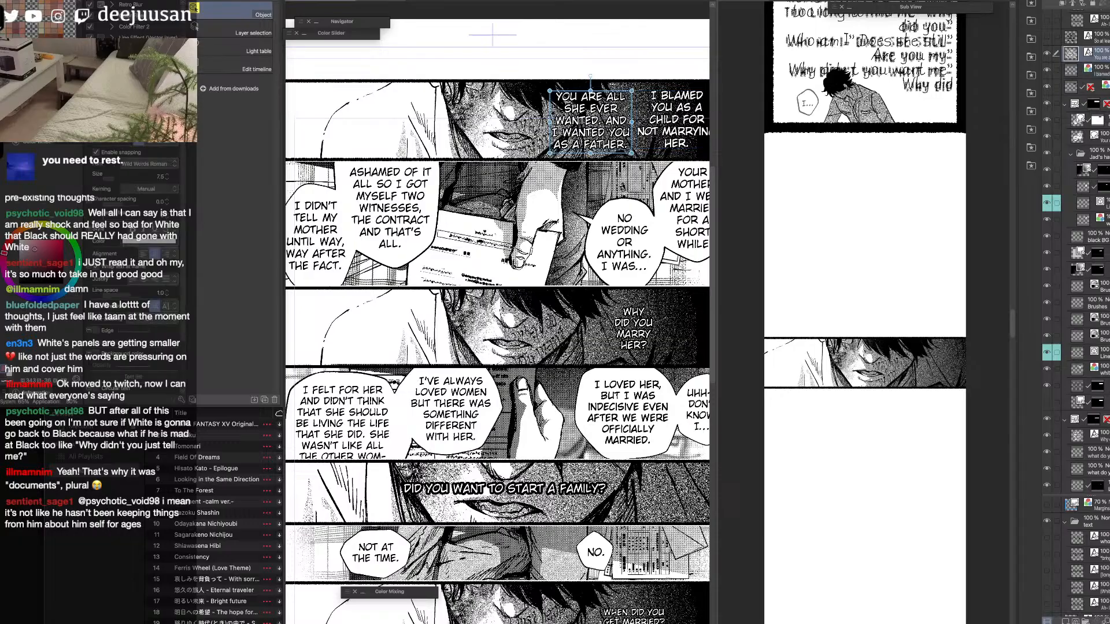
{"action": "right_click", "coordinate": [1104, 51]}
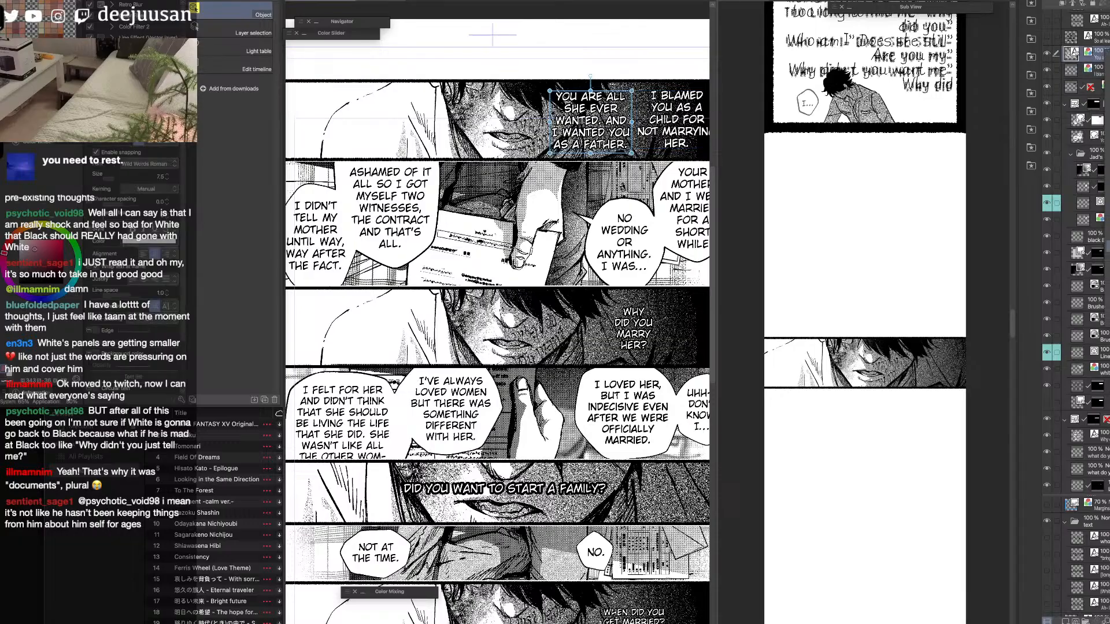
{"action": "left_click", "coordinate": [1107, 195]}
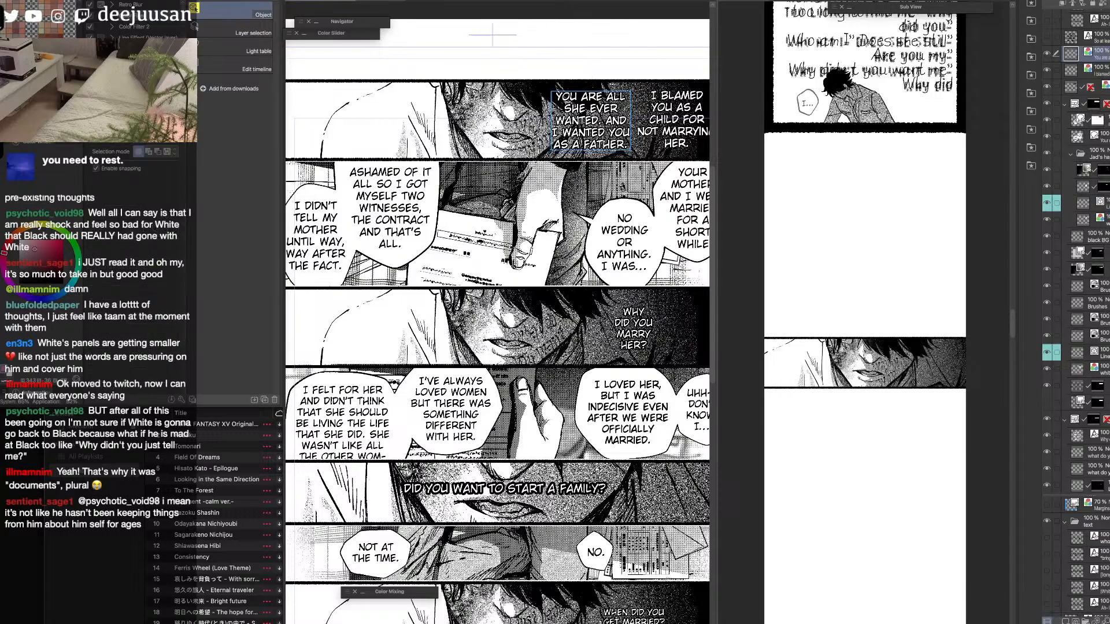
Paste the "I blamed you as a child for not marrying her" text onto the strip's panel and scale it to 45.
{"action": "left_click", "coordinate": [1099, 70]}
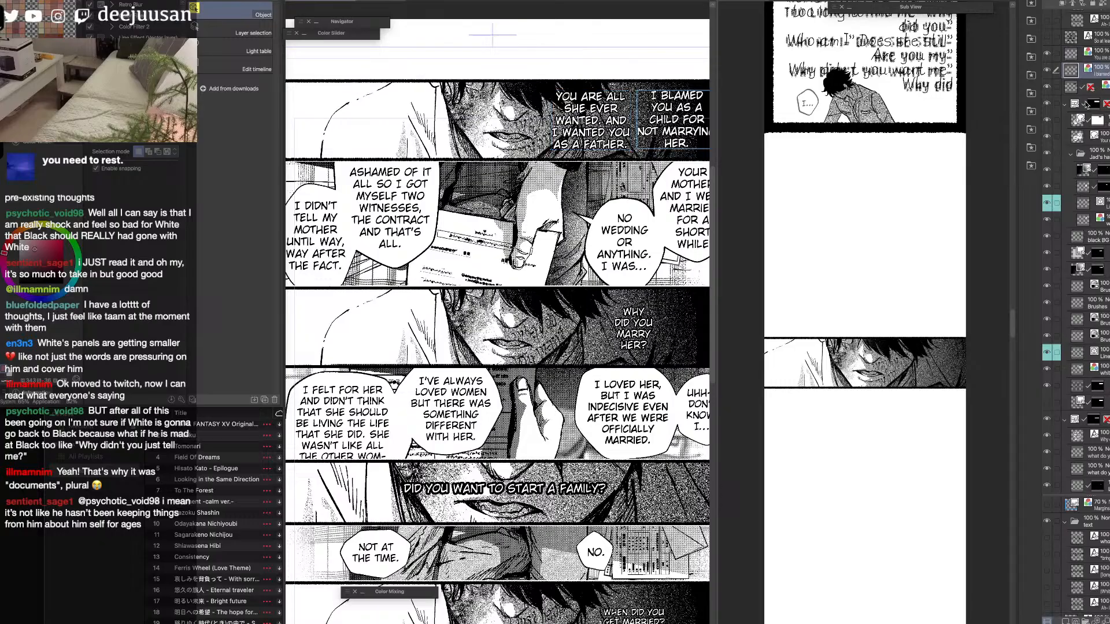
{"action": "left_click", "coordinate": [917, 352]}
{"action": "key", "text": "super+v"}
{"action": "key", "text": "k"}
{"action": "left_click_drag", "start_coordinate": [891, 346], "coordinate": [901, 357]}
{"action": "key", "text": "q"}
{"action": "left_click", "coordinate": [907, 325]}
{"action": "left_click_drag", "start_coordinate": [927, 289], "coordinate": [936, 378]}
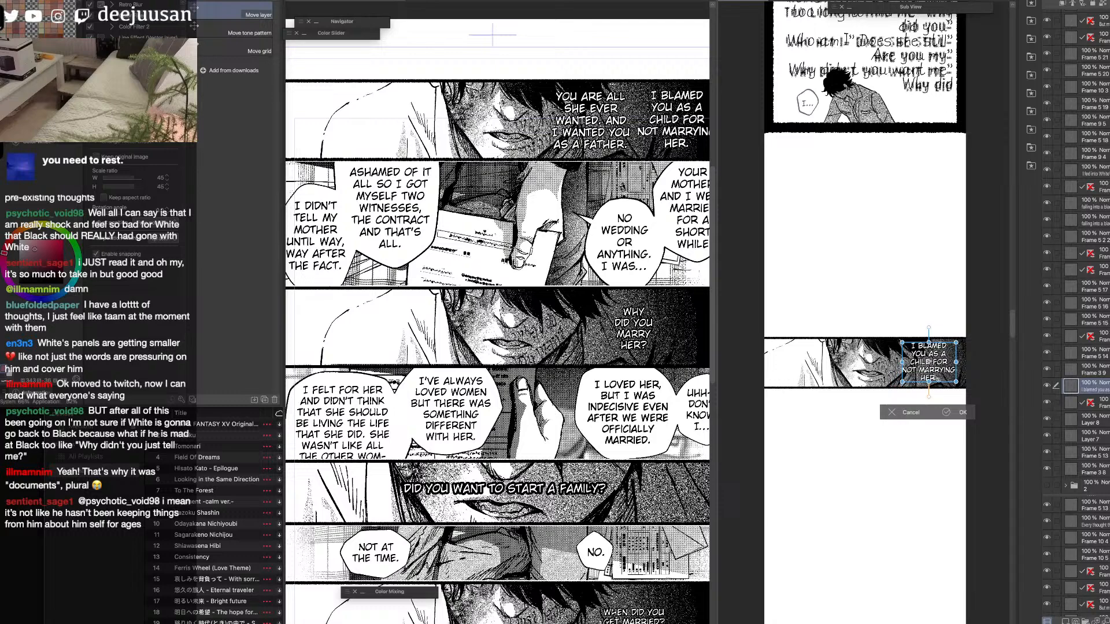
{"action": "left_click", "coordinate": [948, 412]}
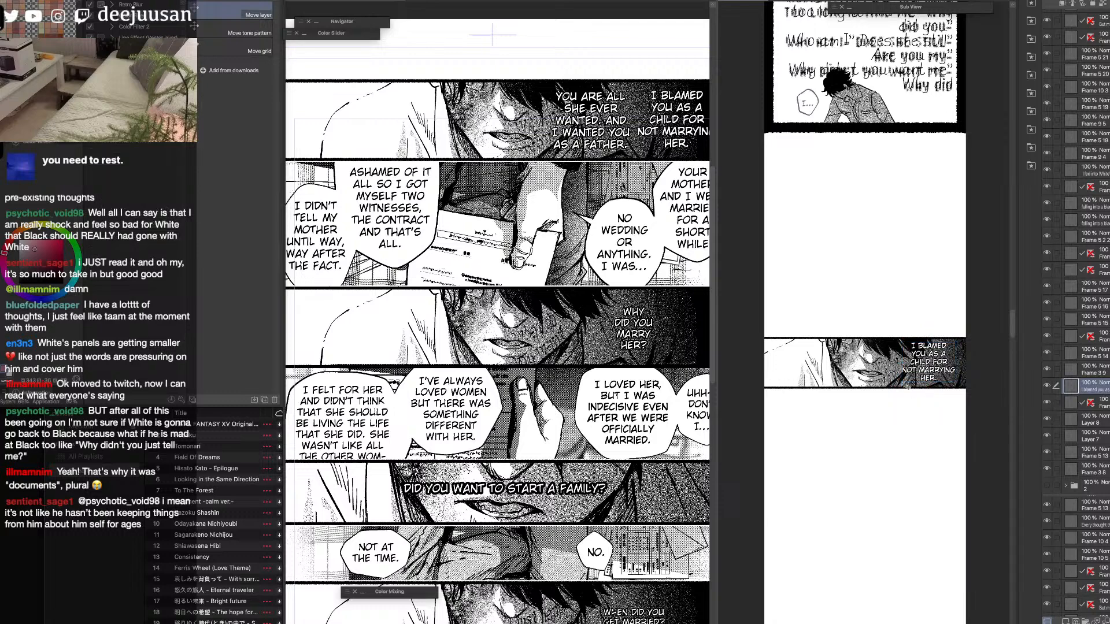
Nudge the "I blamed you as a child" text slightly to the right within its panel in the strip.
{"action": "key", "text": "super+plus"}
{"action": "left_click_drag", "start_coordinate": [921, 411], "coordinate": [874, 392]}
{"action": "left_click_drag", "start_coordinate": [717, 423], "coordinate": [654, 423]}
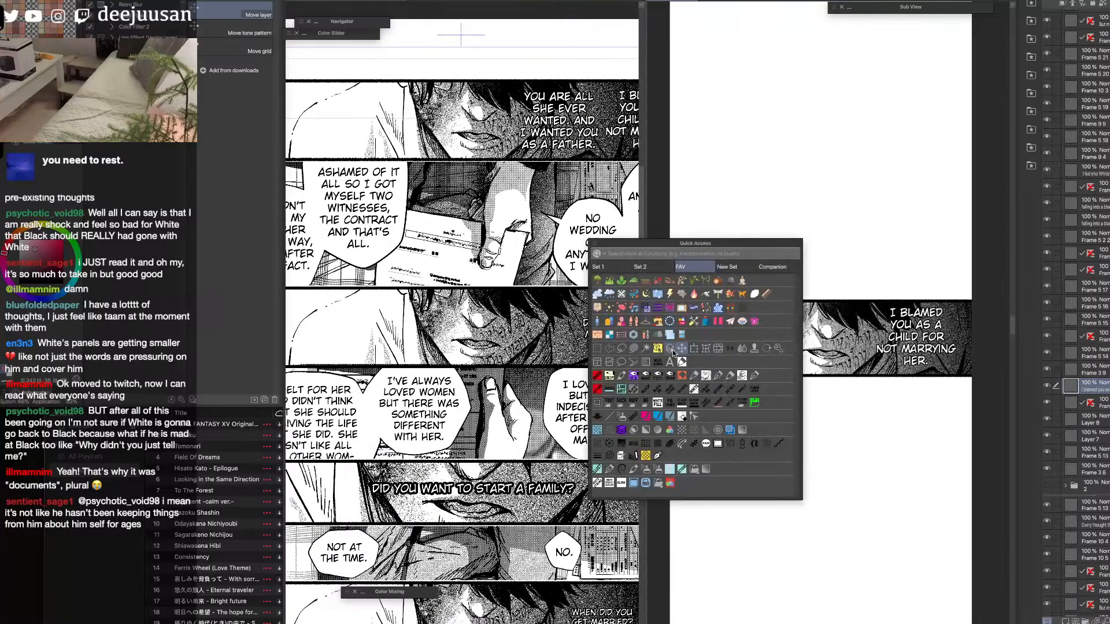
{"action": "left_click", "coordinate": [671, 350]}
{"action": "left_click", "coordinate": [913, 356]}
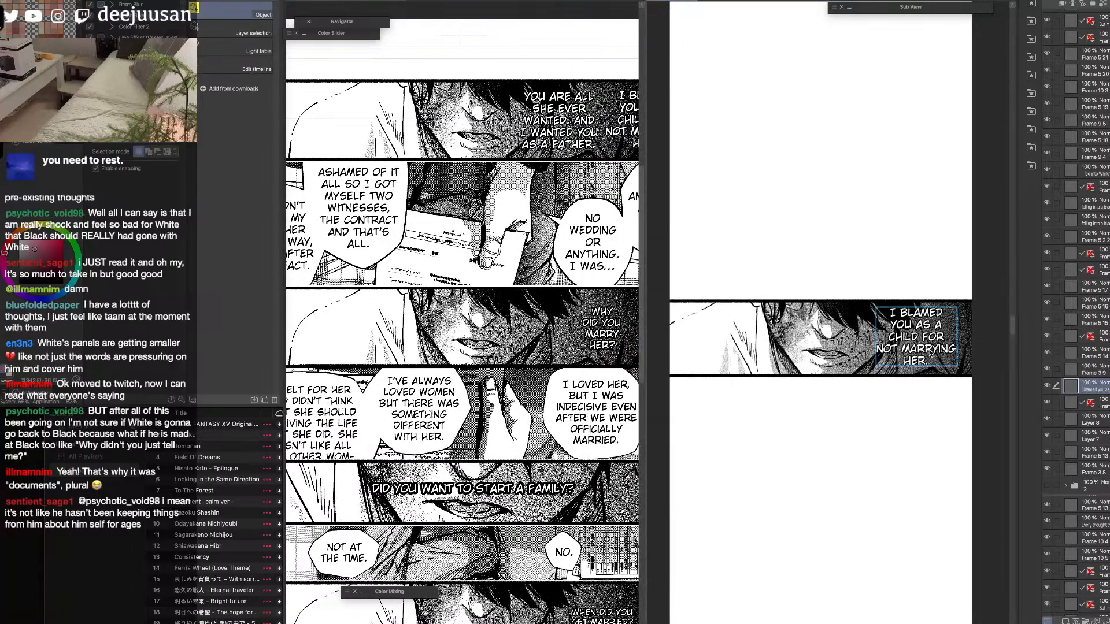
{"action": "left_click_drag", "start_coordinate": [928, 355], "coordinate": [932, 354]}
{"action": "left_click_drag", "start_coordinate": [870, 417], "coordinate": [884, 350]}
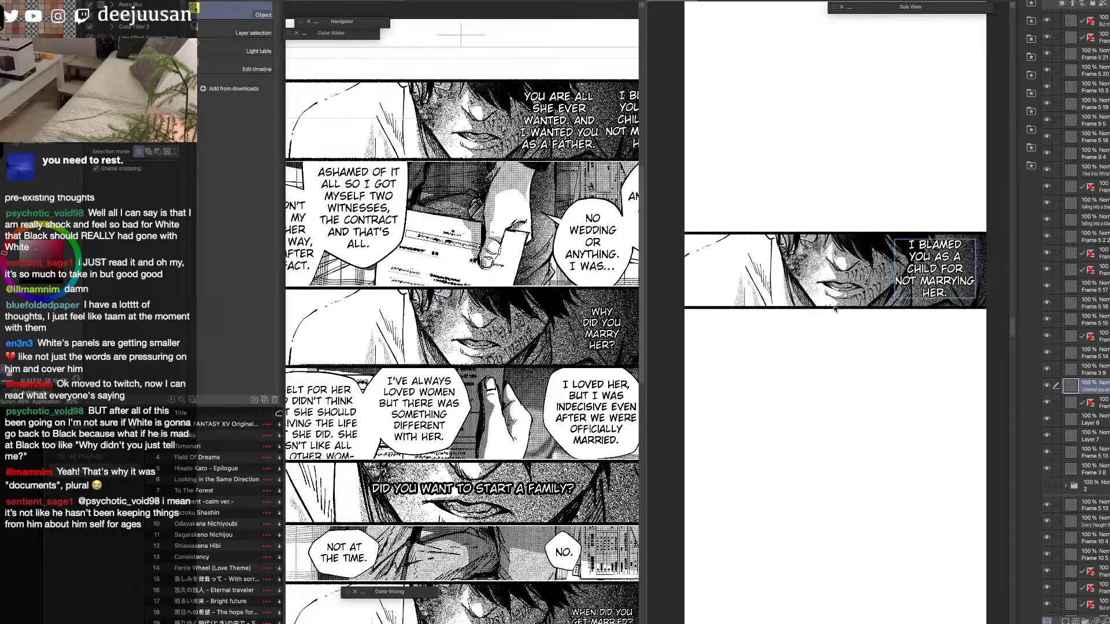
Duplicate the strip's face panel without its text and place the copy directly below the original, leaving a narrow white gap.
{"action": "left_click", "coordinate": [832, 307]}
{"action": "left_click_drag", "start_coordinate": [888, 307], "coordinate": [867, 312]}
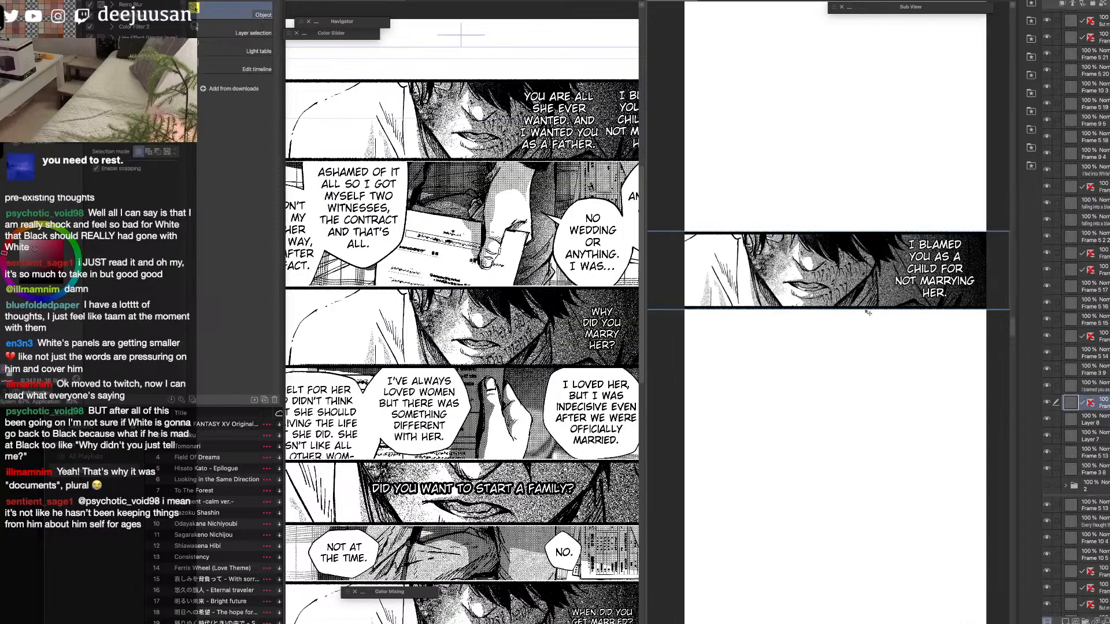
{"action": "left_click", "coordinate": [938, 293]}
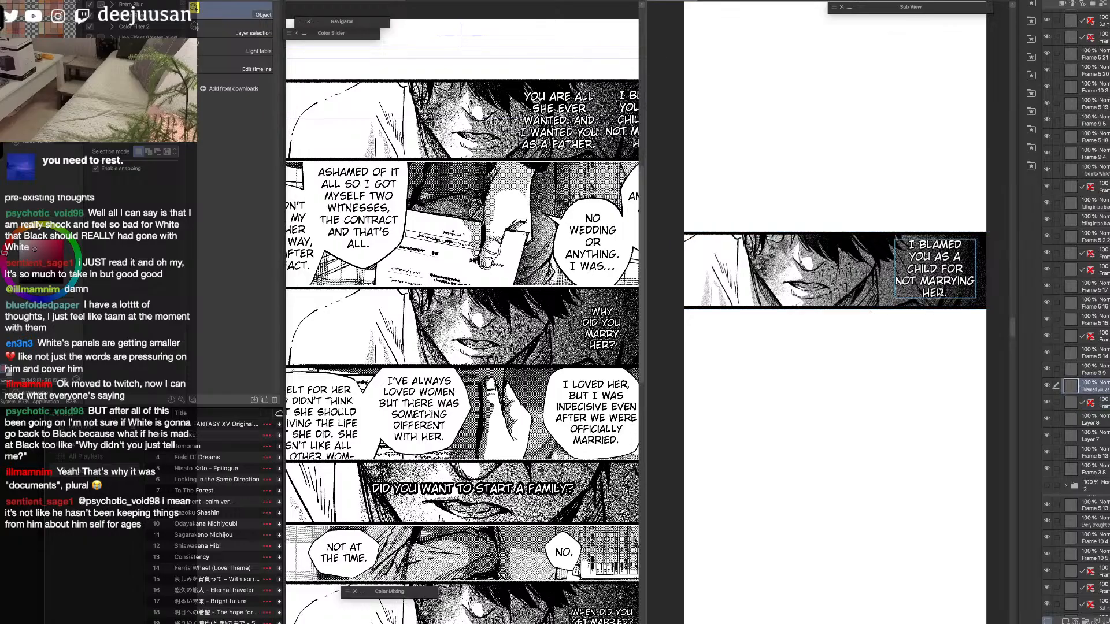
{"action": "left_click", "coordinate": [867, 306]}
{"action": "key", "text": "q"}
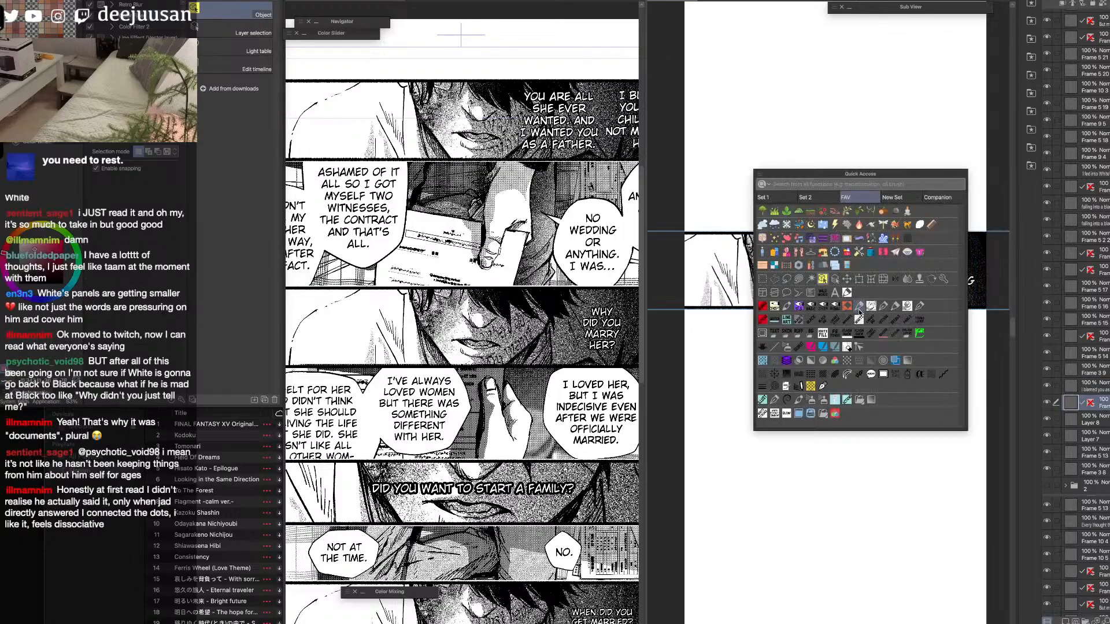
{"action": "left_click", "coordinate": [846, 278]}
{"action": "left_click_drag", "start_coordinate": [859, 286], "coordinate": [867, 400]}
{"action": "key", "text": "q"}
{"action": "key", "text": "q"}
{"action": "key", "text": "q"}
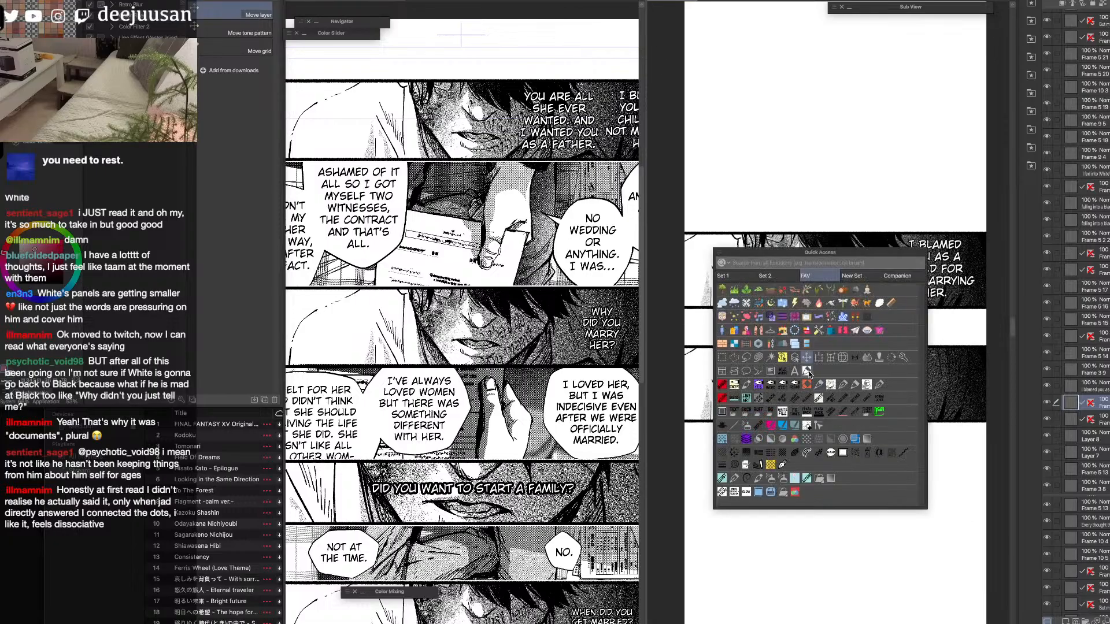
{"action": "left_click", "coordinate": [808, 375]}
{"action": "key", "text": "super+z"}
{"action": "key", "text": "super+z"}
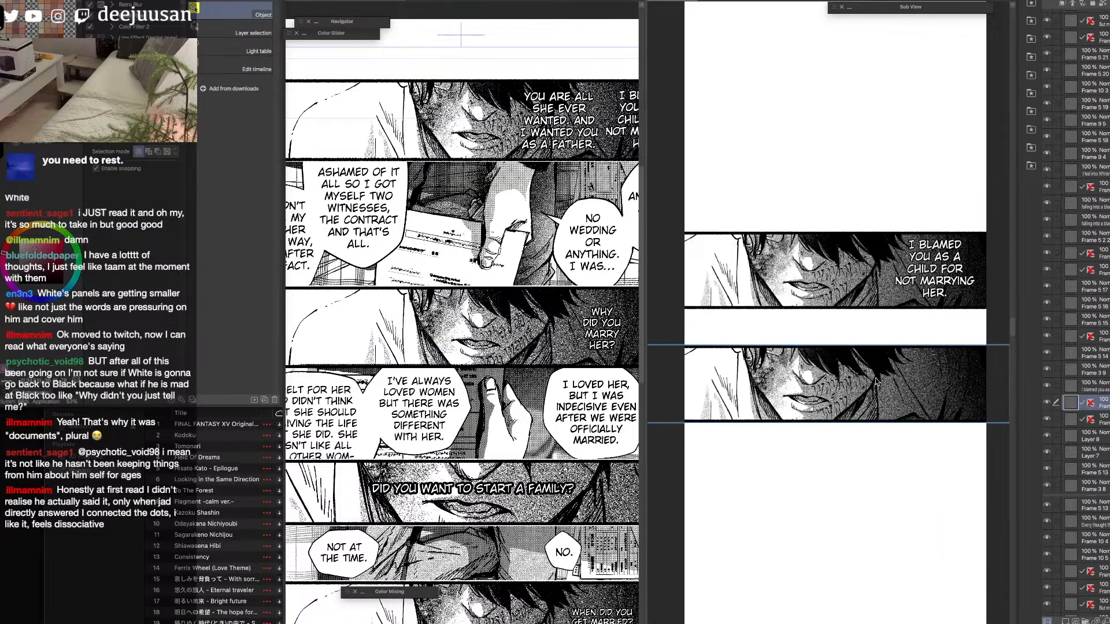
{"action": "left_click", "coordinate": [855, 310]}
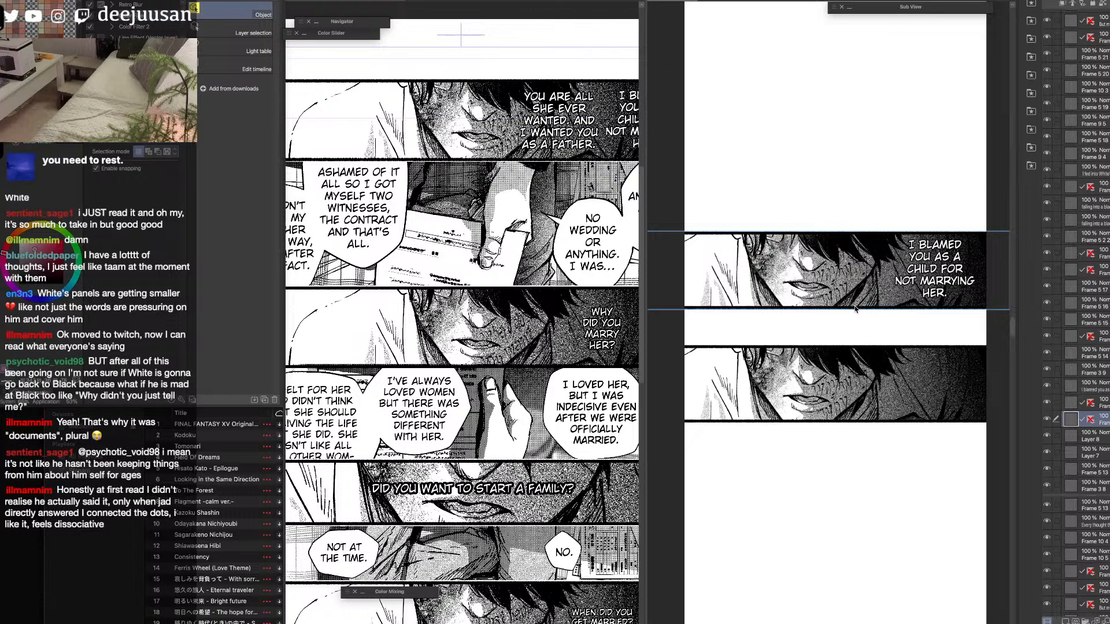
Paste the "You are all she ever wanted" text into the strip, scale it to 42 and place it over the duplicated panel's dark area.
{"action": "left_click", "coordinate": [572, 145]}
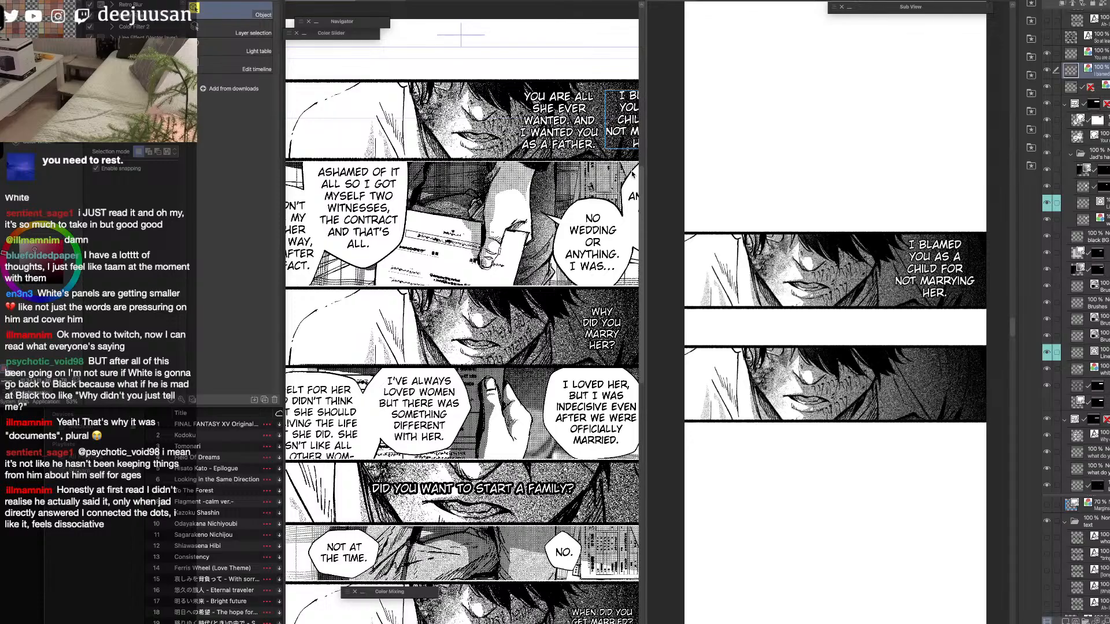
{"action": "left_click", "coordinate": [577, 148]}
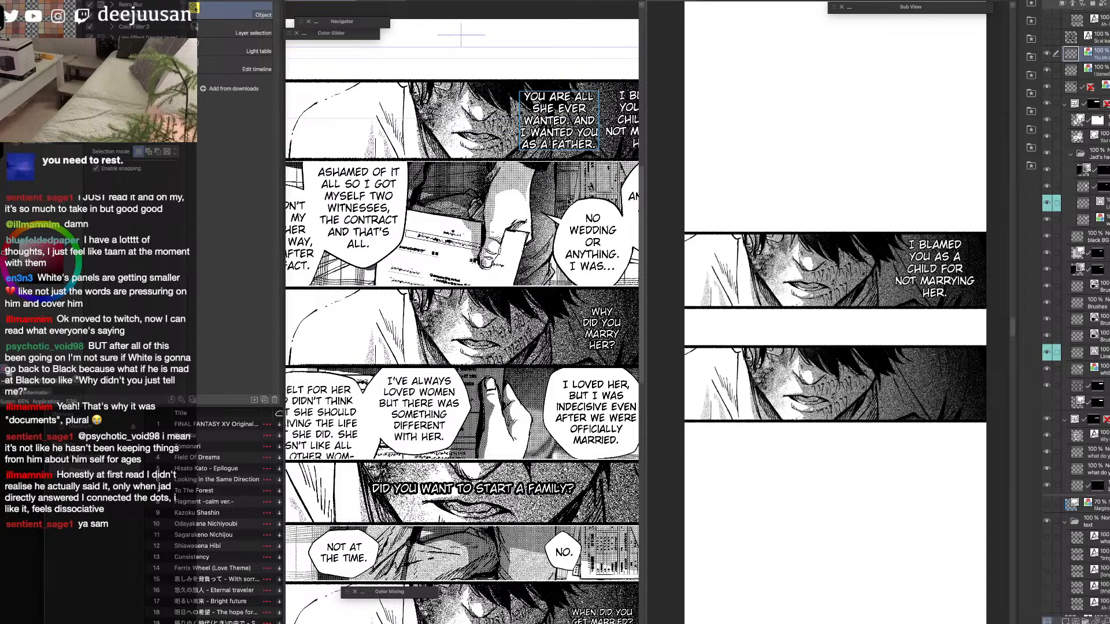
{"action": "left_click", "coordinate": [874, 379]}
{"action": "key", "text": "super+v"}
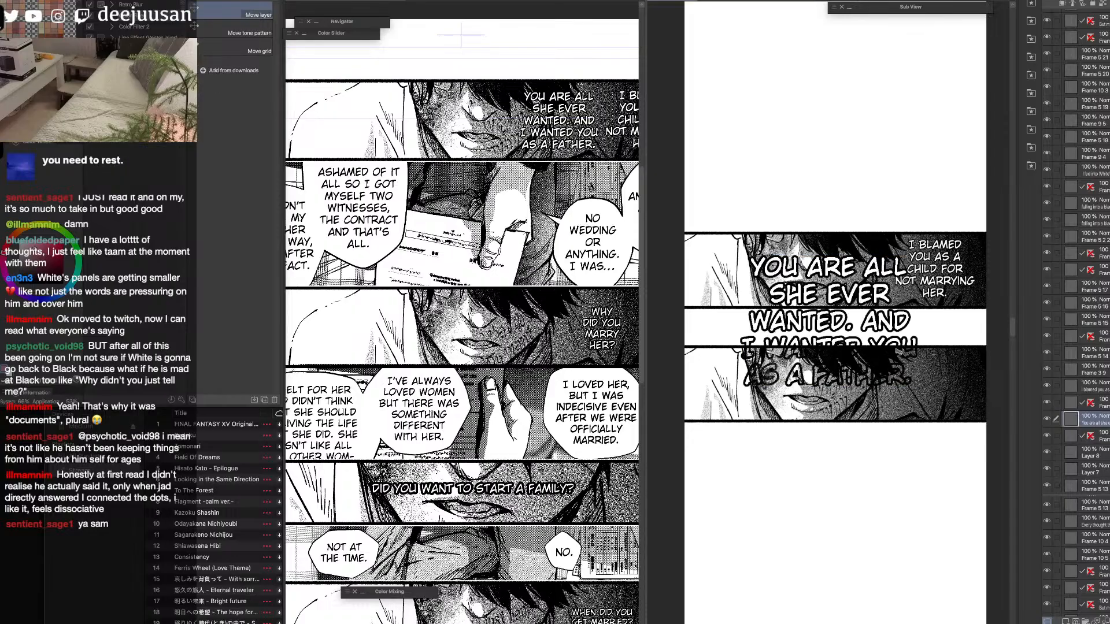
{"action": "key", "text": "q"}
{"action": "left_click", "coordinate": [893, 320]}
{"action": "left_click_drag", "start_coordinate": [918, 255], "coordinate": [815, 332]}
{"action": "left_click_drag", "start_coordinate": [800, 382], "coordinate": [959, 407]}
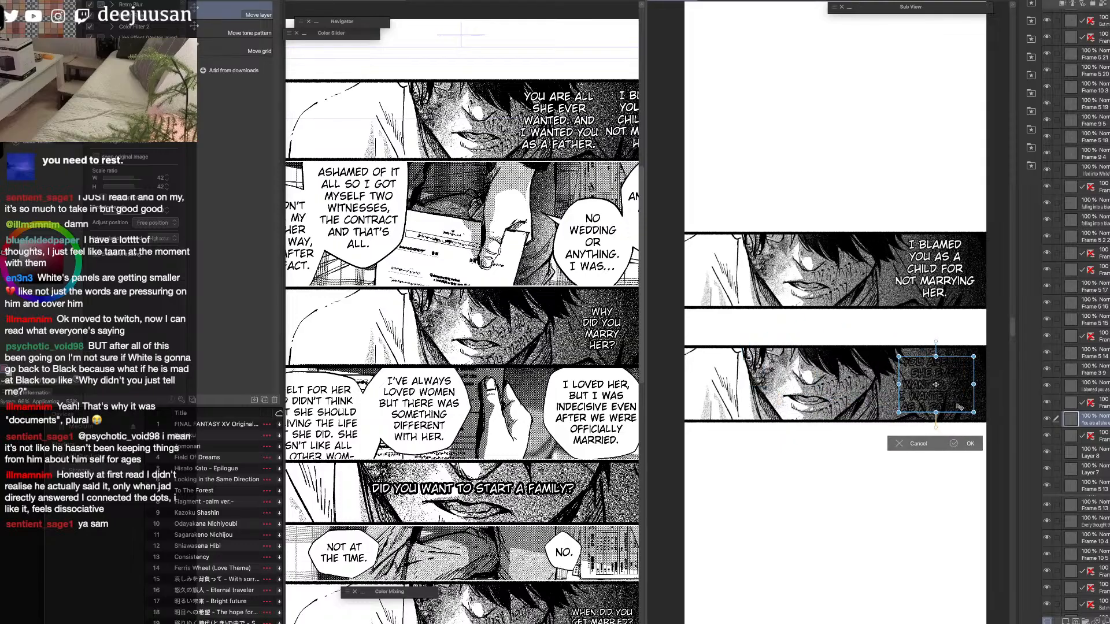
{"action": "left_click", "coordinate": [954, 443]}
Raise the "You are all she ever wanted" text layer above the panel layers and adjust its position in the dark area.
{"action": "left_click_drag", "start_coordinate": [1096, 419], "coordinate": [1099, 16]}
{"action": "left_click_drag", "start_coordinate": [932, 394], "coordinate": [968, 383]}
{"action": "right_click", "coordinate": [967, 376]}
{"action": "left_click", "coordinate": [966, 355]}
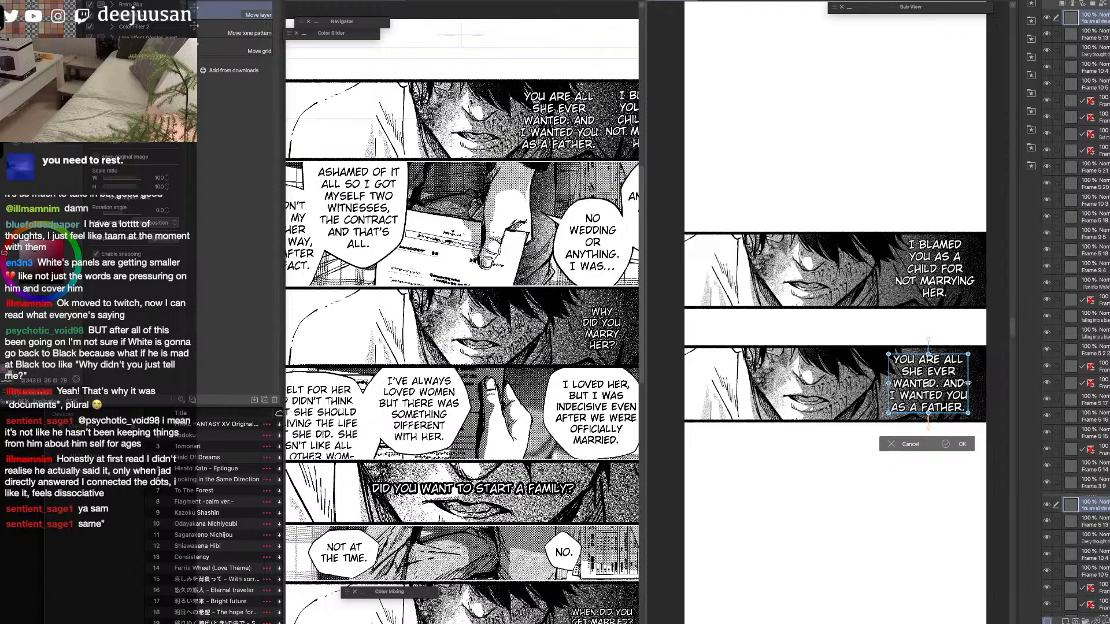
{"action": "left_click", "coordinate": [962, 444]}
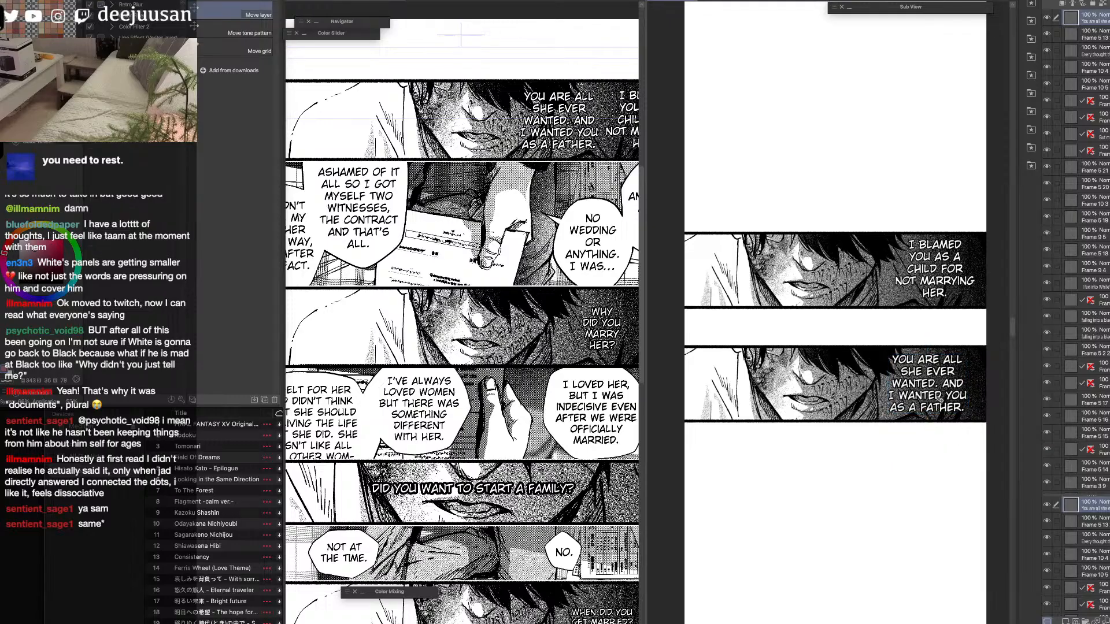
Check the placement and spacing of the two face panels against the rest of the vertical strip.
{"action": "left_click", "coordinate": [267, 1]}
{"action": "mouse_move", "coordinate": [289, 56]}
{"action": "left_click", "coordinate": [365, 58]}
{"action": "key", "text": "q"}
{"action": "left_click", "coordinate": [873, 418]}
{"action": "key", "text": "space"}
{"action": "left_click_drag", "start_coordinate": [869, 508], "coordinate": [890, 404]}
{"action": "scroll", "coordinate": [893, 405], "scroll_direction": "up", "scroll_amount": 5}
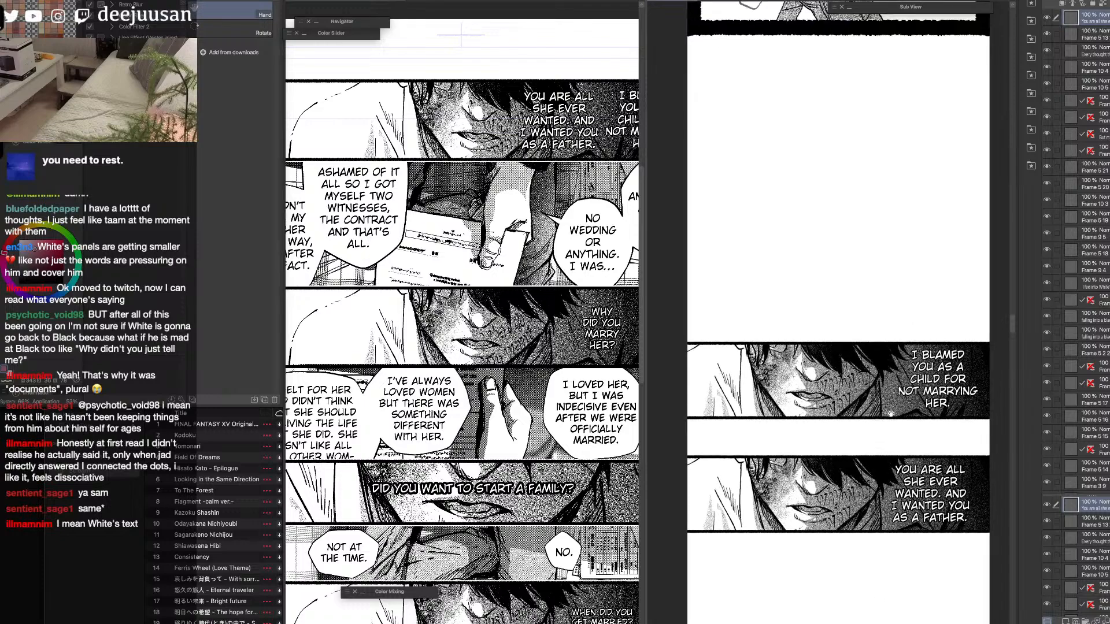
{"action": "scroll", "coordinate": [890, 407], "scroll_direction": "down", "scroll_amount": 7}
{"action": "scroll", "coordinate": [891, 407], "scroll_direction": "down", "scroll_amount": 2}
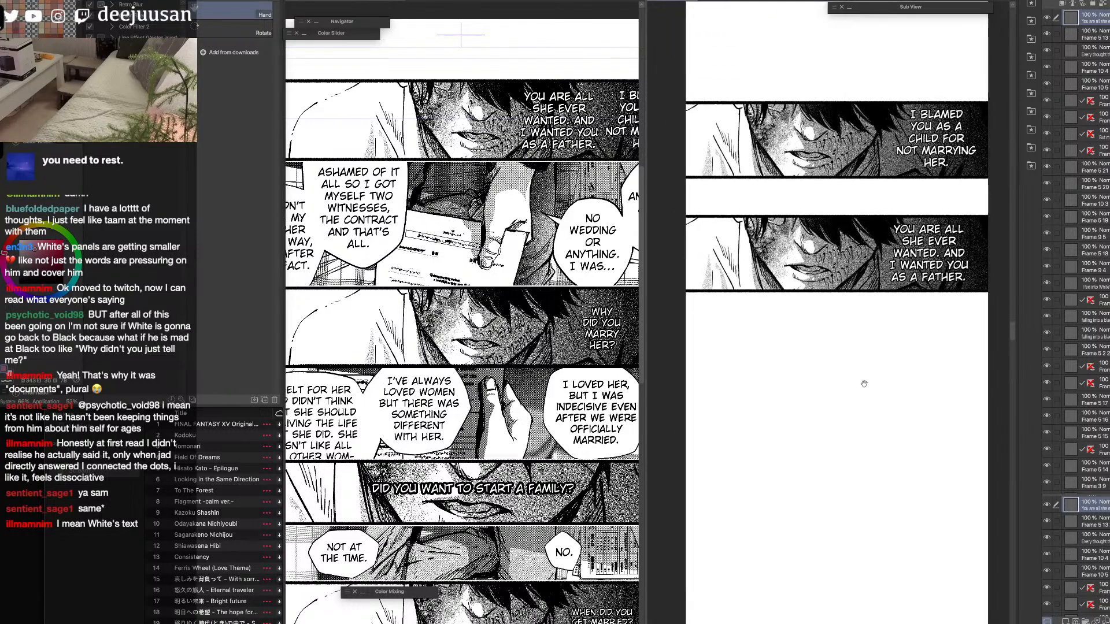
Widen the manga page's view and hide its first panel together with the two rasterized text layers.
{"action": "key", "text": "o"}
{"action": "left_click_drag", "start_coordinate": [646, 296], "coordinate": [720, 298]}
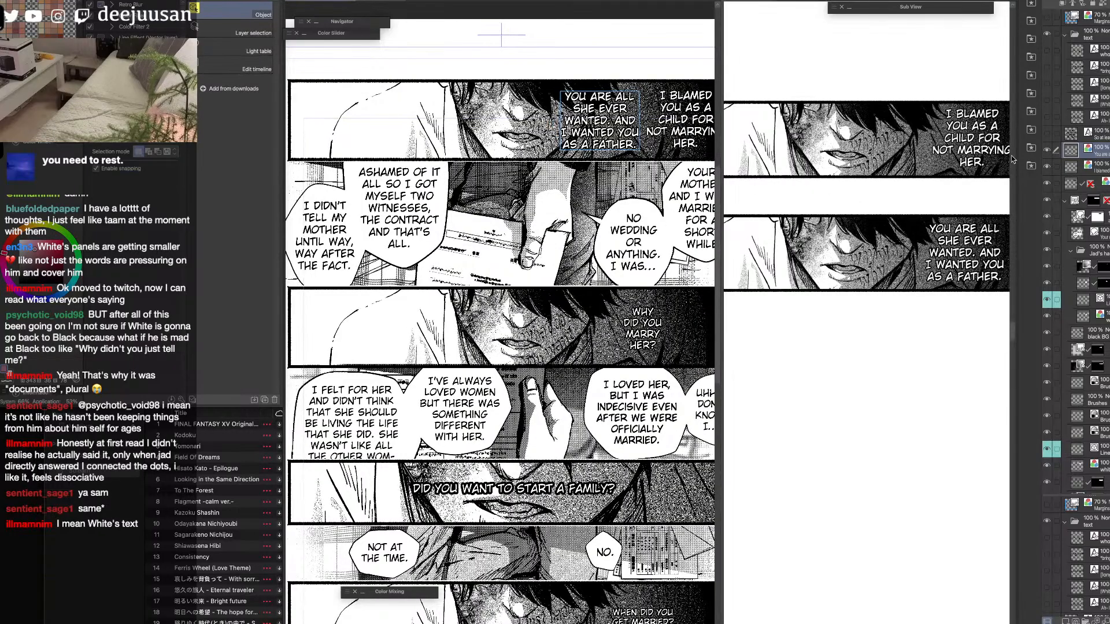
{"action": "left_click", "coordinate": [671, 162]}
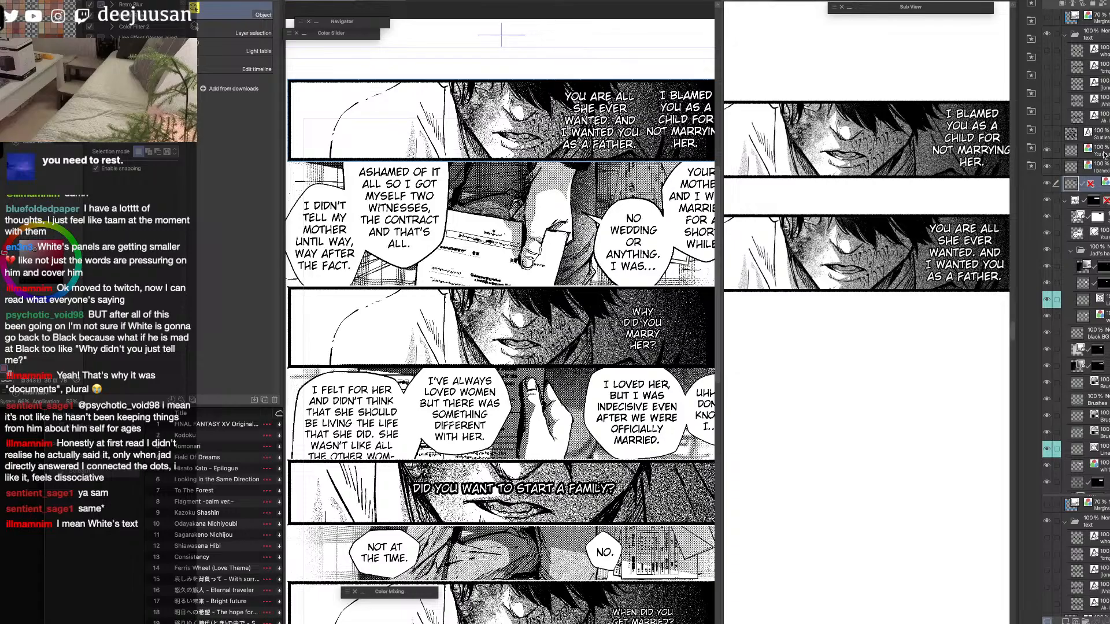
{"action": "left_click", "coordinate": [1047, 151]}
{"action": "left_click", "coordinate": [1047, 166]}
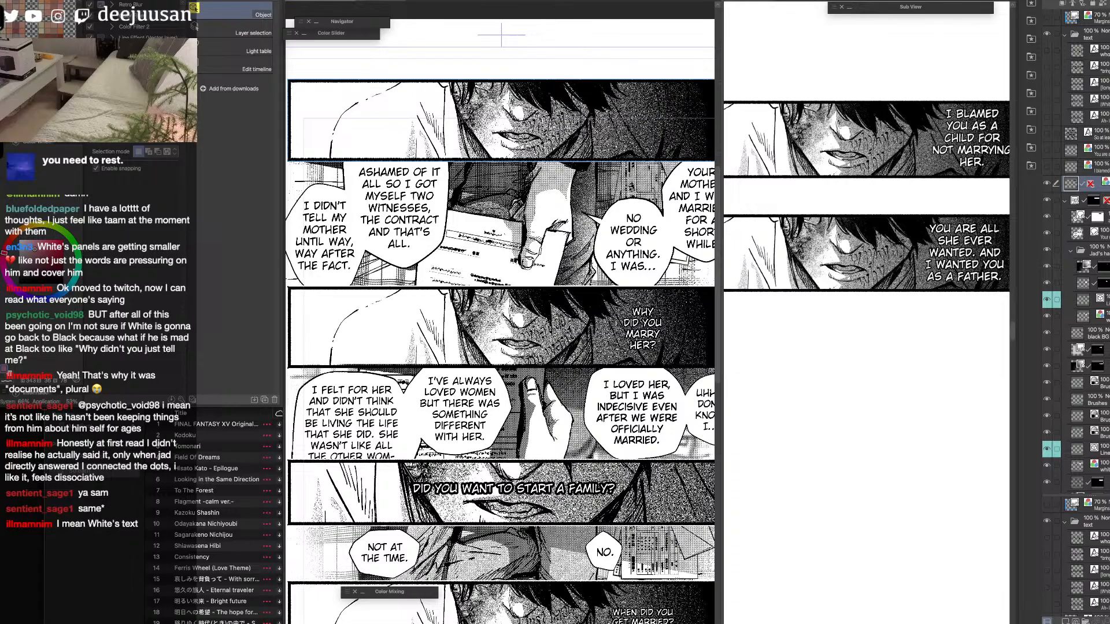
{"action": "left_click", "coordinate": [1047, 184]}
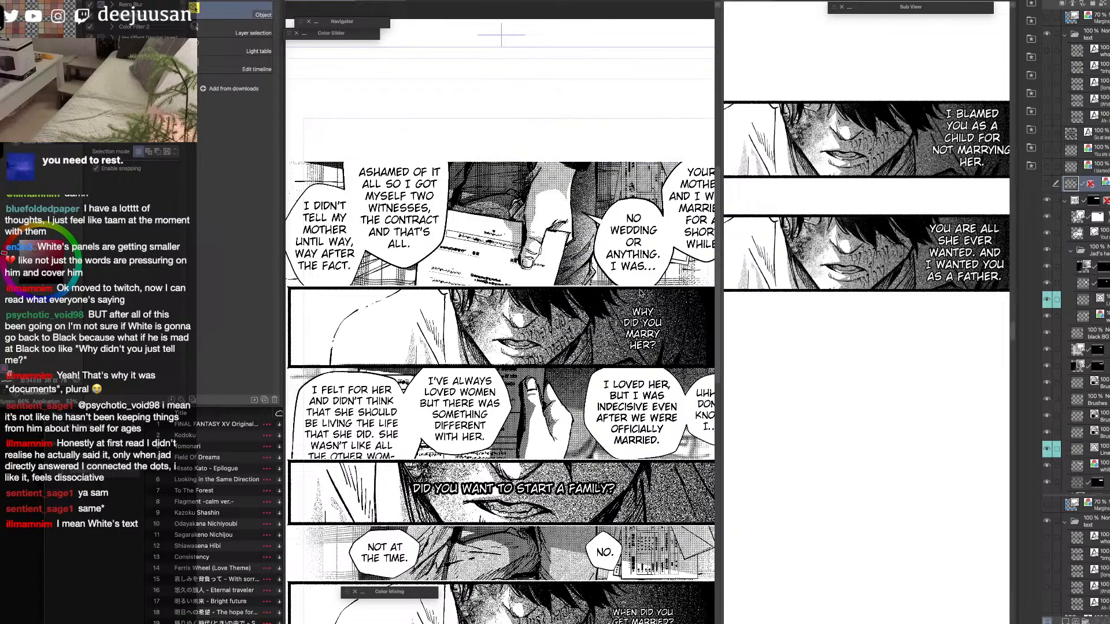
Inspect the speech balloons of the manga page's second panel, from "Your mother and I were married" onward.
{"action": "left_click_drag", "start_coordinate": [641, 296], "coordinate": [563, 294]}
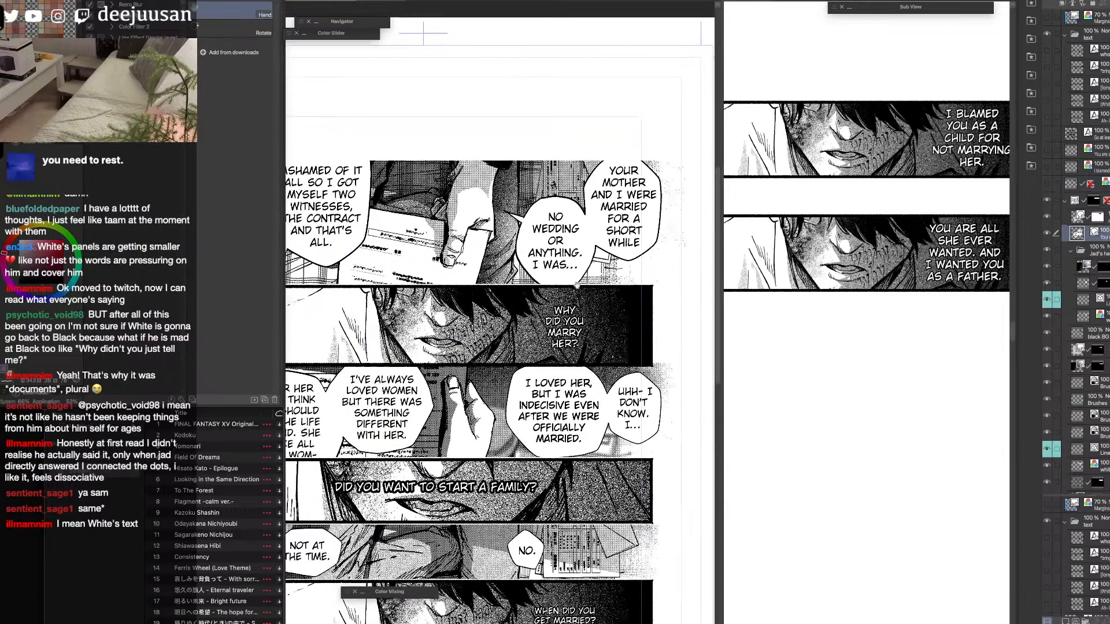
{"action": "left_click", "coordinate": [623, 260]}
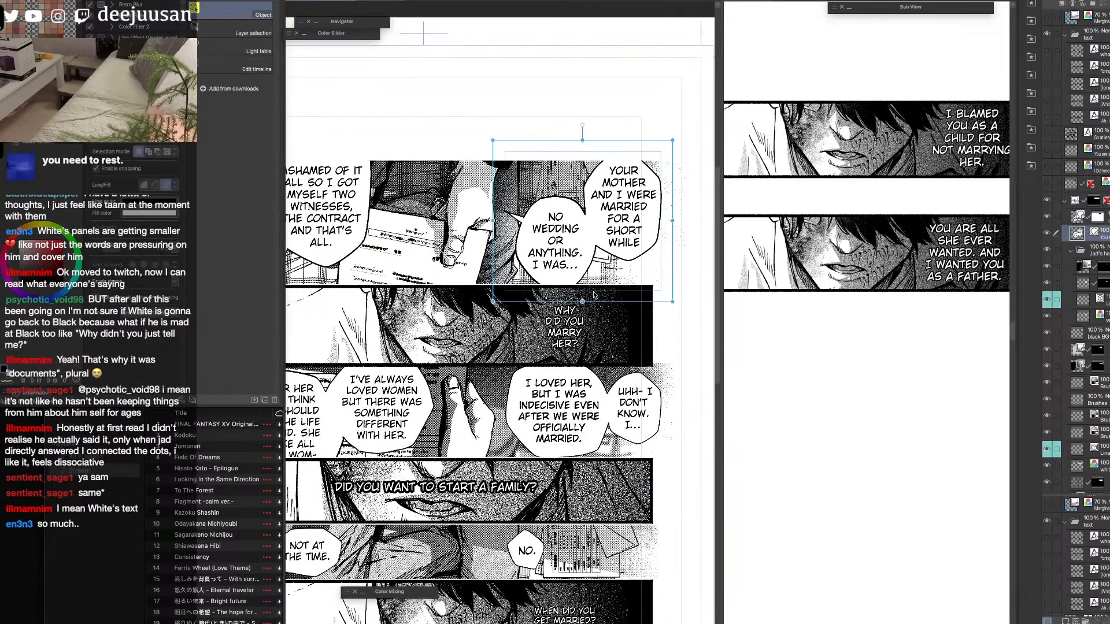
{"action": "key", "text": "space"}
{"action": "scroll", "coordinate": [638, 200], "scroll_direction": "up", "scroll_amount": 4}
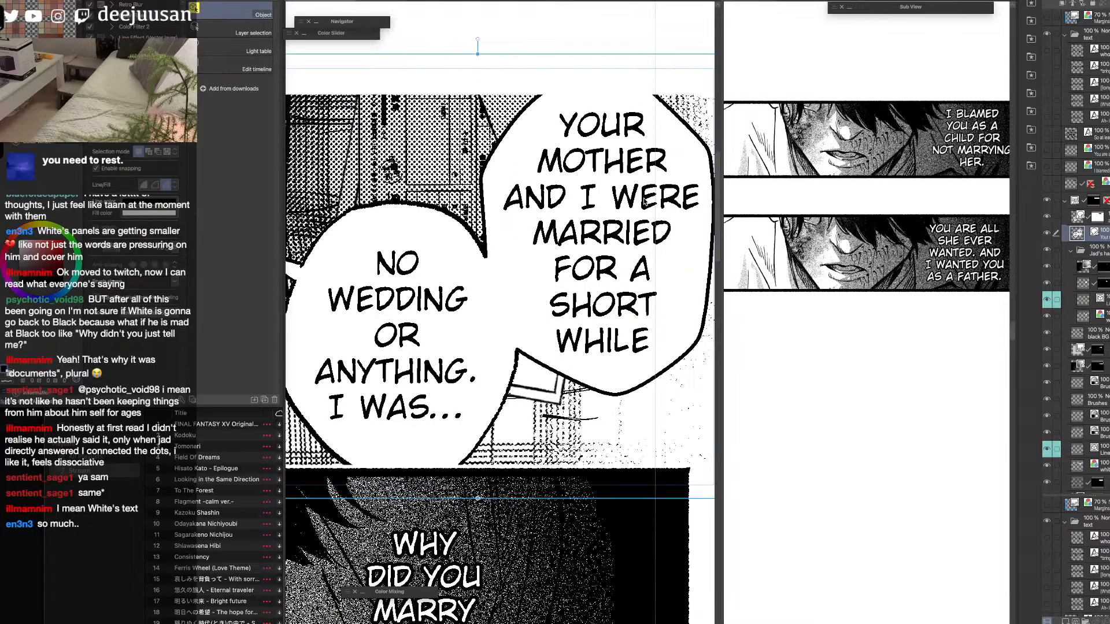
{"action": "scroll", "coordinate": [600, 318], "scroll_direction": "down", "scroll_amount": 5}
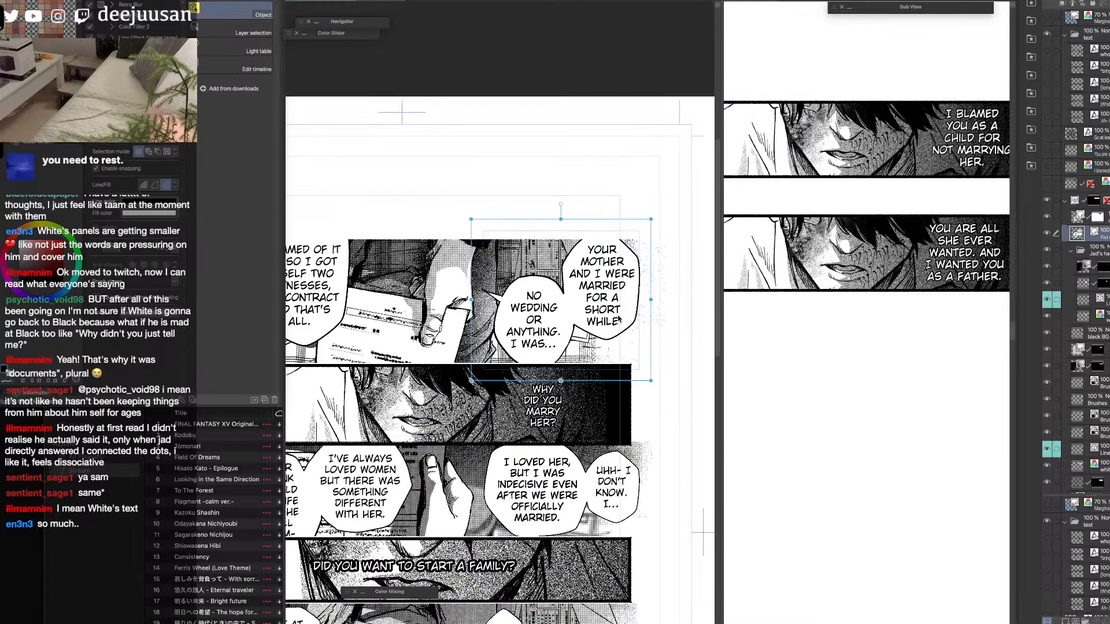
{"action": "key", "text": "space"}
{"action": "left_click_drag", "start_coordinate": [555, 379], "coordinate": [624, 341]}
{"action": "key", "text": "space"}
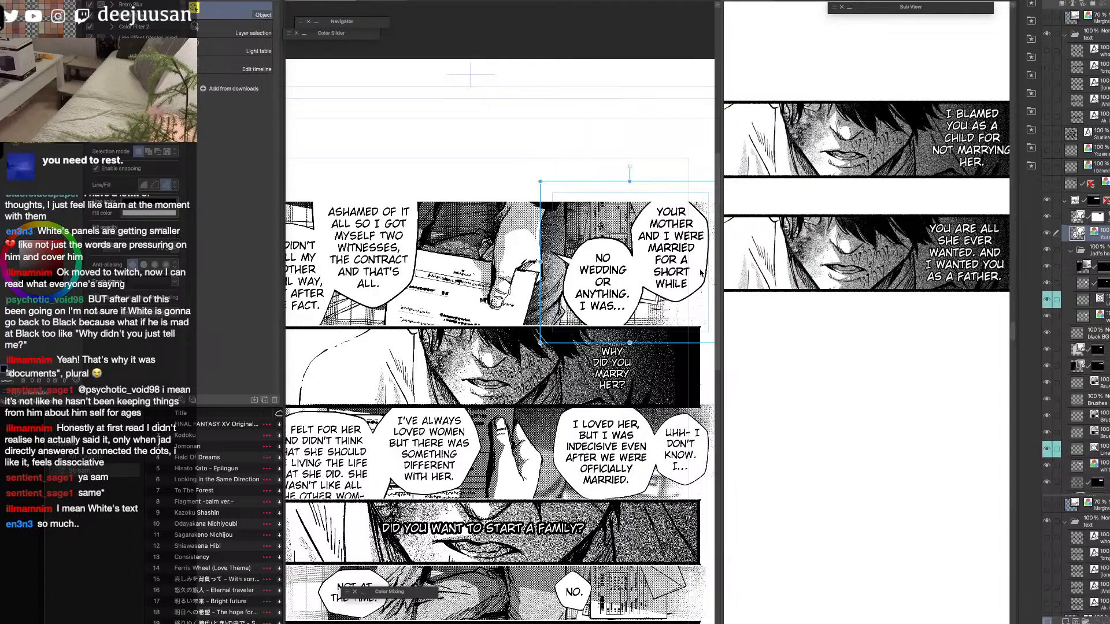
Identify the second panel's two speech balloon layers and move both out of the panel's frame folder, directly above it.
{"action": "left_click", "coordinate": [1104, 217]}
{"action": "left_click", "coordinate": [1047, 217]}
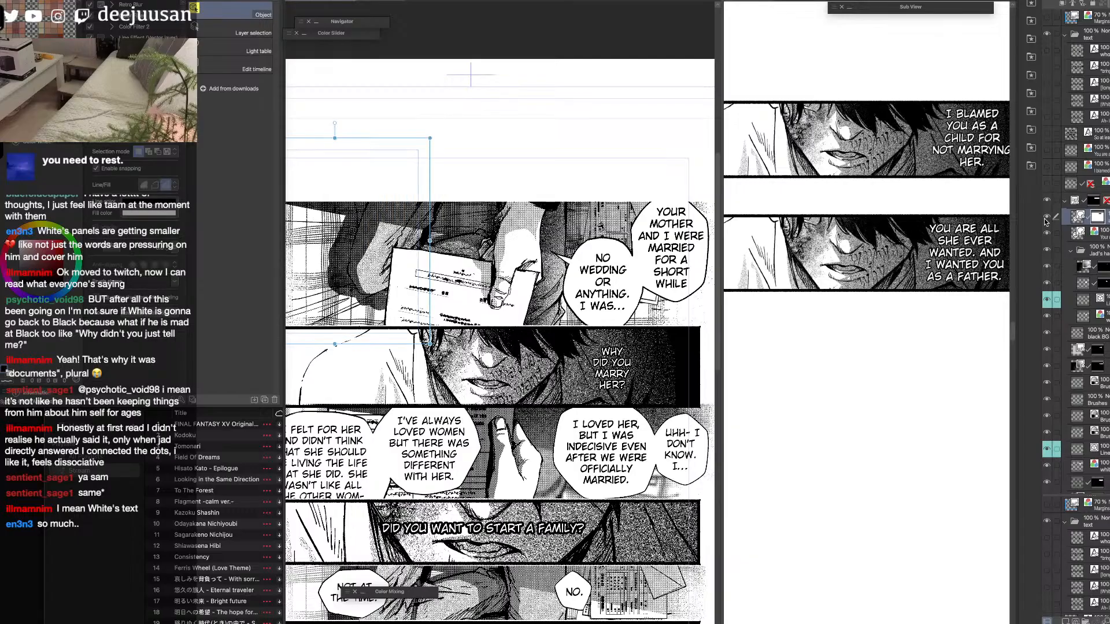
{"action": "left_click", "coordinate": [1047, 216]}
{"action": "left_click", "coordinate": [1047, 217]}
{"action": "left_click", "coordinate": [1056, 233]}
{"action": "left_click_drag", "start_coordinate": [1075, 235], "coordinate": [1080, 193]}
{"action": "key", "text": "super+minus"}
{"action": "left_click_drag", "start_coordinate": [676, 341], "coordinate": [730, 334]}
Hide the second panel's two balloon layers and check its frame folder by hiding and showing it.
{"action": "left_click", "coordinate": [1047, 201]}
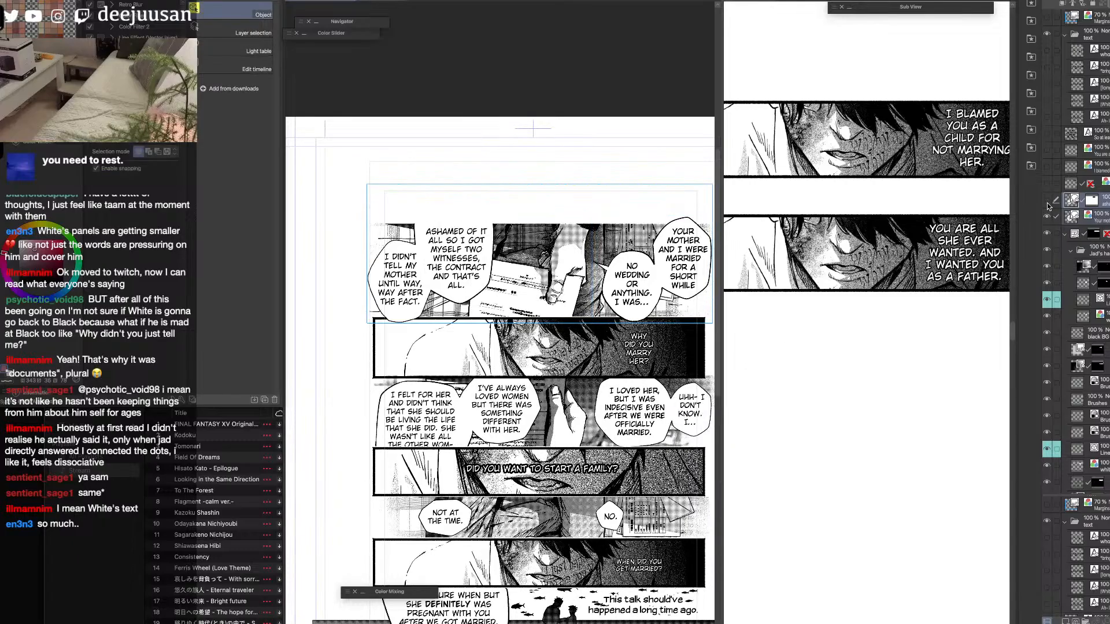
{"action": "left_click", "coordinate": [1047, 200]}
{"action": "left_click", "coordinate": [1047, 217]}
{"action": "left_click", "coordinate": [1046, 234]}
{"action": "left_click", "coordinate": [1047, 234]}
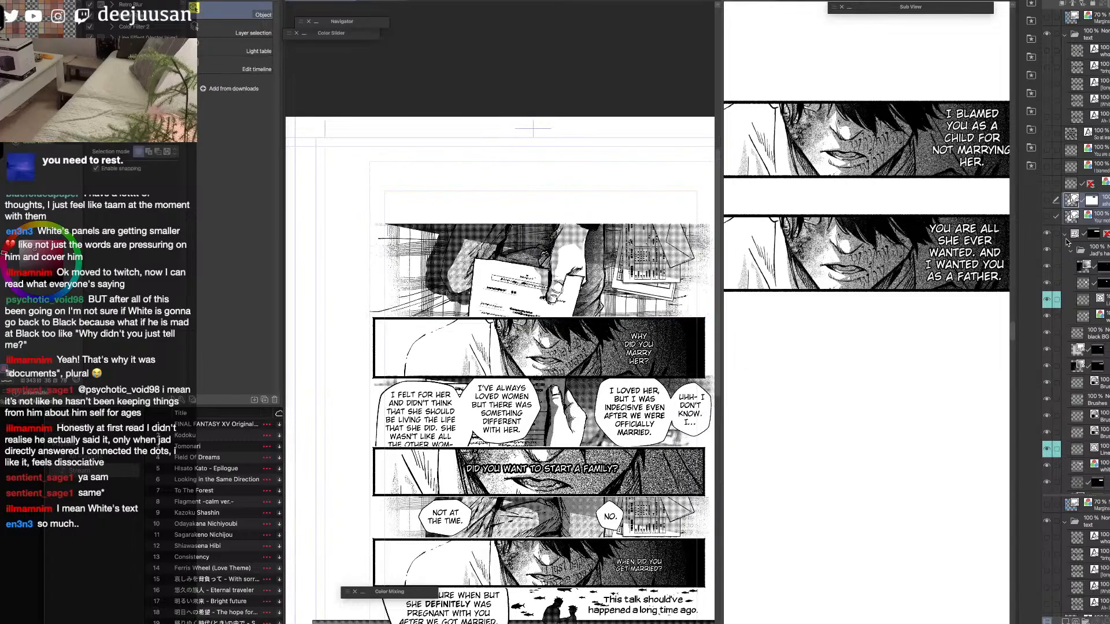
Collapse the second panel's frame folder and flatten it into a single layer.
{"action": "left_click", "coordinate": [1065, 234]}
{"action": "left_click", "coordinate": [1103, 235]}
{"action": "key", "text": "shift+alt+e"}
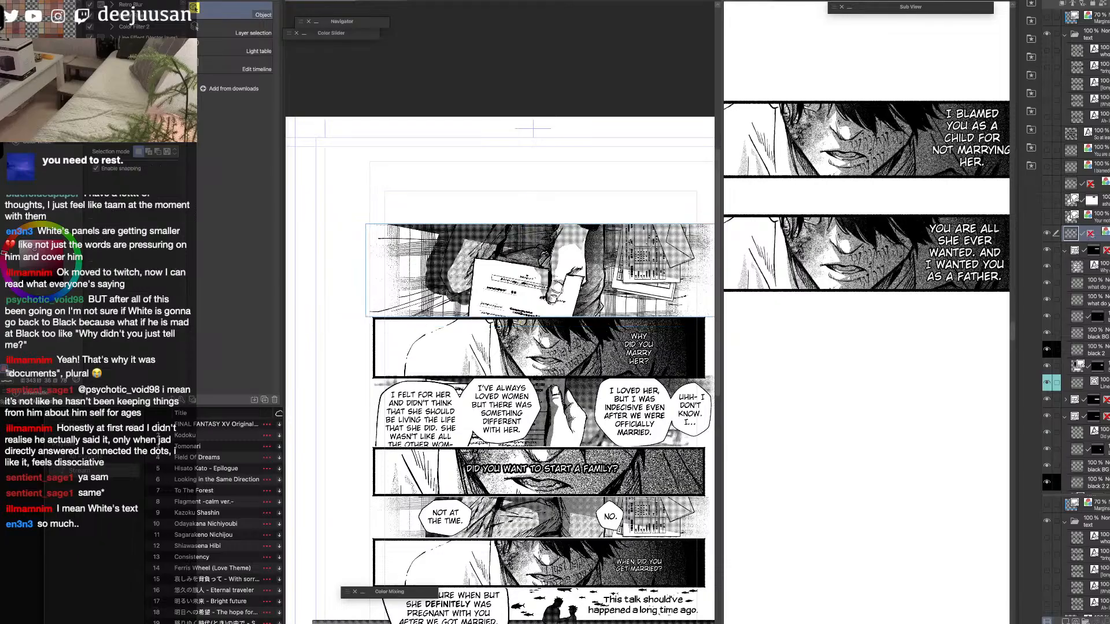
Paste the flattened panel of hands holding documents into the vertical strip.
{"action": "left_click", "coordinate": [910, 428]}
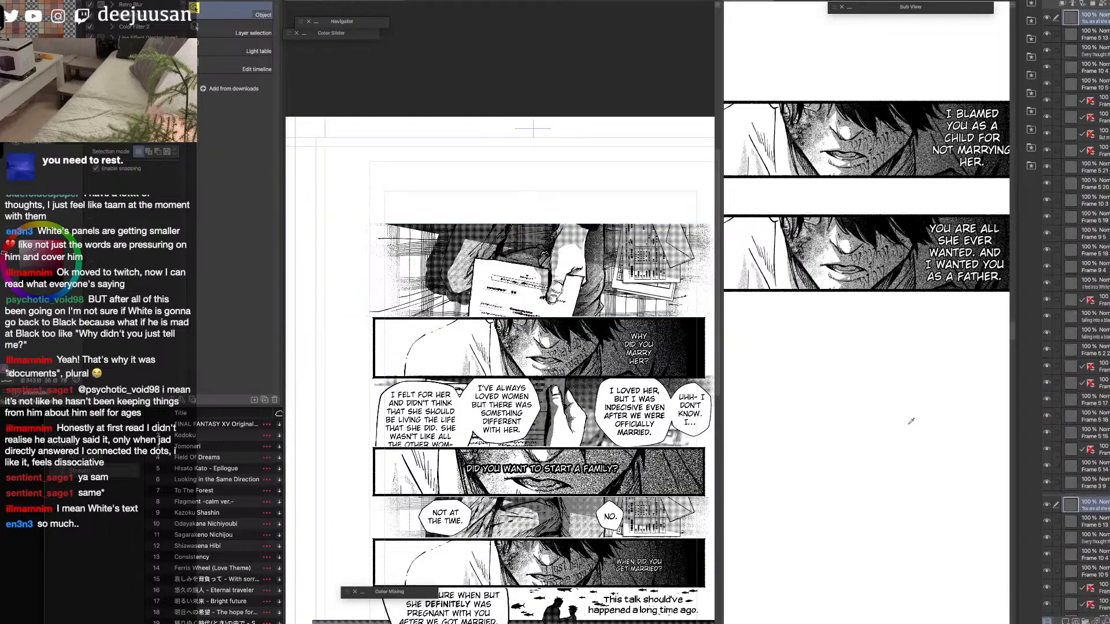
{"action": "key", "text": "super+v"}
{"action": "key", "text": "k"}
{"action": "scroll", "coordinate": [912, 427], "scroll_direction": "down", "scroll_amount": 1}
{"action": "left_click_drag", "start_coordinate": [913, 428], "coordinate": [898, 366]}
Scale the pasted document panel to 40% and place it in the blank space below the "You are all she ever wanted" panel.
{"action": "key", "text": "q"}
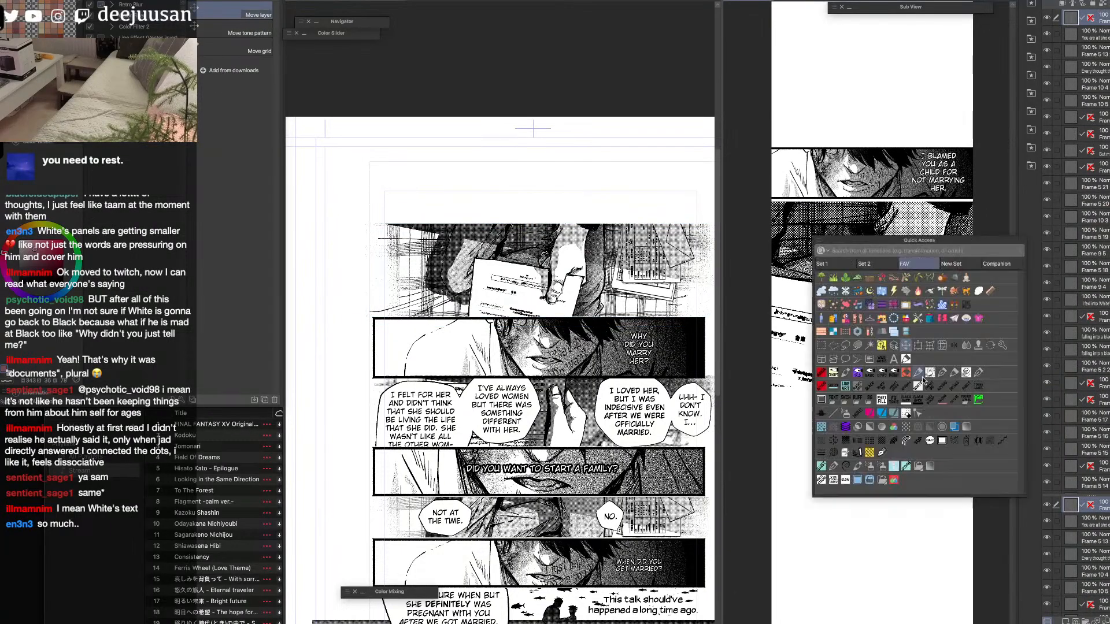
{"action": "left_click", "coordinate": [917, 347]}
{"action": "left_click_drag", "start_coordinate": [856, 207], "coordinate": [917, 403]}
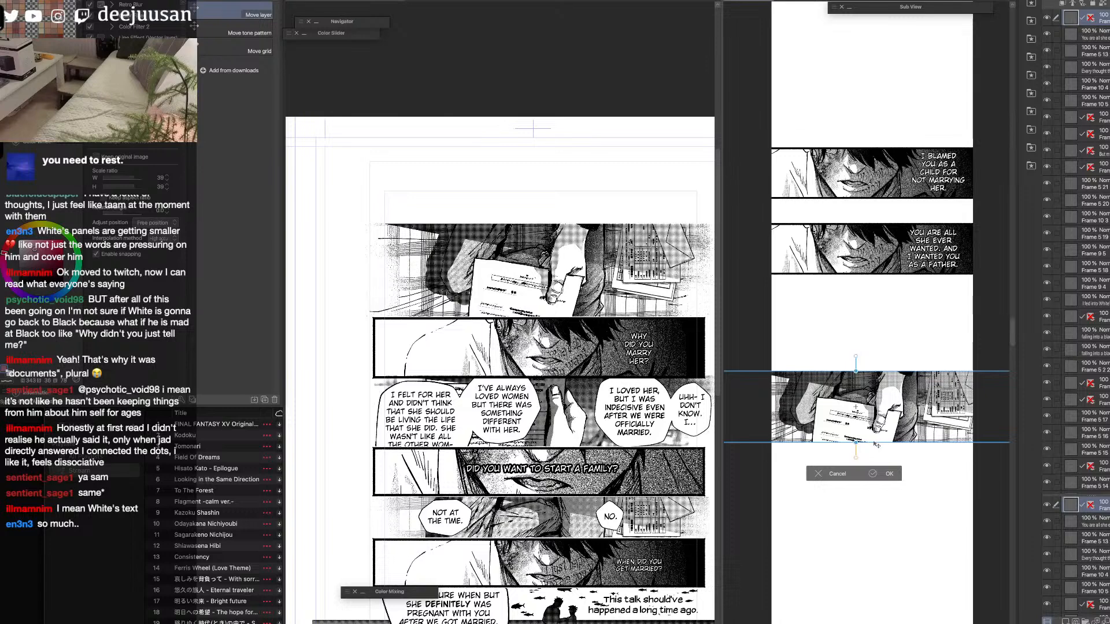
{"action": "left_click_drag", "start_coordinate": [856, 442], "coordinate": [880, 439]}
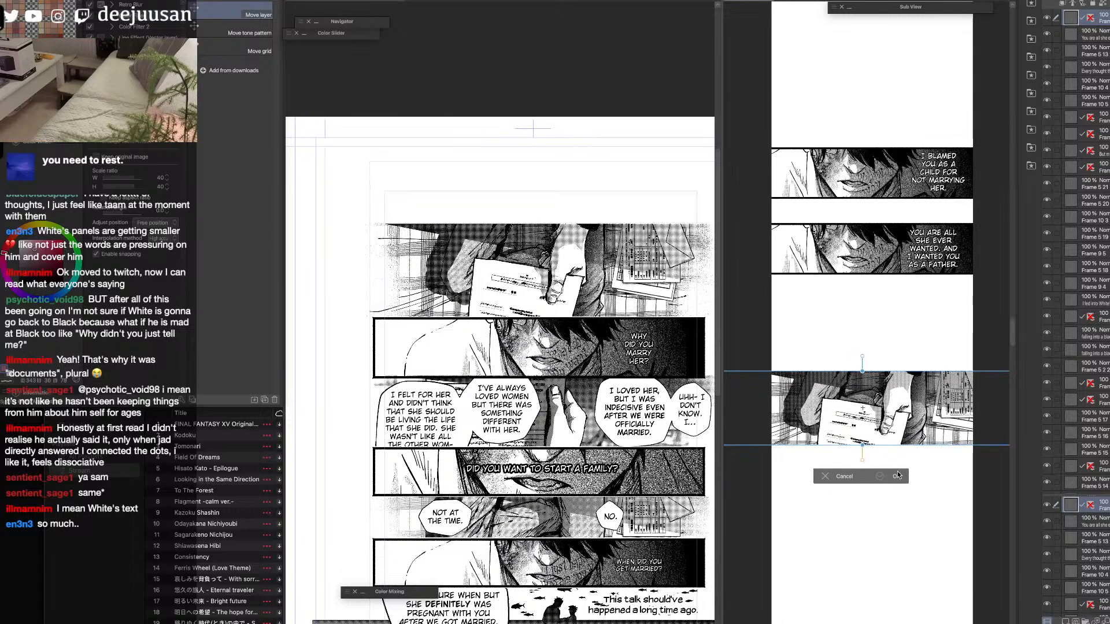
{"action": "left_click", "coordinate": [880, 476]}
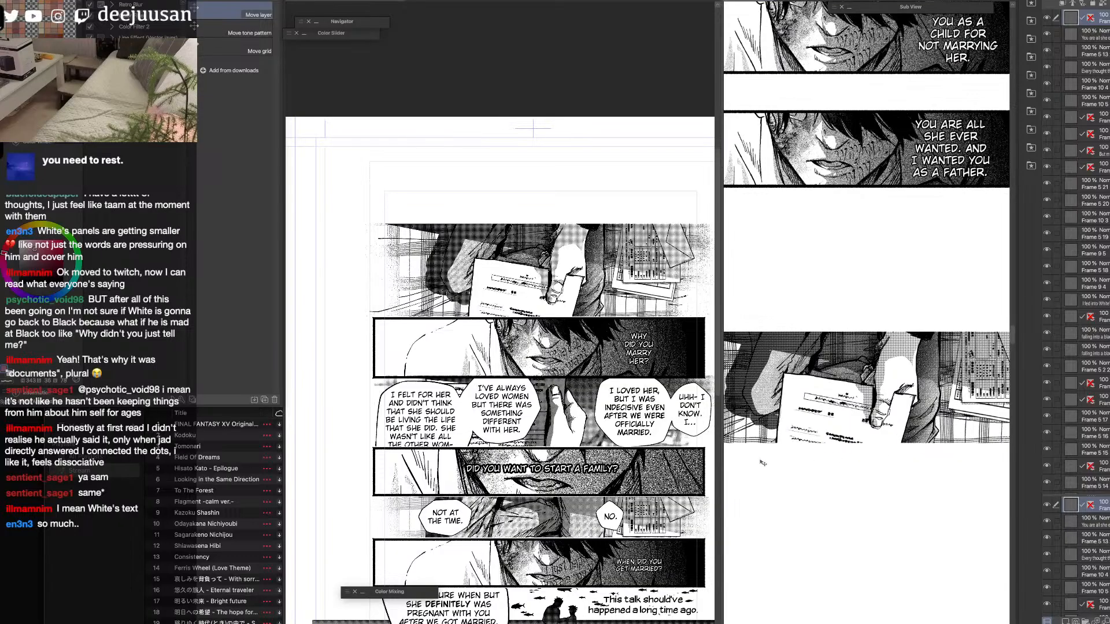
Enlarge the vertical strip's viewing area and choose the Webtoon straight-line brush.
{"action": "left_click_drag", "start_coordinate": [722, 453], "coordinate": [611, 453]}
{"action": "left_click_drag", "start_coordinate": [762, 426], "coordinate": [769, 428]}
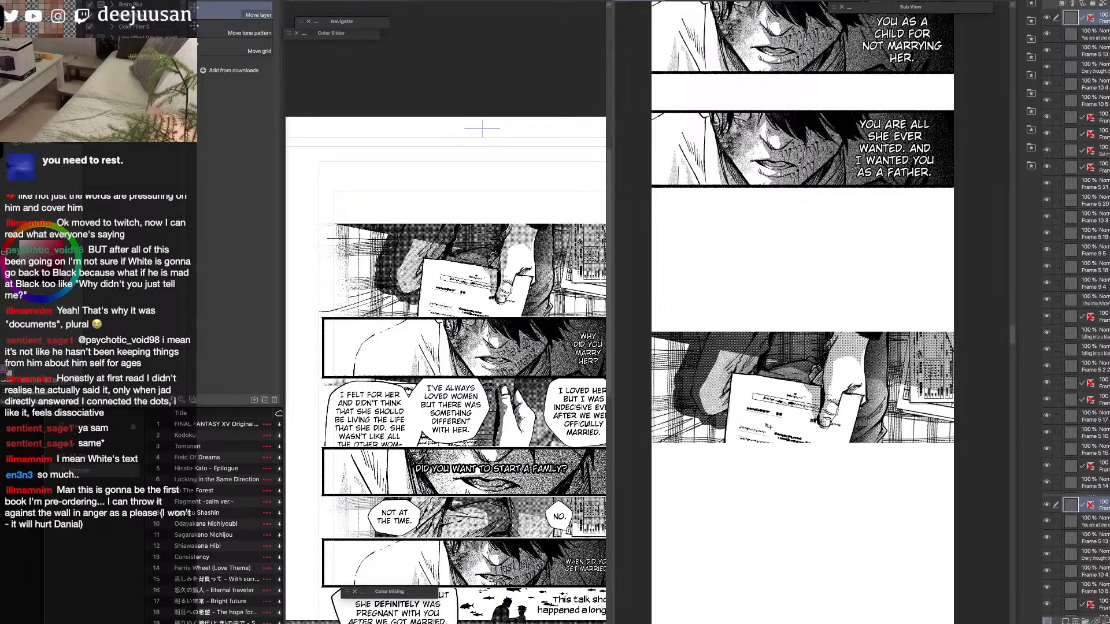
{"action": "key", "text": "6"}
{"action": "key", "text": "6"}
{"action": "key", "text": "6"}
{"action": "left_click", "coordinate": [801, 323]}
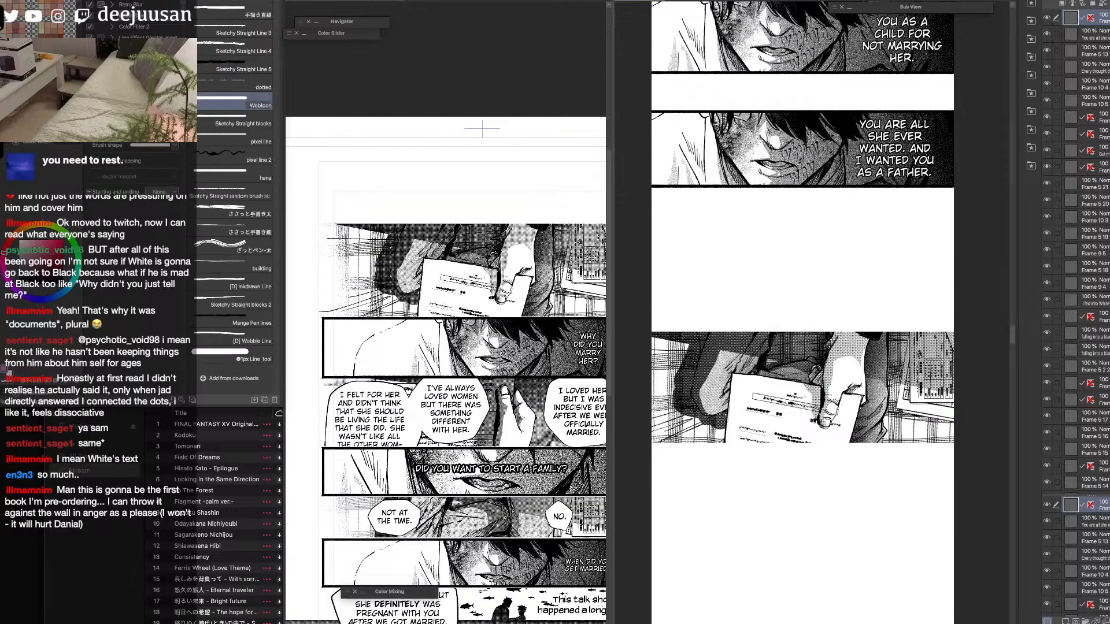
Draw straight black border lines along the document panel's upper and lower edges, spanning the full width of the strip.
{"action": "mouse_move", "coordinate": [649, 333]}
{"action": "left_mouse_down"}
{"action": "mouse_move", "coordinate": [840, 334]}
{"action": "mouse_move", "coordinate": [682, 348]}
{"action": "left_mouse_up"}
{"action": "key", "text": "super+z"}
{"action": "scroll", "coordinate": [840, 340], "scroll_direction": "down", "scroll_amount": 1}
{"action": "left_click", "coordinate": [832, 341], "text": "alt"}
{"action": "scroll", "coordinate": [711, 334], "scroll_direction": "up", "scroll_amount": 2}
{"action": "key", "text": "space"}
{"action": "left_click_drag", "start_coordinate": [613, 371], "coordinate": [523, 371]}
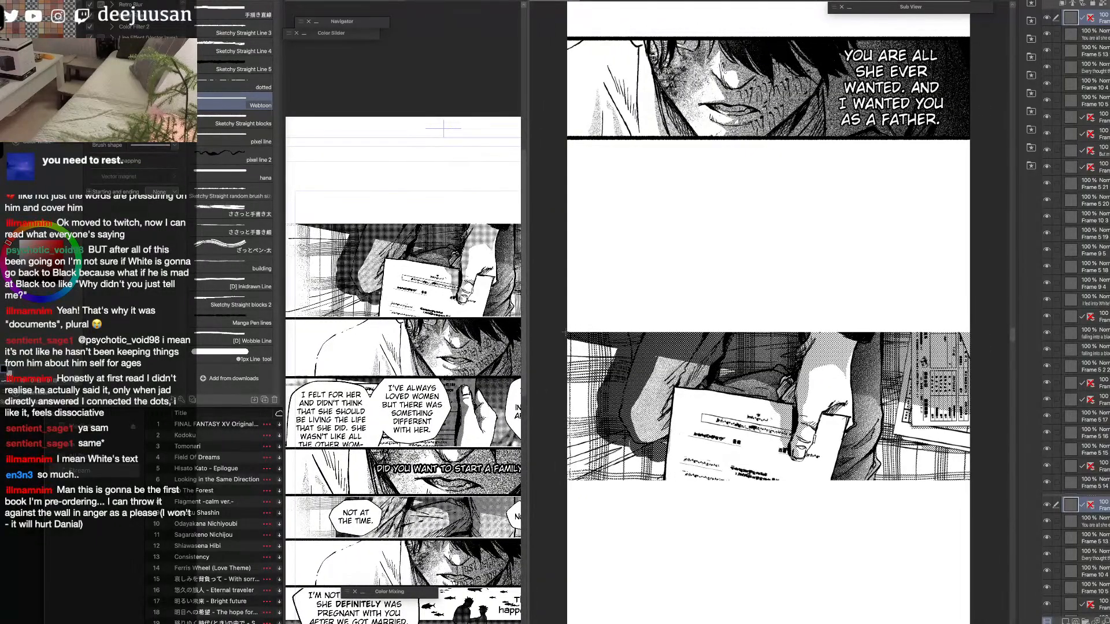
{"action": "left_click_drag", "start_coordinate": [564, 333], "coordinate": [954, 333]}
{"action": "left_click_drag", "start_coordinate": [973, 480], "coordinate": [560, 490]}
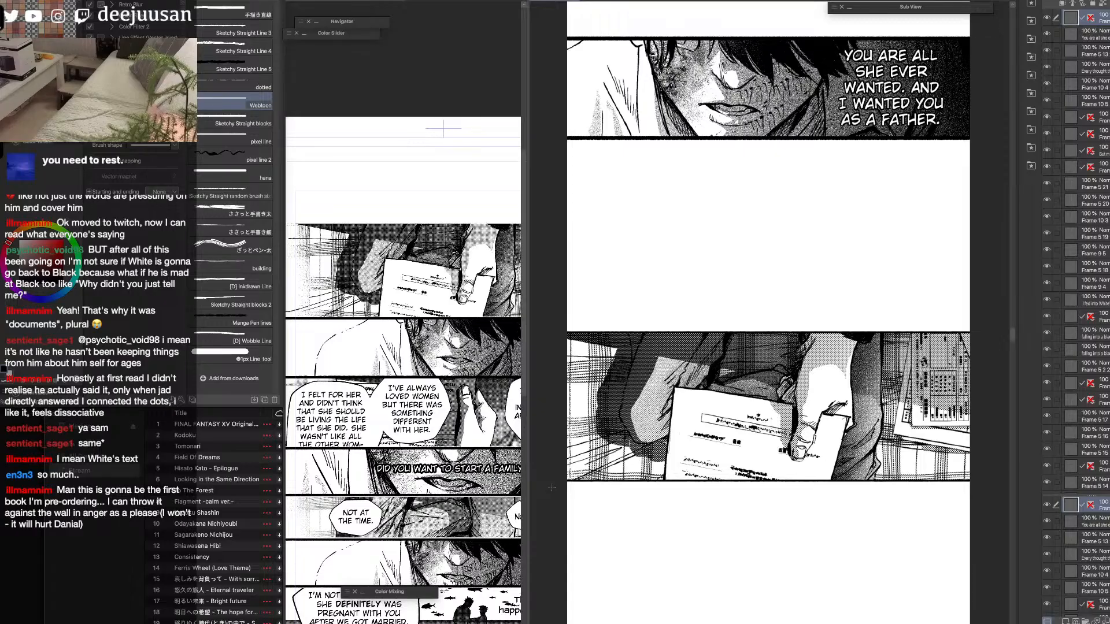
Shift the bordered document panel slightly to the right within the vertical strip.
{"action": "scroll", "coordinate": [552, 487], "scroll_direction": "down", "scroll_amount": 1}
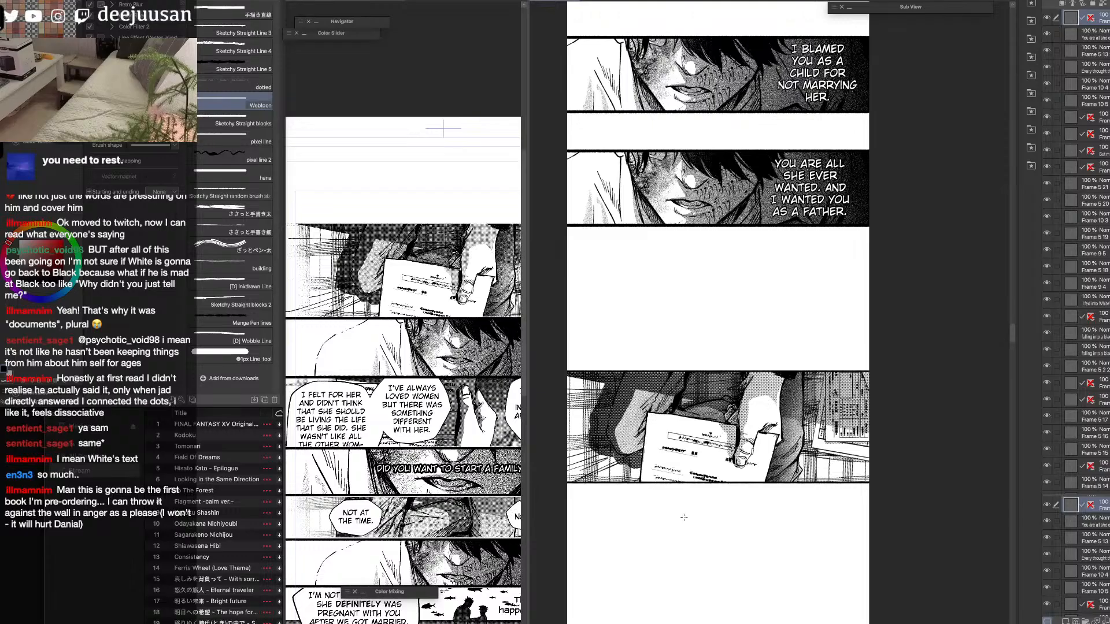
{"action": "key", "text": "q"}
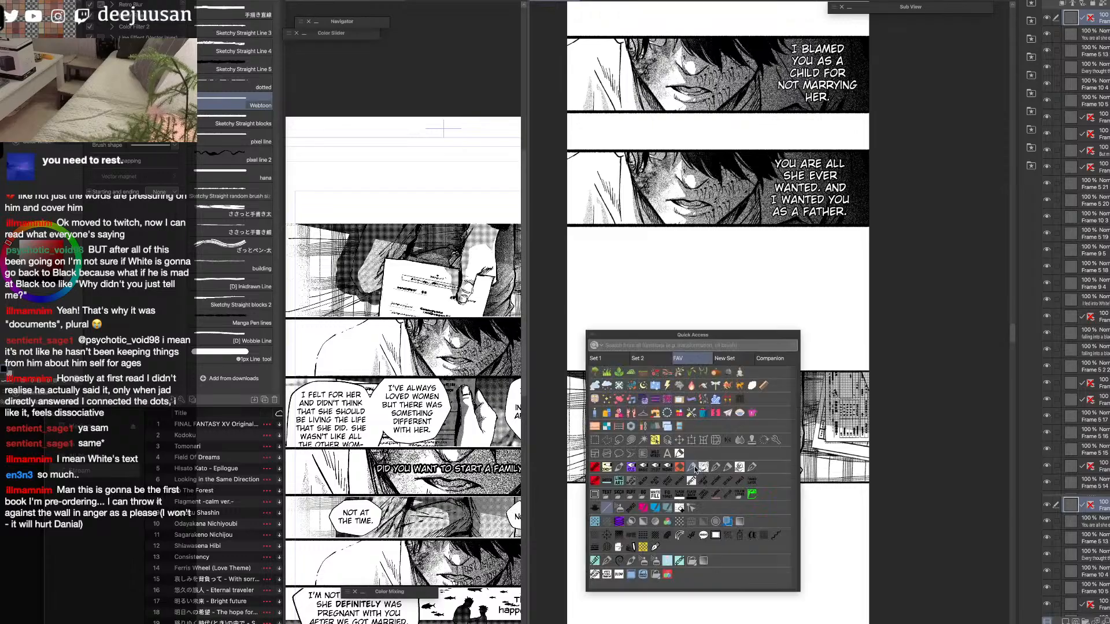
{"action": "left_click", "coordinate": [670, 443]}
{"action": "left_click_drag", "start_coordinate": [746, 470], "coordinate": [817, 460]}
Select the left end of the document panel's upper border, extend it to the page edge, and clear the selection.
{"action": "key", "text": "q"}
{"action": "left_click", "coordinate": [670, 408]}
{"action": "scroll", "coordinate": [691, 355], "scroll_direction": "up", "scroll_amount": 1}
{"action": "left_click_drag", "start_coordinate": [693, 357], "coordinate": [655, 364]}
{"action": "left_click", "coordinate": [678, 381]}
{"action": "left_click", "coordinate": [539, 384]}
Select the left end of the document panel's lower border, extend it to the page edge, and clear the selection.
{"action": "scroll", "coordinate": [677, 399], "scroll_direction": "up", "scroll_amount": 2}
{"action": "key", "text": "q"}
{"action": "left_click", "coordinate": [677, 396]}
{"action": "mouse_move", "coordinate": [751, 422]}
{"action": "left_mouse_down"}
{"action": "mouse_move", "coordinate": [690, 445]}
{"action": "mouse_move", "coordinate": [678, 436]}
{"action": "left_mouse_up"}
{"action": "left_click", "coordinate": [691, 461]}
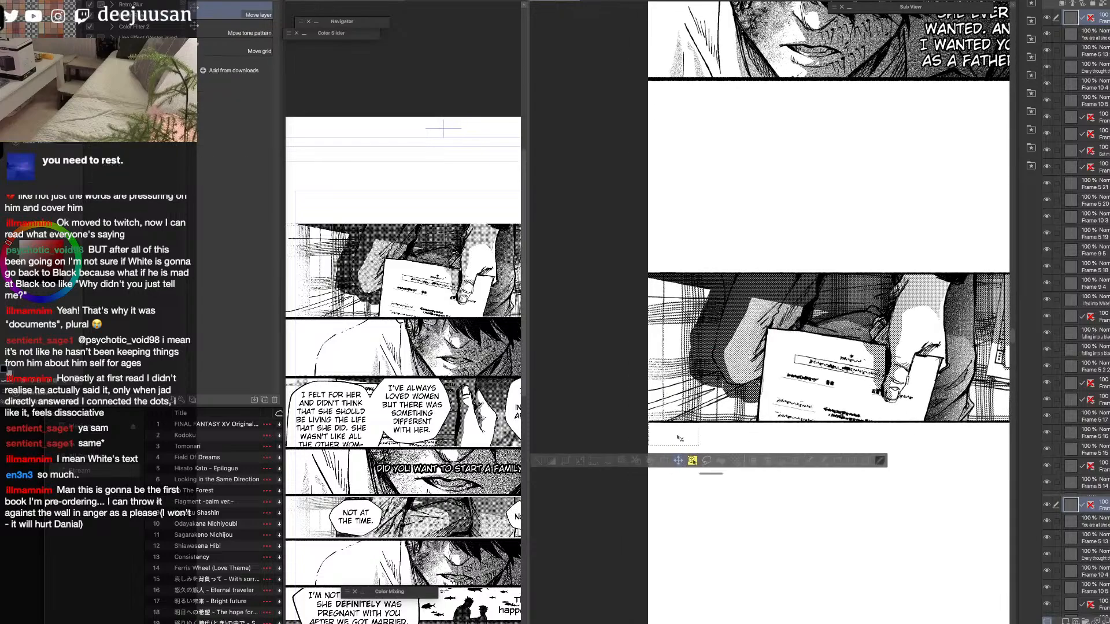
{"action": "left_click", "coordinate": [538, 461]}
Hide the flattened document panel layer on the source page and show the lower of its two balloon layers.
{"action": "key", "text": "space"}
{"action": "left_click_drag", "start_coordinate": [896, 479], "coordinate": [808, 499]}
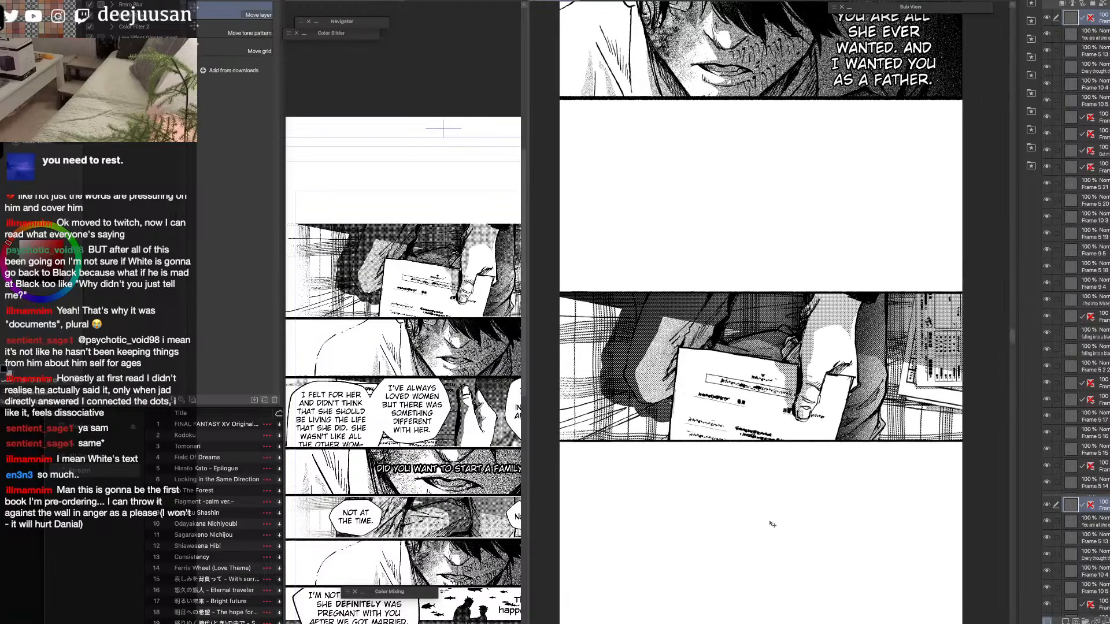
{"action": "scroll", "coordinate": [808, 493], "scroll_direction": "down", "scroll_amount": 2}
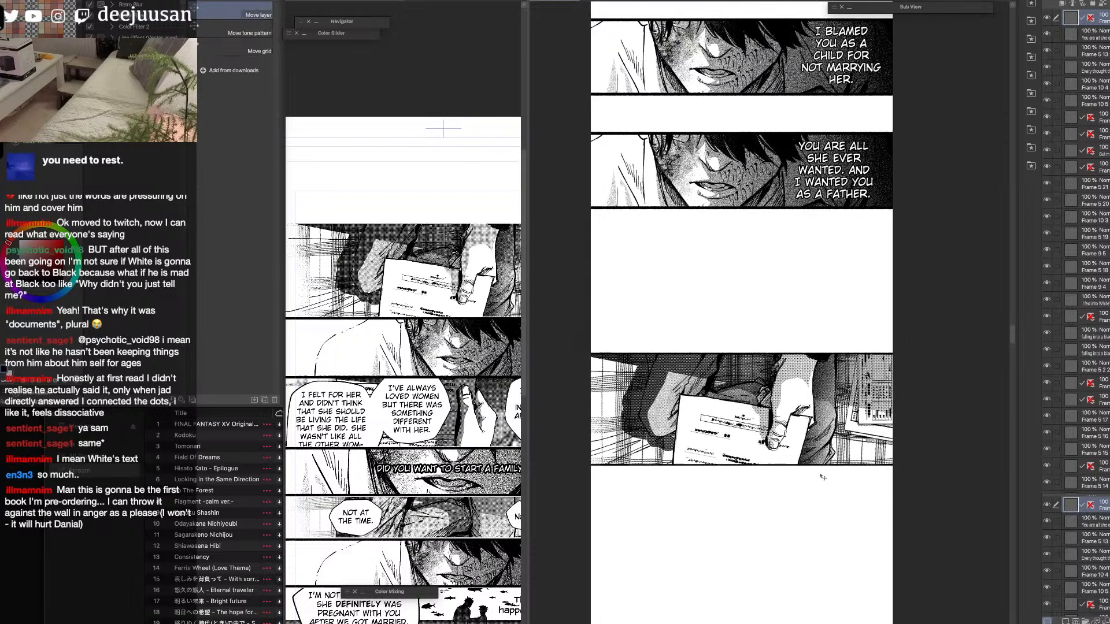
{"action": "right_click", "coordinate": [783, 448]}
{"action": "left_click", "coordinate": [748, 426]}
{"action": "key", "text": "space"}
{"action": "left_click_drag", "start_coordinate": [881, 507], "coordinate": [884, 463]}
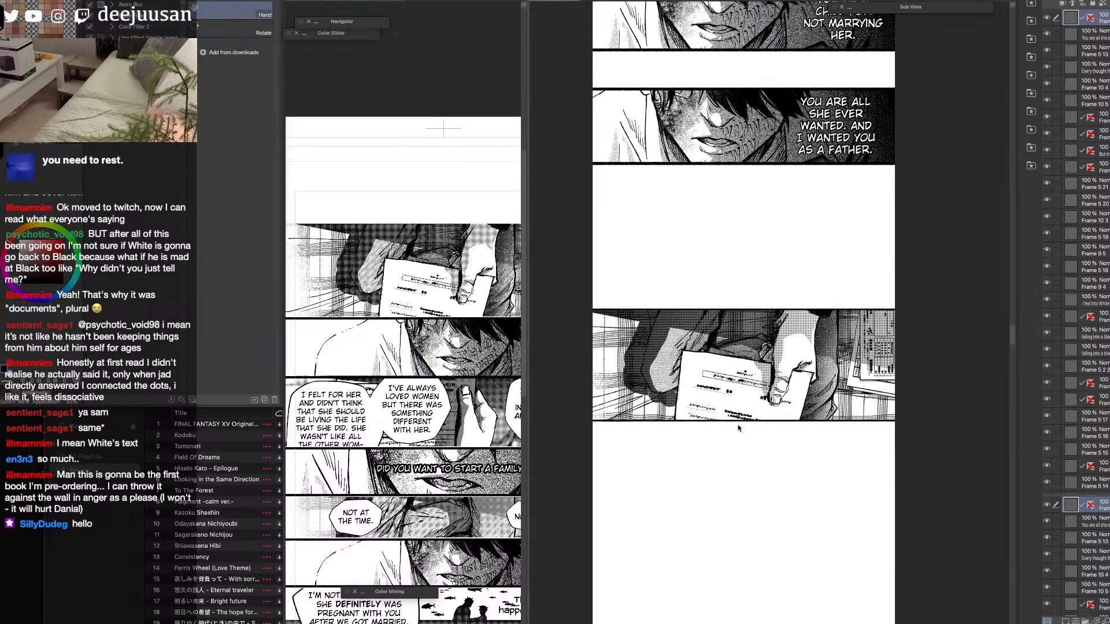
{"action": "left_click", "coordinate": [453, 280]}
{"action": "left_click", "coordinate": [1048, 234]}
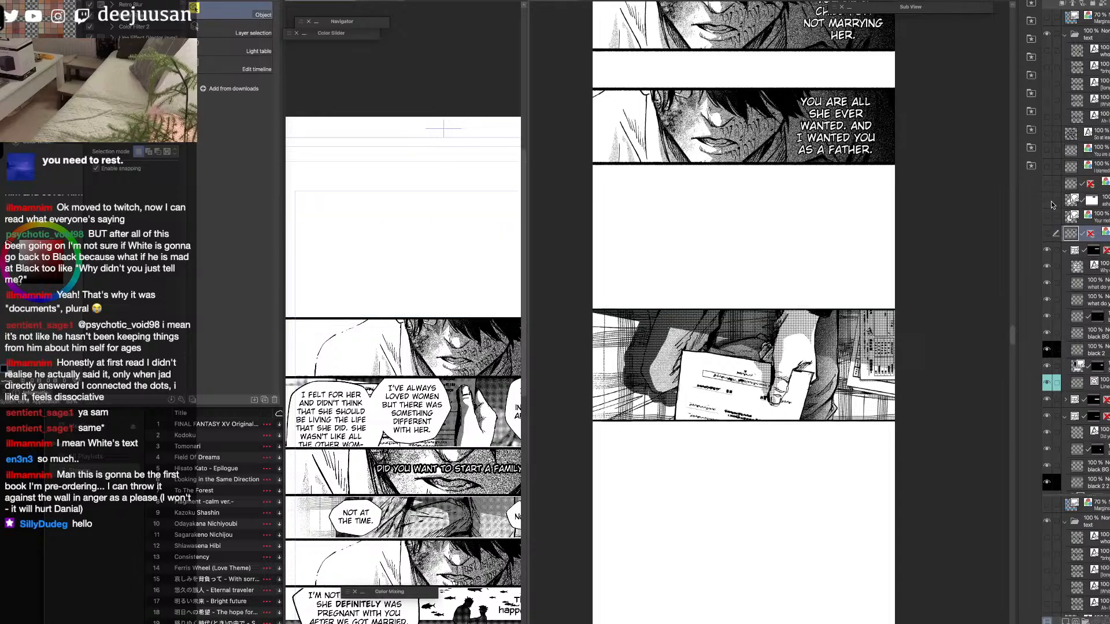
{"action": "left_click", "coordinate": [1047, 219]}
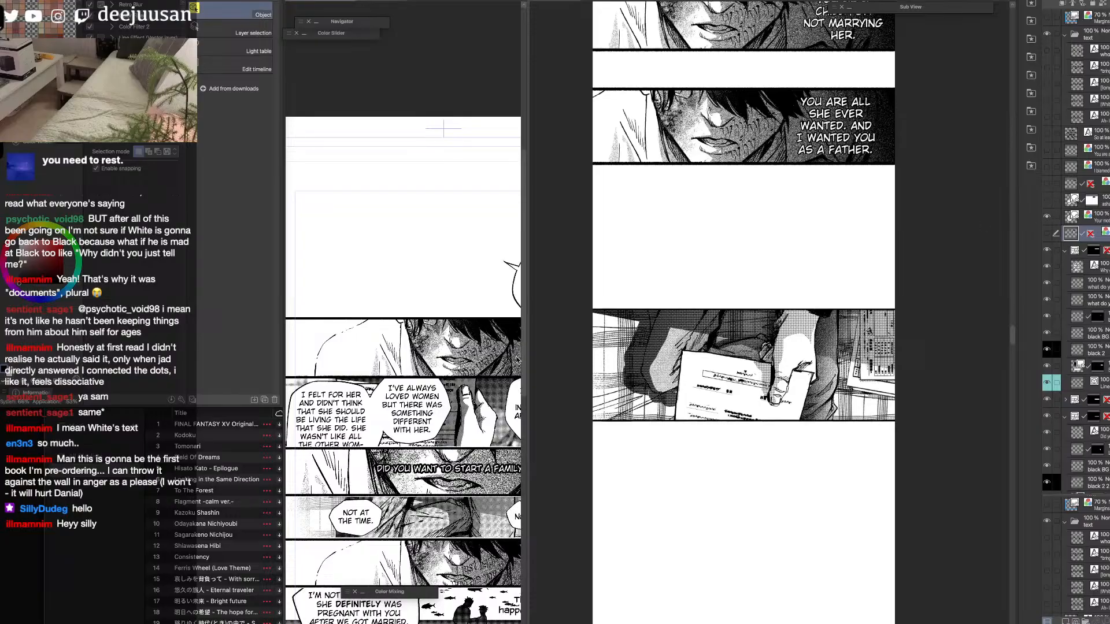
Select the "Your mother and I were married" balloon layer and move it up and left into the page's blank area.
{"action": "left_click_drag", "start_coordinate": [528, 358], "coordinate": [643, 359]}
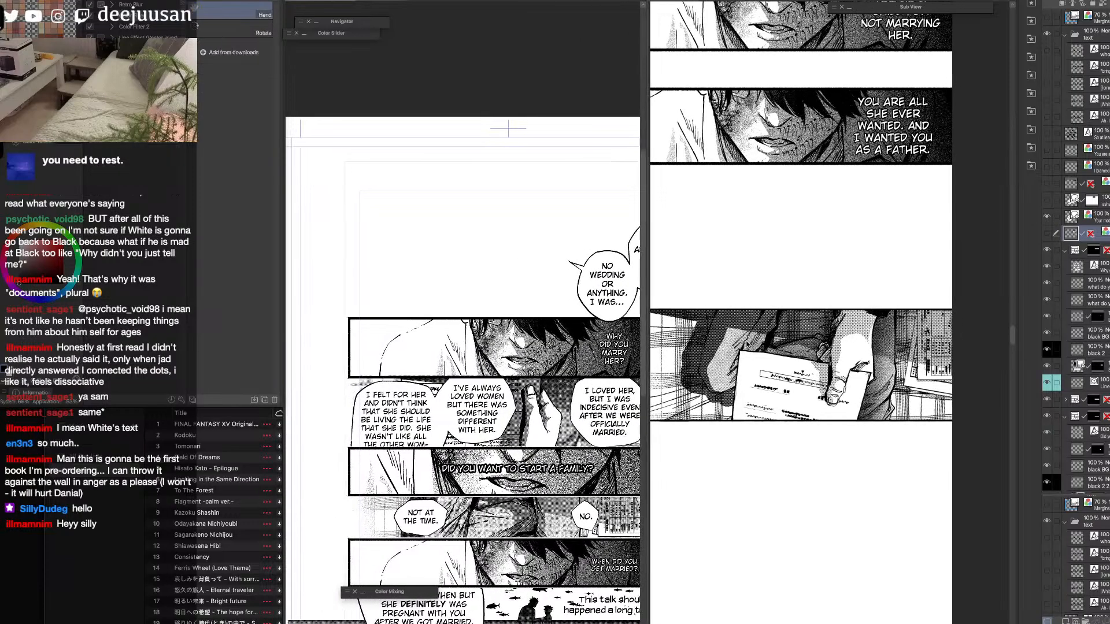
{"action": "left_click_drag", "start_coordinate": [803, 352], "coordinate": [849, 351]}
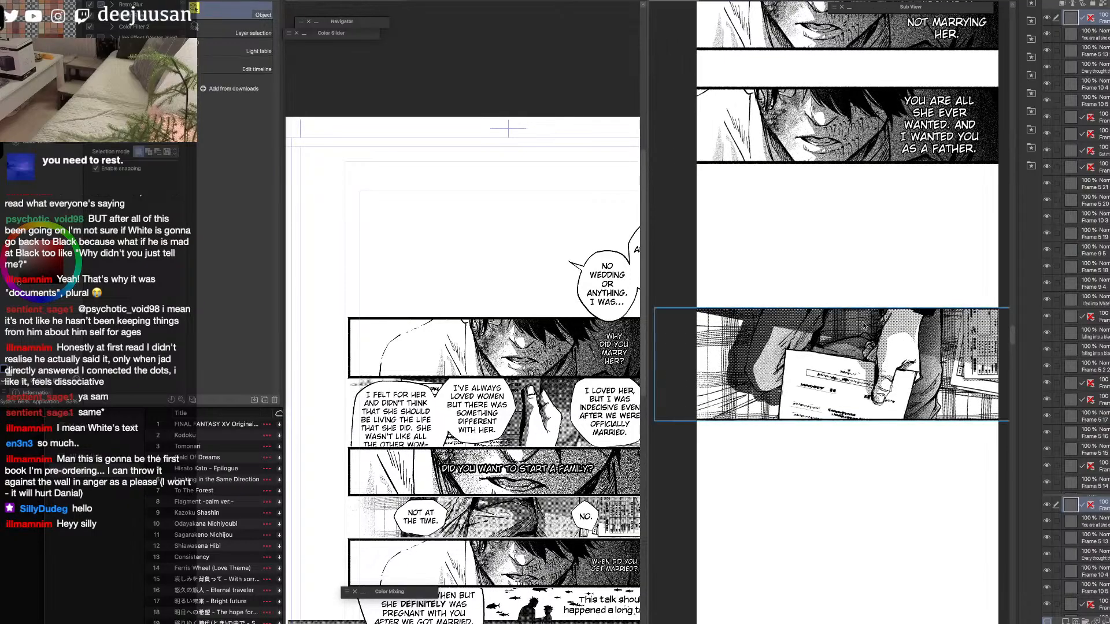
{"action": "left_click", "coordinate": [602, 344]}
{"action": "left_click_drag", "start_coordinate": [617, 318], "coordinate": [593, 319]}
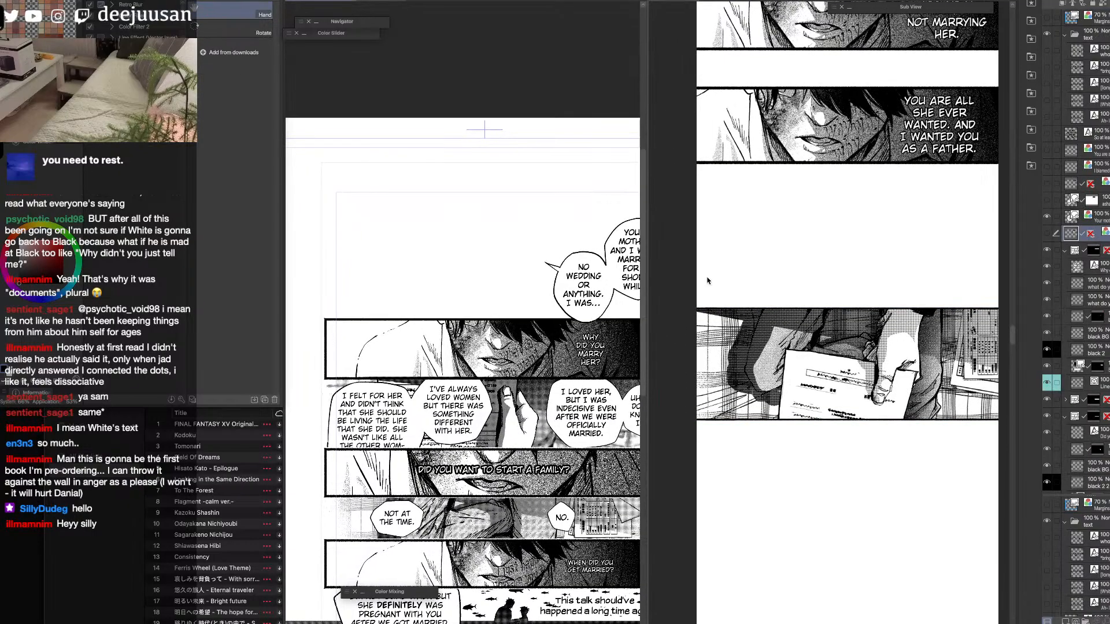
{"action": "left_click", "coordinate": [1072, 219]}
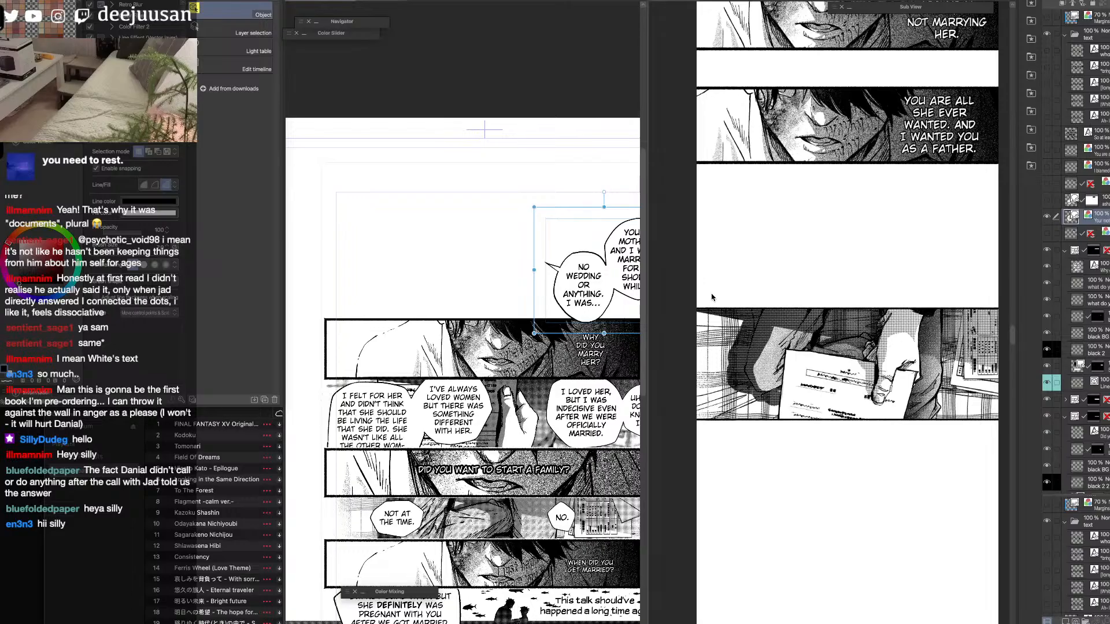
{"action": "key", "text": "q"}
{"action": "left_click", "coordinate": [618, 306]}
{"action": "left_click_drag", "start_coordinate": [615, 310], "coordinate": [561, 250]}
Replace the tail of the "No wedding or anything" balloon with one pointing down and left.
{"action": "key", "text": "q"}
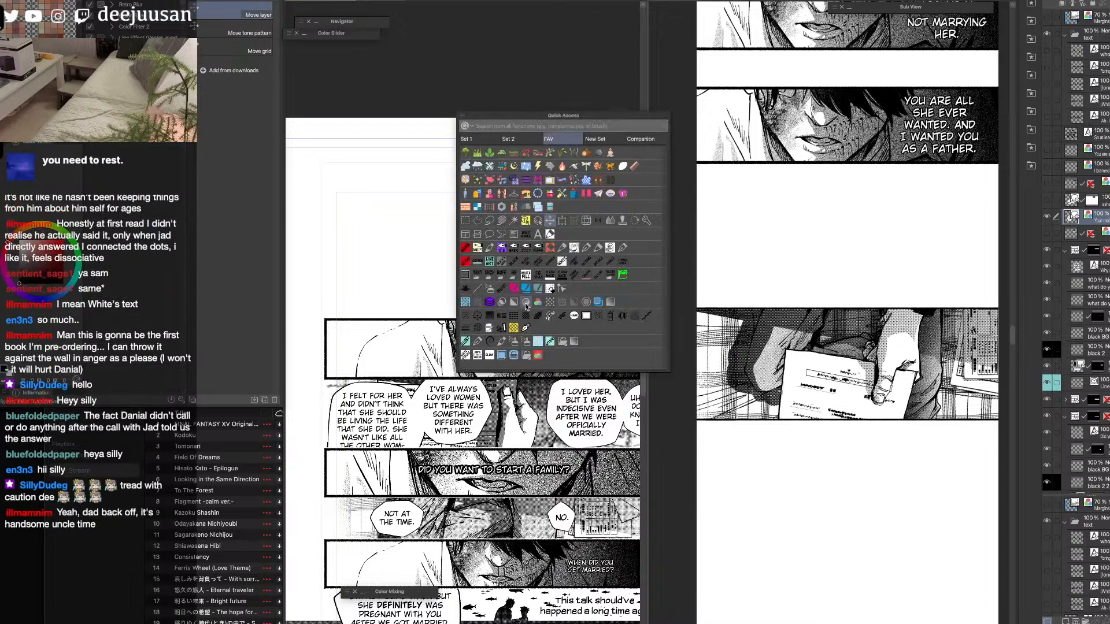
{"action": "left_click", "coordinate": [517, 233]}
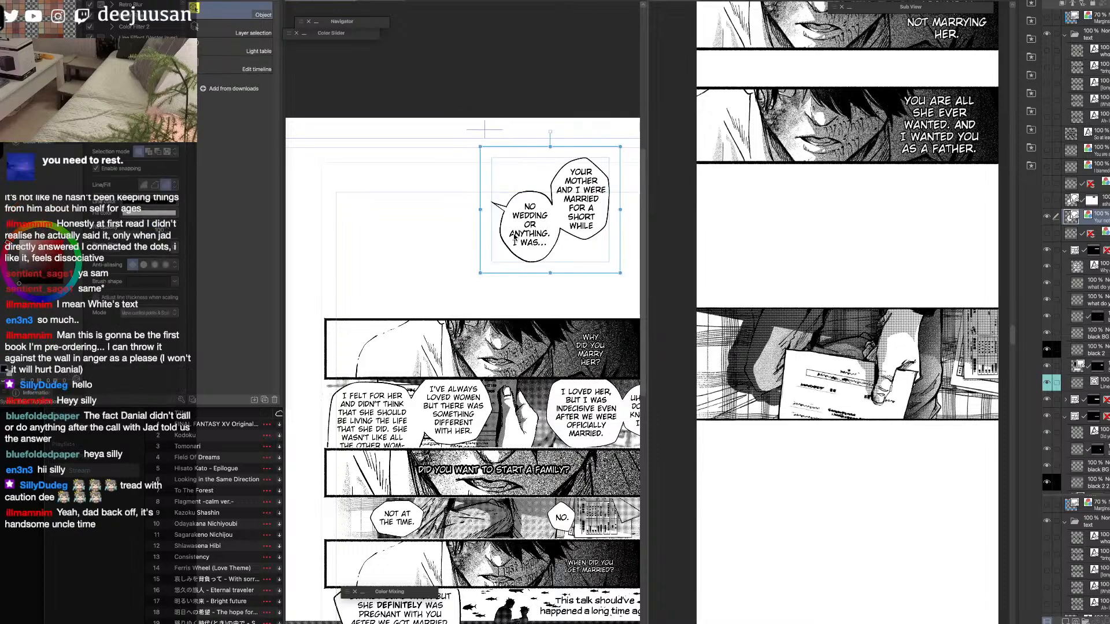
{"action": "left_click", "coordinate": [498, 215]}
{"action": "left_click", "coordinate": [459, 261]}
{"action": "left_click", "coordinate": [513, 258]}
{"action": "left_click", "coordinate": [548, 310]}
Examine the source page's lower panels around the "I'm not a bastard child...?" dialogue.
{"action": "key", "text": "space"}
{"action": "left_click_drag", "start_coordinate": [576, 564], "coordinate": [608, 315]}
{"action": "left_click_drag", "start_coordinate": [566, 467], "coordinate": [613, 333]}
{"action": "key", "text": "super+plus"}
{"action": "key", "text": "super+plus"}
{"action": "key", "text": "super+plus"}
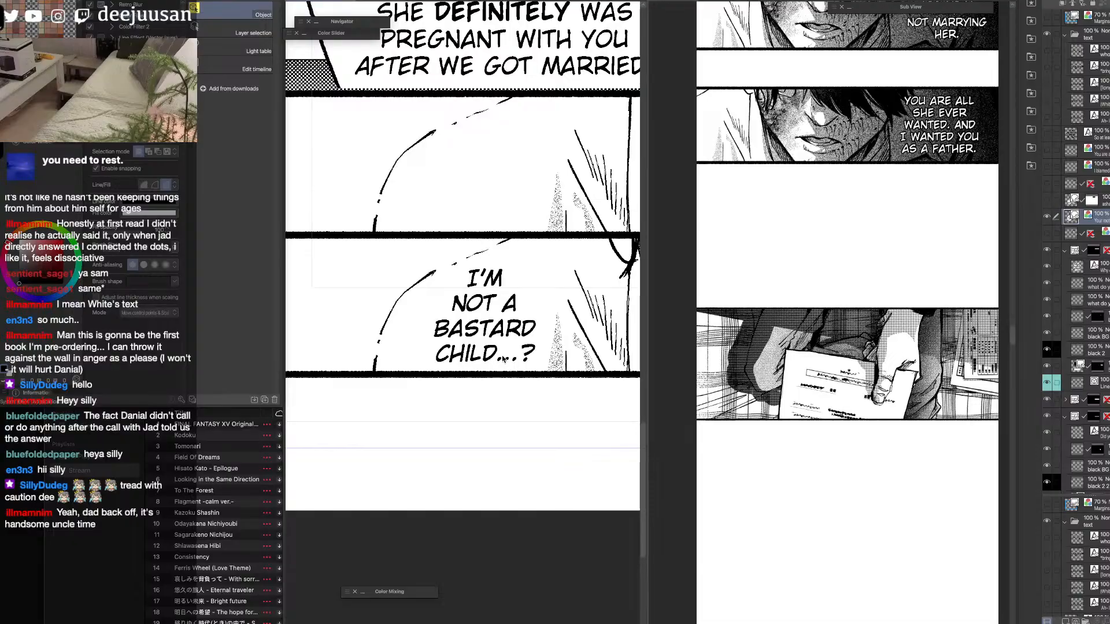
{"action": "key", "text": "super+minus"}
{"action": "key", "text": "super+minus"}
{"action": "key", "text": "space"}
{"action": "left_click_drag", "start_coordinate": [589, 243], "coordinate": [529, 503]}
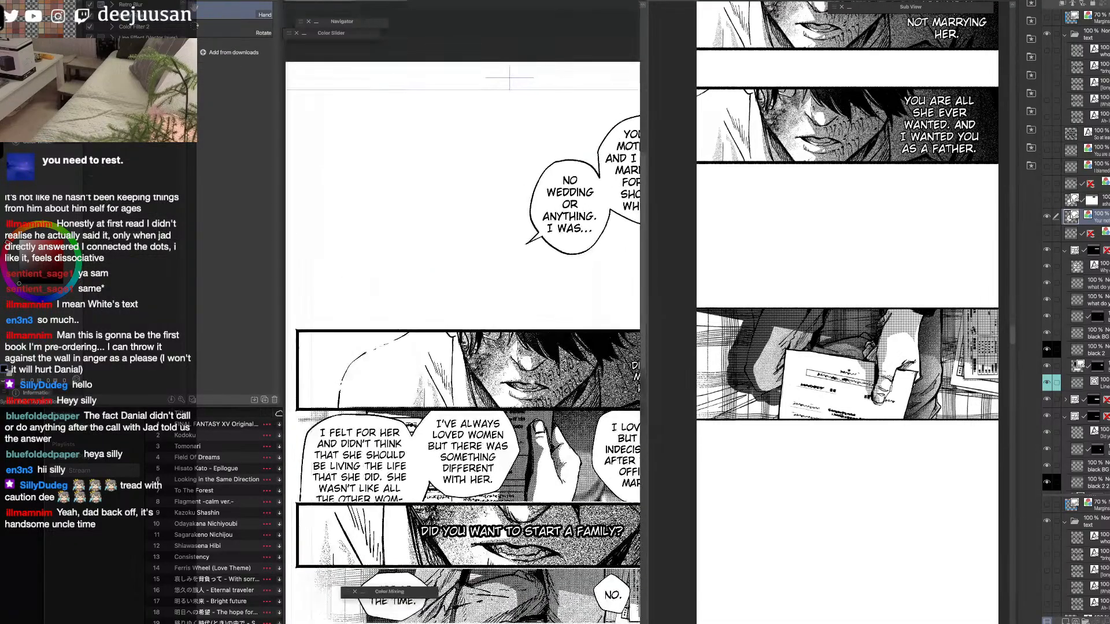
Shorten the "No wedding or anything" balloon's tail and rasterize the balloon layer.
{"action": "left_click_drag", "start_coordinate": [587, 300], "coordinate": [506, 369]}
{"action": "left_click", "coordinate": [561, 293]}
{"action": "left_click_drag", "start_coordinate": [560, 294], "coordinate": [559, 290]}
{"action": "left_click", "coordinate": [549, 301]}
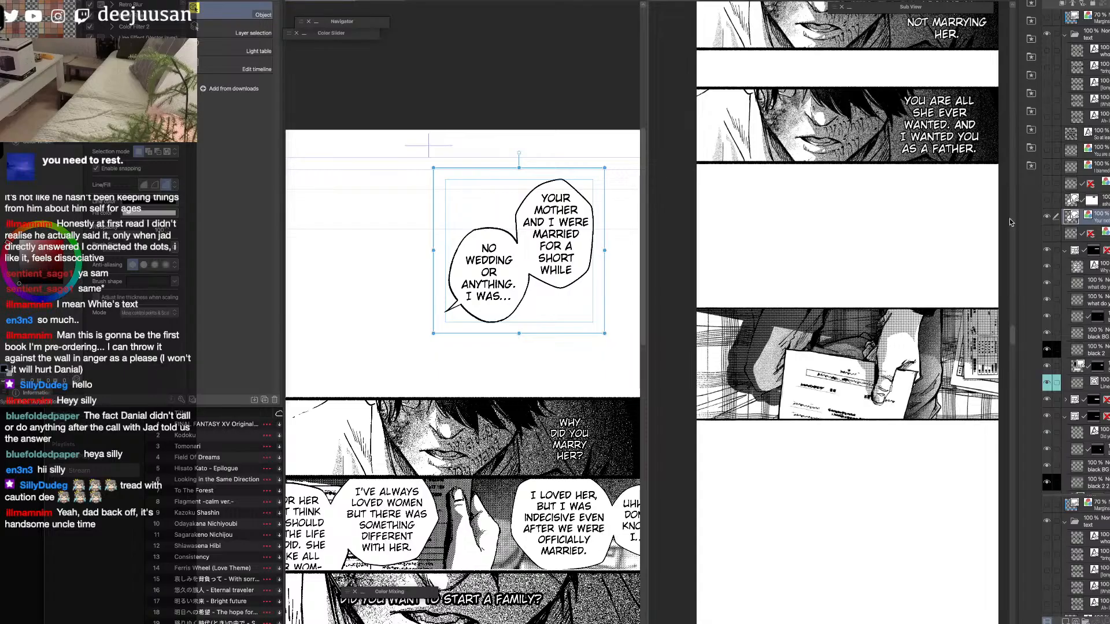
{"action": "left_click", "coordinate": [457, 308]}
{"action": "left_click_drag", "start_coordinate": [456, 308], "coordinate": [463, 316]}
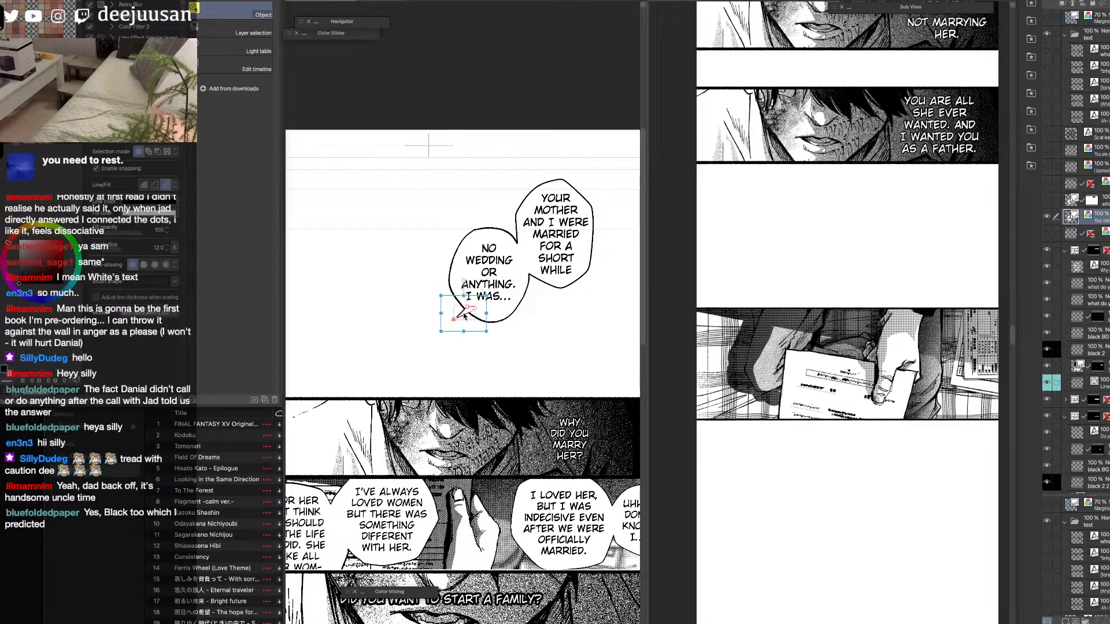
{"action": "key", "text": "space"}
{"action": "left_click_drag", "start_coordinate": [589, 355], "coordinate": [556, 356]}
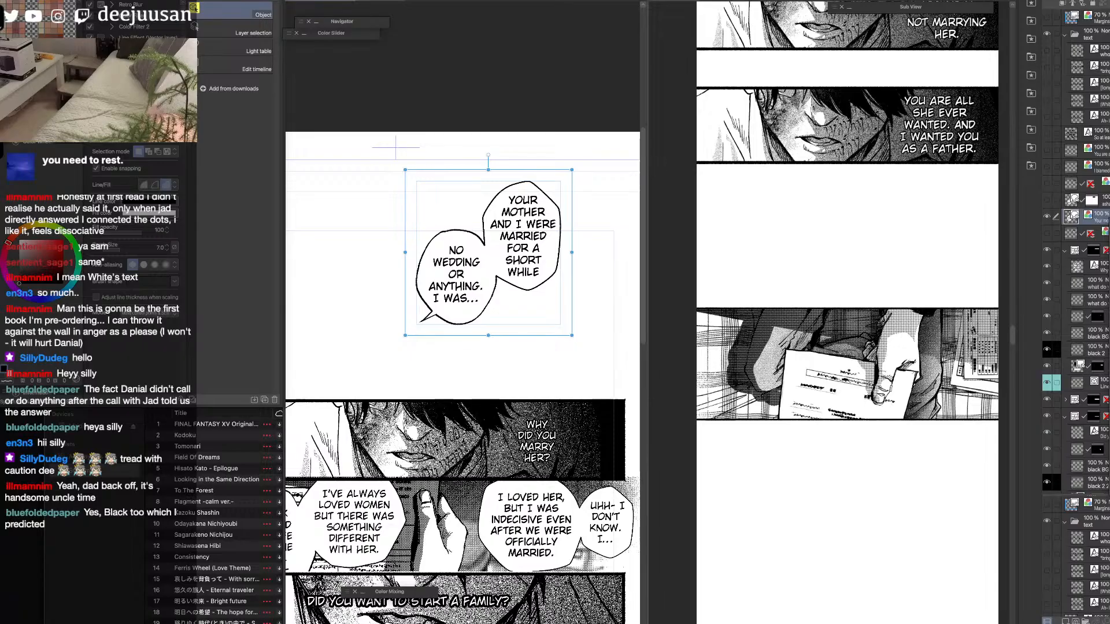
{"action": "key", "text": "super+r"}
Move the document panel further down the vertical strip to make room for the balloons above it.
{"action": "key", "text": "q"}
{"action": "left_click", "coordinate": [903, 226]}
{"action": "left_click", "coordinate": [865, 386]}
{"action": "left_click_drag", "start_coordinate": [876, 405], "coordinate": [878, 509]}
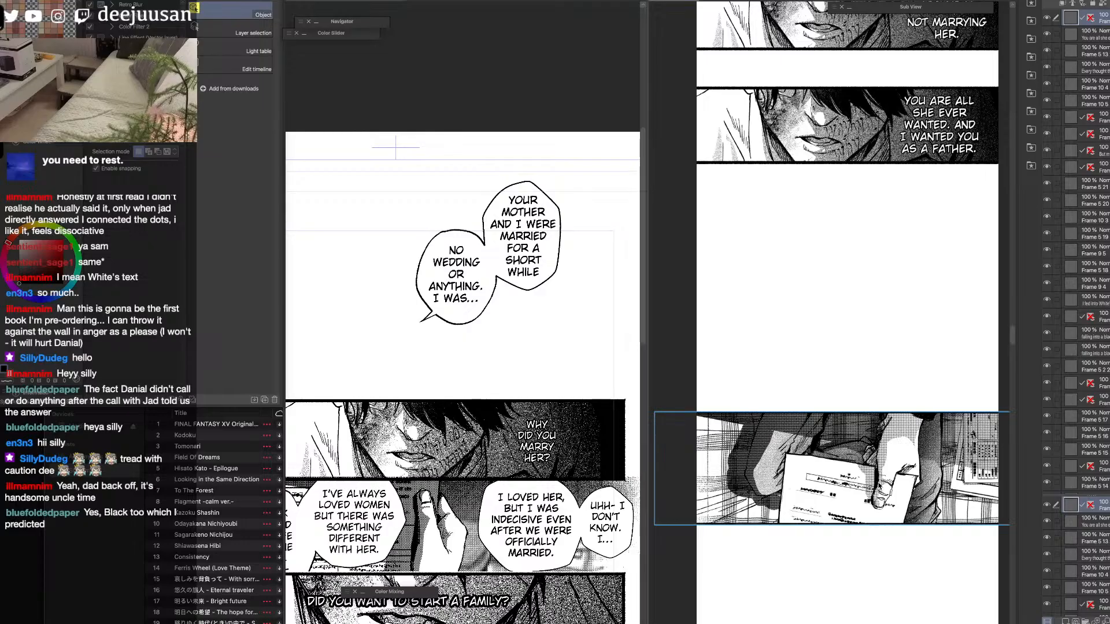
{"action": "left_click_drag", "start_coordinate": [962, 400], "coordinate": [962, 347]}
Copy the "Your mother and I were married" balloon pair from the source page and paste it into the vertical strip.
{"action": "key", "text": "q"}
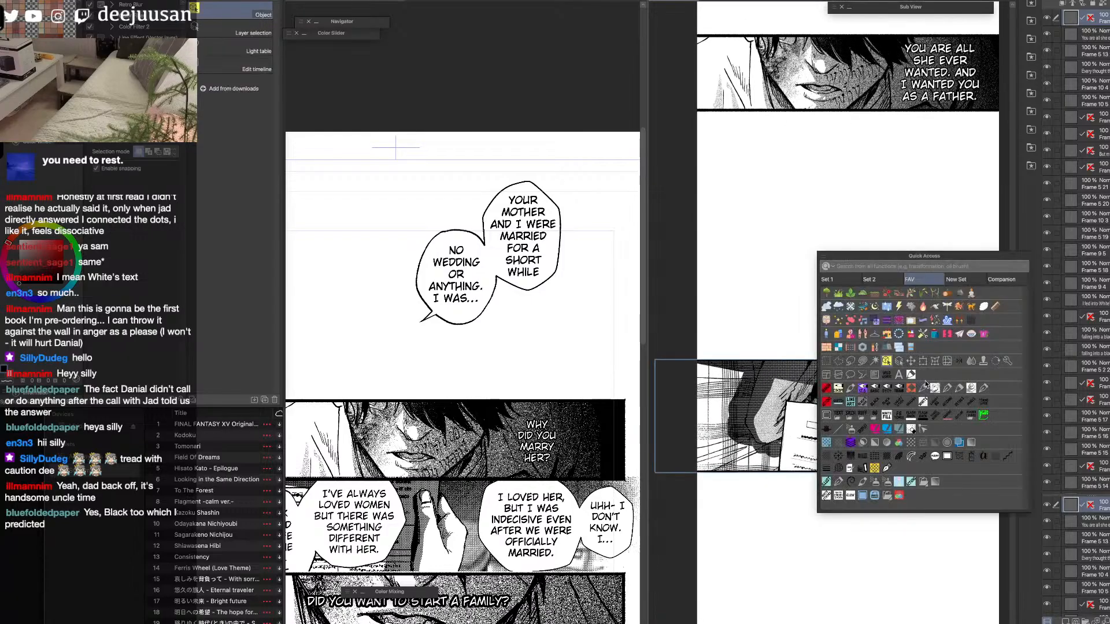
{"action": "left_click", "coordinate": [887, 362]}
{"action": "left_click", "coordinate": [847, 294]}
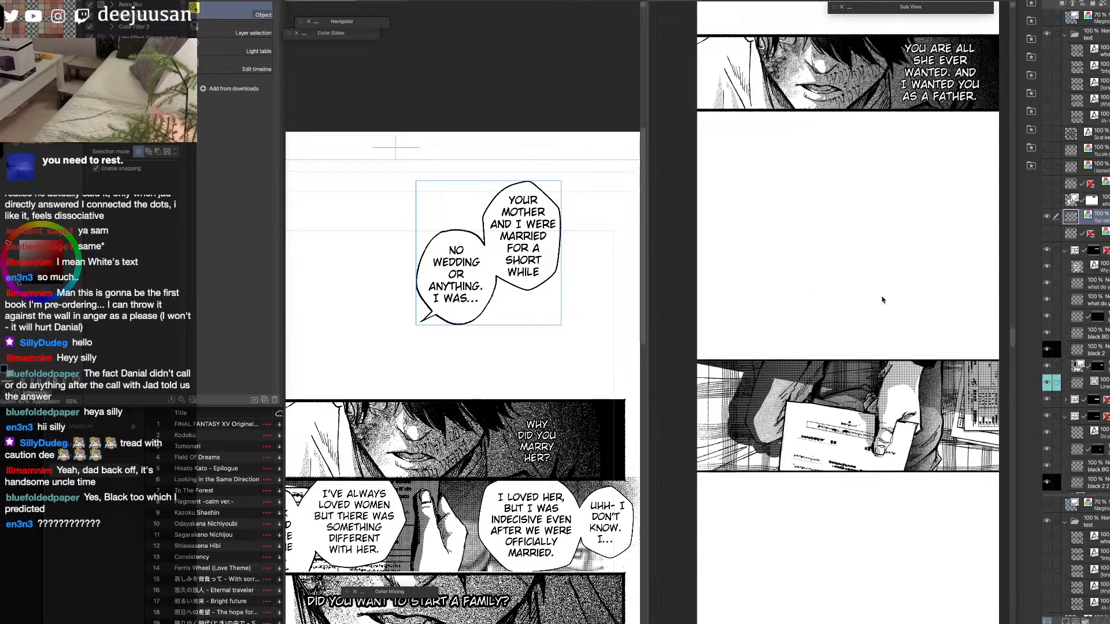
{"action": "left_click", "coordinate": [931, 320]}
{"action": "key", "text": "super+v"}
Scale the pasted balloon pair to 47% and place it at the strip's right edge, slightly overlapping the document panel's upper border.
{"action": "key", "text": "q"}
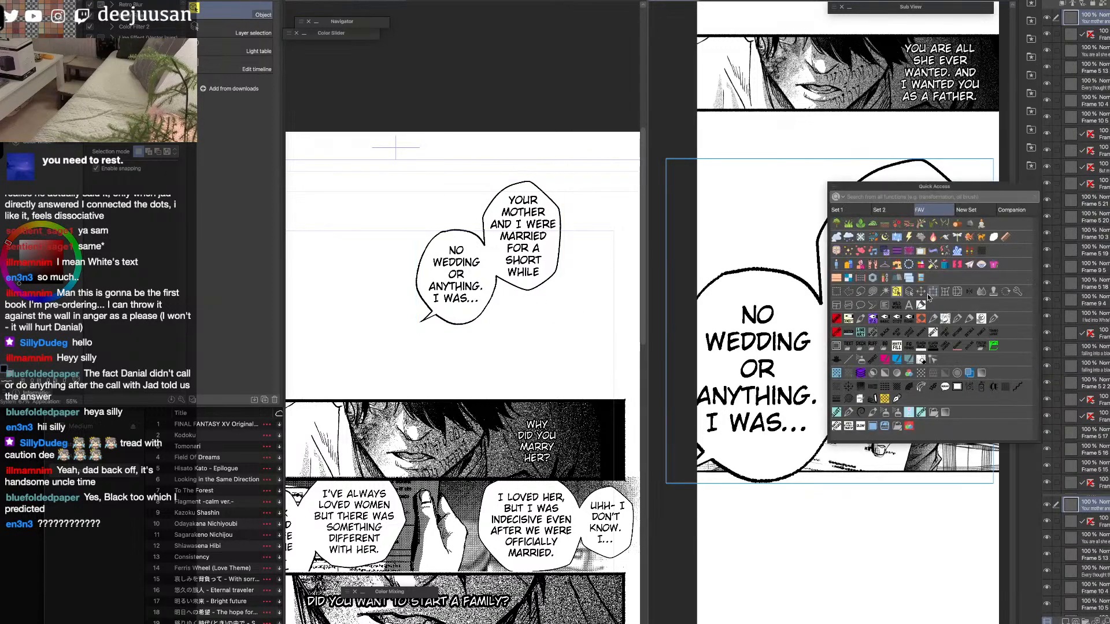
{"action": "left_click", "coordinate": [924, 303]}
{"action": "left_click_drag", "start_coordinate": [994, 160], "coordinate": [987, 261]}
{"action": "mouse_move", "coordinate": [926, 357]}
{"action": "left_mouse_down"}
{"action": "mouse_move", "coordinate": [939, 365]}
{"action": "mouse_move", "coordinate": [937, 350]}
{"action": "left_mouse_up"}
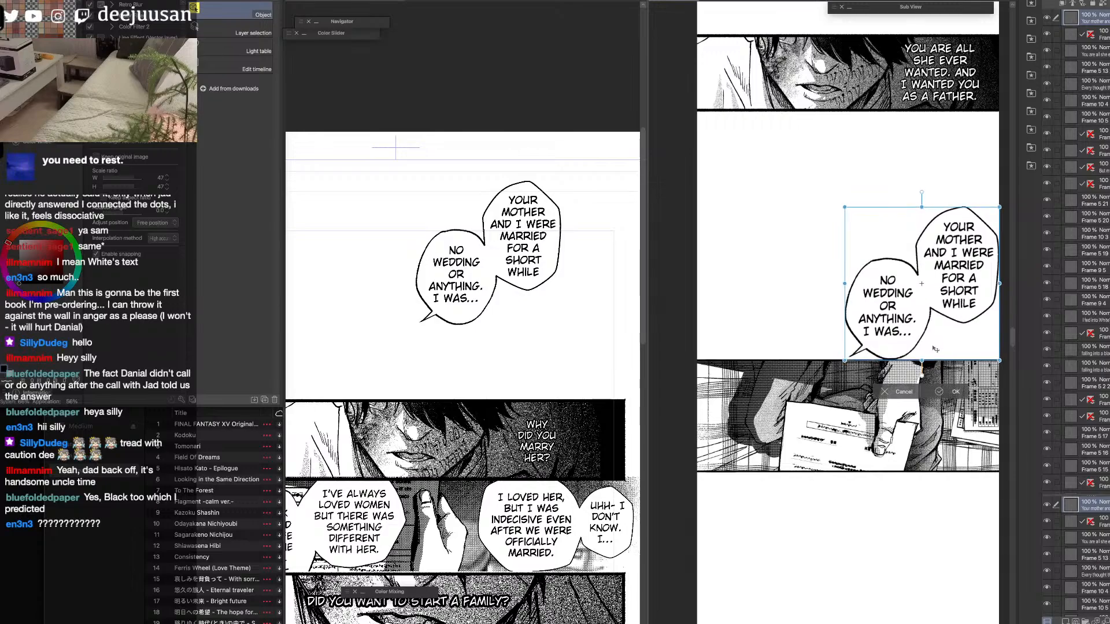
{"action": "scroll", "coordinate": [938, 351], "scroll_direction": "down", "scroll_amount": 2}
{"action": "scroll", "coordinate": [940, 348], "scroll_direction": "up", "scroll_amount": 2}
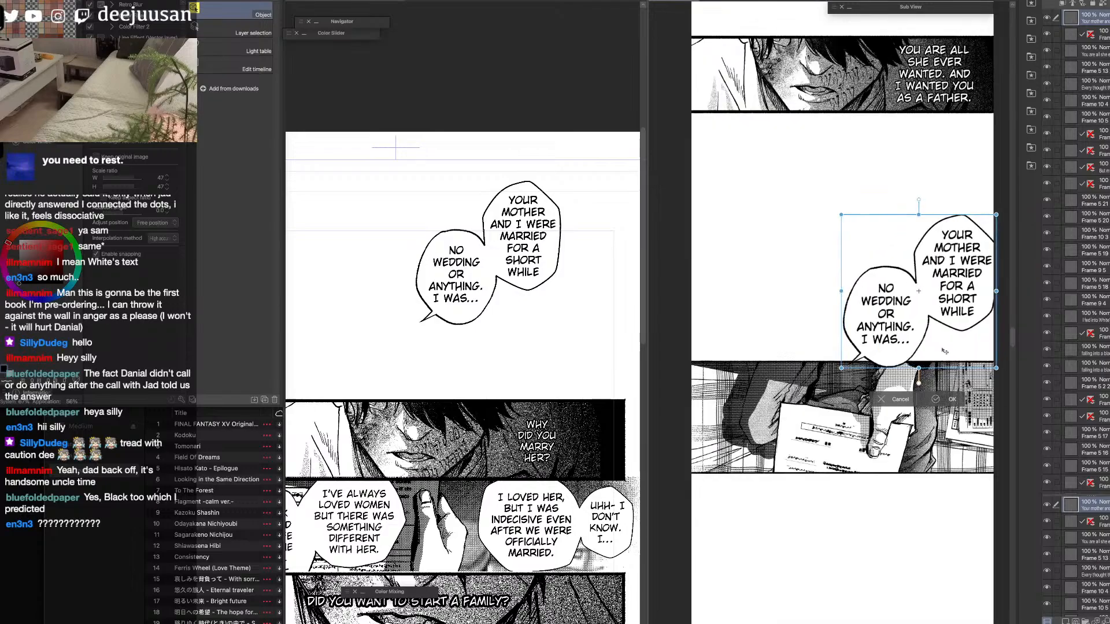
{"action": "left_click", "coordinate": [937, 399]}
{"action": "left_click_drag", "start_coordinate": [869, 332], "coordinate": [764, 280]}
{"action": "scroll", "coordinate": [756, 314], "scroll_direction": "up", "scroll_amount": 2}
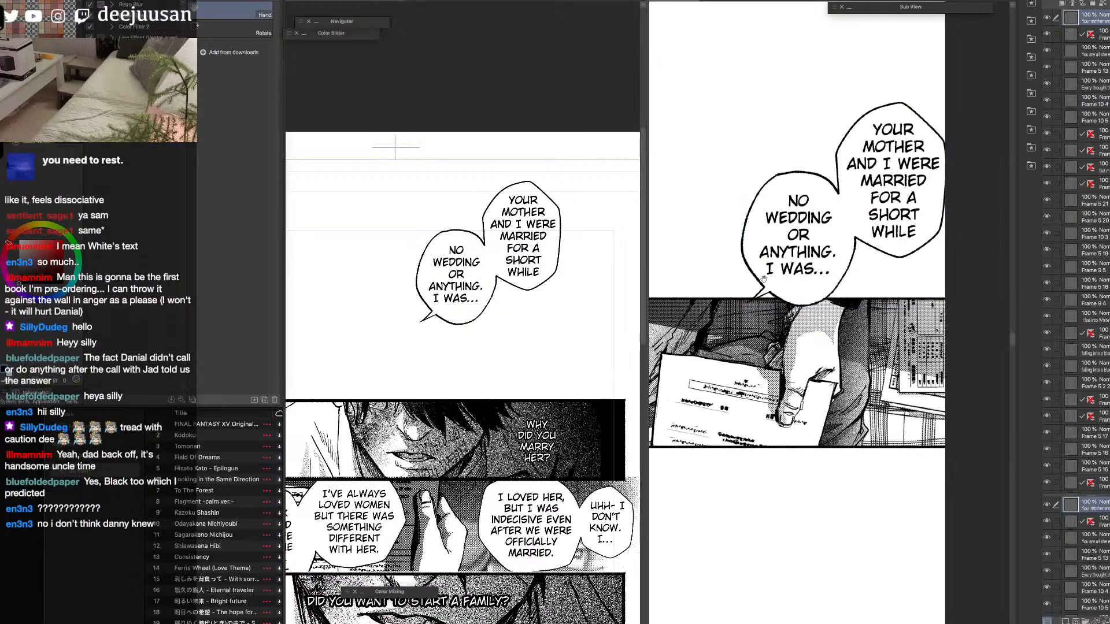
Erase the "No wedding or anything" balloon's tail in the strip and redraw a short one pointing down into the document panel.
{"action": "key", "text": "e"}
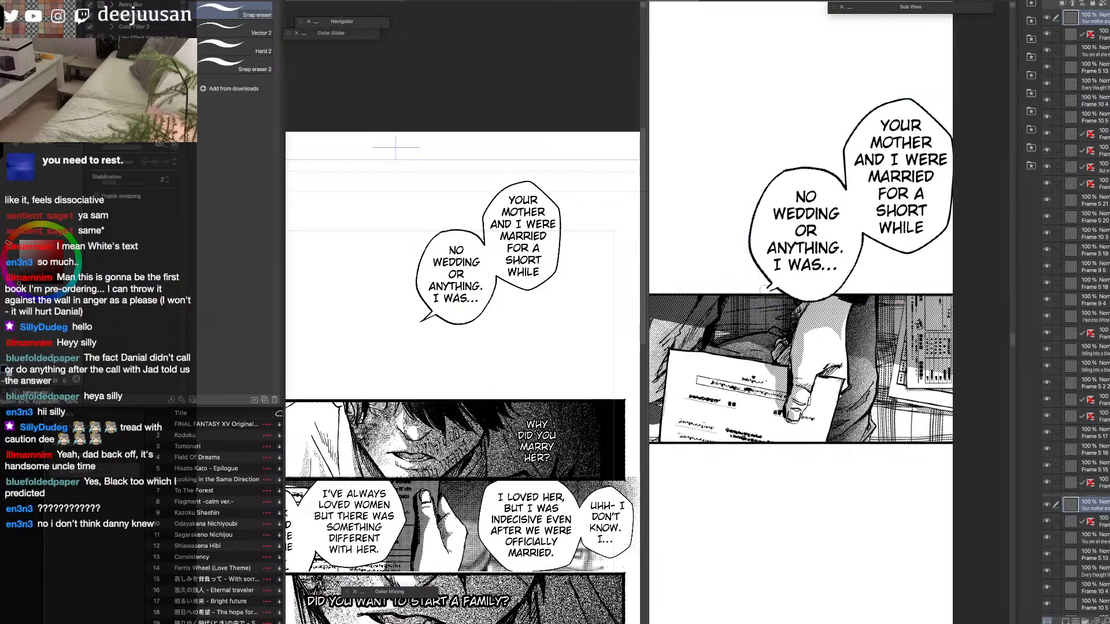
{"action": "key", "text": "o"}
{"action": "key", "text": "q"}
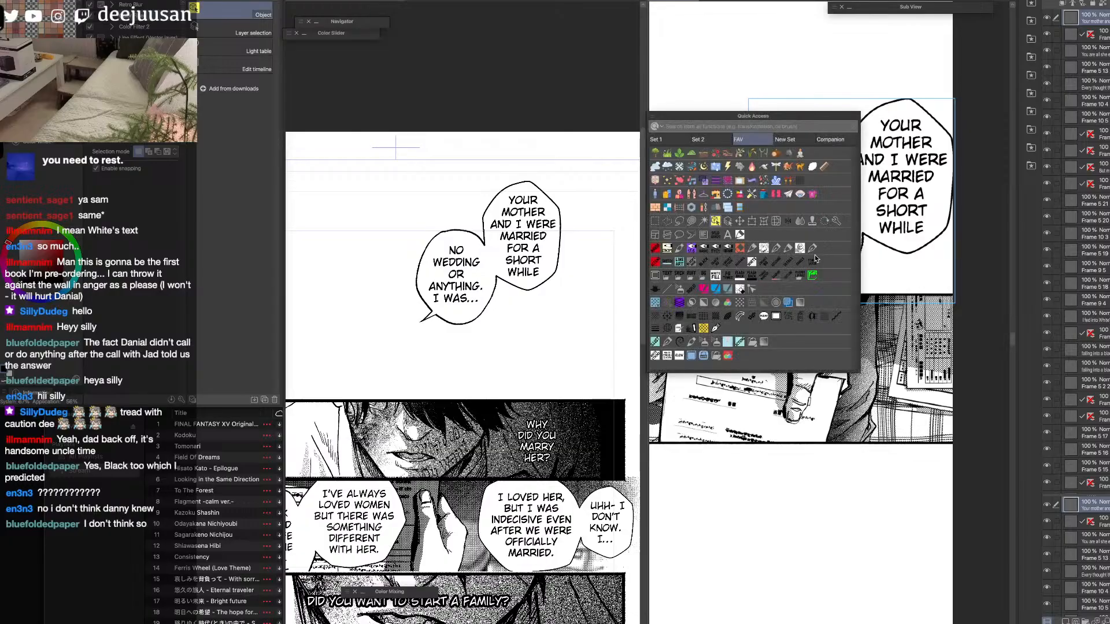
{"action": "left_click", "coordinate": [766, 247]}
{"action": "key", "text": "super+minus"}
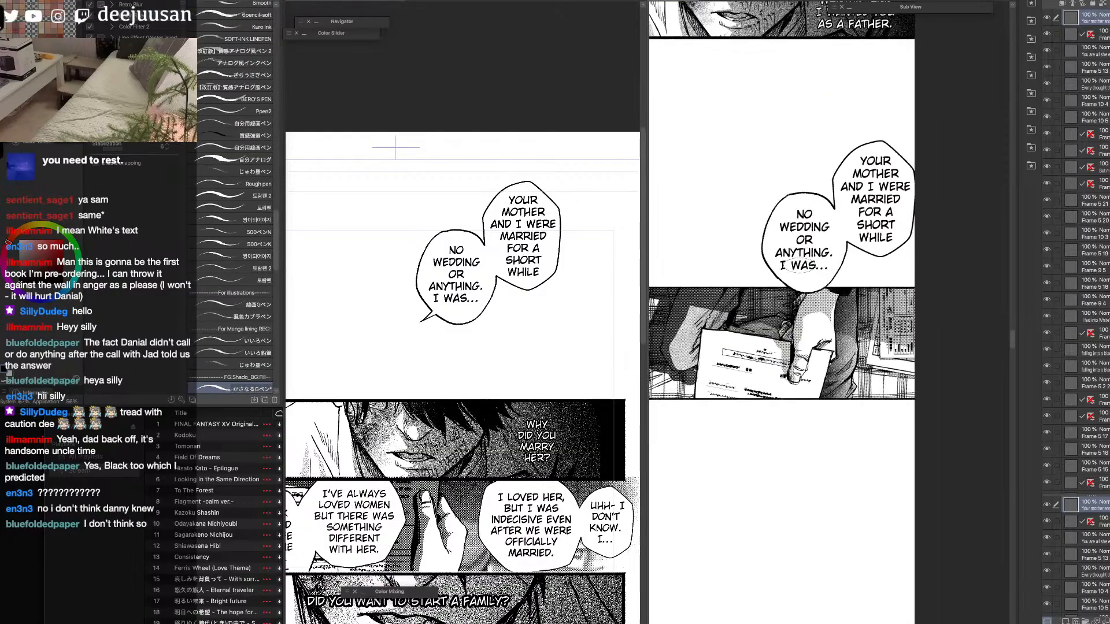
{"action": "key", "text": "space"}
{"action": "left_click_drag", "start_coordinate": [785, 286], "coordinate": [813, 325]}
{"action": "key", "text": "q"}
{"action": "left_click", "coordinate": [837, 332]}
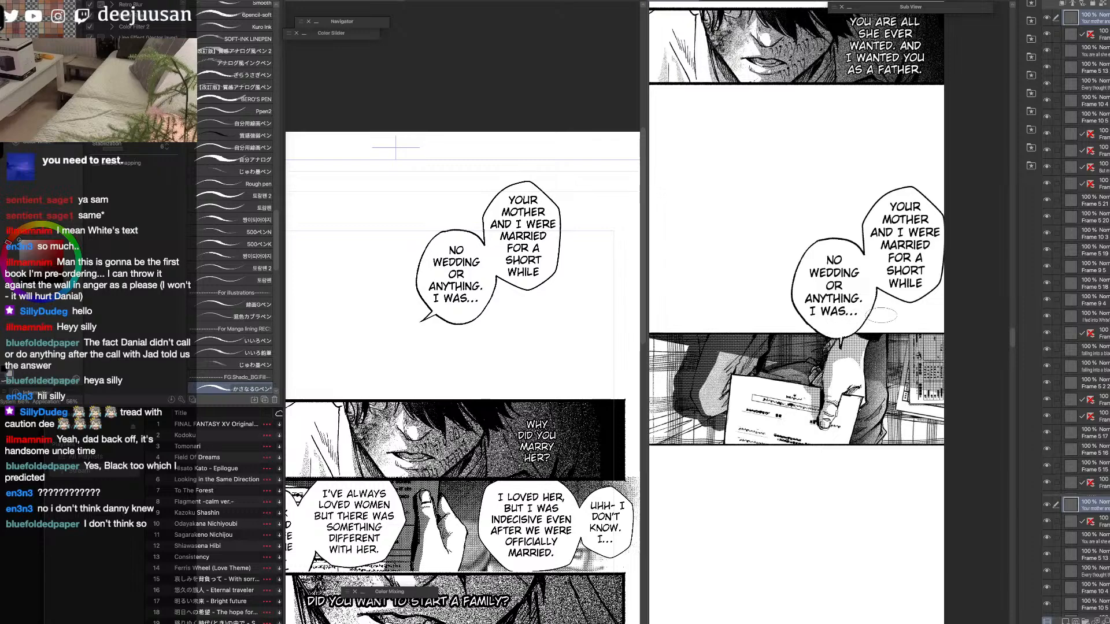
On the source page, hide the merged "Your mother and I were married" pair and select the layer of the "Ashamed of it all" balloons.
{"action": "key", "text": "F6"}
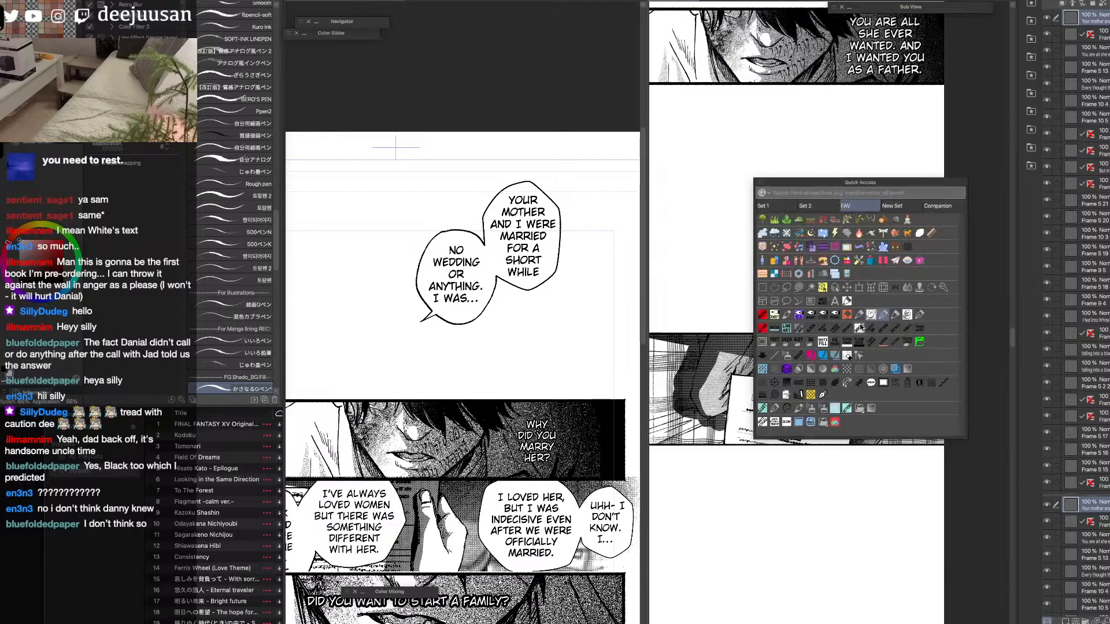
{"action": "left_click", "coordinate": [823, 289]}
{"action": "left_click_drag", "start_coordinate": [826, 453], "coordinate": [855, 460]}
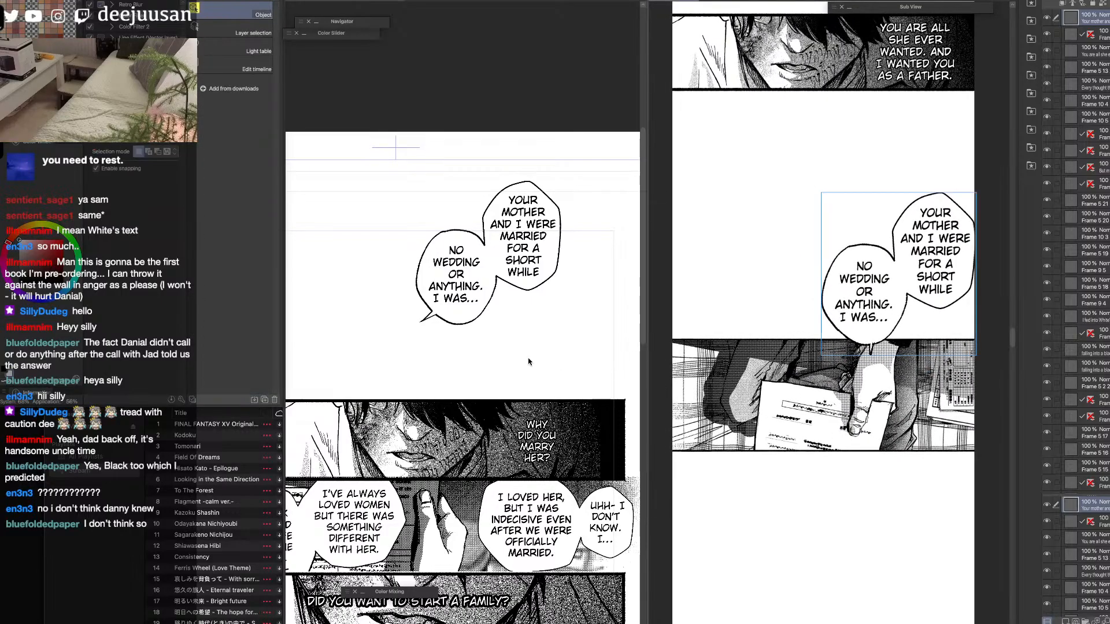
{"action": "left_click", "coordinate": [515, 309]}
{"action": "left_click", "coordinate": [1047, 217]}
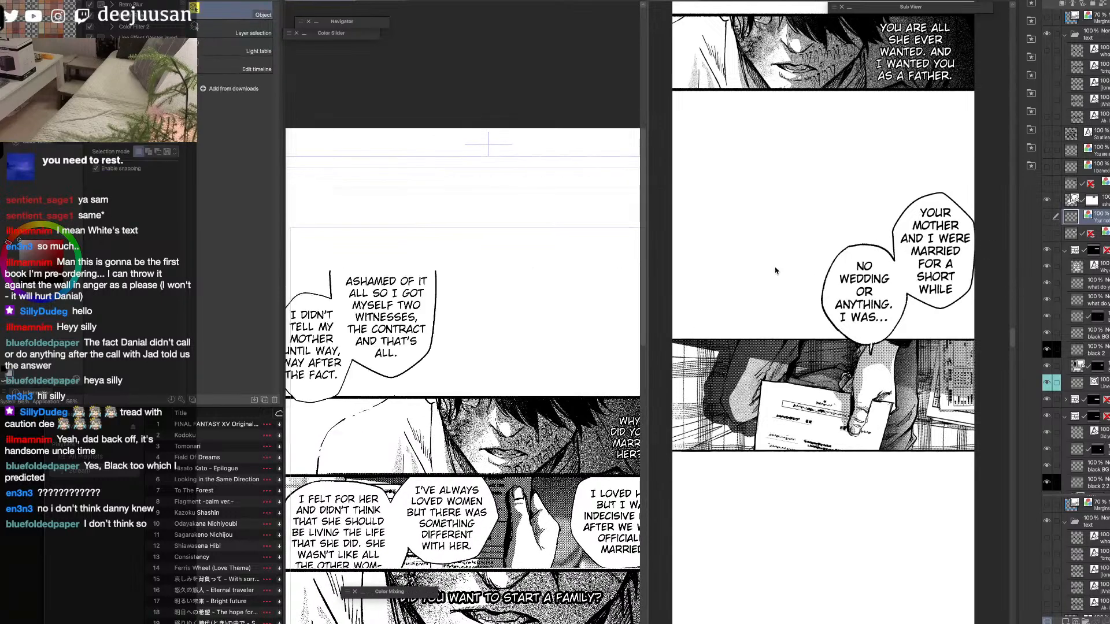
{"action": "left_click", "coordinate": [1092, 202]}
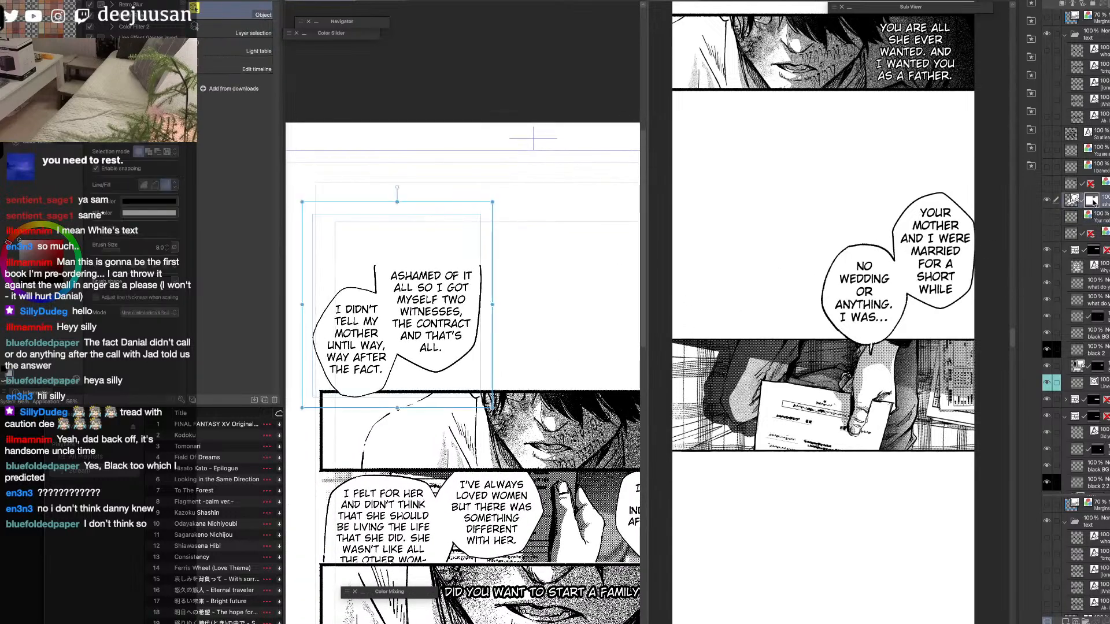
Rebreak the "Ashamed of it all" text into narrower lines starting with "ASHAMED", "OF IT ALL" and "SO I GOT", and adjust its text box.
{"action": "left_click", "coordinate": [444, 328]}
{"action": "left_click_drag", "start_coordinate": [444, 328], "coordinate": [467, 357]}
{"action": "left_click", "coordinate": [477, 280]}
{"action": "left_click", "coordinate": [462, 282]}
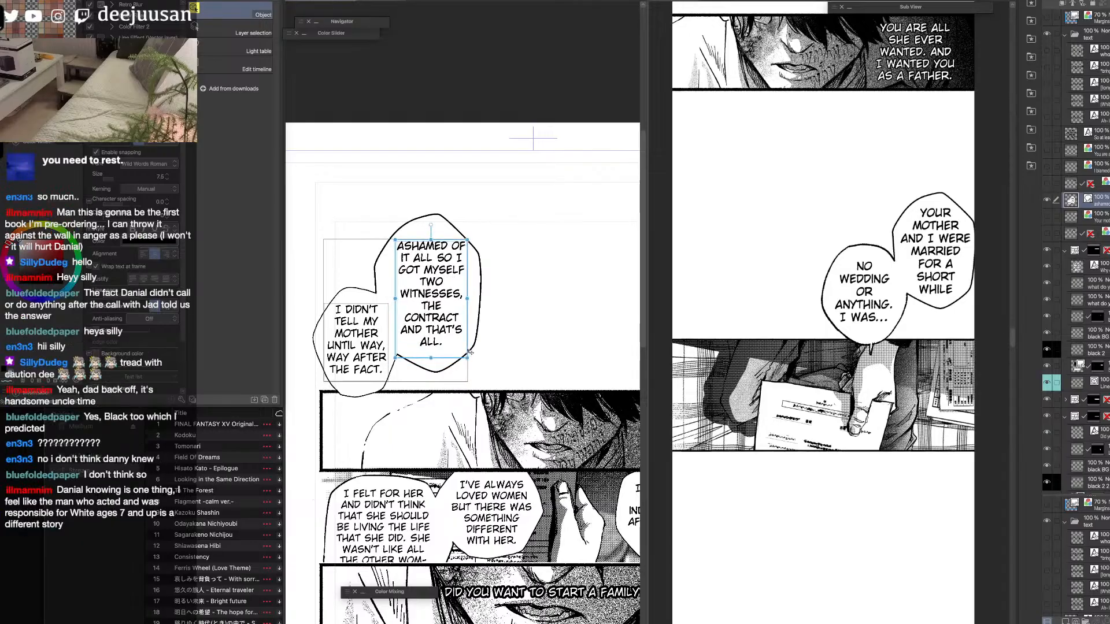
{"action": "key", "text": "t"}
{"action": "left_click", "coordinate": [444, 250]}
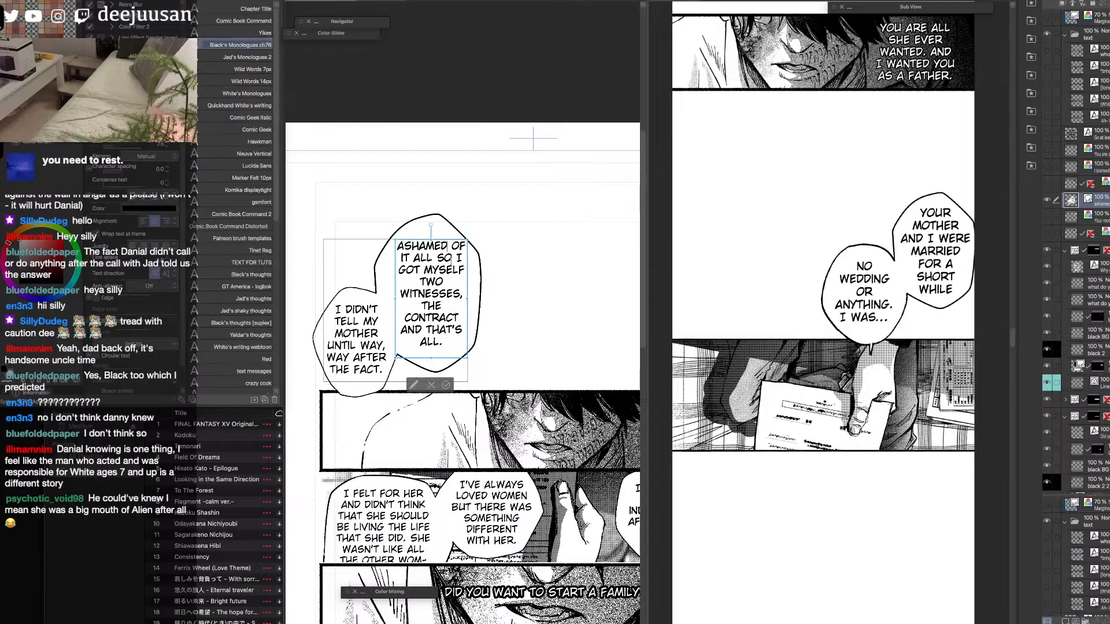
{"action": "key", "text": "Return"}
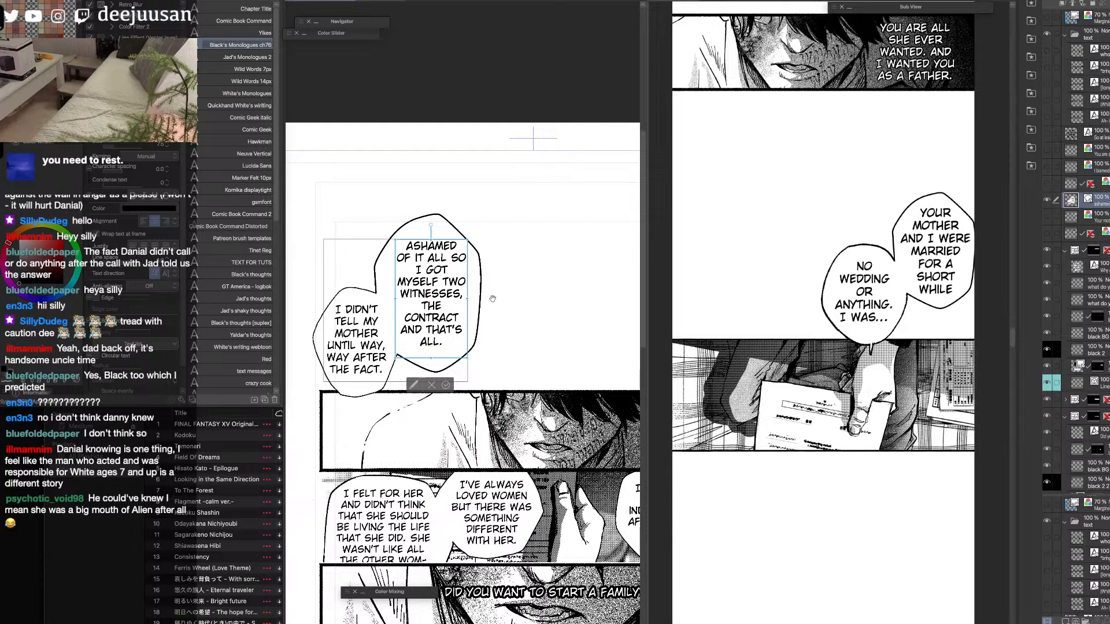
{"action": "left_click_drag", "start_coordinate": [467, 359], "coordinate": [474, 357]}
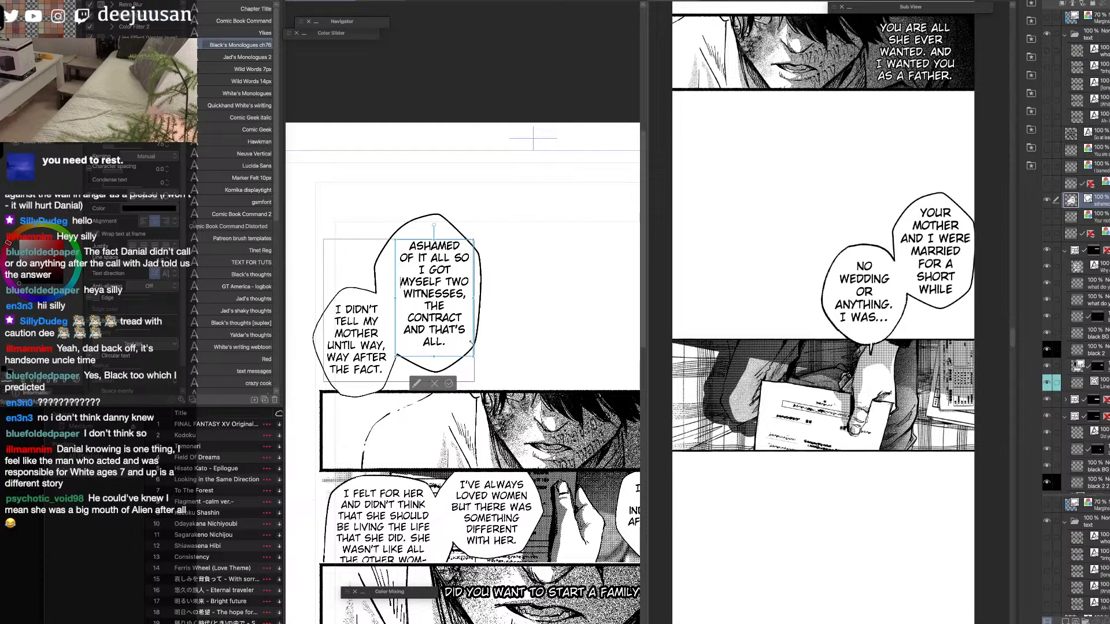
{"action": "left_click", "coordinate": [456, 258]}
{"action": "key", "text": "Return"}
{"action": "left_click_drag", "start_coordinate": [466, 277], "coordinate": [461, 277]}
Shrink the "Ashamed of it all" balloon to fit closely around its text.
{"action": "key", "text": "q"}
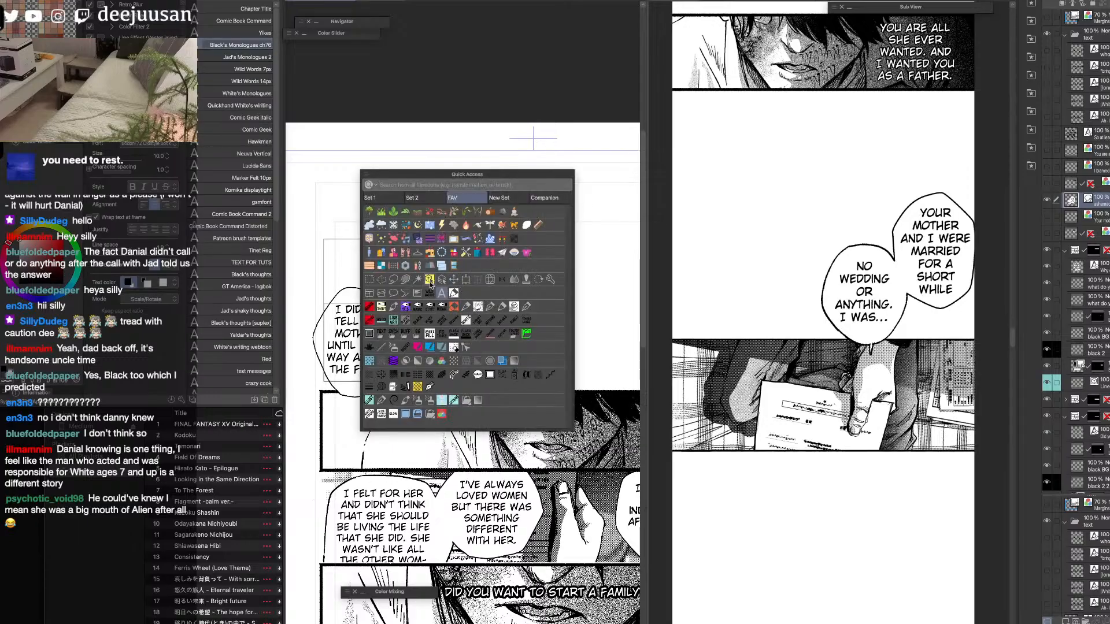
{"action": "left_click", "coordinate": [453, 293]}
{"action": "left_click", "coordinate": [482, 273]}
{"action": "left_click_drag", "start_coordinate": [494, 262], "coordinate": [498, 255]}
{"action": "left_click_drag", "start_coordinate": [495, 203], "coordinate": [488, 225]}
{"action": "left_click_drag", "start_coordinate": [455, 307], "coordinate": [452, 308]}
{"action": "key", "text": "space"}
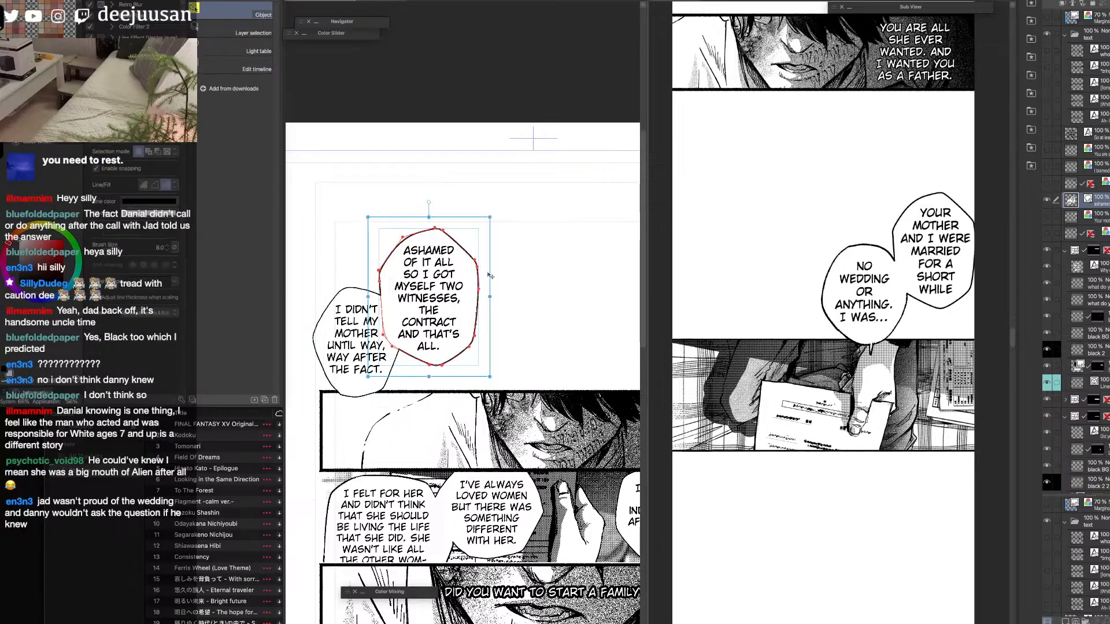
{"action": "left_click_drag", "start_coordinate": [490, 217], "coordinate": [495, 213]}
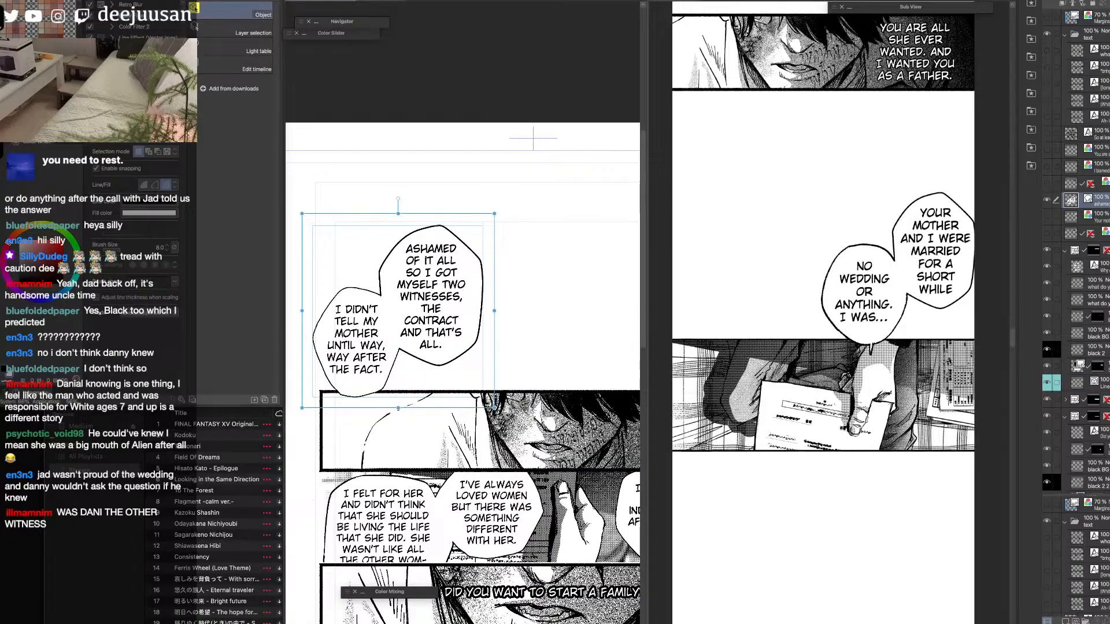
{"action": "key", "text": "super+z"}
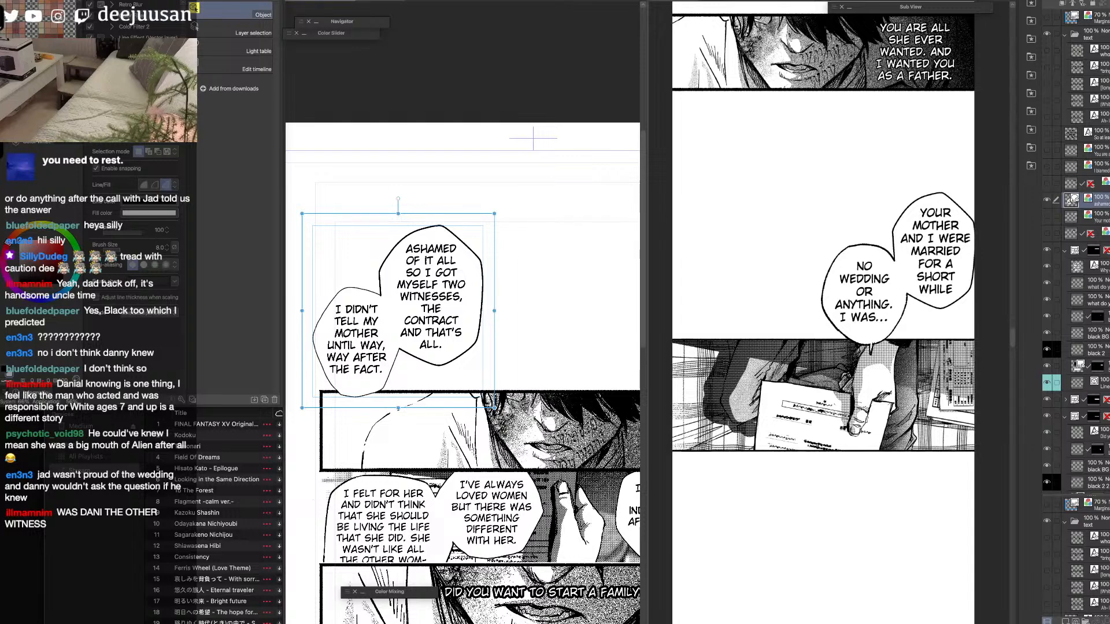
Place the "I didn't tell my mother" balloon at the lower right of the "Ashamed of it all" balloon and shift the pair upward.
{"action": "left_click", "coordinate": [468, 339]}
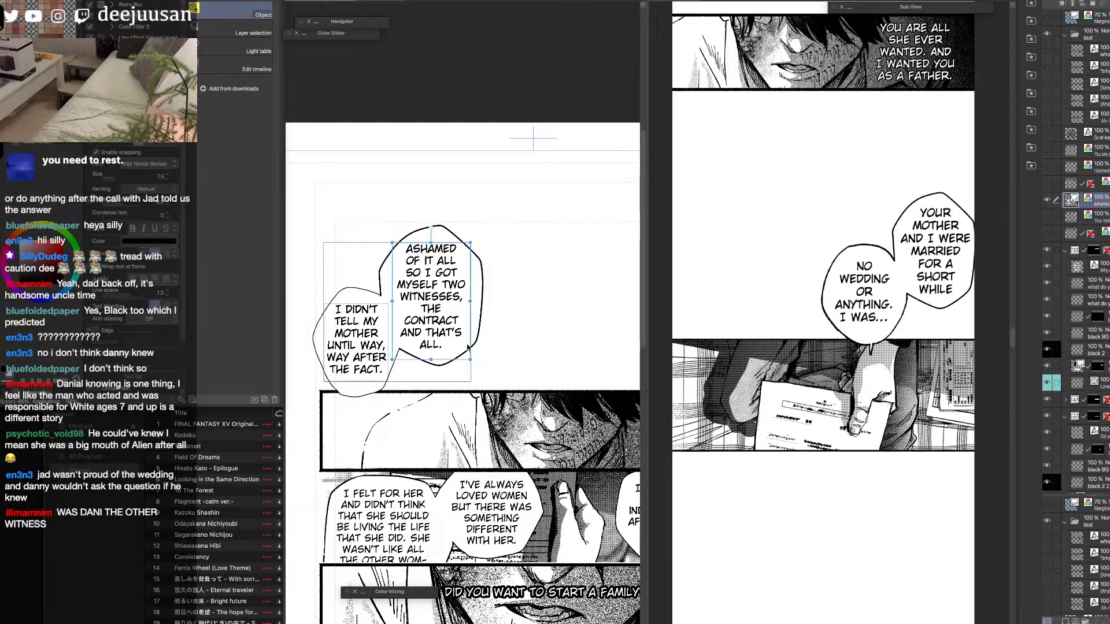
{"action": "left_click_drag", "start_coordinate": [374, 353], "coordinate": [522, 378]}
{"action": "left_click", "coordinate": [583, 338]}
{"action": "key", "text": "q"}
{"action": "left_click", "coordinate": [585, 286]}
{"action": "key", "text": "q"}
{"action": "left_click_drag", "start_coordinate": [582, 324], "coordinate": [579, 265]}
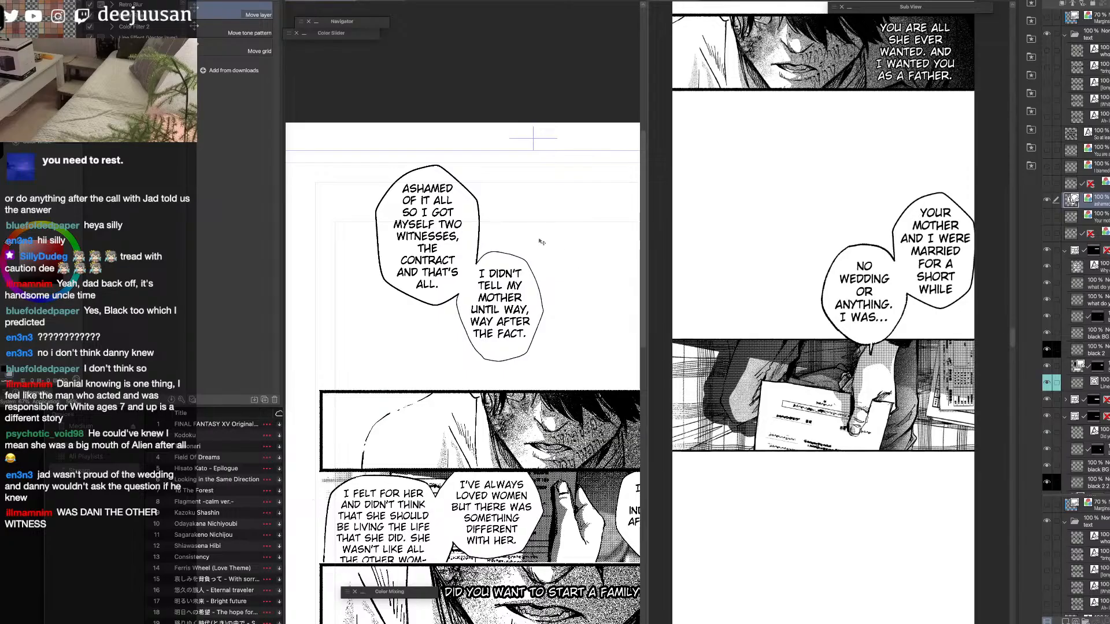
Adjust the outline thickness of the "I didn't tell my mother" balloon and nudge it up closer to the larger balloon.
{"action": "key", "text": "q"}
{"action": "left_click", "coordinate": [504, 213]}
{"action": "key", "text": "q"}
{"action": "left_click", "coordinate": [544, 299]}
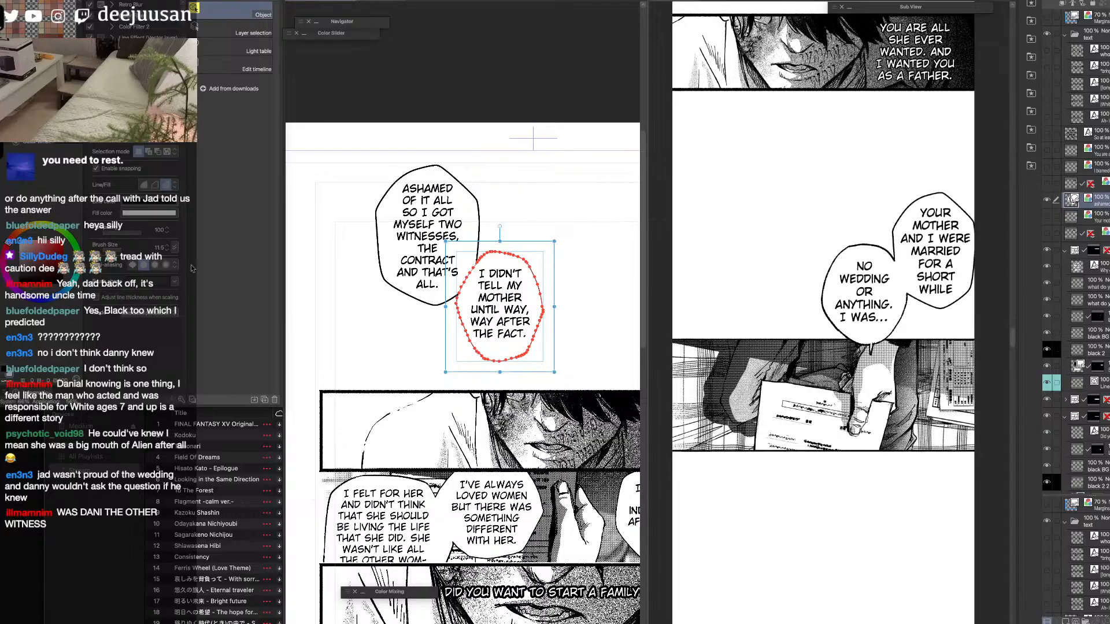
{"action": "left_click", "coordinate": [167, 246]}
{"action": "left_click", "coordinate": [168, 247]}
{"action": "key", "text": "super+z"}
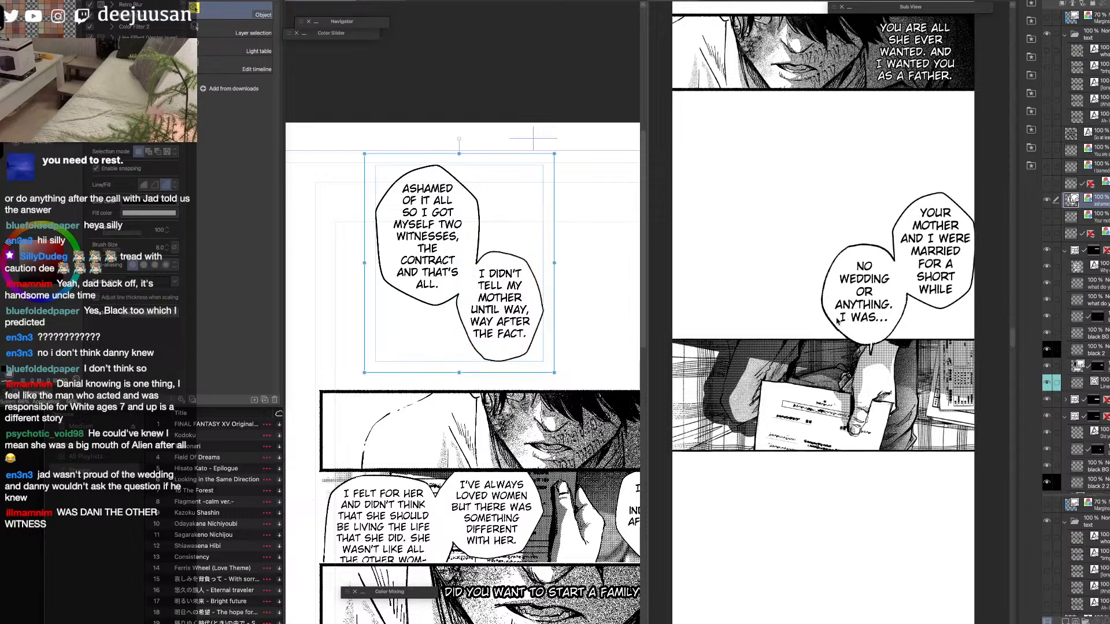
{"action": "mouse_move", "coordinate": [537, 343]}
{"action": "left_mouse_down"}
{"action": "mouse_move", "coordinate": [539, 328]}
{"action": "mouse_move", "coordinate": [536, 336]}
{"action": "left_mouse_up"}
{"action": "key", "text": "space"}
{"action": "left_click_drag", "start_coordinate": [564, 374], "coordinate": [555, 376]}
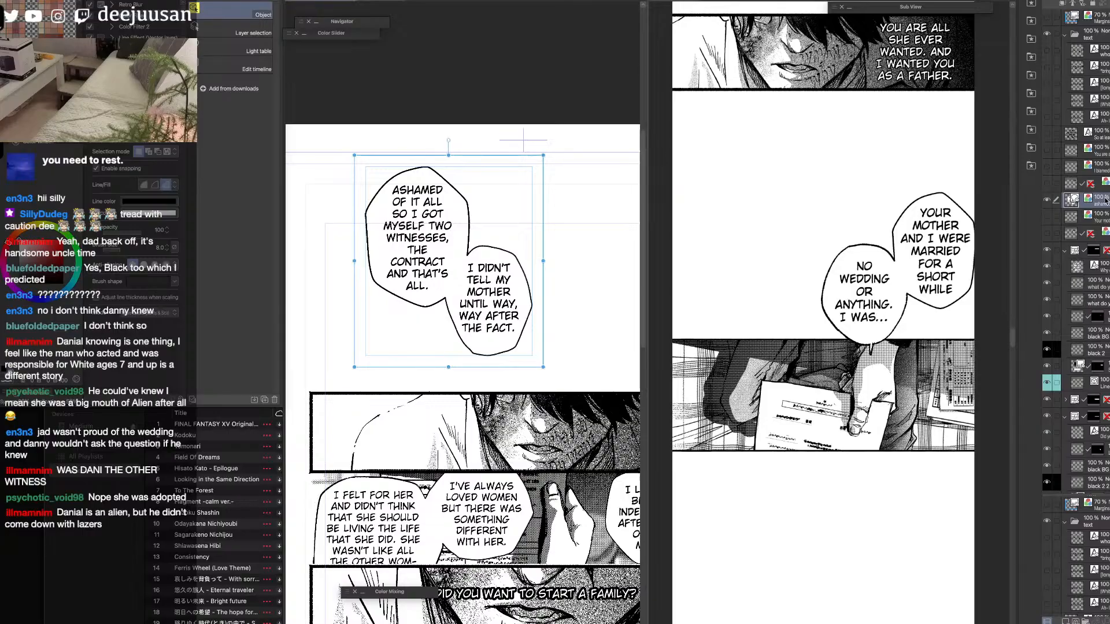
Rasterize the "Ashamed of it all" balloon layer on the source page and paste a copy into the vertical strip.
{"action": "right_click", "coordinate": [1107, 201]}
{"action": "left_click", "coordinate": [1107, 329]}
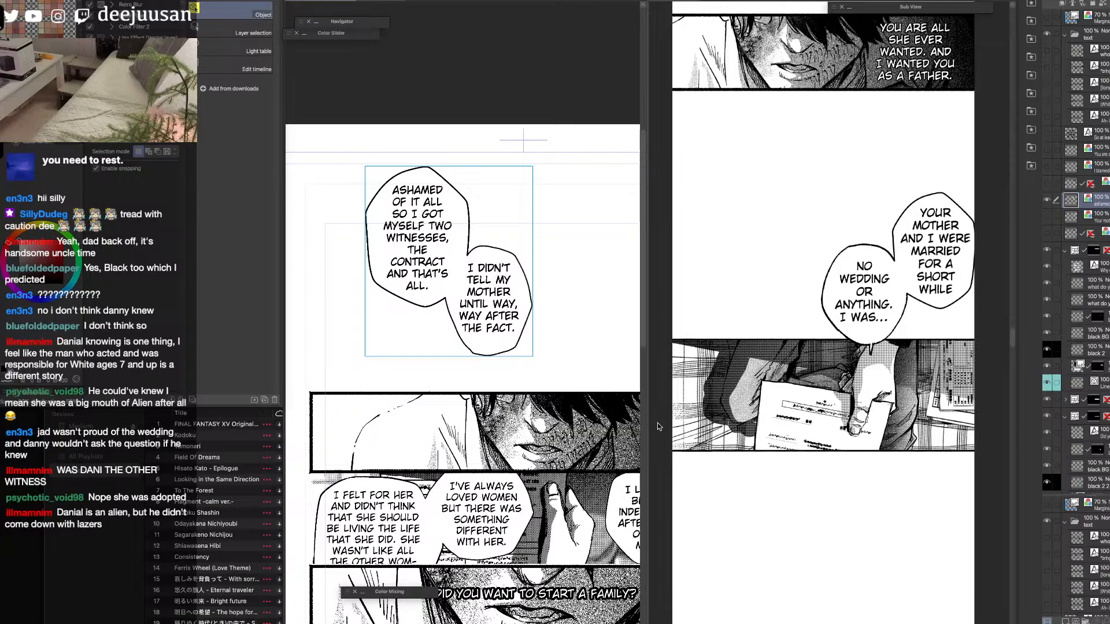
{"action": "left_click", "coordinate": [841, 427]}
{"action": "key", "text": "super+v"}
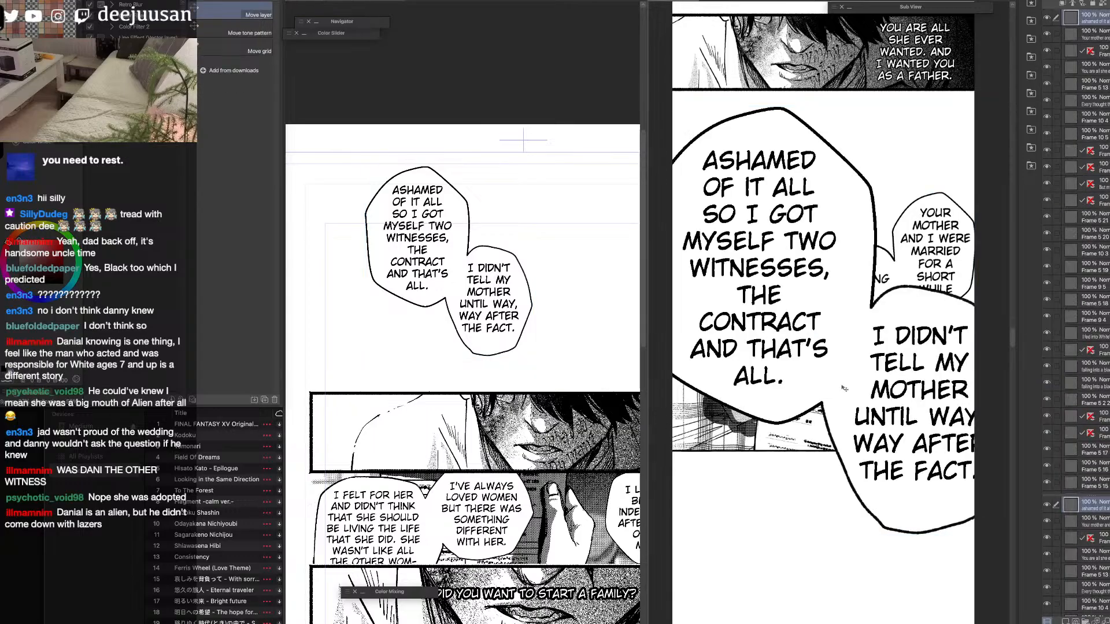
Scale the pasted "Ashamed of it all" balloon pair to 49% and place it at the strip's left edge, overlapping the document panel's lower border.
{"action": "left_click_drag", "start_coordinate": [840, 384], "coordinate": [834, 456]}
{"action": "scroll", "coordinate": [834, 457], "scroll_direction": "down", "scroll_amount": 5}
{"action": "key", "text": "q"}
{"action": "left_click", "coordinate": [865, 410]}
{"action": "left_click_drag", "start_coordinate": [910, 337], "coordinate": [836, 423]}
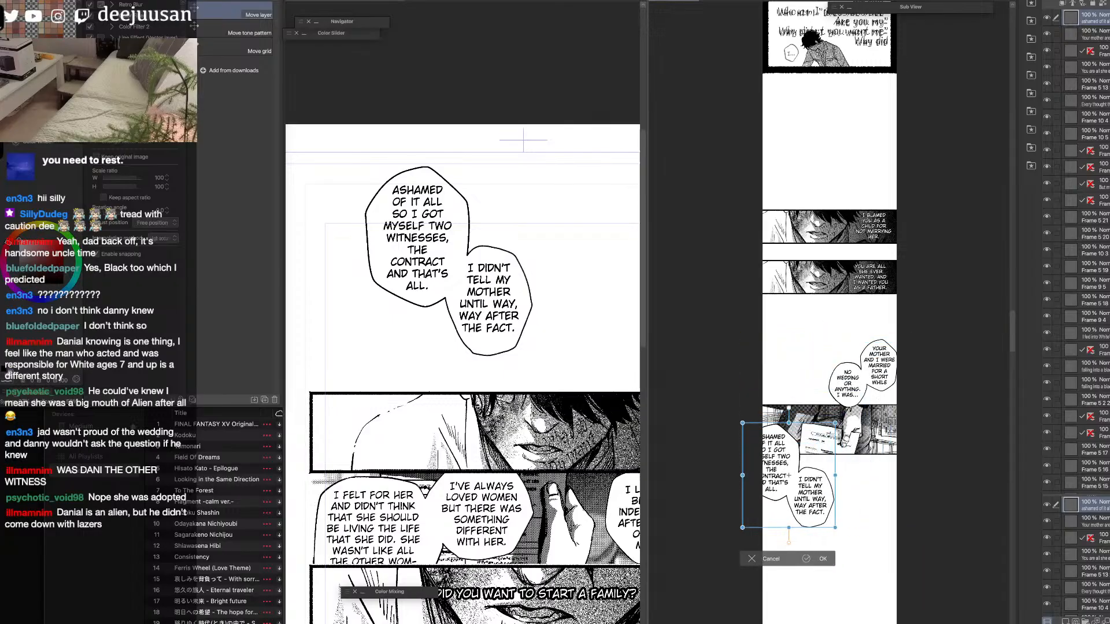
{"action": "mouse_move", "coordinate": [817, 485]}
{"action": "left_mouse_down"}
{"action": "mouse_move", "coordinate": [844, 514]}
{"action": "mouse_move", "coordinate": [854, 549]}
{"action": "mouse_move", "coordinate": [829, 492]}
{"action": "left_mouse_up"}
{"action": "scroll", "coordinate": [845, 513], "scroll_direction": "up", "scroll_amount": 2}
{"action": "scroll", "coordinate": [856, 514], "scroll_direction": "up", "scroll_amount": 2}
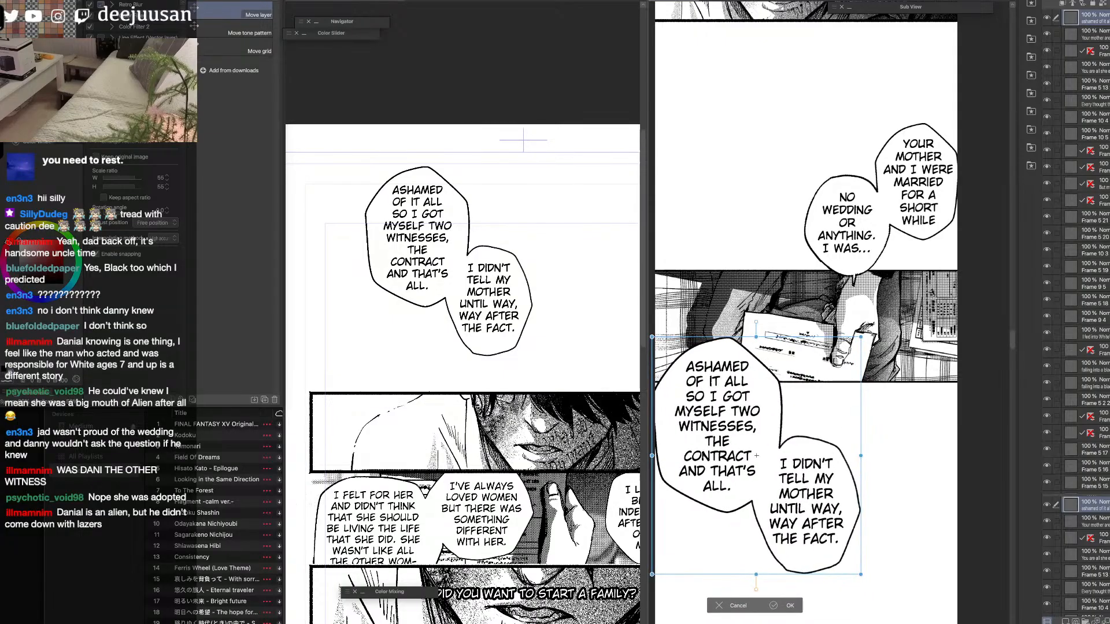
{"action": "left_click_drag", "start_coordinate": [861, 337], "coordinate": [837, 363]}
{"action": "left_click_drag", "start_coordinate": [808, 446], "coordinate": [814, 424]}
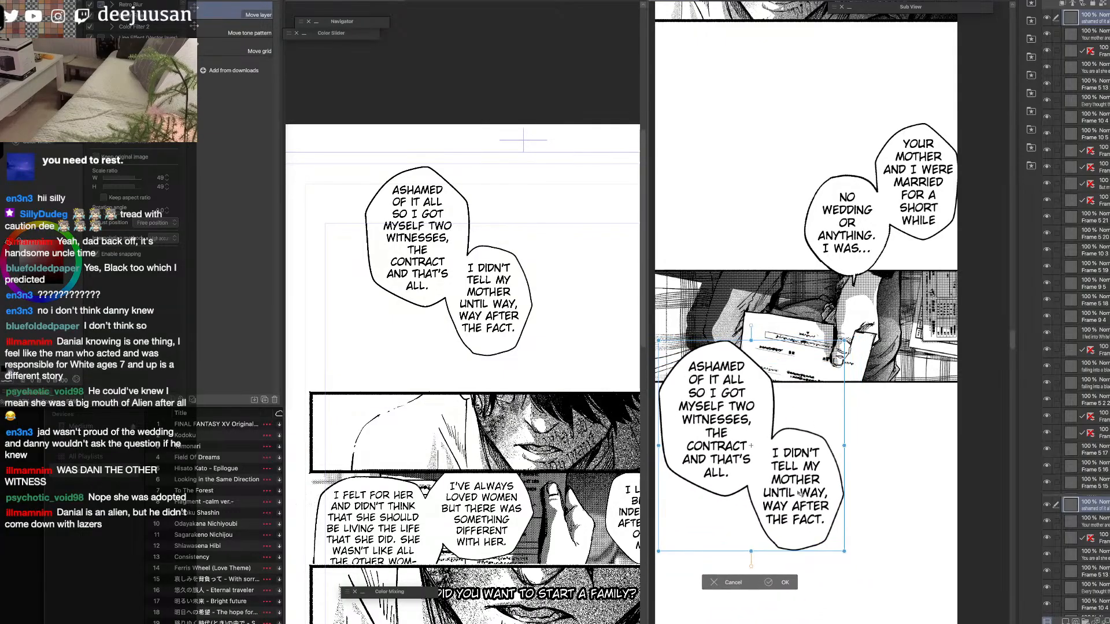
{"action": "left_click", "coordinate": [787, 580]}
Enlarge the "Your mother and I were married" balloon pair to 111%, keeping it against the strip's right edge.
{"action": "scroll", "coordinate": [797, 544], "scroll_direction": "down", "scroll_amount": 2}
{"action": "key", "text": "q"}
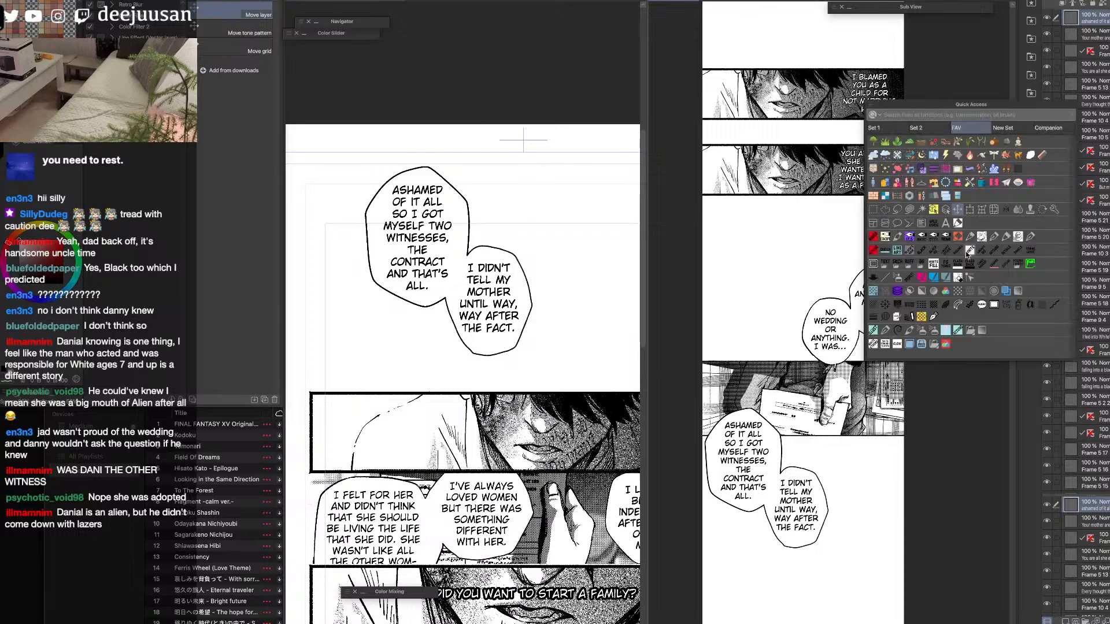
{"action": "left_click", "coordinate": [939, 235]}
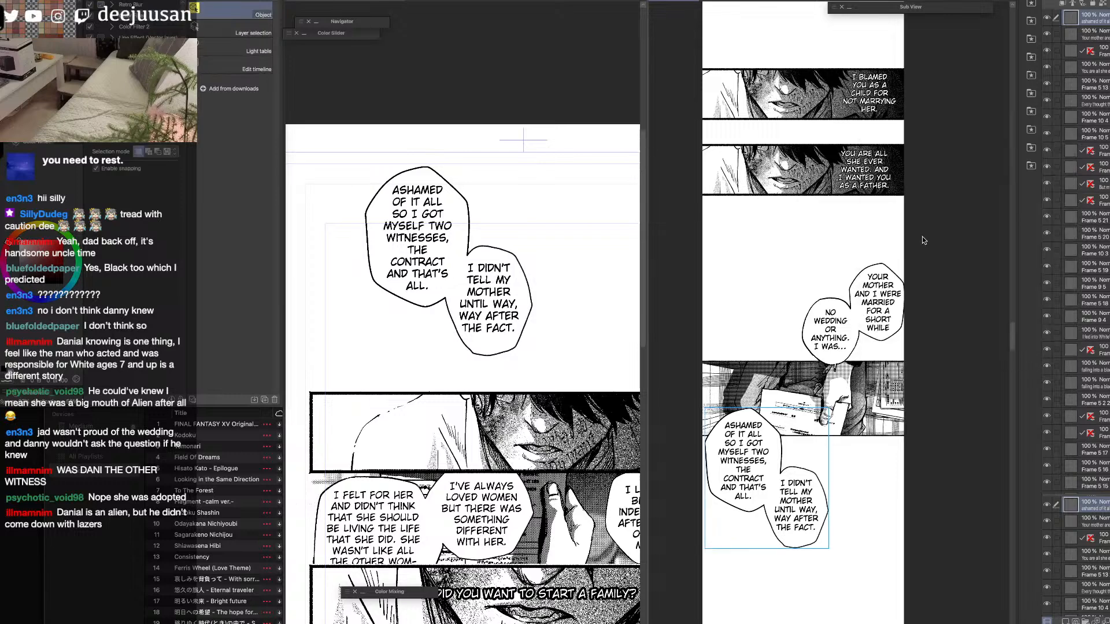
{"action": "left_click", "coordinate": [879, 314]}
{"action": "key", "text": "q"}
{"action": "left_click", "coordinate": [863, 285]}
{"action": "left_click_drag", "start_coordinate": [803, 369], "coordinate": [840, 353]}
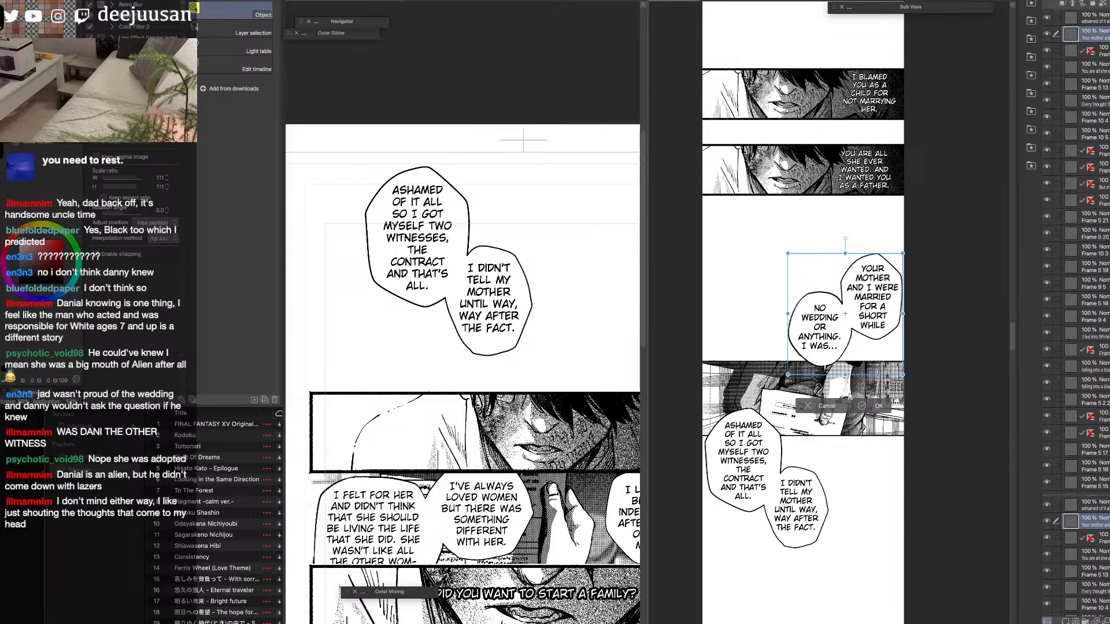
{"action": "left_click", "coordinate": [874, 407]}
Reshape the "Your mother and I were married" balloon with Liquify so its outline sits just inside the strip's right edge.
{"action": "key", "text": "q"}
{"action": "left_click", "coordinate": [902, 341]}
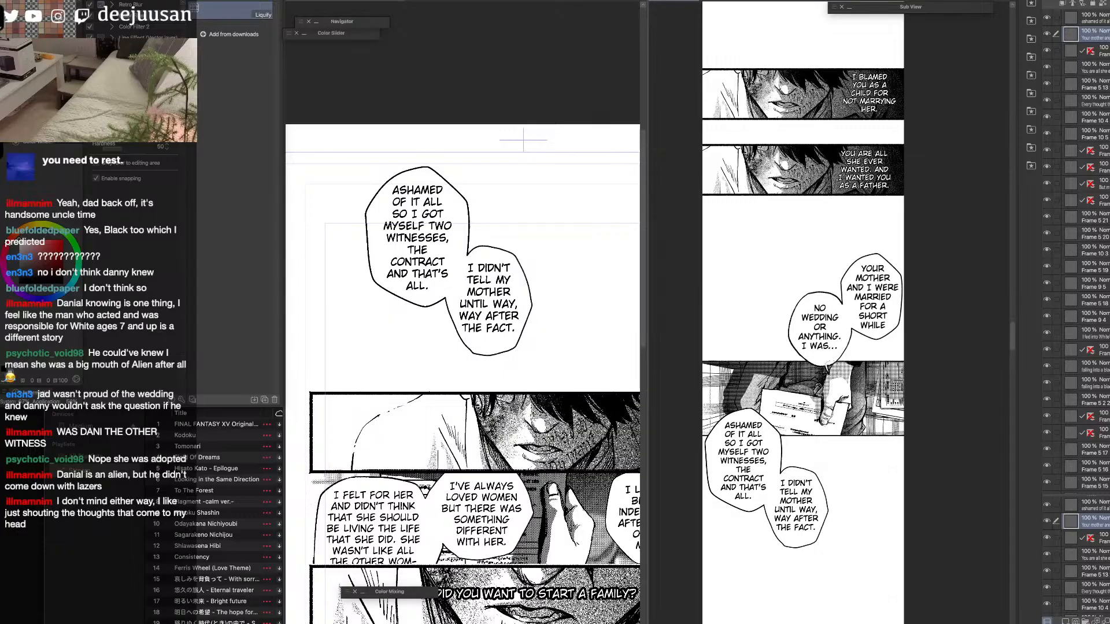
{"action": "key", "text": "q"}
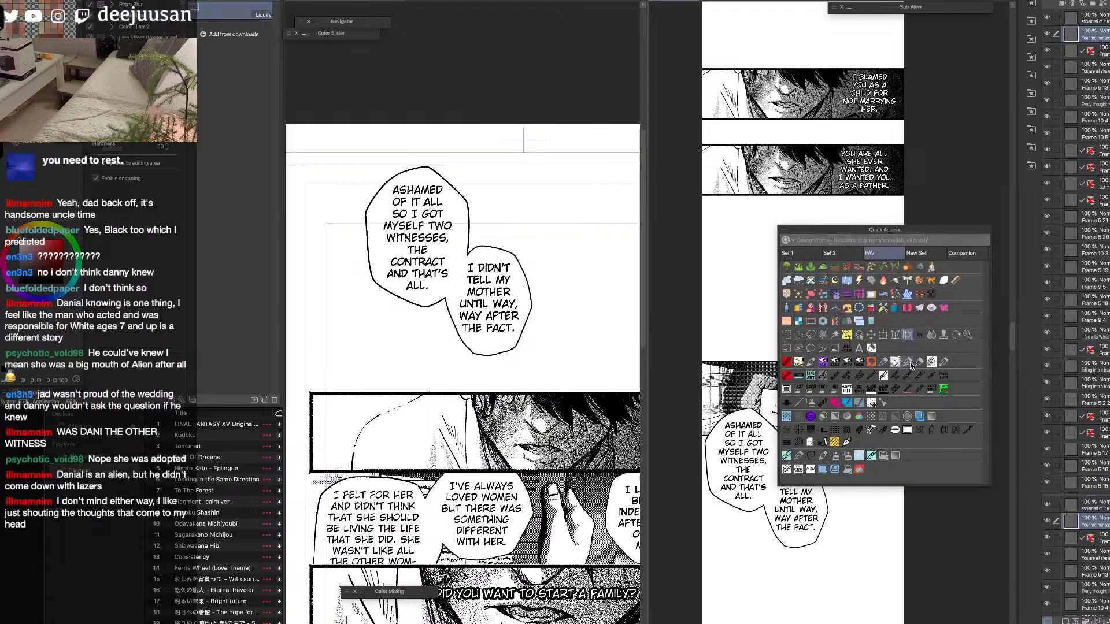
{"action": "left_click", "coordinate": [905, 363]}
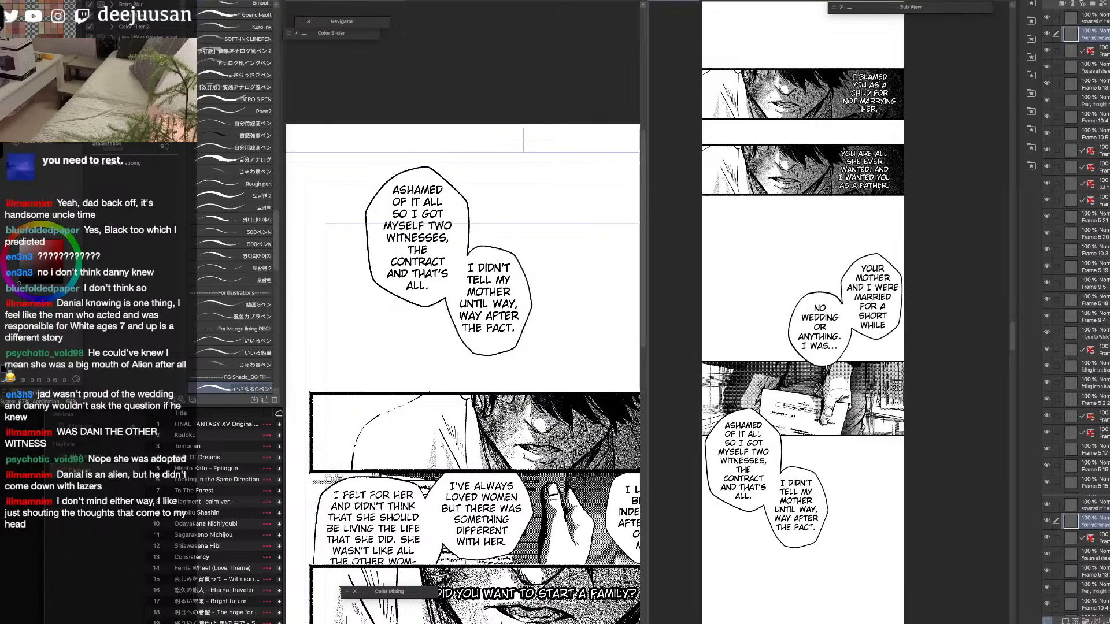
{"action": "scroll", "coordinate": [821, 370], "scroll_direction": "up", "scroll_amount": 3}
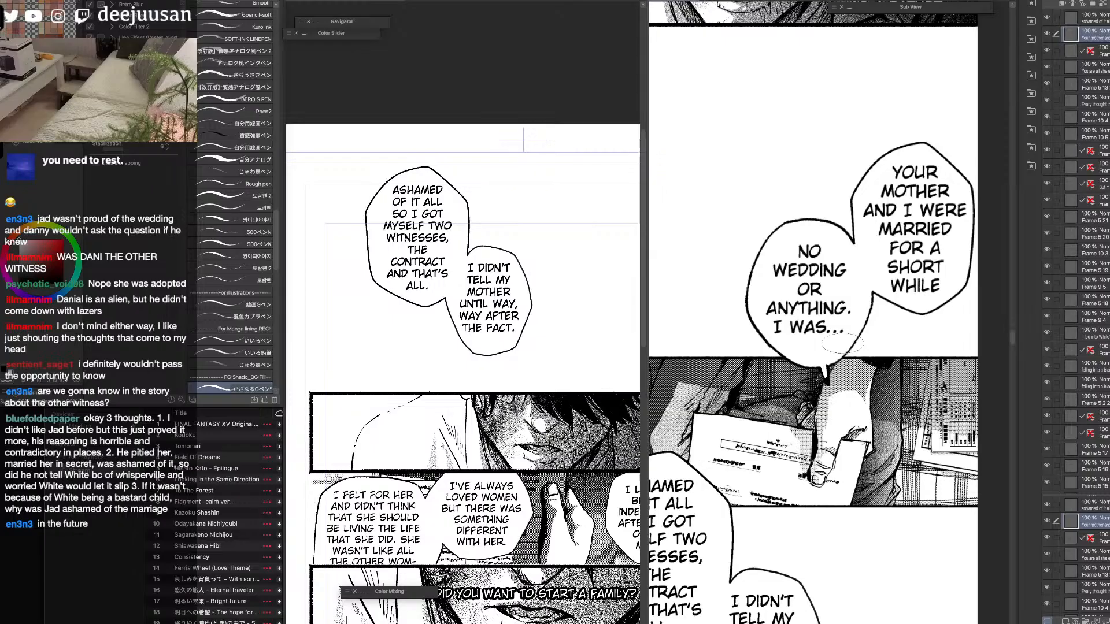
{"action": "key", "text": "space"}
{"action": "left_click_drag", "start_coordinate": [800, 511], "coordinate": [911, 333]}
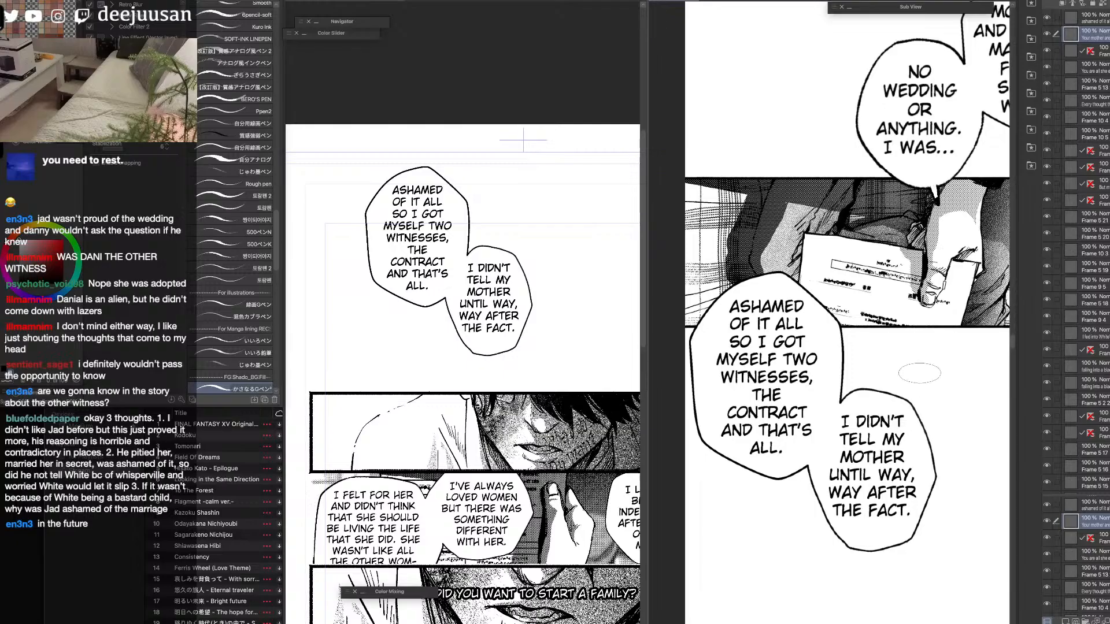
{"action": "scroll", "coordinate": [872, 509], "scroll_direction": "down", "scroll_amount": 1}
{"action": "key", "text": "space"}
{"action": "left_click_drag", "start_coordinate": [869, 502], "coordinate": [809, 482]}
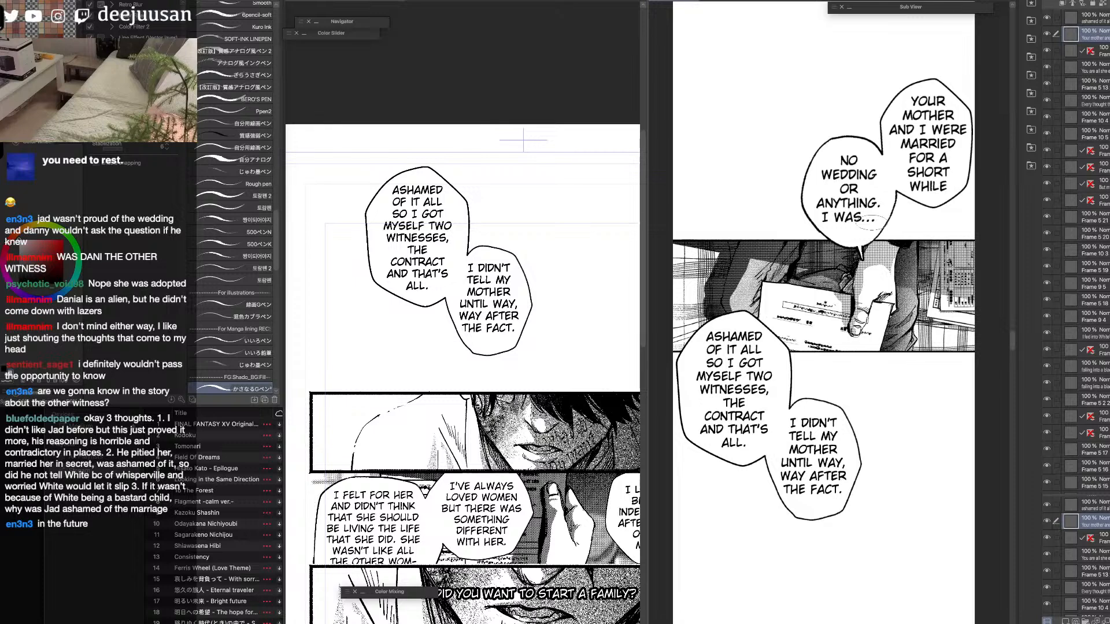
Compare the source page's remaining panels below the "Ashamed of it all" balloons with the vertical strip's current layout.
{"action": "key", "text": "q"}
{"action": "left_click", "coordinate": [844, 232]}
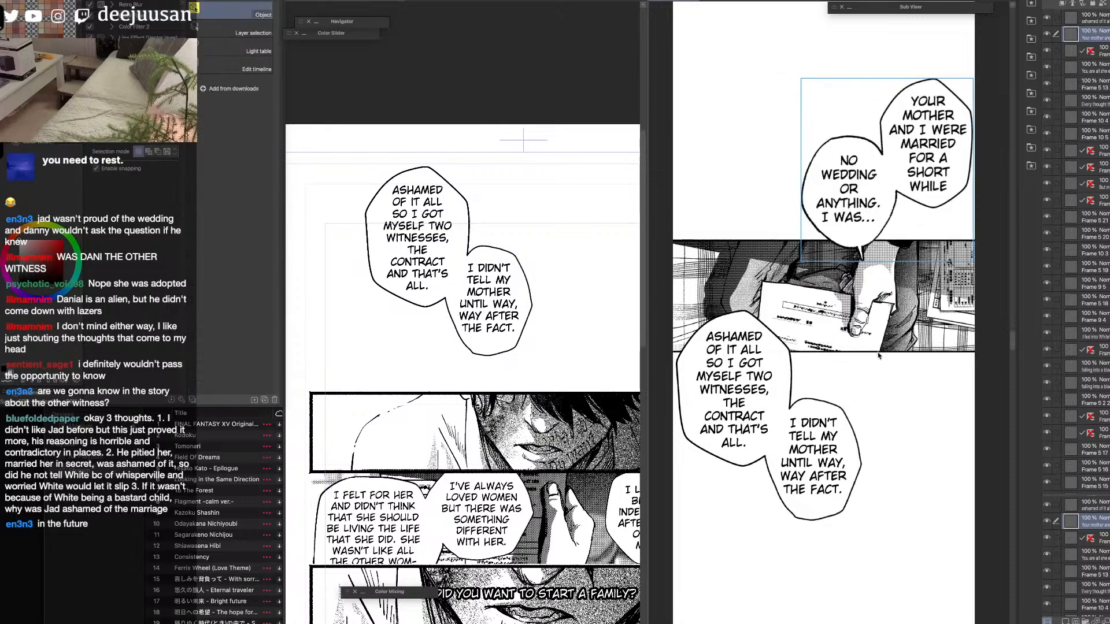
{"action": "left_click_drag", "start_coordinate": [897, 430], "coordinate": [882, 341]}
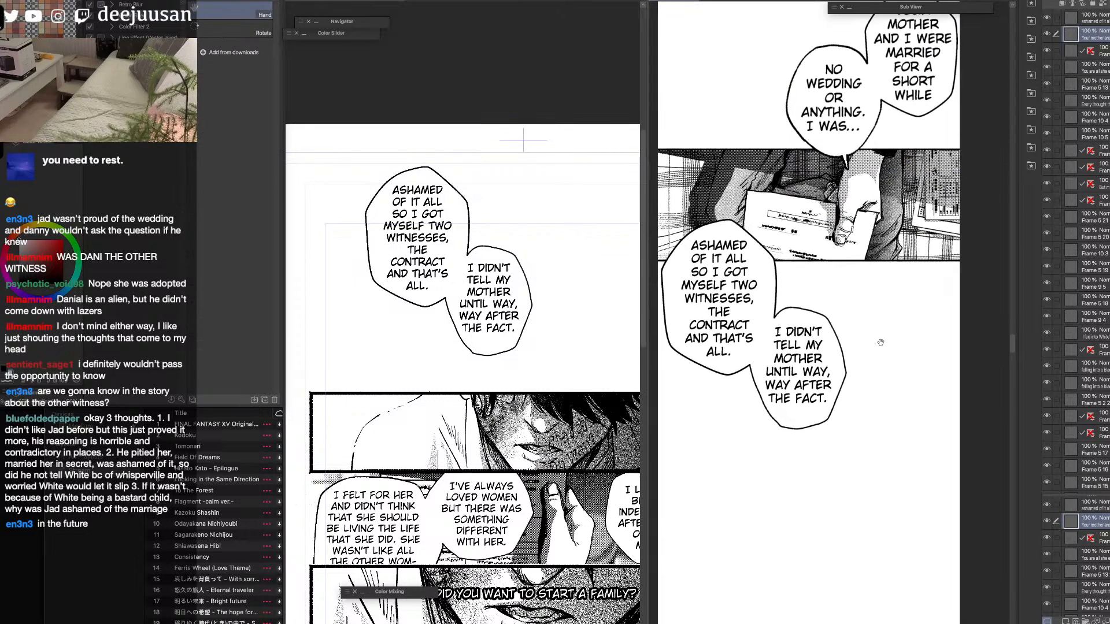
{"action": "left_click", "coordinate": [585, 431]}
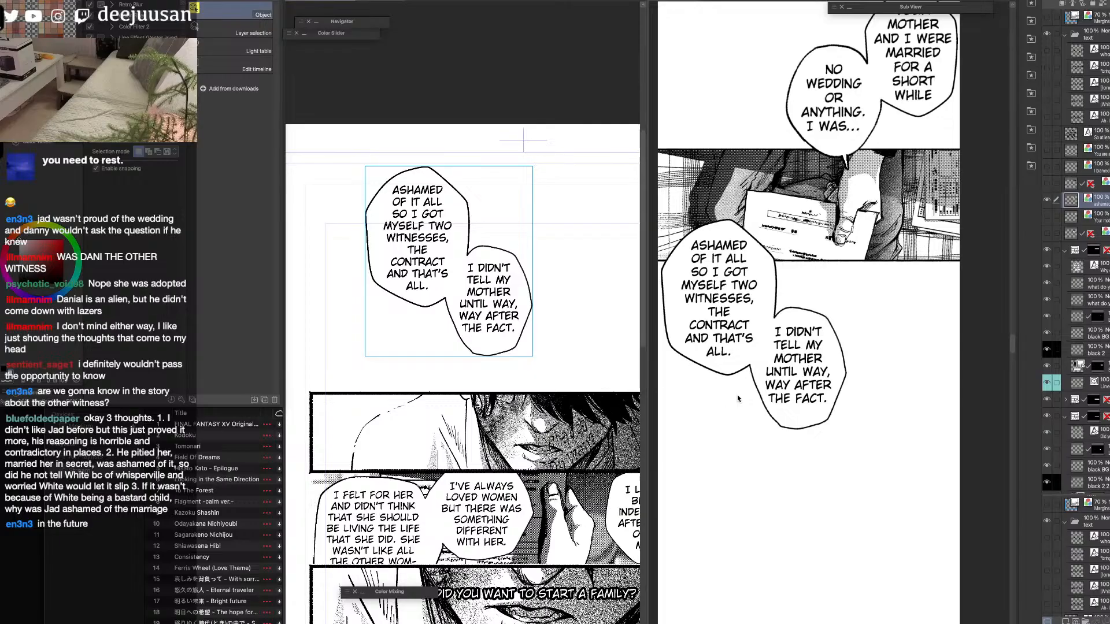
{"action": "scroll", "coordinate": [584, 465], "scroll_direction": "down", "scroll_amount": 4}
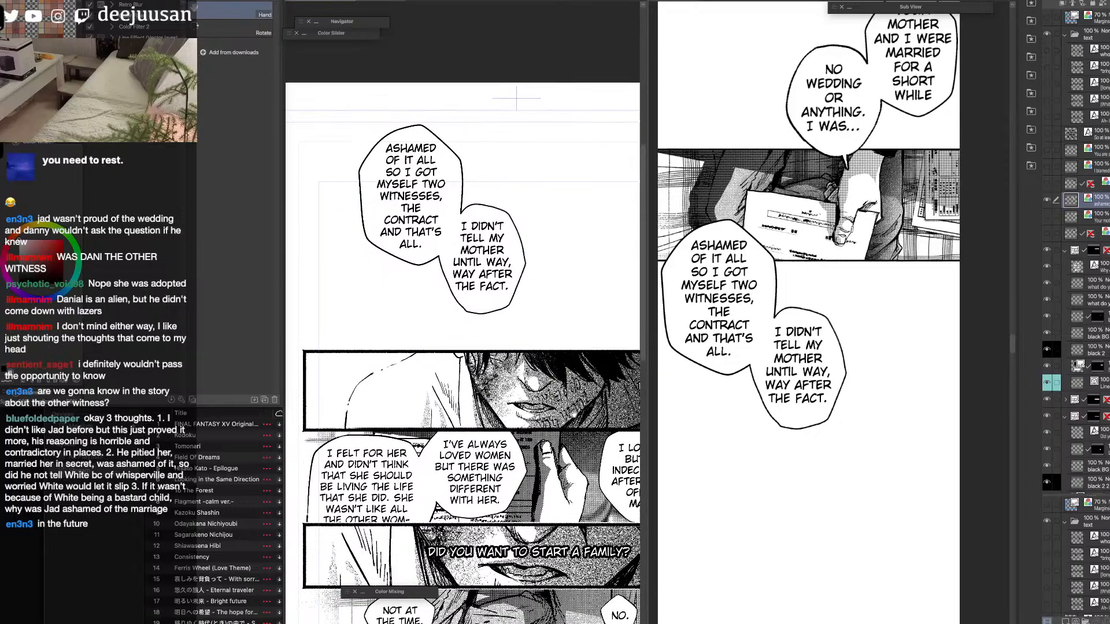
{"action": "key", "text": "space"}
{"action": "left_click_drag", "start_coordinate": [585, 396], "coordinate": [573, 346]}
{"action": "left_click_drag", "start_coordinate": [648, 341], "coordinate": [754, 337]}
{"action": "key", "text": "space"}
{"action": "left_click", "coordinate": [942, 384]}
{"action": "key", "text": "space"}
{"action": "left_click_drag", "start_coordinate": [918, 382], "coordinate": [967, 389]}
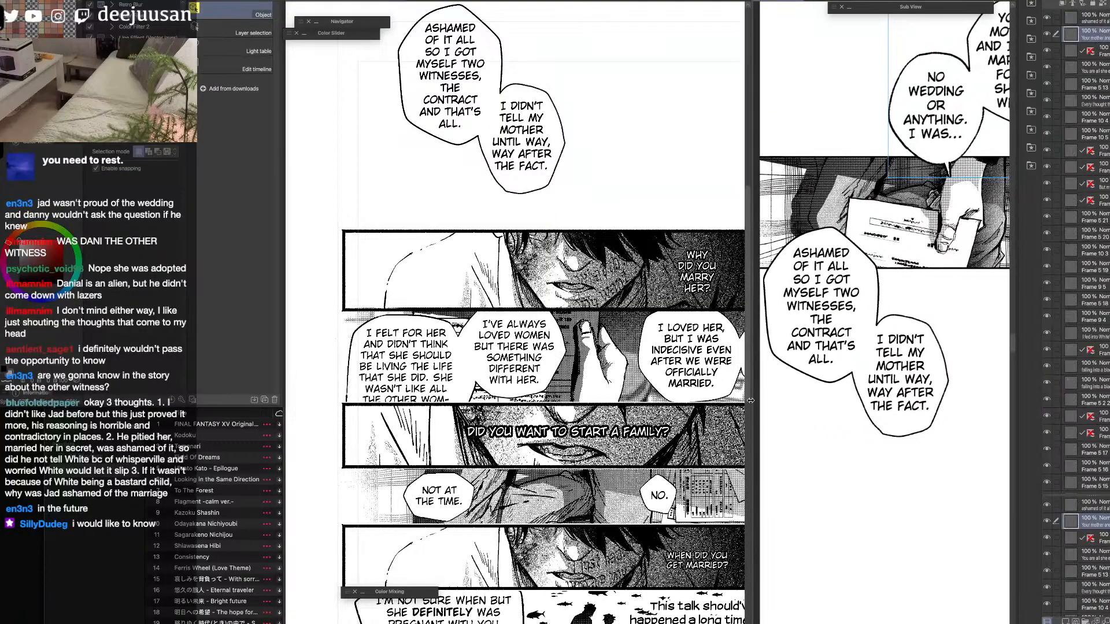
{"action": "left_click_drag", "start_coordinate": [754, 400], "coordinate": [666, 412]}
{"action": "key", "text": "space"}
{"action": "left_click_drag", "start_coordinate": [895, 384], "coordinate": [878, 395]}
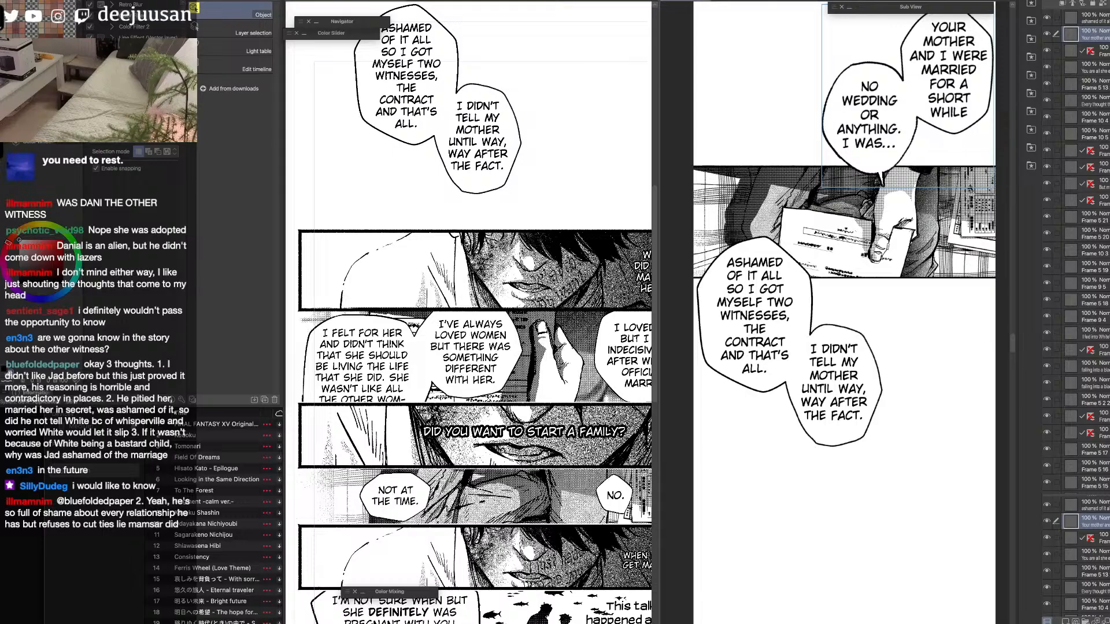
{"action": "left_click", "coordinate": [870, 402]}
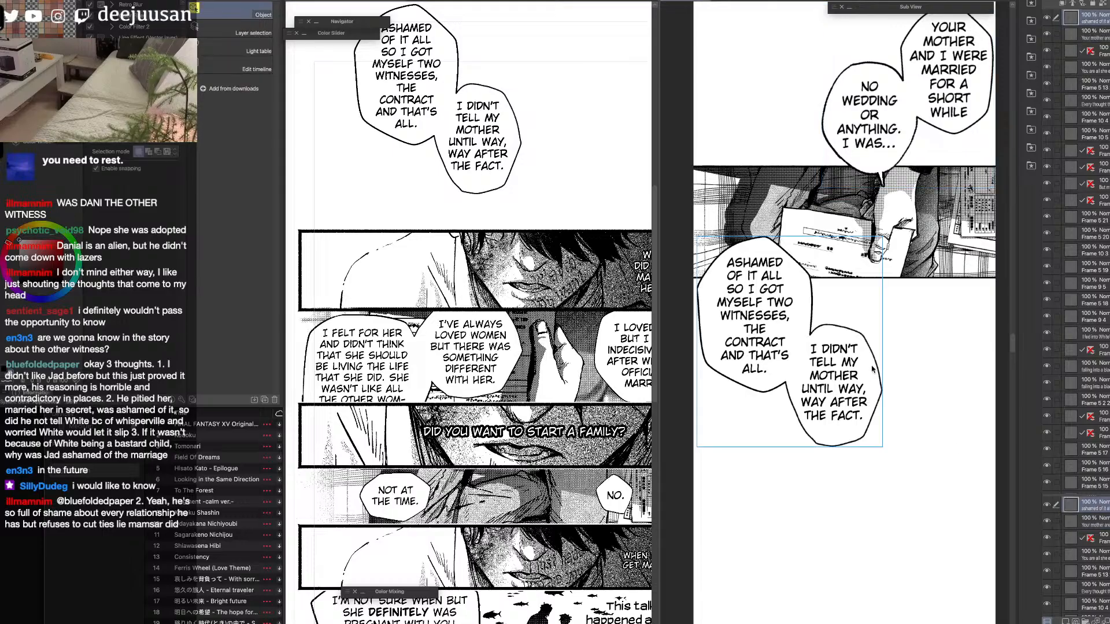
{"action": "key", "text": "F6"}
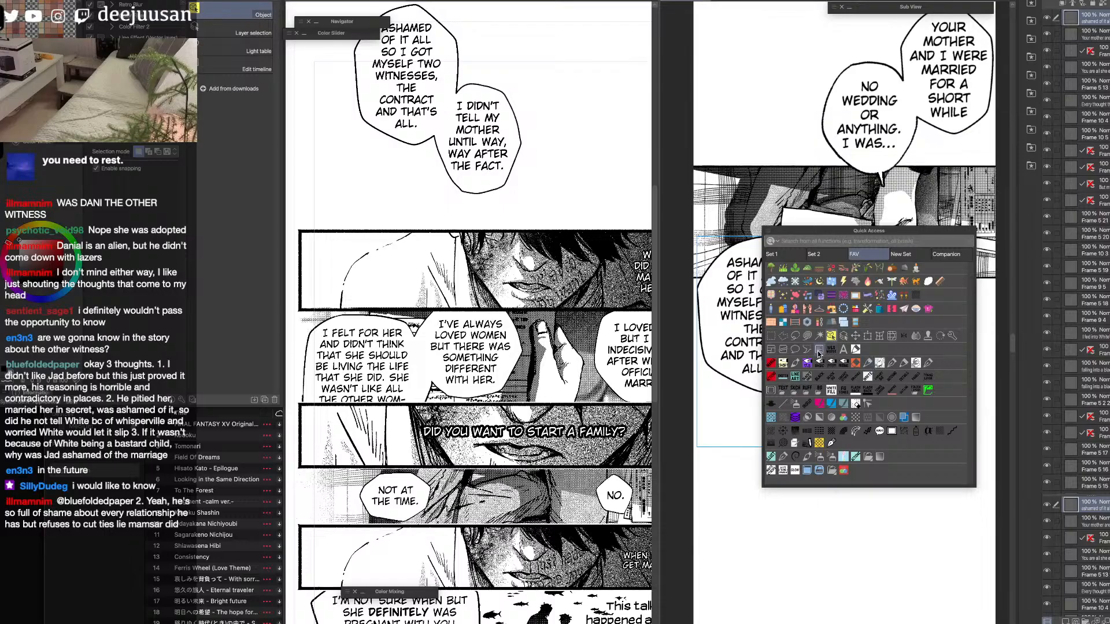
{"action": "left_click", "coordinate": [795, 350]}
{"action": "key", "text": "["}
{"action": "mouse_move", "coordinate": [788, 256]}
{"action": "left_mouse_down"}
{"action": "mouse_move", "coordinate": [797, 249]}
{"action": "mouse_move", "coordinate": [795, 262]}
{"action": "left_mouse_up"}
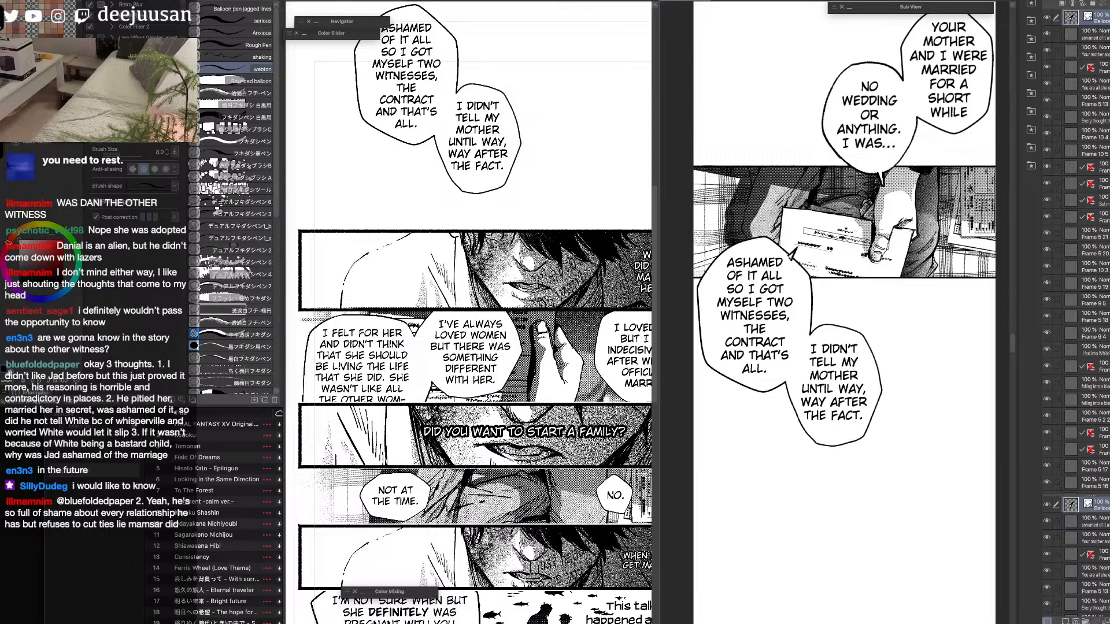
{"action": "key", "text": "ctrl+z"}
Draw a small tail by hand on the upper right of the strip's "Ashamed of it all" balloon, directly on its raster layer.
{"action": "key", "text": "q"}
{"action": "left_click", "coordinate": [819, 262]}
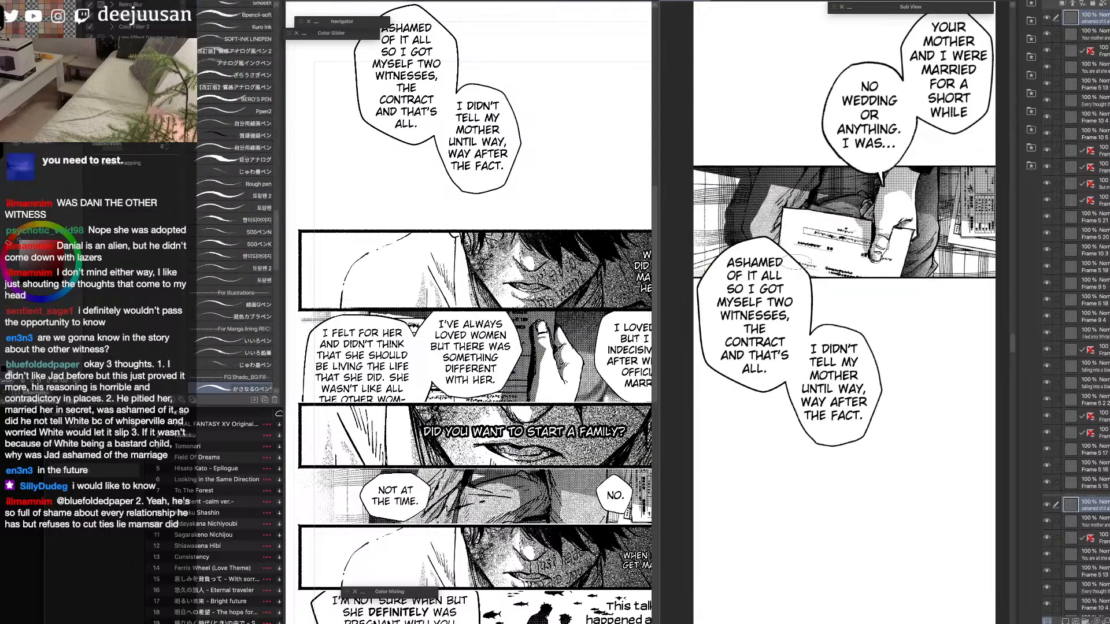
{"action": "mouse_move", "coordinate": [788, 256]}
{"action": "left_mouse_down"}
{"action": "mouse_move", "coordinate": [796, 250]}
{"action": "mouse_move", "coordinate": [795, 261]}
{"action": "left_mouse_up"}
{"action": "key", "text": "x"}
{"action": "key", "text": "F6"}
{"action": "left_click", "coordinate": [881, 233]}
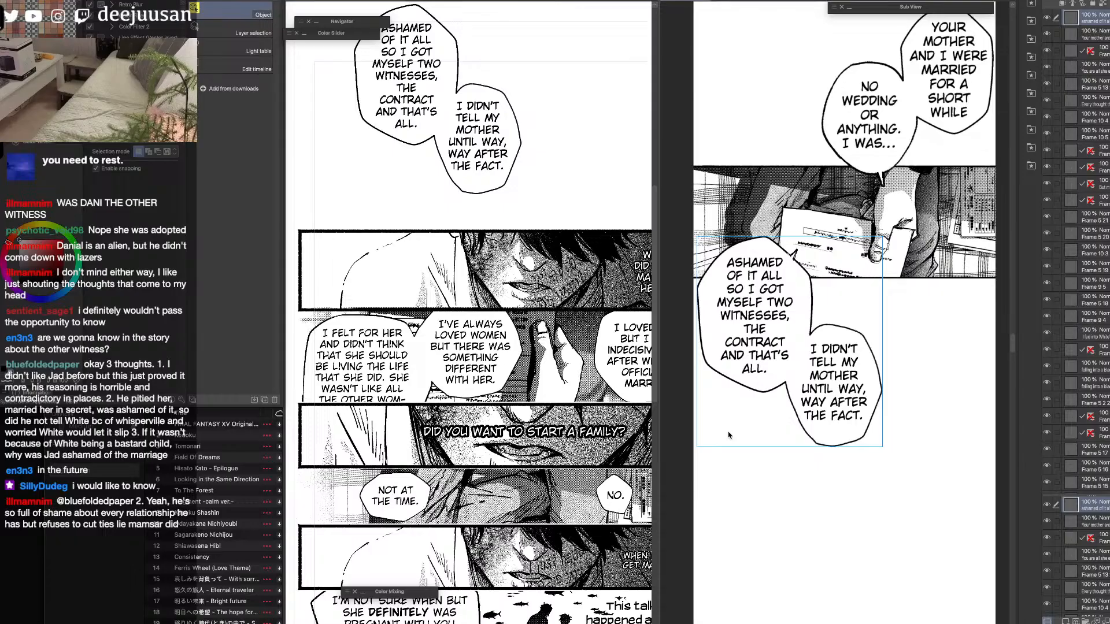
Hide the already transferred "Ashamed of it all" balloon layer on the source page.
{"action": "right_click", "coordinate": [728, 435]}
{"action": "key", "text": "space"}
{"action": "left_click_drag", "start_coordinate": [919, 474], "coordinate": [873, 476]}
{"action": "right_click", "coordinate": [893, 408]}
{"action": "left_click", "coordinate": [856, 388]}
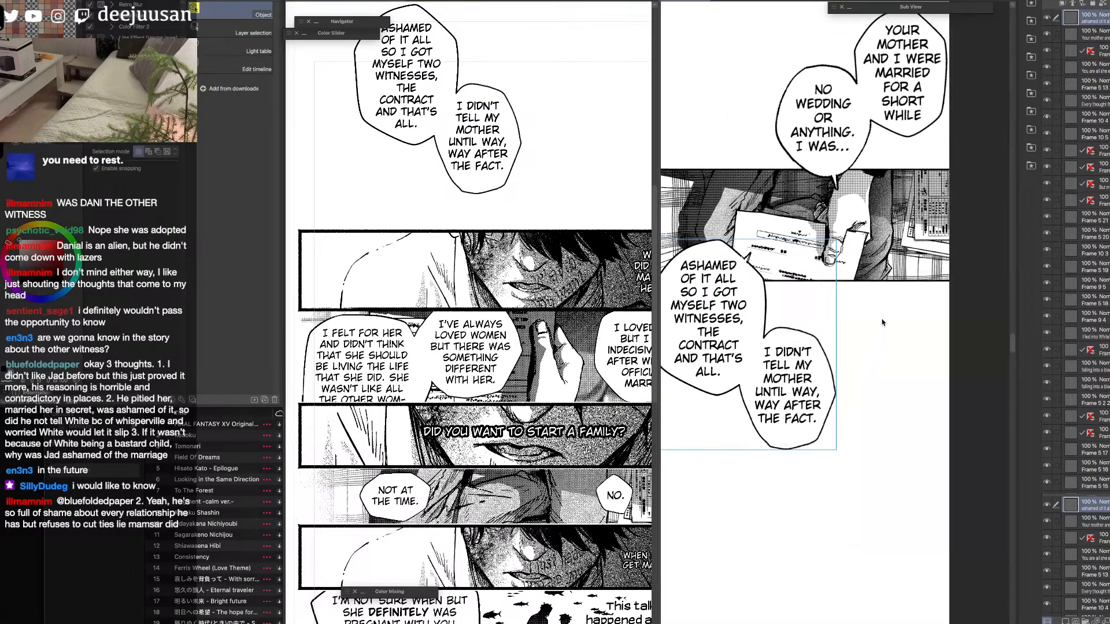
{"action": "scroll", "coordinate": [906, 282], "scroll_direction": "down", "scroll_amount": 2}
{"action": "mouse_move", "coordinate": [909, 282]}
{"action": "left_mouse_down"}
{"action": "mouse_move", "coordinate": [887, 280]}
{"action": "mouse_move", "coordinate": [905, 277]}
{"action": "left_mouse_up"}
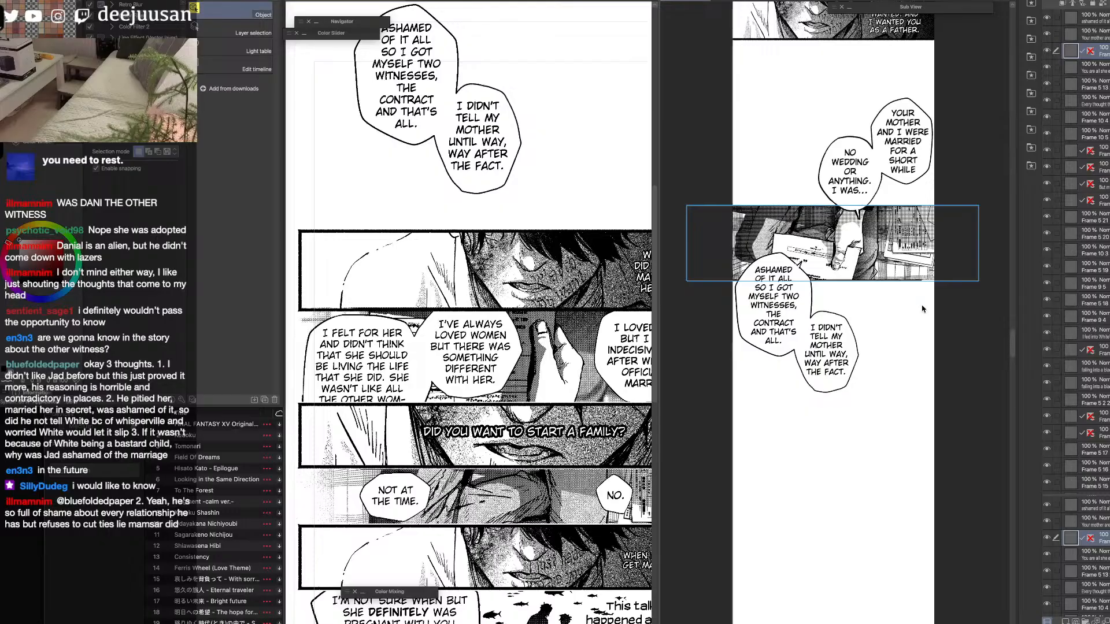
{"action": "key", "text": "h"}
{"action": "left_click_drag", "start_coordinate": [890, 442], "coordinate": [842, 364]}
{"action": "key", "text": "space"}
{"action": "left_click", "coordinate": [607, 327]}
{"action": "left_click", "coordinate": [1049, 200]}
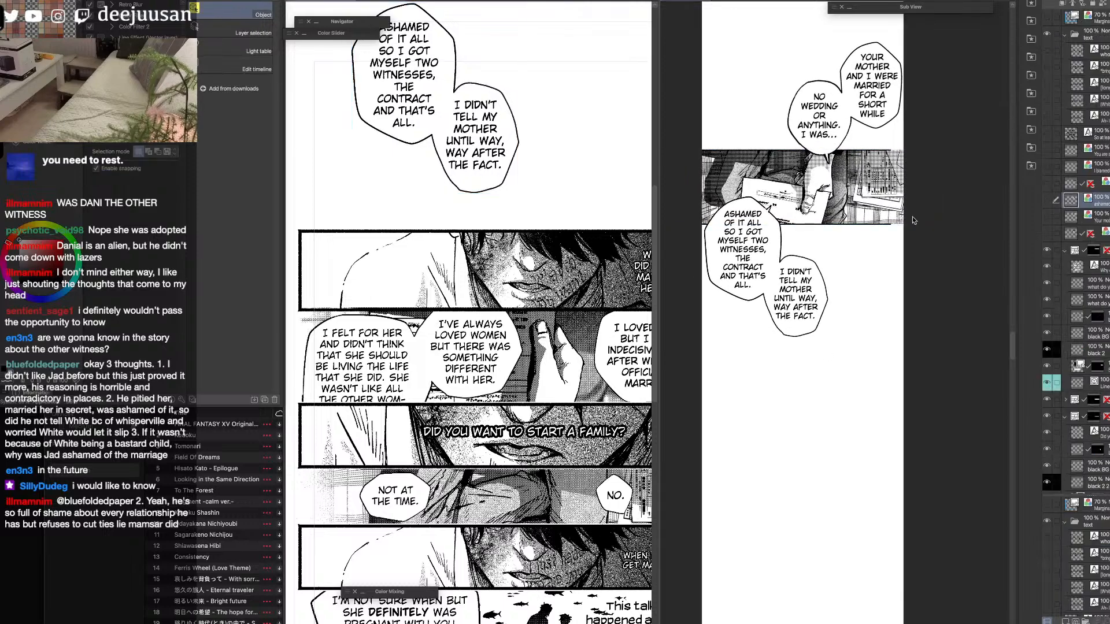
Move the "Why did you marry her?" text layer out of its panel's frame folder on the source page.
{"action": "left_click", "coordinate": [592, 304]}
{"action": "scroll", "coordinate": [593, 302], "scroll_direction": "down", "scroll_amount": 1}
{"action": "scroll", "coordinate": [604, 304], "scroll_direction": "right", "scroll_amount": 2}
{"action": "scroll", "coordinate": [617, 306], "scroll_direction": "up", "scroll_amount": 1}
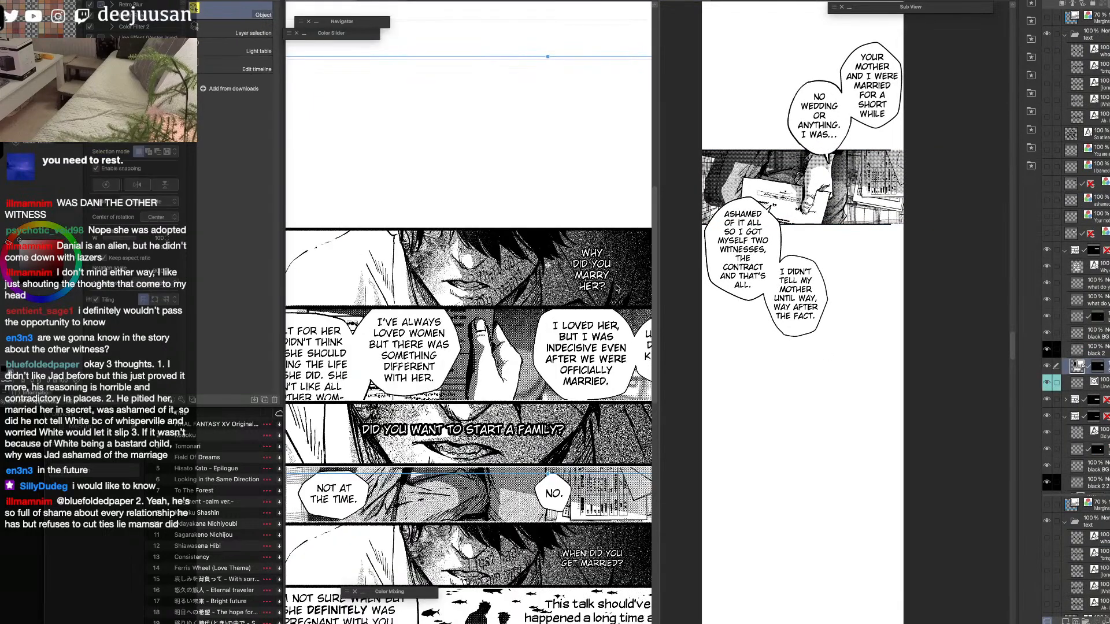
{"action": "left_click", "coordinate": [609, 229]}
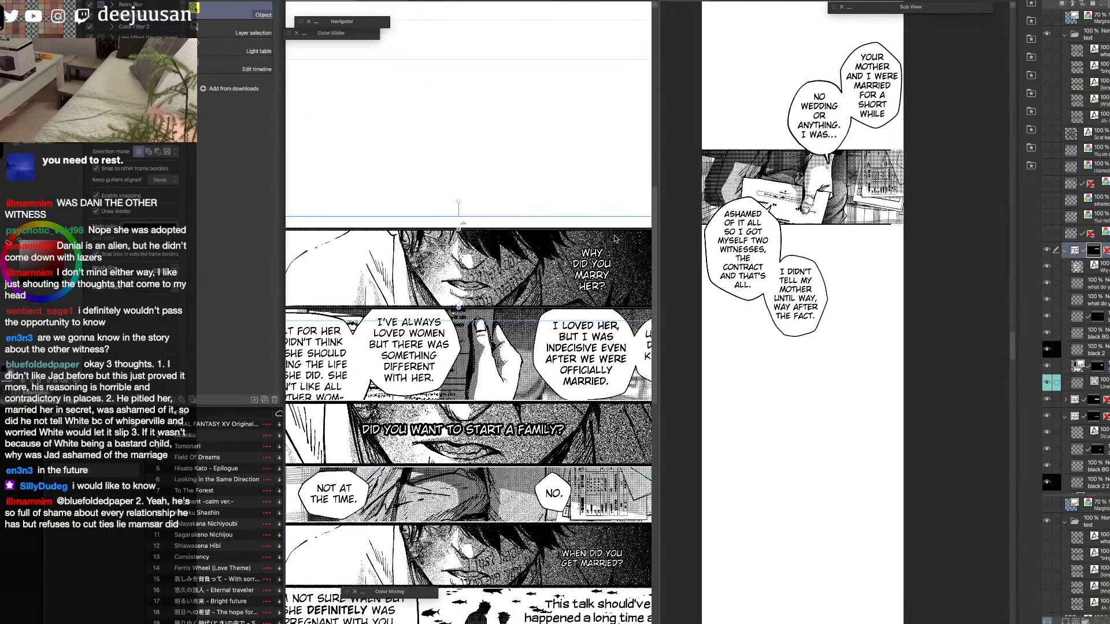
{"action": "left_click", "coordinate": [1080, 269]}
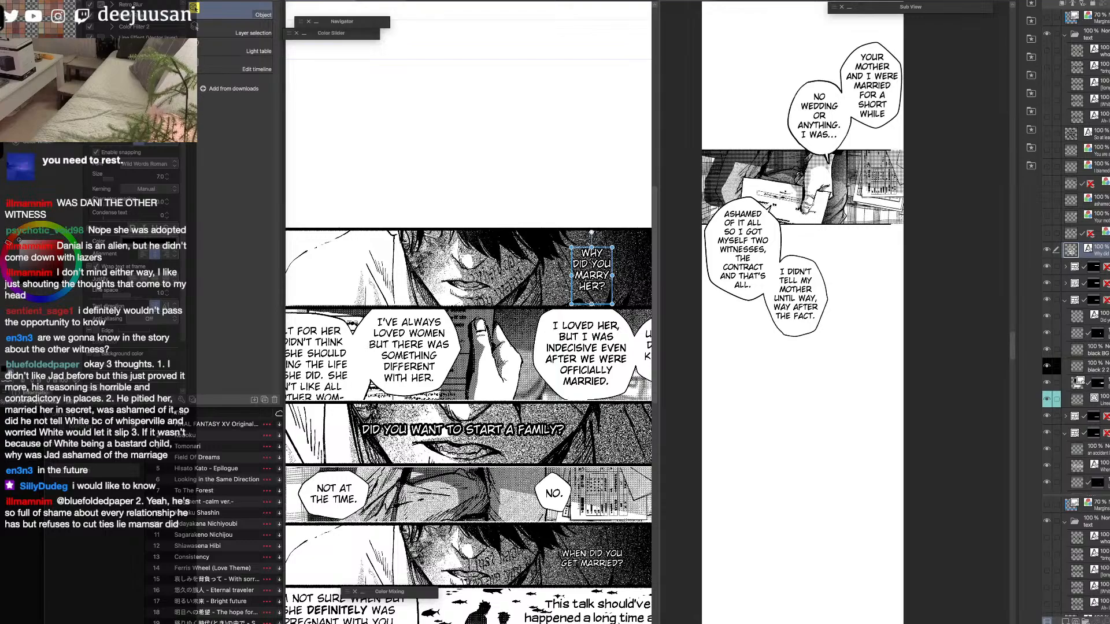
Rasterize the "Why did you marry her?" panel's frame folder and paste a copy into the vertical strip.
{"action": "left_click", "coordinate": [1081, 268]}
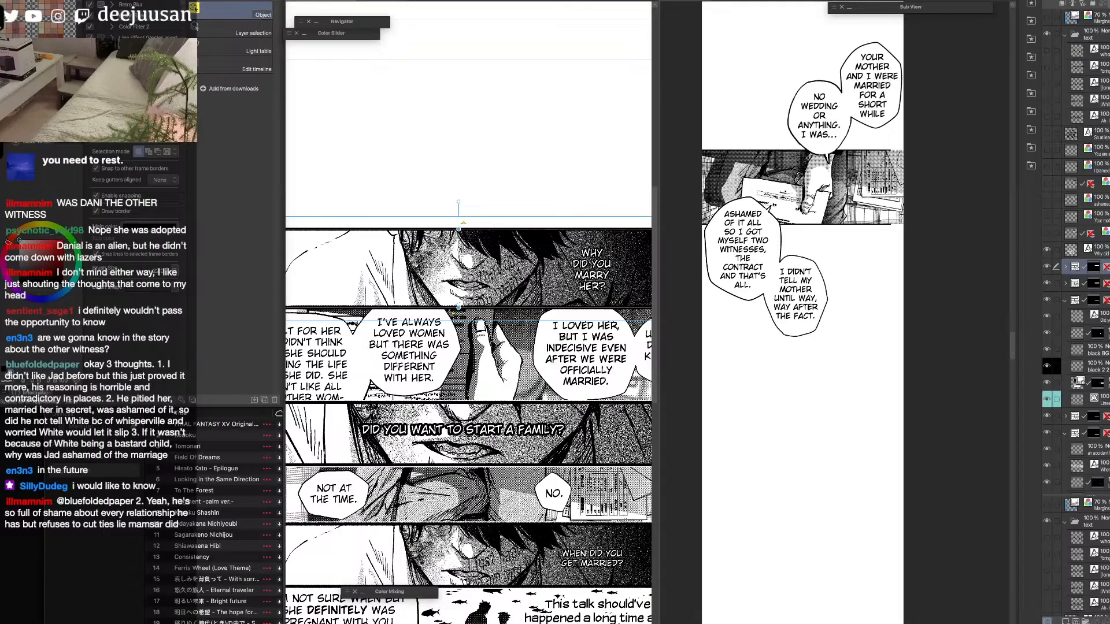
{"action": "key", "text": "super+c"}
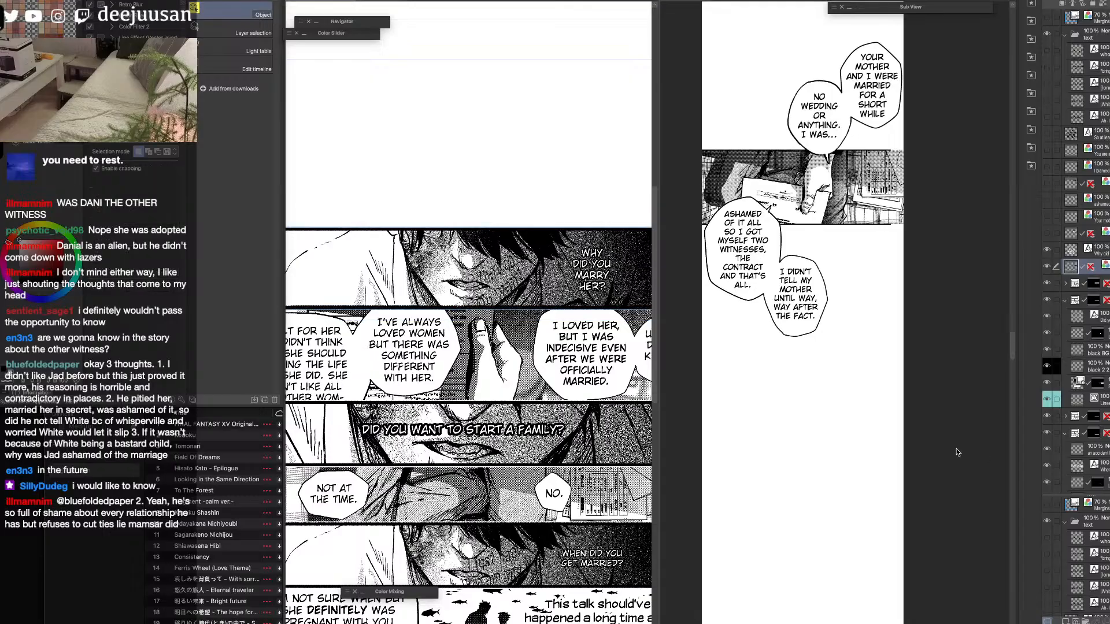
{"action": "left_click", "coordinate": [883, 414]}
{"action": "key", "text": "super+v"}
Scale the pasted face panel to 44% and place it across the strip, below the "I didn't tell my mother" balloon with a white gap.
{"action": "key", "text": "q"}
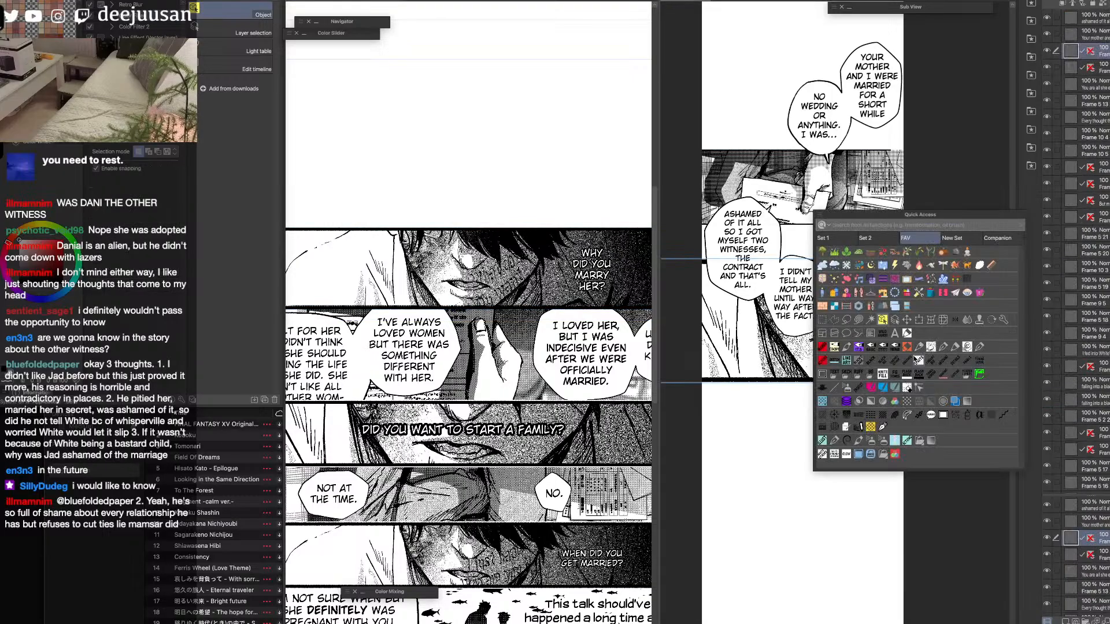
{"action": "left_click", "coordinate": [908, 330]}
{"action": "left_click_drag", "start_coordinate": [841, 265], "coordinate": [835, 395]}
{"action": "left_click_drag", "start_coordinate": [800, 359], "coordinate": [800, 366]}
{"action": "left_click_drag", "start_coordinate": [843, 411], "coordinate": [801, 412]}
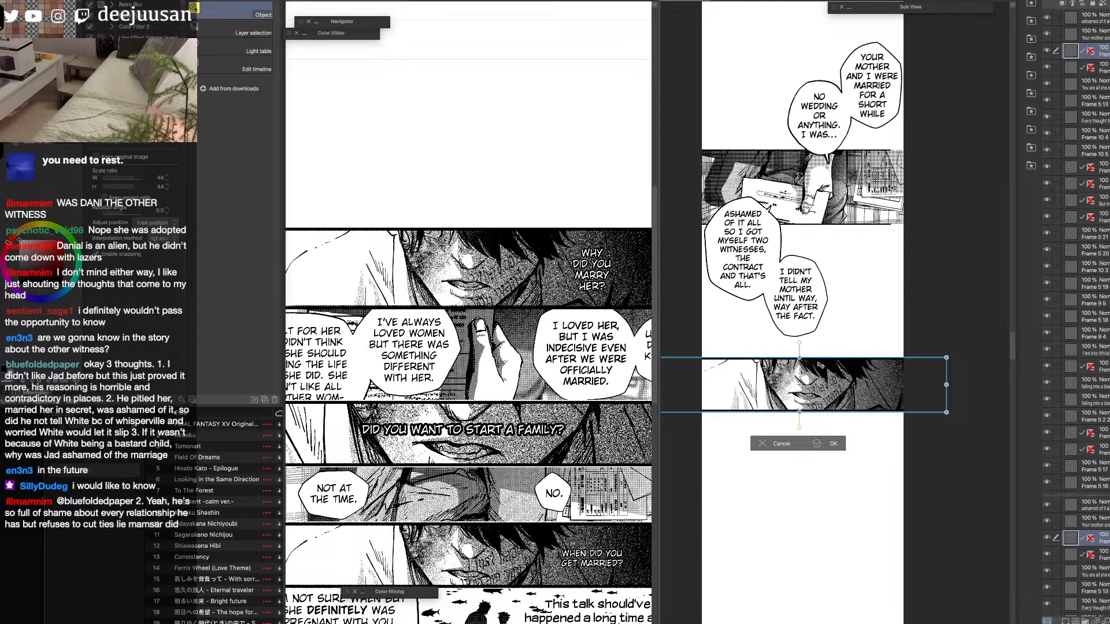
{"action": "left_click", "coordinate": [837, 443]}
{"action": "mouse_move", "coordinate": [850, 420]}
{"action": "left_mouse_down"}
{"action": "mouse_move", "coordinate": [856, 563]}
{"action": "mouse_move", "coordinate": [876, 407]}
{"action": "mouse_move", "coordinate": [863, 401]}
{"action": "mouse_move", "coordinate": [867, 433]}
{"action": "mouse_move", "coordinate": [842, 404]}
{"action": "left_mouse_up"}
{"action": "key", "text": "q"}
{"action": "left_click", "coordinate": [832, 405]}
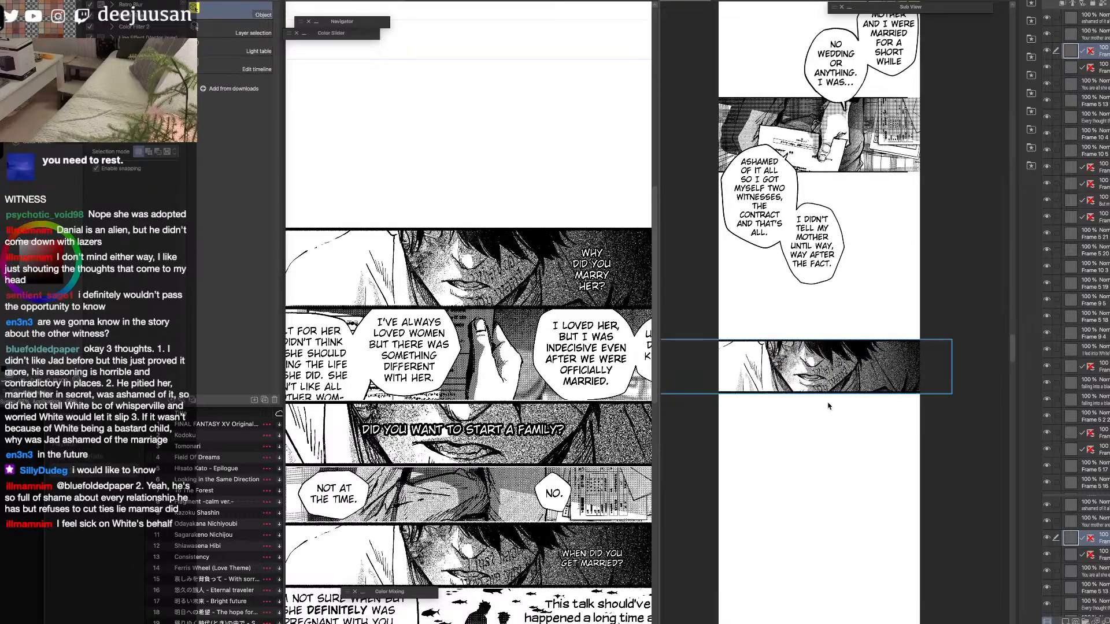
Rasterize the "Why did you marry her?" text layer on the source page and paste a copy into the vertical strip.
{"action": "left_click", "coordinate": [593, 276]}
{"action": "left_click", "coordinate": [594, 279]}
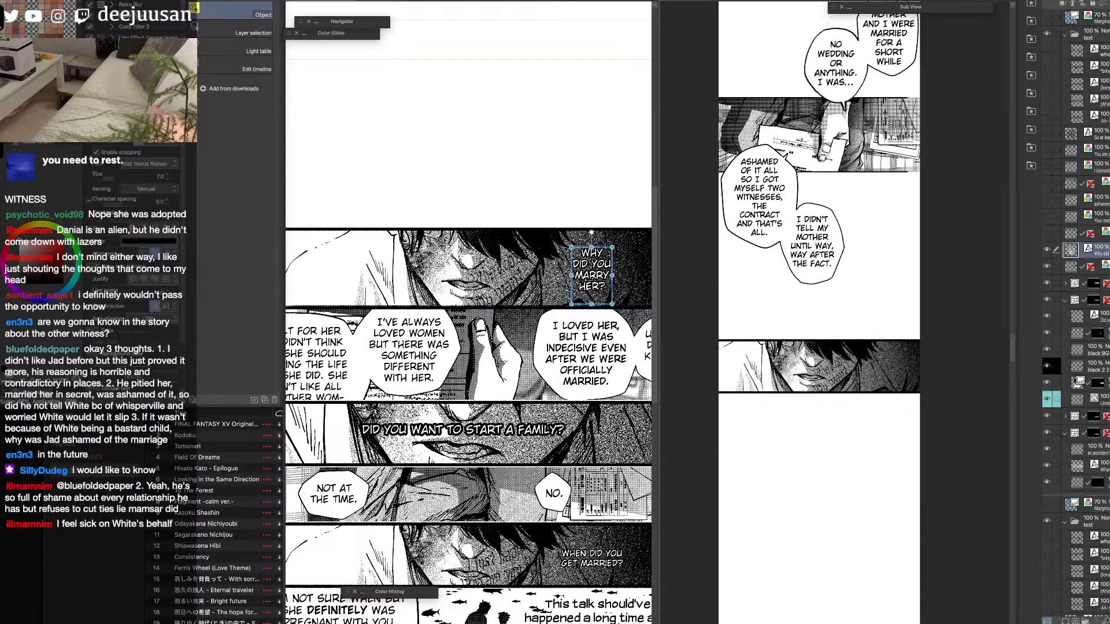
{"action": "right_click", "coordinate": [1105, 251]}
{"action": "left_click", "coordinate": [1109, 420]}
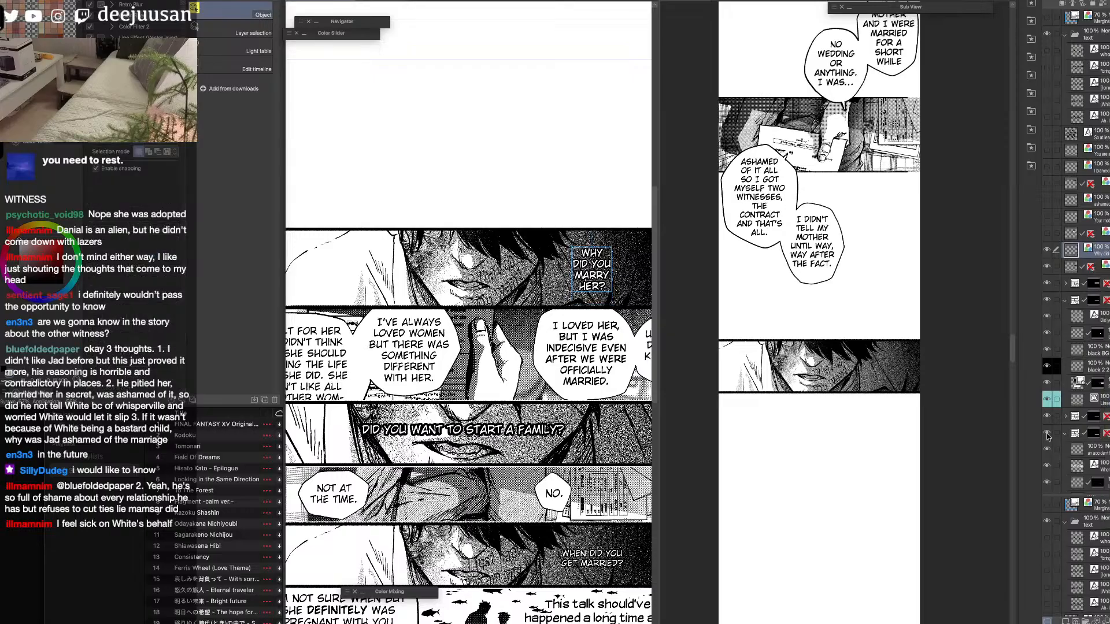
{"action": "left_click", "coordinate": [902, 416]}
{"action": "key", "text": "super+v"}
Scale the pasted "Why did you marry her?" text and place it over the dark right side of the strip's face panel.
{"action": "key", "text": "k"}
{"action": "left_click_drag", "start_coordinate": [861, 353], "coordinate": [906, 404]}
{"action": "key", "text": "F6"}
{"action": "left_click", "coordinate": [903, 382]}
{"action": "left_click_drag", "start_coordinate": [909, 338], "coordinate": [900, 363]}
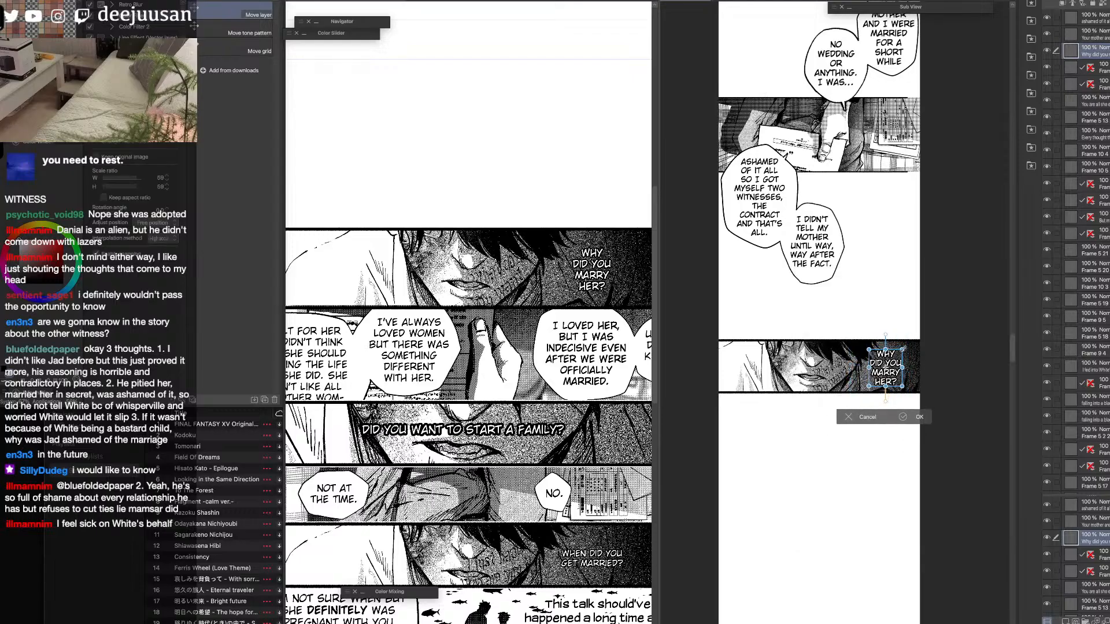
{"action": "left_click", "coordinate": [907, 416]}
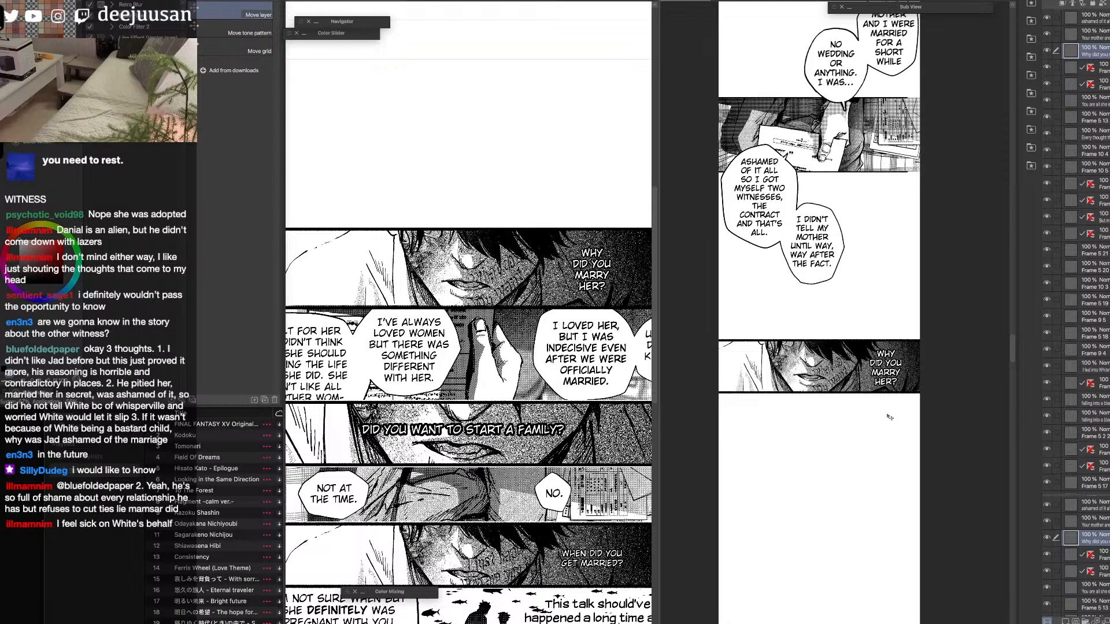
Hide the source page's transferred "Why did you marry her?" text and face panel layers.
{"action": "key", "text": "h"}
{"action": "left_click_drag", "start_coordinate": [857, 451], "coordinate": [850, 404]}
{"action": "key", "text": "q"}
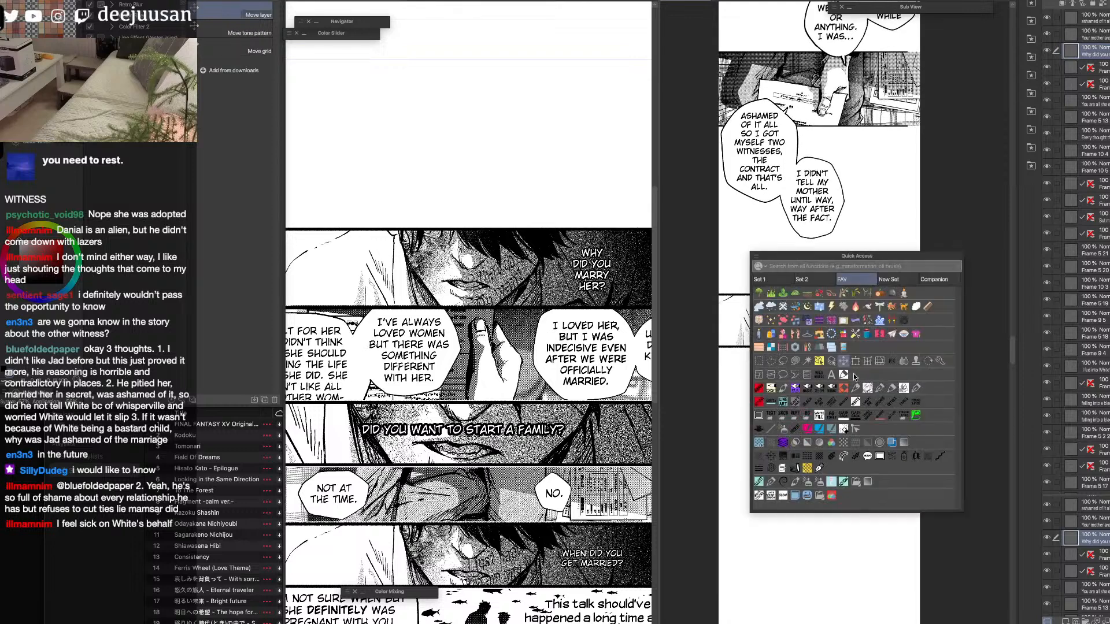
{"action": "left_click", "coordinate": [830, 361]}
{"action": "left_click", "coordinate": [604, 301]}
{"action": "left_click", "coordinate": [1049, 252]}
{"action": "left_click", "coordinate": [1049, 267]}
{"action": "left_click_drag", "start_coordinate": [659, 365], "coordinate": [756, 364]}
{"action": "left_click", "coordinate": [706, 369]}
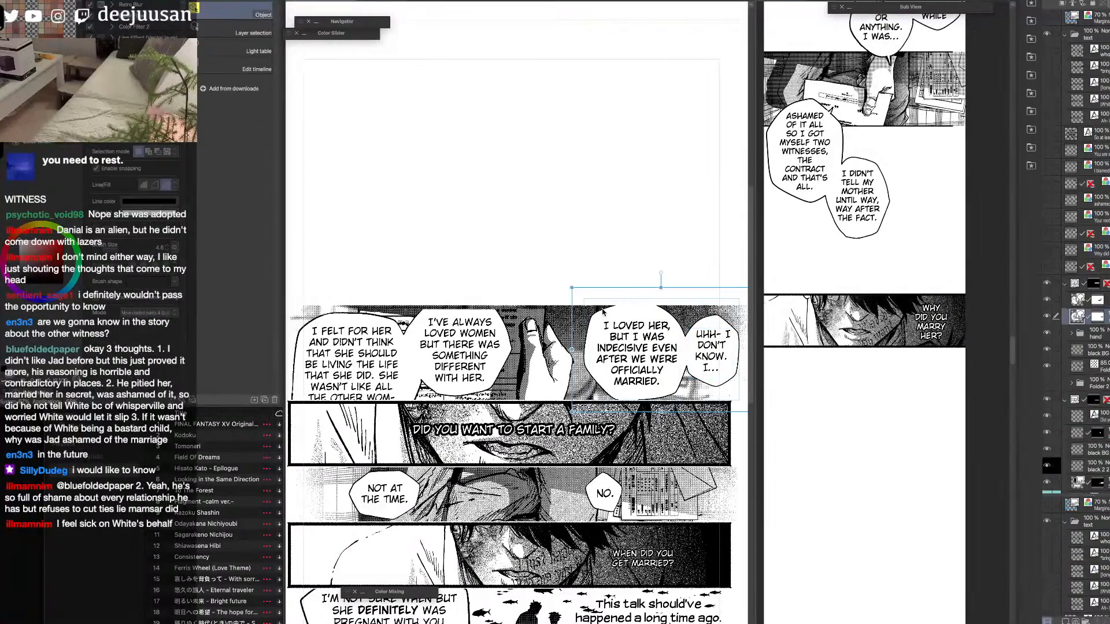
Move the hand panel's two balloon layers out of the frame folder and remove their layer masks.
{"action": "left_click", "coordinate": [644, 350]}
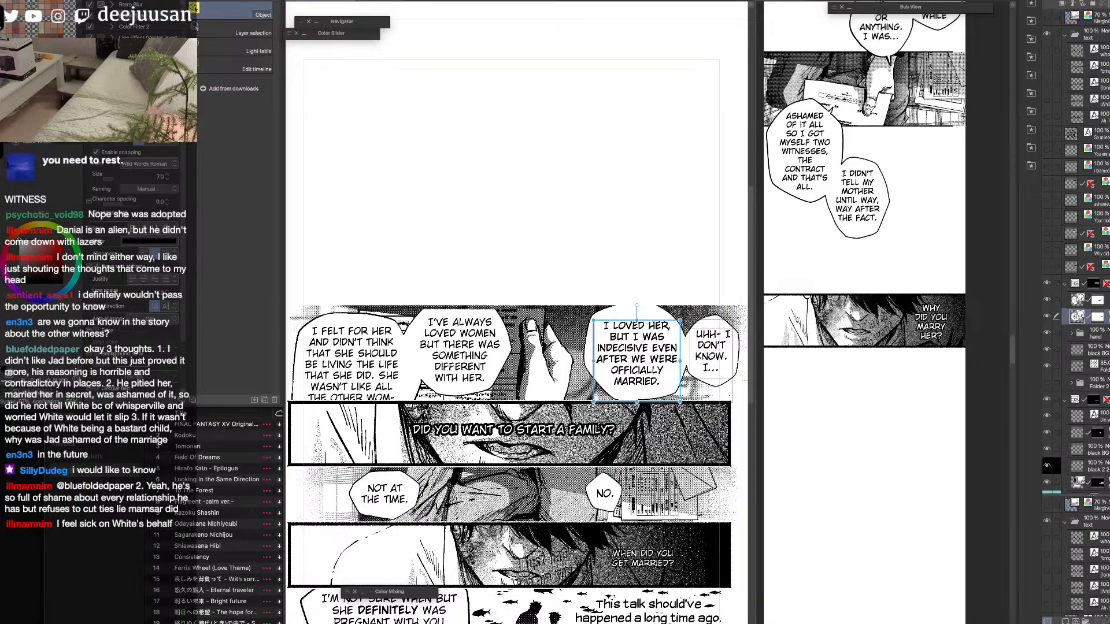
{"action": "left_click", "coordinate": [1105, 301], "text": "shift"}
{"action": "left_click", "coordinate": [409, 358]}
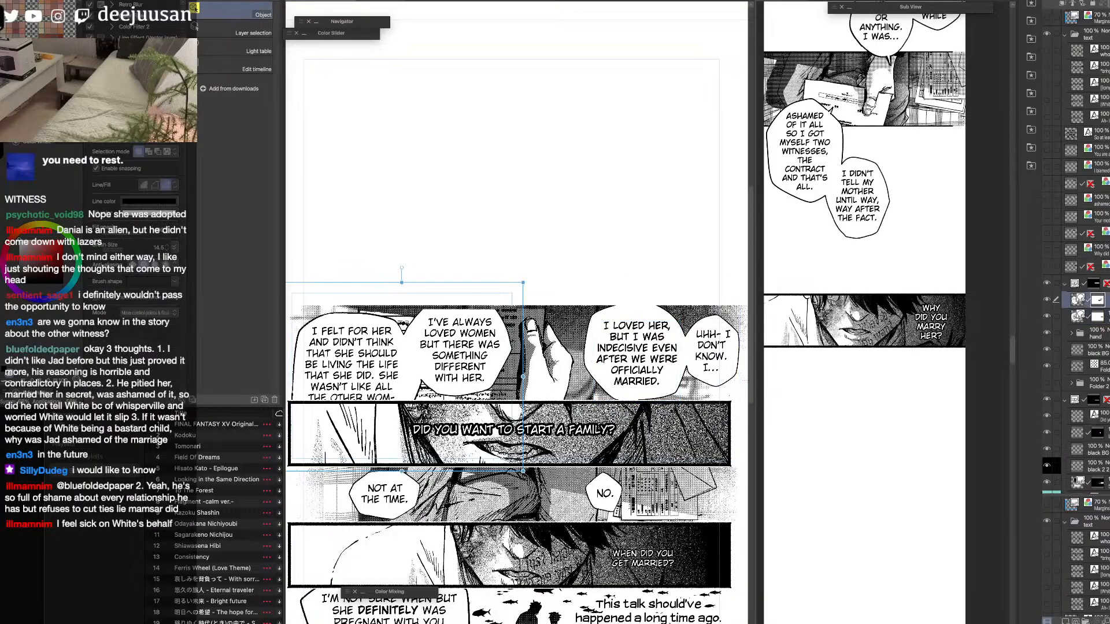
{"action": "left_click", "coordinate": [1105, 284], "text": "shift"}
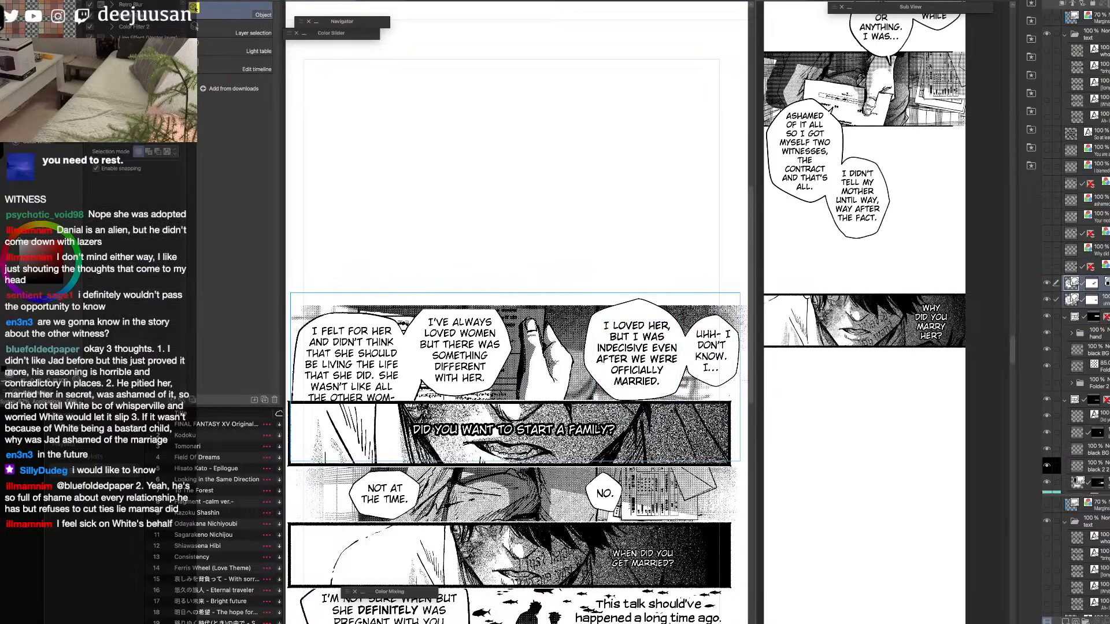
{"action": "left_click", "coordinate": [1104, 284]}
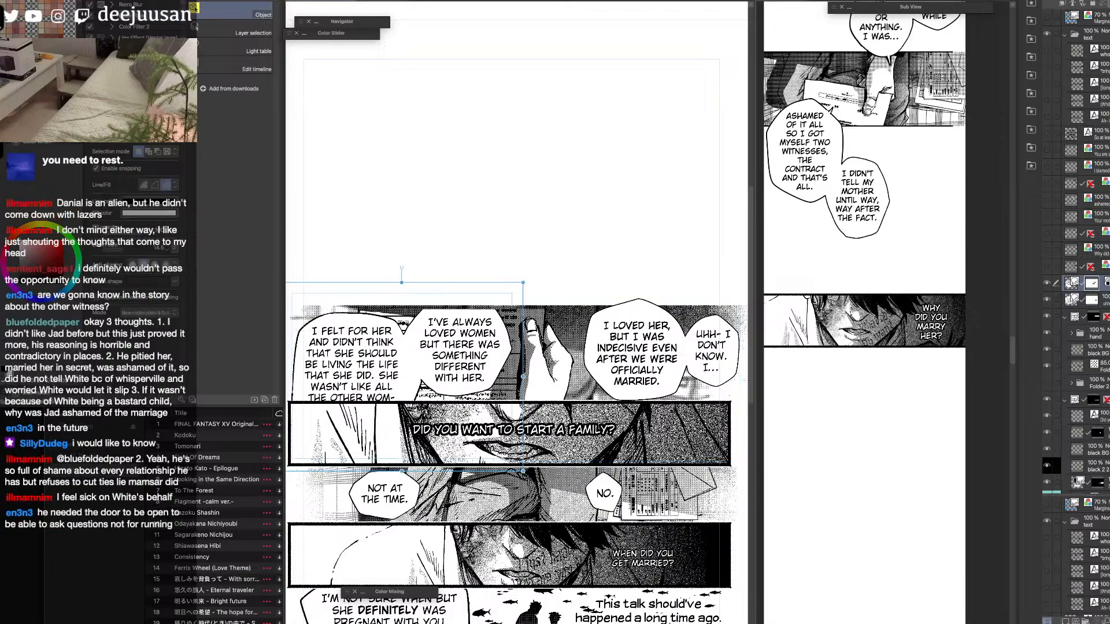
{"action": "left_click_drag", "start_coordinate": [1092, 286], "coordinate": [1108, 622]}
{"action": "left_click", "coordinate": [1095, 301]}
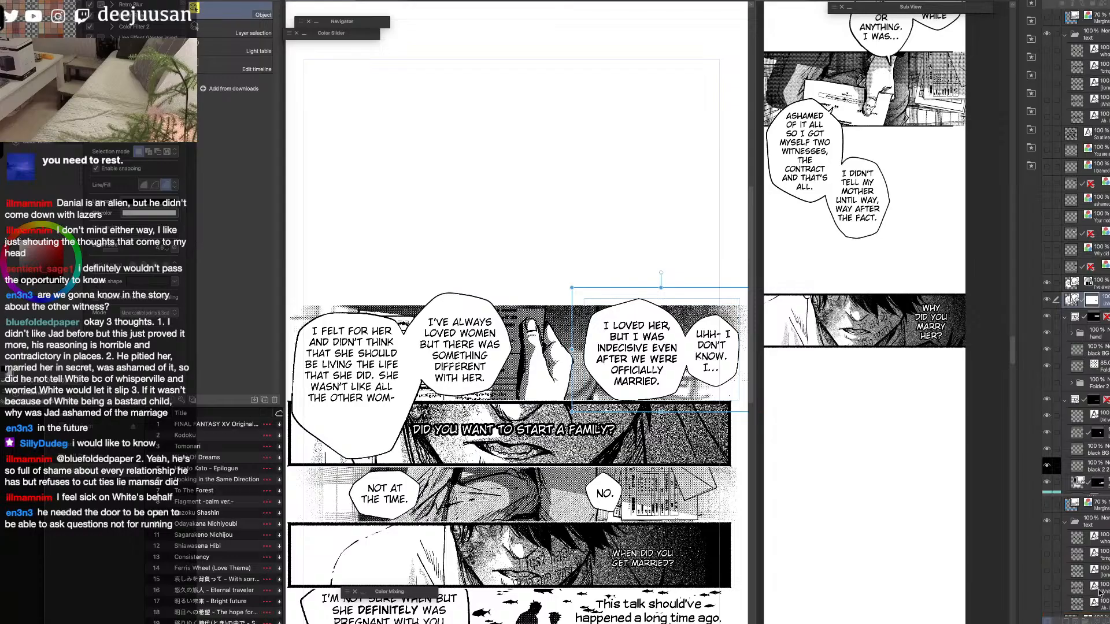
Shorten the "I felt for her" balloon on the source page so its outline fits more closely around the text.
{"action": "left_click_drag", "start_coordinate": [377, 393], "coordinate": [378, 410]}
{"action": "left_click", "coordinate": [389, 453]}
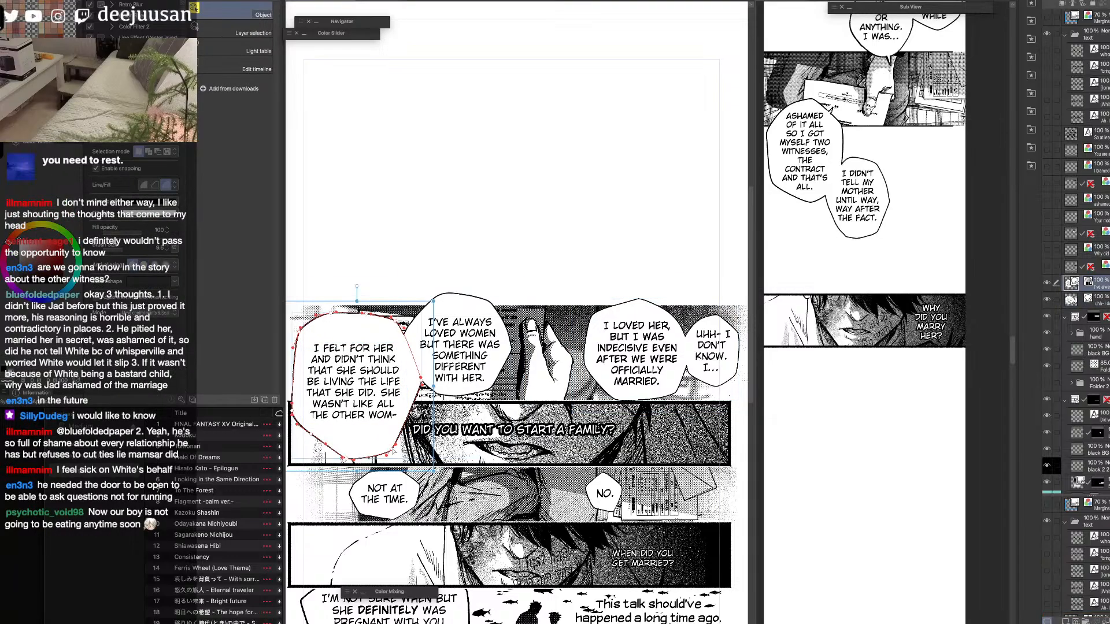
{"action": "left_click_drag", "start_coordinate": [433, 472], "coordinate": [433, 444]}
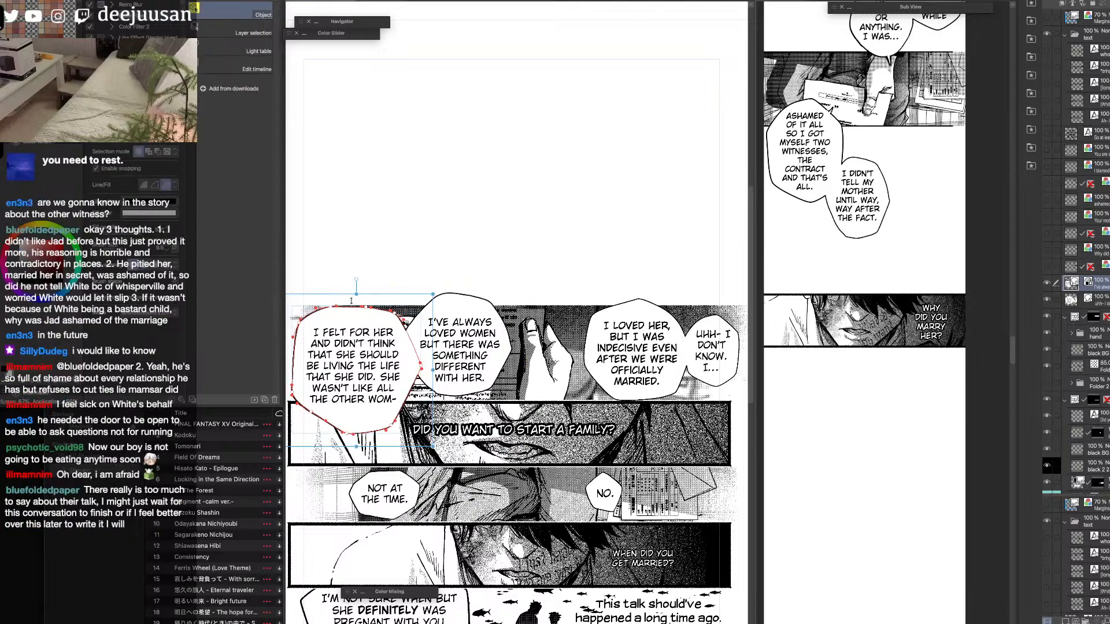
Move the source page's "I felt for her" and "I've always loved women" balloons up into the blank area above the hand panel.
{"action": "left_click_drag", "start_coordinate": [286, 381], "coordinate": [349, 371]}
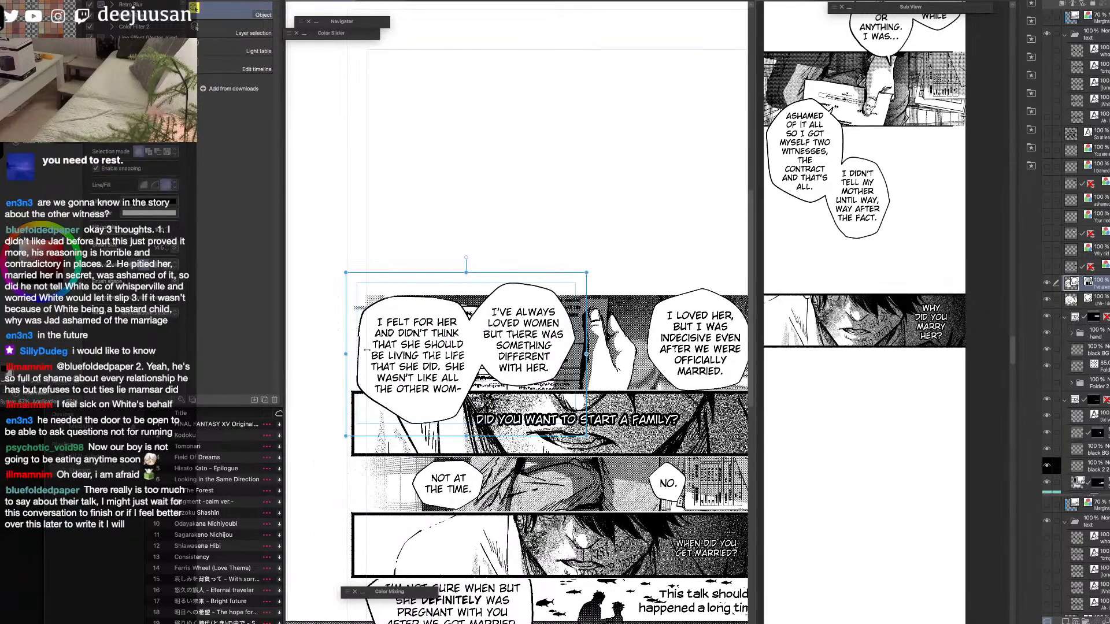
{"action": "left_click", "coordinate": [502, 371]}
{"action": "key", "text": "q"}
{"action": "left_click", "coordinate": [488, 355]}
{"action": "left_click_drag", "start_coordinate": [587, 441], "coordinate": [599, 294]}
{"action": "key", "text": "q"}
{"action": "left_click", "coordinate": [560, 275]}
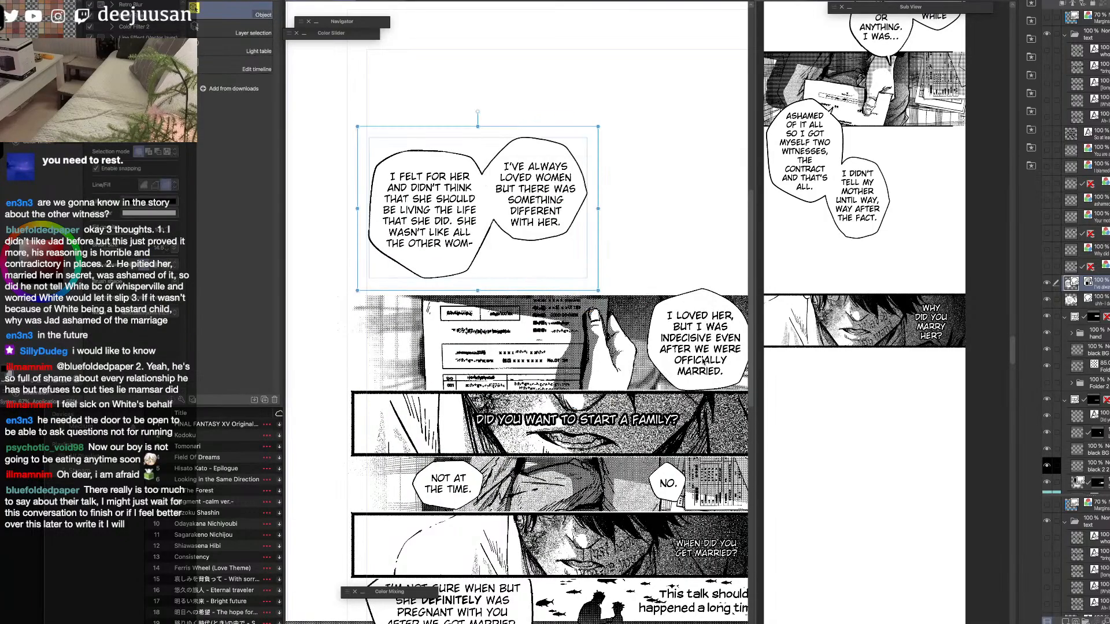
Move the "I loved her" and "Uhh- I don't know" balloons up off the hand panel, level with the other balloon pair.
{"action": "left_click", "coordinate": [704, 361]}
{"action": "left_click_drag", "start_coordinate": [717, 377], "coordinate": [616, 394]}
{"action": "left_click", "coordinate": [669, 363]}
{"action": "key", "text": "q"}
{"action": "left_click", "coordinate": [650, 342]}
{"action": "left_click", "coordinate": [698, 362]}
{"action": "left_click_drag", "start_coordinate": [698, 363], "coordinate": [695, 334]}
{"action": "key", "text": "q"}
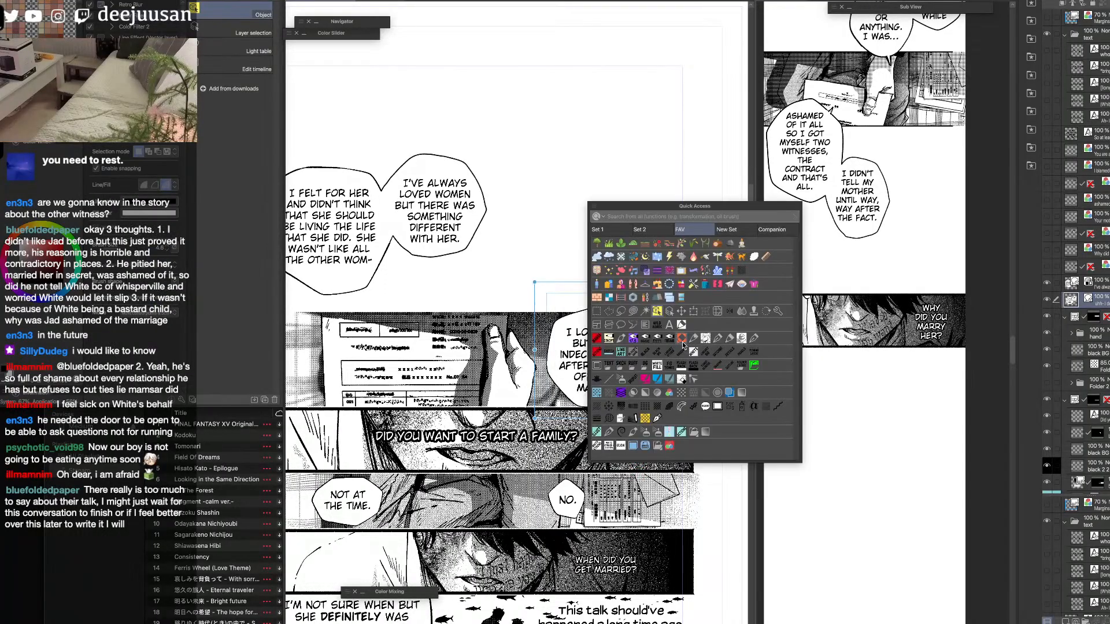
{"action": "left_click", "coordinate": [682, 311]}
{"action": "left_click_drag", "start_coordinate": [641, 374], "coordinate": [641, 244]}
{"action": "left_click_drag", "start_coordinate": [635, 310], "coordinate": [718, 305]}
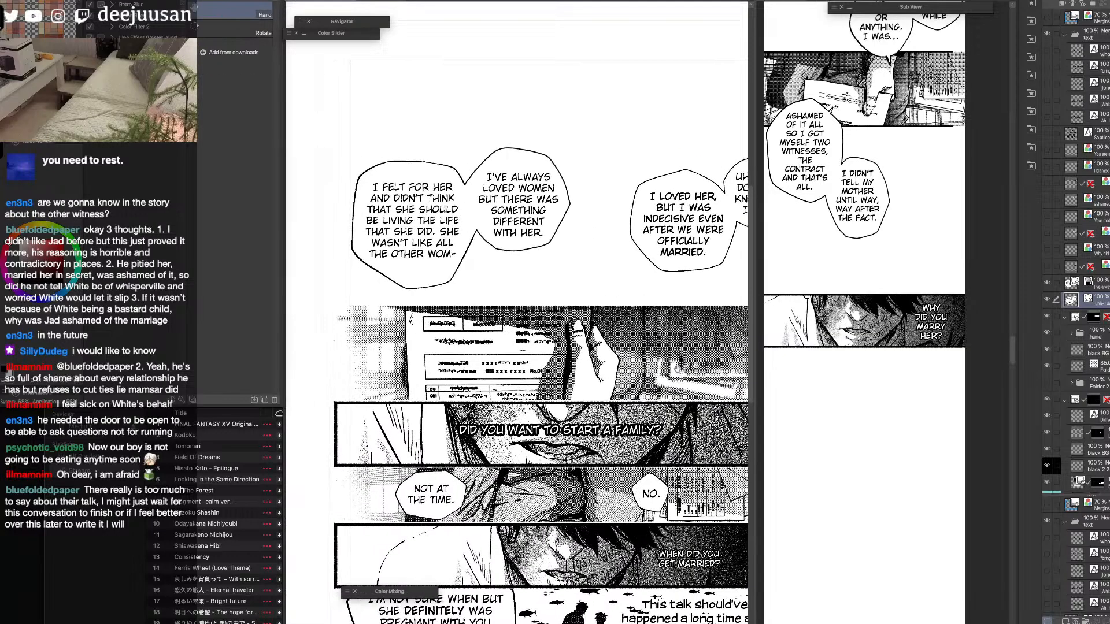
Select the hand panel's frame folder on the source page with the Object tool, and switch back to the vertical strip document.
{"action": "left_click", "coordinate": [1098, 283]}
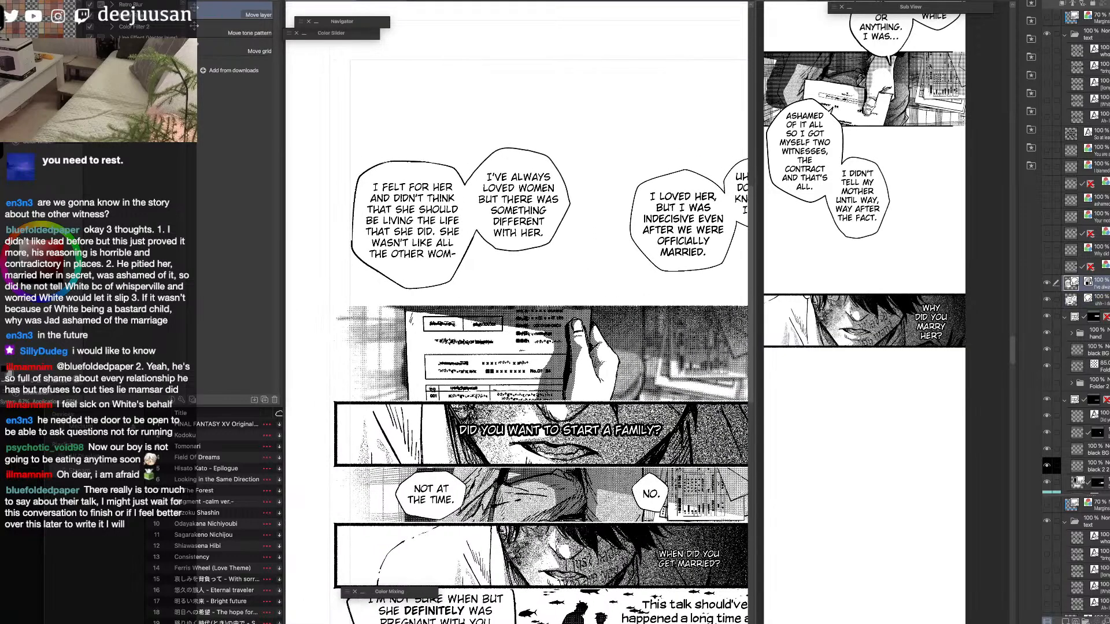
{"action": "key", "text": "q"}
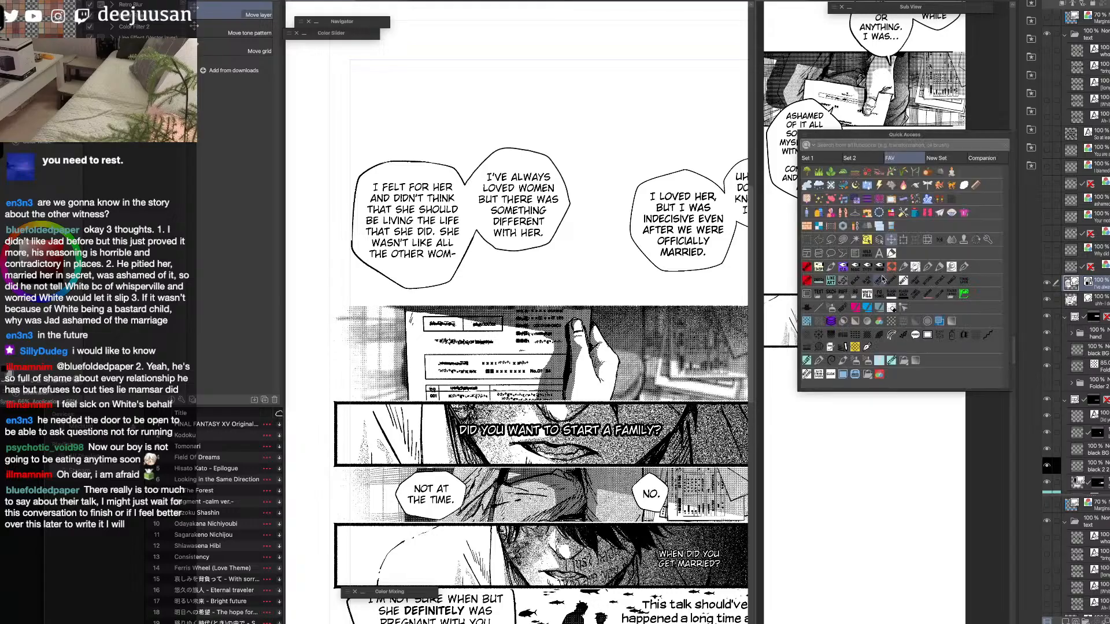
{"action": "left_click", "coordinate": [867, 252]}
{"action": "left_click_drag", "start_coordinate": [675, 420], "coordinate": [638, 367]}
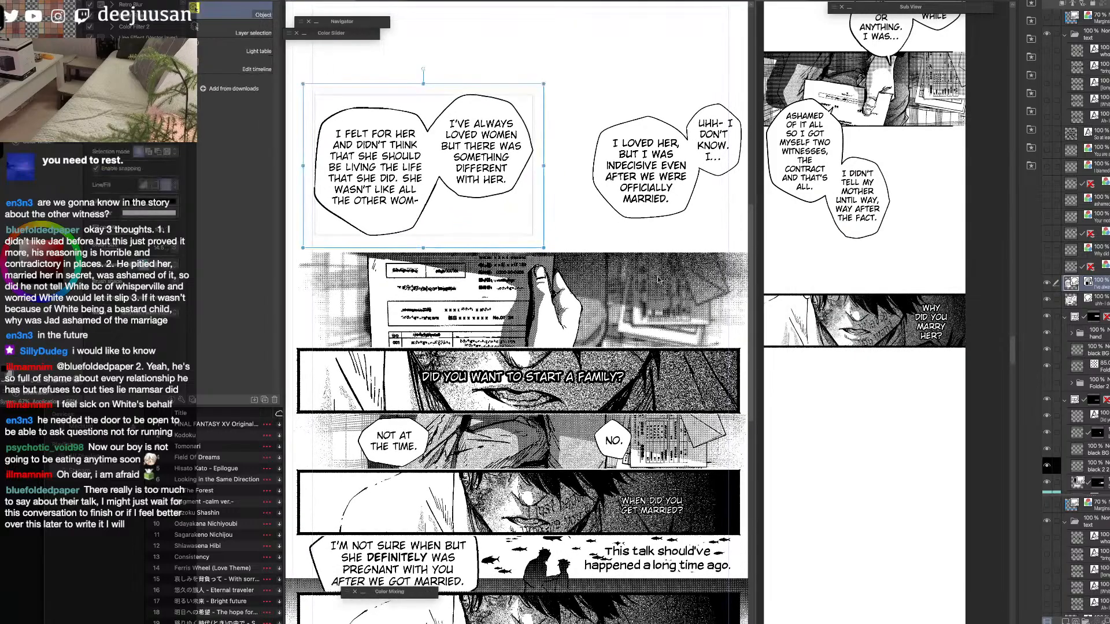
{"action": "left_click", "coordinate": [1085, 318]}
{"action": "left_click", "coordinate": [1075, 318]}
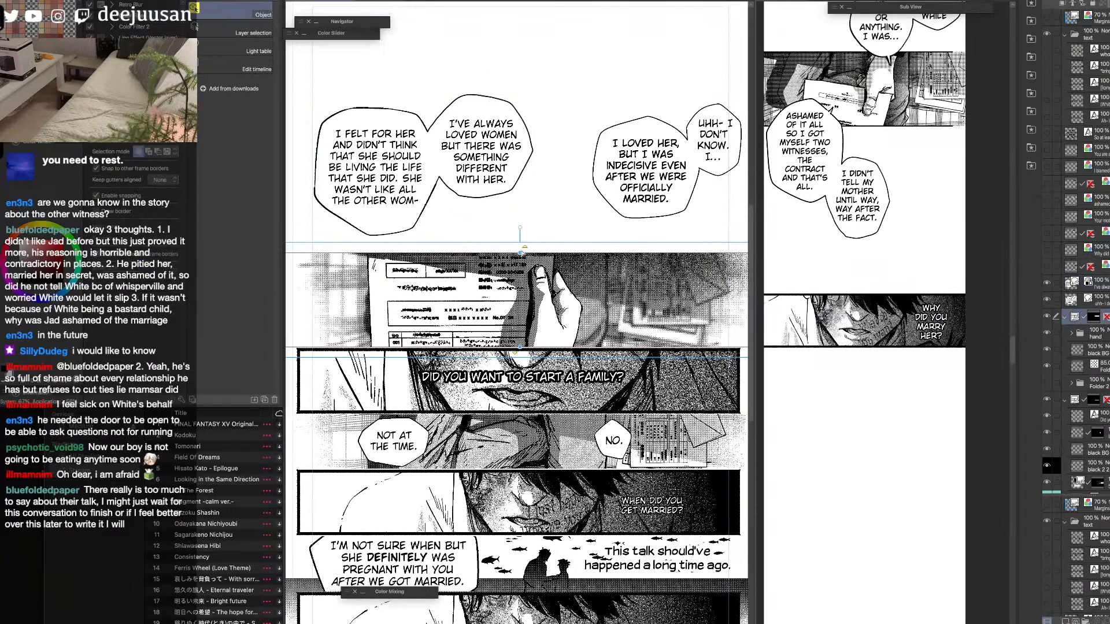
{"action": "scroll", "coordinate": [521, 253], "scroll_direction": "up", "scroll_amount": 2}
{"action": "scroll", "coordinate": [520, 252], "scroll_direction": "down", "scroll_amount": 3}
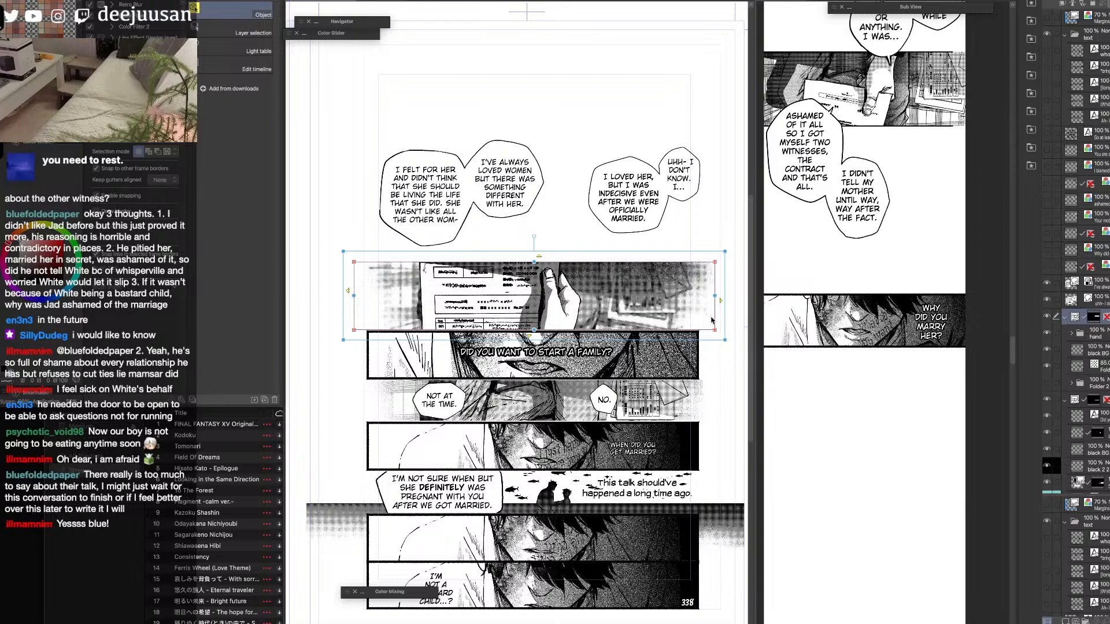
{"action": "key", "text": "space"}
{"action": "left_click_drag", "start_coordinate": [877, 390], "coordinate": [905, 381]}
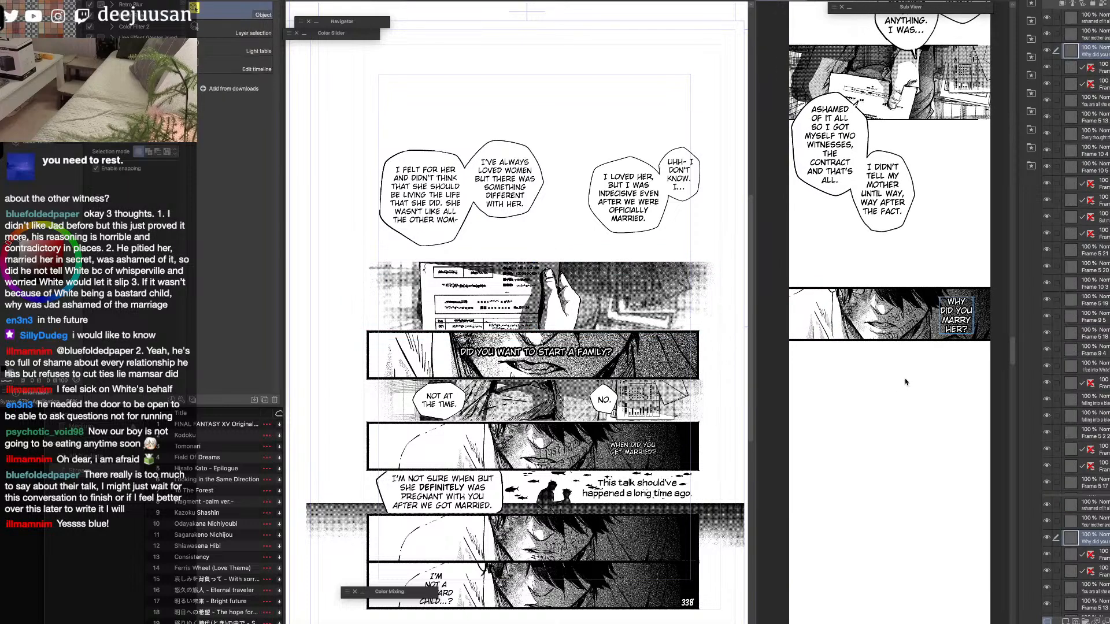
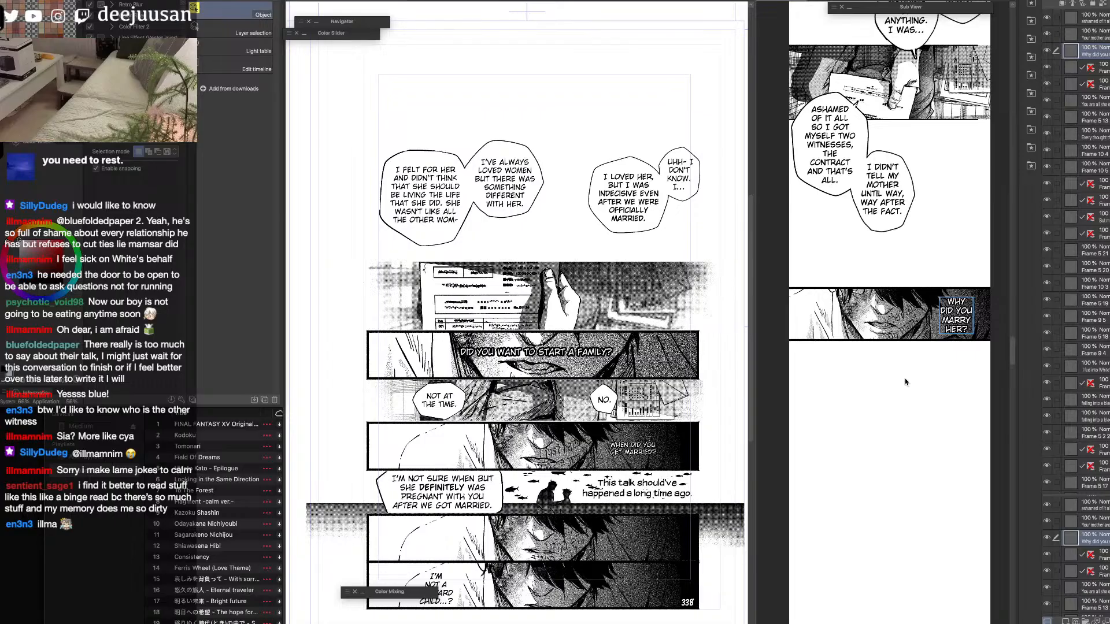
Hide both balloon-pair layers above the hand panel on the source page.
{"action": "key", "text": "q"}
{"action": "left_click", "coordinate": [857, 346]}
{"action": "left_click", "coordinate": [684, 314]}
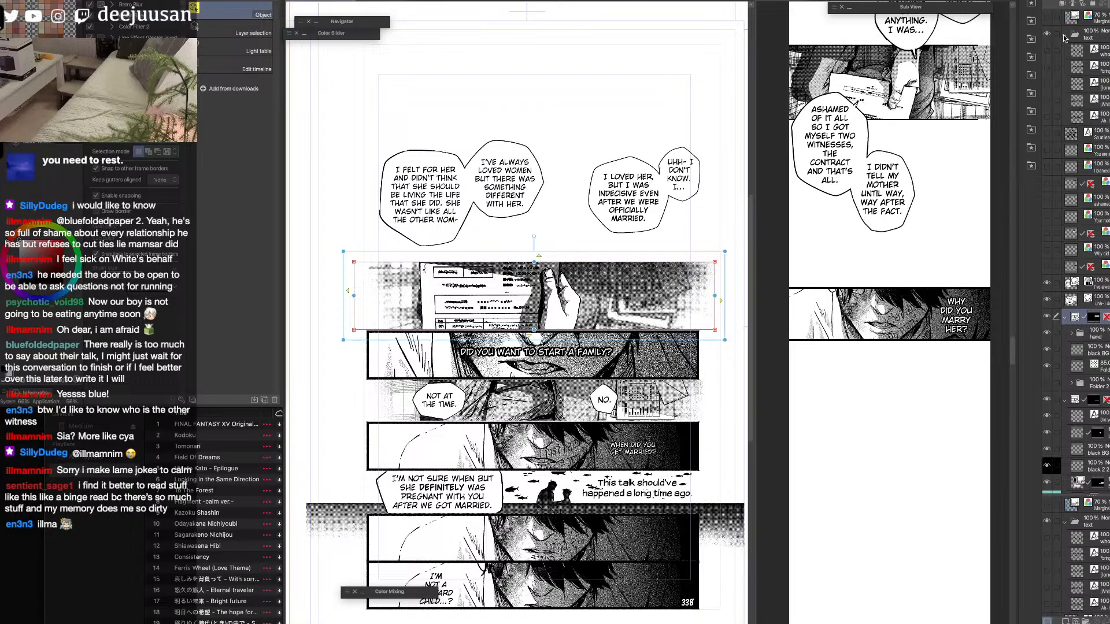
{"action": "left_click", "coordinate": [1047, 283]}
{"action": "left_click", "coordinate": [1047, 283]}
{"action": "left_click", "coordinate": [1047, 299]}
{"action": "left_click", "coordinate": [1048, 300]}
{"action": "left_click", "coordinate": [1099, 285]}
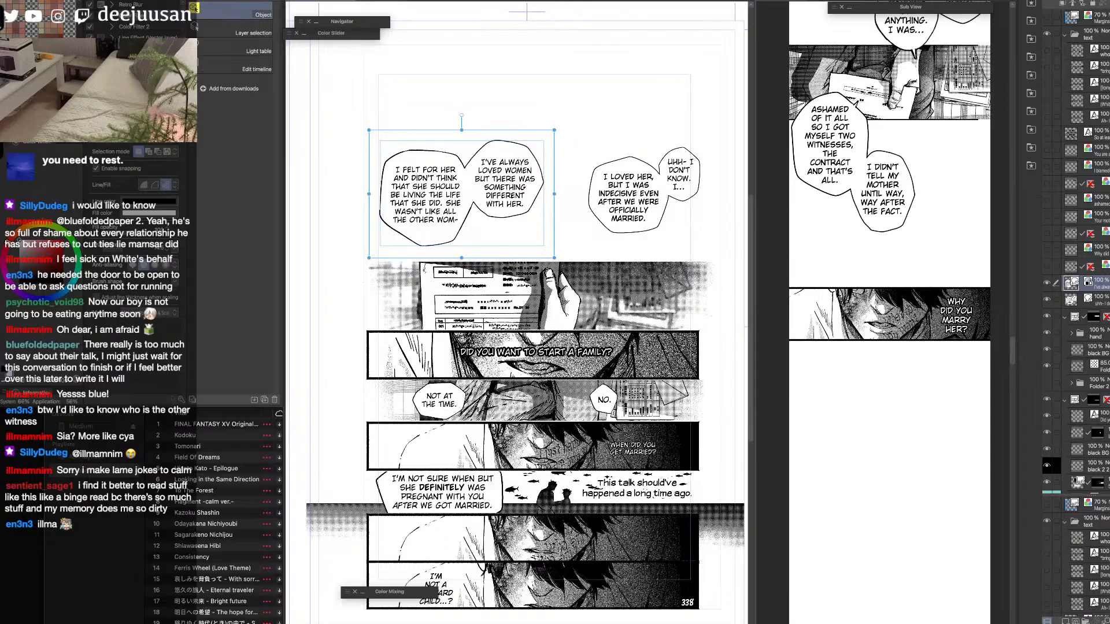
{"action": "left_click", "coordinate": [1046, 283]}
{"action": "left_click", "coordinate": [1047, 284]}
{"action": "left_click", "coordinate": [1047, 300]}
{"action": "left_click", "coordinate": [1047, 301]}
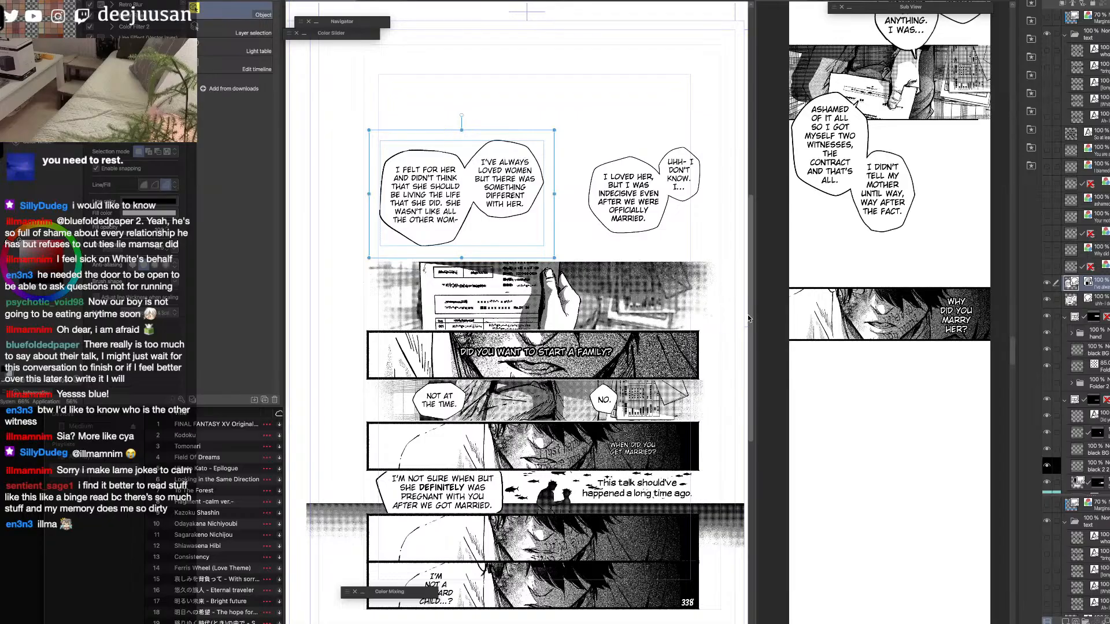
{"action": "left_click", "coordinate": [1047, 284]}
{"action": "left_click", "coordinate": [1047, 301]}
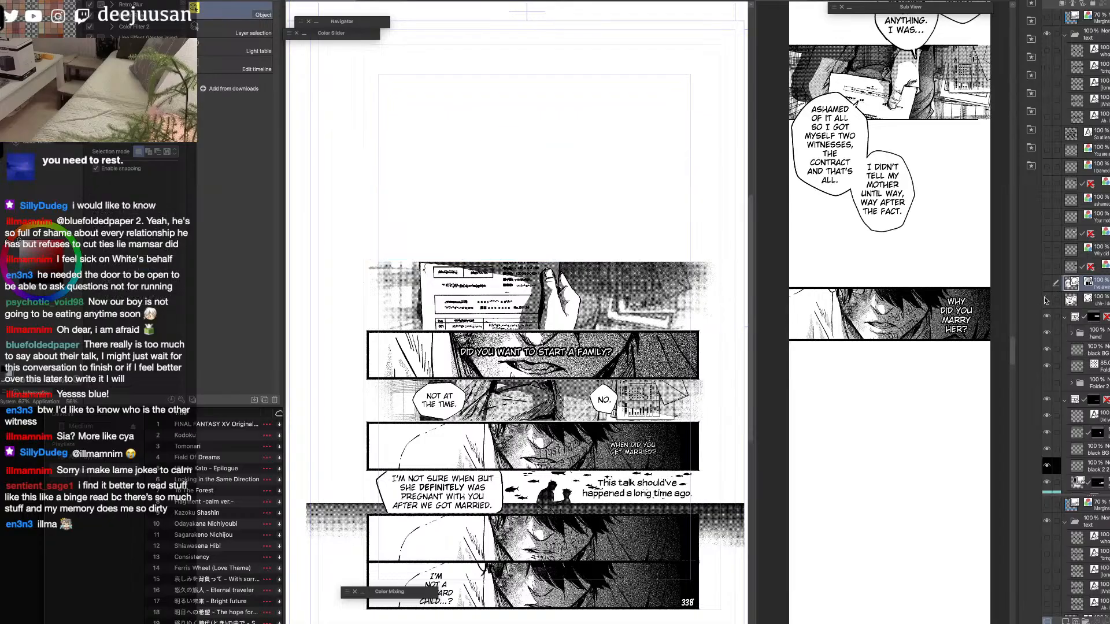
Collapse the hand panel's frame folder on the source page and merge it into a single raster layer.
{"action": "key", "text": "space"}
{"action": "left_click_drag", "start_coordinate": [714, 375], "coordinate": [709, 302]}
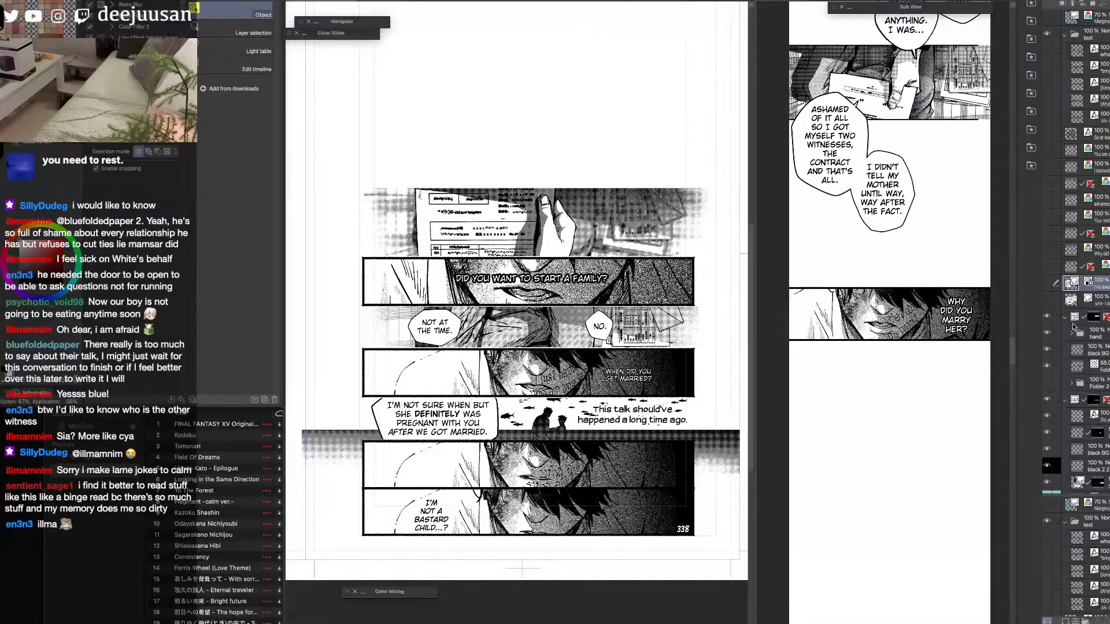
{"action": "left_click", "coordinate": [1065, 316]}
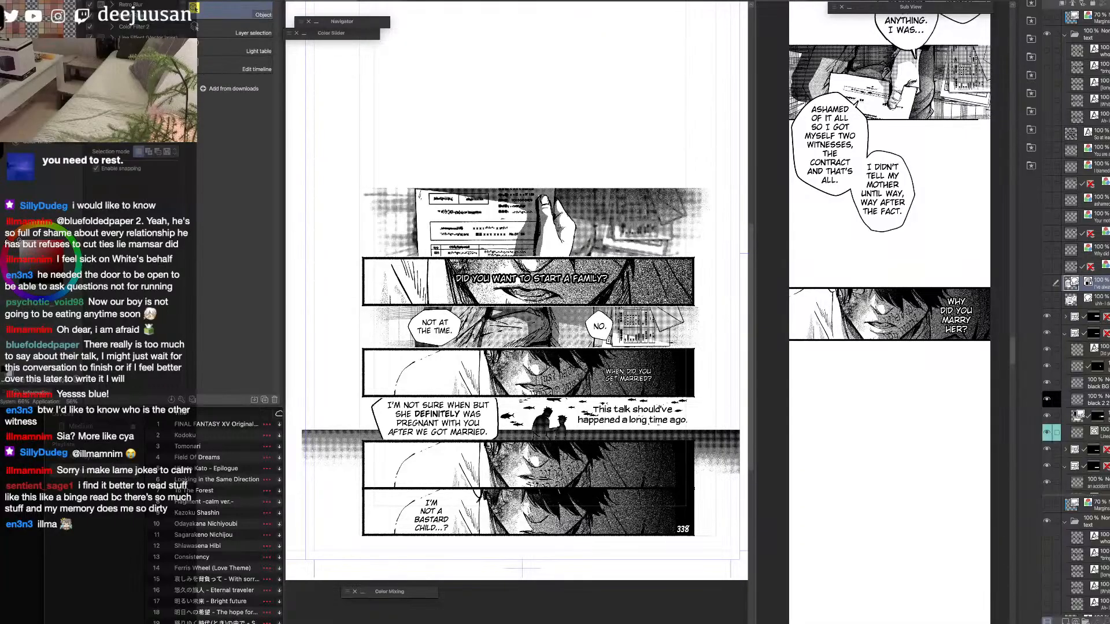
{"action": "left_click", "coordinate": [1094, 317]}
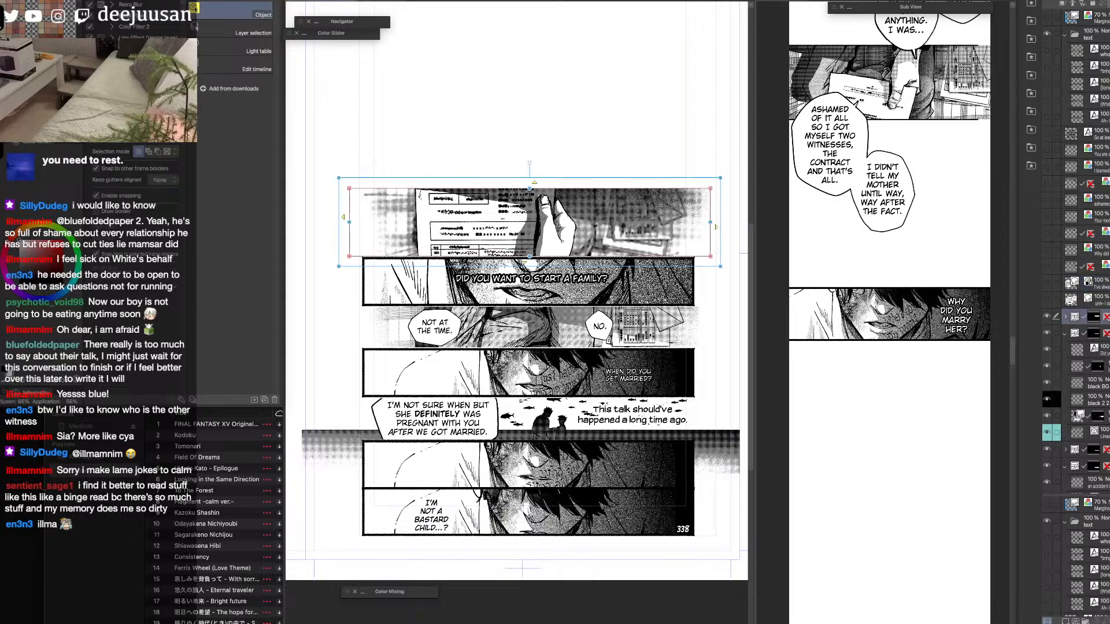
{"action": "key", "text": "shift+alt+e"}
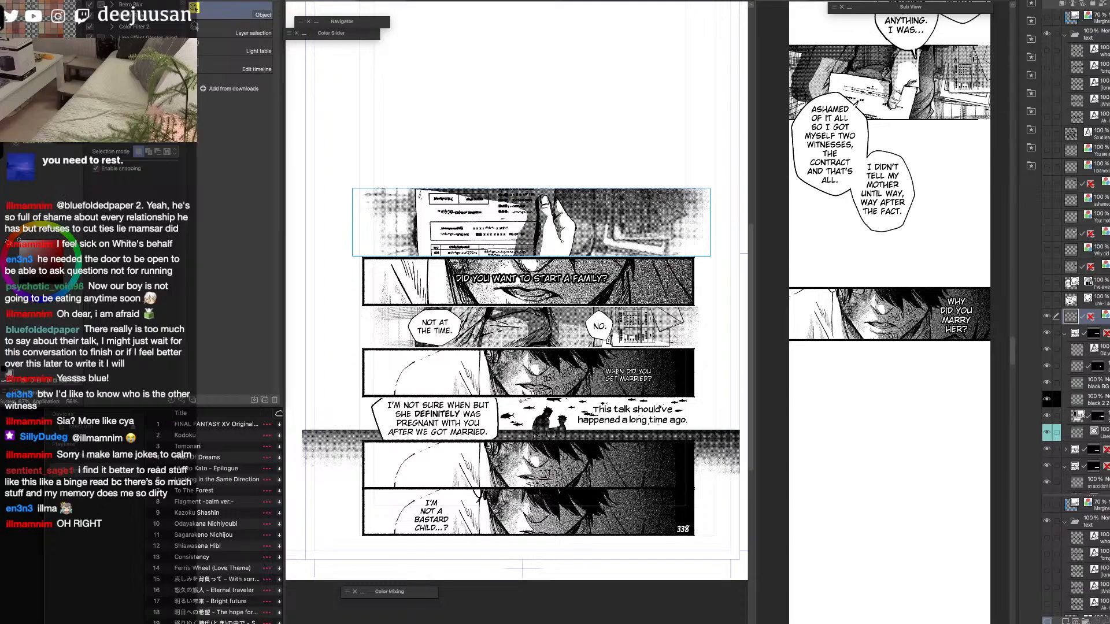
Bring up the browser with the published Chapter 57 page 14, examine its upper panels magnified, and return to the artwork.
{"action": "key", "text": "Tab"}
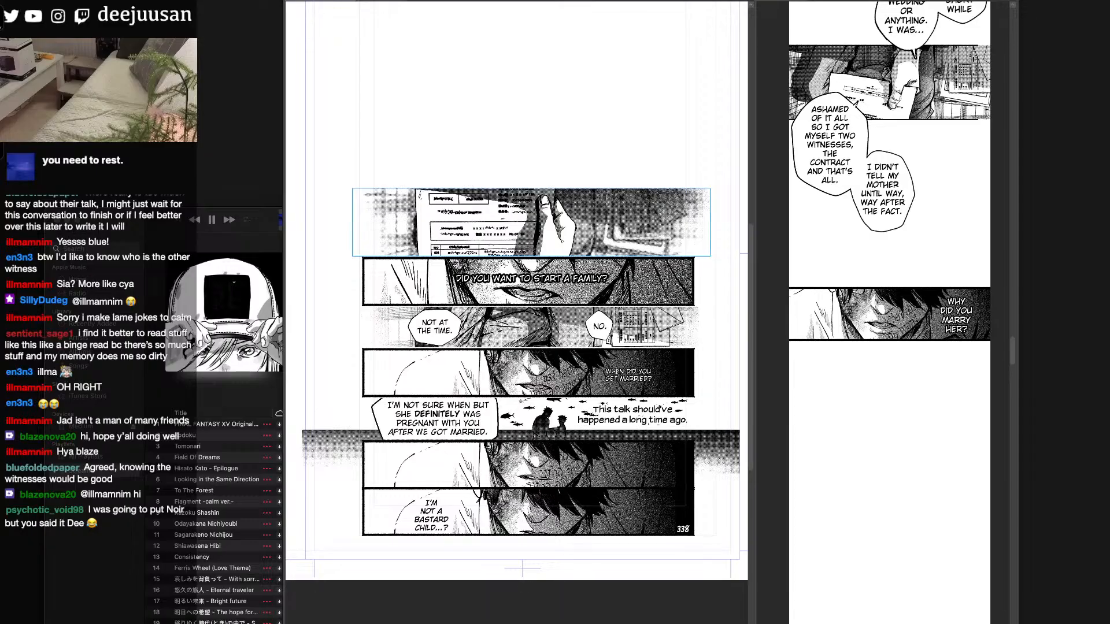
{"action": "left_click_drag", "start_coordinate": [569, 0], "coordinate": [598, 91]}
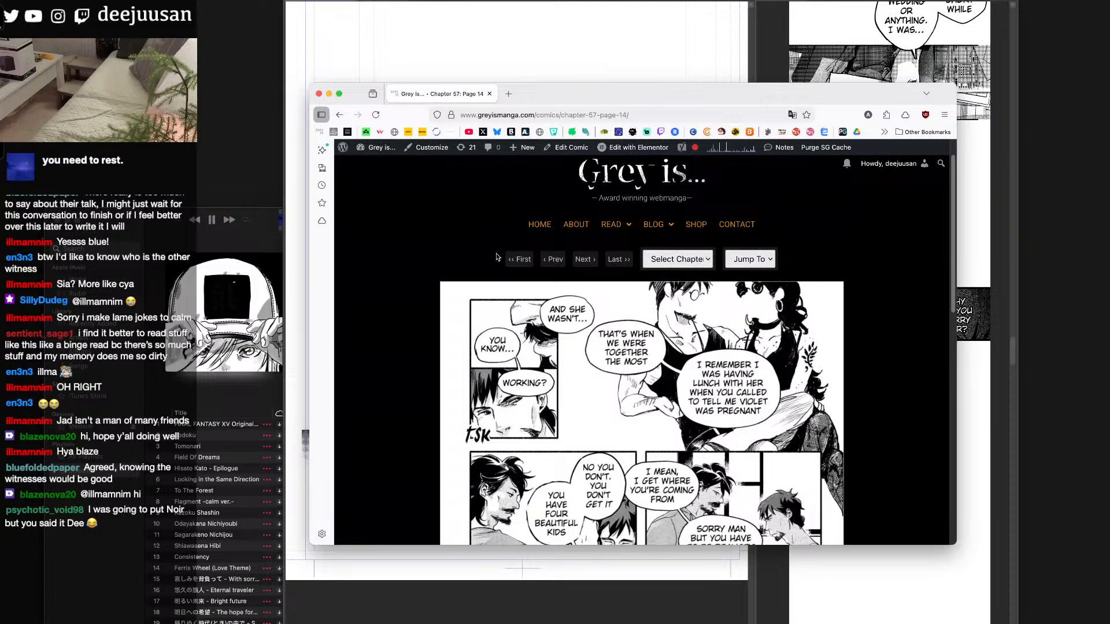
{"action": "key", "text": "ctrl+z"}
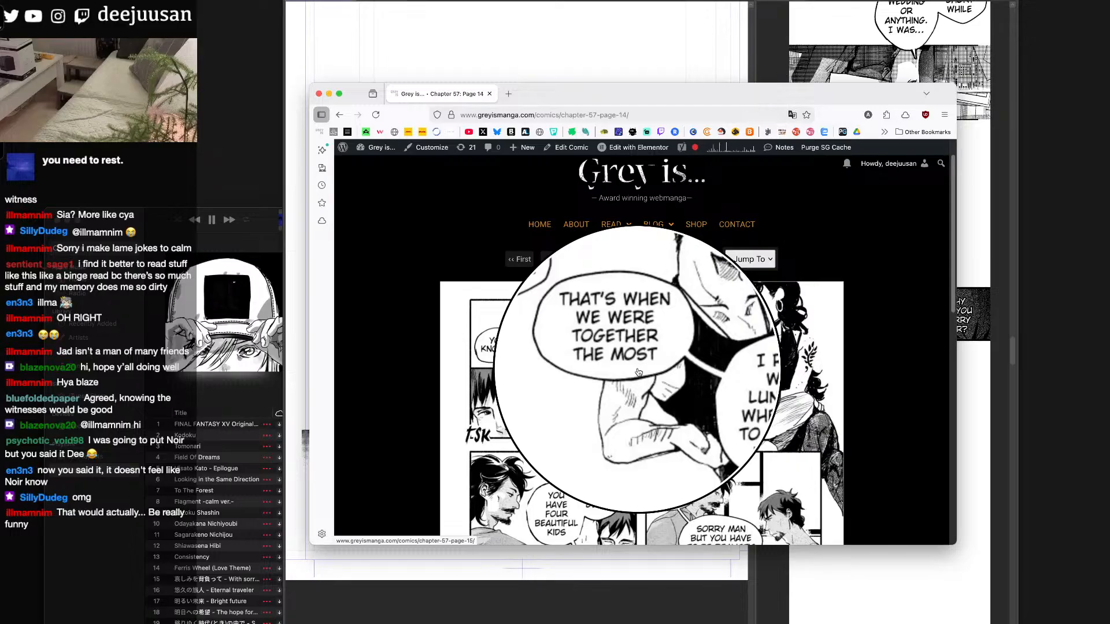
{"action": "key", "text": "Escape"}
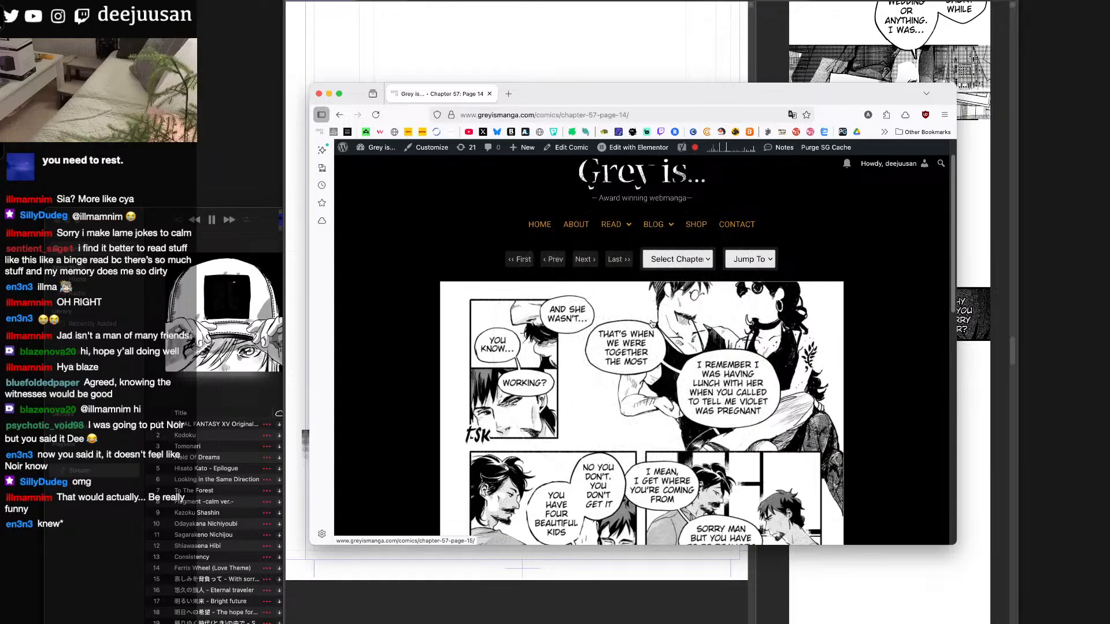
{"action": "left_click_drag", "start_coordinate": [673, 93], "coordinate": [416, 1]}
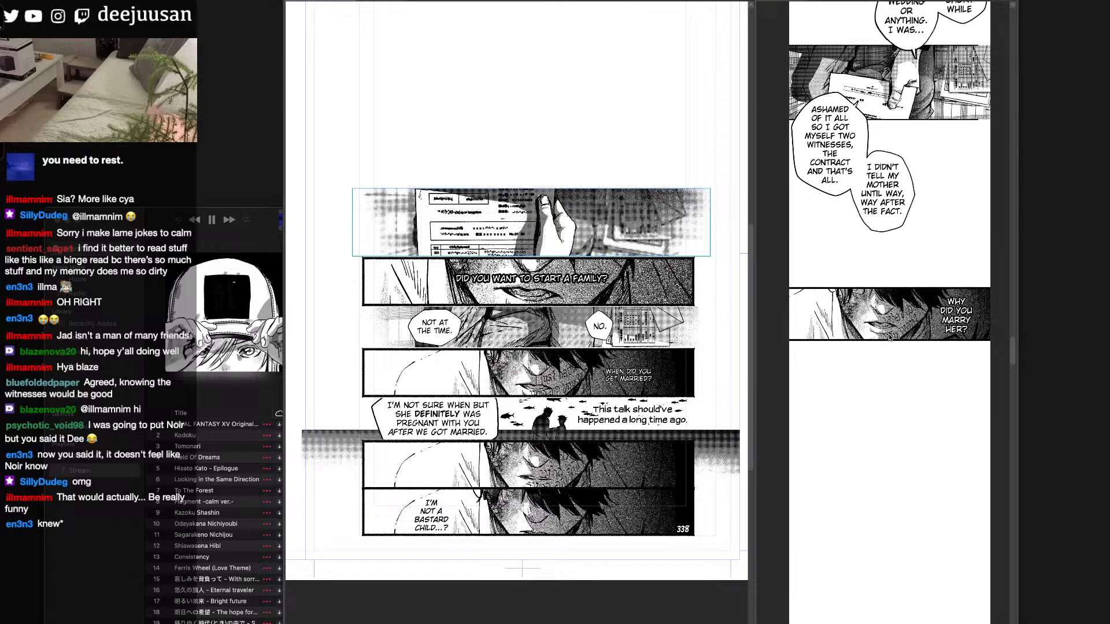
{"action": "key", "text": "Tab"}
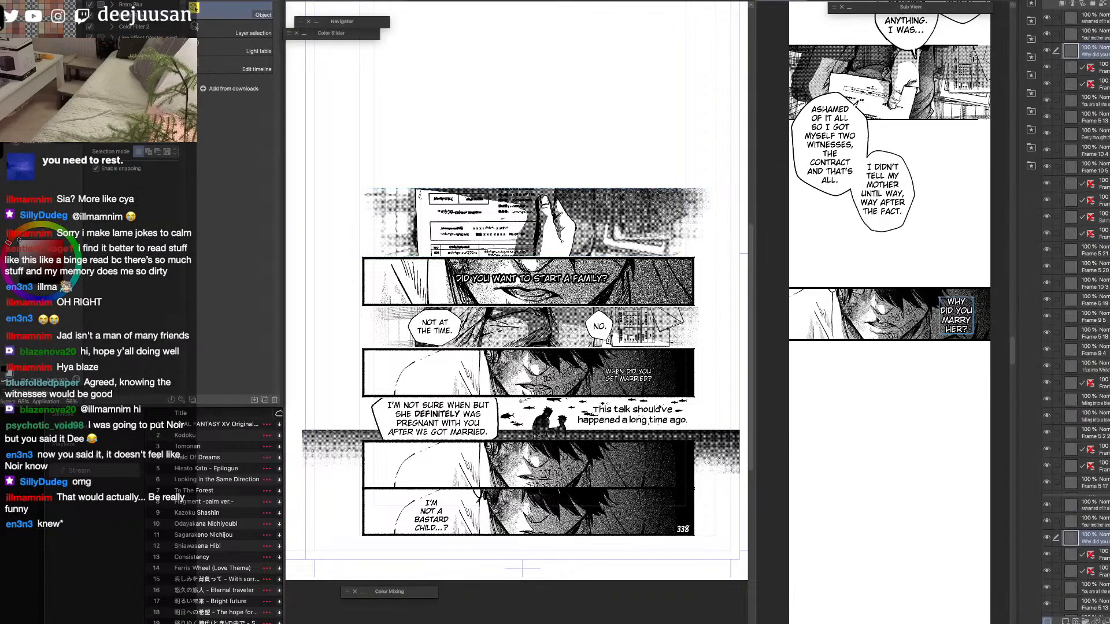
Copy the merged hand panel from the source page into the vertical strip, below the "Why did you marry her?" panel.
{"action": "left_click_drag", "start_coordinate": [914, 444], "coordinate": [902, 375]}
{"action": "left_click", "coordinate": [668, 247]}
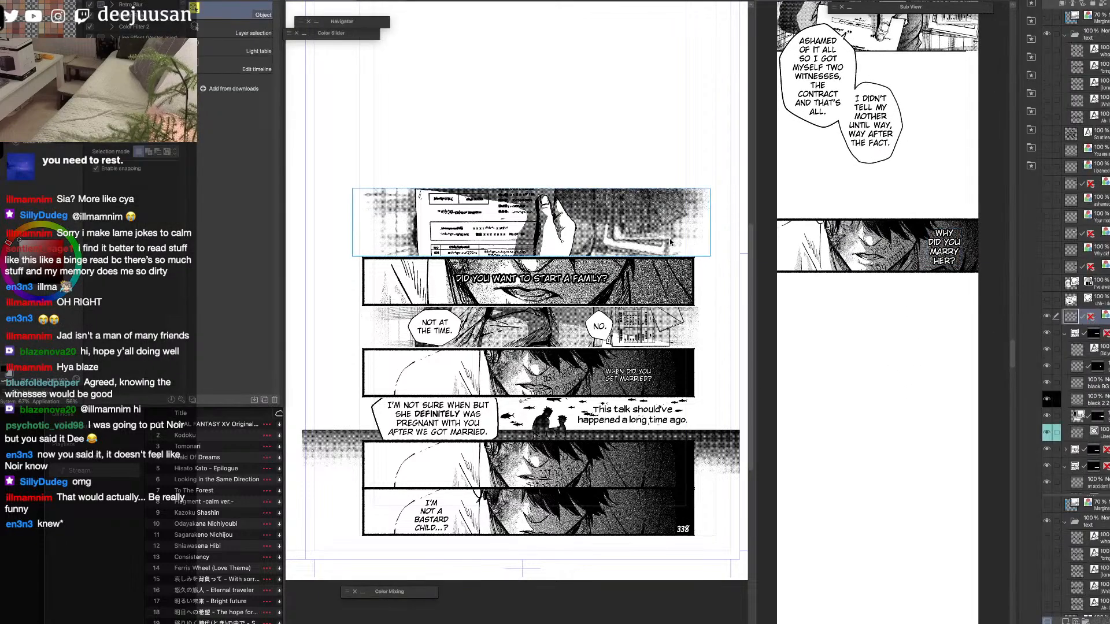
{"action": "left_click", "coordinate": [1047, 316]}
{"action": "left_click", "coordinate": [1046, 316]}
{"action": "left_click", "coordinate": [908, 409]}
{"action": "key", "text": "super+v"}
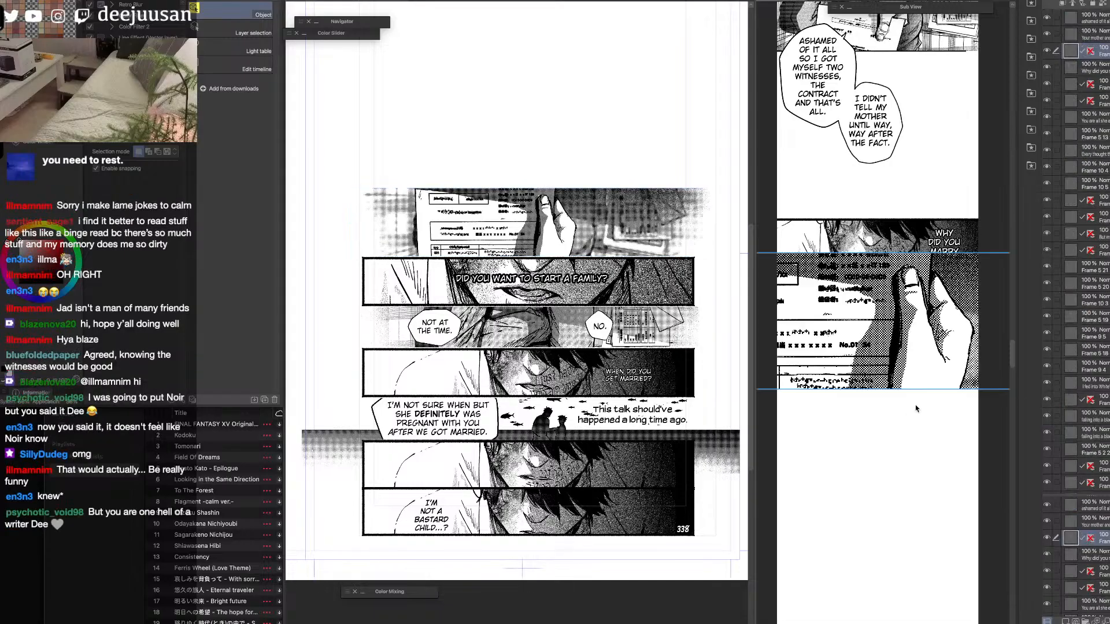
Scale the pasted hand panel down to 37% and place it across the strip's width below the "Why did you marry her?" panel.
{"action": "key", "text": "q"}
{"action": "left_click", "coordinate": [904, 392]}
{"action": "left_click_drag", "start_coordinate": [880, 253], "coordinate": [900, 319]}
{"action": "left_click_drag", "start_coordinate": [914, 365], "coordinate": [938, 369]}
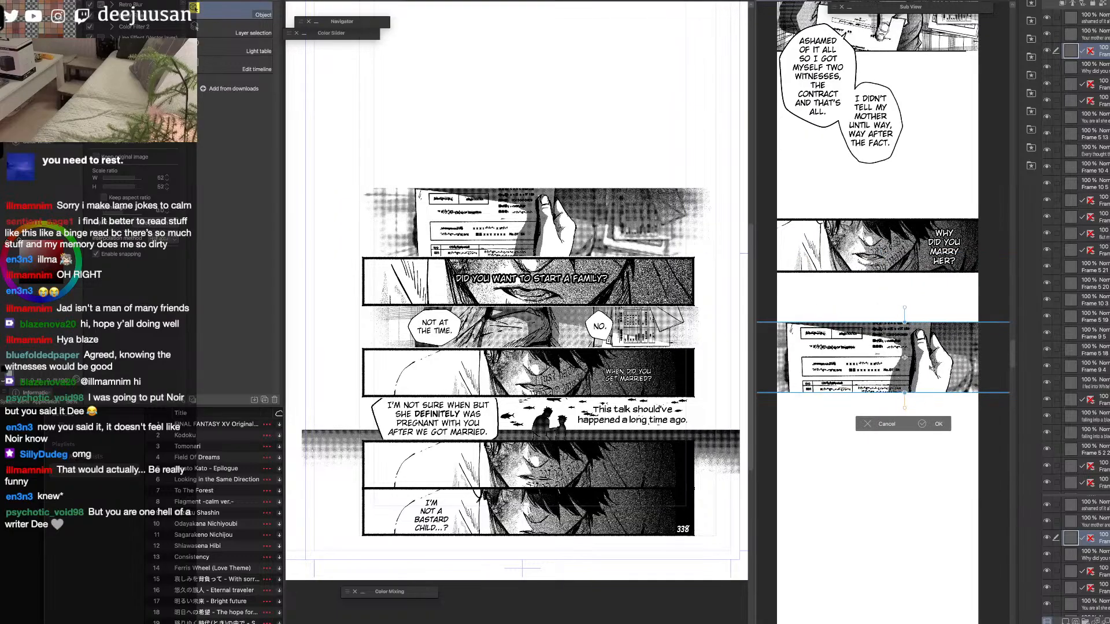
{"action": "left_click_drag", "start_coordinate": [906, 321], "coordinate": [906, 343]}
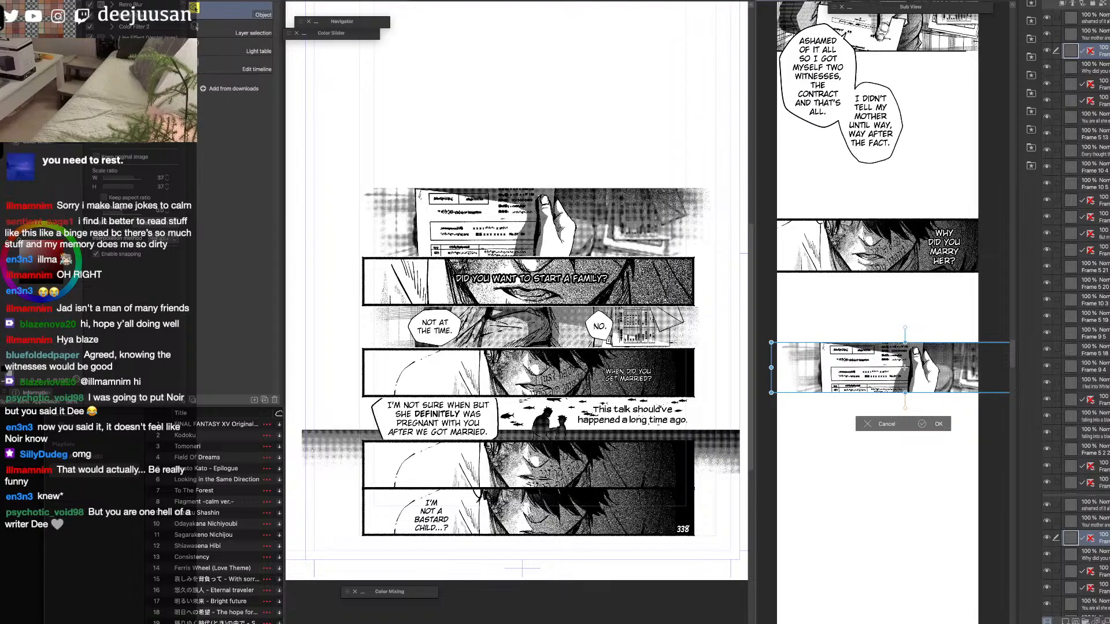
{"action": "left_click_drag", "start_coordinate": [959, 383], "coordinate": [950, 383]}
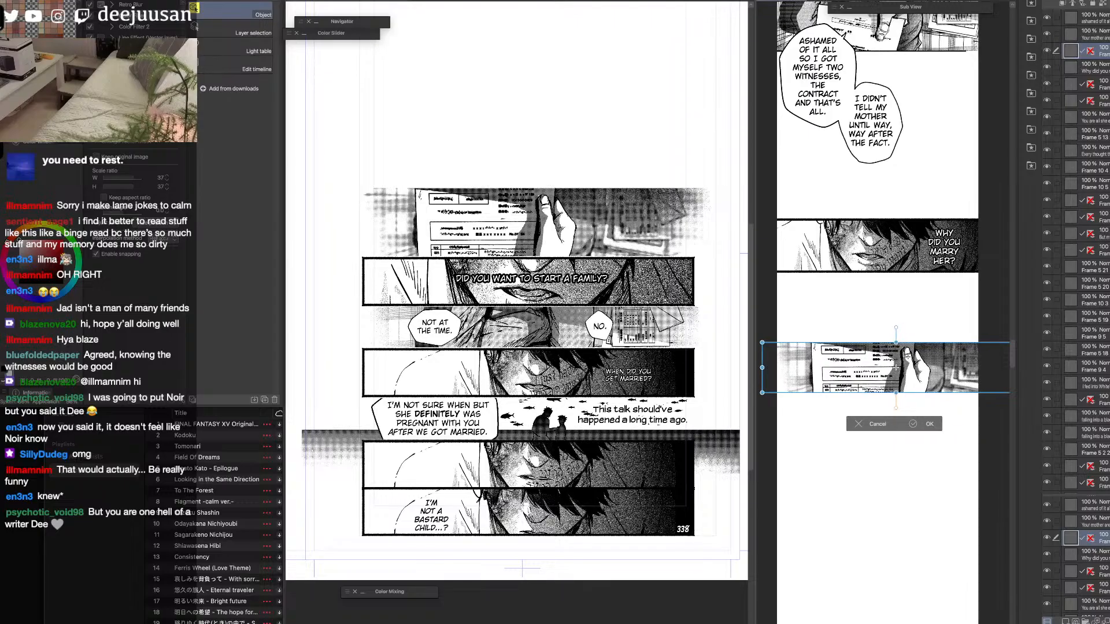
{"action": "left_click", "coordinate": [921, 424]}
Move the hand panel further down the strip, leaving a taller gap below "Why did you marry her?", and widen the strip document's window.
{"action": "left_click_drag", "start_coordinate": [935, 463], "coordinate": [921, 333]}
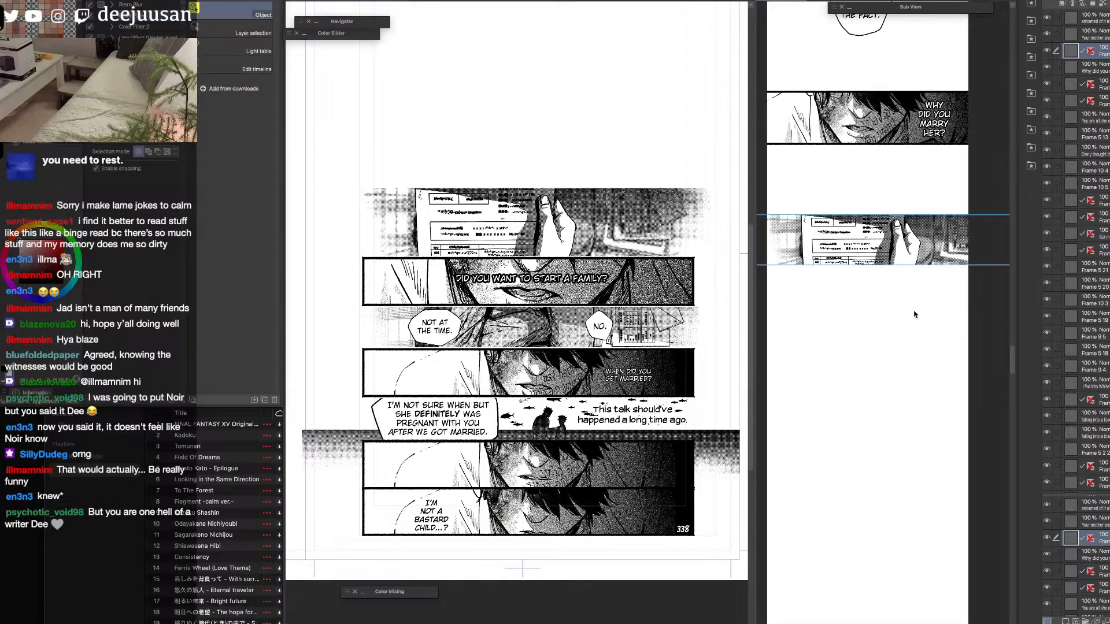
{"action": "left_click_drag", "start_coordinate": [909, 267], "coordinate": [907, 373]}
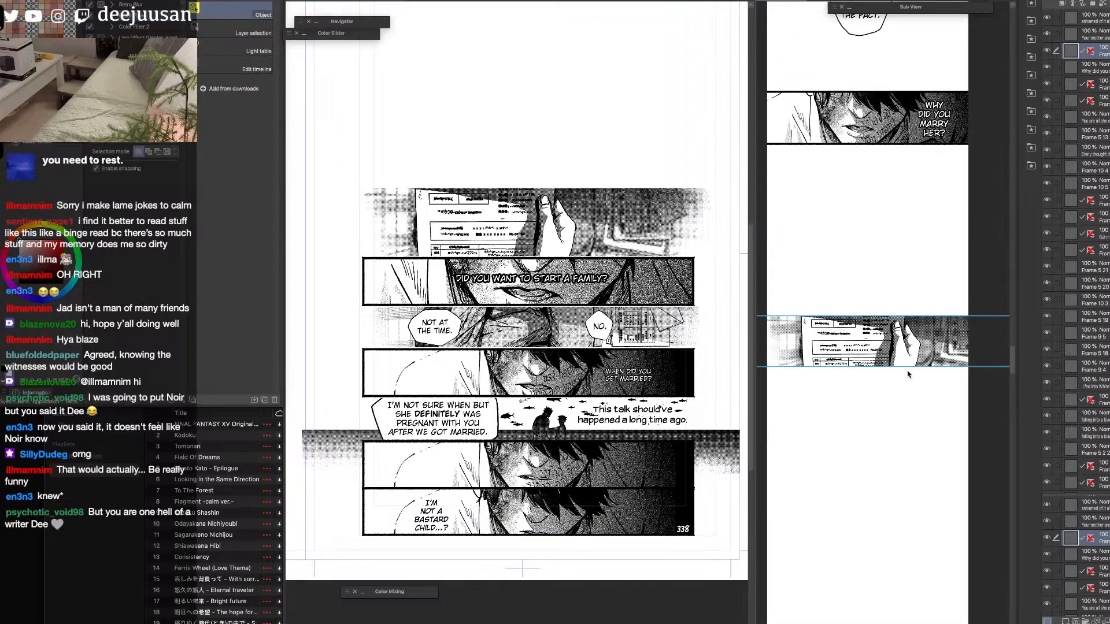
{"action": "left_click_drag", "start_coordinate": [914, 201], "coordinate": [924, 423]}
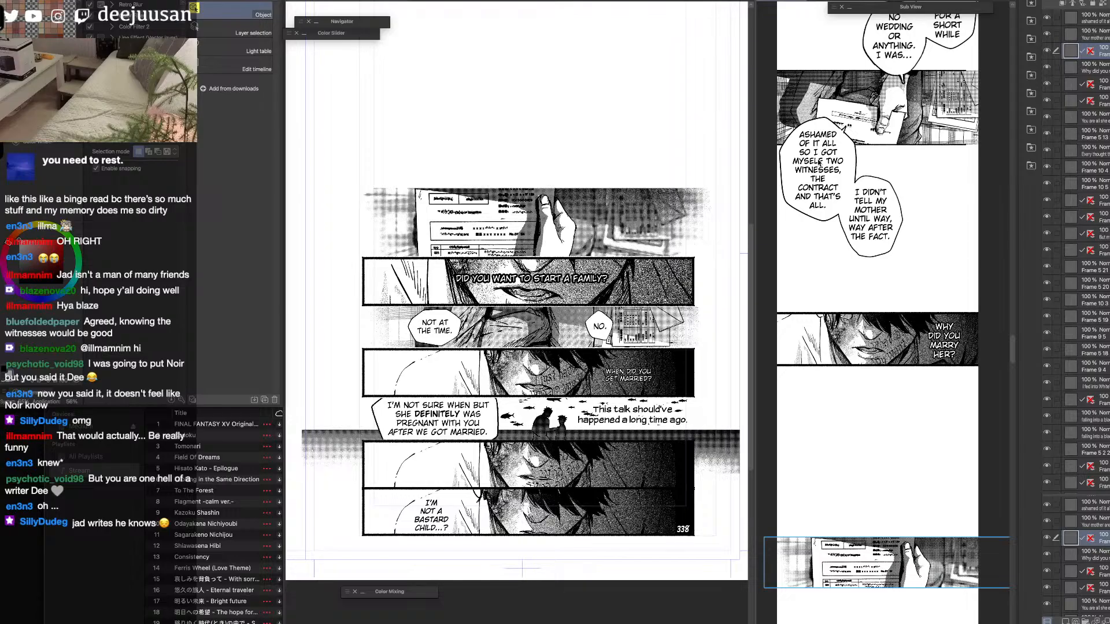
{"action": "left_click_drag", "start_coordinate": [995, 467], "coordinate": [1006, 224]}
{"action": "key", "text": "super+plus"}
{"action": "left_click_drag", "start_coordinate": [750, 402], "coordinate": [665, 402]}
{"action": "left_click_drag", "start_coordinate": [849, 363], "coordinate": [859, 435]}
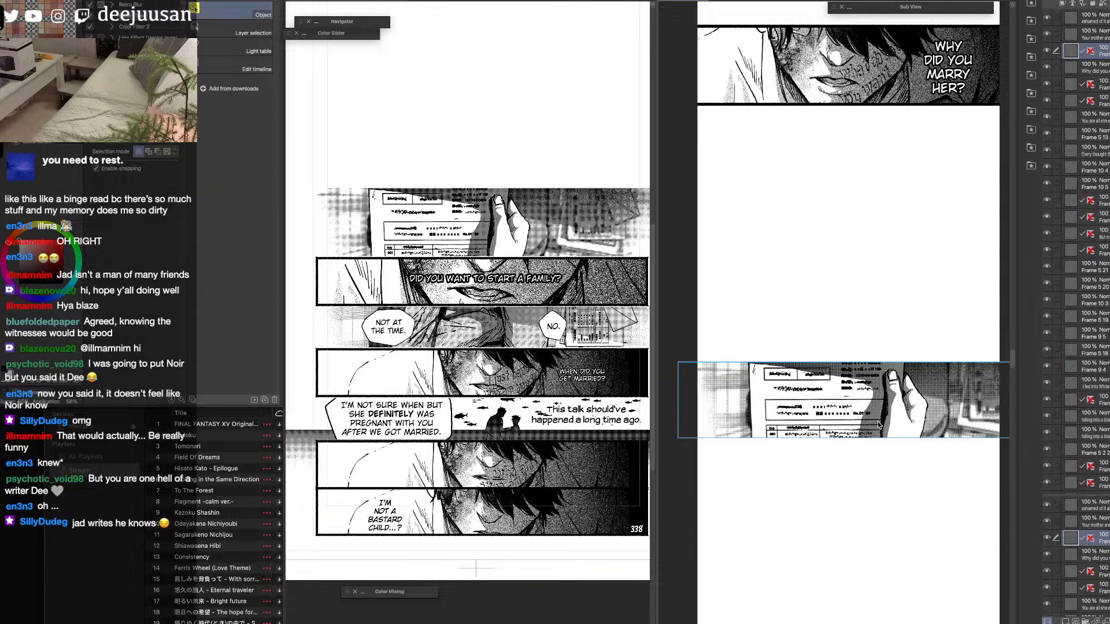
{"action": "key", "text": "space"}
{"action": "left_click_drag", "start_coordinate": [879, 423], "coordinate": [878, 423]}
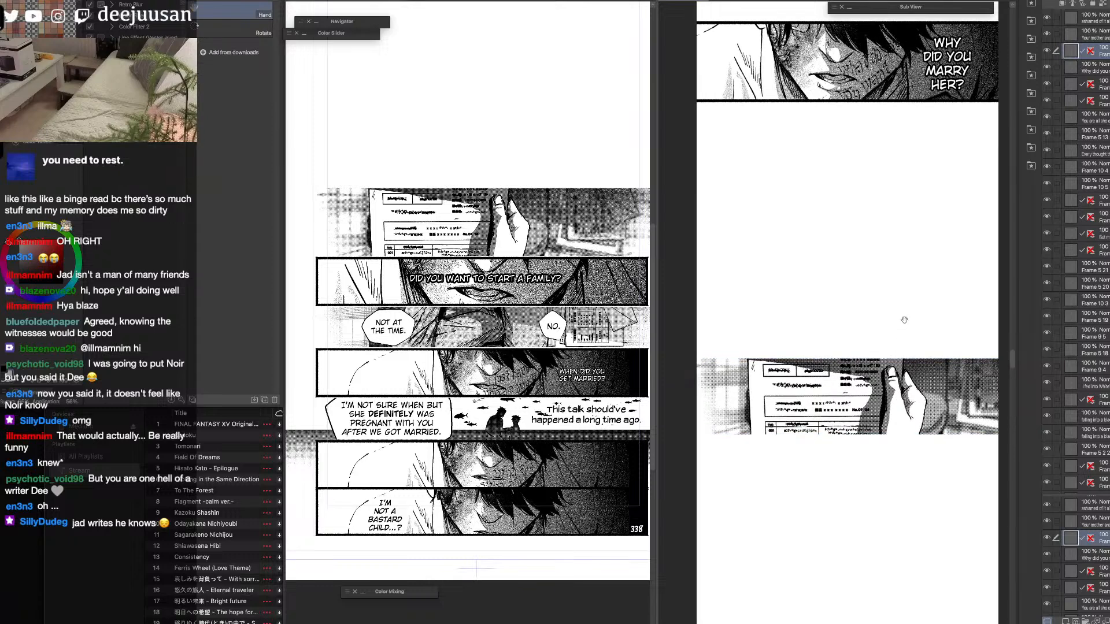
{"action": "left_click_drag", "start_coordinate": [909, 322], "coordinate": [908, 367]}
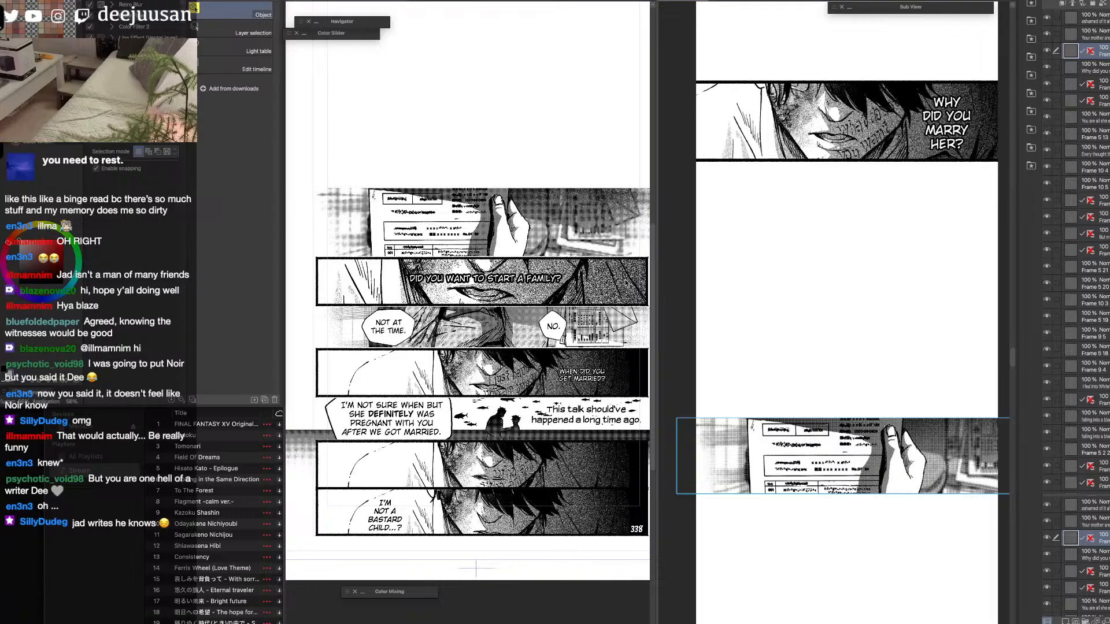
Show both balloon-pair layers above the hand panel on the source page again.
{"action": "left_click", "coordinate": [605, 271]}
{"action": "left_click", "coordinate": [1046, 299]}
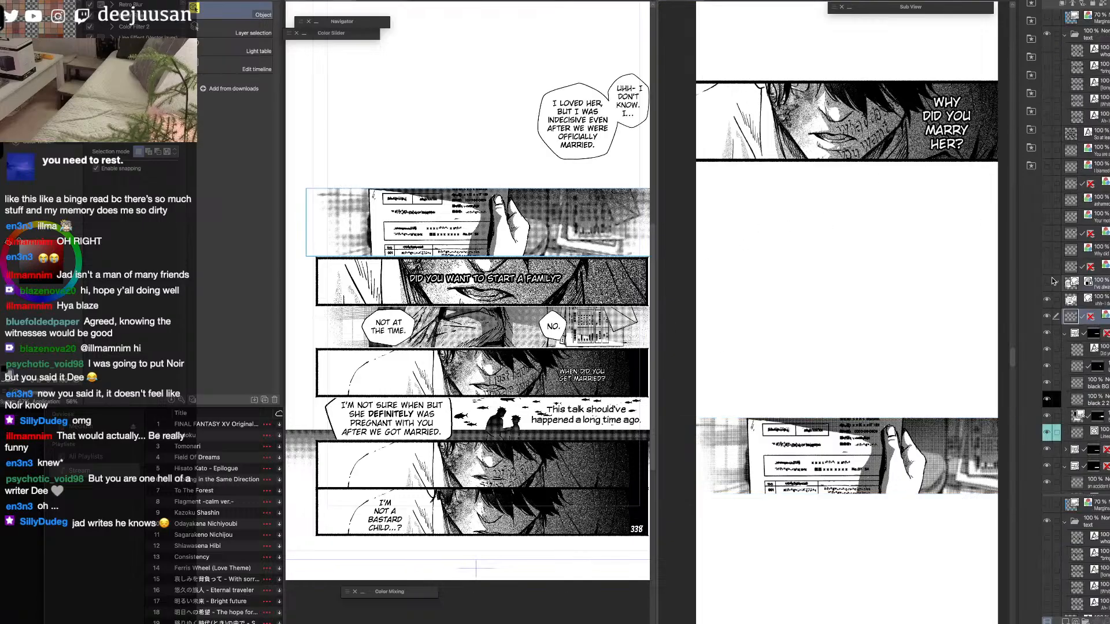
{"action": "left_click", "coordinate": [1046, 282]}
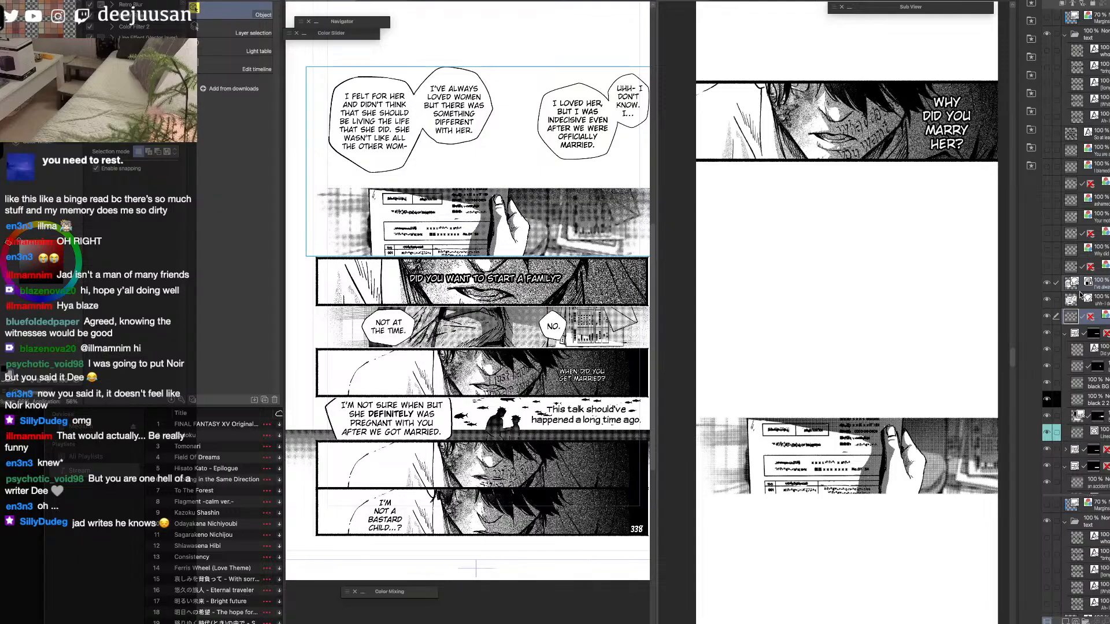
Rasterize the "I felt for her" and "I loved her" balloon-pair layers on the source page.
{"action": "left_click", "coordinate": [1071, 283]}
{"action": "left_click", "coordinate": [1070, 299]}
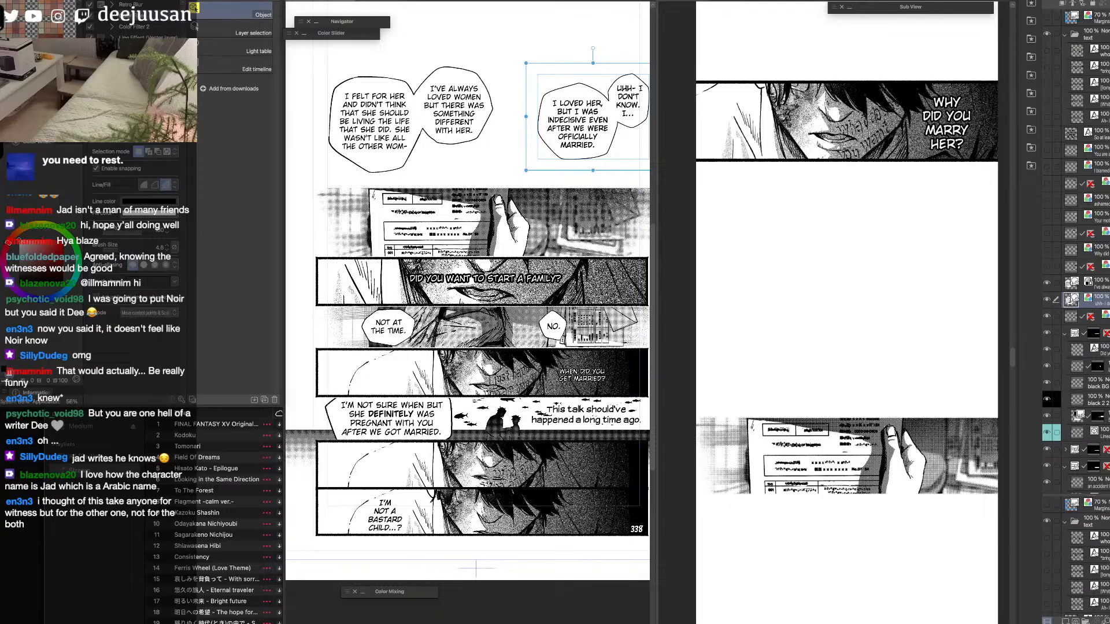
{"action": "left_click", "coordinate": [1102, 284]}
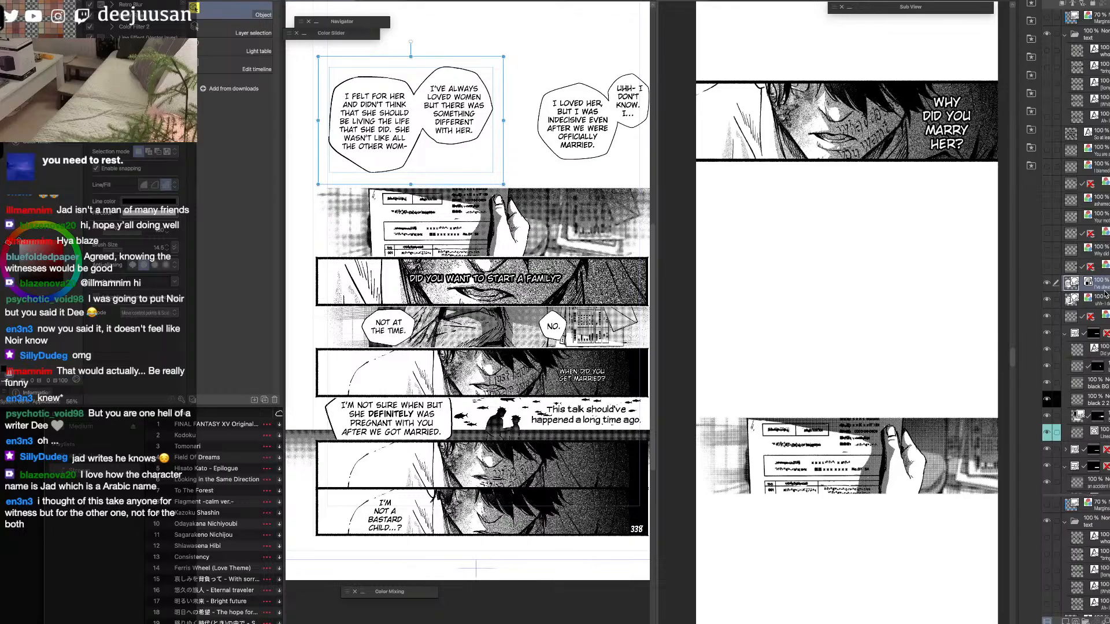
{"action": "left_click", "coordinate": [1103, 298], "text": "ctrl"}
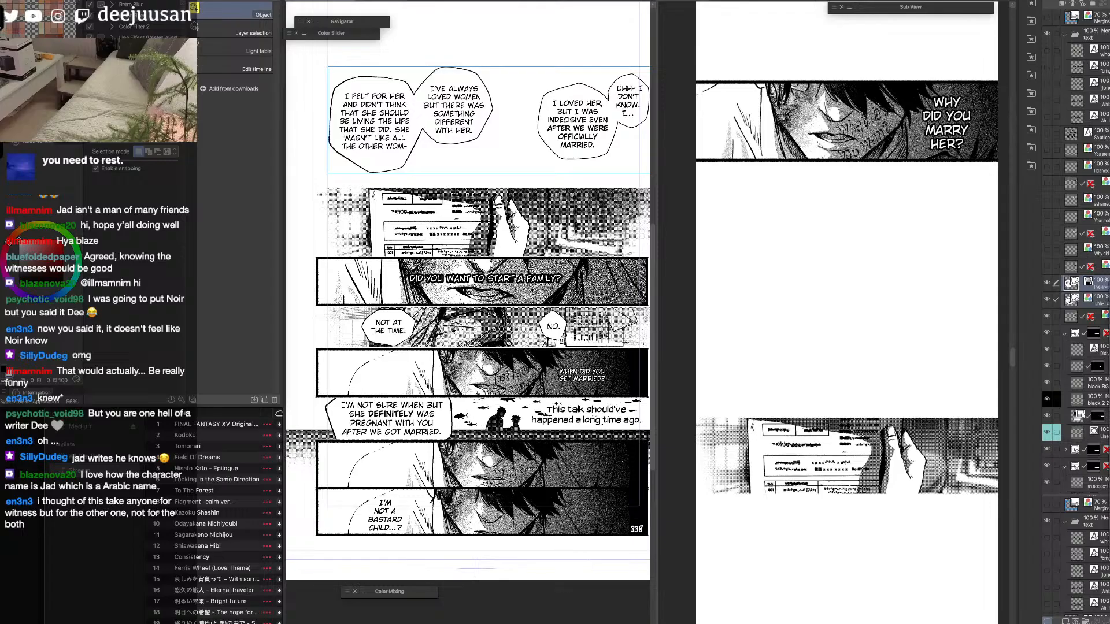
{"action": "left_click", "coordinate": [1089, 285]}
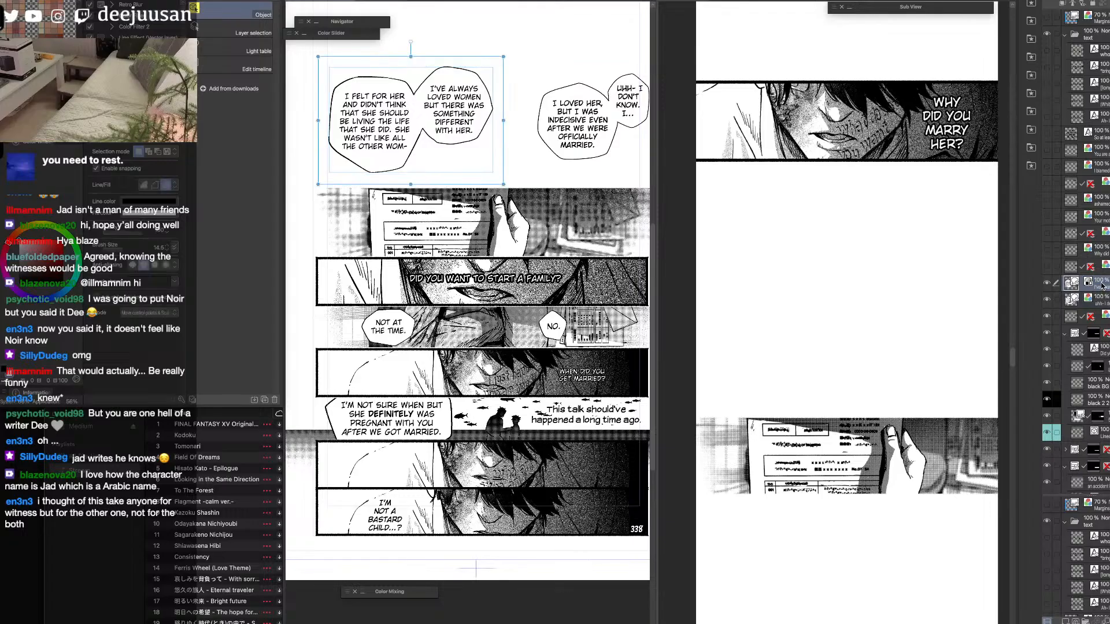
{"action": "left_click", "coordinate": [1105, 457]}
{"action": "right_click", "coordinate": [1099, 300]}
{"action": "left_click", "coordinate": [1105, 475]}
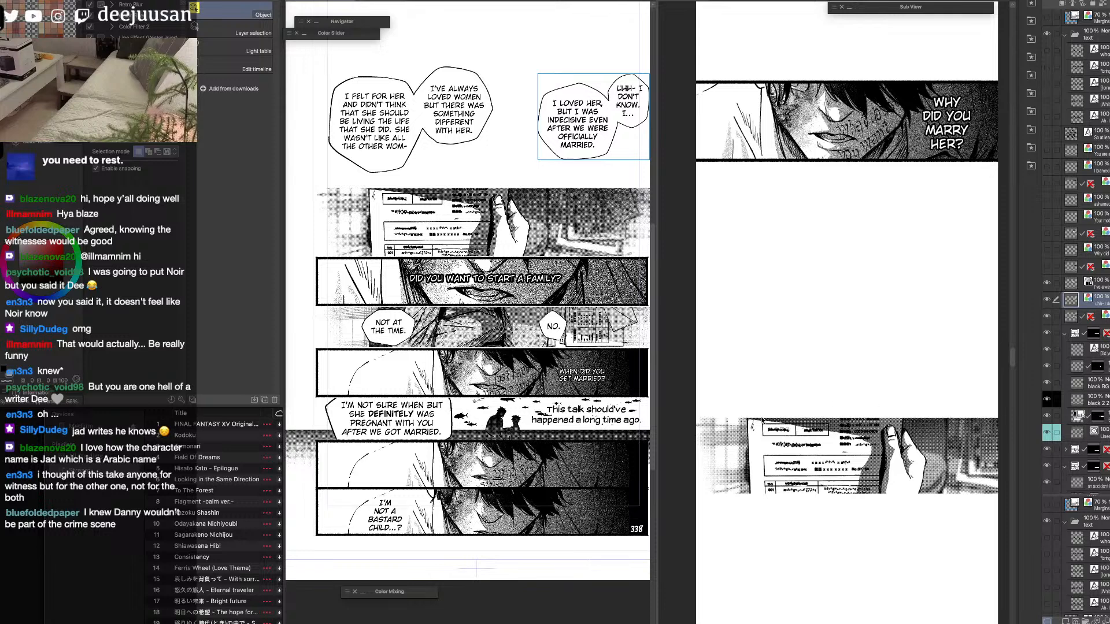
Copy the "I felt for her" balloon pair from the source page and paste it into the vertical strip.
{"action": "left_click", "coordinate": [1060, 285]}
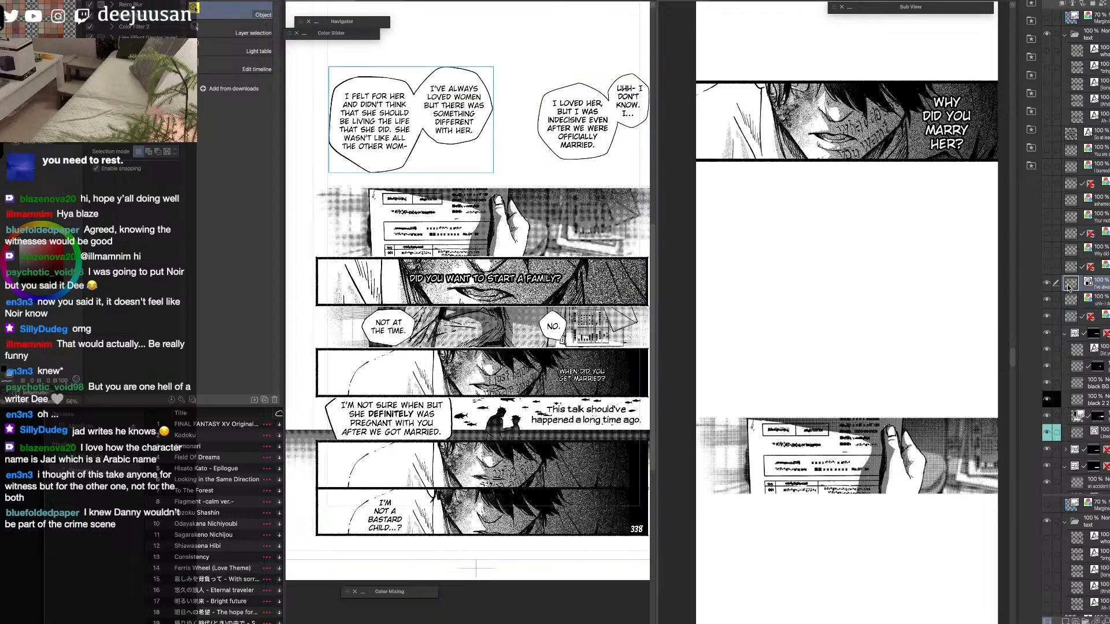
{"action": "left_click", "coordinate": [929, 345]}
{"action": "key", "text": "ctrl+v"}
Scale the pasted "I felt for her" balloon pair down and place it just below the hand panel.
{"action": "key", "text": "q"}
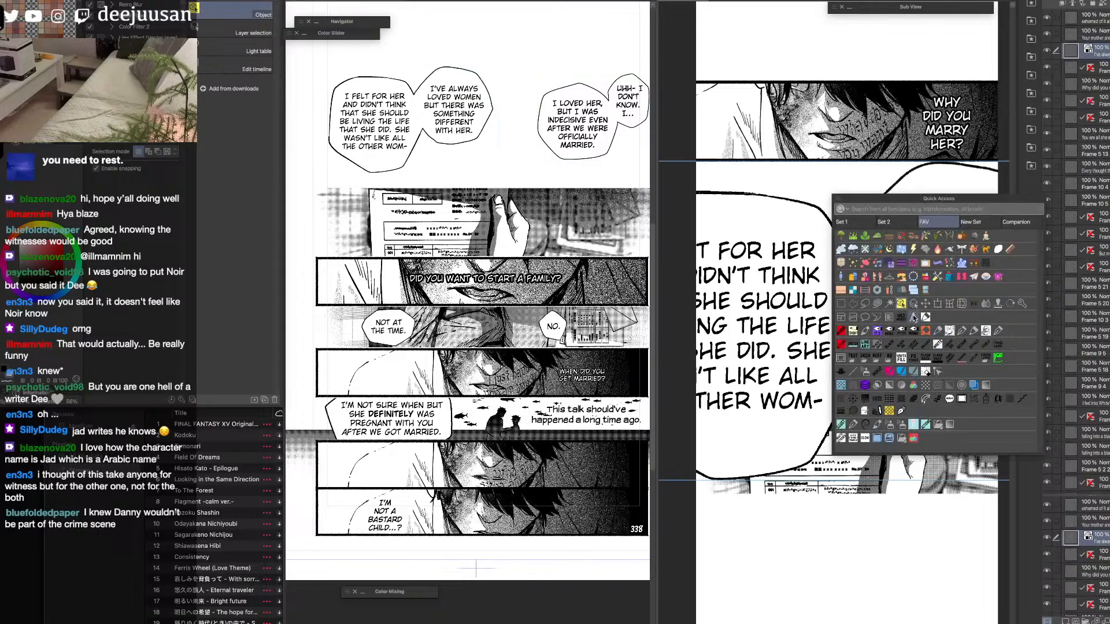
{"action": "left_click", "coordinate": [936, 304]}
{"action": "left_click_drag", "start_coordinate": [835, 162], "coordinate": [830, 487]}
{"action": "left_click_drag", "start_coordinate": [864, 550], "coordinate": [831, 557]}
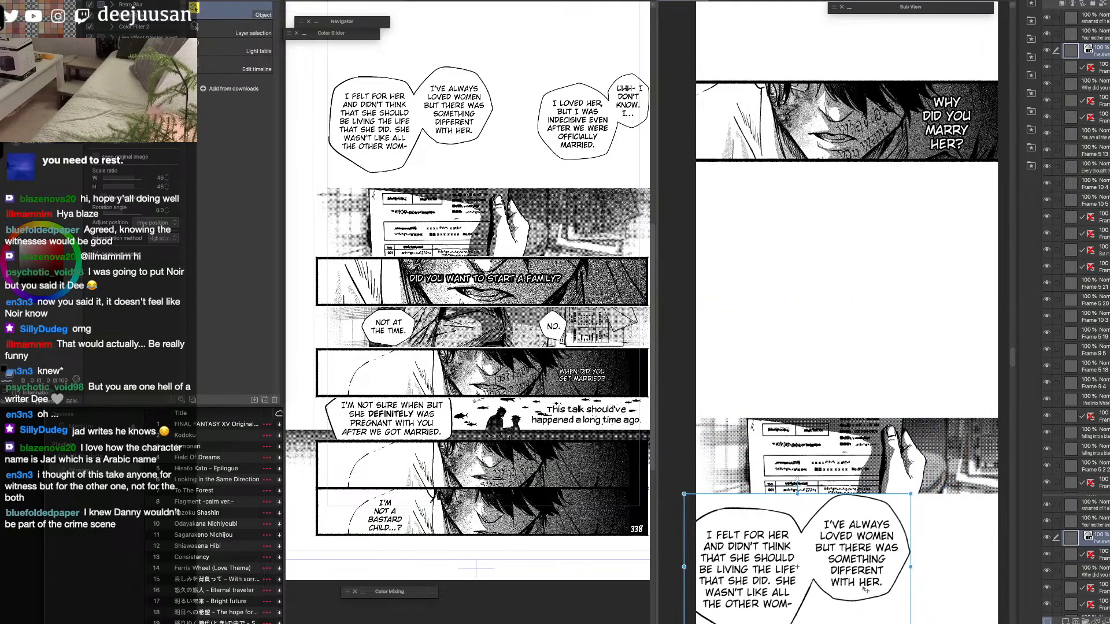
{"action": "left_click_drag", "start_coordinate": [862, 594], "coordinate": [862, 600]}
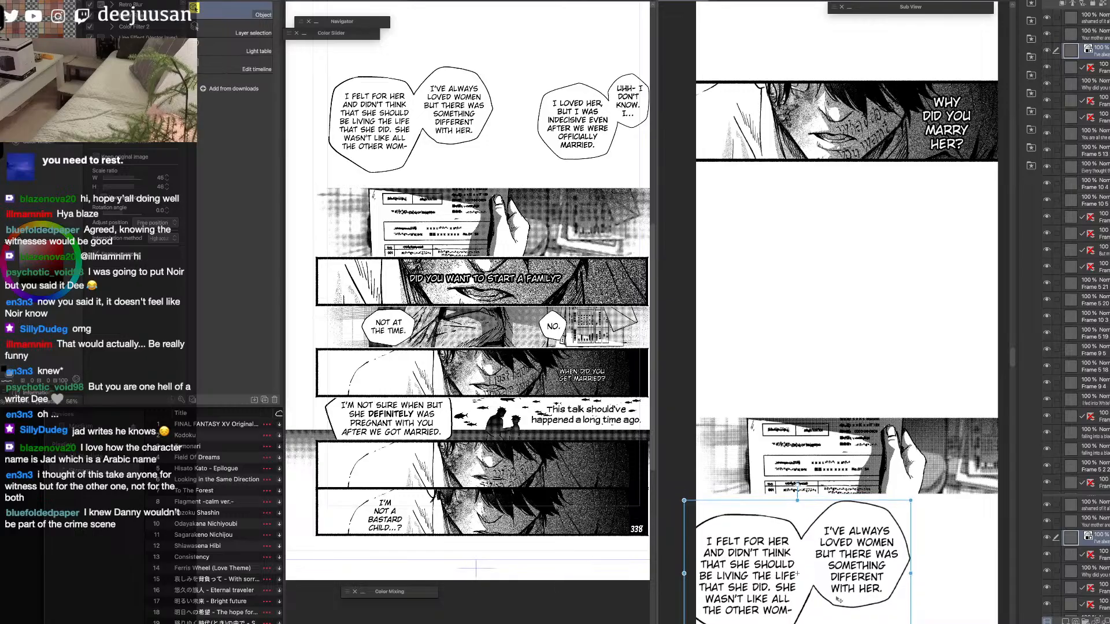
{"action": "key", "text": "Return"}
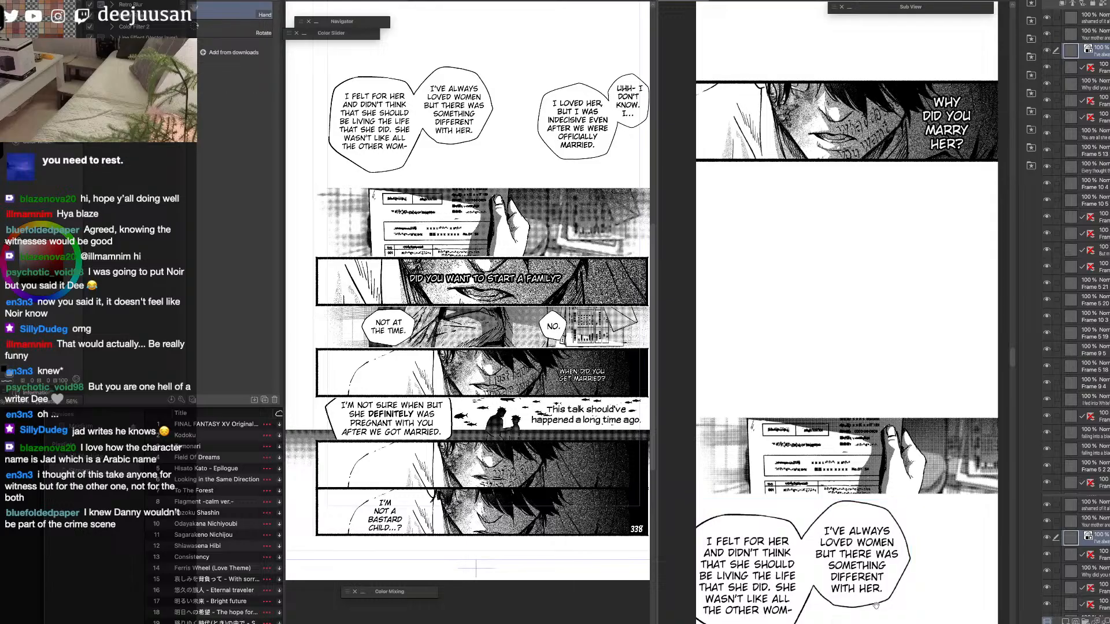
Copy the "I loved her" balloon pair from the source page and paste it into the strip.
{"action": "left_click_drag", "start_coordinate": [876, 571], "coordinate": [891, 420]}
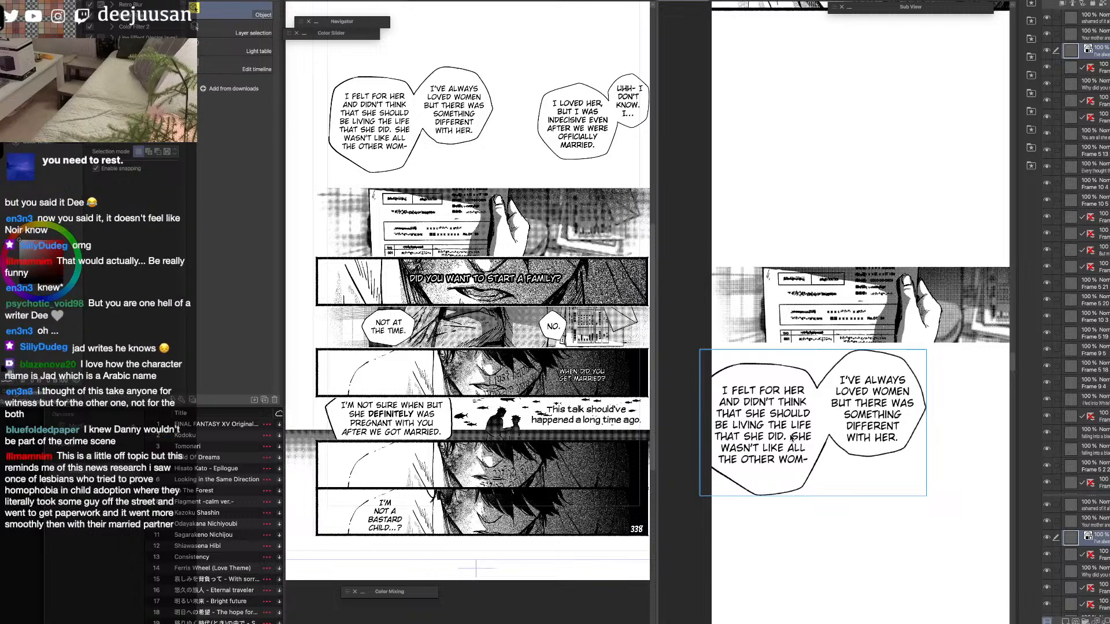
{"action": "left_click", "coordinate": [586, 153]}
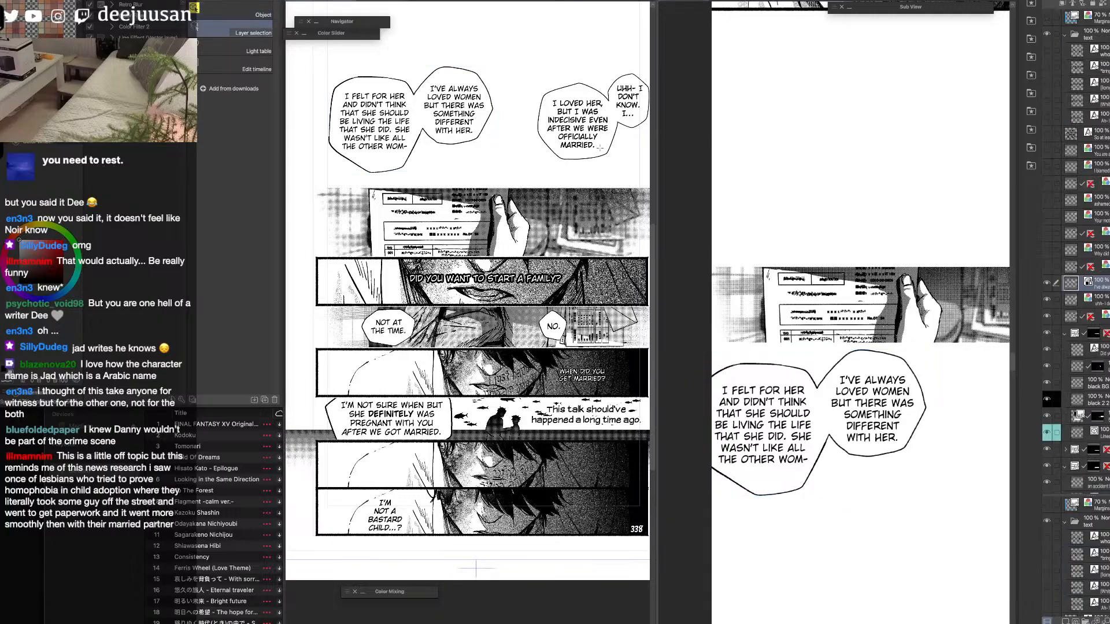
{"action": "left_click", "coordinate": [603, 156]}
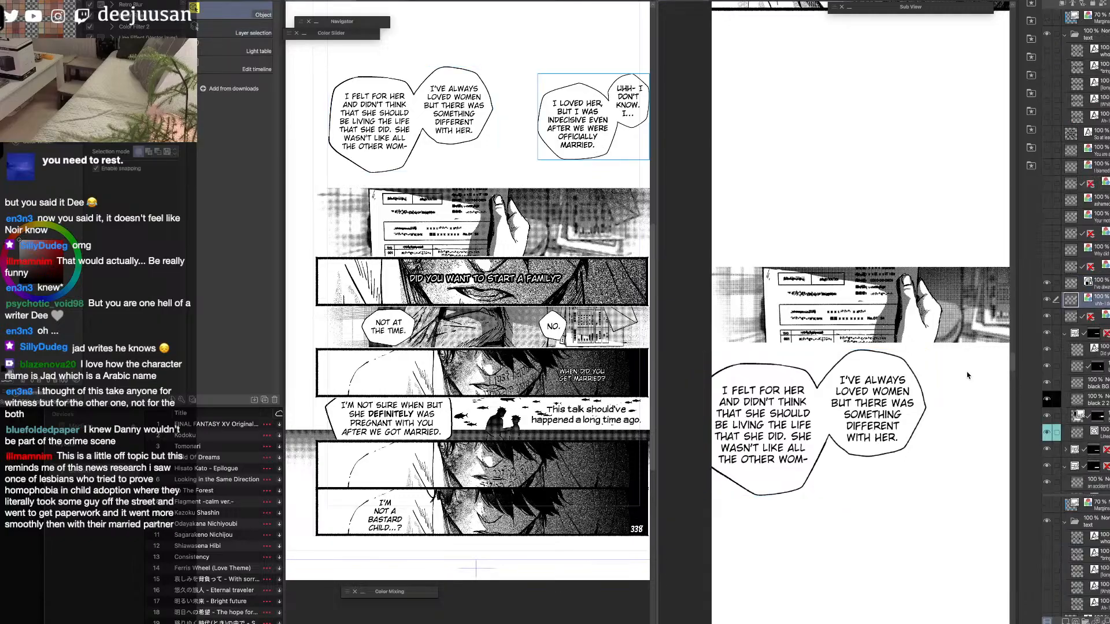
{"action": "left_click", "coordinate": [934, 232]}
{"action": "key", "text": "super+v"}
{"action": "key", "text": "k"}
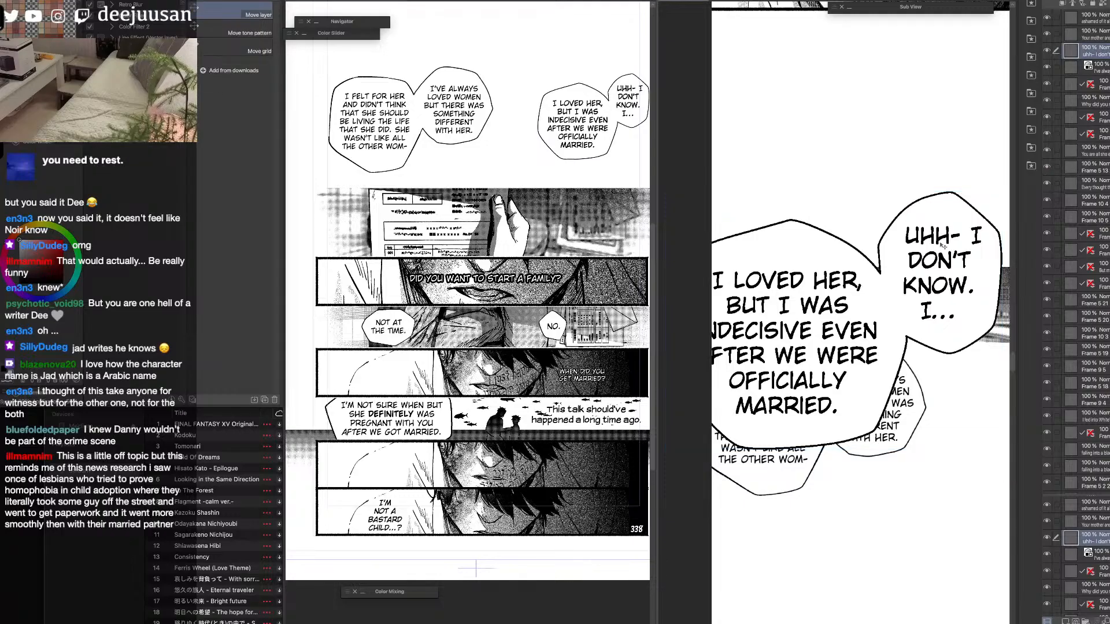
Scale the "I loved her" balloon pair down and place it above the hand panel, near the strip's right edge.
{"action": "key", "text": "q"}
{"action": "left_click", "coordinate": [930, 218]}
{"action": "left_click_drag", "start_coordinate": [985, 208], "coordinate": [950, 192]}
{"action": "left_click_drag", "start_coordinate": [985, 107], "coordinate": [963, 124]}
{"action": "left_click_drag", "start_coordinate": [942, 201], "coordinate": [983, 215]}
{"action": "left_click", "coordinate": [952, 300]}
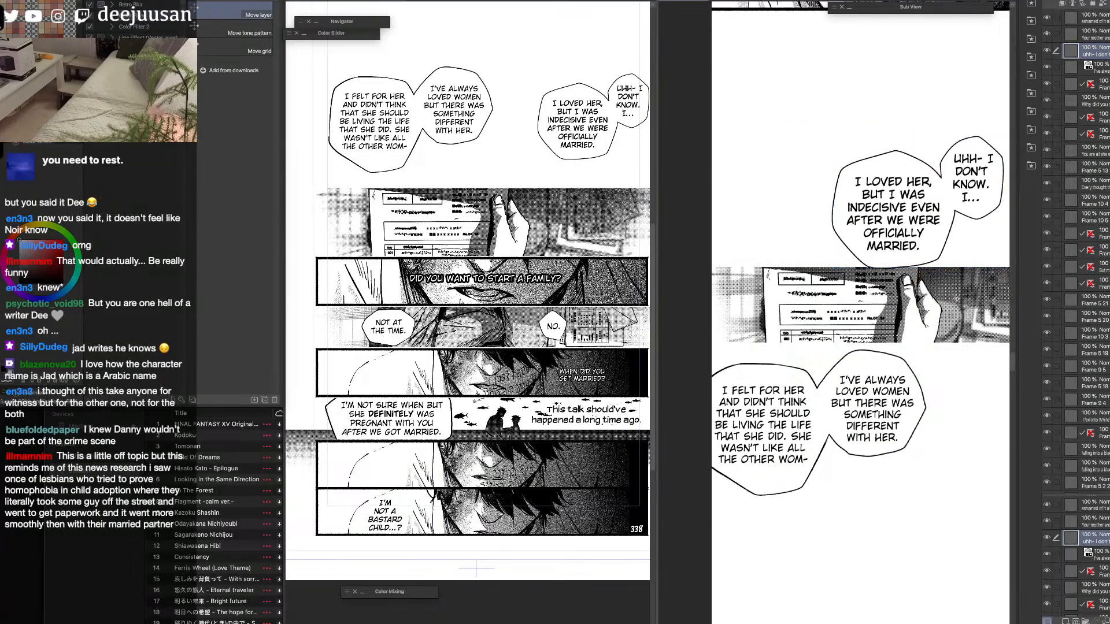
Nudge the "I loved her" balloon pair slightly right and down so it overlaps the hand panel's upper edge.
{"action": "scroll", "coordinate": [959, 324], "scroll_direction": "down", "scroll_amount": 3}
{"action": "left_click_drag", "start_coordinate": [944, 336], "coordinate": [938, 336]}
{"action": "scroll", "coordinate": [953, 333], "scroll_direction": "up", "scroll_amount": 1}
{"action": "key", "text": "F6"}
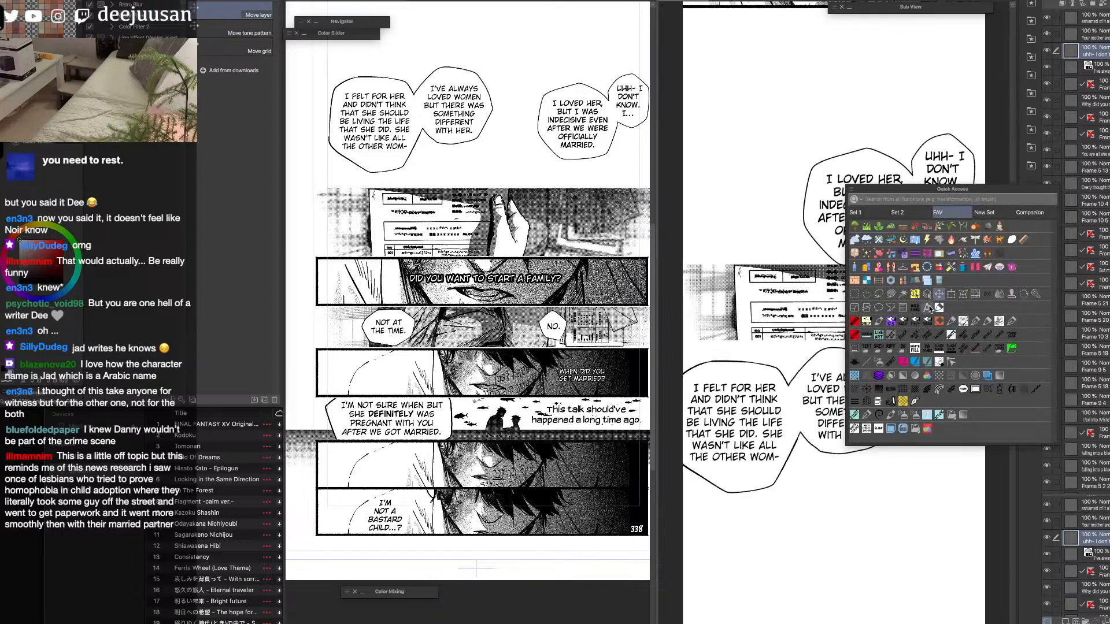
{"action": "key", "text": "F6"}
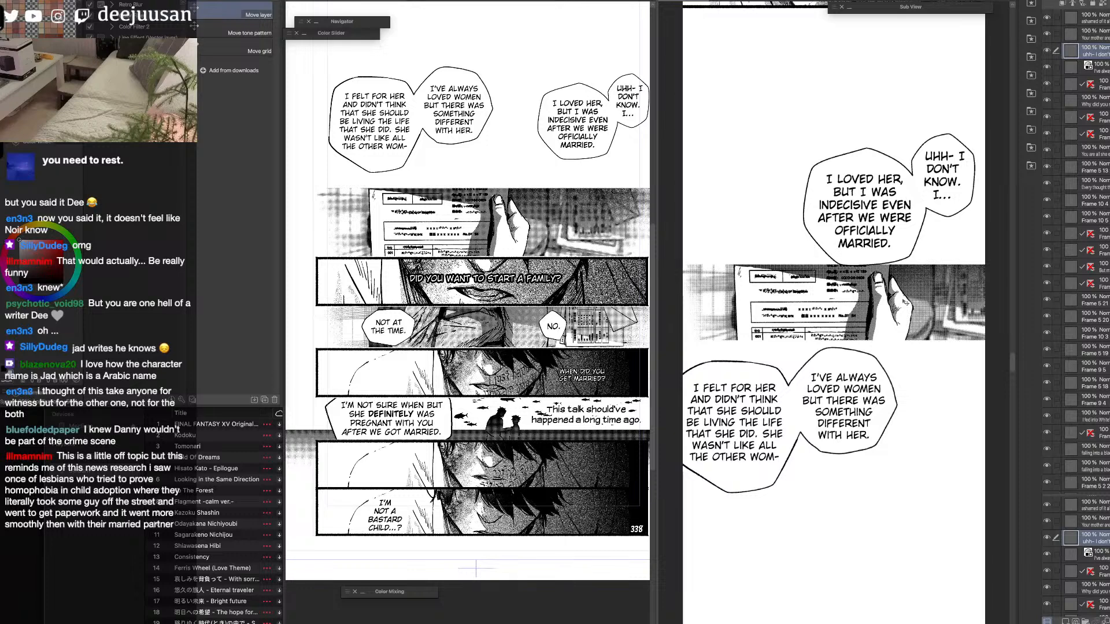
{"action": "left_click_drag", "start_coordinate": [910, 255], "coordinate": [917, 260]}
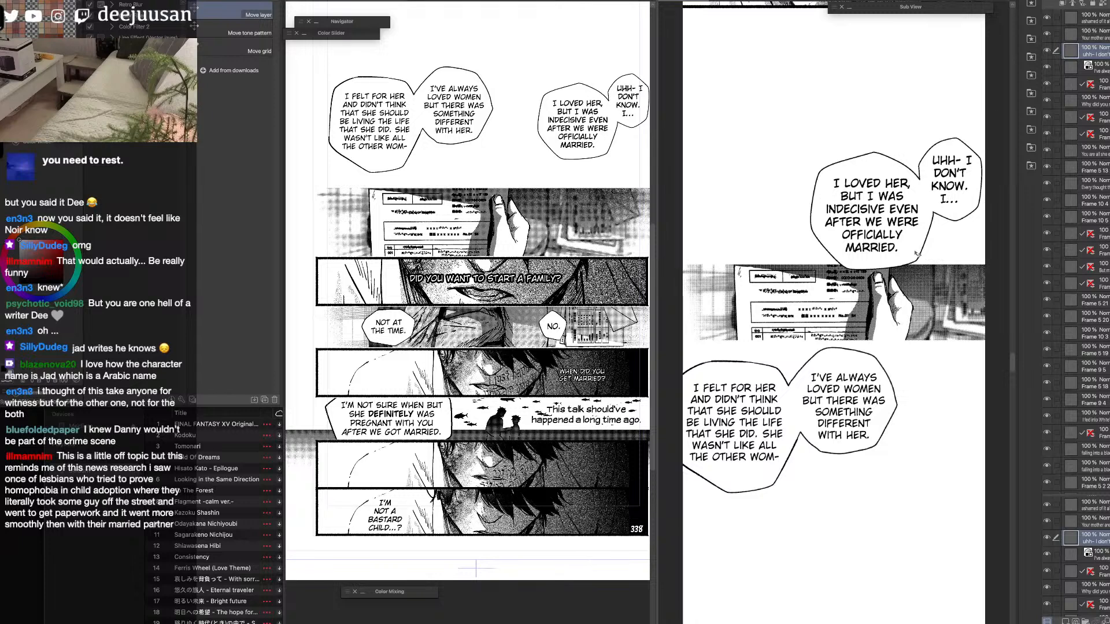
Draw straight black border lines along the hand panel's upper and lower edges with the Webtoon line brush.
{"action": "key", "text": "q"}
{"action": "left_click", "coordinate": [861, 317]}
{"action": "left_click", "coordinate": [891, 314]}
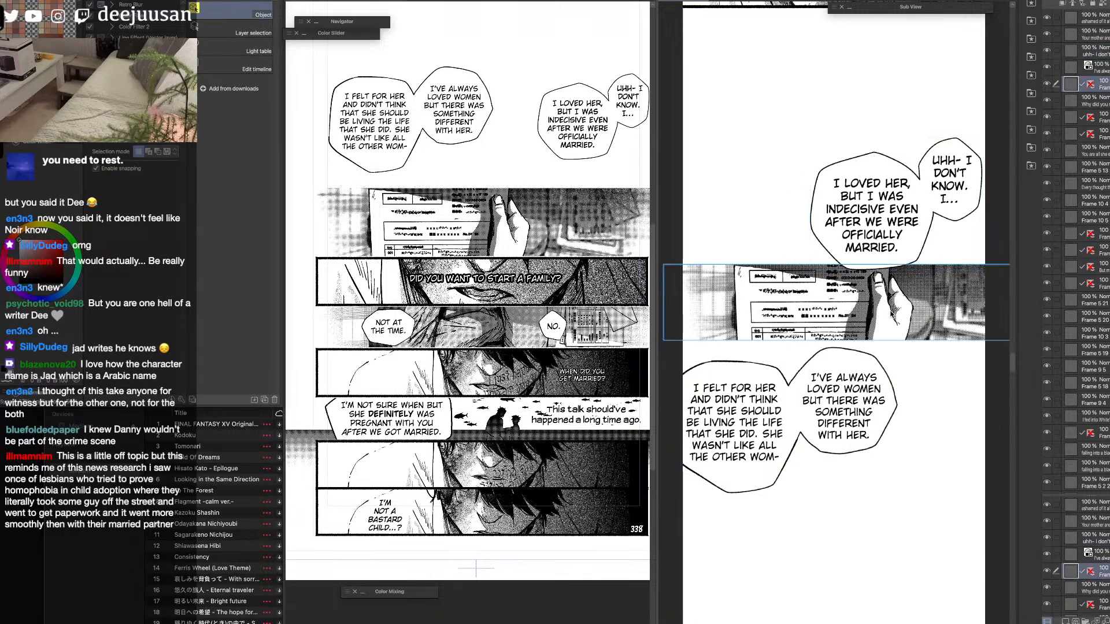
{"action": "scroll", "coordinate": [896, 314], "scroll_direction": "down", "scroll_amount": 2}
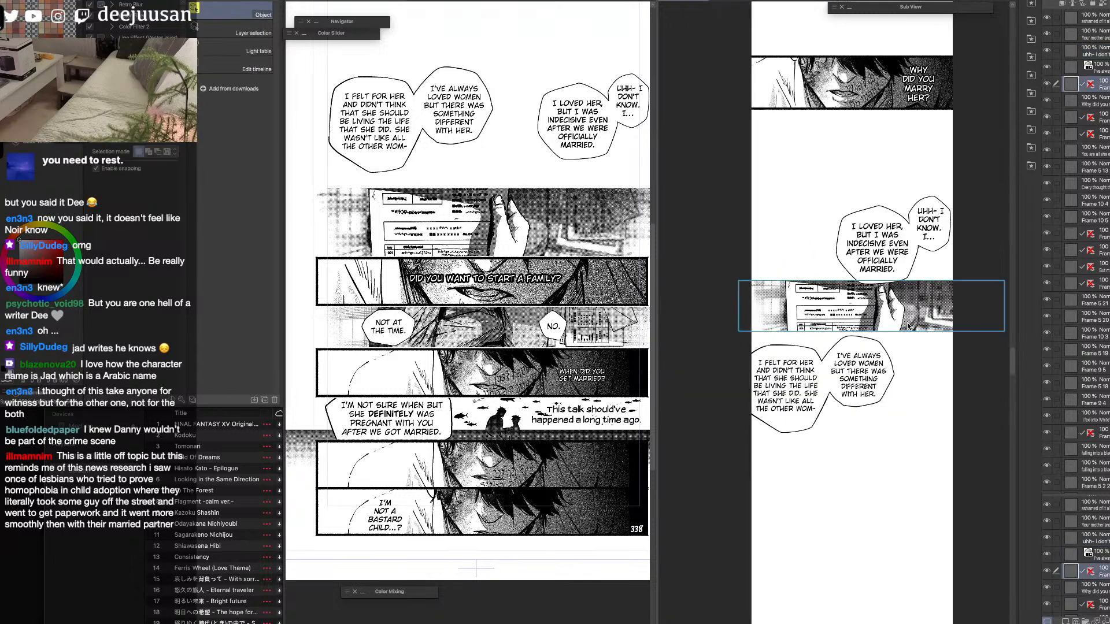
{"action": "key", "text": "q"}
{"action": "left_click", "coordinate": [813, 356]}
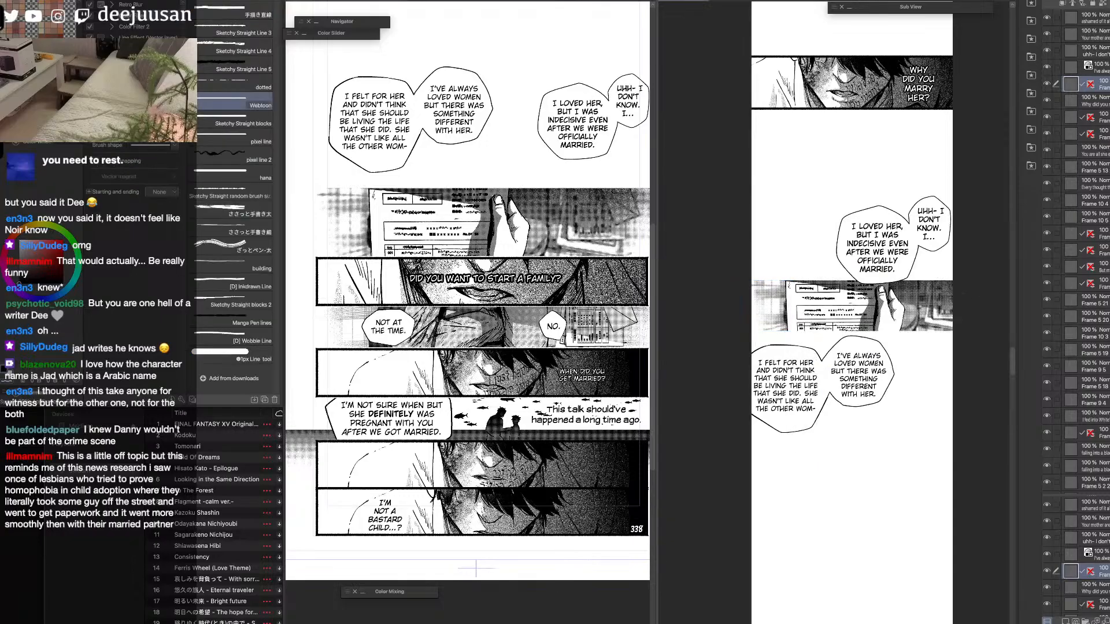
{"action": "left_click_drag", "start_coordinate": [955, 282], "coordinate": [751, 281]}
{"action": "left_click_drag", "start_coordinate": [955, 332], "coordinate": [752, 332]}
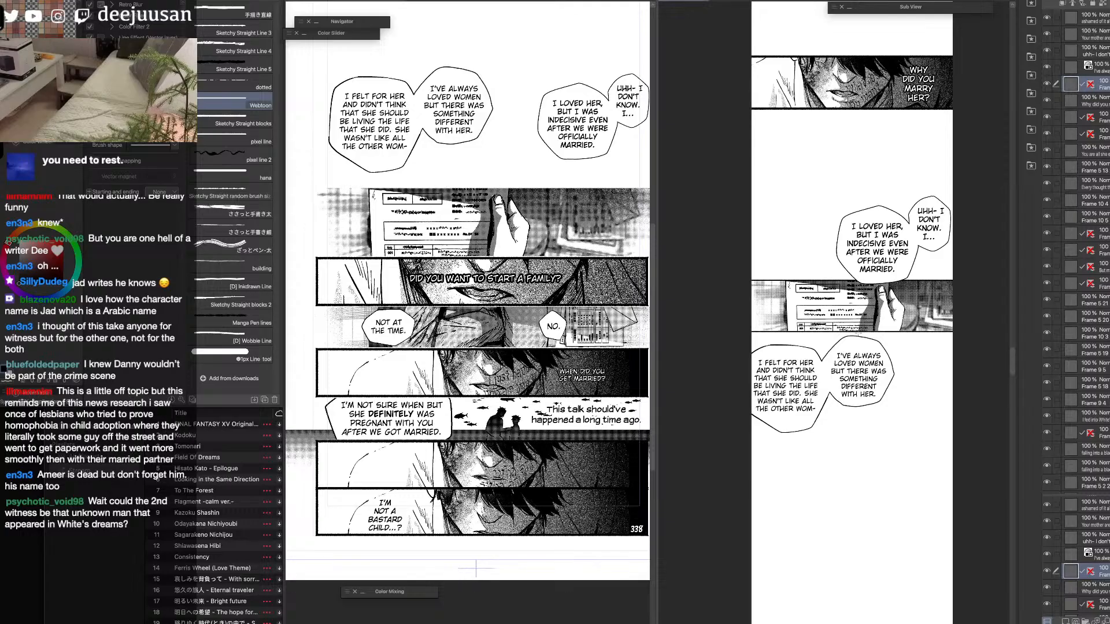
Reposition the "I loved her" balloon pair slightly further left over the hand panel's upper edge.
{"action": "key", "text": "F6"}
{"action": "left_click", "coordinate": [736, 367]}
{"action": "key", "text": "q"}
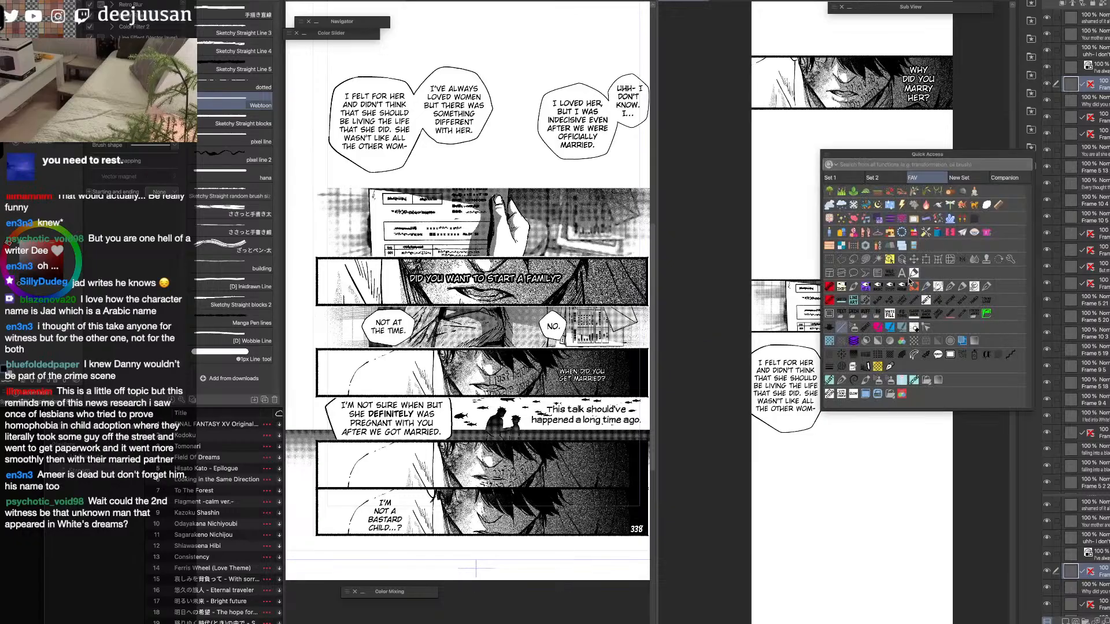
{"action": "left_click", "coordinate": [891, 263]}
{"action": "left_click_drag", "start_coordinate": [927, 252], "coordinate": [895, 250]}
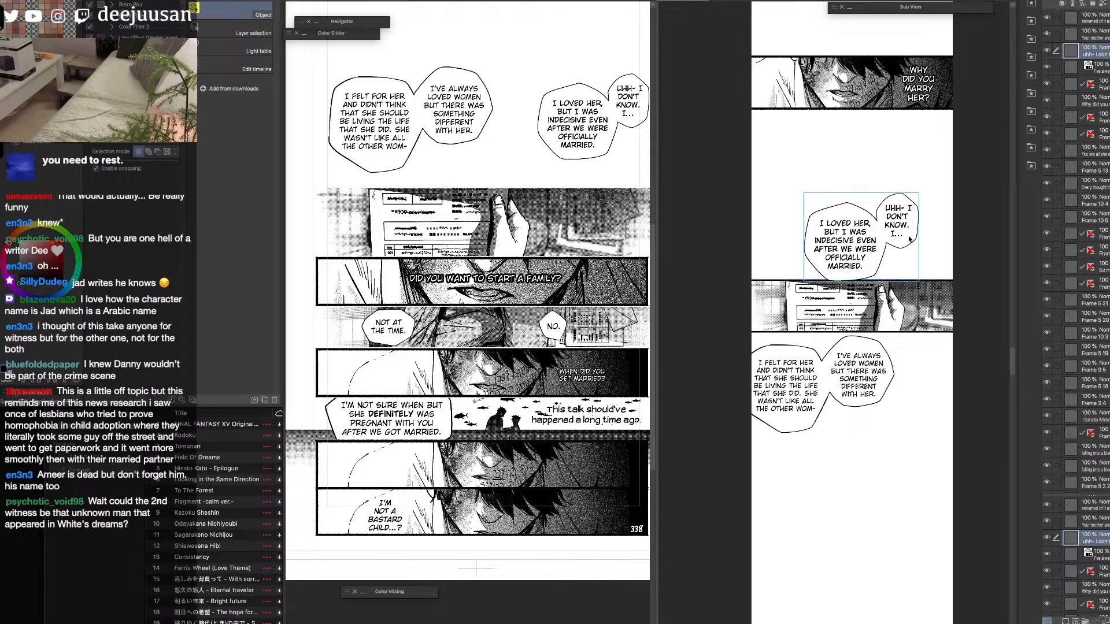
{"action": "left_click_drag", "start_coordinate": [905, 248], "coordinate": [929, 252]}
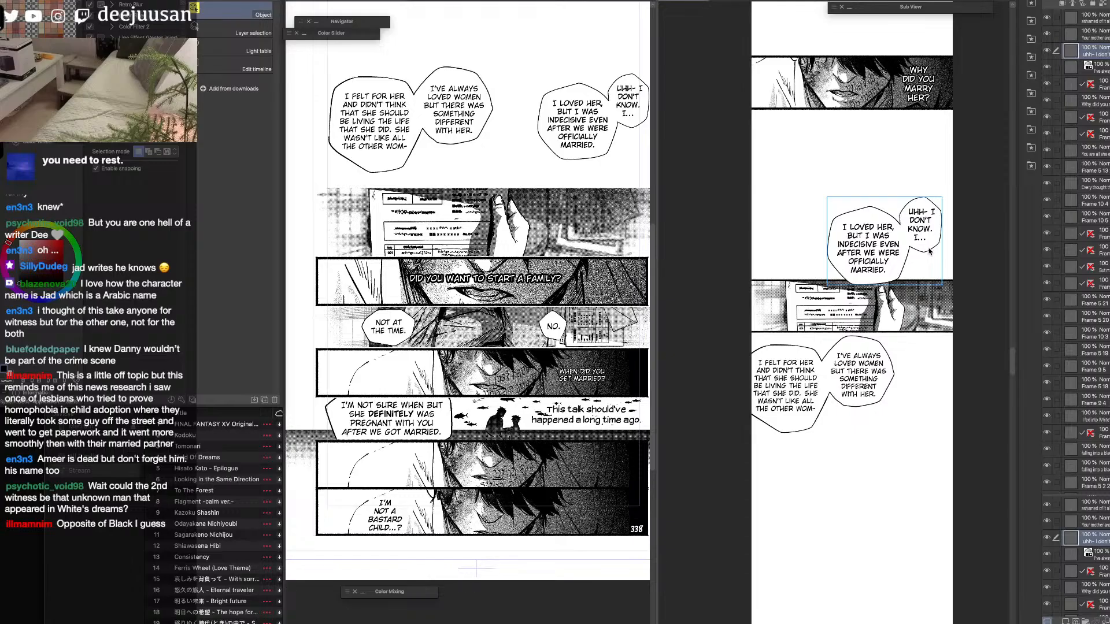
{"action": "scroll", "coordinate": [895, 262], "scroll_direction": "down", "scroll_amount": 1}
{"action": "left_click_drag", "start_coordinate": [895, 262], "coordinate": [900, 268]}
{"action": "key", "text": "q"}
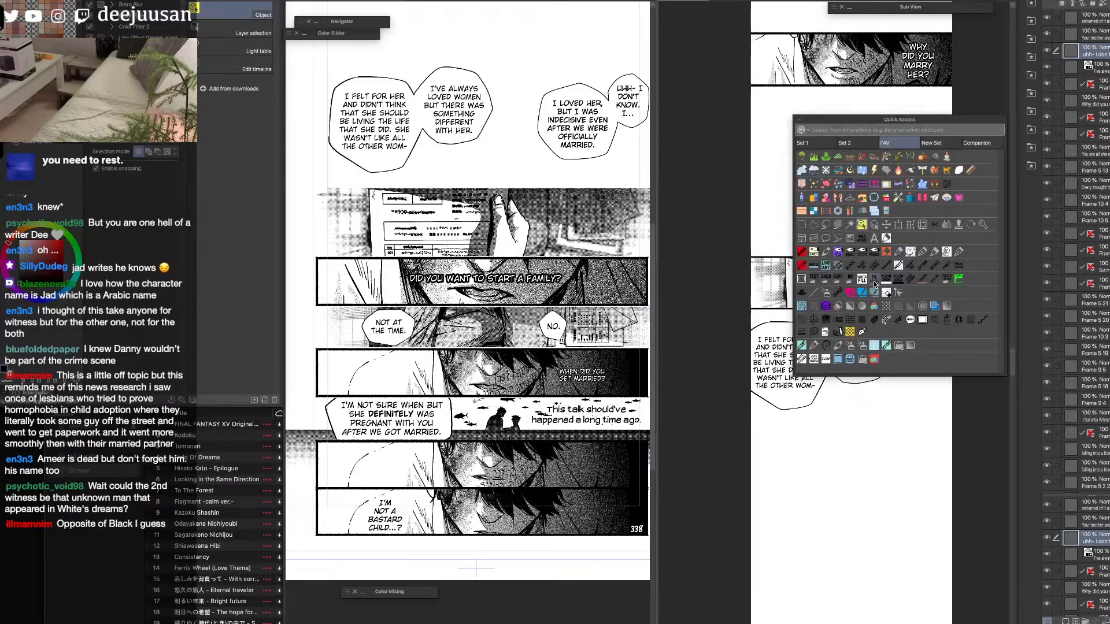
{"action": "key", "text": "q"}
{"action": "key", "text": "q"}
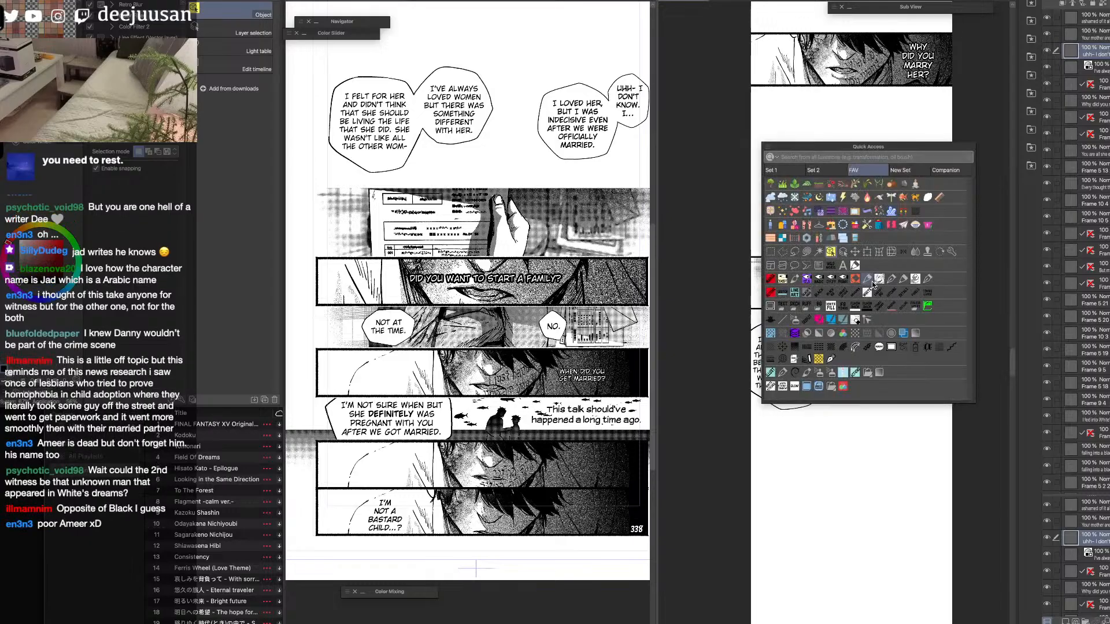
{"action": "left_click", "coordinate": [803, 283]}
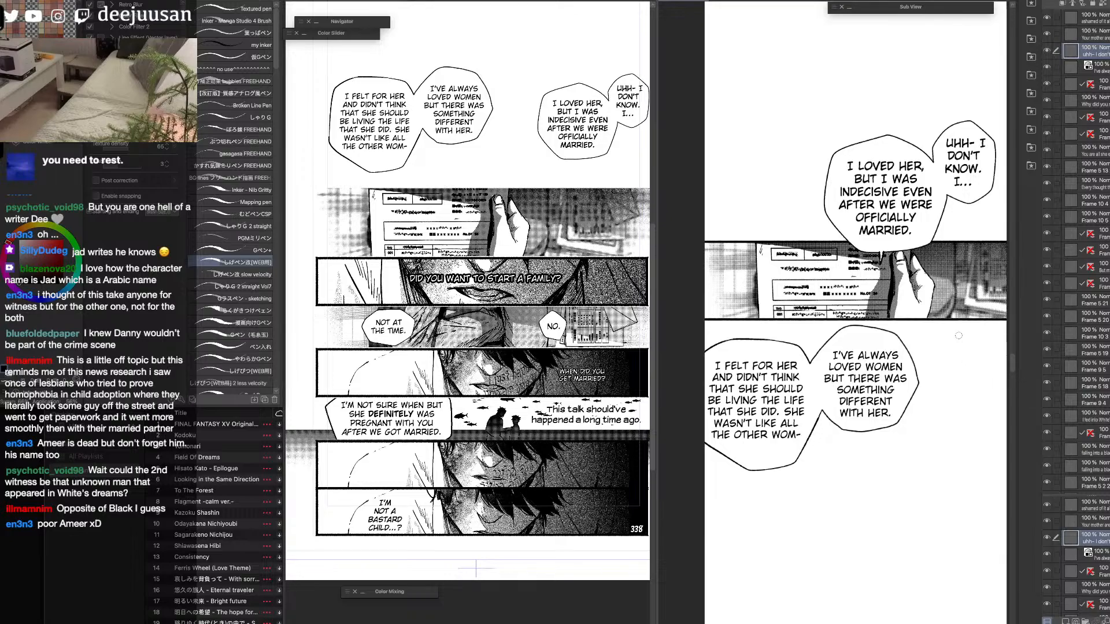
{"action": "key", "text": "q"}
{"action": "left_click", "coordinate": [921, 299]}
{"action": "key", "text": "super+z"}
{"action": "key", "text": "super+z"}
Move both balloon pairs and the hand panel up the strip, shifting the "I felt for her" pair right, clear of the strip's edge.
{"action": "left_click_drag", "start_coordinate": [925, 297], "coordinate": [889, 340]}
{"action": "key", "text": "super+minus"}
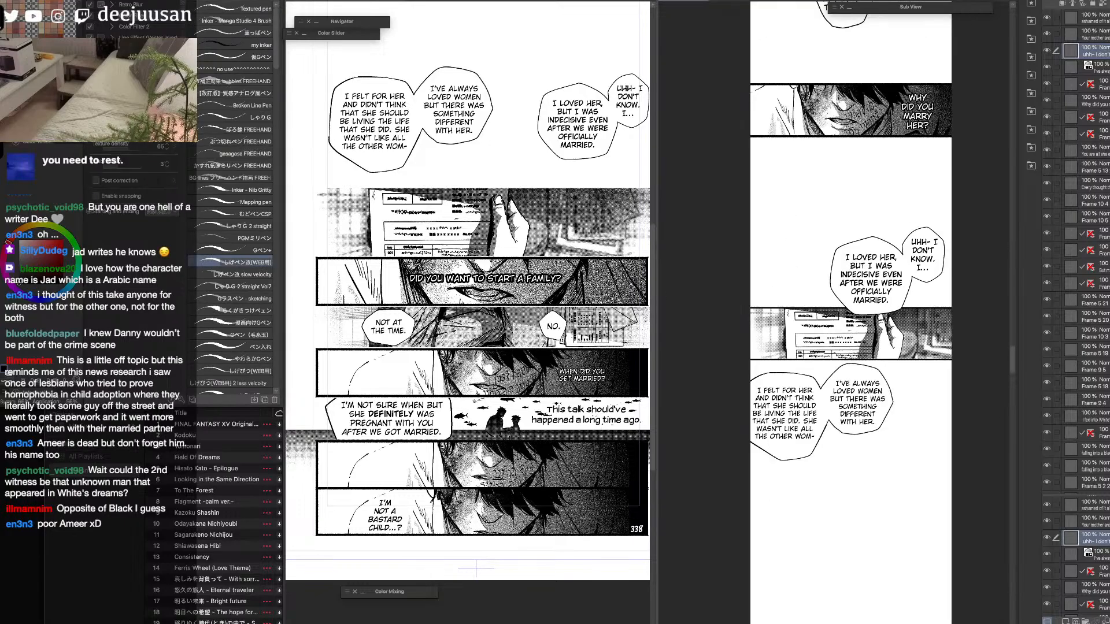
{"action": "key", "text": "q"}
{"action": "left_click", "coordinate": [920, 283]}
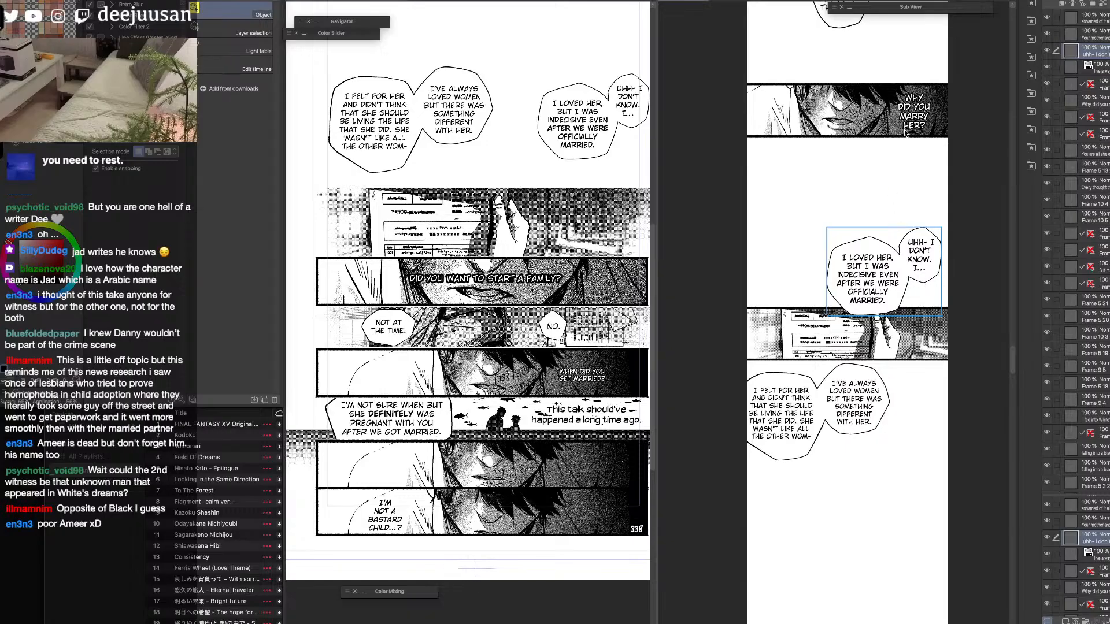
{"action": "left_click_drag", "start_coordinate": [923, 282], "coordinate": [923, 250]}
{"action": "left_click_drag", "start_coordinate": [905, 349], "coordinate": [905, 317]}
{"action": "mouse_move", "coordinate": [867, 397]}
{"action": "left_mouse_down"}
{"action": "mouse_move", "coordinate": [867, 351]}
{"action": "mouse_move", "coordinate": [878, 380]}
{"action": "left_mouse_up"}
Lasso the "I felt for her" balloon and split it from its pair onto its own layer.
{"action": "key", "text": "q"}
{"action": "left_click", "coordinate": [806, 348]}
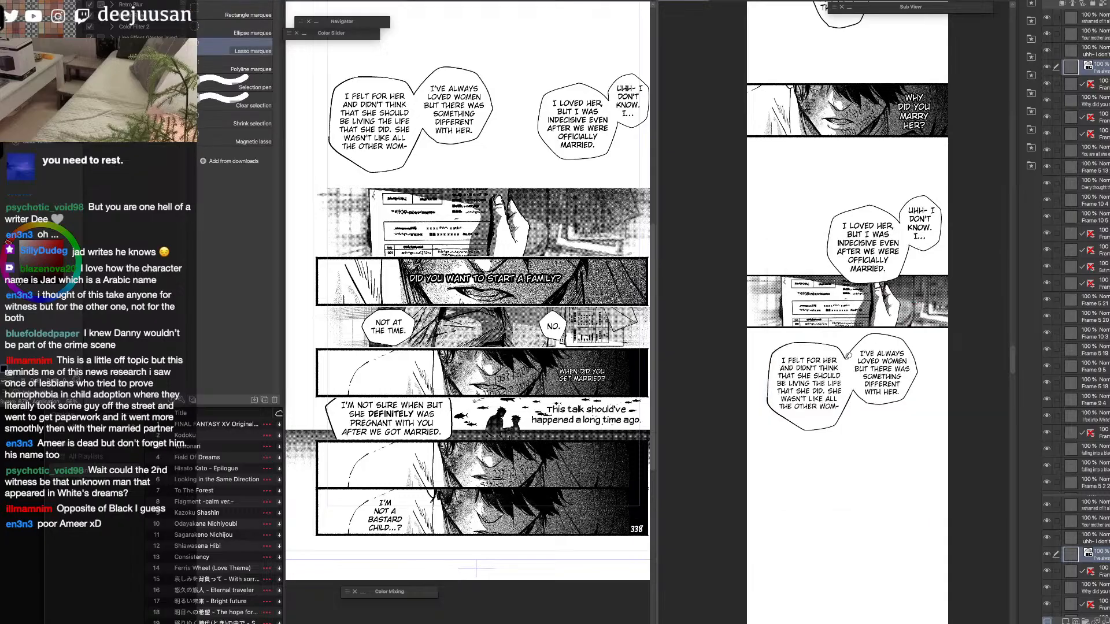
{"action": "mouse_move", "coordinate": [856, 399]}
{"action": "left_mouse_down"}
{"action": "mouse_move", "coordinate": [799, 450]}
{"action": "mouse_move", "coordinate": [772, 335]}
{"action": "left_mouse_up"}
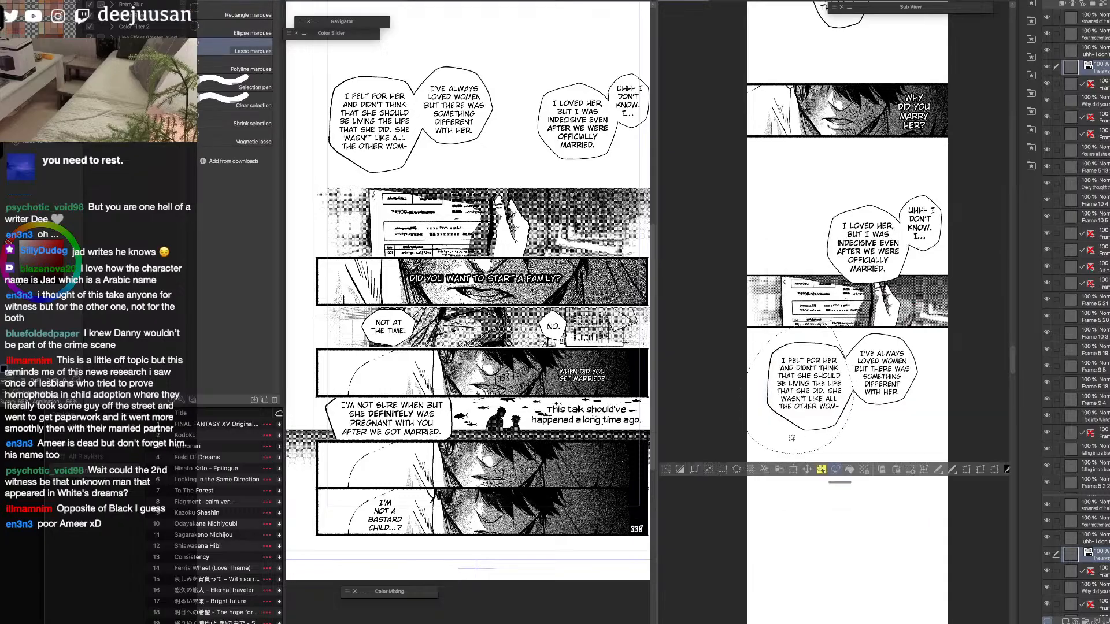
{"action": "left_click", "coordinate": [767, 472]}
{"action": "left_click", "coordinate": [668, 470]}
Move the separated "I felt for her" balloon down and slightly right, diagonally below the "I've always loved women" balloon.
{"action": "key", "text": "q"}
{"action": "left_click", "coordinate": [657, 436]}
{"action": "left_click_drag", "start_coordinate": [812, 421], "coordinate": [822, 456]}
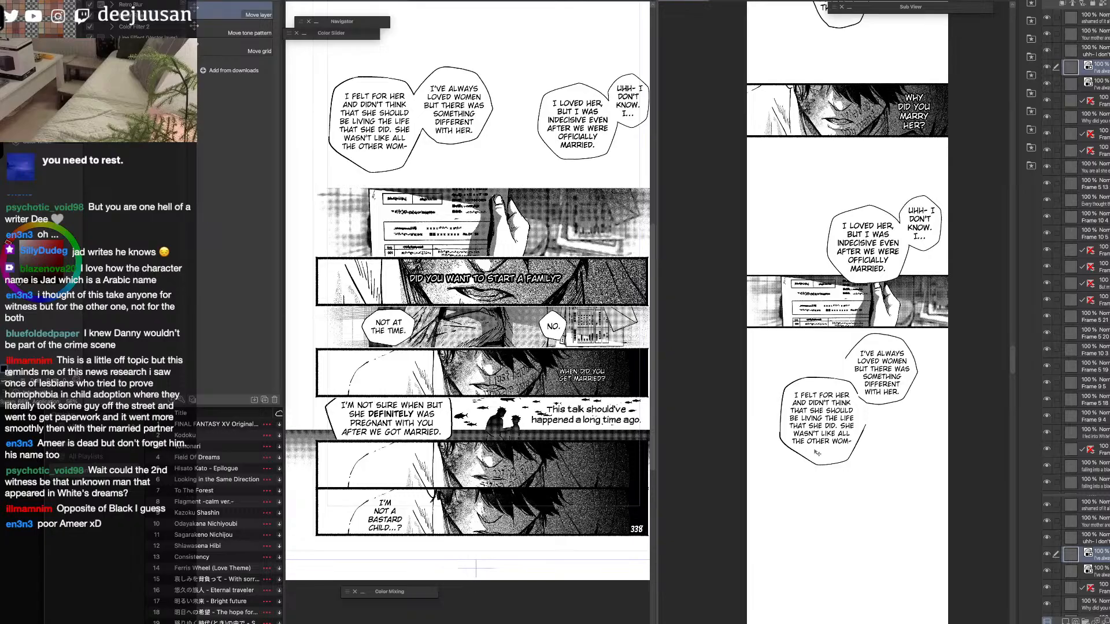
Select both separated balloon layers and move them up and left together so the upper balloon overlaps the hand panel's lower edge.
{"action": "key", "text": "6"}
{"action": "key", "text": "6"}
{"action": "left_click", "coordinate": [1047, 68]}
{"action": "left_click", "coordinate": [1048, 68]}
Redraw the missing outlines with a pen so the "I've always loved women" and "I felt for her" balloons join.
{"action": "key", "text": "6"}
{"action": "key", "text": "6"}
{"action": "left_click_drag", "start_coordinate": [942, 406], "coordinate": [922, 391]}
{"action": "key", "text": "6"}
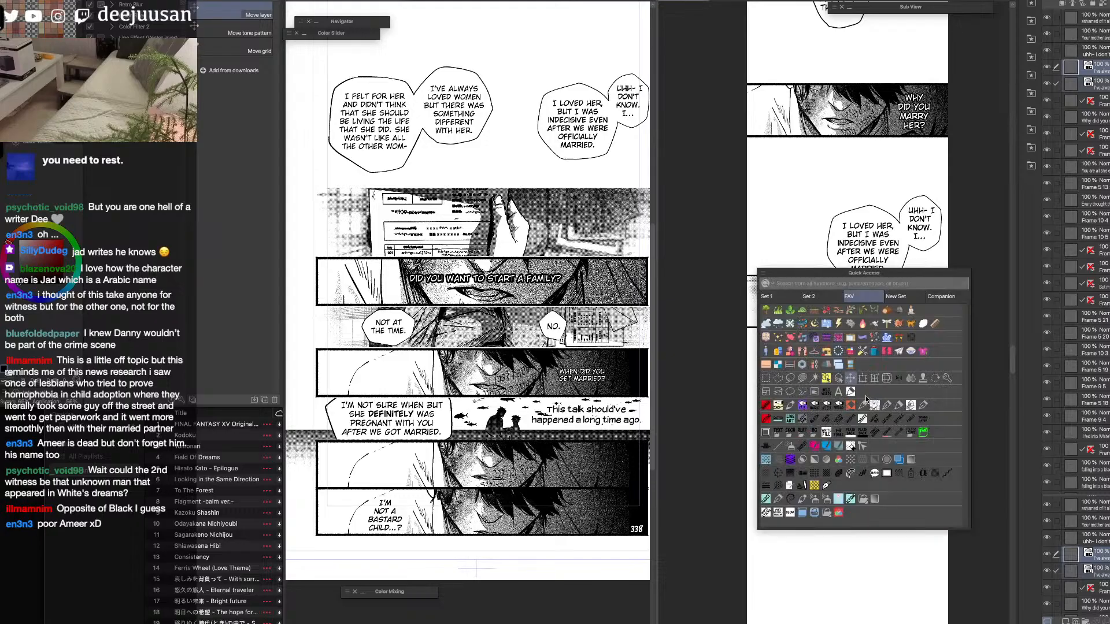
{"action": "left_click", "coordinate": [874, 409]}
{"action": "scroll", "coordinate": [880, 374], "scroll_direction": "up", "scroll_amount": 1}
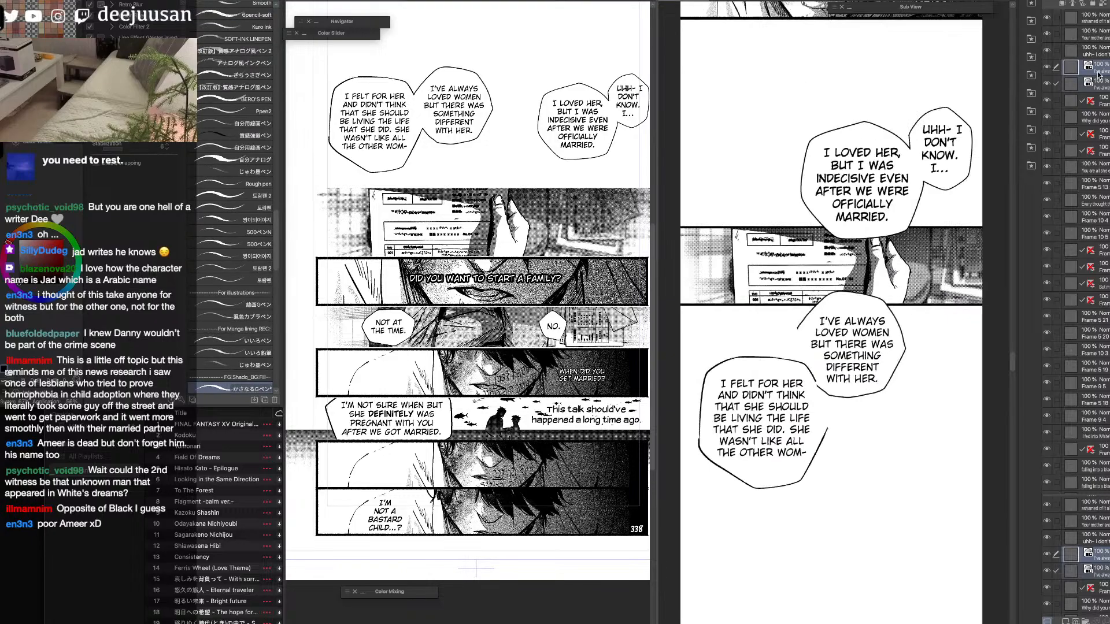
{"action": "scroll", "coordinate": [811, 435], "scroll_direction": "up", "scroll_amount": 1}
{"action": "mouse_move", "coordinate": [825, 469]}
{"action": "left_mouse_down"}
{"action": "mouse_move", "coordinate": [851, 441]}
{"action": "mouse_move", "coordinate": [850, 351]}
{"action": "left_mouse_up"}
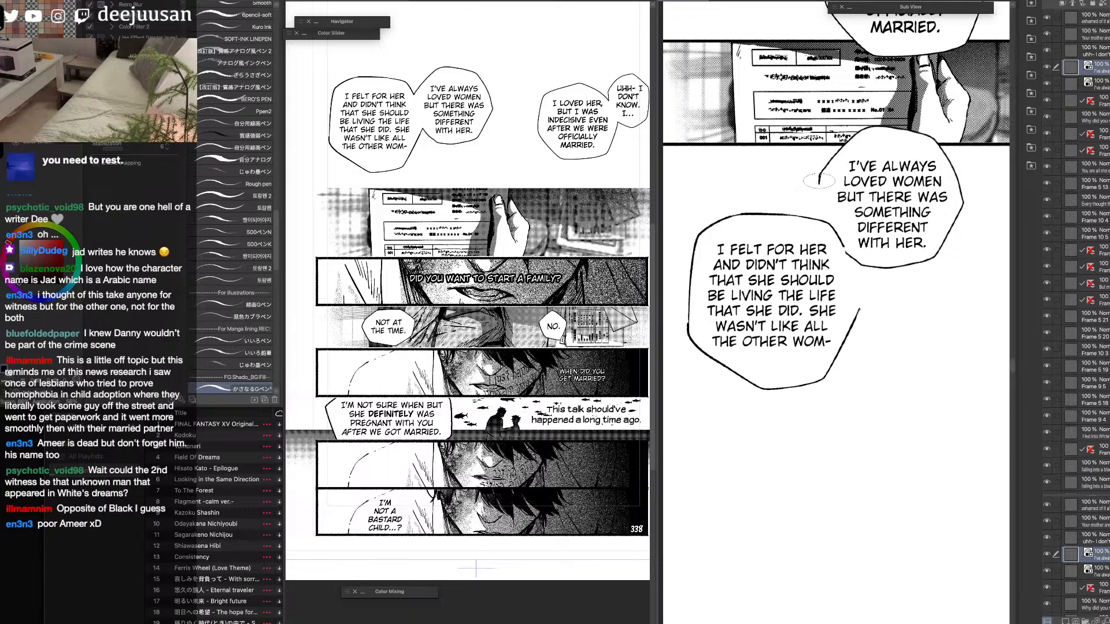
{"action": "left_click_drag", "start_coordinate": [865, 272], "coordinate": [858, 316]}
{"action": "scroll", "coordinate": [928, 278], "scroll_direction": "up", "scroll_amount": 1}
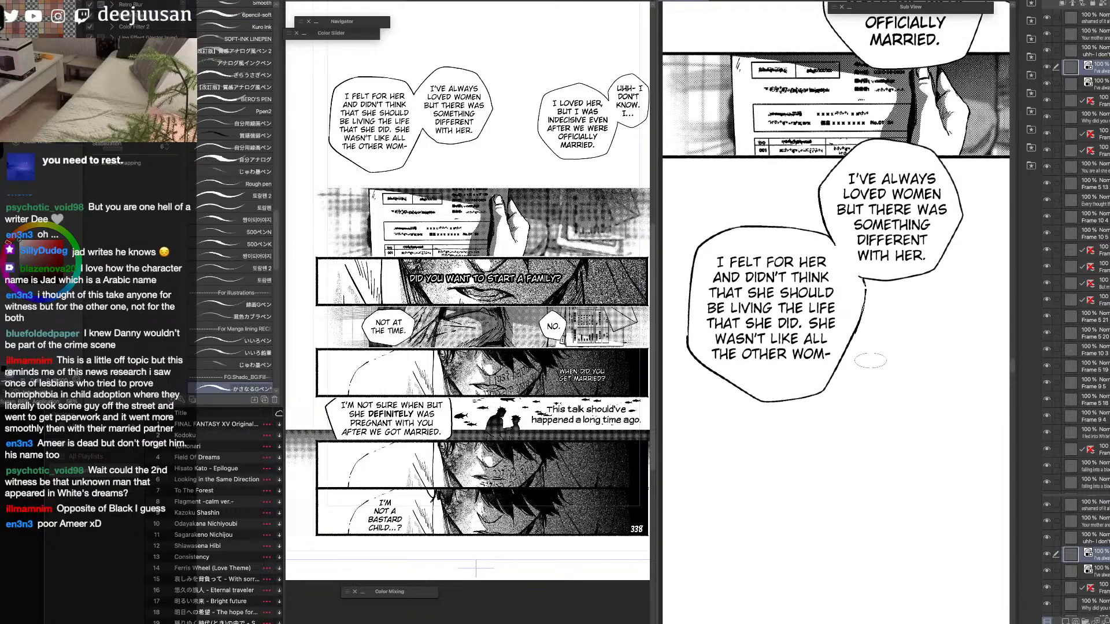
Lasso the "I've always loved women" text, nudge it slightly up inside its balloon and clear the selection.
{"action": "key", "text": "q"}
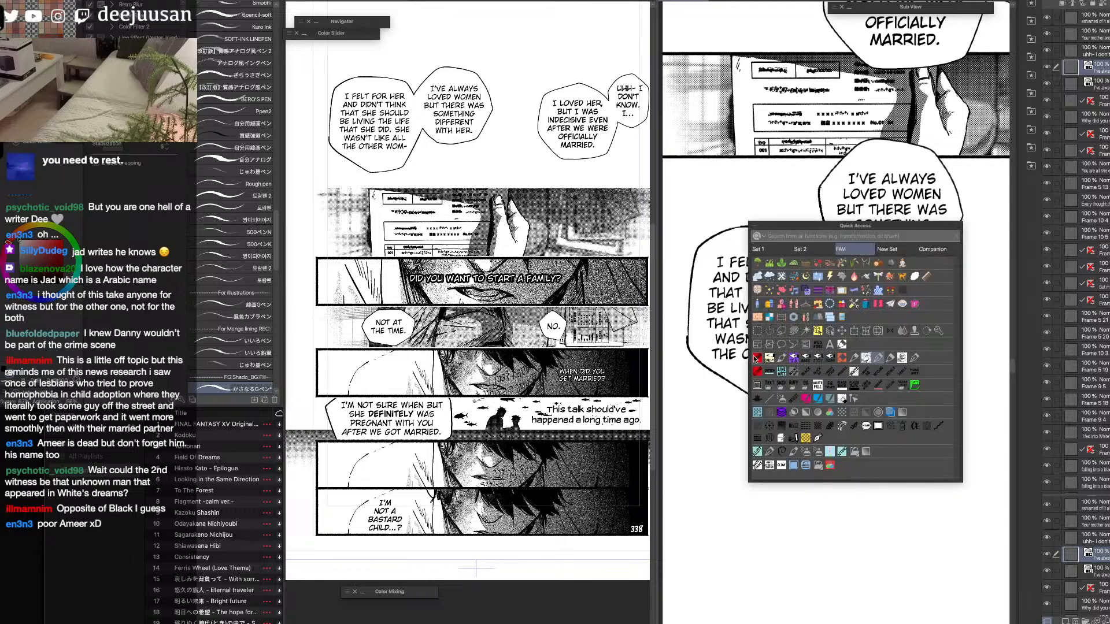
{"action": "left_click", "coordinate": [758, 332]}
{"action": "left_click", "coordinate": [780, 343]}
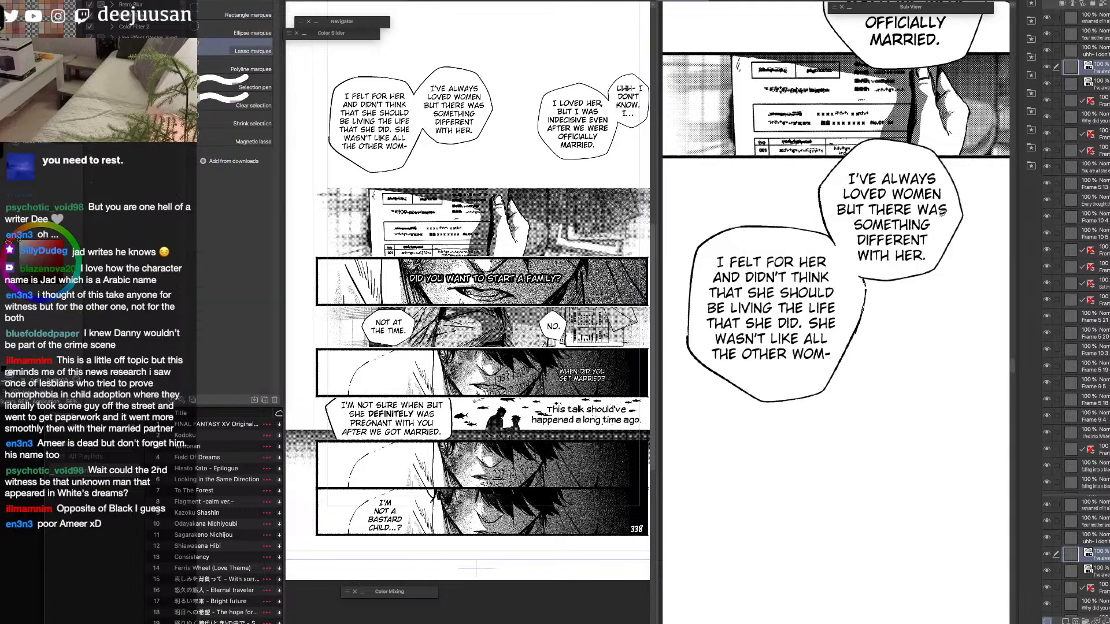
{"action": "mouse_move", "coordinate": [845, 229]}
{"action": "left_mouse_down"}
{"action": "mouse_move", "coordinate": [845, 166]}
{"action": "mouse_move", "coordinate": [870, 157]}
{"action": "mouse_move", "coordinate": [925, 161]}
{"action": "mouse_move", "coordinate": [947, 214]}
{"action": "left_mouse_up"}
{"action": "left_click", "coordinate": [809, 288]}
{"action": "key", "text": "q"}
{"action": "left_click", "coordinate": [894, 244]}
{"action": "left_click_drag", "start_coordinate": [907, 255], "coordinate": [908, 250]}
{"action": "key", "text": "ctrl+d"}
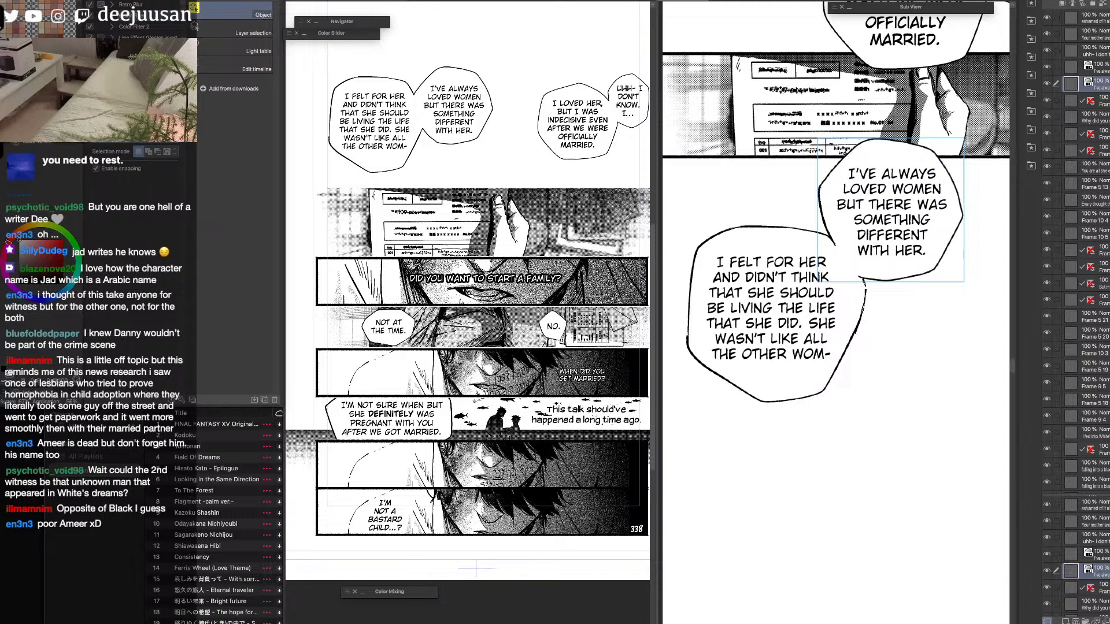
Switch to the browser, look through the lower panels of the Chapter 57: Page 15 comic page and return to the drawing.
{"action": "key", "text": "Tab"}
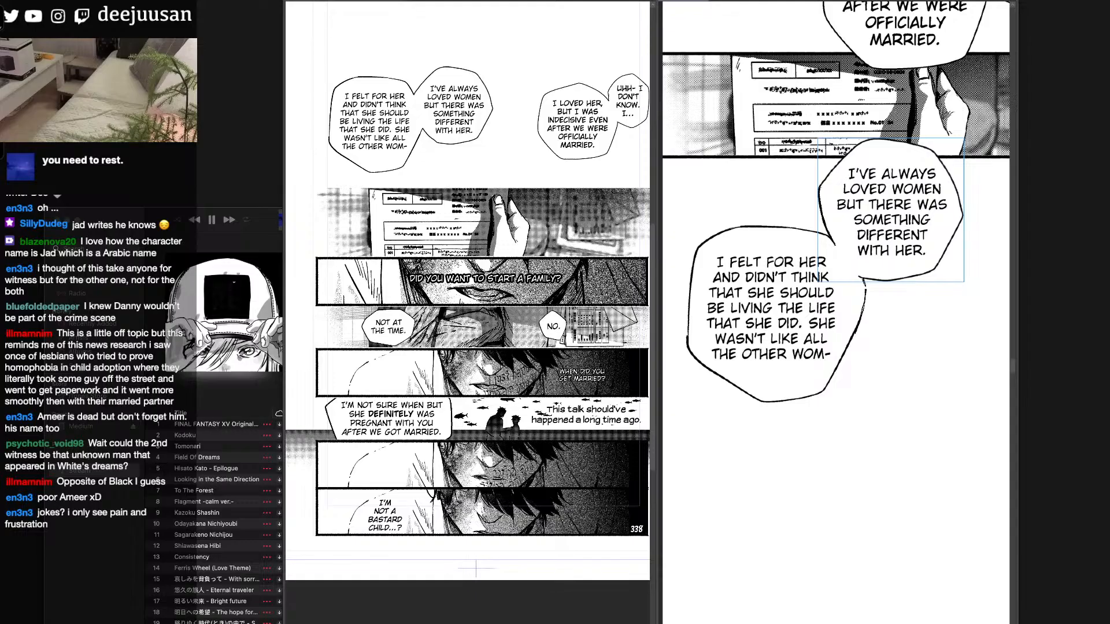
{"action": "left_click_drag", "start_coordinate": [666, 1], "coordinate": [666, 119]}
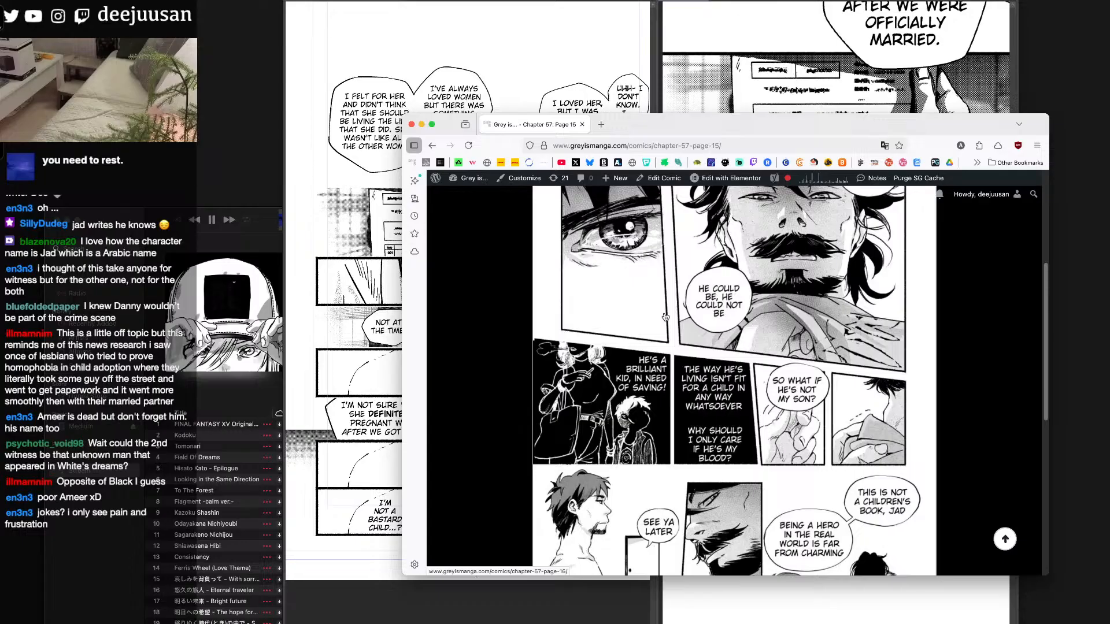
{"action": "scroll", "coordinate": [665, 317], "scroll_direction": "down", "scroll_amount": 5}
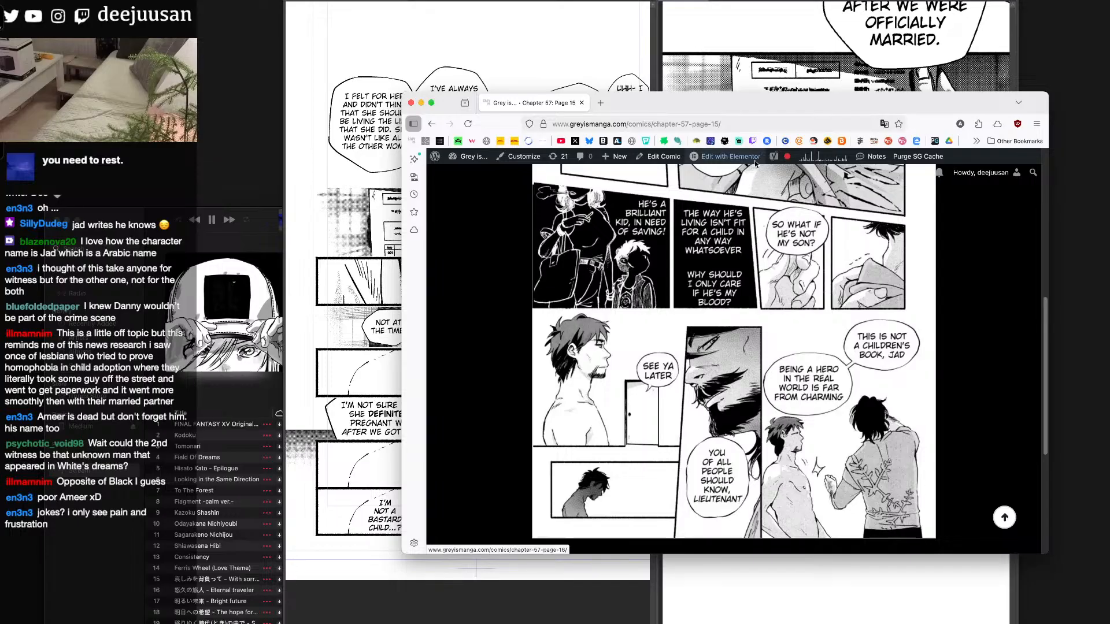
{"action": "left_click_drag", "start_coordinate": [705, 104], "coordinate": [564, 0]}
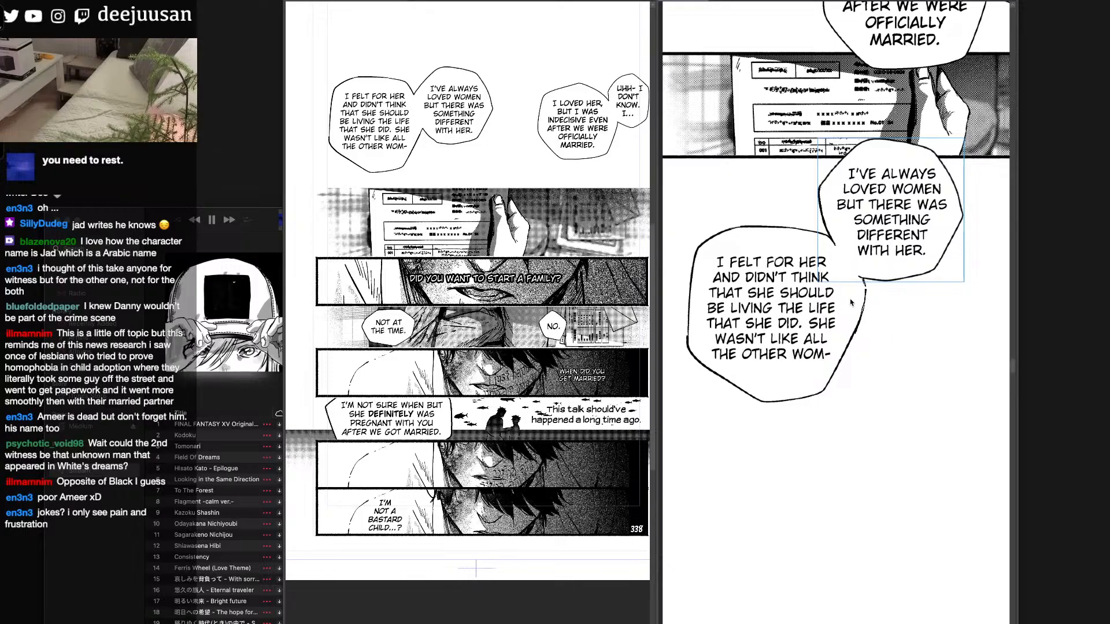
{"action": "key", "text": "Tab"}
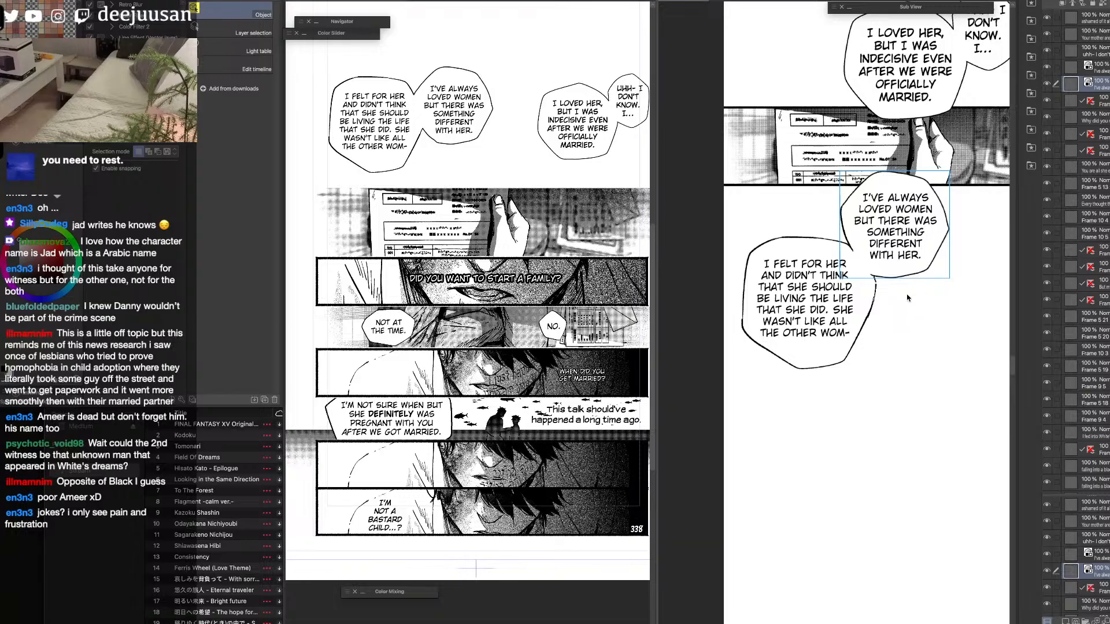
{"action": "key", "text": "F6"}
{"action": "left_click", "coordinate": [900, 261]}
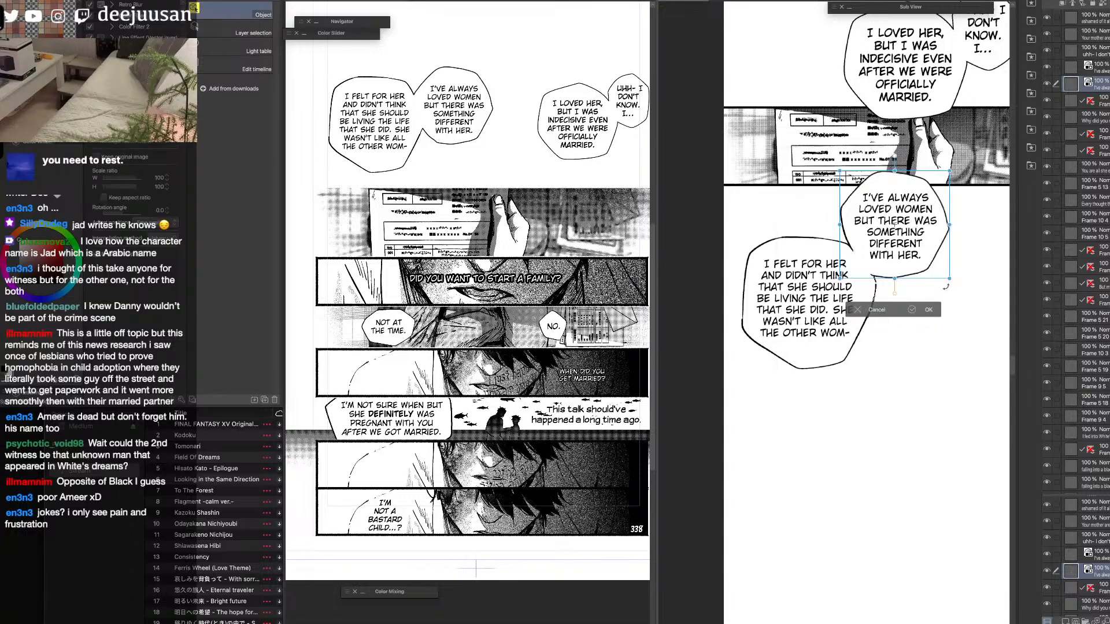
{"action": "left_click", "coordinate": [868, 312]}
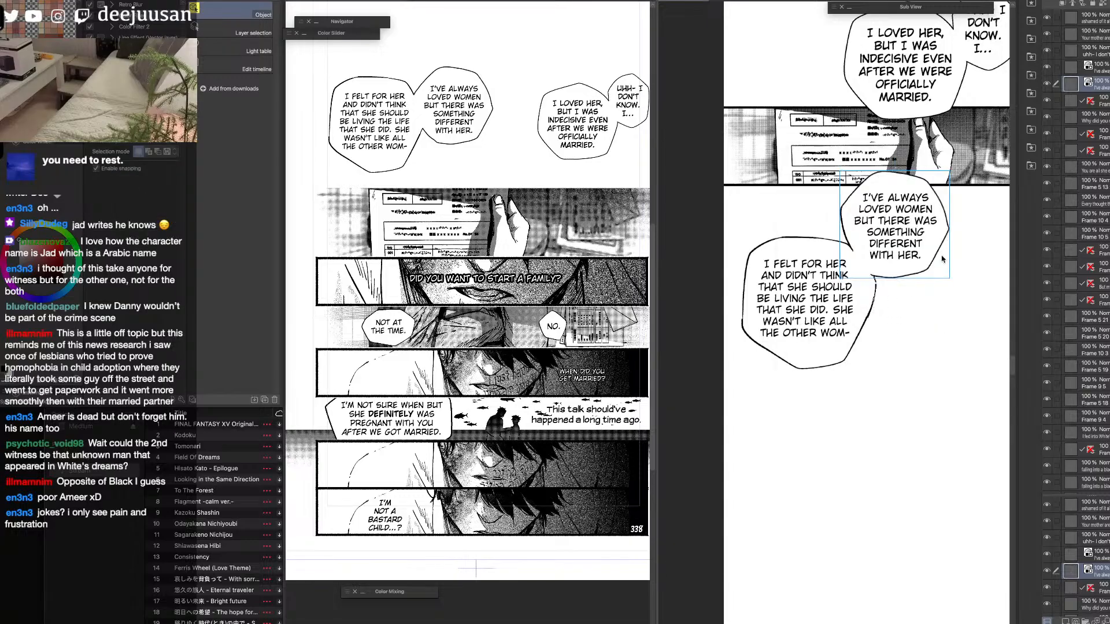
Merge the "I felt for her" and "I've always loved women" balloon layers and scale the joined balloons down to 96%.
{"action": "left_click", "coordinate": [1050, 69]}
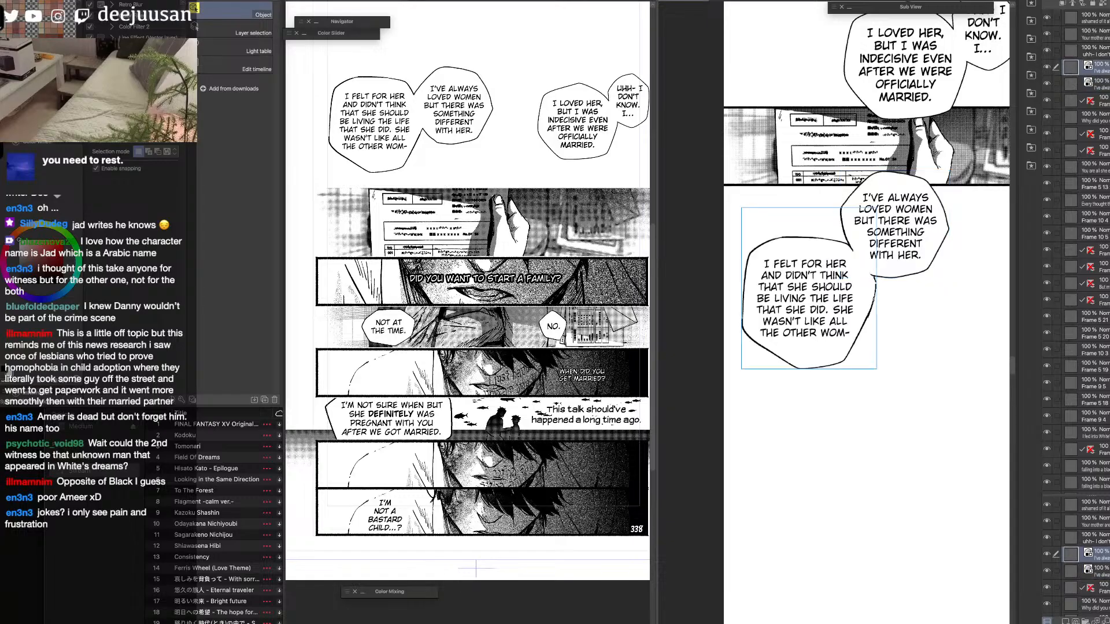
{"action": "left_click", "coordinate": [1105, 621]}
{"action": "right_click", "coordinate": [899, 318]}
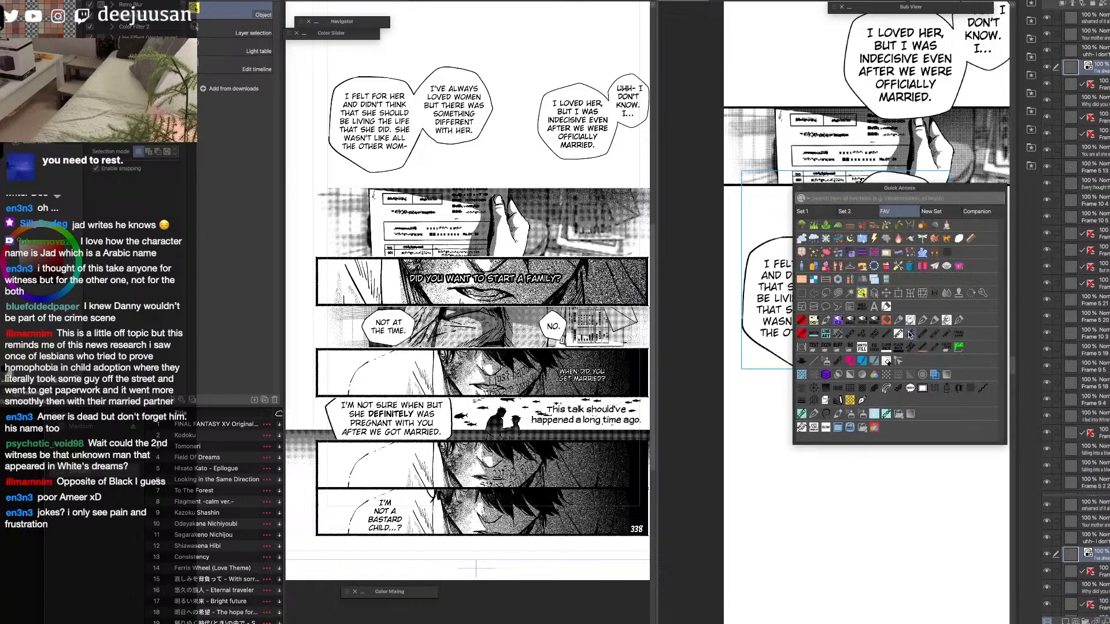
{"action": "left_click", "coordinate": [895, 288]}
{"action": "left_click_drag", "start_coordinate": [846, 369], "coordinate": [875, 349]}
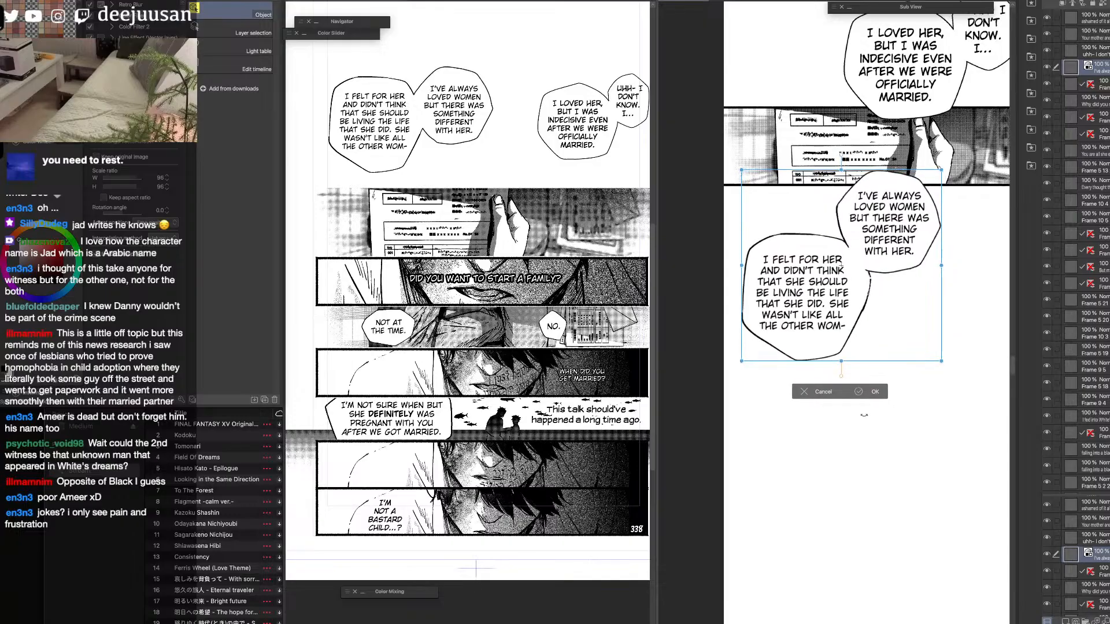
{"action": "left_click", "coordinate": [869, 395]}
Close the gap in the outline where the two joined balloons meet, using a pen.
{"action": "left_click_drag", "start_coordinate": [899, 469], "coordinate": [858, 431]}
{"action": "key", "text": "q"}
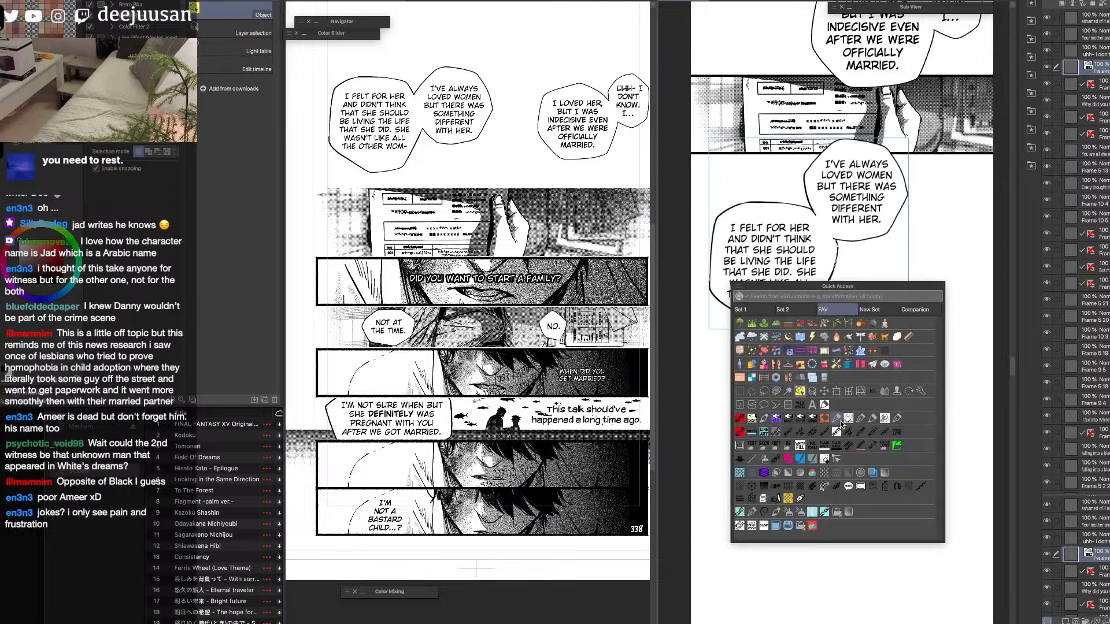
{"action": "left_click", "coordinate": [847, 417]}
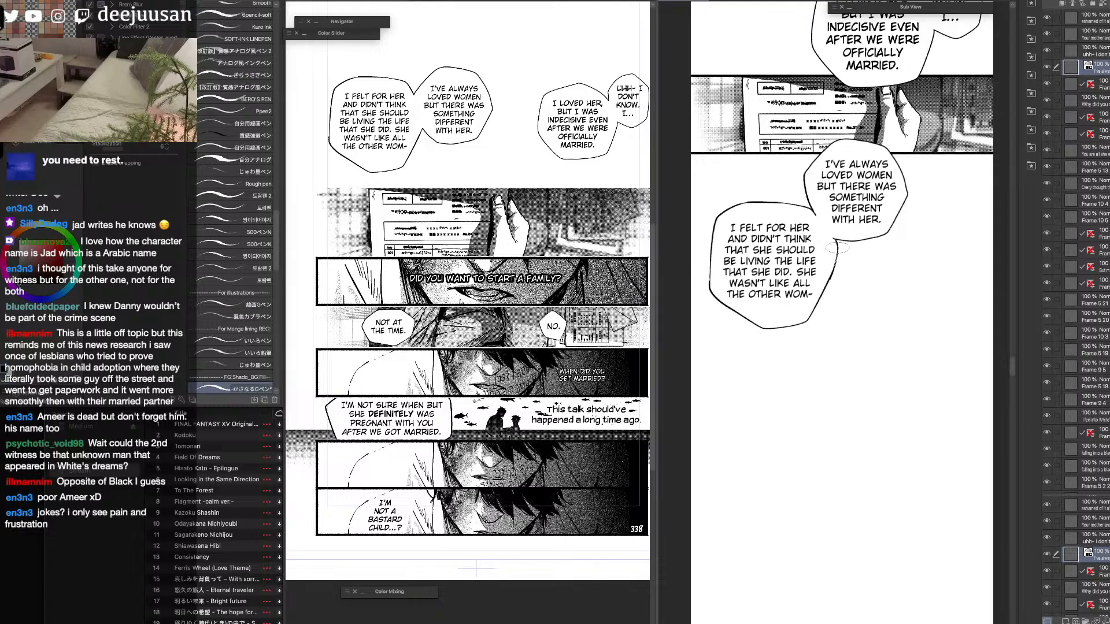
{"action": "key", "text": "q"}
{"action": "key", "text": "q"}
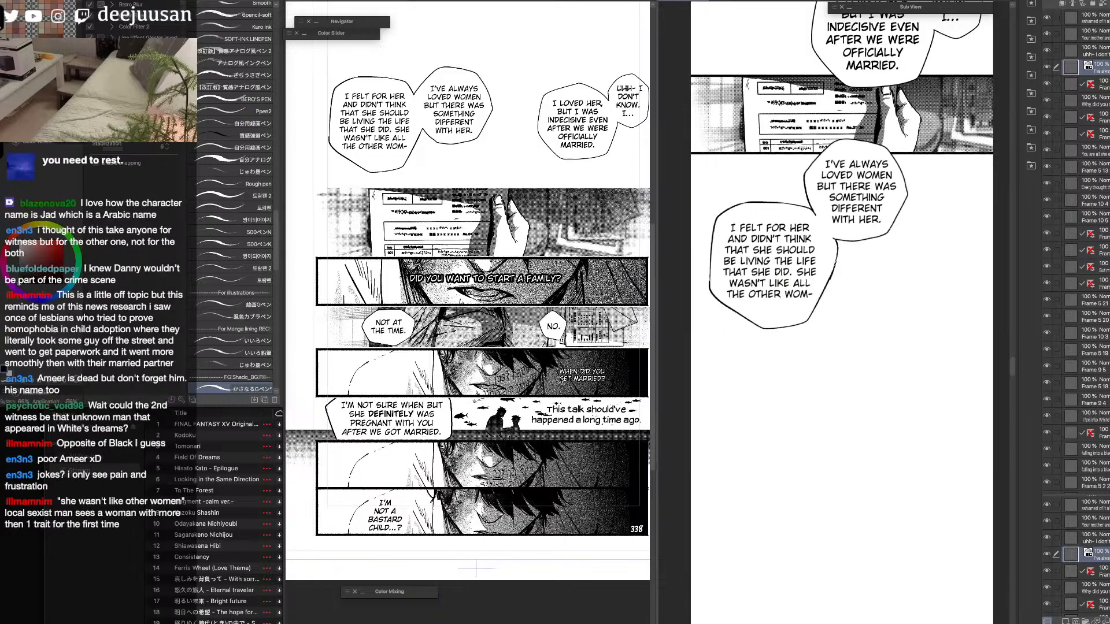
Hide the already transferred hand panel and its two balloon layers on the source page.
{"action": "key", "text": "o"}
{"action": "left_click", "coordinate": [591, 128]}
{"action": "left_click", "coordinate": [620, 235]}
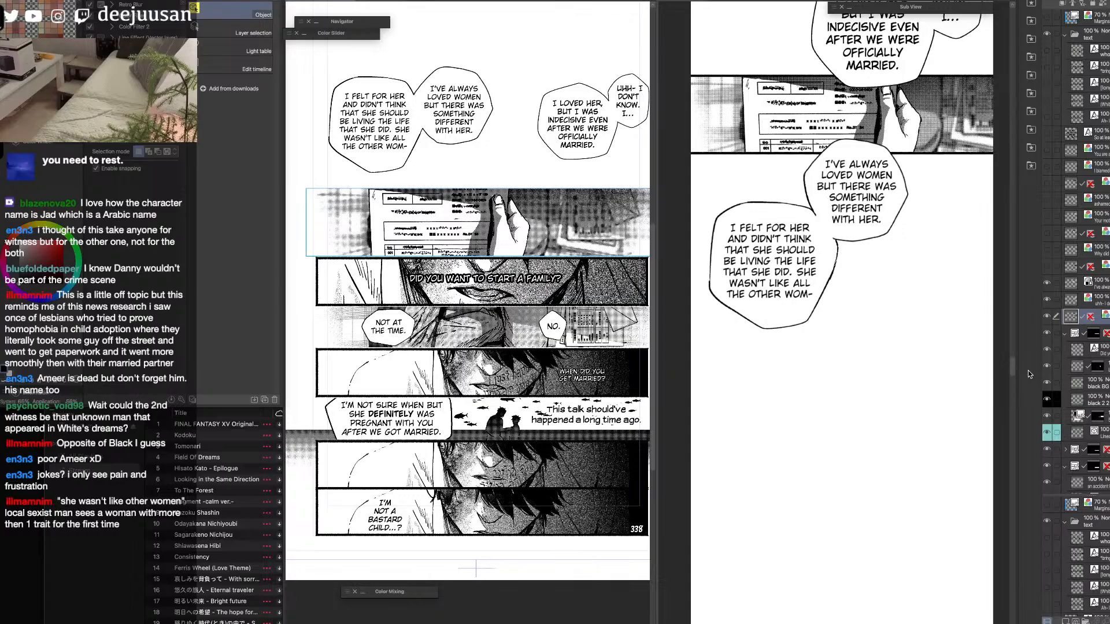
{"action": "left_click", "coordinate": [1048, 316]}
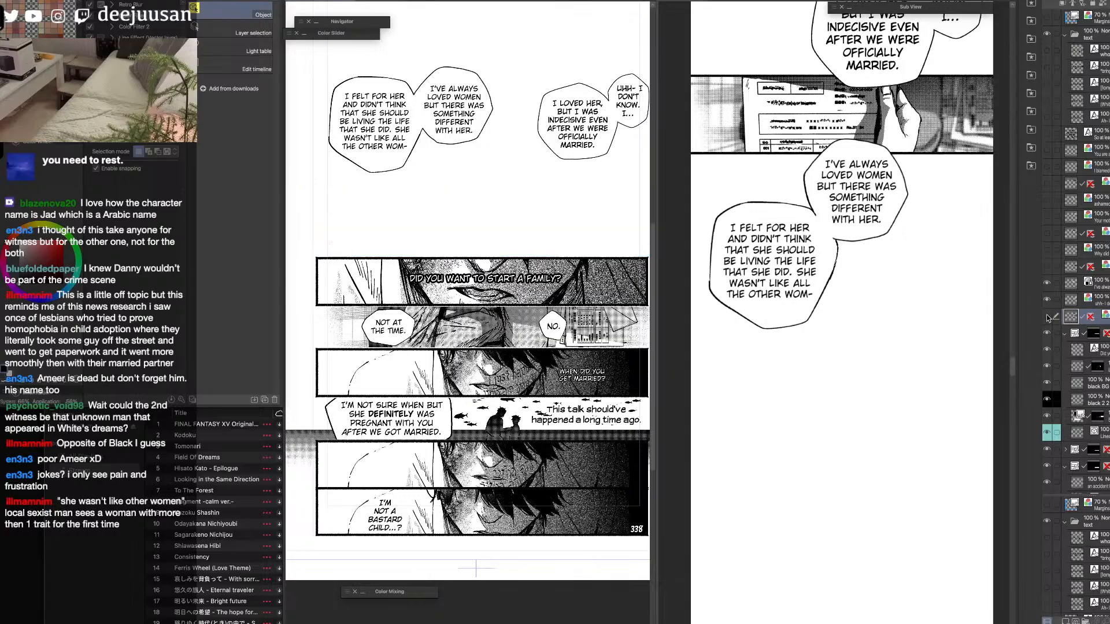
{"action": "left_click", "coordinate": [1047, 316]}
{"action": "left_click", "coordinate": [1048, 316]}
{"action": "left_click", "coordinate": [1047, 298]}
{"action": "left_click", "coordinate": [1047, 284]}
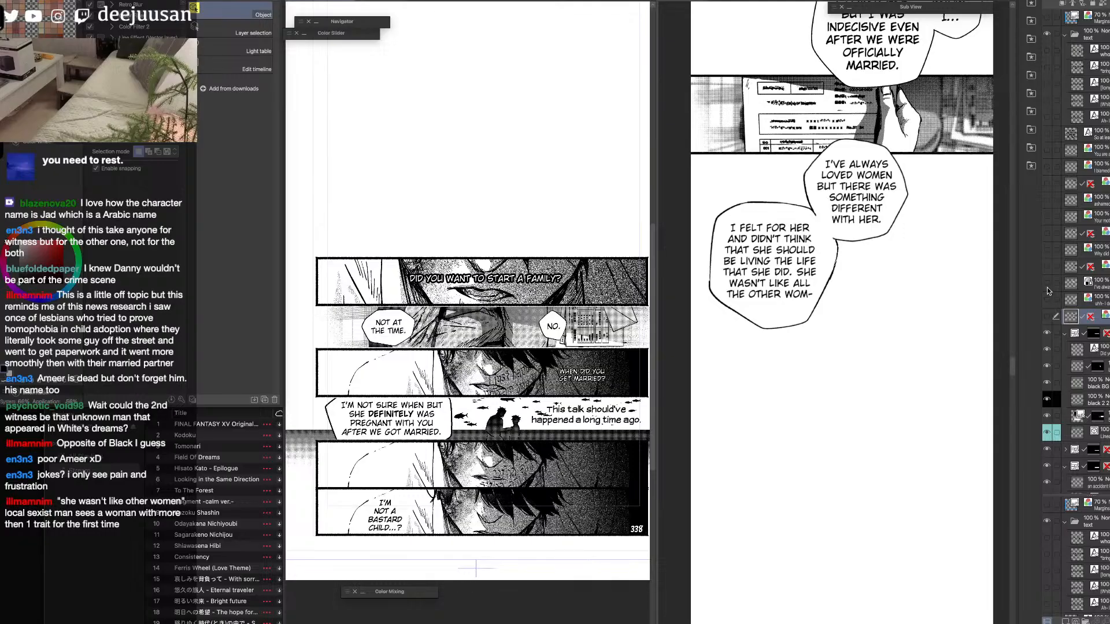
Move the "Did you want to start a family?" text layer out of its panel's frame folder, placing it above the folder.
{"action": "left_click", "coordinate": [905, 279]}
{"action": "left_click_drag", "start_coordinate": [906, 278], "coordinate": [900, 315]}
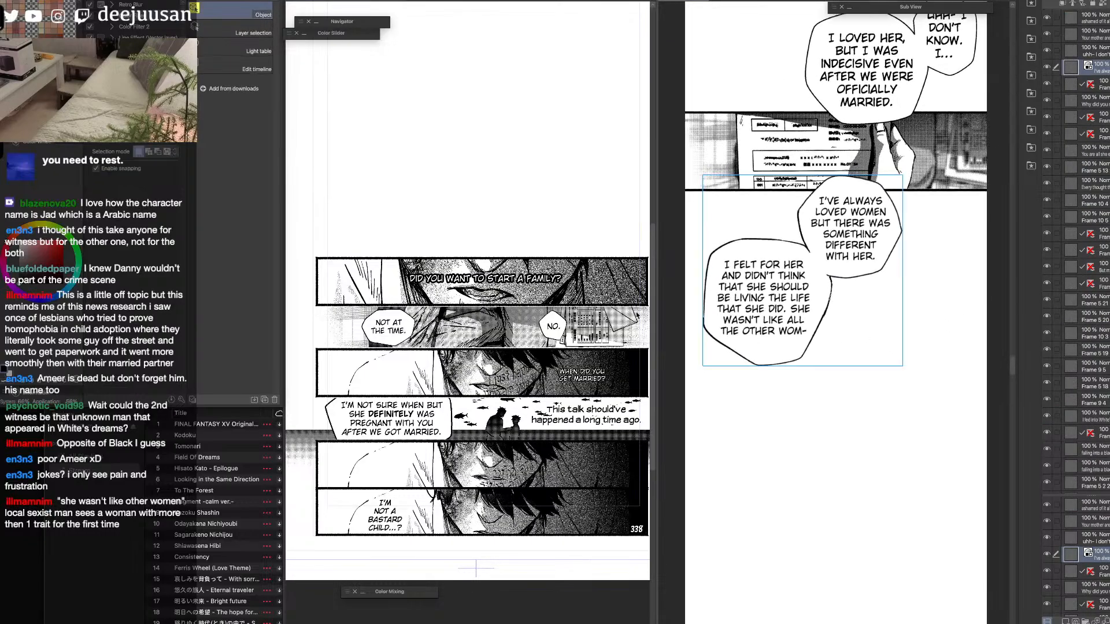
{"action": "left_click", "coordinate": [644, 303]}
{"action": "left_click", "coordinate": [646, 302]}
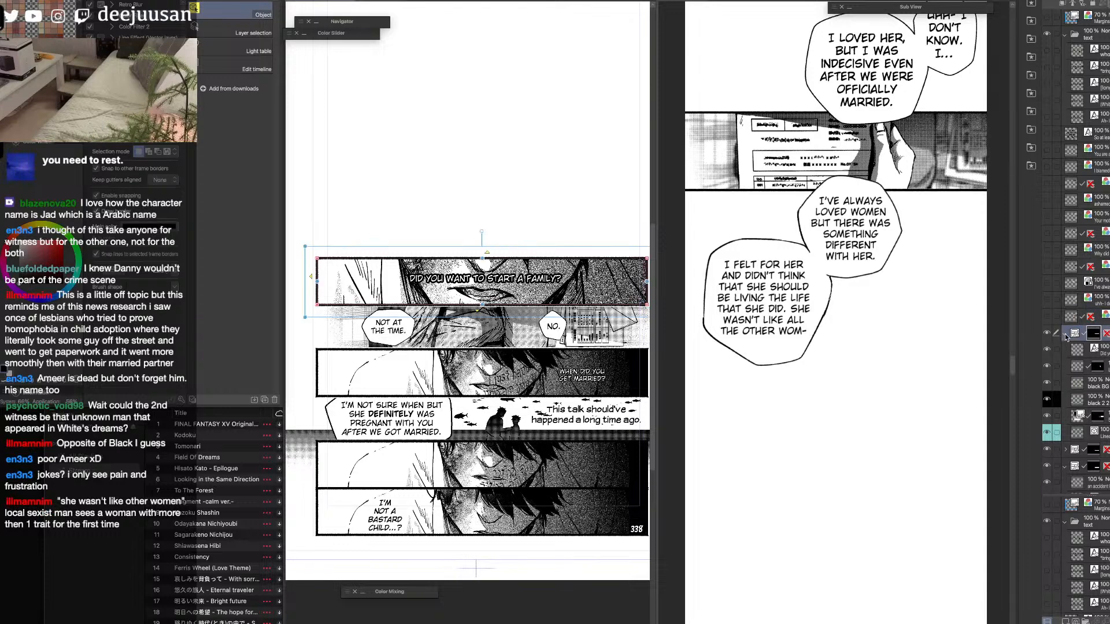
{"action": "left_click_drag", "start_coordinate": [1096, 352], "coordinate": [1098, 326]}
{"action": "left_click", "coordinate": [1047, 350]}
{"action": "left_click", "coordinate": [1047, 350]}
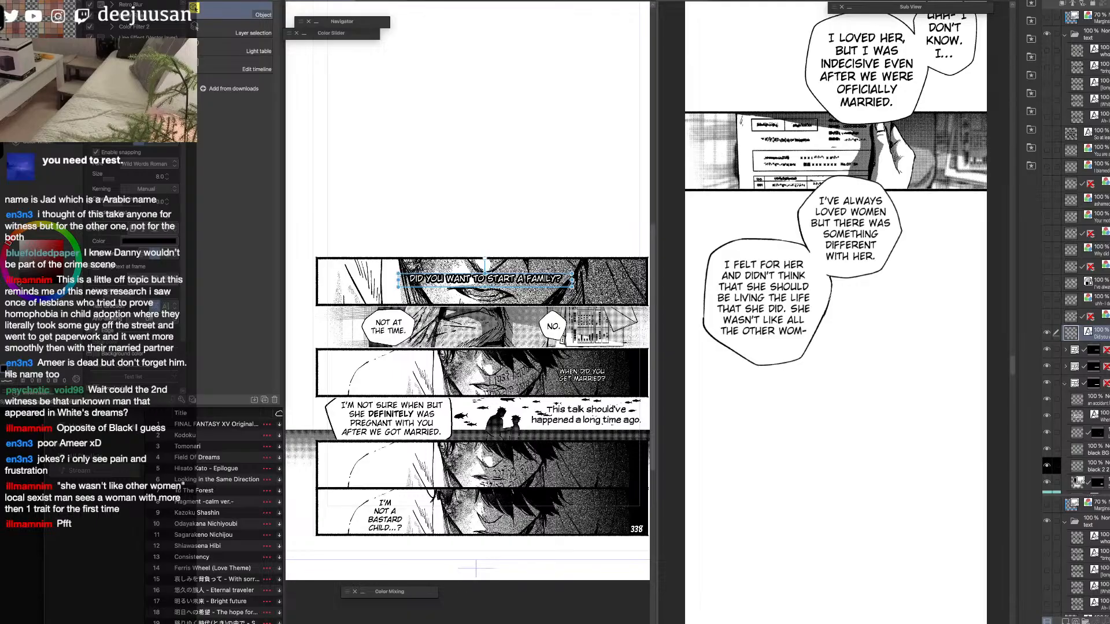
Try to transfer the mouth panel into the strip as a flattened copy, scaled down below the joined balloons.
{"action": "left_click", "coordinate": [1097, 351]}
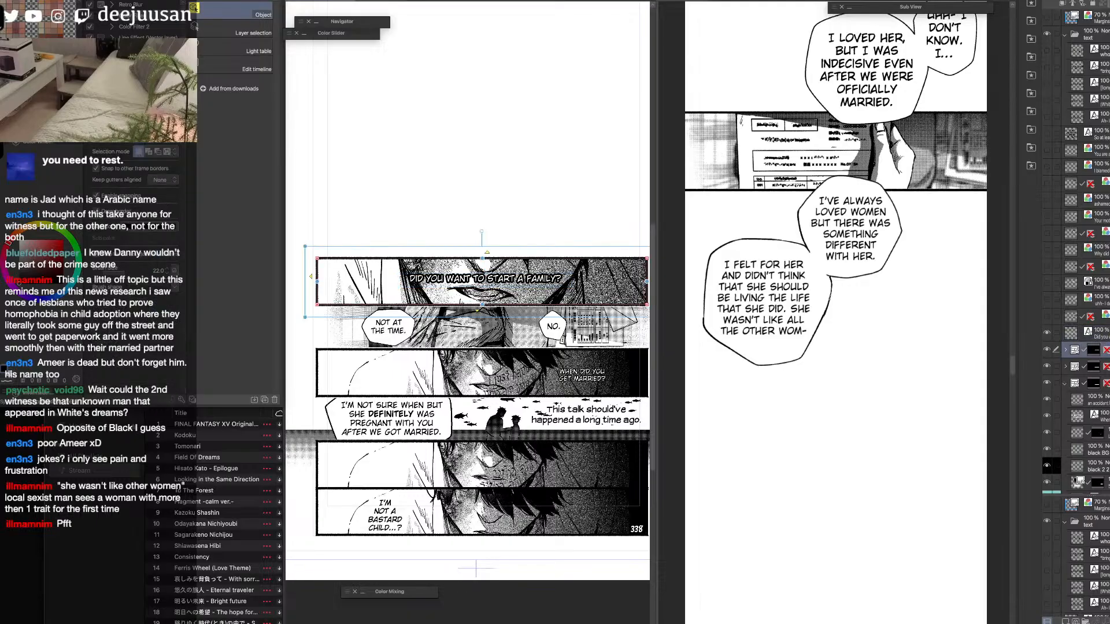
{"action": "key", "text": "shift+alt+e"}
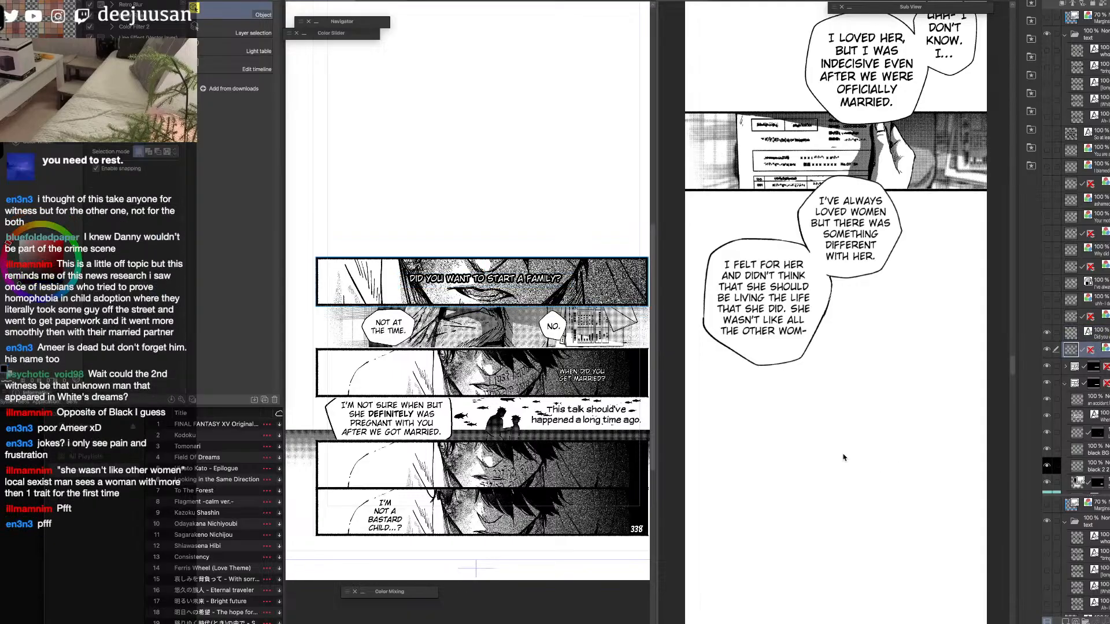
{"action": "left_click", "coordinate": [860, 442]}
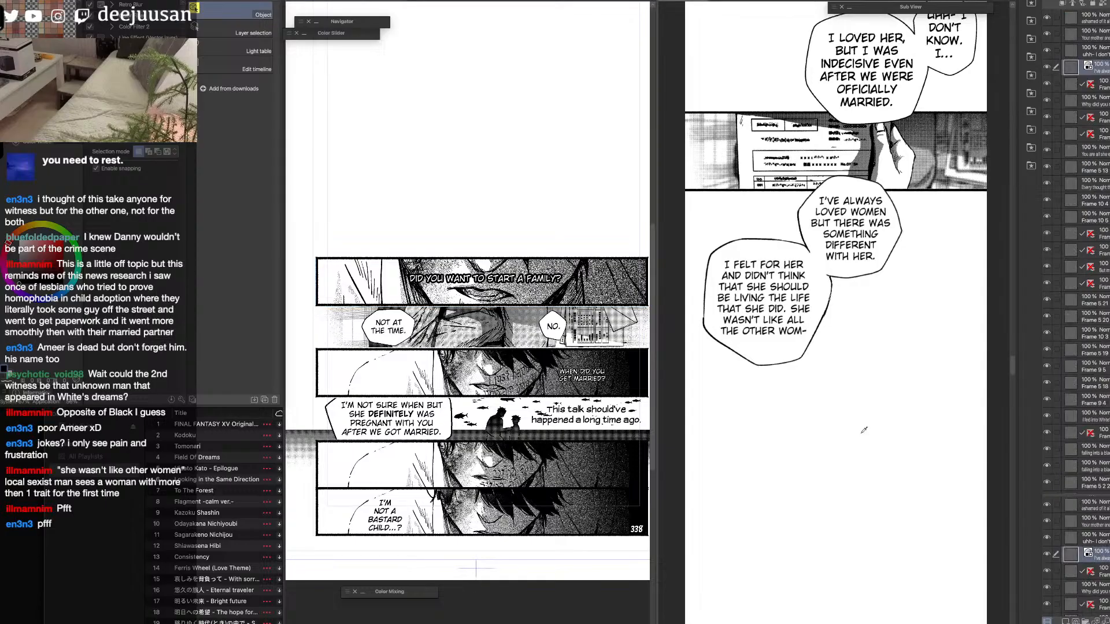
{"action": "key", "text": "super+v"}
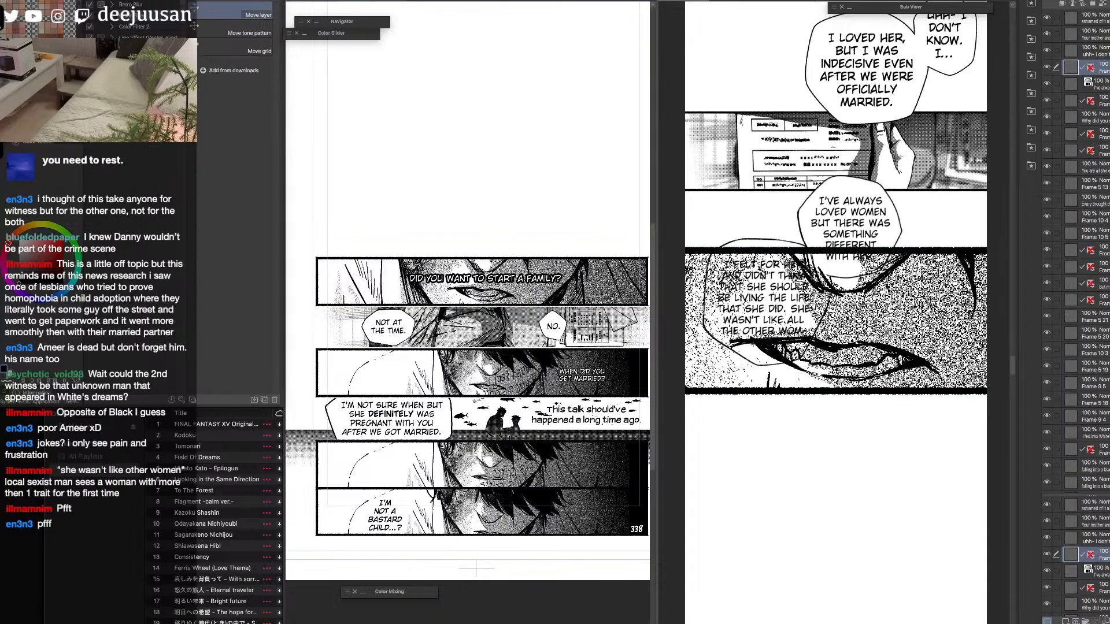
{"action": "key", "text": "q"}
{"action": "left_click", "coordinate": [911, 331]}
{"action": "left_click_drag", "start_coordinate": [861, 249], "coordinate": [862, 367]}
{"action": "left_click", "coordinate": [867, 432]}
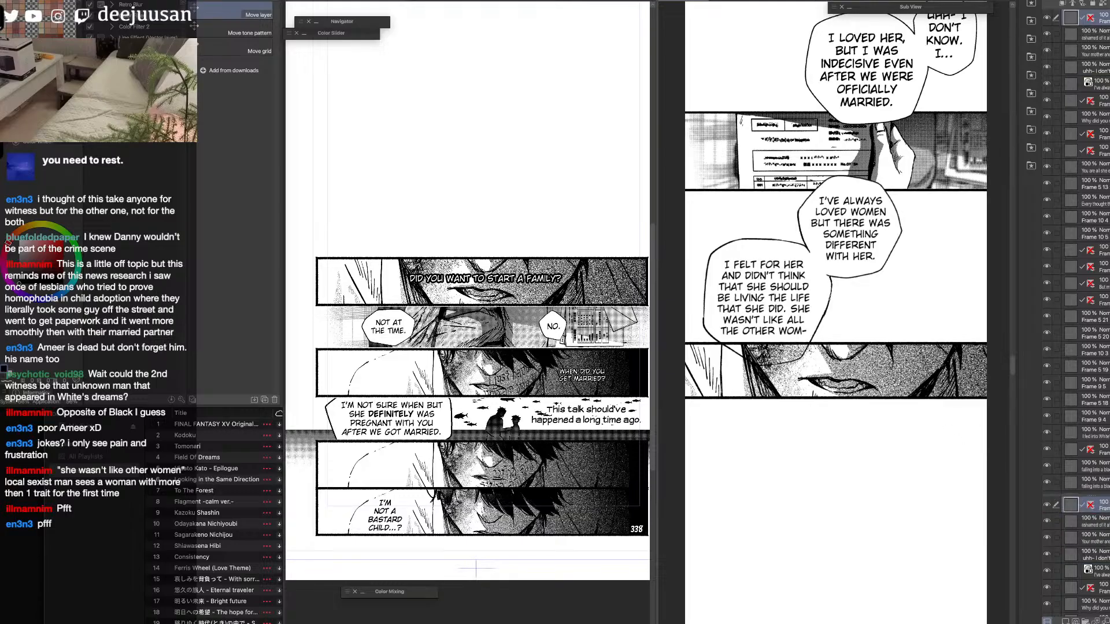
Undo the pasted mouth panel in the strip and the flattening of its frame folder on the source page.
{"action": "scroll", "coordinate": [878, 405], "scroll_direction": "down", "scroll_amount": 2}
{"action": "left_click_drag", "start_coordinate": [883, 467], "coordinate": [860, 440]}
{"action": "key", "text": "q"}
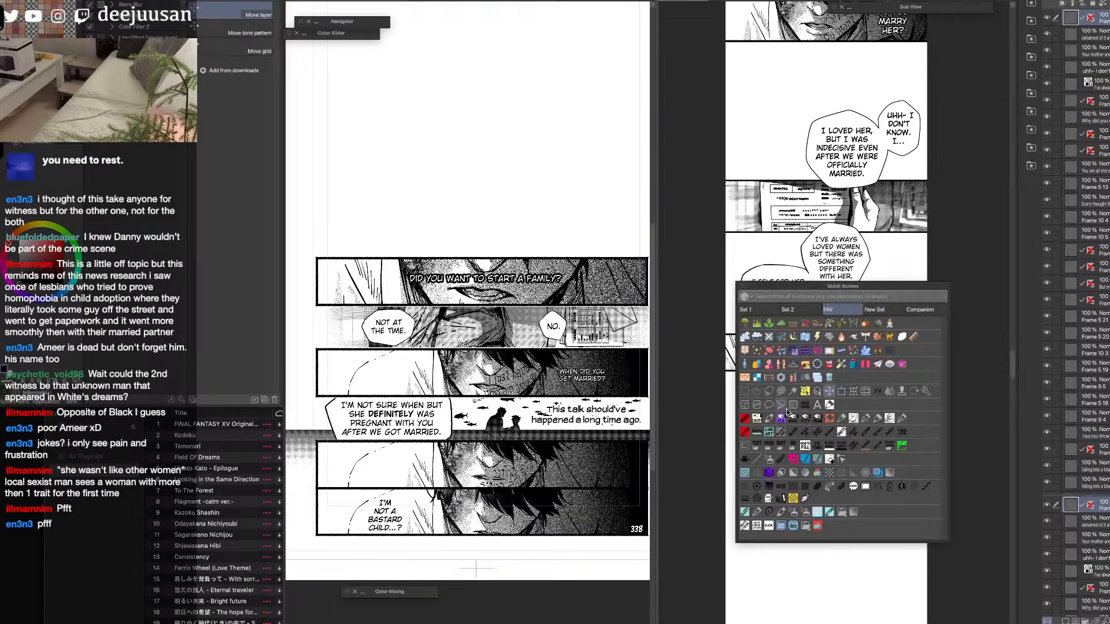
{"action": "left_click", "coordinate": [747, 391]}
{"action": "left_click", "coordinate": [758, 377]}
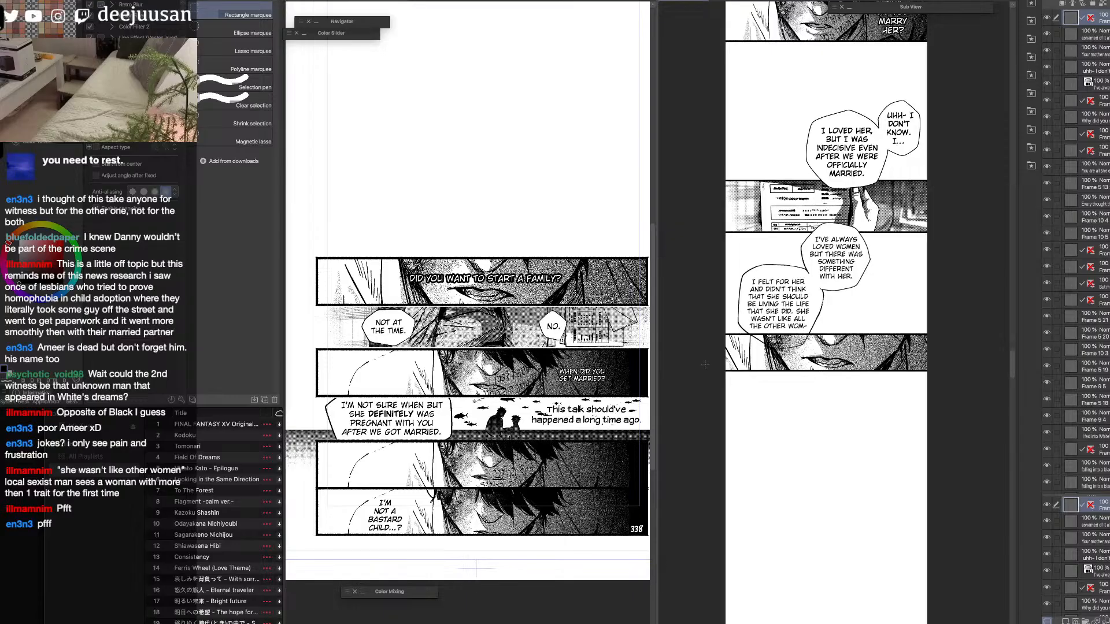
{"action": "key", "text": "super+z"}
{"action": "key", "text": "super+z"}
{"action": "key", "text": "super+z"}
{"action": "left_click", "coordinate": [624, 375]}
{"action": "key", "text": "super+z"}
Create a white fill layer and place it at the bottom of the mouth panel's frame folder as backing.
{"action": "key", "text": "q"}
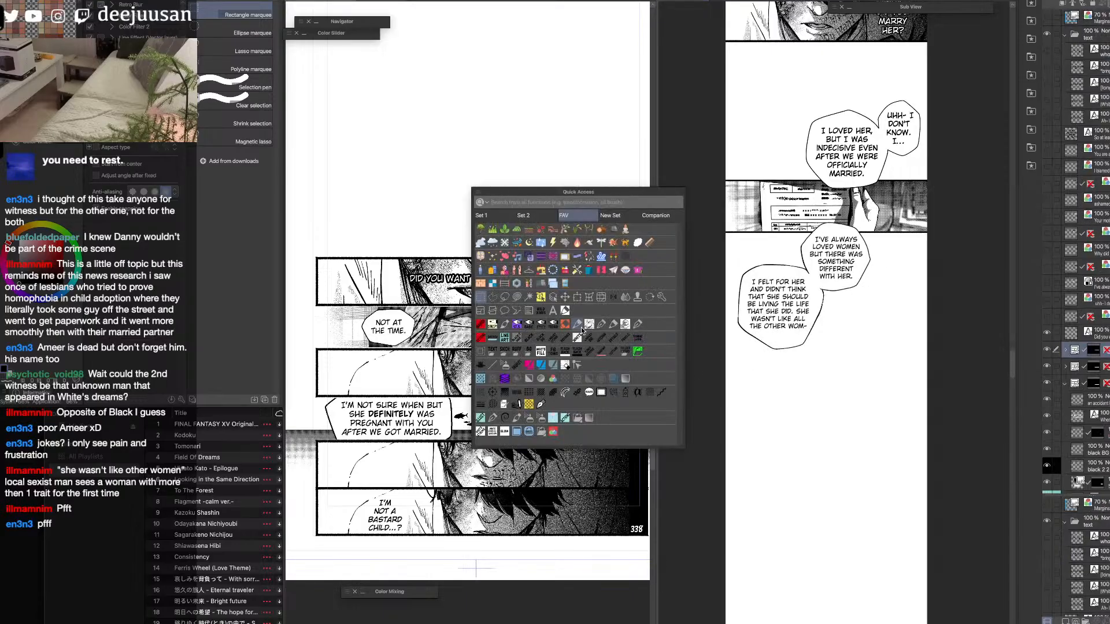
{"action": "left_click", "coordinate": [538, 349]}
{"action": "left_click", "coordinate": [1067, 366]}
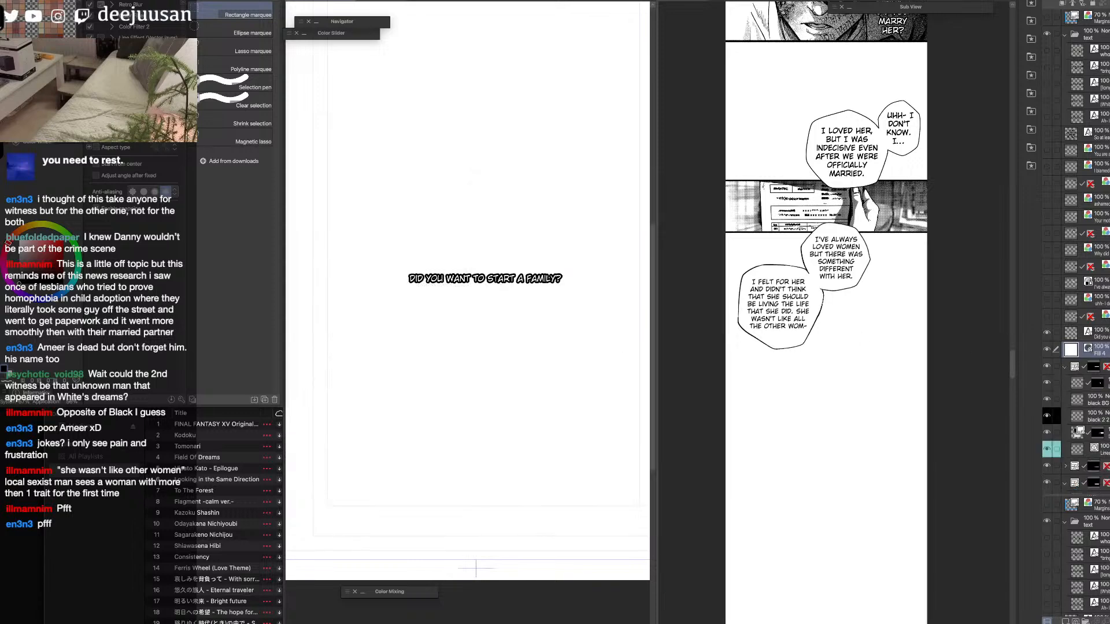
{"action": "left_click_drag", "start_coordinate": [1093, 354], "coordinate": [1090, 456]}
{"action": "left_click", "coordinate": [1065, 351]}
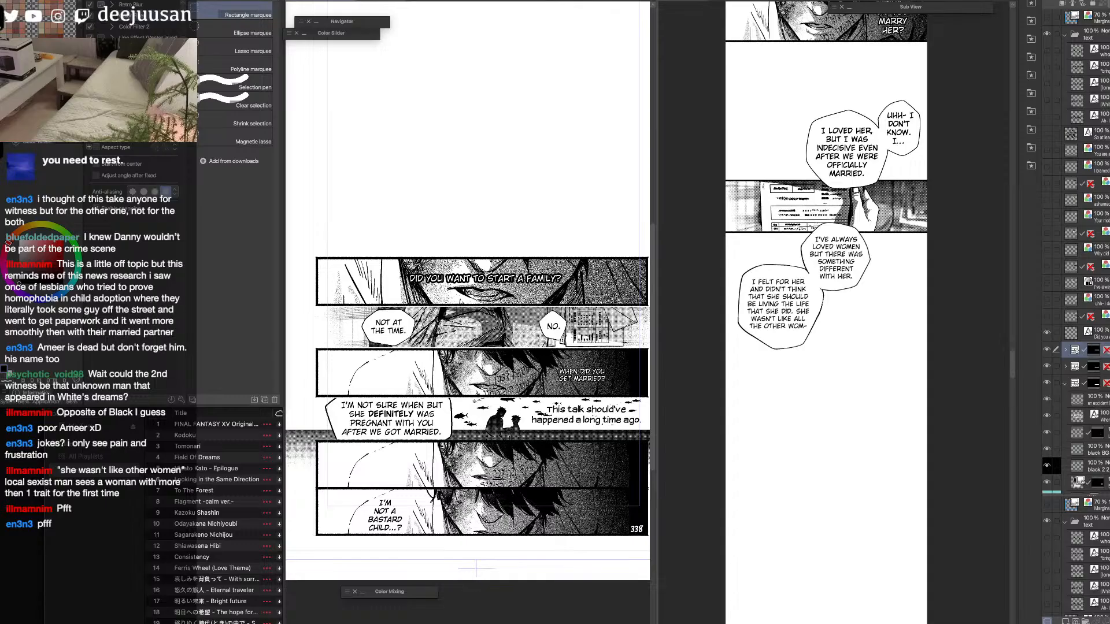
Flatten the white-backed mouth panel and paste it into the strip, scaled to 42% at the lower edge of the joined balloons.
{"action": "key", "text": "alt+shift+e"}
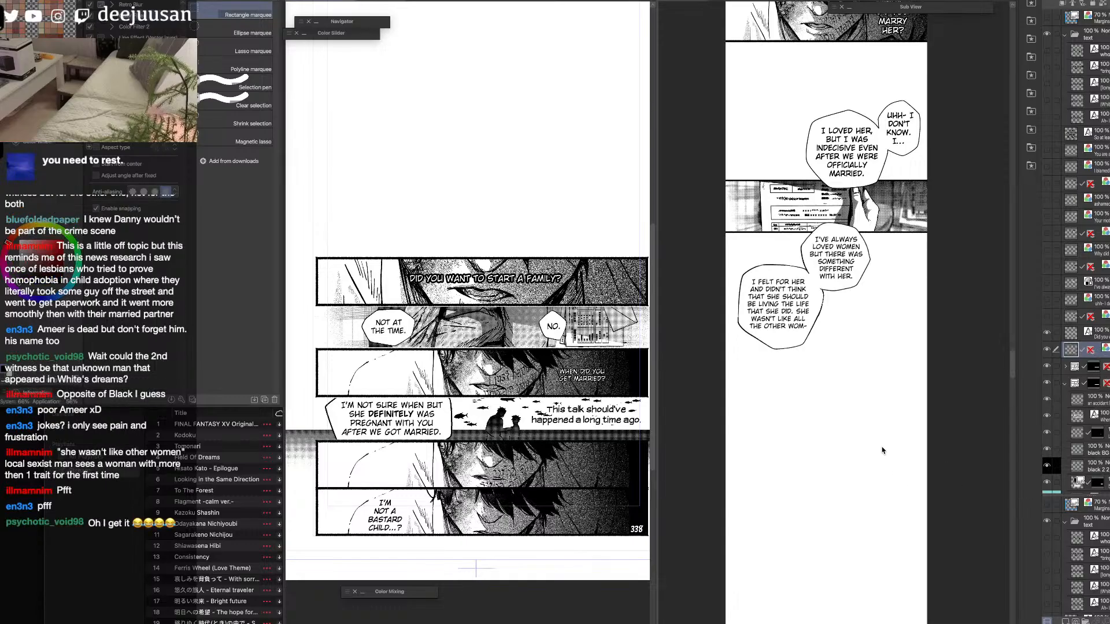
{"action": "left_click", "coordinate": [884, 423]}
{"action": "key", "text": "super+v"}
{"action": "key", "text": "q"}
{"action": "left_click", "coordinate": [869, 333]}
{"action": "left_click_drag", "start_coordinate": [834, 272], "coordinate": [851, 327]}
{"action": "left_click_drag", "start_coordinate": [881, 368], "coordinate": [874, 371]}
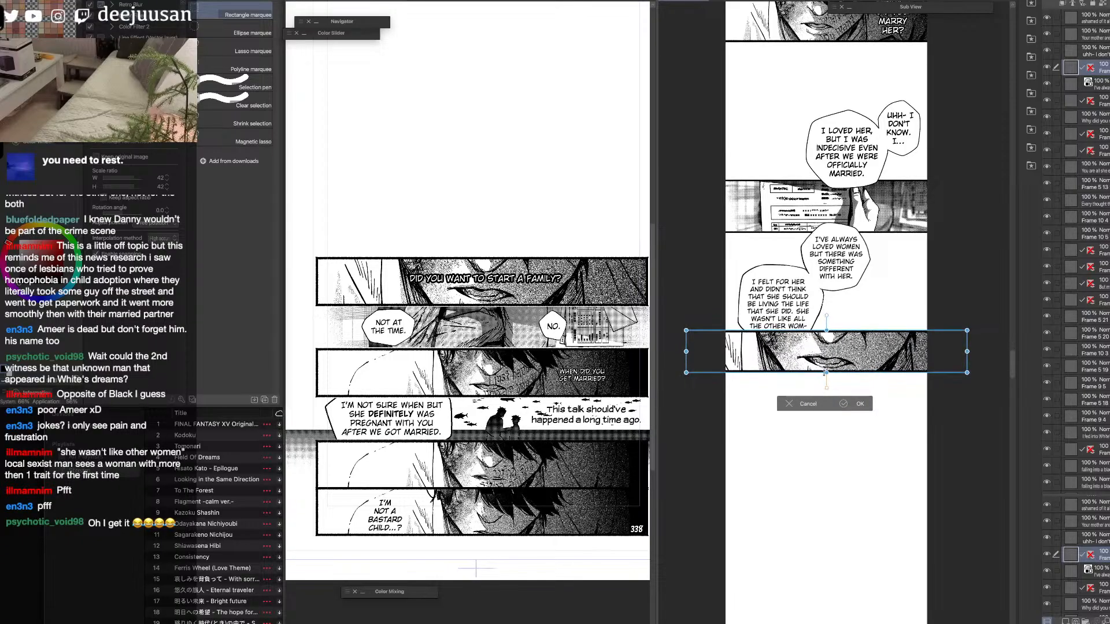
{"action": "left_click", "coordinate": [860, 403]}
Hide the transferred mouth panel on the source page, leaving its "Did you want to start a family?" text shown.
{"action": "scroll", "coordinate": [863, 399], "scroll_direction": "up", "scroll_amount": 2}
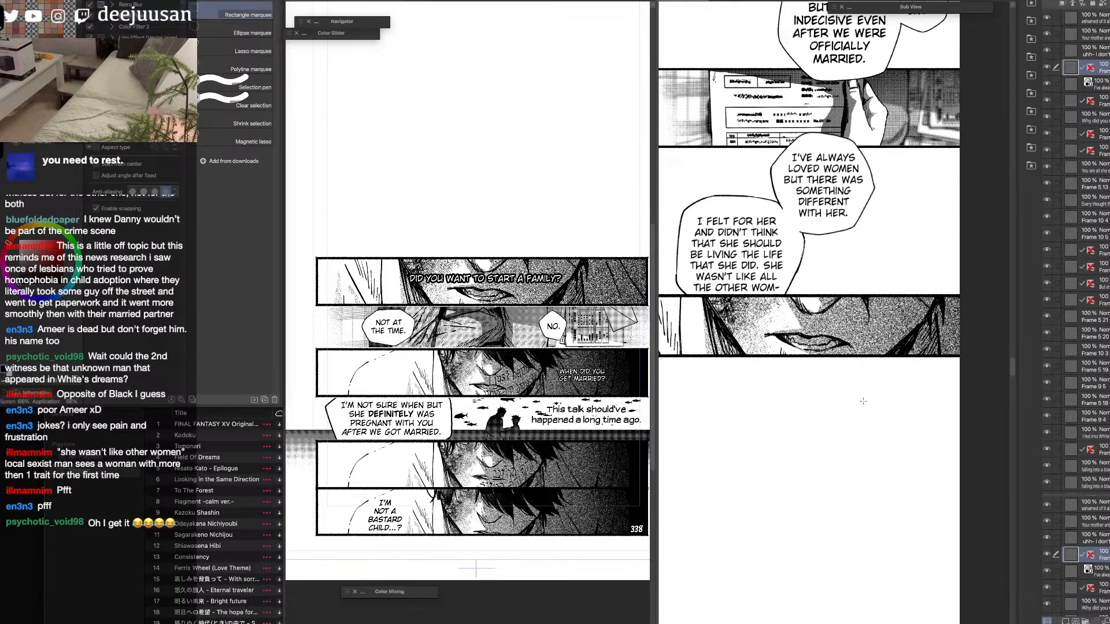
{"action": "key", "text": "q"}
{"action": "left_click", "coordinate": [863, 399]}
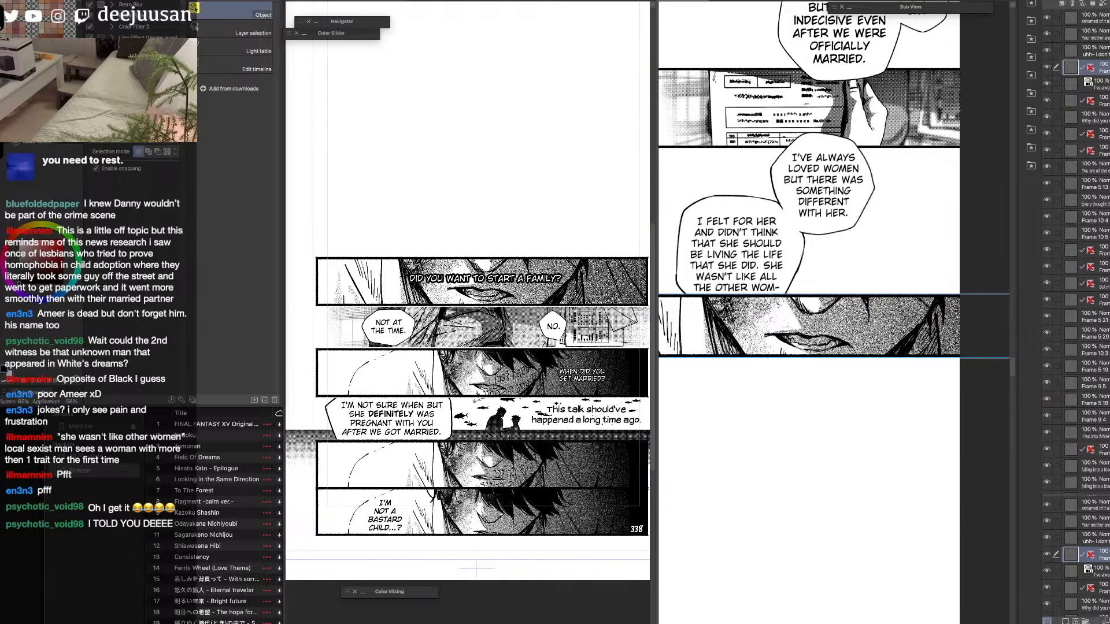
{"action": "left_click_drag", "start_coordinate": [836, 336], "coordinate": [867, 325]}
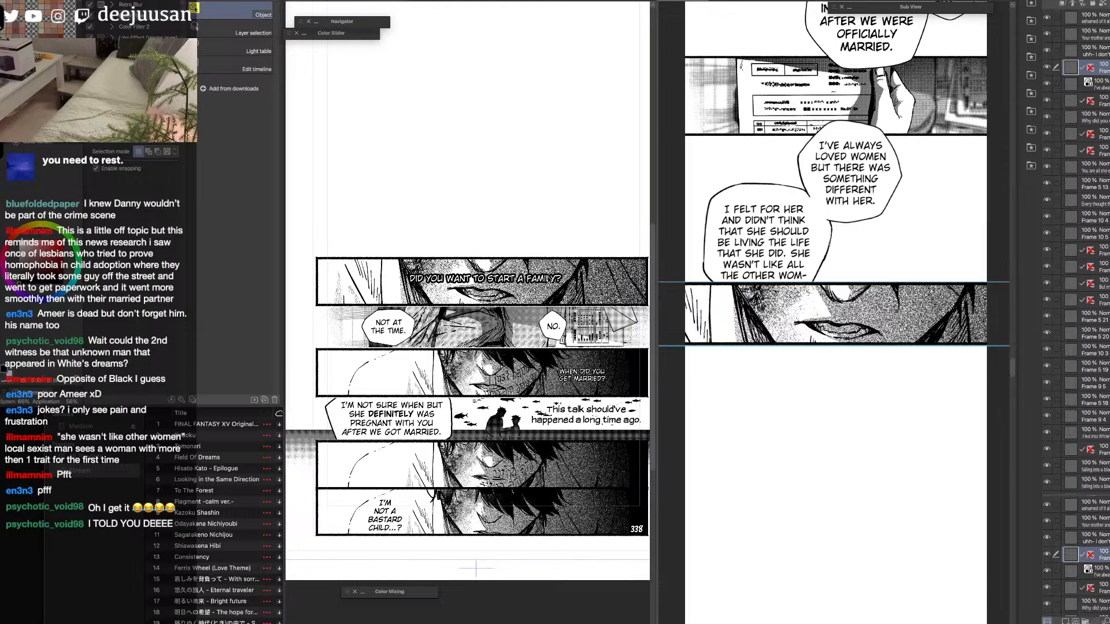
{"action": "left_click", "coordinate": [549, 280]}
{"action": "left_click", "coordinate": [1047, 350]}
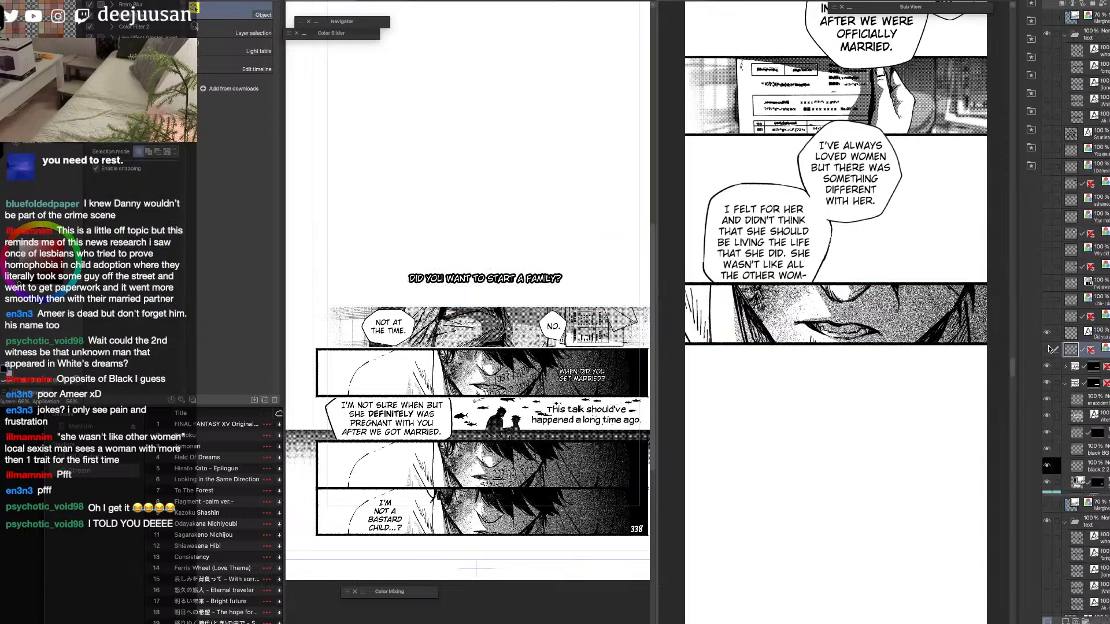
Copy the "Did you want to start a family?" text into the strip, scaled down and placed across the mouth panel.
{"action": "left_click", "coordinate": [1076, 334]}
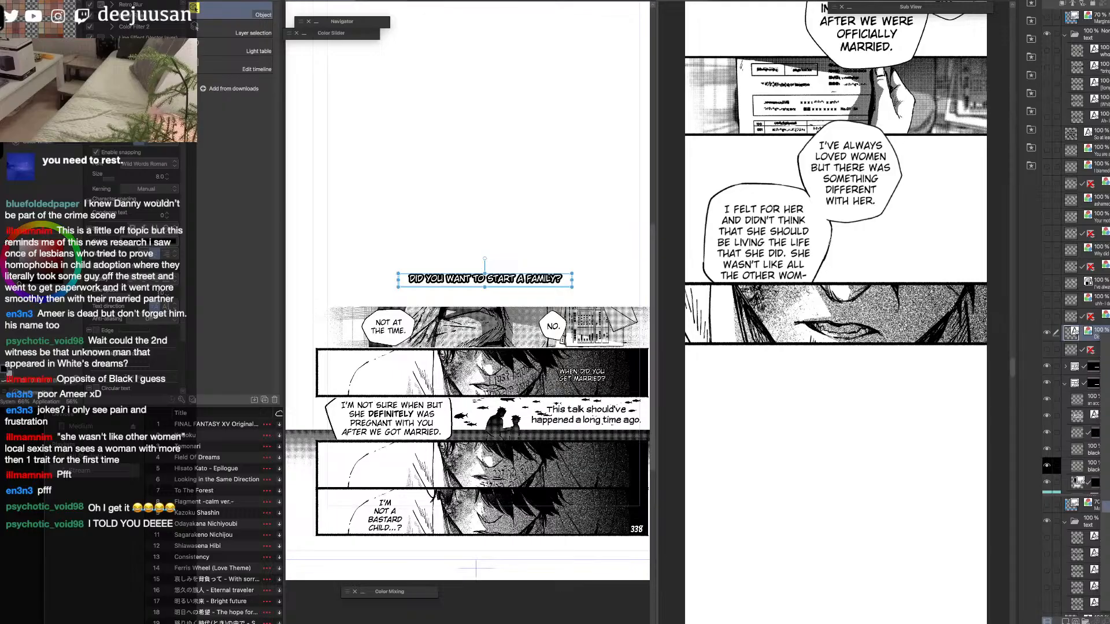
{"action": "left_click", "coordinate": [813, 406]}
{"action": "key", "text": "super+v"}
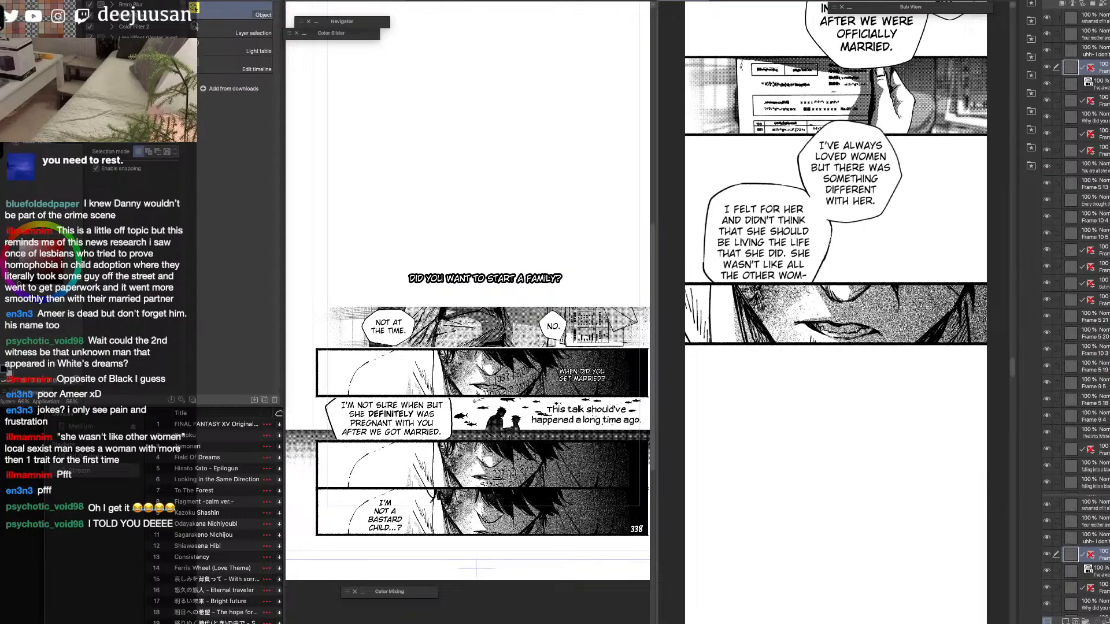
{"action": "key", "text": "F7"}
{"action": "left_click", "coordinate": [866, 308]}
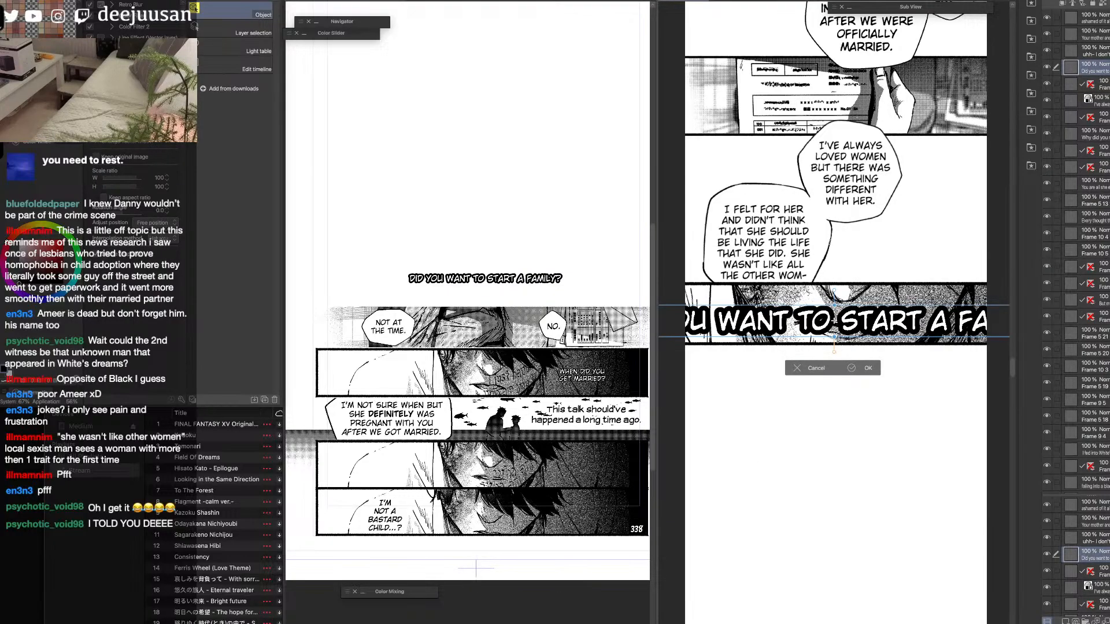
{"action": "left_click_drag", "start_coordinate": [834, 337], "coordinate": [835, 323]}
{"action": "left_click_drag", "start_coordinate": [709, 306], "coordinate": [756, 310]}
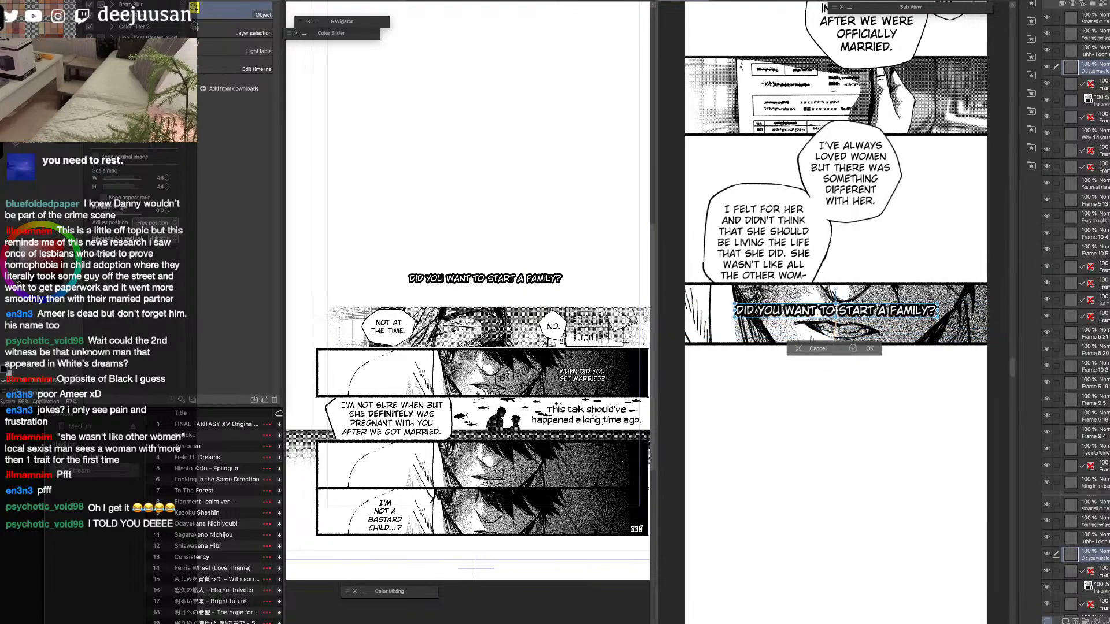
{"action": "key", "text": "Return"}
{"action": "key", "text": "F7"}
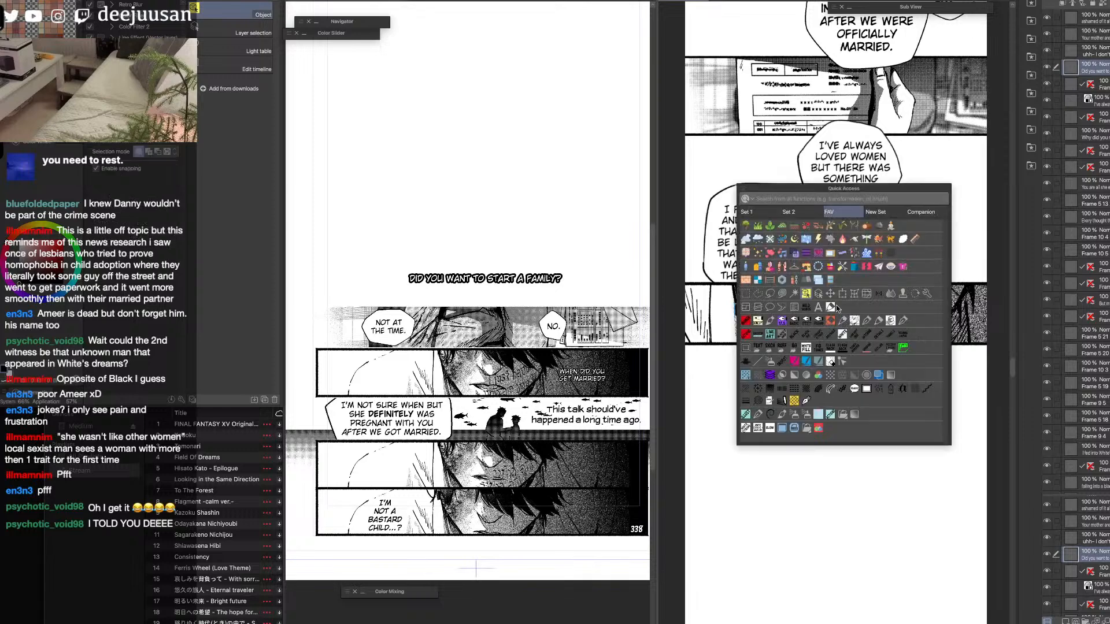
{"action": "left_click", "coordinate": [842, 295]}
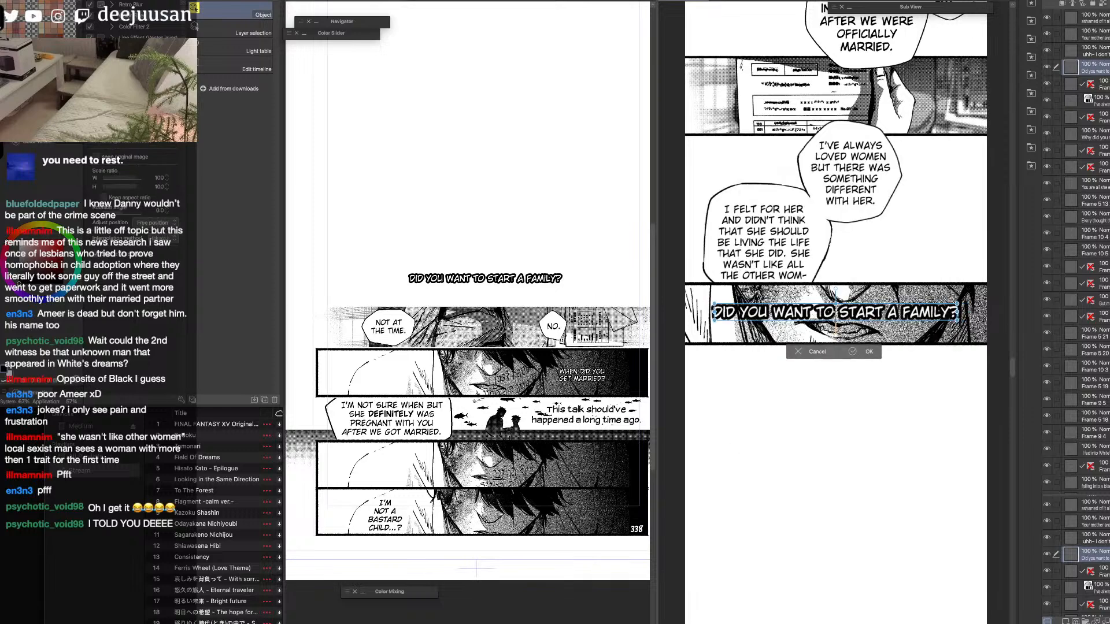
{"action": "key", "text": "Return"}
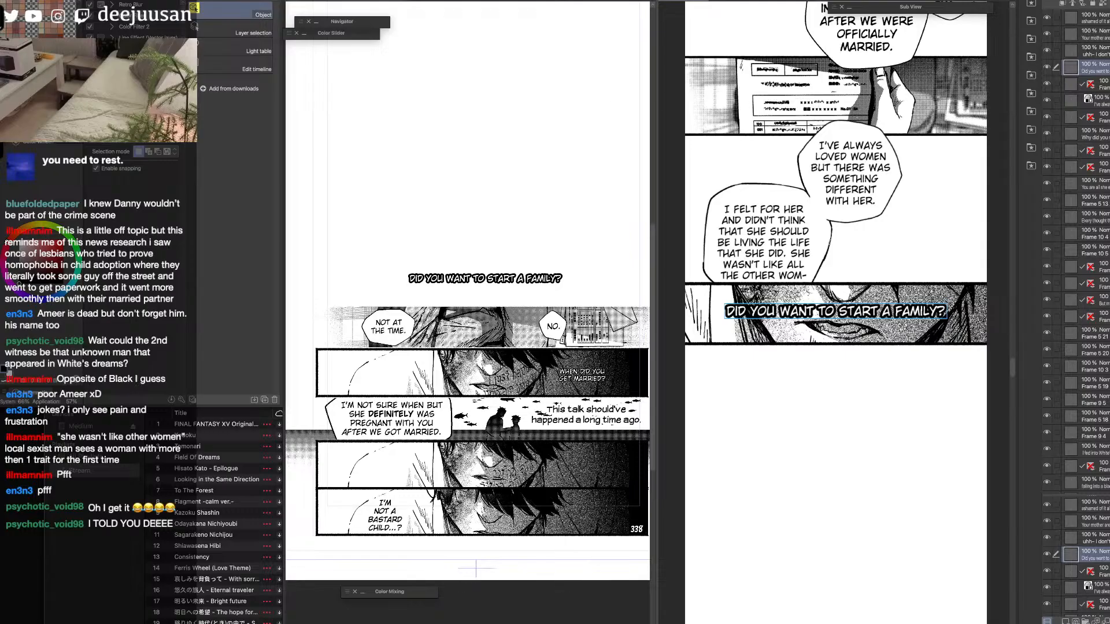
Review the strip's spacing and reading order from the mouth panel up to the "I blamed you as a child" panel and back.
{"action": "left_click", "coordinate": [273, 1]}
{"action": "mouse_move", "coordinate": [288, 57]}
{"action": "left_click", "coordinate": [355, 58]}
{"action": "left_click_drag", "start_coordinate": [837, 389], "coordinate": [832, 354]}
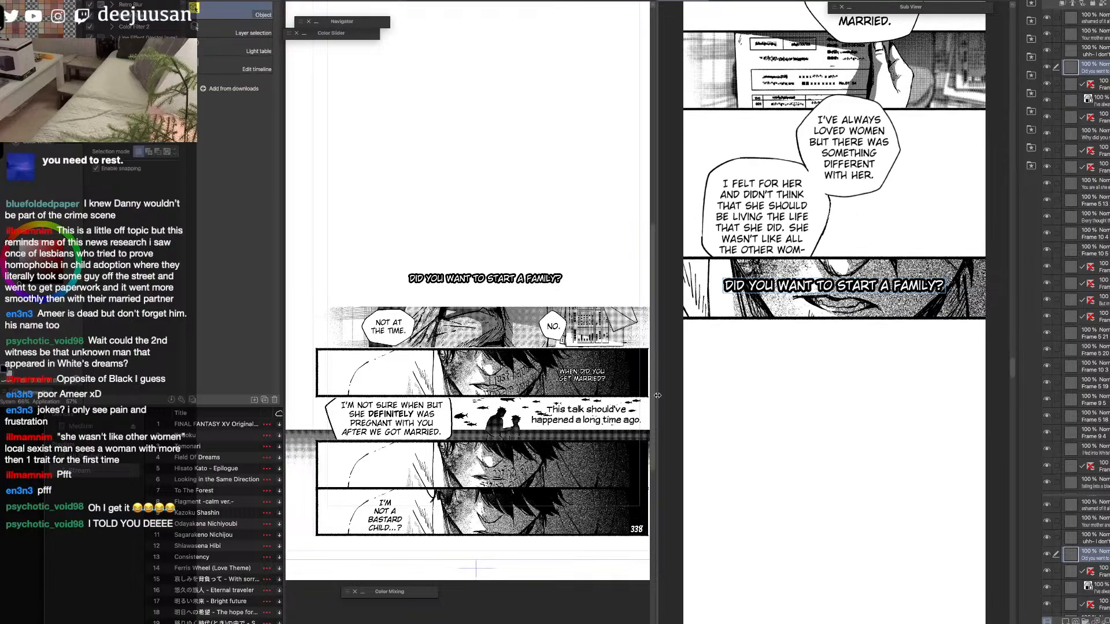
{"action": "left_click_drag", "start_coordinate": [659, 398], "coordinate": [574, 409]}
{"action": "left_click_drag", "start_coordinate": [834, 183], "coordinate": [827, 400]}
{"action": "left_click_drag", "start_coordinate": [851, 291], "coordinate": [821, 565]}
{"action": "left_click_drag", "start_coordinate": [834, 182], "coordinate": [835, 481]}
{"action": "left_click_drag", "start_coordinate": [853, 359], "coordinate": [852, 602]}
{"action": "left_click_drag", "start_coordinate": [864, 330], "coordinate": [850, 473]}
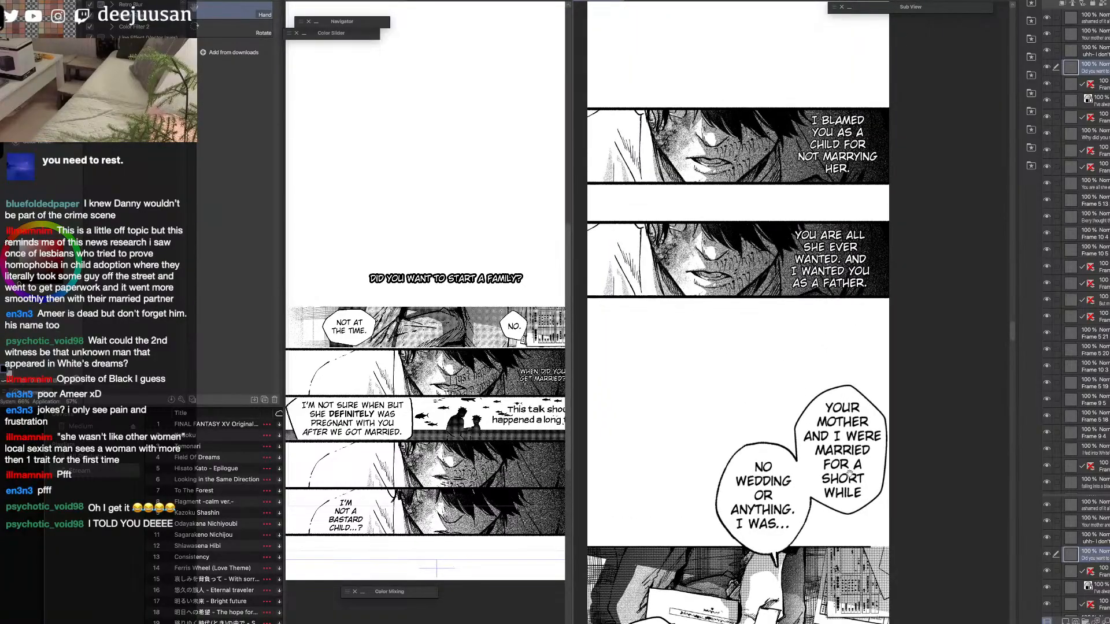
{"action": "left_click_drag", "start_coordinate": [848, 473], "coordinate": [862, 493]}
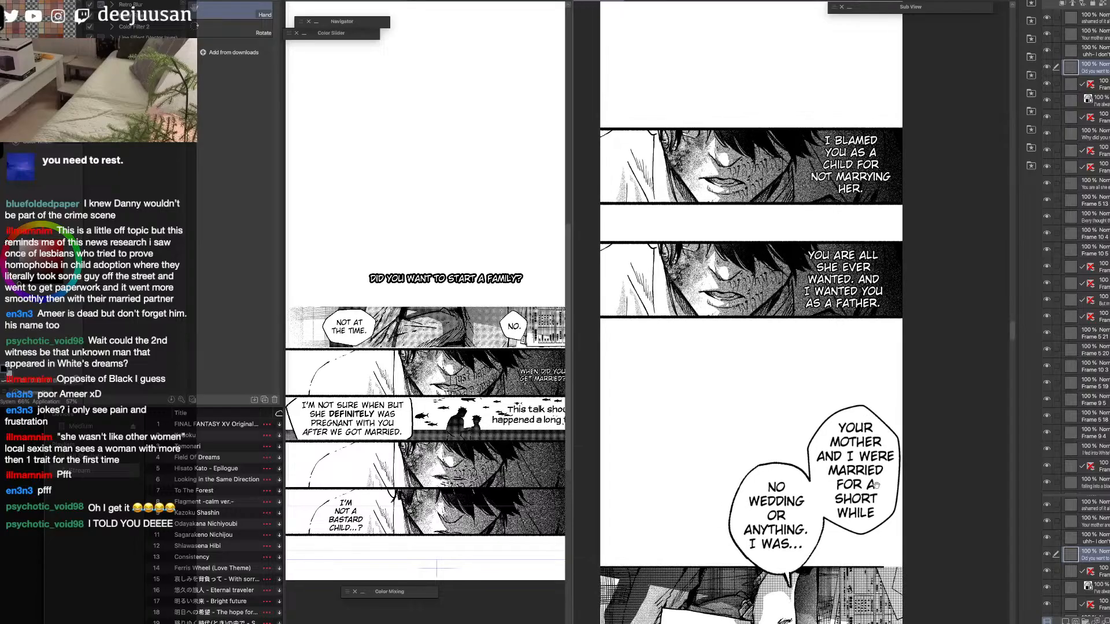
{"action": "left_click_drag", "start_coordinate": [866, 297], "coordinate": [890, 172]}
{"action": "left_click_drag", "start_coordinate": [874, 585], "coordinate": [890, 165]}
{"action": "left_click_drag", "start_coordinate": [881, 501], "coordinate": [874, 408]}
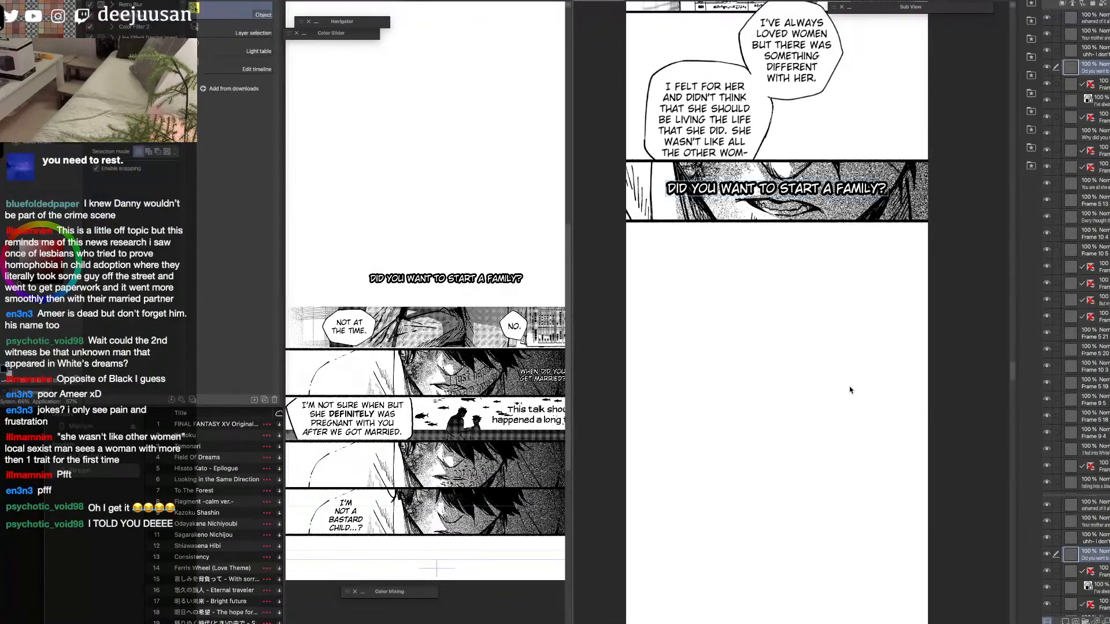
Hide the transferred "Did you want to start a family?" text on the source page.
{"action": "key", "text": "q"}
{"action": "left_click", "coordinate": [778, 358]}
{"action": "left_click_drag", "start_coordinate": [782, 351], "coordinate": [812, 357]}
{"action": "left_click", "coordinate": [541, 262]}
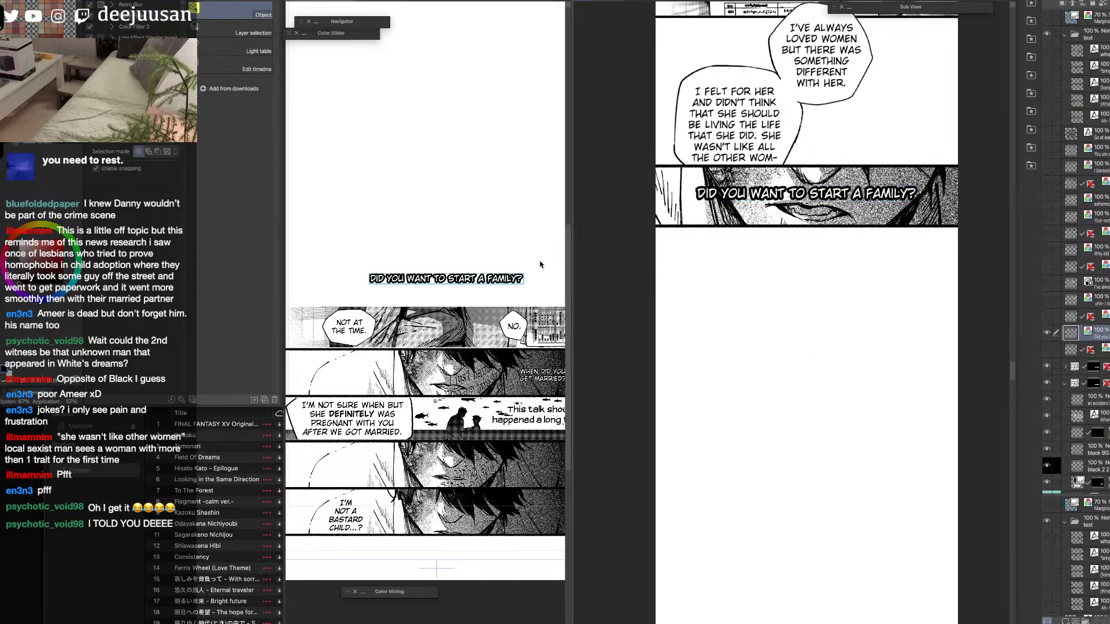
{"action": "left_click", "coordinate": [1047, 336]}
{"action": "left_click", "coordinate": [1047, 336]}
{"action": "left_click", "coordinate": [1047, 336]}
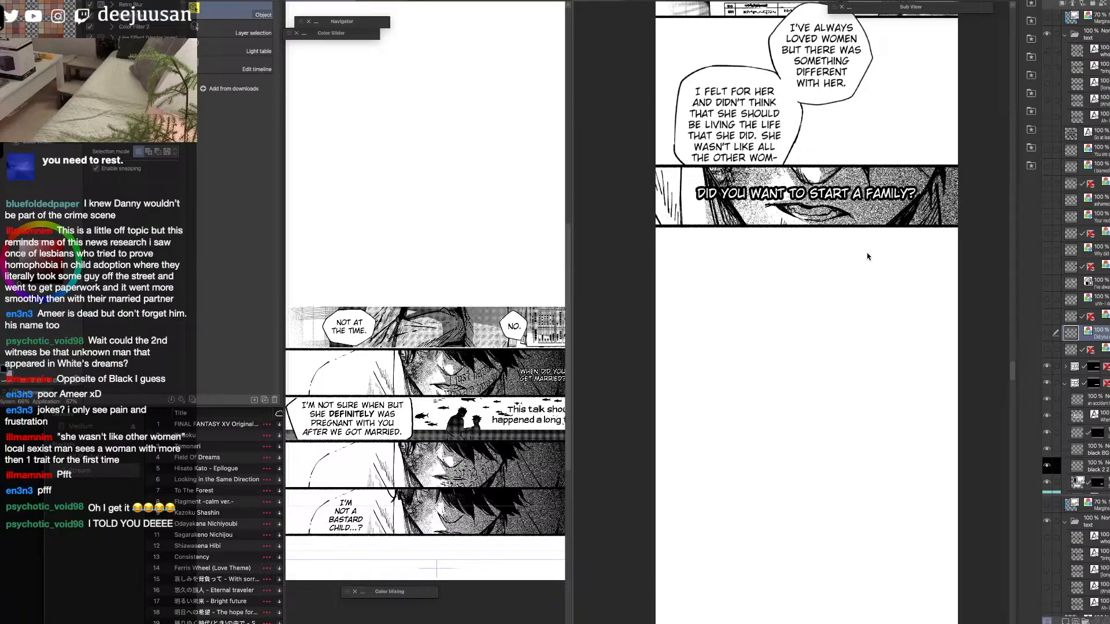
{"action": "left_click", "coordinate": [821, 200]}
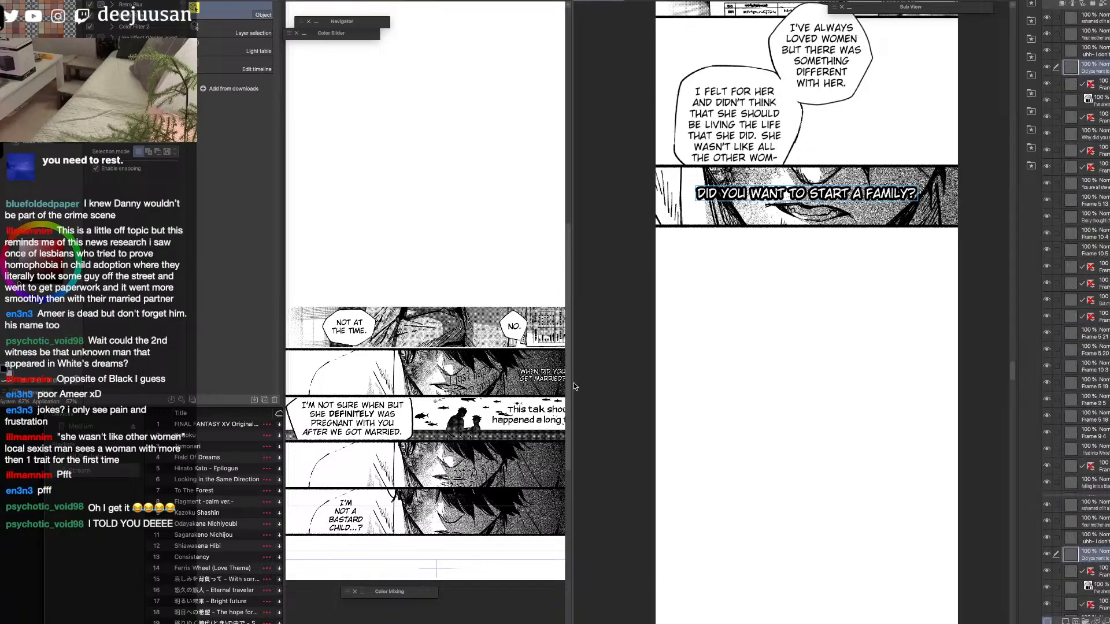
{"action": "left_click_drag", "start_coordinate": [573, 386], "coordinate": [683, 438]}
{"action": "key", "text": "h"}
{"action": "left_click", "coordinate": [833, 320]}
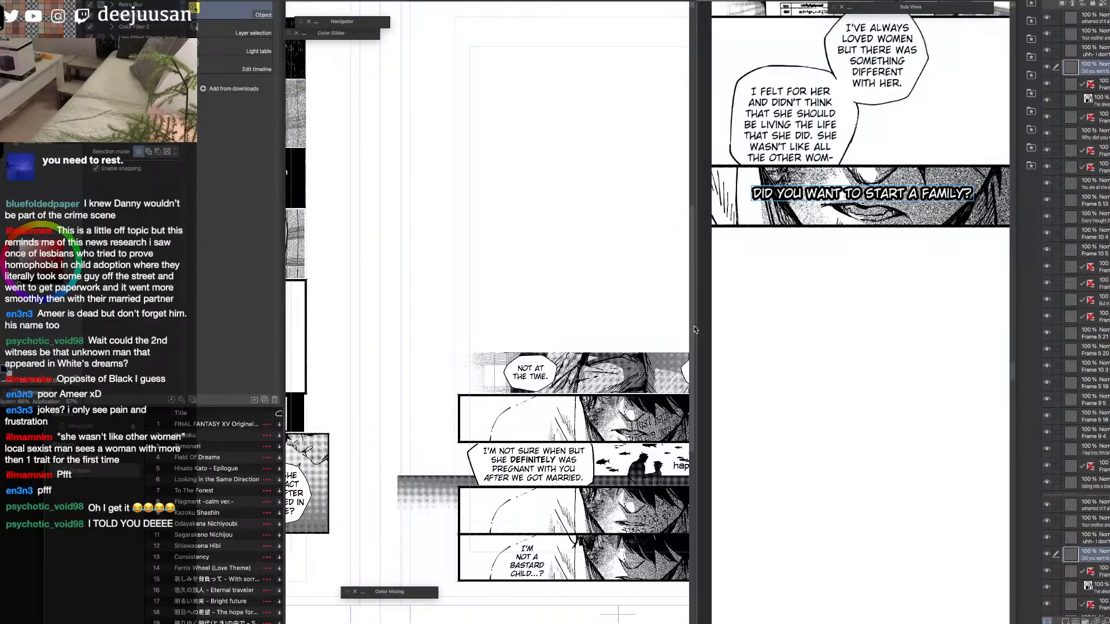
{"action": "left_click_drag", "start_coordinate": [696, 328], "coordinate": [614, 324]}
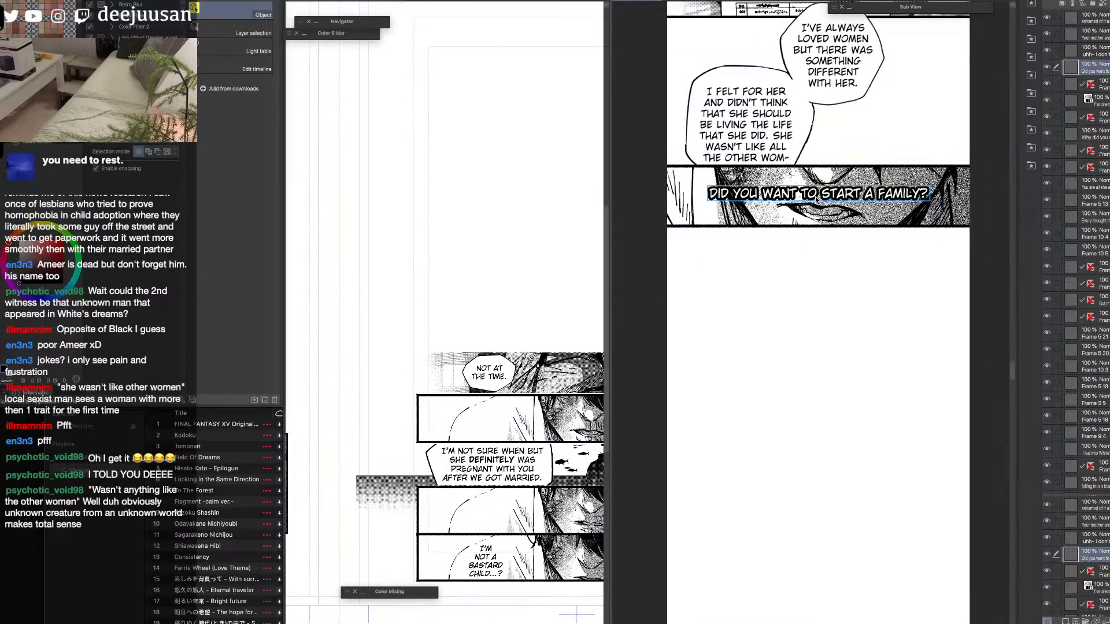
{"action": "left_click_drag", "start_coordinate": [814, 200], "coordinate": [845, 343]}
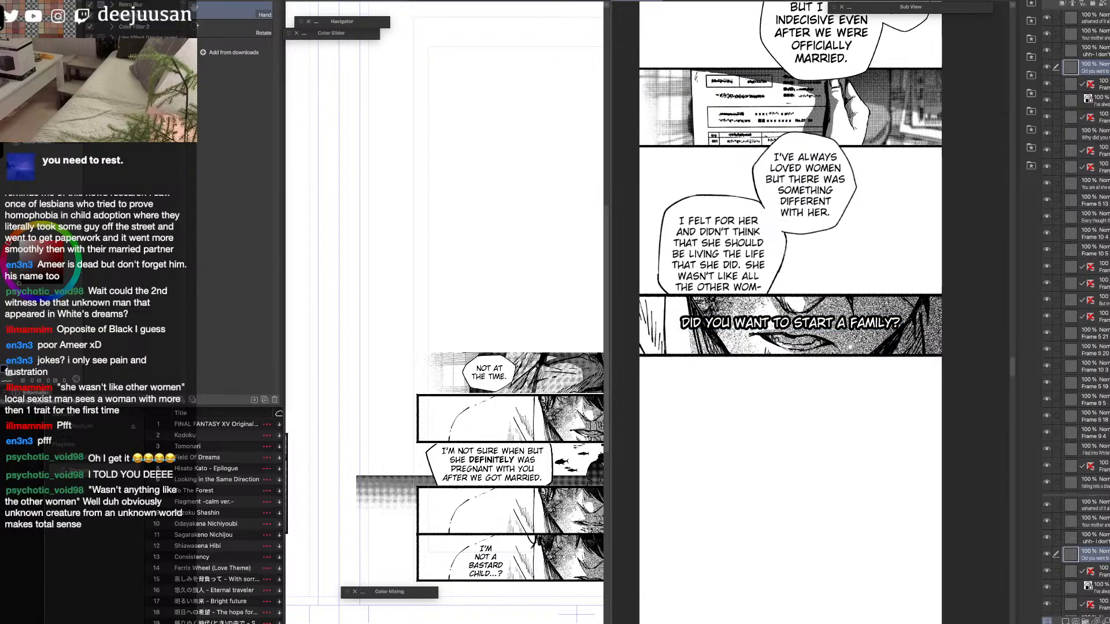
Move the "Not at the time." and "No." balloon layers out of their frame folder, directly above it.
{"action": "left_click", "coordinate": [569, 387]}
{"action": "left_click_drag", "start_coordinate": [558, 386], "coordinate": [469, 298]}
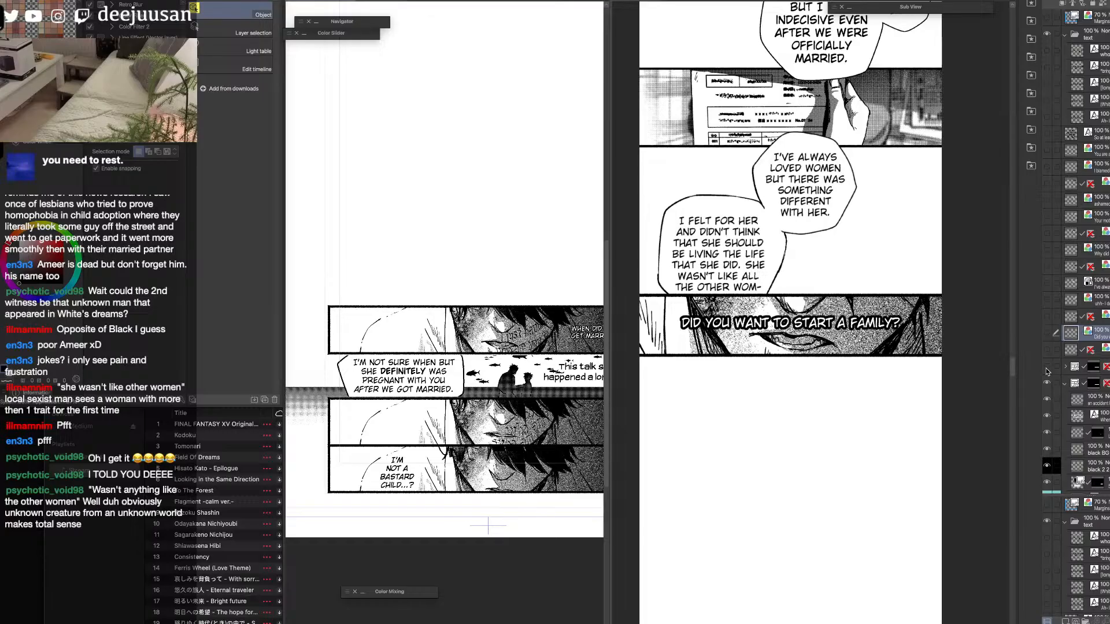
{"action": "left_click", "coordinate": [1065, 366]}
{"action": "left_click", "coordinate": [1081, 384]}
{"action": "left_click", "coordinate": [1081, 399], "text": "shift"}
{"action": "left_click_drag", "start_coordinate": [1081, 398], "coordinate": [1079, 359]}
{"action": "left_click", "coordinate": [1066, 399]}
{"action": "left_click", "coordinate": [1065, 400]}
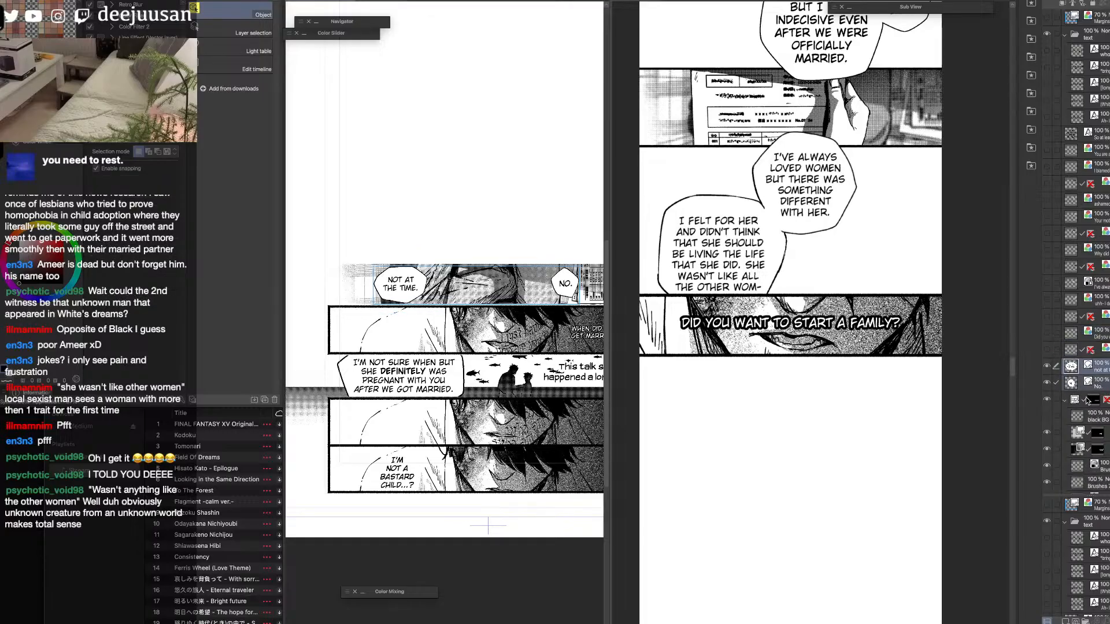
{"action": "left_click", "coordinate": [1066, 400]}
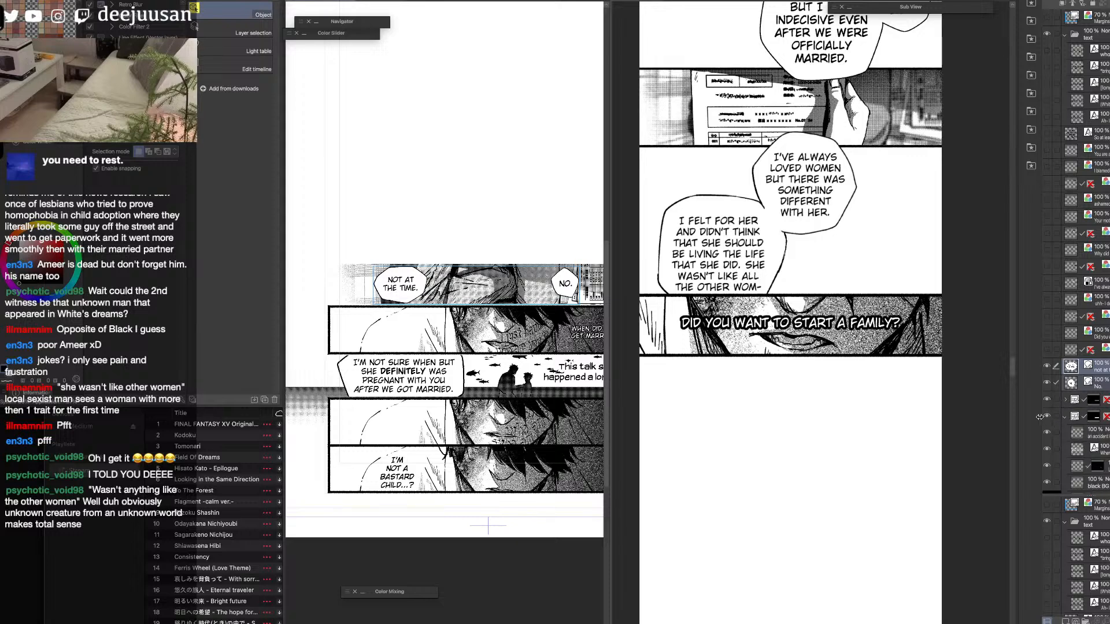
{"action": "left_click", "coordinate": [1086, 369]}
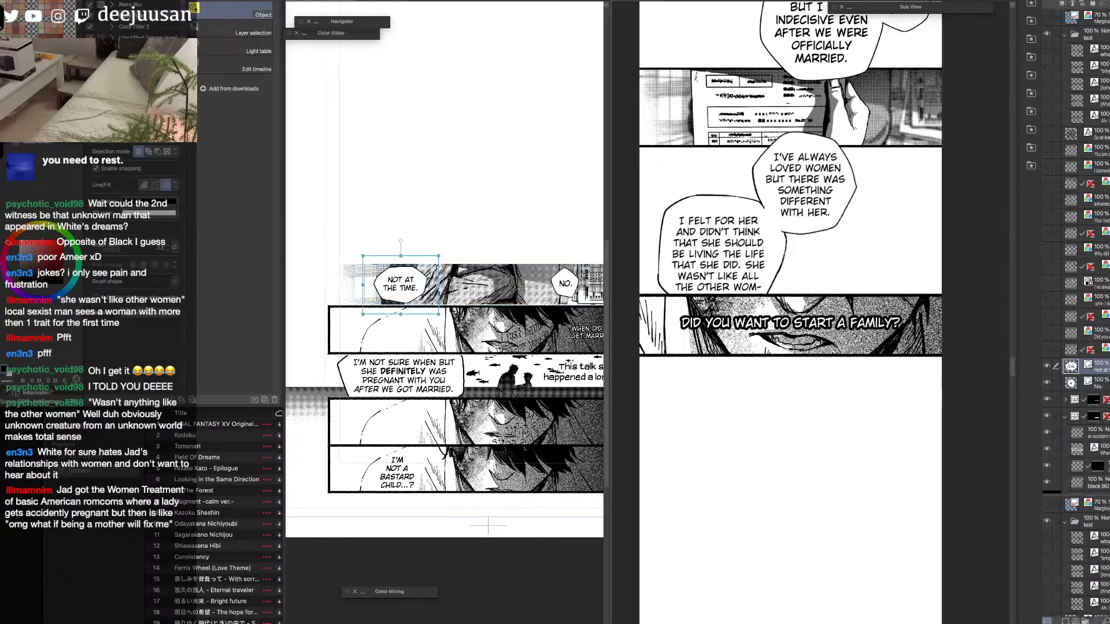
{"action": "left_click", "coordinate": [1081, 383]}
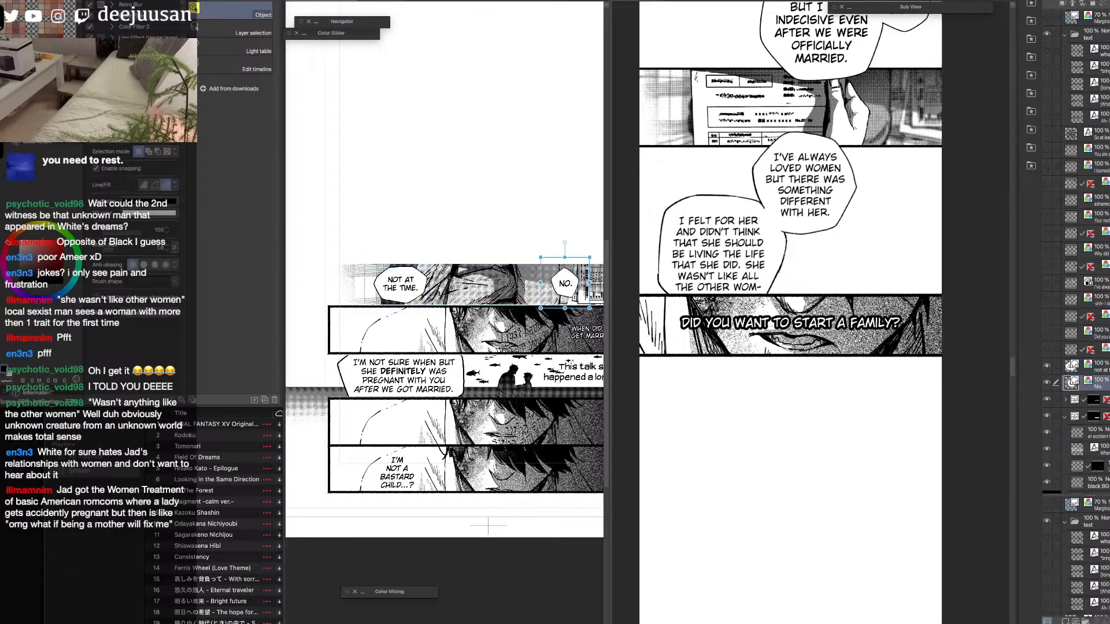
{"action": "left_click", "coordinate": [1081, 368]}
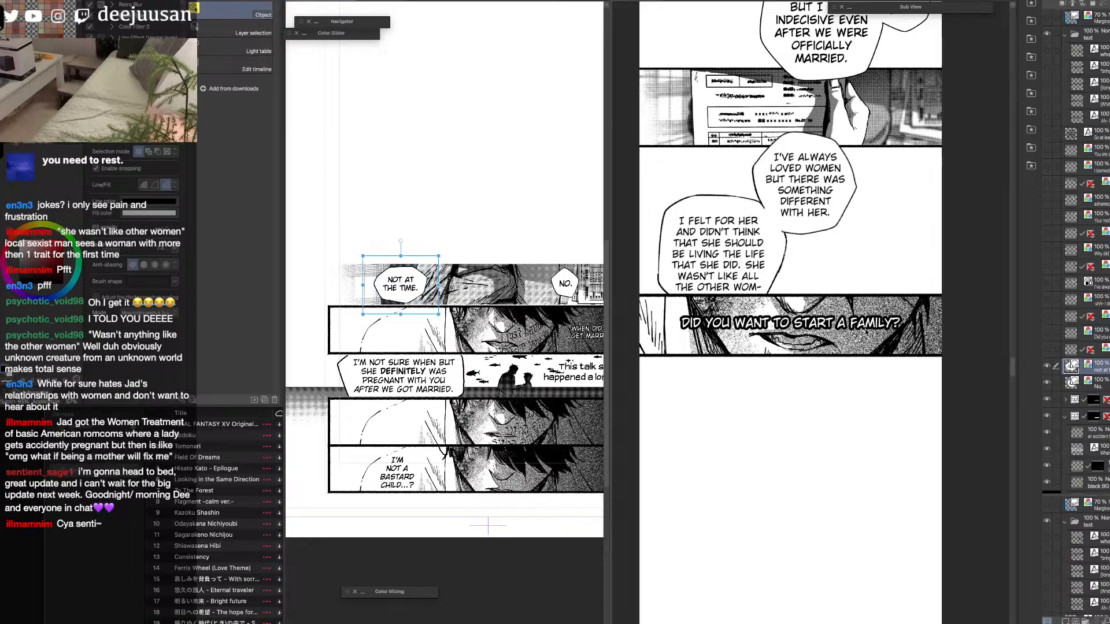
{"action": "key", "text": "space"}
{"action": "left_click", "coordinate": [851, 444]}
{"action": "left_click_drag", "start_coordinate": [846, 457], "coordinate": [859, 409]}
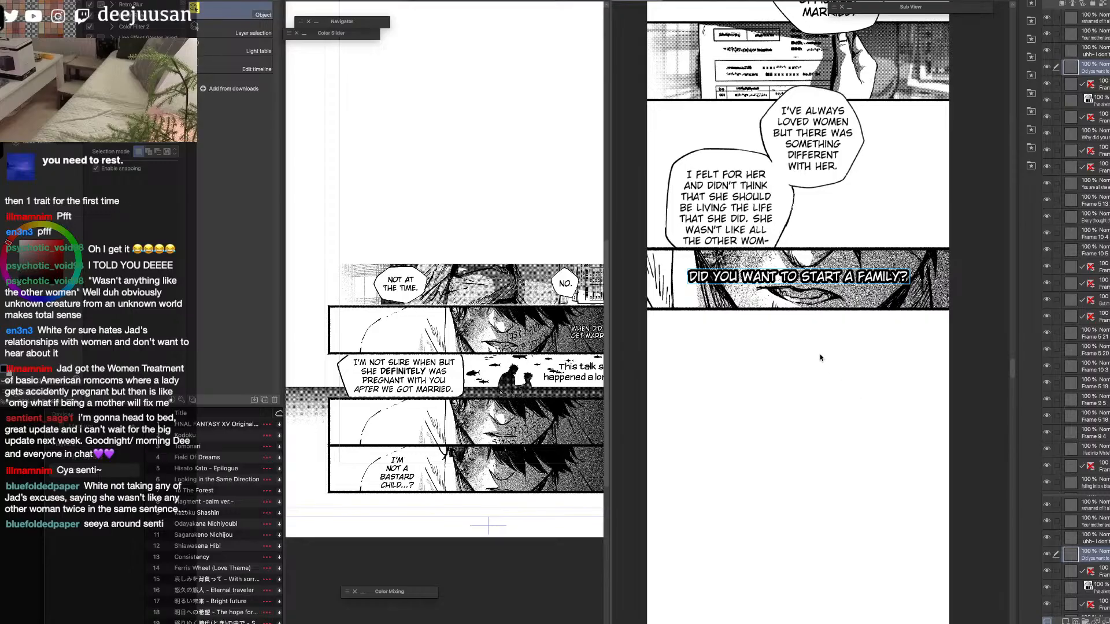
{"action": "key", "text": "q"}
{"action": "left_click", "coordinate": [779, 330]}
{"action": "left_click", "coordinate": [814, 310]}
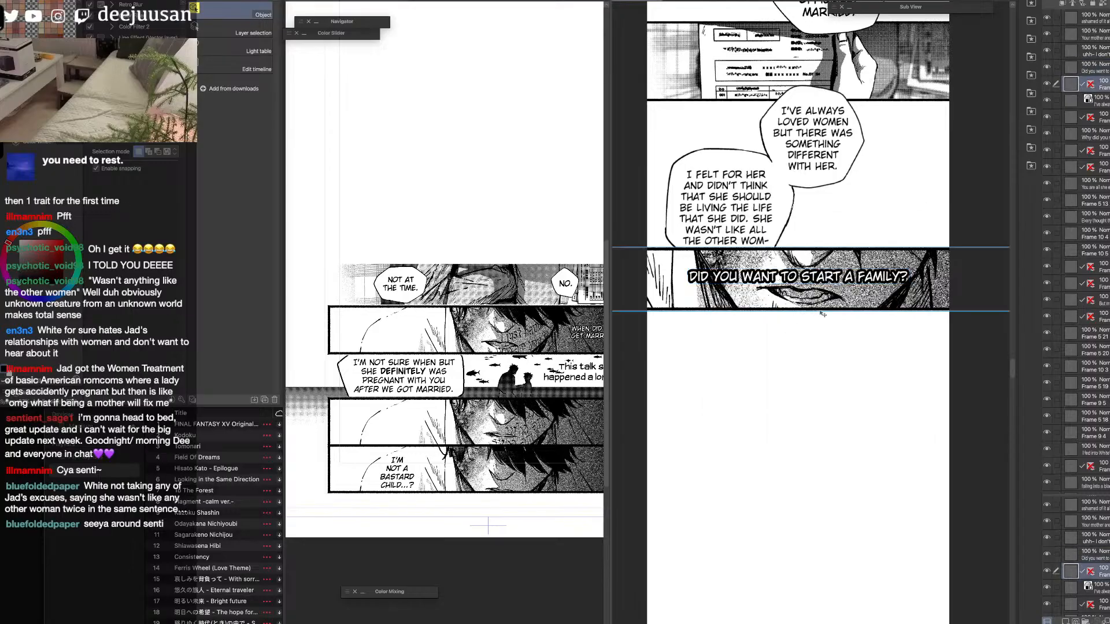
{"action": "left_click_drag", "start_coordinate": [753, 428], "coordinate": [760, 355]}
{"action": "left_click", "coordinate": [538, 289]}
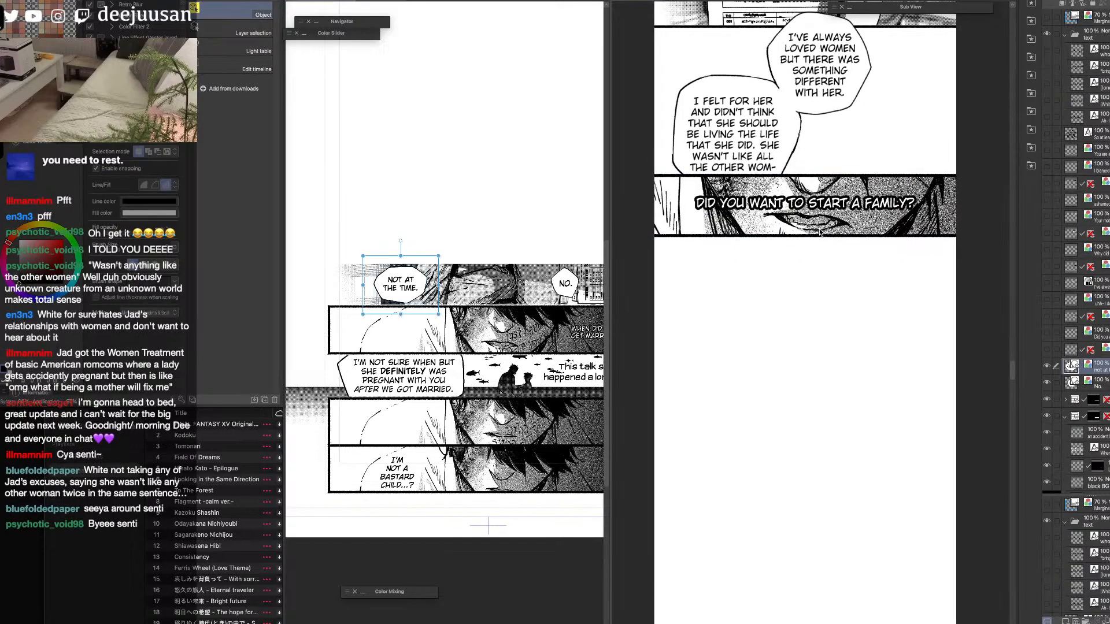
Hide the "Not at the time." and "No." balloons on the source page, leaving the panel artwork beneath them shown.
{"action": "key", "text": "space"}
{"action": "left_click", "coordinate": [801, 346]}
{"action": "left_click_drag", "start_coordinate": [818, 274], "coordinate": [804, 561]}
{"action": "mouse_move", "coordinate": [822, 349]}
{"action": "left_mouse_down"}
{"action": "mouse_move", "coordinate": [807, 514]}
{"action": "mouse_move", "coordinate": [835, 298]}
{"action": "mouse_move", "coordinate": [831, 145]}
{"action": "left_mouse_up"}
{"action": "left_click", "coordinate": [573, 299]}
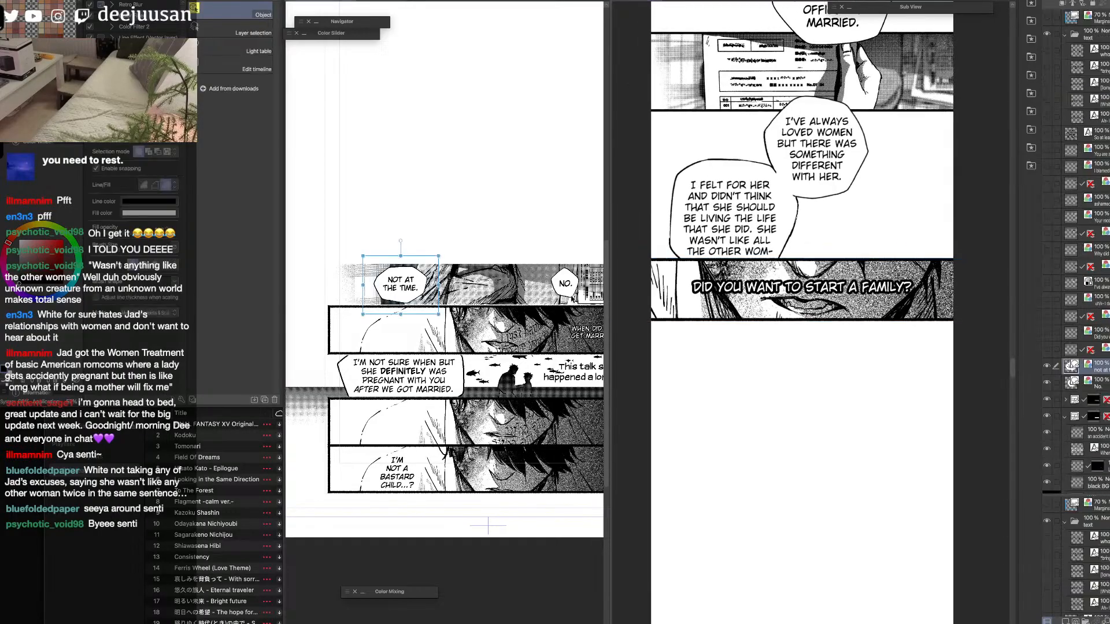
{"action": "left_click_drag", "start_coordinate": [558, 350], "coordinate": [532, 339]}
{"action": "left_click", "coordinate": [1047, 368]}
{"action": "left_click", "coordinate": [1048, 368]}
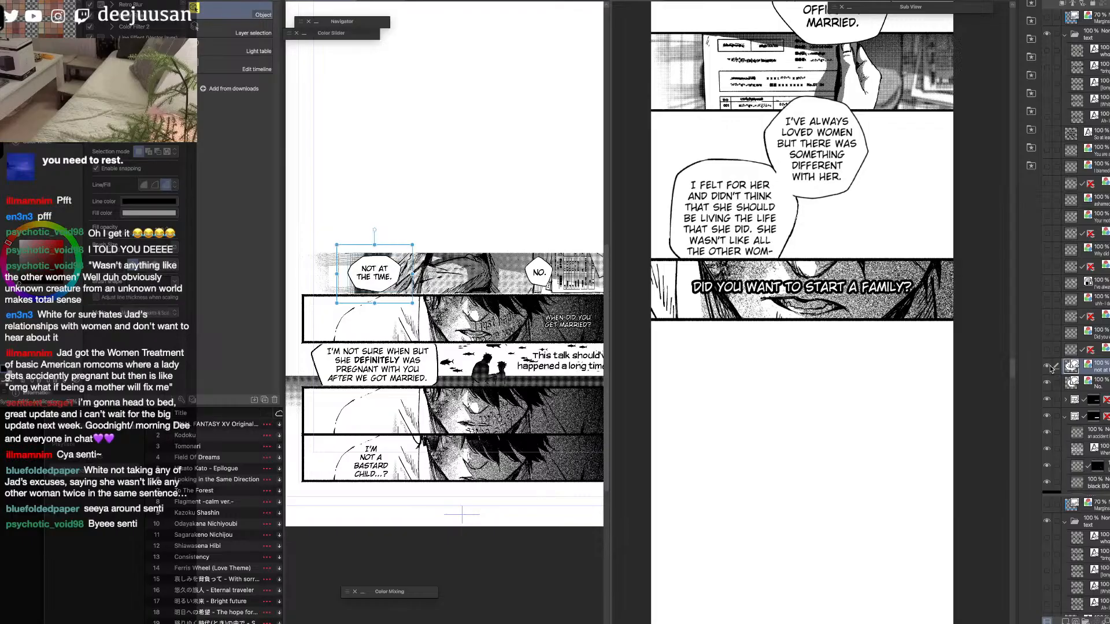
{"action": "left_click", "coordinate": [1047, 366]}
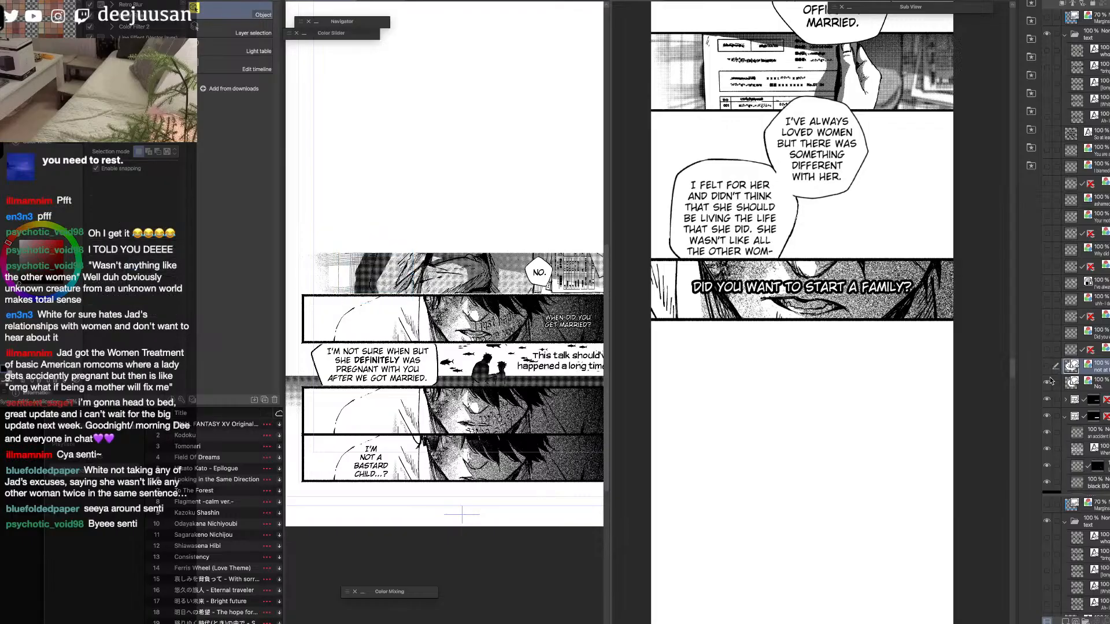
{"action": "left_click", "coordinate": [1047, 382]}
{"action": "left_click", "coordinate": [1047, 400]}
{"action": "left_click", "coordinate": [1047, 400]}
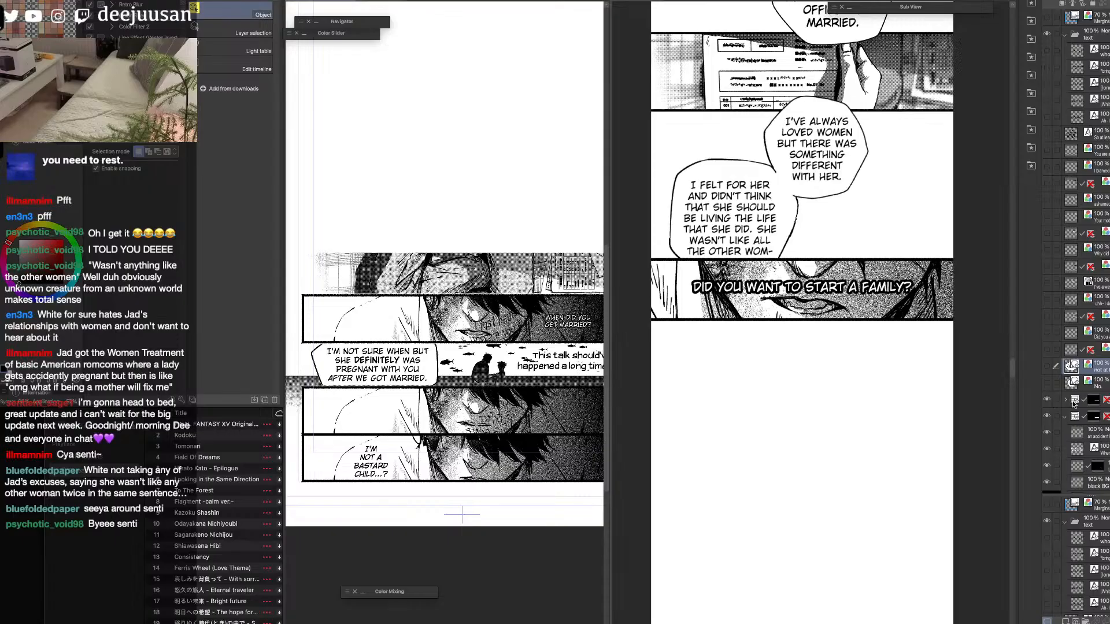
Flatten the balloon-free panel's frame folder and paste it into the strip, scaled to the strip's width with a gap below the mouth panel.
{"action": "left_click", "coordinate": [1072, 401]}
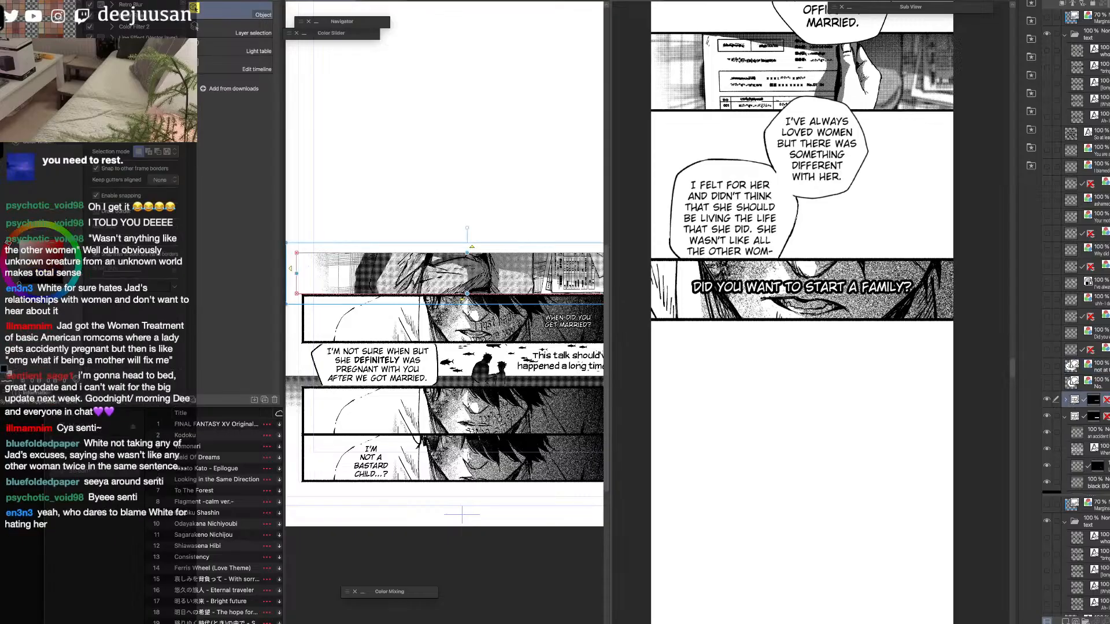
{"action": "key", "text": "shift+alt+e"}
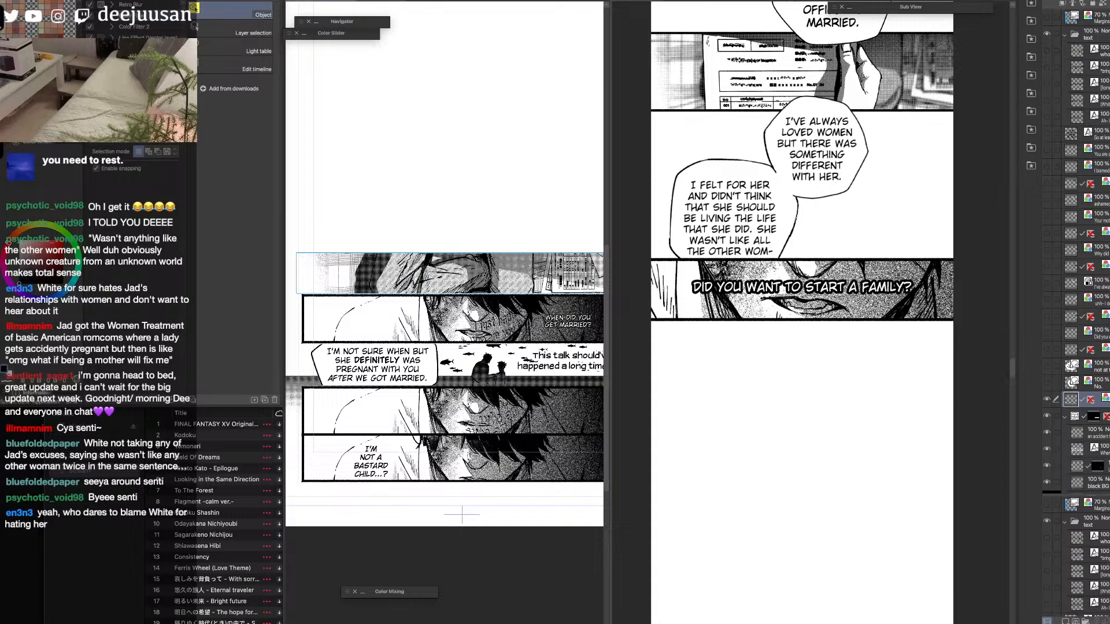
{"action": "left_click", "coordinate": [867, 427]}
{"action": "key", "text": "super+v"}
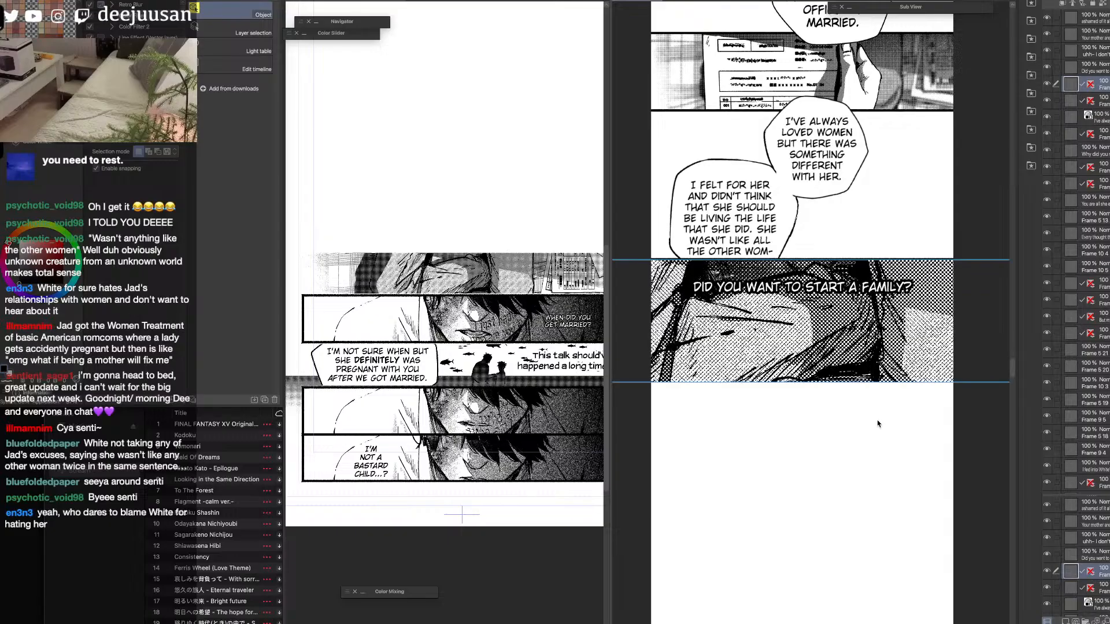
{"action": "key", "text": "q"}
{"action": "left_click", "coordinate": [882, 382]}
{"action": "left_click_drag", "start_coordinate": [811, 260], "coordinate": [831, 335]}
{"action": "left_click_drag", "start_coordinate": [838, 362], "coordinate": [872, 359]}
{"action": "left_click", "coordinate": [845, 523]}
Draw straight black border lines along the upper and lower edges of the newly pasted panel with the Webtoon line tool.
{"action": "key", "text": "q"}
{"action": "left_click", "coordinate": [736, 401]}
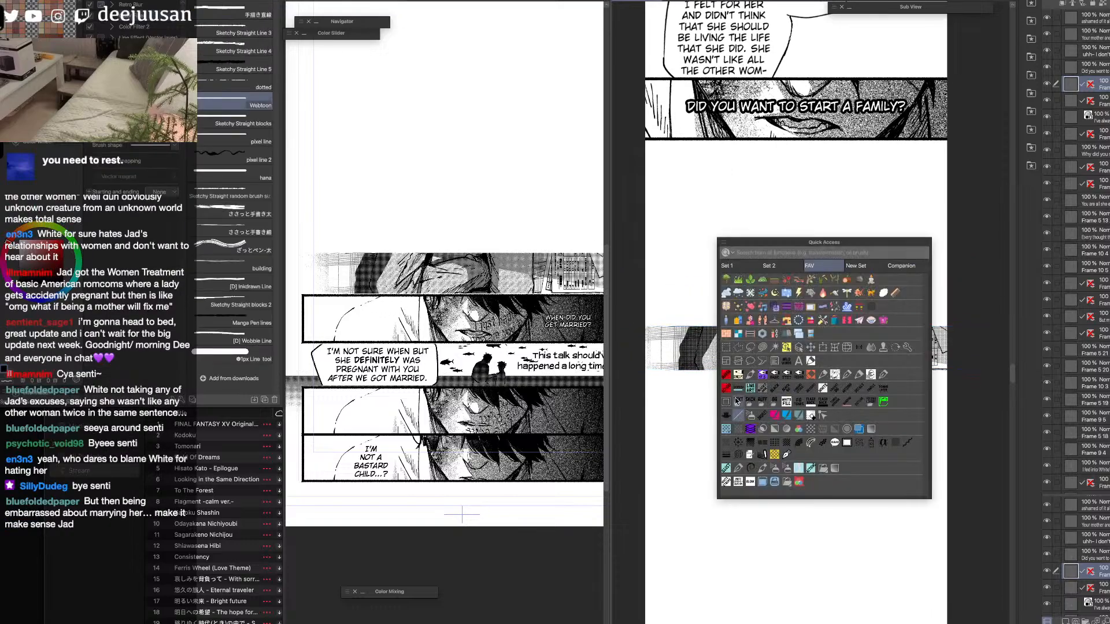
{"action": "mouse_move", "coordinate": [642, 326]}
{"action": "left_mouse_down"}
{"action": "mouse_move", "coordinate": [810, 326]}
{"action": "mouse_move", "coordinate": [964, 363]}
{"action": "mouse_move", "coordinate": [626, 395]}
{"action": "left_mouse_up"}
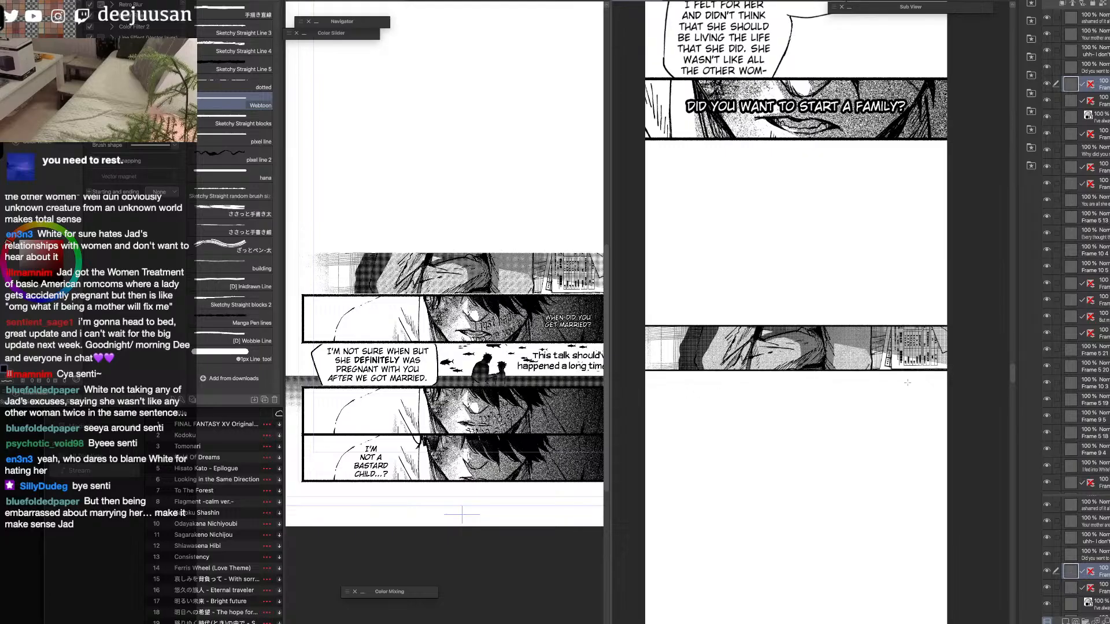
Hide the transferred panel on the source page and show the "Not at the time." and "No." balloons again.
{"action": "key", "text": "q"}
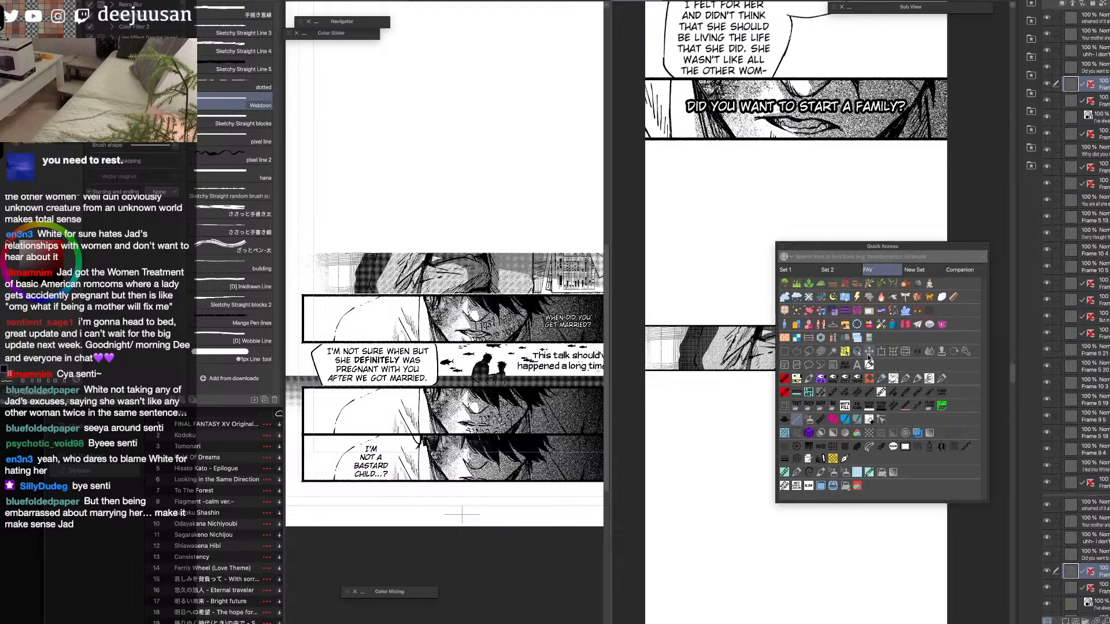
{"action": "left_click", "coordinate": [854, 362]}
{"action": "left_click", "coordinate": [585, 334]}
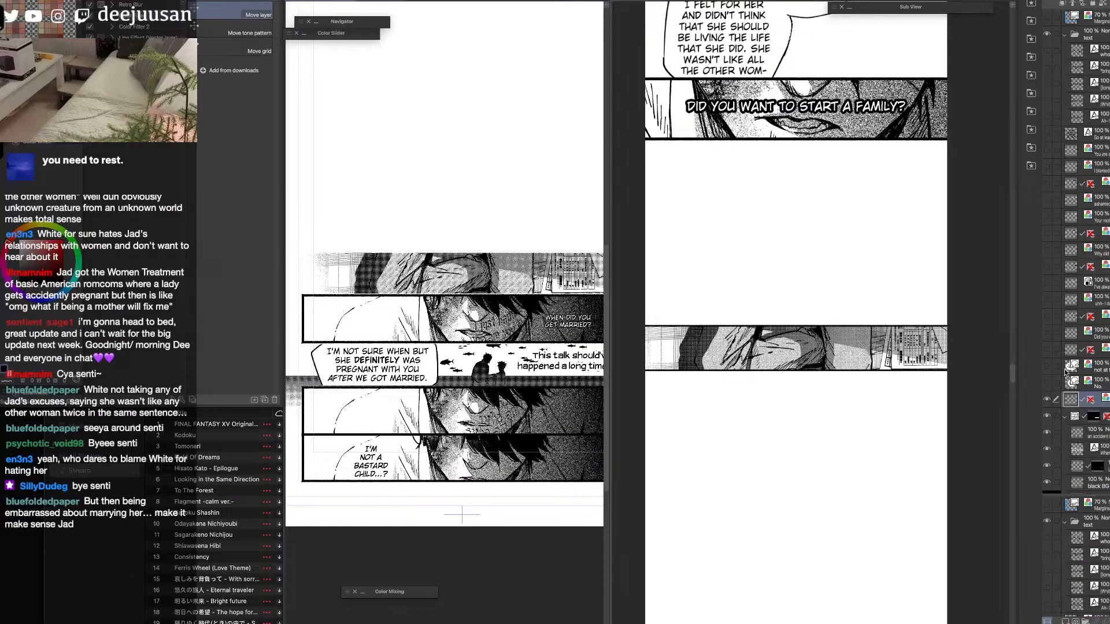
{"action": "left_click", "coordinate": [1048, 403]}
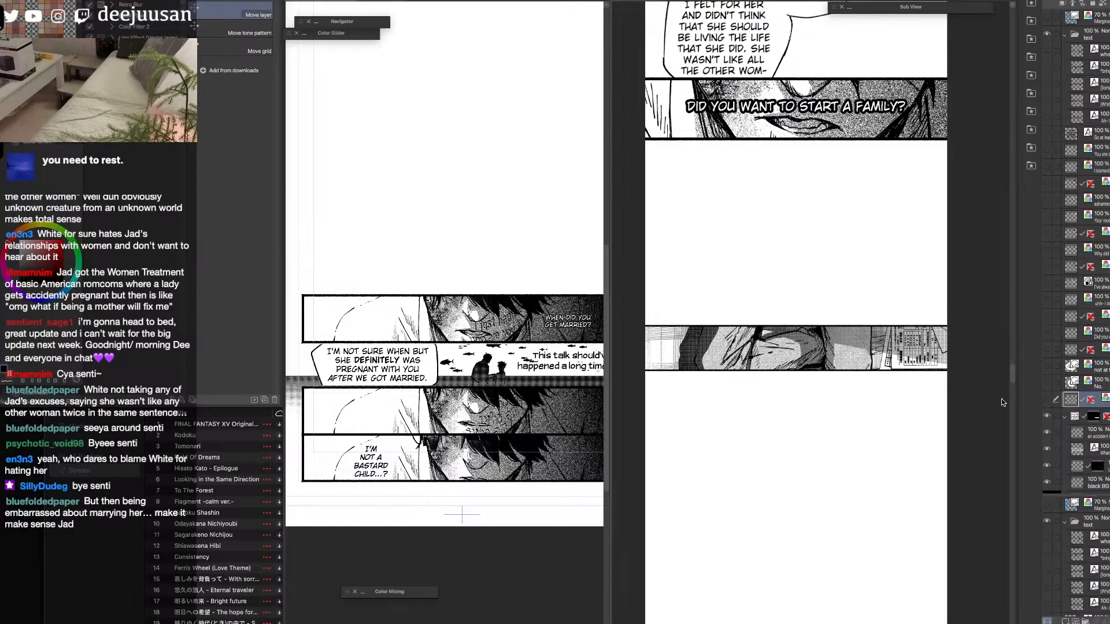
{"action": "key", "text": "q"}
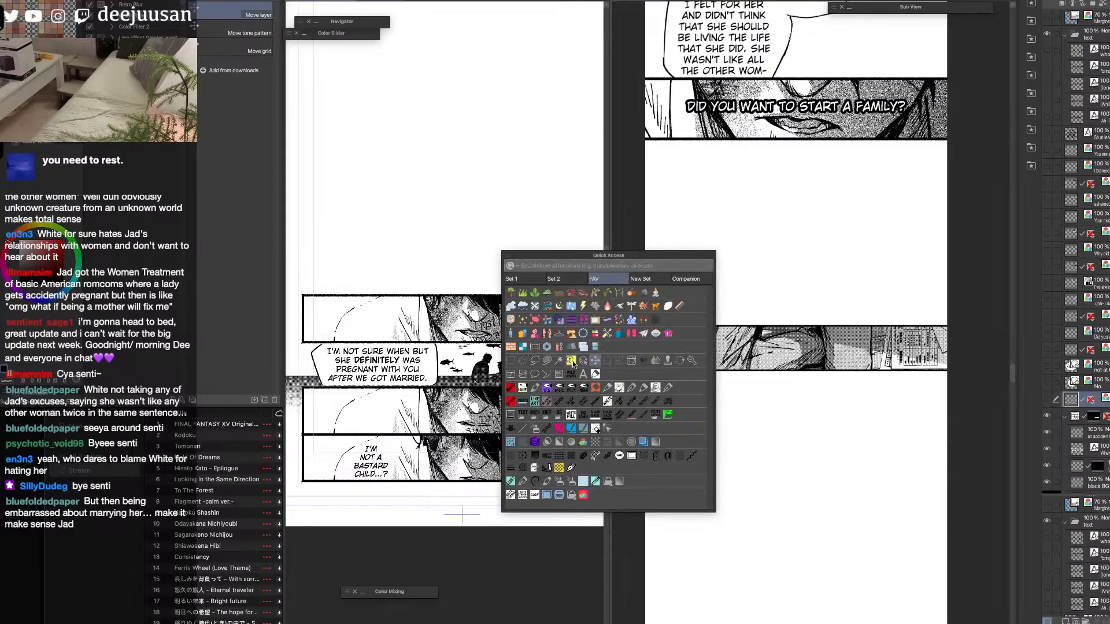
{"action": "left_click", "coordinate": [596, 390]}
{"action": "left_click", "coordinate": [1047, 366]}
{"action": "left_click", "coordinate": [1047, 383]}
{"action": "left_click", "coordinate": [1102, 366]}
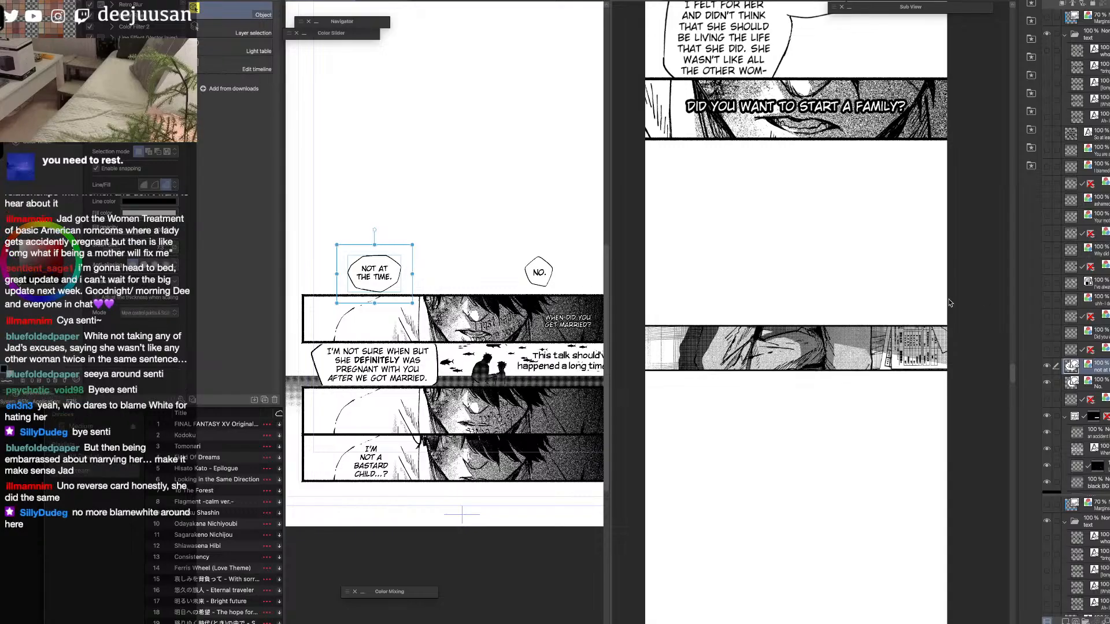
Redraw the straight black border line along the upper edge of the last pasted strip panel with the Webtoon line tool.
{"action": "left_click", "coordinate": [894, 355]}
{"action": "left_click_drag", "start_coordinate": [891, 365], "coordinate": [890, 310]}
{"action": "key", "text": "q"}
{"action": "left_click", "coordinate": [823, 354]}
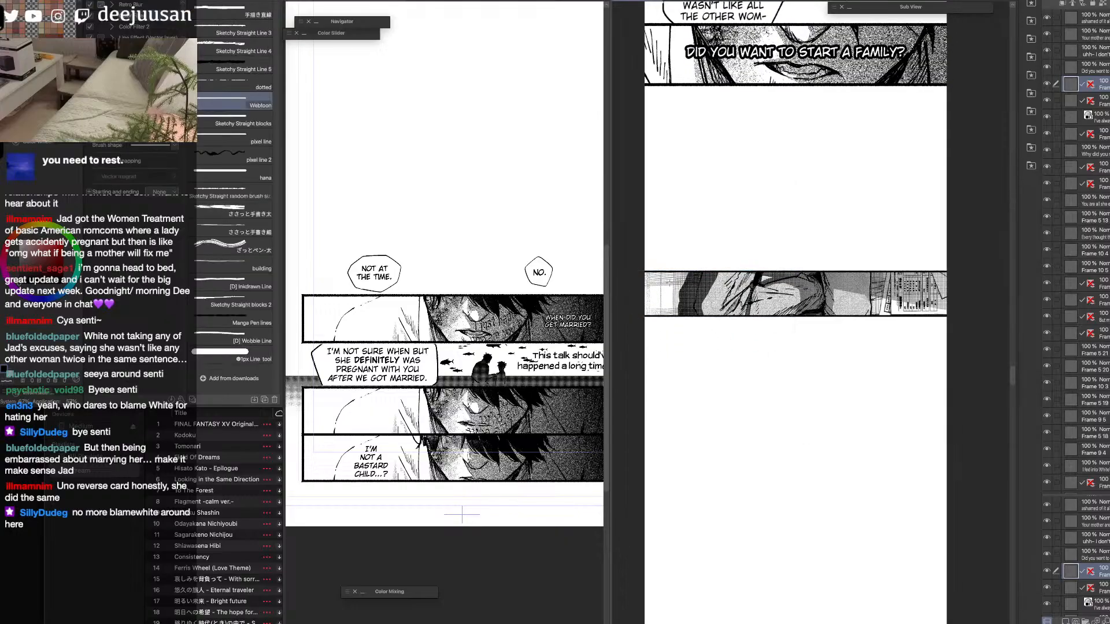
{"action": "left_click_drag", "start_coordinate": [642, 271], "coordinate": [900, 272]}
{"action": "key", "text": "q"}
{"action": "left_click", "coordinate": [872, 257]}
{"action": "left_click", "coordinate": [841, 299]}
{"action": "key", "text": "space"}
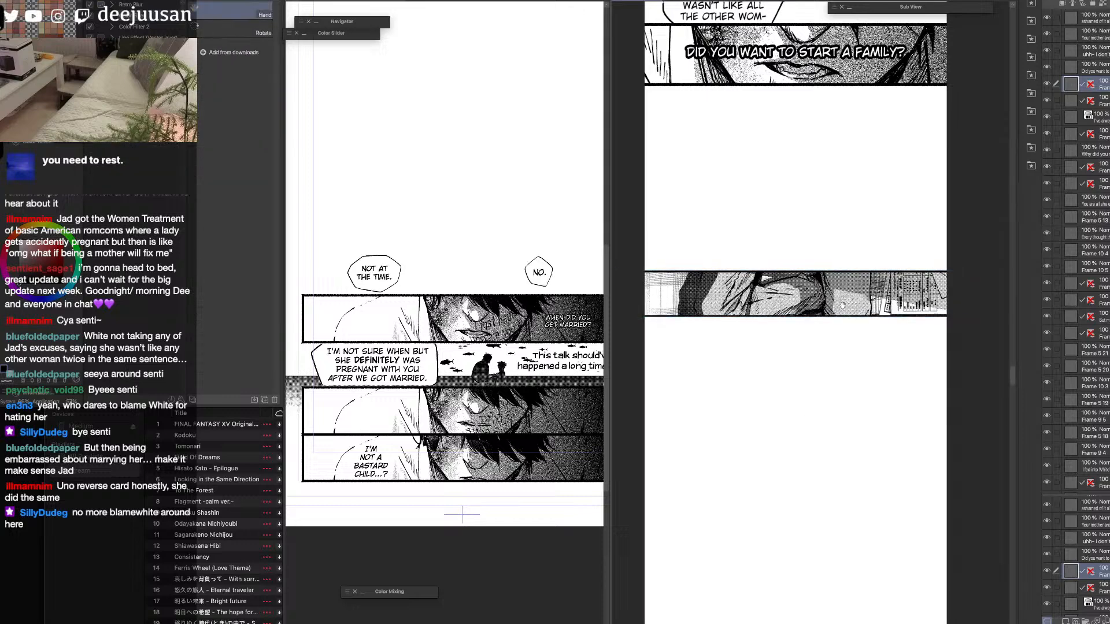
{"action": "left_click_drag", "start_coordinate": [846, 310], "coordinate": [848, 269]}
Rasterize the "Not at the time." balloon layer on the source page.
{"action": "left_click", "coordinate": [542, 283]}
{"action": "left_click", "coordinate": [1049, 368]}
{"action": "left_click", "coordinate": [1049, 369]}
{"action": "left_click", "coordinate": [1048, 369]}
{"action": "left_click", "coordinate": [1048, 369]}
{"action": "left_click", "coordinate": [1045, 383]}
{"action": "left_click", "coordinate": [1046, 383]}
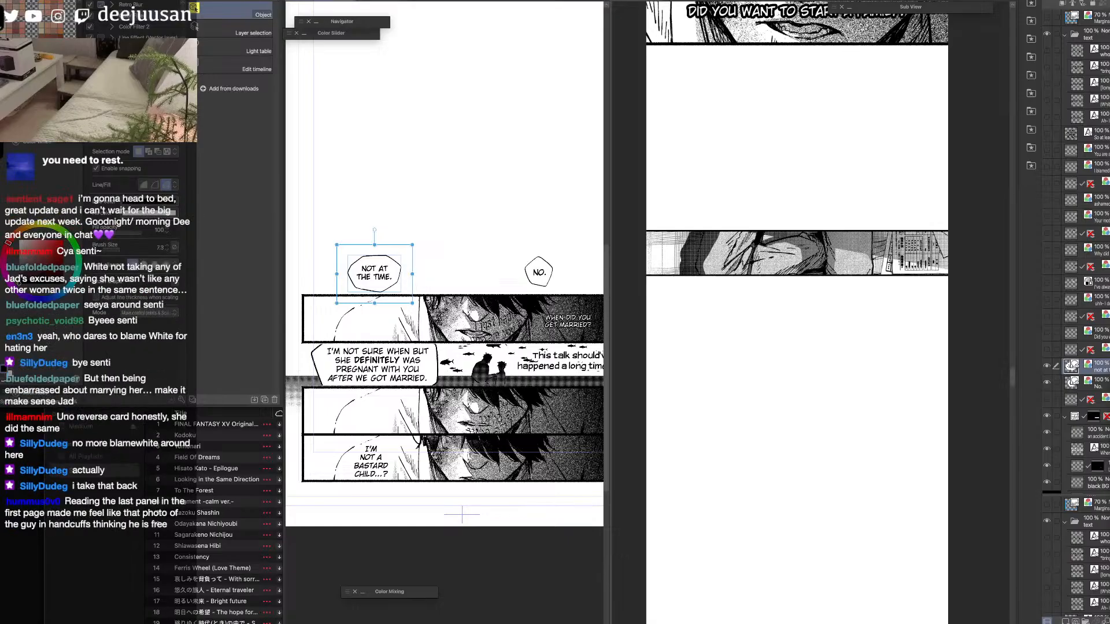
{"action": "key", "text": "ctrl+shift+r"}
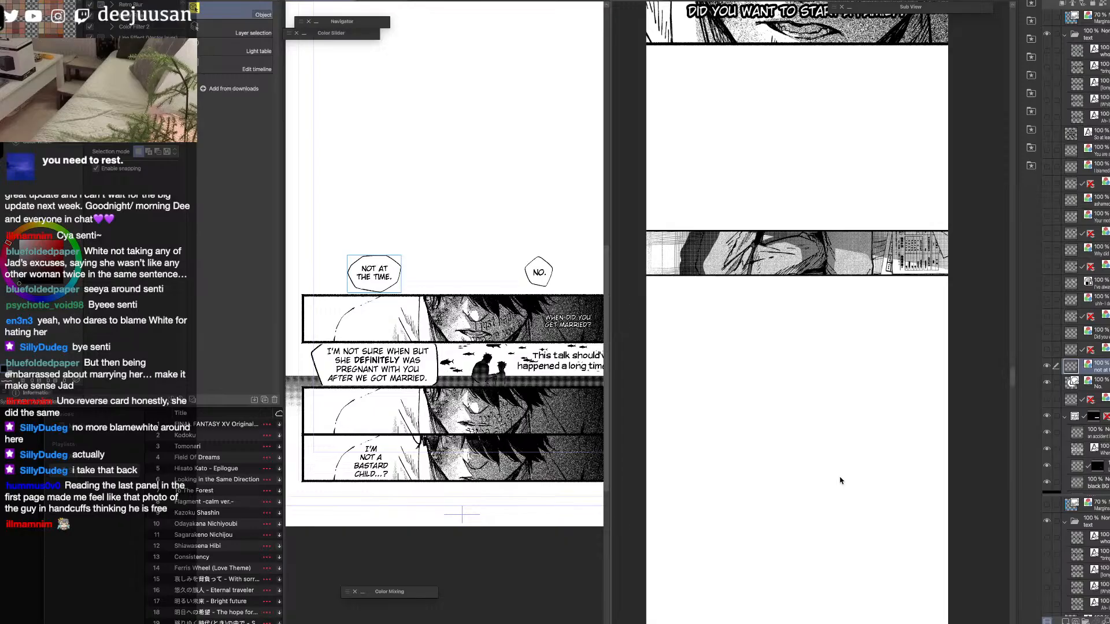
{"action": "left_click", "coordinate": [468, 481]}
{"action": "scroll", "coordinate": [427, 490], "scroll_direction": "up", "scroll_amount": 2}
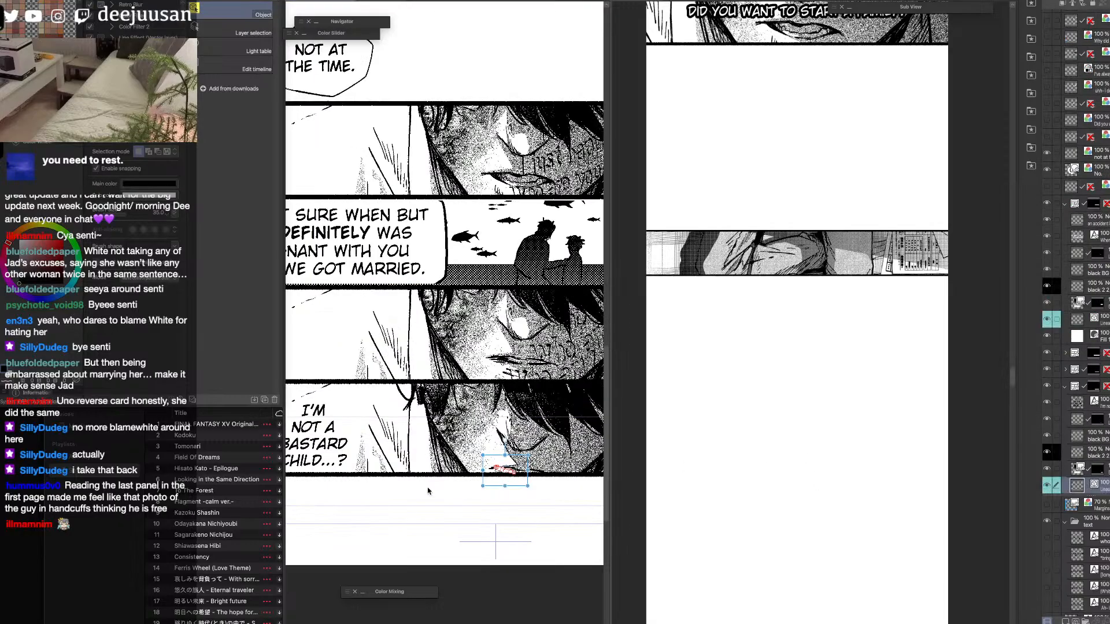
{"action": "left_click_drag", "start_coordinate": [409, 509], "coordinate": [463, 513]}
{"action": "scroll", "coordinate": [491, 520], "scroll_direction": "down", "scroll_amount": 2}
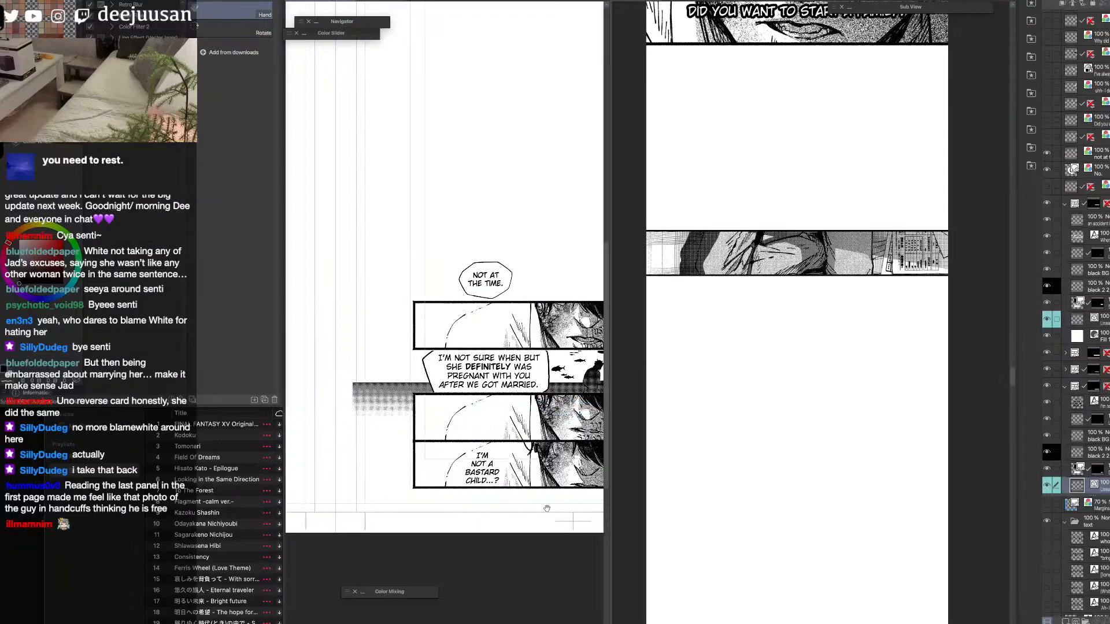
{"action": "key", "text": "o"}
{"action": "left_click", "coordinate": [837, 276]}
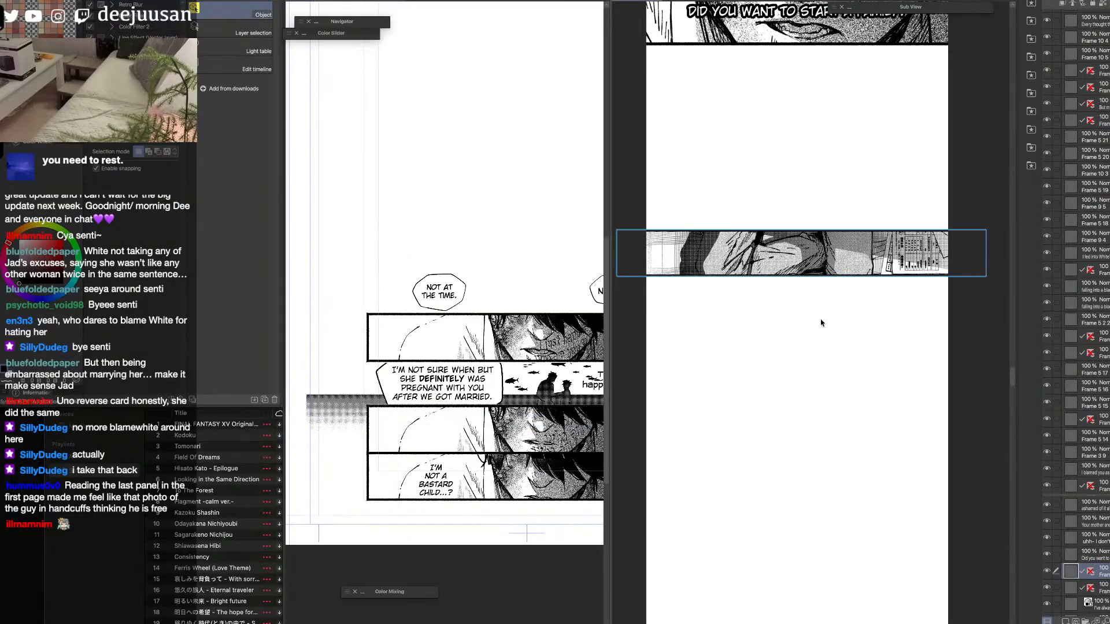
{"action": "left_click", "coordinate": [579, 363]}
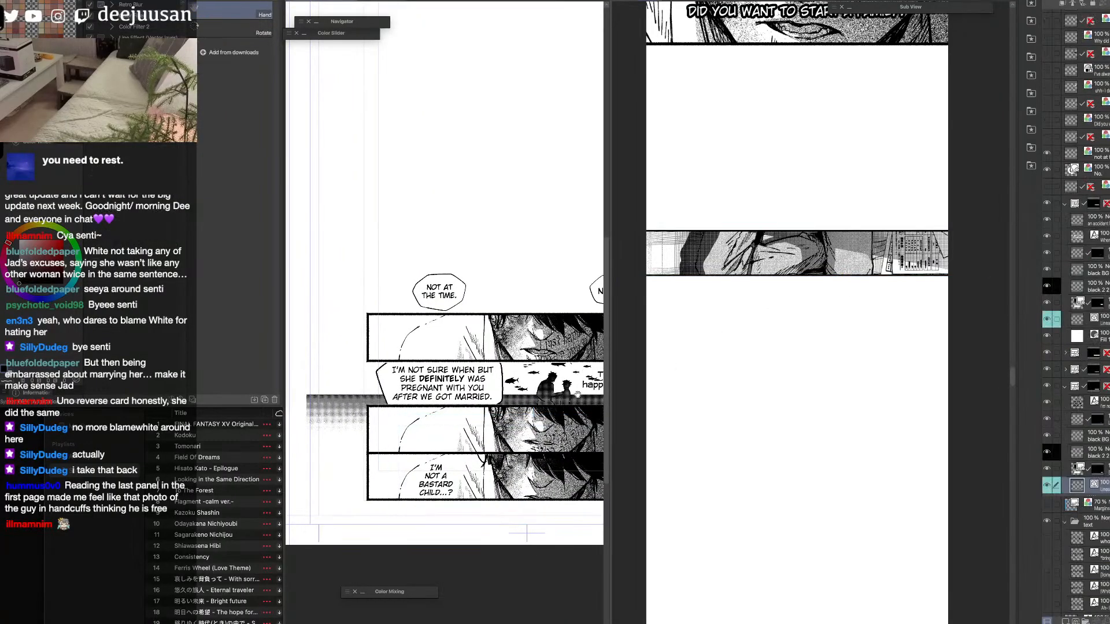
{"action": "left_click_drag", "start_coordinate": [596, 377], "coordinate": [551, 388]}
{"action": "key", "text": "q"}
{"action": "left_click", "coordinate": [516, 354]}
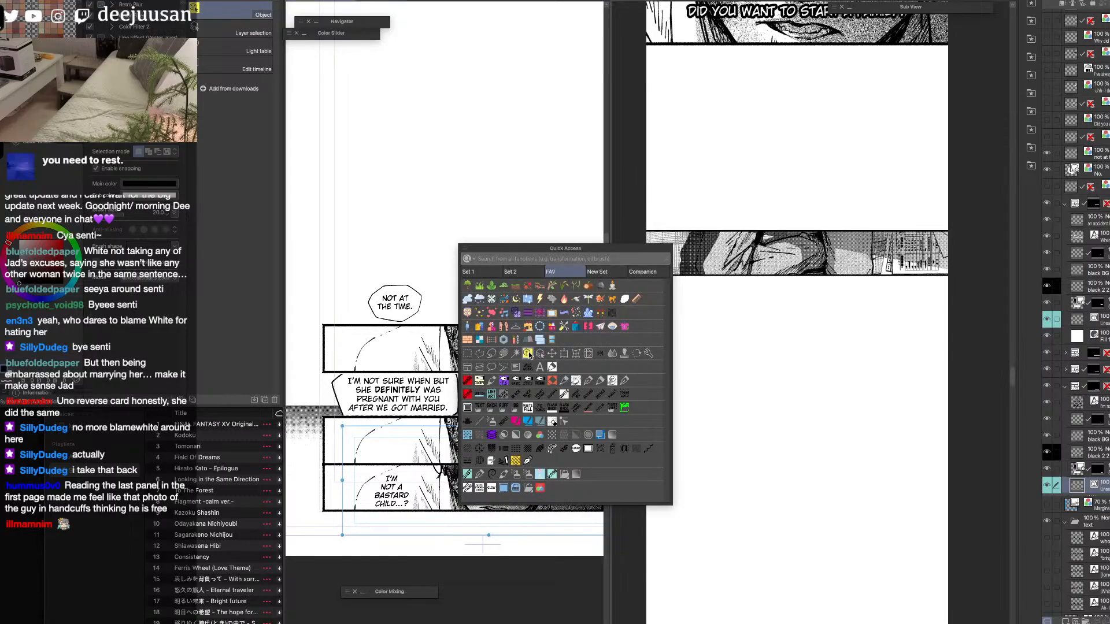
{"action": "key", "text": "space"}
{"action": "left_click", "coordinate": [799, 260]}
{"action": "left_click_drag", "start_coordinate": [800, 260], "coordinate": [796, 277]}
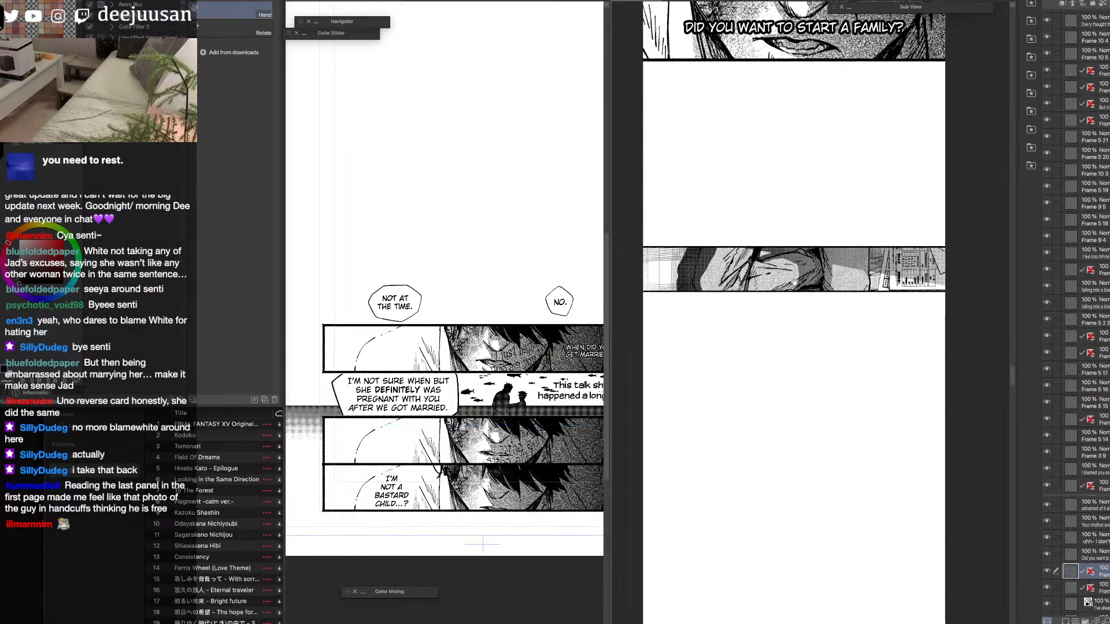
Rasterize the "No." balloon and paste it into the strip, scaled down over the upper edge of the last panel near its right end.
{"action": "left_click", "coordinate": [563, 314]}
{"action": "left_click", "coordinate": [566, 315]}
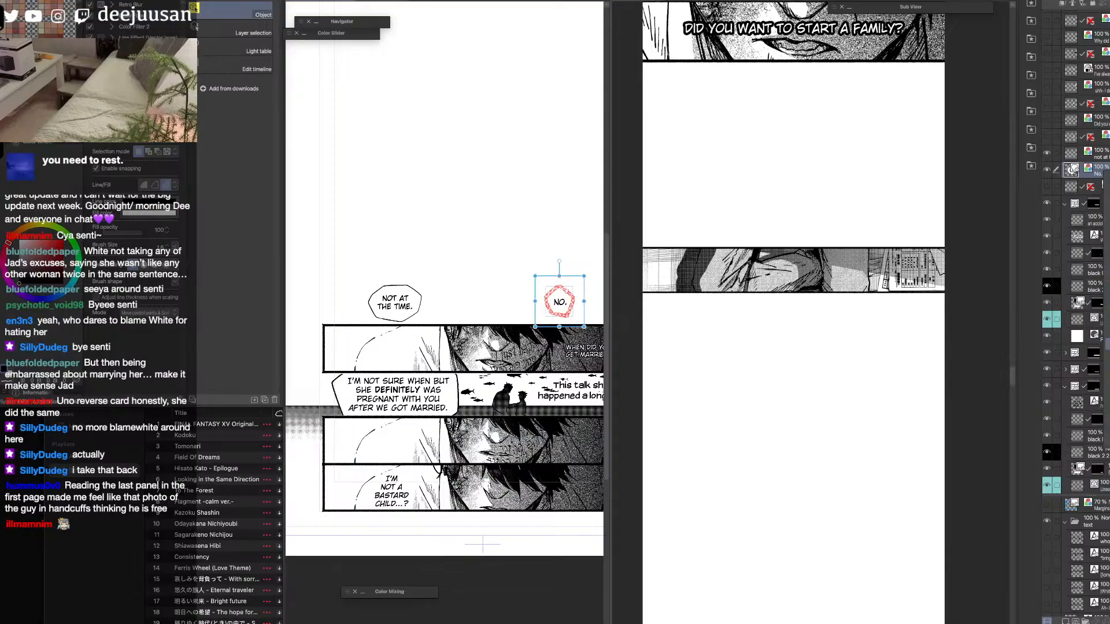
{"action": "key", "text": "super+c"}
{"action": "left_click", "coordinate": [882, 325]}
{"action": "key", "text": "super+v"}
{"action": "key", "text": "k"}
{"action": "left_click_drag", "start_coordinate": [843, 340], "coordinate": [892, 206]}
{"action": "key", "text": "q"}
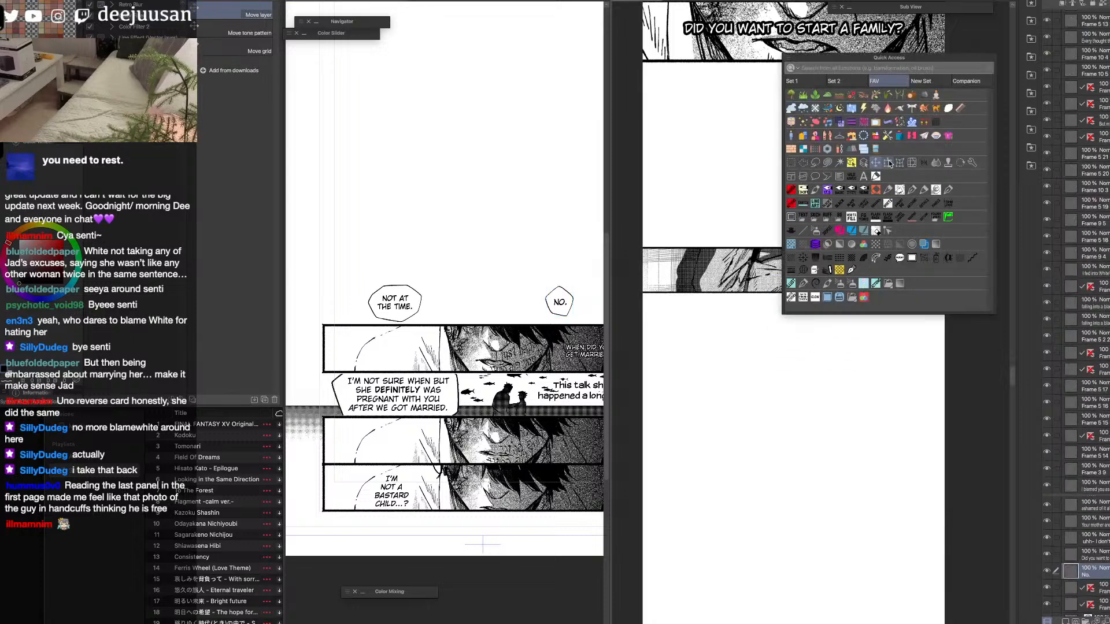
{"action": "left_click", "coordinate": [887, 164]}
{"action": "left_click_drag", "start_coordinate": [907, 145], "coordinate": [878, 246]}
{"action": "key", "text": "Return"}
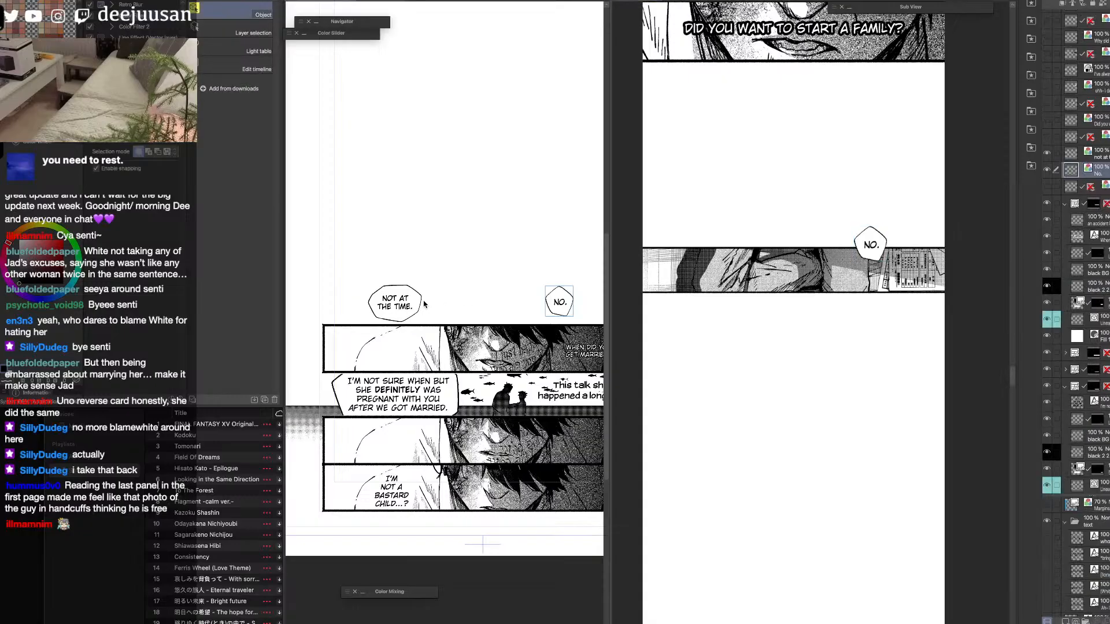
{"action": "key", "text": "m"}
{"action": "left_click_drag", "start_coordinate": [436, 276], "coordinate": [361, 321]}
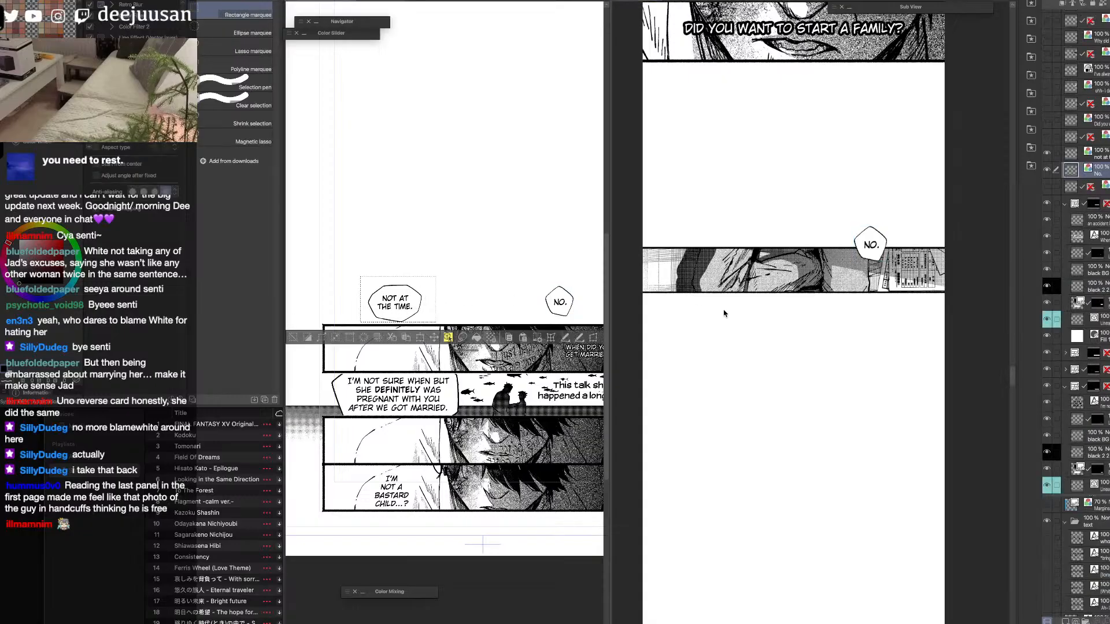
{"action": "left_click", "coordinate": [700, 309]}
{"action": "key", "text": "super+v"}
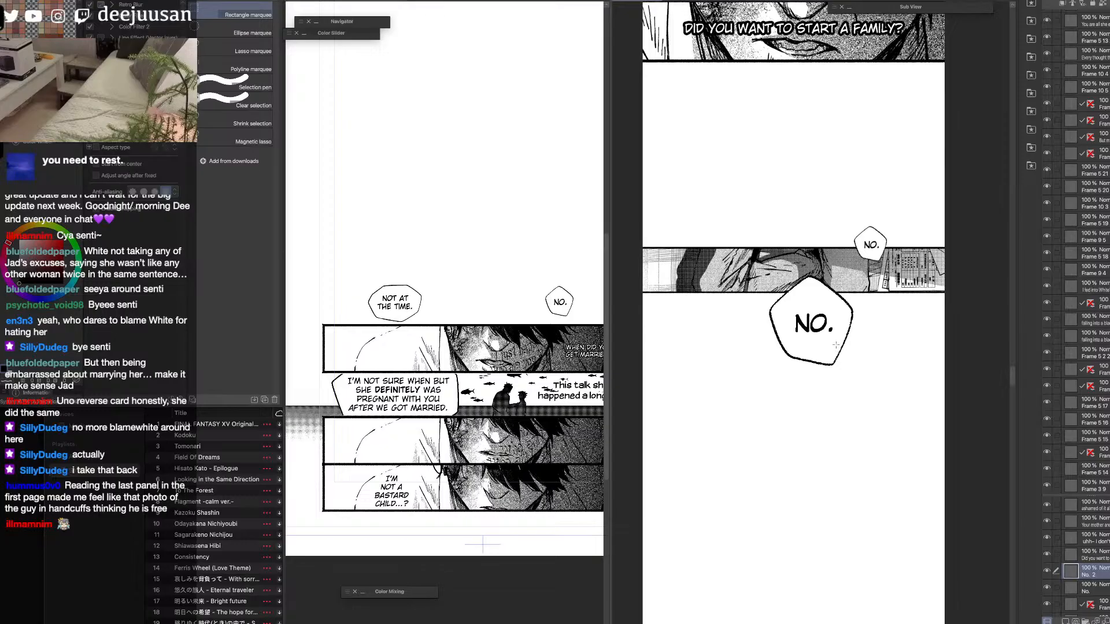
{"action": "key", "text": "super+z"}
{"action": "key", "text": "o"}
{"action": "left_click", "coordinate": [396, 314]}
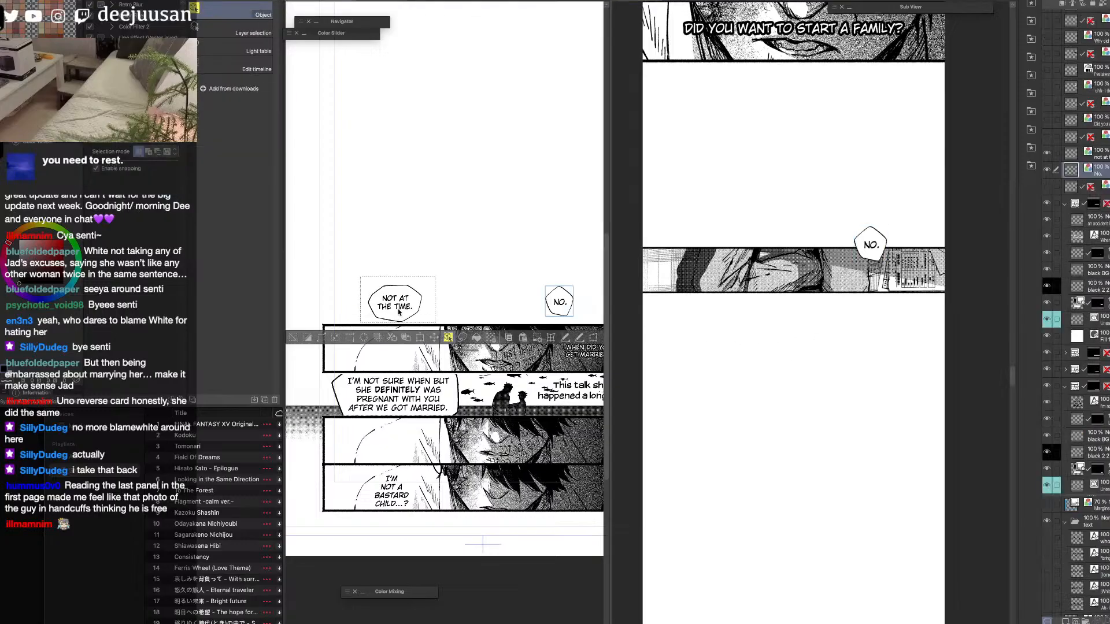
{"action": "left_click", "coordinate": [762, 365]}
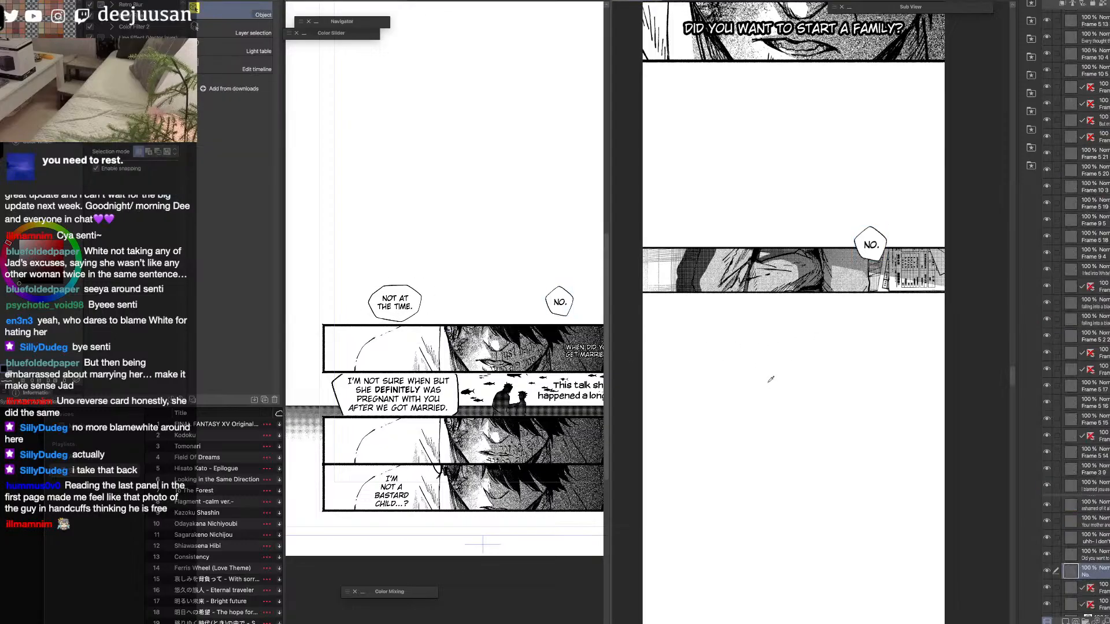
{"action": "key", "text": "super+v"}
{"action": "key", "text": "super+z"}
{"action": "key", "text": "o"}
{"action": "left_click", "coordinate": [398, 316]}
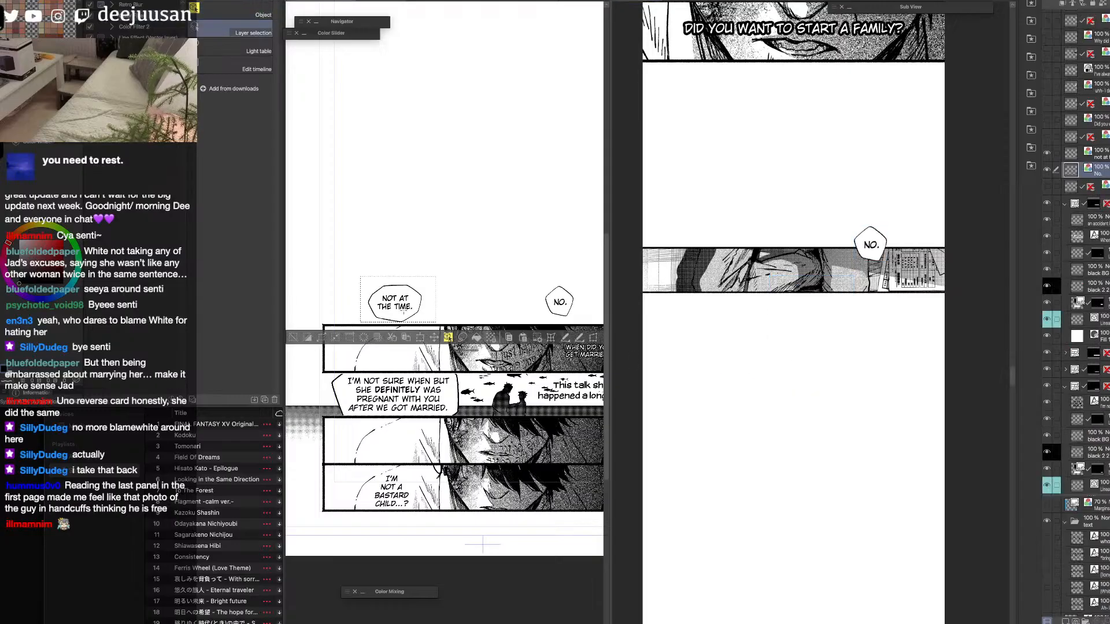
{"action": "key", "text": "p"}
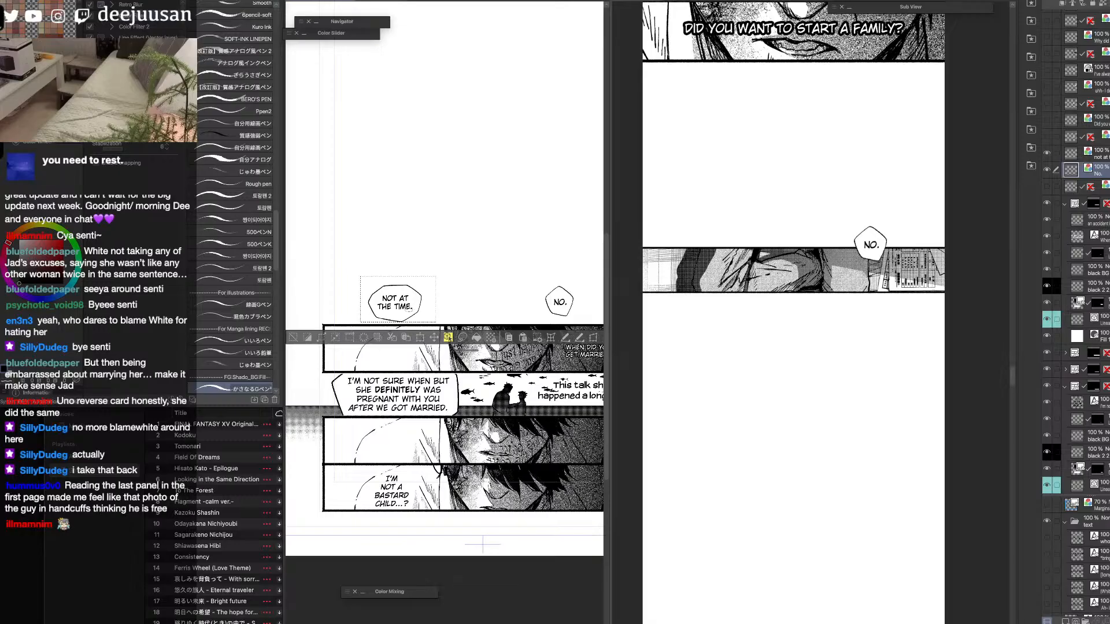
Paste the "Not at the time." balloon into the strip, scaled down and overlapping the lower edge of the last panel near its left end.
{"action": "key", "text": "o"}
{"action": "left_click", "coordinate": [420, 307]}
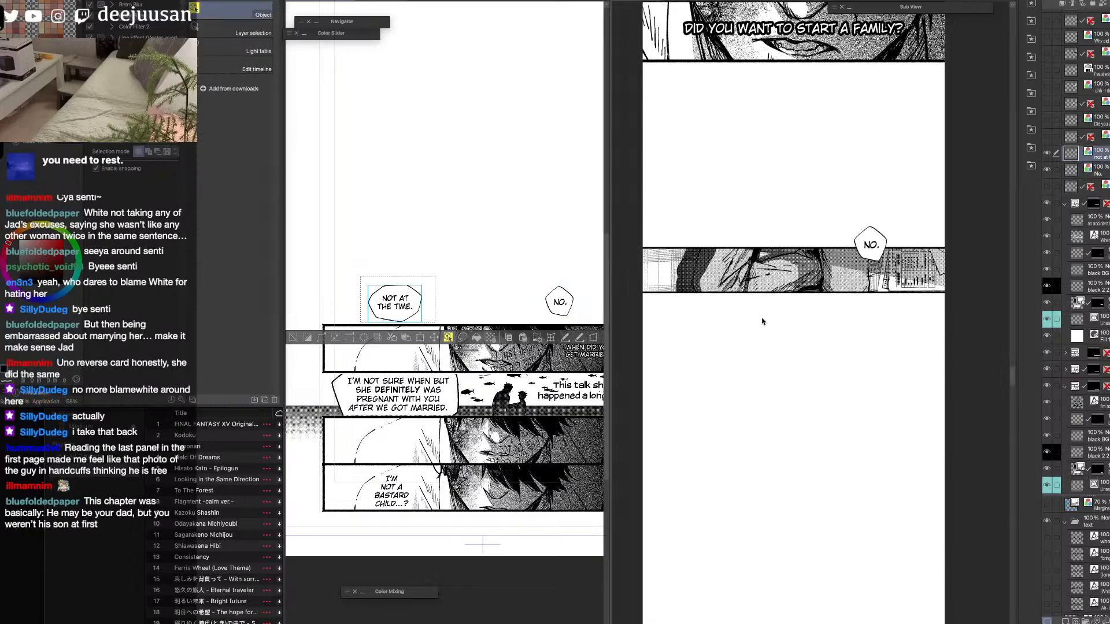
{"action": "left_click", "coordinate": [780, 343]}
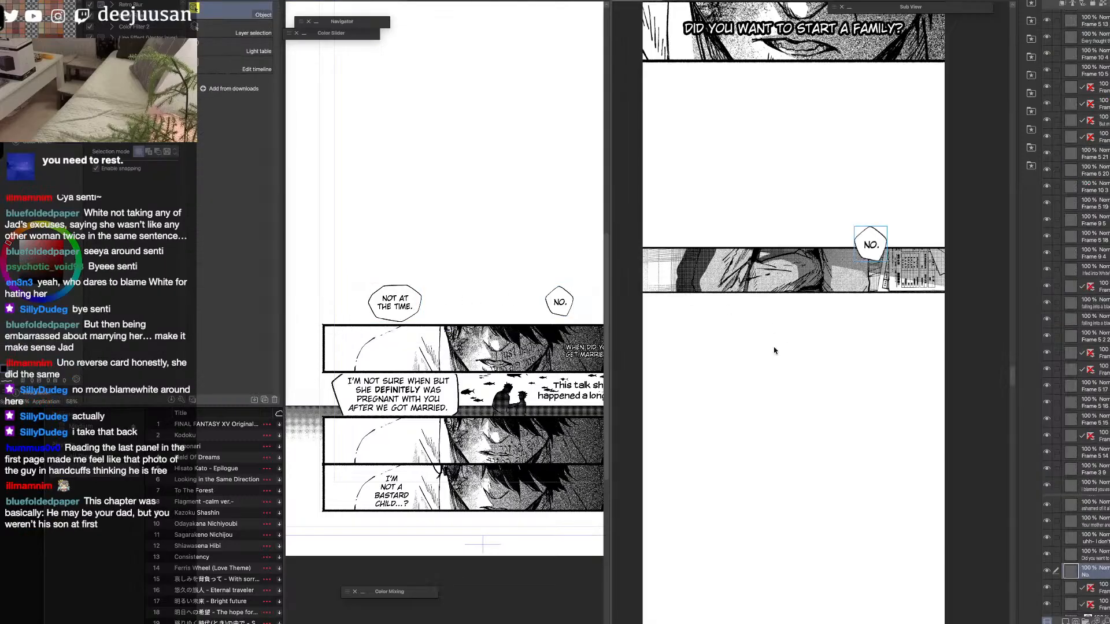
{"action": "left_click", "coordinate": [405, 307]}
{"action": "key", "text": "ctrl+c"}
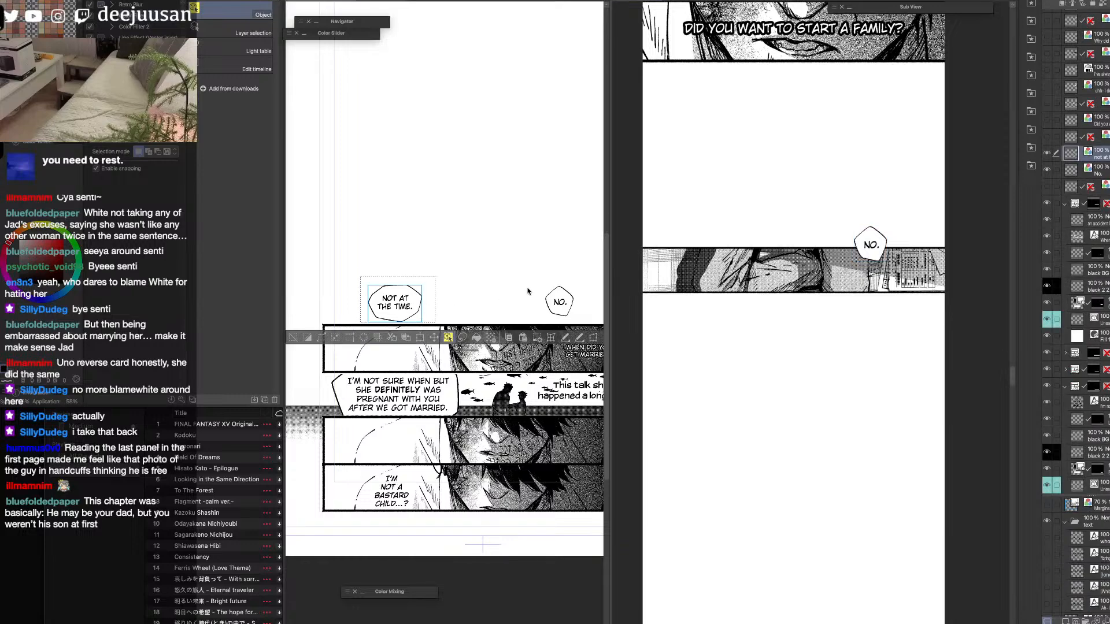
{"action": "left_click", "coordinate": [729, 315]}
{"action": "key", "text": "ctrl+v"}
{"action": "key", "text": "q"}
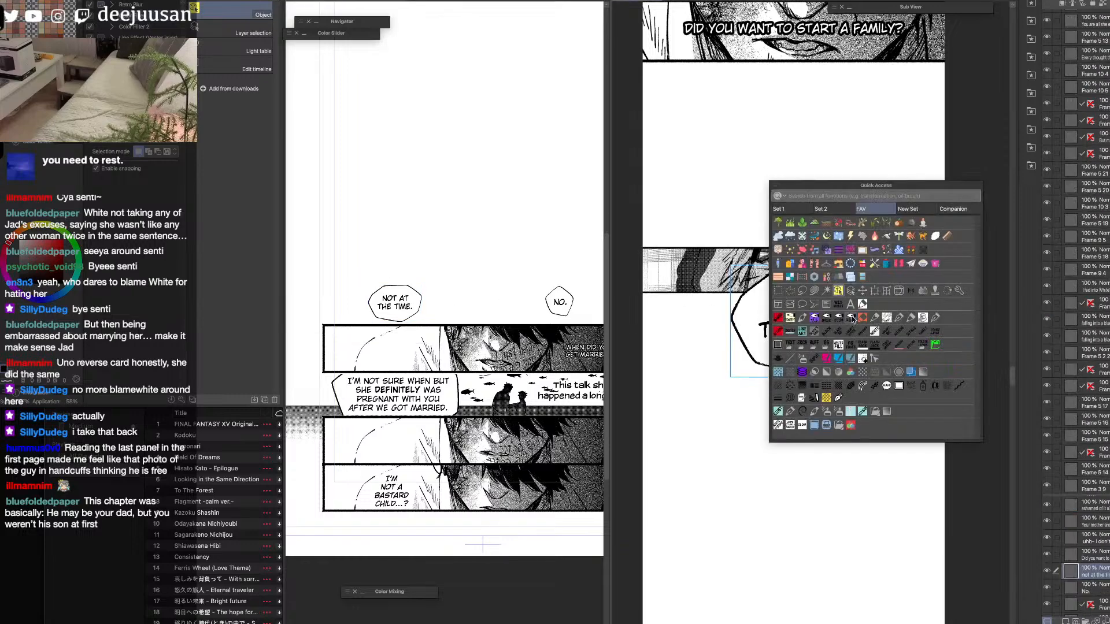
{"action": "left_click", "coordinate": [874, 293]}
{"action": "left_click_drag", "start_coordinate": [891, 266], "coordinate": [805, 325]}
{"action": "left_click_drag", "start_coordinate": [795, 365], "coordinate": [731, 323]}
{"action": "key", "text": "Return"}
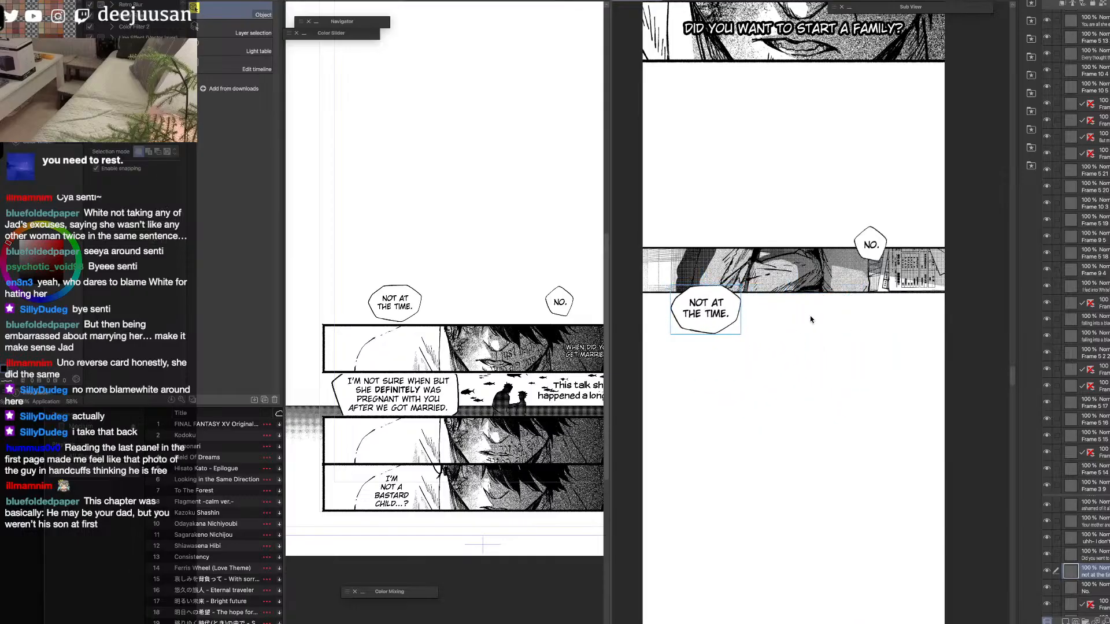
Shift the "No." and "Not at the time." balloons slightly to the right over the last strip panel.
{"action": "scroll", "coordinate": [803, 315], "scroll_direction": "up", "scroll_amount": 2}
{"action": "left_click", "coordinate": [865, 319]}
{"action": "left_click_drag", "start_coordinate": [867, 321], "coordinate": [874, 313]}
{"action": "left_click_drag", "start_coordinate": [710, 375], "coordinate": [730, 372]}
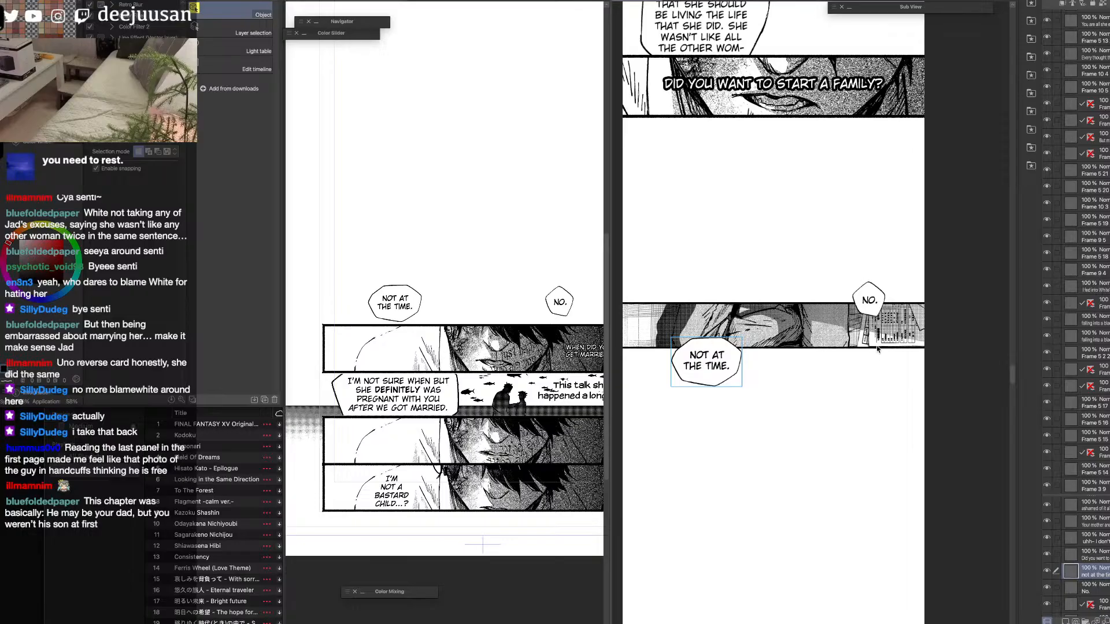
Widen the source page's view and examine the stacked panels at the foot of the page.
{"action": "left_click", "coordinate": [571, 478]}
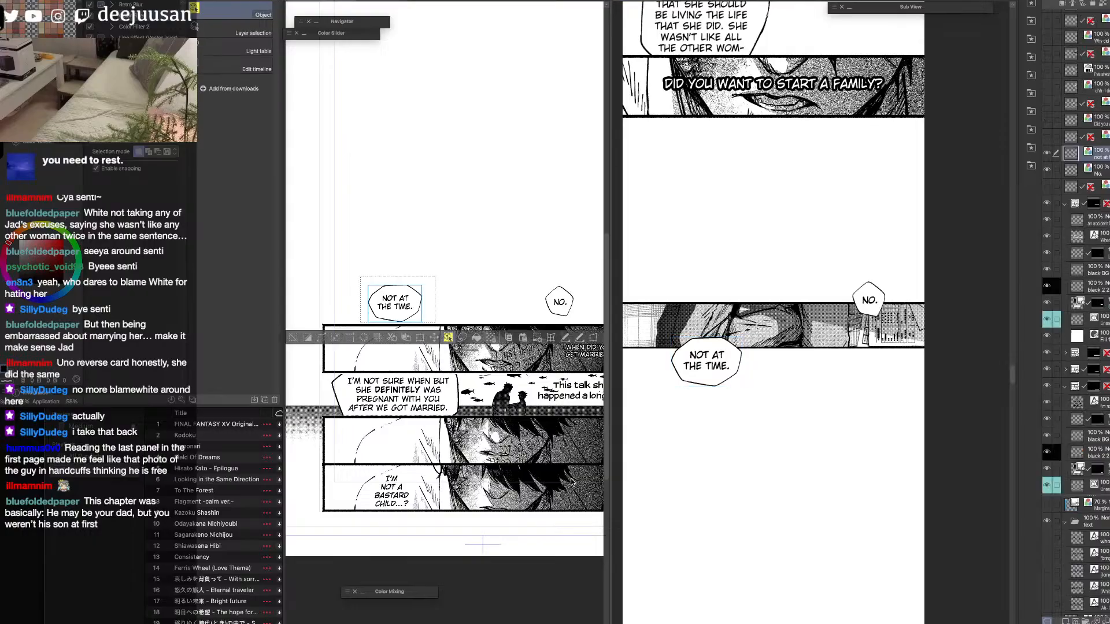
{"action": "key", "text": "space"}
{"action": "left_click_drag", "start_coordinate": [562, 492], "coordinate": [768, 354]}
{"action": "left_click", "coordinate": [307, 190]}
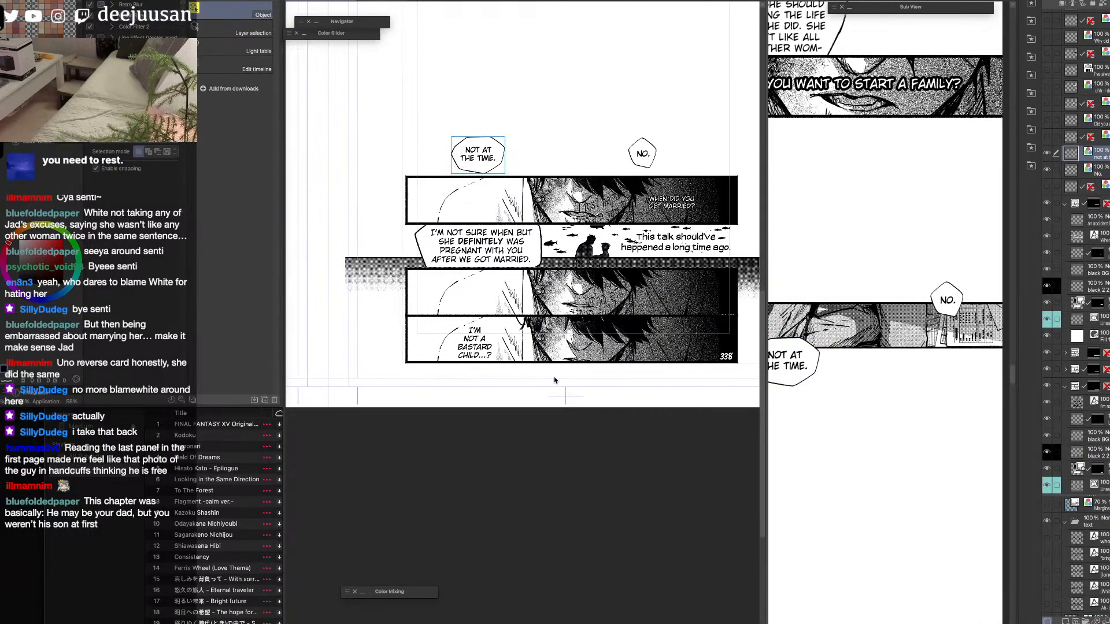
{"action": "scroll", "coordinate": [548, 334], "scroll_direction": "up", "scroll_amount": 1}
{"action": "scroll", "coordinate": [429, 377], "scroll_direction": "up", "scroll_amount": 1}
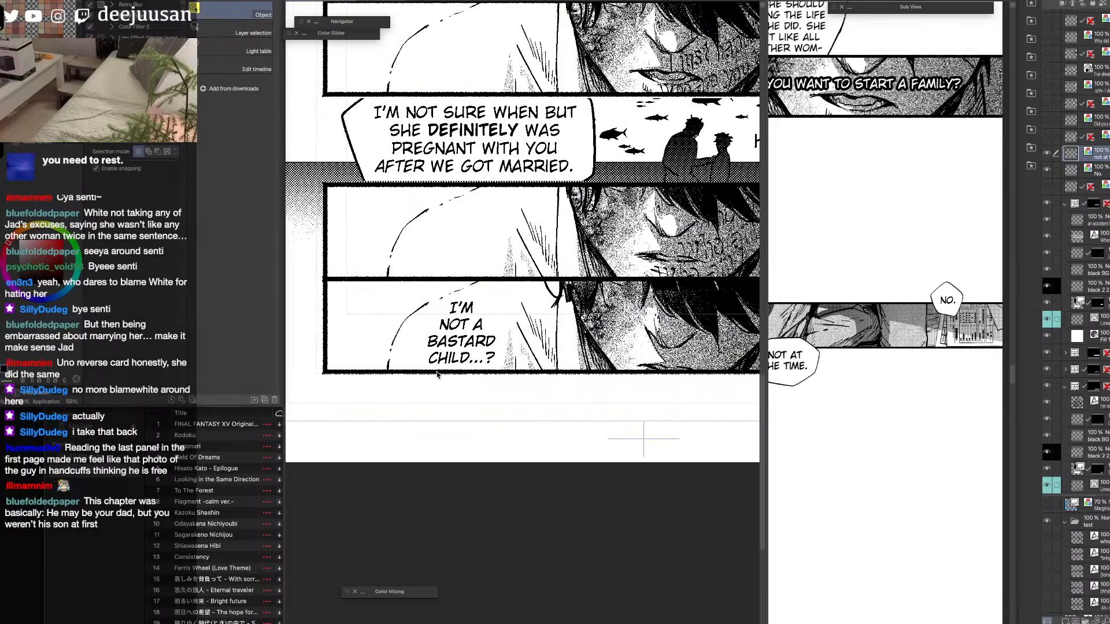
{"action": "key", "text": "space"}
{"action": "left_click_drag", "start_coordinate": [676, 364], "coordinate": [603, 373]}
{"action": "left_click_drag", "start_coordinate": [525, 380], "coordinate": [562, 397]}
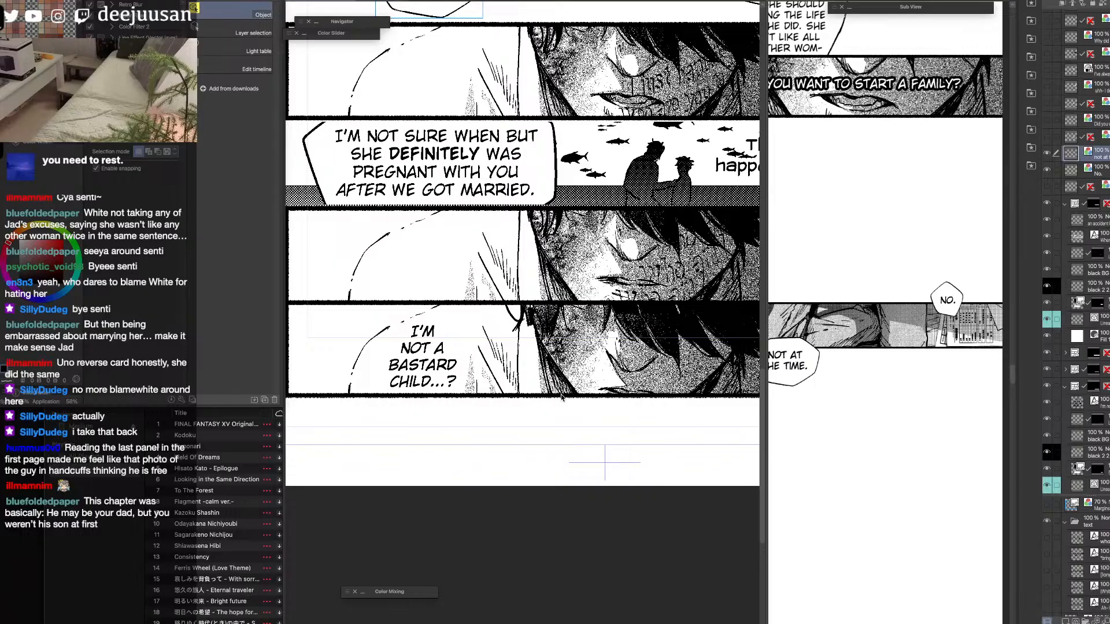
{"action": "scroll", "coordinate": [561, 397], "scroll_direction": "down", "scroll_amount": 1}
{"action": "left_click_drag", "start_coordinate": [729, 380], "coordinate": [661, 396]}
Hide the transferred "No." and "Not at the time." balloons on the source page.
{"action": "left_click", "coordinate": [634, 152]}
{"action": "left_click", "coordinate": [1046, 170]}
{"action": "left_click", "coordinate": [1046, 152]}
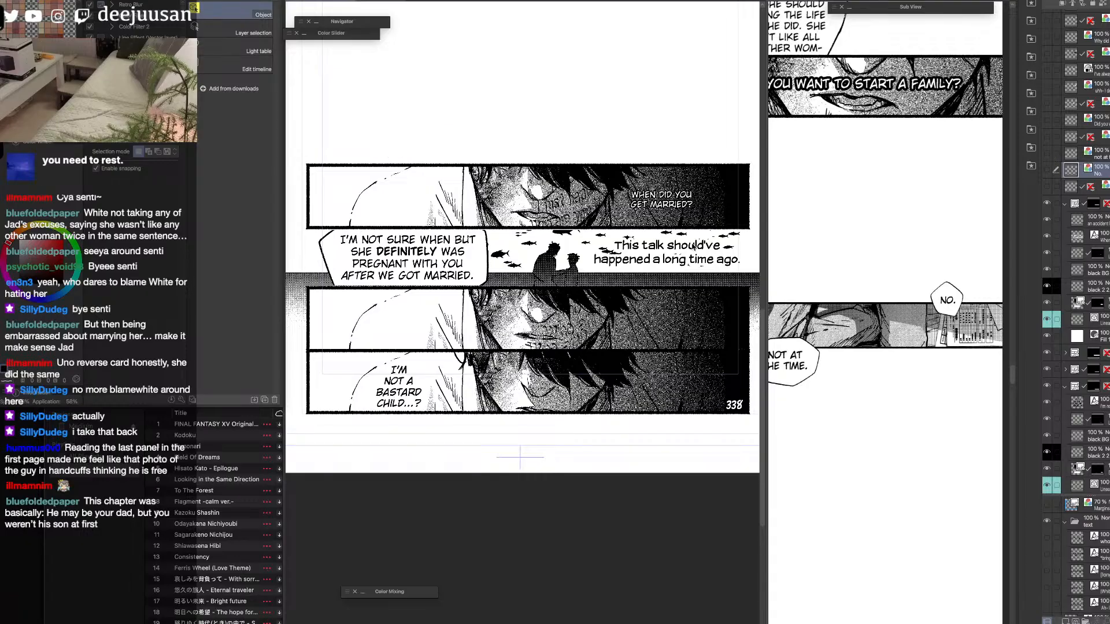
Slightly enlarge the "No." and "Not at the time." balloons over the last panel in the strip.
{"action": "left_click", "coordinate": [884, 347]}
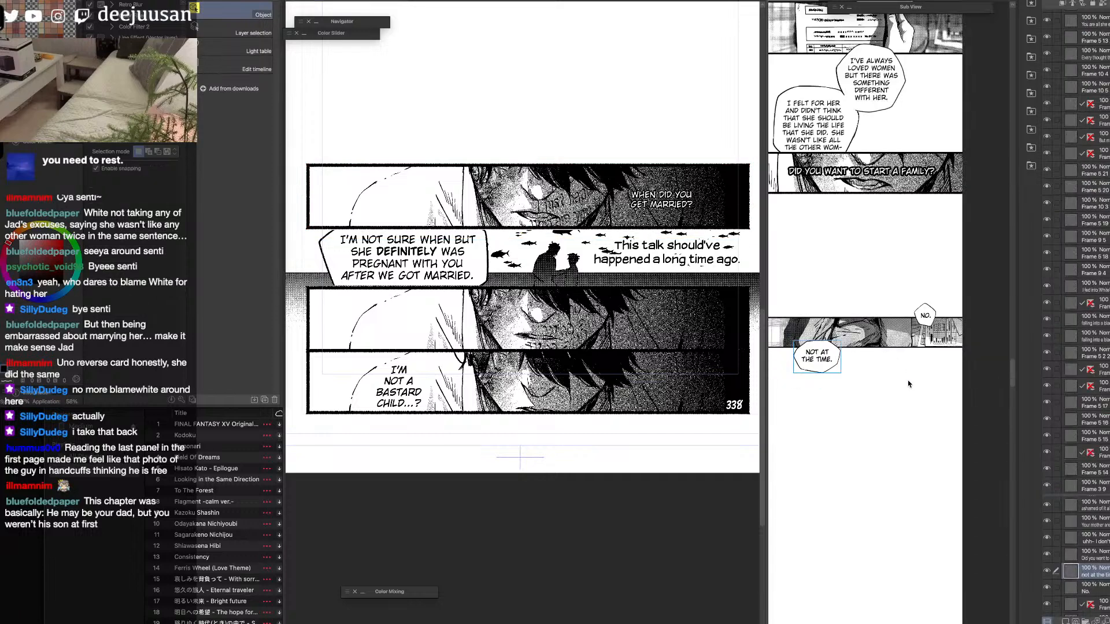
{"action": "scroll", "coordinate": [883, 346], "scroll_direction": "down", "scroll_amount": 2}
{"action": "left_click", "coordinate": [916, 301]}
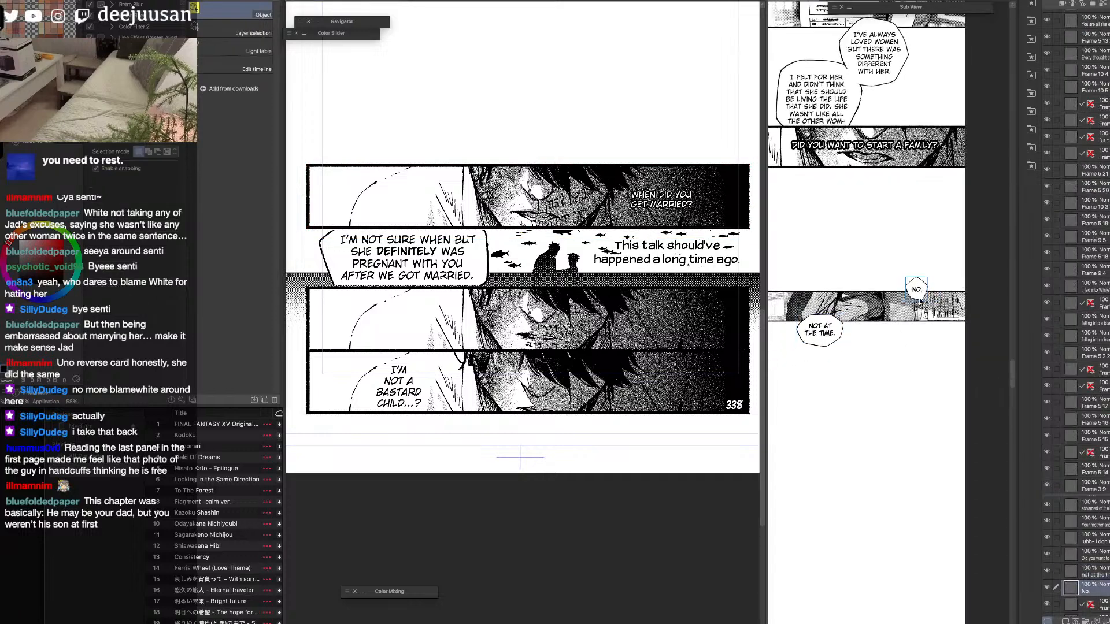
{"action": "key", "text": "ctrl+t"}
{"action": "left_click_drag", "start_coordinate": [929, 274], "coordinate": [930, 273]}
{"action": "key", "text": "Return"}
{"action": "left_click", "coordinate": [832, 343]}
{"action": "key", "text": "q"}
{"action": "left_click", "coordinate": [826, 311]}
{"action": "left_click_drag", "start_coordinate": [840, 317], "coordinate": [848, 310]}
{"action": "key", "text": "Return"}
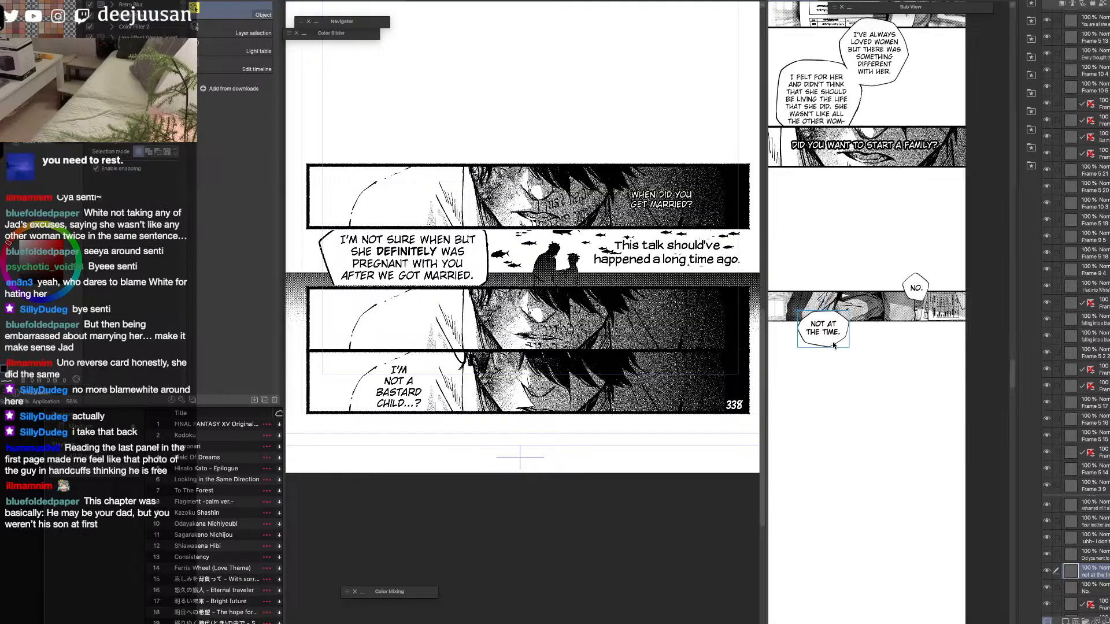
Move the "When did you get married?" text layer out of the source page's top frame folder and collapse that folder.
{"action": "scroll", "coordinate": [818, 346], "scroll_direction": "up", "scroll_amount": 2}
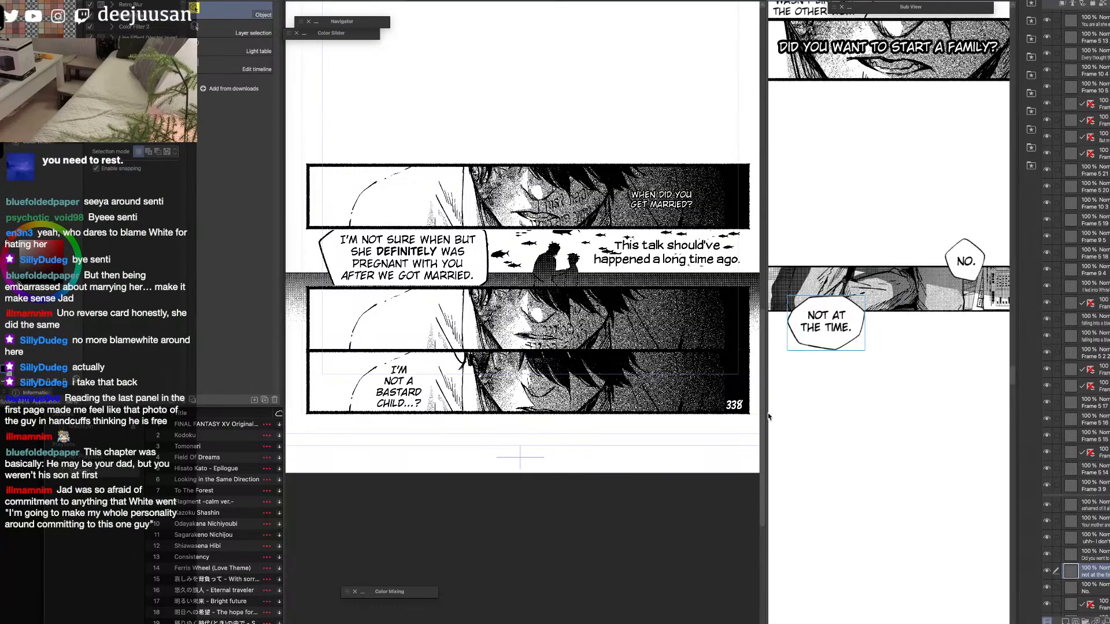
{"action": "left_click_drag", "start_coordinate": [766, 417], "coordinate": [673, 417]}
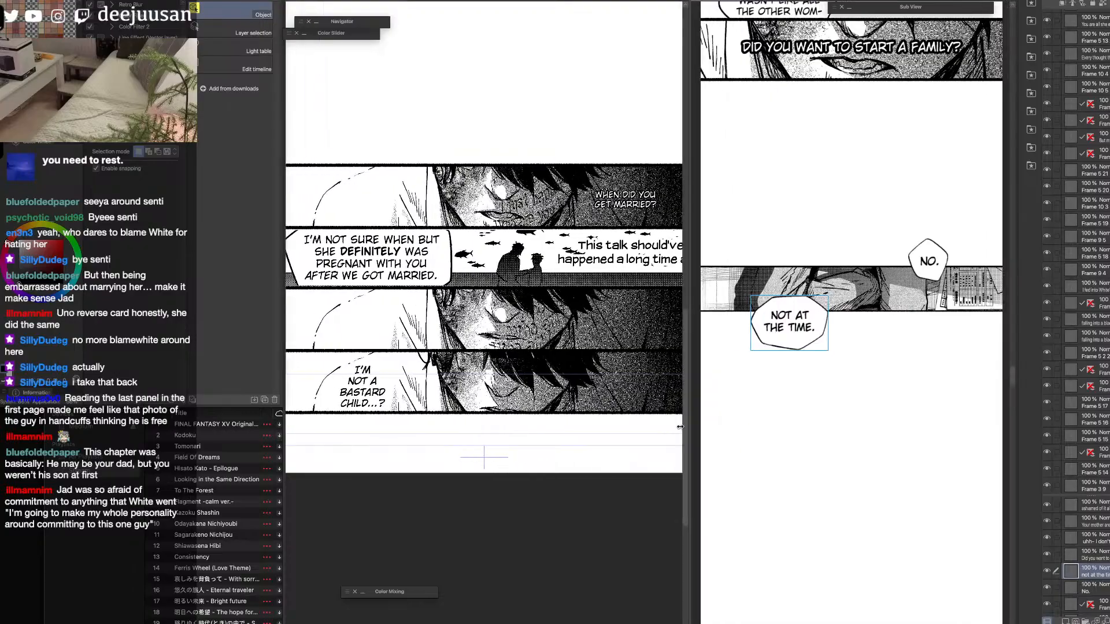
{"action": "left_click", "coordinate": [612, 230]}
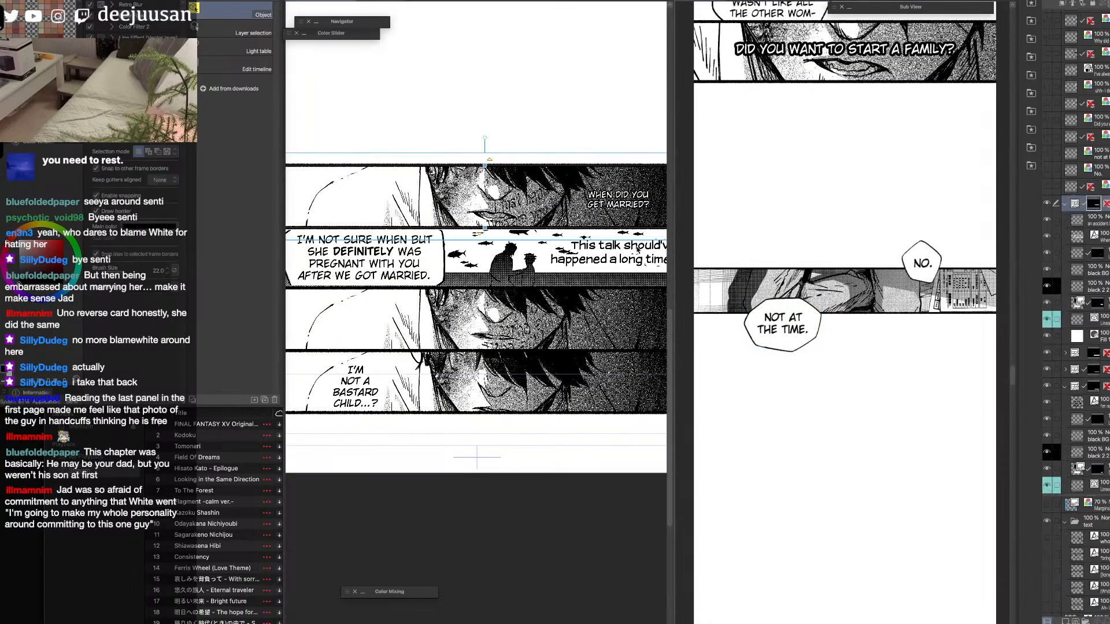
{"action": "left_click", "coordinate": [1101, 222]}
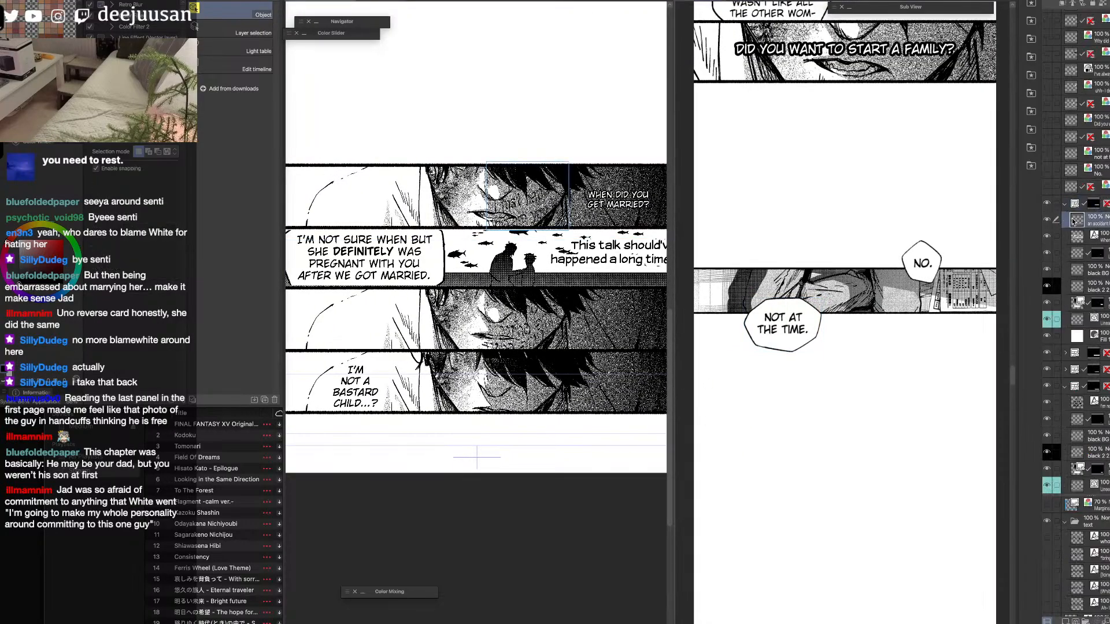
{"action": "left_click", "coordinate": [1047, 236]}
{"action": "left_click", "coordinate": [1048, 236]}
{"action": "left_click_drag", "start_coordinate": [1078, 237], "coordinate": [1080, 198]}
{"action": "left_click", "coordinate": [1065, 221]}
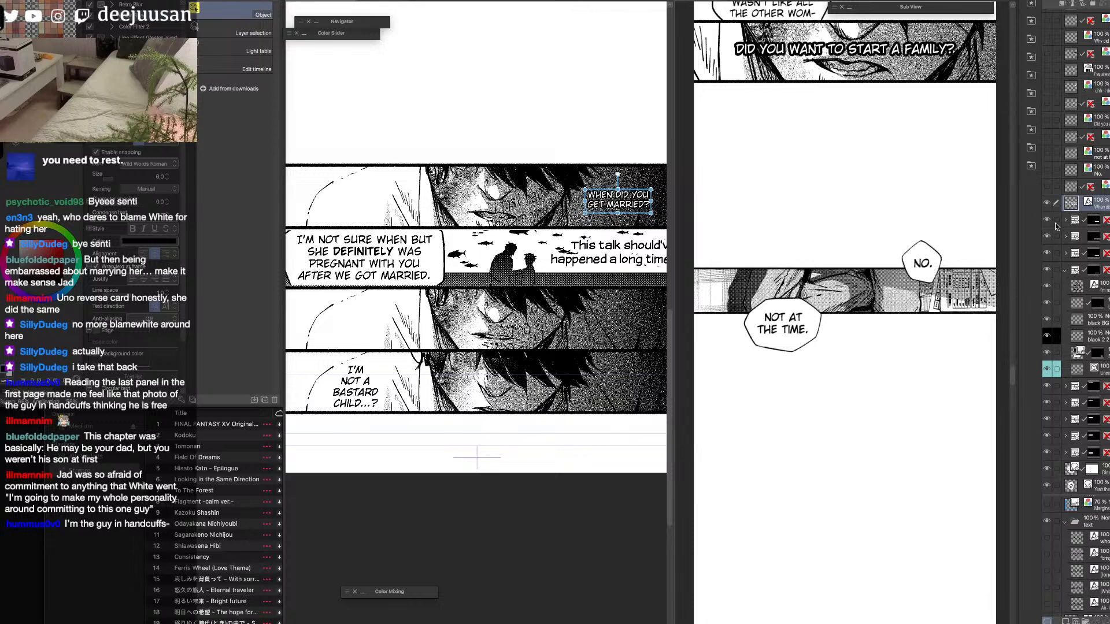
Try to rasterize the source page's top frame and paste it into the strip, and undo both.
{"action": "left_click", "coordinate": [1047, 222]}
{"action": "left_click", "coordinate": [1047, 222]}
{"action": "left_click", "coordinate": [1077, 220]}
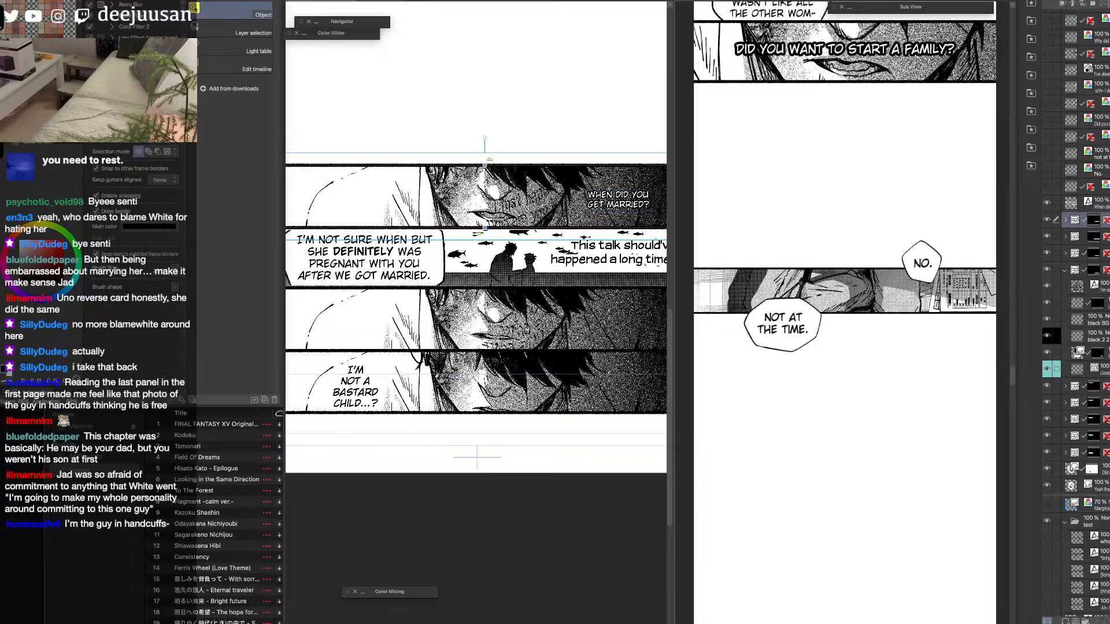
{"action": "key", "text": "ctrl+shift+r"}
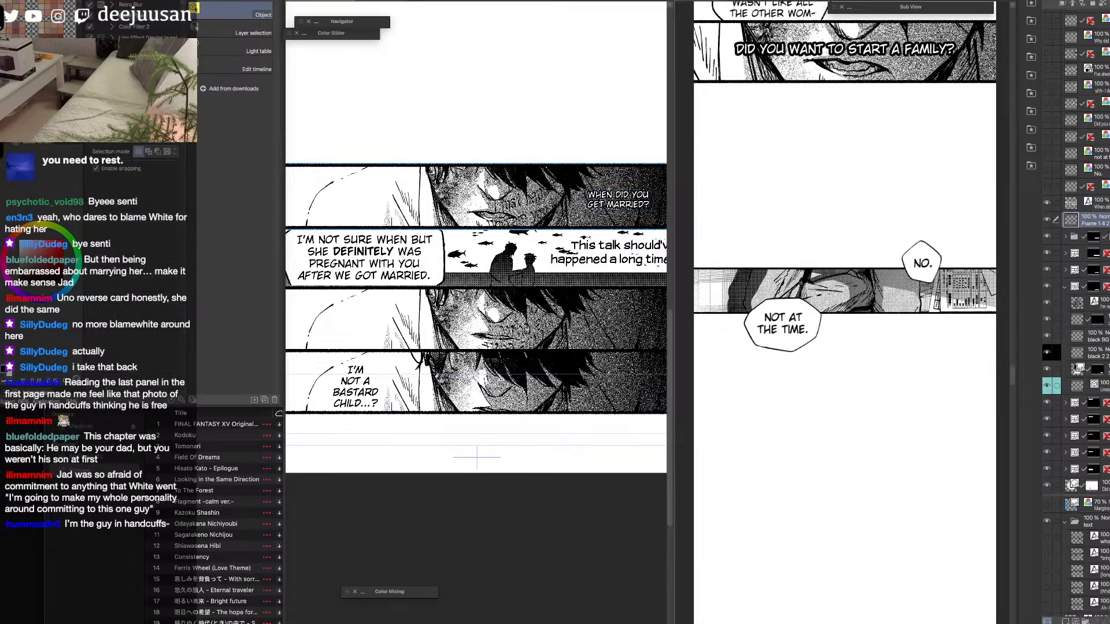
{"action": "left_click", "coordinate": [905, 421]}
{"action": "key", "text": "ctrl+v"}
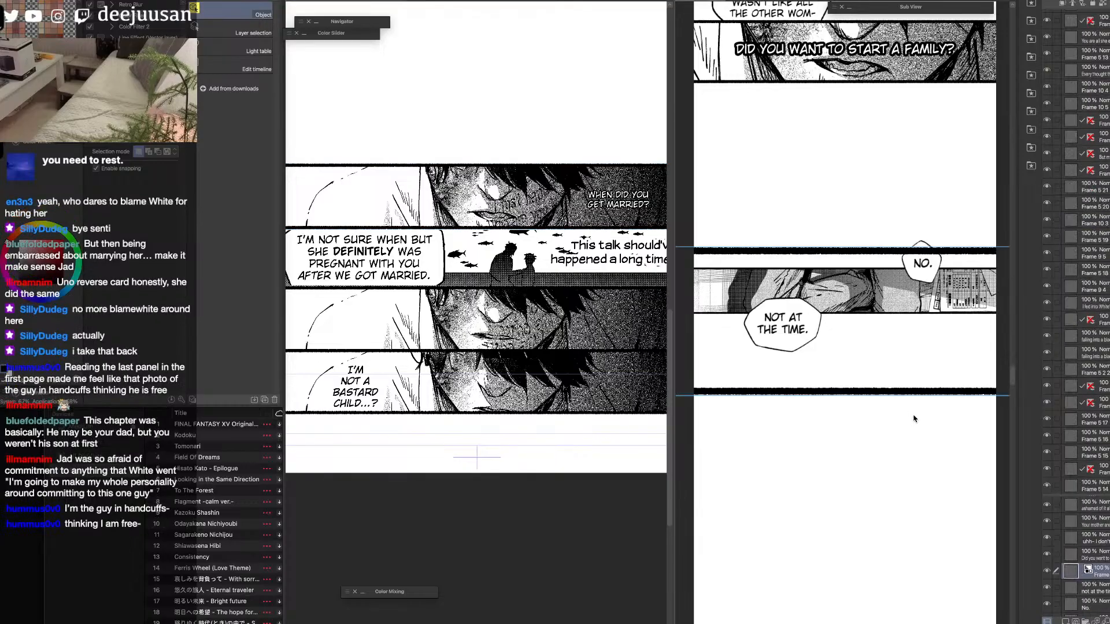
{"action": "key", "text": "ctrl+z"}
{"action": "left_click", "coordinate": [620, 440]}
{"action": "key", "text": "ctrl+z"}
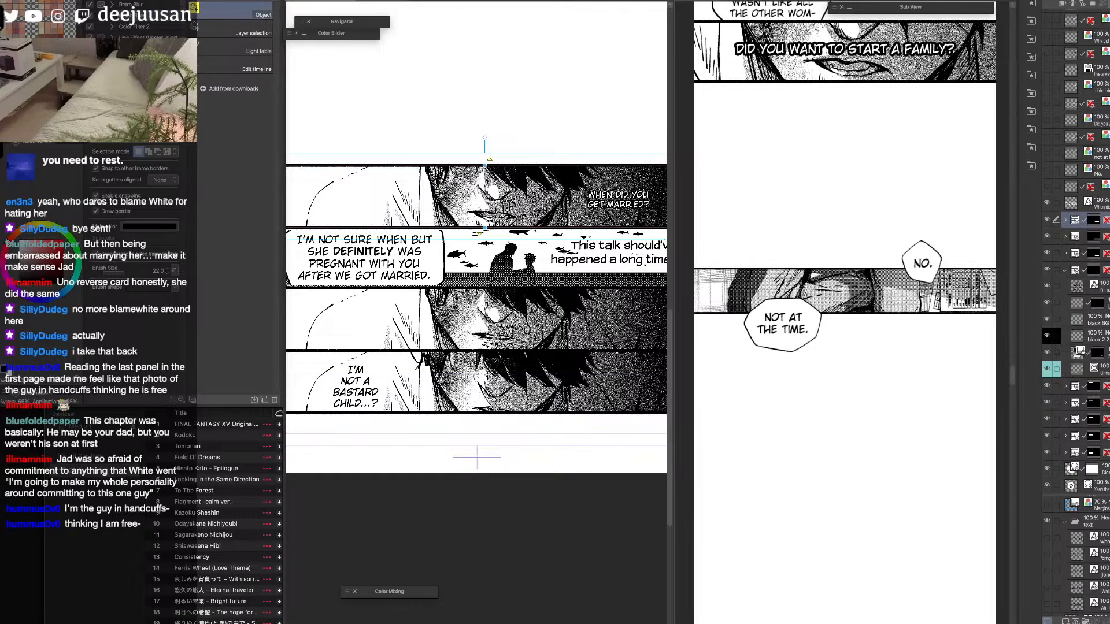
Flatten the source page's top face panel, paste it into the strip, and scale it down below the "Not at the time." balloon.
{"action": "key", "text": "ctrl+shift+z"}
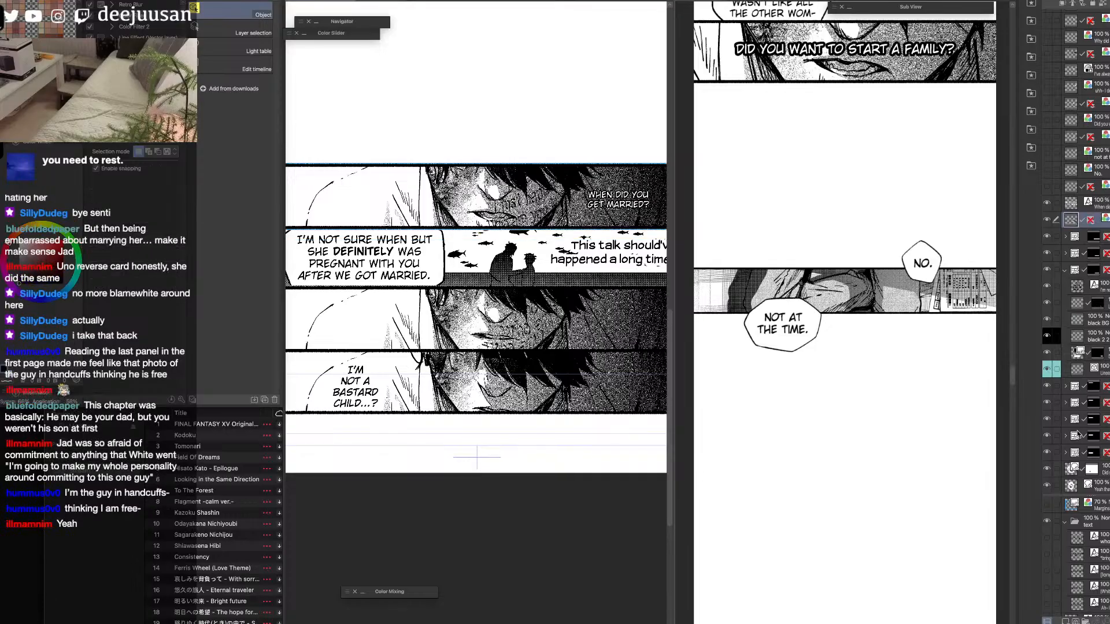
{"action": "left_click", "coordinate": [848, 379]}
{"action": "key", "text": "ctrl+v"}
{"action": "scroll", "coordinate": [898, 406], "scroll_direction": "down", "scroll_amount": 1}
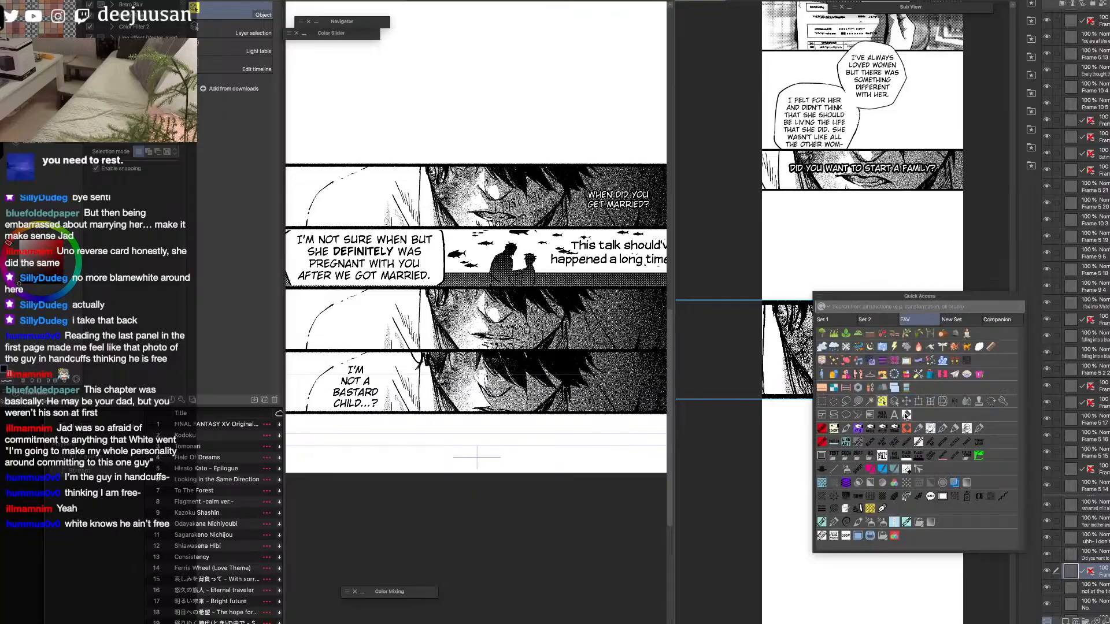
{"action": "key", "text": "ctrl+t"}
{"action": "left_click_drag", "start_coordinate": [862, 300], "coordinate": [875, 454]}
{"action": "left_click", "coordinate": [890, 506]}
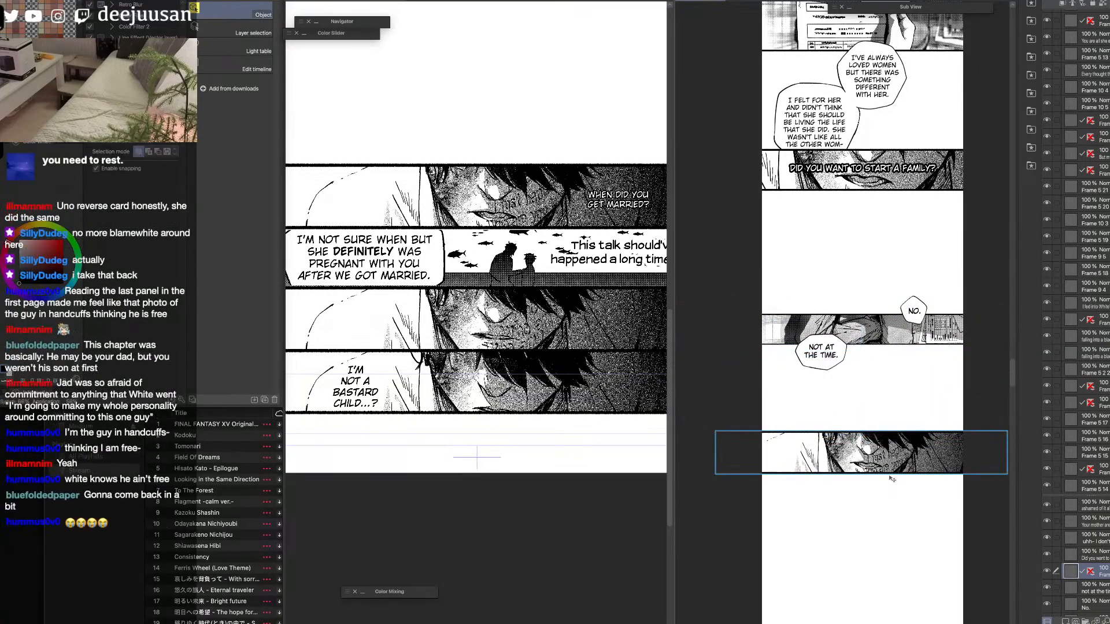
Shift the newly pasted face panel slightly to the left within the strip.
{"action": "scroll", "coordinate": [874, 456], "scroll_direction": "up", "scroll_amount": 1}
{"action": "key", "text": "q"}
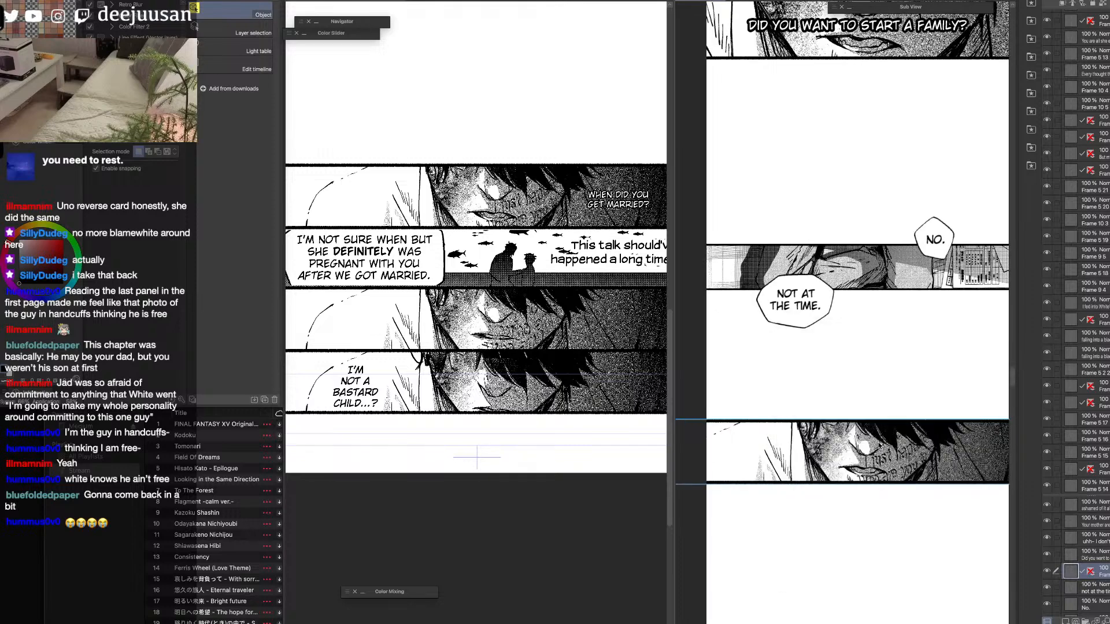
{"action": "key", "text": "q"}
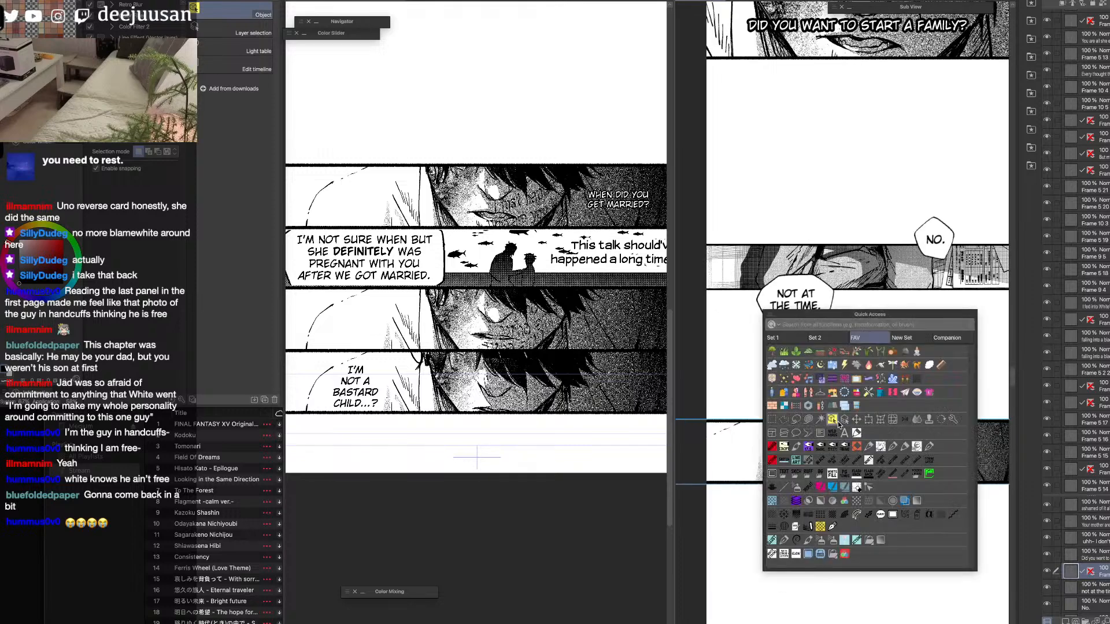
{"action": "left_click", "coordinate": [844, 419]}
{"action": "scroll", "coordinate": [914, 463], "scroll_direction": "down", "scroll_amount": 1}
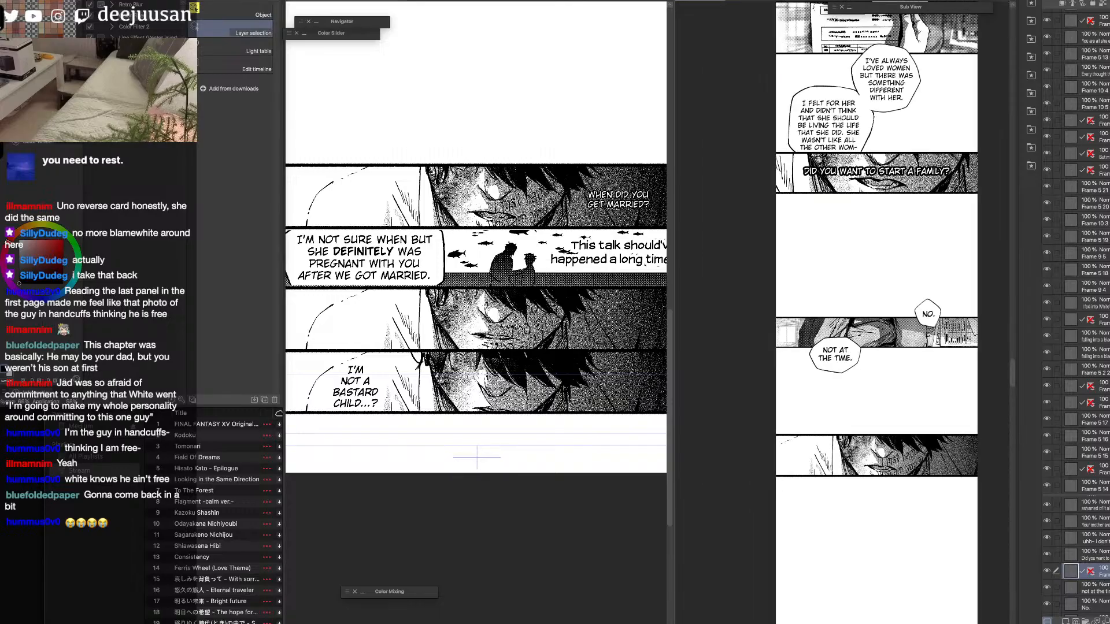
{"action": "key", "text": "q"}
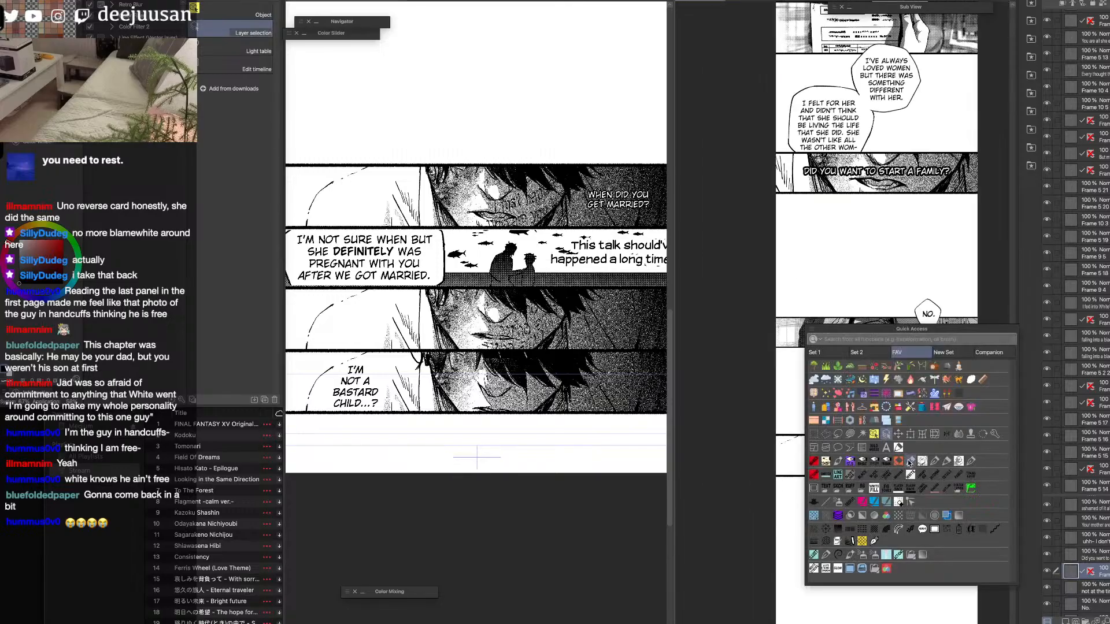
{"action": "left_click", "coordinate": [874, 437]}
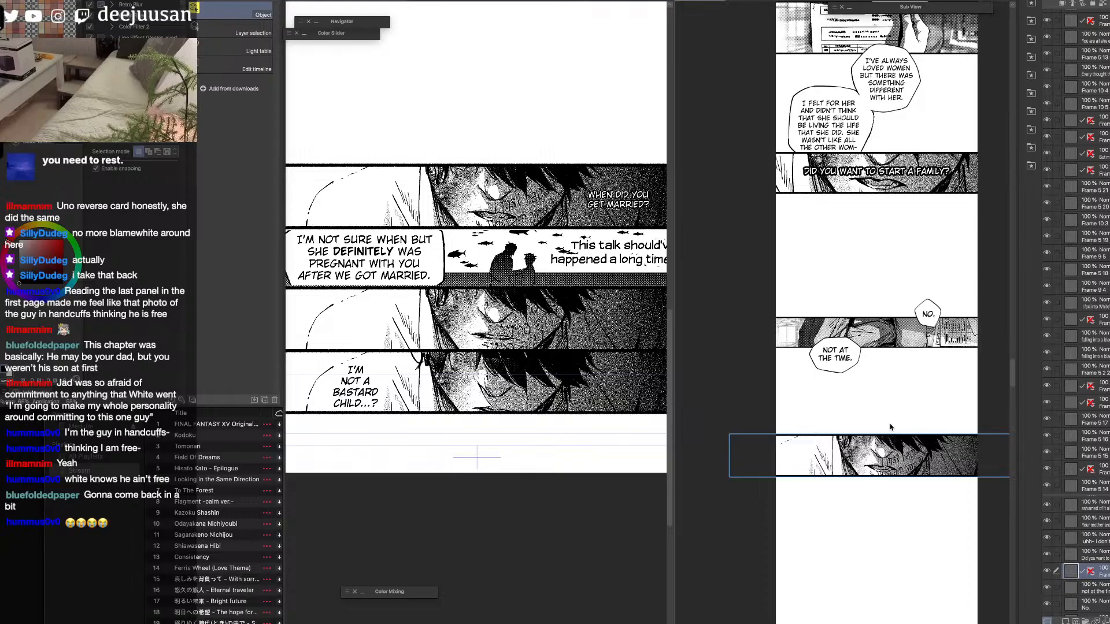
{"action": "key", "text": "space"}
{"action": "left_click_drag", "start_coordinate": [918, 448], "coordinate": [888, 388]}
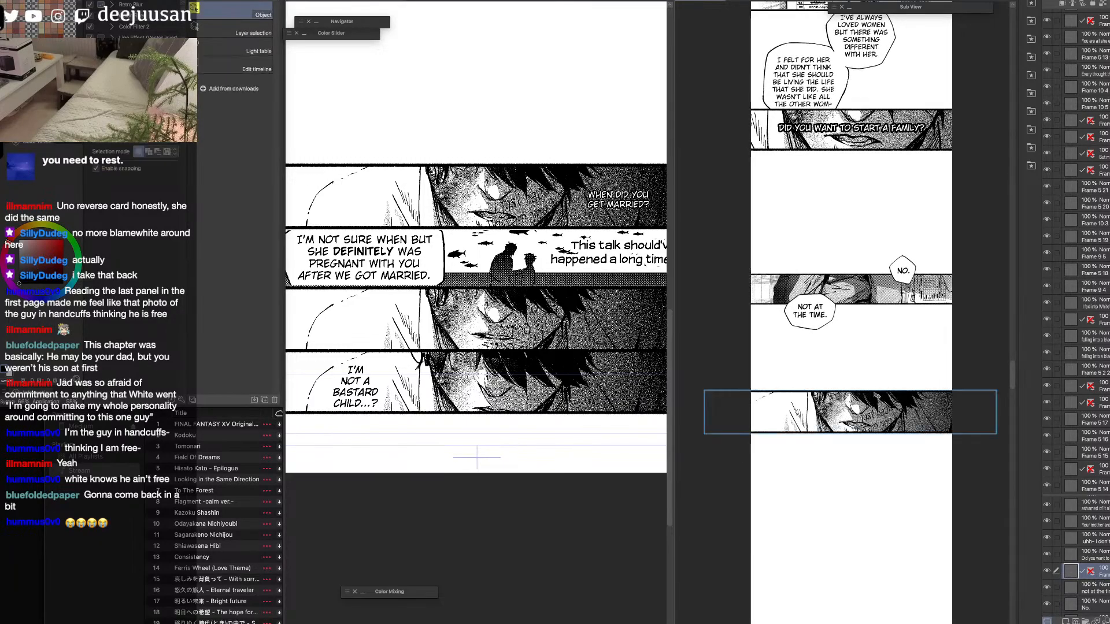
{"action": "left_click_drag", "start_coordinate": [866, 420], "coordinate": [859, 421]}
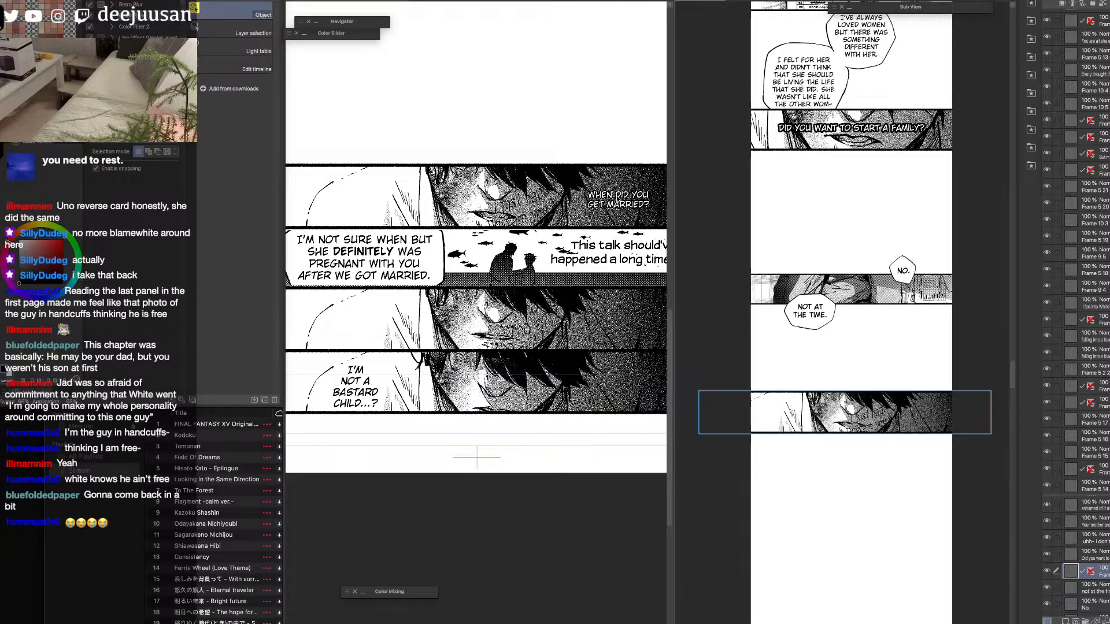
Flatten the "When did you get married?" text and paste it, scaled to 57%, over the dark right end of the new strip panel.
{"action": "left_click", "coordinate": [626, 205]}
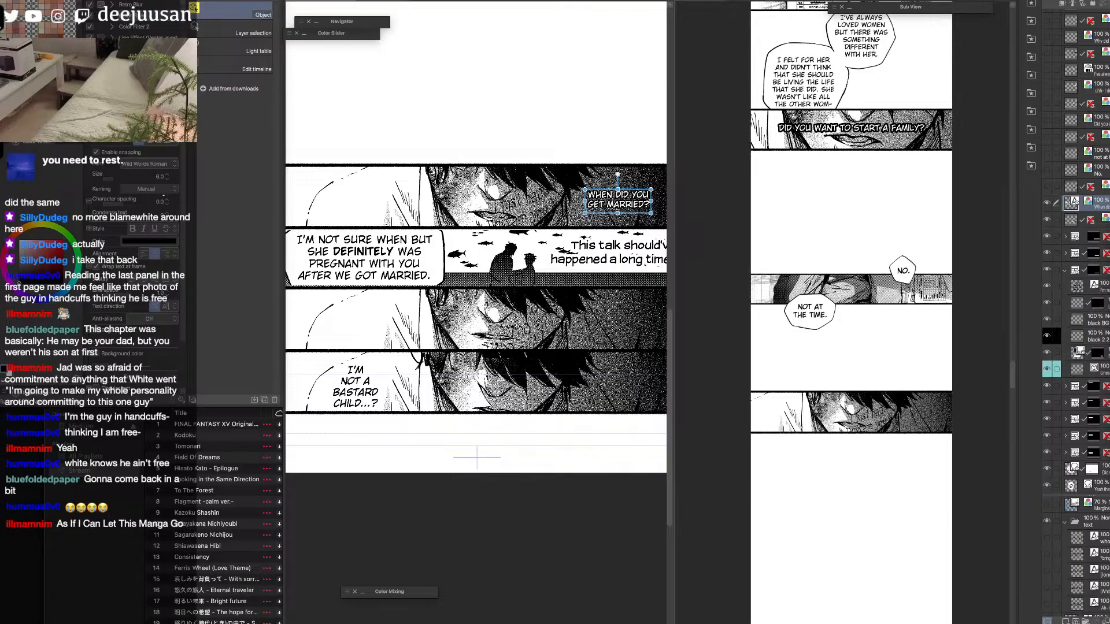
{"action": "key", "text": "ctrl+shift+r"}
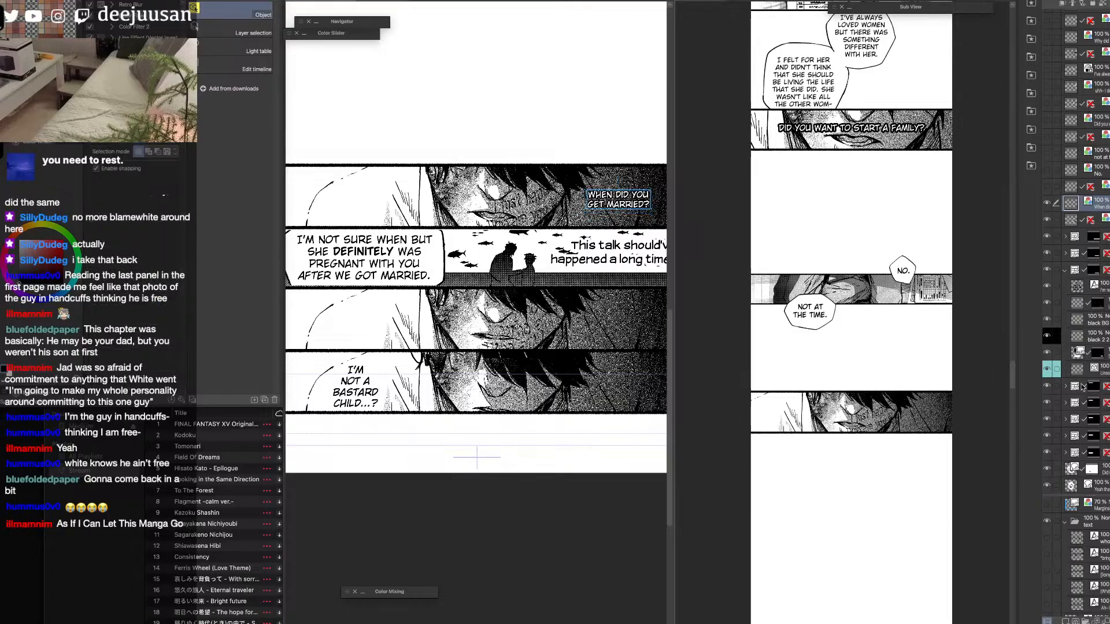
{"action": "key", "text": "ctrl+v"}
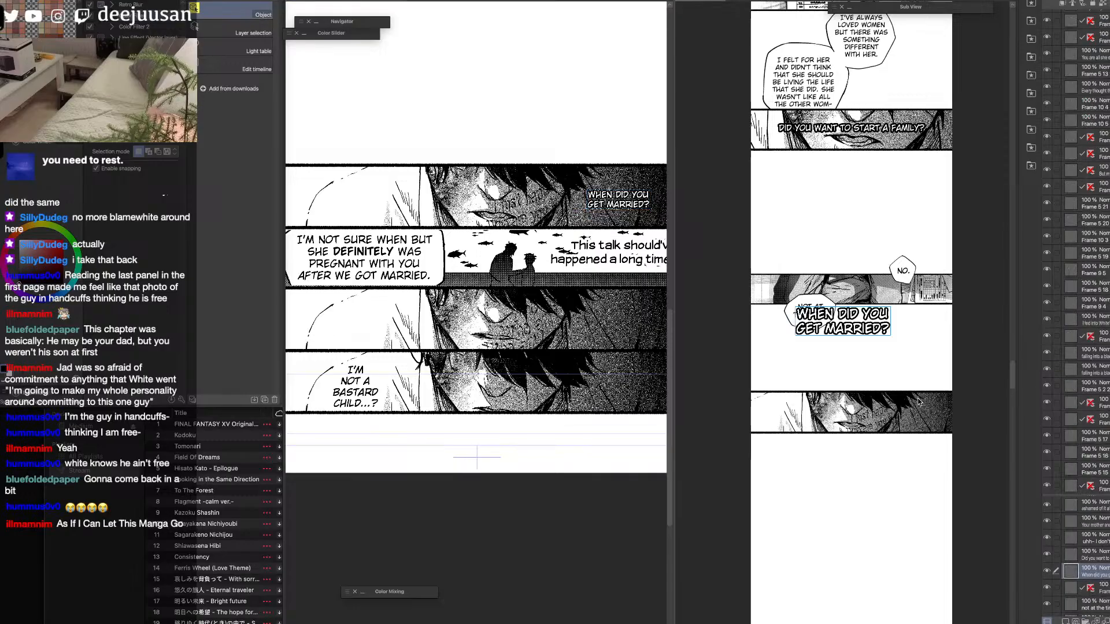
{"action": "key", "text": "ctrl+t"}
{"action": "left_click_drag", "start_coordinate": [843, 306], "coordinate": [928, 419]}
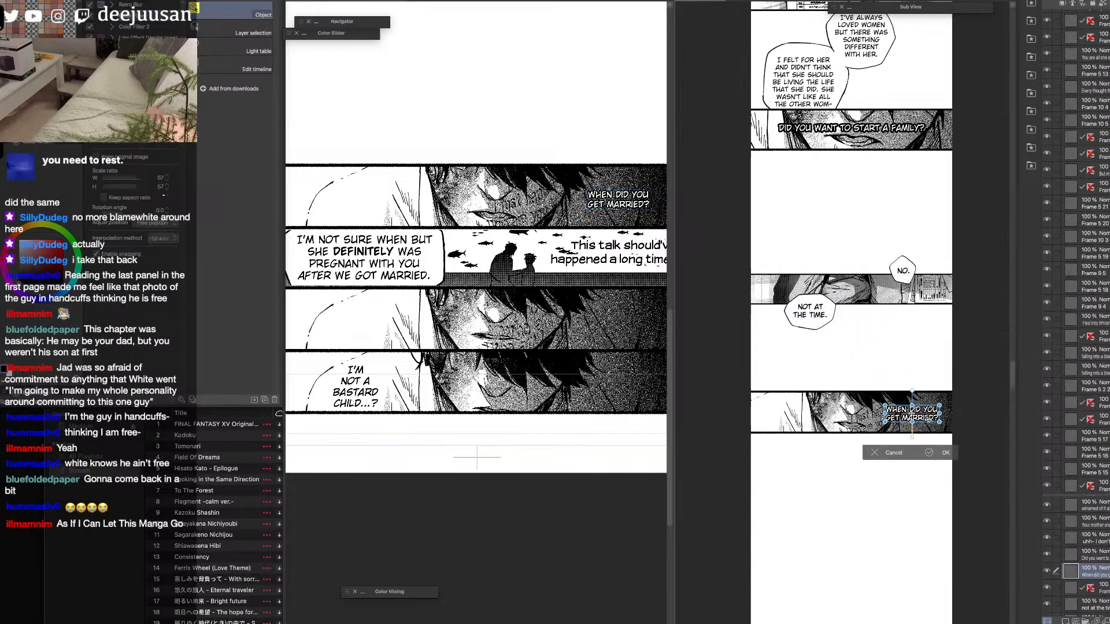
{"action": "left_click", "coordinate": [935, 449]}
{"action": "left_click_drag", "start_coordinate": [894, 470], "coordinate": [867, 404]}
{"action": "right_click", "coordinate": [925, 376]}
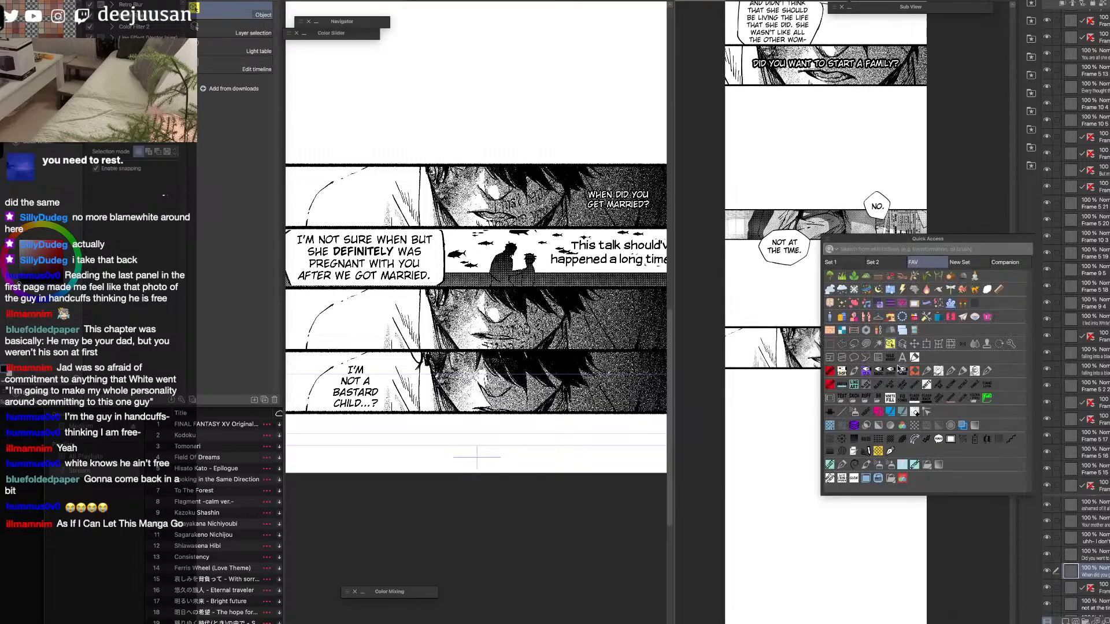
{"action": "left_click", "coordinate": [890, 348]}
{"action": "left_click_drag", "start_coordinate": [888, 354], "coordinate": [888, 354]}
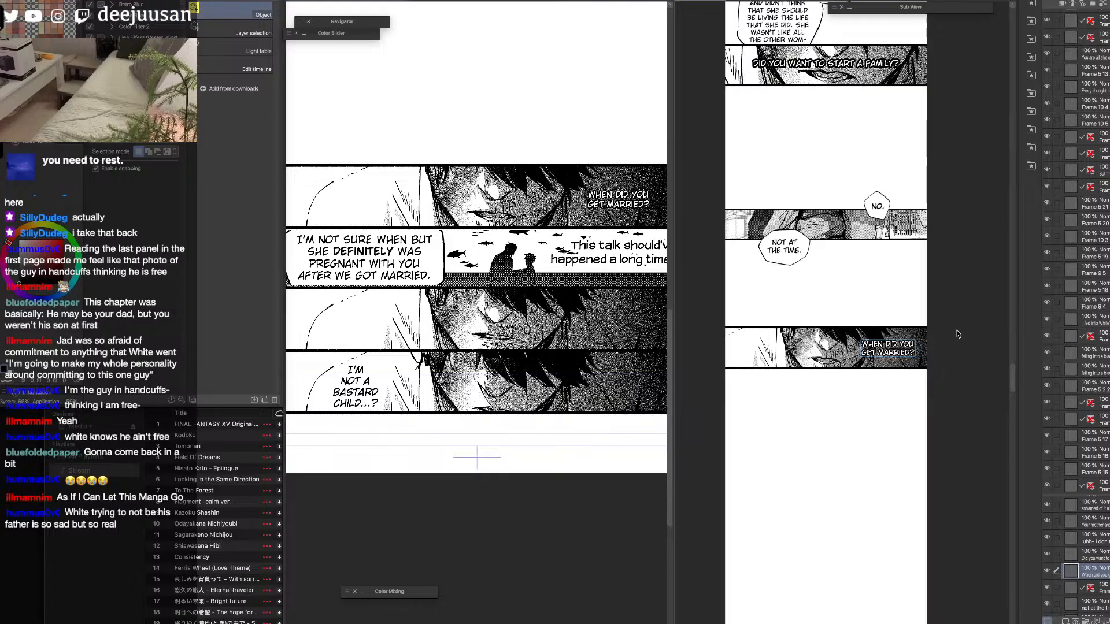
Widen the strip's view and examine the spacing and reading flow from the "Did you want to start a family?" panel downward.
{"action": "key", "text": "super+plus"}
{"action": "key", "text": "space"}
{"action": "left_click_drag", "start_coordinate": [849, 365], "coordinate": [844, 365]}
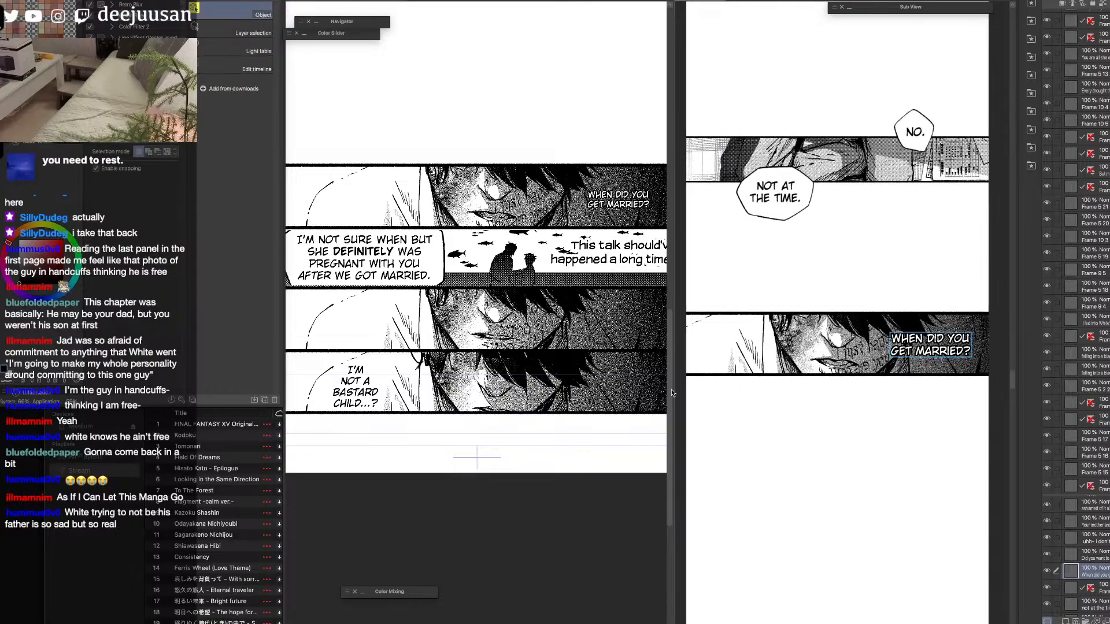
{"action": "left_click_drag", "start_coordinate": [675, 389], "coordinate": [584, 389]}
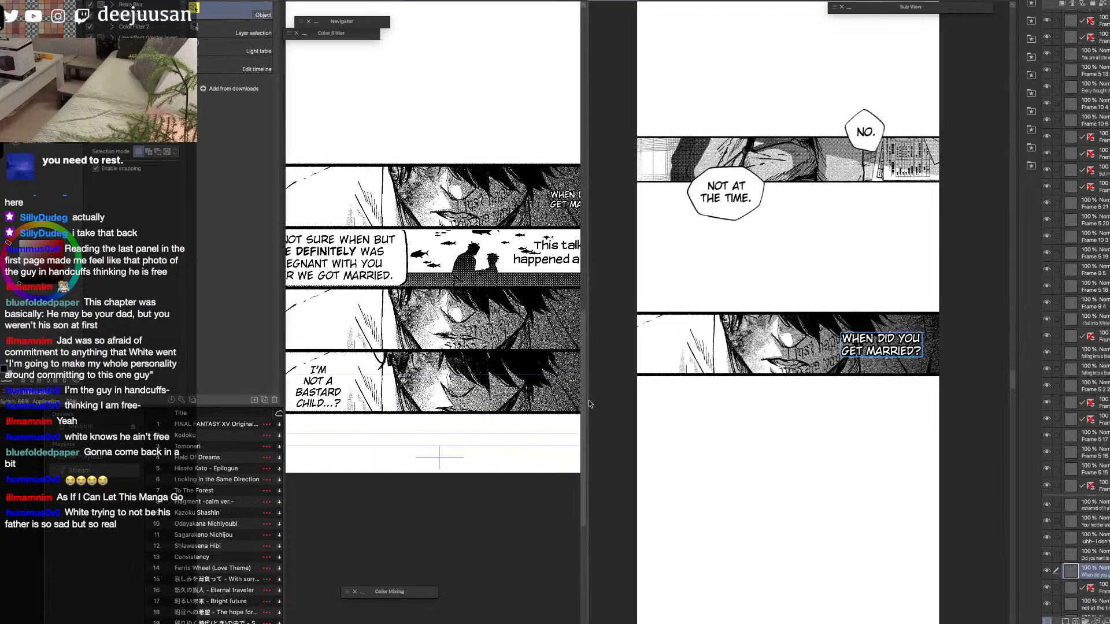
{"action": "key", "text": "super+minus"}
{"action": "key", "text": "space"}
{"action": "left_click_drag", "start_coordinate": [794, 263], "coordinate": [816, 396]}
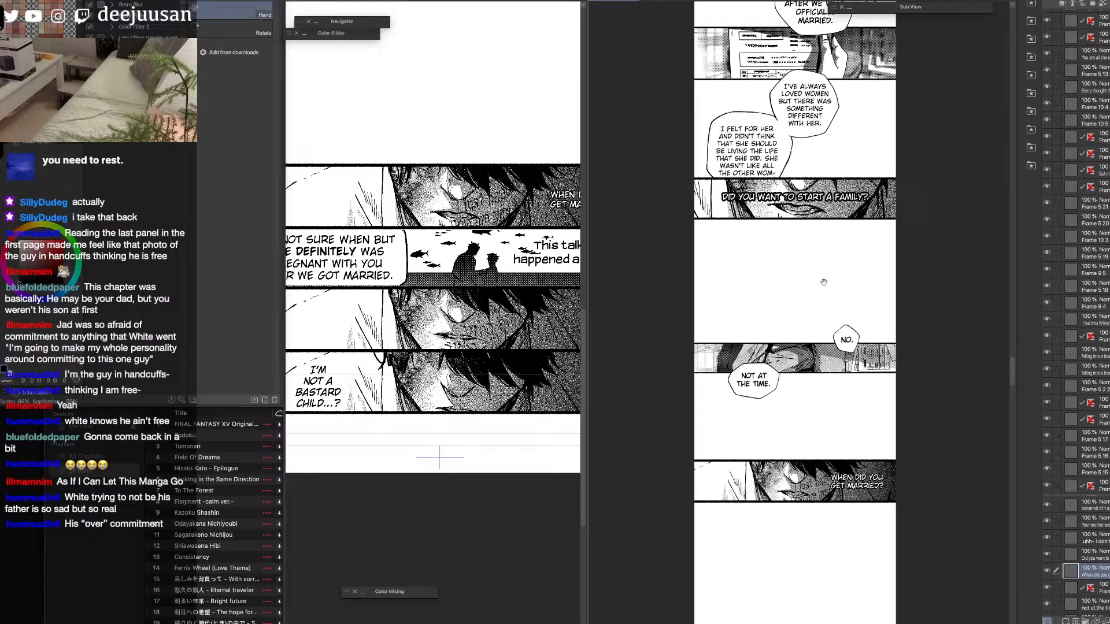
{"action": "left_click_drag", "start_coordinate": [824, 278], "coordinate": [822, 297]}
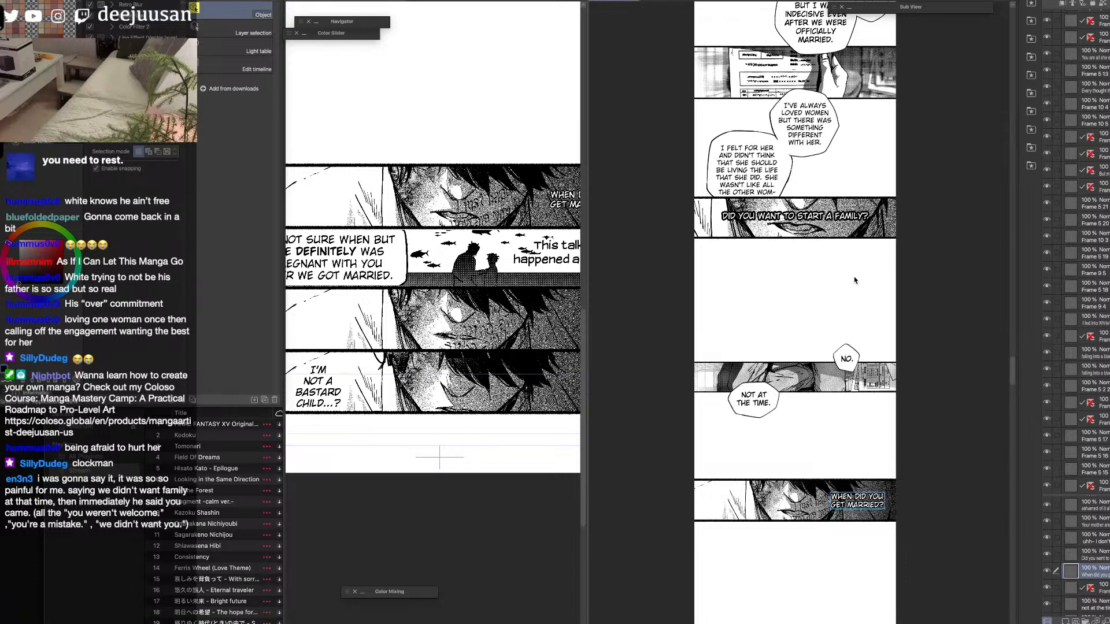
{"action": "left_click_drag", "start_coordinate": [844, 558], "coordinate": [828, 448]}
Shift the "Not at the time." balloon left and the "No." balloon right and slightly down over their strip panel.
{"action": "key", "text": "q"}
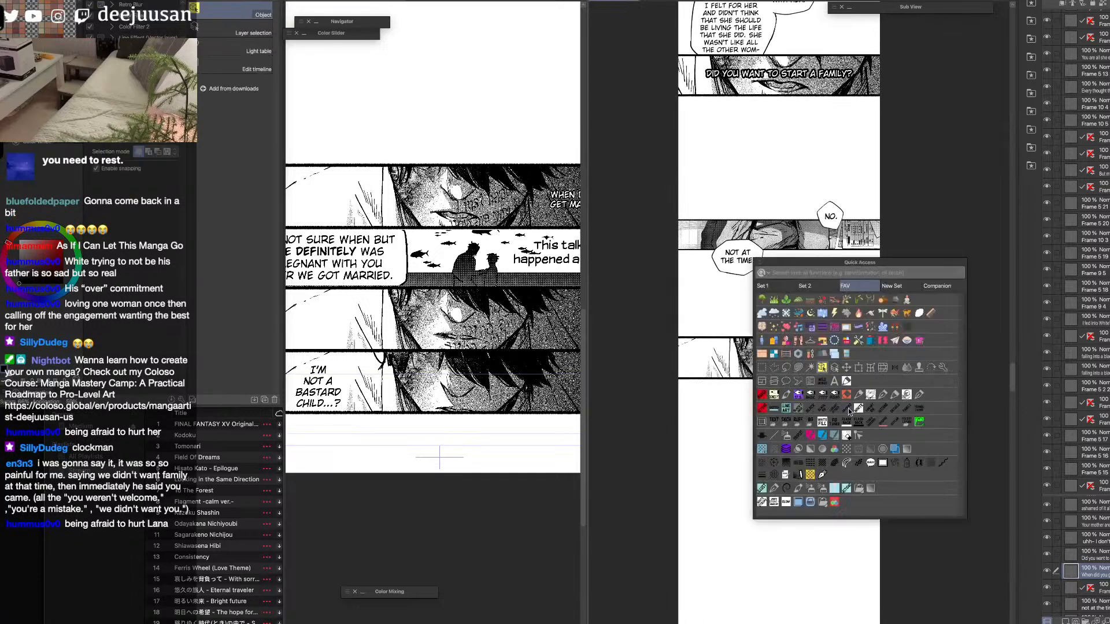
{"action": "left_click", "coordinate": [823, 368]}
{"action": "scroll", "coordinate": [843, 370], "scroll_direction": "up", "scroll_amount": 1}
{"action": "left_click_drag", "start_coordinate": [842, 406], "coordinate": [860, 575]}
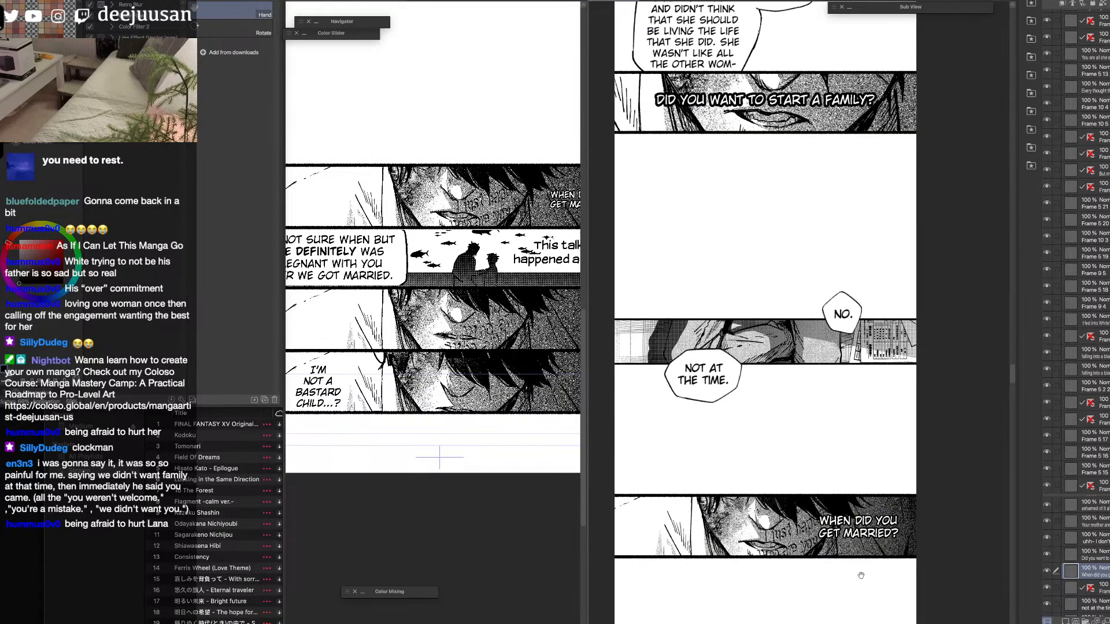
{"action": "mouse_move", "coordinate": [700, 398]}
{"action": "left_mouse_down"}
{"action": "mouse_move", "coordinate": [658, 391]}
{"action": "mouse_move", "coordinate": [681, 394]}
{"action": "left_mouse_up"}
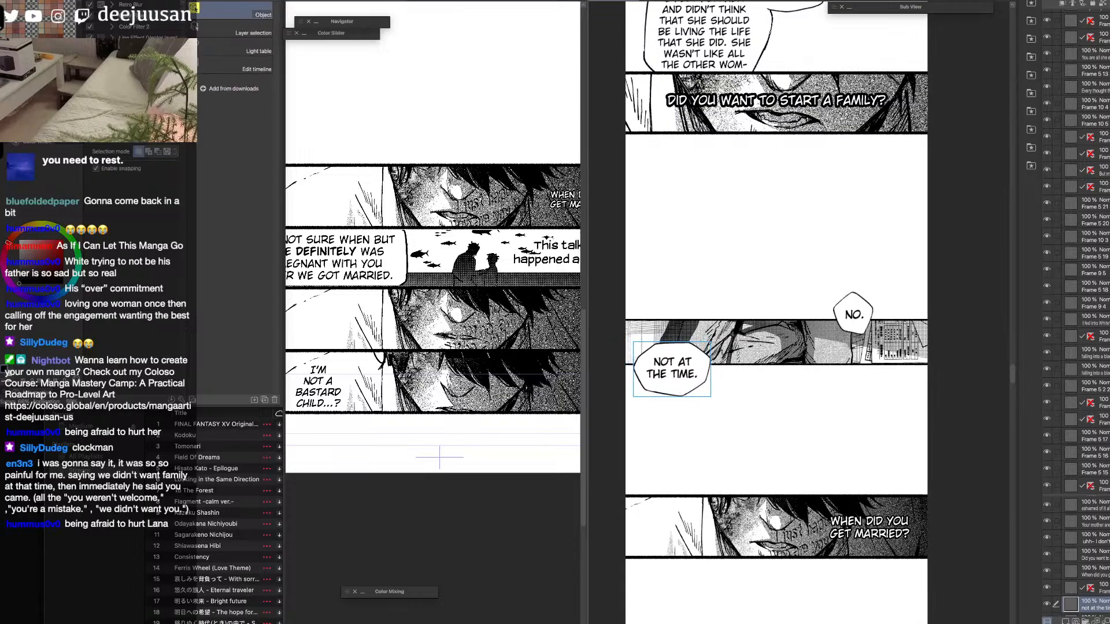
{"action": "left_click", "coordinate": [266, 1]}
{"action": "mouse_move", "coordinate": [286, 57]}
{"action": "left_click", "coordinate": [348, 59]}
{"action": "left_click_drag", "start_coordinate": [853, 331], "coordinate": [873, 340]}
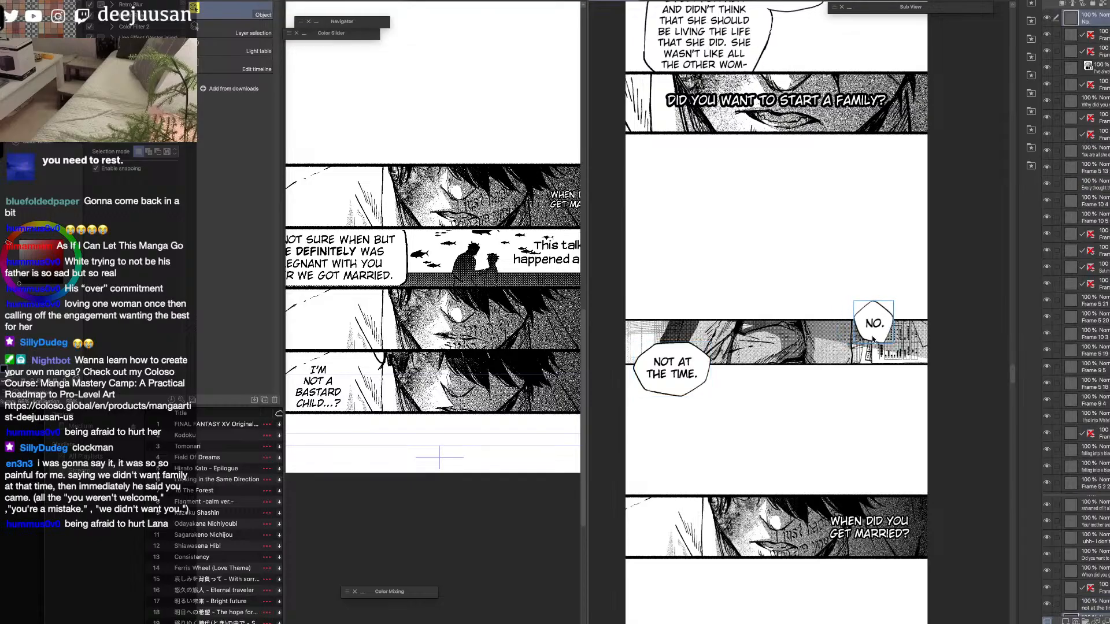
Hide the transferred "When did you get married?" text and its top face panel on the source page.
{"action": "key", "text": "super+minus"}
{"action": "left_click_drag", "start_coordinate": [943, 501], "coordinate": [905, 400]}
{"action": "left_click", "coordinate": [518, 226]}
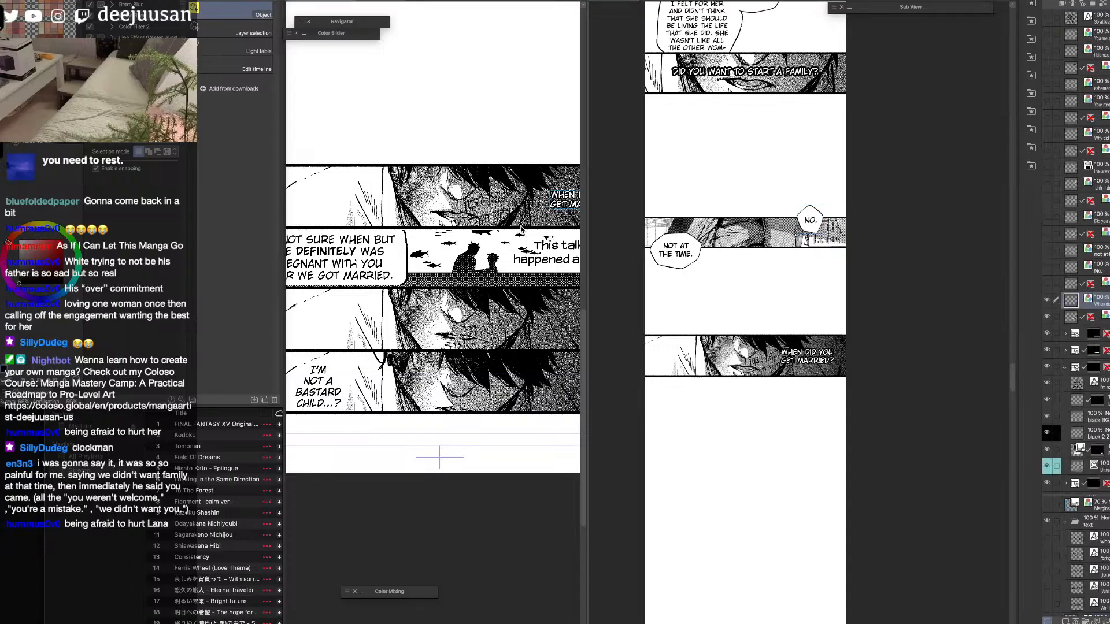
{"action": "left_click", "coordinate": [1046, 317]}
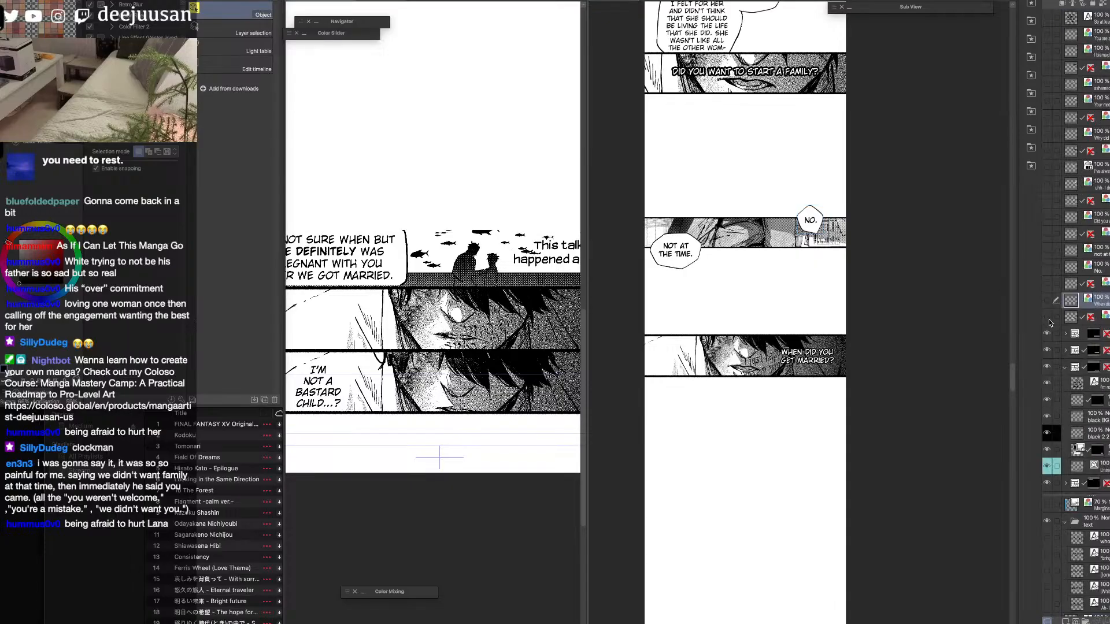
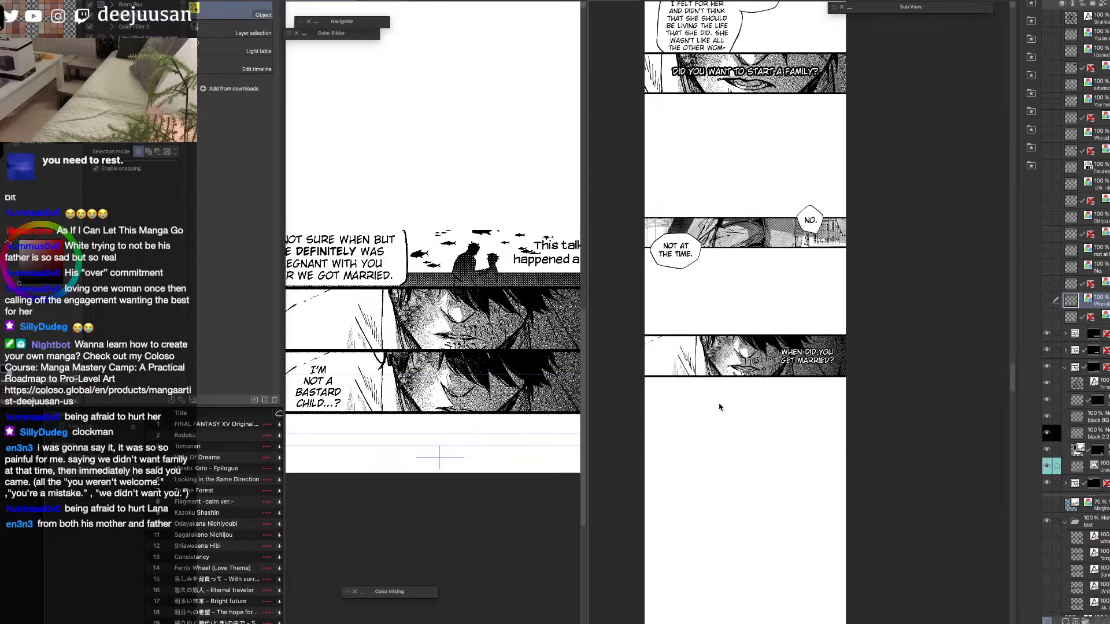
Identify the layers of the fish silhouette panel on the source page by toggling their visibility.
{"action": "left_click", "coordinate": [906, 436]}
{"action": "left_click_drag", "start_coordinate": [848, 435], "coordinate": [961, 449]}
{"action": "scroll", "coordinate": [934, 430], "scroll_direction": "up", "scroll_amount": 1}
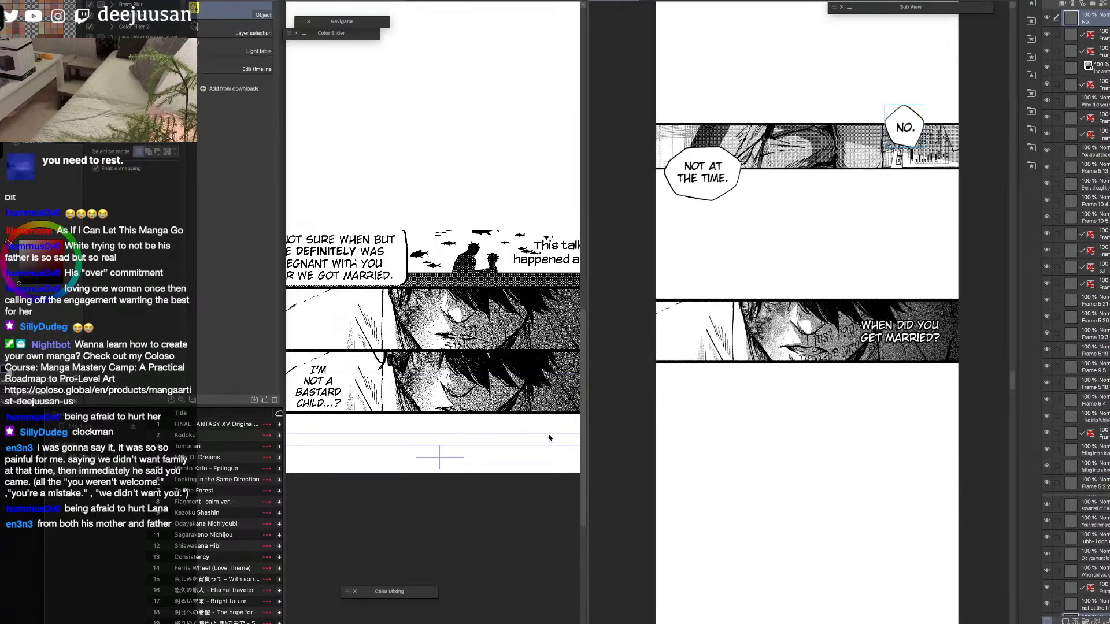
{"action": "left_click", "coordinate": [520, 472]}
{"action": "left_click_drag", "start_coordinate": [506, 522], "coordinate": [560, 524]}
{"action": "left_click", "coordinate": [1048, 333]}
{"action": "left_click", "coordinate": [1048, 334]}
{"action": "left_click", "coordinate": [1066, 335]}
{"action": "left_click", "coordinate": [1106, 351]}
{"action": "left_click", "coordinate": [1106, 367], "text": "shift"}
{"action": "left_click_drag", "start_coordinate": [1106, 352], "coordinate": [1106, 329]}
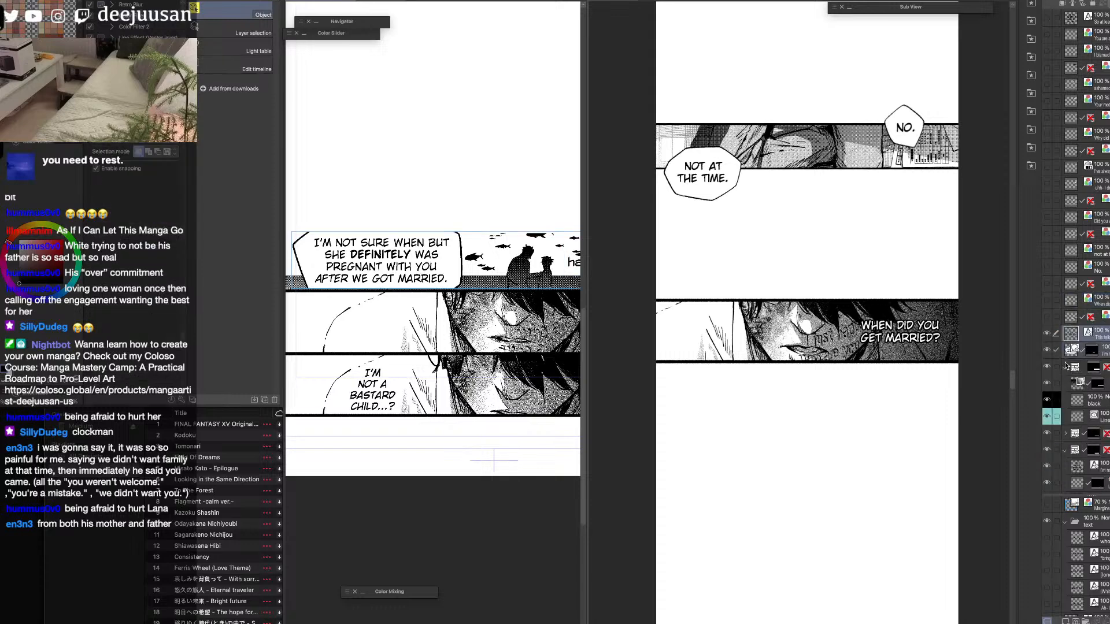
{"action": "left_click", "coordinate": [1047, 368]}
{"action": "left_click", "coordinate": [1047, 369]}
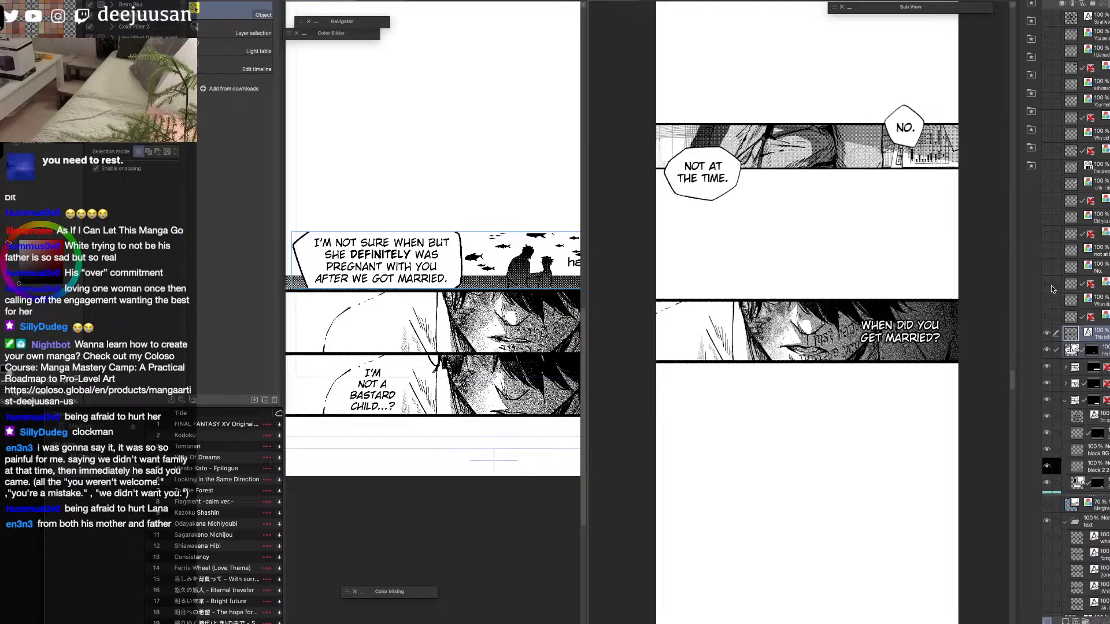
Examine the strip from the panel crowded with overlapping questions down to the "Why did you marry her?" panel.
{"action": "left_click", "coordinate": [1013, 371]}
{"action": "left_click_drag", "start_coordinate": [1012, 371], "coordinate": [1012, 323]}
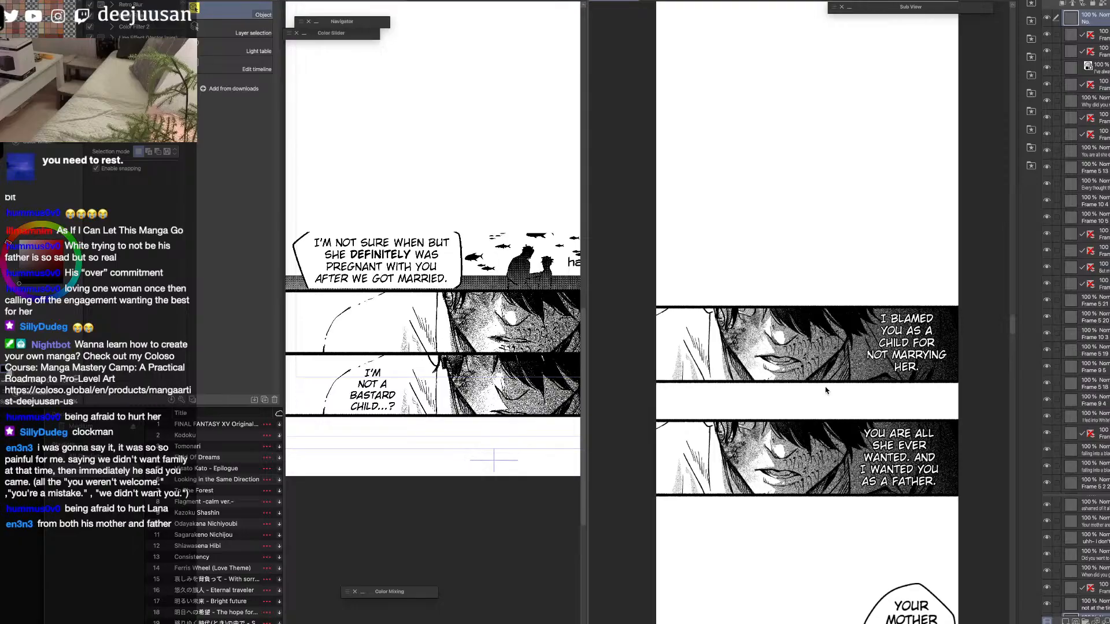
{"action": "scroll", "coordinate": [815, 370], "scroll_direction": "up", "scroll_amount": 3}
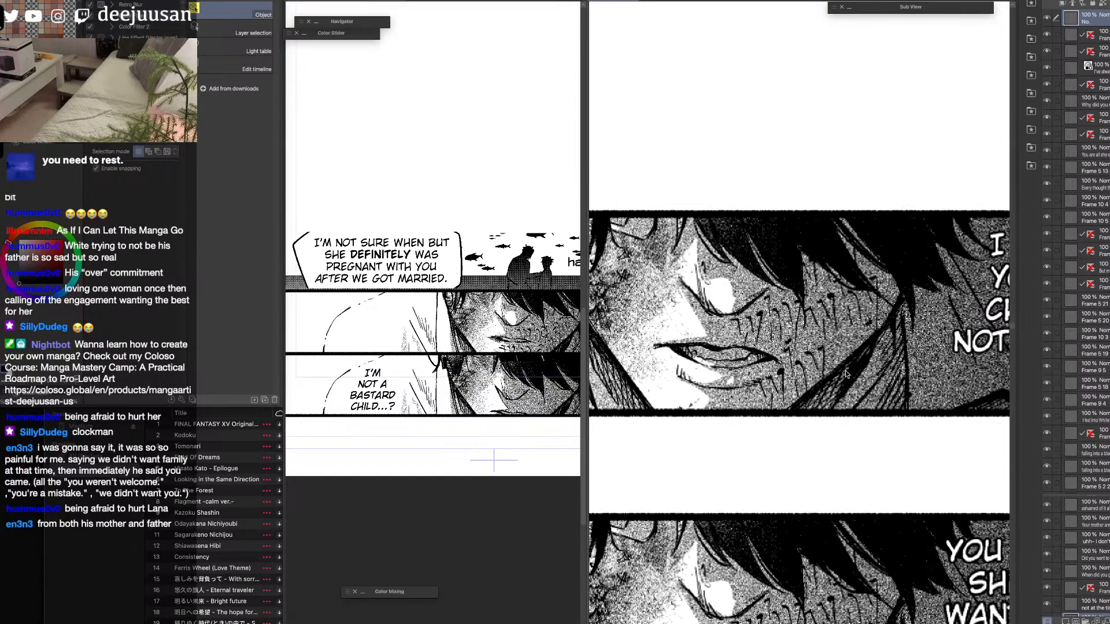
{"action": "scroll", "coordinate": [838, 366], "scroll_direction": "down", "scroll_amount": 3}
{"action": "scroll", "coordinate": [844, 547], "scroll_direction": "down", "scroll_amount": 2}
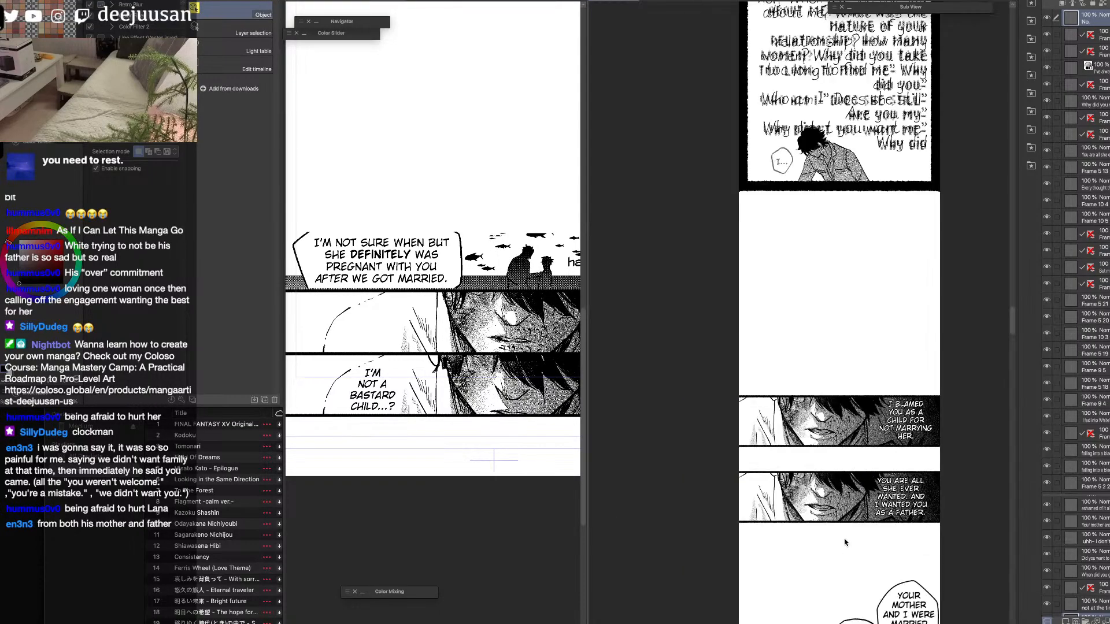
{"action": "left_click_drag", "start_coordinate": [1012, 316], "coordinate": [1012, 305]}
{"action": "scroll", "coordinate": [915, 307], "scroll_direction": "up", "scroll_amount": 1}
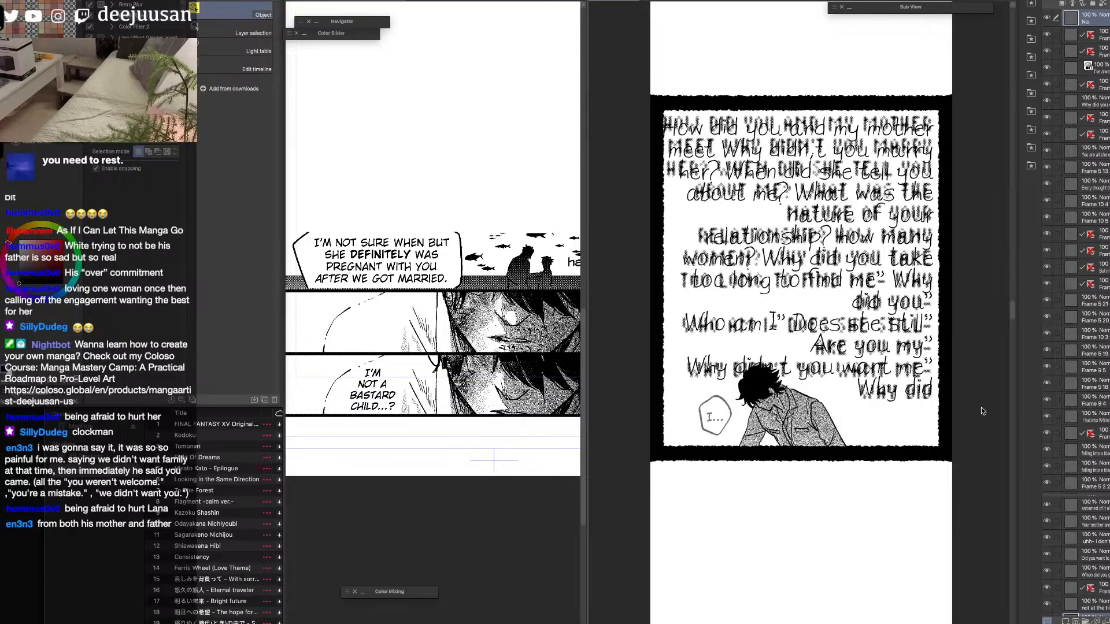
{"action": "scroll", "coordinate": [949, 520], "scroll_direction": "down", "scroll_amount": 3}
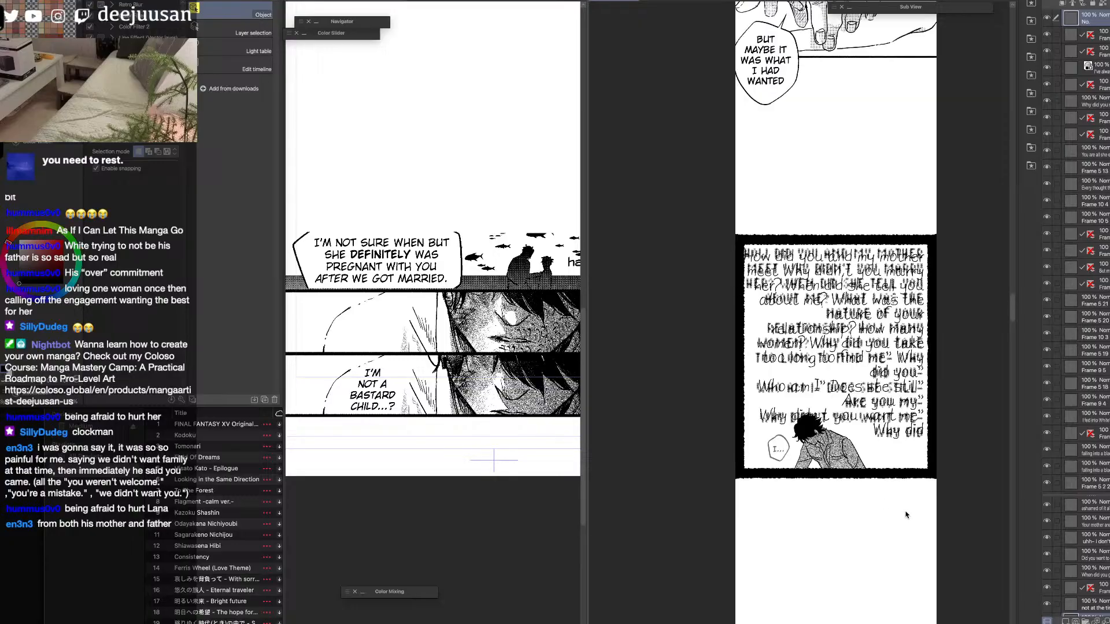
{"action": "left_click_drag", "start_coordinate": [942, 543], "coordinate": [944, 314]}
{"action": "left_click_drag", "start_coordinate": [944, 522], "coordinate": [941, 385]}
{"action": "left_click_drag", "start_coordinate": [944, 545], "coordinate": [935, 467]}
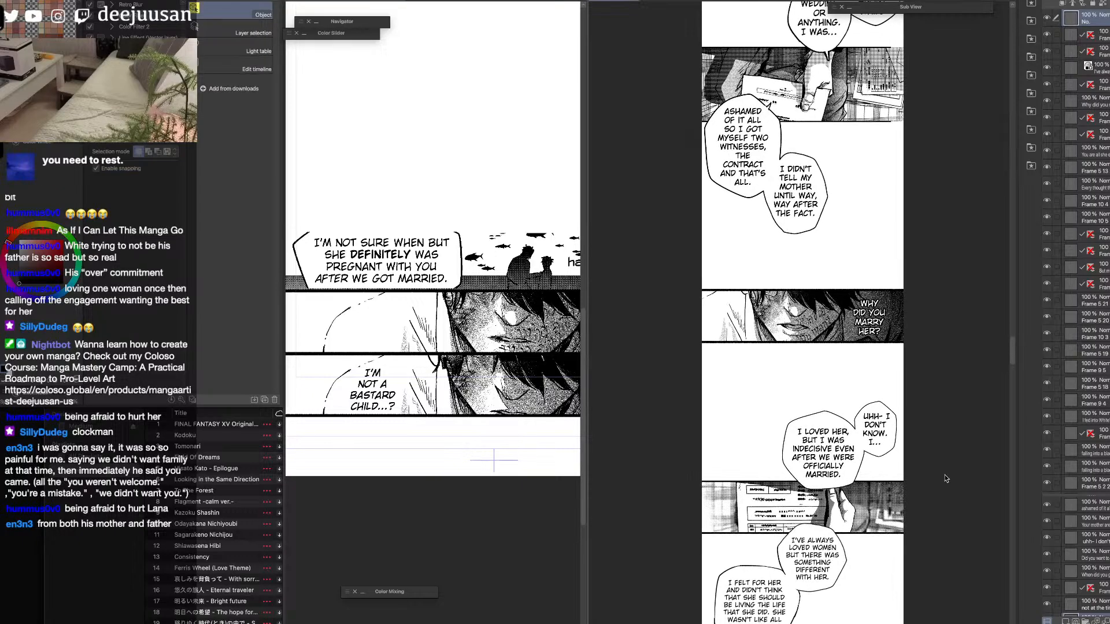
{"action": "left_click_drag", "start_coordinate": [893, 118], "coordinate": [896, 220]}
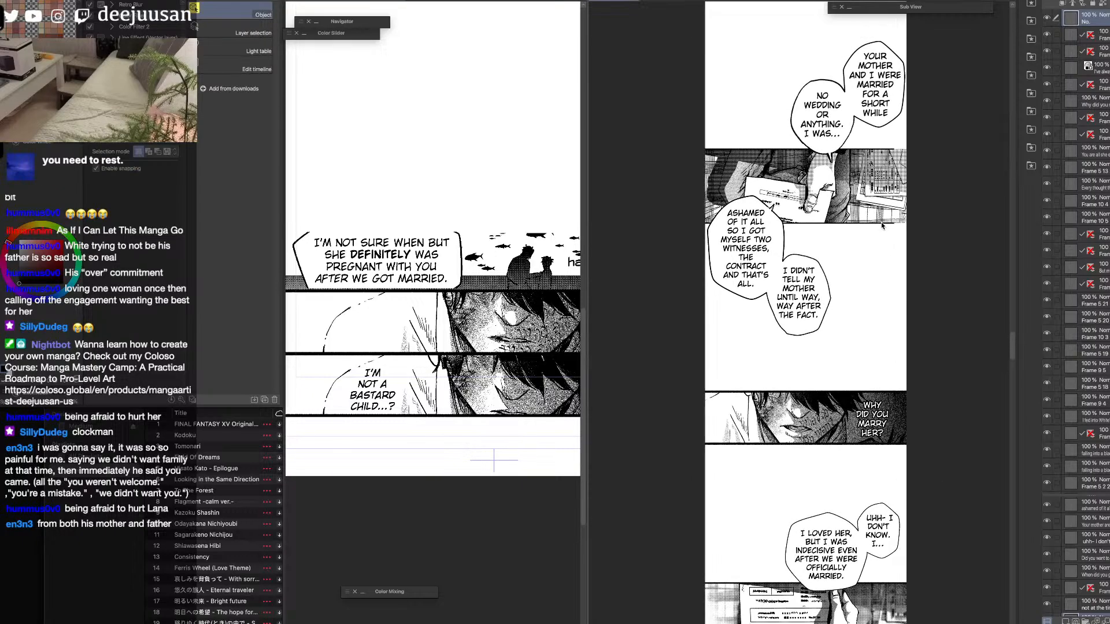
Close the gaps at the right ends of the bottom and top borders of the contract panel above the "Ashamed of it all" balloon.
{"action": "left_click", "coordinate": [879, 222]}
{"action": "key", "text": "q"}
{"action": "left_click", "coordinate": [781, 192]}
{"action": "scroll", "coordinate": [886, 227], "scroll_direction": "up", "scroll_amount": 2}
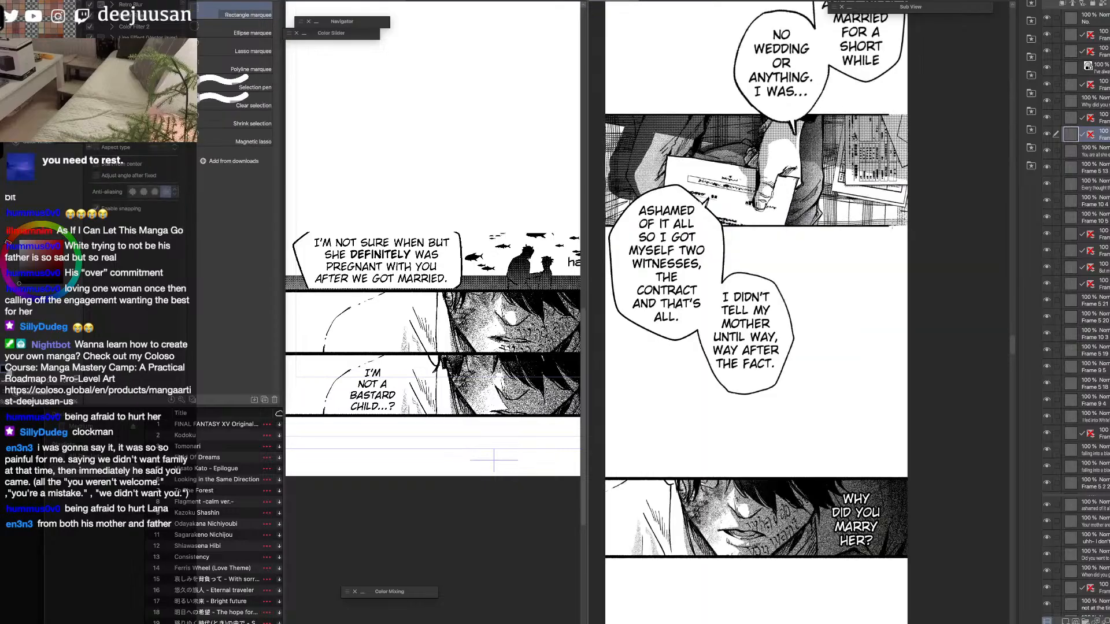
{"action": "key", "text": "q"}
{"action": "mouse_move", "coordinate": [887, 225]}
{"action": "left_mouse_down"}
{"action": "mouse_move", "coordinate": [845, 244]}
{"action": "mouse_move", "coordinate": [906, 235]}
{"action": "left_mouse_up"}
{"action": "left_click", "coordinate": [798, 261]}
{"action": "left_click", "coordinate": [658, 260]}
{"action": "key", "text": "q"}
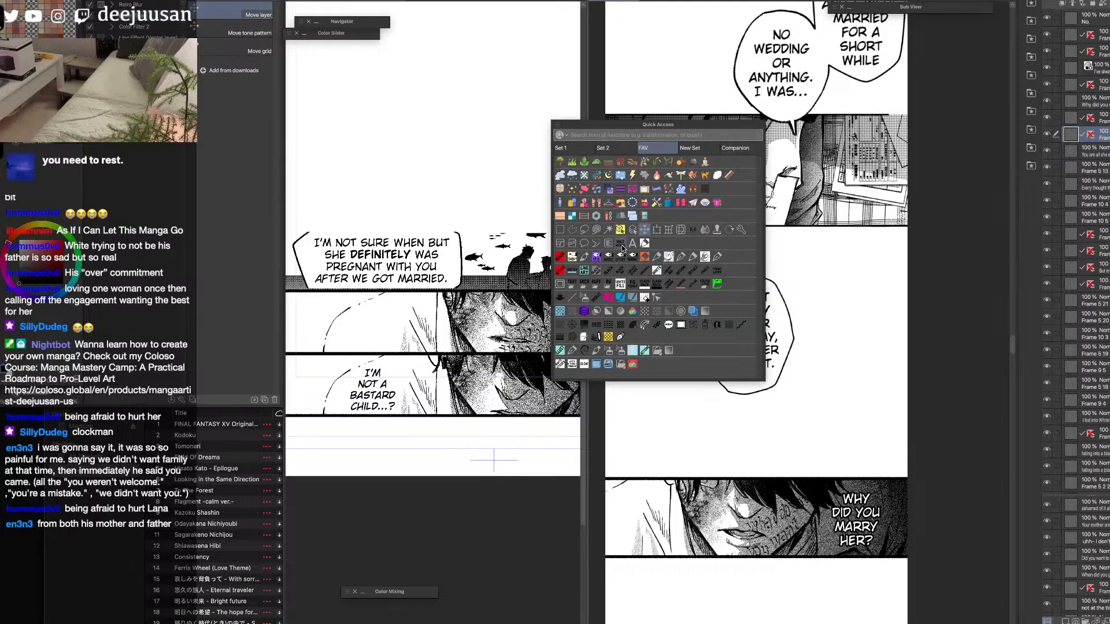
{"action": "left_click", "coordinate": [561, 230]}
{"action": "mouse_move", "coordinate": [897, 105]}
{"action": "left_mouse_down"}
{"action": "mouse_move", "coordinate": [852, 121]}
{"action": "mouse_move", "coordinate": [907, 115]}
{"action": "left_mouse_up"}
{"action": "left_click", "coordinate": [799, 132]}
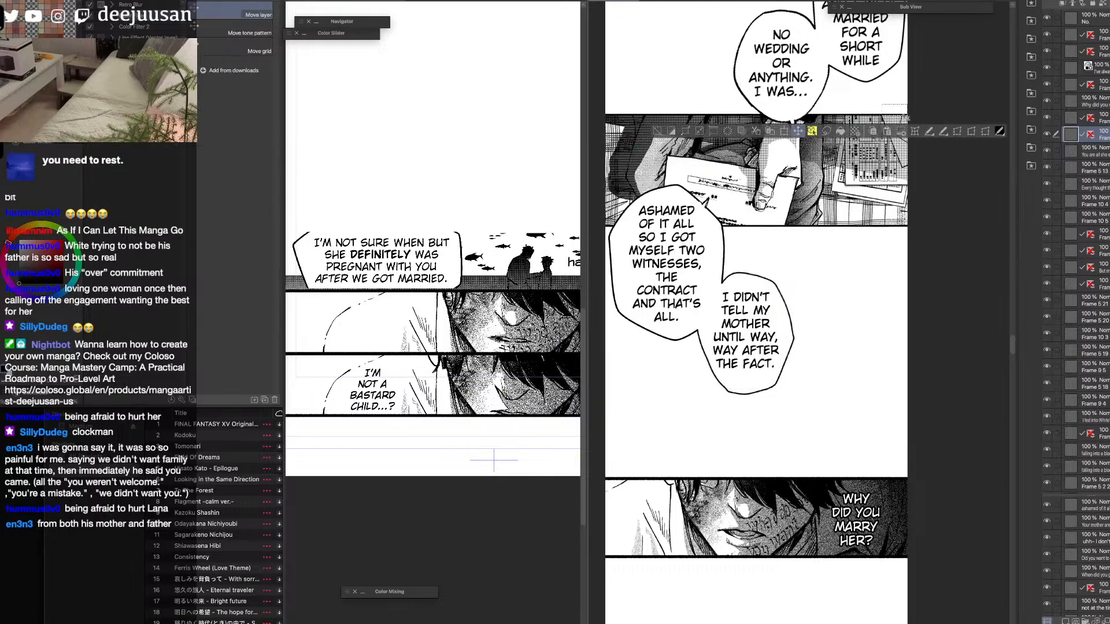
{"action": "left_click", "coordinate": [657, 132]}
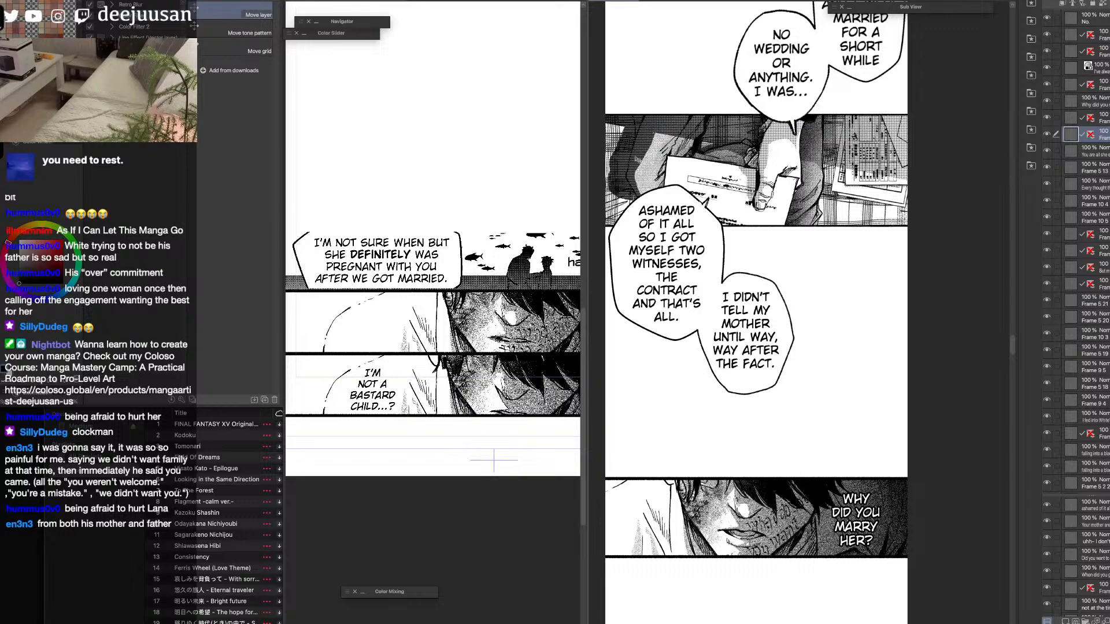
Return to the last transferred panel on the strip and select its "When did you get married?" text as the insertion point.
{"action": "key", "text": "space"}
{"action": "left_click_drag", "start_coordinate": [904, 588], "coordinate": [944, 144]}
{"action": "left_click_drag", "start_coordinate": [906, 585], "coordinate": [929, 263]}
{"action": "left_click_drag", "start_coordinate": [918, 451], "coordinate": [918, 260]}
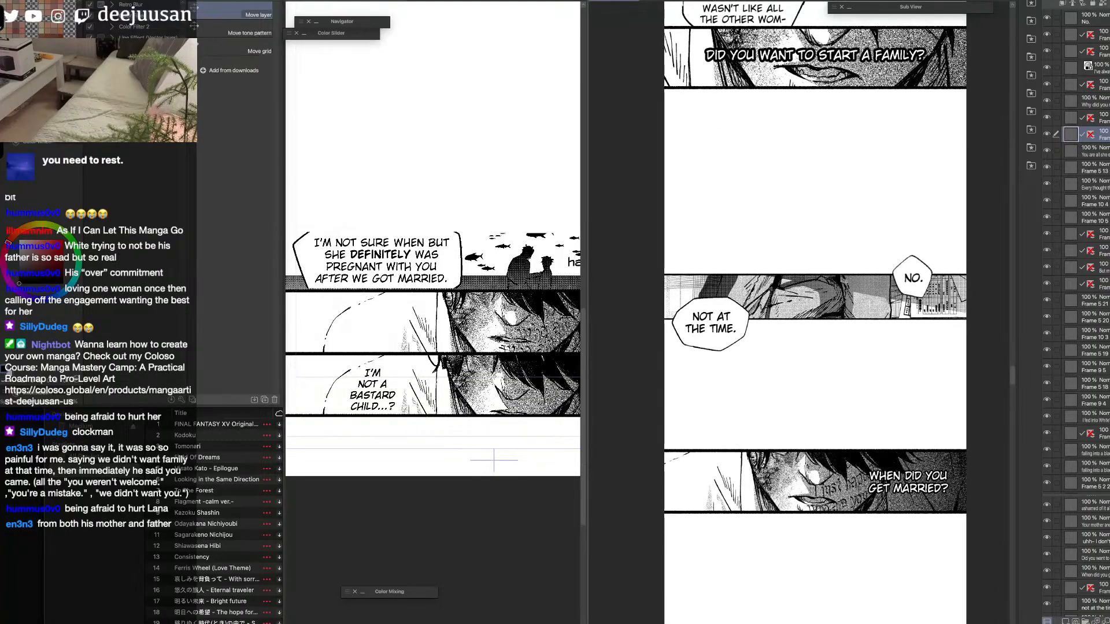
{"action": "key", "text": "F6"}
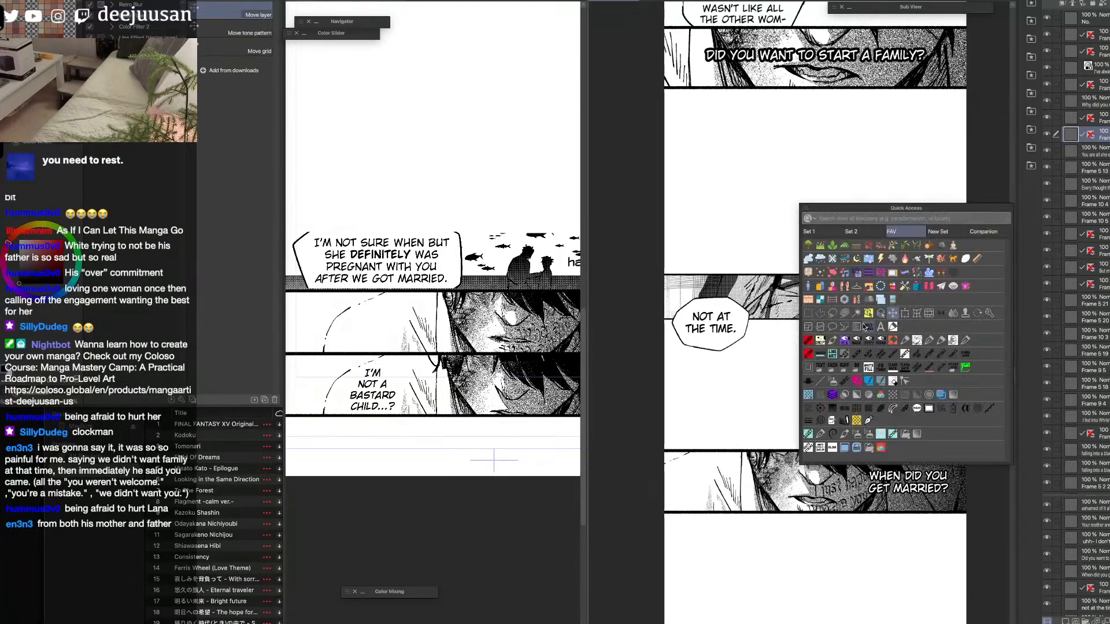
{"action": "left_click", "coordinate": [866, 326]}
{"action": "key", "text": "space"}
{"action": "left_click_drag", "start_coordinate": [872, 512], "coordinate": [887, 361]}
{"action": "left_click", "coordinate": [930, 349]}
{"action": "key", "text": "space"}
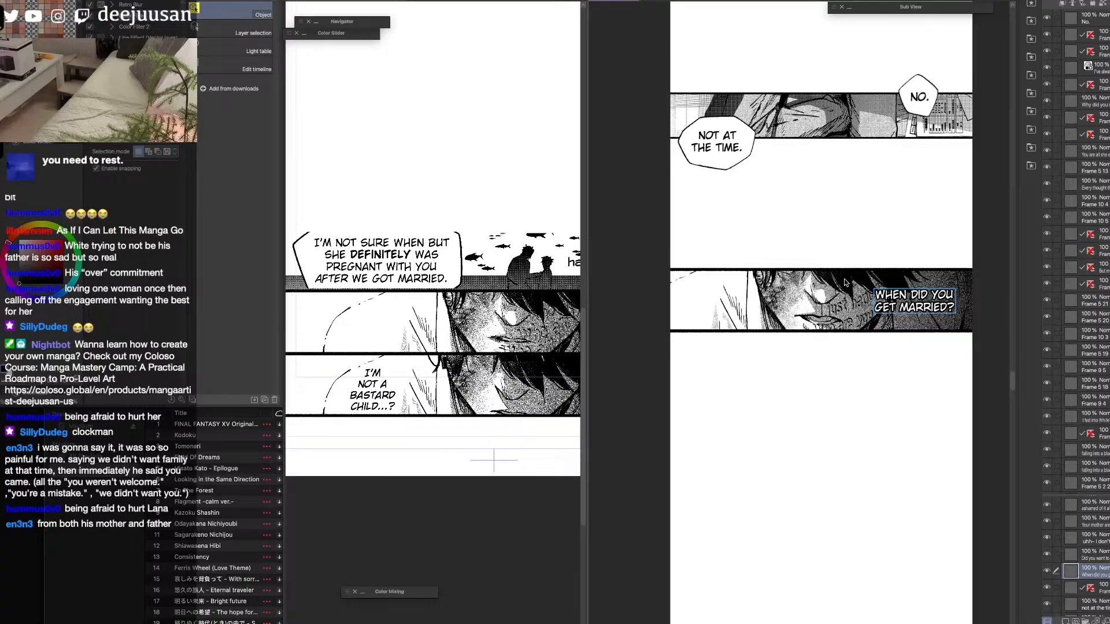
Widen the source page's view and flatten its fish silhouette panel into a single layer.
{"action": "left_click_drag", "start_coordinate": [588, 358], "coordinate": [697, 345]}
{"action": "left_click", "coordinate": [674, 278]}
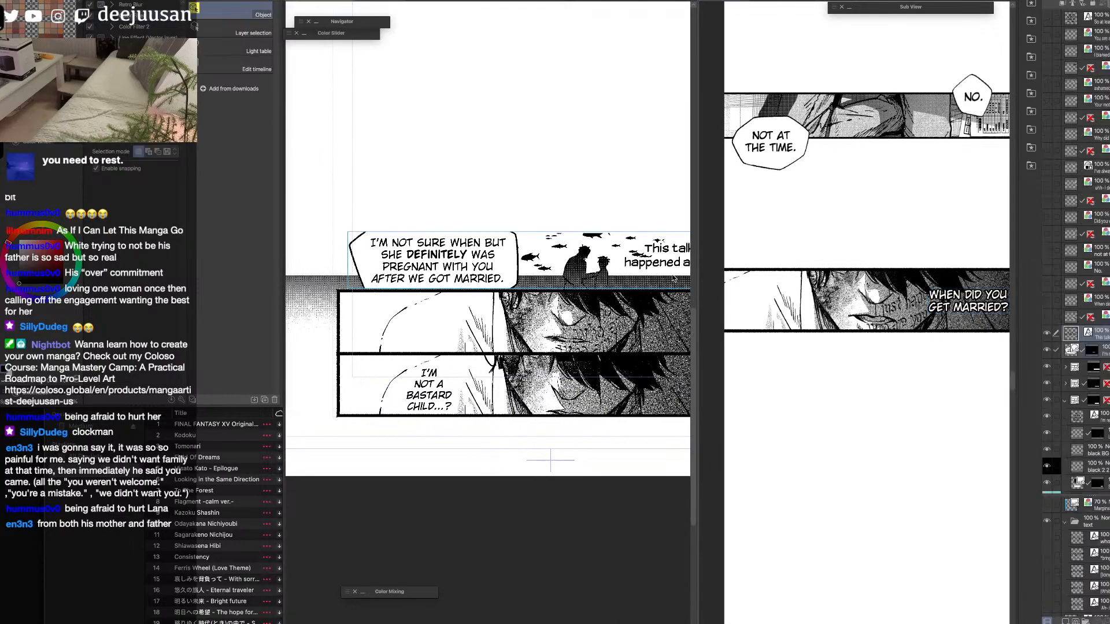
{"action": "key", "text": "space"}
{"action": "left_click_drag", "start_coordinate": [674, 280], "coordinate": [651, 281]}
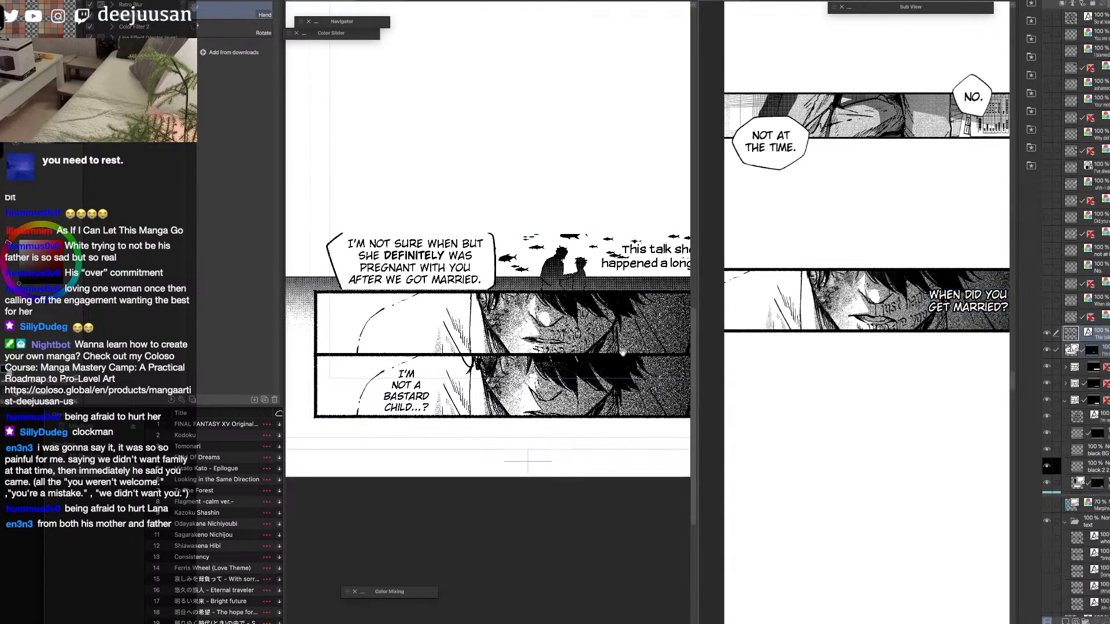
{"action": "left_click", "coordinate": [1053, 367]}
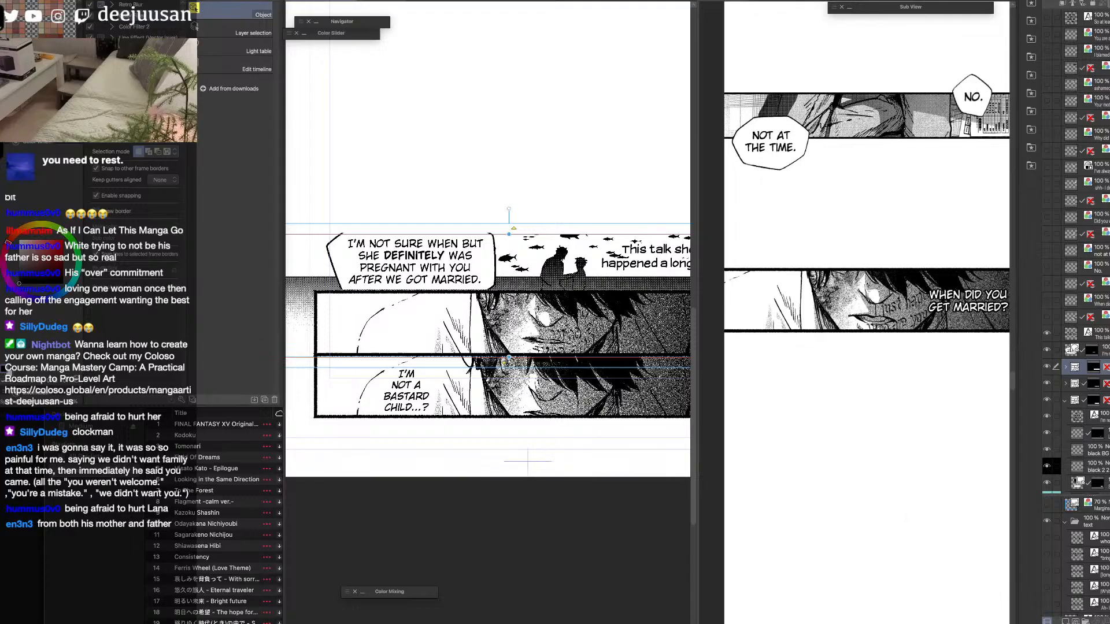
{"action": "left_click", "coordinate": [1048, 368]}
{"action": "key", "text": "ctrl+z"}
{"action": "key", "text": "ctrl+z"}
{"action": "key", "text": "ctrl+z"}
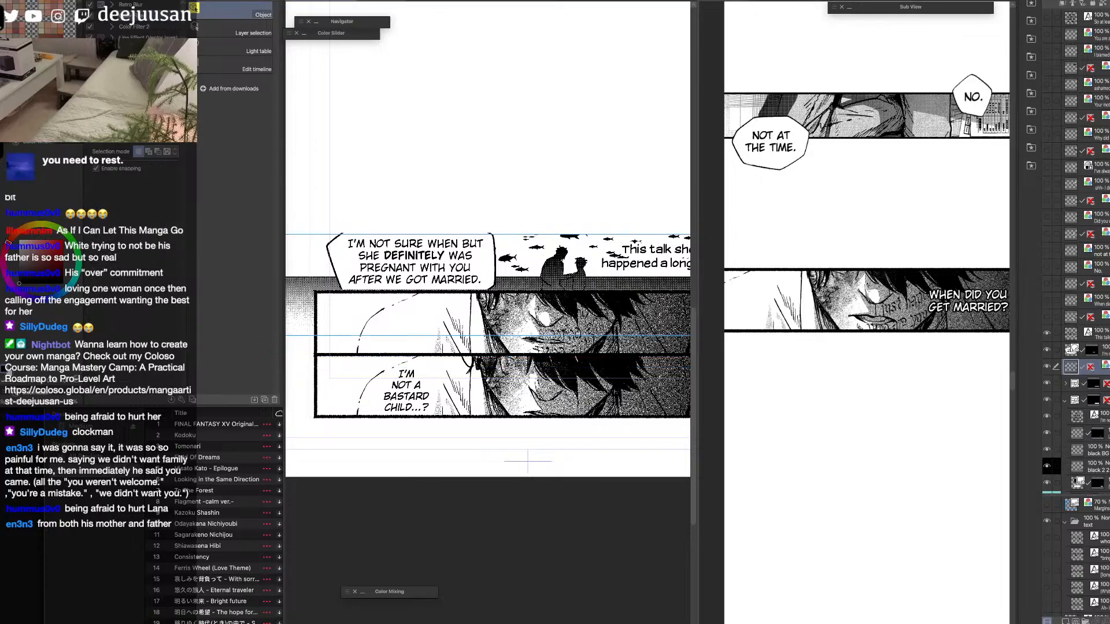
{"action": "left_click", "coordinate": [1047, 367]}
{"action": "left_click", "coordinate": [1047, 367]}
Paste the fish silhouette panel into the strip, scale it to 67%, and place it below the "When did you get married?" panel.
{"action": "left_click", "coordinate": [911, 412]}
{"action": "key", "text": "ctrl+v"}
{"action": "key", "text": "k"}
{"action": "scroll", "coordinate": [917, 414], "scroll_direction": "down", "scroll_amount": 1}
{"action": "key", "text": "space"}
{"action": "left_click_drag", "start_coordinate": [937, 464], "coordinate": [902, 338]}
{"action": "key", "text": "F6"}
{"action": "left_click", "coordinate": [892, 243]}
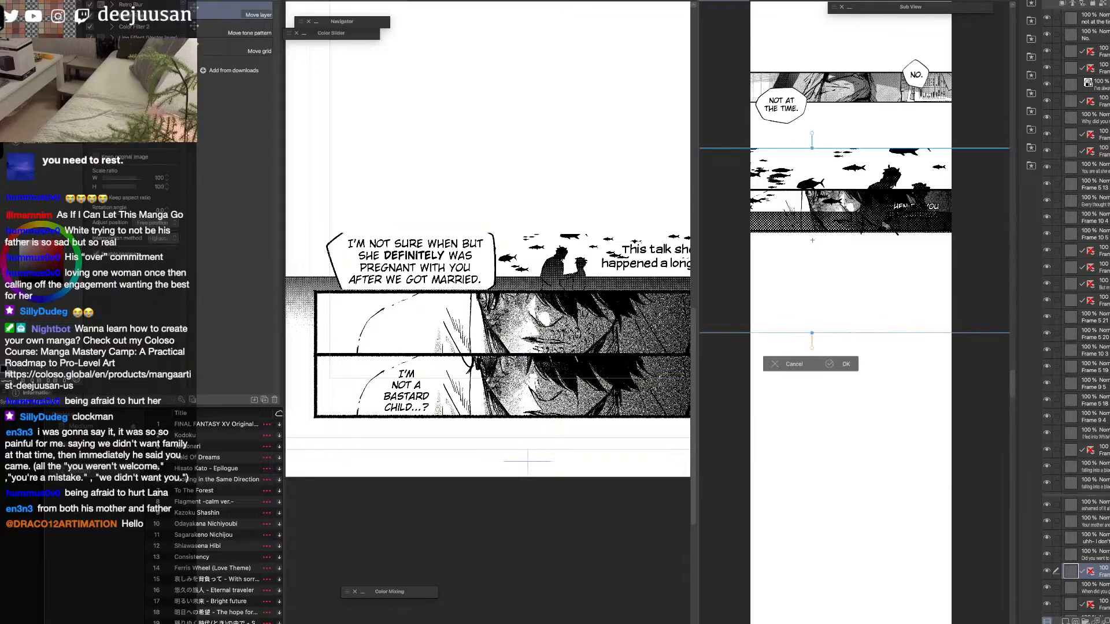
{"action": "left_click_drag", "start_coordinate": [880, 148], "coordinate": [881, 209]}
{"action": "left_click_drag", "start_coordinate": [894, 259], "coordinate": [919, 408]}
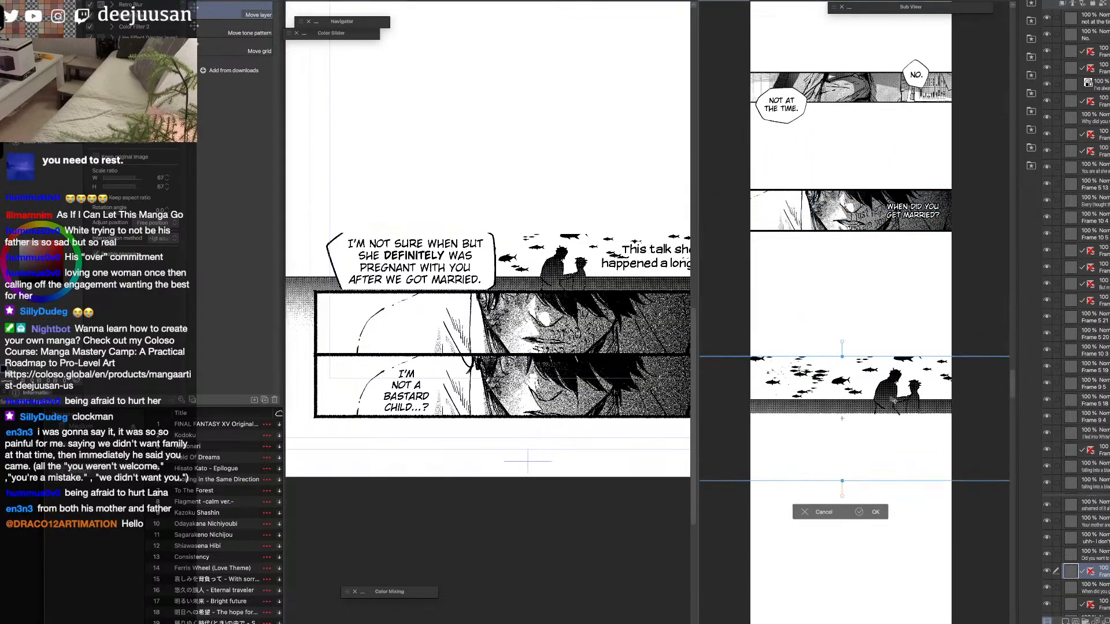
{"action": "left_click_drag", "start_coordinate": [888, 357], "coordinate": [887, 361]}
{"action": "left_click", "coordinate": [871, 513]}
Rule a thin border along the bottom edge of the pasted fish panel with the Webtoon line brush.
{"action": "key", "text": "F6"}
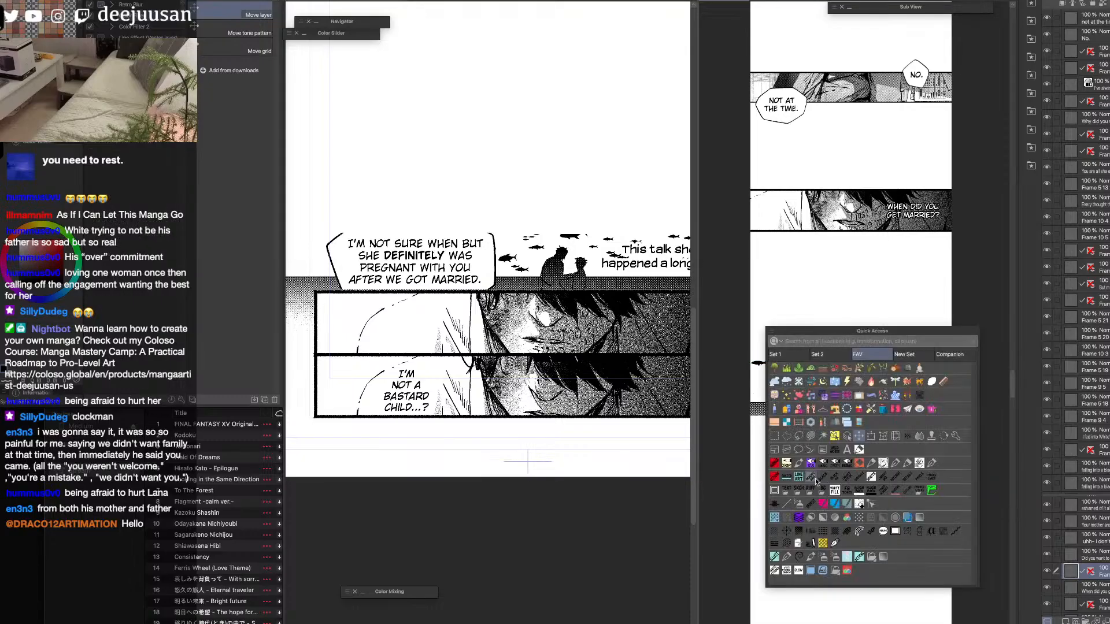
{"action": "left_click", "coordinate": [797, 504]}
{"action": "key", "text": "F6"}
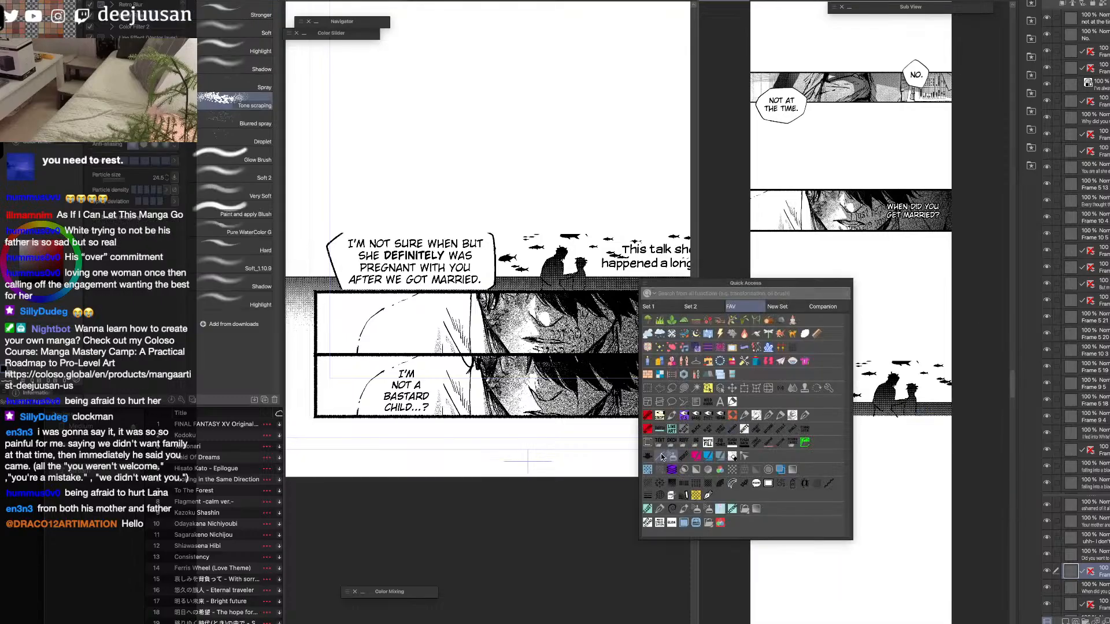
{"action": "left_click", "coordinate": [663, 457]}
{"action": "left_click_drag", "start_coordinate": [750, 416], "coordinate": [948, 423]}
{"action": "key", "text": "ctrl+z"}
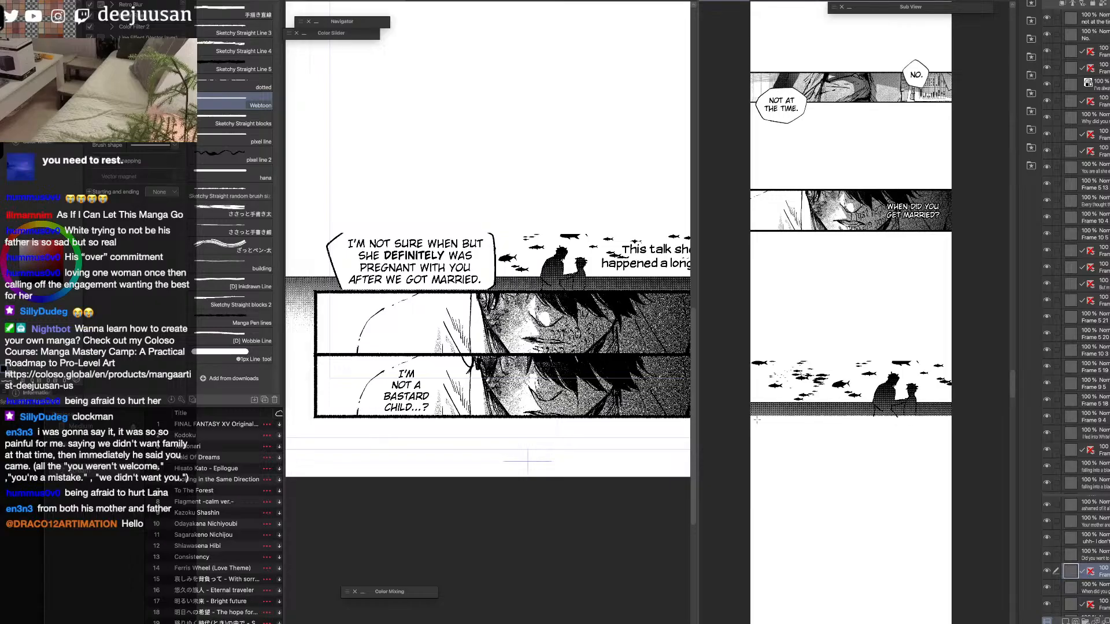
{"action": "left_click_drag", "start_coordinate": [748, 417], "coordinate": [945, 424]}
{"action": "key", "text": "ctrl+z"}
{"action": "left_click_drag", "start_coordinate": [749, 415], "coordinate": [957, 422]}
Rule a matching border along the top edge of the fish panel across the full strip width.
{"action": "left_click_drag", "start_coordinate": [750, 362], "coordinate": [955, 361]}
{"action": "key", "text": "ctrl+z"}
{"action": "left_click_drag", "start_coordinate": [750, 362], "coordinate": [955, 361]}
{"action": "left_click_drag", "start_coordinate": [785, 368], "coordinate": [736, 373]}
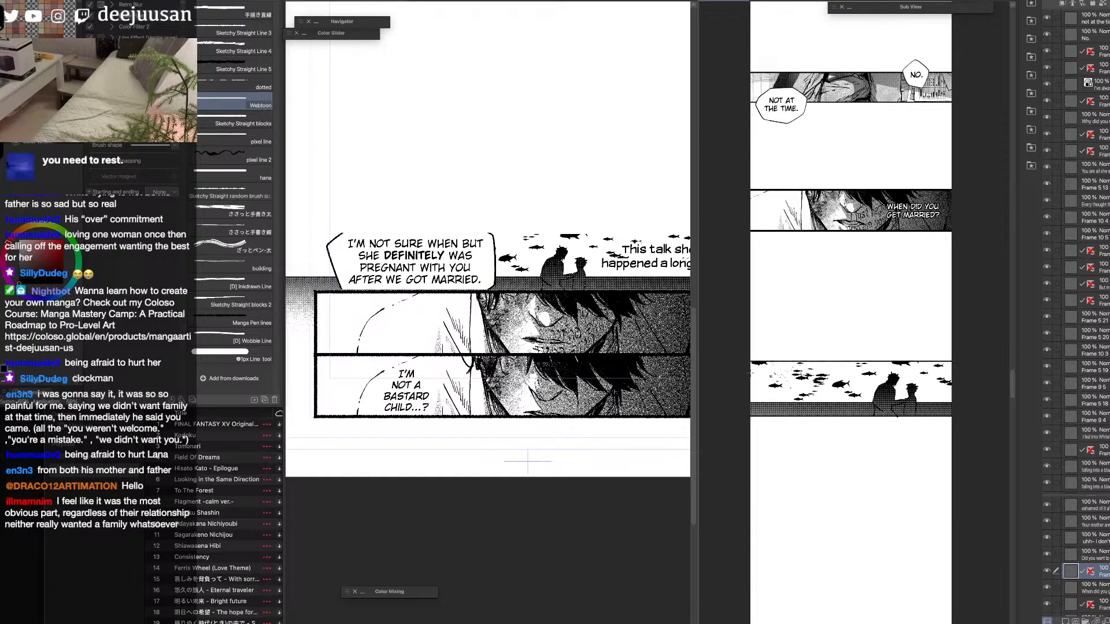
{"action": "key", "text": "space"}
{"action": "left_click_drag", "start_coordinate": [883, 517], "coordinate": [907, 466]}
{"action": "scroll", "coordinate": [925, 369], "scroll_direction": "up", "scroll_amount": 1}
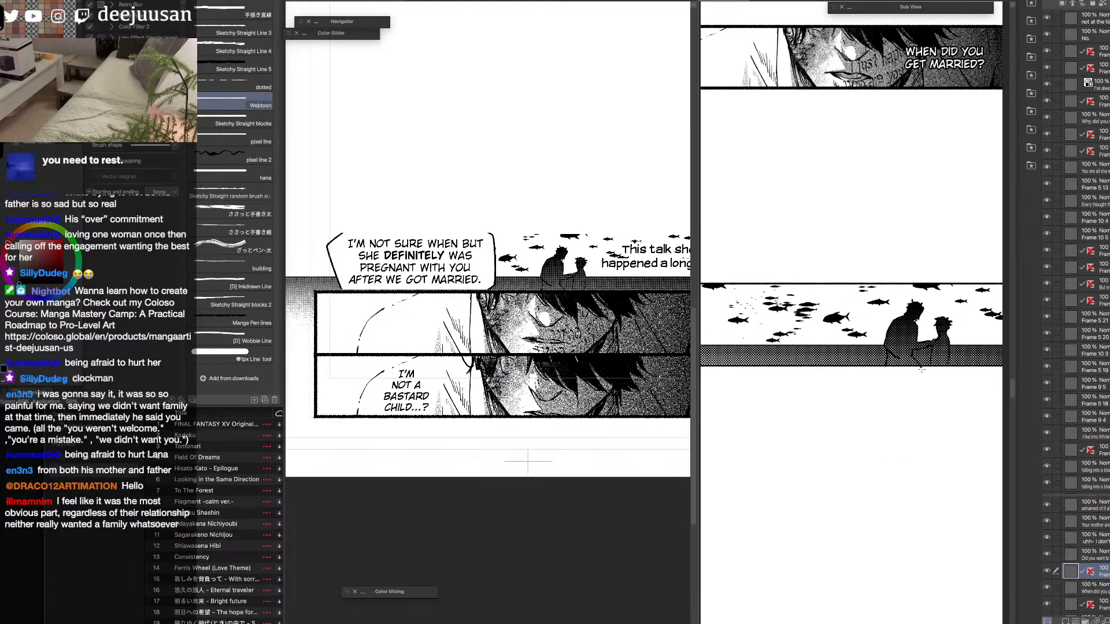
{"action": "key", "text": "e"}
{"action": "key", "text": "u"}
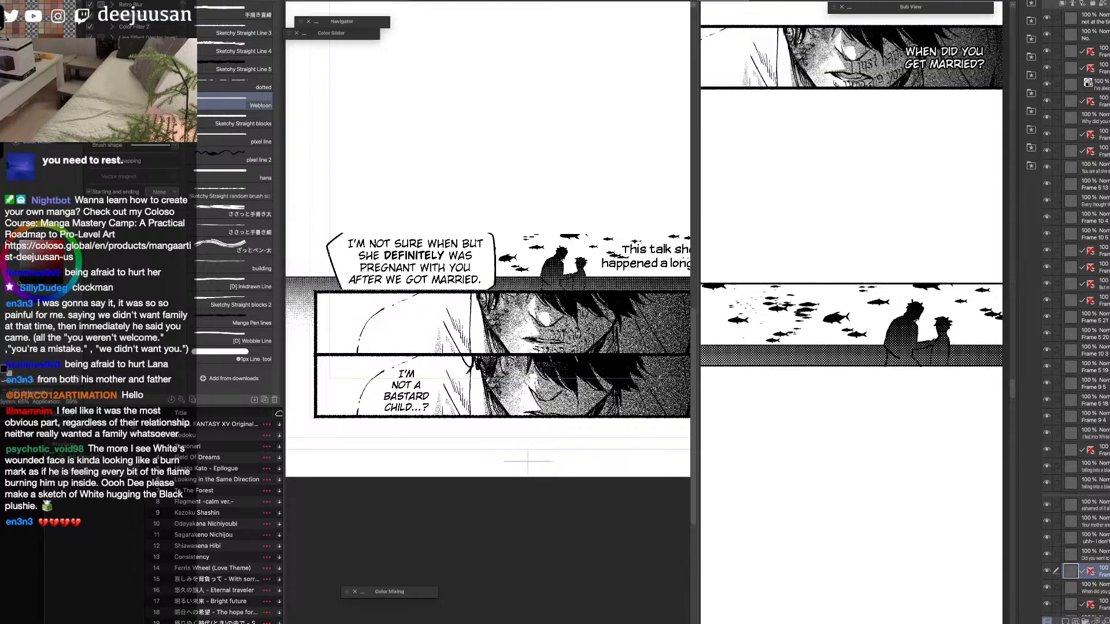
Flatten the "This talk should've happened a long time ago." text on the source page.
{"action": "scroll", "coordinate": [952, 366], "scroll_direction": "down", "scroll_amount": 1}
{"action": "key", "text": "q"}
{"action": "left_click", "coordinate": [919, 332]}
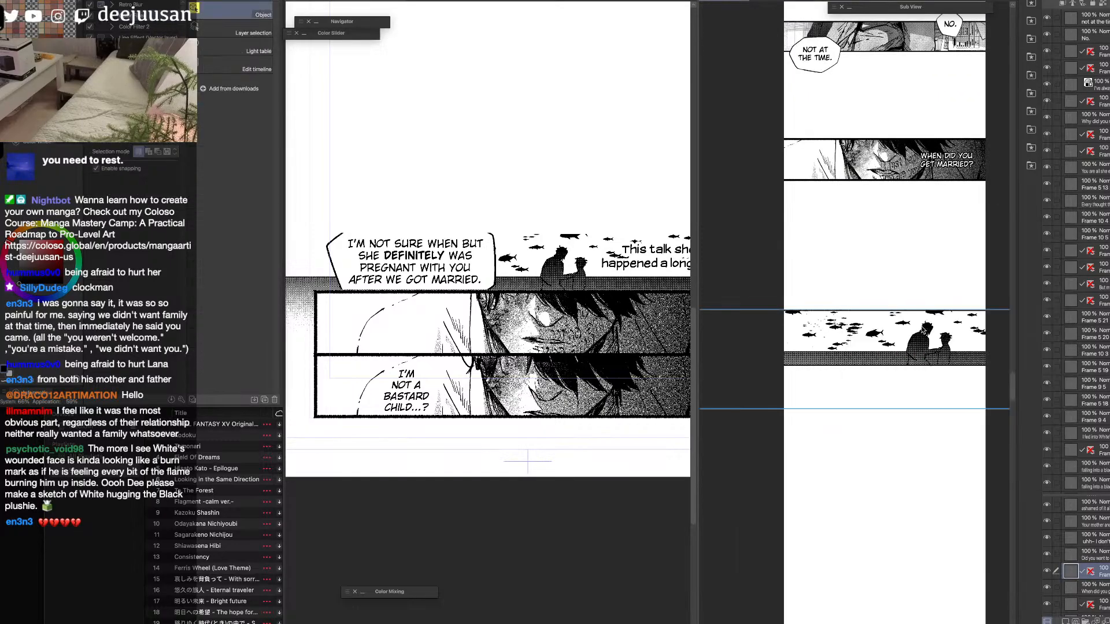
{"action": "left_click", "coordinate": [646, 264]}
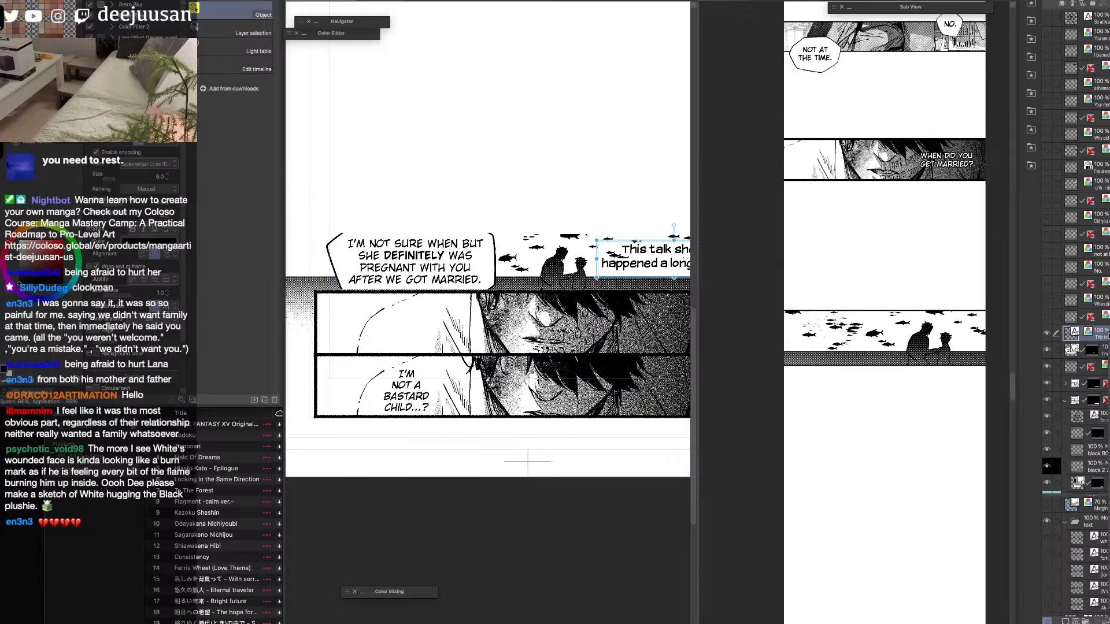
{"action": "left_click", "coordinate": [870, 392]}
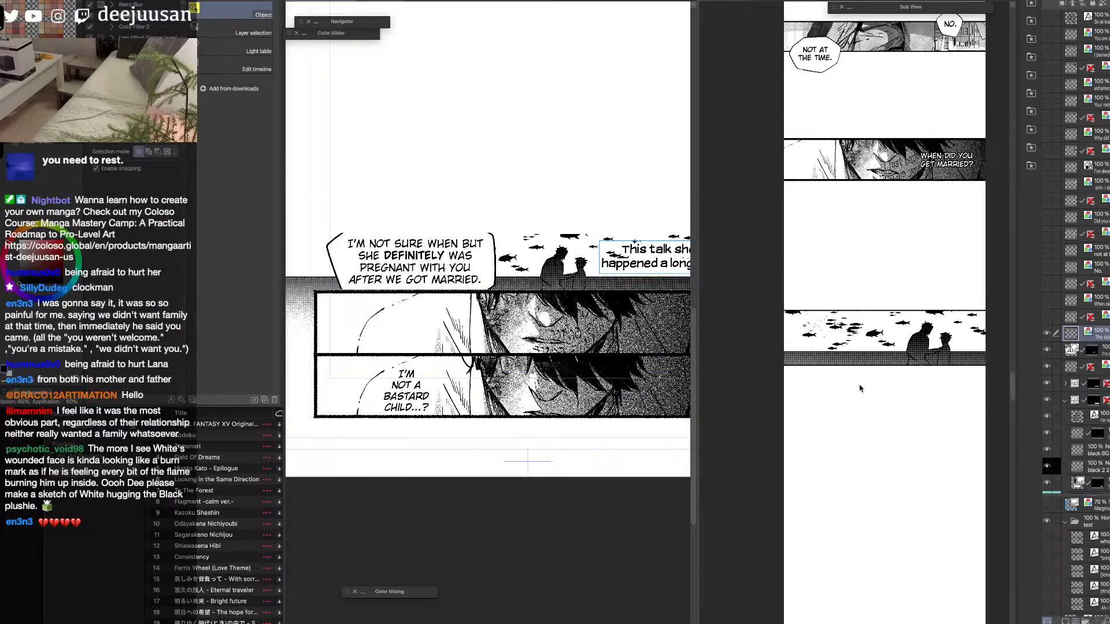
Paste the "This talk should've happened a long time ago." text into the strip, scaled to 60%, over the fish panel beside the two silhouettes.
{"action": "left_click", "coordinate": [873, 389]}
{"action": "key", "text": "super+v"}
{"action": "key", "text": "k"}
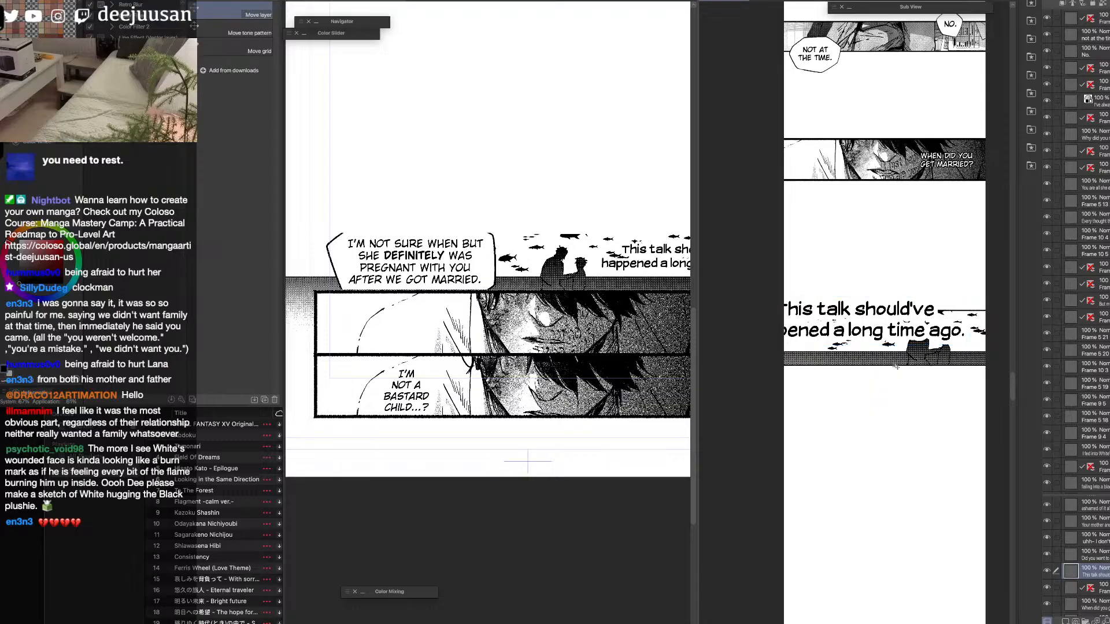
{"action": "key", "text": "q"}
{"action": "left_click", "coordinate": [921, 318]}
{"action": "left_click_drag", "start_coordinate": [970, 309], "coordinate": [916, 351]}
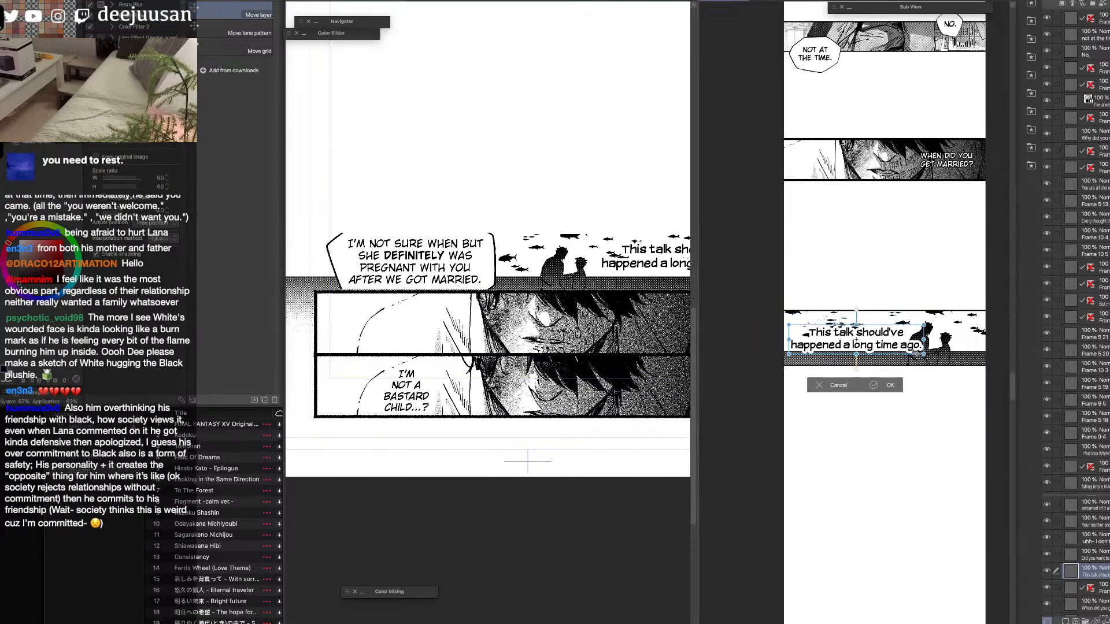
{"action": "key", "text": "Return"}
{"action": "key", "text": "q"}
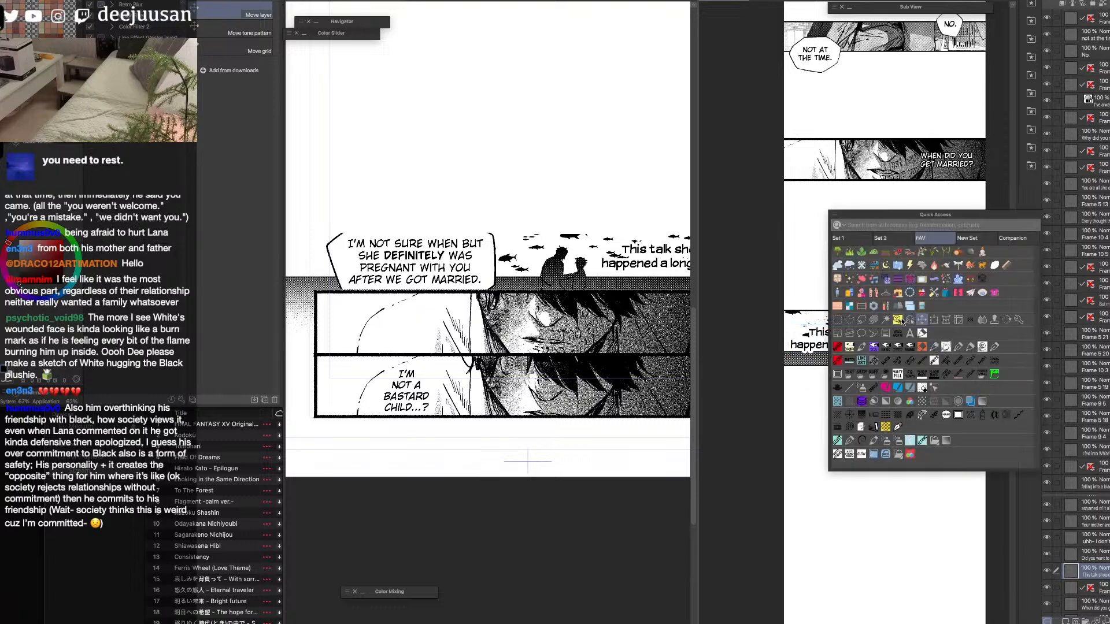
Adjust the fish panel's top border with a marquee selection and Move layer so it spans the full strip width.
{"action": "left_click", "coordinate": [939, 359]}
{"action": "left_click", "coordinate": [938, 359]}
{"action": "left_click_drag", "start_coordinate": [945, 359], "coordinate": [910, 343]}
{"action": "left_click", "coordinate": [911, 349]}
{"action": "key", "text": "q"}
{"action": "left_click", "coordinate": [814, 341]}
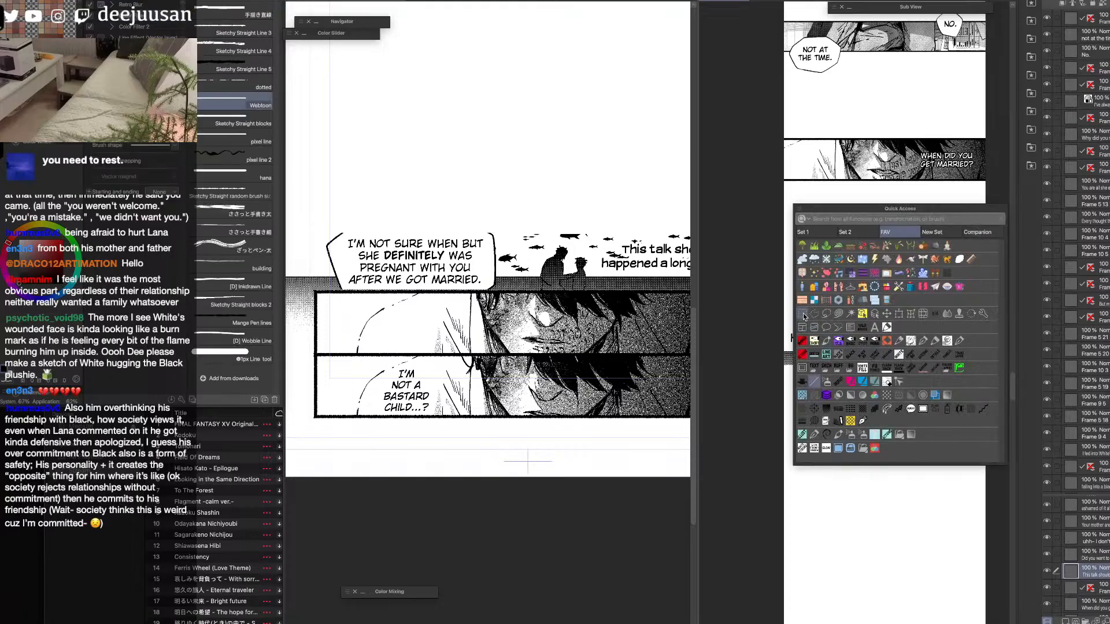
{"action": "left_click_drag", "start_coordinate": [881, 301], "coordinate": [843, 311]}
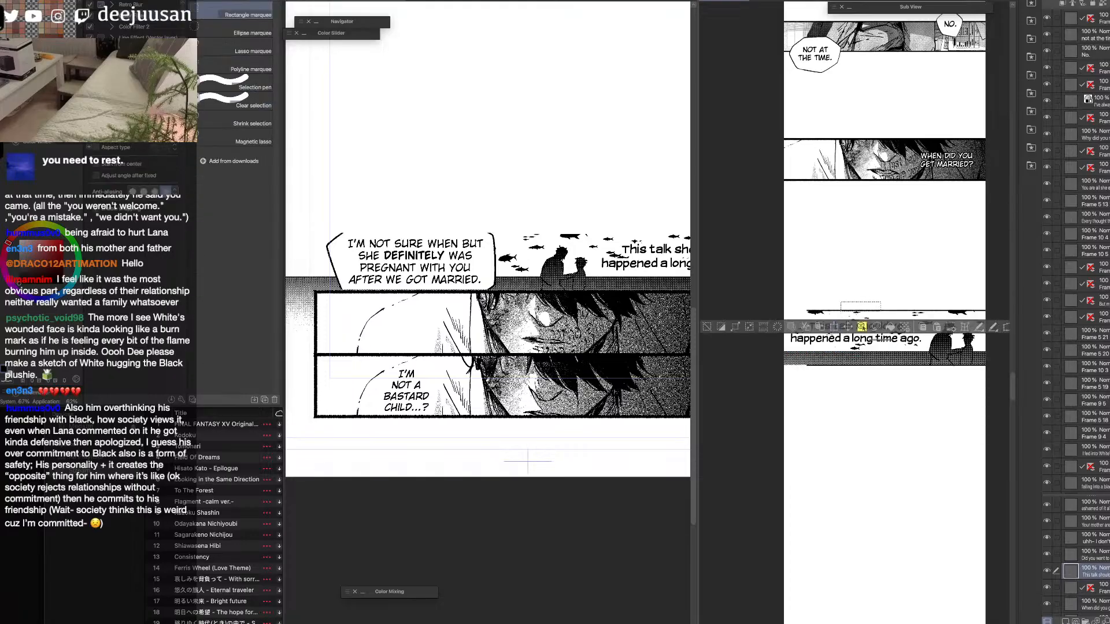
{"action": "key", "text": "k"}
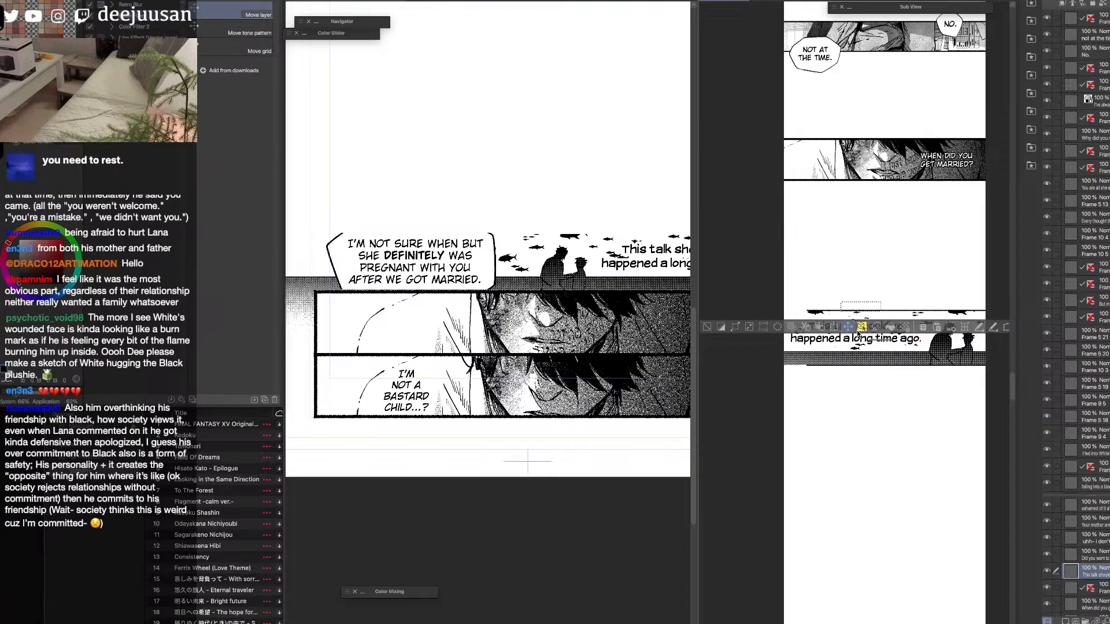
{"action": "key", "text": "o"}
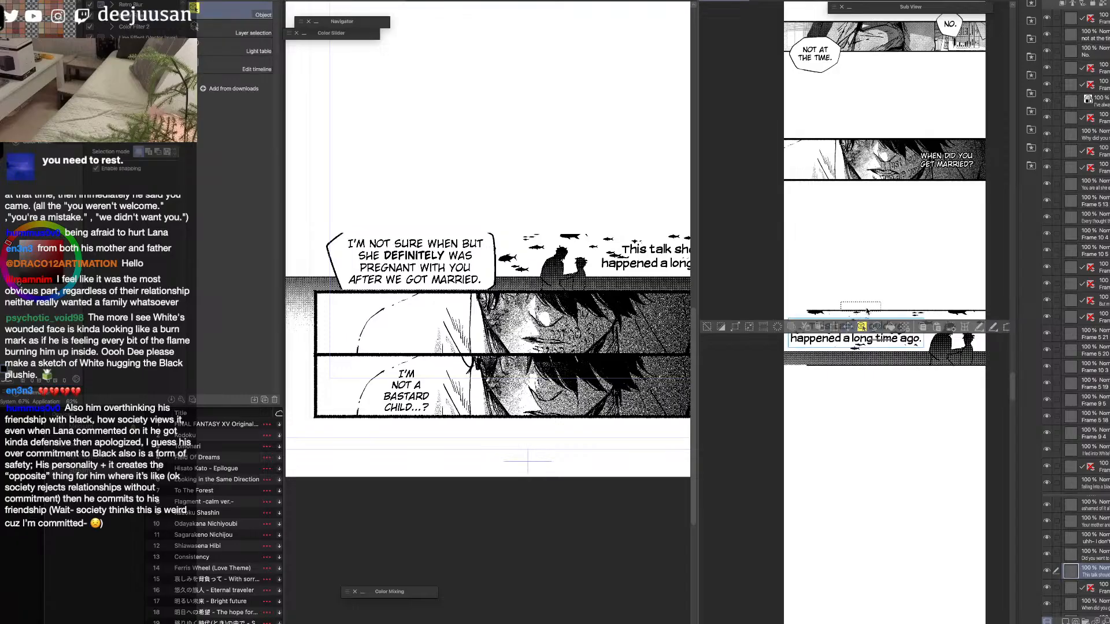
{"action": "left_click", "coordinate": [900, 312]}
{"action": "left_click", "coordinate": [848, 325]}
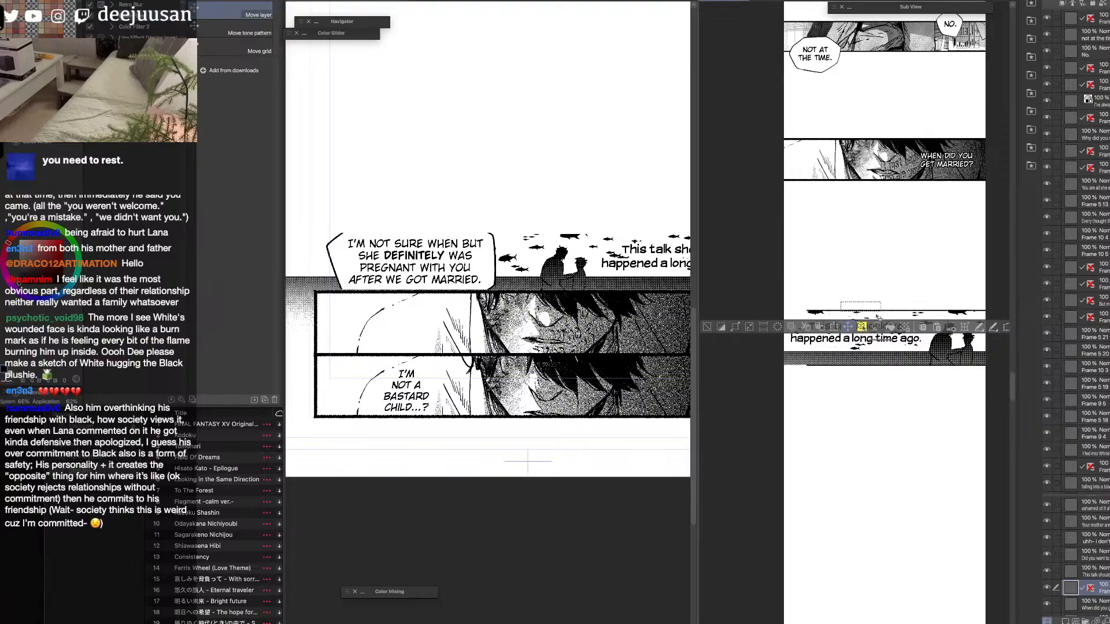
{"action": "left_click", "coordinate": [707, 326]}
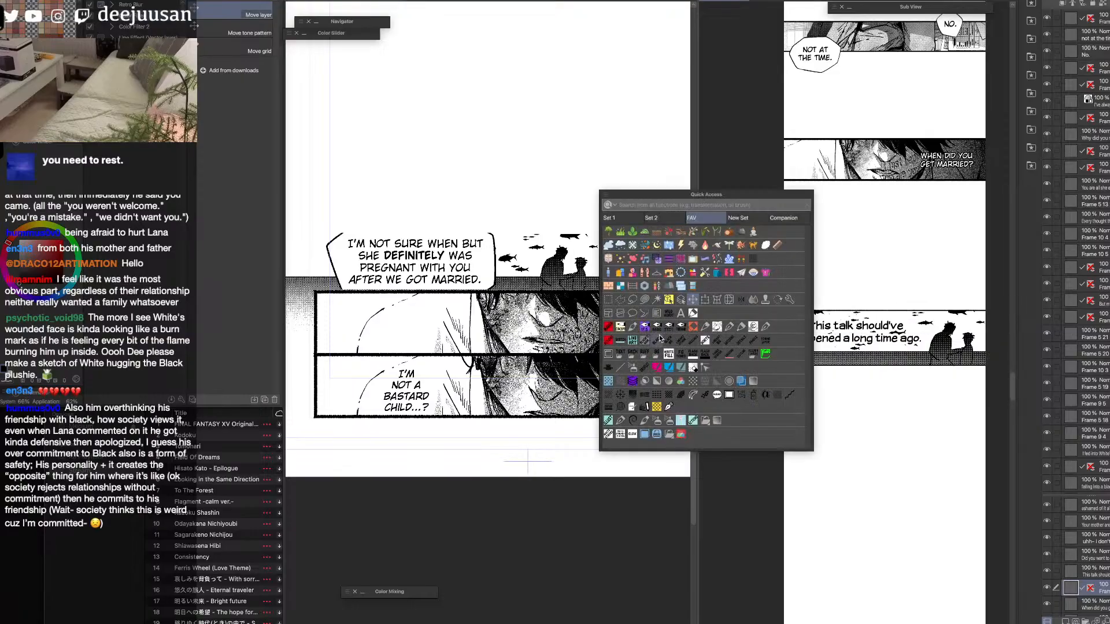
Extend the fish panel's bottom border across the full strip width by marquee-selecting the line and moving it, clearing the selection.
{"action": "left_click", "coordinate": [609, 301]}
{"action": "left_click_drag", "start_coordinate": [880, 365], "coordinate": [822, 381]}
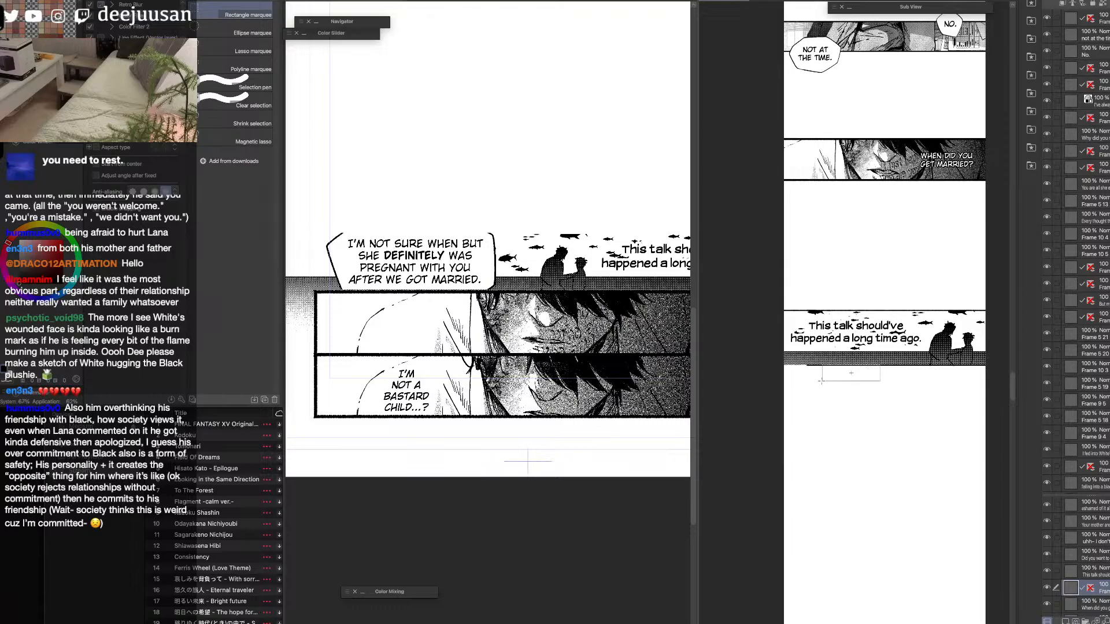
{"action": "scroll", "coordinate": [833, 378], "scroll_direction": "up", "scroll_amount": 1}
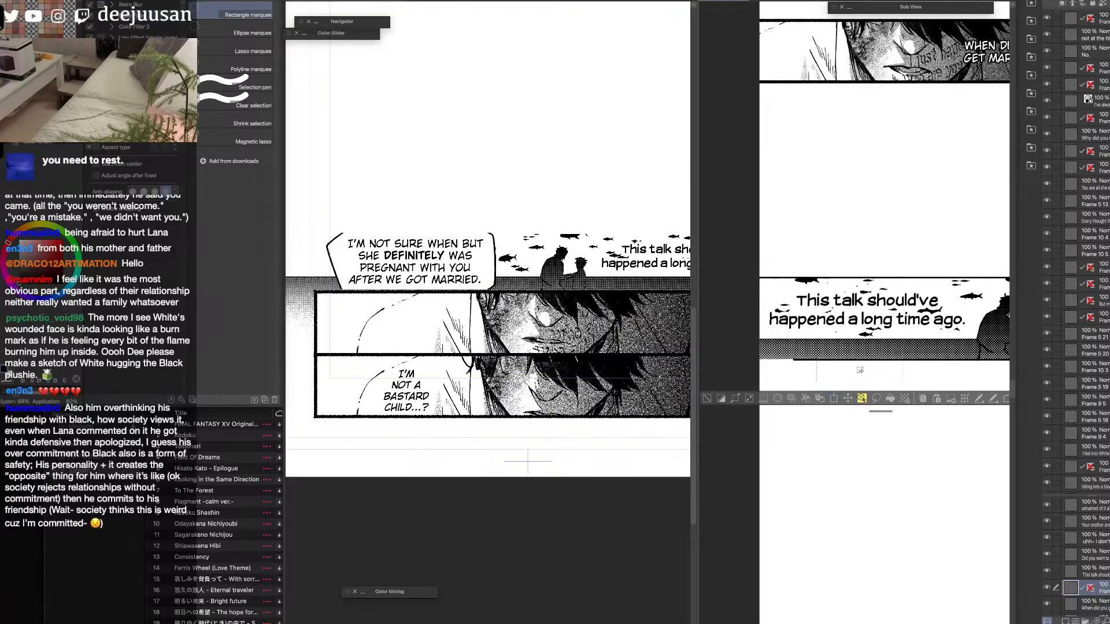
{"action": "left_click", "coordinate": [848, 399]}
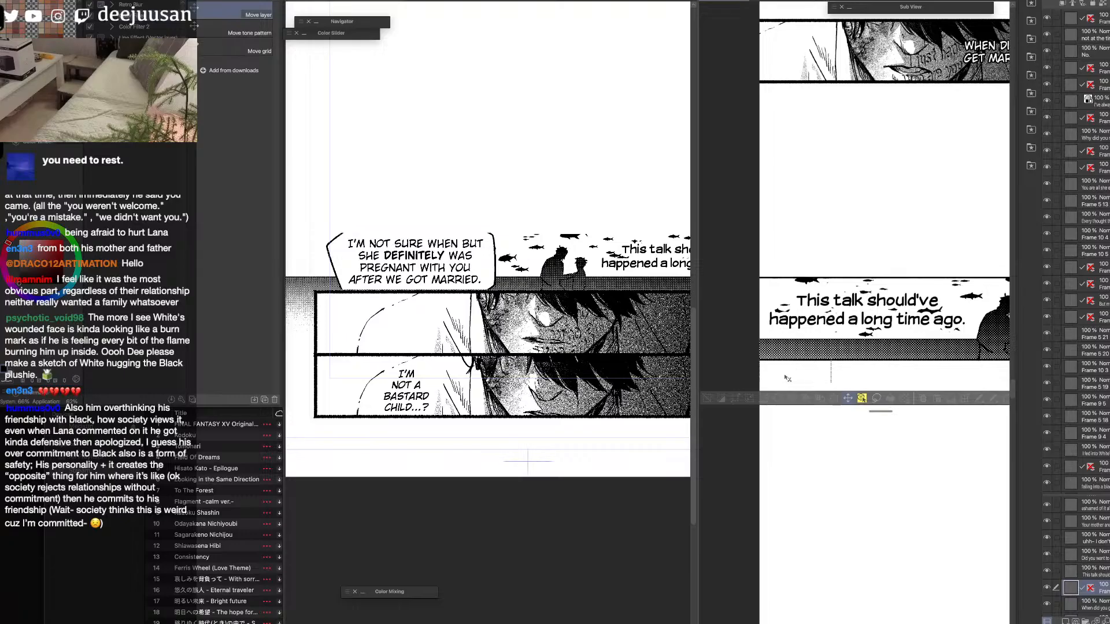
{"action": "left_click", "coordinate": [709, 399]}
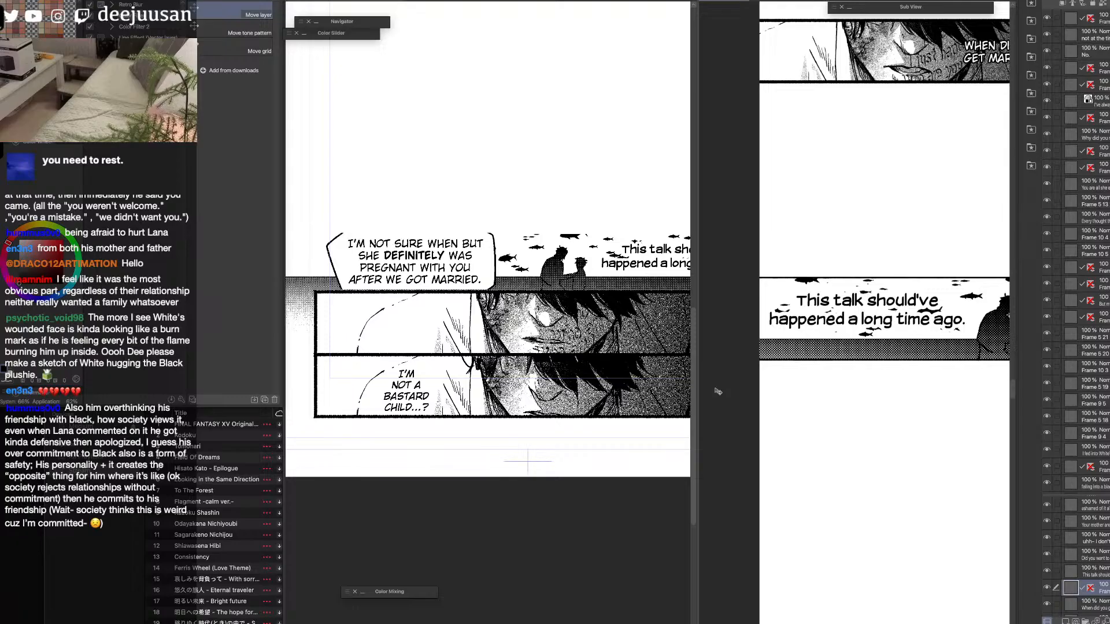
Try to flatten the "I'm not sure when but she definitely was pregnant" balloon and text on the source page with its mask still applied.
{"action": "scroll", "coordinate": [717, 390], "scroll_direction": "down", "scroll_amount": 1}
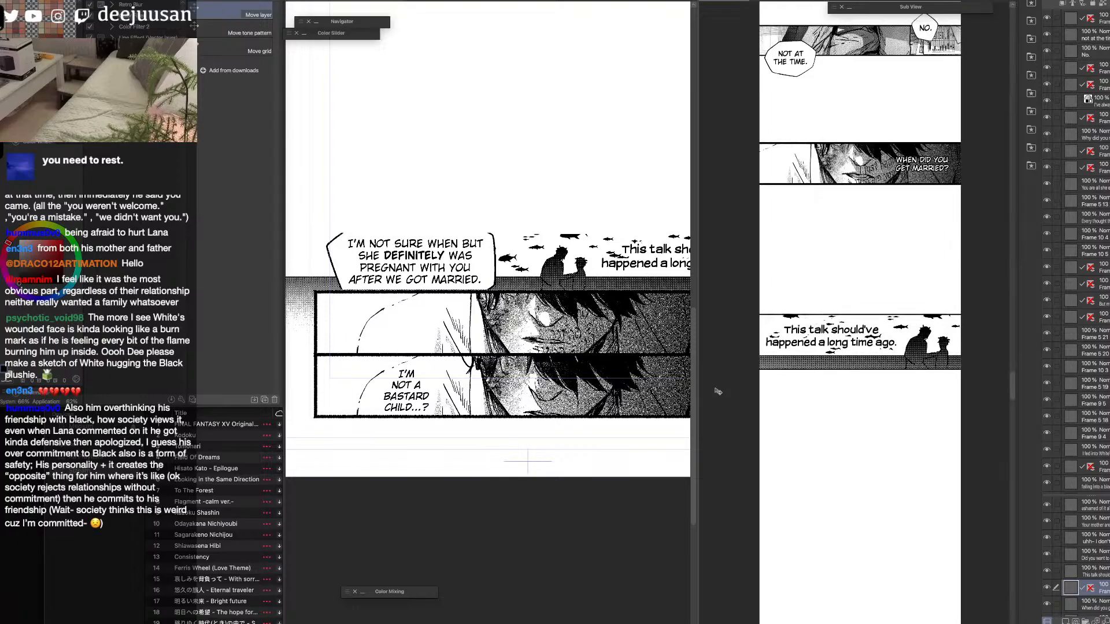
{"action": "key", "text": "q"}
{"action": "left_click", "coordinate": [797, 360]}
{"action": "left_click", "coordinate": [860, 346]}
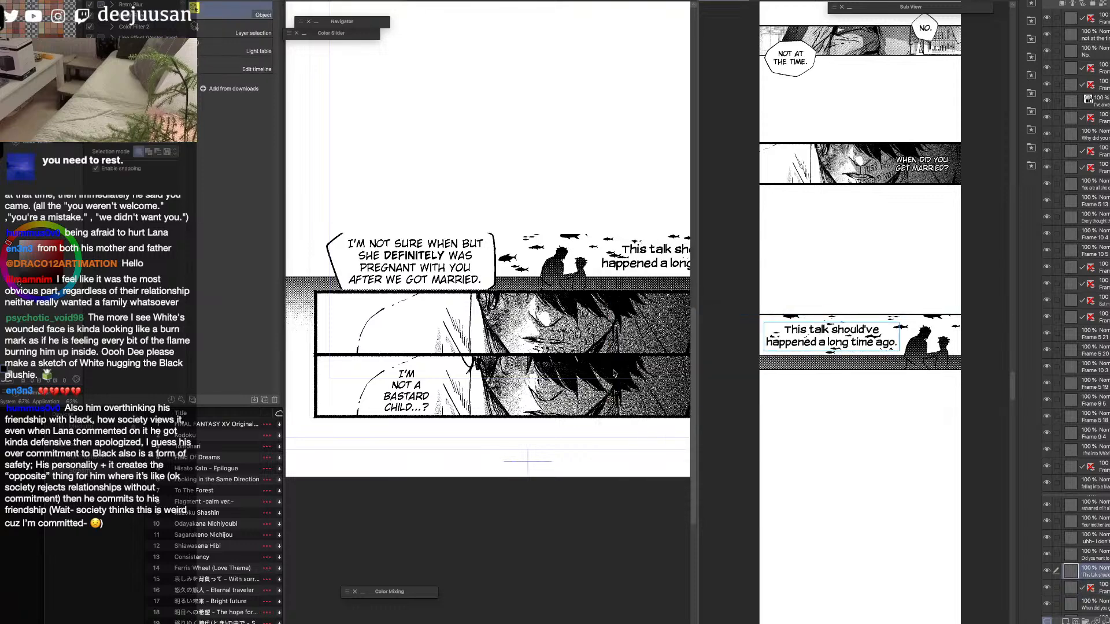
{"action": "left_click", "coordinate": [459, 286]}
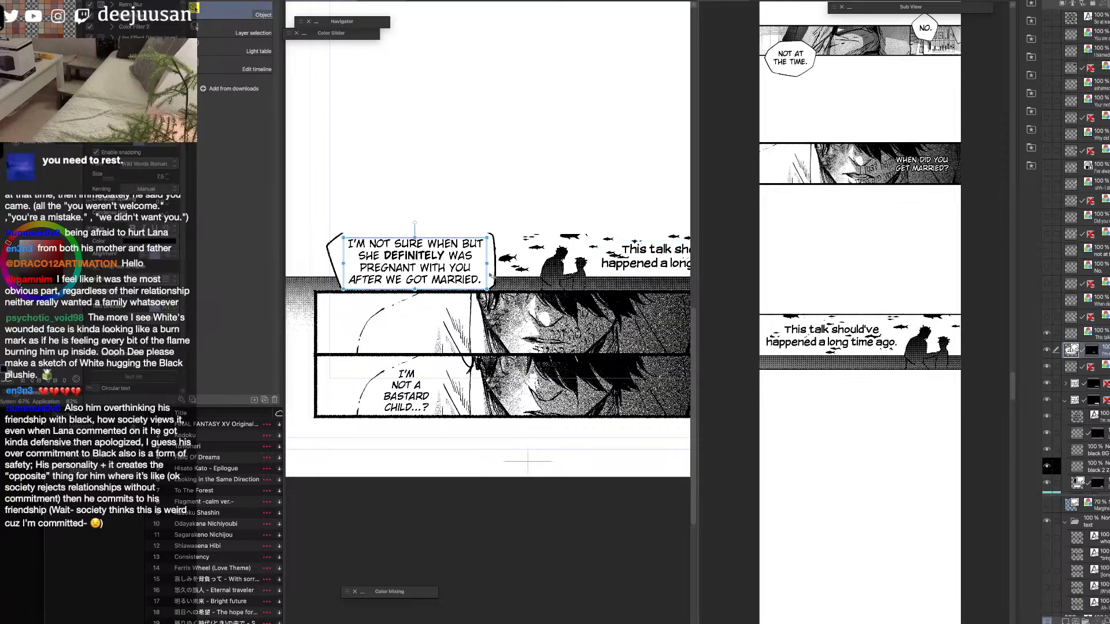
{"action": "key", "text": "d"}
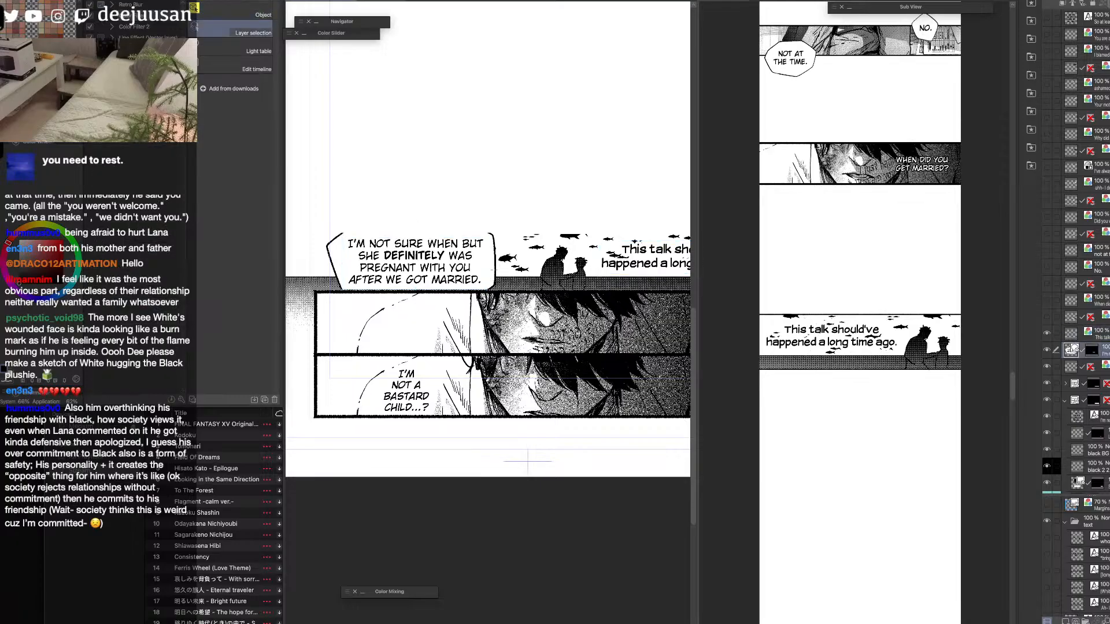
{"action": "key", "text": "o"}
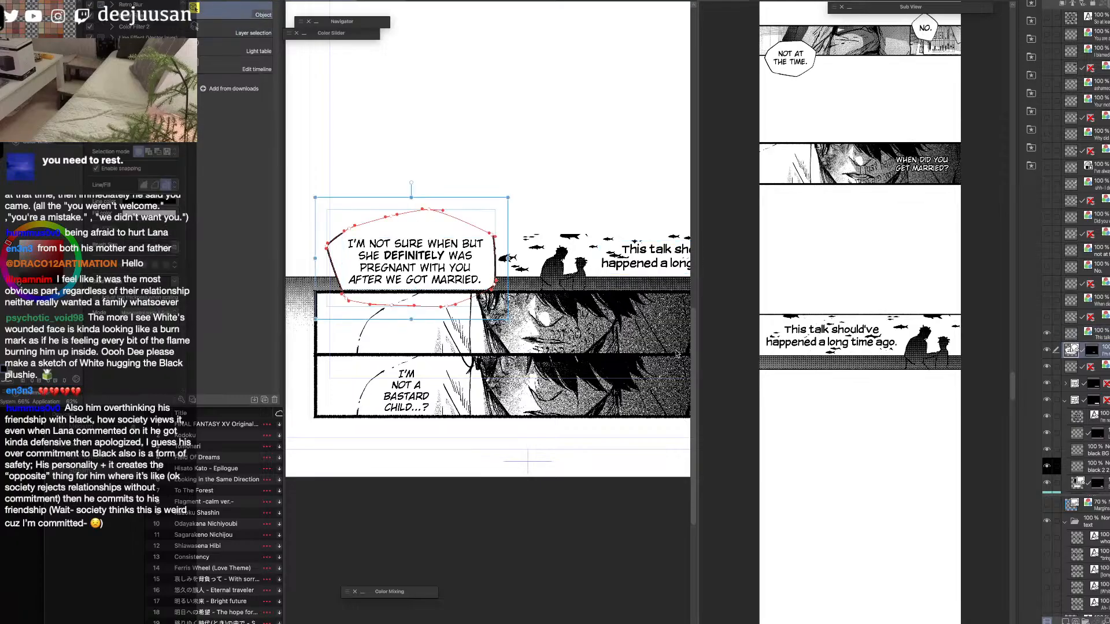
{"action": "left_click", "coordinate": [1047, 350]}
{"action": "left_click", "coordinate": [1047, 351]}
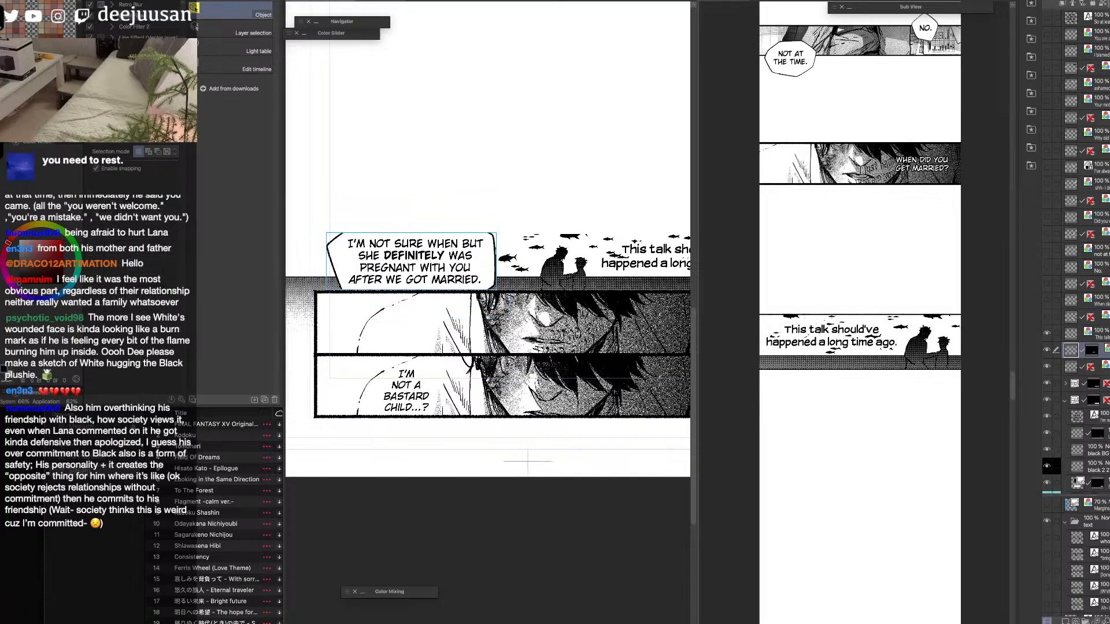
Undo the cropped balloon's paste into the strip and its flattening on the source page.
{"action": "left_click", "coordinate": [915, 425]}
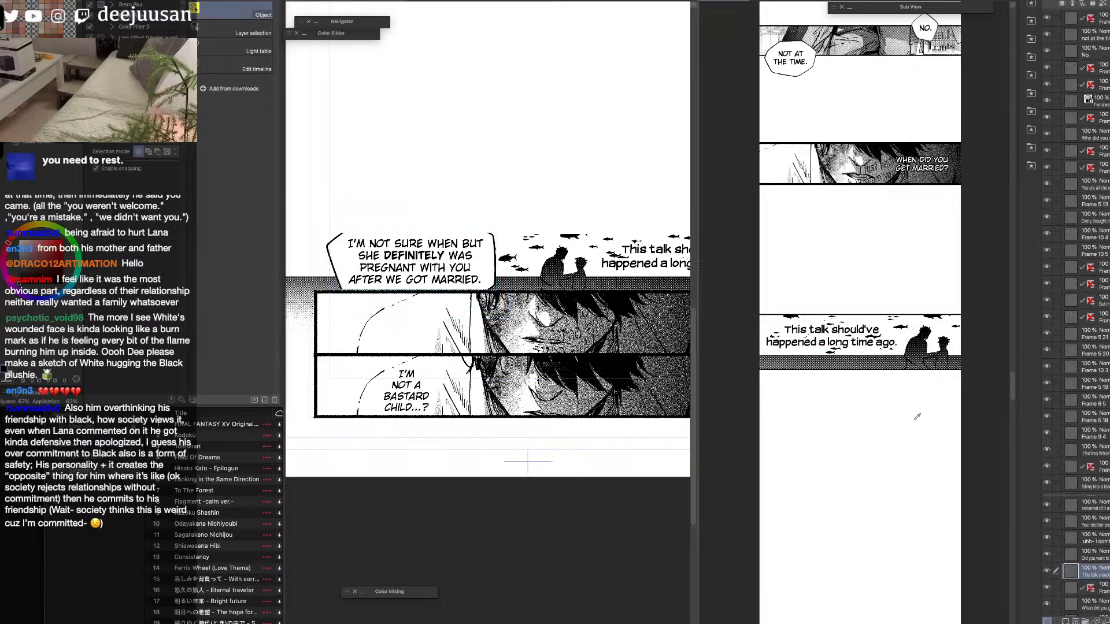
{"action": "key", "text": "ctrl+v"}
{"action": "key", "text": "super+z"}
{"action": "left_click", "coordinate": [595, 395]}
{"action": "key", "text": "super+z"}
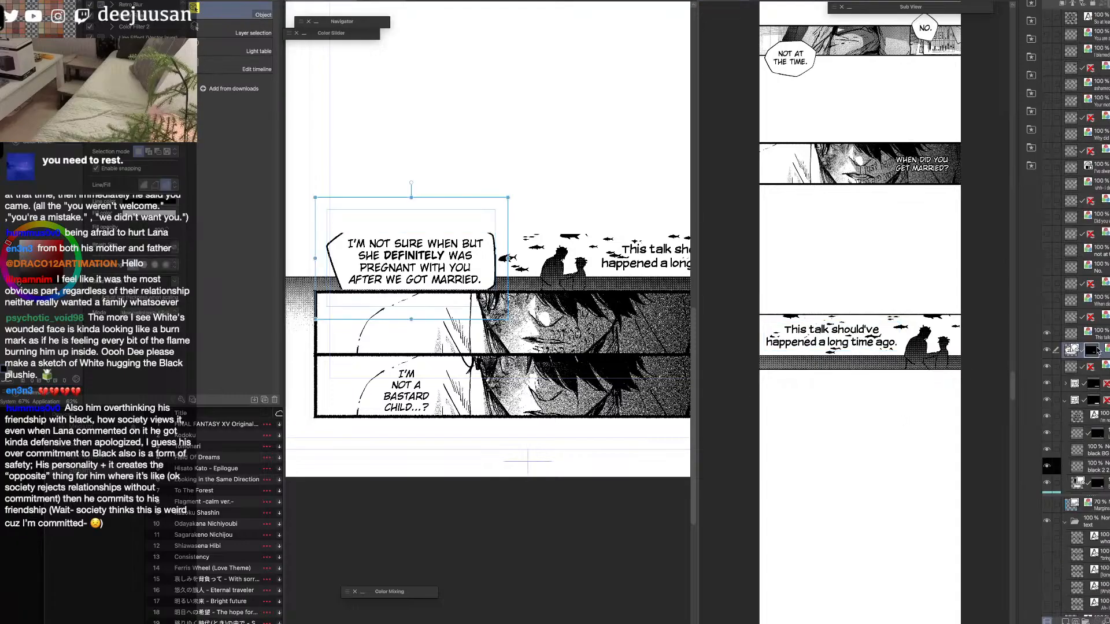
Remove the mask cropping the "I'm not sure when" balloon and flatten the whole balloon with its text on the source page.
{"action": "key", "text": "super+z"}
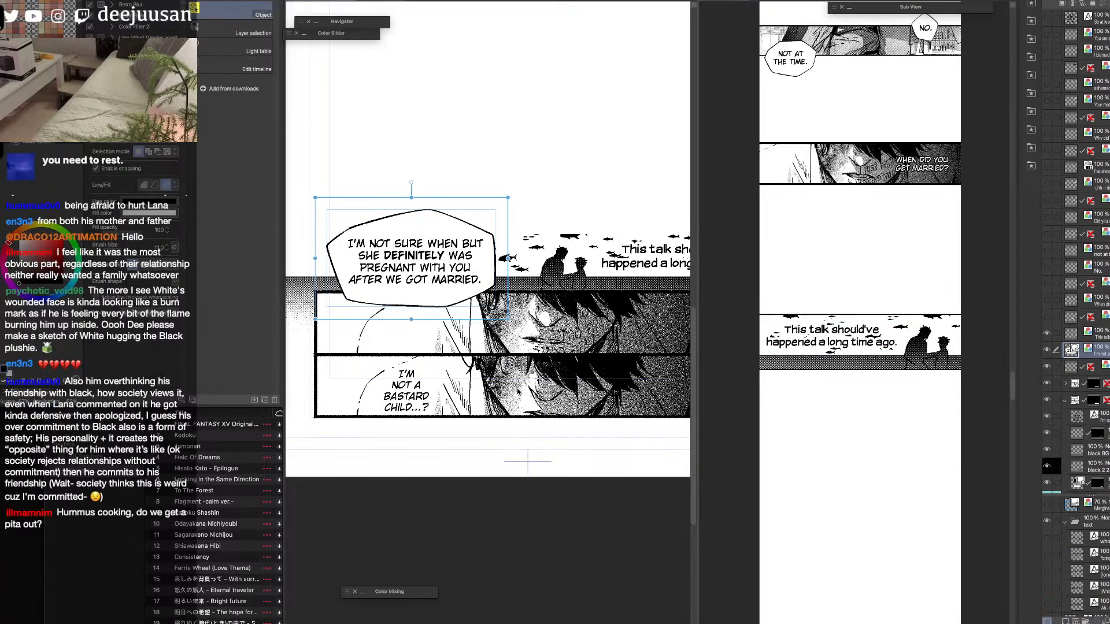
{"action": "right_click", "coordinate": [1096, 344]}
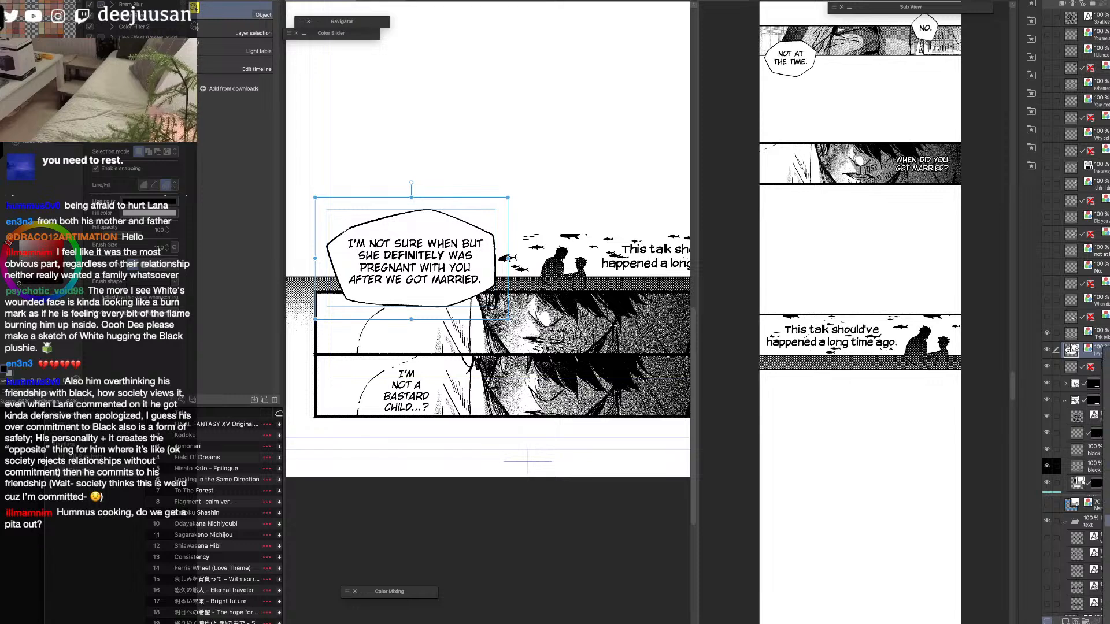
{"action": "left_click", "coordinate": [1106, 521]}
Paste the "I'm not sure when" balloon into the strip, scaled to 60%, and position it centred just below the fish panel.
{"action": "left_click", "coordinate": [922, 461]}
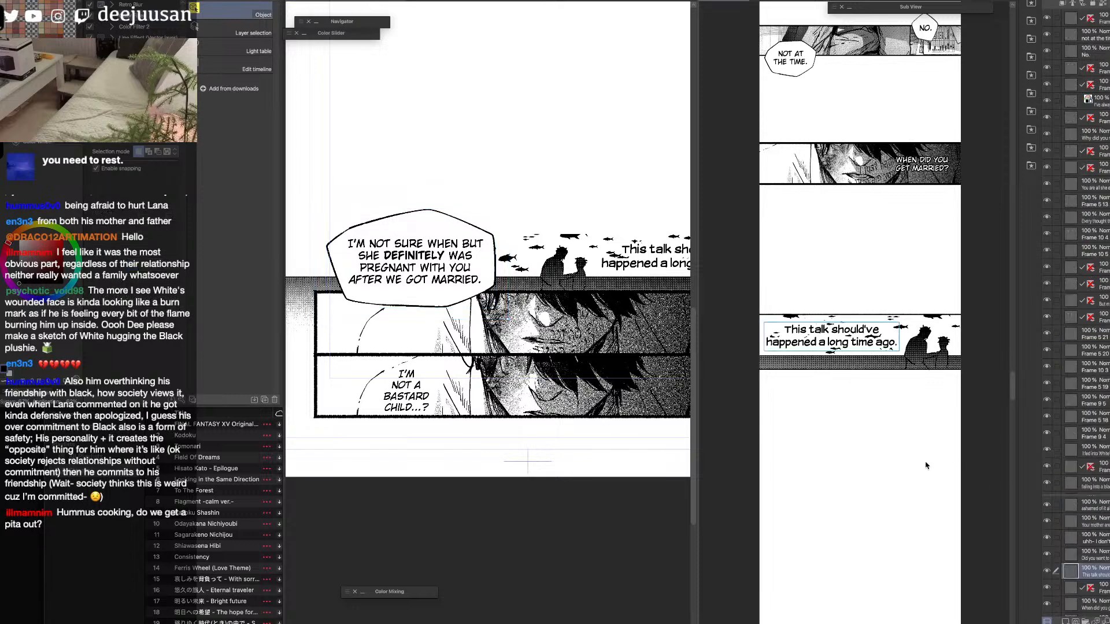
{"action": "key", "text": "super+v"}
{"action": "key", "text": "k"}
{"action": "left_click_drag", "start_coordinate": [891, 369], "coordinate": [895, 463]}
{"action": "key", "text": "q"}
{"action": "left_click", "coordinate": [892, 433]}
{"action": "left_click_drag", "start_coordinate": [860, 377], "coordinate": [859, 445]}
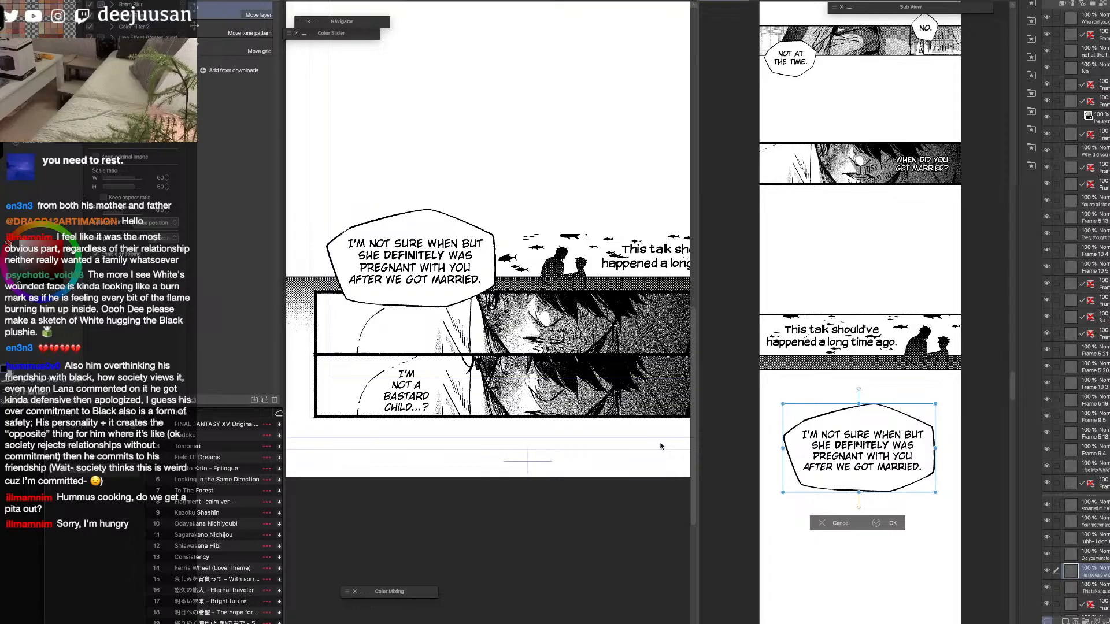
{"action": "left_click_drag", "start_coordinate": [883, 497], "coordinate": [877, 483]}
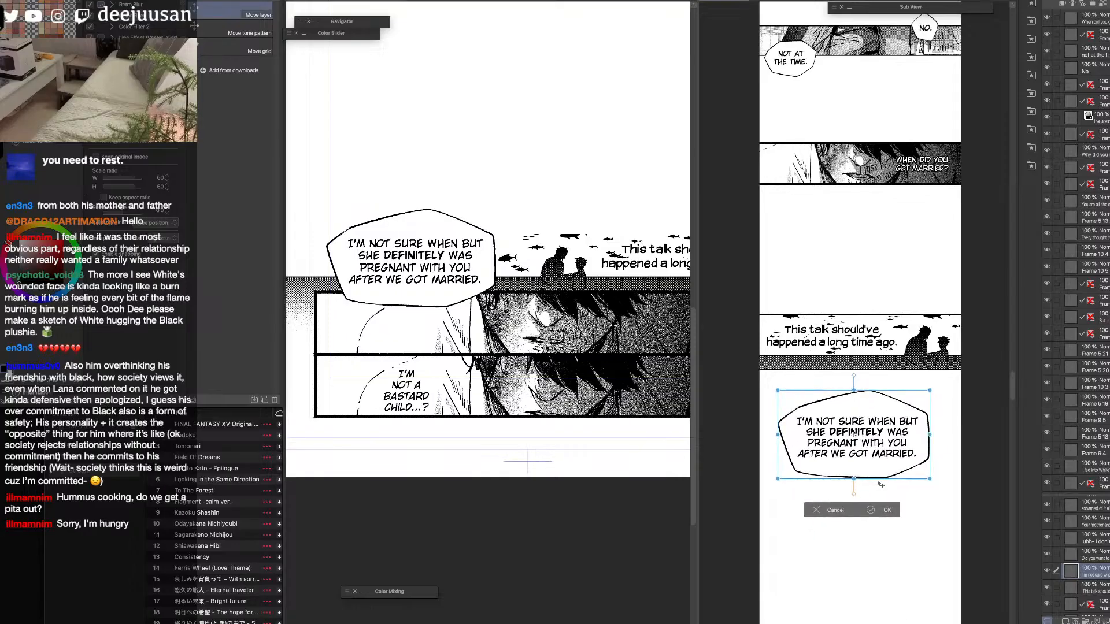
{"action": "mouse_move", "coordinate": [894, 447]}
{"action": "left_mouse_down"}
{"action": "mouse_move", "coordinate": [903, 435]}
{"action": "mouse_move", "coordinate": [885, 449]}
{"action": "left_mouse_up"}
{"action": "left_click", "coordinate": [885, 499]}
Hide the transferred balloon, "This talk should've happened" text and fish panel layers on the source page.
{"action": "key", "text": "q"}
{"action": "left_click", "coordinate": [892, 440]}
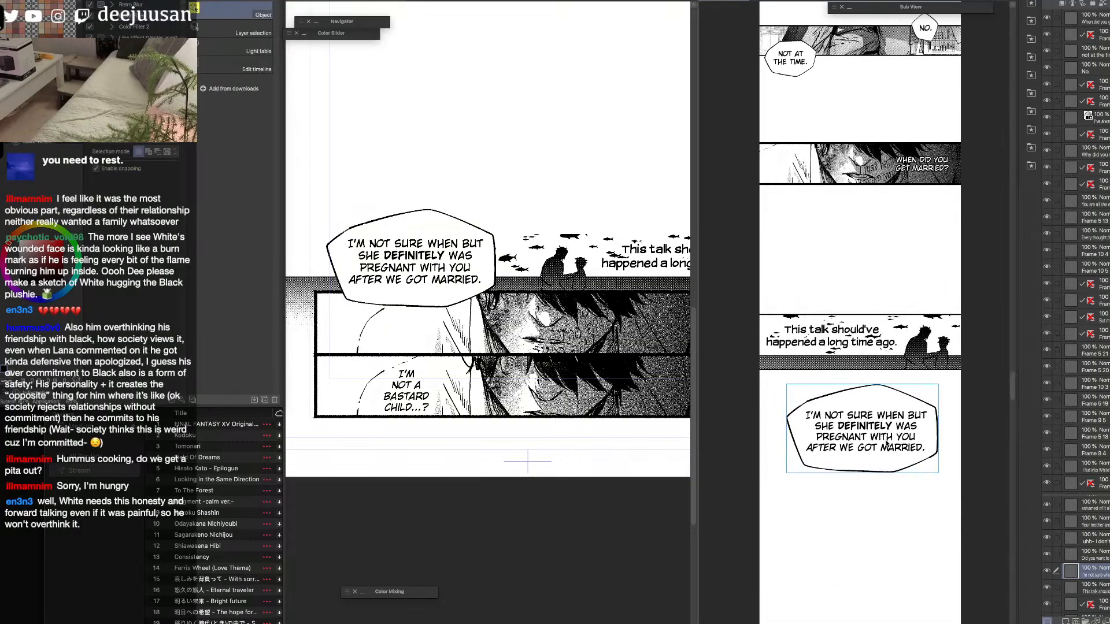
{"action": "scroll", "coordinate": [1045, 359], "scroll_direction": "down", "scroll_amount": 5}
{"action": "left_click", "coordinate": [1047, 350]}
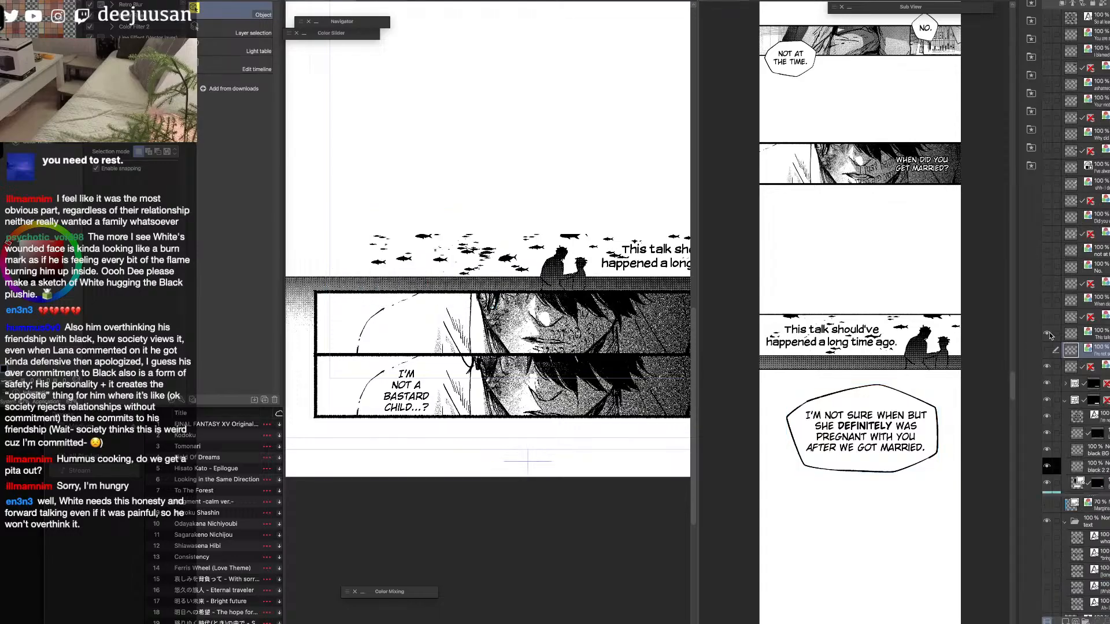
{"action": "left_click", "coordinate": [1047, 333]}
{"action": "left_click", "coordinate": [1047, 367]}
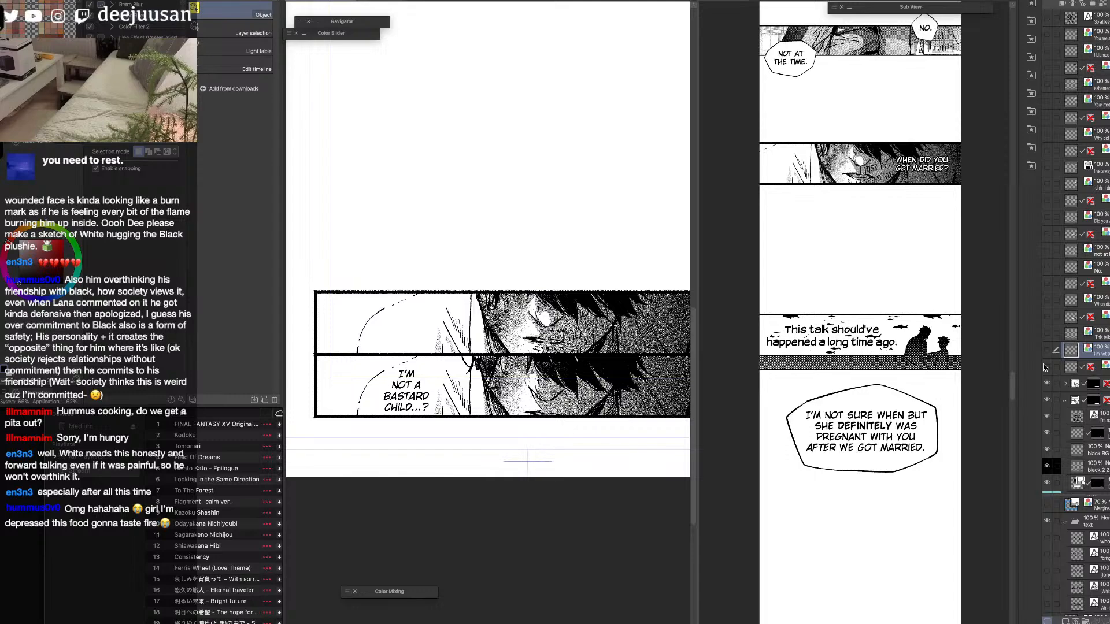
Examine the neighbouring source page 339 and return to the remaining face panels on page 338.
{"action": "key", "text": "space"}
{"action": "left_click_drag", "start_coordinate": [439, 524], "coordinate": [1093, 546]}
{"action": "left_click_drag", "start_coordinate": [629, 524], "coordinate": [614, 528]}
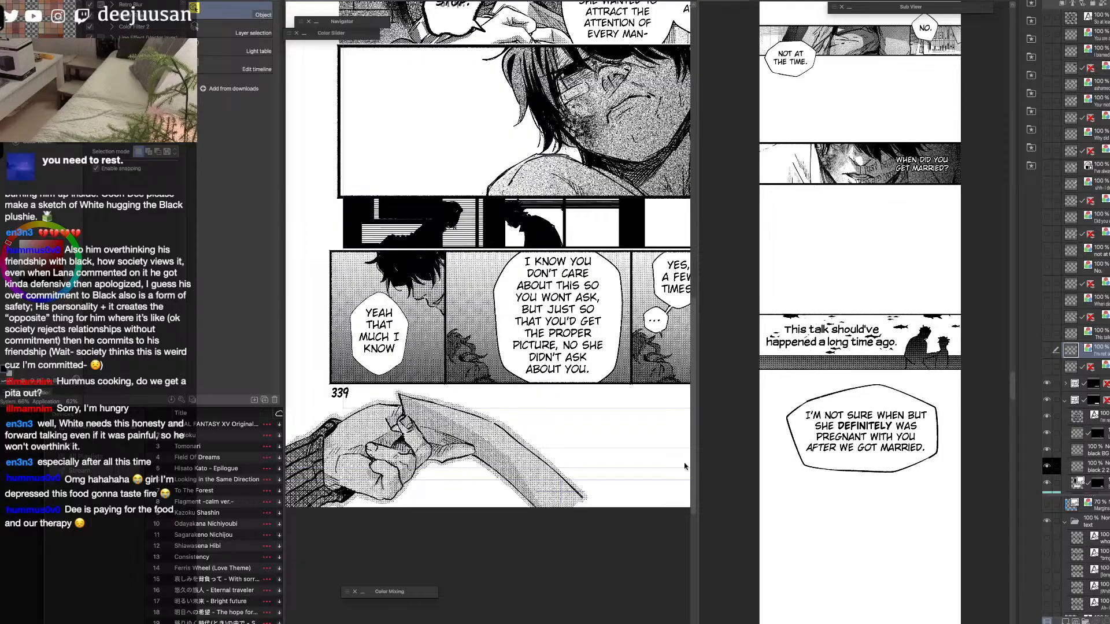
{"action": "key", "text": "space"}
{"action": "left_click_drag", "start_coordinate": [682, 483], "coordinate": [498, 527]}
{"action": "left_click_drag", "start_coordinate": [648, 488], "coordinate": [458, 508]}
{"action": "left_click_drag", "start_coordinate": [640, 516], "coordinate": [523, 500]}
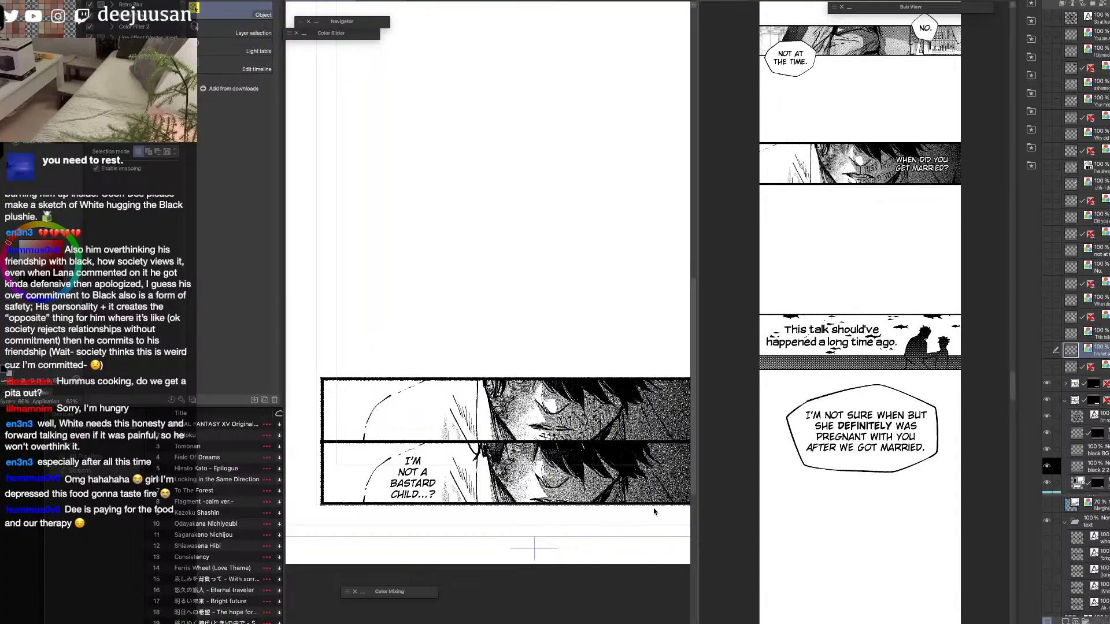
Flatten the upper close-up face panel's frame folder on source page 338 into a single layer.
{"action": "key", "text": "space"}
{"action": "left_click_drag", "start_coordinate": [641, 558], "coordinate": [722, 520]}
{"action": "key", "text": "space"}
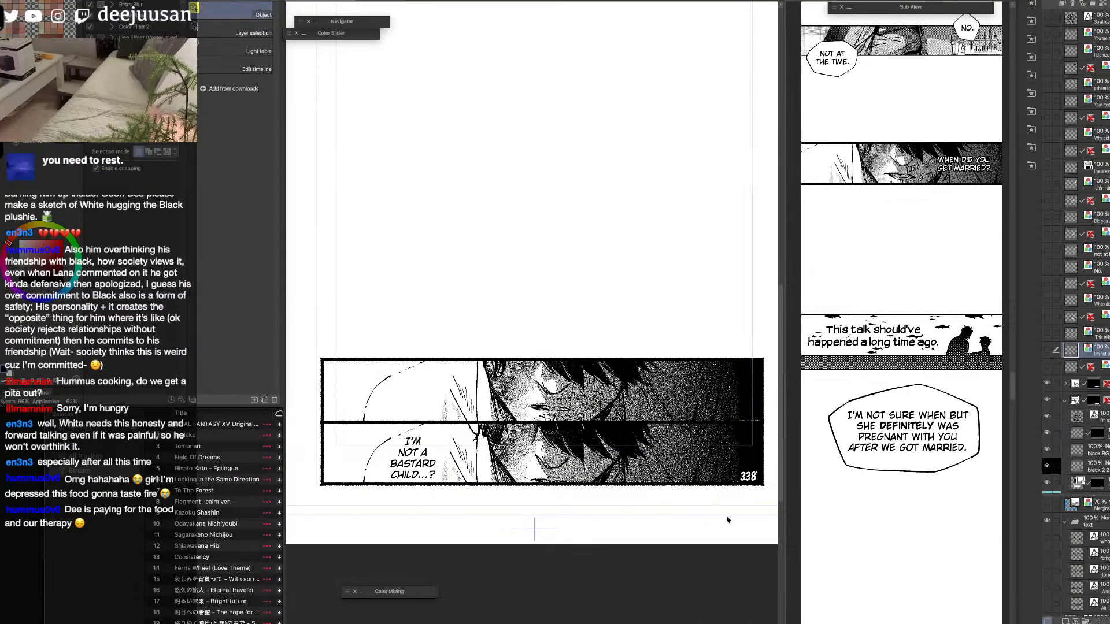
{"action": "key", "text": "q"}
{"action": "left_click", "coordinate": [698, 480]}
{"action": "left_click", "coordinate": [1046, 383]}
{"action": "left_click", "coordinate": [1046, 384]}
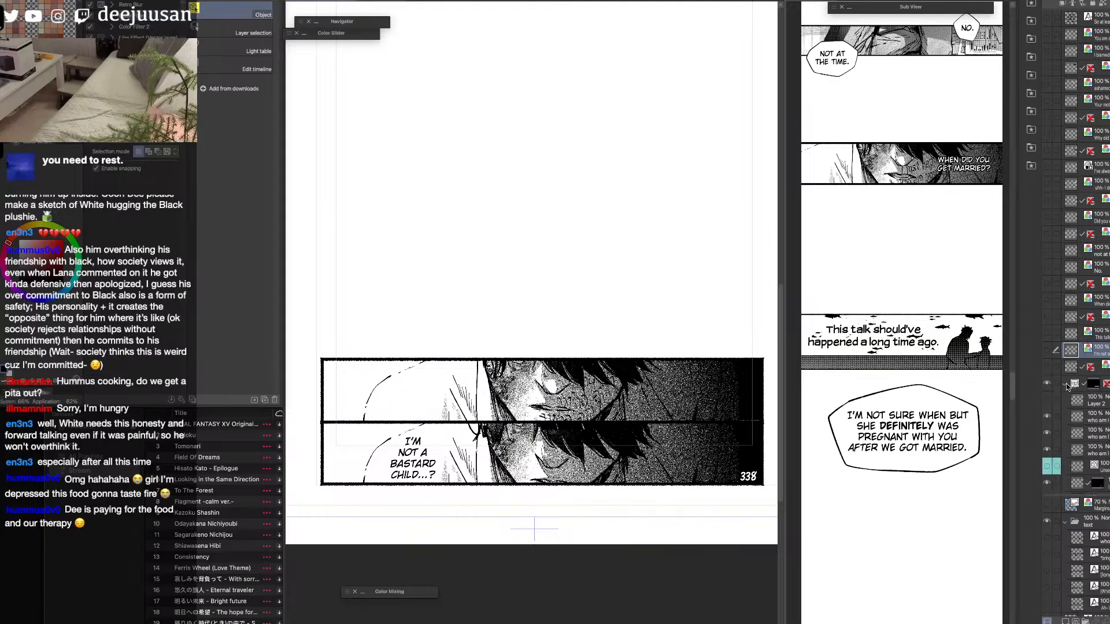
{"action": "left_click", "coordinate": [1096, 384]}
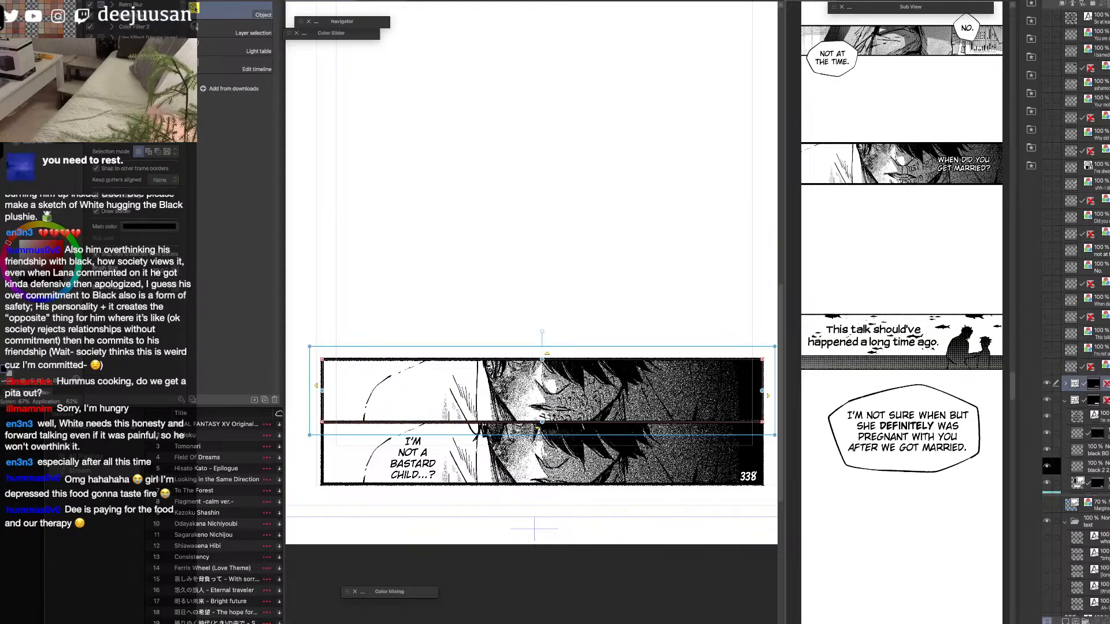
{"action": "key", "text": "shift+alt+e"}
Move the flattened upper face panel up, clear of the "I'm not a bastard child...?" panel, and switch to the strip.
{"action": "key", "text": "q"}
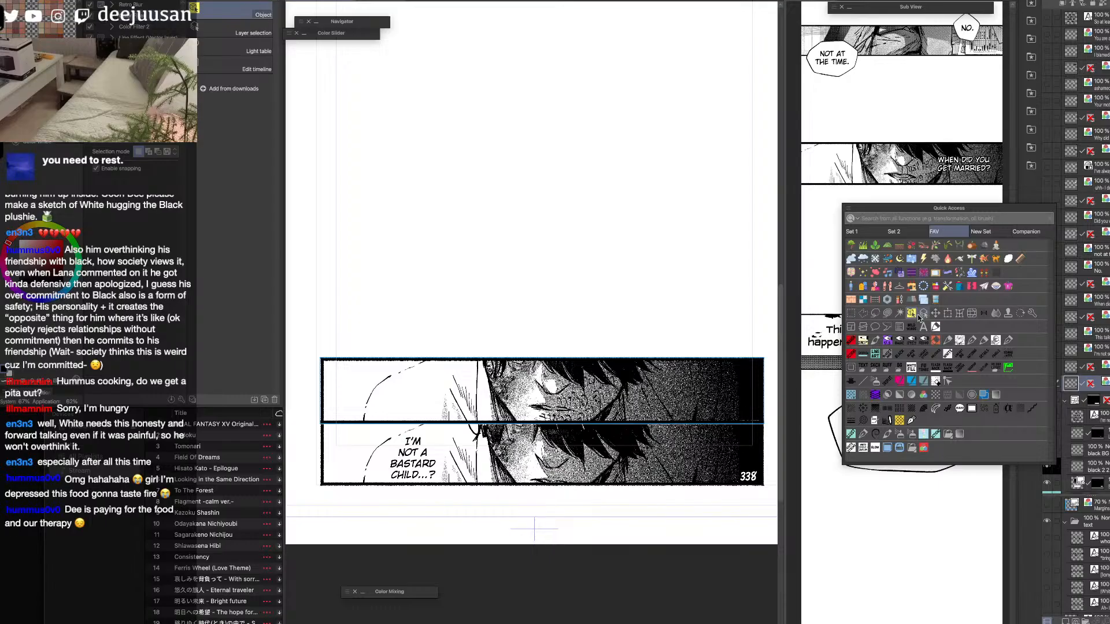
{"action": "left_click", "coordinate": [935, 316]}
{"action": "left_click_drag", "start_coordinate": [693, 407], "coordinate": [705, 380]}
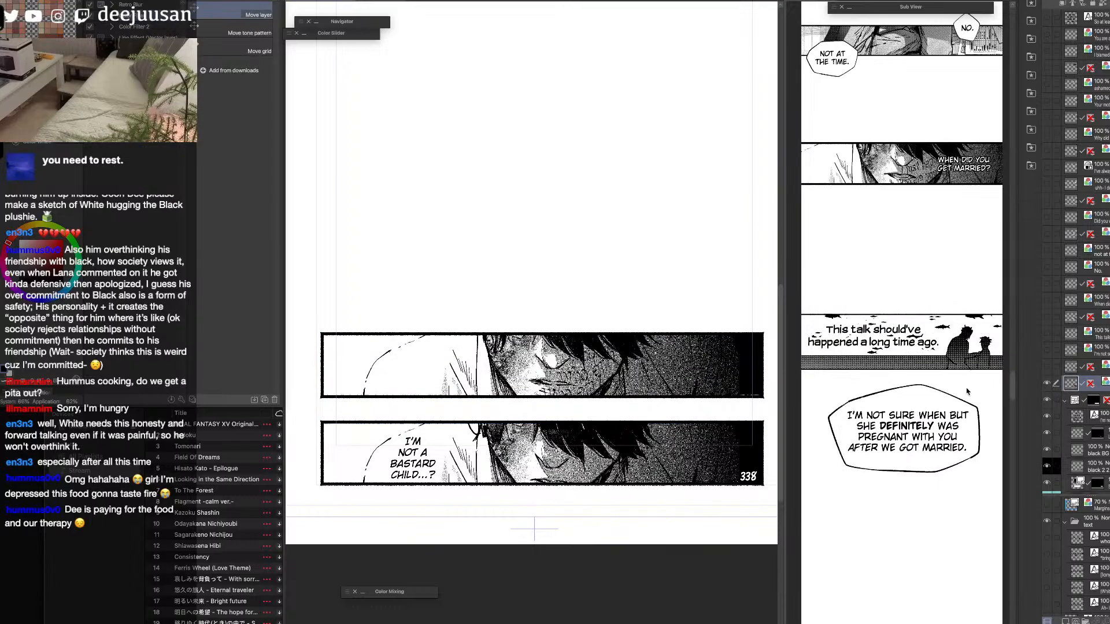
{"action": "left_click", "coordinate": [940, 477]}
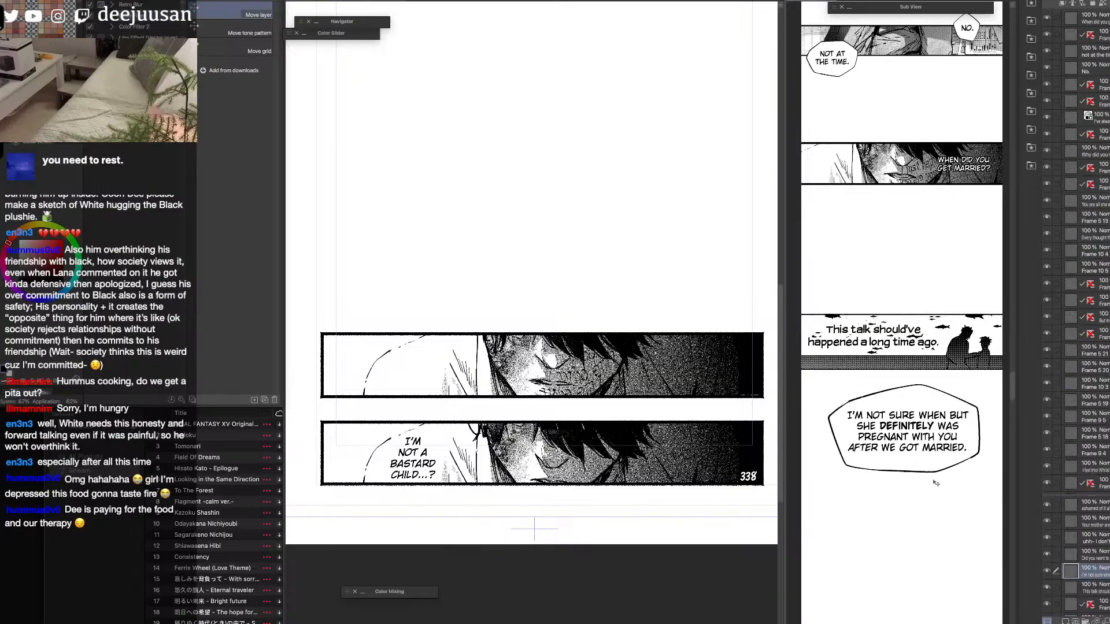
{"action": "left_click_drag", "start_coordinate": [787, 456], "coordinate": [743, 457]}
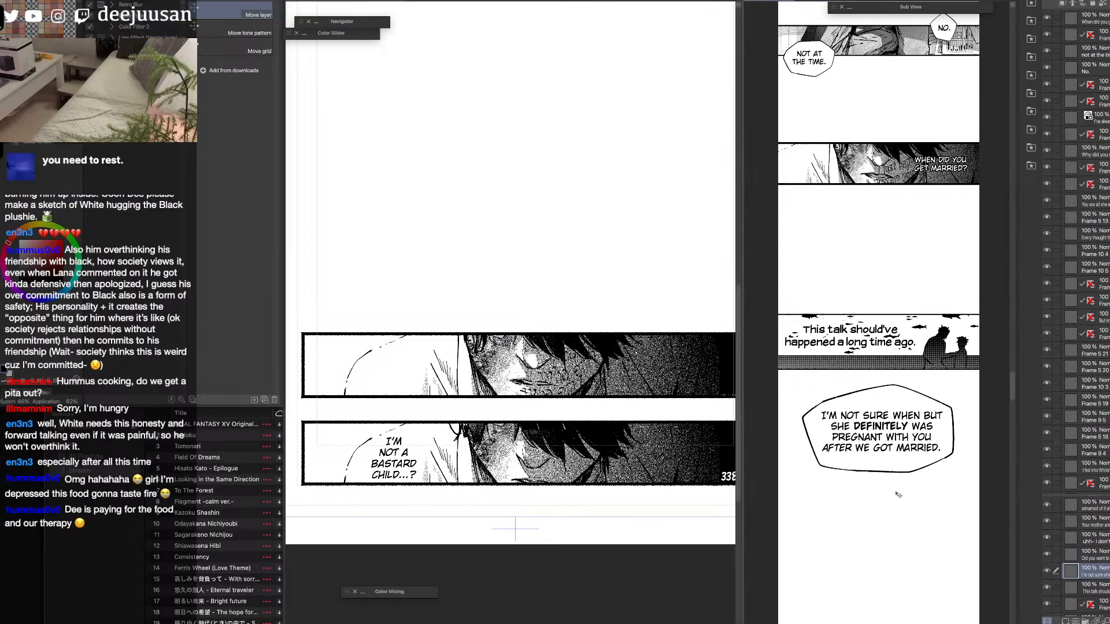
Move the "I'm not sure when but she definitely was pregnant" balloon up against the fish panel and check the flattened face layer on source page 338.
{"action": "left_click_drag", "start_coordinate": [888, 495], "coordinate": [877, 382]}
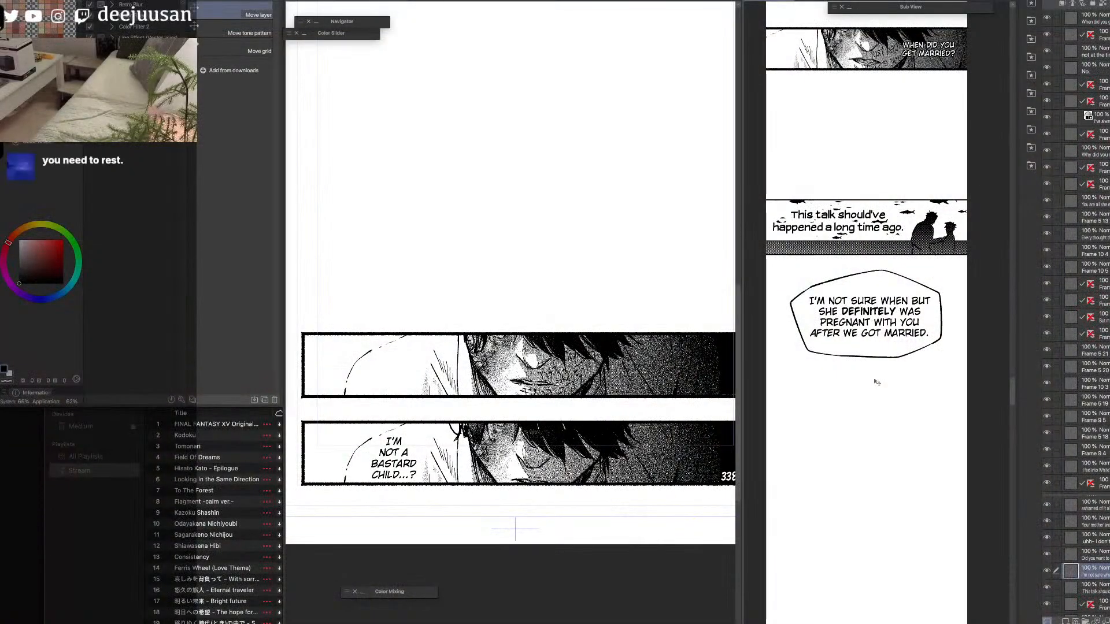
{"action": "key", "text": "F6"}
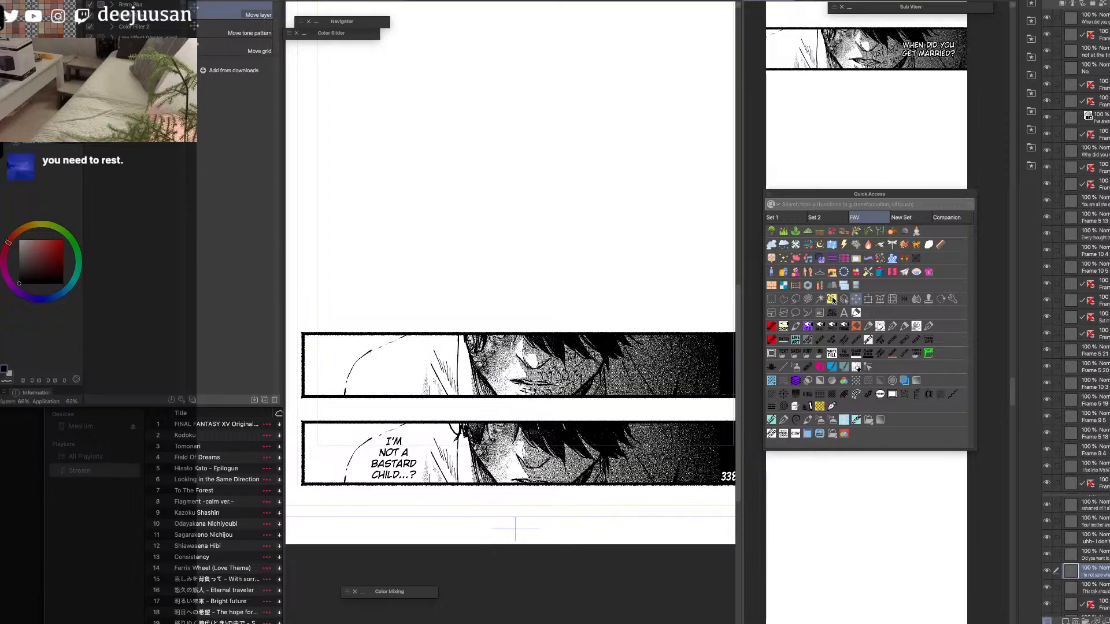
{"action": "left_click", "coordinate": [865, 339]}
{"action": "left_click_drag", "start_coordinate": [868, 360], "coordinate": [879, 301]}
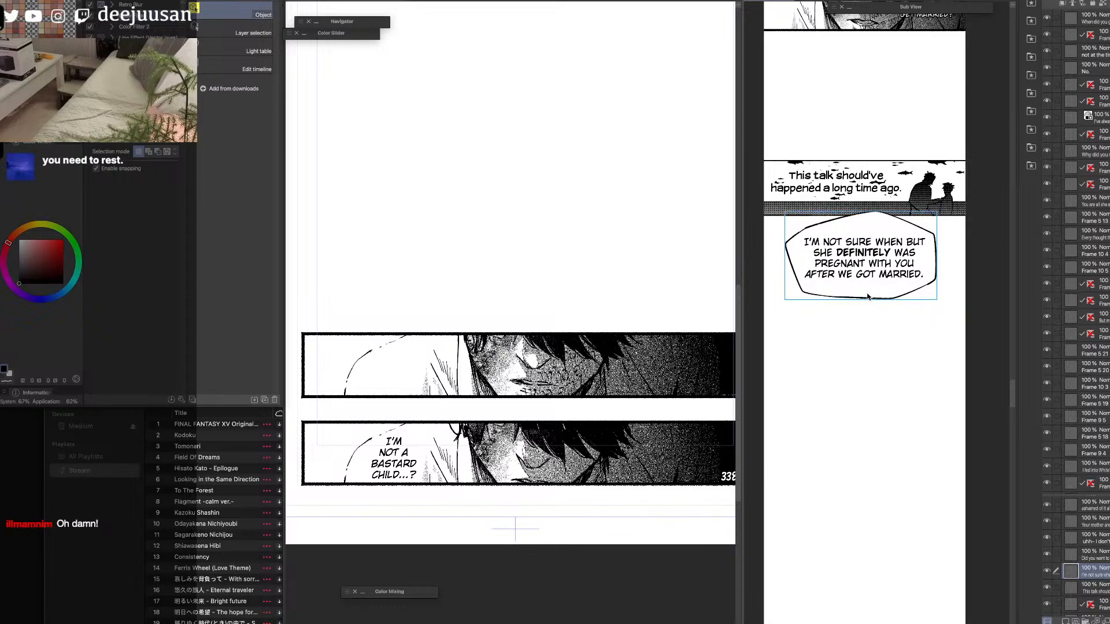
{"action": "left_click", "coordinate": [731, 374]}
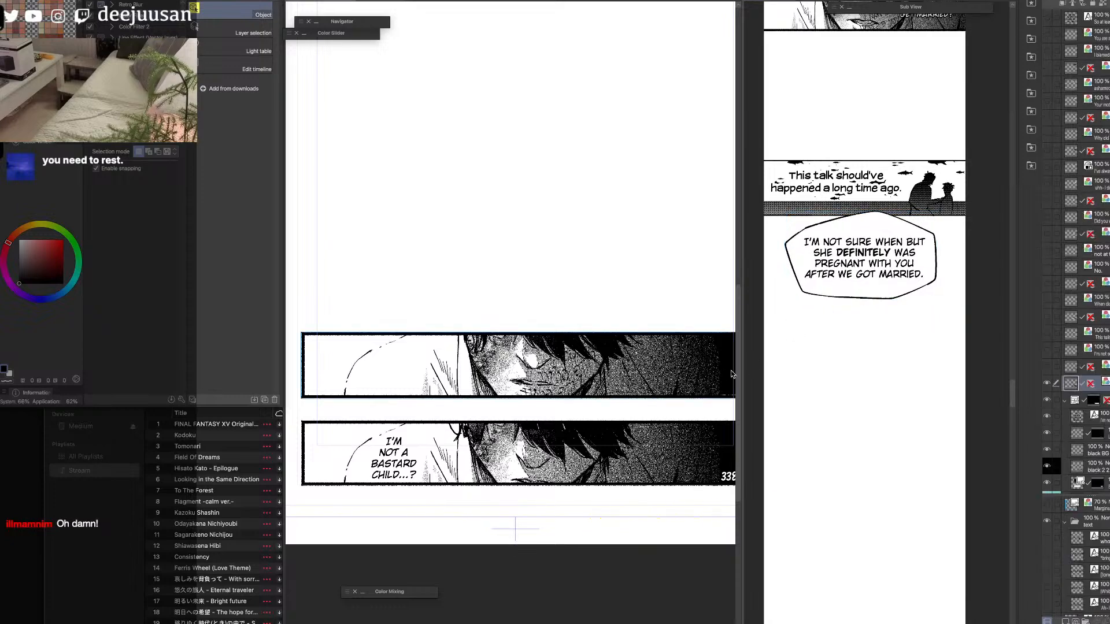
{"action": "left_click", "coordinate": [1047, 383]}
{"action": "left_click", "coordinate": [1047, 383]}
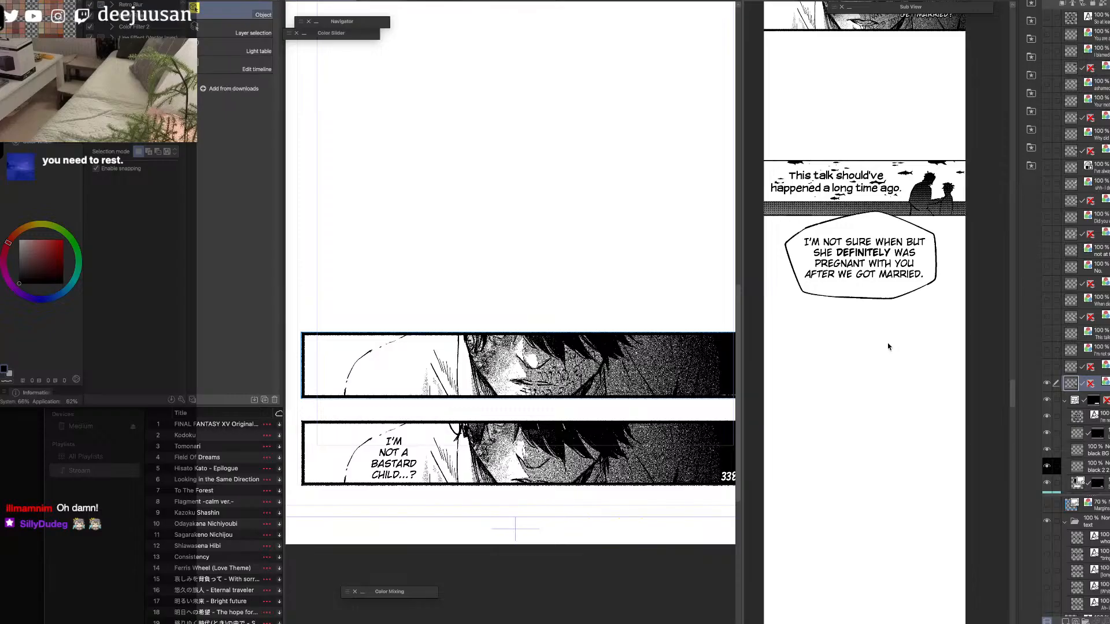
Scale the "I'm not sure when but she definitely was pregnant" balloon to 90% and position it just below the fish panel.
{"action": "key", "text": "F6"}
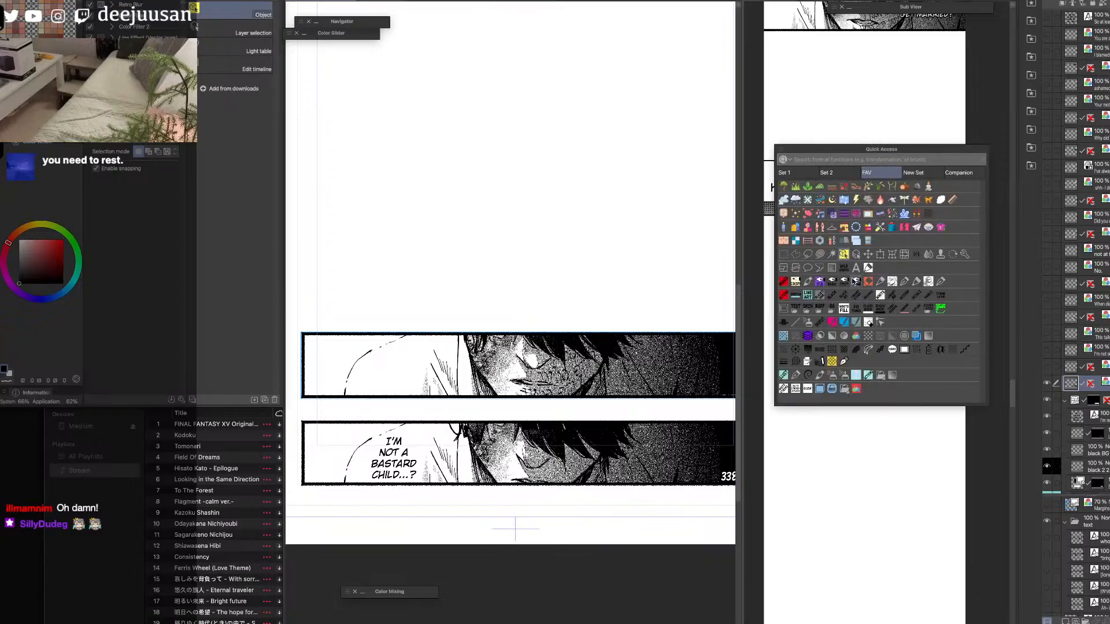
{"action": "left_click", "coordinate": [846, 258]}
{"action": "left_click", "coordinate": [858, 279]}
{"action": "left_click_drag", "start_coordinate": [859, 278], "coordinate": [869, 284]}
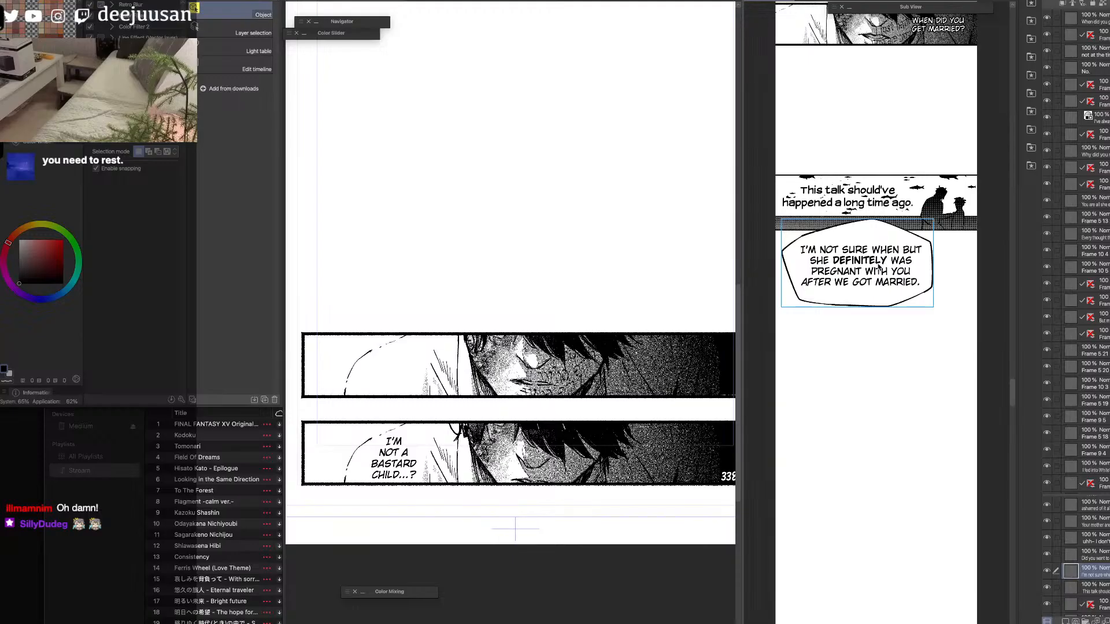
{"action": "key", "text": "6"}
{"action": "key", "text": "6"}
{"action": "key", "text": "6"}
{"action": "left_click", "coordinate": [880, 255]}
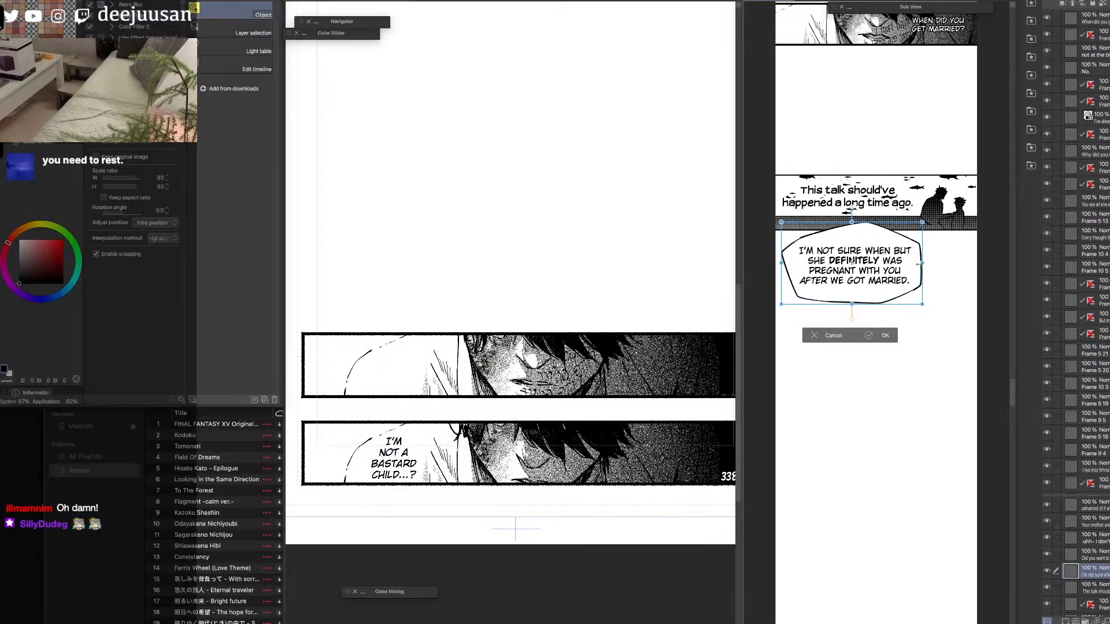
{"action": "left_click_drag", "start_coordinate": [911, 279], "coordinate": [933, 306]}
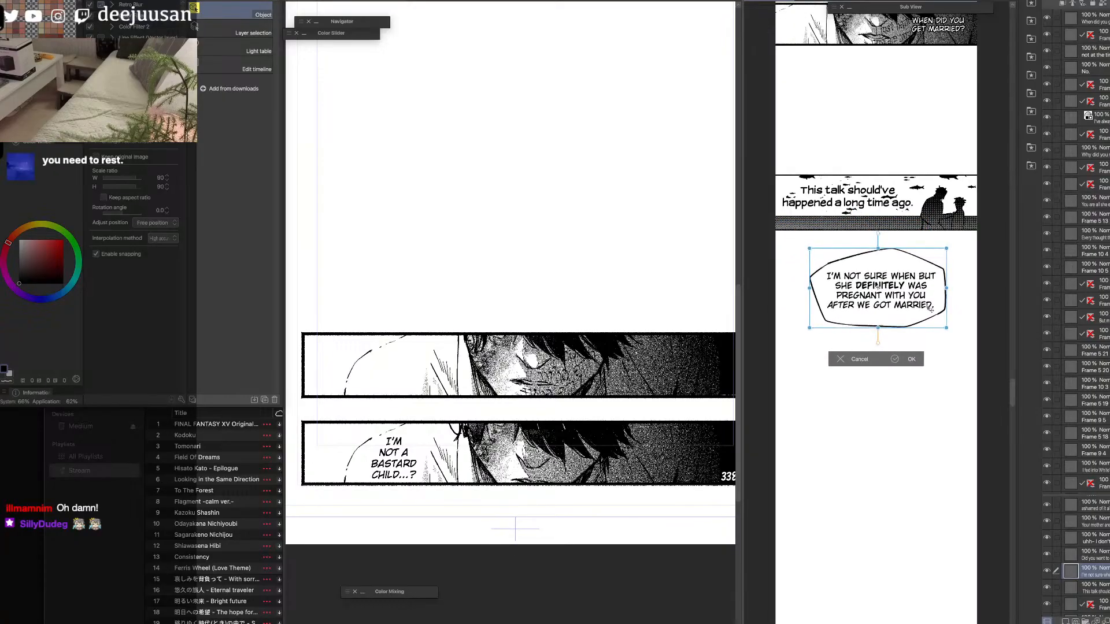
{"action": "key", "text": "Return"}
Shrink the "This talk should've happened a long time ago." text within the fish panel and nudge the balloon below slightly down.
{"action": "left_click_drag", "start_coordinate": [937, 428], "coordinate": [935, 485]}
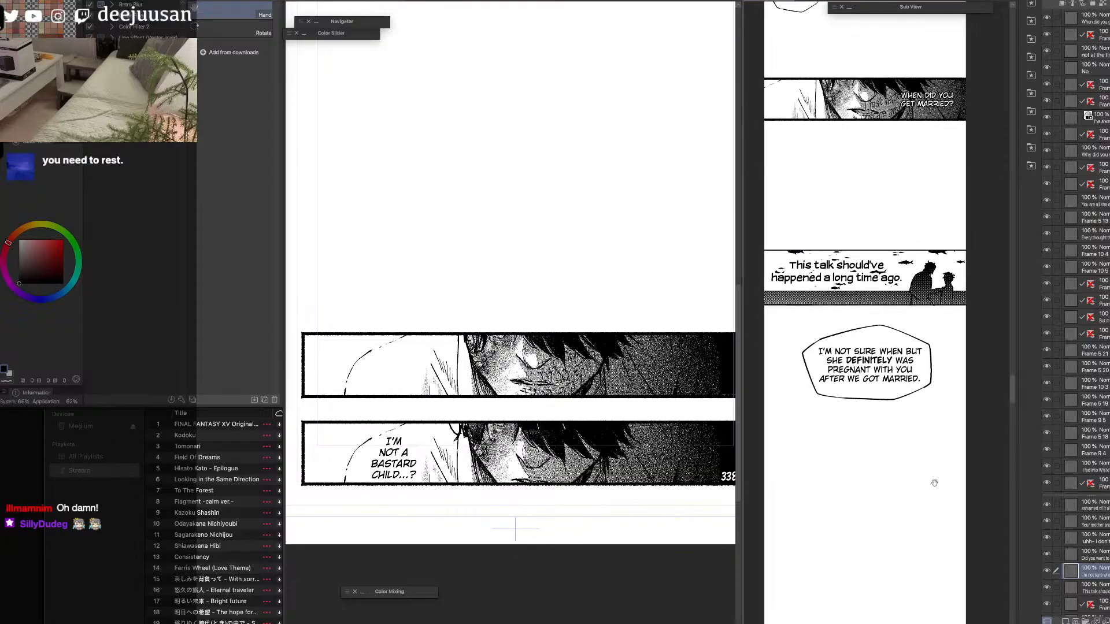
{"action": "left_click", "coordinate": [883, 279]}
{"action": "key", "text": "q"}
{"action": "left_click", "coordinate": [885, 247]}
{"action": "left_click_drag", "start_coordinate": [903, 271], "coordinate": [844, 274]}
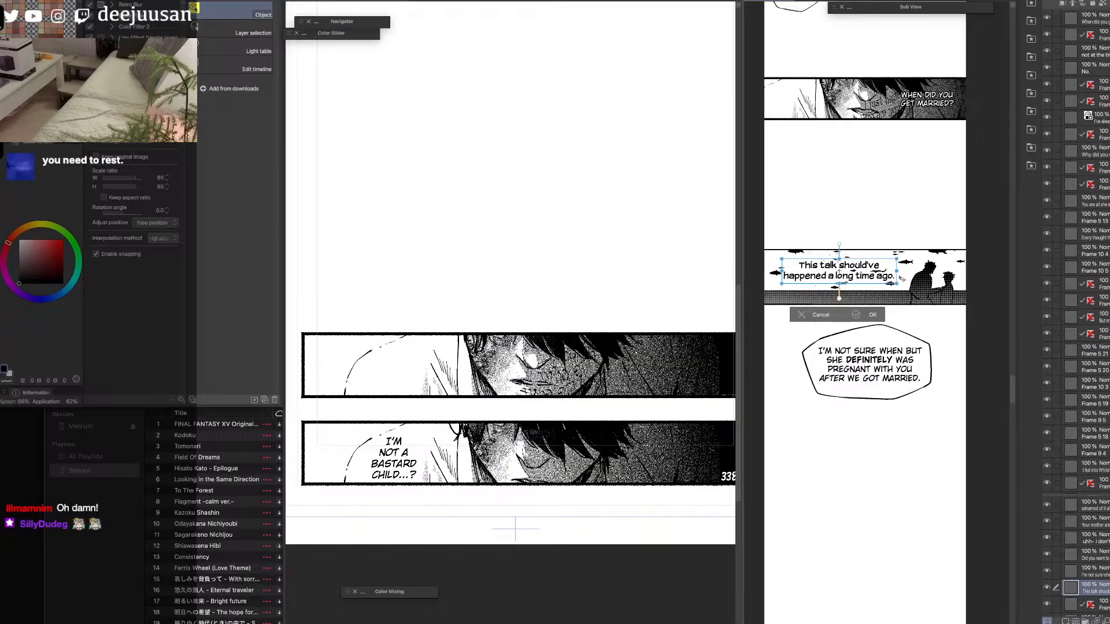
{"action": "left_click", "coordinate": [879, 315]}
{"action": "mouse_move", "coordinate": [882, 392]}
{"action": "left_mouse_down"}
{"action": "mouse_move", "coordinate": [884, 404]}
{"action": "mouse_move", "coordinate": [882, 393]}
{"action": "left_mouse_up"}
Paste the flattened upper face panel into the strip, scale it to about 41% and place it below the pregnancy balloon.
{"action": "key", "text": "space"}
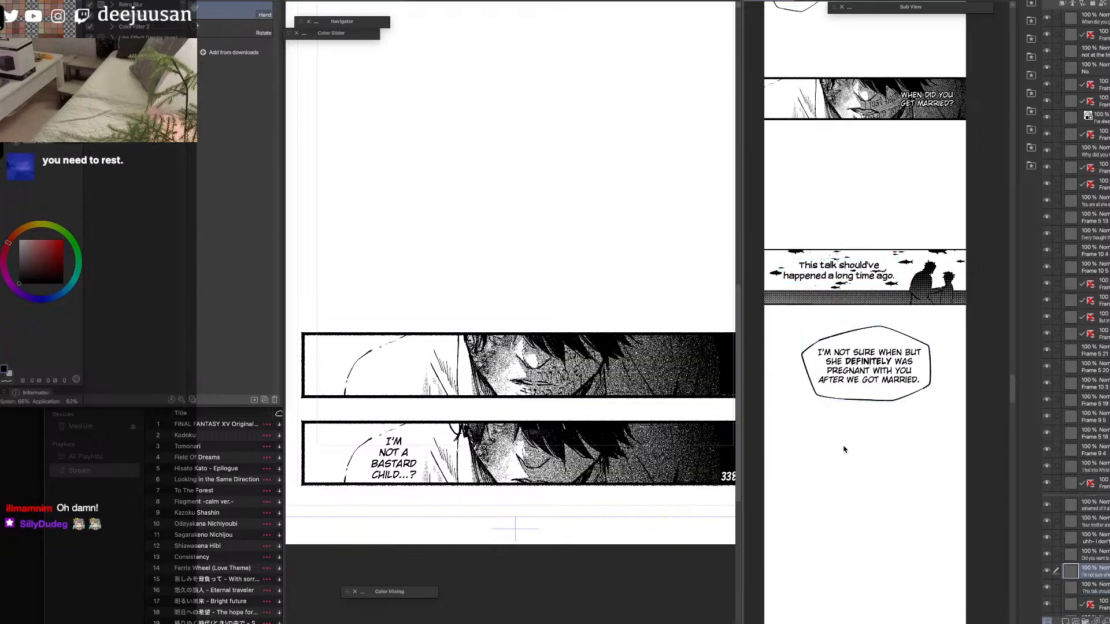
{"action": "left_click_drag", "start_coordinate": [866, 495], "coordinate": [863, 403]}
{"action": "left_click", "coordinate": [685, 396]}
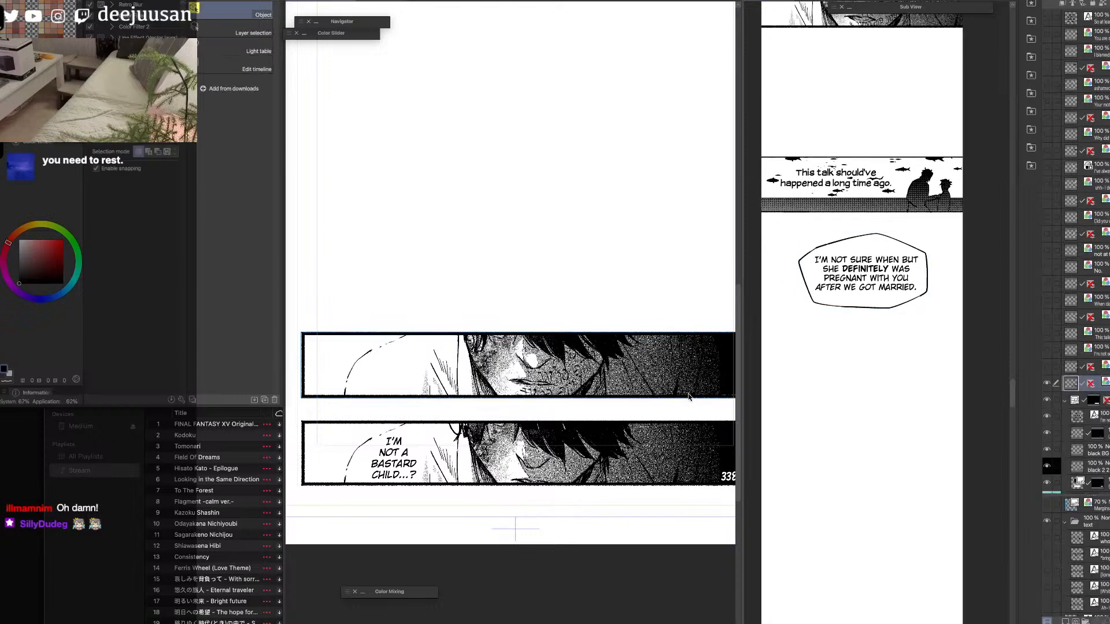
{"action": "left_click", "coordinate": [875, 380]}
{"action": "key", "text": "ctrl+v"}
{"action": "key", "text": "q"}
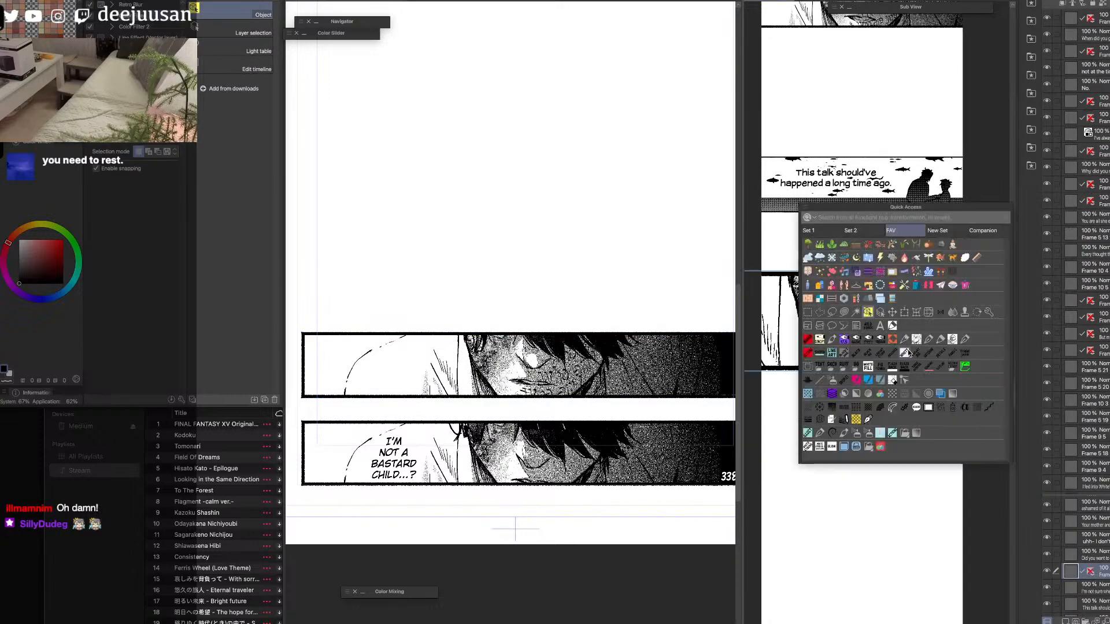
{"action": "left_click", "coordinate": [905, 313]}
{"action": "left_click_drag", "start_coordinate": [877, 272], "coordinate": [865, 379]}
{"action": "left_click_drag", "start_coordinate": [910, 415], "coordinate": [907, 415]}
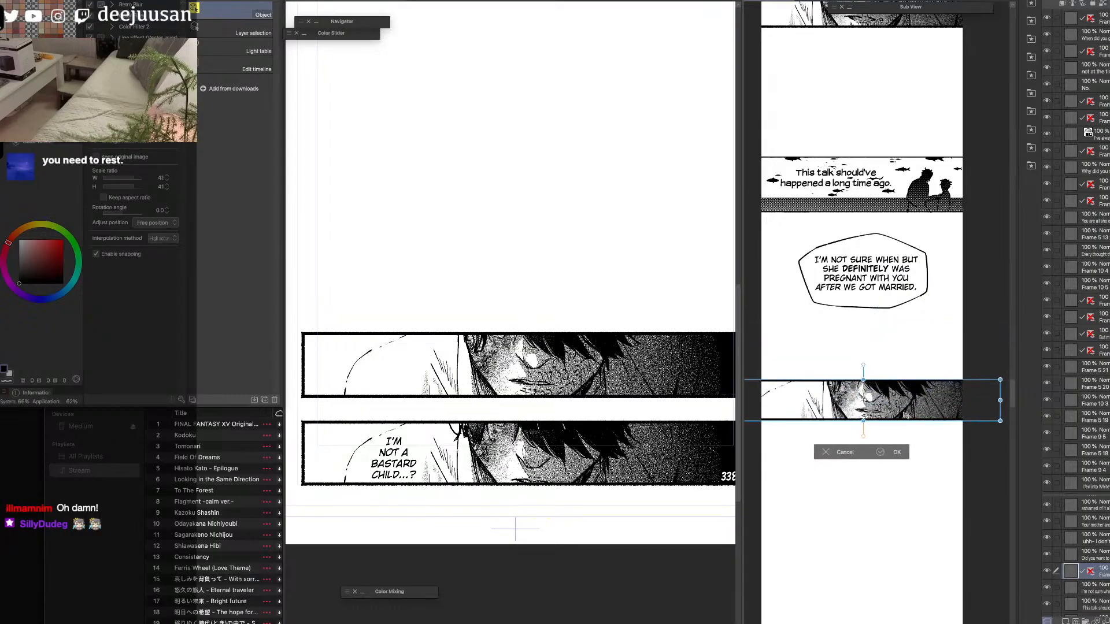
{"action": "left_click", "coordinate": [894, 453]}
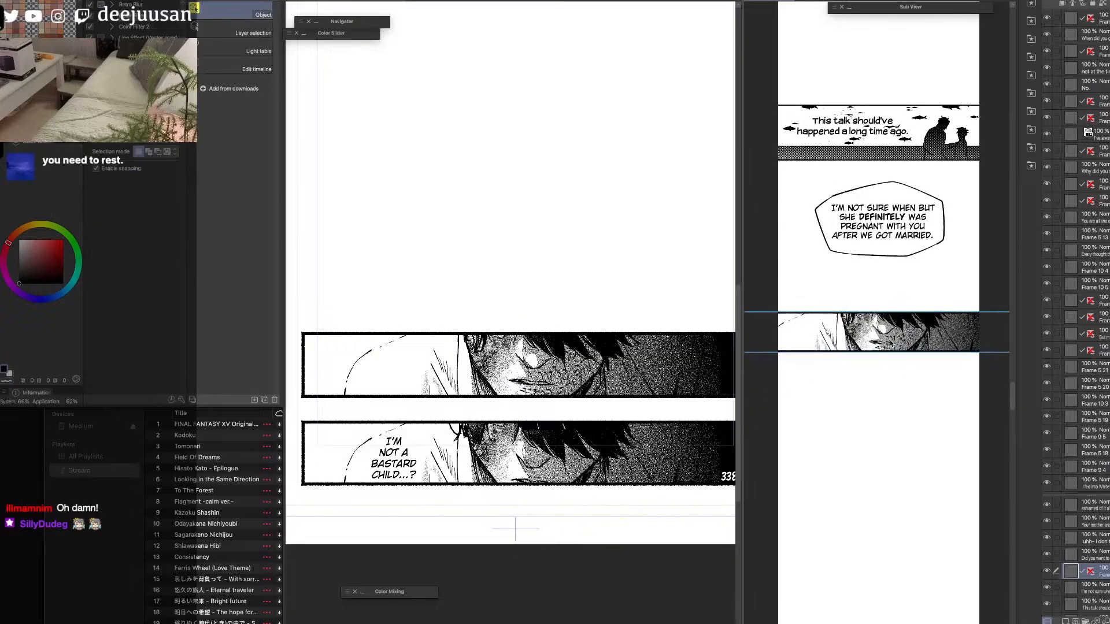
Move the "I'm not a bastard child...?" text layer out of its frame folder on source page 338.
{"action": "left_click", "coordinate": [624, 429]}
{"action": "left_click_drag", "start_coordinate": [622, 463], "coordinate": [624, 369]}
{"action": "left_click", "coordinate": [1047, 385]}
{"action": "left_click", "coordinate": [1047, 385]}
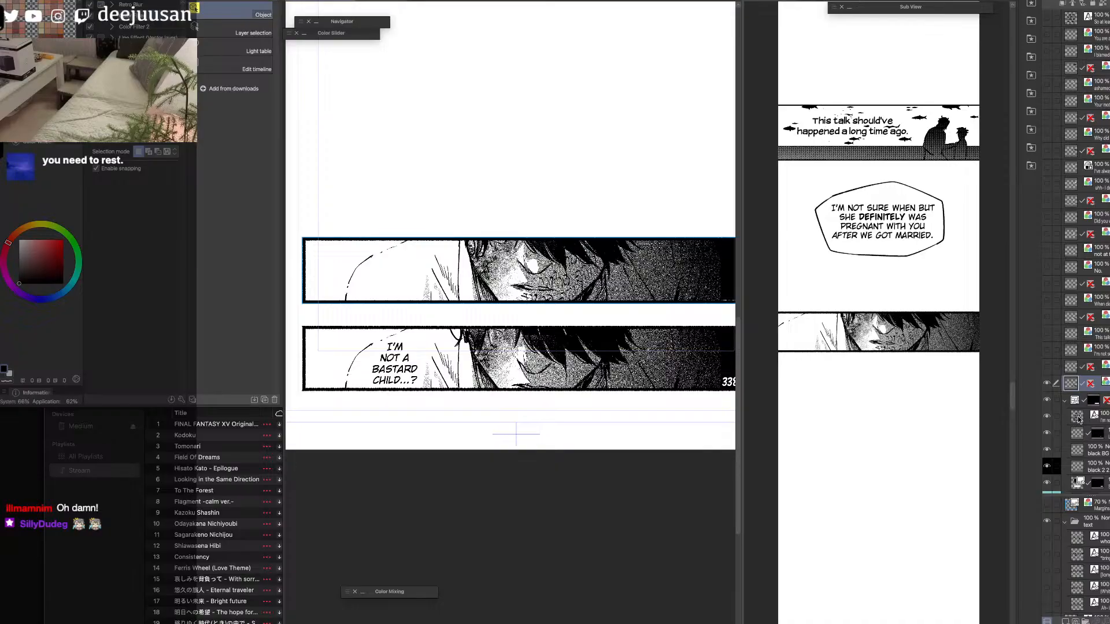
{"action": "left_click", "coordinate": [1056, 402]}
{"action": "left_click", "coordinate": [1064, 402]}
{"action": "left_click", "coordinate": [1047, 400]}
{"action": "left_click", "coordinate": [1047, 401]}
{"action": "left_click", "coordinate": [1066, 401]}
{"action": "left_click", "coordinate": [1074, 417]}
{"action": "left_click_drag", "start_coordinate": [1073, 417], "coordinate": [1069, 393]}
{"action": "left_click", "coordinate": [1066, 417]}
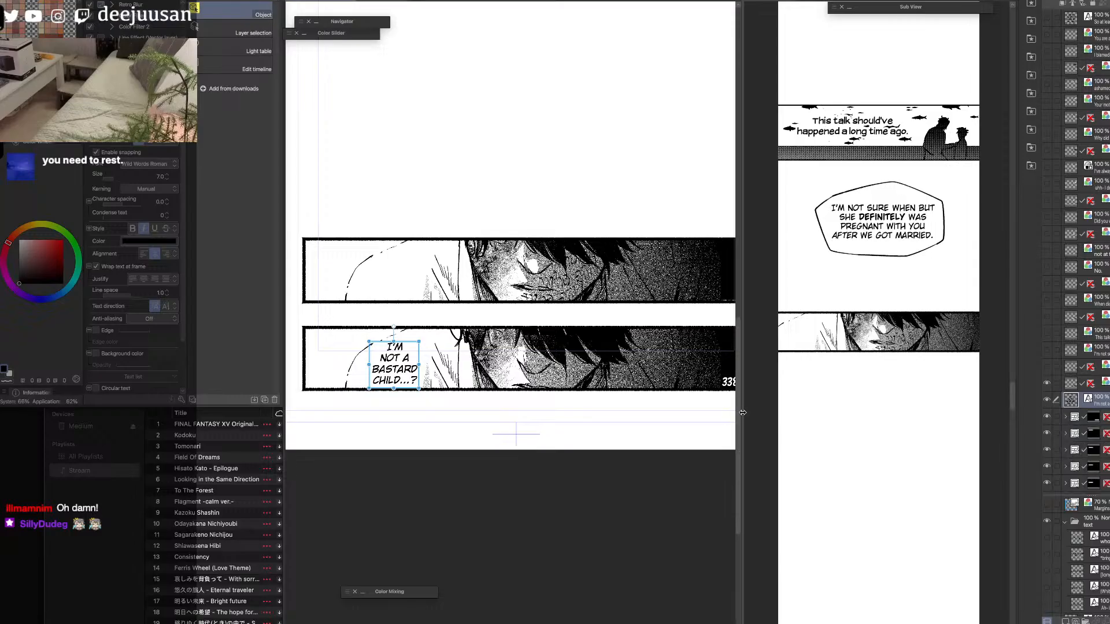
Shift the "I'm not a bastard child...?" text slightly up within the lower face panel and check the flattened upper panel's layer.
{"action": "left_click_drag", "start_coordinate": [744, 411], "coordinate": [814, 411]}
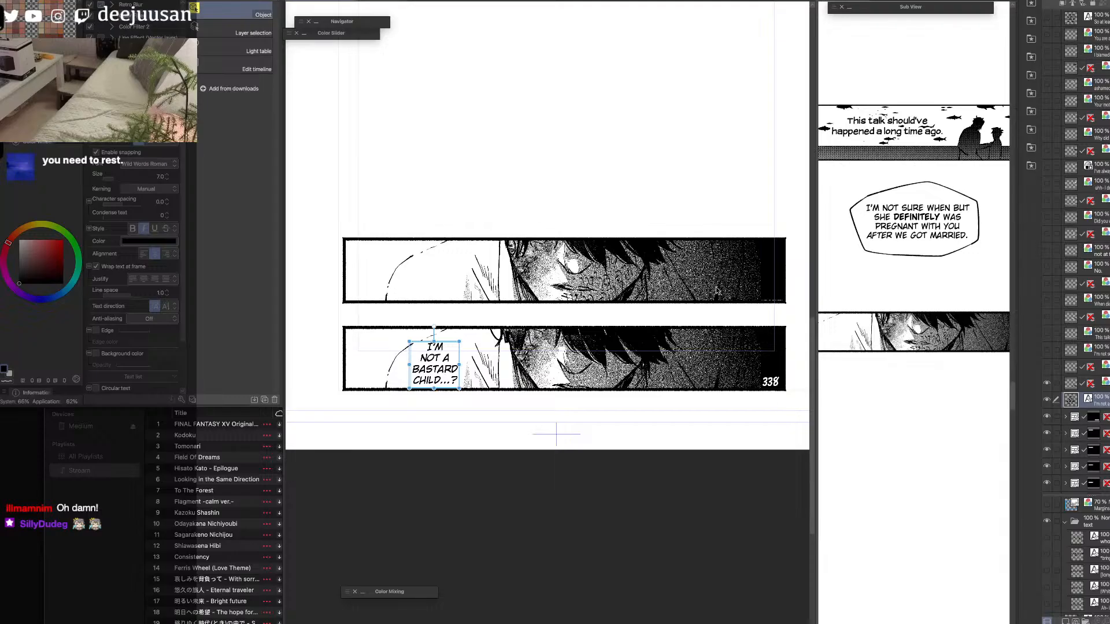
{"action": "left_click_drag", "start_coordinate": [437, 384], "coordinate": [434, 377]}
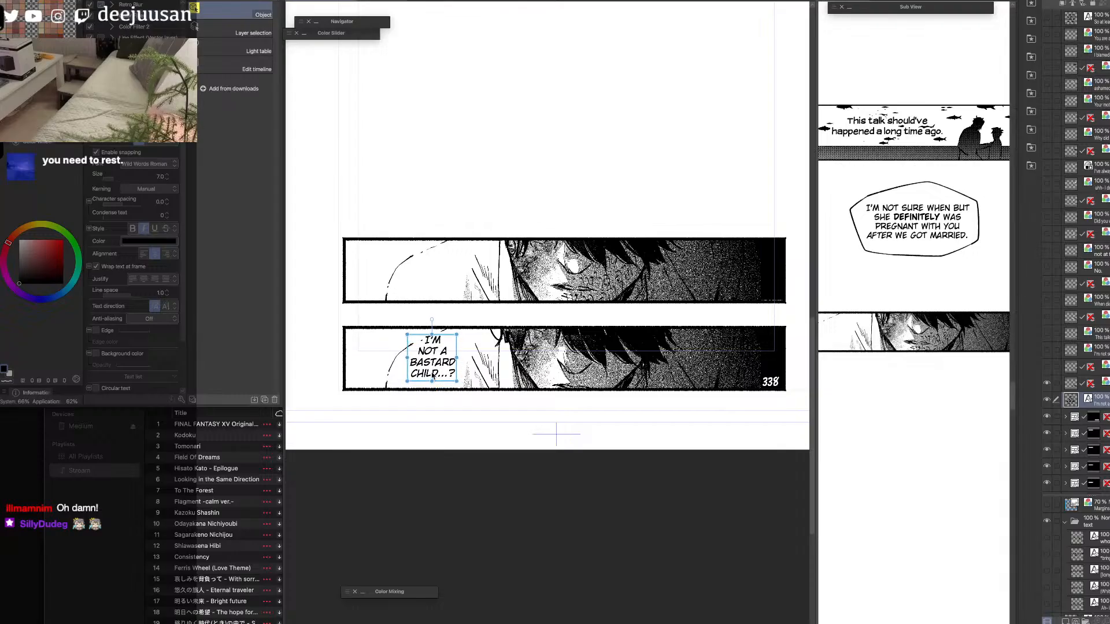
{"action": "left_click", "coordinate": [1047, 384]}
{"action": "left_click", "coordinate": [1047, 384]}
{"action": "left_click", "coordinate": [1064, 385]}
{"action": "left_click", "coordinate": [940, 461]}
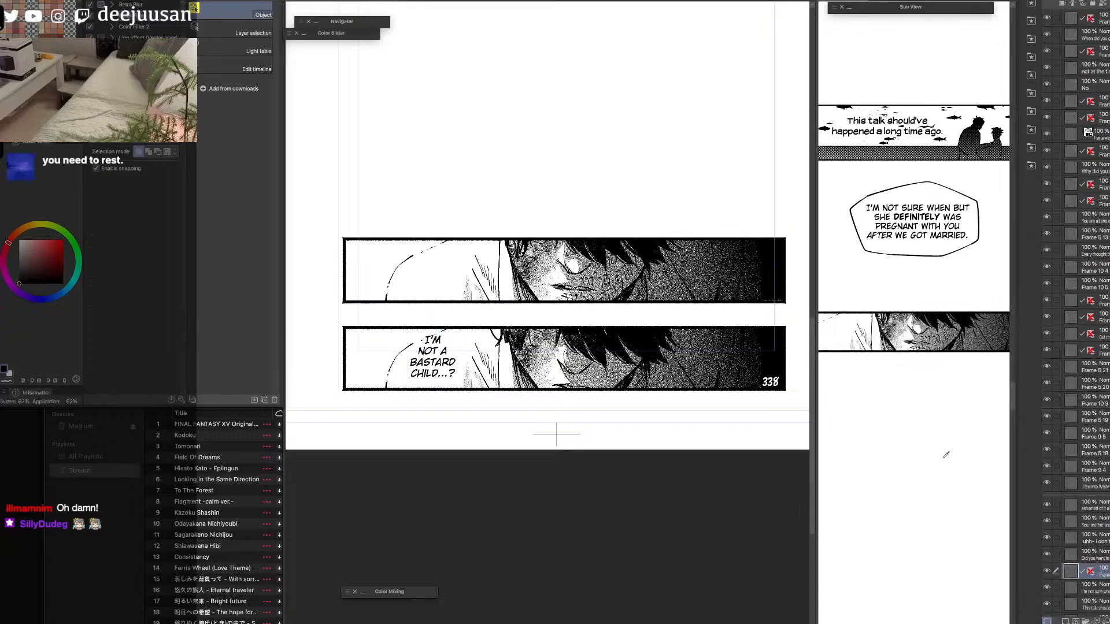
{"action": "key", "text": "super+z"}
{"action": "key", "text": "super+shift+z"}
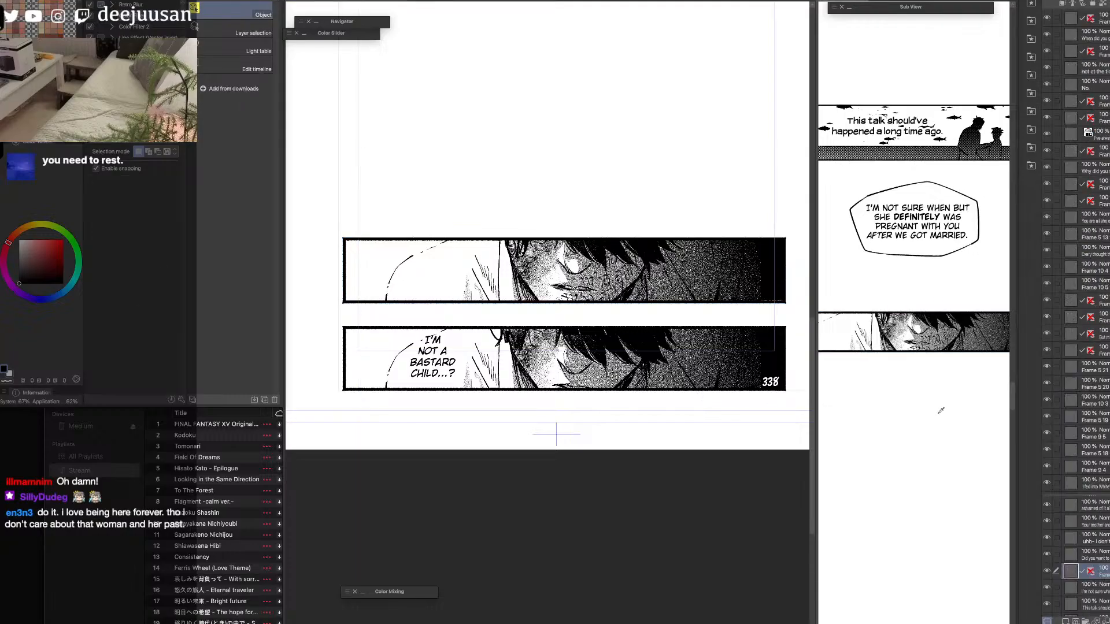
{"action": "key", "text": "super+v"}
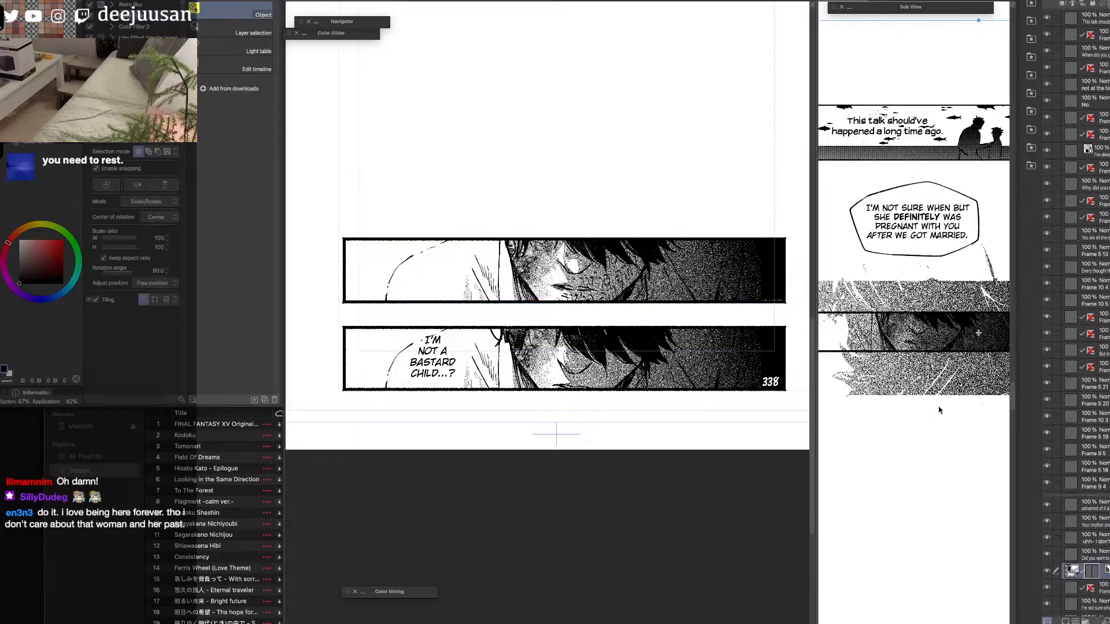
{"action": "key", "text": "q"}
{"action": "key", "text": "q"}
{"action": "key", "text": "super+z"}
Flatten the lower close-up face panel's frame folder on source page 338 into a single layer.
{"action": "left_click", "coordinate": [633, 430]}
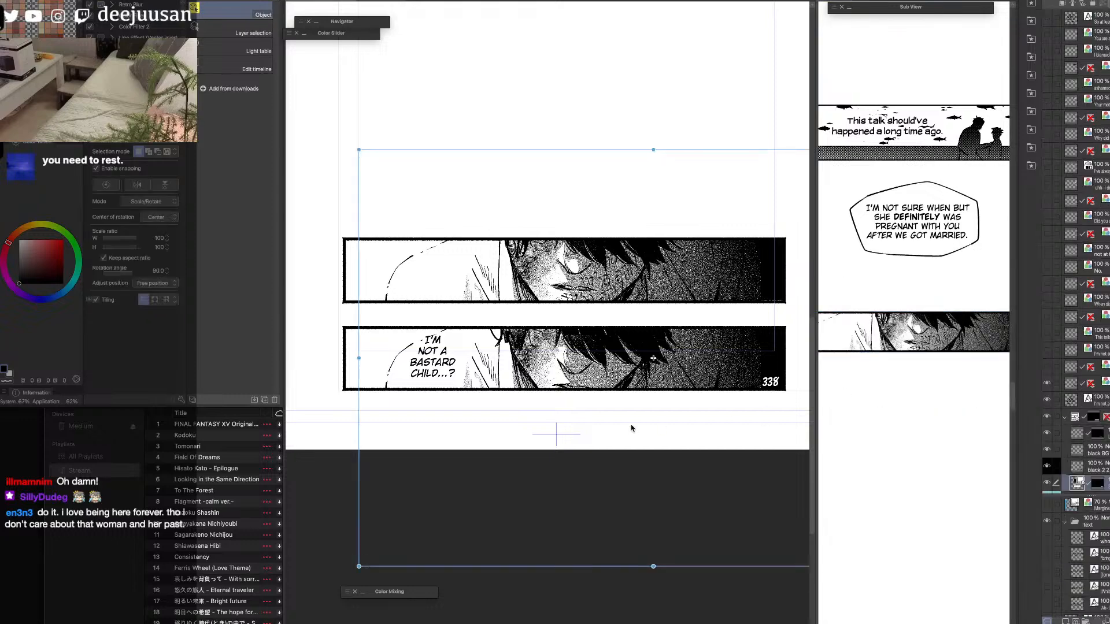
{"action": "left_click", "coordinate": [653, 358]}
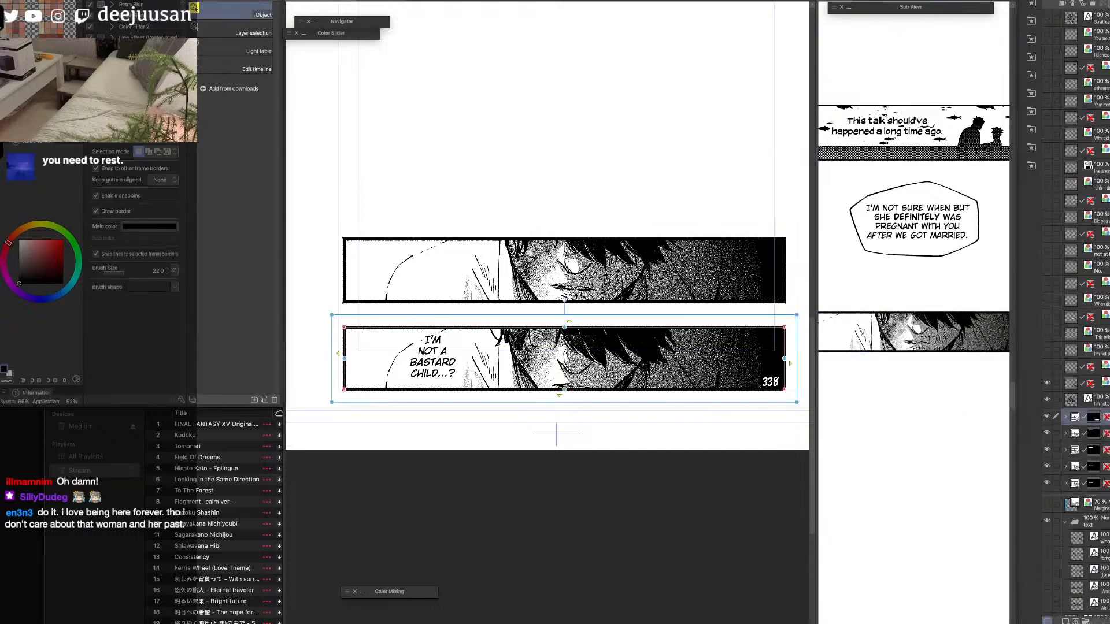
{"action": "key", "text": "shift+alt+e"}
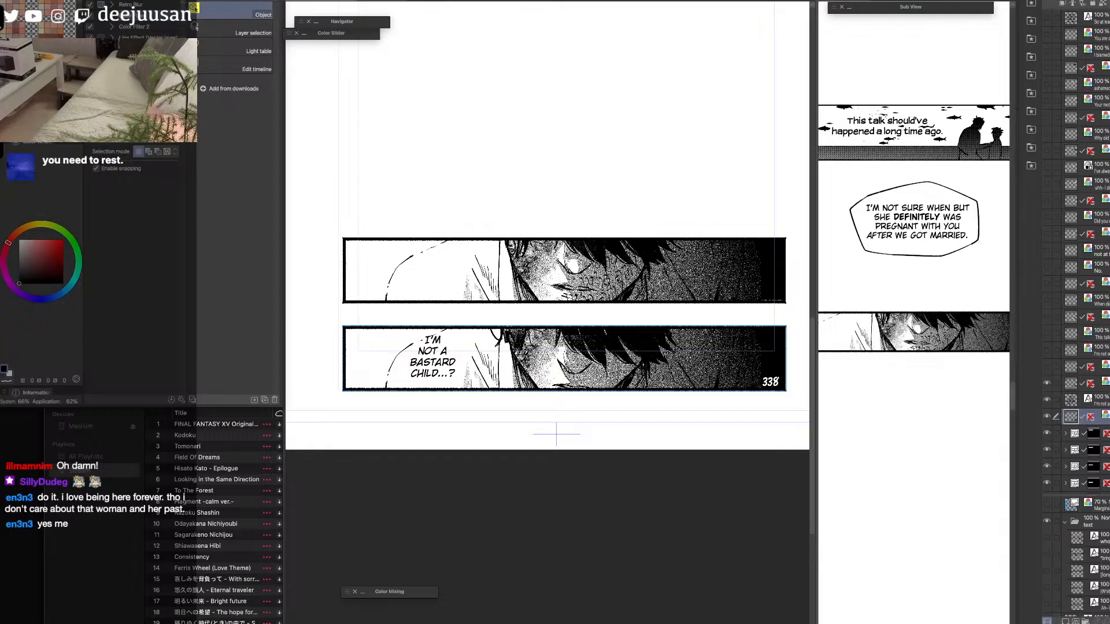
Paste the flattened lower face panel into the strip, scale it to about 41% and place it below the first face panel.
{"action": "left_click", "coordinate": [931, 417]}
{"action": "key", "text": "super+v"}
{"action": "key", "text": "space"}
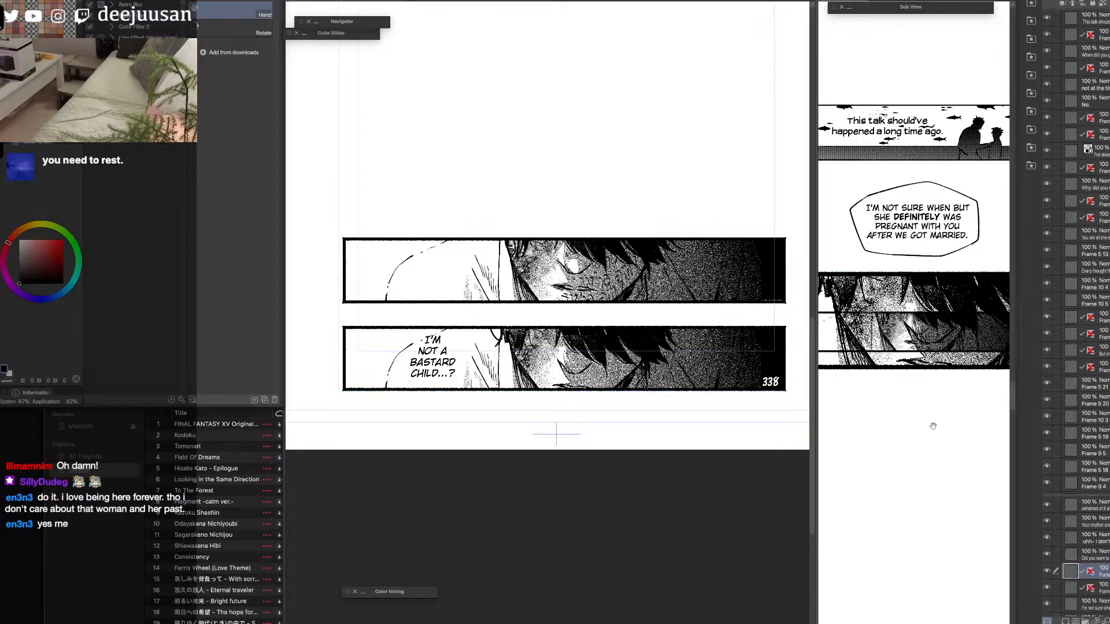
{"action": "left_click_drag", "start_coordinate": [934, 437], "coordinate": [927, 341]}
{"action": "left_click_drag", "start_coordinate": [817, 371], "coordinate": [724, 371]}
{"action": "left_click_drag", "start_coordinate": [861, 231], "coordinate": [861, 409]}
{"action": "key", "text": "q"}
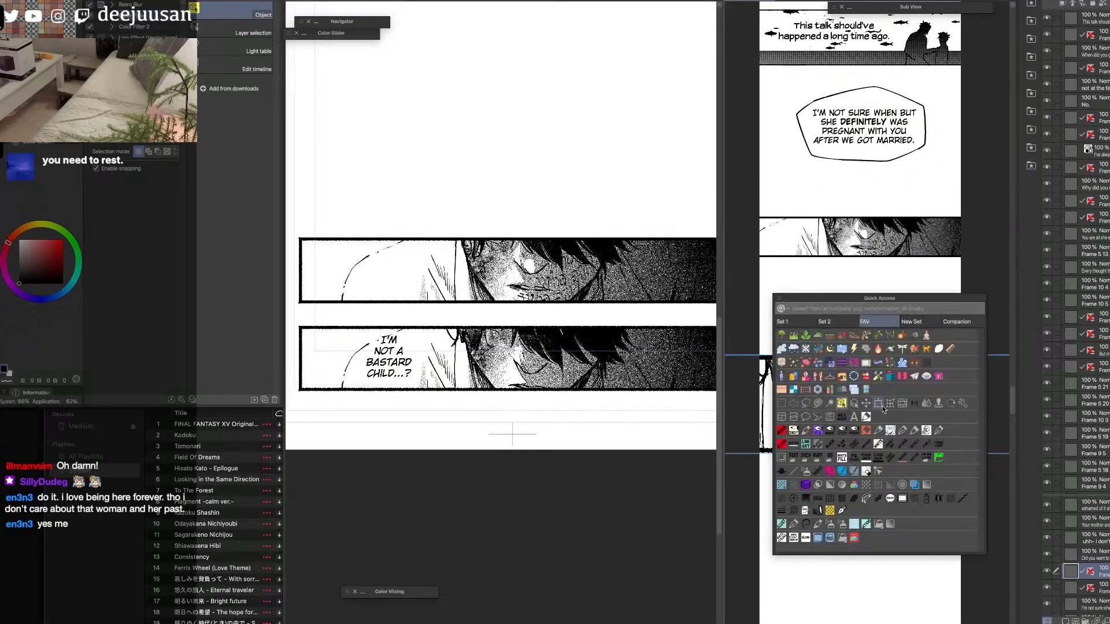
{"action": "left_click", "coordinate": [879, 403]}
{"action": "left_click_drag", "start_coordinate": [860, 355], "coordinate": [862, 406]}
{"action": "left_click_drag", "start_coordinate": [896, 439], "coordinate": [896, 443]}
{"action": "left_click_drag", "start_coordinate": [860, 411], "coordinate": [861, 417]}
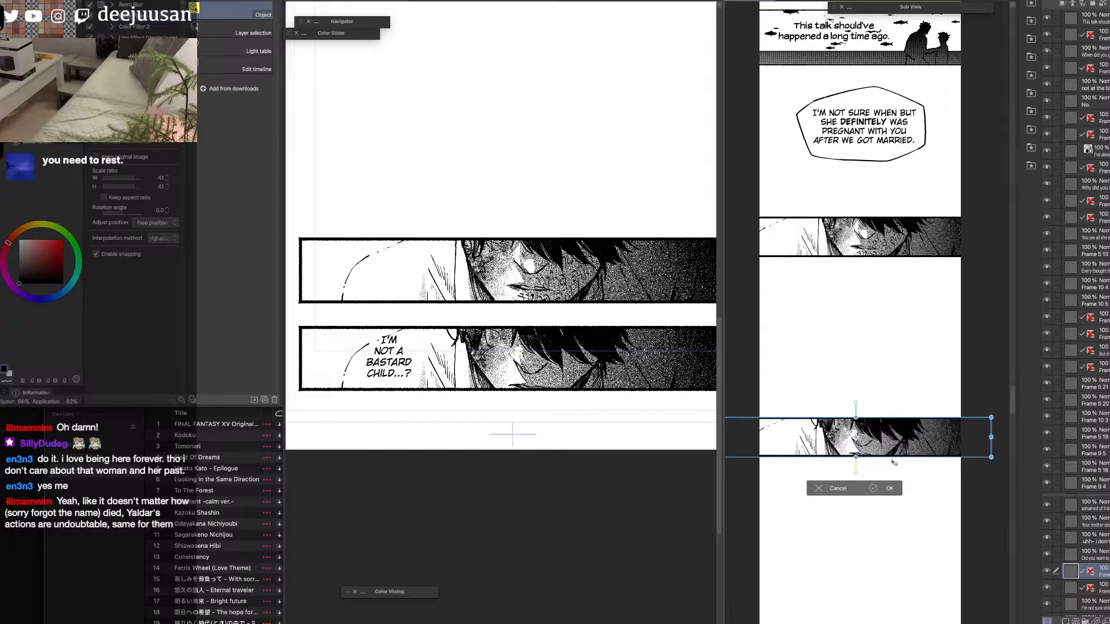
{"action": "key", "text": "Return"}
Shift the "I'm not a bastard child...?" text slightly right within the source's lower face panel and return to the strip.
{"action": "left_click", "coordinate": [397, 365]}
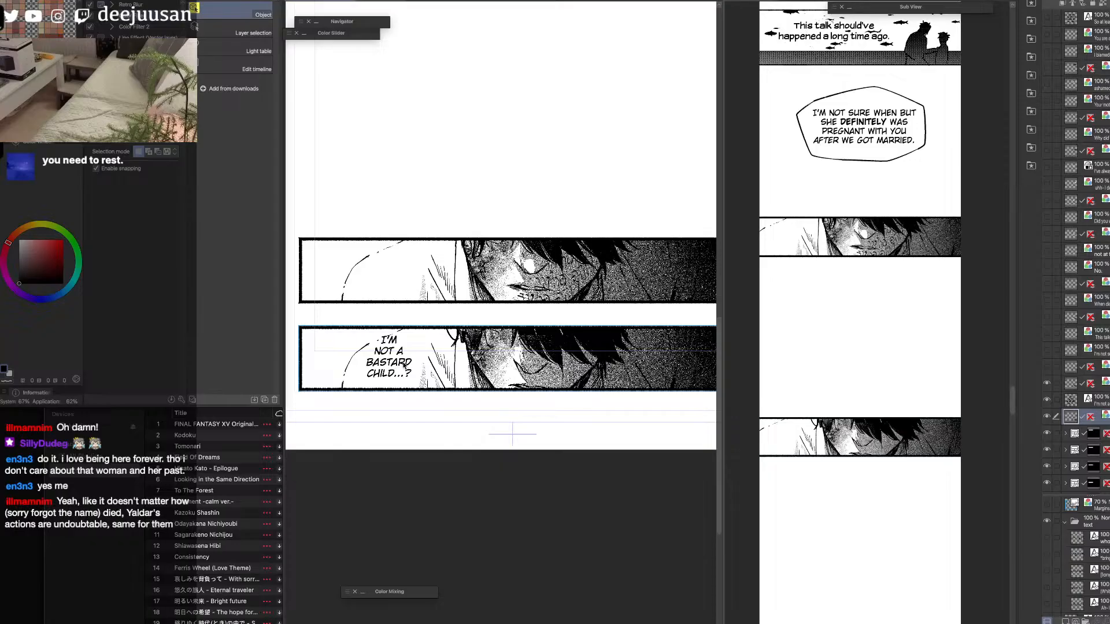
{"action": "left_click_drag", "start_coordinate": [397, 364], "coordinate": [419, 372]}
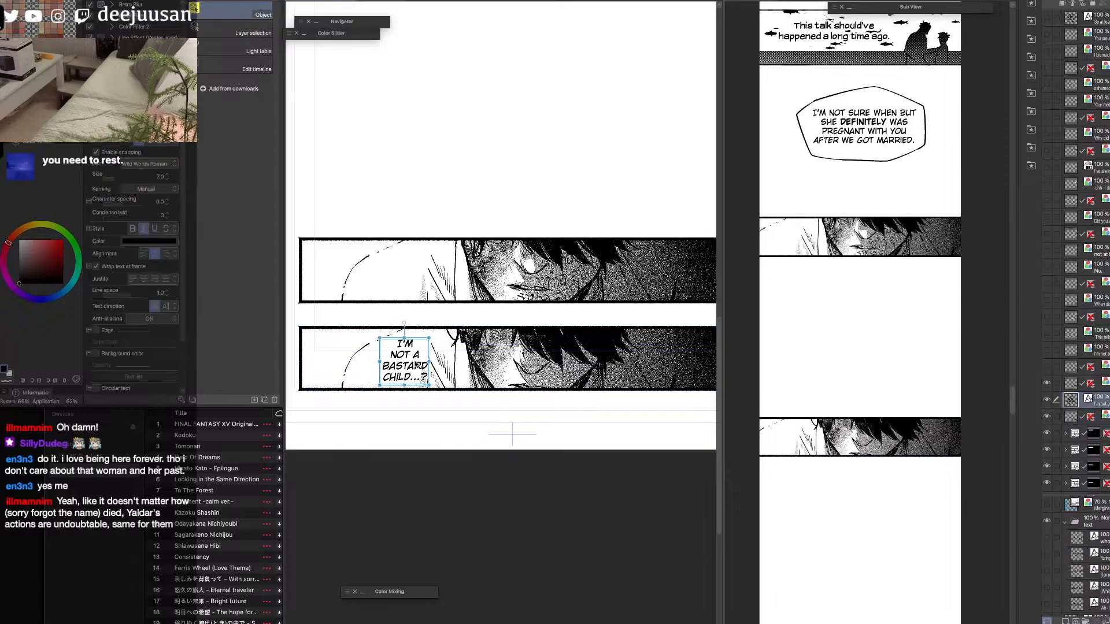
{"action": "left_click_drag", "start_coordinate": [416, 364], "coordinate": [400, 377]}
{"action": "left_click_drag", "start_coordinate": [724, 402], "coordinate": [865, 393]}
{"action": "scroll", "coordinate": [752, 372], "scroll_direction": "up", "scroll_amount": 4}
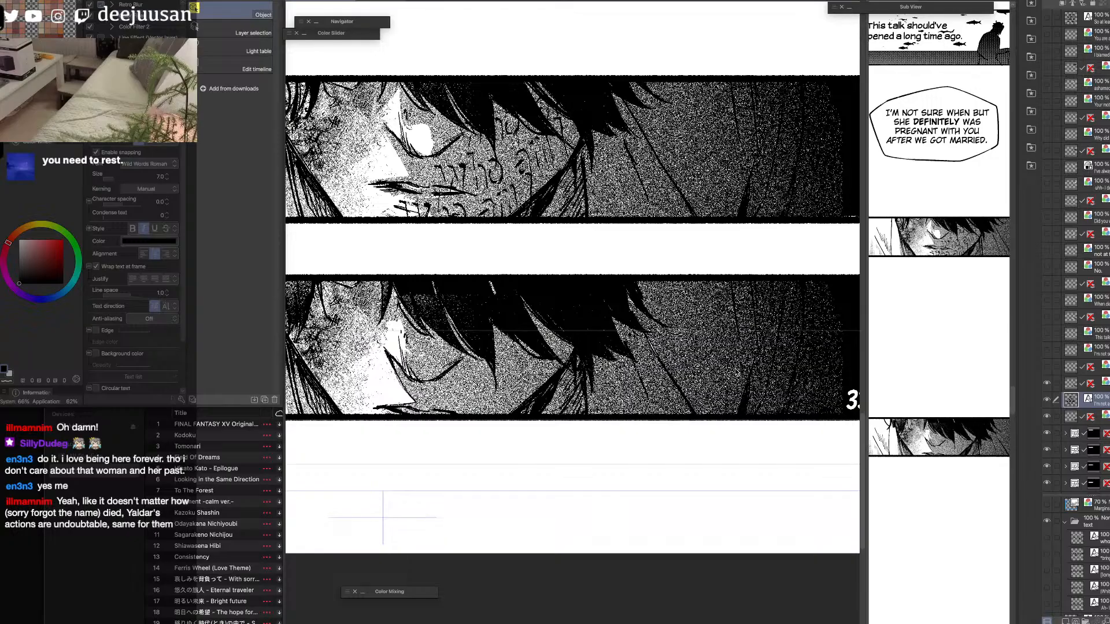
{"action": "scroll", "coordinate": [751, 387], "scroll_direction": "down", "scroll_amount": 5}
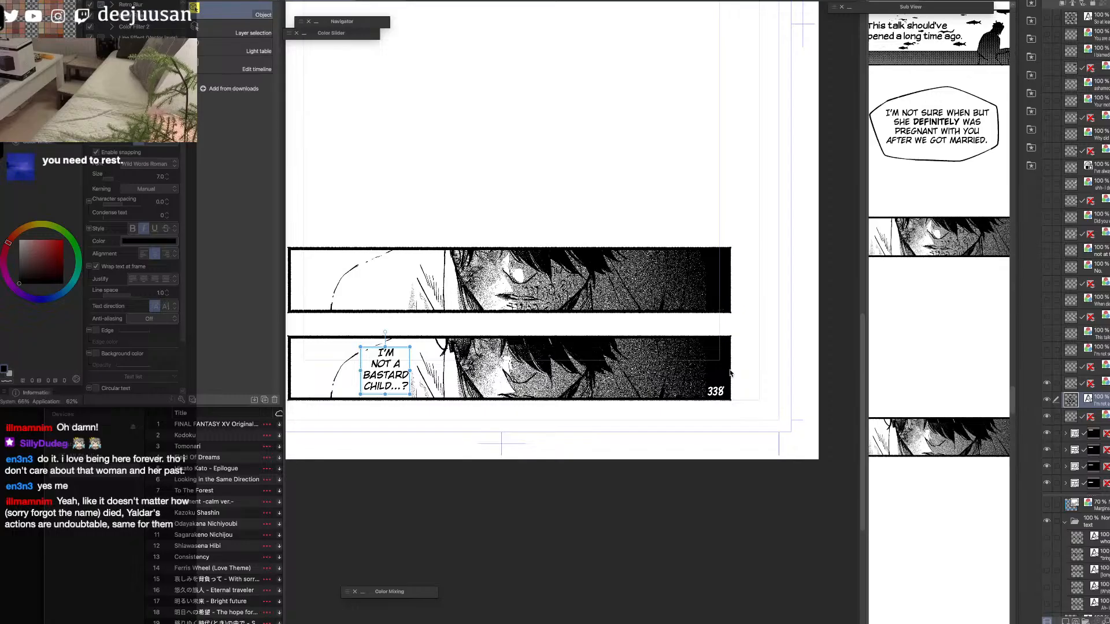
{"action": "left_click_drag", "start_coordinate": [639, 370], "coordinate": [690, 352]}
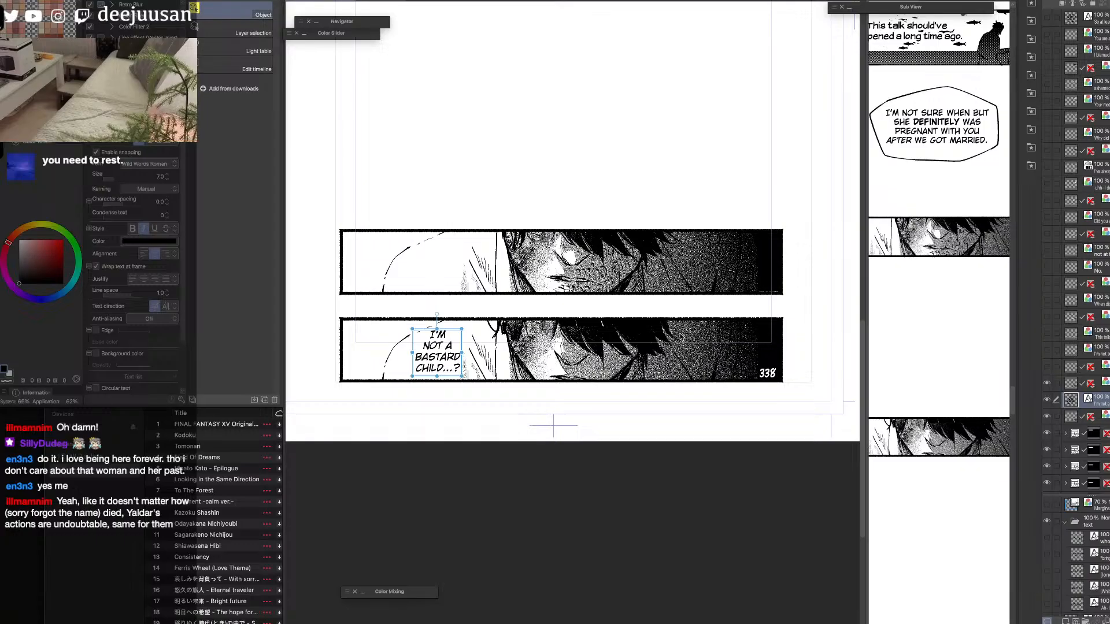
{"action": "left_click", "coordinate": [869, 338]}
{"action": "left_click_drag", "start_coordinate": [865, 340], "coordinate": [820, 344]}
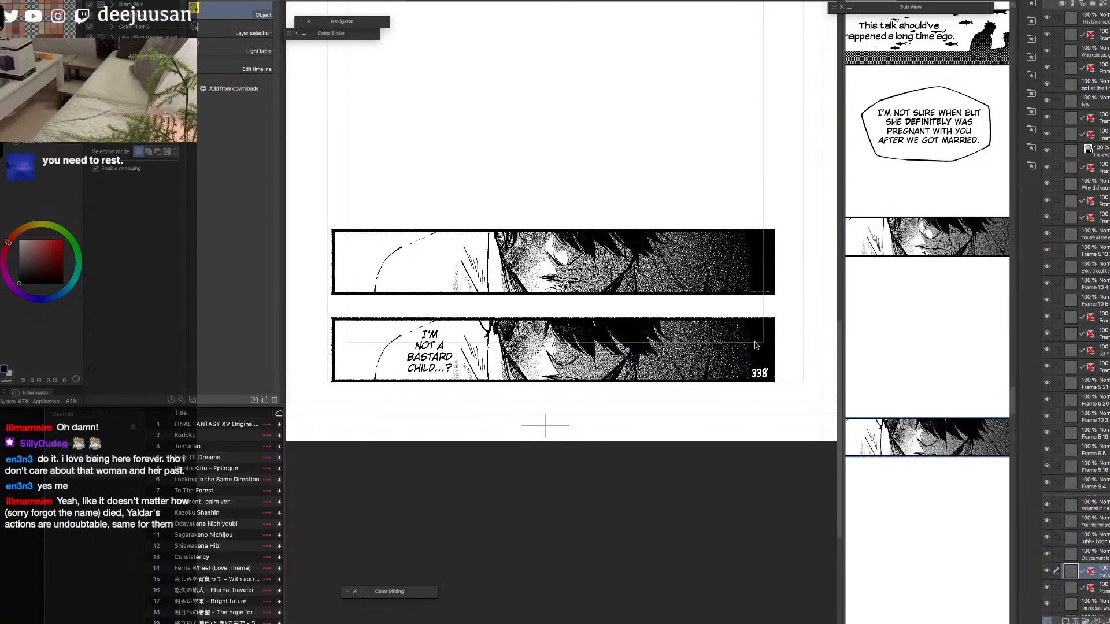
Rasterize the "I'm not a bastard child...?" text layer on the source page and copy it.
{"action": "left_click", "coordinate": [522, 362]}
{"action": "left_click", "coordinate": [438, 367]}
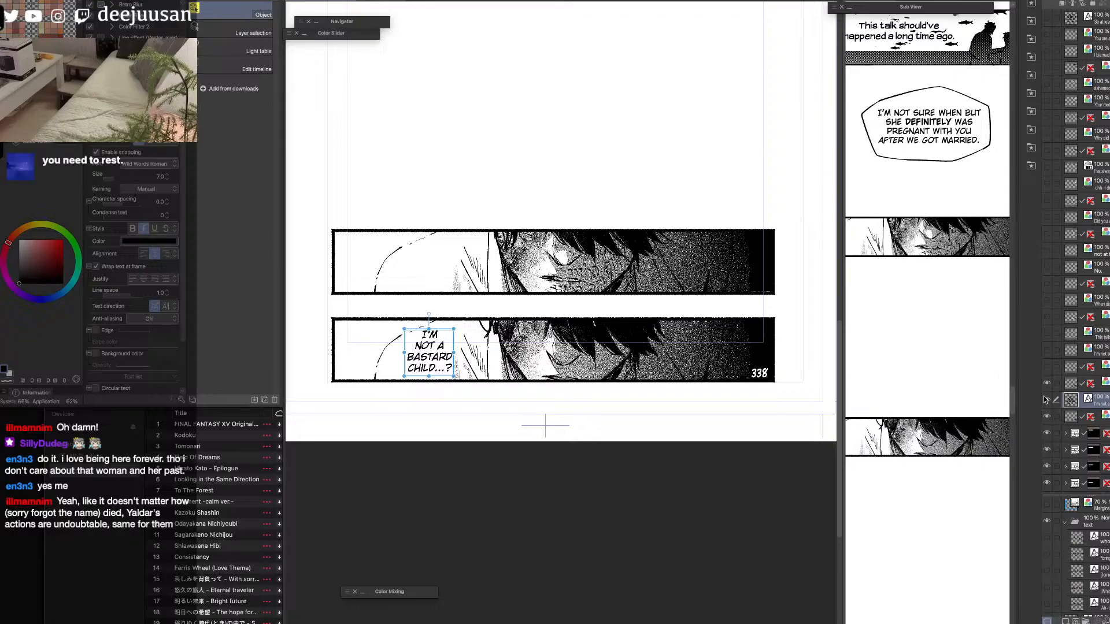
{"action": "left_click", "coordinate": [1047, 417]}
{"action": "left_click", "coordinate": [1047, 416]}
{"action": "left_click", "coordinate": [1046, 399]}
{"action": "left_click", "coordinate": [1046, 400]}
{"action": "right_click", "coordinate": [1100, 399]}
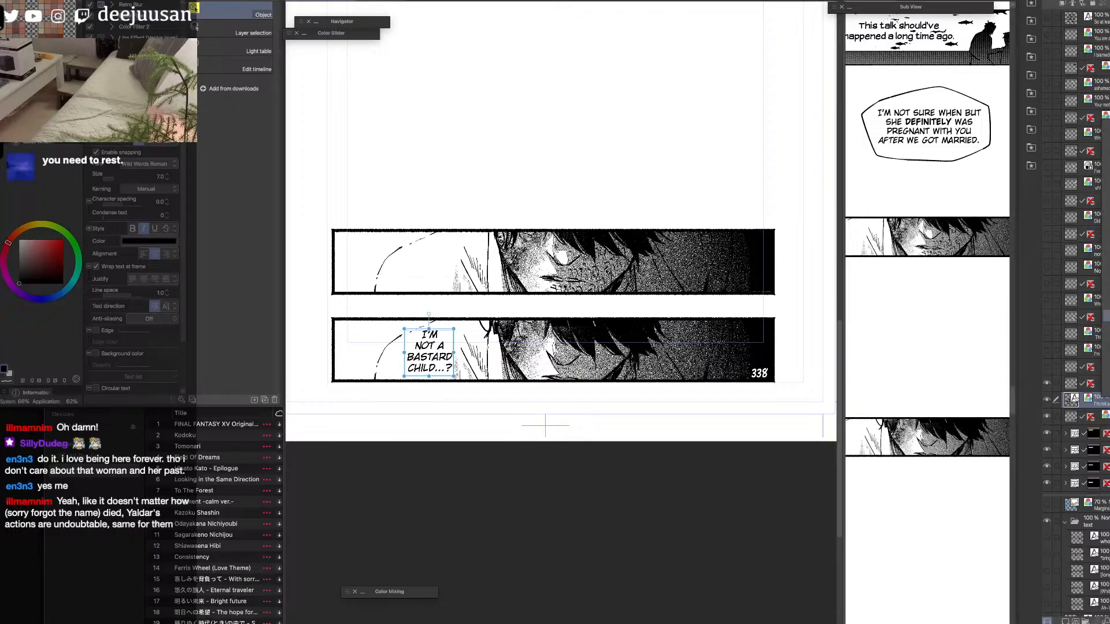
{"action": "left_click", "coordinate": [1107, 293]}
{"action": "key", "text": "super+c"}
{"action": "left_click", "coordinate": [967, 415]}
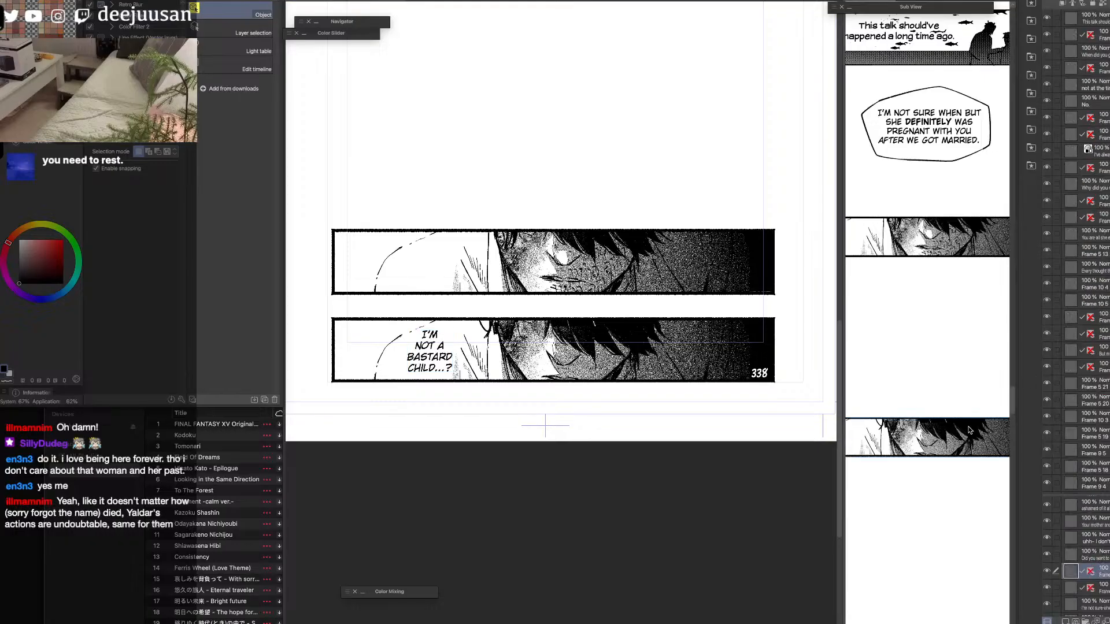
Paste the "I'm not a bastard child...?" text into the strip, scale it to about 50% and place it inside the lower face panel.
{"action": "key", "text": "super+v"}
{"action": "key", "text": "k"}
{"action": "left_click_drag", "start_coordinate": [949, 352], "coordinate": [962, 418]}
{"action": "key", "text": "space"}
{"action": "left_click_drag", "start_coordinate": [955, 515], "coordinate": [948, 382]}
{"action": "left_click_drag", "start_coordinate": [844, 394], "coordinate": [651, 400]}
{"action": "left_click_drag", "start_coordinate": [844, 274], "coordinate": [772, 315]}
{"action": "scroll", "coordinate": [776, 314], "scroll_direction": "up", "scroll_amount": 3}
{"action": "key", "text": "q"}
{"action": "left_click", "coordinate": [777, 282]}
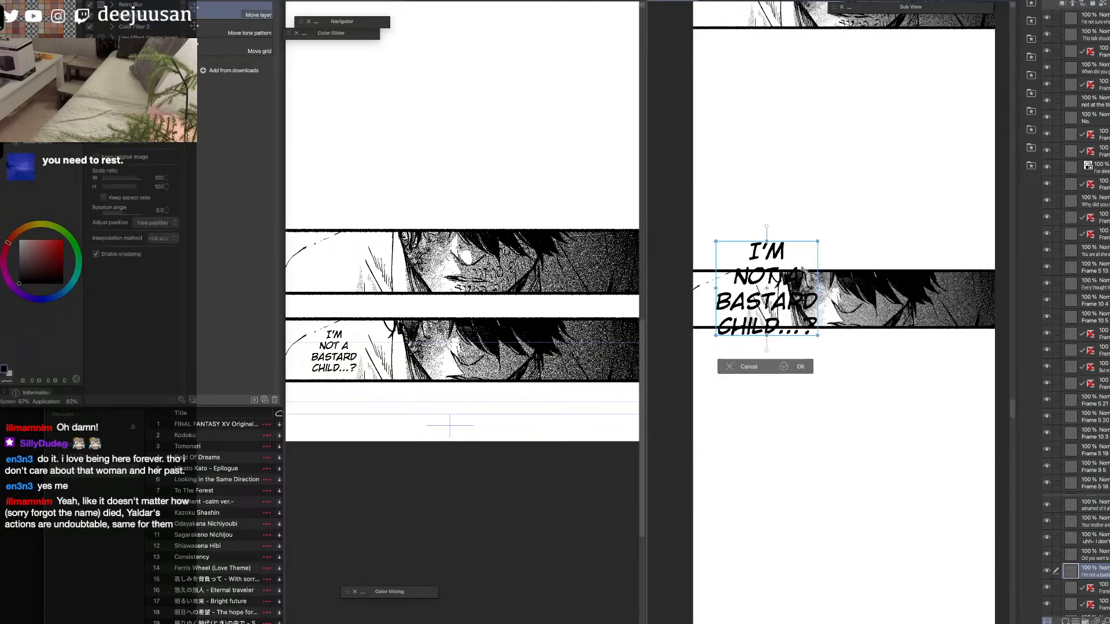
{"action": "left_click_drag", "start_coordinate": [810, 252], "coordinate": [774, 272]}
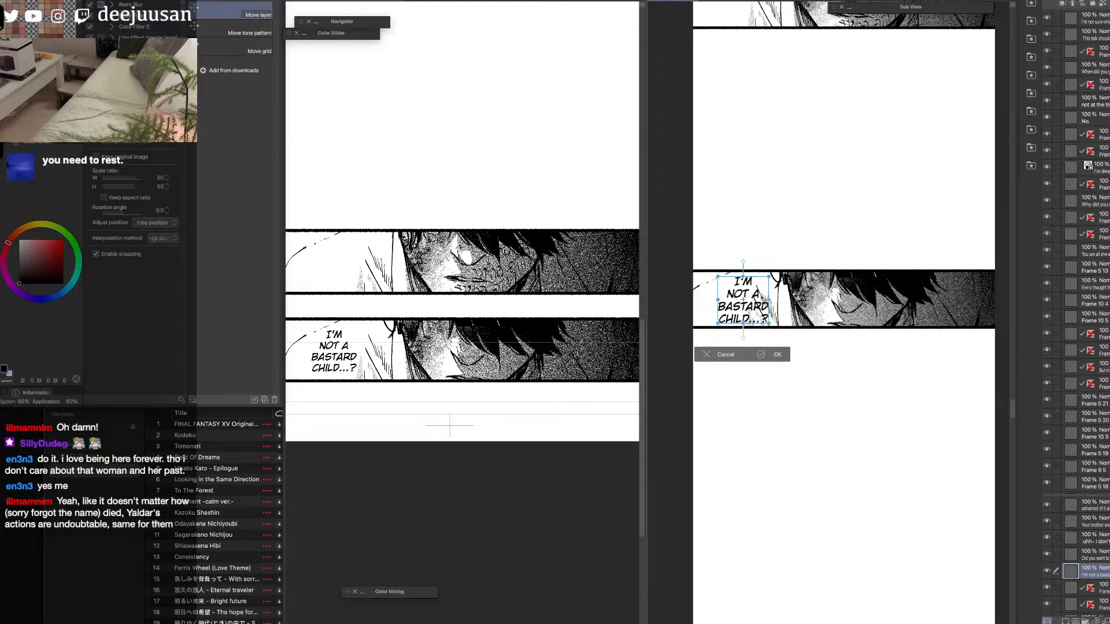
{"action": "left_click", "coordinate": [777, 357]}
{"action": "key", "text": "space"}
{"action": "left_click_drag", "start_coordinate": [809, 441], "coordinate": [807, 440]}
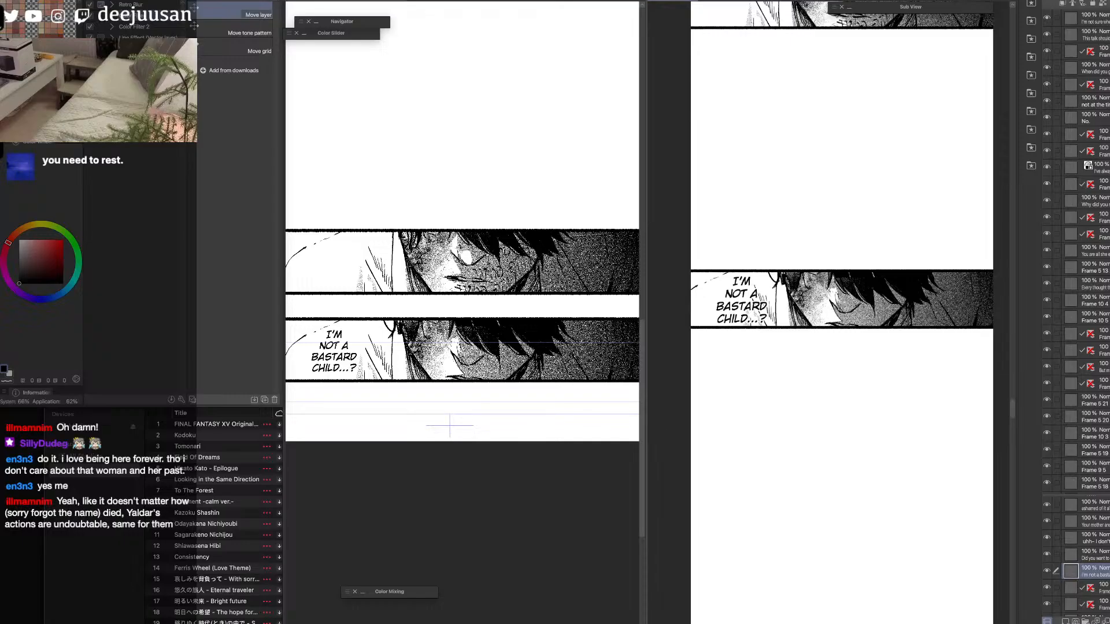
Examine the dialogue placement in the lower face panel and its spacing from the panels above it in the strip.
{"action": "key", "text": "super+minus"}
{"action": "key", "text": "space"}
{"action": "left_click_drag", "start_coordinate": [919, 367], "coordinate": [920, 388]}
{"action": "key", "text": "q"}
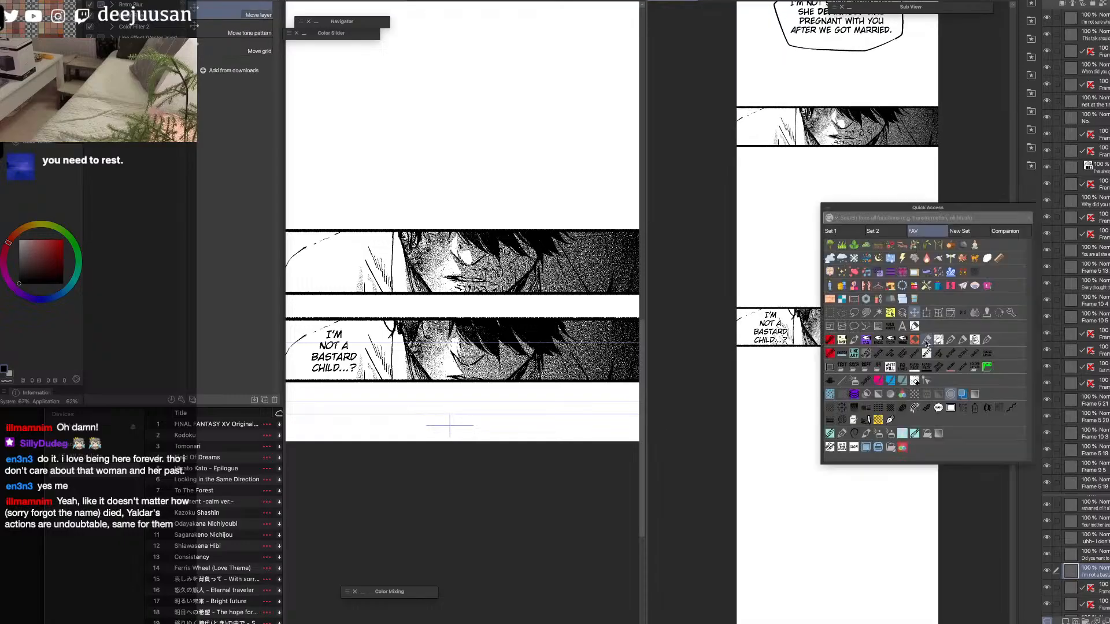
{"action": "left_click", "coordinate": [891, 315]}
{"action": "key", "text": "super+plus"}
{"action": "key", "text": "space"}
{"action": "left_click_drag", "start_coordinate": [871, 342], "coordinate": [879, 408]}
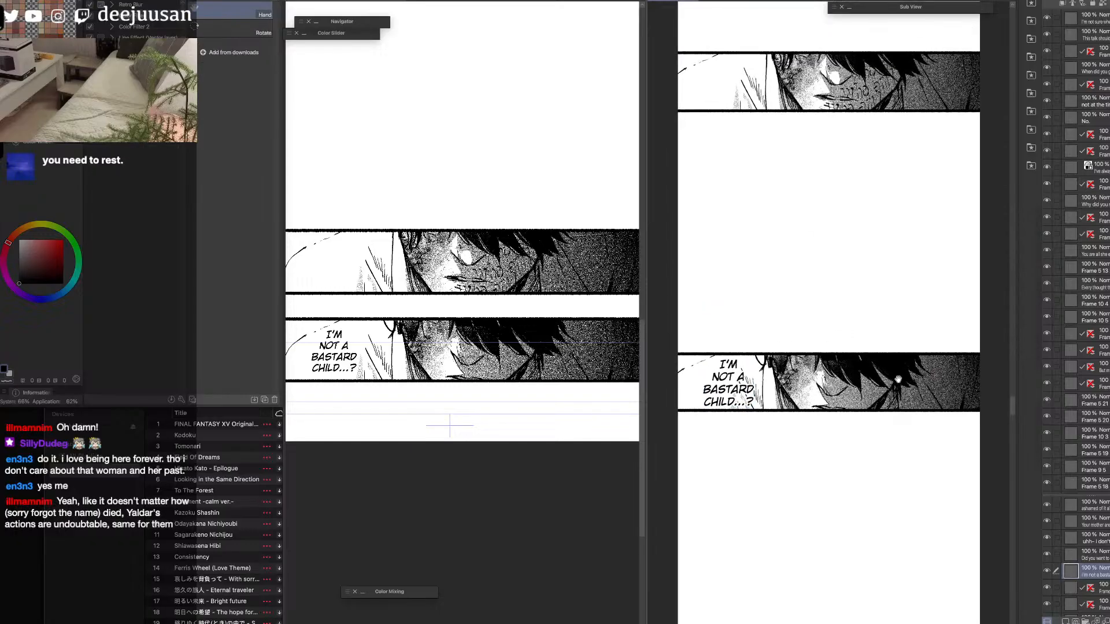
{"action": "left_click", "coordinate": [880, 400]}
{"action": "key", "text": "space"}
{"action": "left_click_drag", "start_coordinate": [863, 133], "coordinate": [872, 175]}
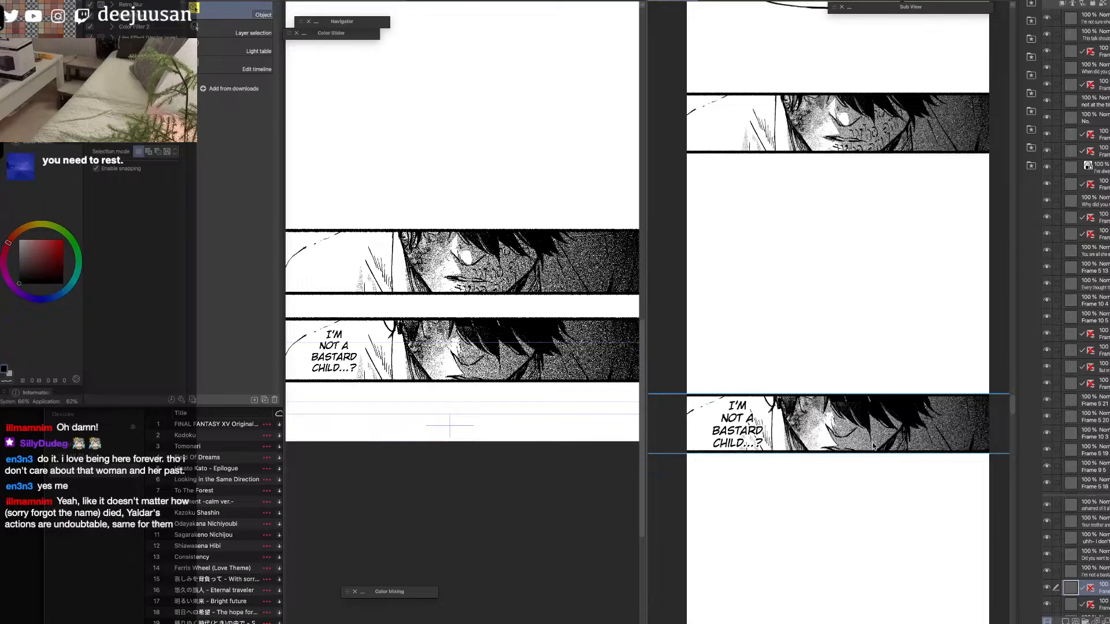
{"action": "scroll", "coordinate": [877, 439], "scroll_direction": "down", "scroll_amount": 3}
{"action": "left_click", "coordinate": [747, 386]}
{"action": "scroll", "coordinate": [830, 335], "scroll_direction": "down", "scroll_amount": 8}
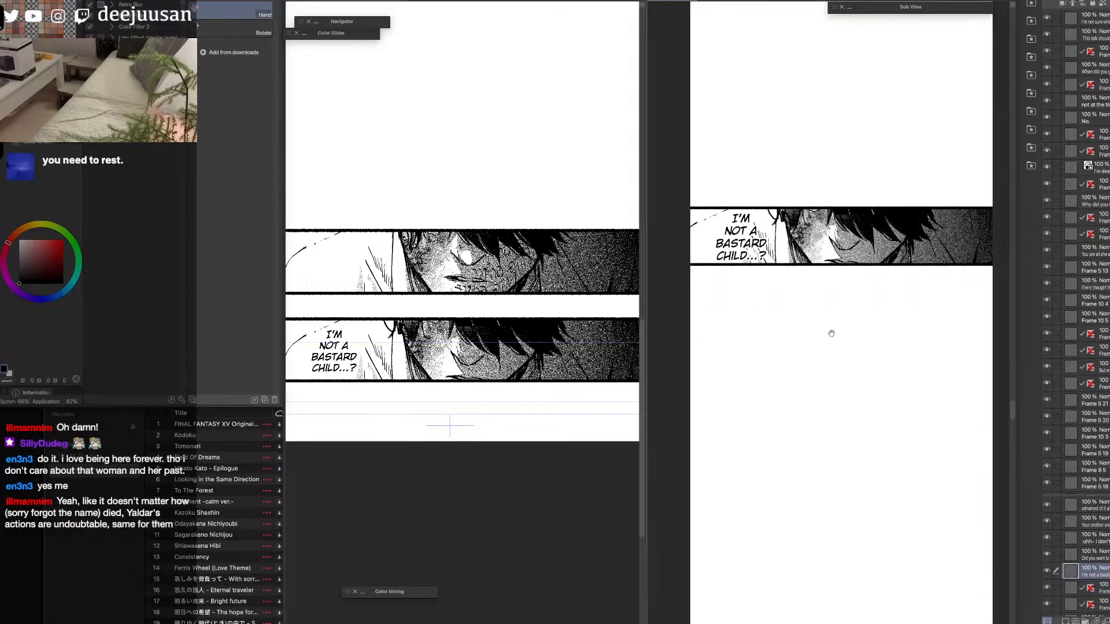
{"action": "left_click", "coordinate": [560, 386]}
{"action": "scroll", "coordinate": [560, 385], "scroll_direction": "down", "scroll_amount": 2}
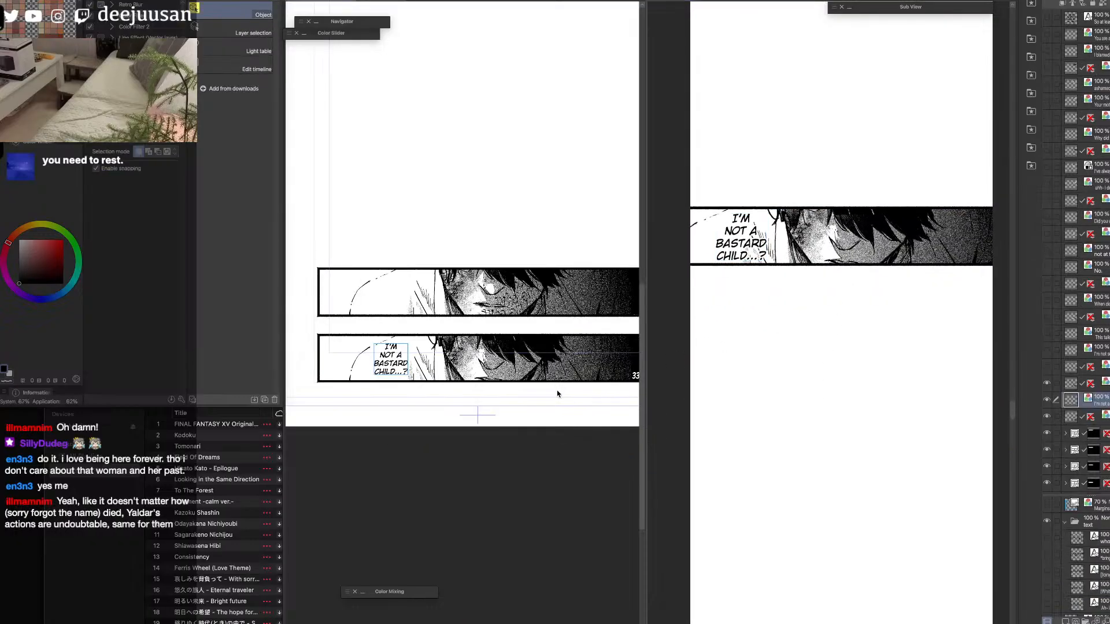
{"action": "key", "text": "space"}
{"action": "left_click_drag", "start_coordinate": [465, 404], "coordinate": [640, 535]}
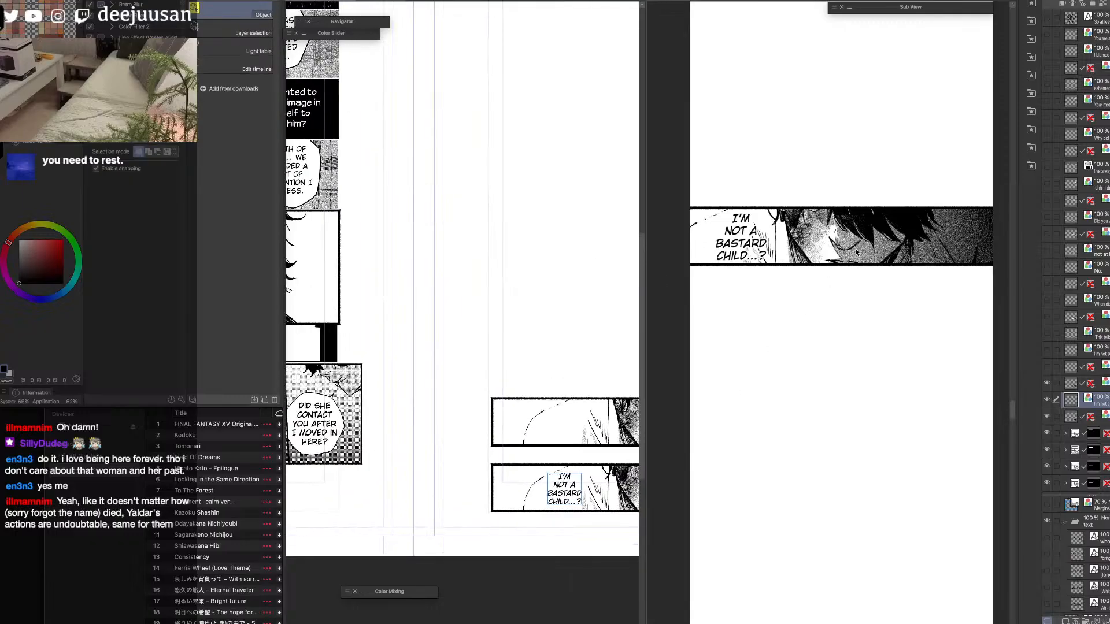
{"action": "left_click", "coordinate": [857, 249]}
{"action": "scroll", "coordinate": [858, 249], "scroll_direction": "down", "scroll_amount": 1}
{"action": "key", "text": "space"}
{"action": "left_click_drag", "start_coordinate": [873, 246], "coordinate": [867, 501]}
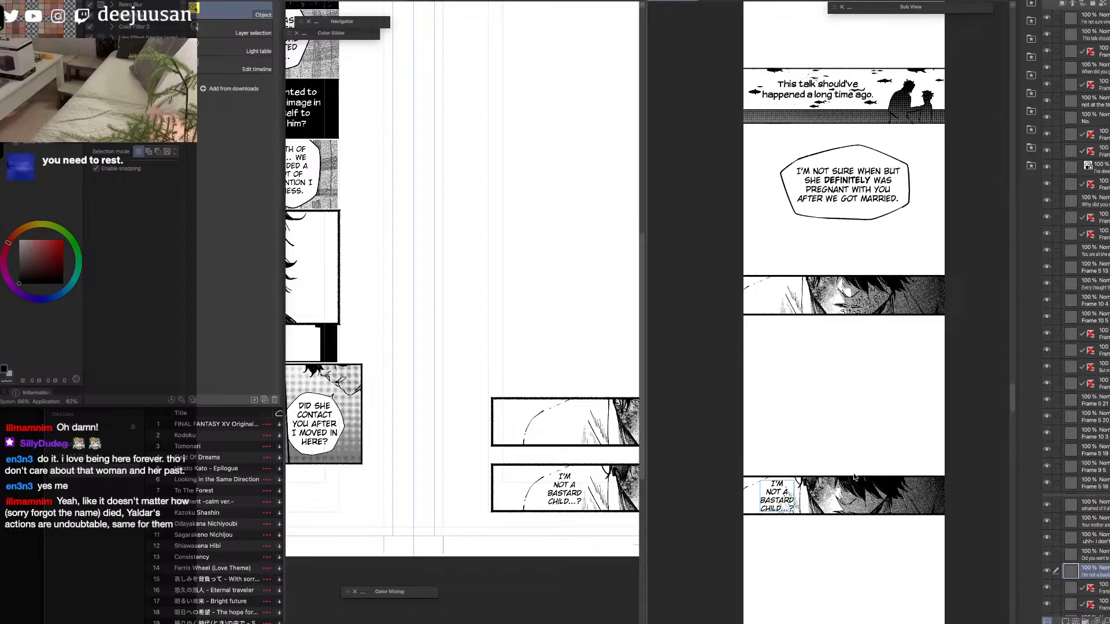
{"action": "key", "text": "space"}
{"action": "left_click_drag", "start_coordinate": [892, 413], "coordinate": [890, 196]}
Narrow the "Why didn't you want me?" frame on the source page by moving its left border inward.
{"action": "left_click", "coordinate": [439, 278]}
{"action": "key", "text": "space"}
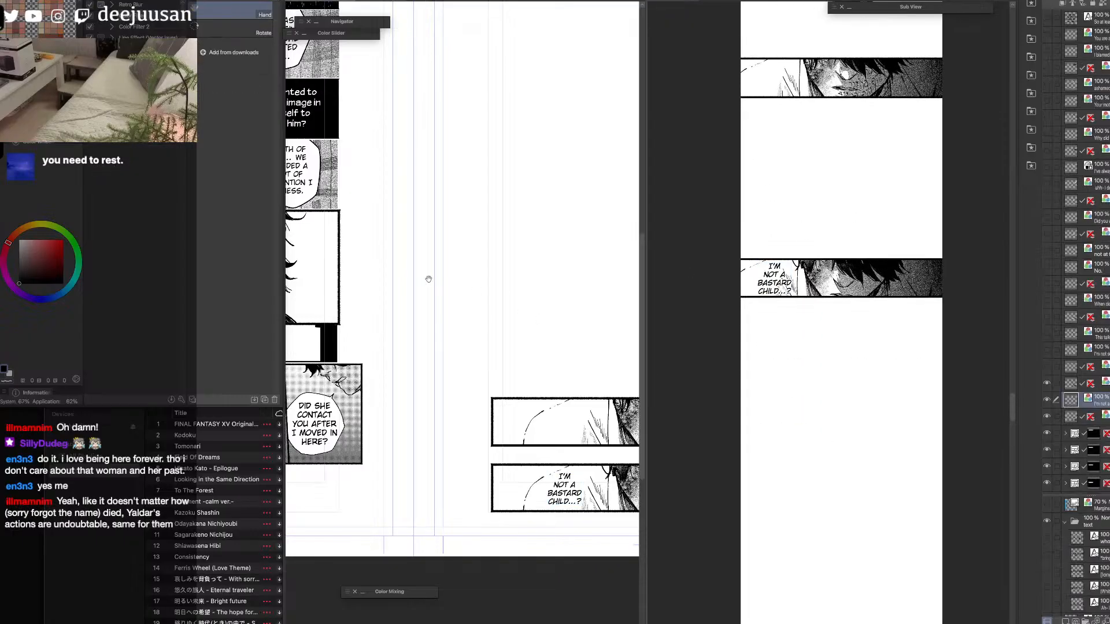
{"action": "left_click_drag", "start_coordinate": [431, 277], "coordinate": [750, 496]}
{"action": "left_click_drag", "start_coordinate": [647, 270], "coordinate": [748, 275]}
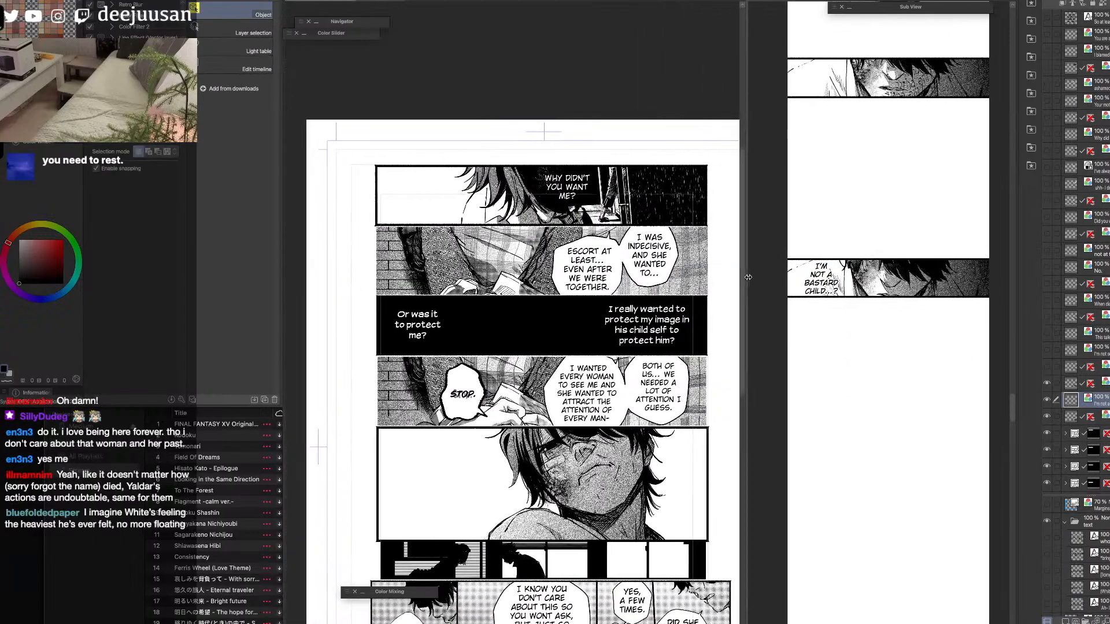
{"action": "scroll", "coordinate": [666, 224], "scroll_direction": "up", "scroll_amount": 3}
{"action": "key", "text": "space"}
{"action": "left_click_drag", "start_coordinate": [679, 229], "coordinate": [687, 235]}
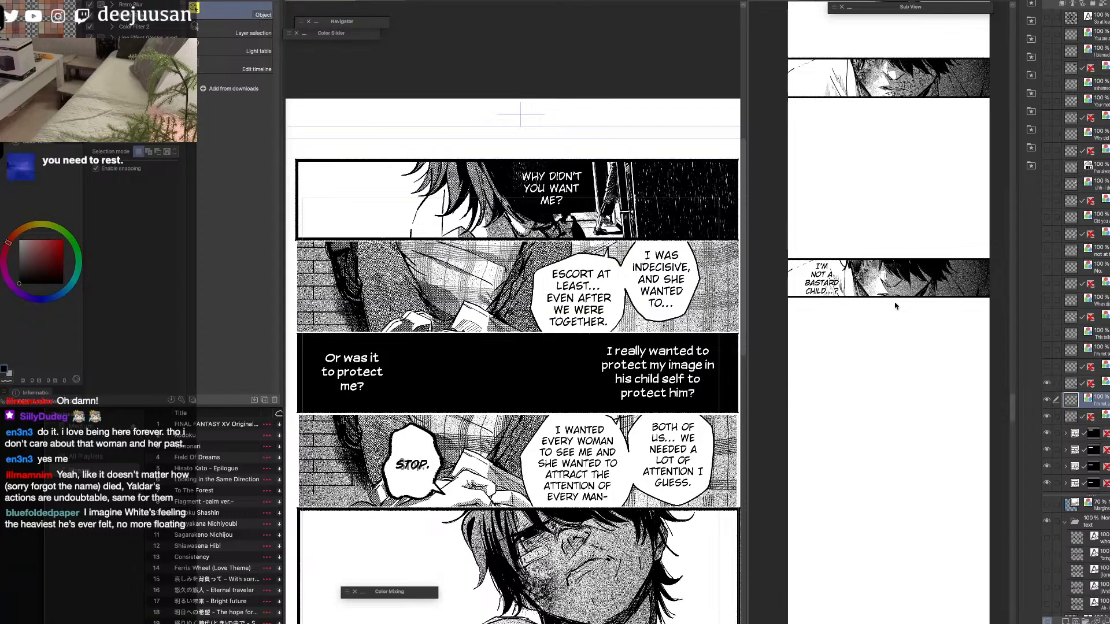
{"action": "left_click", "coordinate": [738, 233]}
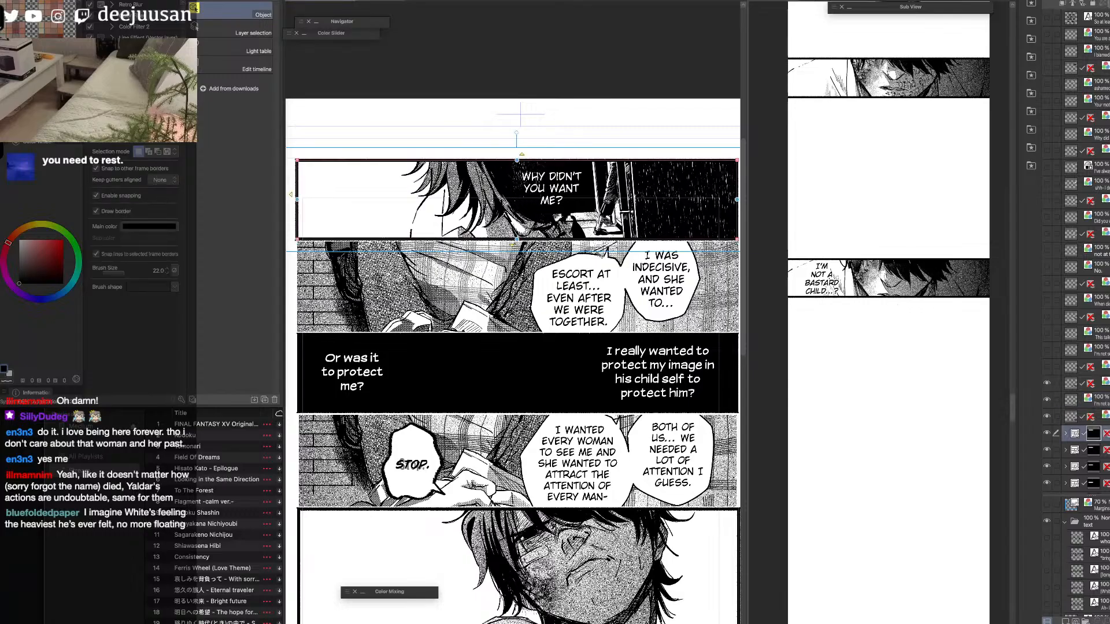
{"action": "left_click_drag", "start_coordinate": [300, 204], "coordinate": [353, 211]}
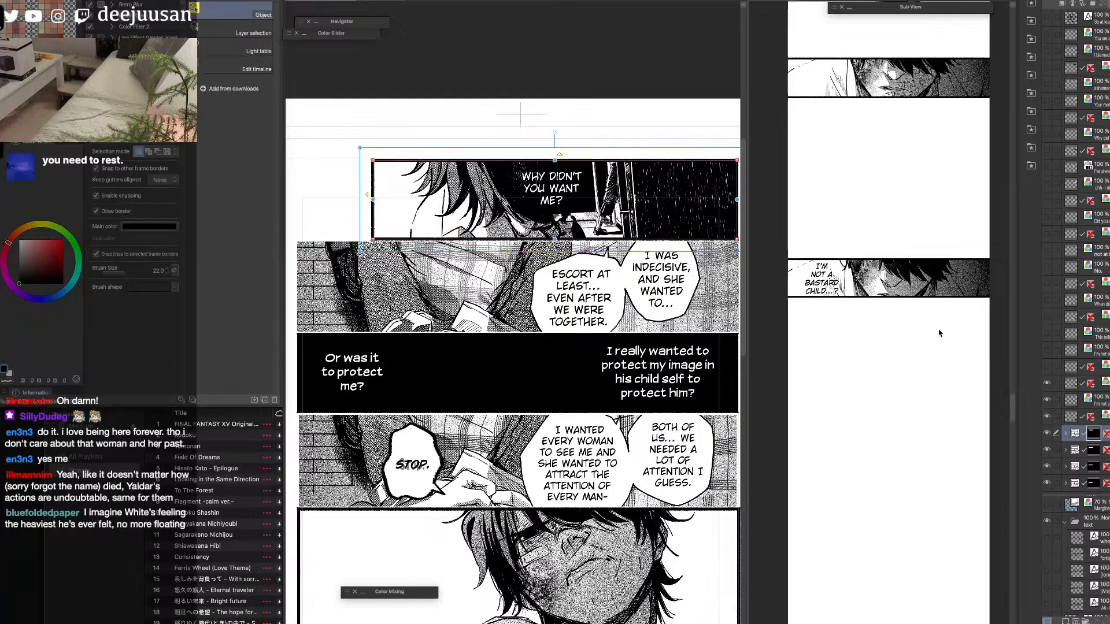
Hide the two transferred close-up face panels and the "I'm not a bastard child...?" text on the source page.
{"action": "left_click", "coordinate": [1047, 422]}
{"action": "left_click", "coordinate": [1046, 422]}
{"action": "key", "text": "super+minus"}
{"action": "key", "text": "space"}
{"action": "left_click_drag", "start_coordinate": [692, 510], "coordinate": [414, 319]}
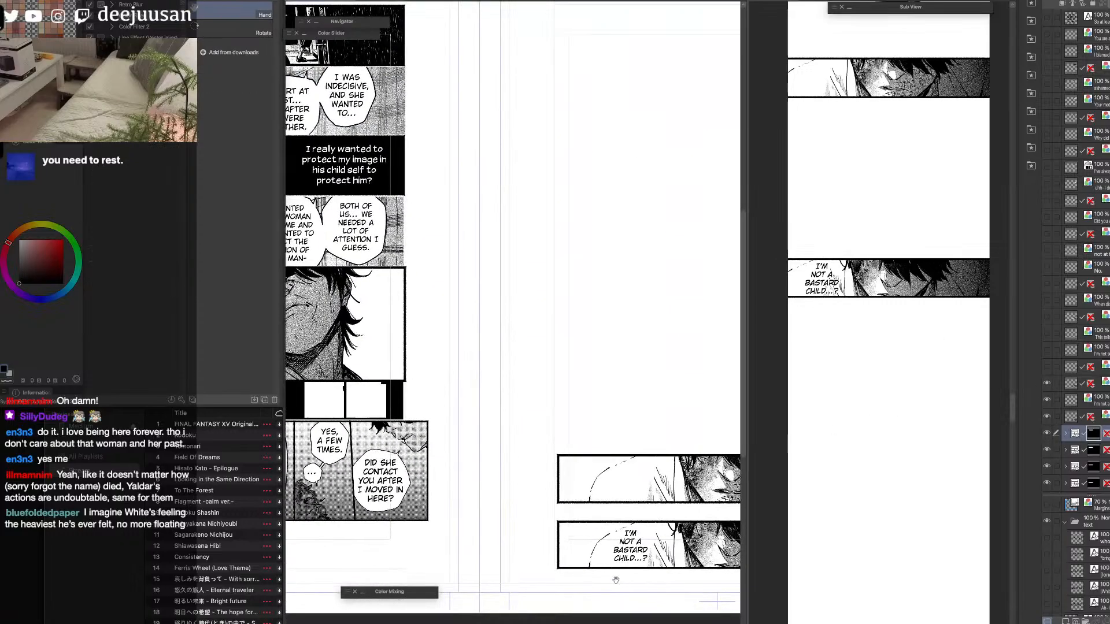
{"action": "left_click_drag", "start_coordinate": [619, 585], "coordinate": [533, 557]}
{"action": "left_click_drag", "start_coordinate": [1047, 383], "coordinate": [1047, 416]}
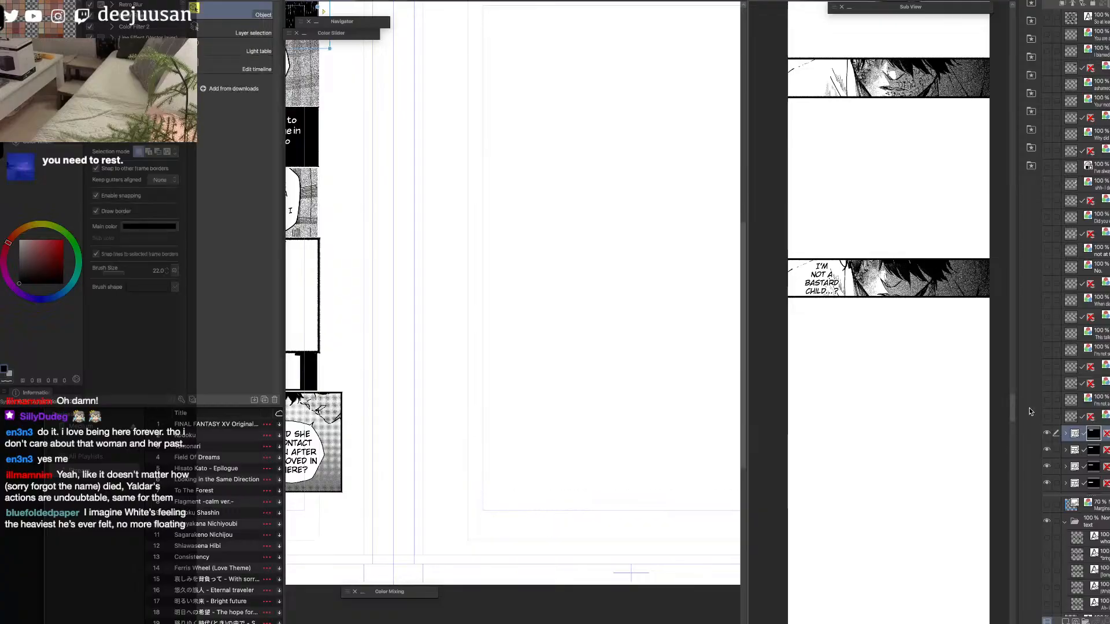
Move the "Why didn't you want me?" text layer out of its frame folder on the source page.
{"action": "key", "text": "space"}
{"action": "left_click_drag", "start_coordinate": [497, 368], "coordinate": [843, 576]}
{"action": "left_click_drag", "start_coordinate": [636, 454], "coordinate": [695, 459]}
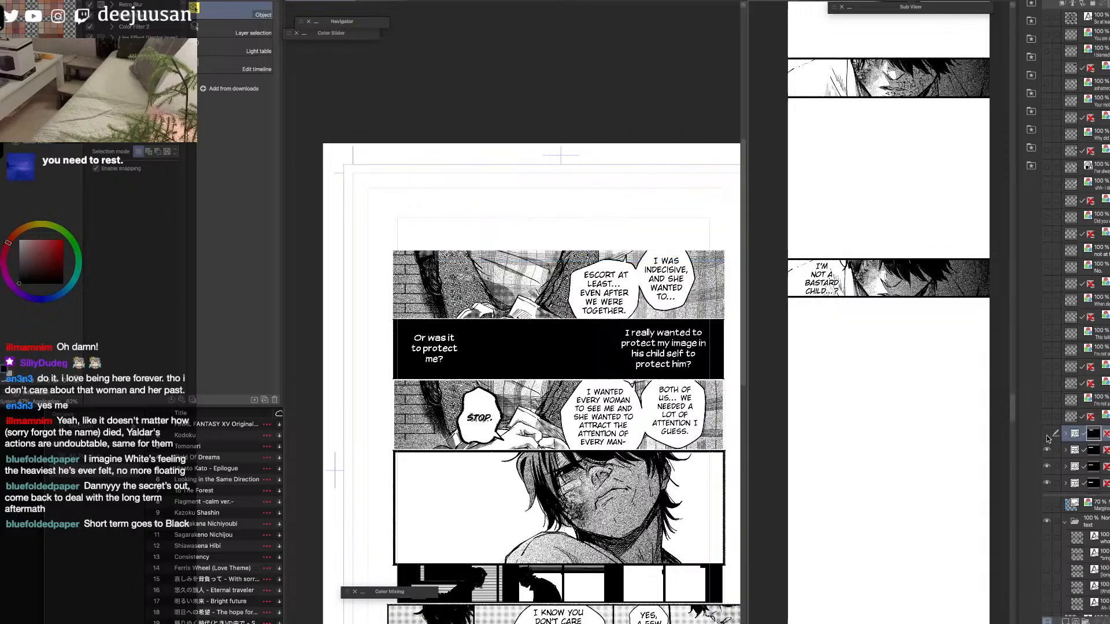
{"action": "left_click", "coordinate": [1066, 434]}
{"action": "mouse_move", "coordinate": [1079, 452]}
{"action": "left_mouse_down"}
{"action": "mouse_move", "coordinate": [1078, 426]}
{"action": "mouse_move", "coordinate": [1070, 443]}
{"action": "left_mouse_up"}
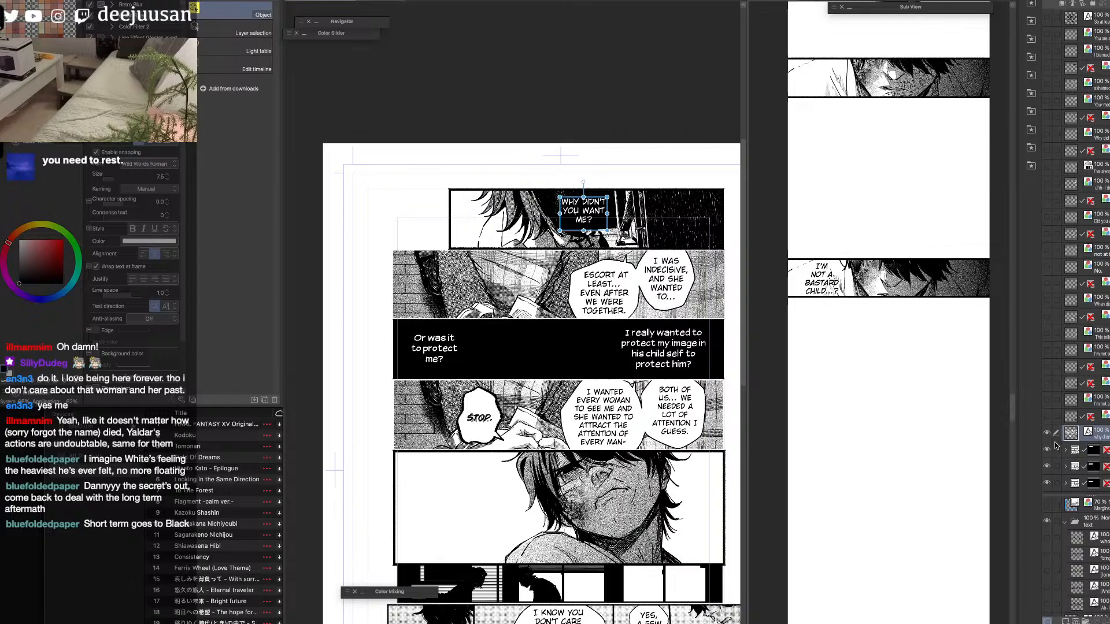
Flatten the "Why didn't you want me?" panel's frame folder into a single layer.
{"action": "left_click", "coordinate": [1046, 449]}
{"action": "left_click", "coordinate": [1047, 449]}
{"action": "left_click", "coordinate": [1099, 449]}
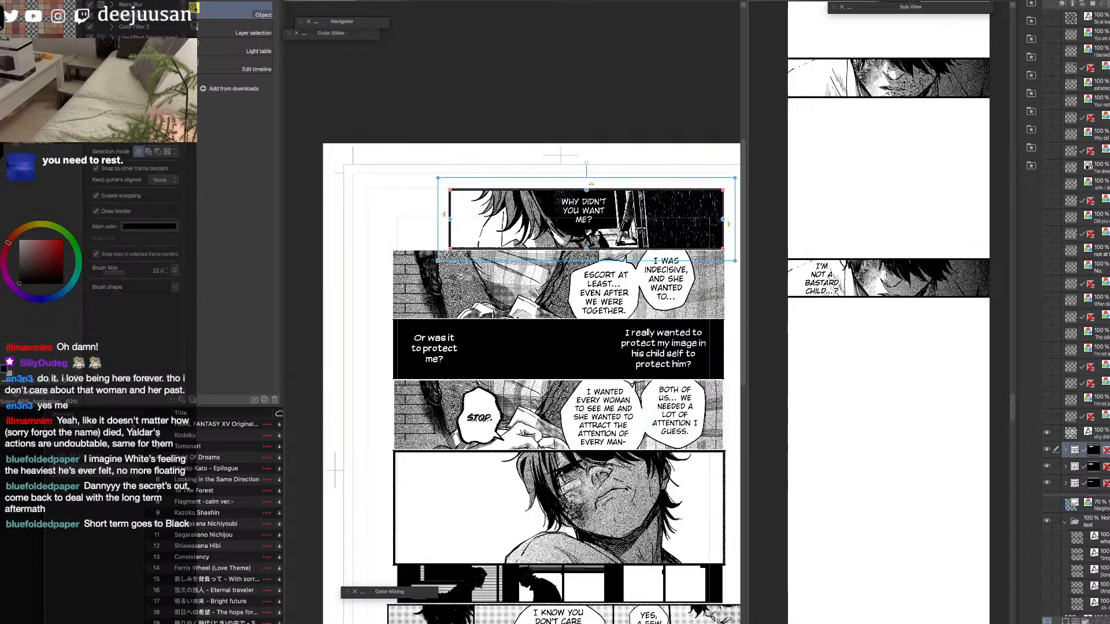
{"action": "key", "text": "alt+shift+e"}
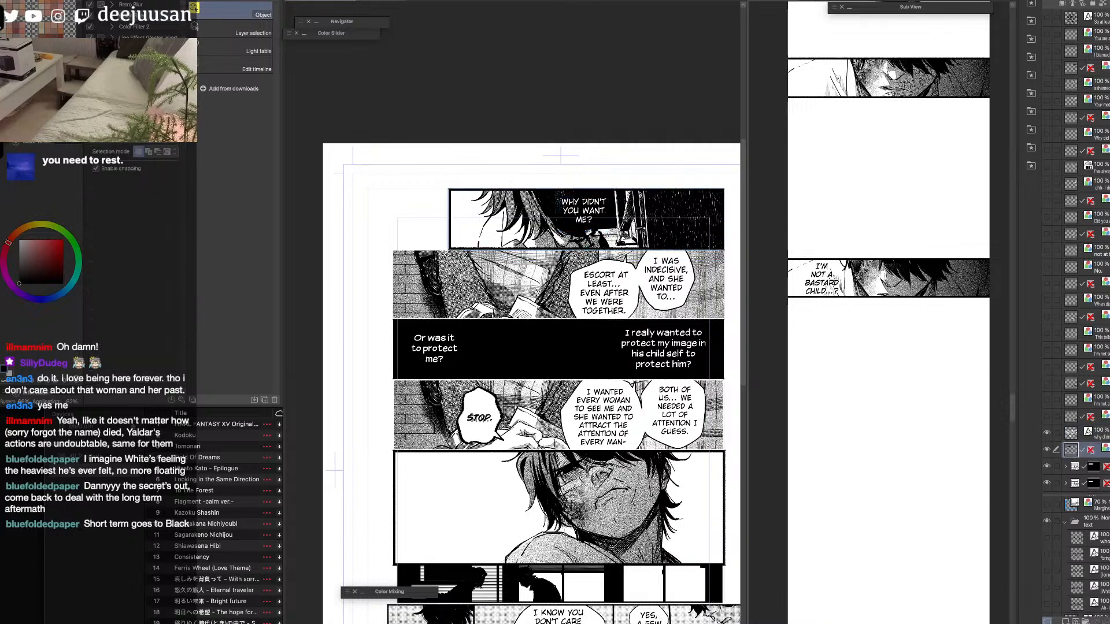
Paste the flattened "Why didn't you want me?" panel into the strip, scale it to about 48% and place it below the lower face panel.
{"action": "left_click", "coordinate": [859, 429]}
{"action": "key", "text": "ctrl+v"}
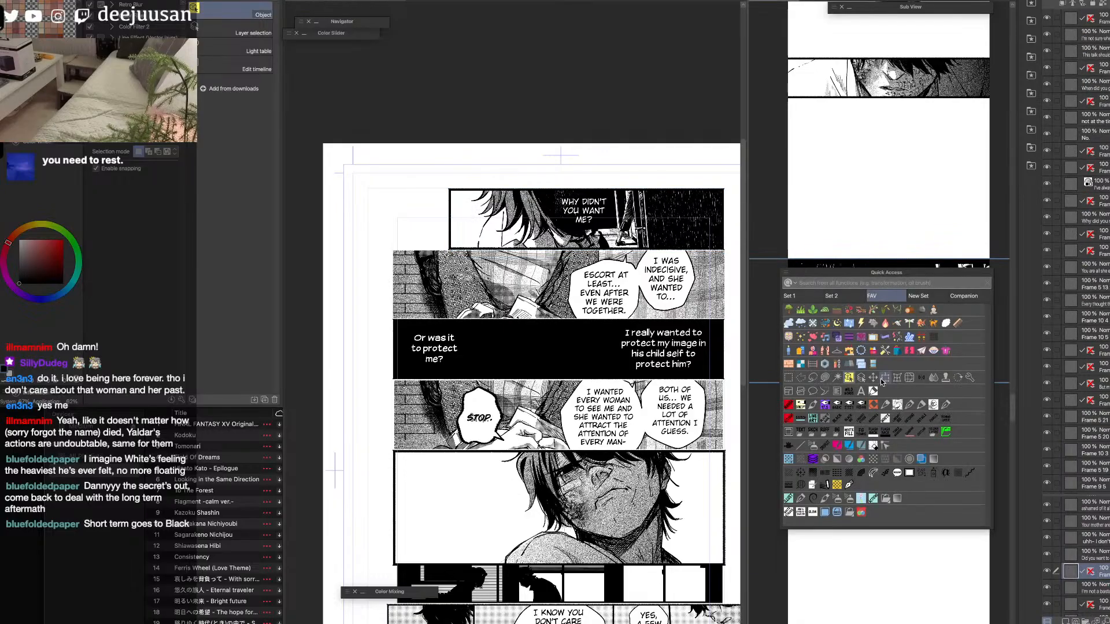
{"action": "key", "text": "ctrl+t"}
{"action": "left_click_drag", "start_coordinate": [897, 259], "coordinate": [906, 319]}
{"action": "left_click_drag", "start_coordinate": [920, 364], "coordinate": [941, 460]}
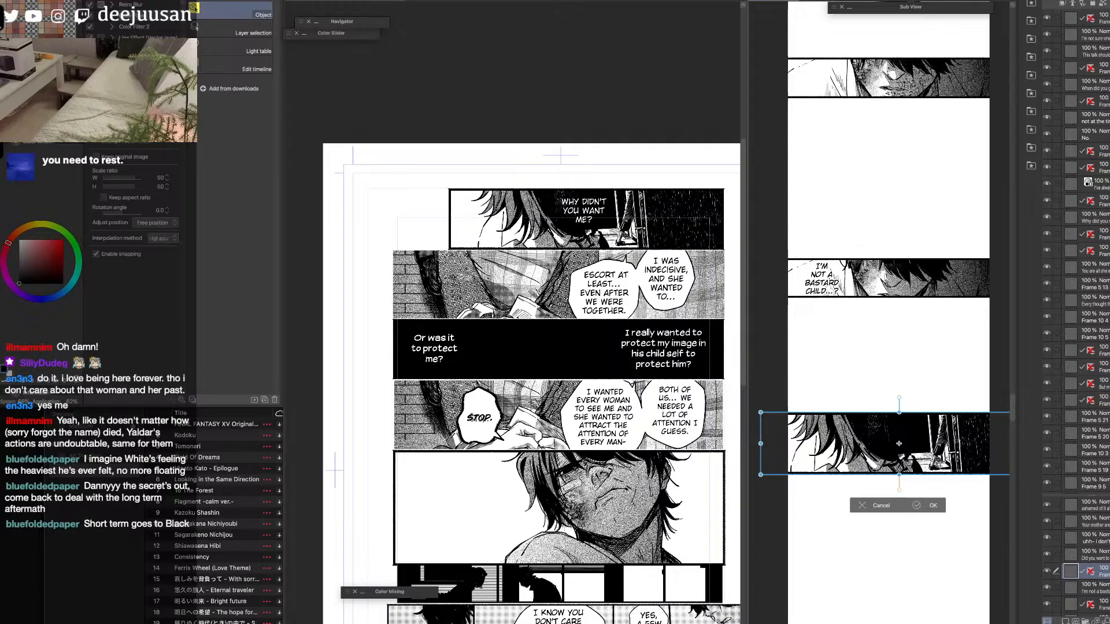
{"action": "left_click_drag", "start_coordinate": [939, 461], "coordinate": [943, 462]}
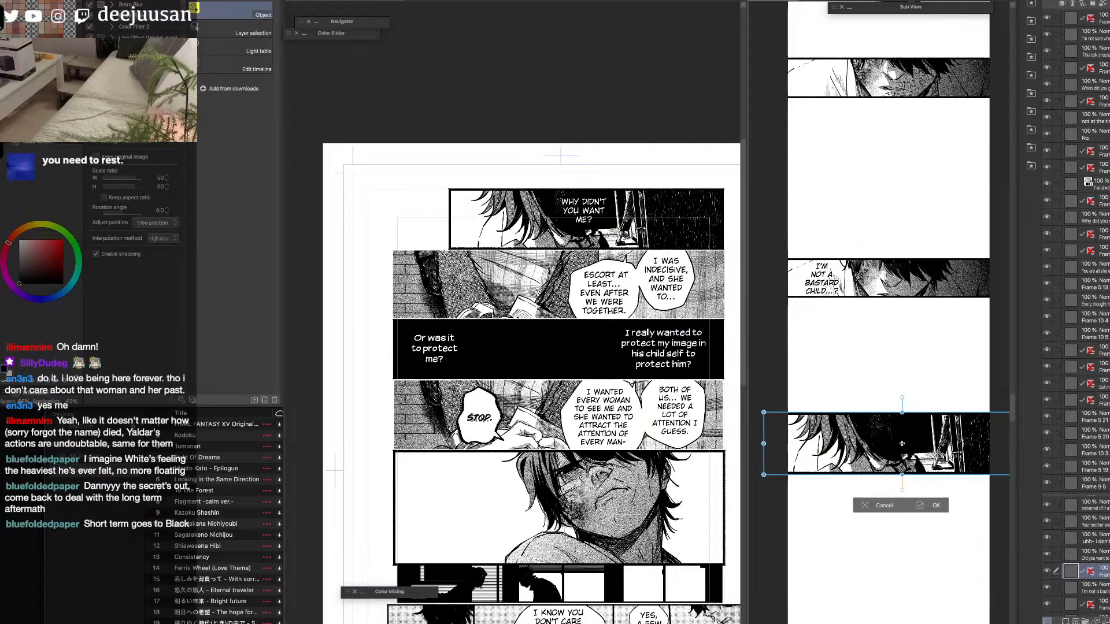
{"action": "left_click_drag", "start_coordinate": [902, 412], "coordinate": [899, 418]}
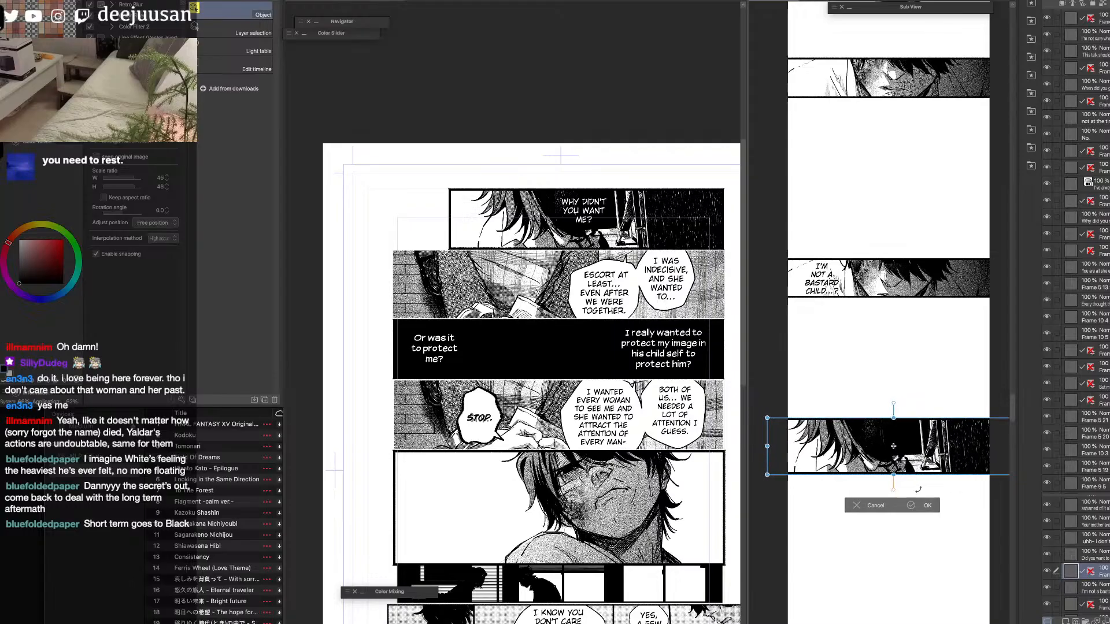
{"action": "left_click", "coordinate": [916, 505]}
Lower the pasted panel to widen the gap beneath the lower face panel, and nudge it slightly right.
{"action": "left_click_drag", "start_coordinate": [919, 519], "coordinate": [884, 396]}
{"action": "left_click_drag", "start_coordinate": [749, 411], "coordinate": [698, 404]}
{"action": "left_click_drag", "start_coordinate": [834, 332], "coordinate": [844, 369]}
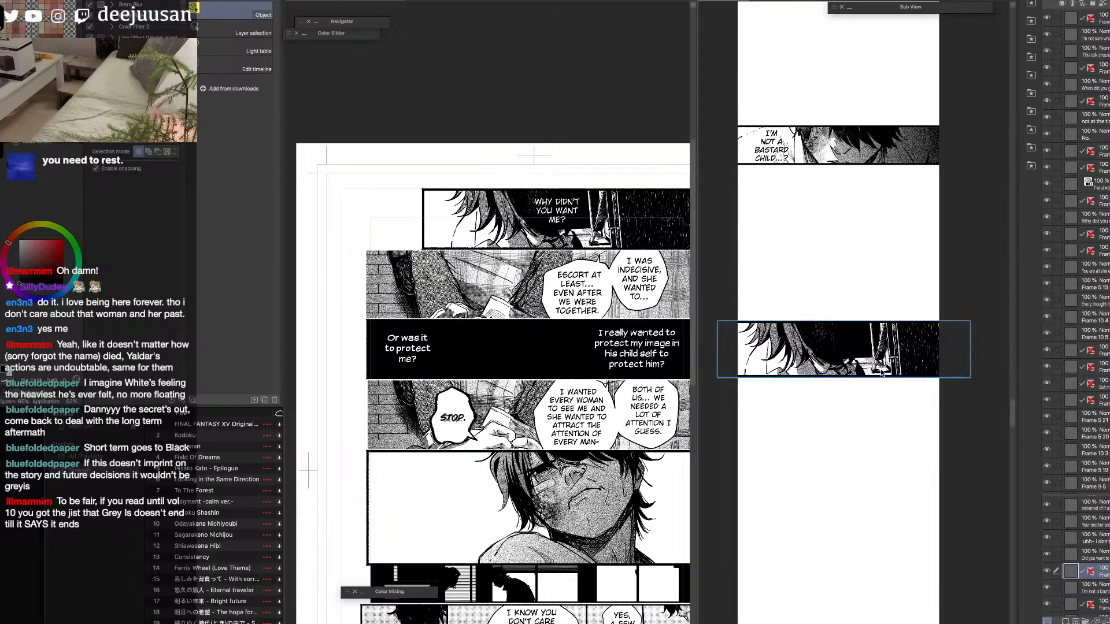
{"action": "left_click_drag", "start_coordinate": [851, 372], "coordinate": [855, 362]}
{"action": "scroll", "coordinate": [855, 372], "scroll_direction": "up", "scroll_amount": 1}
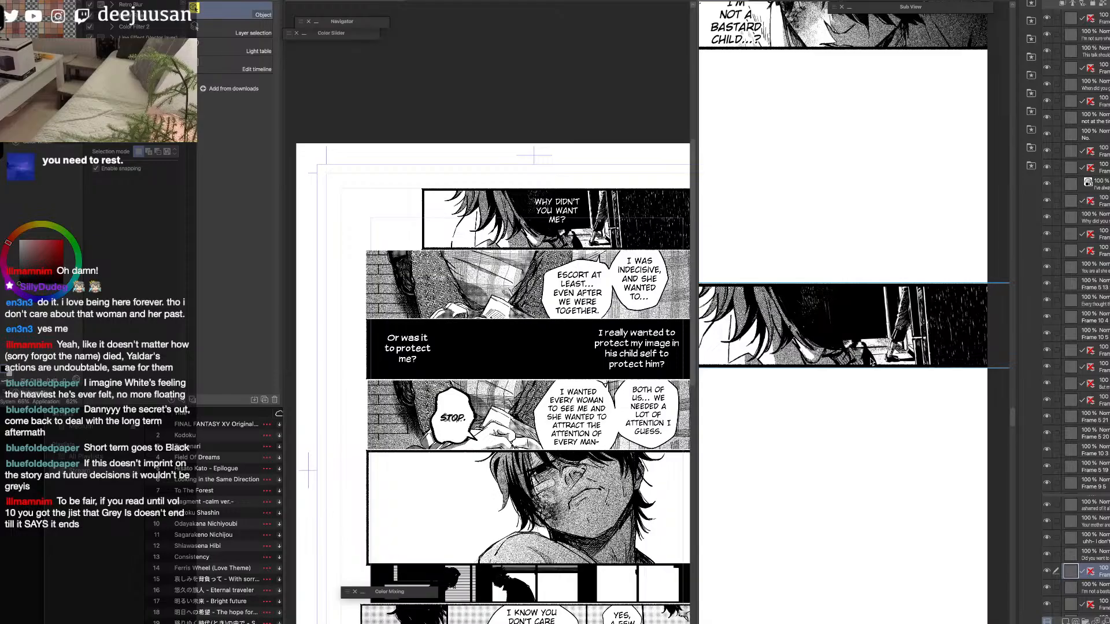
{"action": "scroll", "coordinate": [871, 361], "scroll_direction": "down", "scroll_amount": 1}
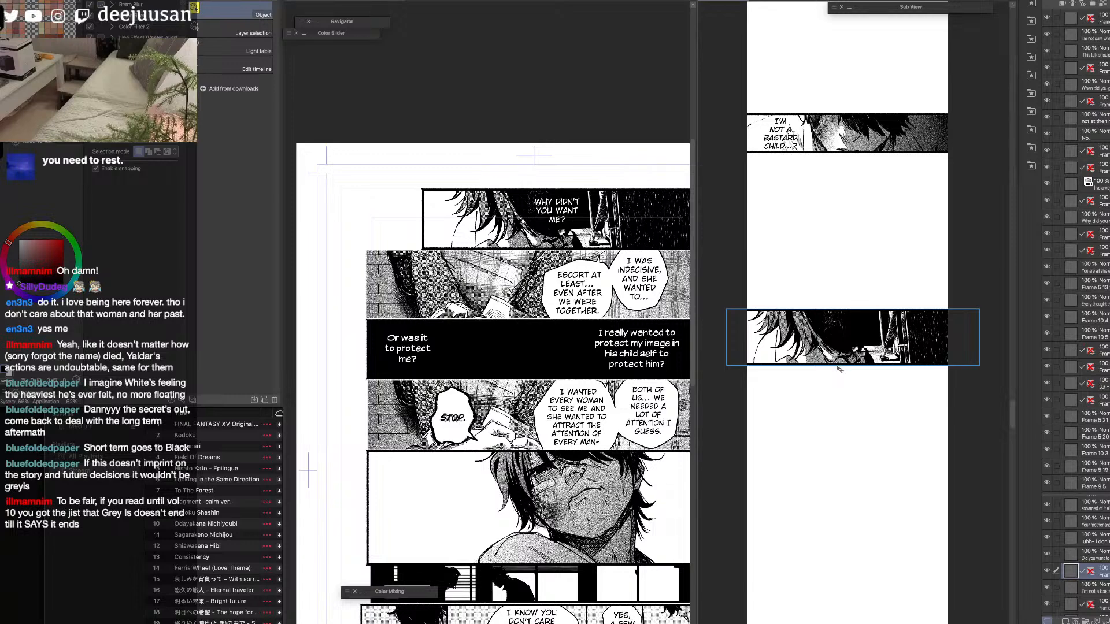
{"action": "left_click_drag", "start_coordinate": [843, 345], "coordinate": [847, 346]}
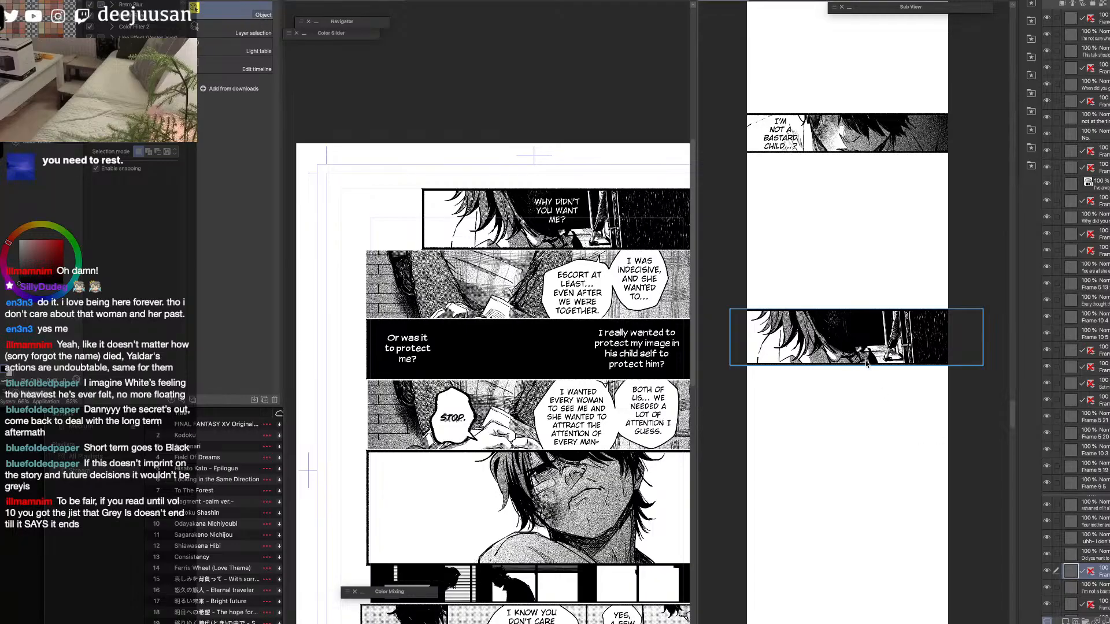
Review the gaps between the face panels in the strip leading down to the newly pasted panel.
{"action": "key", "text": "space"}
{"action": "left_click_drag", "start_coordinate": [865, 131], "coordinate": [875, 384]}
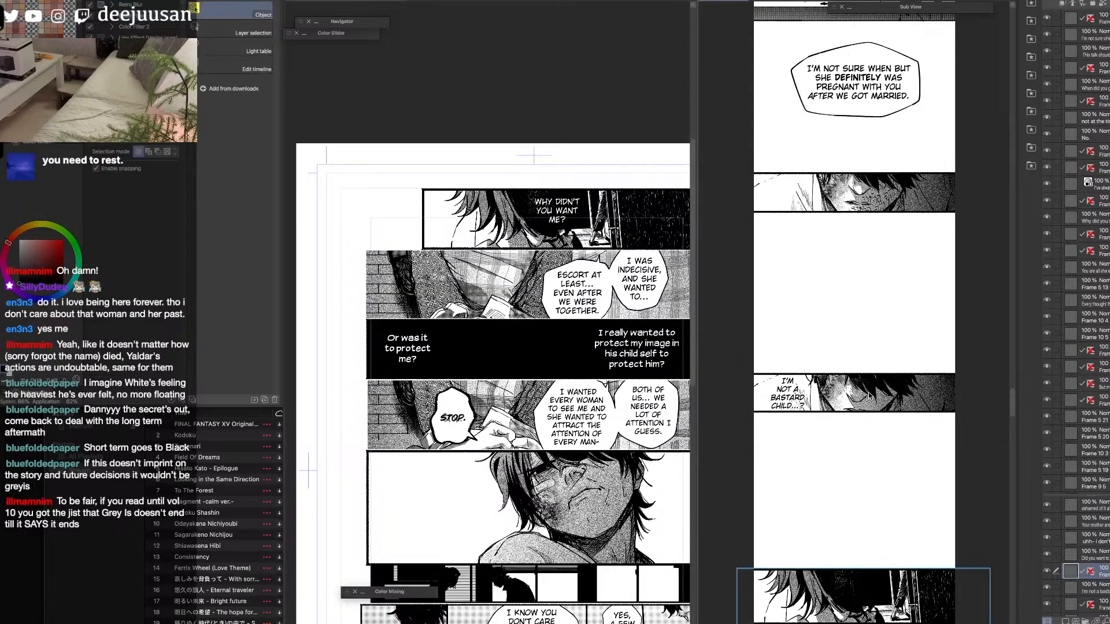
{"action": "key", "text": "space"}
{"action": "left_click_drag", "start_coordinate": [870, 391], "coordinate": [845, 491]}
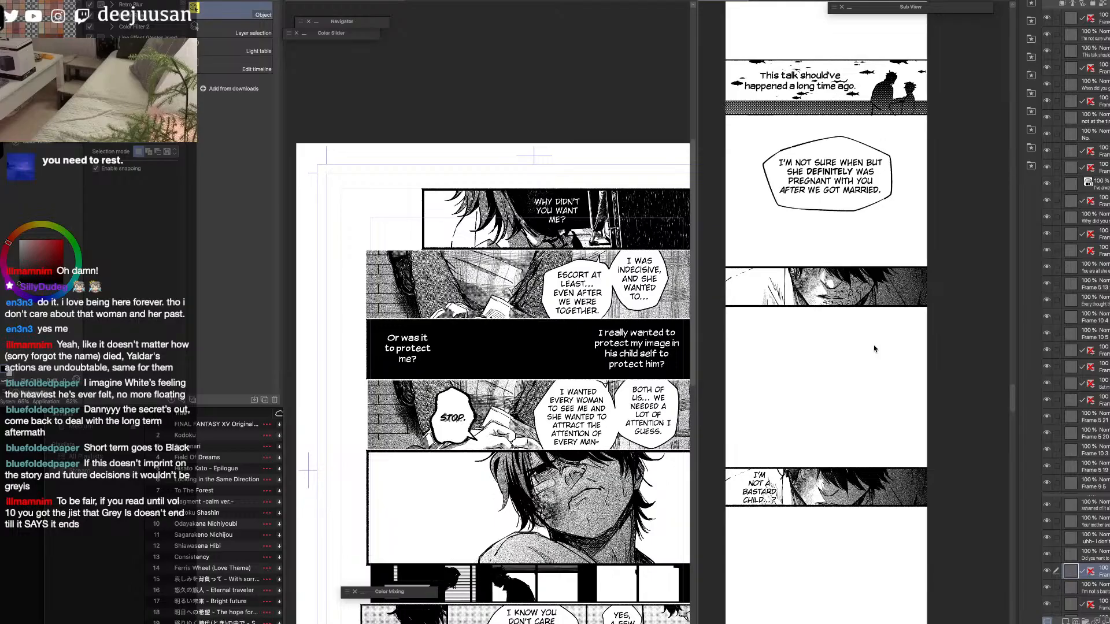
{"action": "key", "text": "space"}
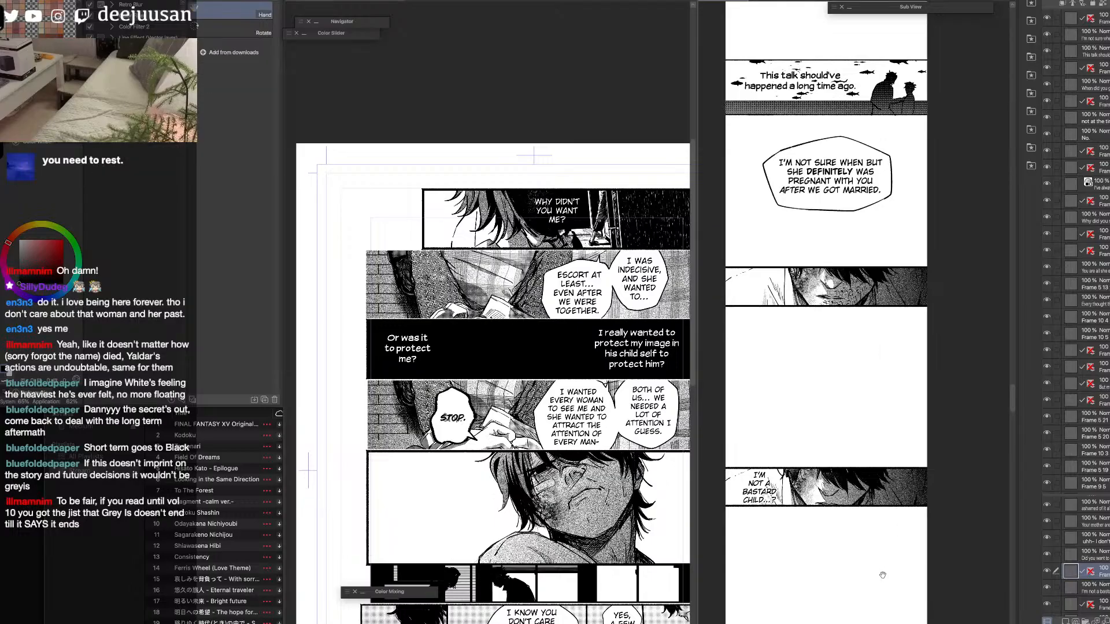
{"action": "left_click_drag", "start_coordinate": [885, 582], "coordinate": [897, 318]}
{"action": "left_click_drag", "start_coordinate": [886, 507], "coordinate": [906, 351]}
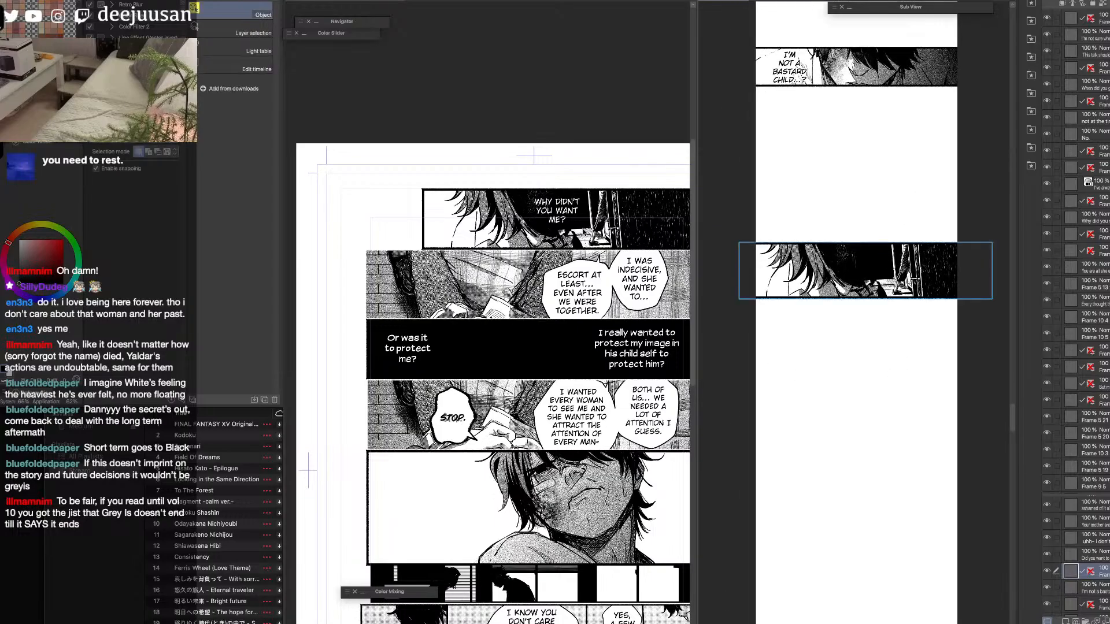
Rasterize the "Why didn't you want me?" text layer on the source page.
{"action": "left_click", "coordinate": [583, 235]}
{"action": "left_click", "coordinate": [1069, 430]}
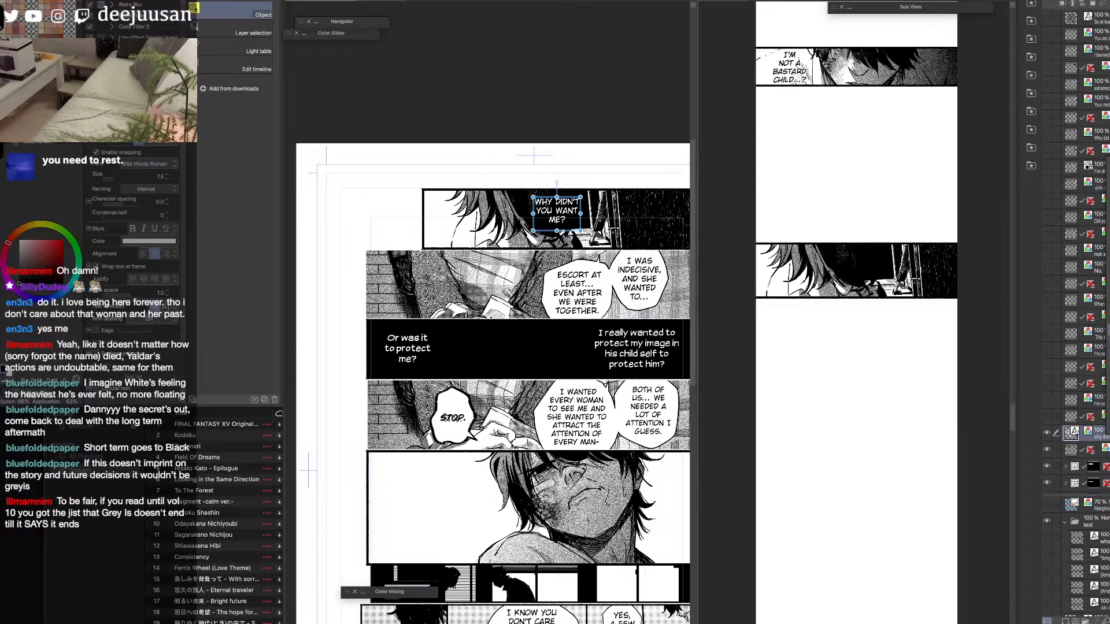
{"action": "left_click", "coordinate": [1108, 330]}
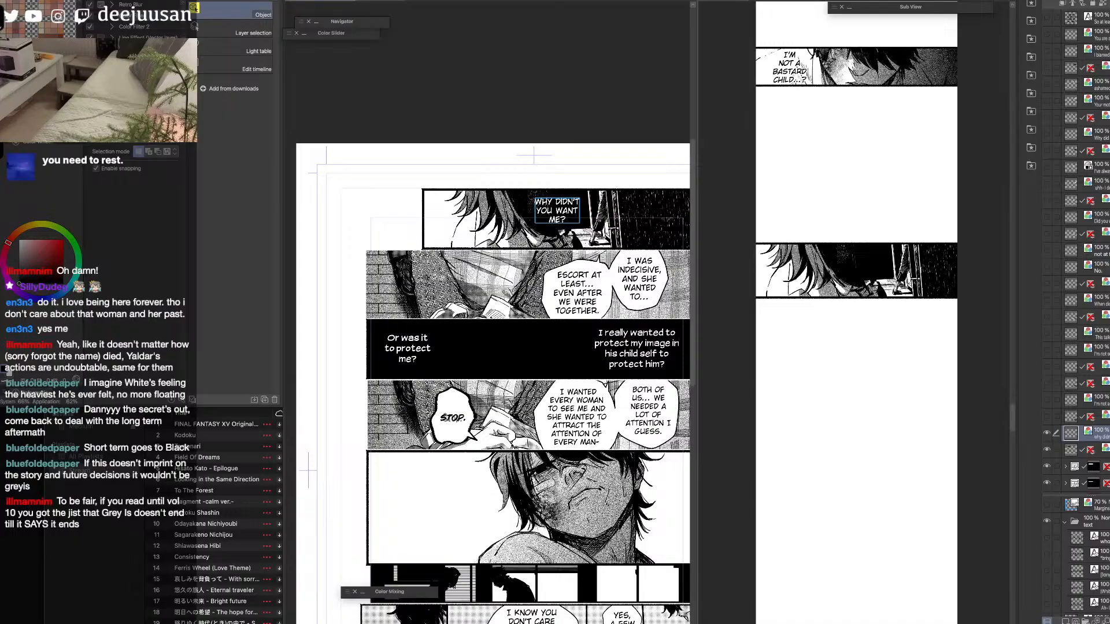
Paste the rasterized "Why didn't you want me?" text into the strip, scale it and place it over the panel's dark area.
{"action": "left_click", "coordinate": [874, 287]}
{"action": "key", "text": "super+v"}
{"action": "left_click_drag", "start_coordinate": [863, 325], "coordinate": [876, 269]}
{"action": "key", "text": "q"}
{"action": "left_click", "coordinate": [877, 241]}
{"action": "left_click_drag", "start_coordinate": [863, 288], "coordinate": [882, 271]}
{"action": "left_click", "coordinate": [883, 313]}
{"action": "key", "text": "q"}
{"action": "left_click", "coordinate": [870, 252]}
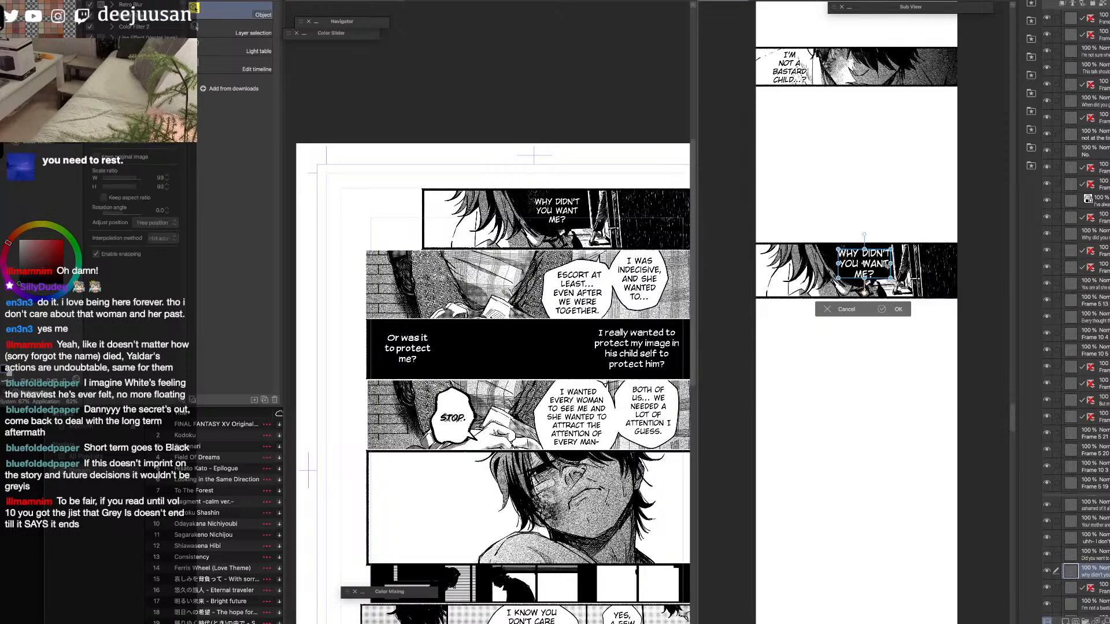
{"action": "key", "text": "q"}
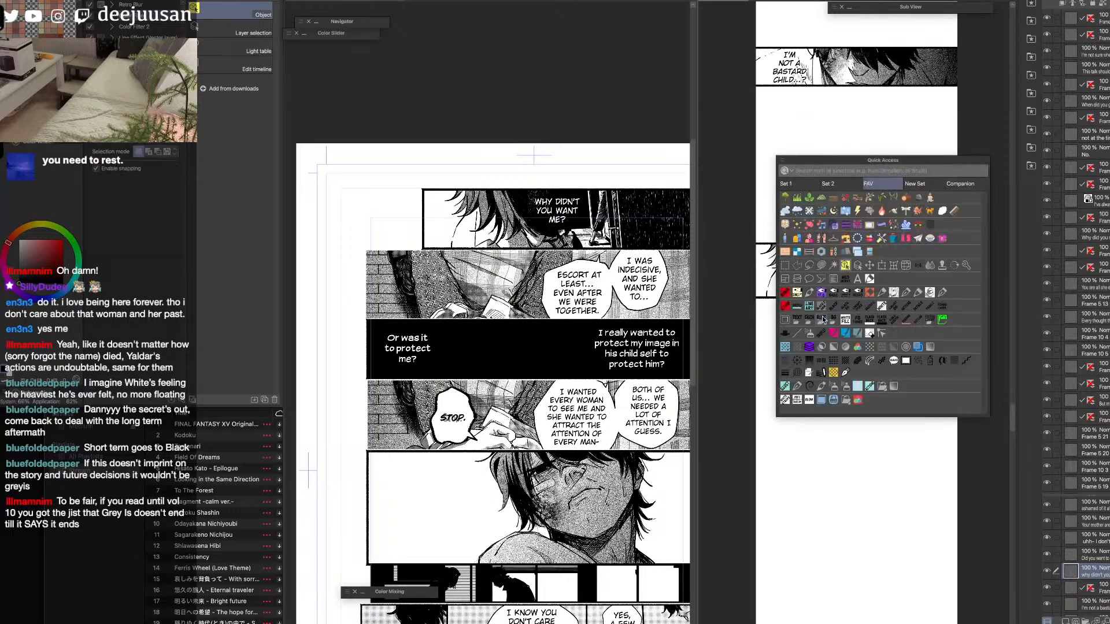
Examine the pasted "Why didn't you want me?" lettering up close in the strip and compare it with the source page.
{"action": "left_click", "coordinate": [847, 267]}
{"action": "left_click", "coordinate": [889, 294]}
{"action": "left_click_drag", "start_coordinate": [862, 280], "coordinate": [865, 394]}
{"action": "left_click", "coordinate": [866, 398]}
{"action": "left_click", "coordinate": [864, 392]}
{"action": "scroll", "coordinate": [897, 407], "scroll_direction": "up", "scroll_amount": 2}
{"action": "left_click_drag", "start_coordinate": [756, 440], "coordinate": [784, 437]}
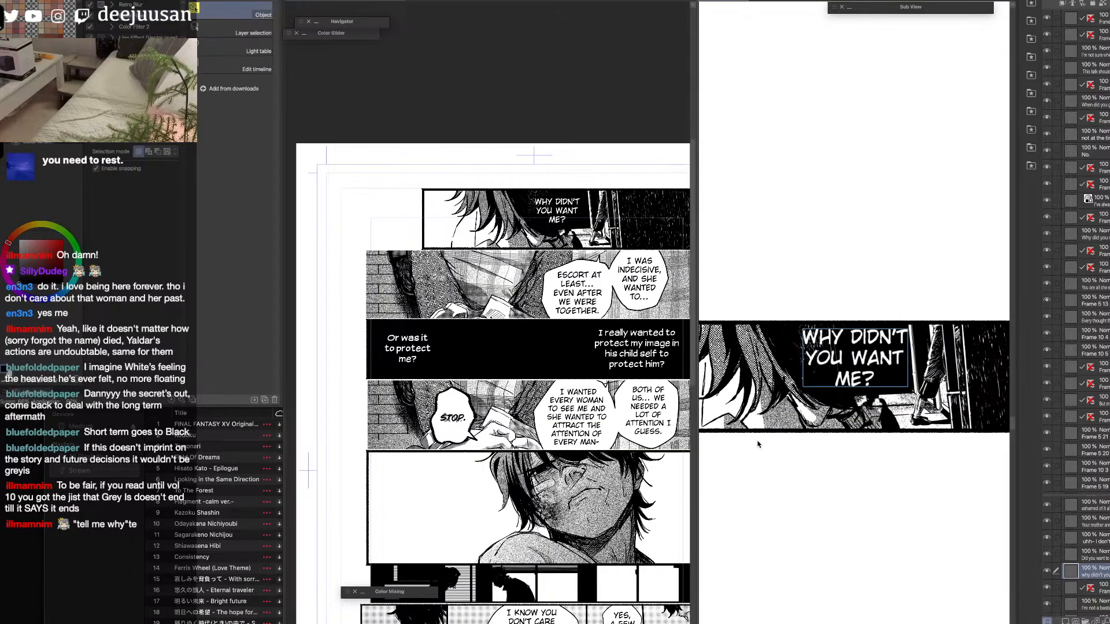
{"action": "scroll", "coordinate": [754, 438], "scroll_direction": "down", "scroll_amount": 2}
{"action": "left_click", "coordinate": [659, 418]}
{"action": "left_click_drag", "start_coordinate": [659, 418], "coordinate": [438, 379]}
{"action": "scroll", "coordinate": [604, 428], "scroll_direction": "down", "scroll_amount": 3}
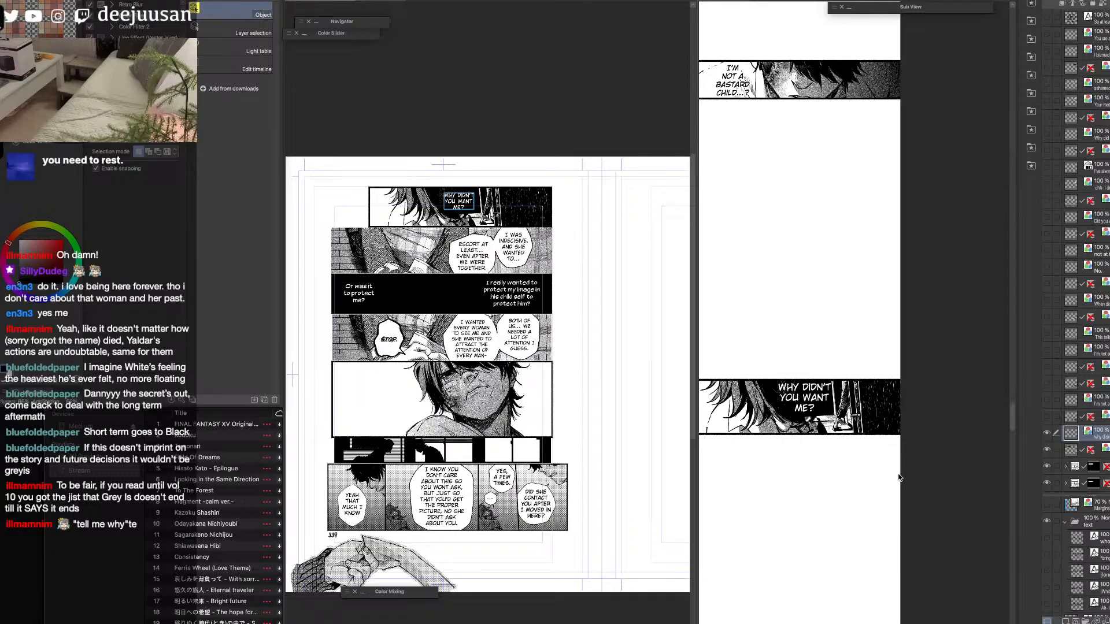
Review the strip's earlier panels, balloons and spacing down to the "Why didn't you want me?" panel.
{"action": "left_click", "coordinate": [889, 319]}
{"action": "scroll", "coordinate": [900, 314], "scroll_direction": "down", "scroll_amount": 1}
{"action": "key", "text": "space"}
{"action": "left_click_drag", "start_coordinate": [919, 170], "coordinate": [921, 515]}
{"action": "left_click_drag", "start_coordinate": [944, 295], "coordinate": [944, 520]}
{"action": "left_click_drag", "start_coordinate": [948, 332], "coordinate": [947, 514]}
{"action": "left_click_drag", "start_coordinate": [960, 388], "coordinate": [957, 471]}
{"action": "left_click_drag", "start_coordinate": [963, 396], "coordinate": [958, 468]}
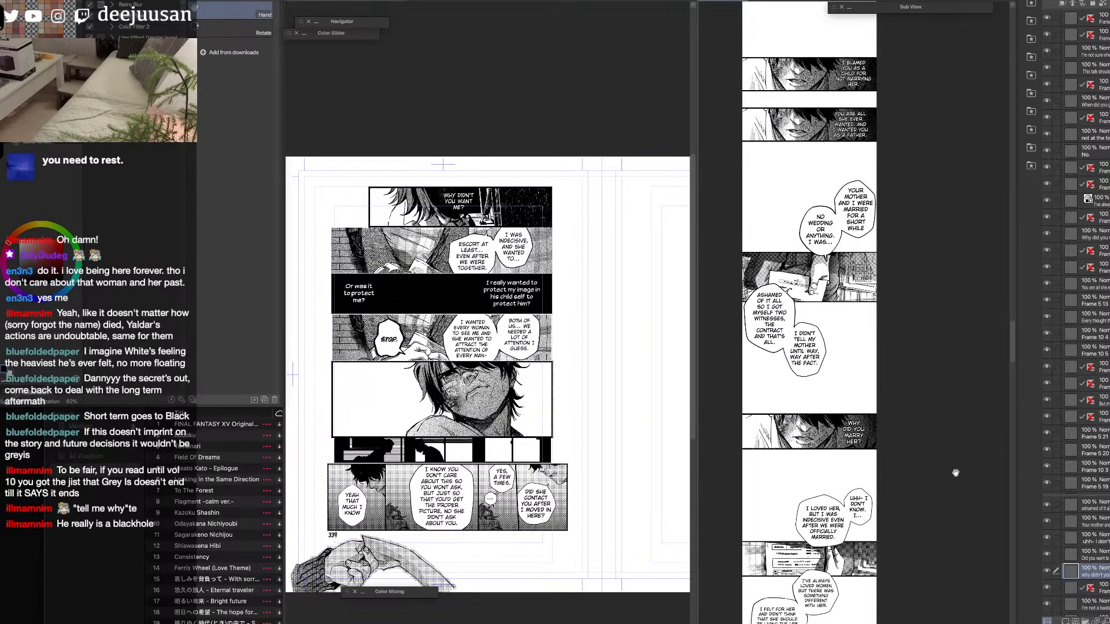
{"action": "left_click_drag", "start_coordinate": [951, 528], "coordinate": [956, 420]}
{"action": "left_click_drag", "start_coordinate": [949, 498], "coordinate": [953, 454]}
{"action": "left_click_drag", "start_coordinate": [954, 538], "coordinate": [954, 461]}
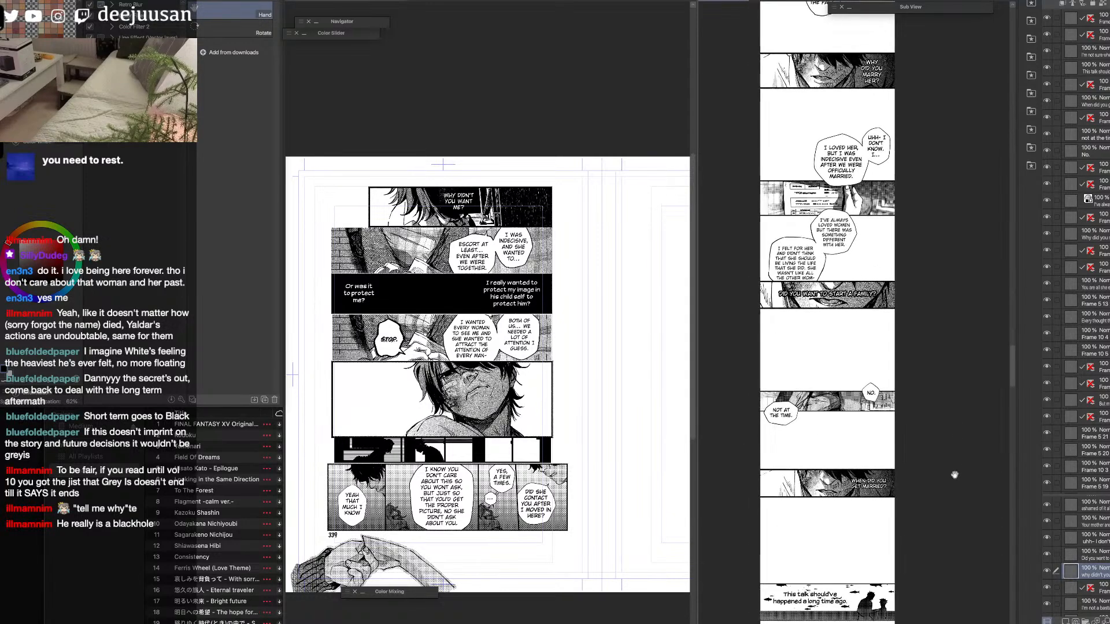
{"action": "mouse_move", "coordinate": [955, 613]}
{"action": "left_mouse_down"}
{"action": "mouse_move", "coordinate": [954, 434]}
{"action": "mouse_move", "coordinate": [963, 449]}
{"action": "left_mouse_up"}
{"action": "left_click_drag", "start_coordinate": [964, 535], "coordinate": [965, 382]}
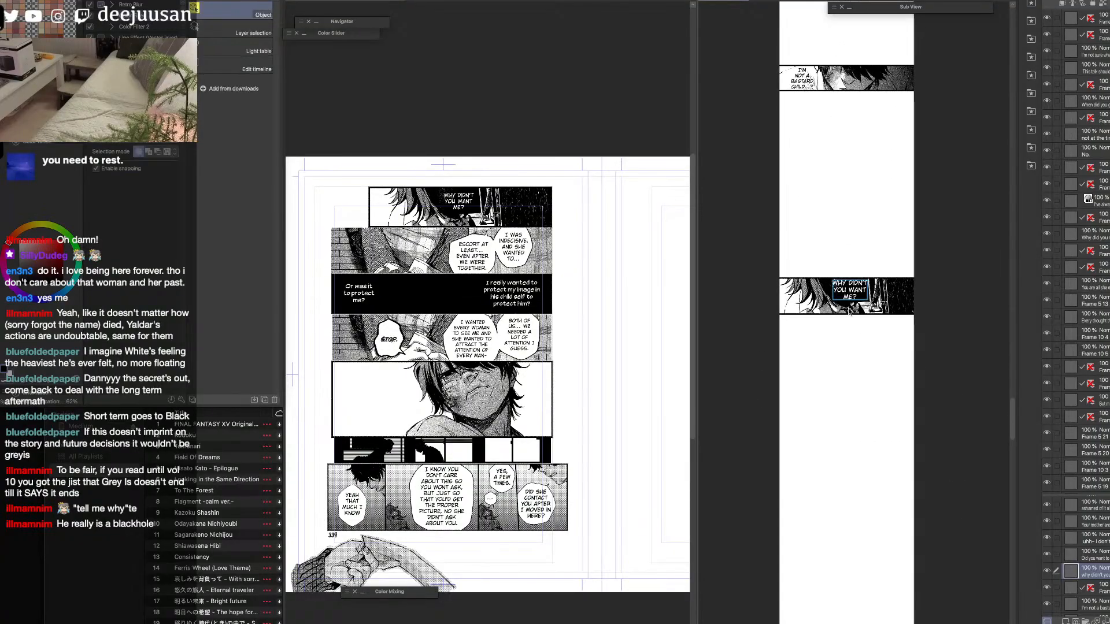
{"action": "left_click", "coordinate": [857, 316]}
{"action": "left_click_drag", "start_coordinate": [857, 316], "coordinate": [857, 293]}
{"action": "key", "text": "ctrl+z"}
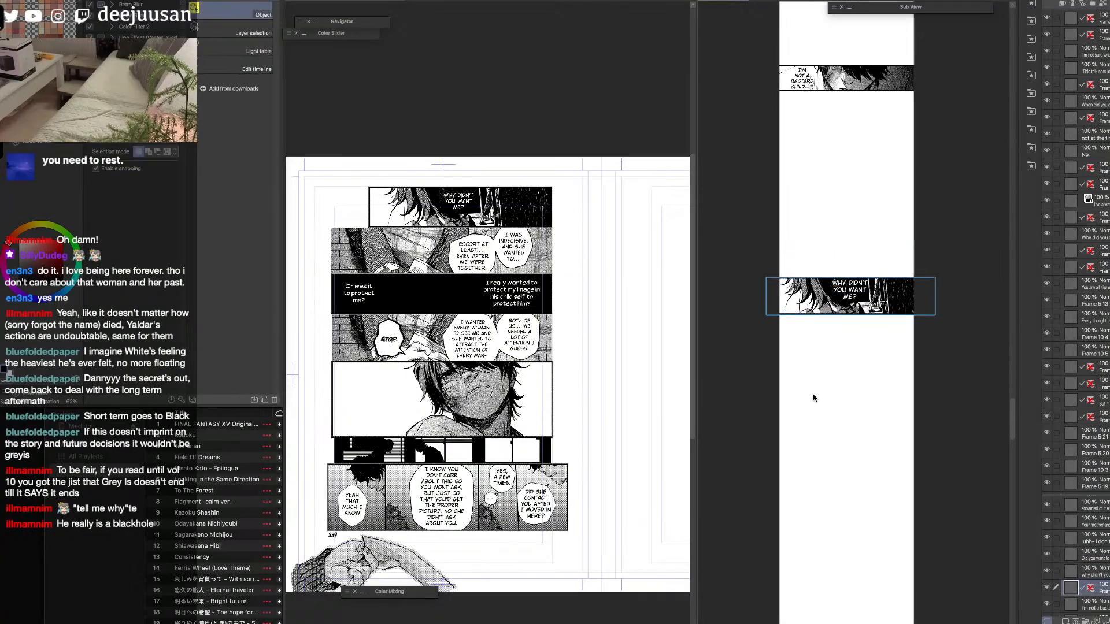
{"action": "key", "text": "F6"}
{"action": "left_click", "coordinate": [806, 350]}
Hide the transferred "Why didn't you want me?" text and panel layers on the source page.
{"action": "left_click", "coordinate": [653, 304]}
{"action": "left_click_drag", "start_coordinate": [1046, 433], "coordinate": [1049, 445]}
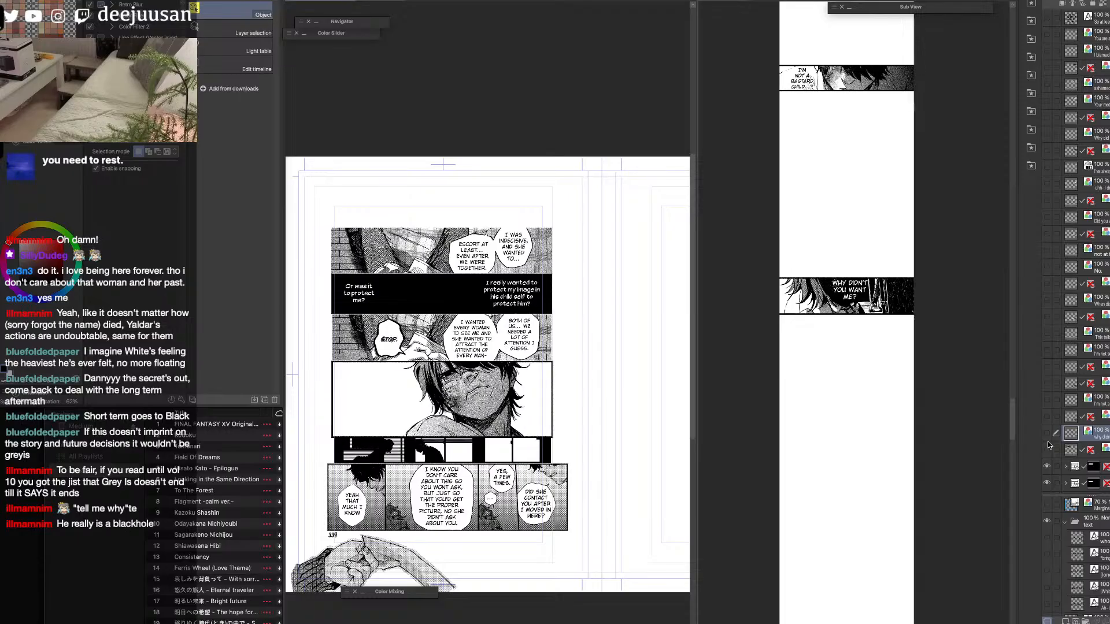
Scale the strip's "Why didn't you want me?" text slightly smaller and reposition it near the panel's upper edge.
{"action": "left_click", "coordinate": [859, 295]}
{"action": "left_click", "coordinate": [860, 295]}
{"action": "scroll", "coordinate": [860, 295], "scroll_direction": "up", "scroll_amount": 1}
{"action": "key", "text": "q"}
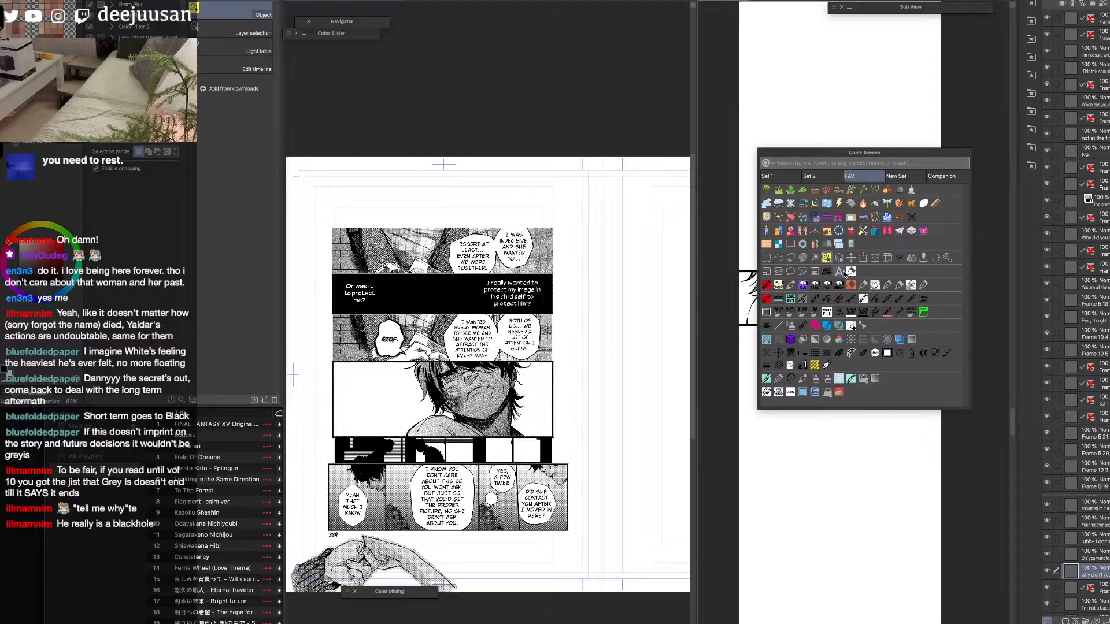
{"action": "left_click", "coordinate": [865, 259]}
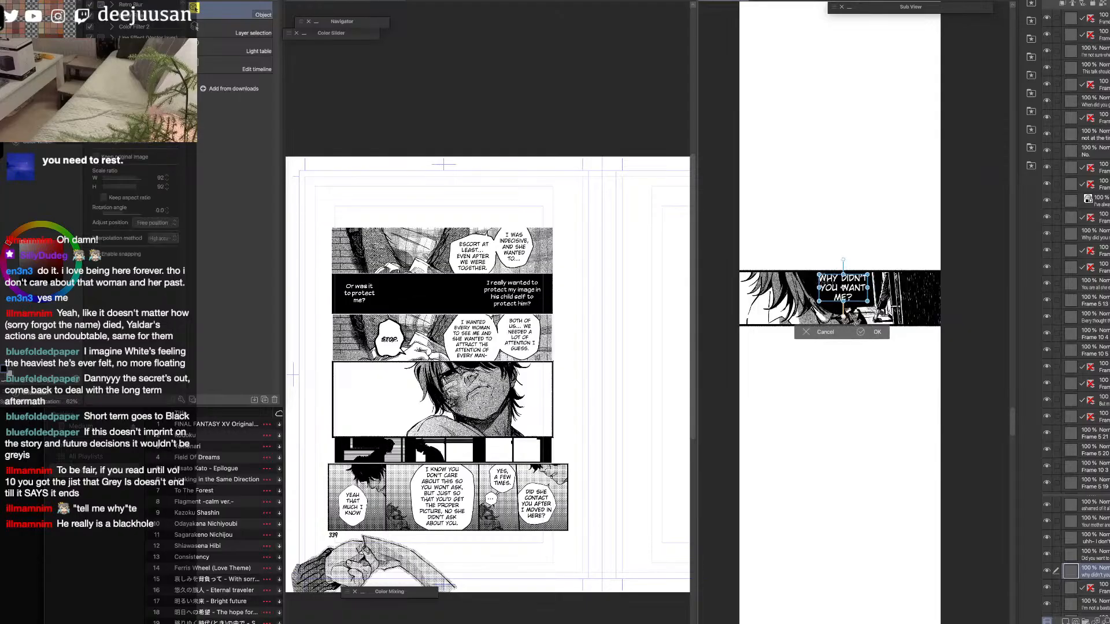
{"action": "key", "text": "space"}
{"action": "left_click_drag", "start_coordinate": [848, 499], "coordinate": [870, 347]}
Open the frame folder of the "Escort at least..." panel on the source page and select its balloon layer.
{"action": "left_click", "coordinate": [550, 272]}
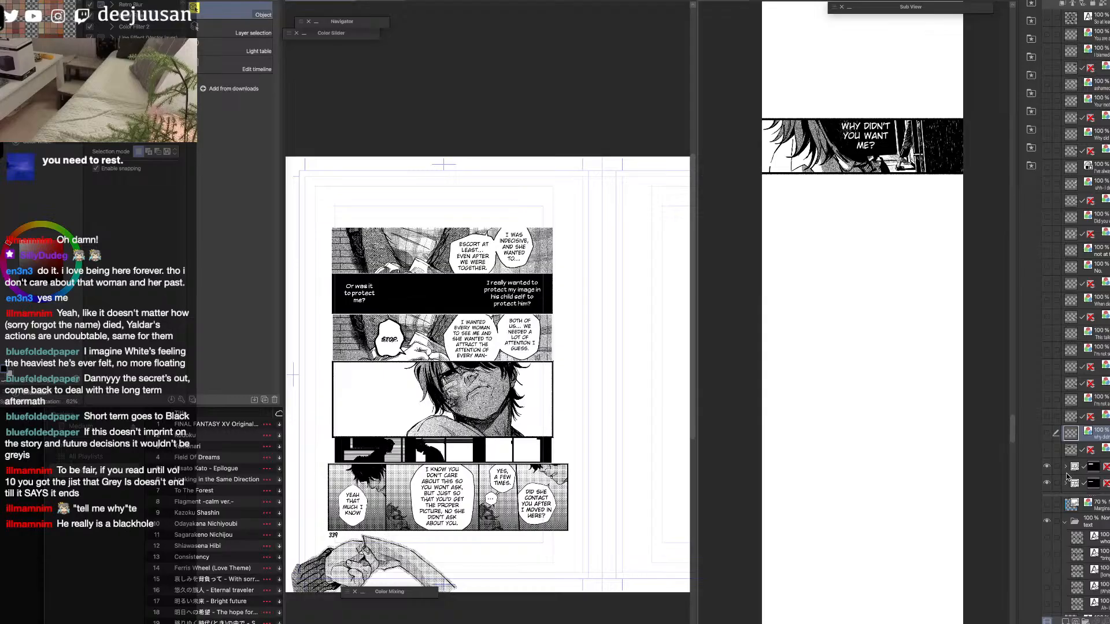
{"action": "left_click", "coordinate": [519, 263]}
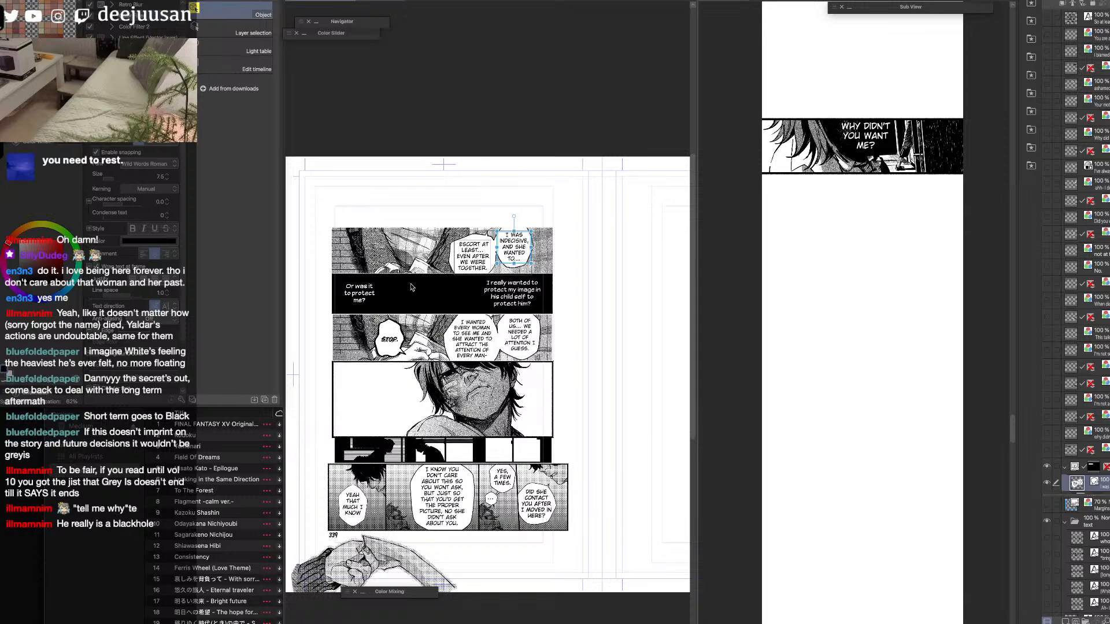
{"action": "left_click", "coordinate": [1046, 451]}
{"action": "left_click", "coordinate": [1047, 451]}
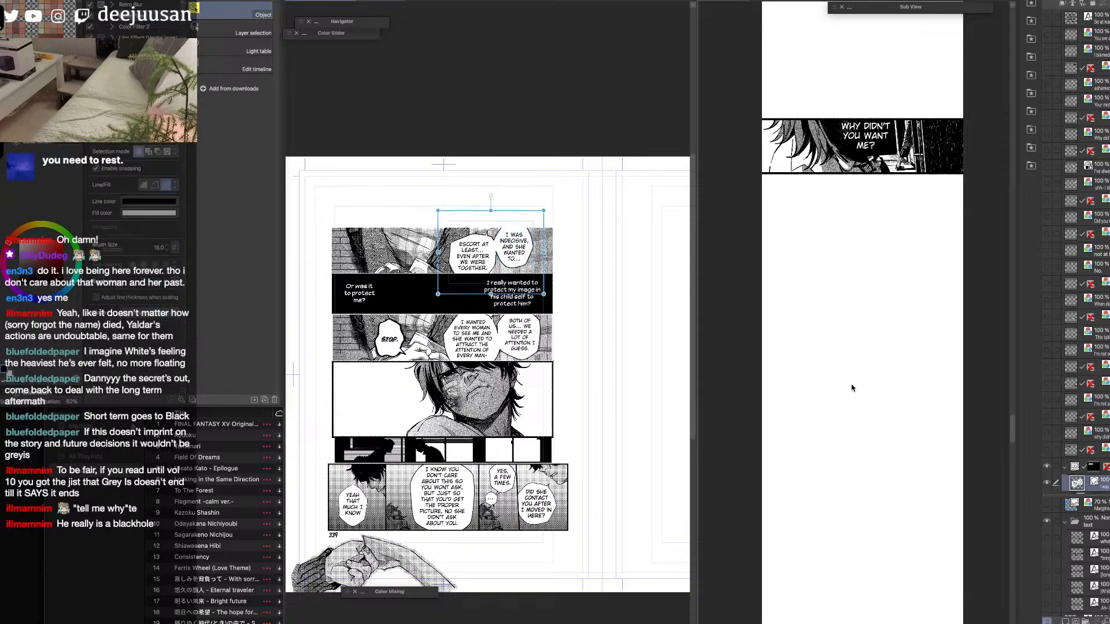
{"action": "scroll", "coordinate": [498, 275], "scroll_direction": "up", "scroll_amount": 3}
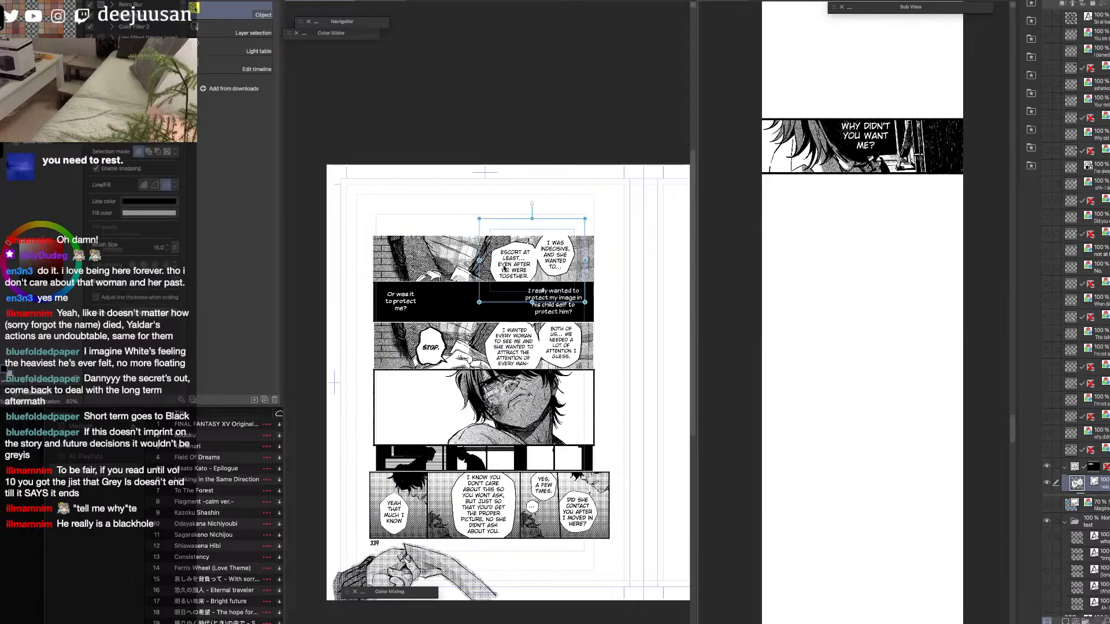
{"action": "left_click_drag", "start_coordinate": [510, 271], "coordinate": [517, 279]}
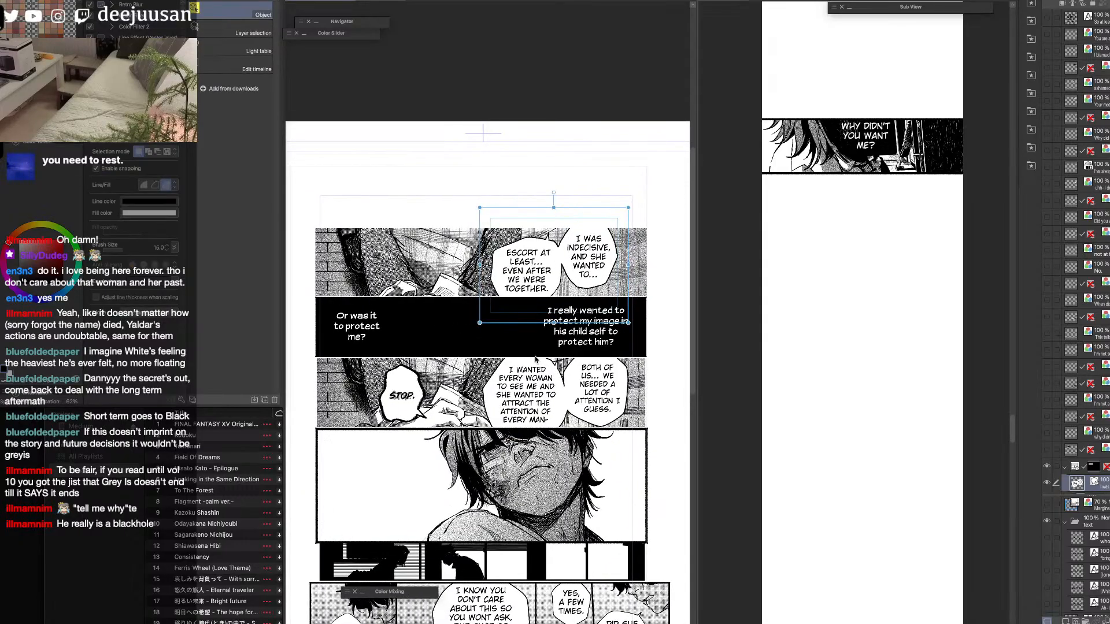
{"action": "left_click_drag", "start_coordinate": [688, 555], "coordinate": [451, 335]}
{"action": "scroll", "coordinate": [452, 338], "scroll_direction": "down", "scroll_amount": 2}
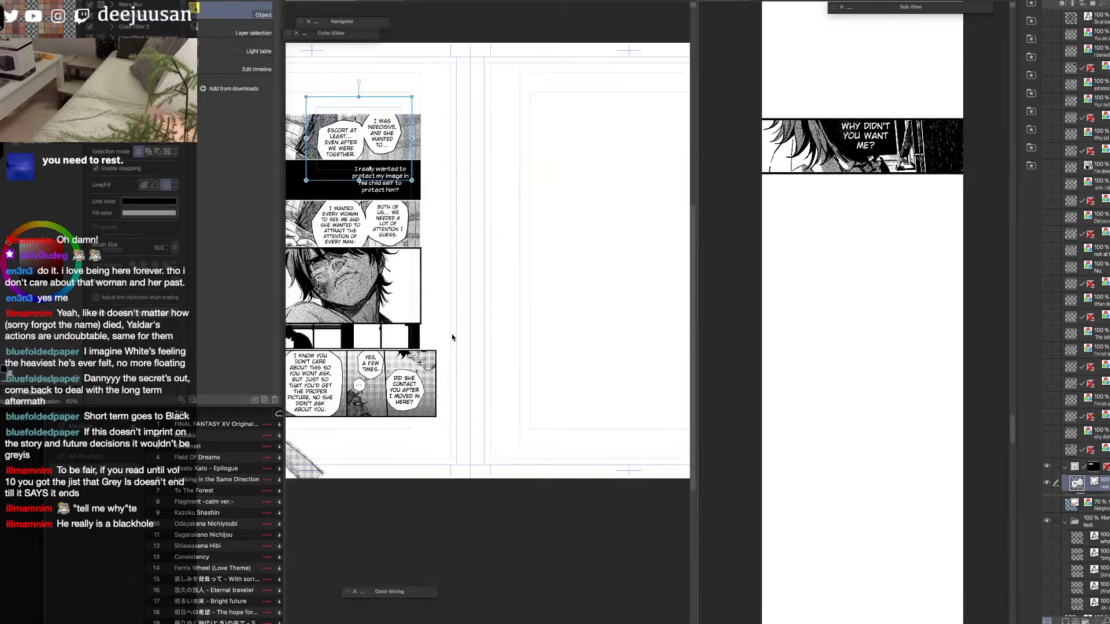
Temporarily show the transferred layers on the facing page to review their panels, and hide them again.
{"action": "left_click_drag", "start_coordinate": [1048, 103], "coordinate": [1050, 267]}
{"action": "left_click_drag", "start_coordinate": [602, 327], "coordinate": [530, 406]}
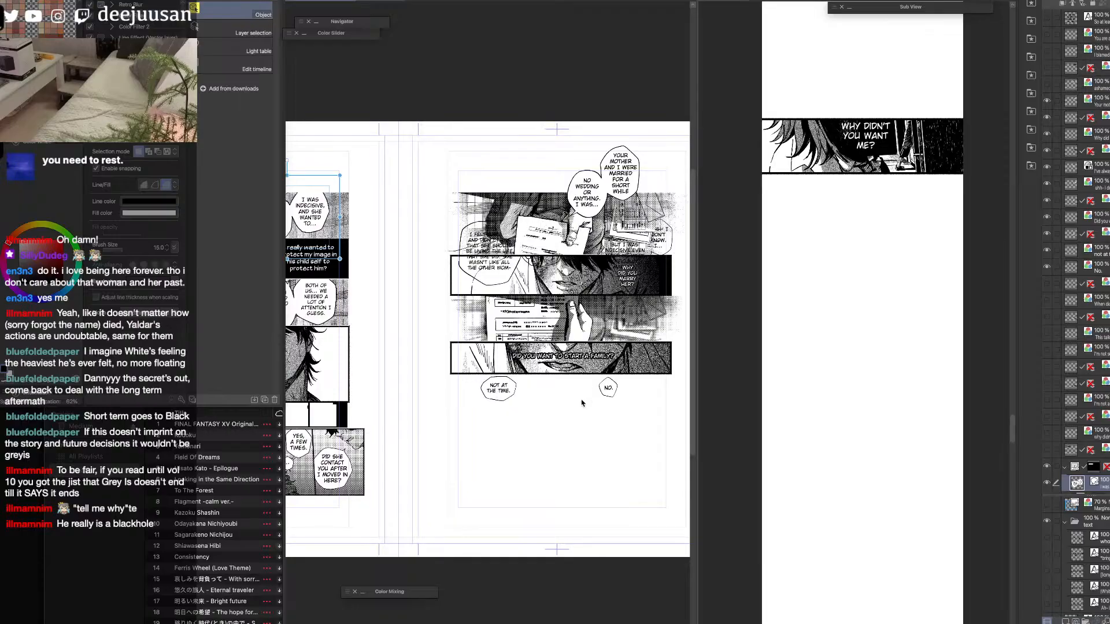
{"action": "key", "text": "space"}
{"action": "left_click_drag", "start_coordinate": [445, 439], "coordinate": [722, 454]}
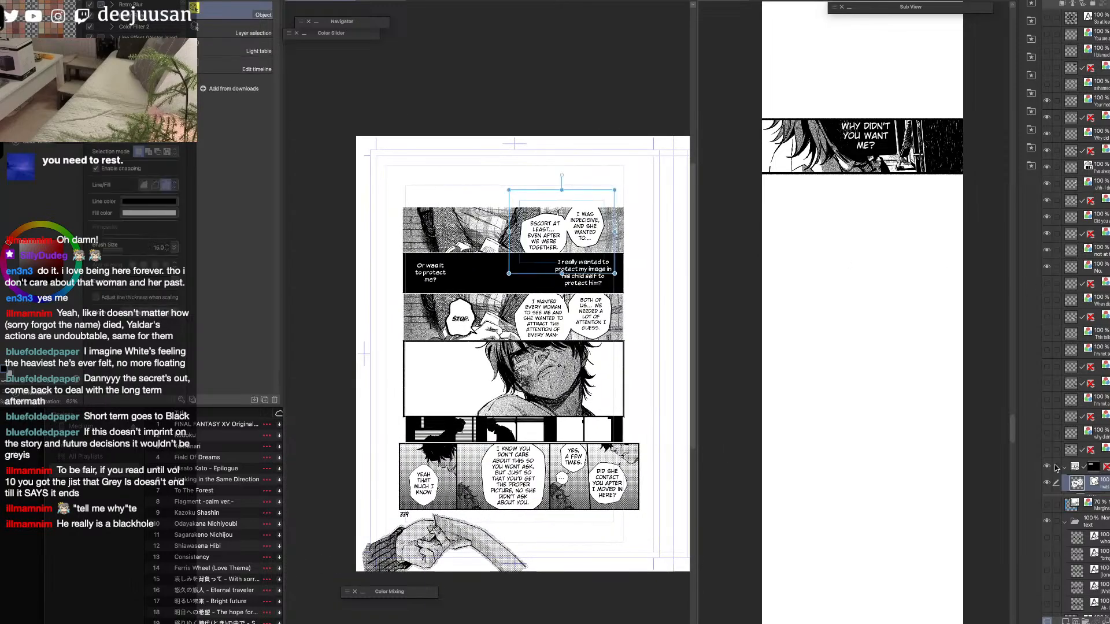
{"action": "left_click_drag", "start_coordinate": [1048, 102], "coordinate": [1050, 275]}
Move the layer with the "I was indecisive" and "Escort at least..." balloons out of its frame folder.
{"action": "key", "text": "space"}
{"action": "left_click_drag", "start_coordinate": [655, 457], "coordinate": [611, 429]}
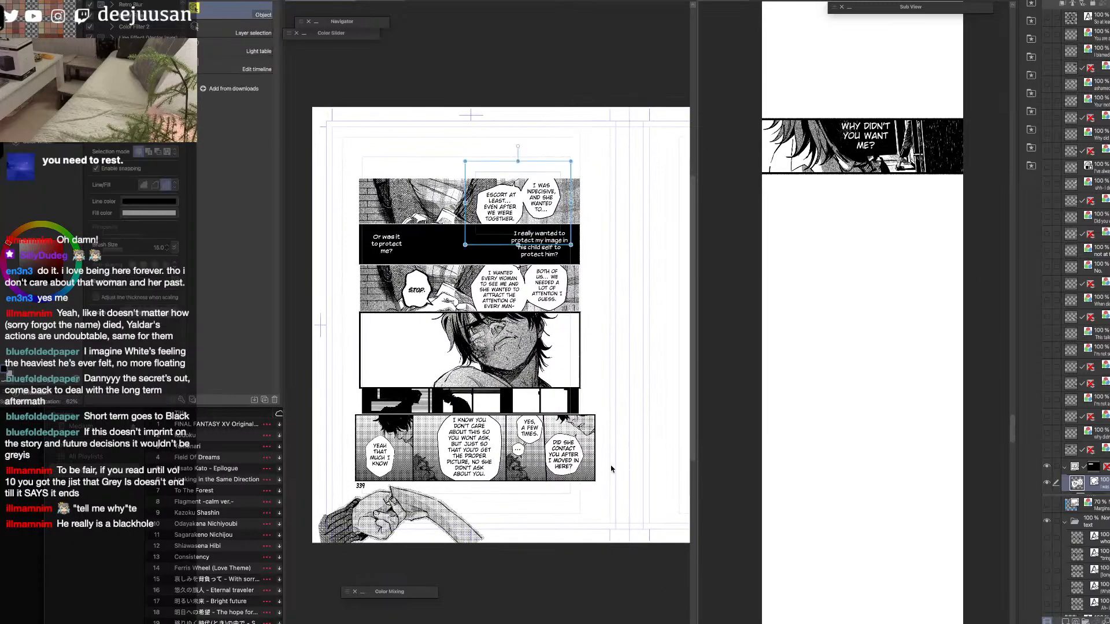
{"action": "key", "text": "q"}
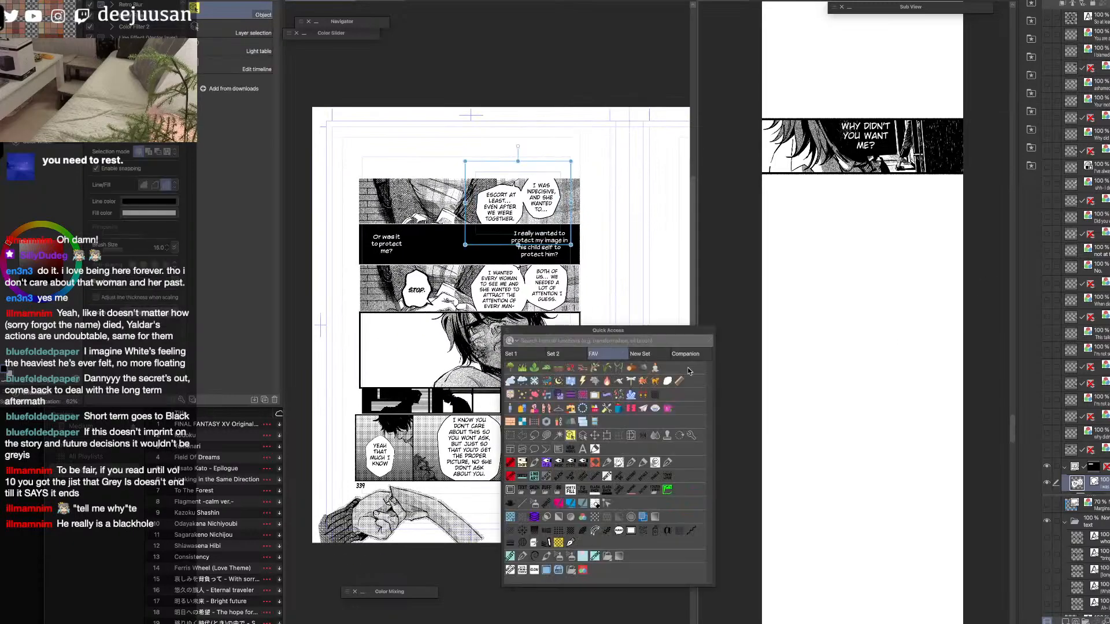
{"action": "left_click", "coordinate": [544, 212]}
{"action": "left_click_drag", "start_coordinate": [1091, 484], "coordinate": [1089, 459]}
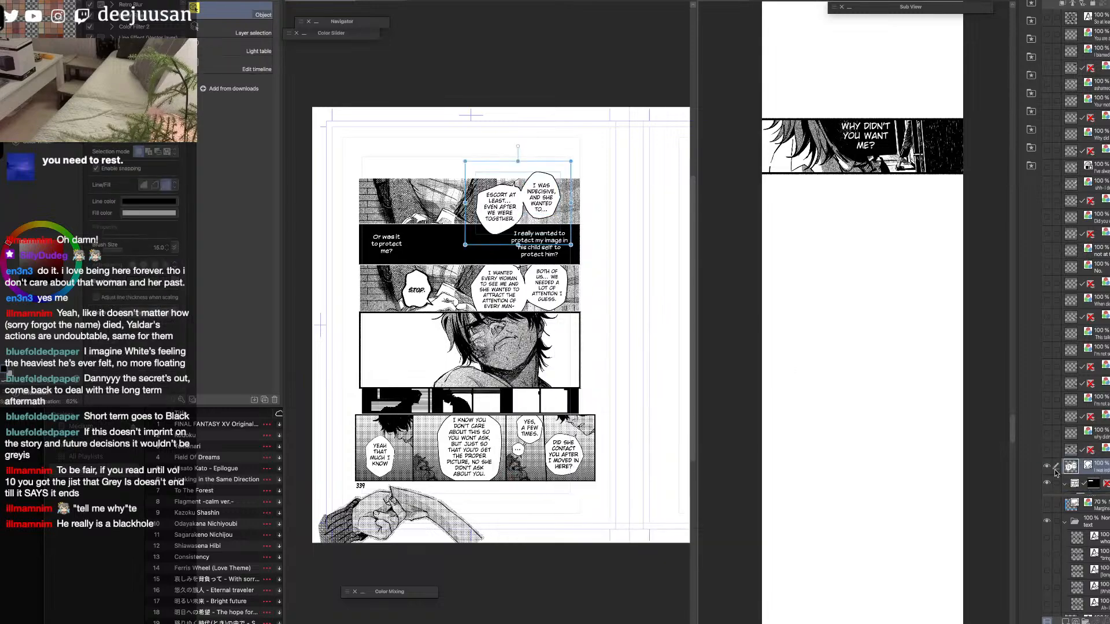
Flatten the frame folder of the panel behind the "Escort at least..." balloons into a single layer.
{"action": "scroll", "coordinate": [621, 406], "scroll_direction": "up", "scroll_amount": 1}
{"action": "key", "text": "space"}
{"action": "left_click_drag", "start_coordinate": [603, 428], "coordinate": [794, 521]}
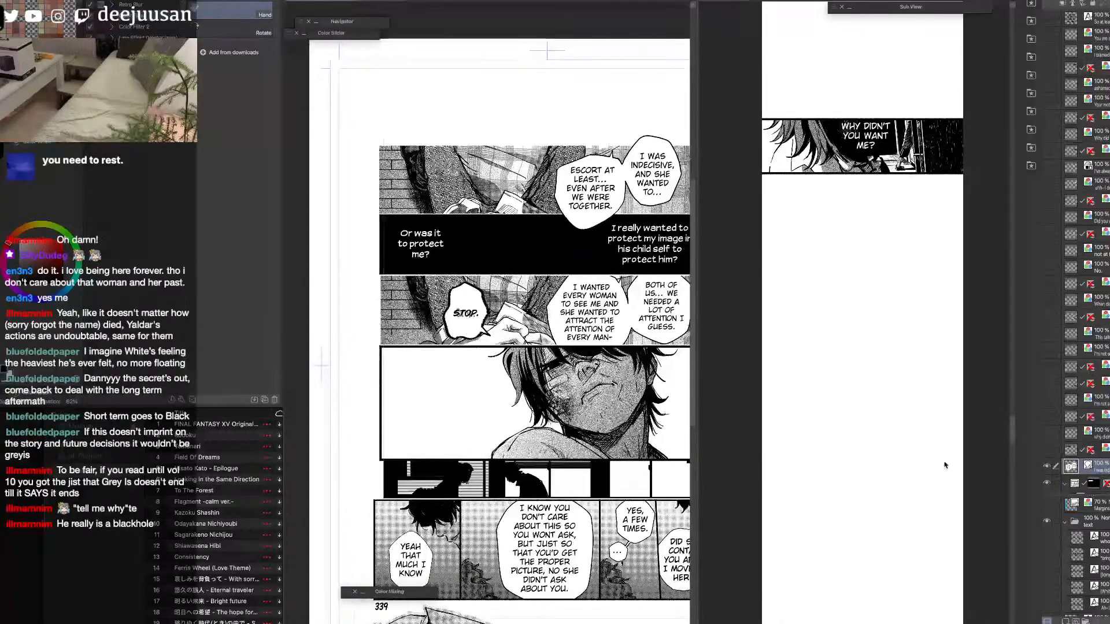
{"action": "key", "text": "o"}
{"action": "left_click", "coordinate": [1107, 489]}
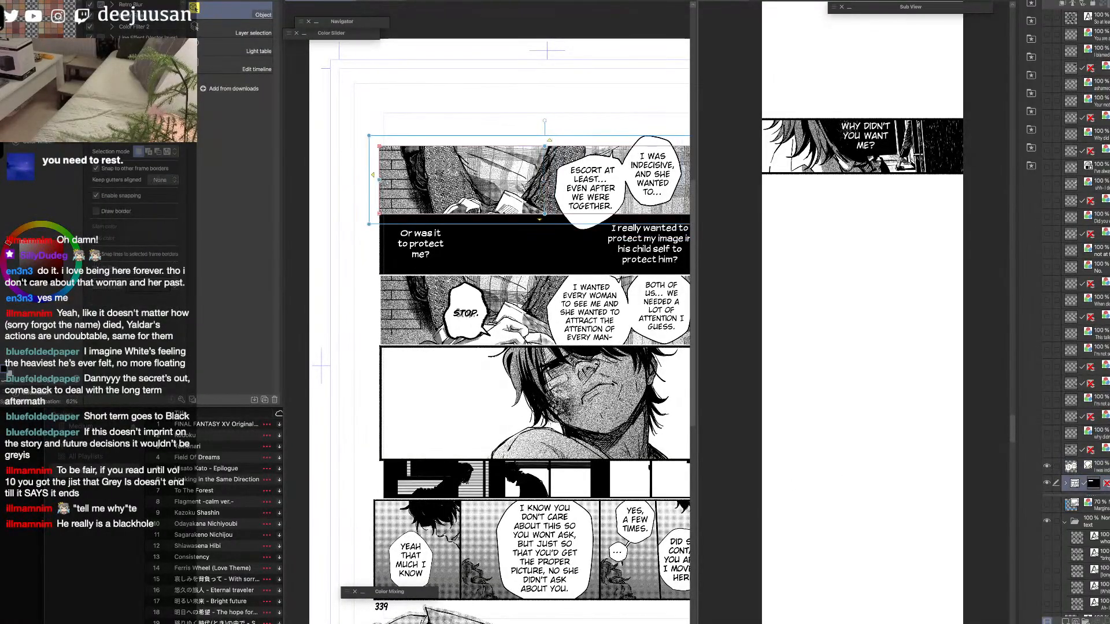
{"action": "key", "text": "shift+alt+e"}
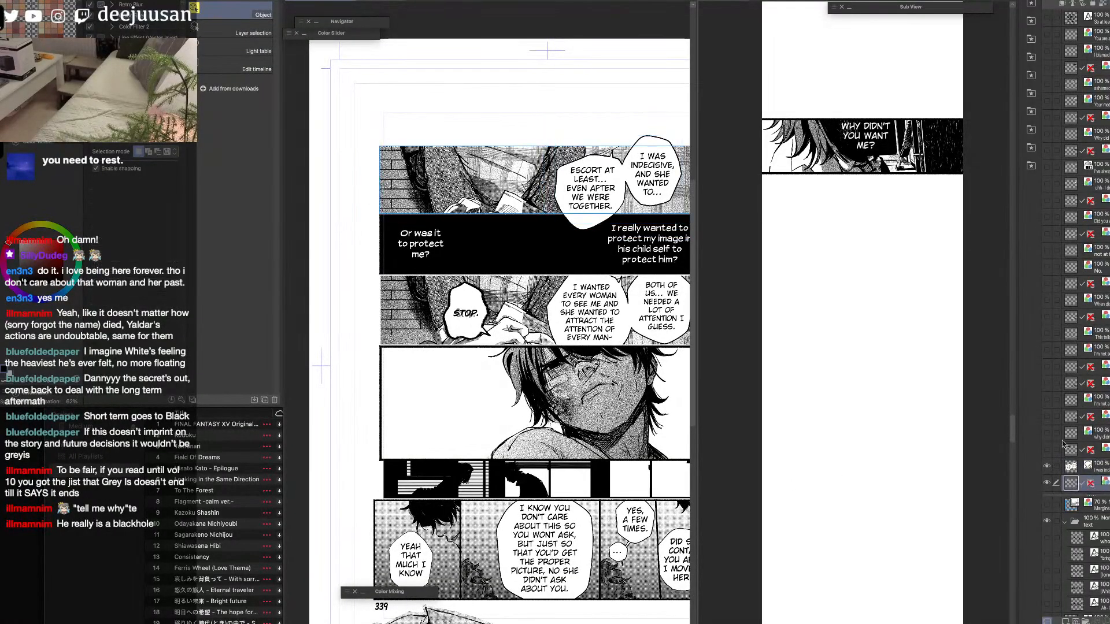
Paste the flattened panel into the strip, scale it down and place it below the "Why didn't you want me?" panel.
{"action": "left_click", "coordinate": [889, 433]}
{"action": "key", "text": "super+v"}
{"action": "key", "text": "k"}
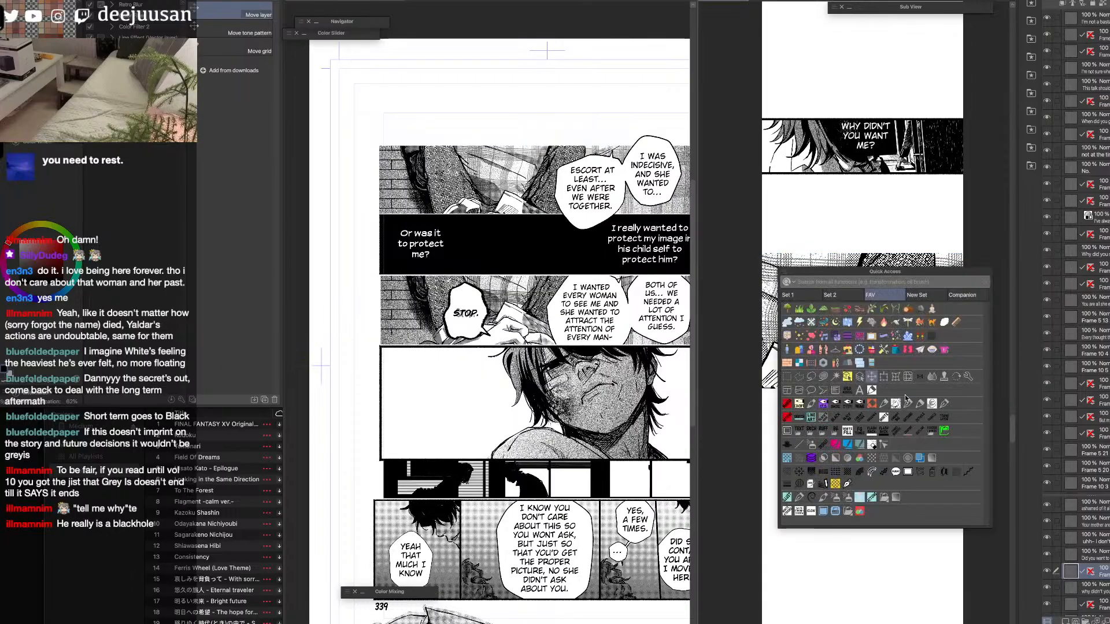
{"action": "key", "text": "super+t"}
{"action": "left_click_drag", "start_coordinate": [867, 351], "coordinate": [899, 341]}
{"action": "left_click", "coordinate": [904, 392]}
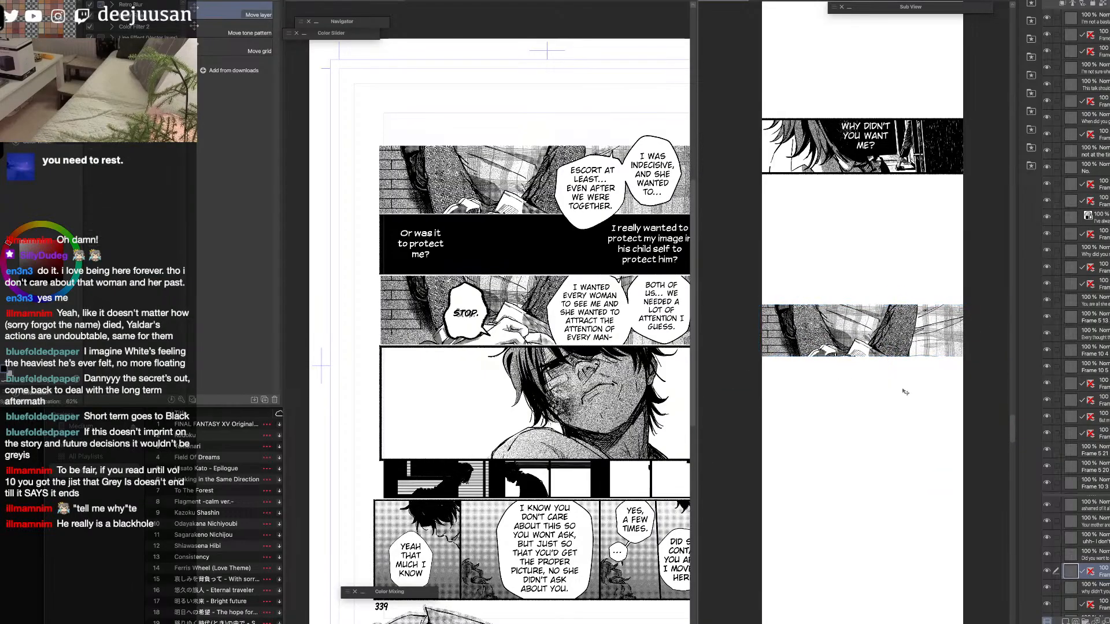
Draw horizontal border lines along the top and bottom edges of the pasted panel with the Webtoon line, redoing them at a larger brush size.
{"action": "key", "text": "q"}
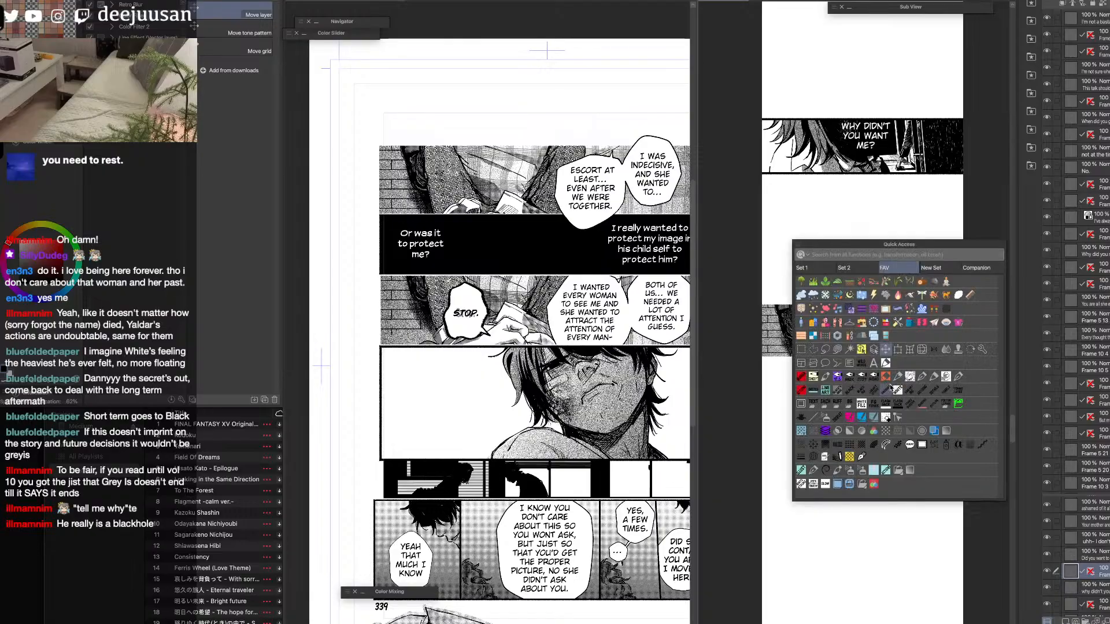
{"action": "left_click", "coordinate": [814, 416]}
{"action": "left_click_drag", "start_coordinate": [765, 303], "coordinate": [970, 307]}
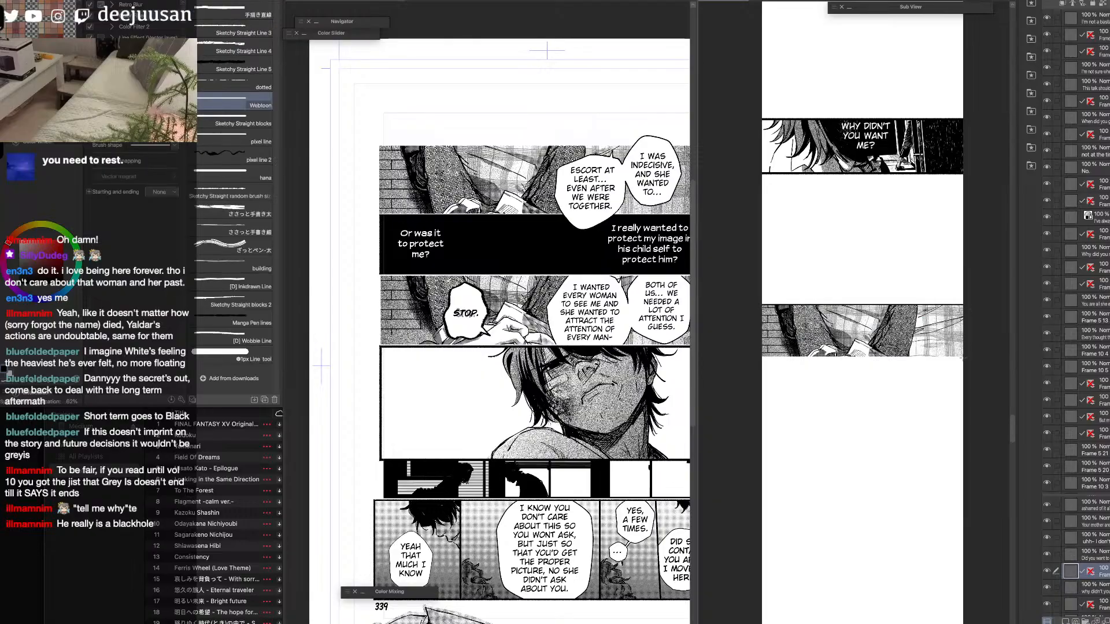
{"action": "left_click_drag", "start_coordinate": [965, 357], "coordinate": [762, 358]}
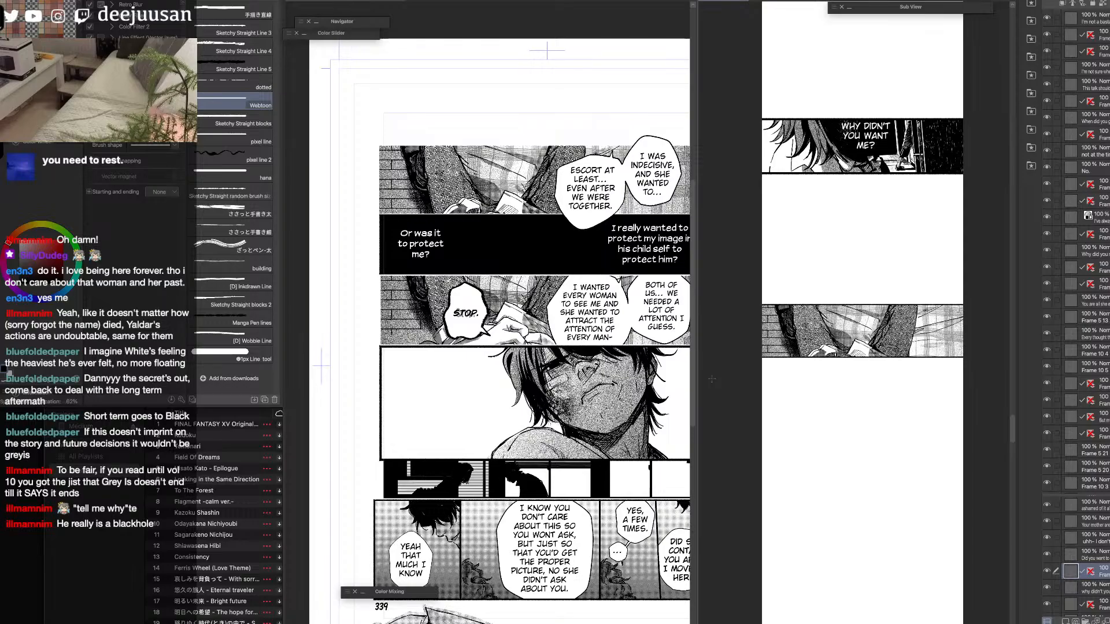
{"action": "key", "text": "]"}
{"action": "key", "text": "]"}
{"action": "key", "text": "ctrl+z"}
{"action": "key", "text": "ctrl+z"}
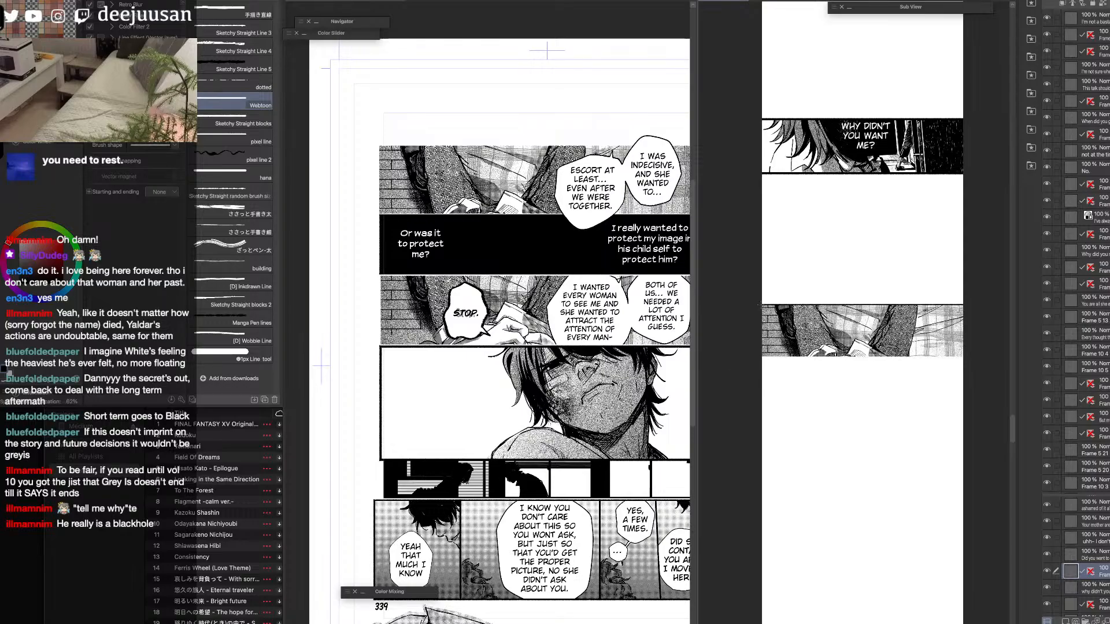
{"action": "left_click_drag", "start_coordinate": [760, 305], "coordinate": [996, 310]}
{"action": "left_click_drag", "start_coordinate": [965, 357], "coordinate": [758, 358]}
Move the bordered panel down in the strip to widen the gap below the "Why didn't you want me?" panel.
{"action": "right_click", "coordinate": [741, 372]}
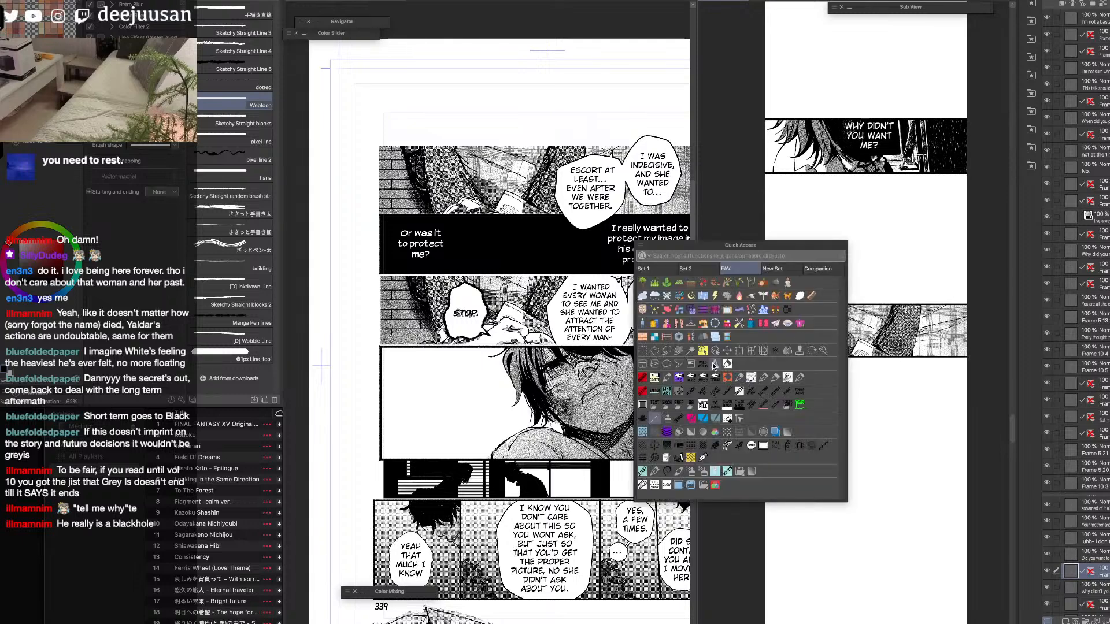
{"action": "left_click", "coordinate": [703, 353]}
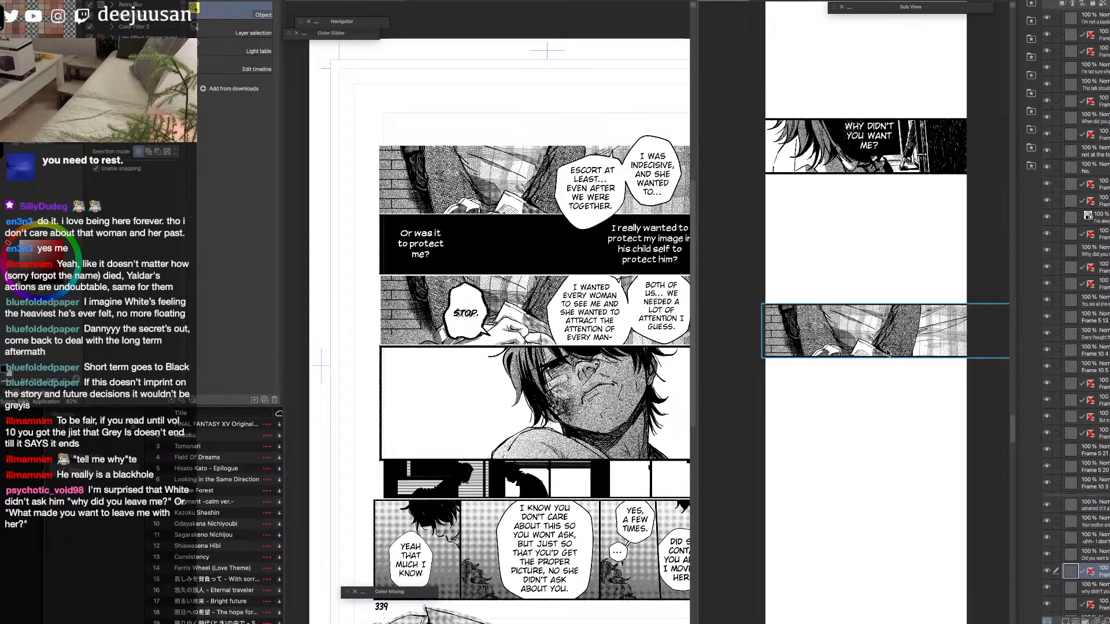
{"action": "left_click_drag", "start_coordinate": [902, 344], "coordinate": [895, 375]}
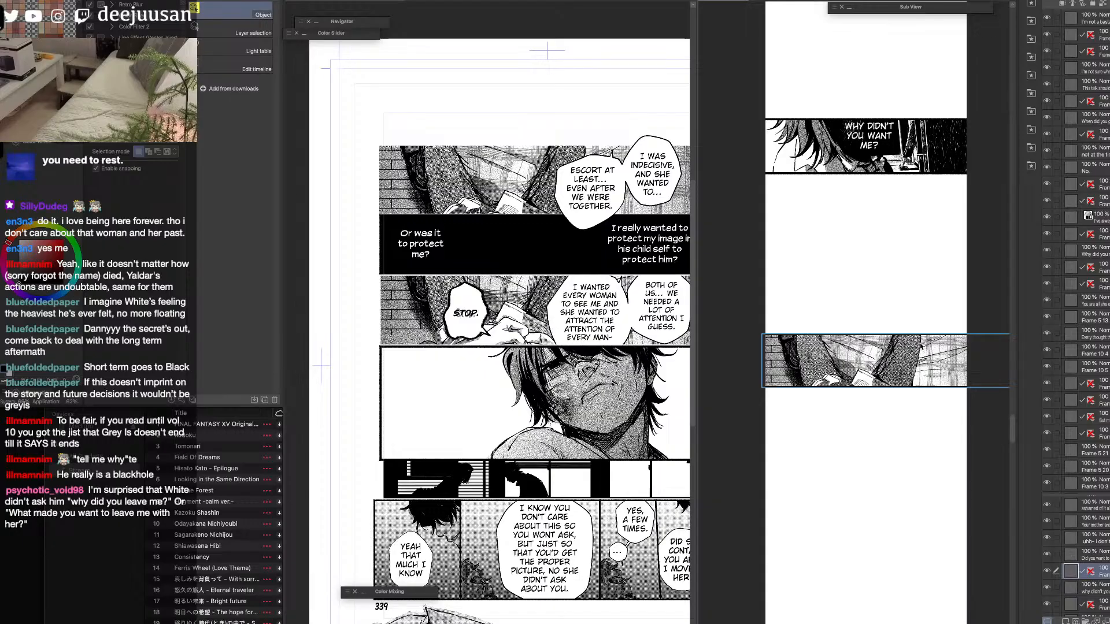
Locate the layer holding the "Escort at least..." balloon by toggling its visibility, and collapse the frame folder of the close-up face panel.
{"action": "left_click", "coordinate": [591, 190]}
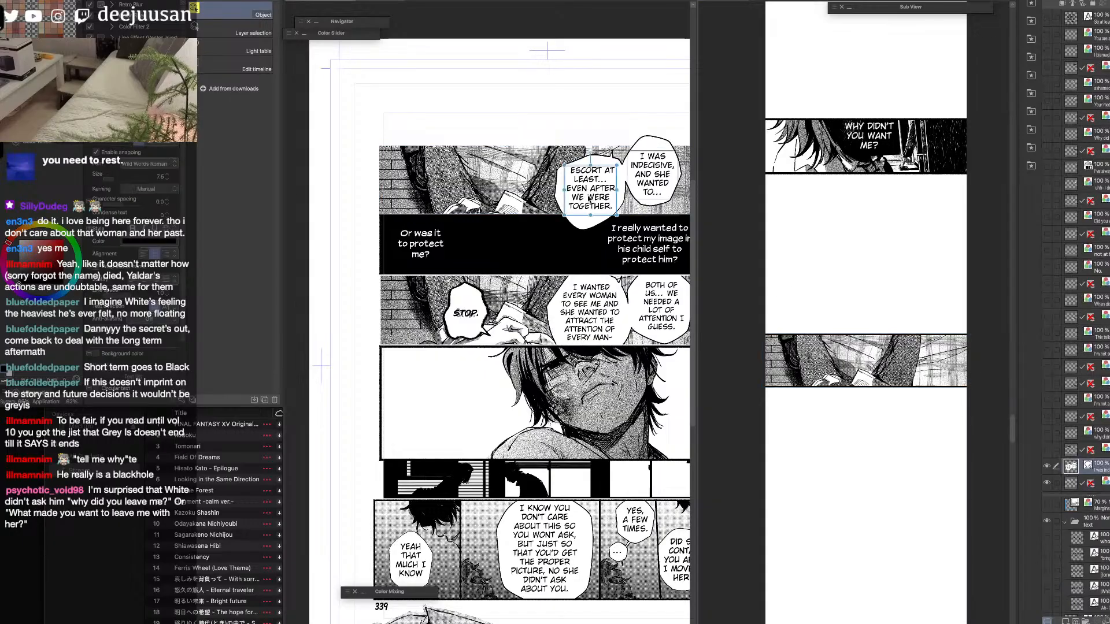
{"action": "left_click", "coordinate": [1047, 467]}
{"action": "left_click", "coordinate": [1047, 466]}
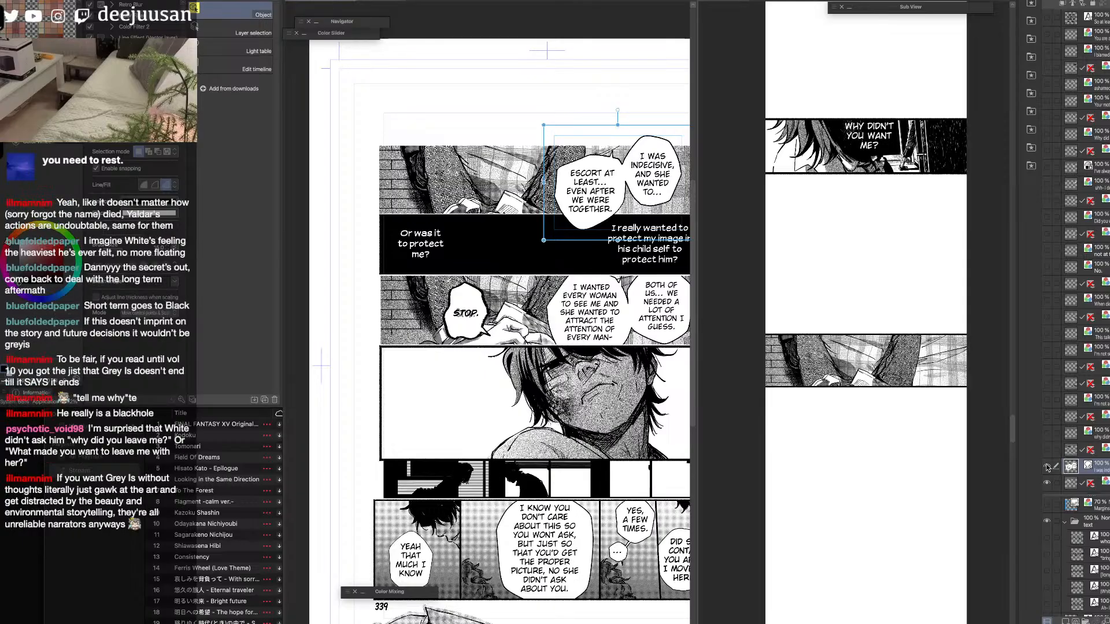
{"action": "left_click", "coordinate": [665, 378]}
{"action": "left_click_drag", "start_coordinate": [660, 461], "coordinate": [627, 389]}
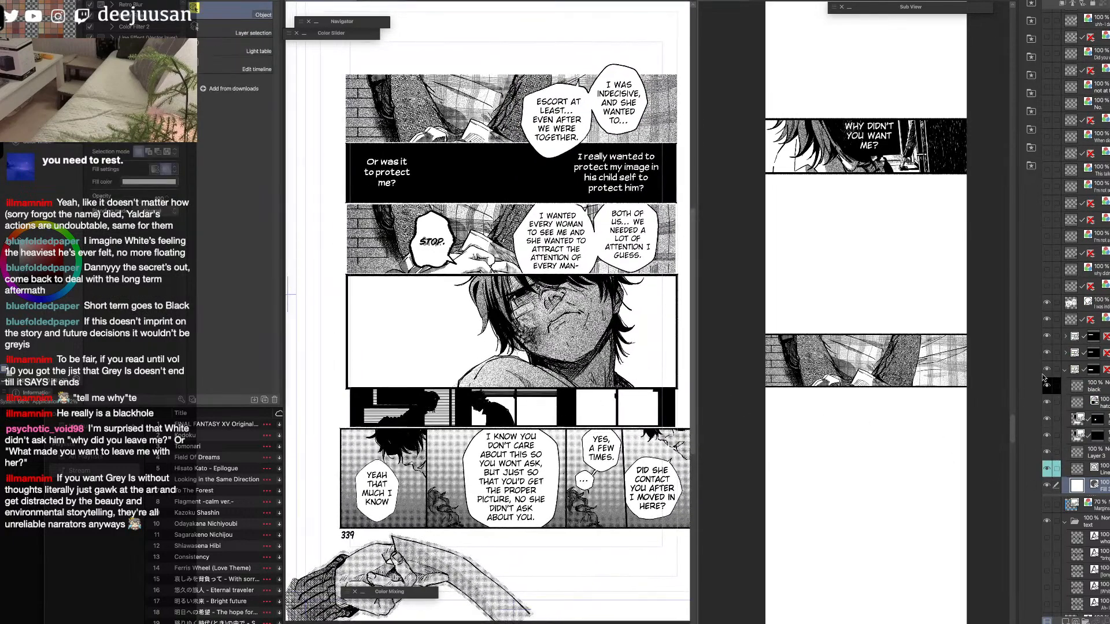
{"action": "left_click", "coordinate": [1070, 371]}
{"action": "left_click", "coordinate": [1066, 371]}
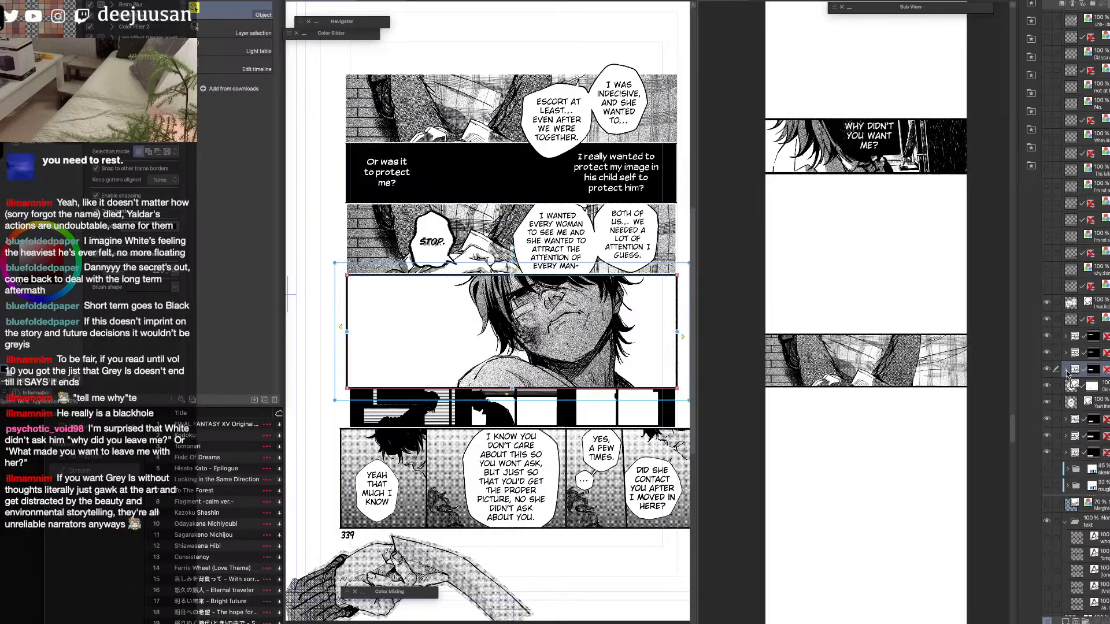
Select the layer with the "I was indecisive" and "Escort at least..." balloons, recheck its visibility and copy its contents.
{"action": "left_click", "coordinate": [1072, 304]}
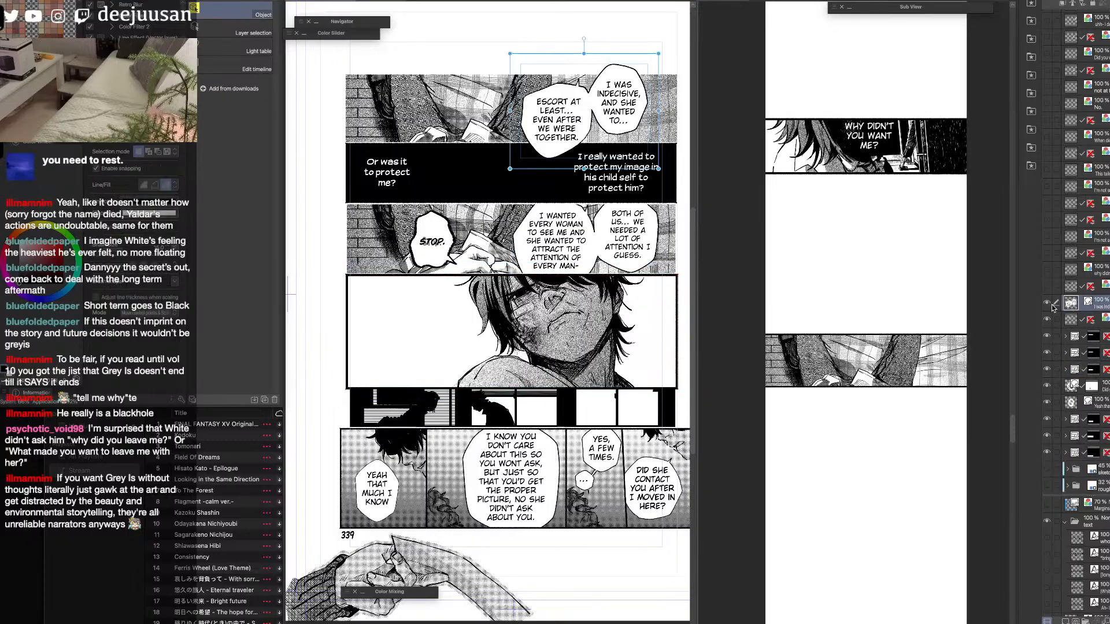
{"action": "left_click", "coordinate": [1047, 304]}
{"action": "left_click", "coordinate": [1047, 305]}
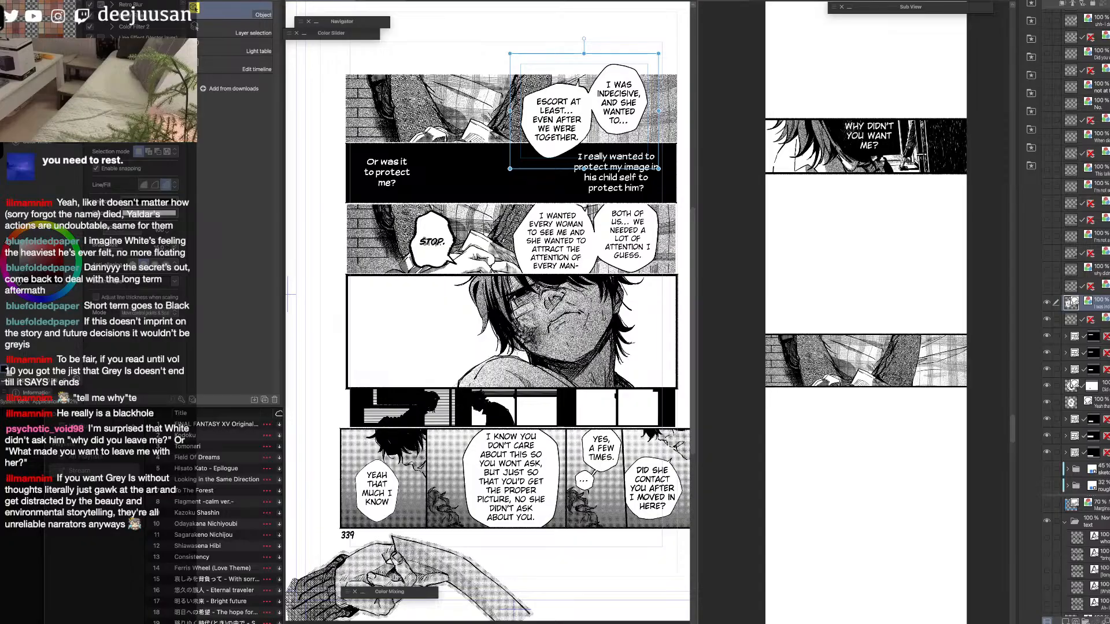
{"action": "key", "text": "super+x"}
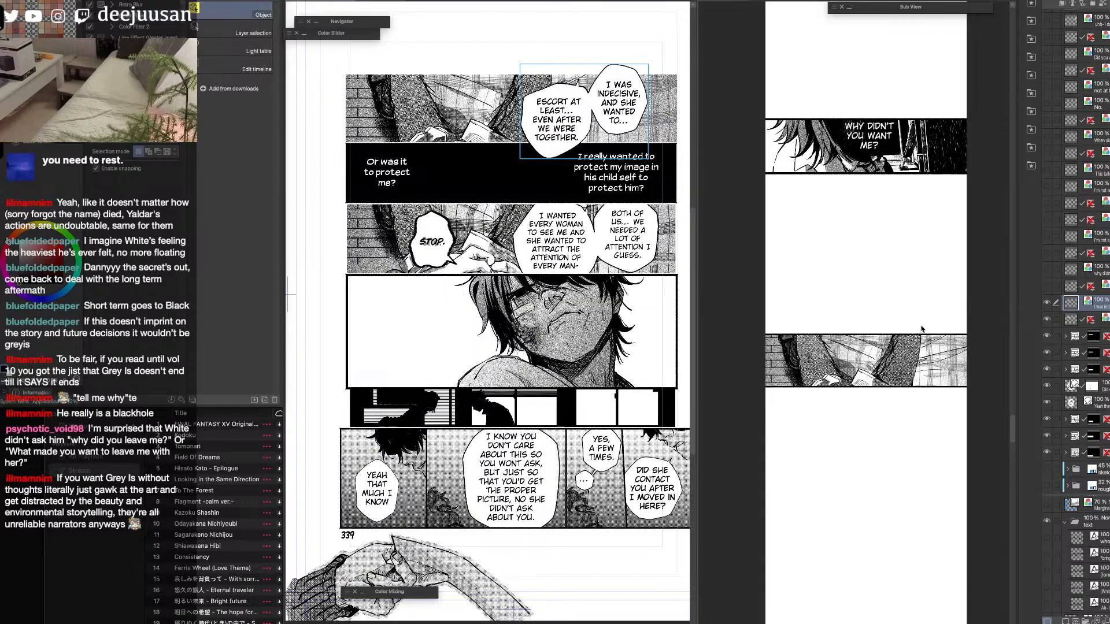
Paste the two balloons into the strip, scale them down and place them overlapping the upper edge of the newly bordered panel.
{"action": "left_click", "coordinate": [861, 424]}
{"action": "key", "text": "super+v"}
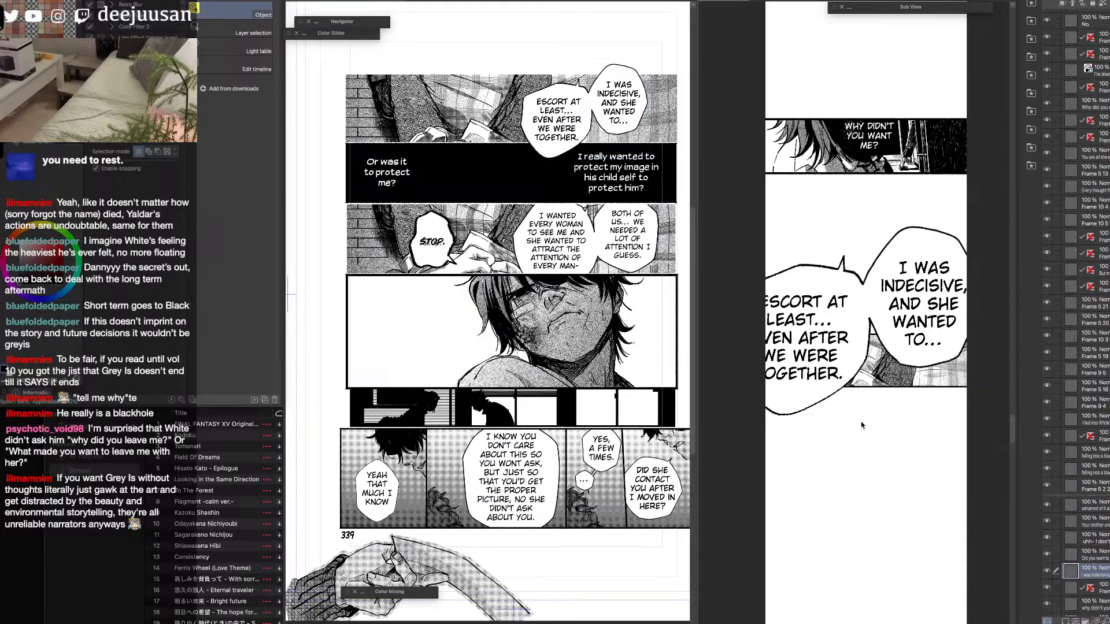
{"action": "key", "text": "k"}
{"action": "key", "text": "q"}
{"action": "left_click", "coordinate": [905, 308]}
{"action": "left_click_drag", "start_coordinate": [983, 227], "coordinate": [862, 316]}
{"action": "left_click_drag", "start_coordinate": [807, 384], "coordinate": [913, 333]}
{"action": "left_click_drag", "start_coordinate": [968, 263], "coordinate": [961, 268]}
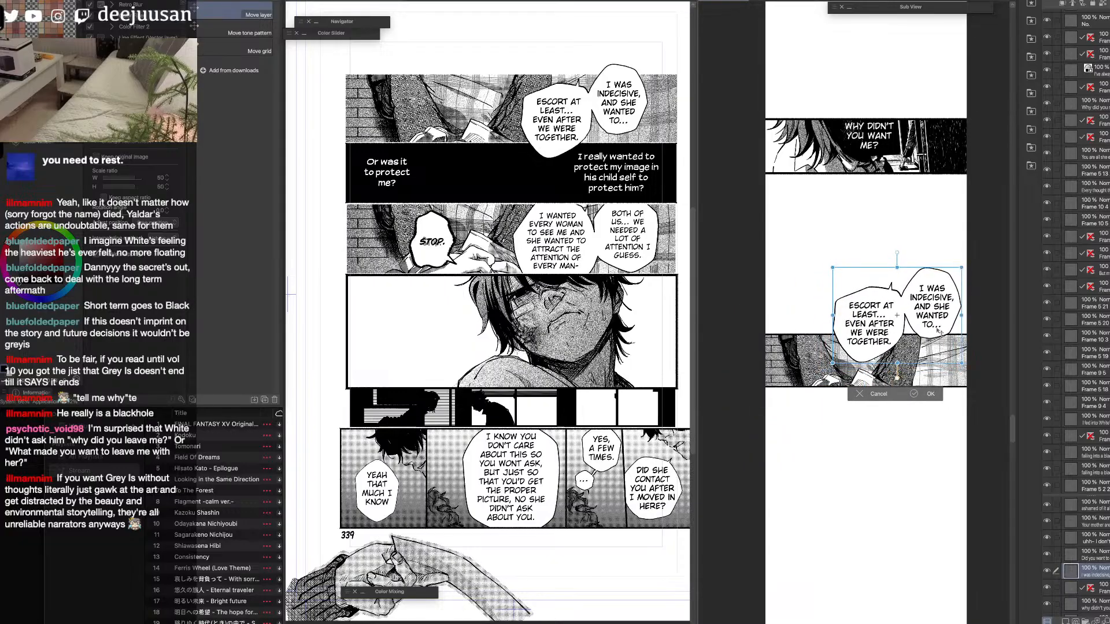
{"action": "left_click_drag", "start_coordinate": [940, 334], "coordinate": [940, 337]}
{"action": "left_click", "coordinate": [924, 398]}
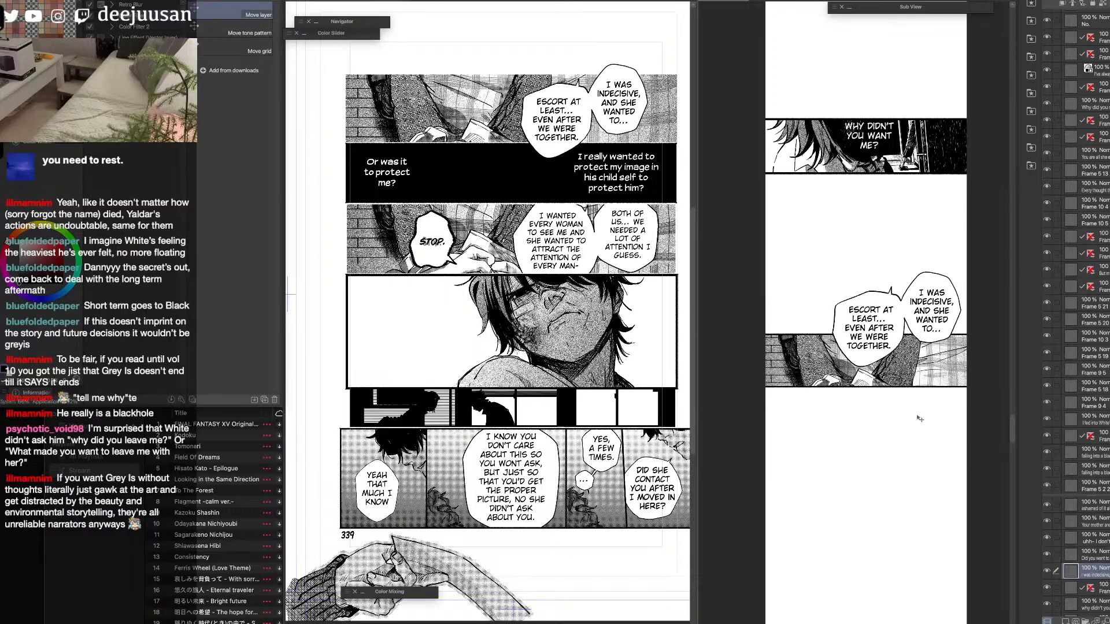
Hide the page's original "I was indecisive" and "Escort at least..." balloons and the panel behind them.
{"action": "key", "text": "F6"}
{"action": "left_click", "coordinate": [874, 383]}
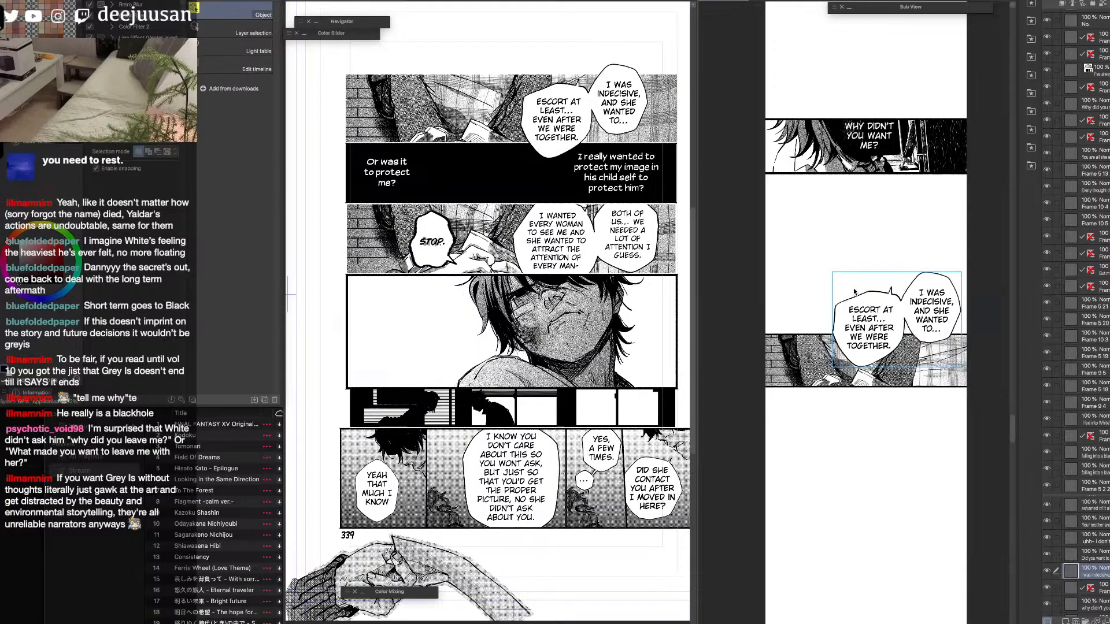
{"action": "left_click", "coordinate": [872, 149]}
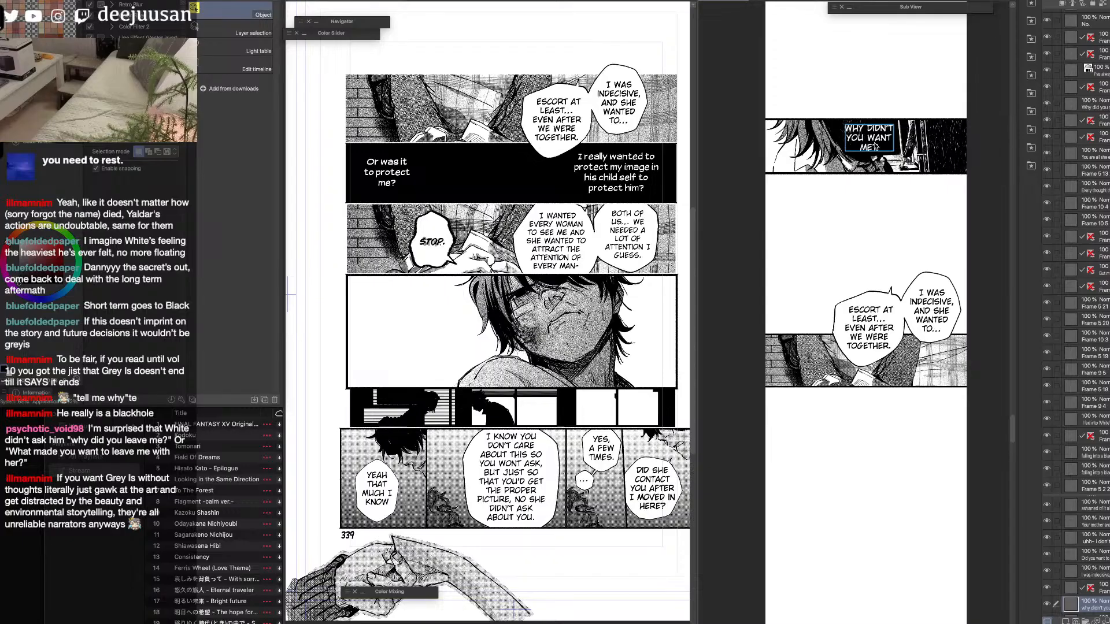
{"action": "left_click_drag", "start_coordinate": [877, 147], "coordinate": [879, 145]}
{"action": "scroll", "coordinate": [1075, 405], "scroll_direction": "down", "scroll_amount": 10}
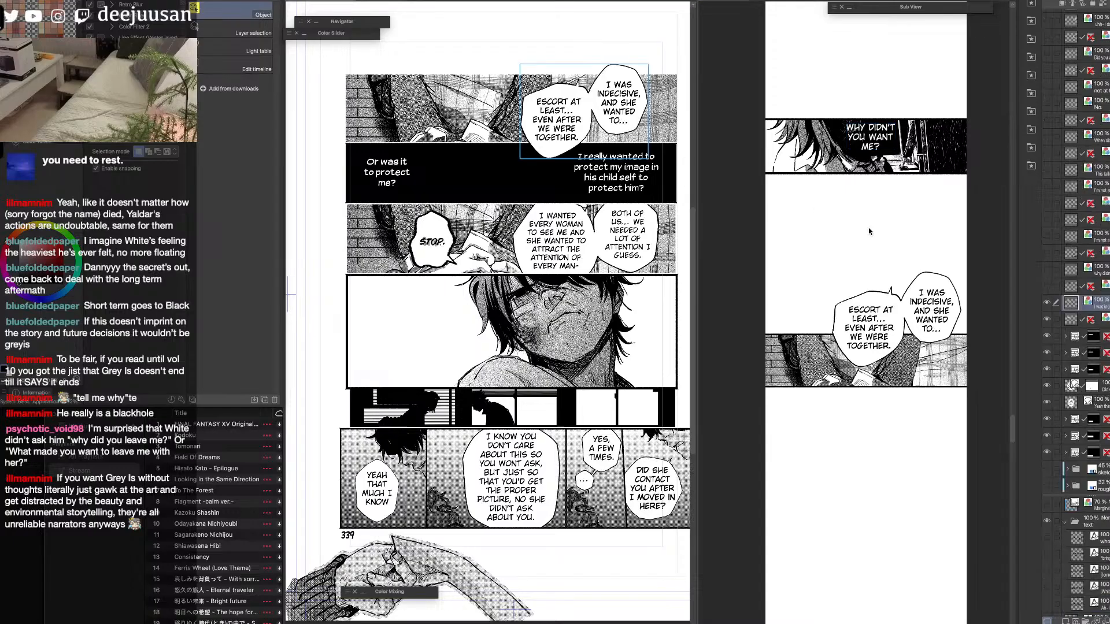
{"action": "left_click", "coordinate": [1048, 304]}
{"action": "left_click", "coordinate": [1048, 321]}
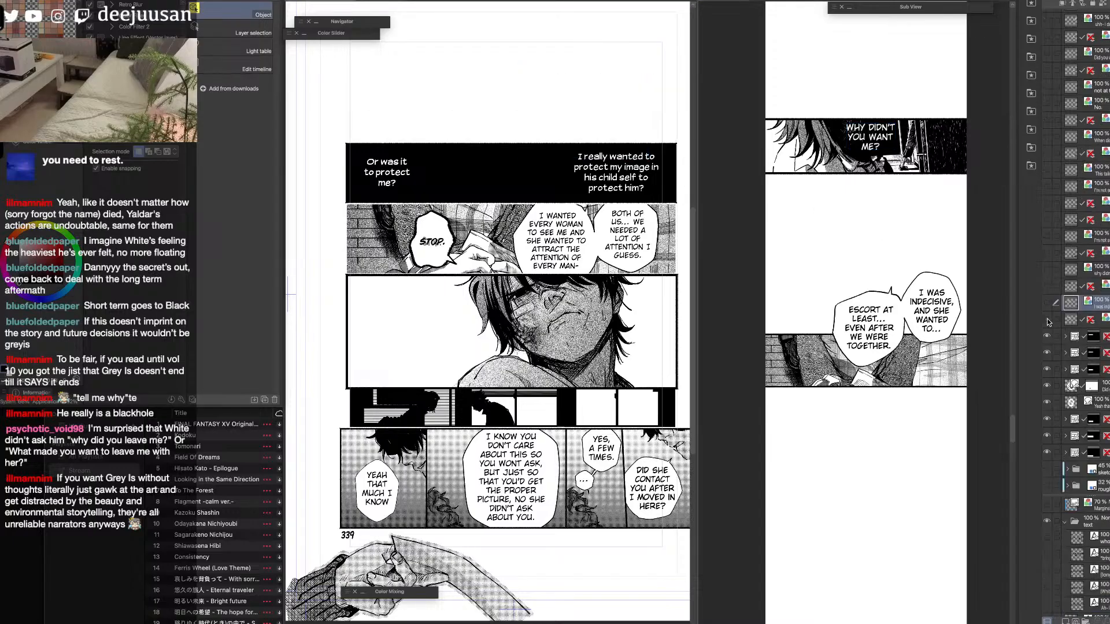
{"action": "left_click", "coordinate": [1048, 321]}
{"action": "left_click", "coordinate": [1048, 321]}
{"action": "left_click", "coordinate": [929, 343]}
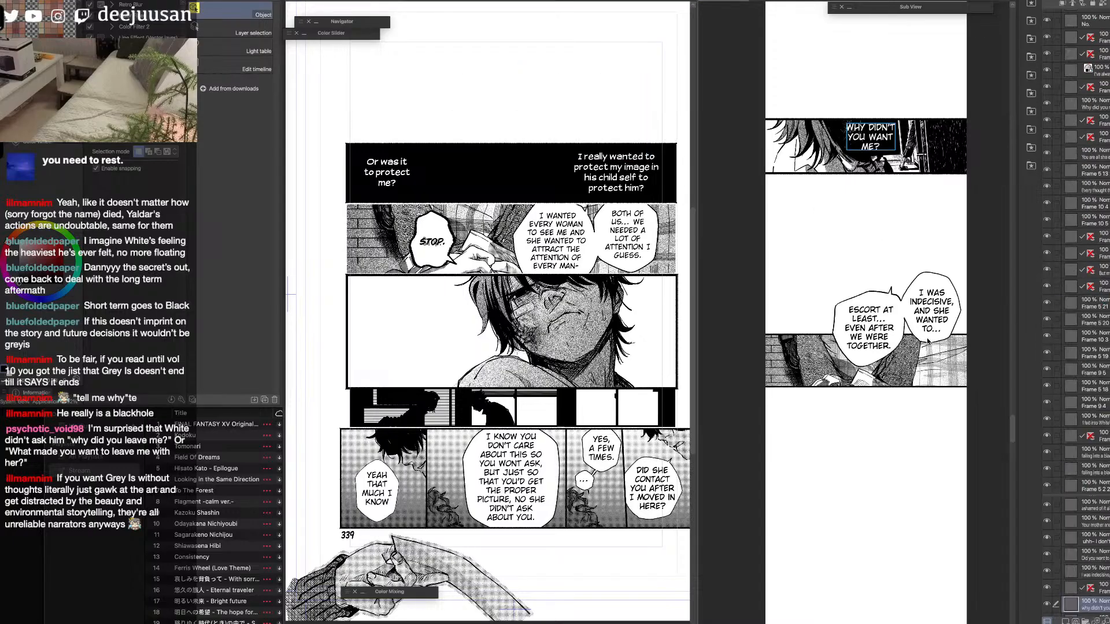
{"action": "left_click", "coordinate": [927, 340]}
{"action": "left_click_drag", "start_coordinate": [912, 329], "coordinate": [883, 359]}
{"action": "key", "text": "space"}
{"action": "key", "text": "space"}
{"action": "left_click_drag", "start_coordinate": [895, 467], "coordinate": [890, 355]}
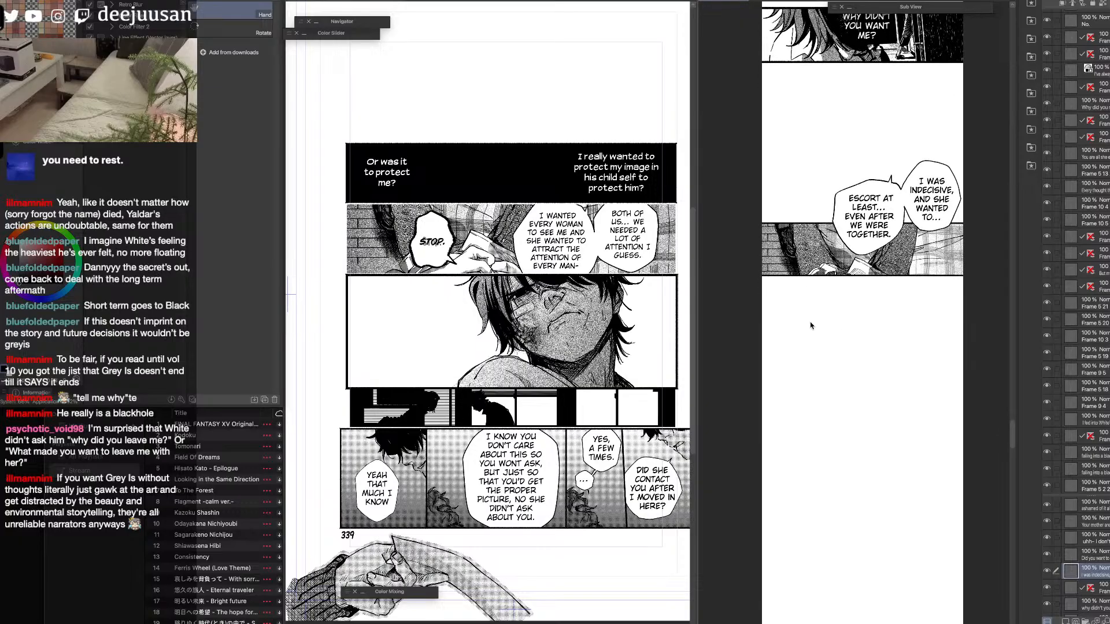
Move the black panel's two caption text layers out of its frame folder to sit above it, and collapse the folder.
{"action": "left_click", "coordinate": [650, 306]}
{"action": "left_click", "coordinate": [1068, 387]}
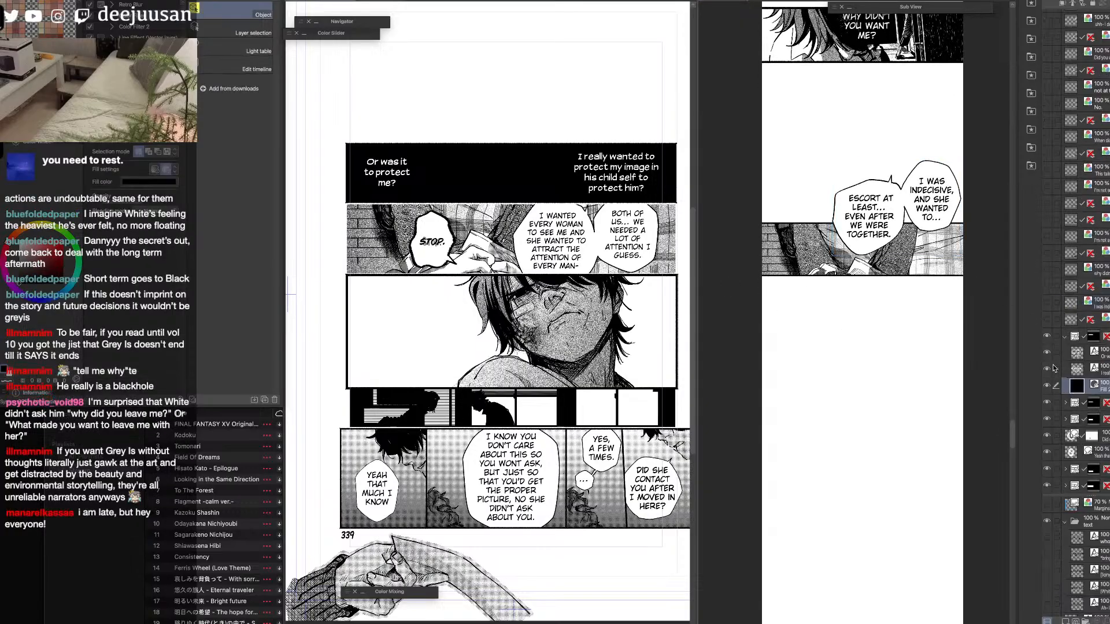
{"action": "left_click", "coordinate": [1084, 351]}
{"action": "left_click", "coordinate": [1087, 369], "text": "shift"}
{"action": "left_click_drag", "start_coordinate": [1087, 369], "coordinate": [1079, 331]}
{"action": "left_click", "coordinate": [1066, 370]}
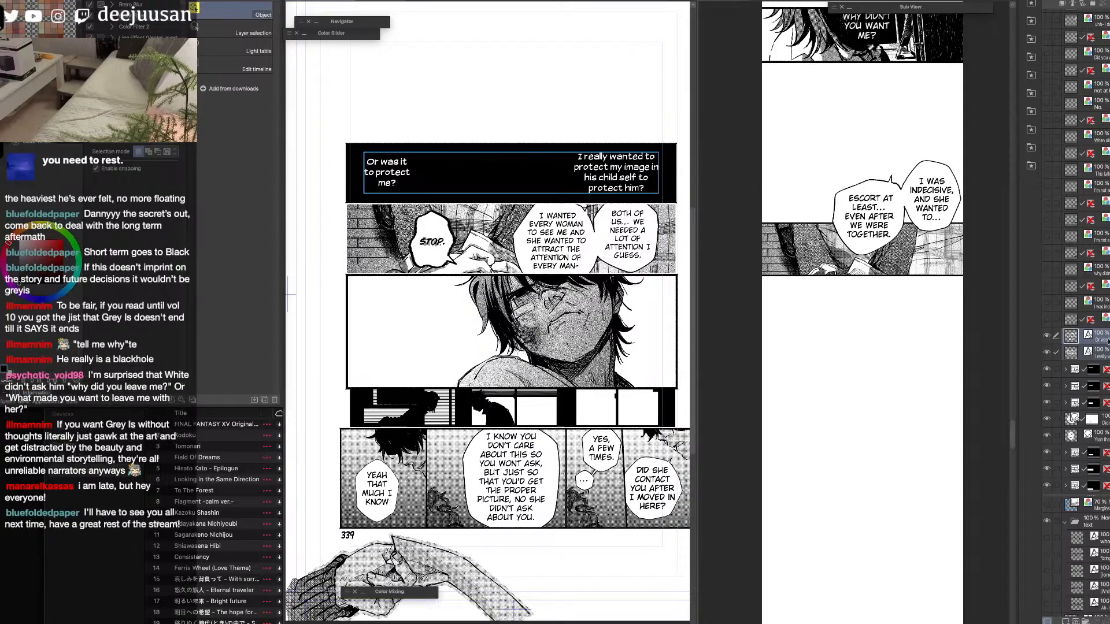
{"action": "left_click", "coordinate": [664, 367]}
{"action": "key", "text": "space"}
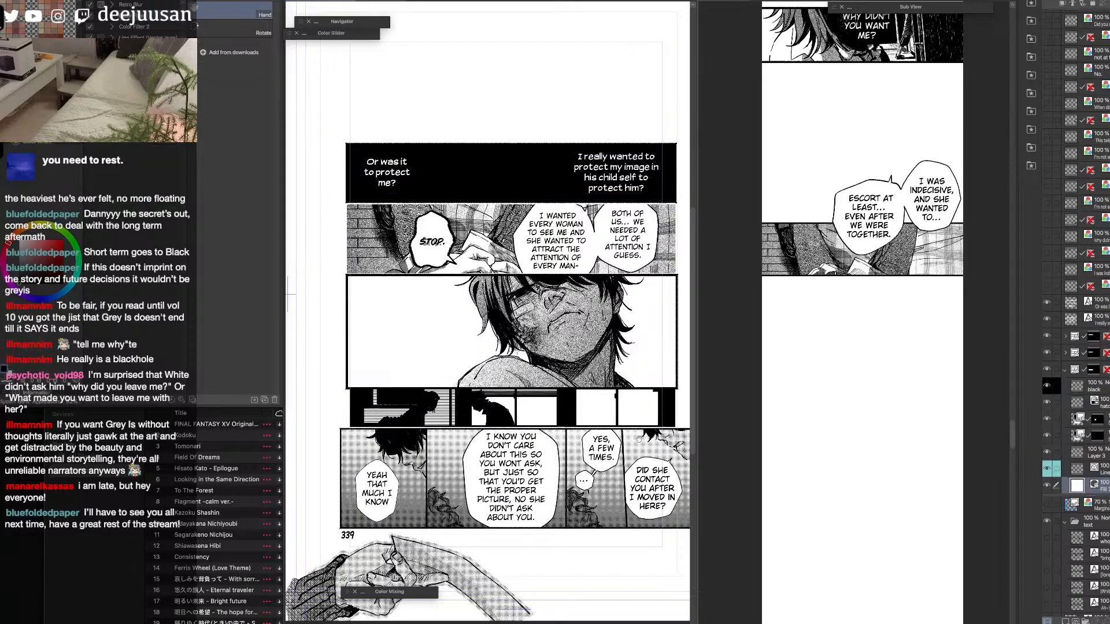
{"action": "scroll", "coordinate": [583, 347], "scroll_direction": "up", "scroll_amount": 3}
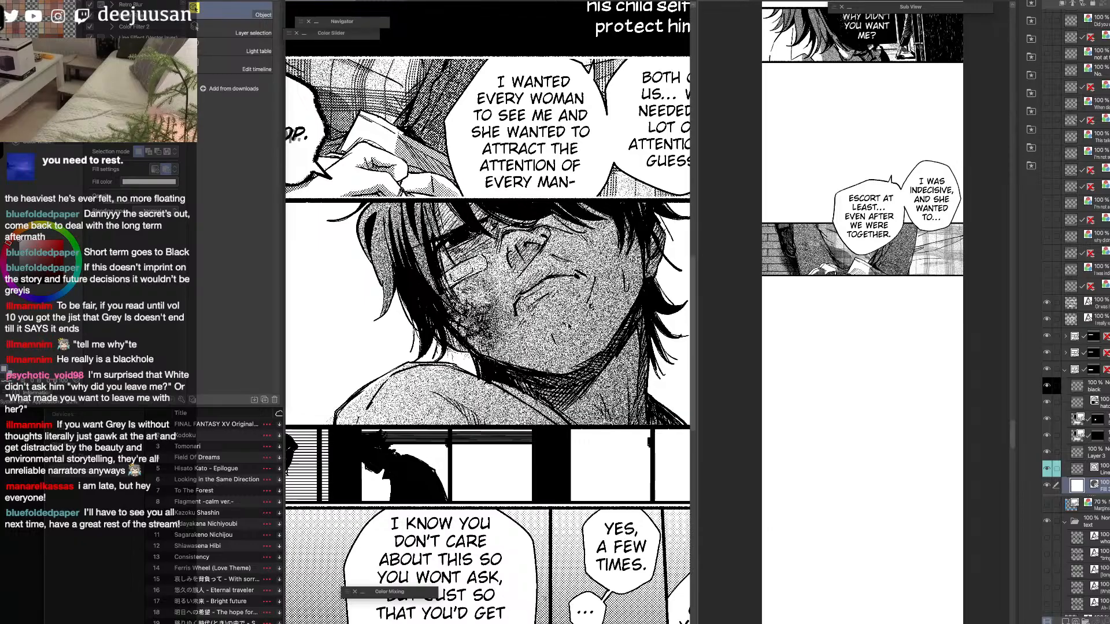
{"action": "scroll", "coordinate": [569, 327], "scroll_direction": "down", "scroll_amount": 2}
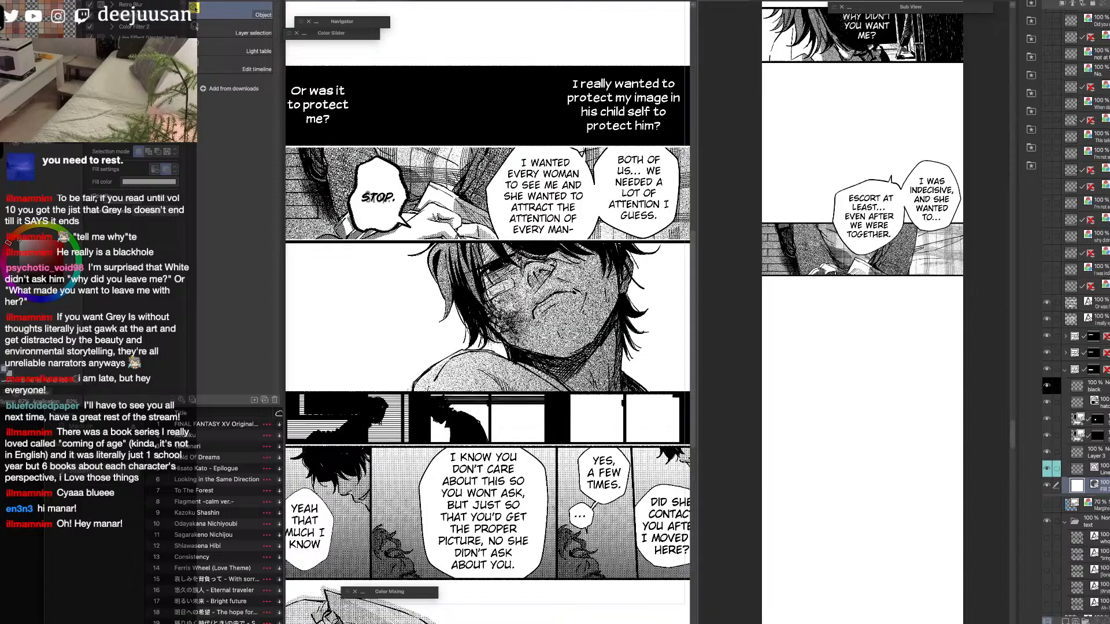
{"action": "key", "text": "super+Tab"}
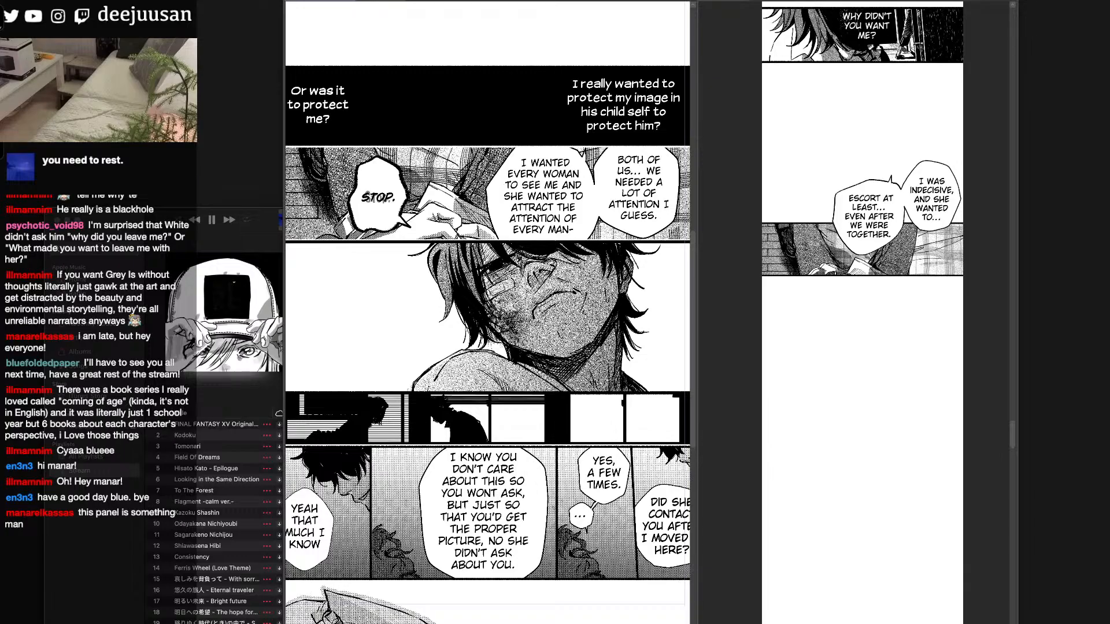
{"action": "key", "text": "Tab"}
Lasso the "I was indecisive" balloon in the strip and move it up and inward, above the "Escort at least..." balloon.
{"action": "left_click", "coordinate": [958, 205]}
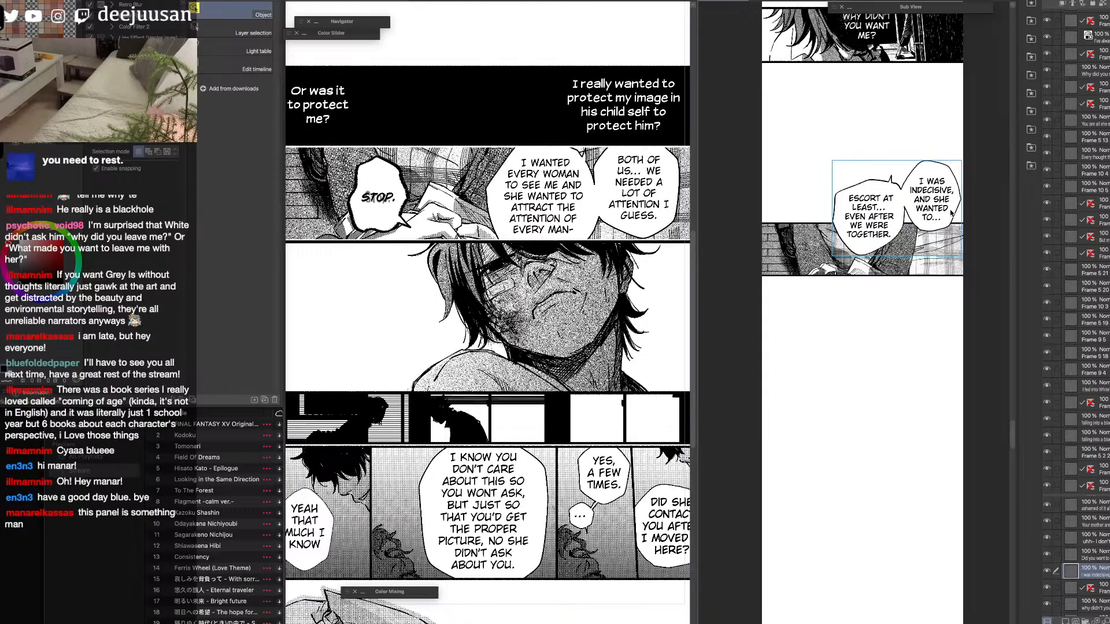
{"action": "left_click", "coordinate": [955, 211]}
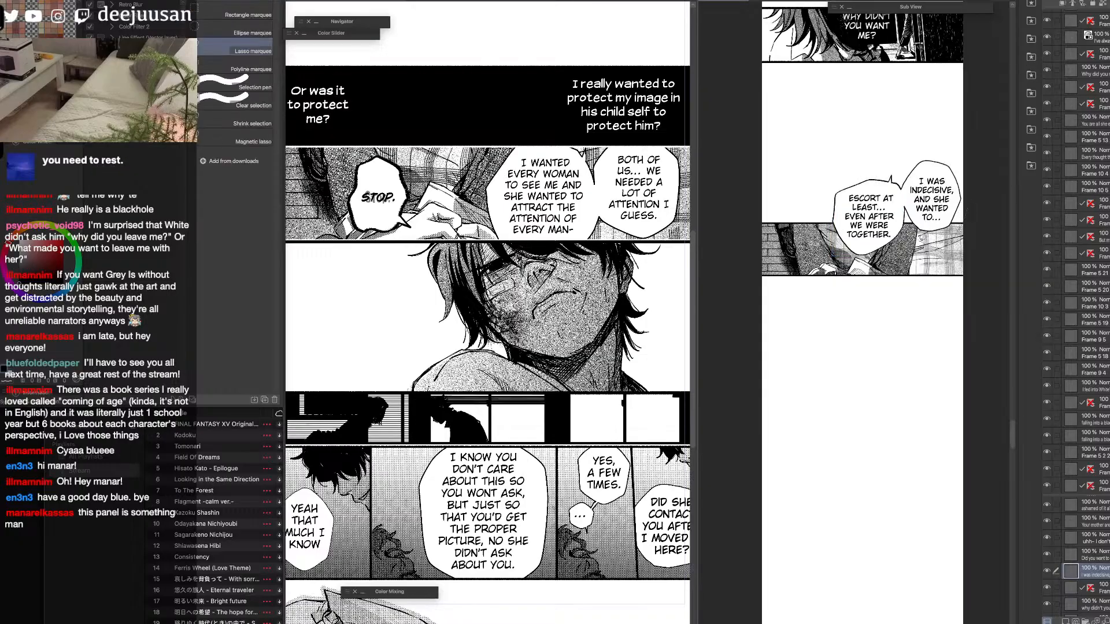
{"action": "mouse_move", "coordinate": [906, 206]}
{"action": "left_mouse_down"}
{"action": "mouse_move", "coordinate": [903, 176]}
{"action": "mouse_move", "coordinate": [978, 179]}
{"action": "left_mouse_up"}
{"action": "left_click", "coordinate": [852, 265]}
{"action": "left_click_drag", "start_coordinate": [947, 215], "coordinate": [927, 182]}
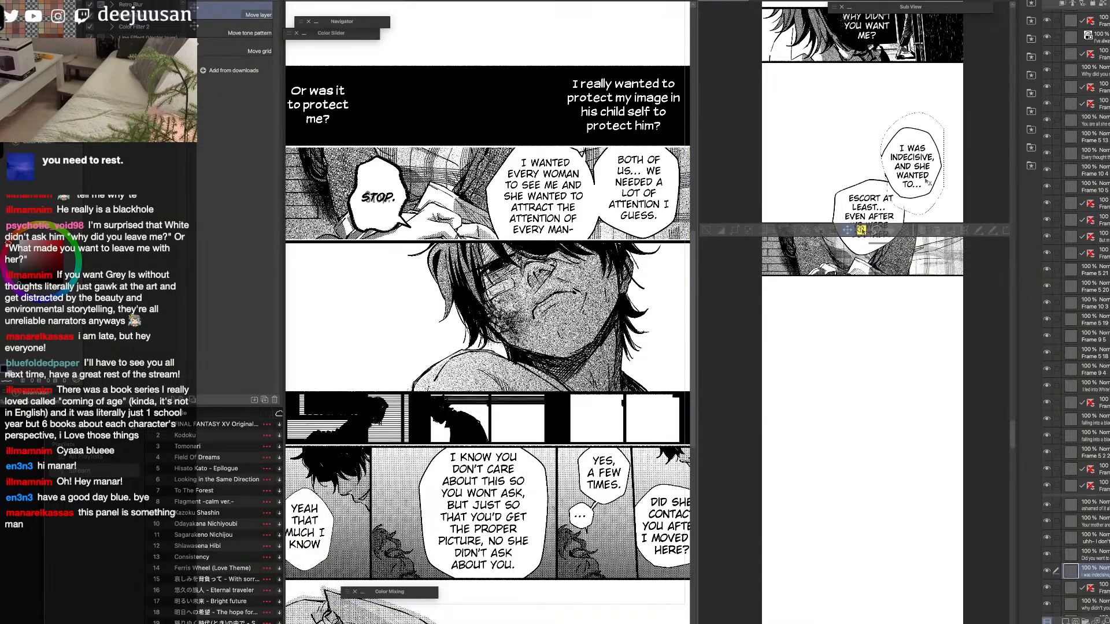
{"action": "left_click", "coordinate": [707, 231]}
Clean up and close the broken outlines of the two strip balloons with eraser and pen, and add a small tail atop the upper one.
{"action": "key", "text": "q"}
{"action": "left_click", "coordinate": [754, 223]}
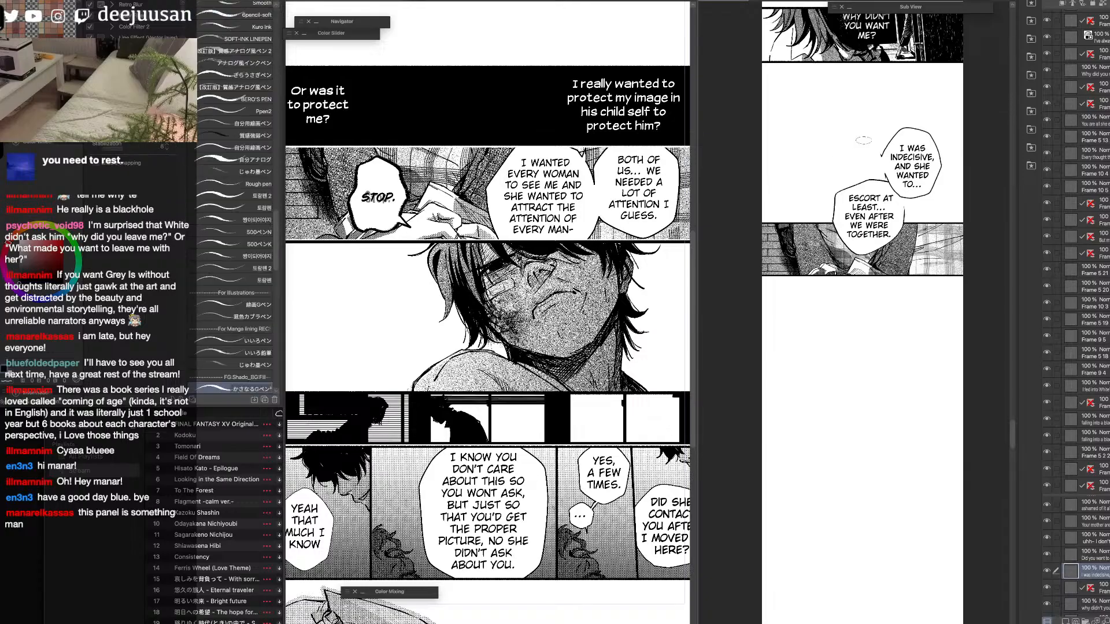
{"action": "key", "text": "q"}
{"action": "left_click", "coordinate": [882, 156]}
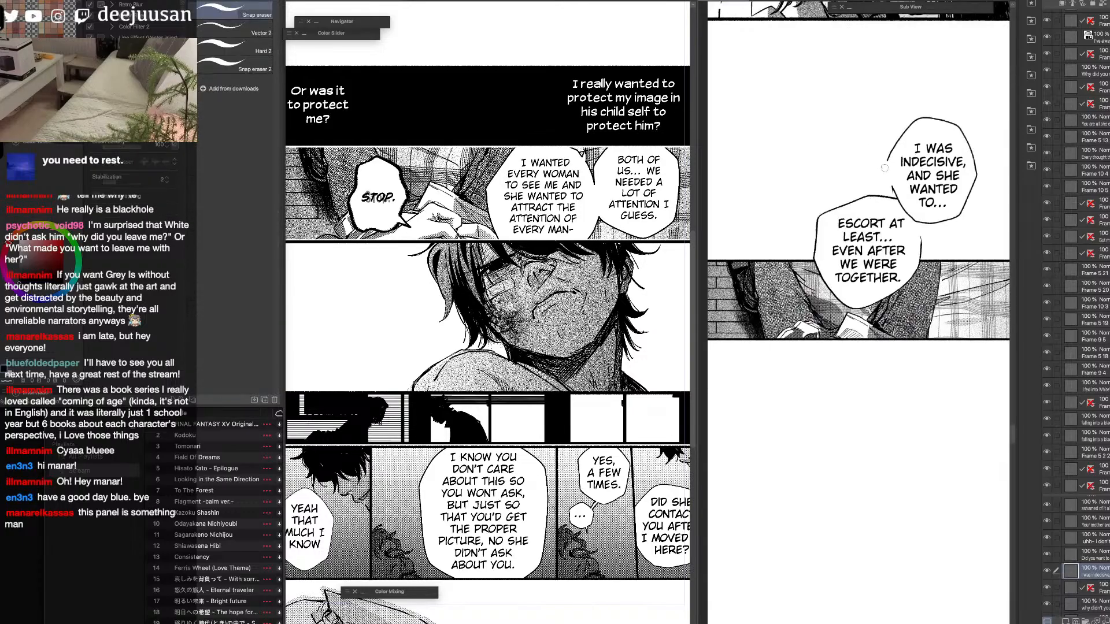
{"action": "key", "text": "p"}
{"action": "left_click_drag", "start_coordinate": [888, 162], "coordinate": [895, 186]}
{"action": "left_click_drag", "start_coordinate": [918, 227], "coordinate": [921, 252]}
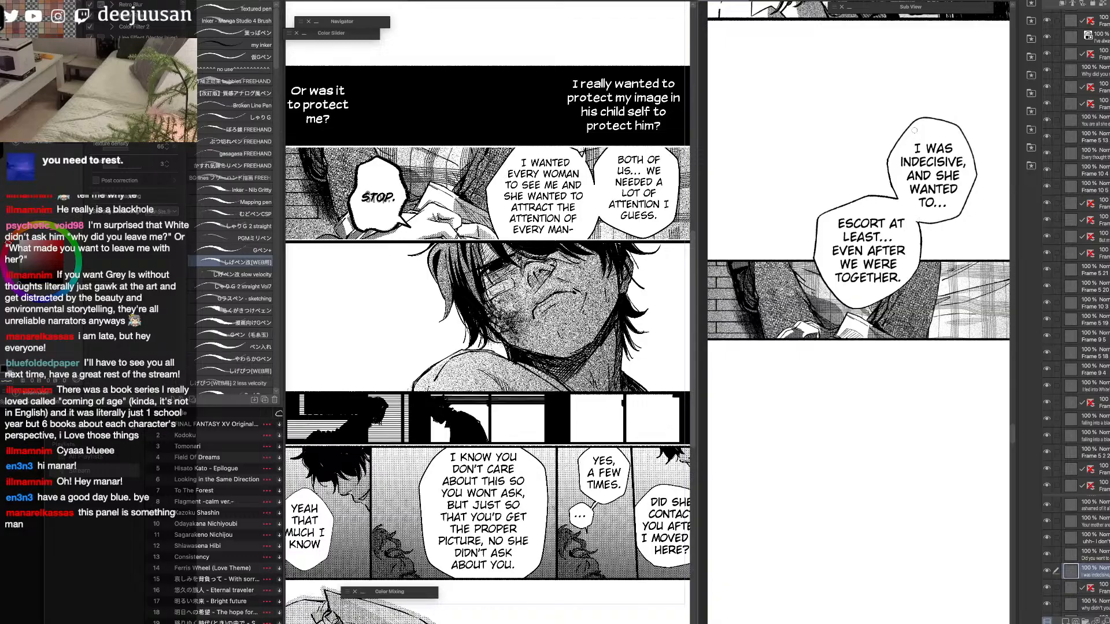
{"action": "left_click_drag", "start_coordinate": [948, 146], "coordinate": [944, 261]}
{"action": "left_click_drag", "start_coordinate": [940, 372], "coordinate": [938, 358]}
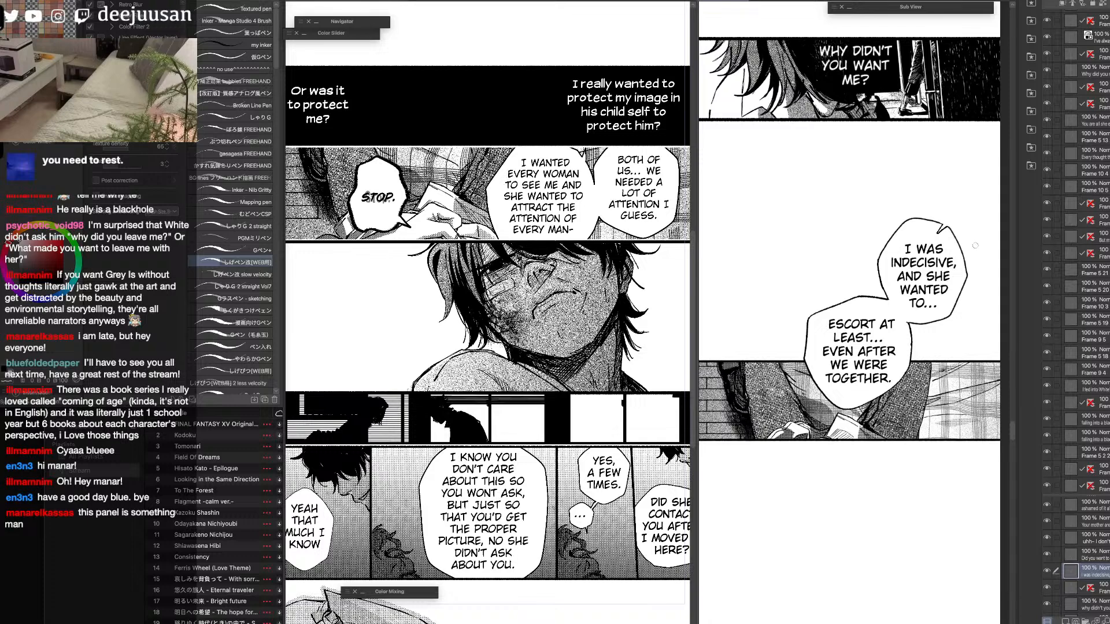
Narrow the text boxes of the page's "I really wanted to protect..." and "Or was it to protect me?" captions so their text wraps onto more lines.
{"action": "scroll", "coordinate": [924, 385], "scroll_direction": "down", "scroll_amount": 1}
{"action": "left_click_drag", "start_coordinate": [924, 438], "coordinate": [918, 328]}
{"action": "left_click", "coordinate": [640, 347]}
{"action": "scroll", "coordinate": [639, 322], "scroll_direction": "down", "scroll_amount": 1}
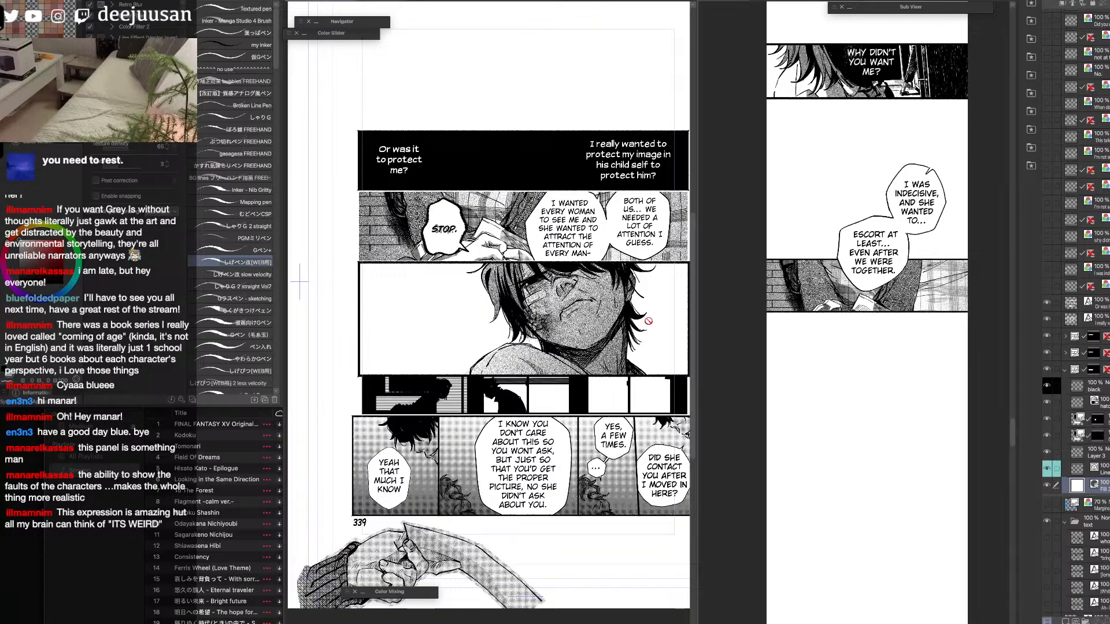
{"action": "key", "text": "q"}
{"action": "left_click", "coordinate": [632, 270]}
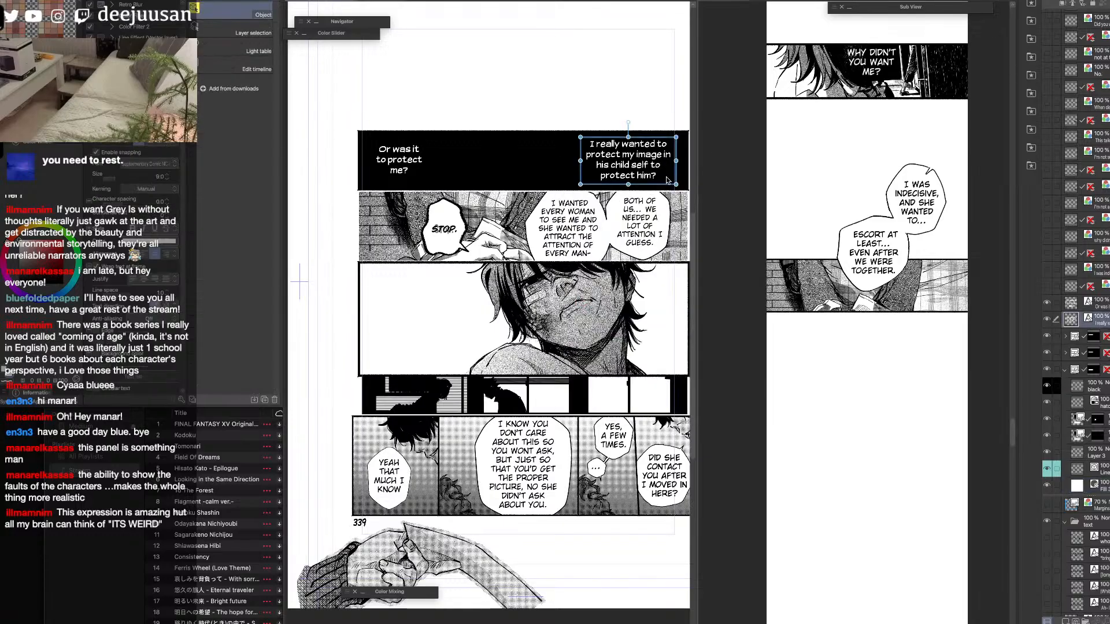
{"action": "left_click_drag", "start_coordinate": [677, 186], "coordinate": [618, 180]}
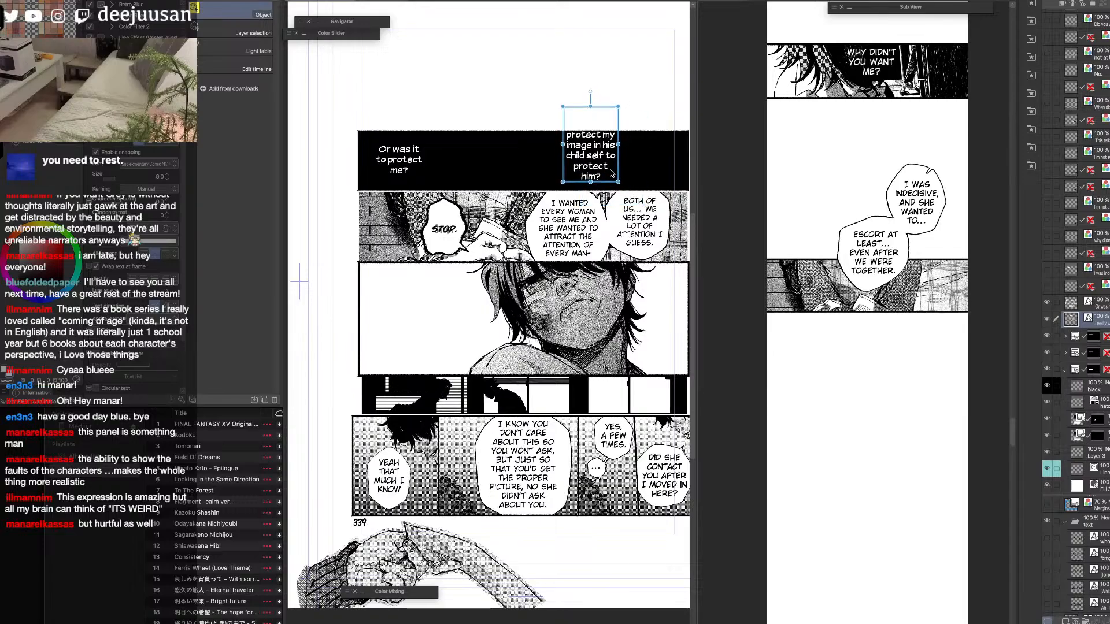
{"action": "left_click", "coordinate": [397, 168]}
{"action": "mouse_move", "coordinate": [428, 185]}
{"action": "left_mouse_down"}
{"action": "mouse_move", "coordinate": [409, 195]}
{"action": "mouse_move", "coordinate": [423, 196]}
{"action": "left_mouse_up"}
Extend the black panel's frame upward and reposition both captions inside the taller panel.
{"action": "left_click", "coordinate": [484, 163]}
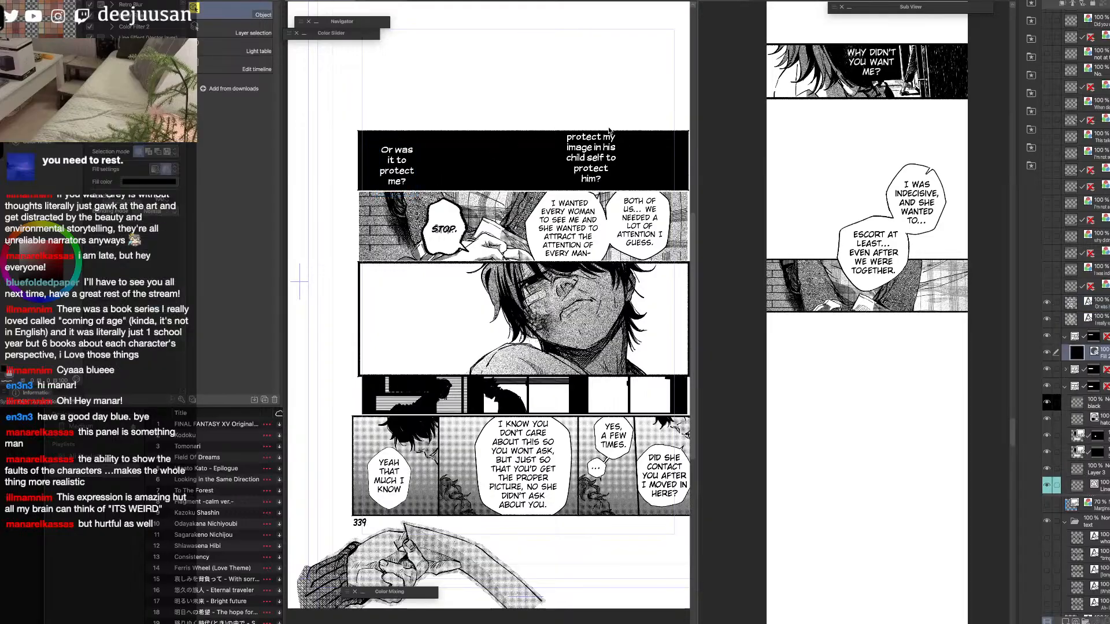
{"action": "left_click", "coordinate": [1094, 338]}
{"action": "left_click_drag", "start_coordinate": [523, 132], "coordinate": [523, 85]}
{"action": "left_click_drag", "start_coordinate": [601, 164], "coordinate": [635, 155]}
{"action": "left_click_drag", "start_coordinate": [391, 166], "coordinate": [406, 139]}
{"action": "left_click", "coordinate": [636, 155]}
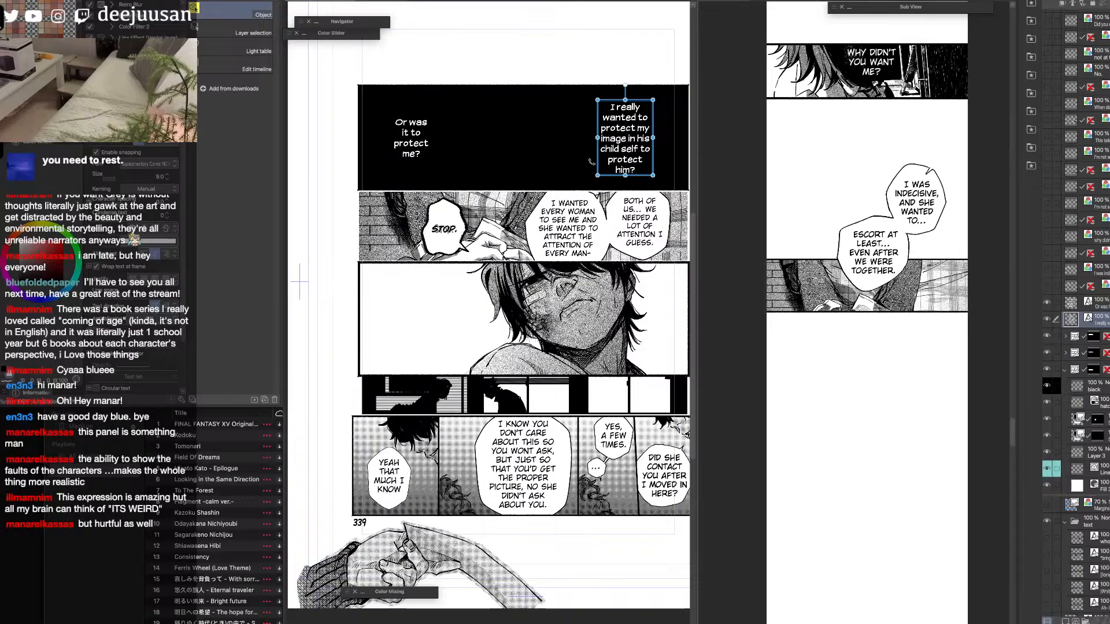
{"action": "left_click", "coordinate": [415, 148]}
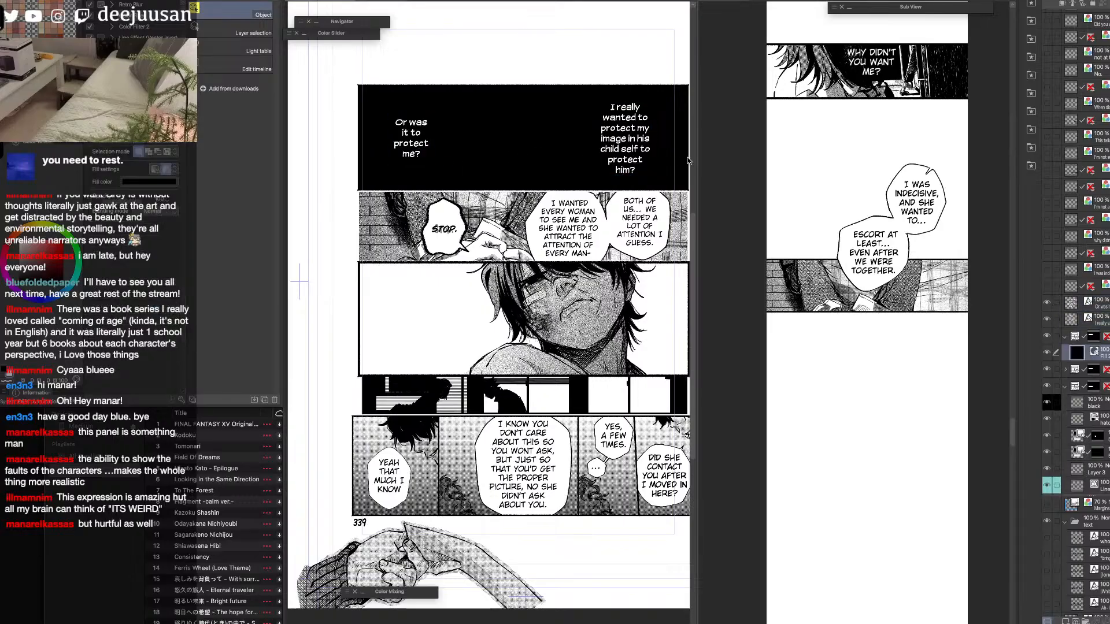
Pull both side edges of the black panel's frame inward, then collapse its folder and check its visibility.
{"action": "left_click", "coordinate": [564, 192]}
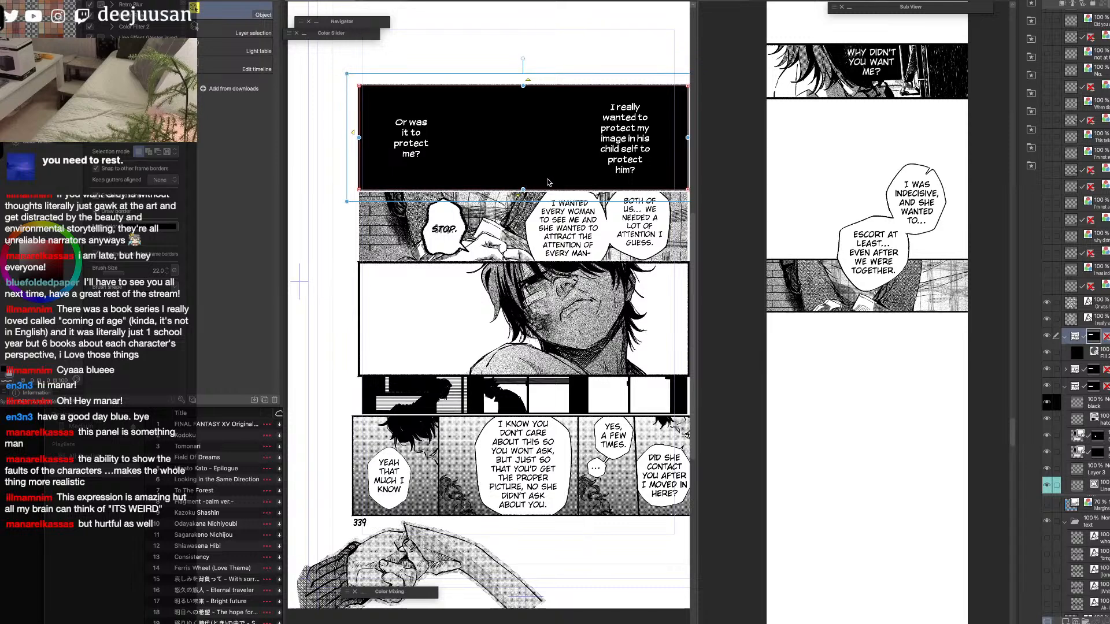
{"action": "left_click_drag", "start_coordinate": [688, 137], "coordinate": [666, 139]}
{"action": "left_click_drag", "start_coordinate": [359, 139], "coordinate": [376, 138]}
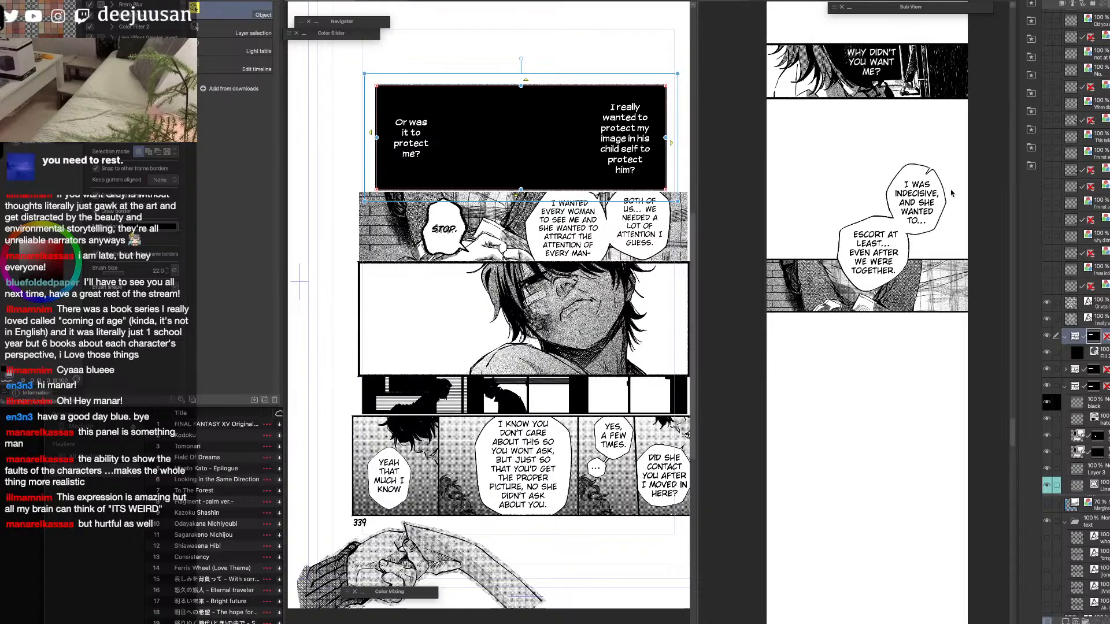
{"action": "left_click", "coordinate": [1065, 338]}
{"action": "left_click", "coordinate": [1047, 337]}
{"action": "left_click", "coordinate": [1047, 336]}
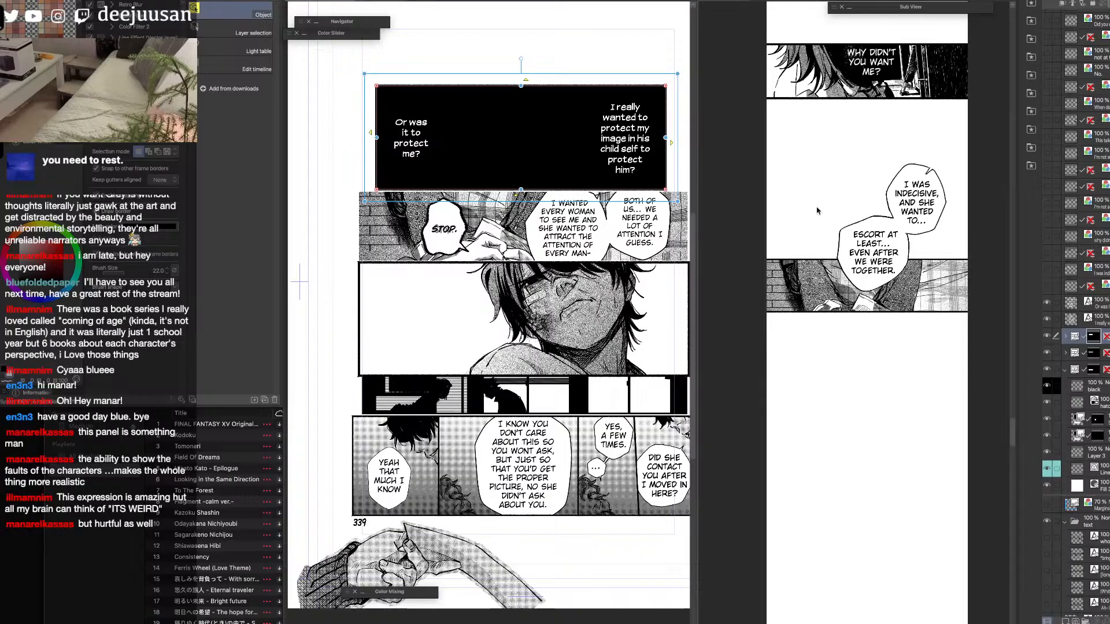
Shift both captions inward to fit the narrower black panel.
{"action": "left_click", "coordinate": [632, 160]}
{"action": "left_click_drag", "start_coordinate": [632, 160], "coordinate": [617, 159]}
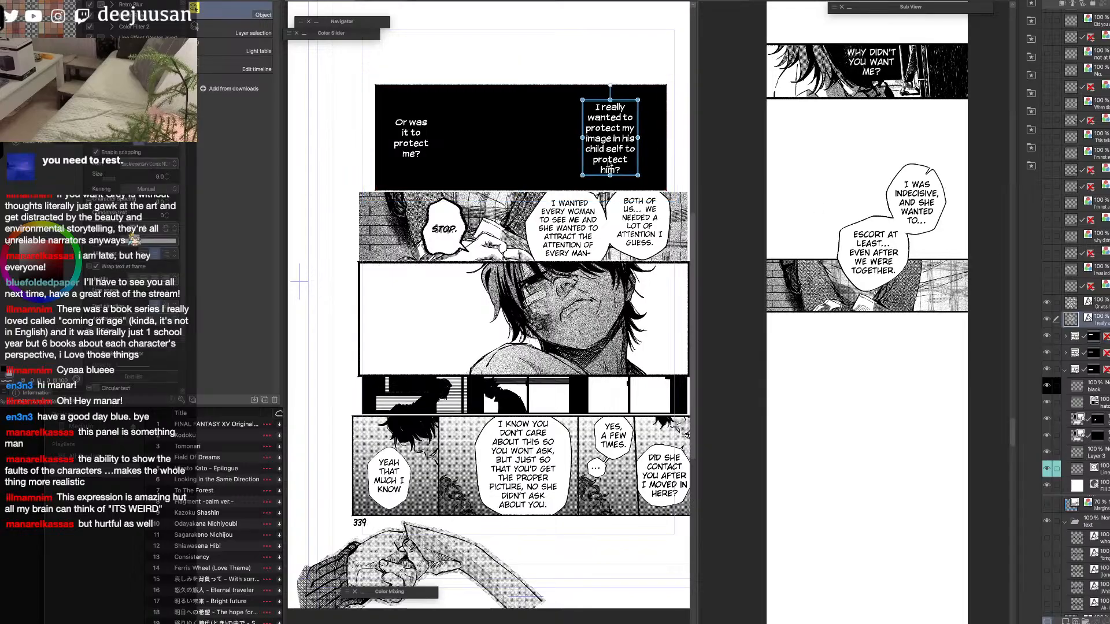
{"action": "left_click", "coordinate": [419, 148]}
{"action": "left_click_drag", "start_coordinate": [425, 152], "coordinate": [432, 158]}
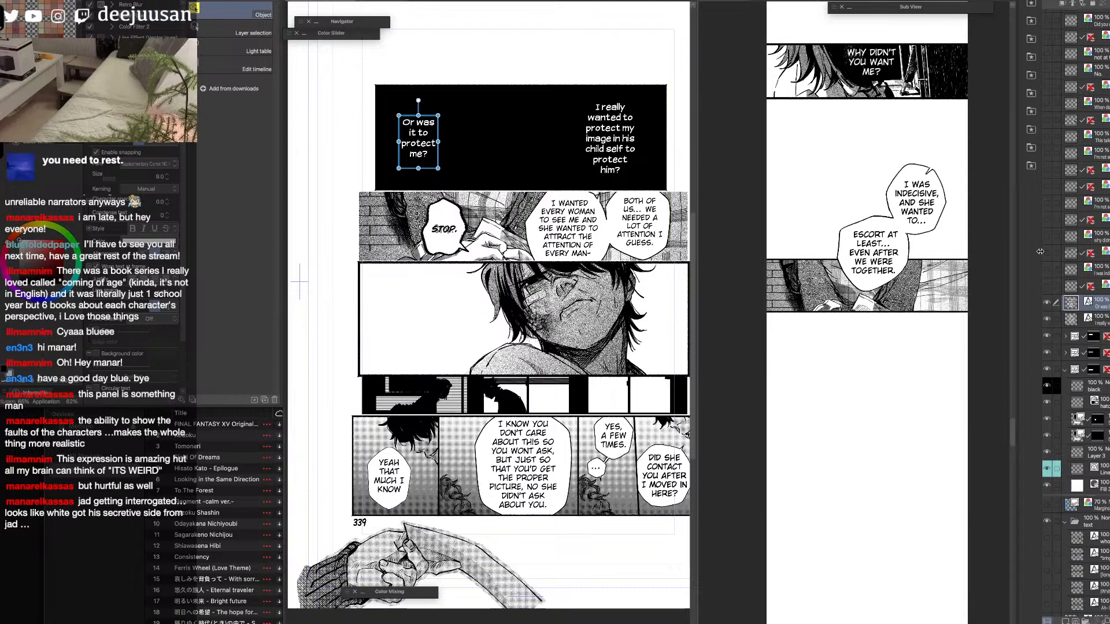
Widen the manga page view and select the two caption layers together with the black panel's frame folder.
{"action": "left_click_drag", "start_coordinate": [696, 307], "coordinate": [754, 307]}
{"action": "left_click", "coordinate": [712, 317]}
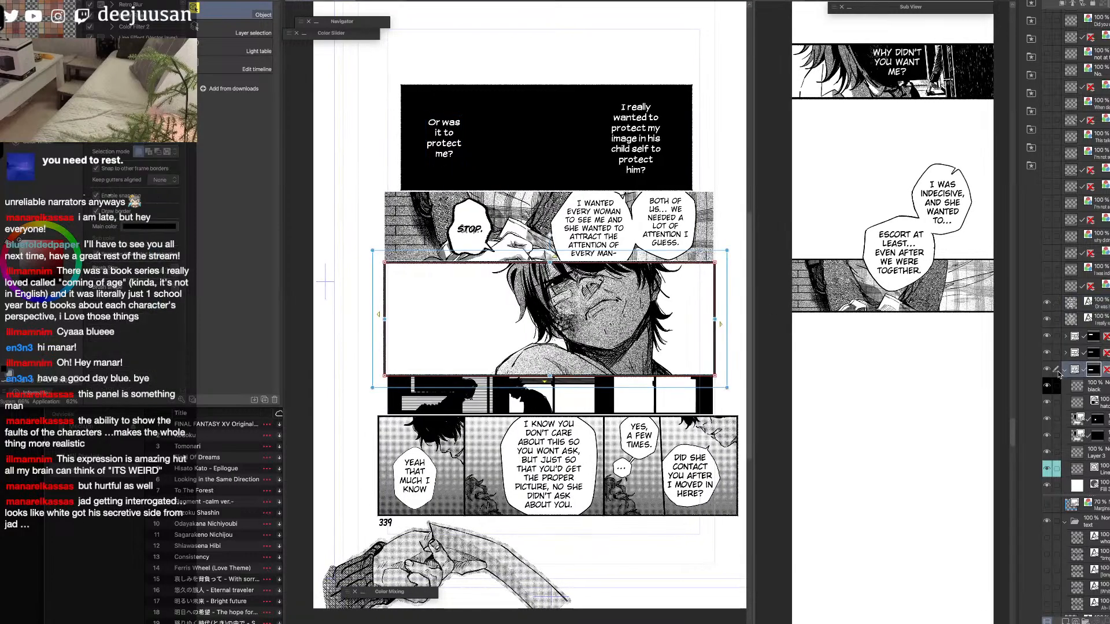
{"action": "mouse_move", "coordinate": [1047, 319]}
{"action": "left_mouse_down"}
{"action": "mouse_move", "coordinate": [1047, 303]}
{"action": "mouse_move", "coordinate": [1046, 320]}
{"action": "left_mouse_up"}
{"action": "left_click", "coordinate": [1067, 337]}
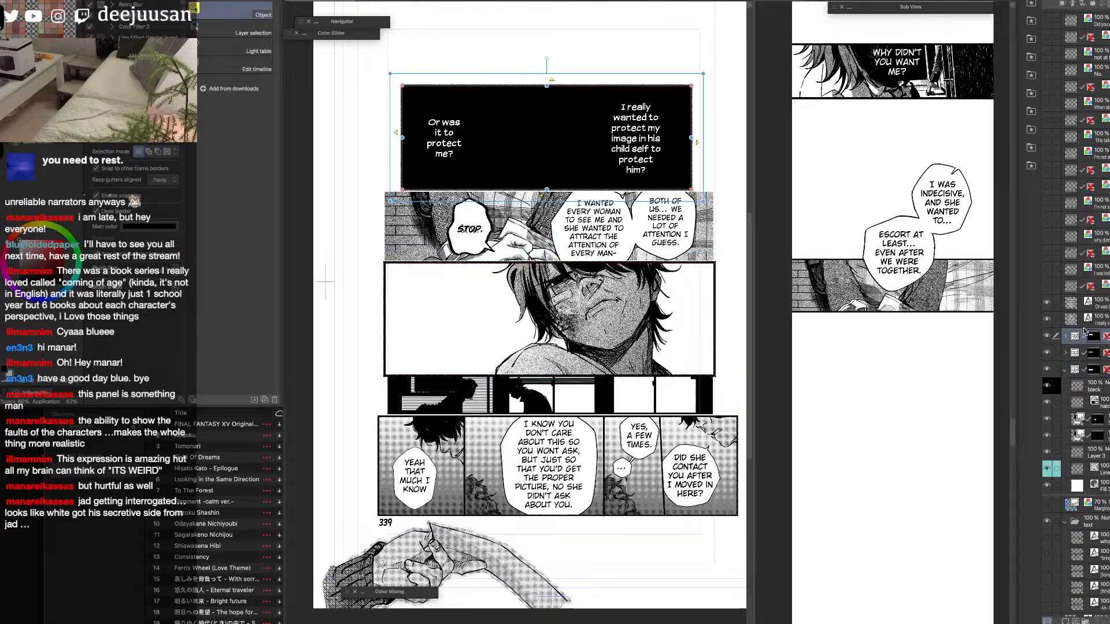
{"action": "left_click", "coordinate": [1071, 320]}
{"action": "left_click", "coordinate": [1071, 304]}
{"action": "left_click", "coordinate": [1072, 337], "text": "shift"}
{"action": "left_click", "coordinate": [1071, 320]}
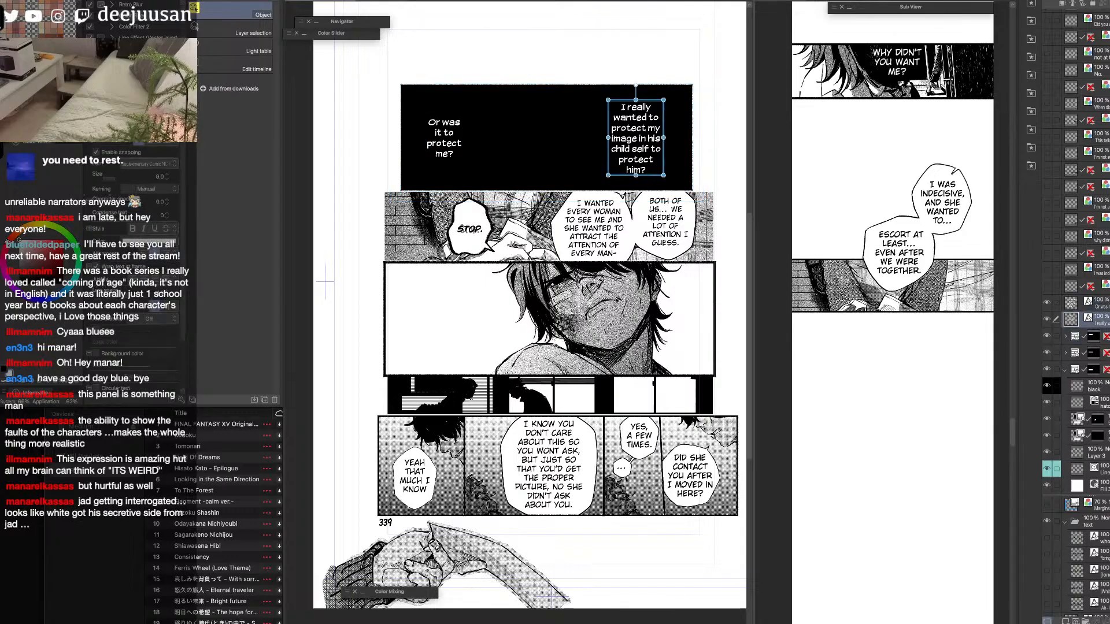
{"action": "left_click", "coordinate": [1071, 303]}
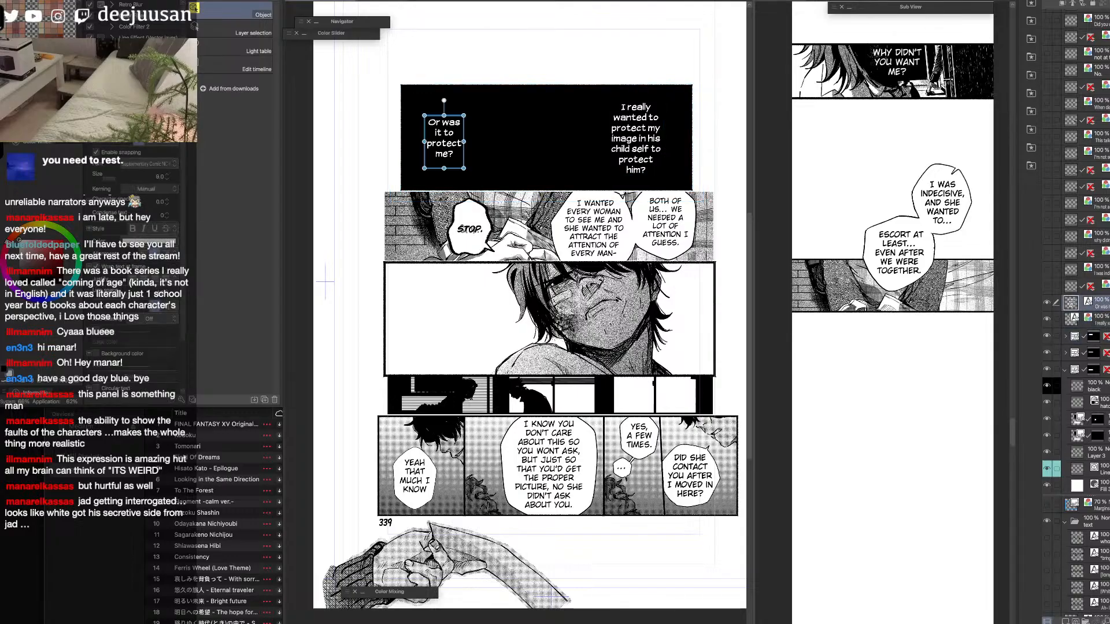
{"action": "left_click", "coordinate": [1074, 336], "text": "shift"}
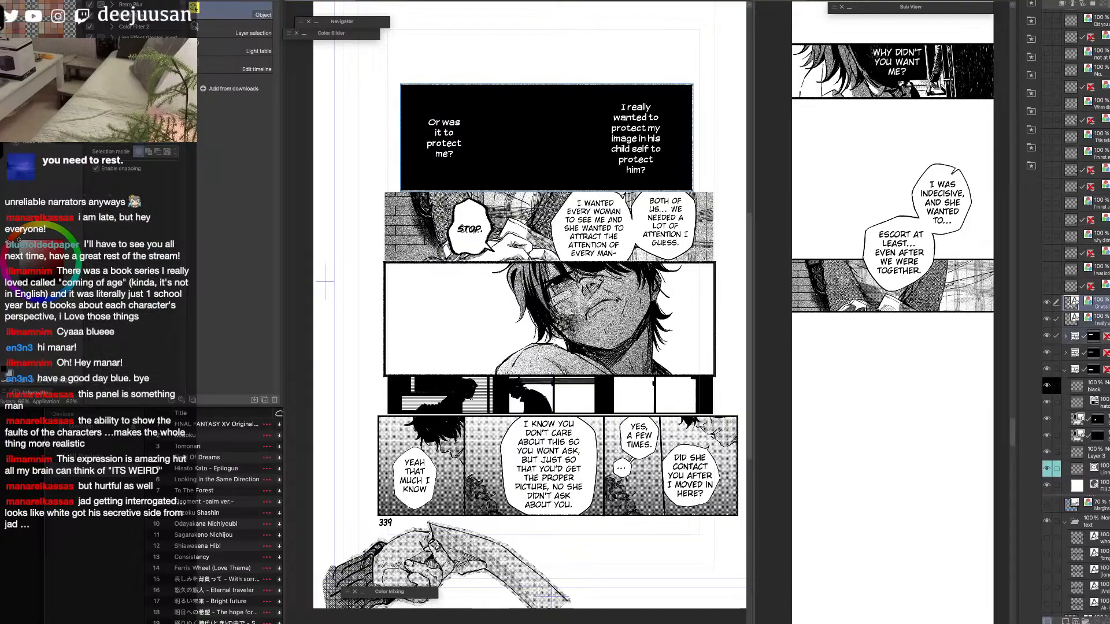
Merge the black panel with its captions and paste the "I really wanted to protect my image" part into the strip.
{"action": "key", "text": "alt+shift+e"}
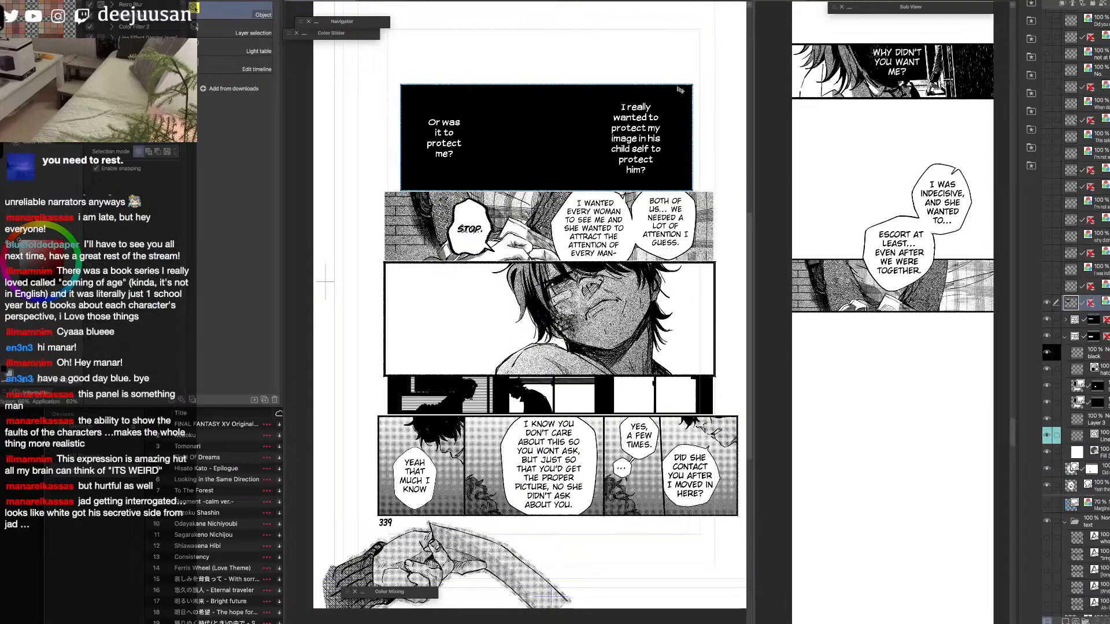
{"action": "key", "text": "m"}
{"action": "left_click_drag", "start_coordinate": [683, 88], "coordinate": [591, 186]}
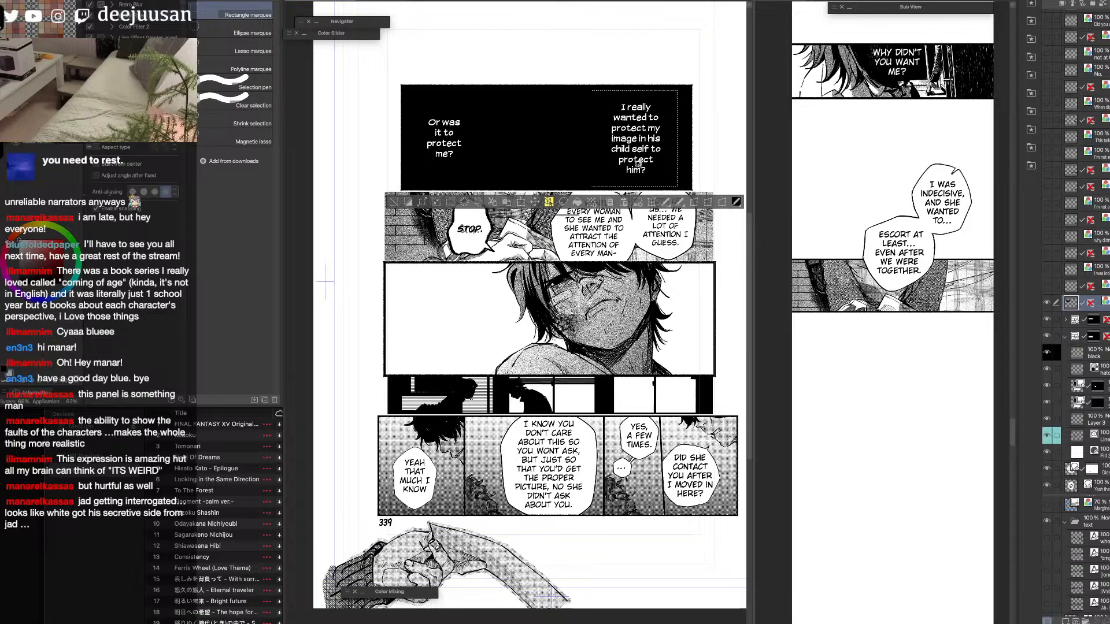
{"action": "left_click", "coordinate": [913, 396]}
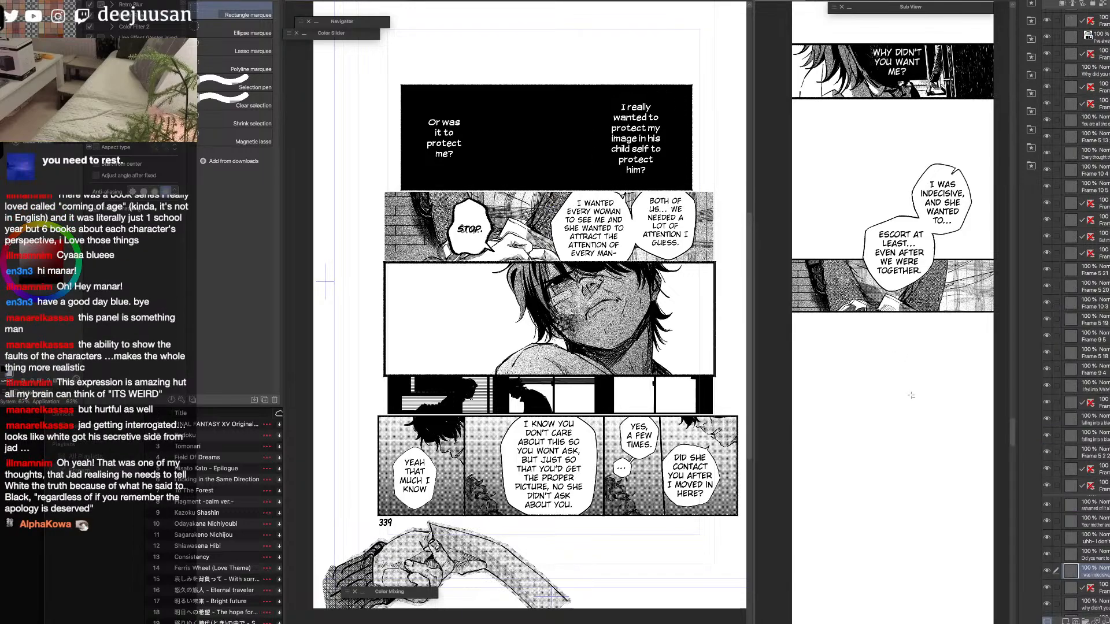
{"action": "key", "text": "super+v"}
{"action": "key", "text": "k"}
Scale the pasted "I really wanted to protect" block down and place it below the strip's last panel, toward the right side.
{"action": "key", "text": "space"}
{"action": "left_click_drag", "start_coordinate": [894, 526], "coordinate": [883, 399]}
{"action": "key", "text": "q"}
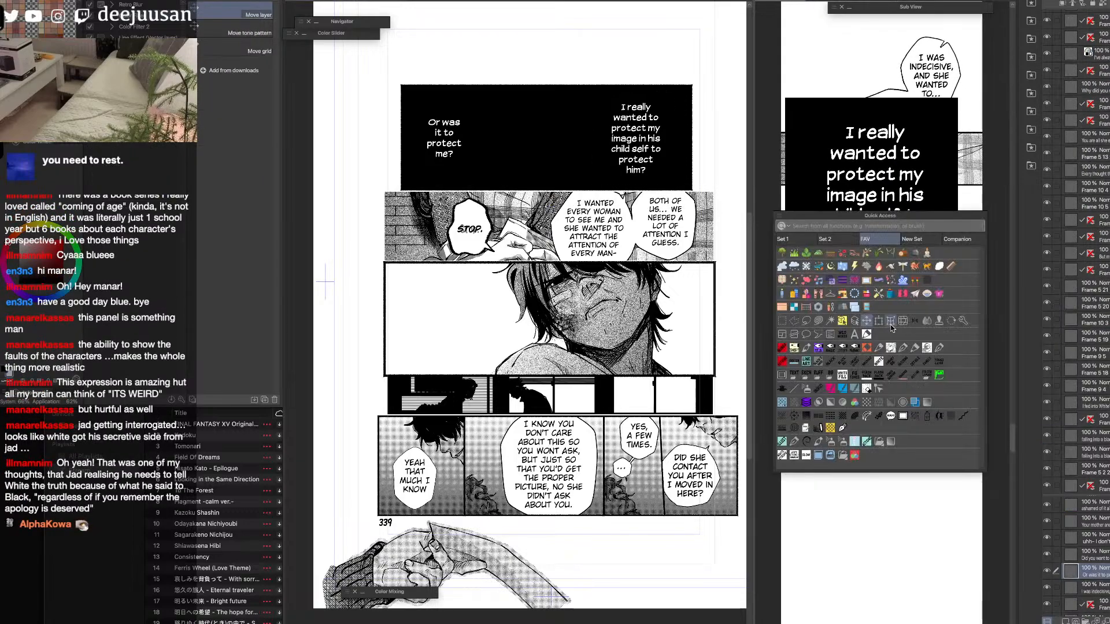
{"action": "left_click", "coordinate": [879, 322]}
{"action": "left_click_drag", "start_coordinate": [957, 97], "coordinate": [871, 194]}
{"action": "left_click_drag", "start_coordinate": [855, 256], "coordinate": [951, 299]}
{"action": "left_click", "coordinate": [951, 365]}
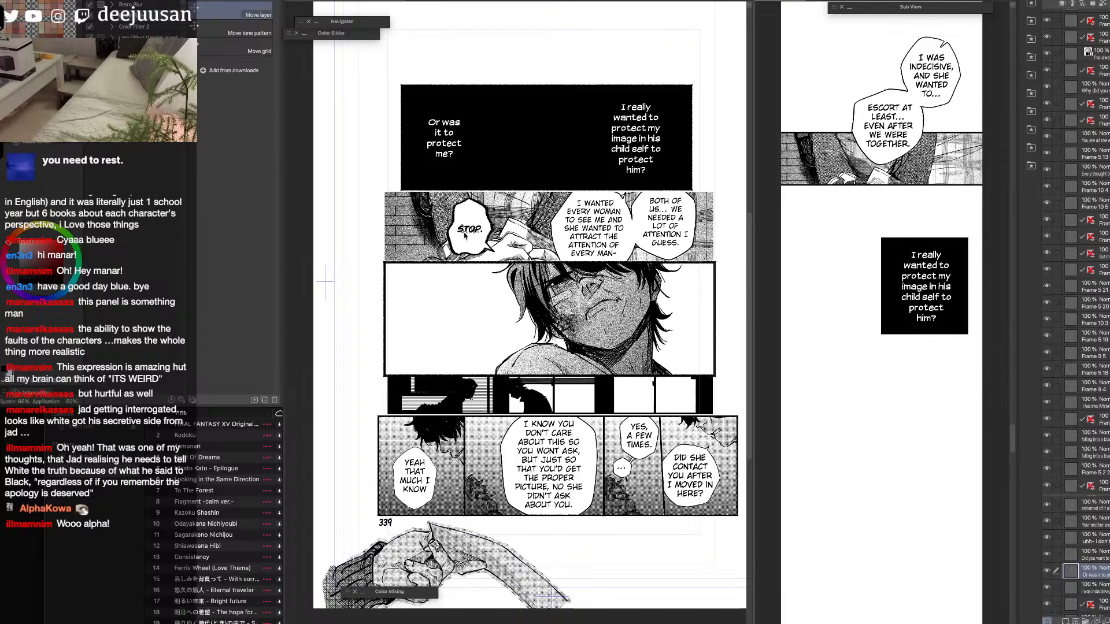
Copy the "Or was it to protect me?" part of the merged black panel into the strip.
{"action": "key", "text": "m"}
{"action": "left_click_drag", "start_coordinate": [485, 91], "coordinate": [406, 182]}
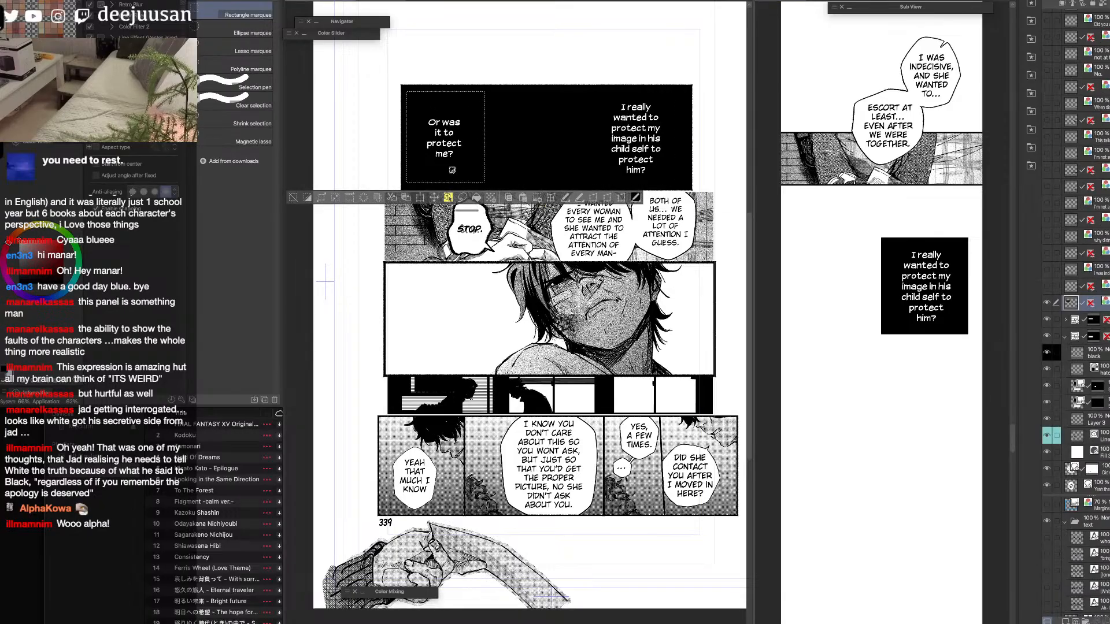
{"action": "left_click", "coordinate": [883, 368]}
{"action": "key", "text": "ctrl+v"}
{"action": "key", "text": "k"}
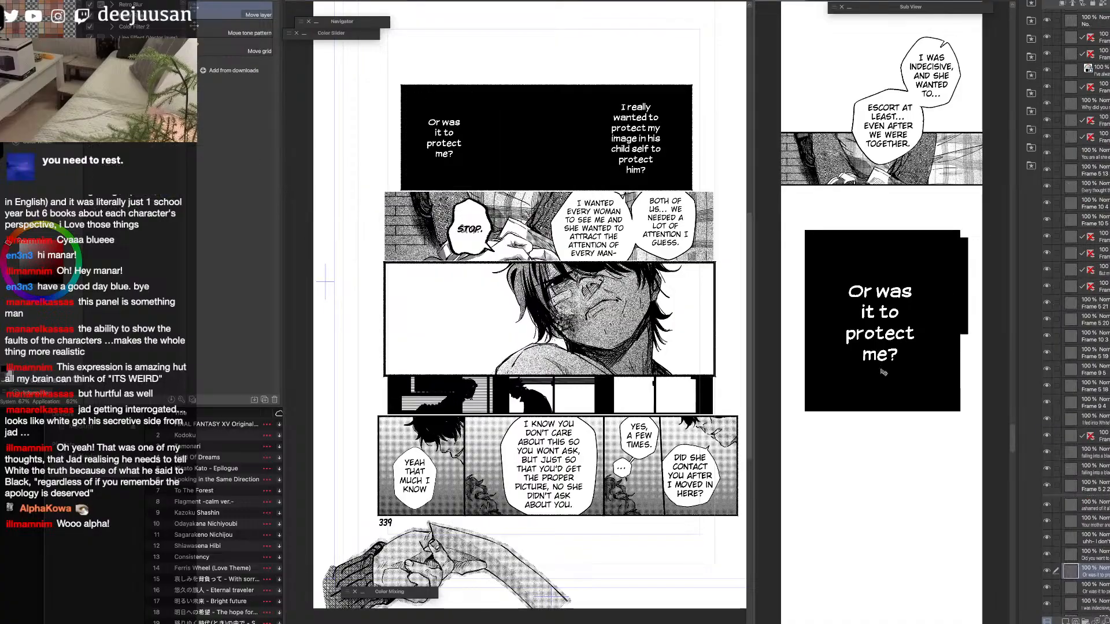
Scale the pasted "Or was it to protect me?" block to 53% and place it lower left of the first block.
{"action": "key", "text": "q"}
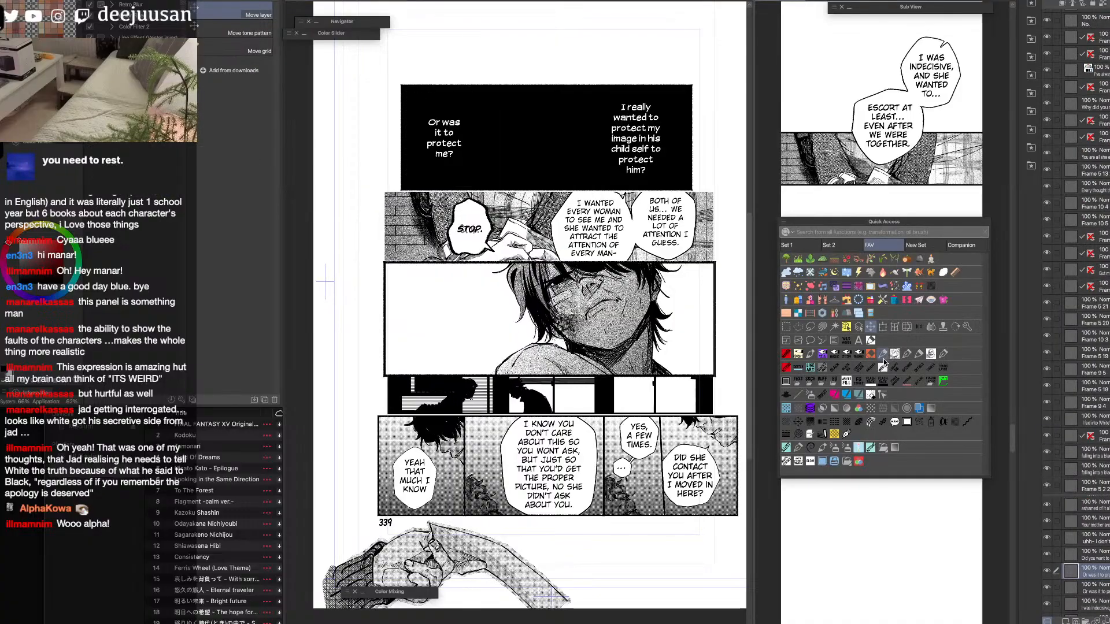
{"action": "left_click", "coordinate": [883, 328]}
{"action": "left_click_drag", "start_coordinate": [951, 241], "coordinate": [896, 305]}
{"action": "left_click_drag", "start_coordinate": [888, 371], "coordinate": [886, 471]}
{"action": "left_click_drag", "start_coordinate": [905, 394], "coordinate": [893, 416]}
{"action": "left_click_drag", "start_coordinate": [870, 476], "coordinate": [872, 481]}
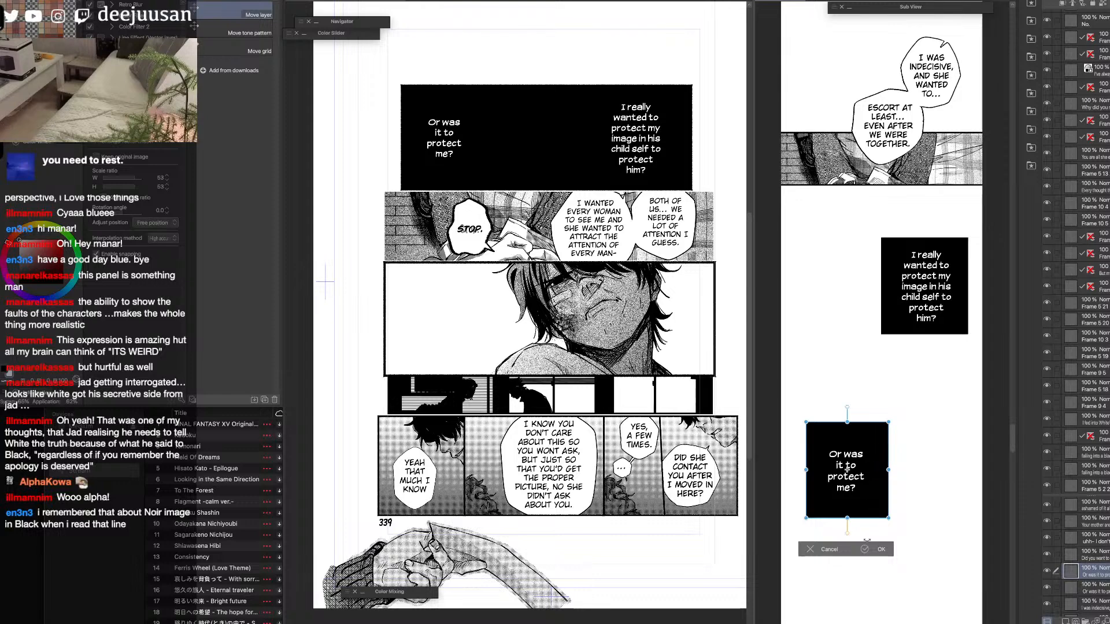
{"action": "left_click", "coordinate": [876, 550]}
Center both black caption blocks in the strip, one above the other with a gap between them.
{"action": "left_click_drag", "start_coordinate": [860, 479], "coordinate": [863, 476]}
{"action": "left_click_drag", "start_coordinate": [941, 328], "coordinate": [944, 333]}
{"action": "left_click", "coordinate": [902, 298]}
{"action": "key", "text": "Escape"}
{"action": "left_click_drag", "start_coordinate": [940, 300], "coordinate": [935, 317]}
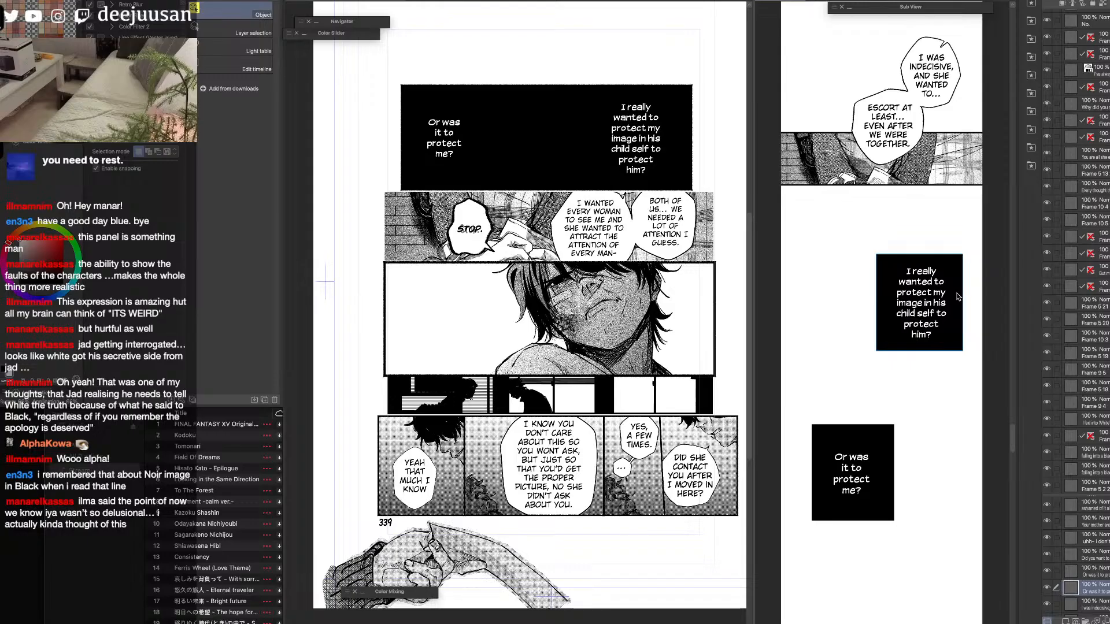
{"action": "left_click_drag", "start_coordinate": [937, 339], "coordinate": [900, 338]}
{"action": "left_click_drag", "start_coordinate": [876, 465], "coordinate": [921, 342]}
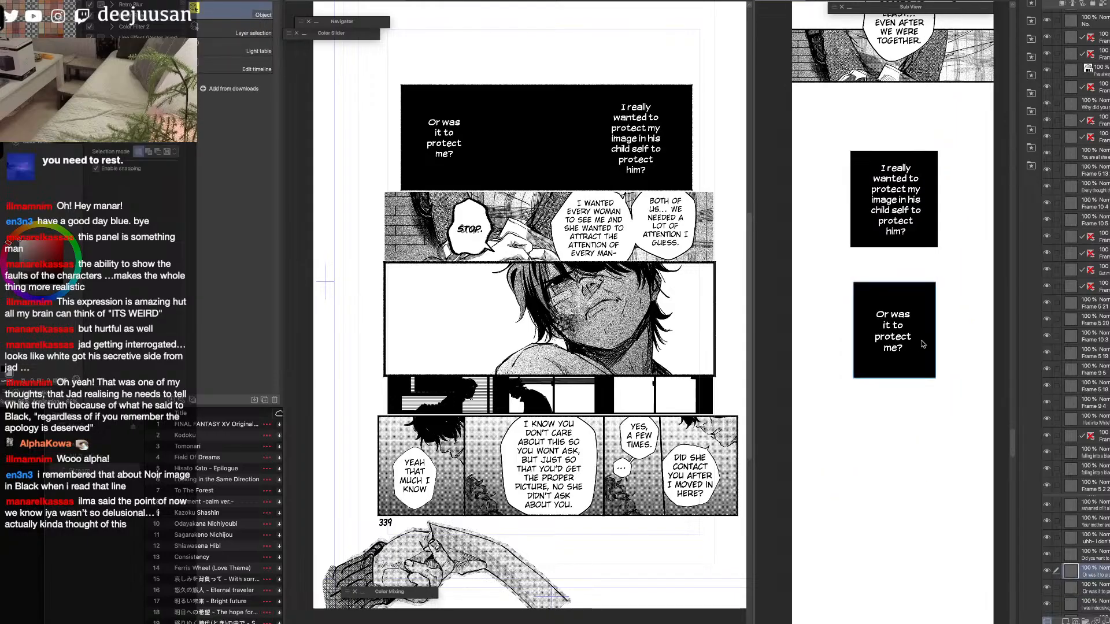
Shrink the "Or was it to protect me?" block slightly and move it further down the strip.
{"action": "key", "text": "q"}
{"action": "left_click", "coordinate": [915, 315]}
{"action": "left_click_drag", "start_coordinate": [905, 294], "coordinate": [907, 299]}
{"action": "left_click", "coordinate": [911, 409]}
{"action": "left_click_drag", "start_coordinate": [911, 362], "coordinate": [912, 397]}
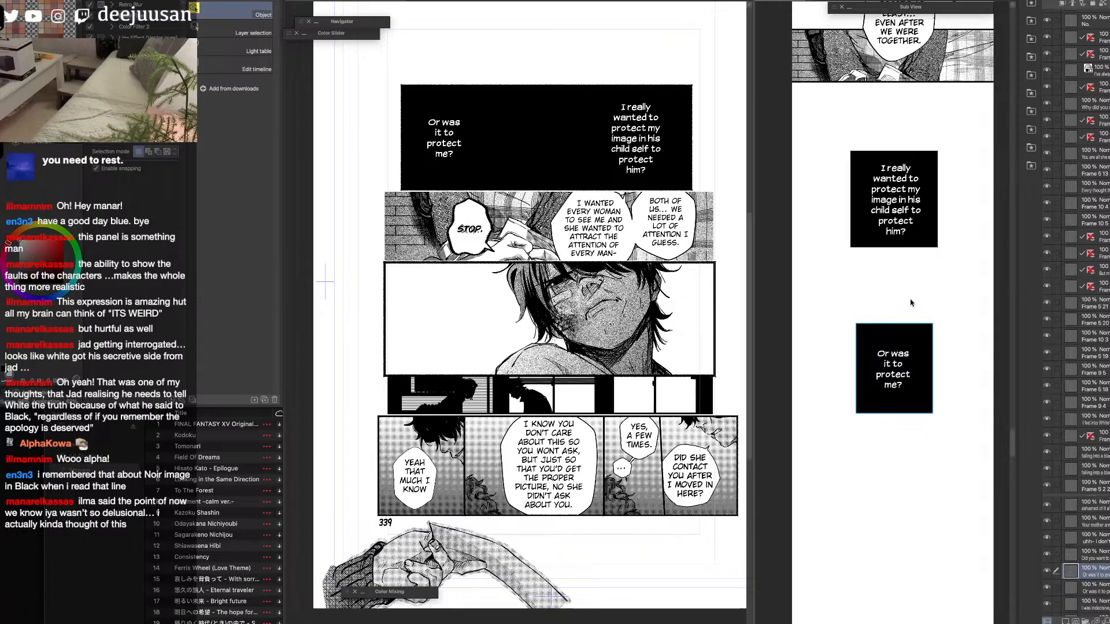
Trim both side edges of the "I really wanted to protect" block to match the lower block's width.
{"action": "left_click", "coordinate": [912, 237]}
{"action": "key", "text": "q"}
{"action": "left_click", "coordinate": [822, 216]}
{"action": "left_click_drag", "start_coordinate": [959, 130], "coordinate": [934, 443]}
{"action": "left_click_drag", "start_coordinate": [836, 112], "coordinate": [857, 464]}
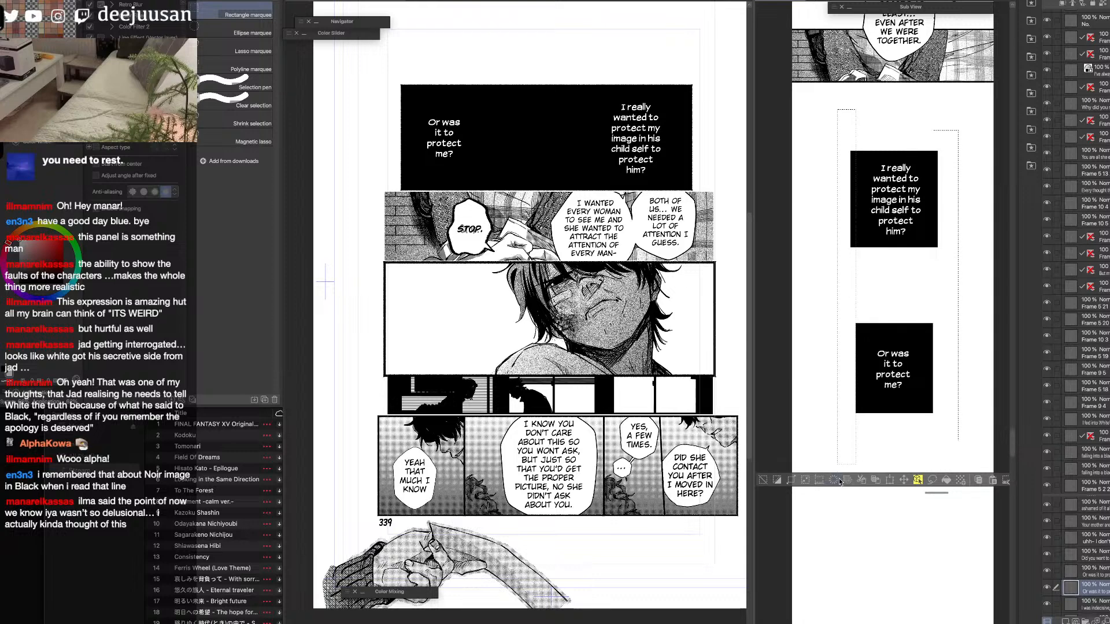
{"action": "left_click", "coordinate": [834, 481]}
{"action": "left_click", "coordinate": [868, 514]}
Move both black caption blocks further down the strip, keeping them aligned.
{"action": "key", "text": "q"}
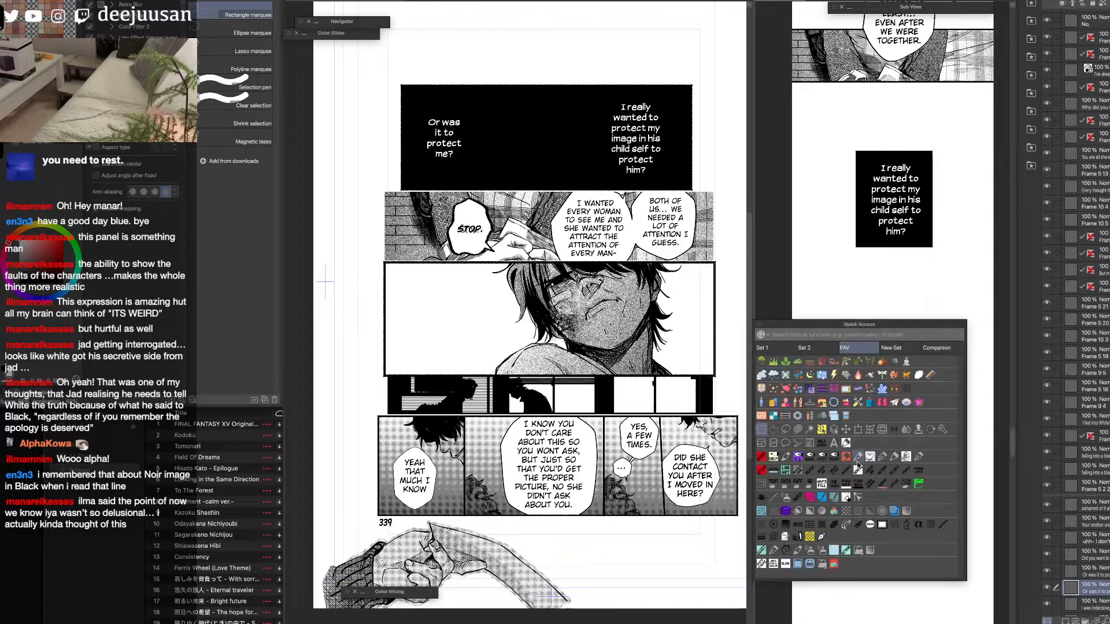
{"action": "left_click", "coordinate": [821, 432]}
{"action": "left_click_drag", "start_coordinate": [906, 234], "coordinate": [909, 272]}
{"action": "left_click_drag", "start_coordinate": [917, 365], "coordinate": [920, 414]}
Hide the merged black panel on the manga page and clear its selection.
{"action": "left_click", "coordinate": [699, 376]}
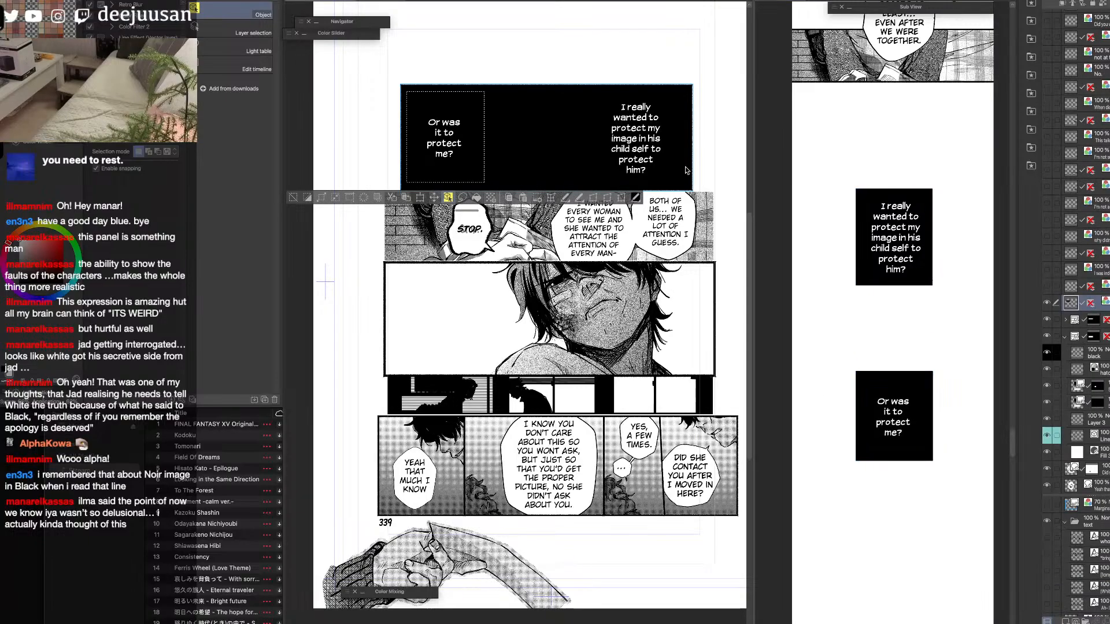
{"action": "left_click", "coordinate": [1047, 302]}
{"action": "left_click", "coordinate": [293, 198]}
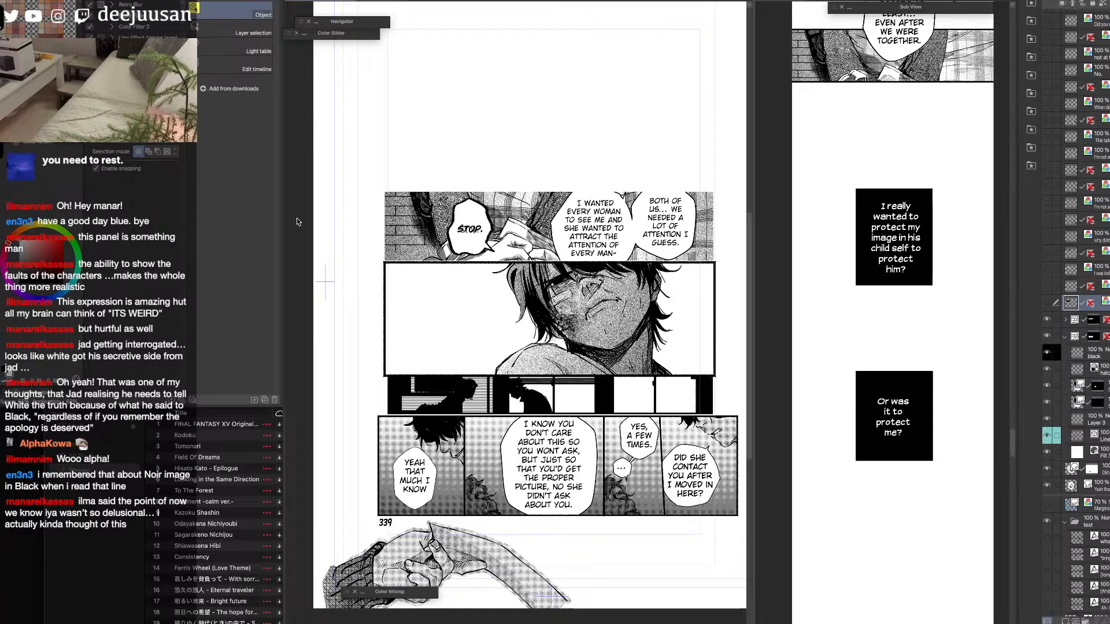
Move the STOP text layer and the two balloon layers out of the brick-wall panel's frame folder, above it.
{"action": "left_click", "coordinate": [906, 435]}
{"action": "key", "text": "space"}
{"action": "mouse_move", "coordinate": [945, 457]}
{"action": "left_mouse_down"}
{"action": "mouse_move", "coordinate": [929, 538]}
{"action": "mouse_move", "coordinate": [934, 463]}
{"action": "left_mouse_up"}
{"action": "left_click_drag", "start_coordinate": [896, 498], "coordinate": [907, 414]}
{"action": "left_click", "coordinate": [730, 362]}
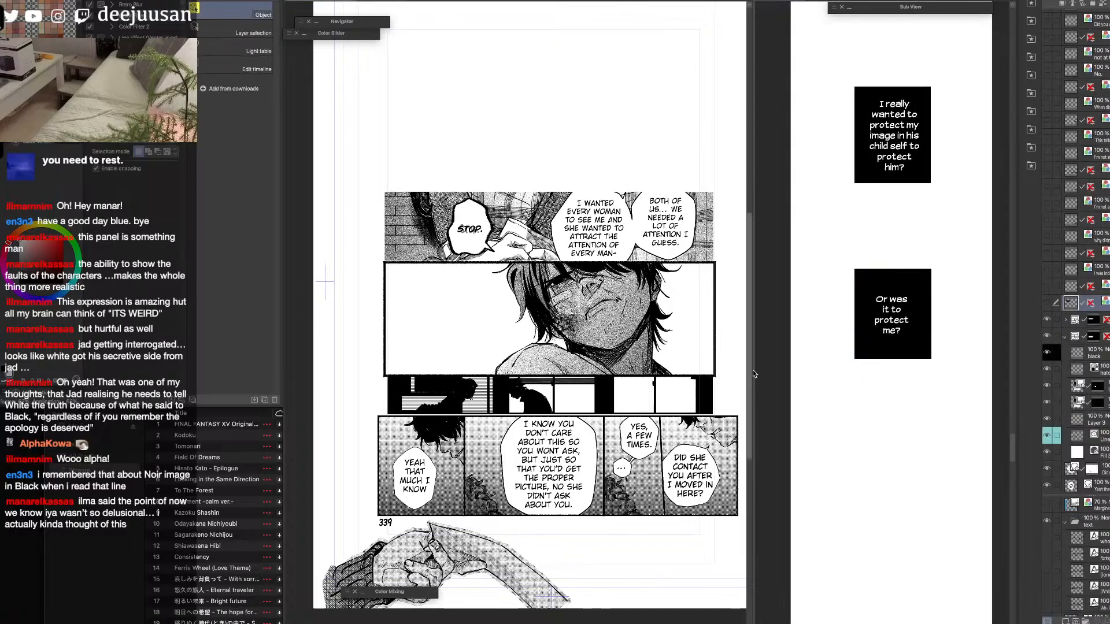
{"action": "left_click", "coordinate": [1065, 322]}
{"action": "left_click", "coordinate": [1090, 340]}
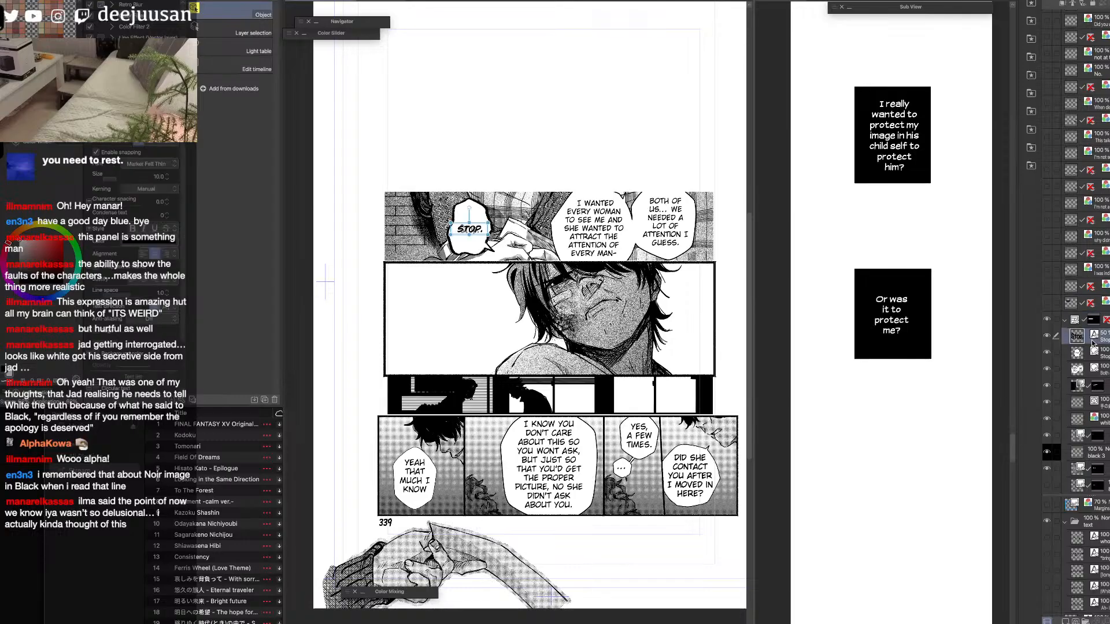
{"action": "left_click", "coordinate": [1100, 373], "text": "shift"}
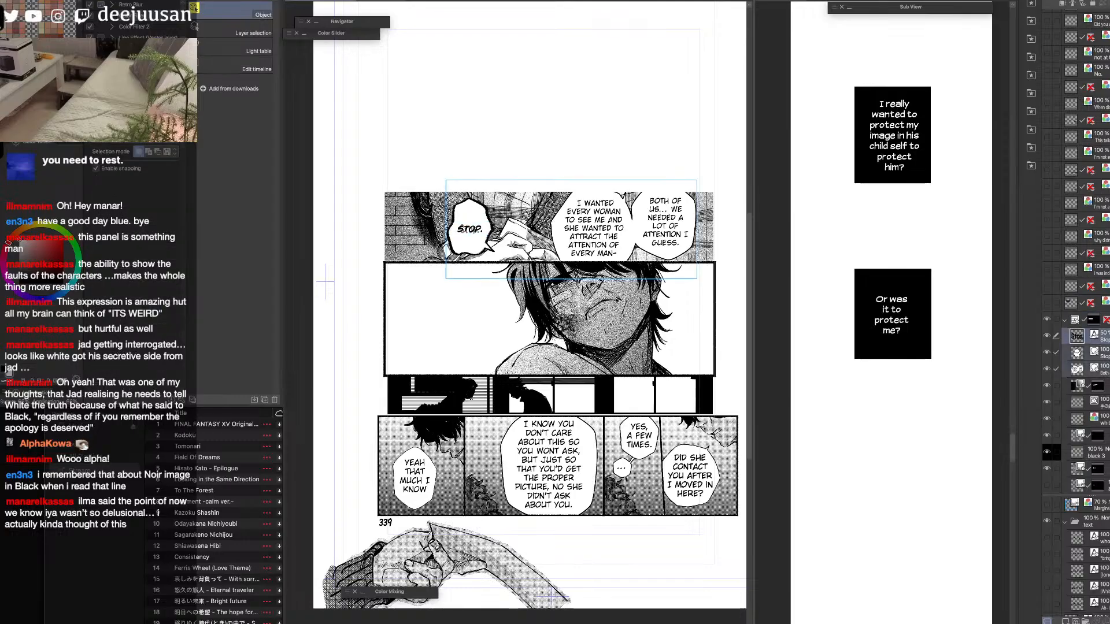
{"action": "left_click_drag", "start_coordinate": [1077, 350], "coordinate": [1076, 313]}
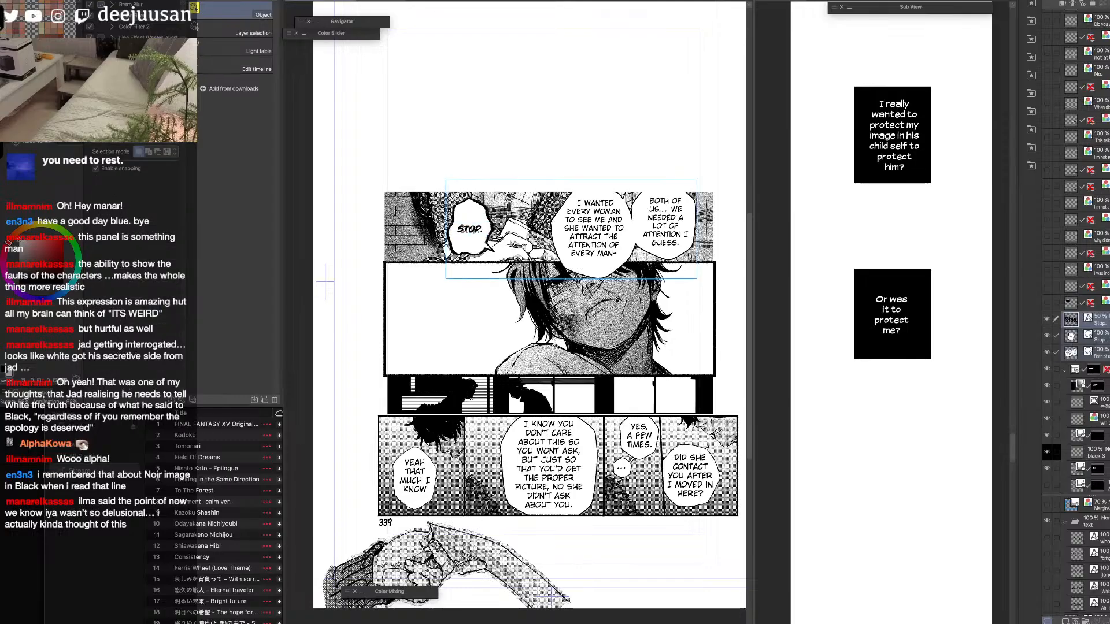
Collapse the brick-wall panel's frame folder, check its visibility and merge it into a single layer.
{"action": "left_click", "coordinate": [1065, 371]}
{"action": "left_click", "coordinate": [1046, 370]}
{"action": "left_click", "coordinate": [1046, 370]}
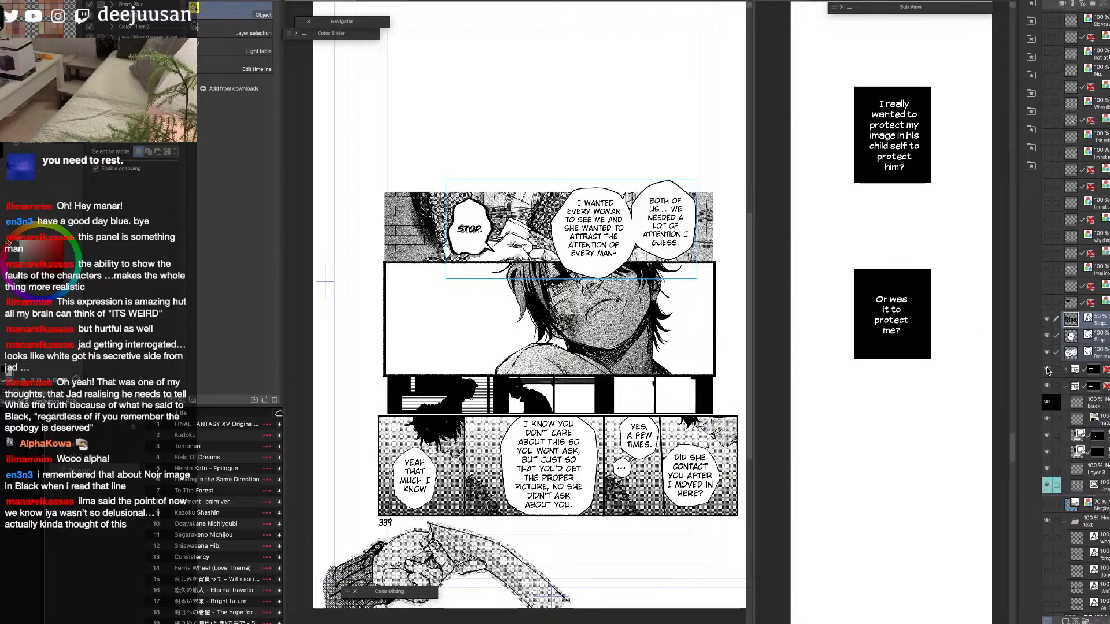
{"action": "left_click", "coordinate": [1099, 370]}
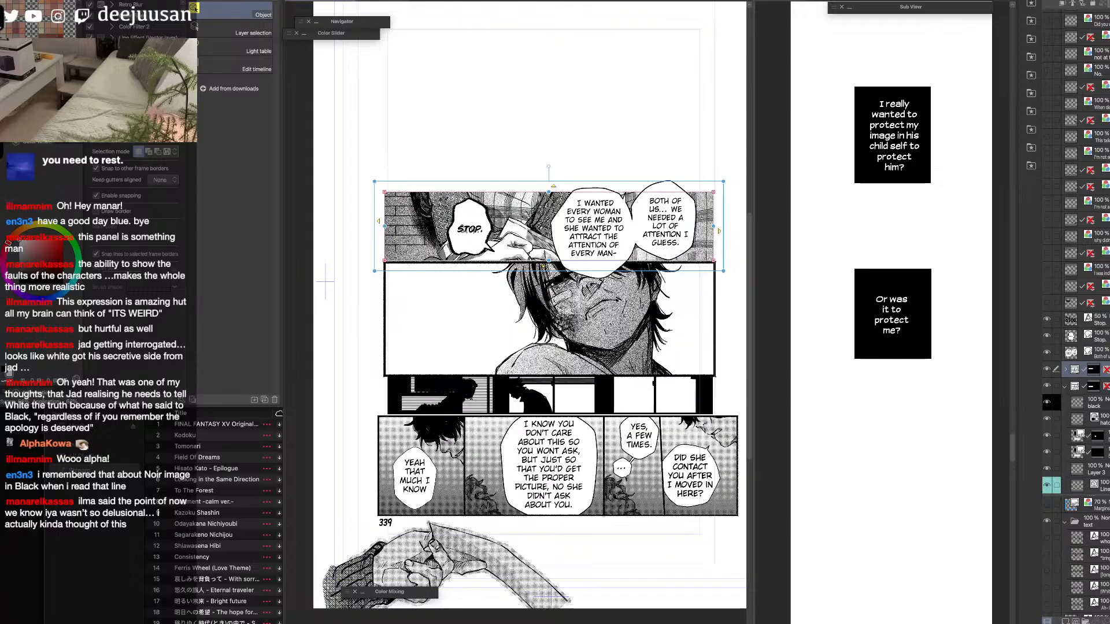
{"action": "key", "text": "shift+alt+e"}
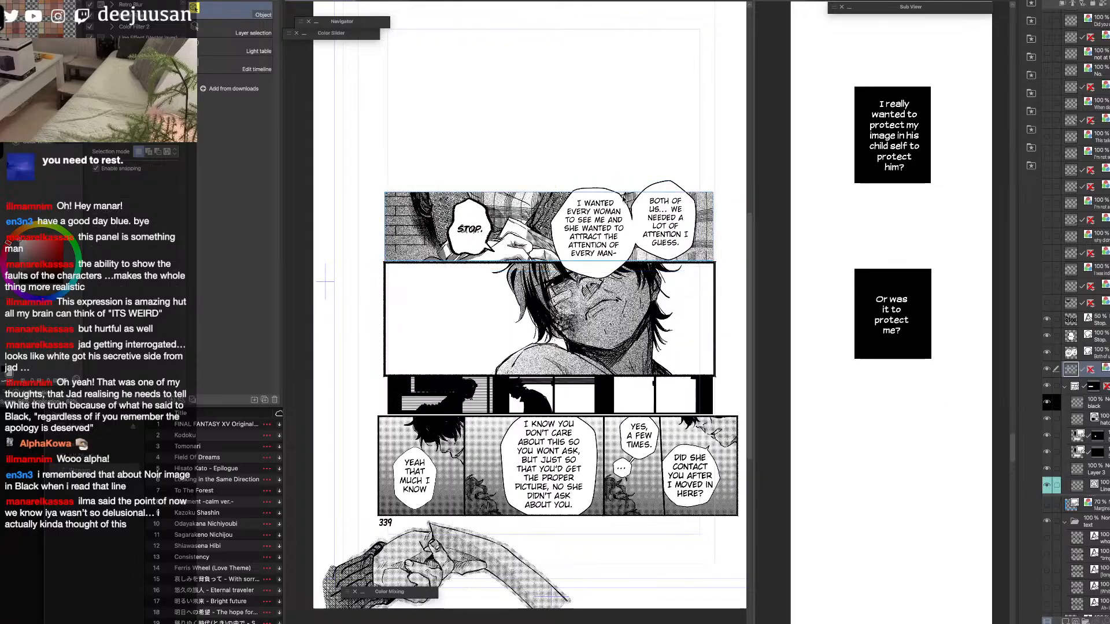
Reposition the tail of the "Both of us" balloon and move the balloon up above the "I wanted every woman" balloon.
{"action": "left_click", "coordinate": [623, 201]}
{"action": "left_click_drag", "start_coordinate": [624, 200], "coordinate": [673, 184]}
{"action": "key", "text": "q"}
{"action": "key", "text": "q"}
{"action": "key", "text": "q"}
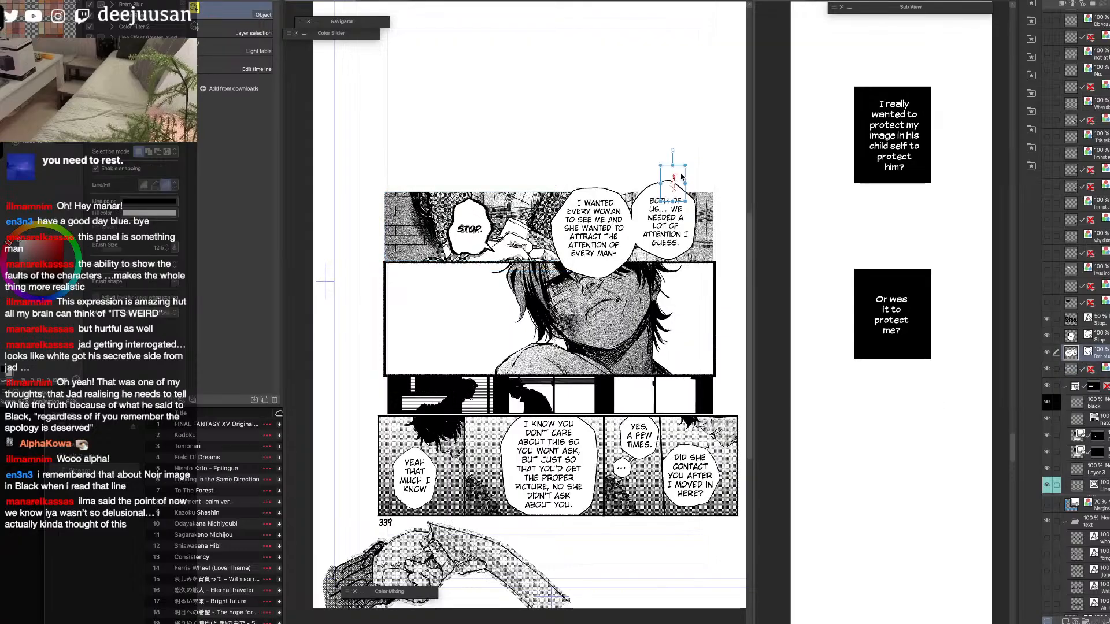
{"action": "left_click", "coordinate": [644, 144]}
{"action": "left_click_drag", "start_coordinate": [664, 255], "coordinate": [636, 135]}
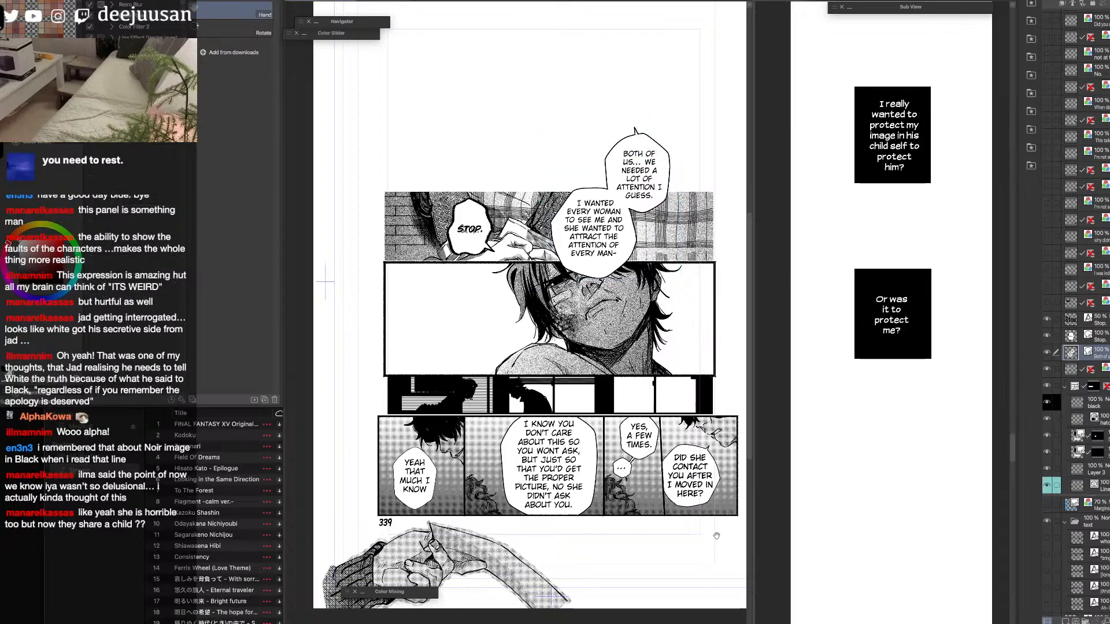
Merge the STOP text layer with both balloon layers into one layer and check its visibility.
{"action": "scroll", "coordinate": [687, 416], "scroll_direction": "down", "scroll_amount": 1}
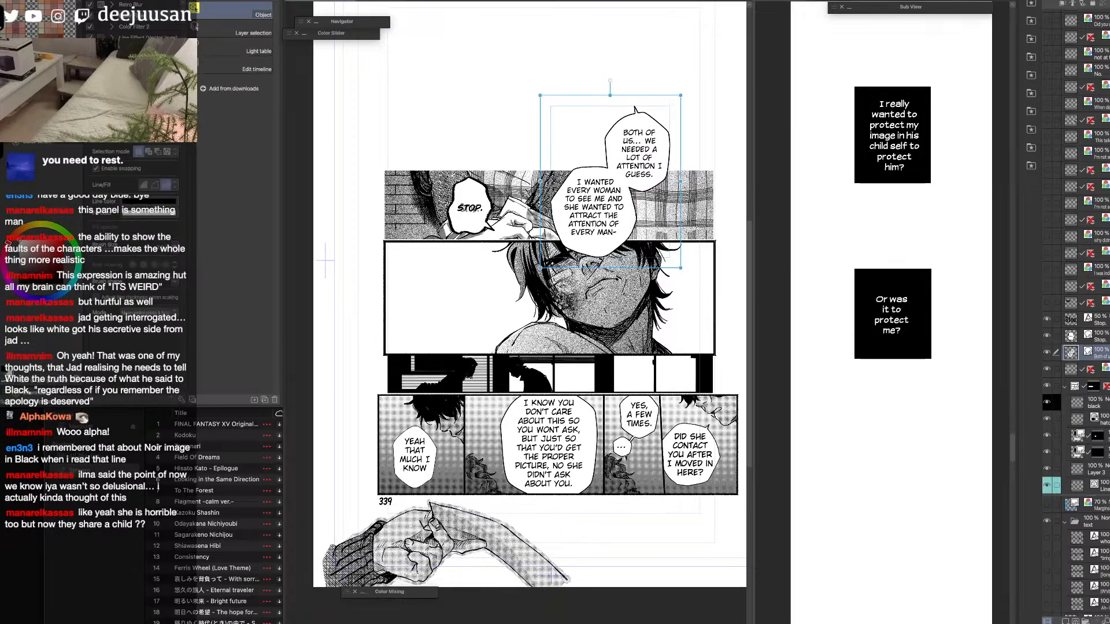
{"action": "left_click", "coordinate": [1070, 335]}
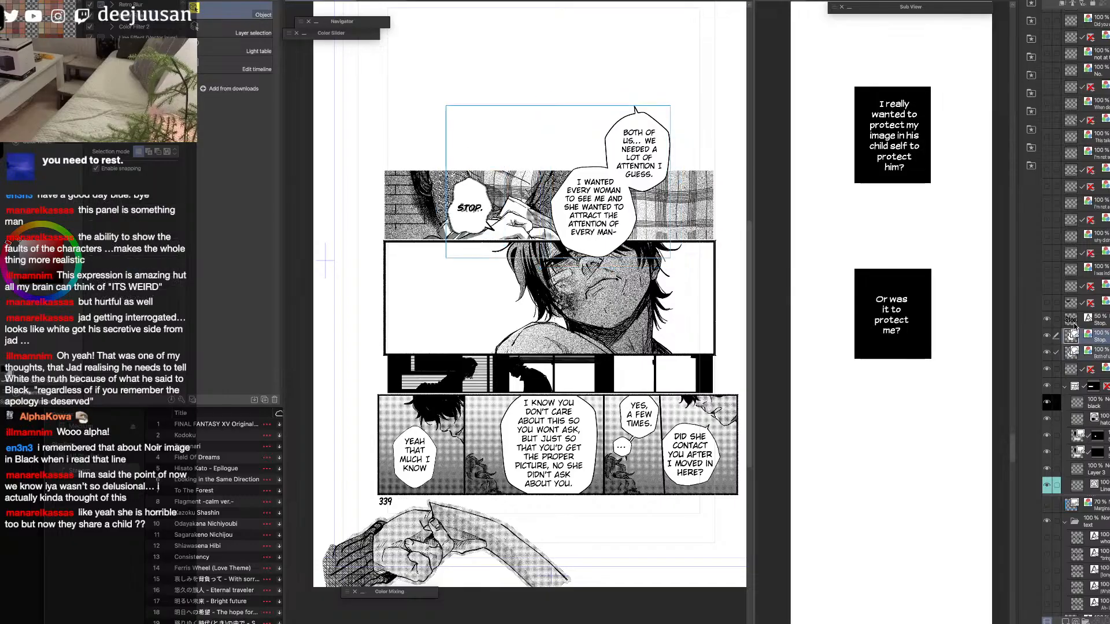
{"action": "left_click", "coordinate": [1073, 322]}
{"action": "left_click", "coordinate": [1106, 358], "text": "shift"}
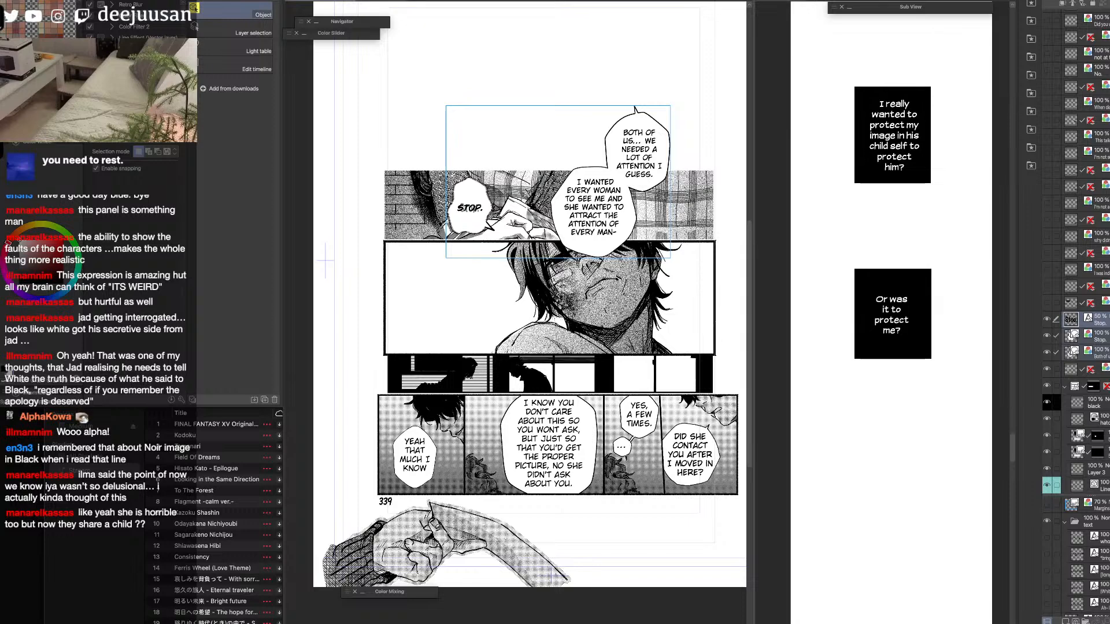
{"action": "left_click", "coordinate": [468, 208]}
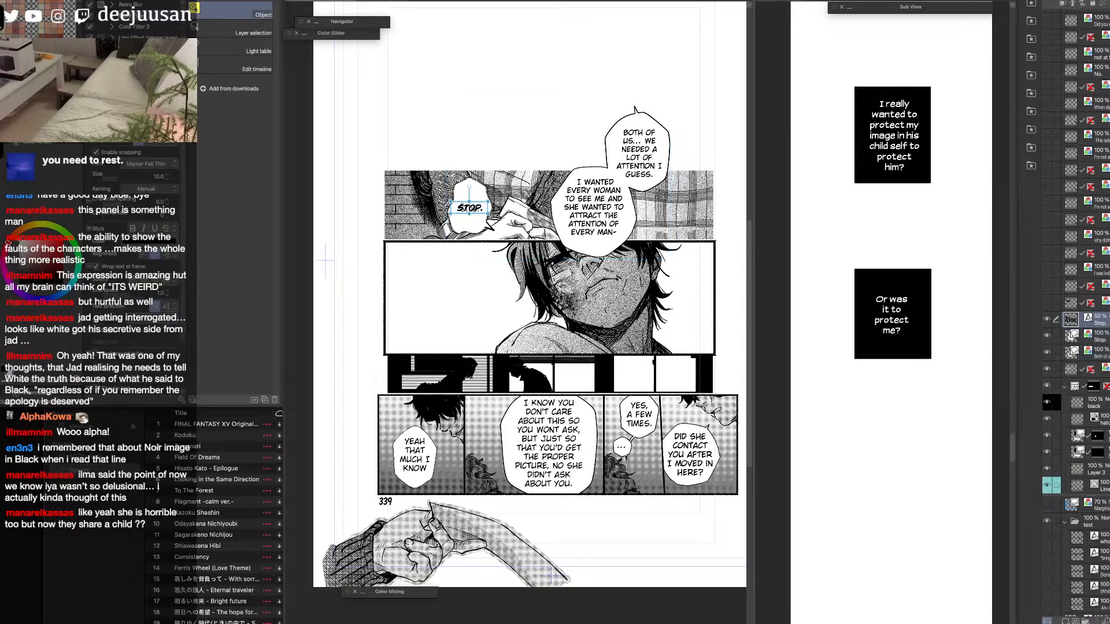
{"action": "left_click", "coordinate": [594, 211]}
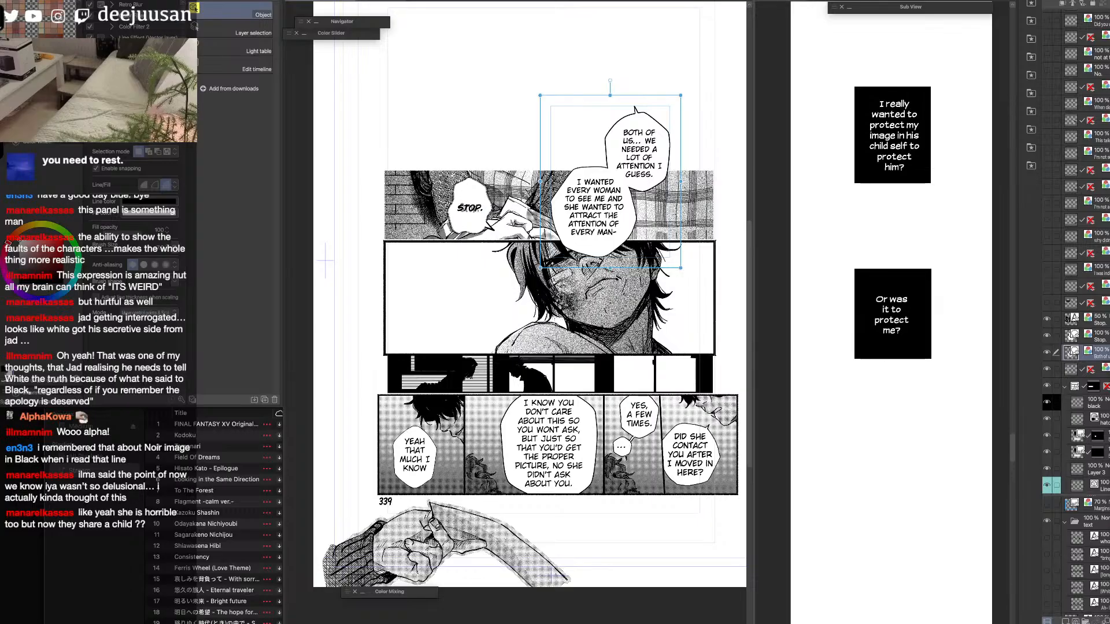
{"action": "left_click", "coordinate": [1100, 322], "text": "shift"}
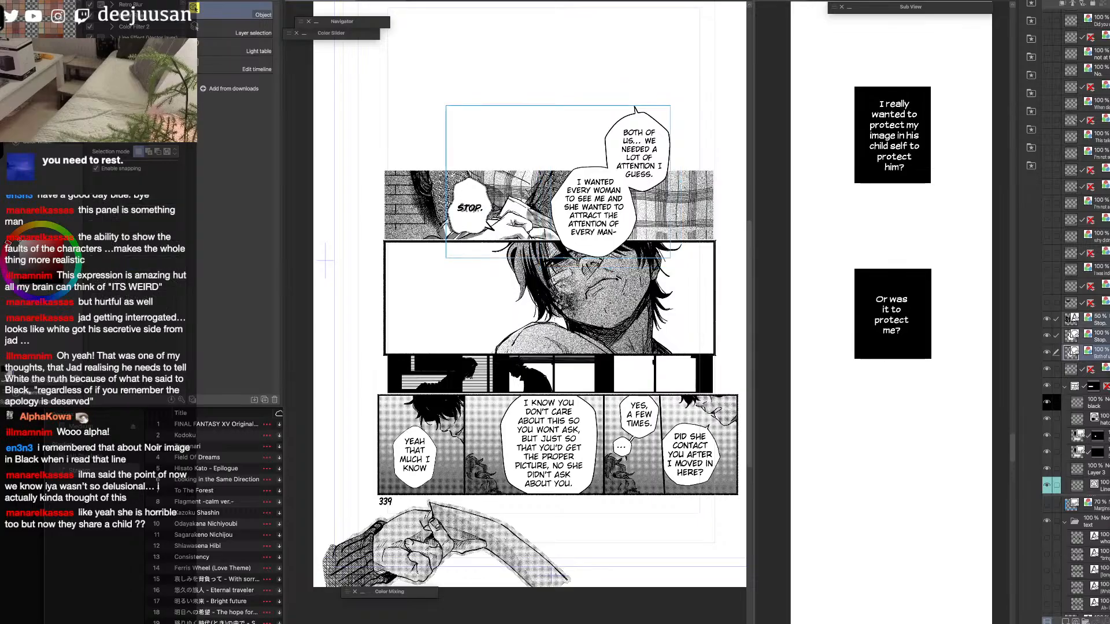
{"action": "key", "text": "alt+shift+e"}
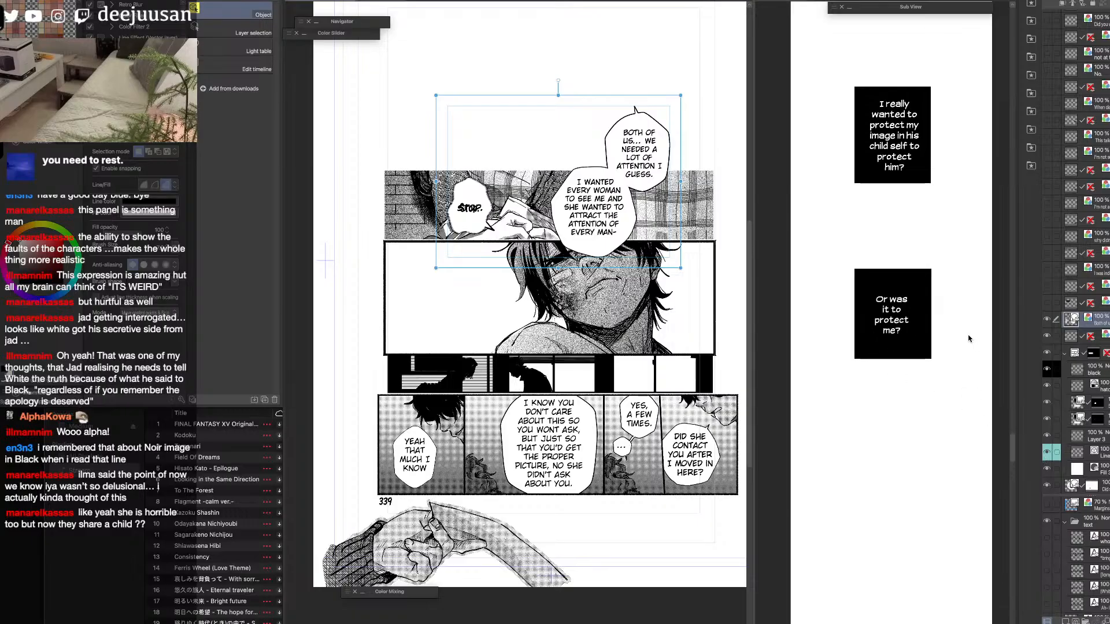
{"action": "left_click", "coordinate": [1050, 320]}
{"action": "left_click", "coordinate": [1050, 320]}
Try to separate the overlapping STOP texts in the merged balloon layer by moving one of them upward.
{"action": "left_click", "coordinate": [652, 343]}
{"action": "left_click", "coordinate": [696, 337]}
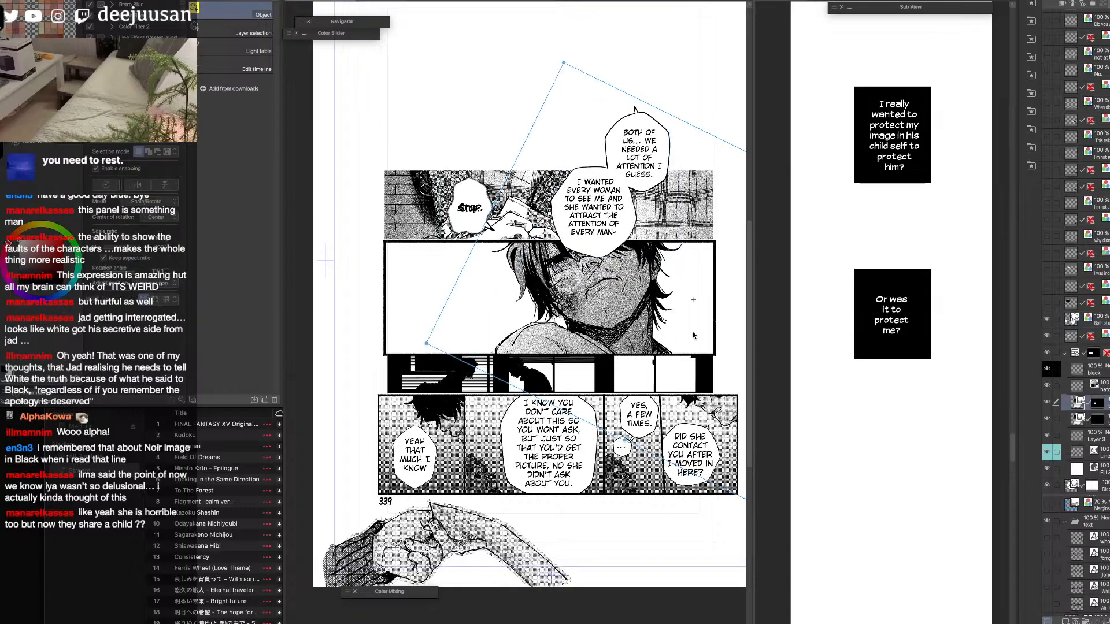
{"action": "key", "text": "space"}
{"action": "left_click_drag", "start_coordinate": [658, 351], "coordinate": [725, 391]}
{"action": "scroll", "coordinate": [541, 253], "scroll_direction": "up", "scroll_amount": 2}
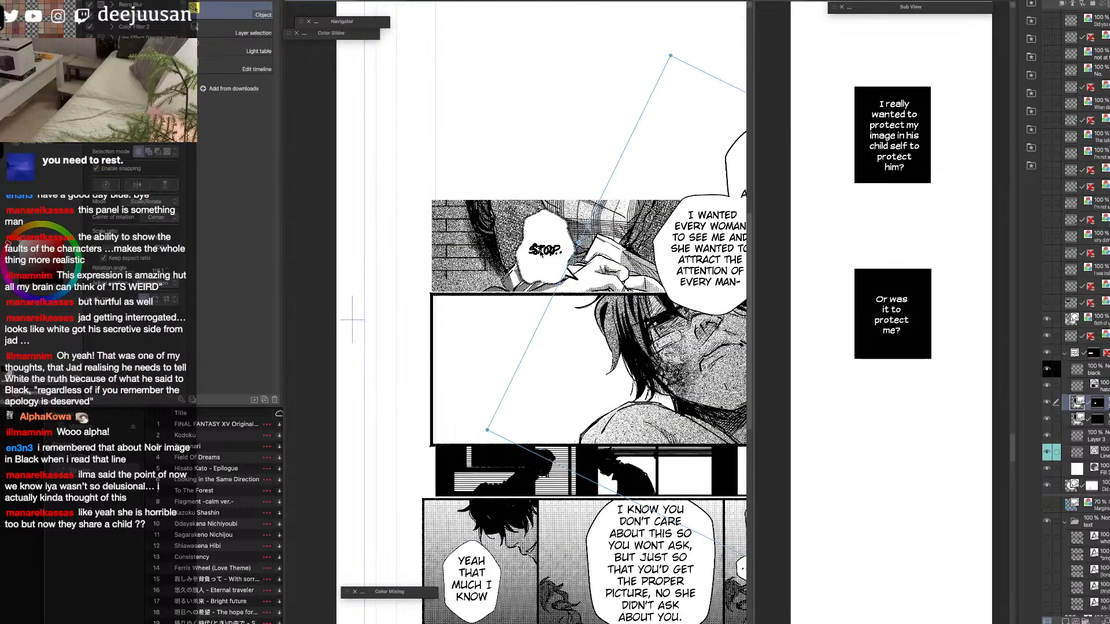
{"action": "left_click", "coordinate": [550, 253]}
{"action": "left_click_drag", "start_coordinate": [556, 253], "coordinate": [558, 229]}
{"action": "left_click", "coordinate": [552, 257]}
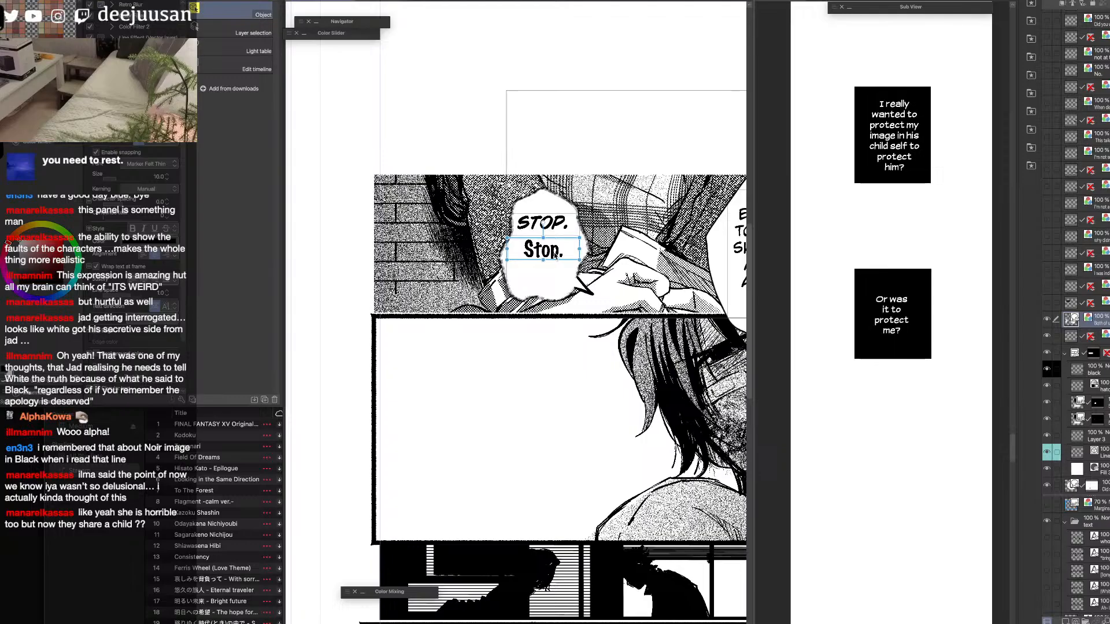
{"action": "left_click", "coordinate": [554, 231]}
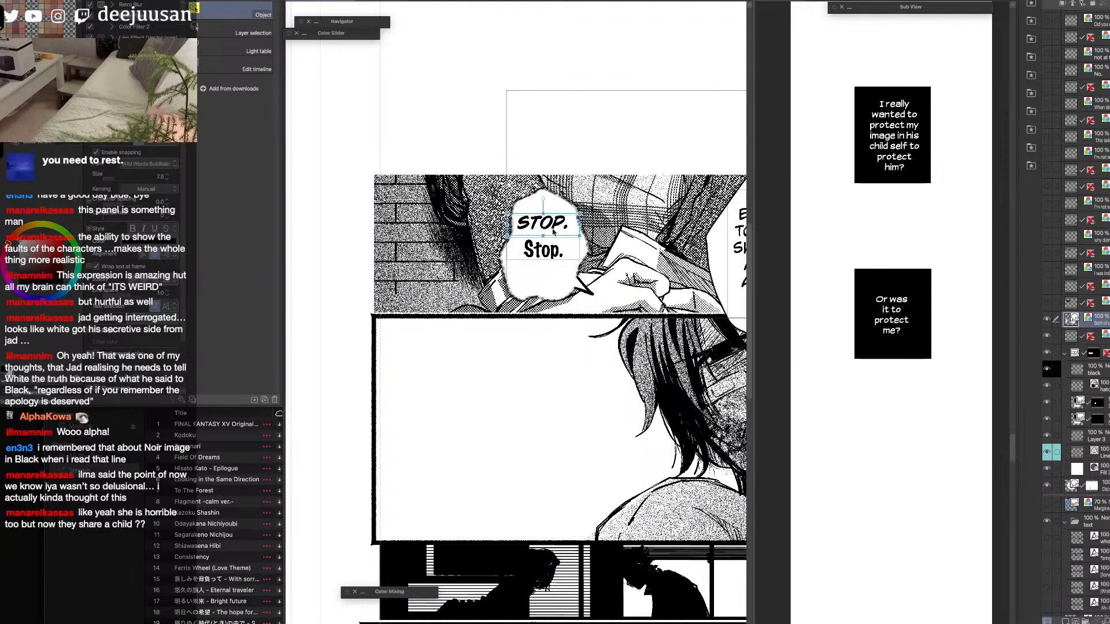
Undo the text move and the merge of the STOP text layer with the two balloon layers.
{"action": "key", "text": "super+z"}
{"action": "key", "text": "super+z"}
{"action": "key", "text": "super+z"}
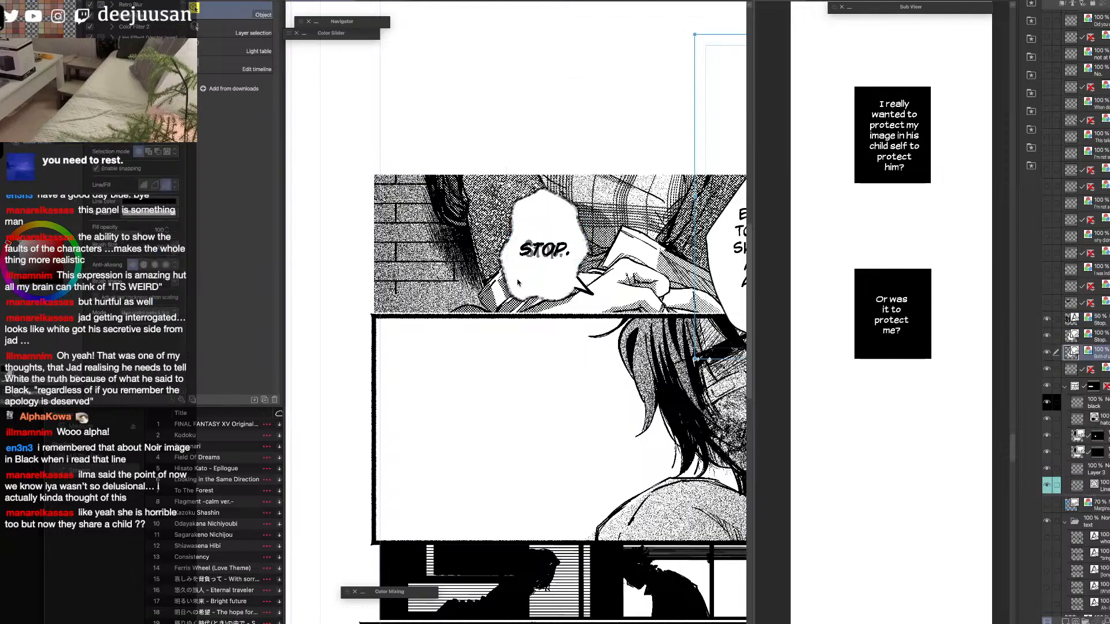
Rasterize the STOP text layer, the STOP balloon layer and the "Both of us" balloon layer one by one.
{"action": "scroll", "coordinate": [517, 282], "scroll_direction": "down", "scroll_amount": 1}
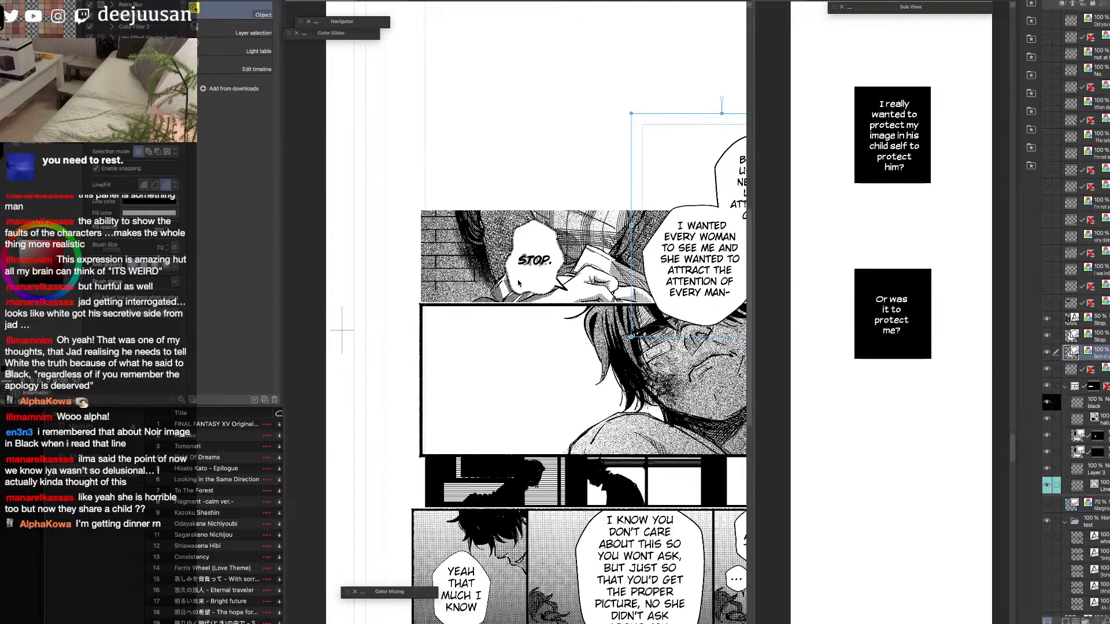
{"action": "left_click", "coordinate": [1087, 322]}
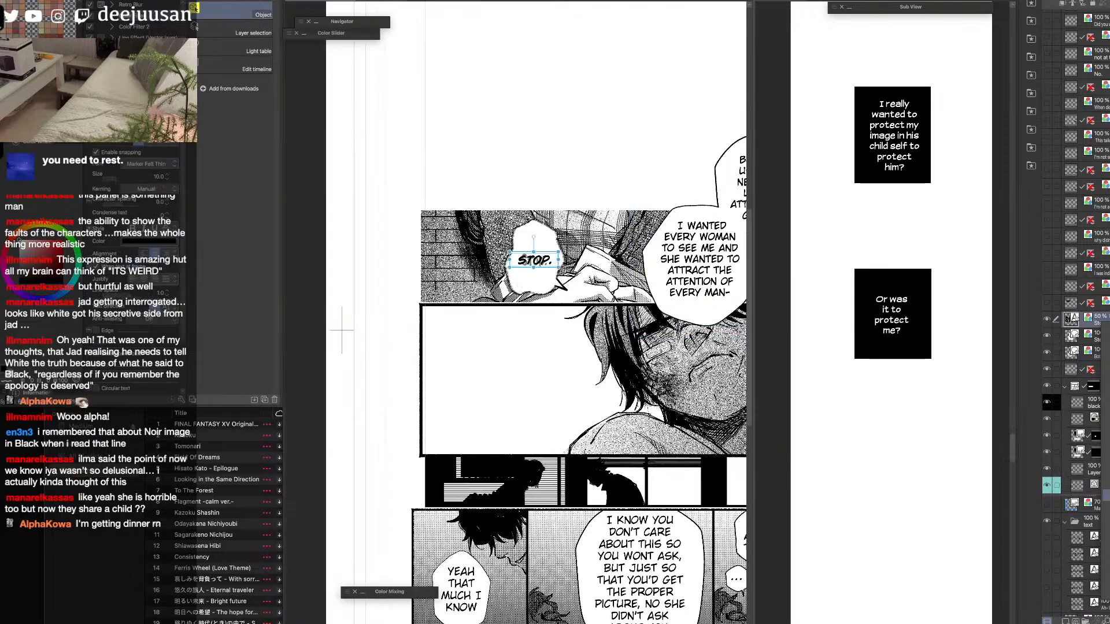
{"action": "left_click", "coordinate": [1073, 337]}
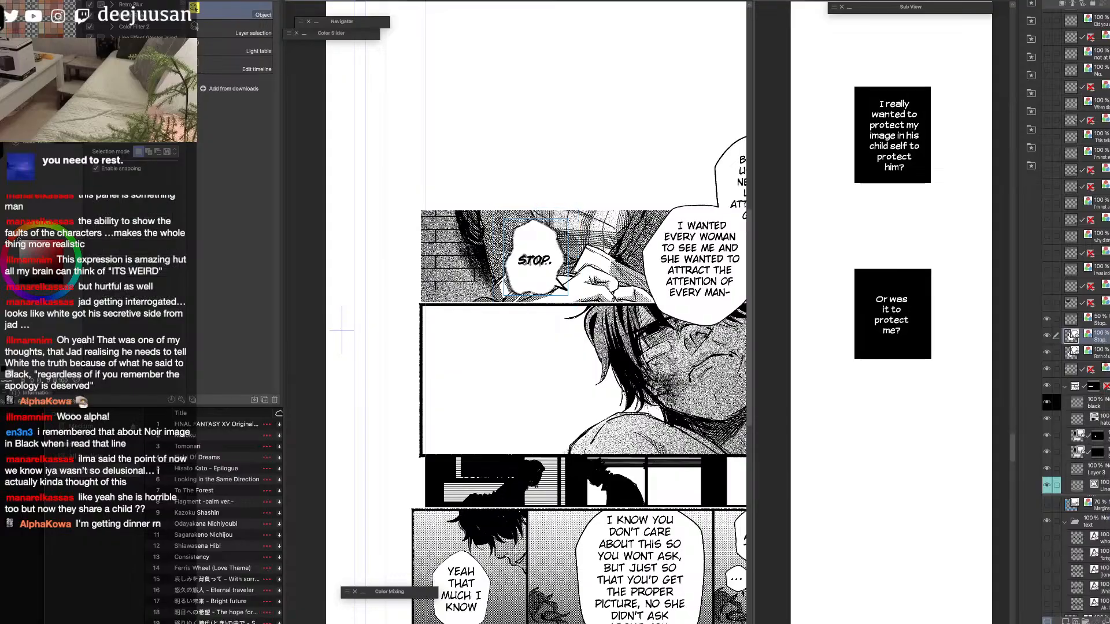
{"action": "left_click", "coordinate": [1072, 351]}
{"action": "left_click", "coordinate": [1105, 520]}
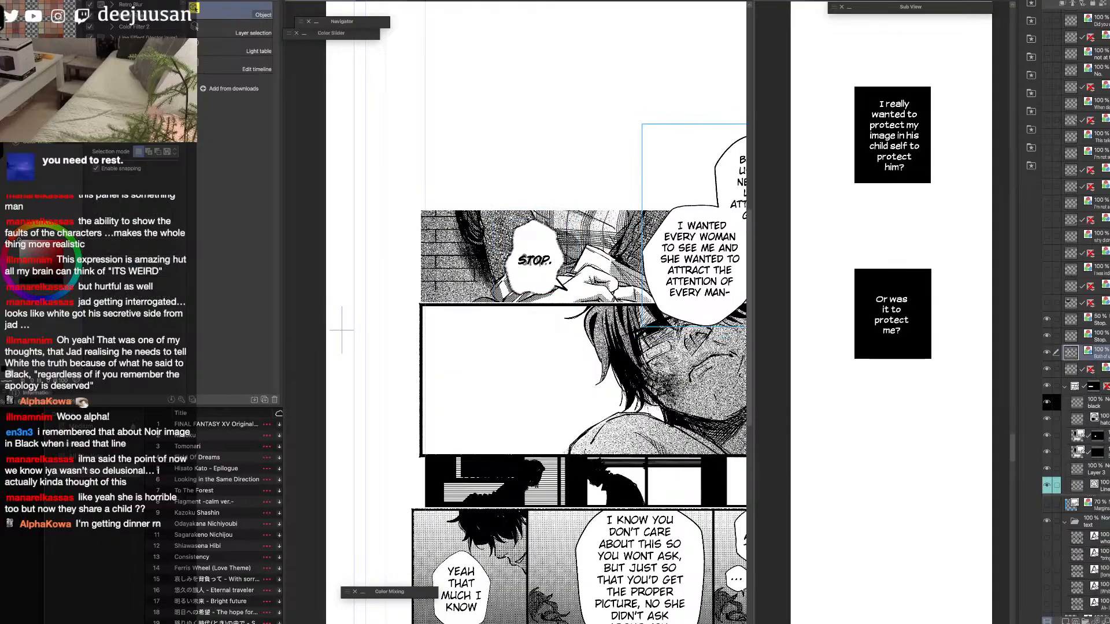
Merge the rasterized STOP text layer and both balloon layers into a single layer.
{"action": "left_click", "coordinate": [1100, 321], "text": "shift"}
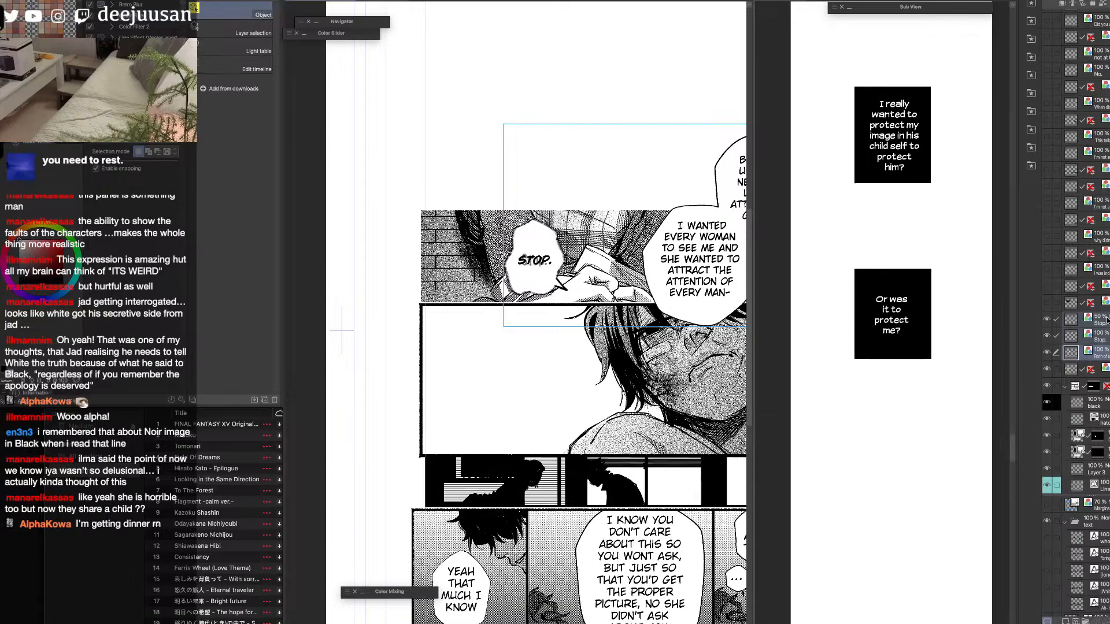
{"action": "key", "text": "super+shift+n"}
{"action": "key", "text": "super+z"}
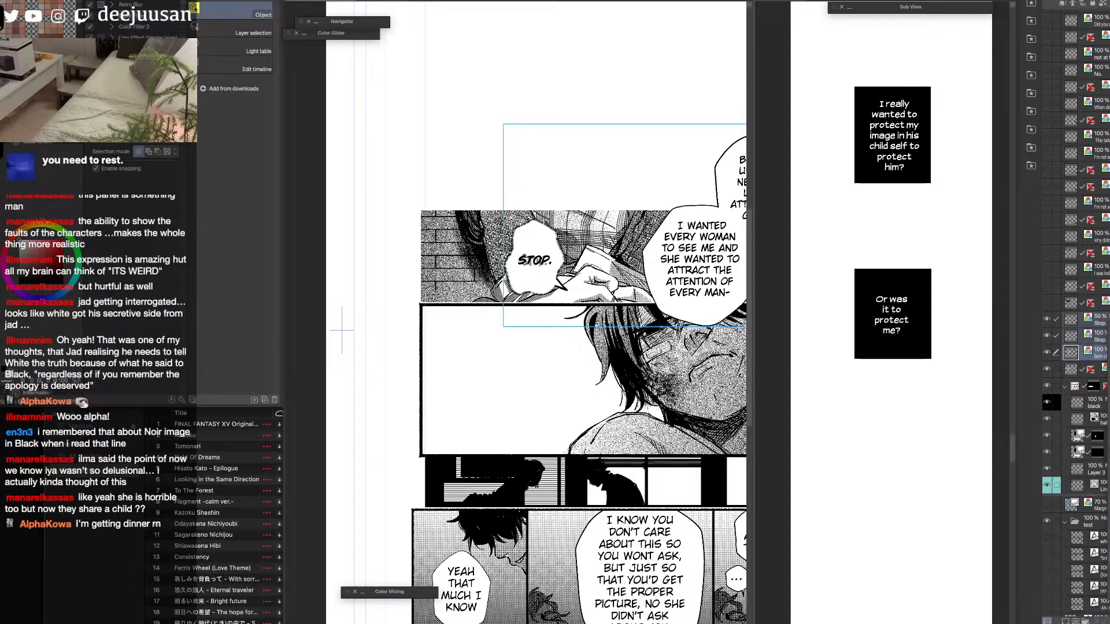
{"action": "key", "text": "shift+alt+e"}
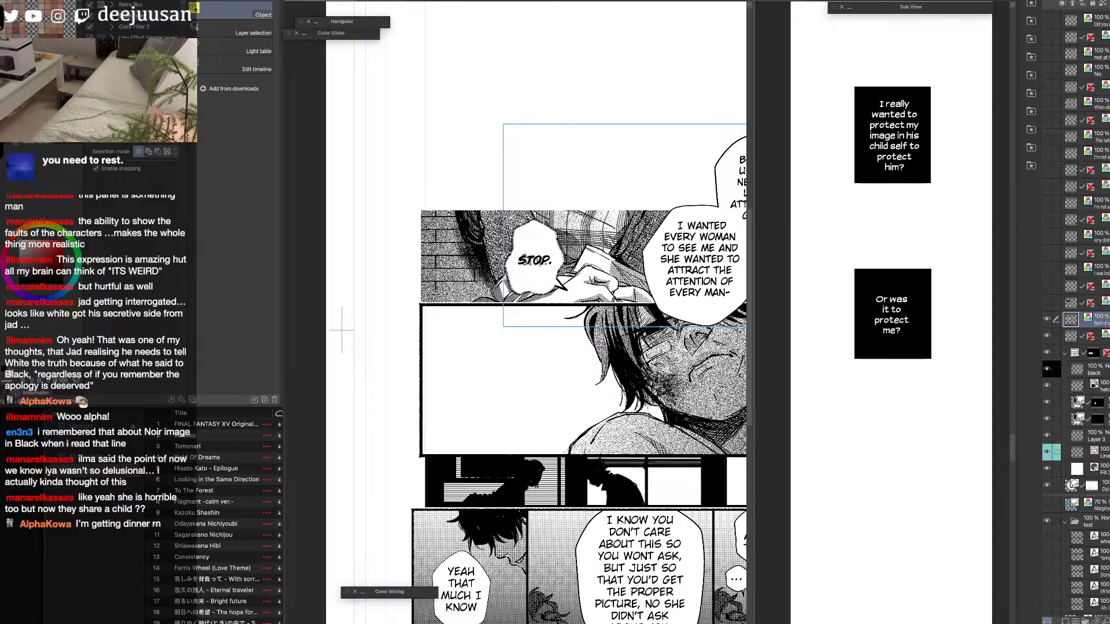
Check the merged brick-wall panel layer's visibility and paste a copy of the panel into the vertical strip.
{"action": "key", "text": "d"}
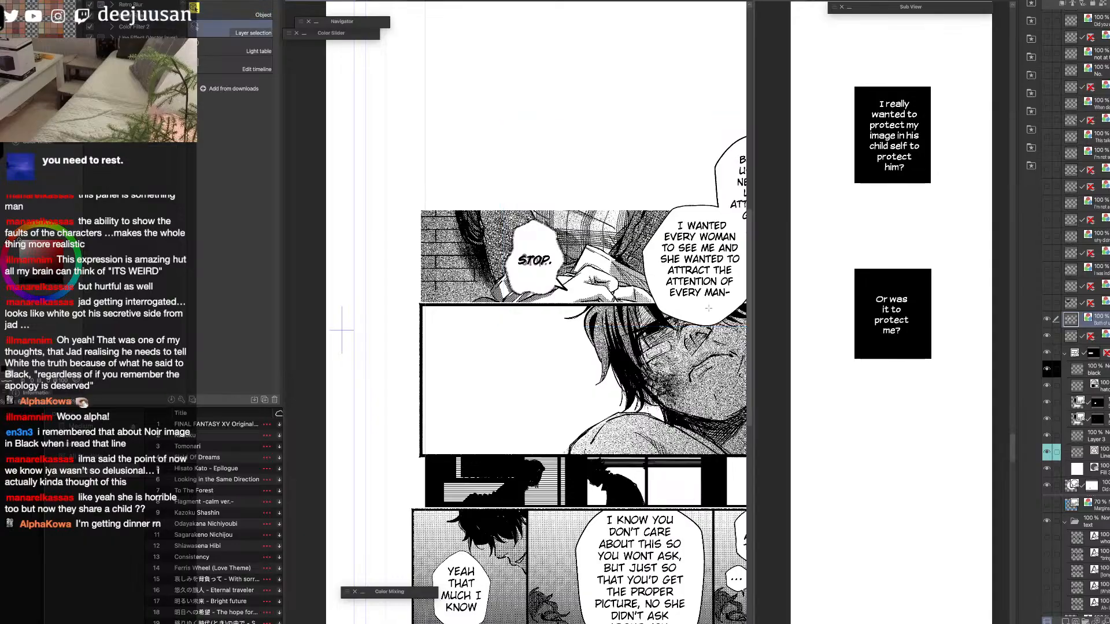
{"action": "scroll", "coordinate": [709, 315], "scroll_direction": "down", "scroll_amount": 1}
{"action": "left_click_drag", "start_coordinate": [719, 313], "coordinate": [622, 295]}
{"action": "key", "text": "q"}
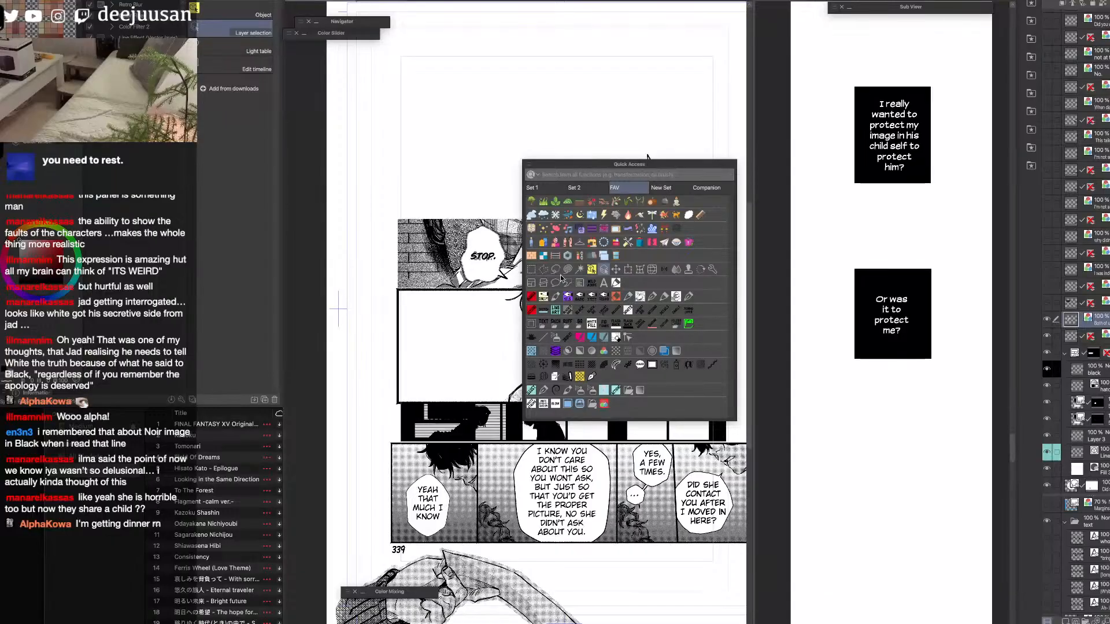
{"action": "left_click", "coordinate": [531, 269]}
{"action": "left_click", "coordinate": [571, 267]}
{"action": "left_click", "coordinate": [573, 268]}
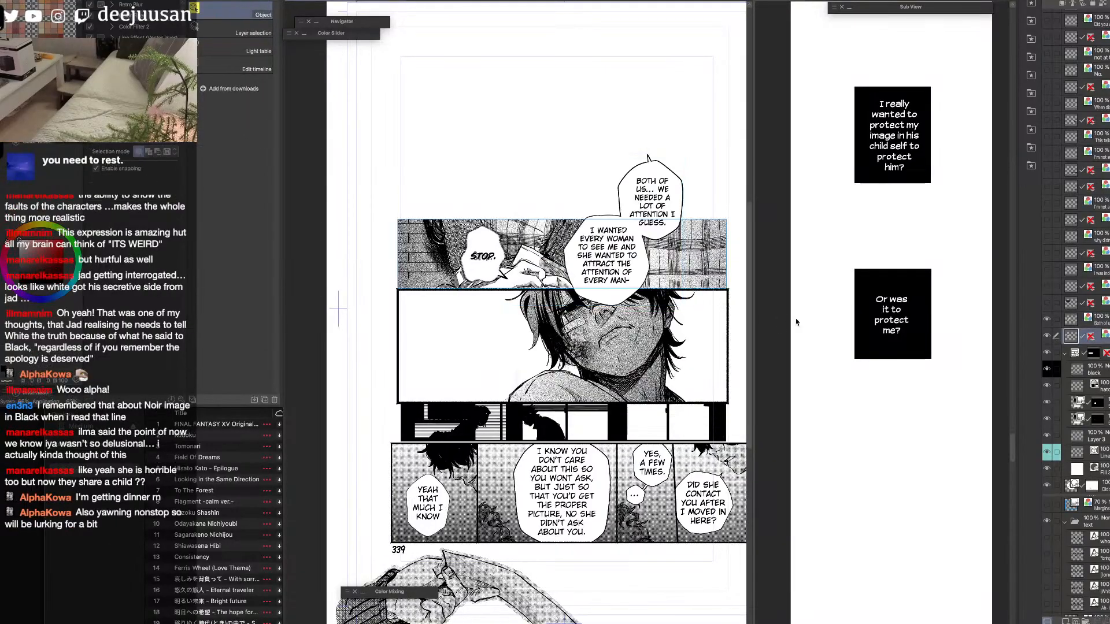
{"action": "left_click", "coordinate": [1045, 341]}
{"action": "left_click", "coordinate": [1045, 341]}
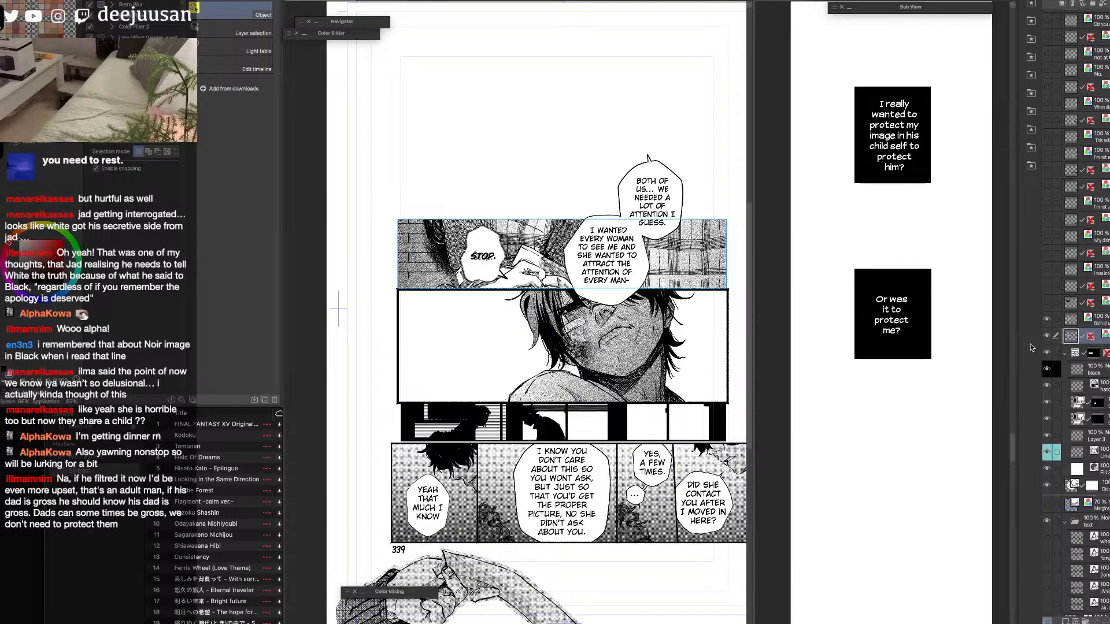
{"action": "left_click", "coordinate": [916, 384]}
{"action": "key", "text": "super+v"}
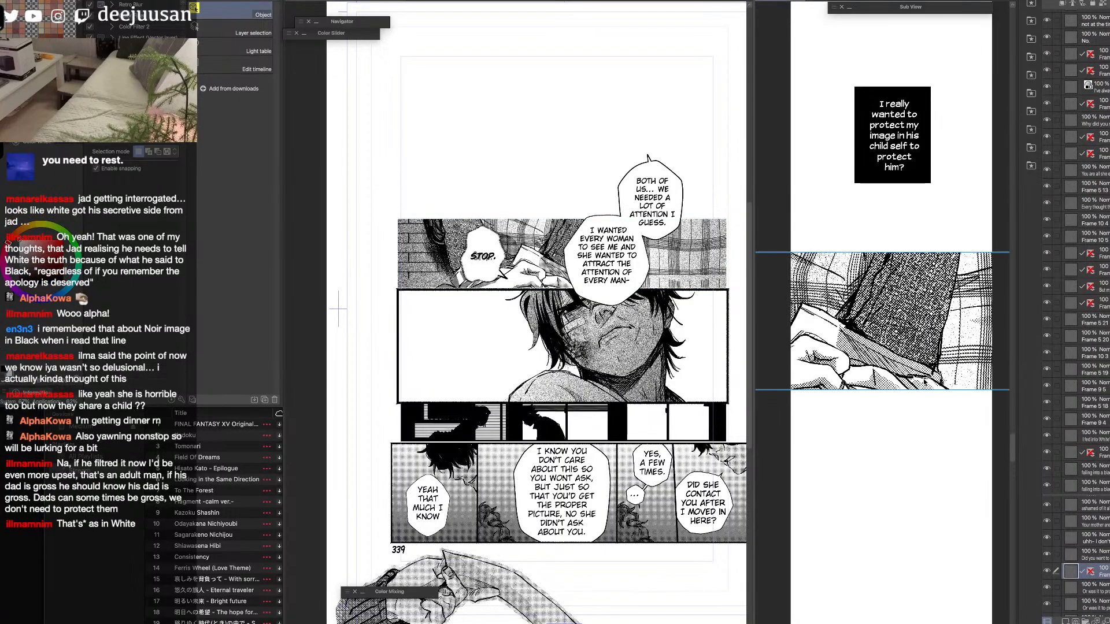
Scale the pasted brick-wall panel down to the strip's width and position it below the "Or was it to protect me?" caption.
{"action": "scroll", "coordinate": [926, 379], "scroll_direction": "down", "scroll_amount": 2}
{"action": "key", "text": "q"}
{"action": "left_click", "coordinate": [935, 358]}
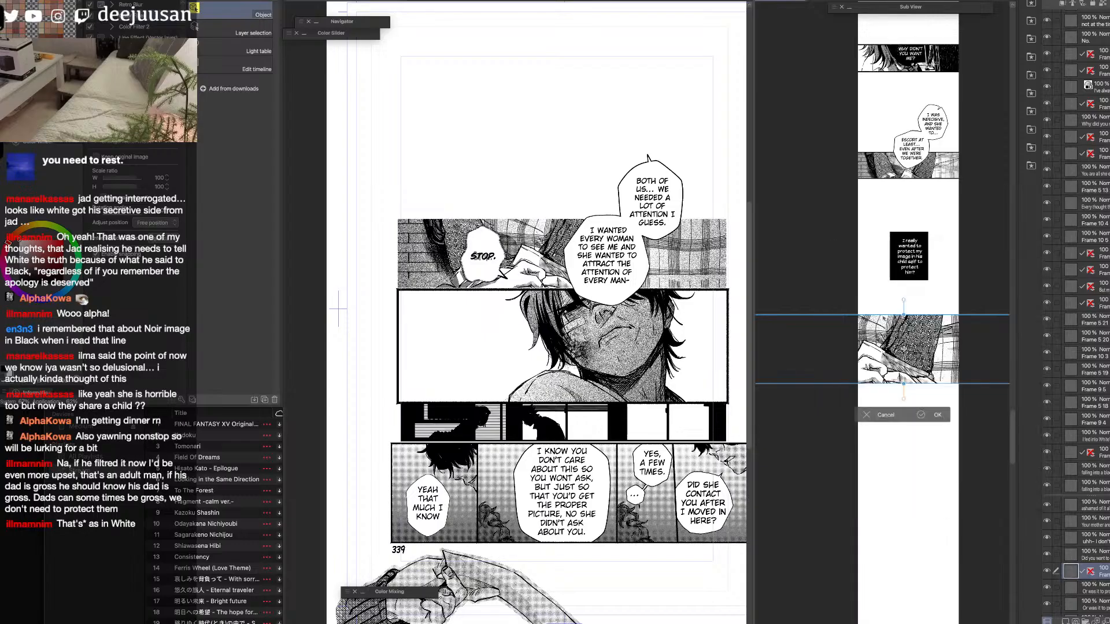
{"action": "left_click_drag", "start_coordinate": [933, 338], "coordinate": [926, 371]}
{"action": "scroll", "coordinate": [931, 420], "scroll_direction": "up", "scroll_amount": 2}
{"action": "left_click", "coordinate": [939, 454]}
Draw black border lines along the upper and lower edges of the pasted brick-wall panel with the Webtoon line tool.
{"action": "key", "text": "q"}
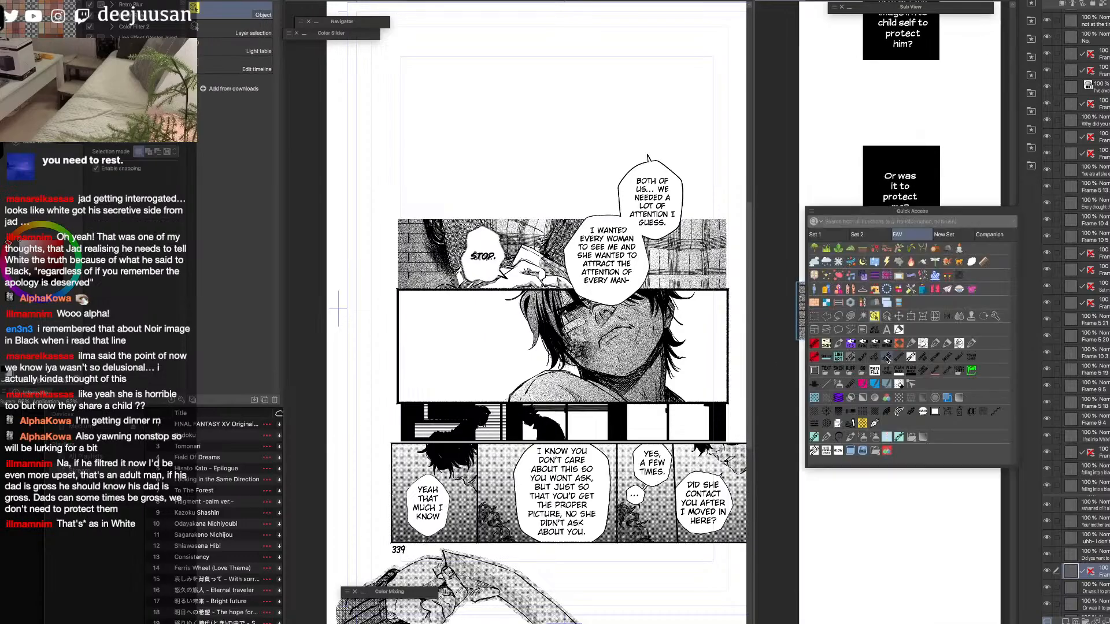
{"action": "left_click", "coordinate": [837, 373]}
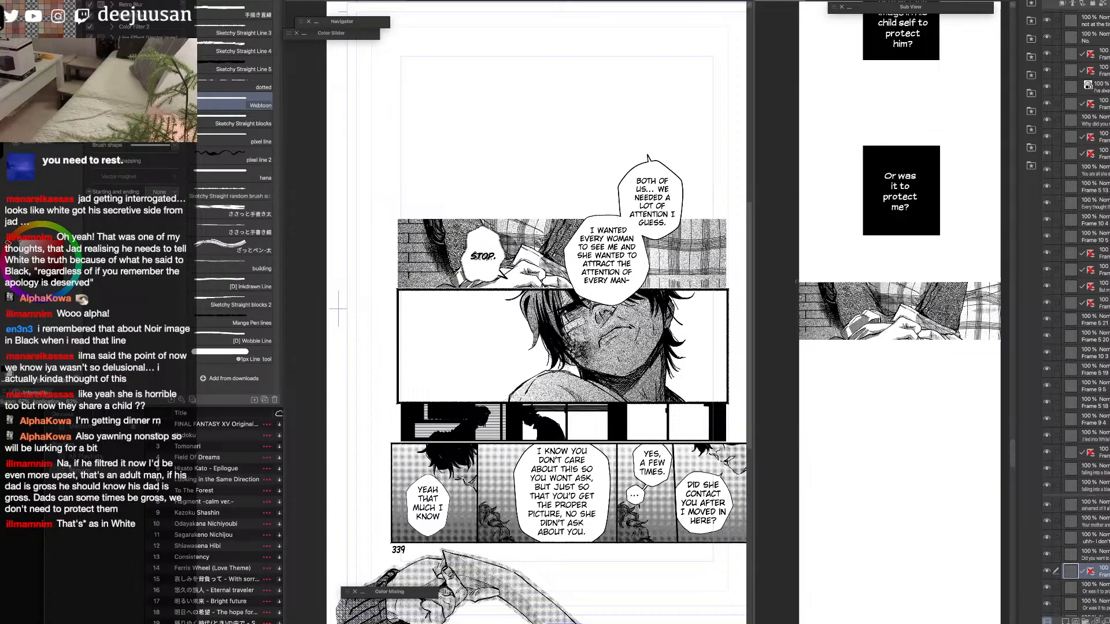
{"action": "left_click_drag", "start_coordinate": [797, 282], "coordinate": [1011, 293]}
{"action": "left_click_drag", "start_coordinate": [797, 340], "coordinate": [1002, 351]}
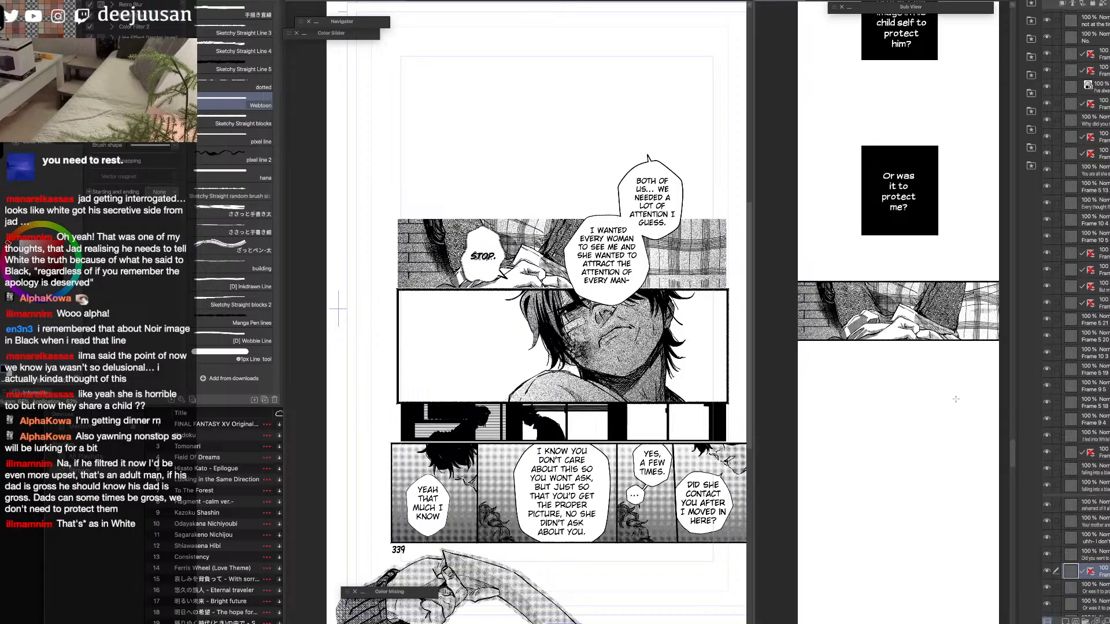
Move the page's merged balloons above the brick-wall panel, and move the strip's copy of that panel further down.
{"action": "left_click", "coordinate": [638, 278]}
{"action": "key", "text": "q"}
{"action": "left_click", "coordinate": [605, 239]}
{"action": "left_click_drag", "start_coordinate": [629, 279], "coordinate": [630, 210]}
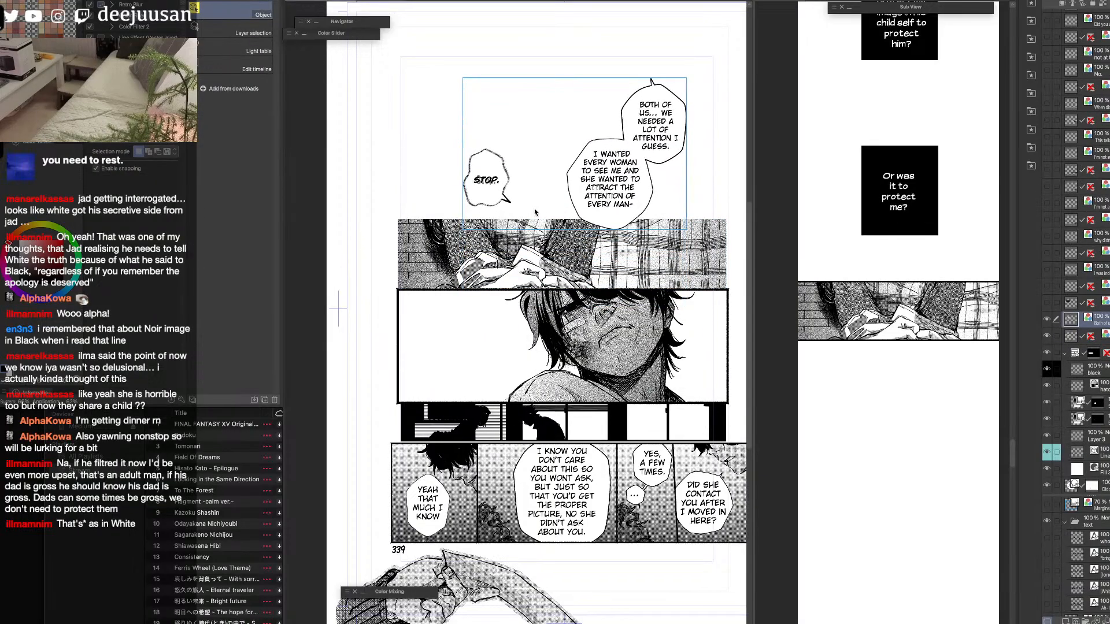
{"action": "left_click", "coordinate": [903, 320]}
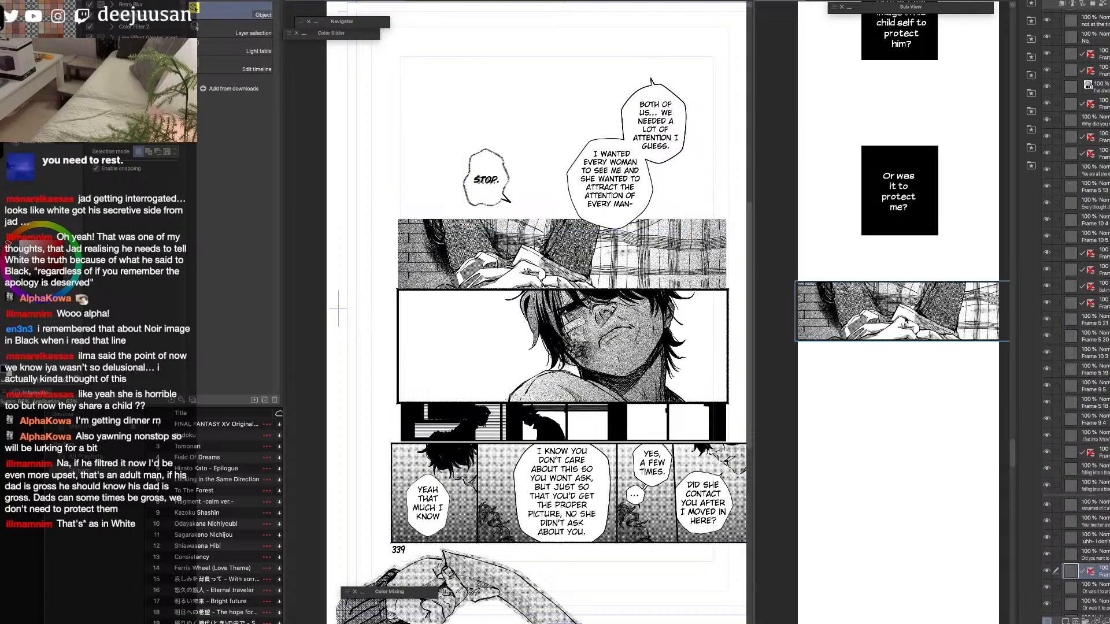
{"action": "left_click_drag", "start_coordinate": [903, 317], "coordinate": [905, 476]}
Select the "Both of us" and "I wanted every woman" balloons with a rectangular marquee and paste a copy into the strip.
{"action": "left_click", "coordinate": [608, 191]}
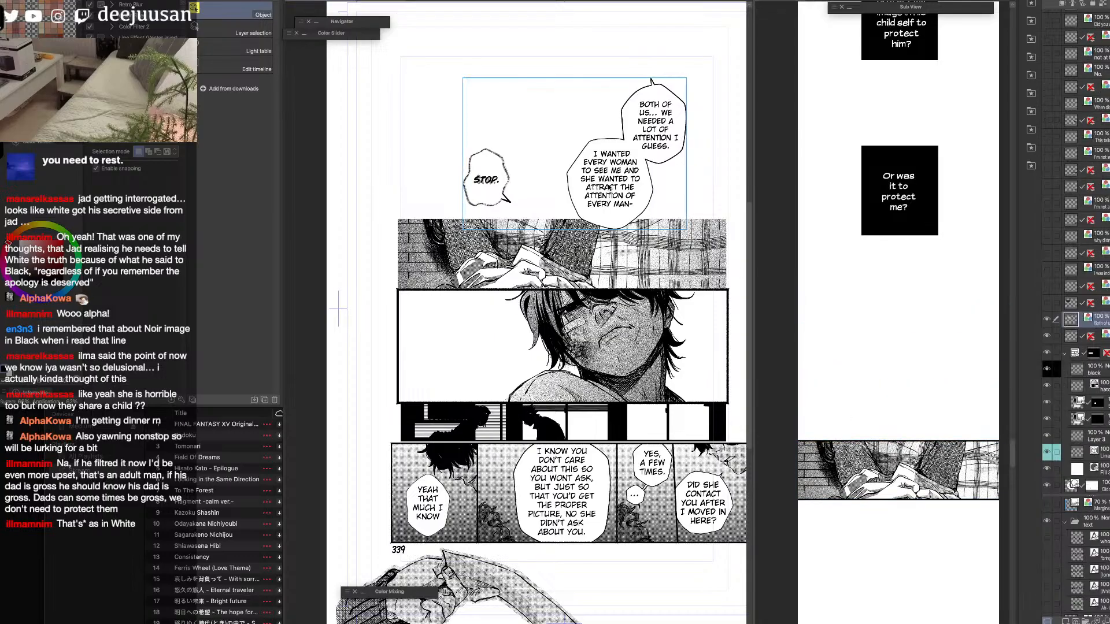
{"action": "key", "text": "F6"}
{"action": "left_click", "coordinate": [508, 157]}
{"action": "left_click_drag", "start_coordinate": [697, 76], "coordinate": [559, 239]}
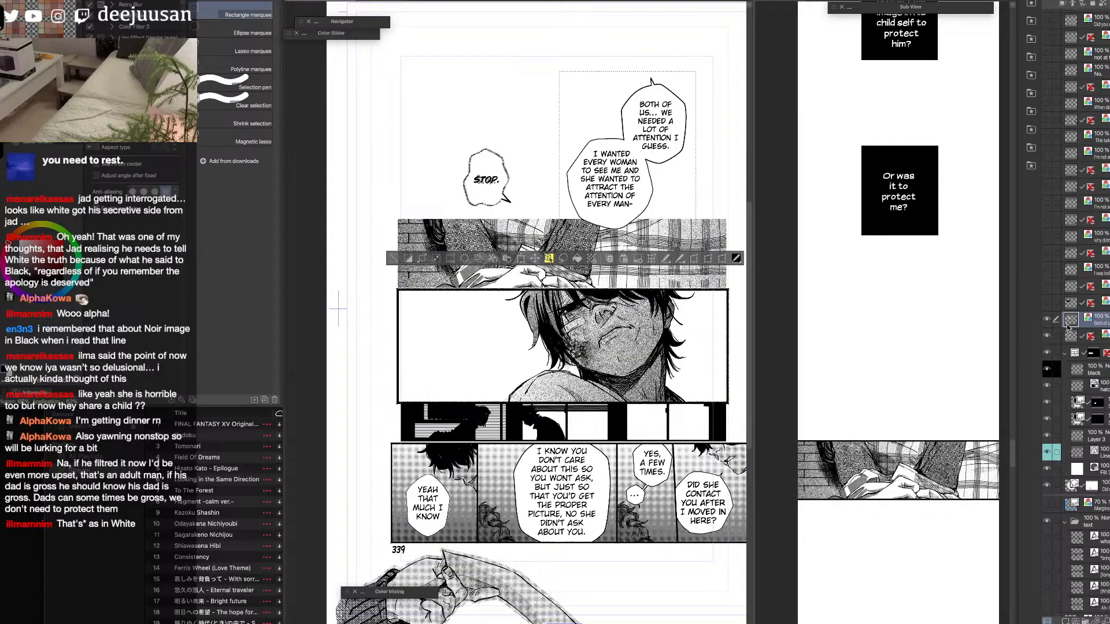
{"action": "left_click", "coordinate": [946, 354]}
{"action": "key", "text": "ctrl+v"}
Scale the pasted balloon pair down and place it between the "Or was it to protect me?" caption and the brick-wall panel.
{"action": "scroll", "coordinate": [974, 362], "scroll_direction": "down", "scroll_amount": 3}
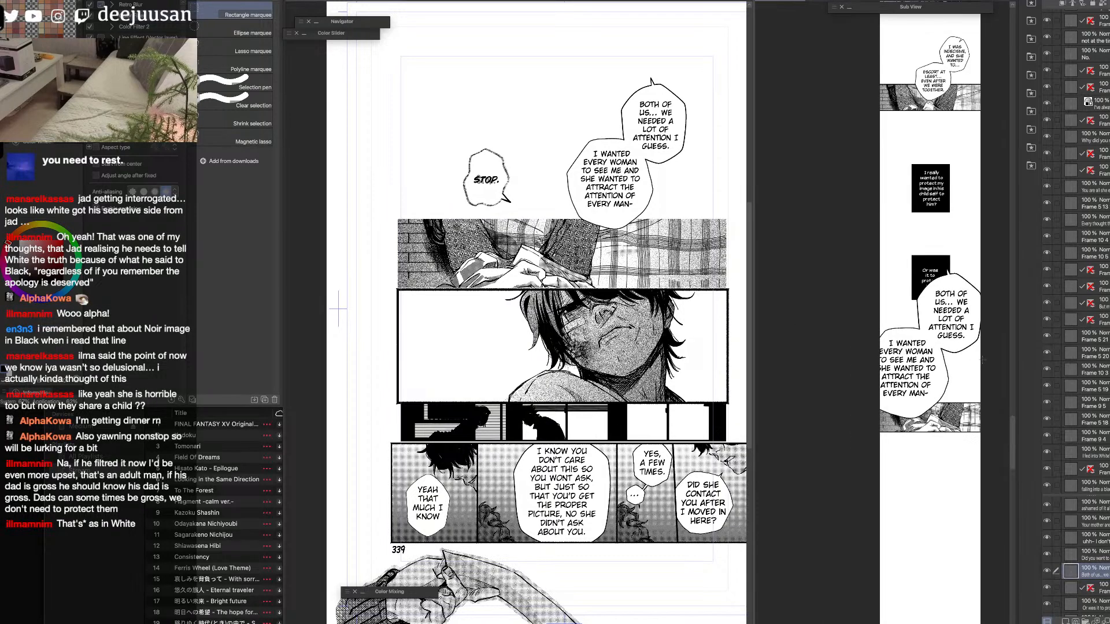
{"action": "scroll", "coordinate": [982, 361], "scroll_direction": "up", "scroll_amount": 1}
{"action": "key", "text": "q"}
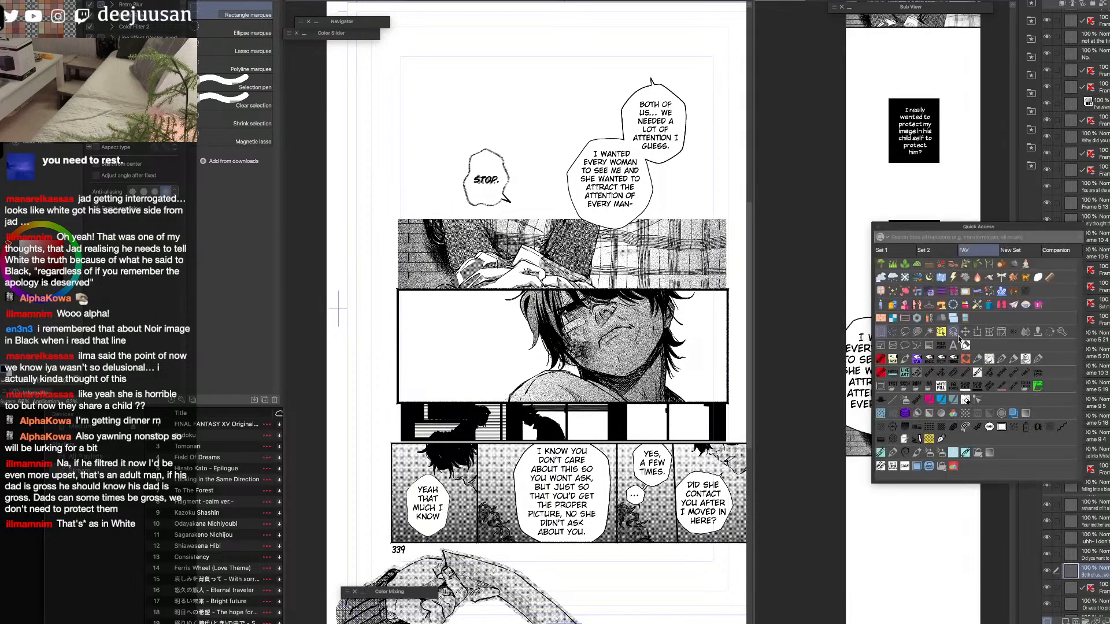
{"action": "left_click", "coordinate": [977, 333]}
{"action": "left_click_drag", "start_coordinate": [982, 236], "coordinate": [943, 319]}
{"action": "left_click_drag", "start_coordinate": [908, 384], "coordinate": [972, 357]}
{"action": "left_click_drag", "start_coordinate": [982, 292], "coordinate": [997, 278]}
{"action": "left_click_drag", "start_coordinate": [967, 353], "coordinate": [957, 358]}
{"action": "scroll", "coordinate": [956, 358], "scroll_direction": "up", "scroll_amount": 1}
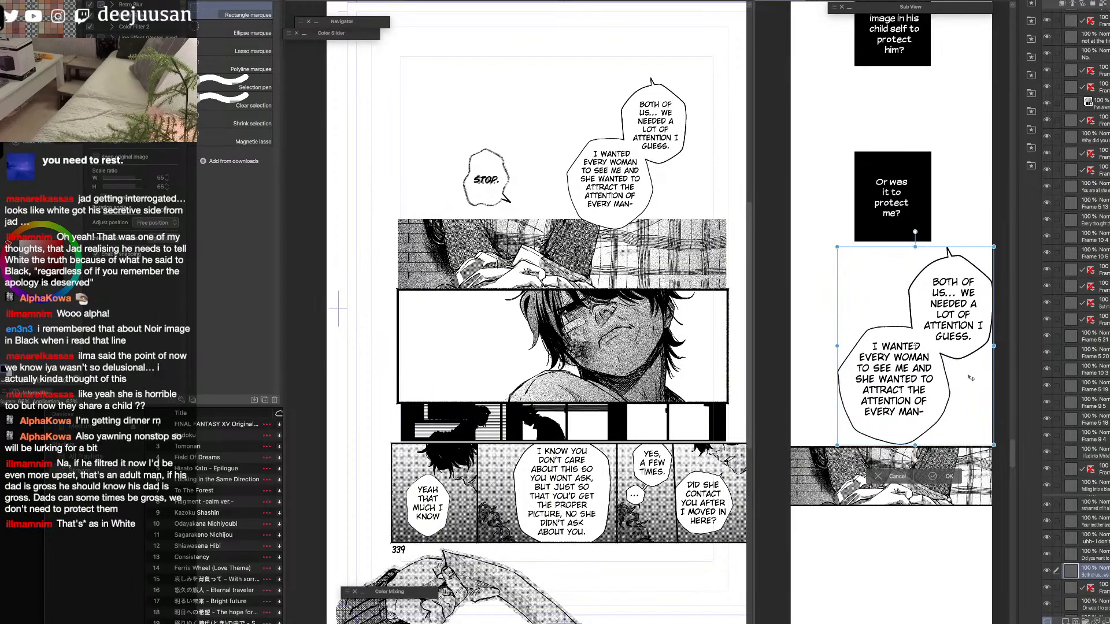
{"action": "left_click_drag", "start_coordinate": [995, 248], "coordinate": [990, 252]}
{"action": "left_click", "coordinate": [945, 478]}
{"action": "left_click_drag", "start_coordinate": [914, 527], "coordinate": [919, 439]}
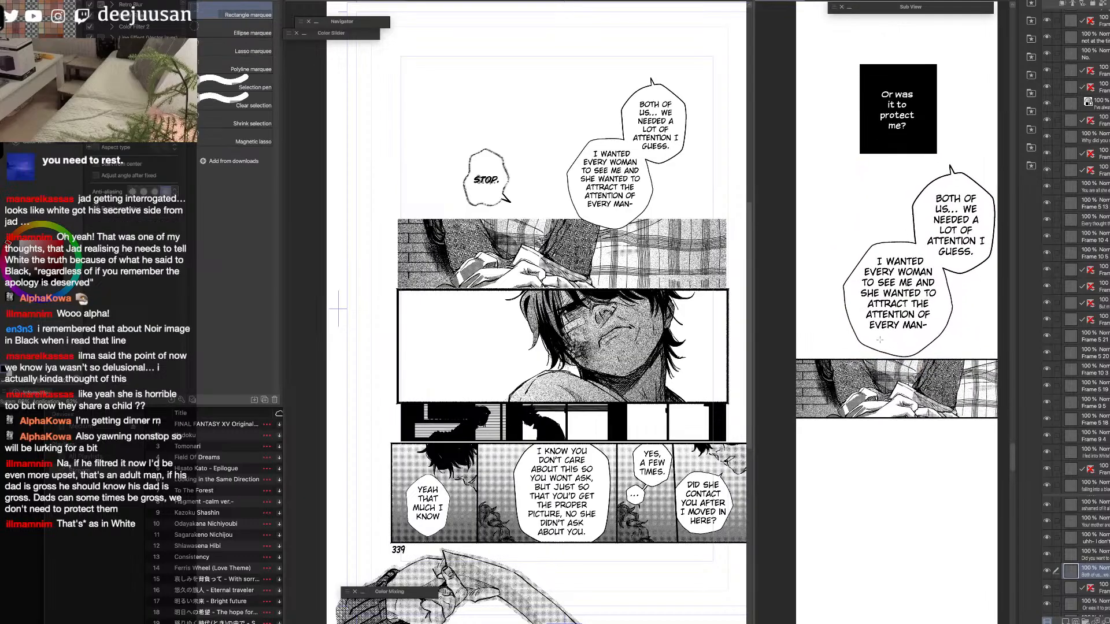
Shift the strip's brick-wall panel up slightly so the "I wanted every woman" balloon overlaps its upper edge.
{"action": "key", "text": "q"}
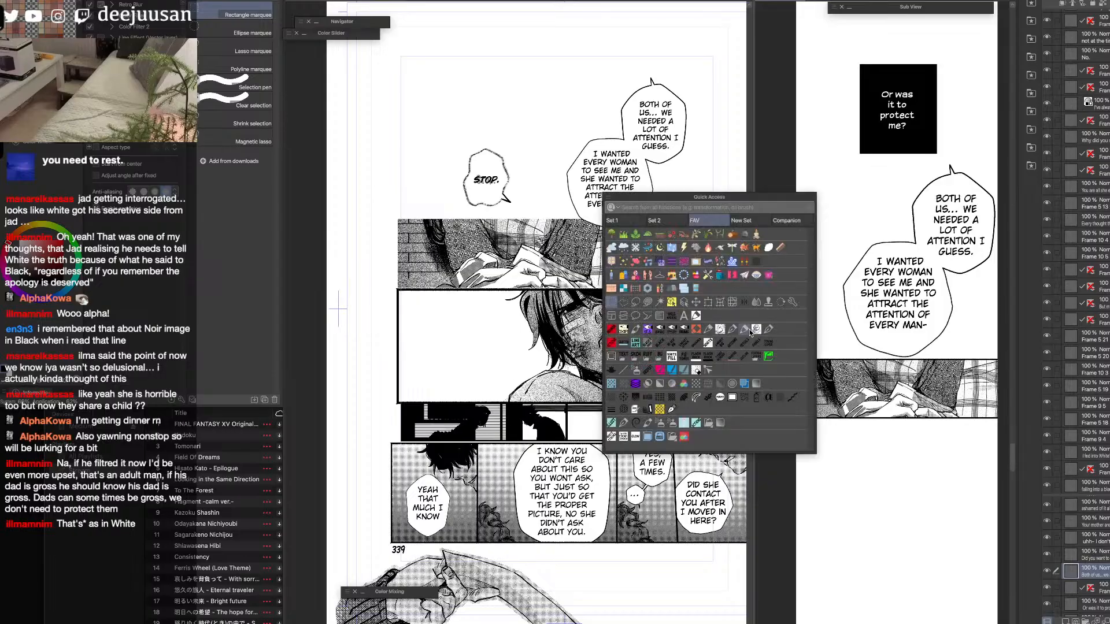
{"action": "left_click", "coordinate": [641, 294]}
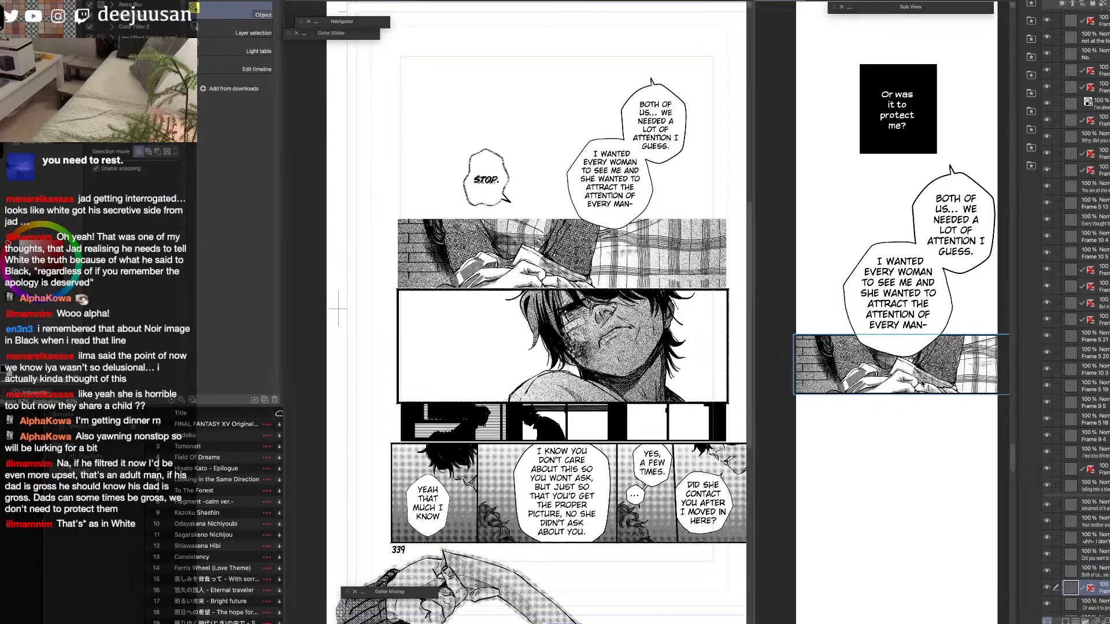
{"action": "left_click_drag", "start_coordinate": [906, 373], "coordinate": [912, 393]}
Nudge the page's balloon layer slightly and lasso the small tail of the "STOP." balloon.
{"action": "left_click", "coordinate": [492, 191]}
{"action": "left_click_drag", "start_coordinate": [502, 205], "coordinate": [507, 200]}
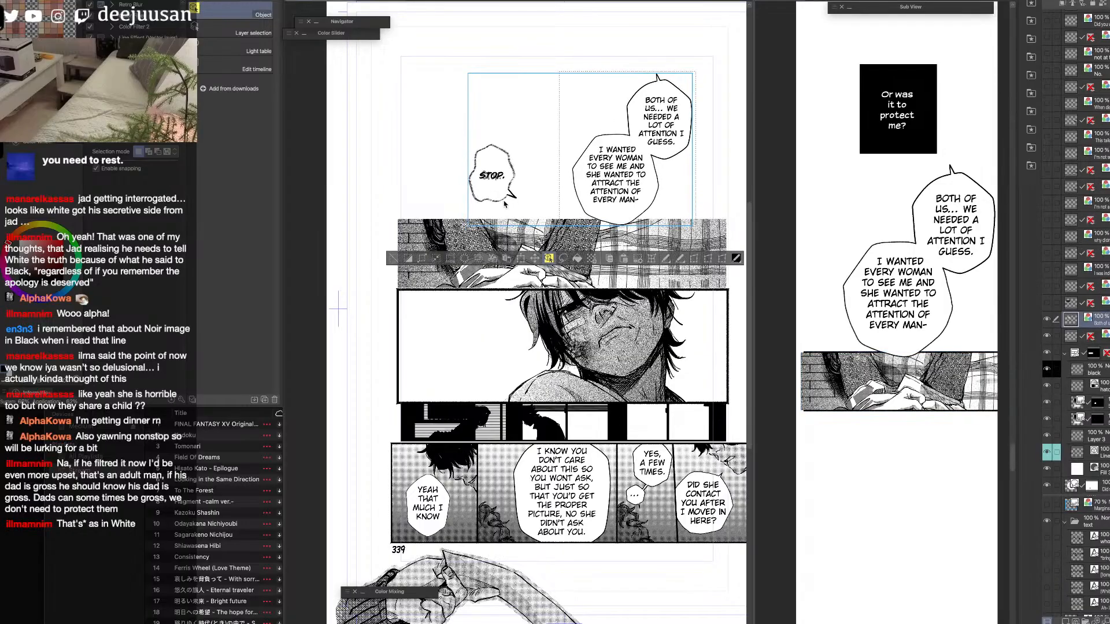
{"action": "key", "text": "q"}
{"action": "left_click", "coordinate": [393, 258]}
{"action": "key", "text": "q"}
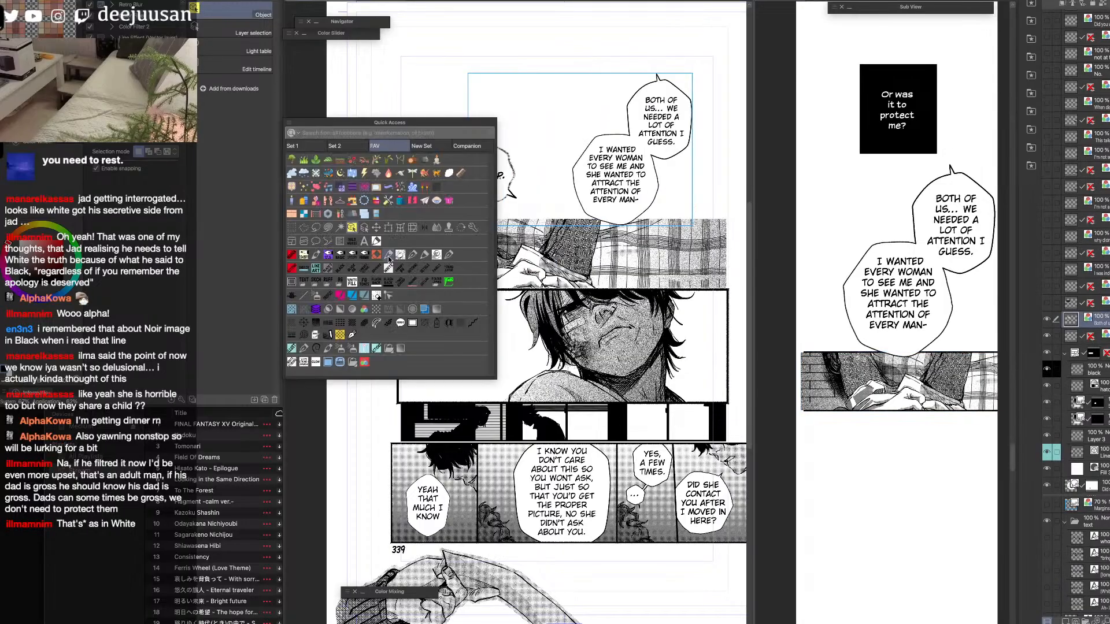
{"action": "left_click", "coordinate": [316, 231]}
{"action": "mouse_move", "coordinate": [508, 186]}
{"action": "left_mouse_down"}
{"action": "mouse_move", "coordinate": [519, 194]}
{"action": "mouse_move", "coordinate": [509, 187]}
{"action": "left_mouse_up"}
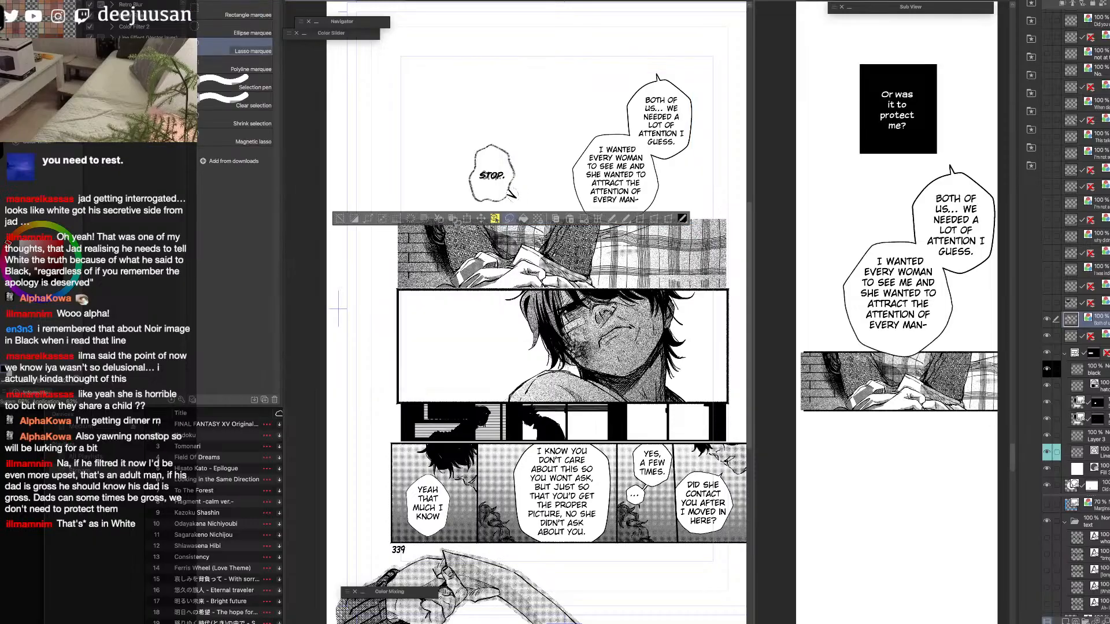
Shift the page's balloons up away from the detached tail and paste a marquee-selected copy of the "STOP." balloon into the strip.
{"action": "key", "text": "q"}
{"action": "left_click", "coordinate": [422, 189]}
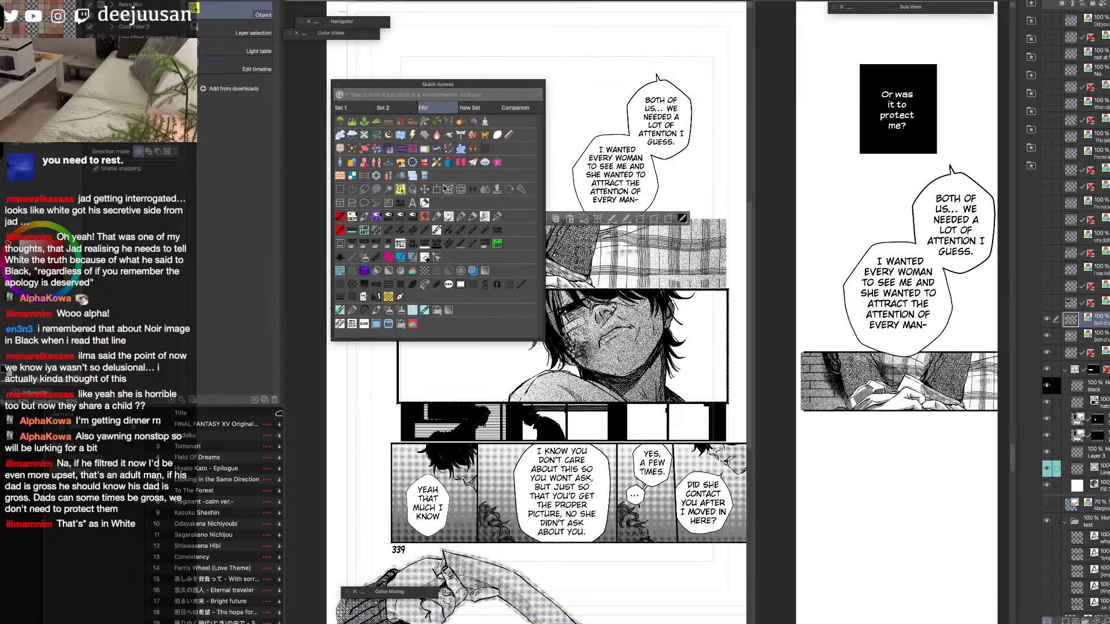
{"action": "left_click_drag", "start_coordinate": [510, 170], "coordinate": [470, 175]}
{"action": "key", "text": "m"}
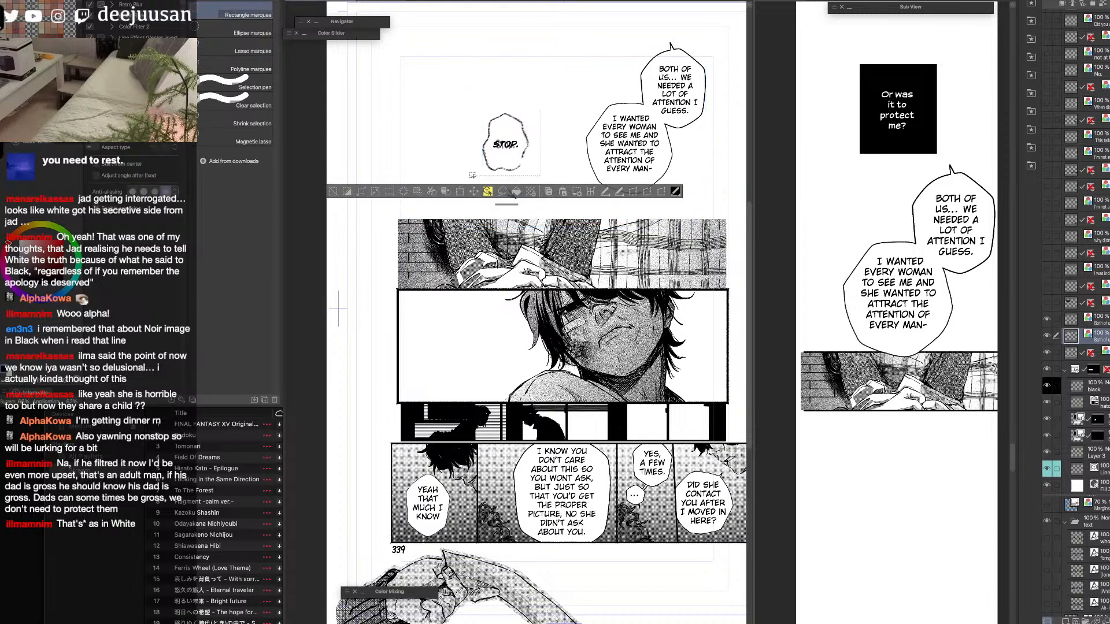
{"action": "key", "text": "super+c"}
{"action": "left_click", "coordinate": [957, 371]}
{"action": "key", "text": "super+v"}
Scale the pasted "STOP." balloon down and place it just below the "I wanted every woman" balloon in the strip.
{"action": "key", "text": "q"}
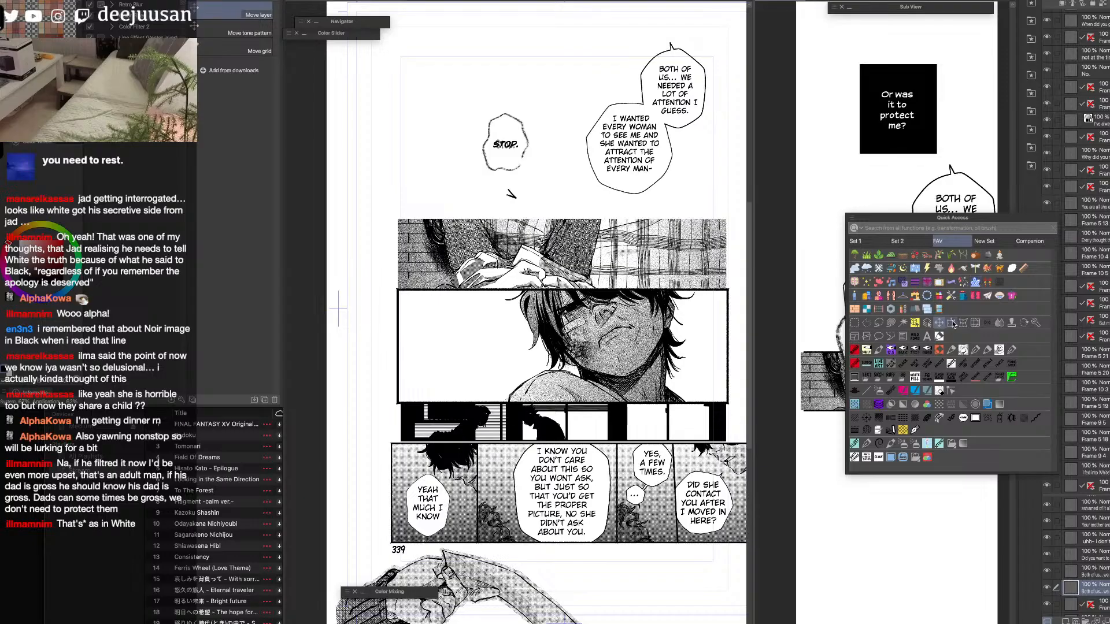
{"action": "left_click", "coordinate": [951, 323]}
{"action": "left_click_drag", "start_coordinate": [930, 263], "coordinate": [894, 308]}
{"action": "left_click_drag", "start_coordinate": [885, 359], "coordinate": [902, 389]}
{"action": "left_click", "coordinate": [915, 443]}
{"action": "left_click_drag", "start_coordinate": [925, 493], "coordinate": [897, 401]}
Move the strip's brick-wall panel down a little behind the "STOP." balloon.
{"action": "key", "text": "q"}
{"action": "left_click", "coordinate": [861, 312]}
{"action": "left_click_drag", "start_coordinate": [988, 344], "coordinate": [1019, 353]}
{"action": "left_click", "coordinate": [959, 268]}
{"action": "left_click_drag", "start_coordinate": [959, 321], "coordinate": [952, 341]}
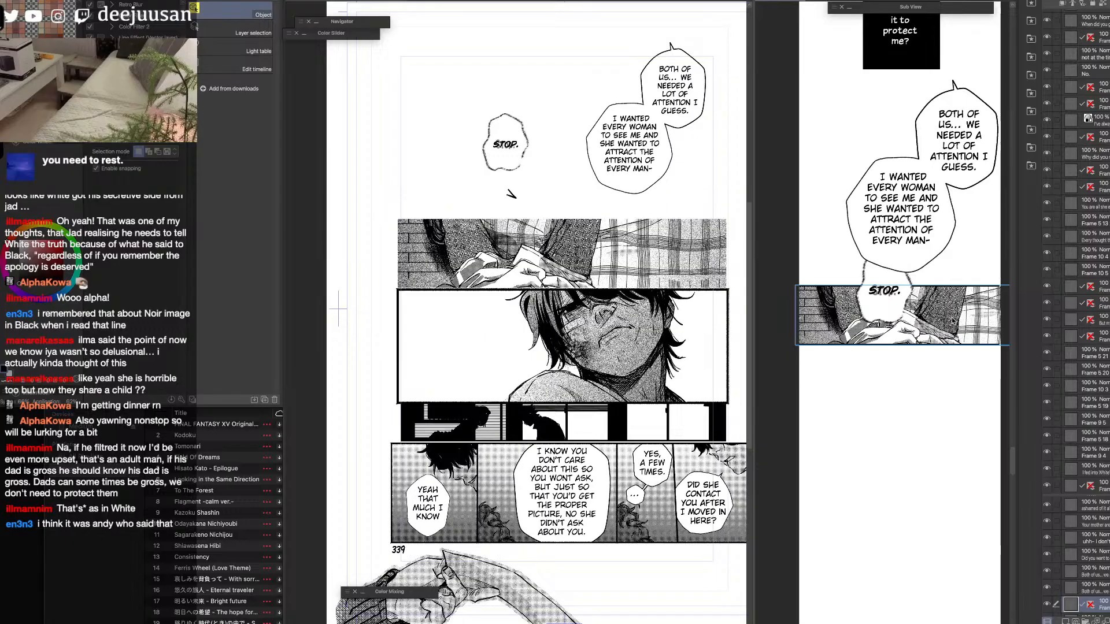
Raise the "STOP." balloon's layer above the balloon pair and move it right so it overlaps the brick-wall panel.
{"action": "left_click", "coordinate": [1074, 588]}
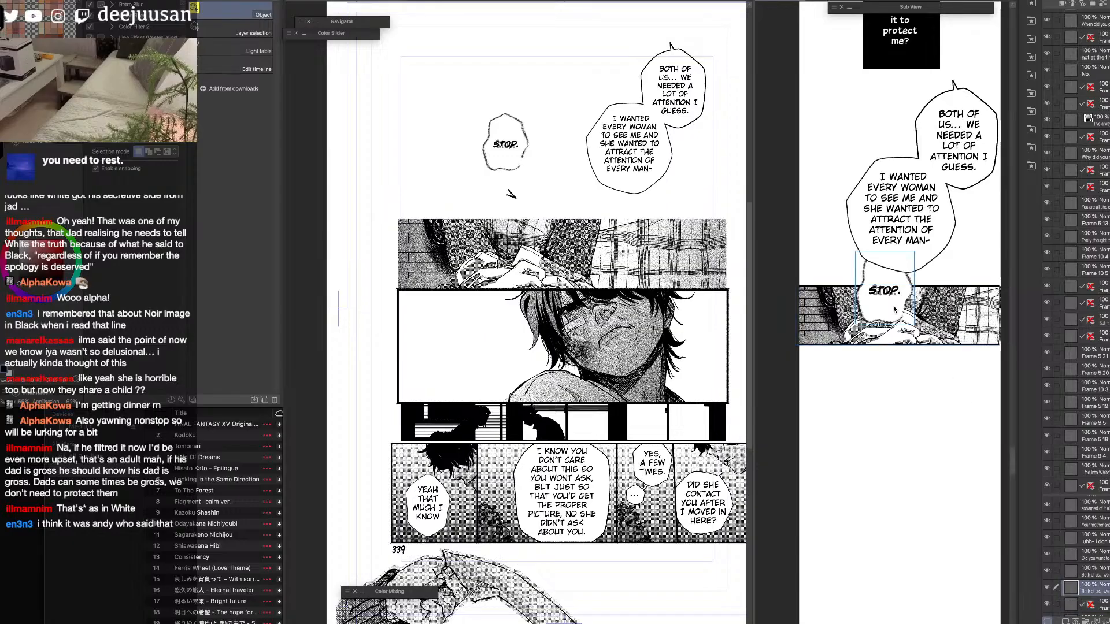
{"action": "left_click_drag", "start_coordinate": [1099, 590], "coordinate": [1096, 552]}
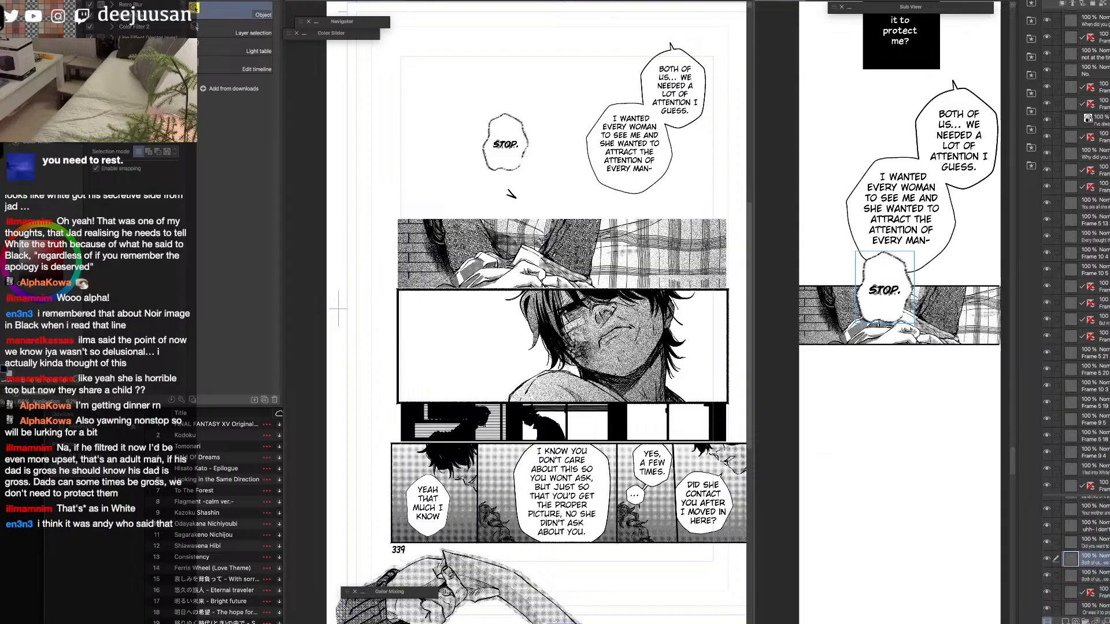
{"action": "key", "text": "4"}
{"action": "left_click", "coordinate": [904, 293]}
{"action": "left_click_drag", "start_coordinate": [914, 324], "coordinate": [919, 284]}
{"action": "left_click_drag", "start_coordinate": [920, 229], "coordinate": [930, 252]}
Shift the strip's brick-wall panel up so its upper edge tucks under the "I wanted every woman" and "STOP." balloons.
{"action": "left_click", "coordinate": [948, 355]}
{"action": "left_click", "coordinate": [953, 233]}
{"action": "left_click_drag", "start_coordinate": [965, 348], "coordinate": [959, 331]}
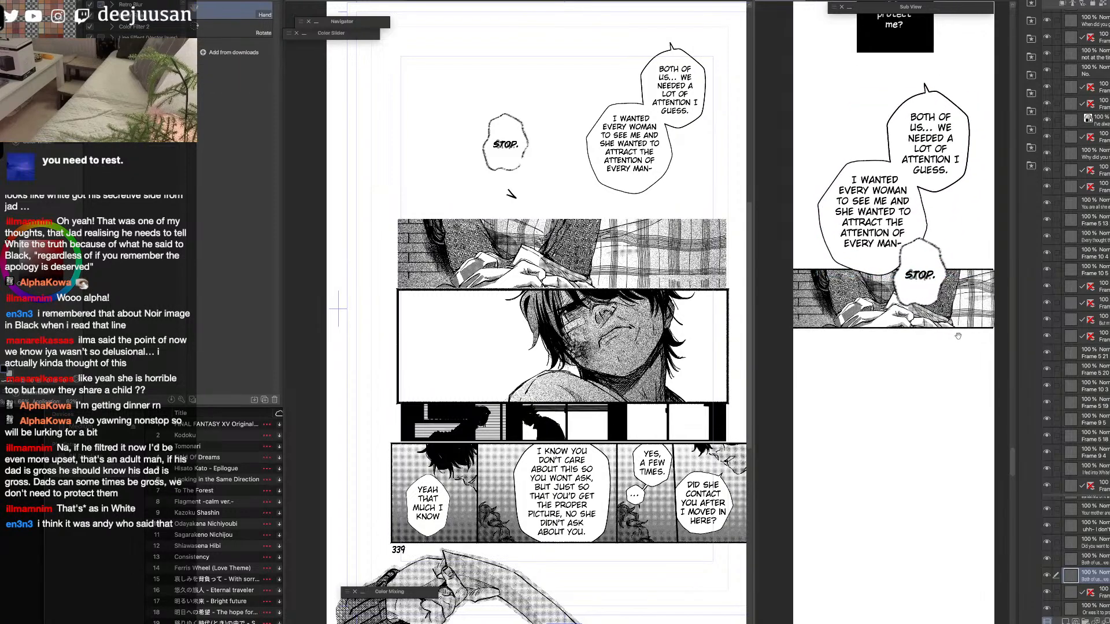
{"action": "left_click", "coordinate": [953, 323]}
{"action": "key", "text": "space"}
{"action": "left_click_drag", "start_coordinate": [920, 371], "coordinate": [914, 329]}
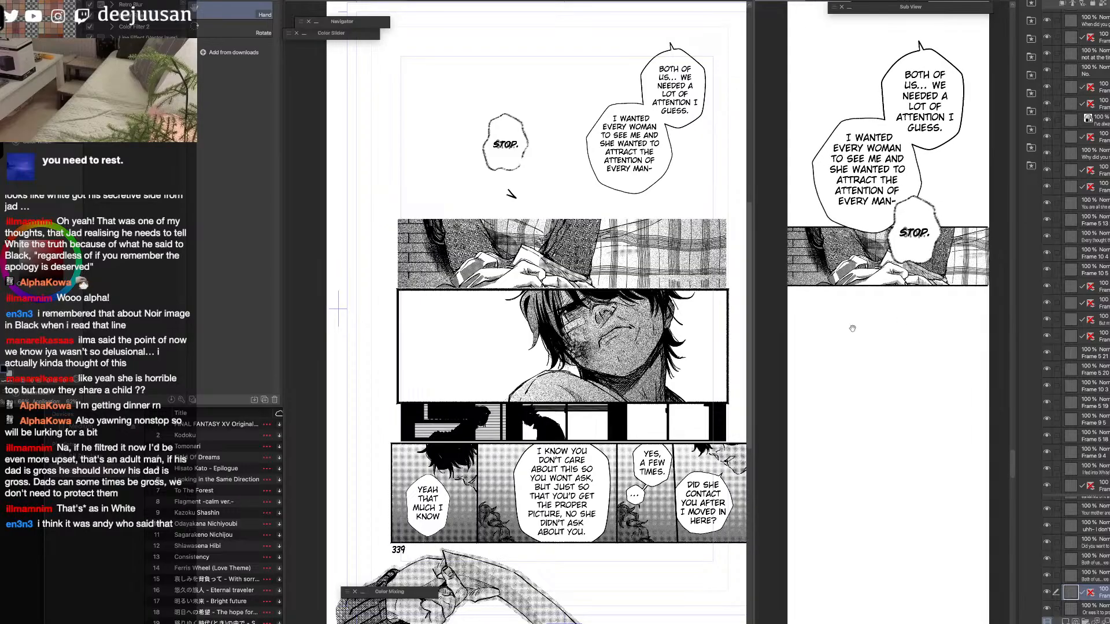
Hide the page's already transferred balloon layers and brick-wall panel.
{"action": "left_click", "coordinate": [723, 283]}
{"action": "left_click", "coordinate": [1047, 336]}
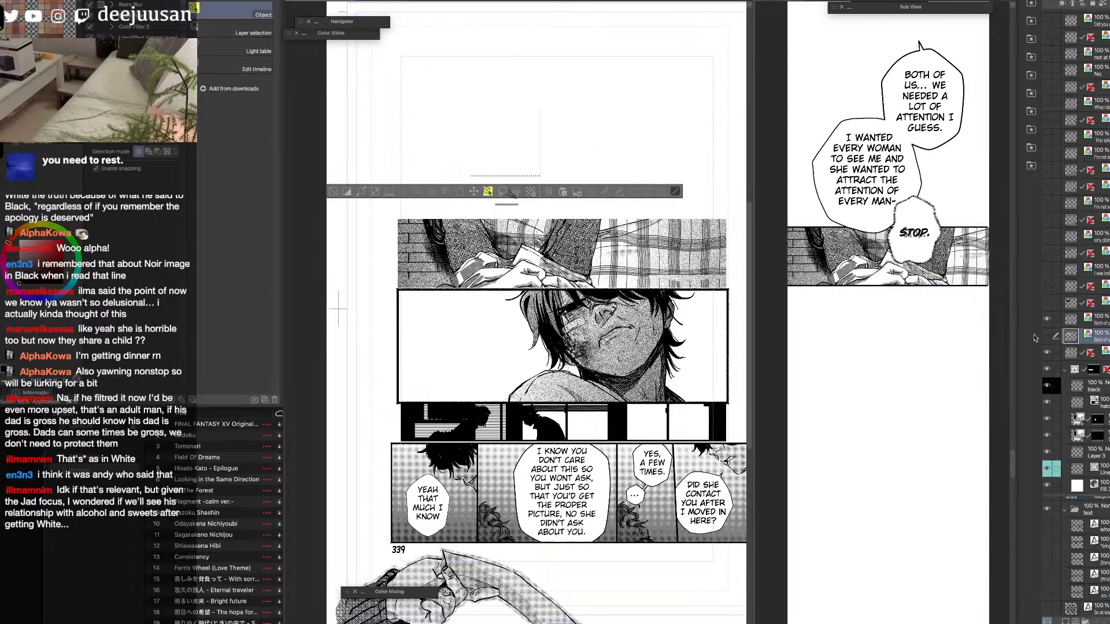
{"action": "left_click", "coordinate": [1047, 353]}
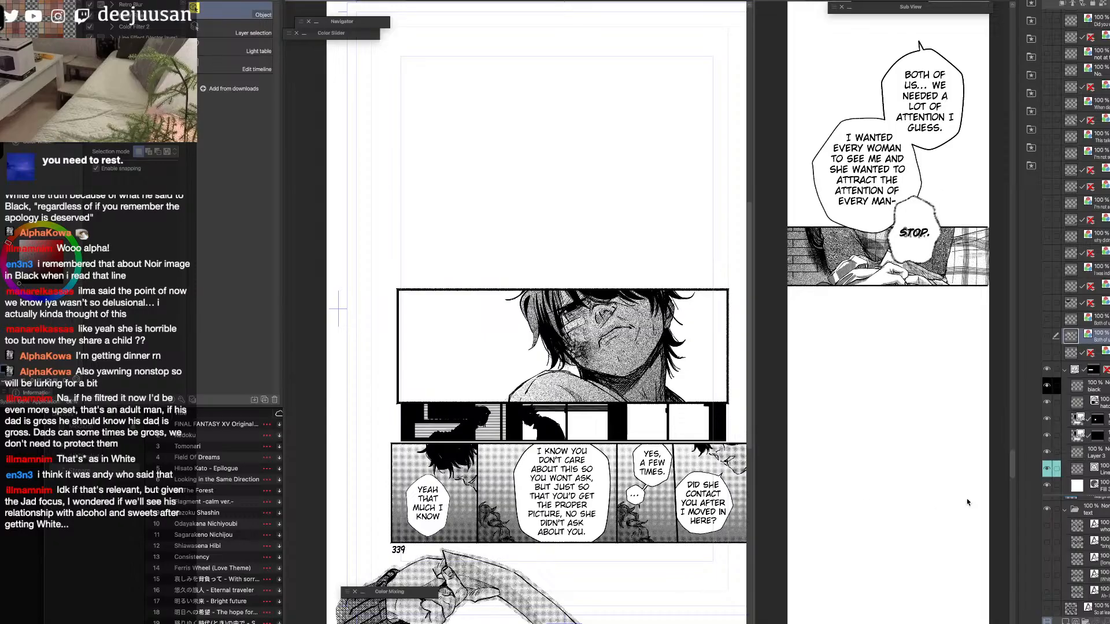
Move the "(White has a disgusted face hand on stomach)" text layer above the face panel's frame folder, show it briefly and hide it again.
{"action": "left_click", "coordinate": [496, 292]}
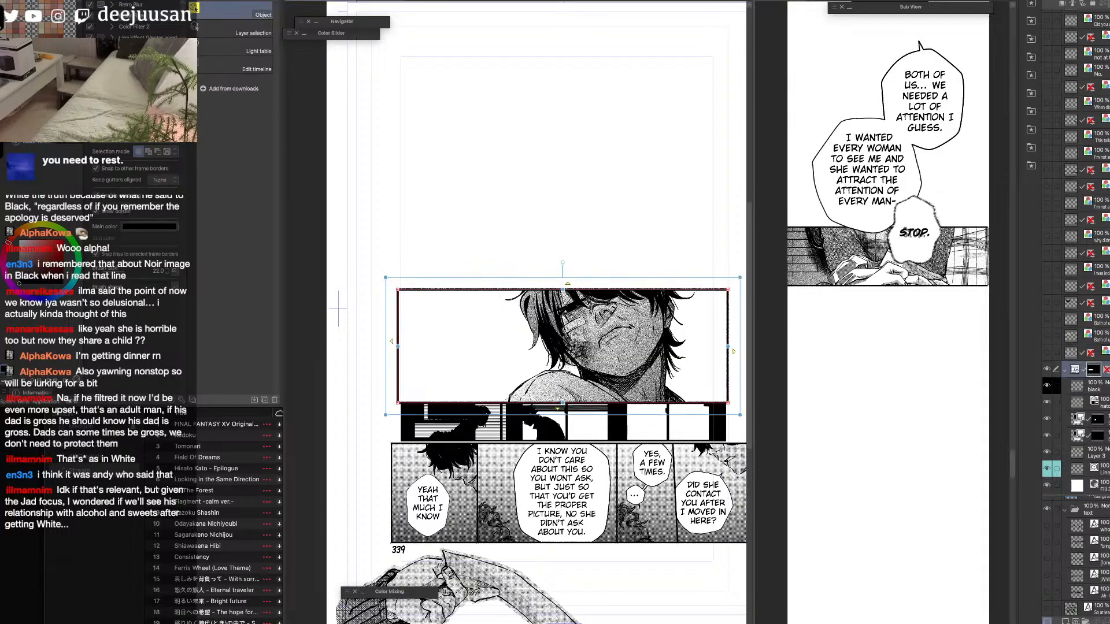
{"action": "left_click_drag", "start_coordinate": [1099, 580], "coordinate": [1098, 390]}
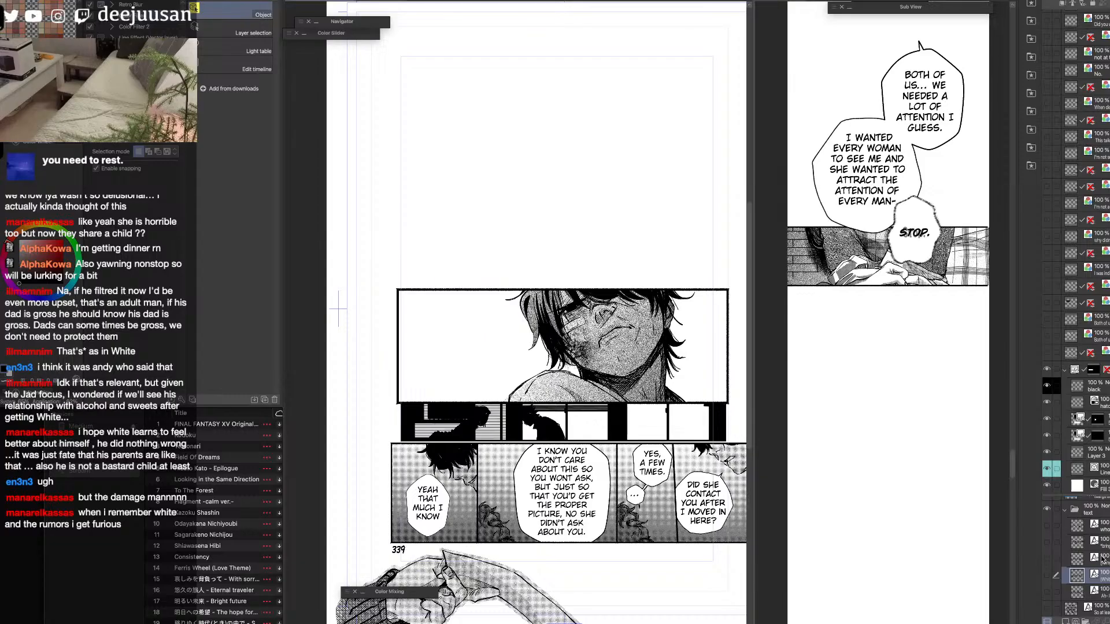
{"action": "left_click", "coordinate": [728, 377]}
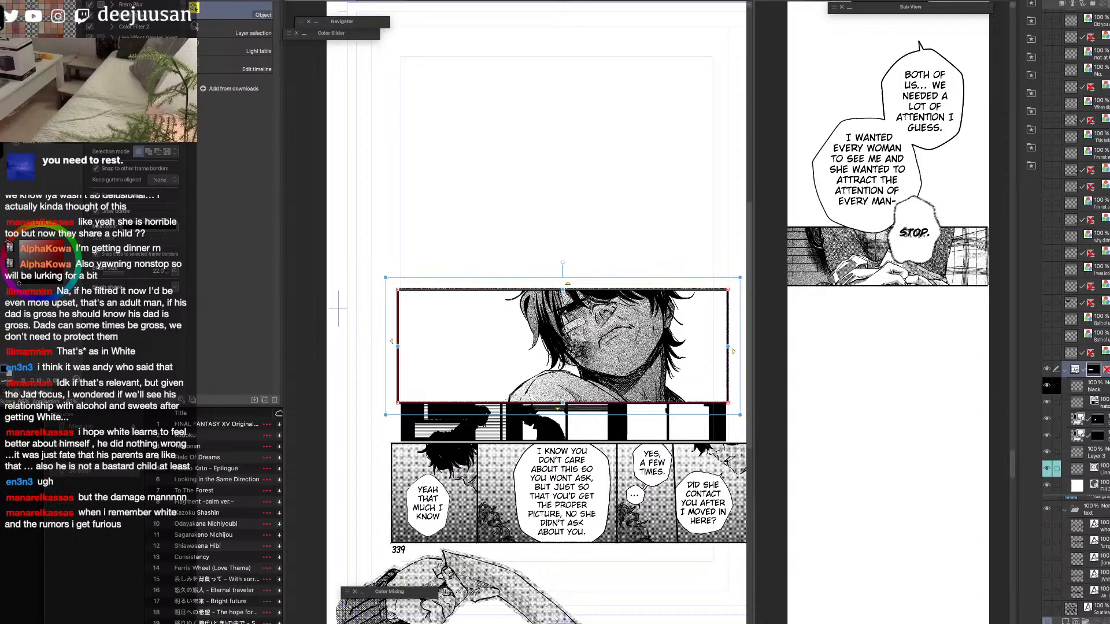
{"action": "left_click", "coordinate": [1069, 353]}
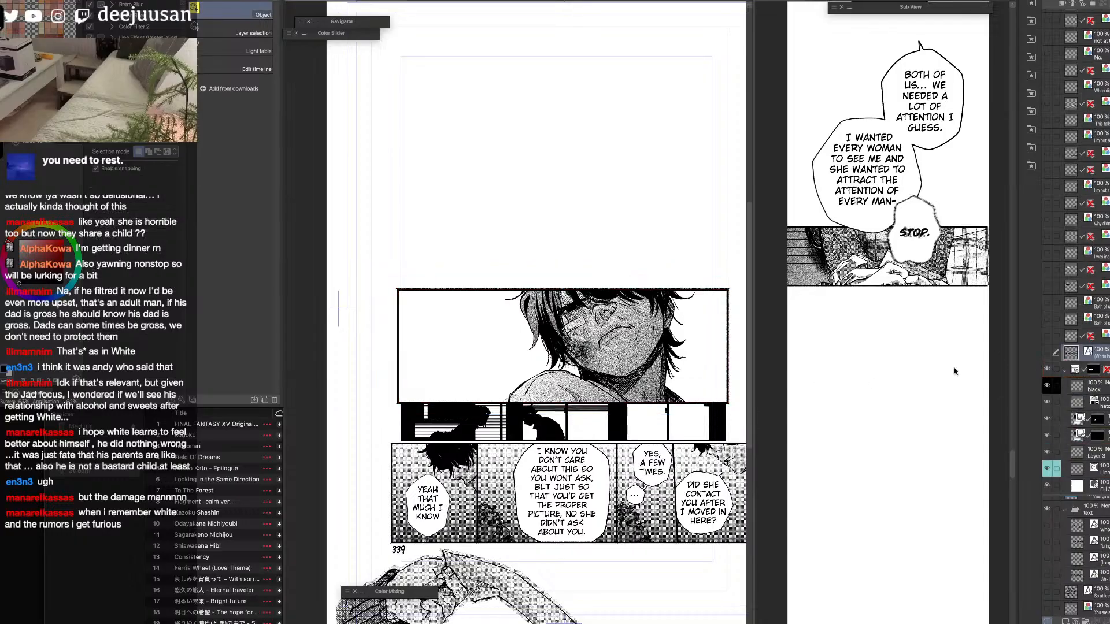
{"action": "left_click", "coordinate": [1047, 352]}
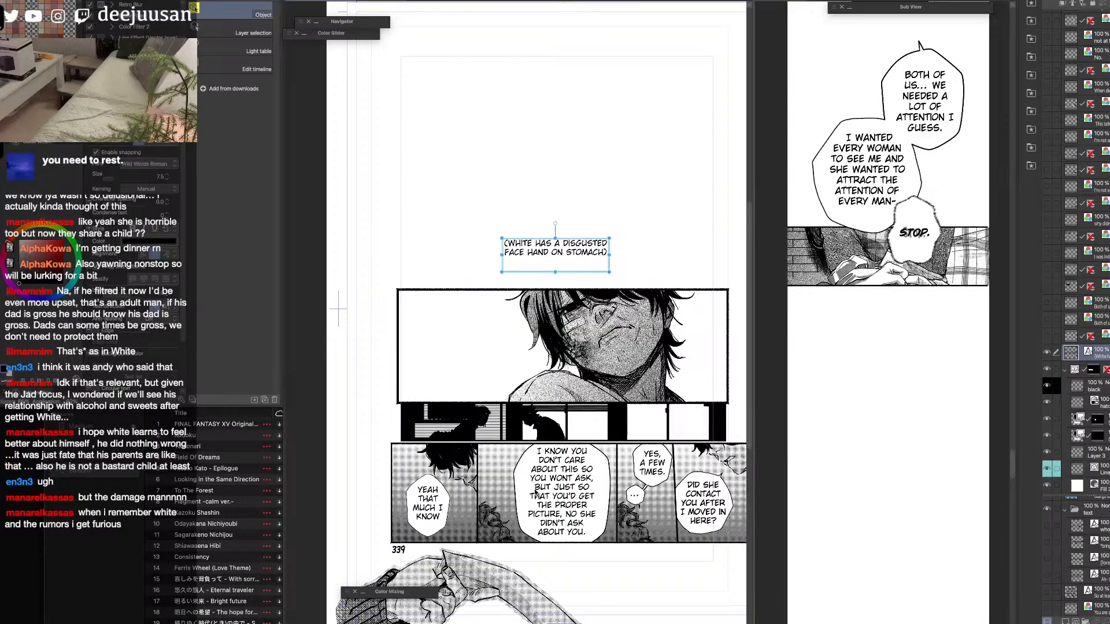
{"action": "left_click", "coordinate": [1046, 352]}
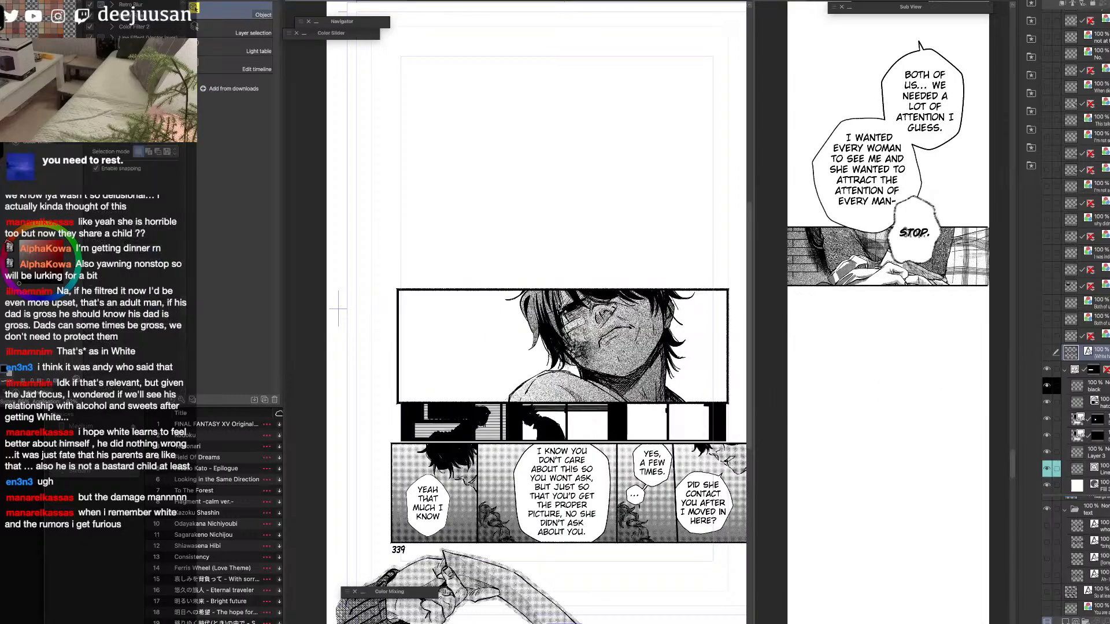
{"action": "scroll", "coordinate": [562, 314], "scroll_direction": "up", "scroll_amount": 4}
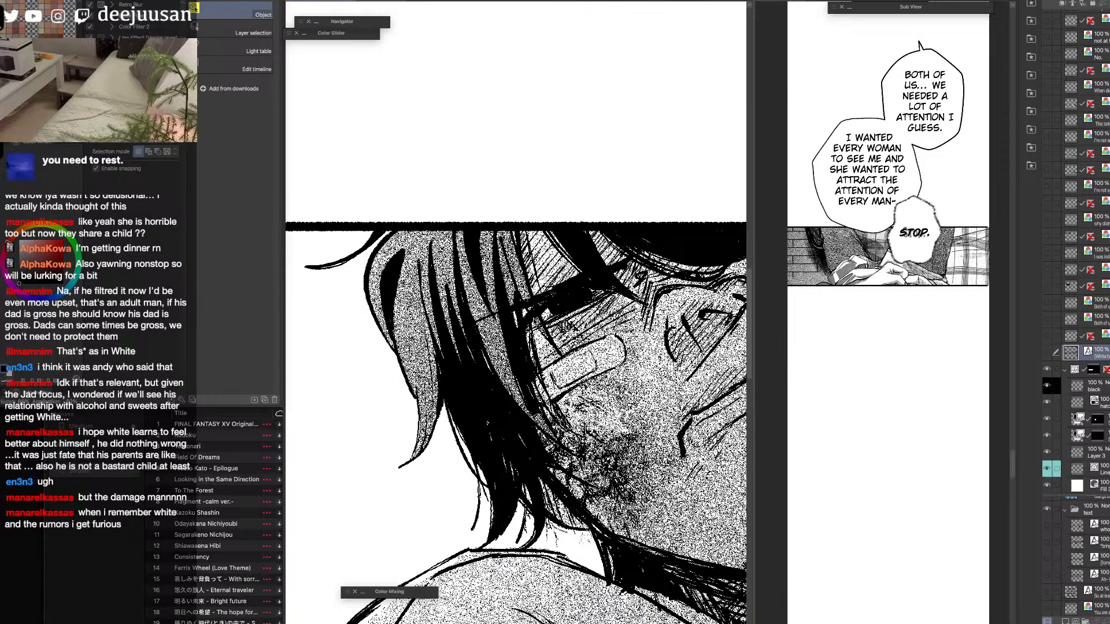
{"action": "scroll", "coordinate": [562, 320], "scroll_direction": "down", "scroll_amount": 4}
{"action": "key", "text": "space"}
{"action": "left_click_drag", "start_coordinate": [680, 428], "coordinate": [670, 418]}
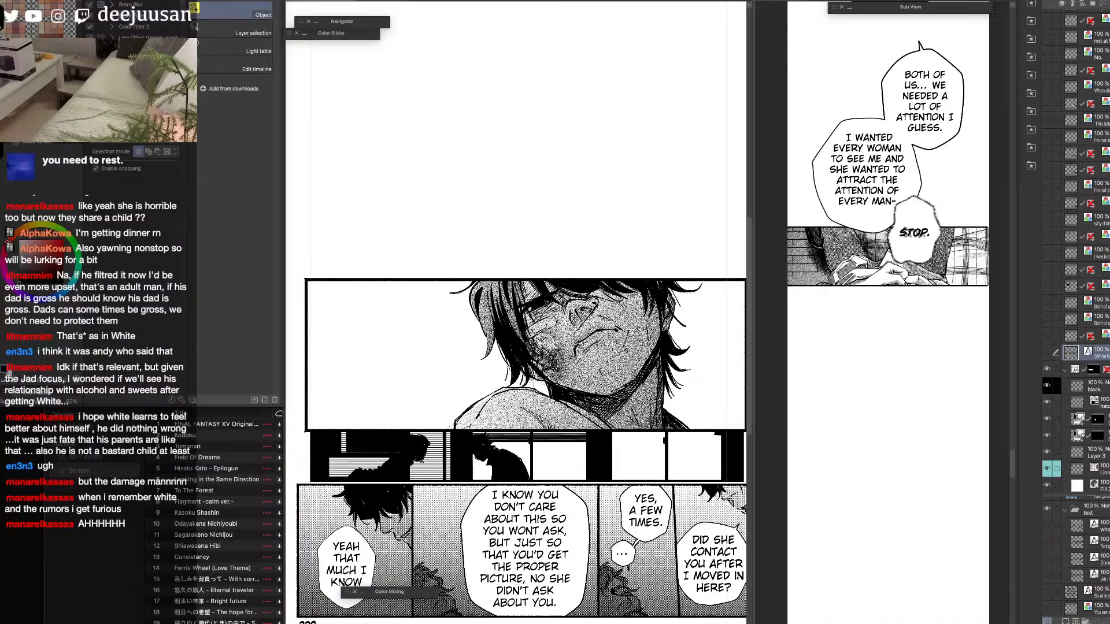
Switch to the web browser, read Chapter 62: Page 27 on the Grey is... site, close it and return to the manga page.
{"action": "key", "text": "super+Tab"}
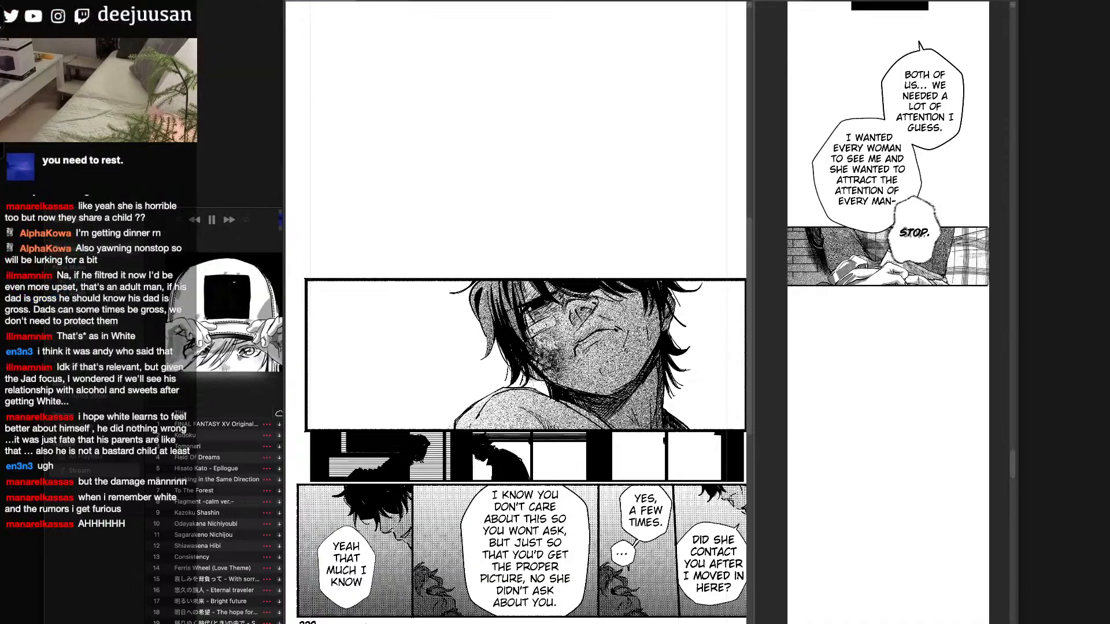
{"action": "left_click_drag", "start_coordinate": [788, 52], "coordinate": [621, 92]}
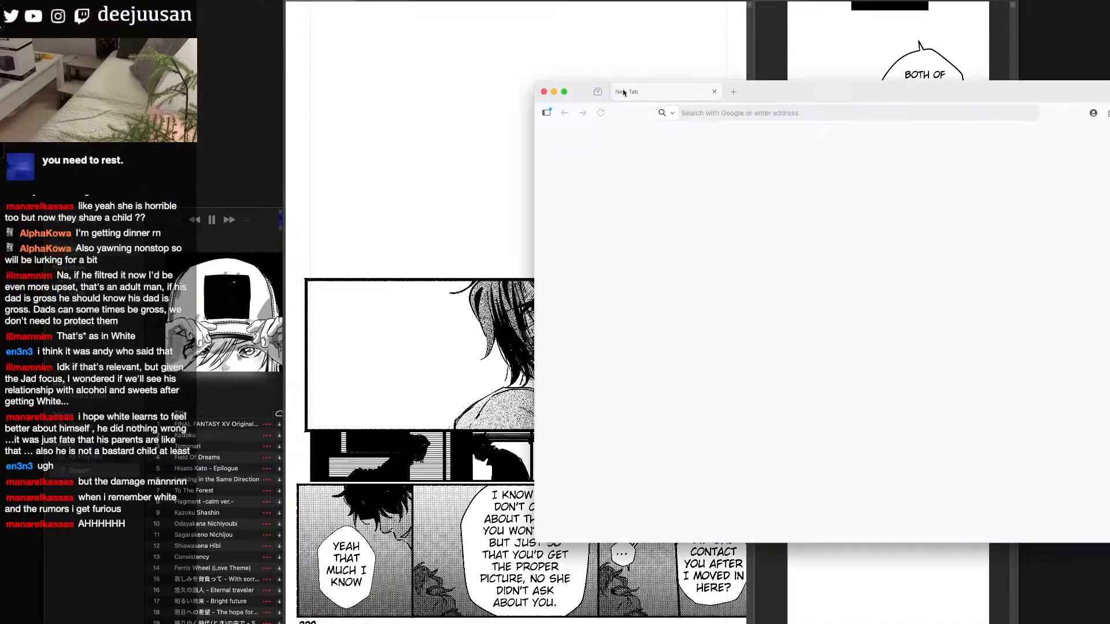
{"action": "left_click_drag", "start_coordinate": [946, 96], "coordinate": [772, 41]}
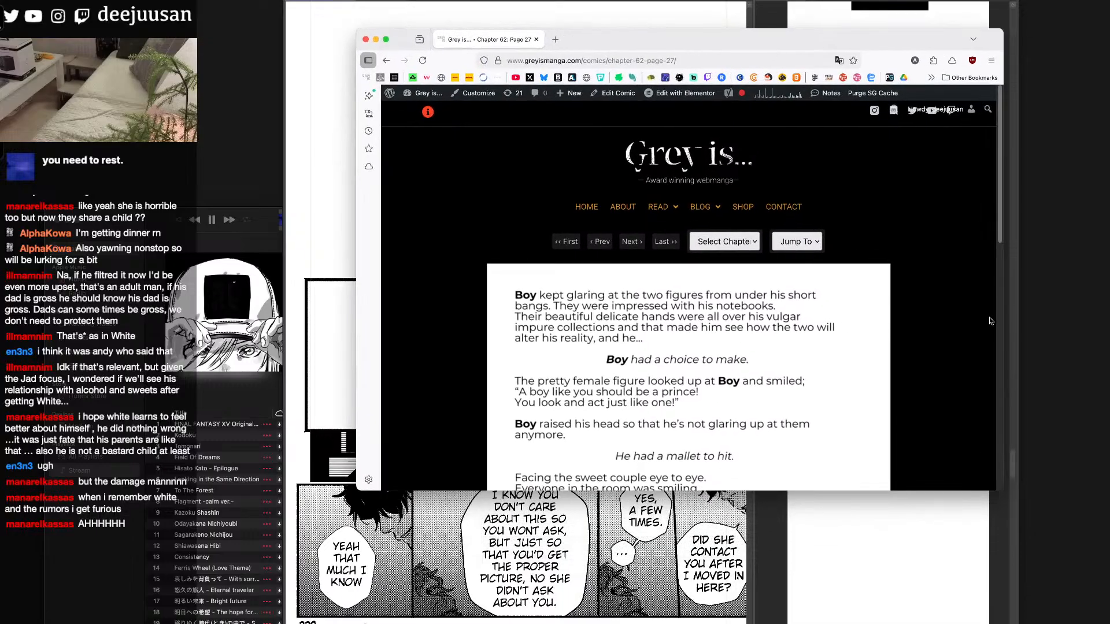
{"action": "scroll", "coordinate": [999, 483], "scroll_direction": "down", "scroll_amount": 5}
{"action": "left_click_drag", "start_coordinate": [999, 483], "coordinate": [939, 623]}
{"action": "left_click_drag", "start_coordinate": [934, 383], "coordinate": [934, 315]}
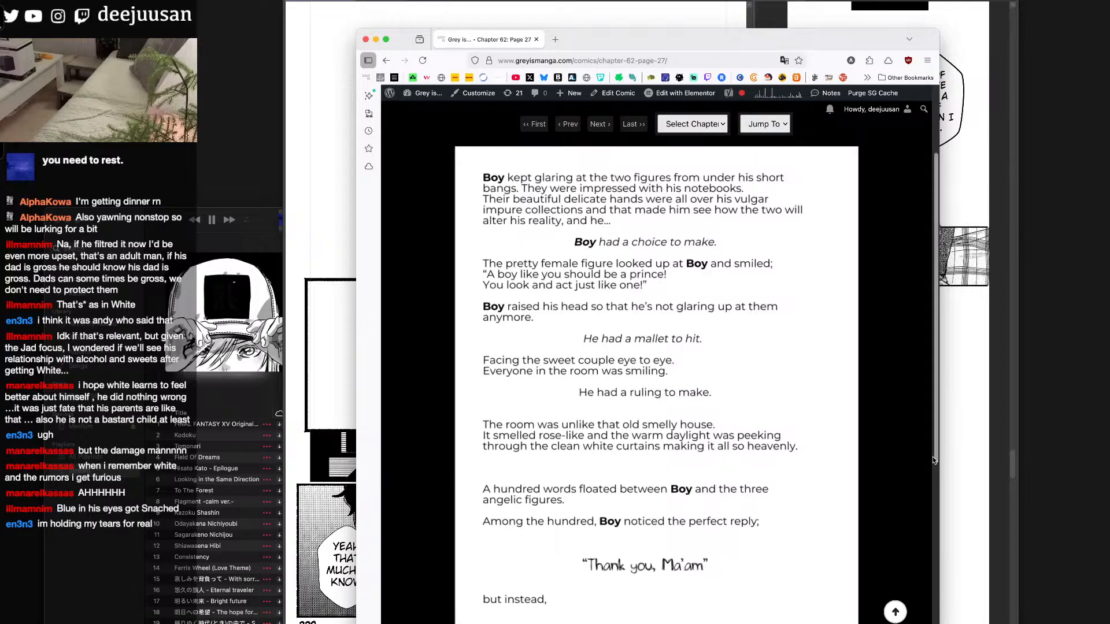
{"action": "left_click_drag", "start_coordinate": [934, 461], "coordinate": [915, 551]}
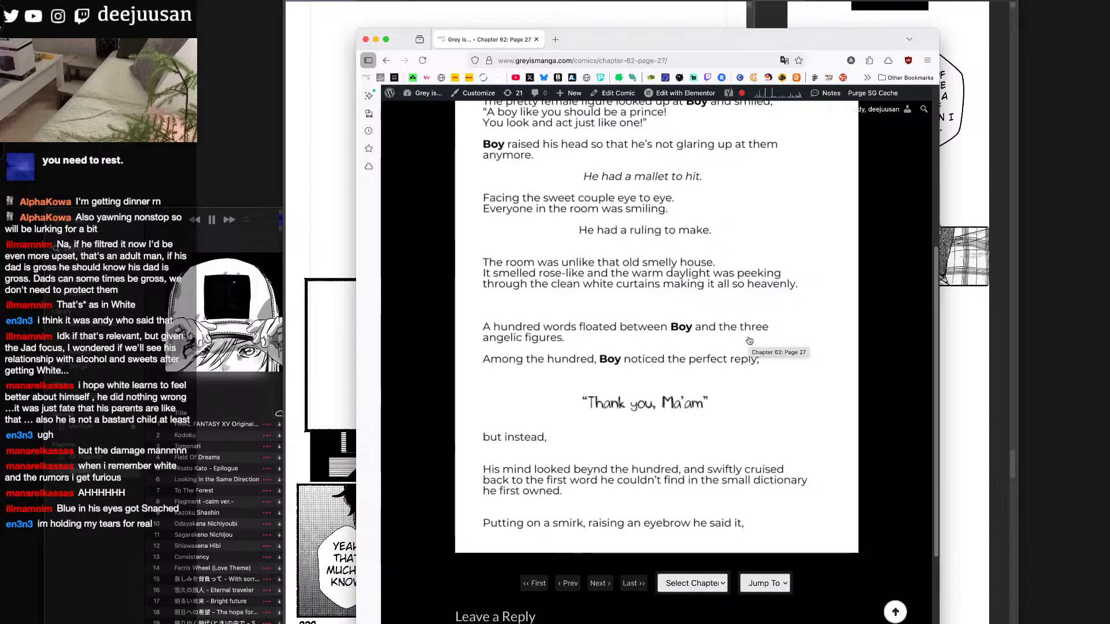
{"action": "left_click_drag", "start_coordinate": [937, 526], "coordinate": [934, 543]}
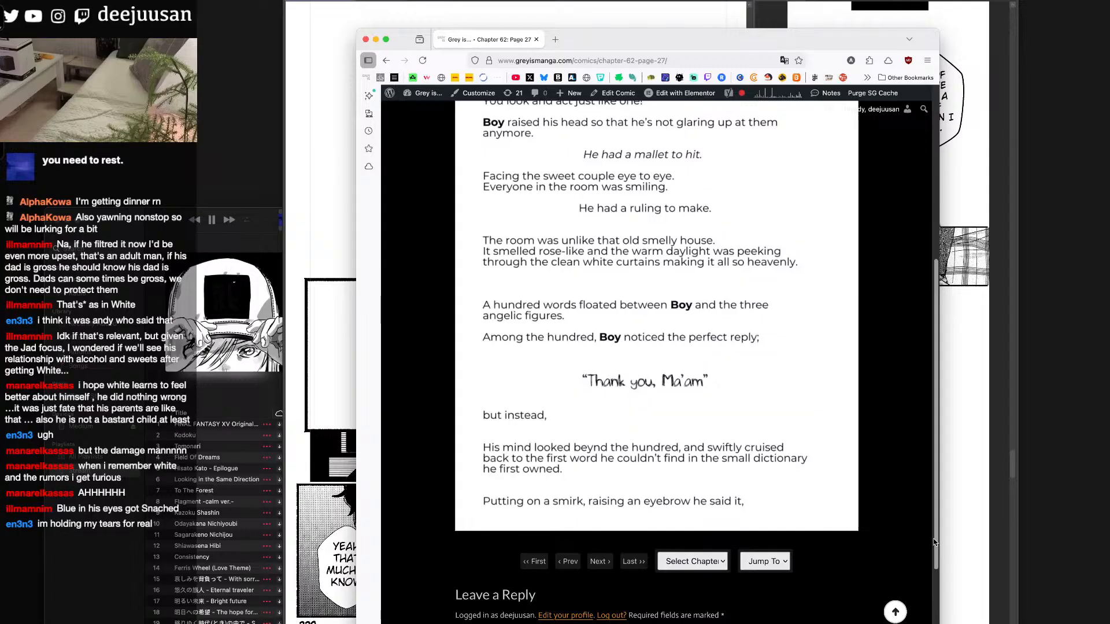
{"action": "left_click_drag", "start_coordinate": [935, 543], "coordinate": [935, 543]}
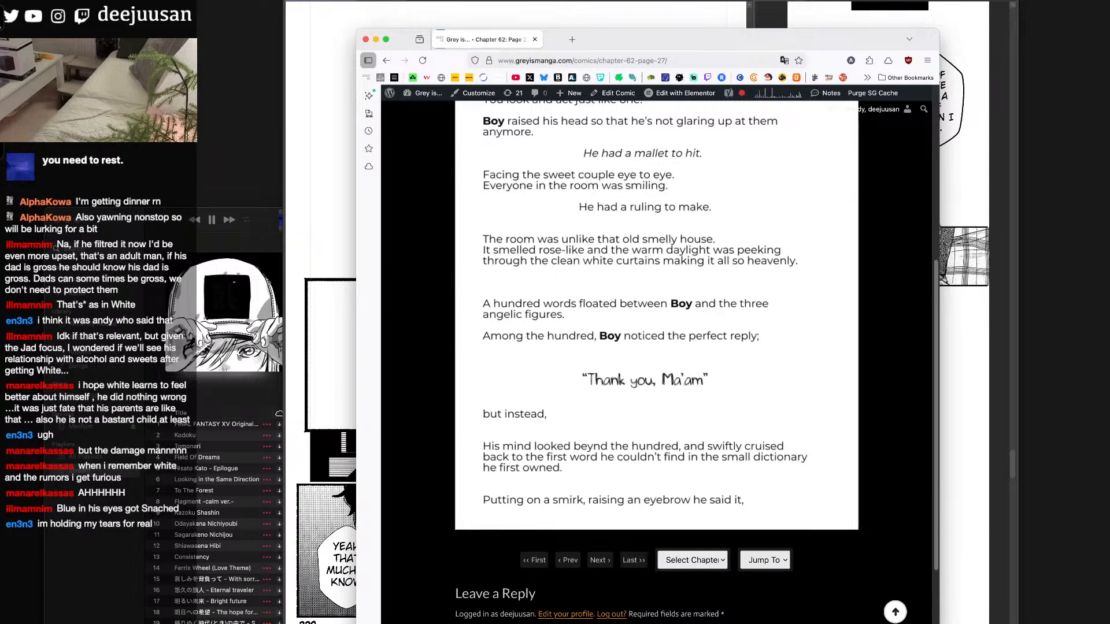
{"action": "key", "text": "super+w"}
{"action": "key", "text": "Tab"}
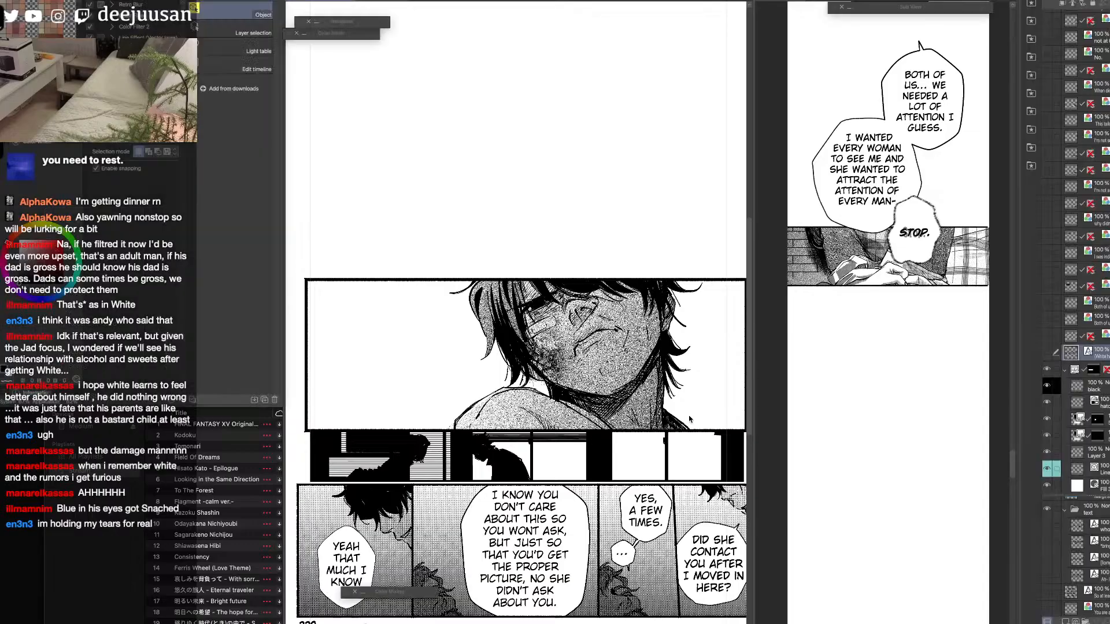
Widen the page's window and collapse the face panel's frame folder, toggling its visibility off and on to check its contents.
{"action": "left_click_drag", "start_coordinate": [753, 327], "coordinate": [816, 327]}
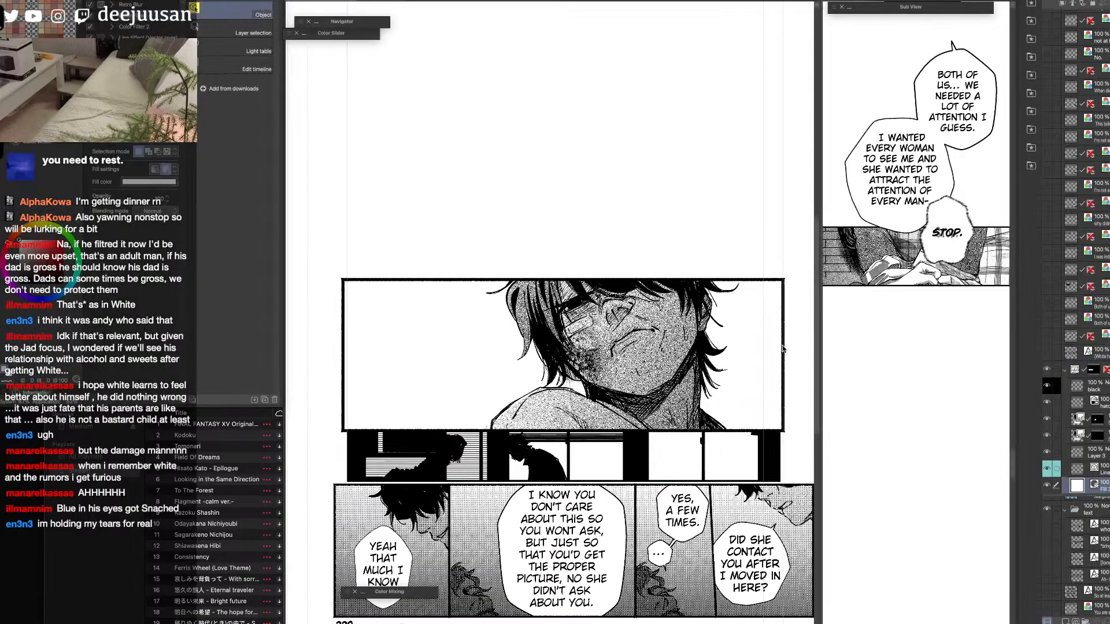
{"action": "left_click", "coordinate": [1062, 370]}
{"action": "left_click", "coordinate": [1048, 370]}
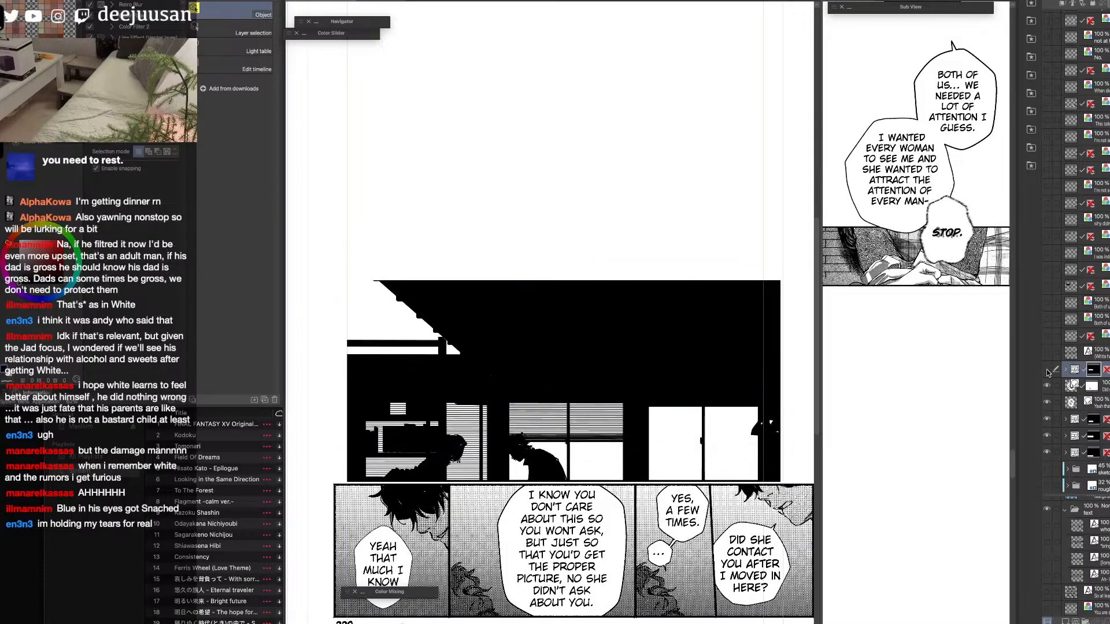
{"action": "left_click", "coordinate": [1047, 371]}
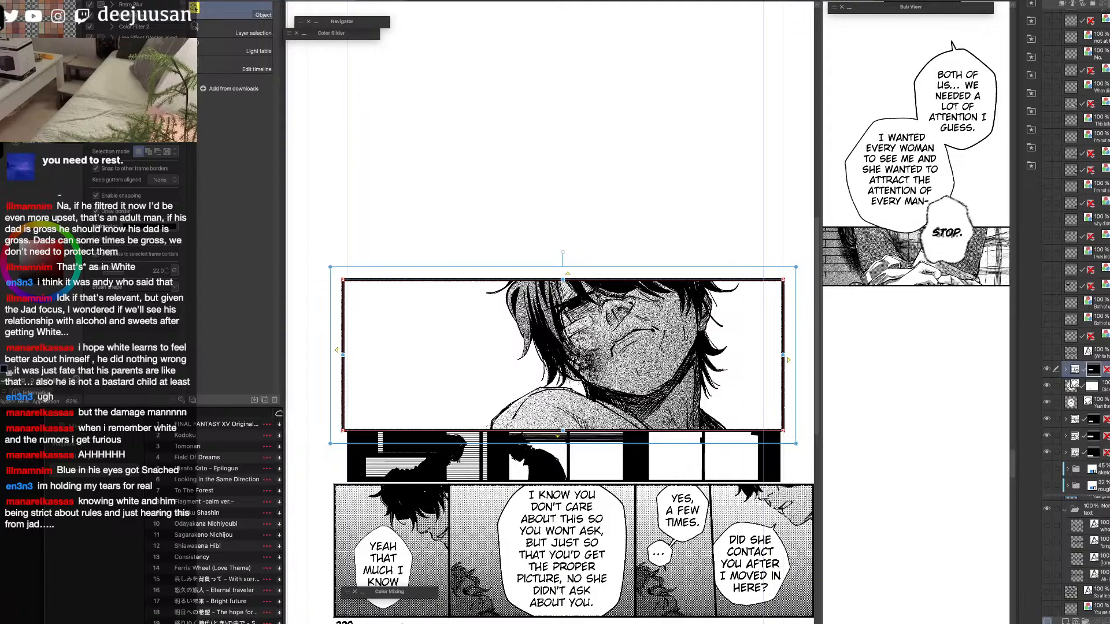
Paste the face panel into the strip, scale it to 47% and place it below the brick-wall panel with the "STOP." balloon.
{"action": "left_click", "coordinate": [1069, 555]}
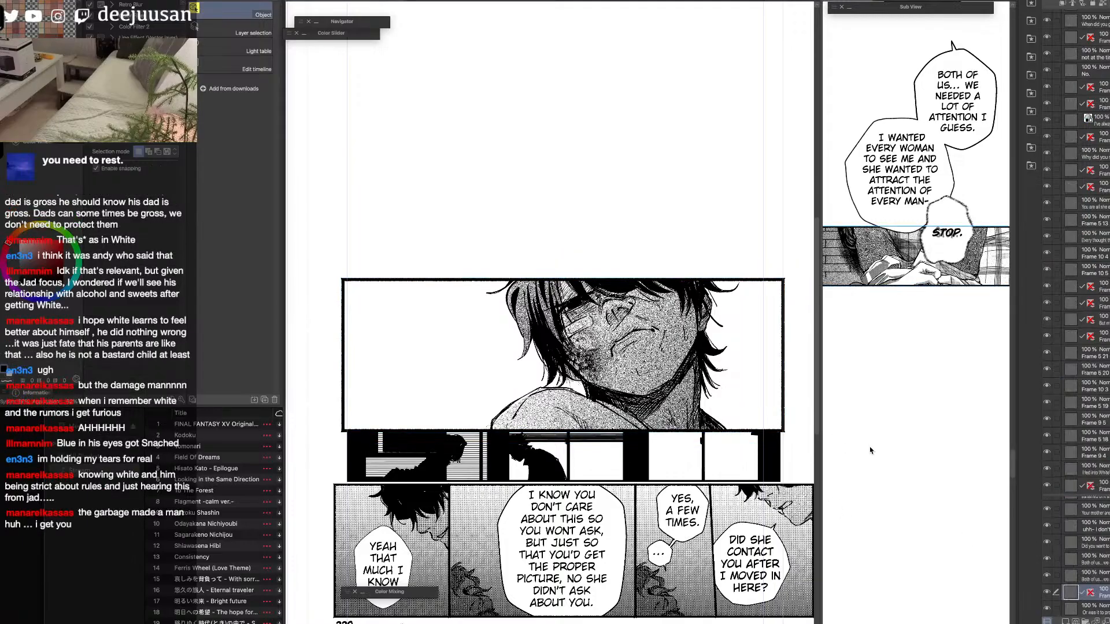
{"action": "key", "text": "super+v"}
{"action": "scroll", "coordinate": [869, 452], "scroll_direction": "down", "scroll_amount": 1}
{"action": "right_click", "coordinate": [949, 472]}
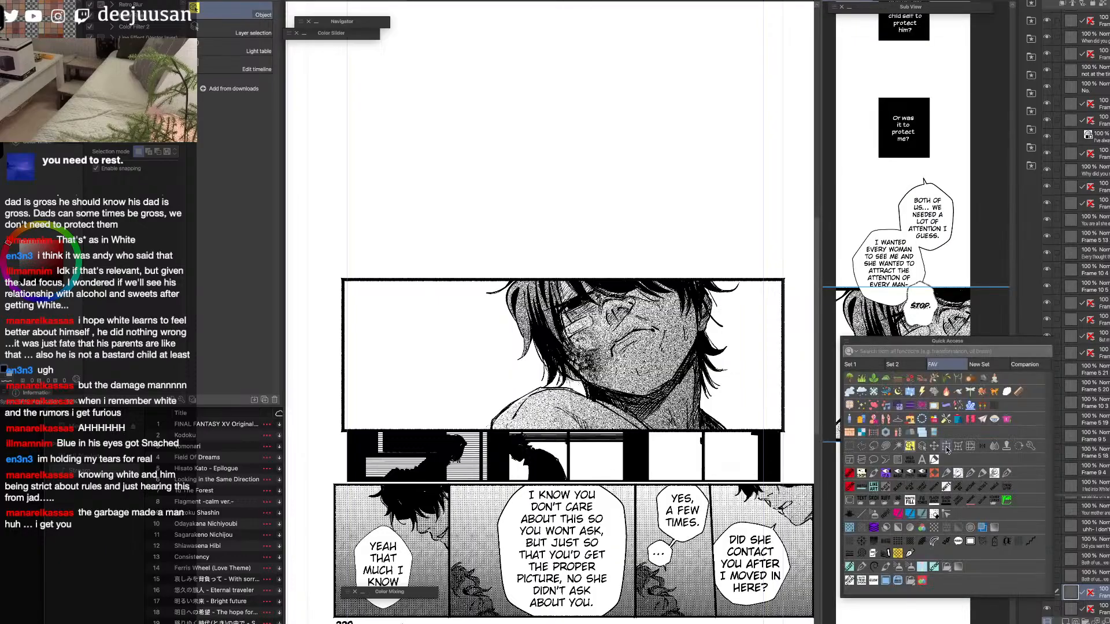
{"action": "left_click", "coordinate": [946, 449]}
{"action": "left_click_drag", "start_coordinate": [900, 287], "coordinate": [899, 373]}
{"action": "left_click_drag", "start_coordinate": [962, 413], "coordinate": [987, 457]}
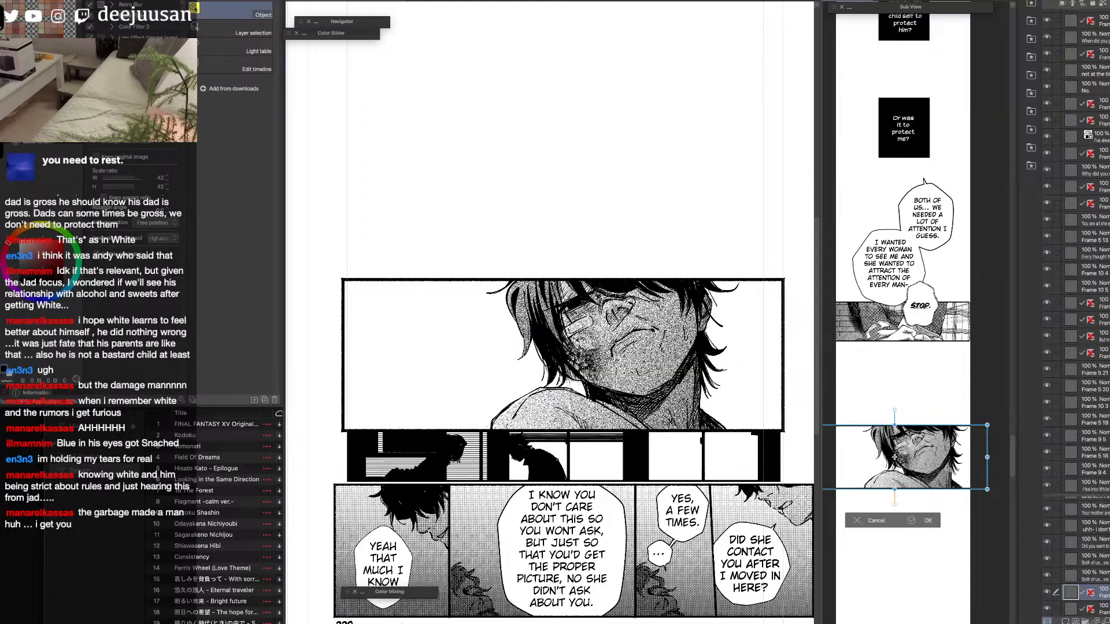
{"action": "left_click_drag", "start_coordinate": [894, 457], "coordinate": [901, 458]}
{"action": "left_click_drag", "start_coordinate": [993, 457], "coordinate": [985, 460]}
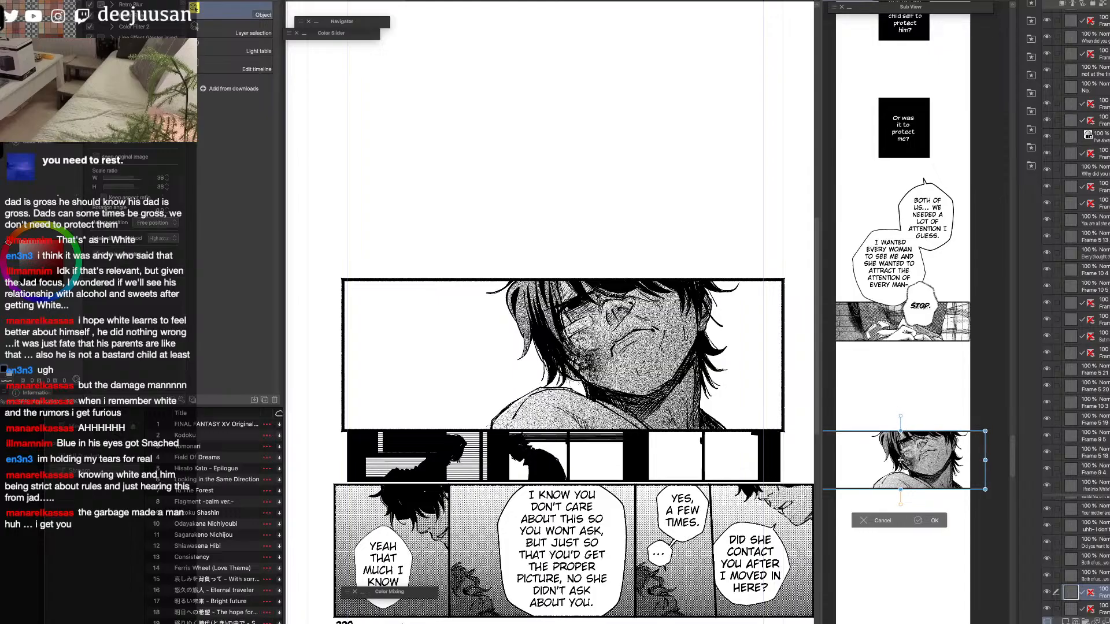
{"action": "left_click_drag", "start_coordinate": [901, 432], "coordinate": [900, 417]}
{"action": "left_click_drag", "start_coordinate": [947, 473], "coordinate": [936, 473]}
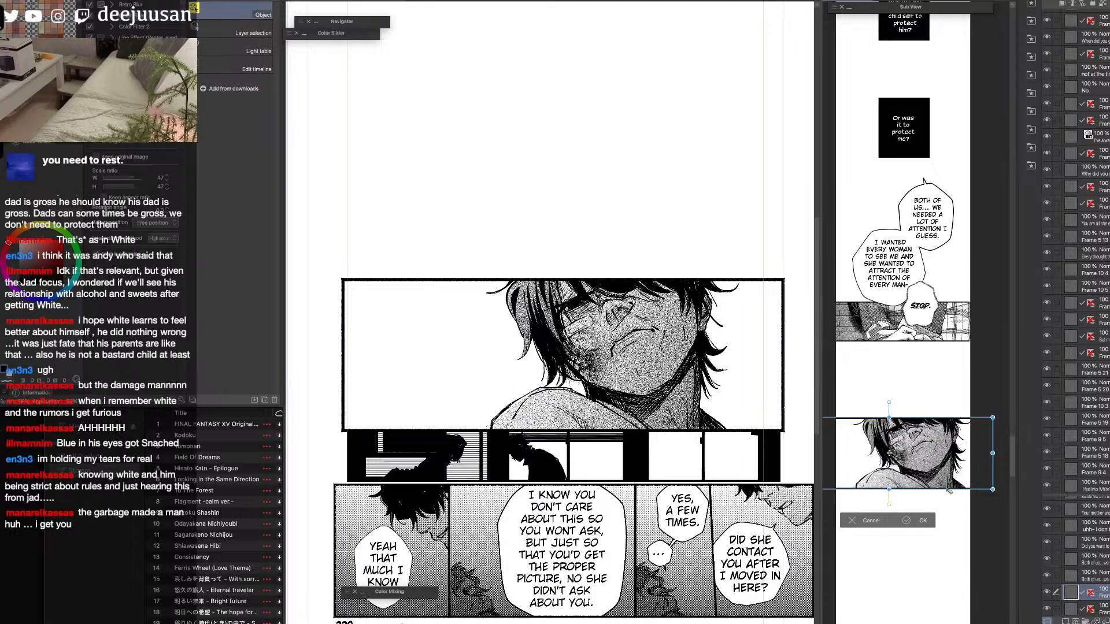
{"action": "left_click", "coordinate": [923, 520]}
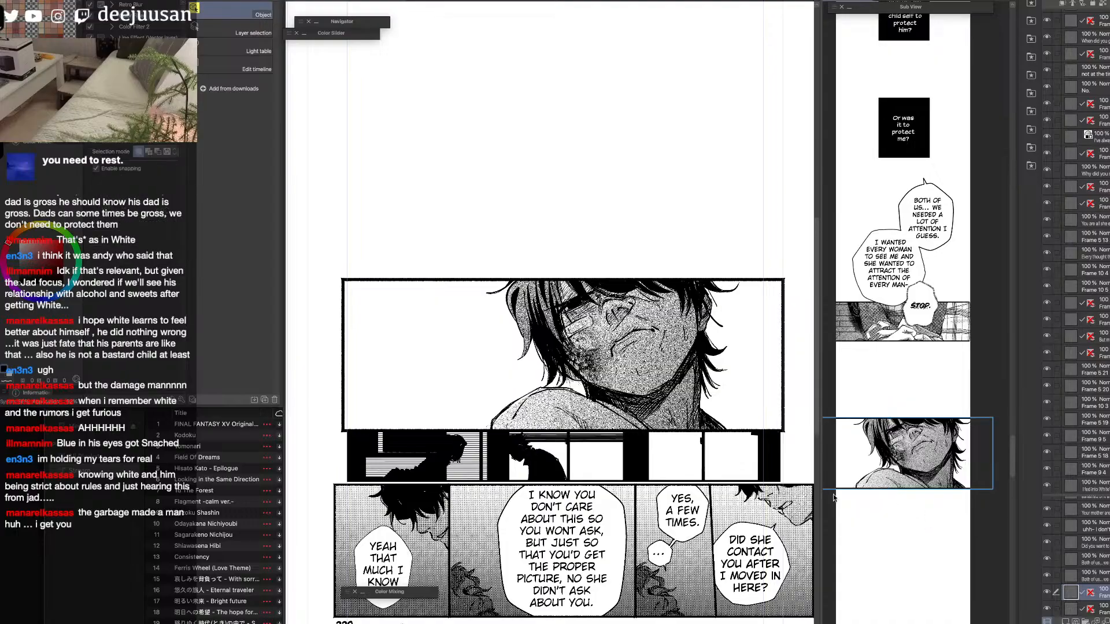
Nudge the pasted face panel slightly upward in the strip and hide its original layer on the page.
{"action": "key", "text": "super+plus"}
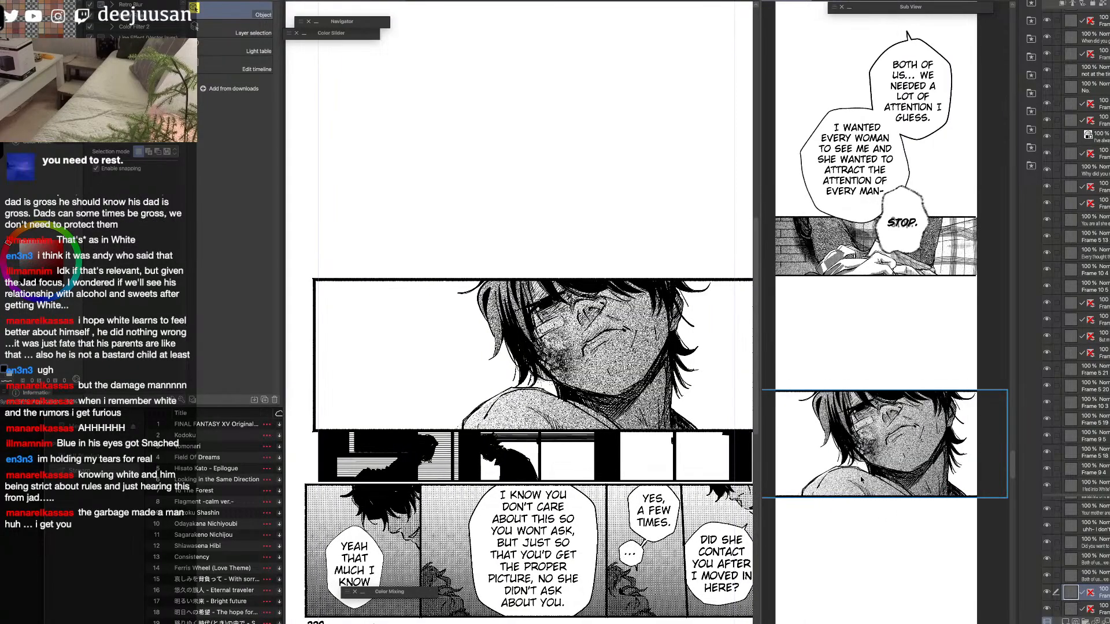
{"action": "key", "text": "space"}
{"action": "left_click_drag", "start_coordinate": [883, 481], "coordinate": [886, 402]}
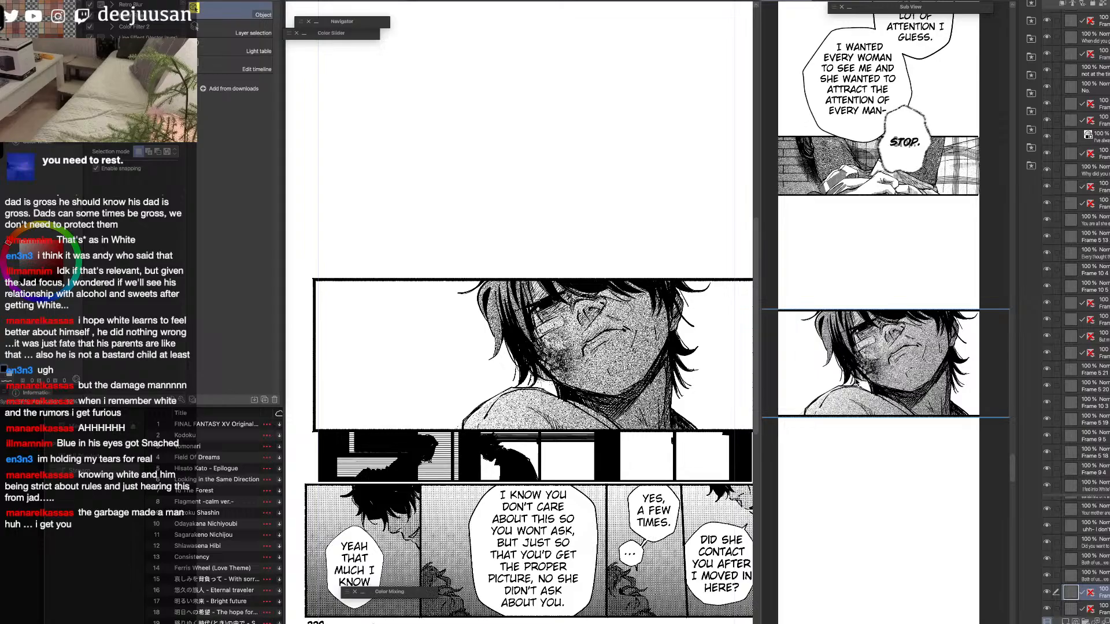
{"action": "left_click_drag", "start_coordinate": [912, 406], "coordinate": [923, 397]}
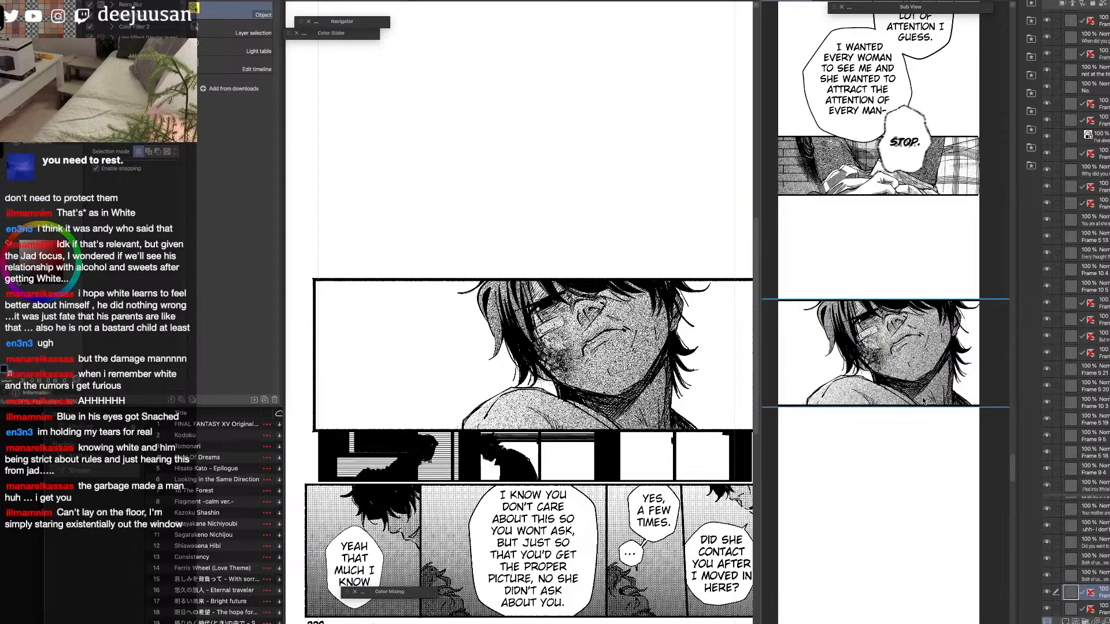
{"action": "left_click_drag", "start_coordinate": [893, 473], "coordinate": [899, 407]}
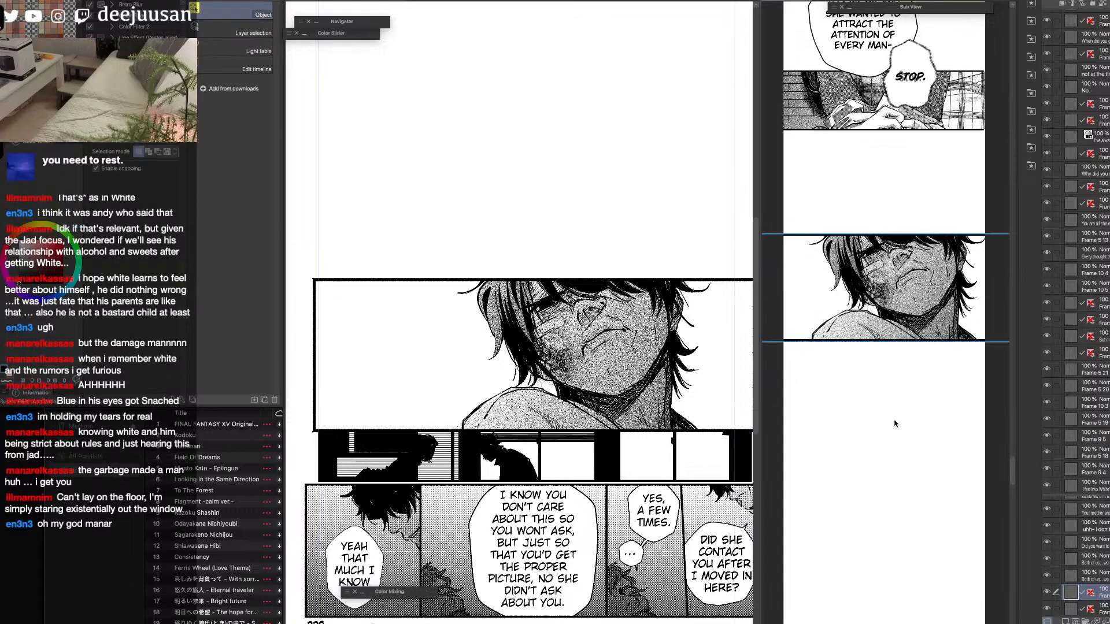
{"action": "left_click", "coordinate": [694, 401]}
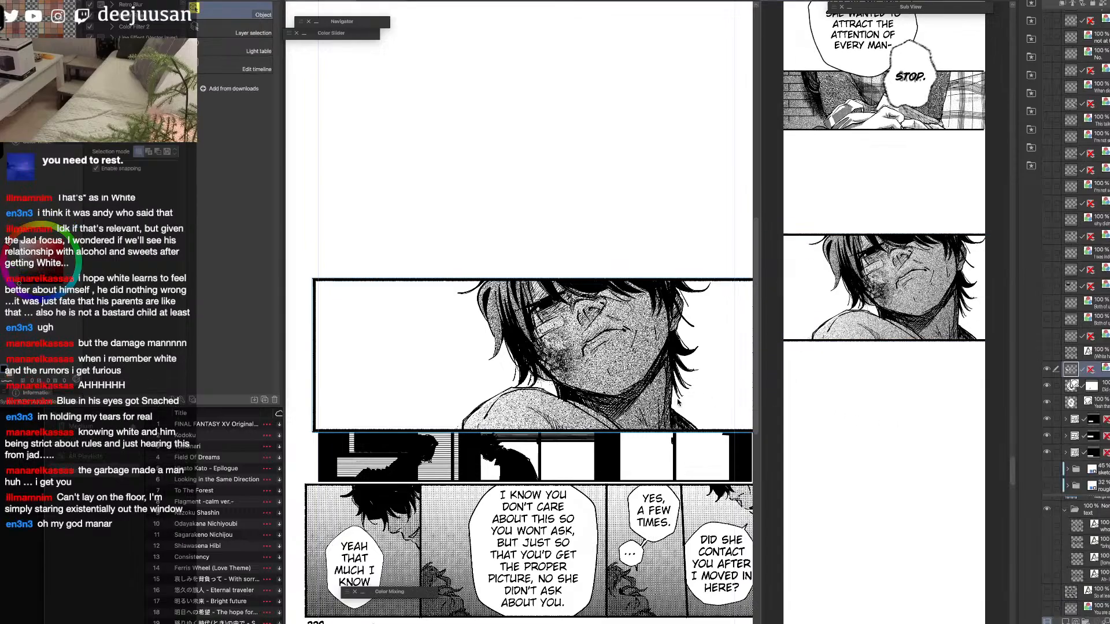
{"action": "left_click", "coordinate": [1049, 371]}
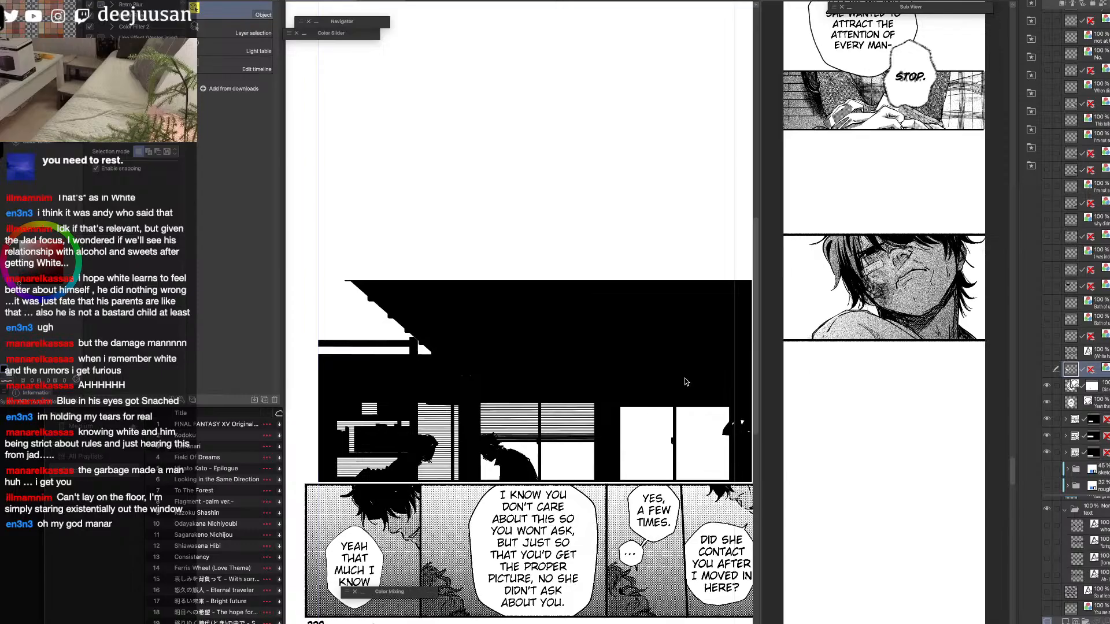
Extend the top border of the page's house-silhouette frame folder slightly upward and merge the folder into a single layer.
{"action": "scroll", "coordinate": [688, 382], "scroll_direction": "down", "scroll_amount": 1}
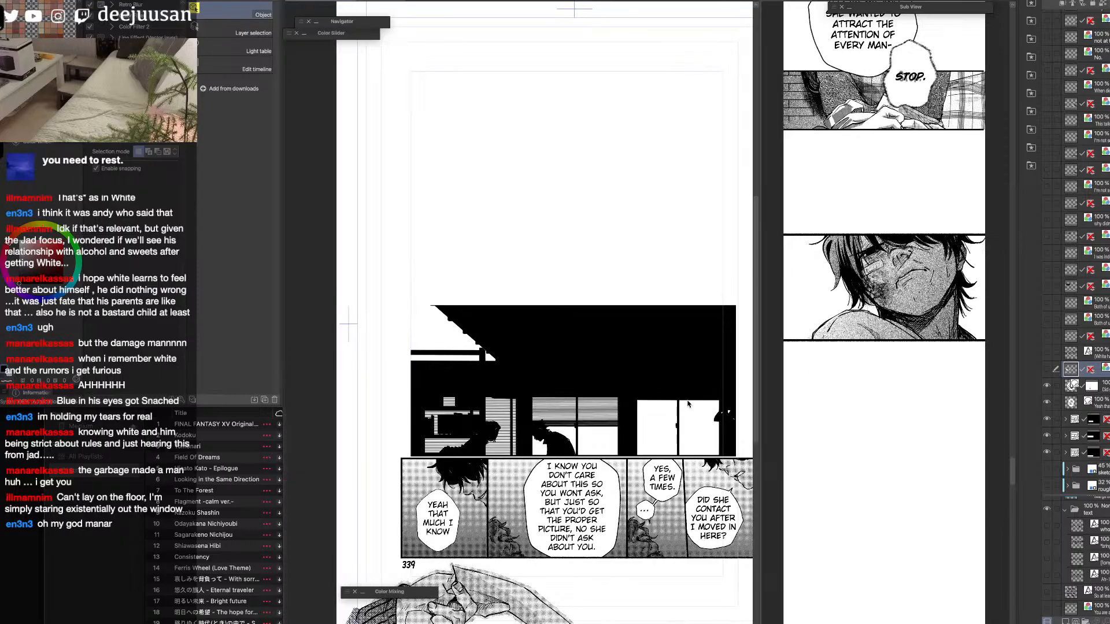
{"action": "left_click", "coordinate": [688, 395]}
{"action": "key", "text": "space"}
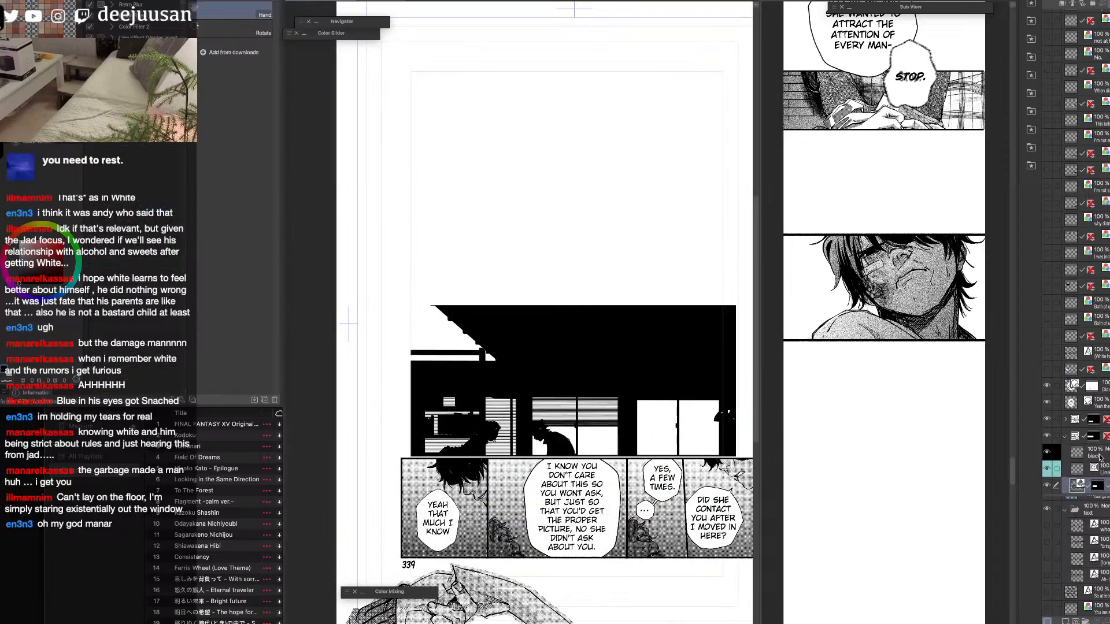
{"action": "left_click", "coordinate": [1075, 437]}
{"action": "left_click", "coordinate": [1066, 436]}
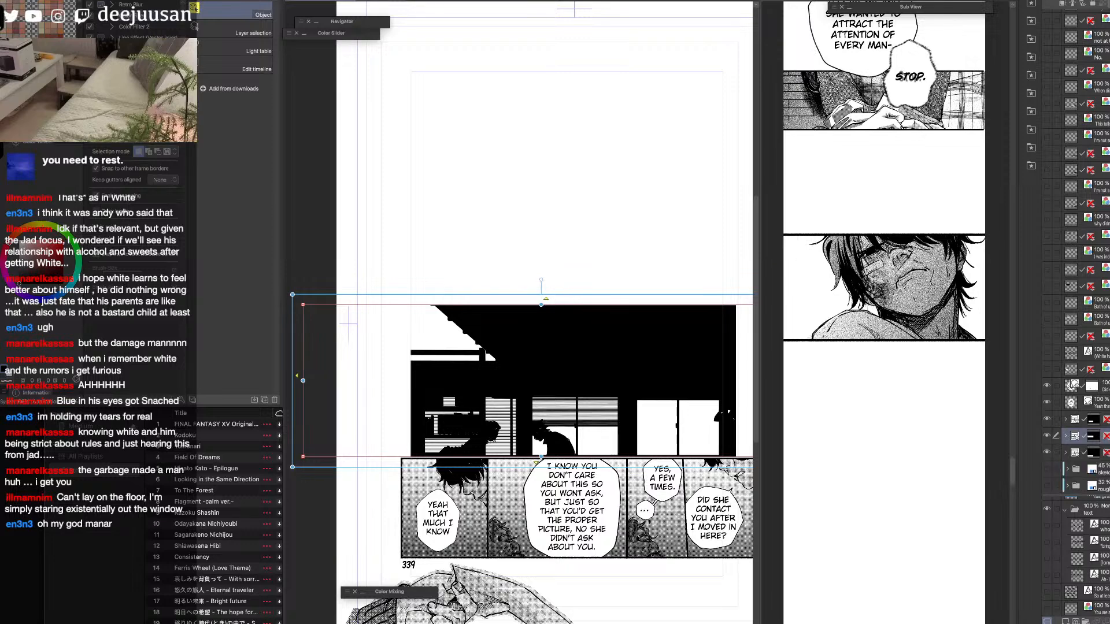
{"action": "left_click_drag", "start_coordinate": [542, 305], "coordinate": [563, 290]}
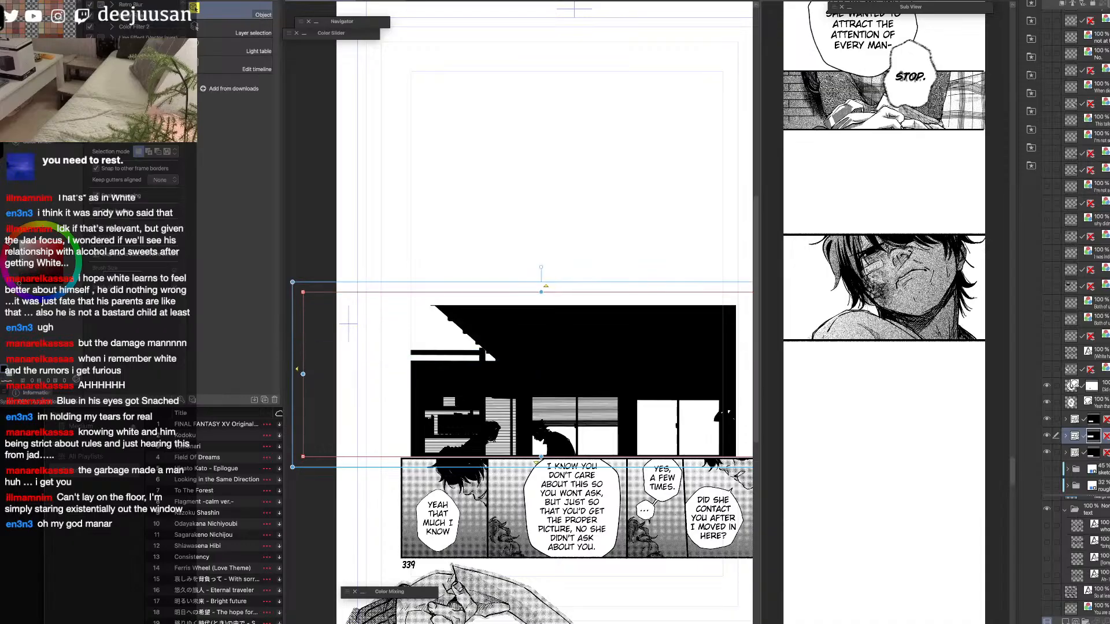
{"action": "key", "text": "shift+alt+e"}
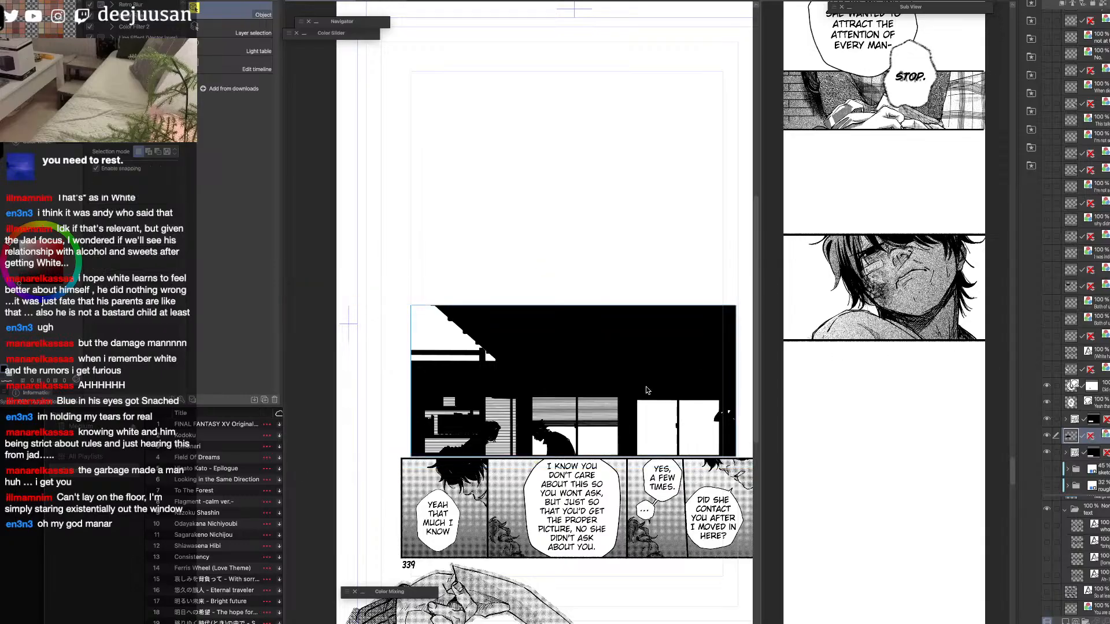
Select the upper-left area of the house-silhouette panel, fill its white sky gaps with black and deselect.
{"action": "key", "text": "m"}
{"action": "mouse_move", "coordinate": [411, 443]}
{"action": "left_mouse_down"}
{"action": "mouse_move", "coordinate": [530, 329]}
{"action": "mouse_move", "coordinate": [586, 304]}
{"action": "left_mouse_up"}
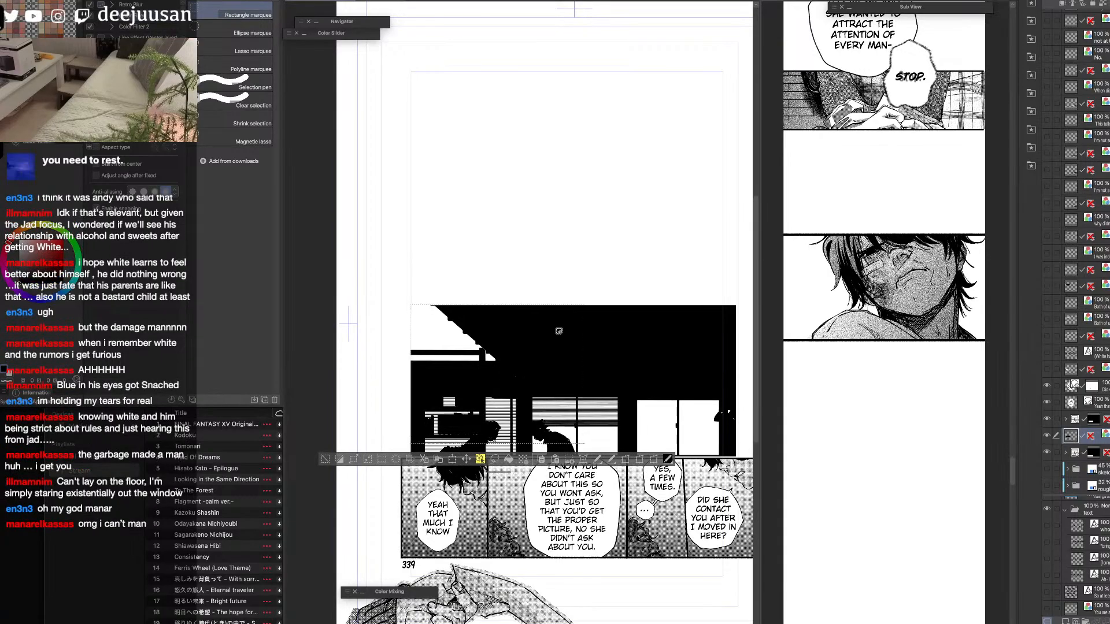
{"action": "key", "text": "g"}
{"action": "left_click", "coordinate": [493, 353]}
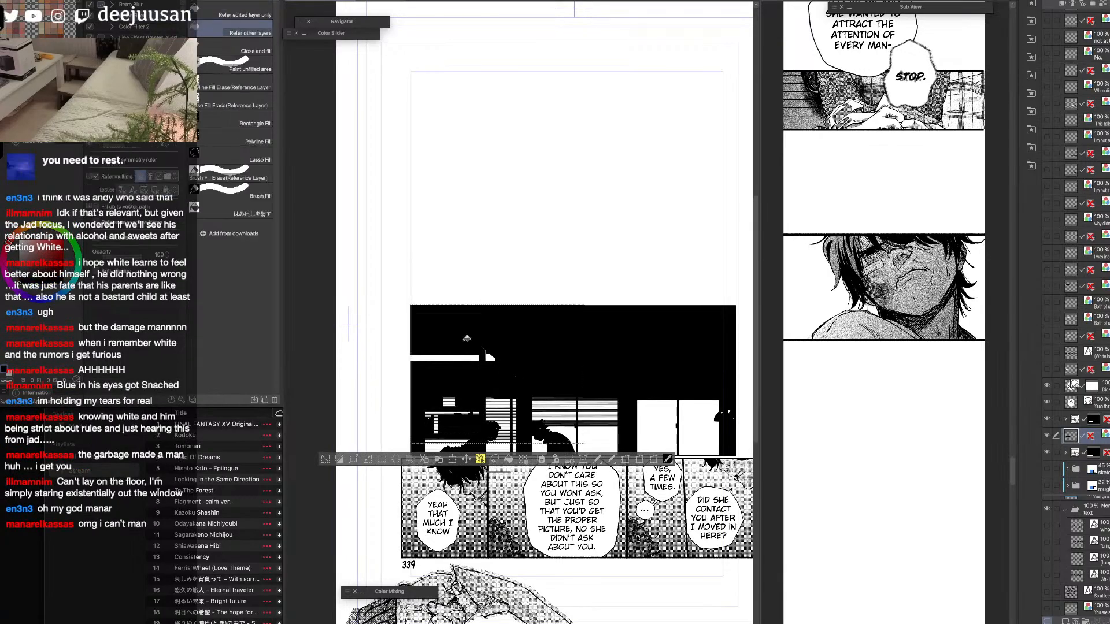
{"action": "left_click", "coordinate": [465, 354]}
{"action": "key", "text": "ctrl+d"}
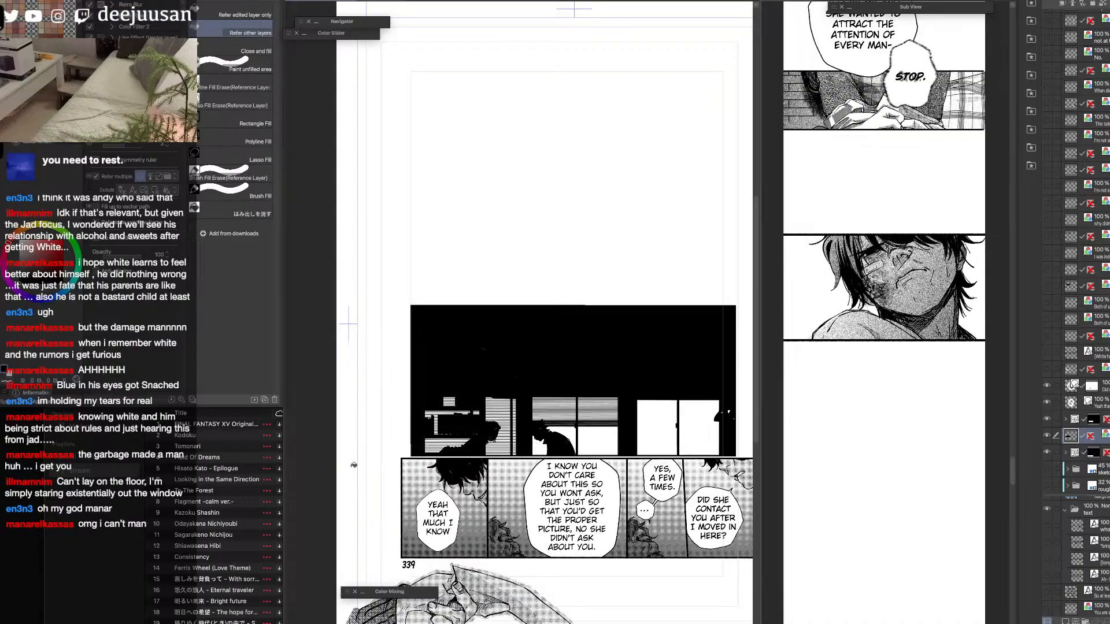
Copy the house-silhouette panel, paste it into the strip, scale it to 49% and place it below the face panel.
{"action": "left_click", "coordinate": [1046, 435]}
{"action": "left_click", "coordinate": [1046, 435]}
{"action": "key", "text": "ctrl+c"}
{"action": "left_click", "coordinate": [884, 444]}
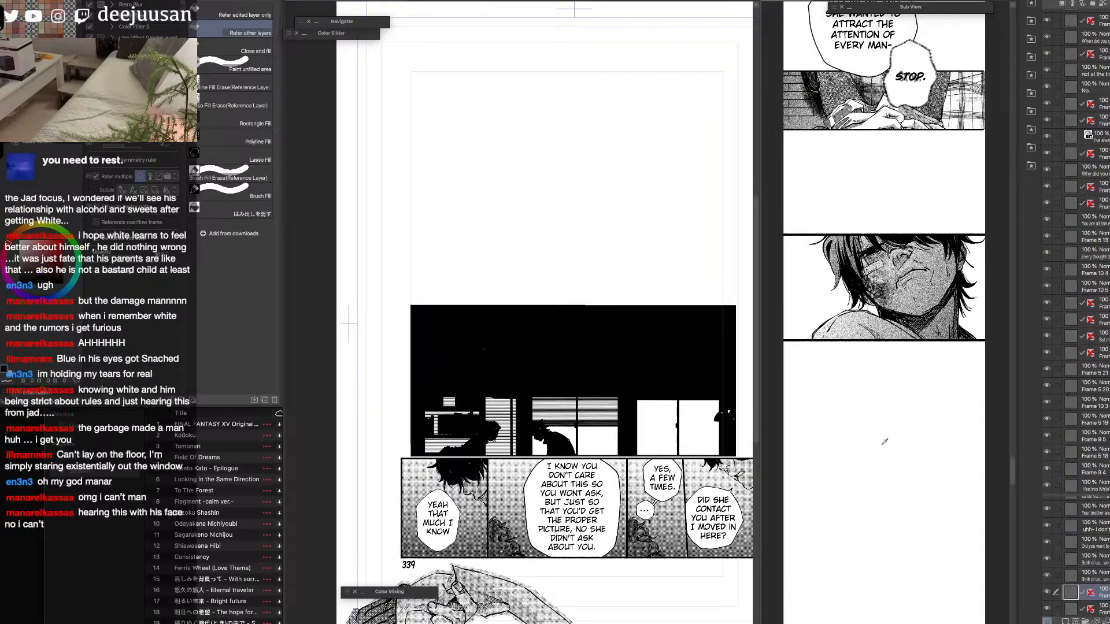
{"action": "key", "text": "ctrl+v"}
{"action": "key", "text": "q"}
{"action": "left_click", "coordinate": [897, 408]}
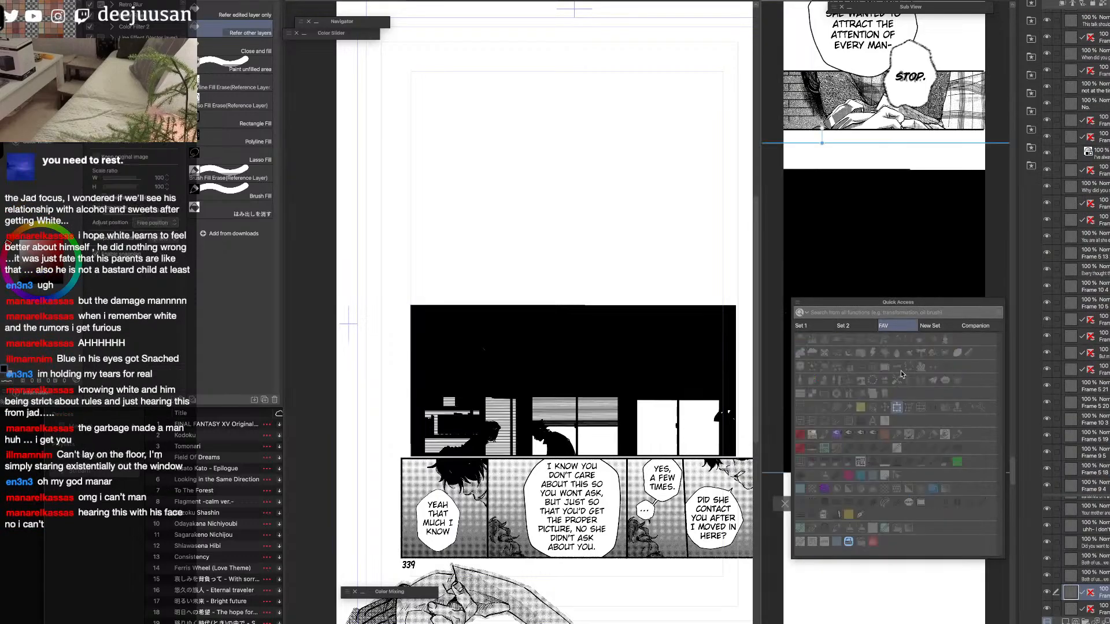
{"action": "left_click_drag", "start_coordinate": [846, 157], "coordinate": [827, 324]}
{"action": "left_click_drag", "start_coordinate": [853, 442], "coordinate": [937, 454]}
{"action": "left_click_drag", "start_coordinate": [920, 391], "coordinate": [906, 480]}
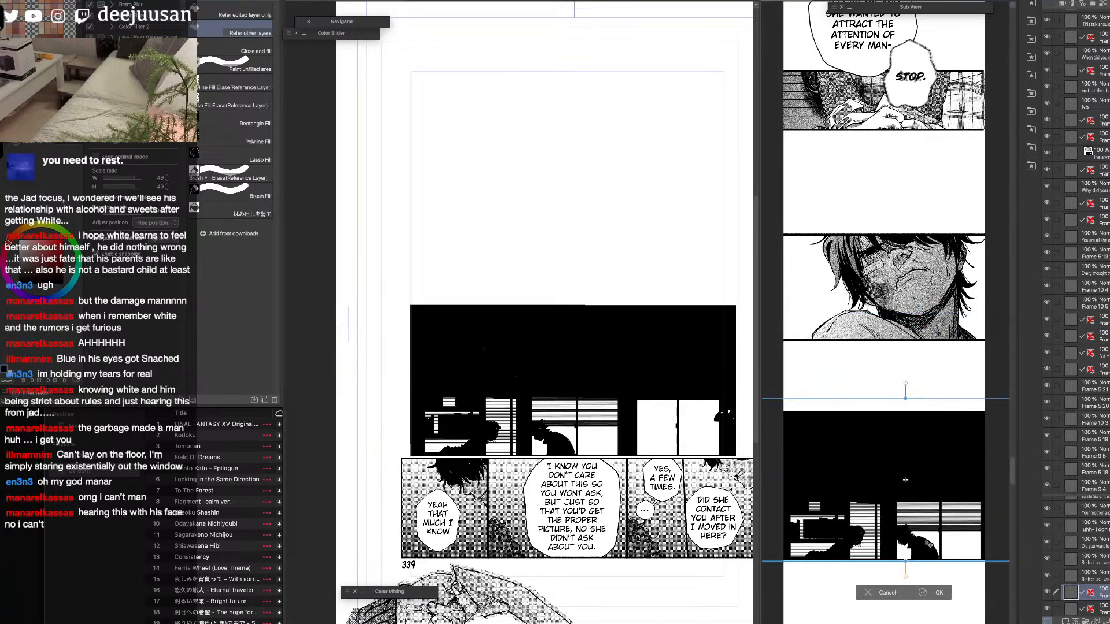
{"action": "left_click", "coordinate": [934, 594]}
Move the pasted house-silhouette panel farther down the strip and hide its original layer on the page.
{"action": "left_click_drag", "start_coordinate": [932, 549], "coordinate": [919, 423]}
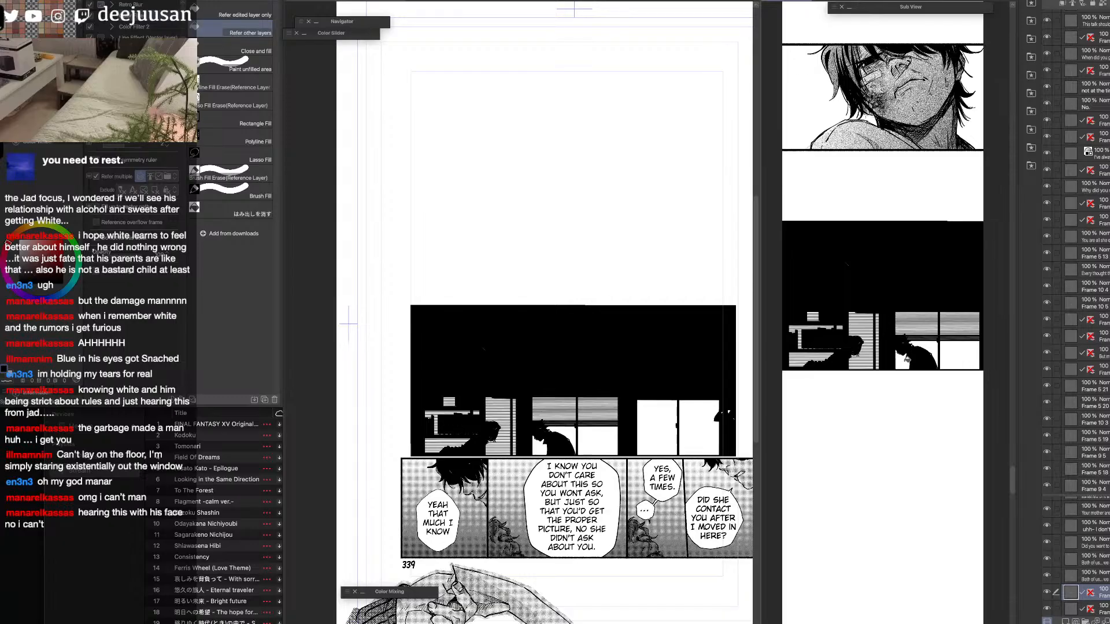
{"action": "key", "text": "q"}
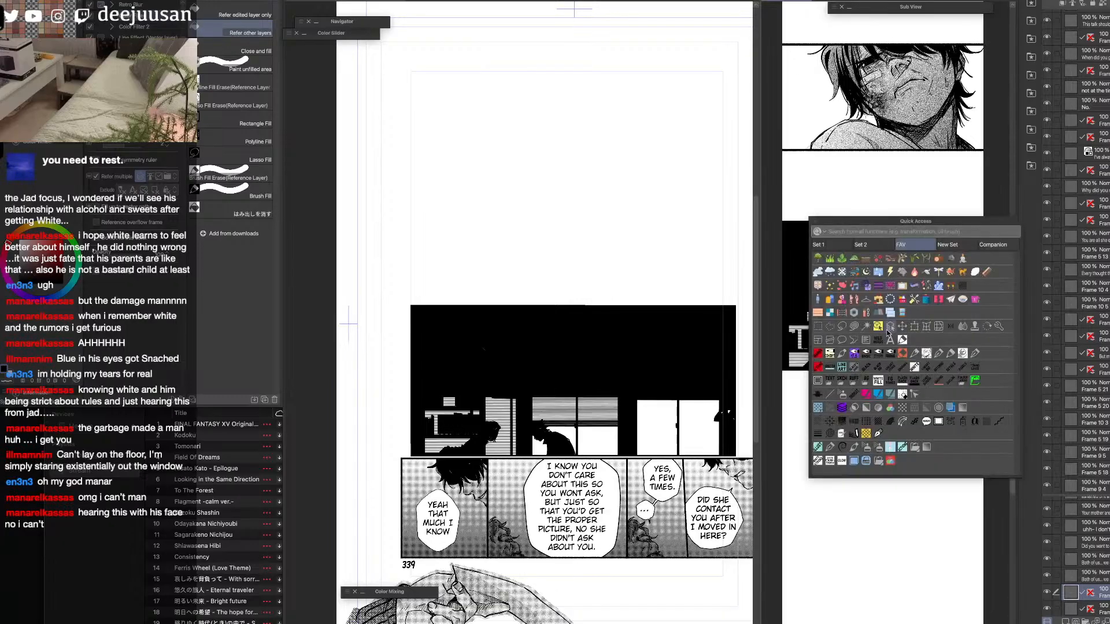
{"action": "left_click", "coordinate": [902, 332]}
{"action": "left_click_drag", "start_coordinate": [928, 359], "coordinate": [927, 444]}
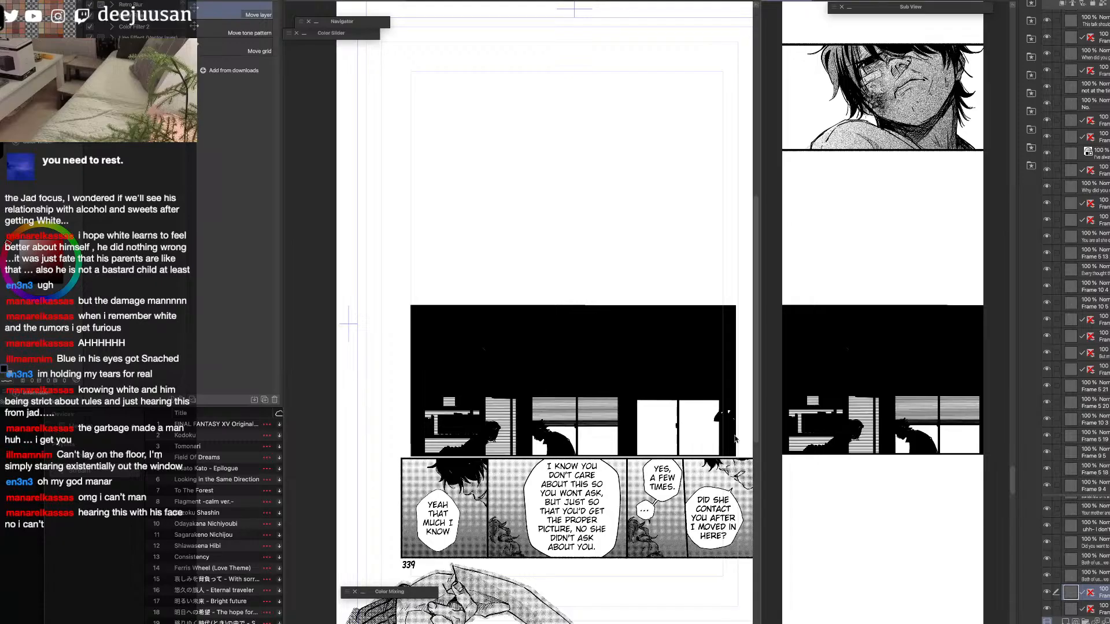
{"action": "left_click", "coordinate": [737, 440]}
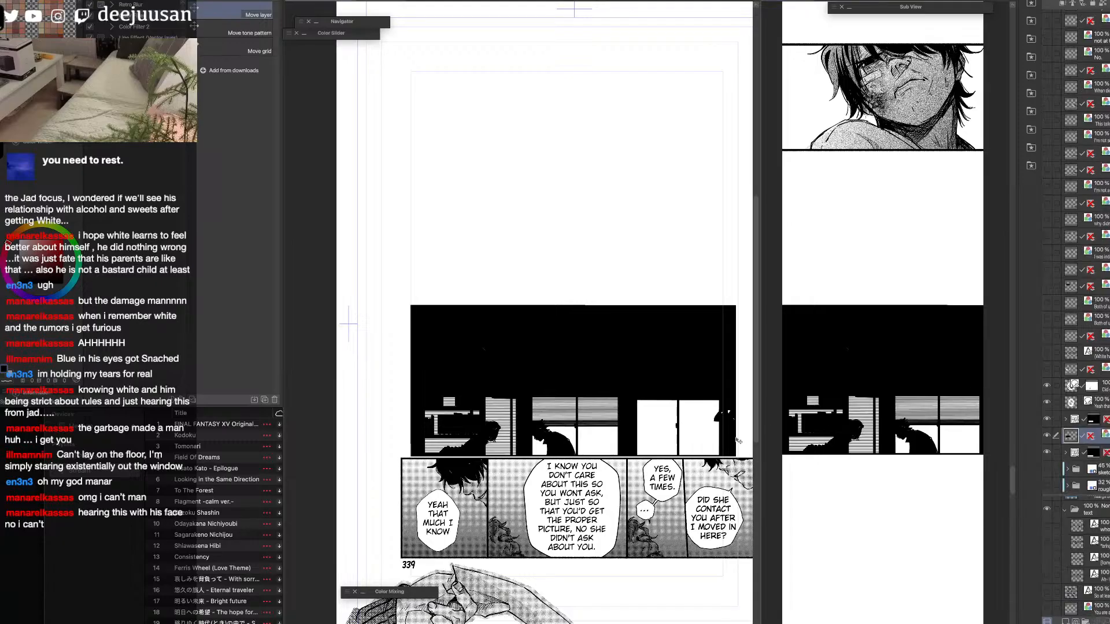
{"action": "left_click", "coordinate": [1047, 435]}
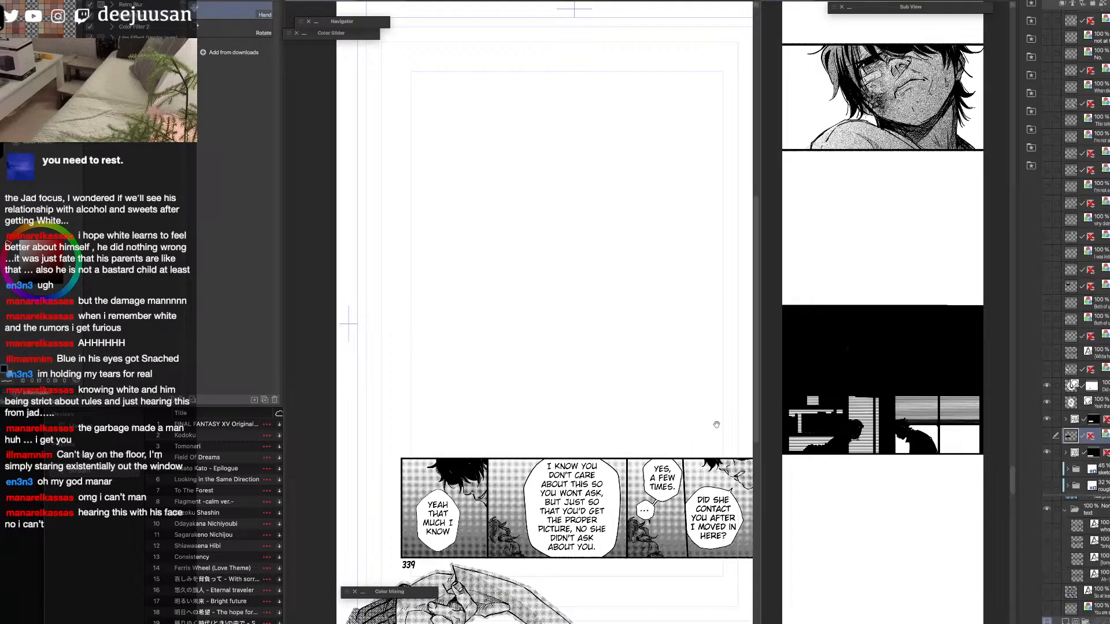
Review the page's remaining bottom row and the spacing of the strip's most recently pasted panels.
{"action": "scroll", "coordinate": [716, 424], "scroll_direction": "down", "scroll_amount": 3}
{"action": "scroll", "coordinate": [716, 424], "scroll_direction": "right", "scroll_amount": 2}
{"action": "scroll", "coordinate": [698, 381], "scroll_direction": "down", "scroll_amount": 1}
{"action": "left_click_drag", "start_coordinate": [698, 381], "coordinate": [624, 380]}
{"action": "left_click", "coordinate": [865, 383]}
{"action": "scroll", "coordinate": [865, 383], "scroll_direction": "down", "scroll_amount": 1}
{"action": "left_click_drag", "start_coordinate": [918, 166], "coordinate": [892, 514]}
{"action": "left_click_drag", "start_coordinate": [903, 288], "coordinate": [890, 528]}
{"action": "left_click_drag", "start_coordinate": [1012, 383], "coordinate": [1013, 487]}
{"action": "scroll", "coordinate": [864, 311], "scroll_direction": "up", "scroll_amount": 2}
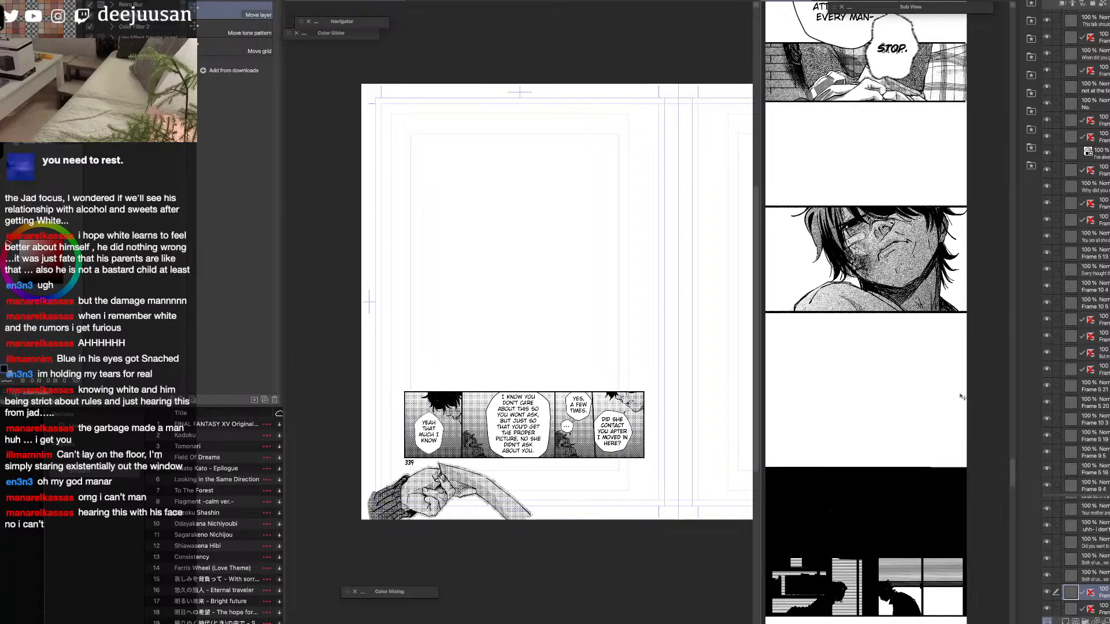
{"action": "scroll", "coordinate": [1078, 558], "scroll_direction": "up", "scroll_amount": 1}
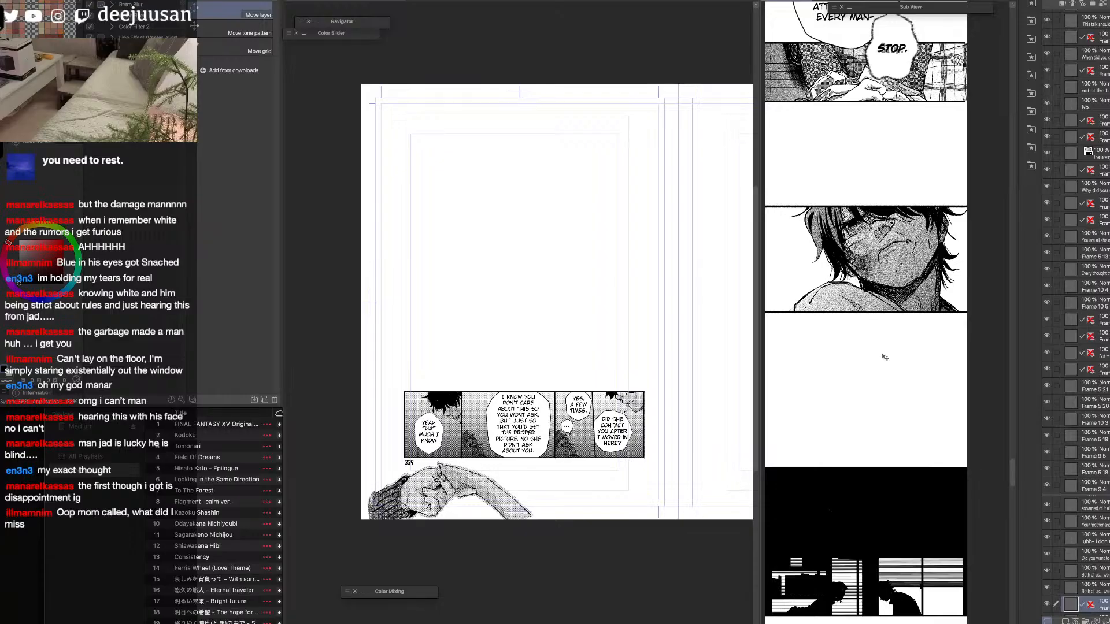
Select the face panel's layer in the strip with the Object tool and widen the strip's window.
{"action": "key", "text": "q"}
{"action": "left_click", "coordinate": [856, 319]}
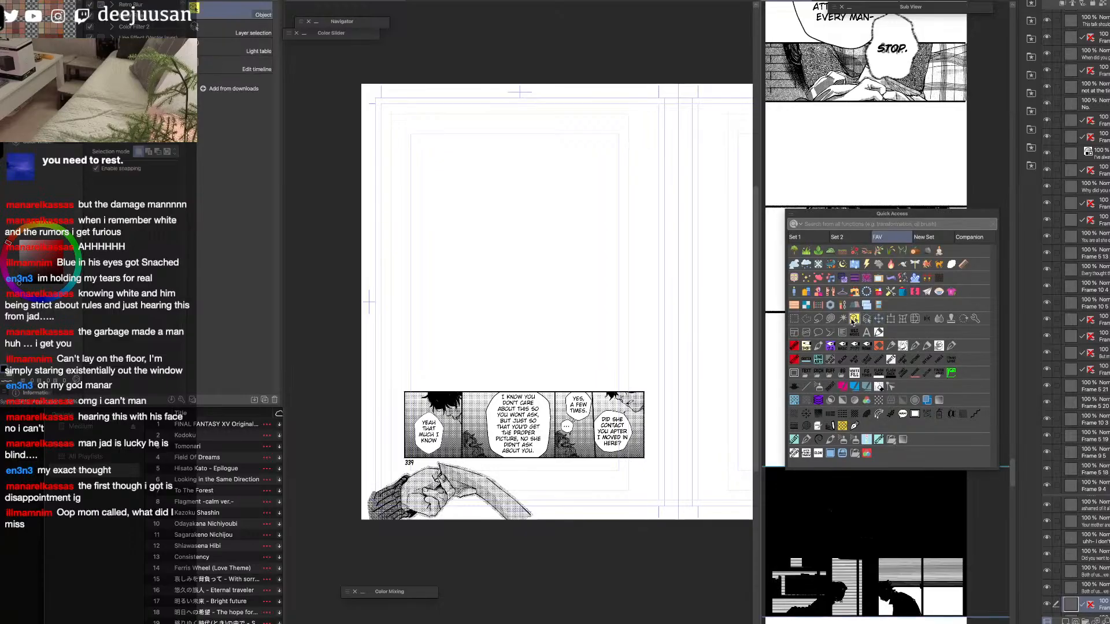
{"action": "key", "text": "q"}
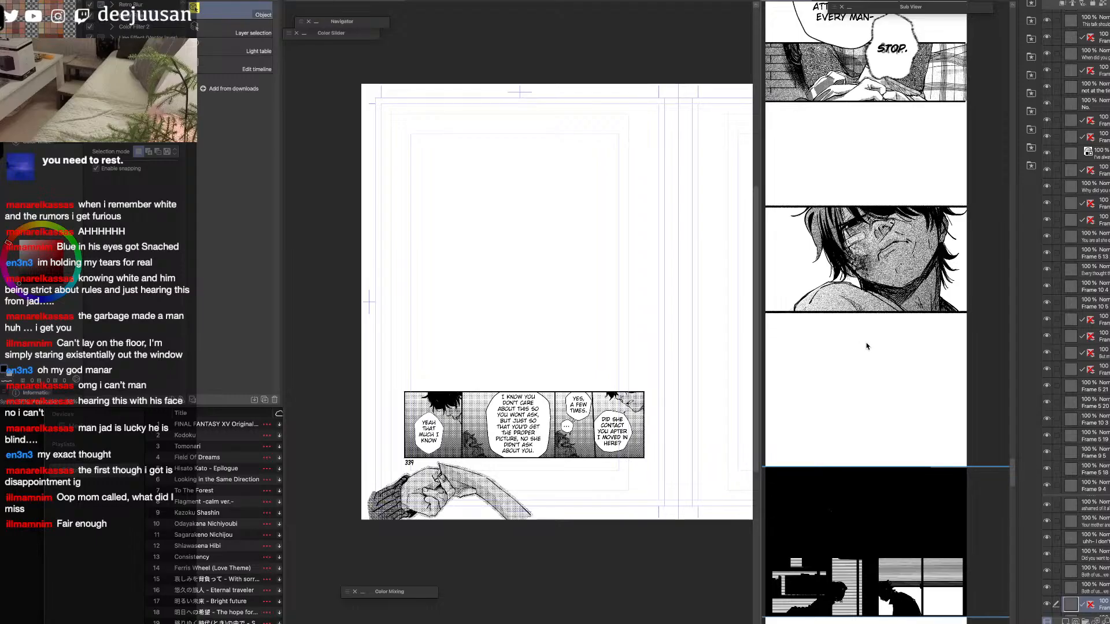
{"action": "left_click", "coordinate": [888, 286]}
{"action": "key", "text": "space"}
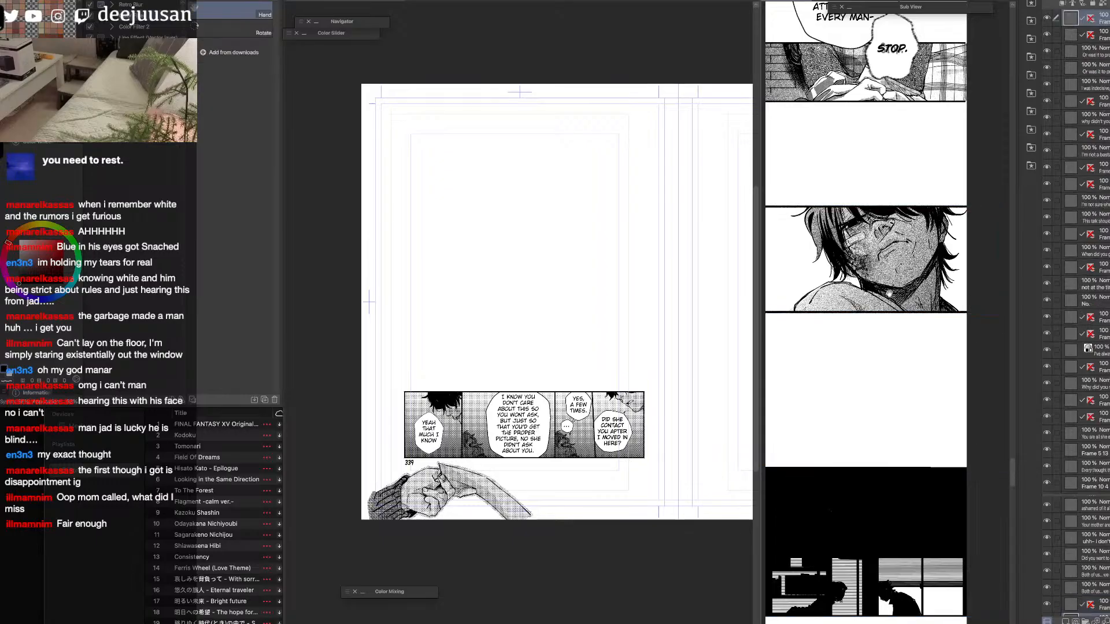
{"action": "left_click_drag", "start_coordinate": [852, 417], "coordinate": [842, 335]}
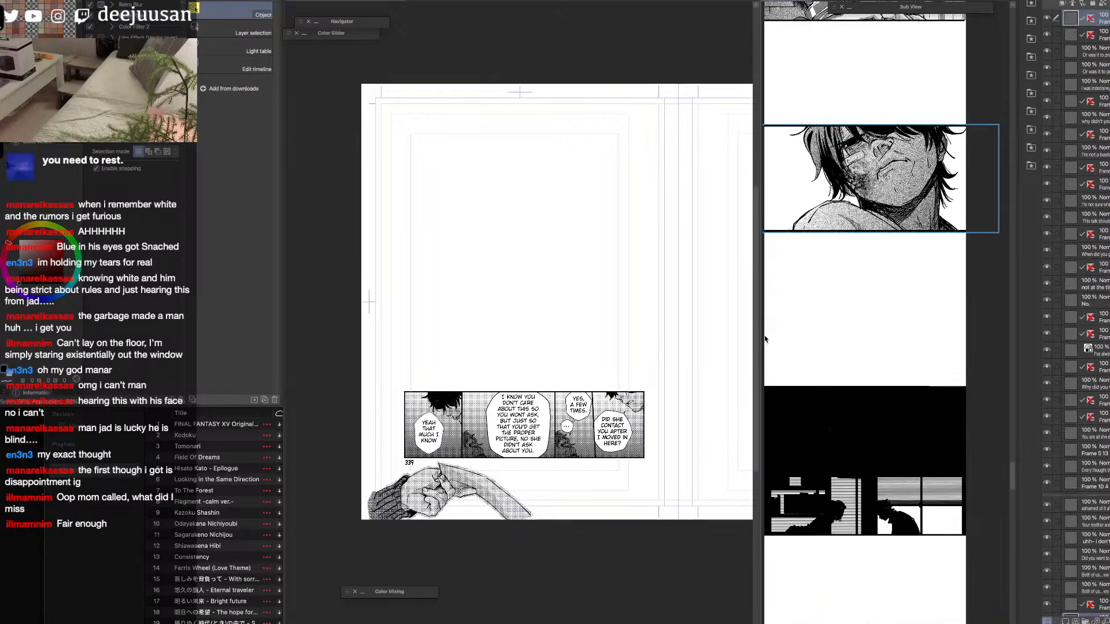
{"action": "left_click_drag", "start_coordinate": [758, 341], "coordinate": [719, 349]}
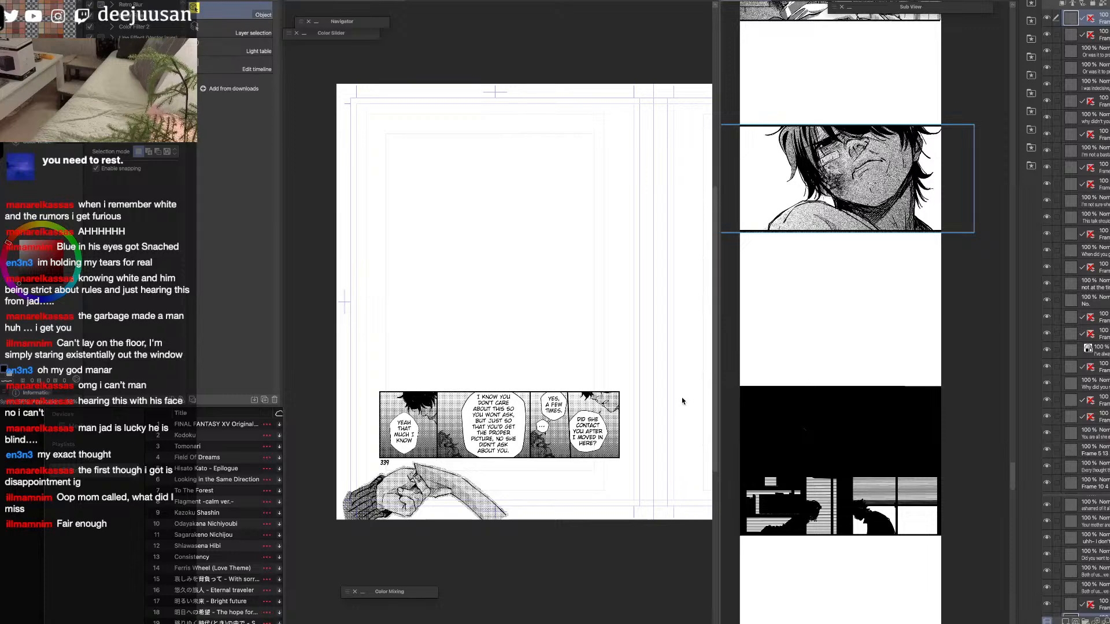
Try to move the face and house-silhouette panels up together in the strip.
{"action": "left_click", "coordinate": [614, 429]}
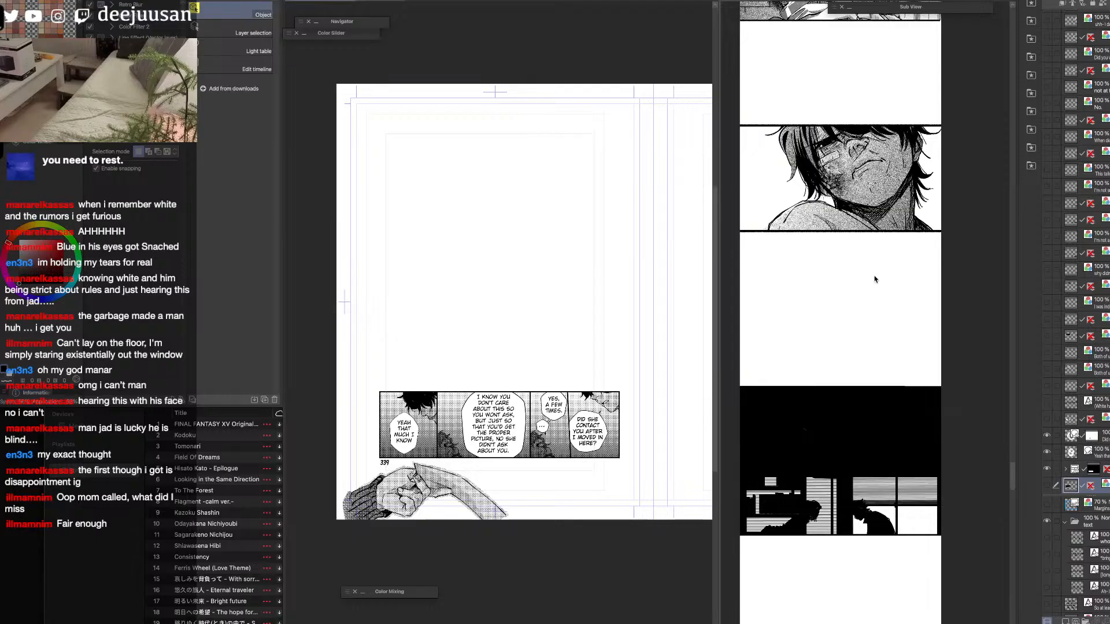
{"action": "left_click", "coordinate": [1047, 486]}
{"action": "left_click", "coordinate": [1047, 486]}
{"action": "left_click", "coordinate": [895, 467]}
{"action": "left_click_drag", "start_coordinate": [895, 467], "coordinate": [897, 437]}
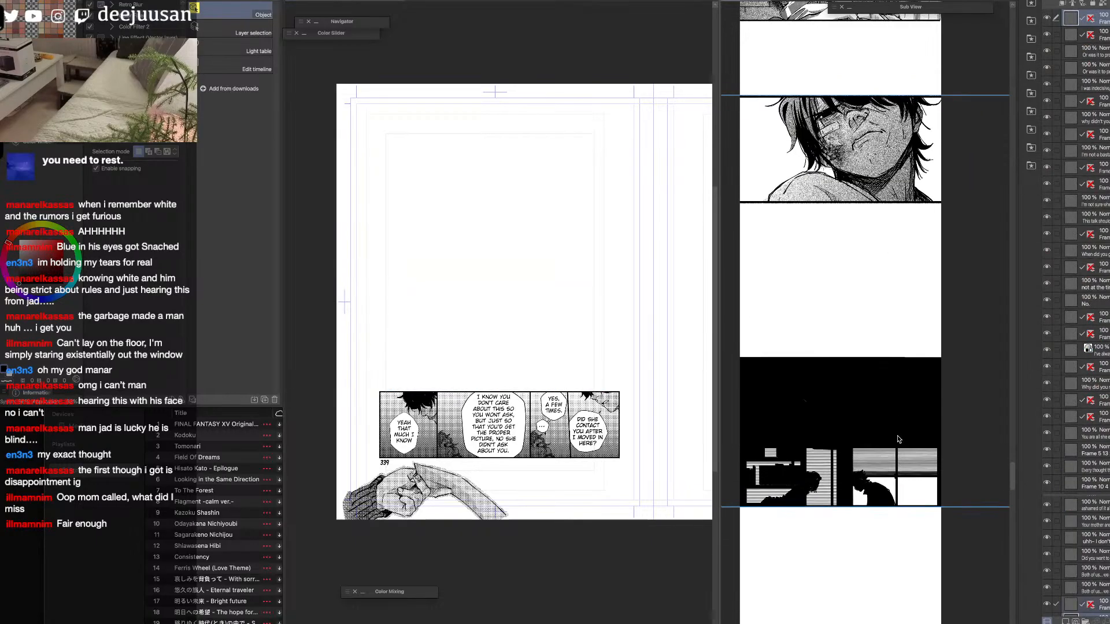
{"action": "key", "text": "super+z"}
Fill a rectangular area above the house-silhouette panel with black, leaving a narrow white band beneath the face panel, and deselect.
{"action": "left_click", "coordinate": [895, 459]}
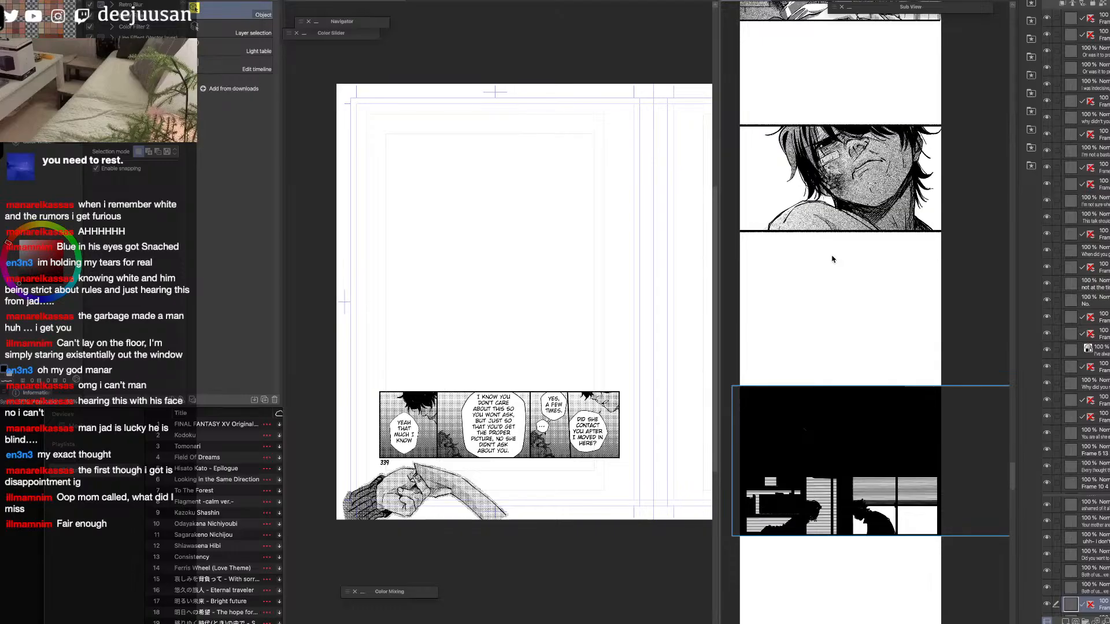
{"action": "scroll", "coordinate": [887, 479], "scroll_direction": "down", "scroll_amount": 3}
{"action": "key", "text": "q"}
{"action": "left_click", "coordinate": [796, 366]}
{"action": "left_click_drag", "start_coordinate": [958, 133], "coordinate": [752, 313]}
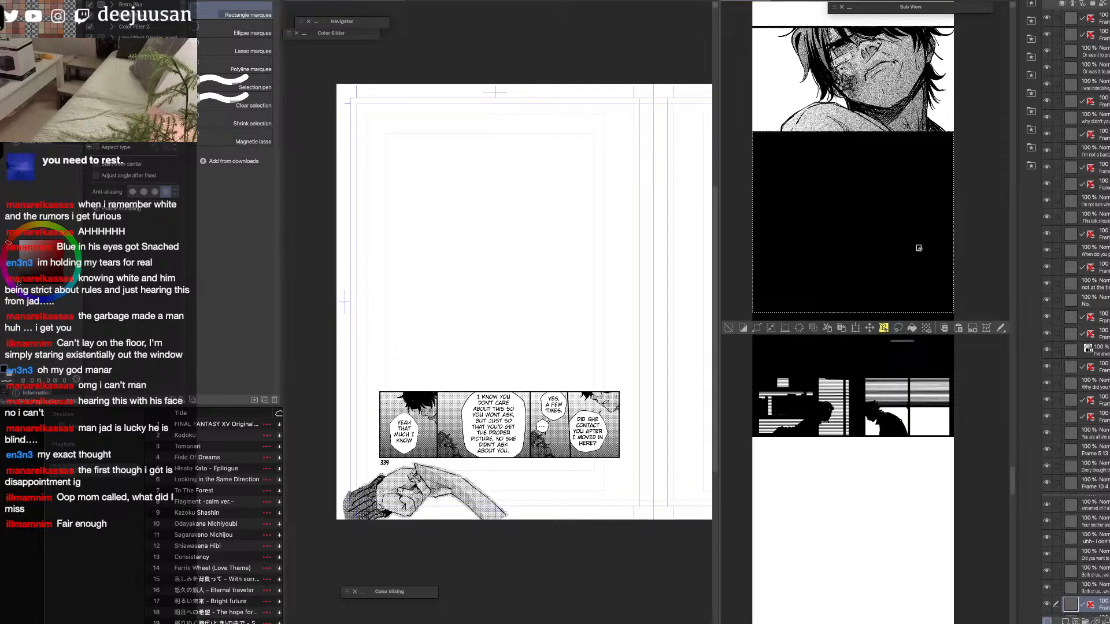
{"action": "key", "text": "ctrl+z"}
{"action": "key", "text": "ctrl+z"}
{"action": "left_click", "coordinate": [912, 347]}
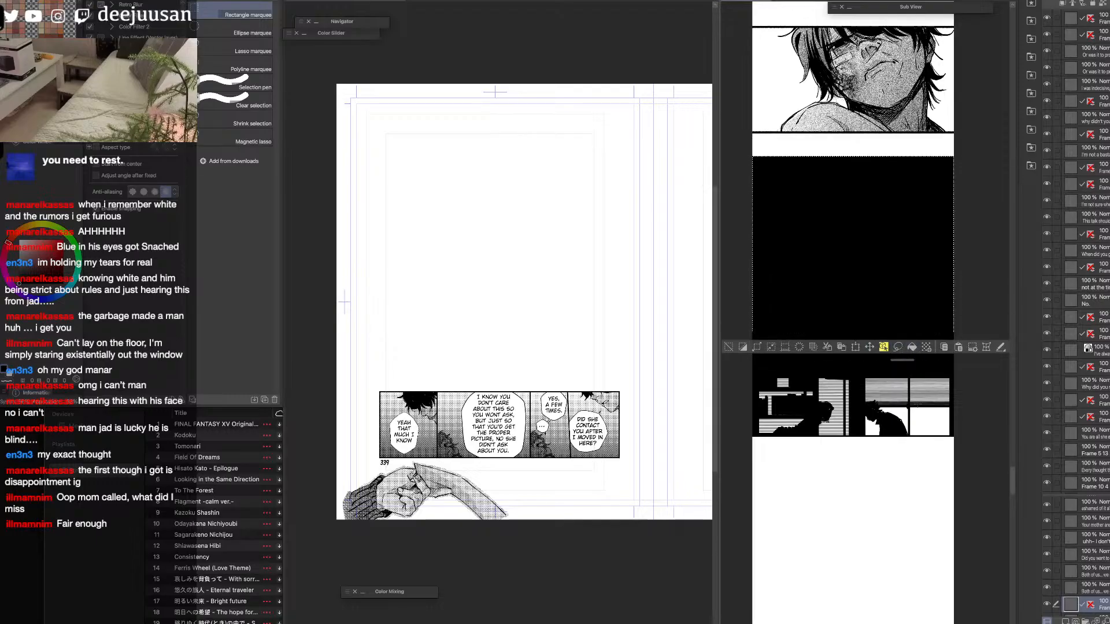
{"action": "key", "text": "ctrl+d"}
{"action": "key", "text": "F6"}
{"action": "left_click", "coordinate": [871, 363]}
{"action": "left_click_drag", "start_coordinate": [865, 365], "coordinate": [815, 417]}
Move the "I know you don't care" and "Yes, a few times" balloon layers out of the page's bottom-row frame folder, directly above it.
{"action": "key", "text": "o"}
{"action": "scroll", "coordinate": [819, 414], "scroll_direction": "up", "scroll_amount": 1}
{"action": "left_click_drag", "start_coordinate": [720, 439], "coordinate": [643, 442]}
{"action": "left_click", "coordinate": [579, 448]}
{"action": "left_click", "coordinate": [579, 449]}
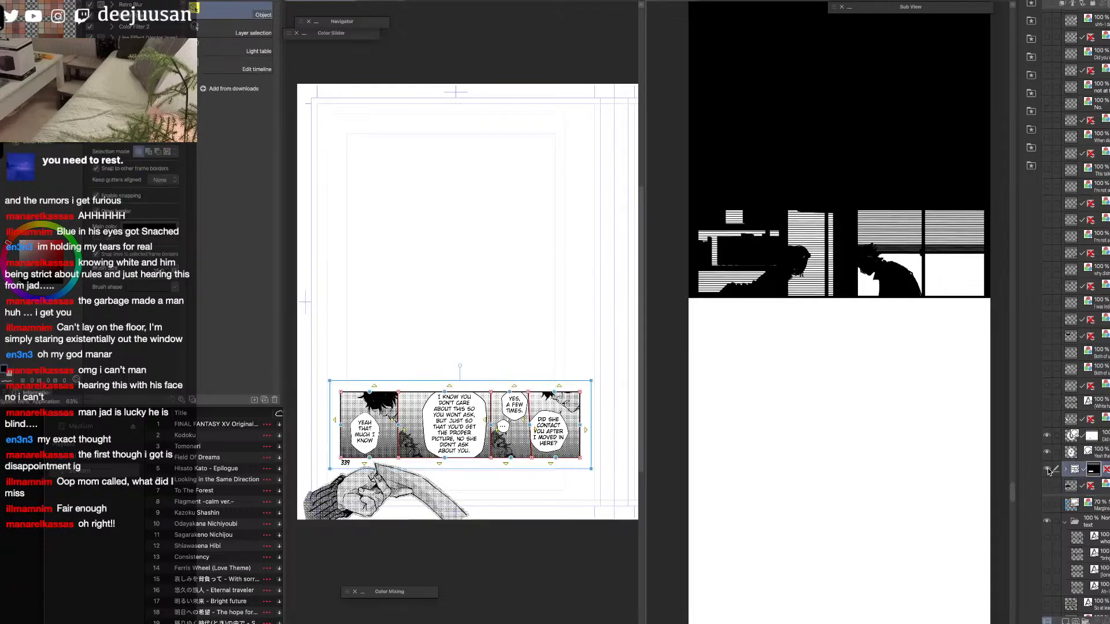
{"action": "key", "text": "super+plus"}
{"action": "left_click", "coordinate": [1066, 470]}
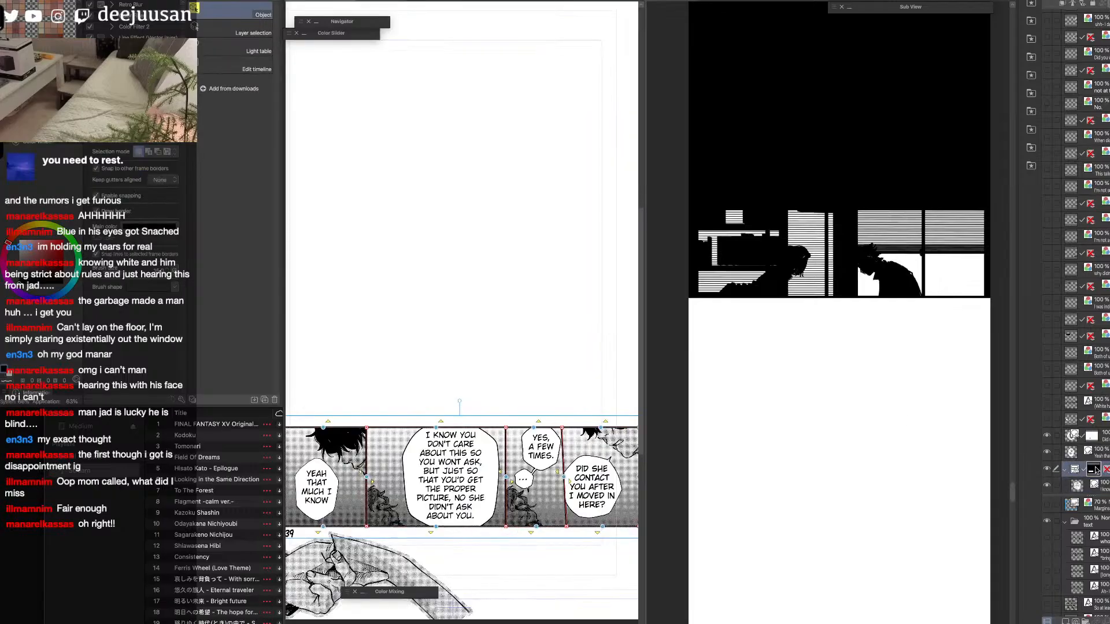
{"action": "scroll", "coordinate": [1077, 404], "scroll_direction": "down", "scroll_amount": 5}
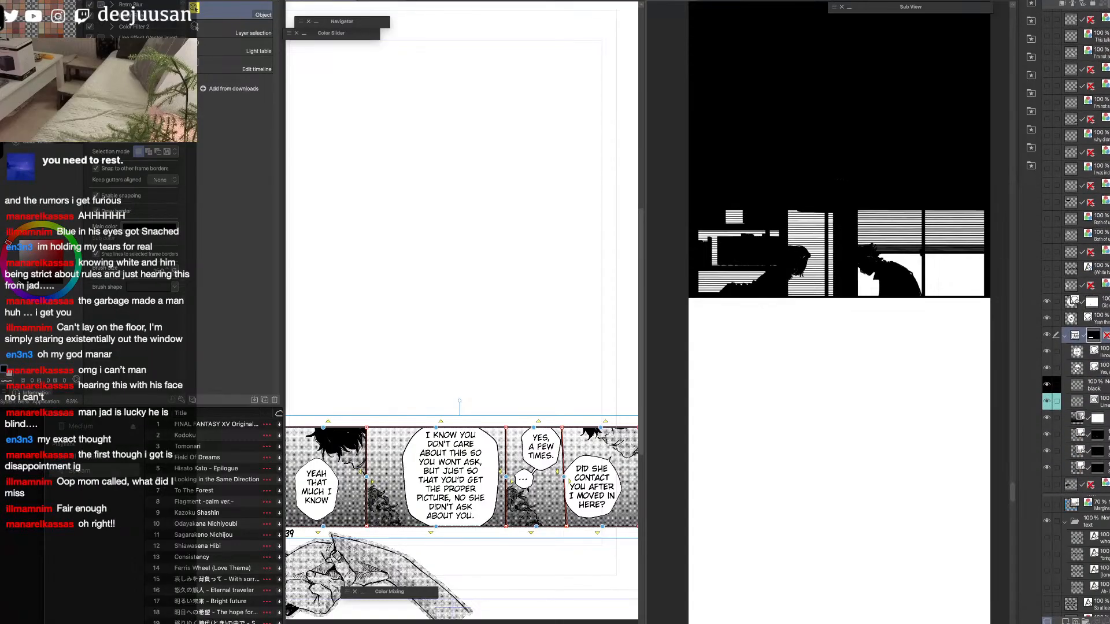
{"action": "left_click", "coordinate": [1097, 327]}
{"action": "left_click", "coordinate": [1097, 342], "text": "shift"}
{"action": "left_click_drag", "start_coordinate": [1097, 329], "coordinate": [1096, 301]}
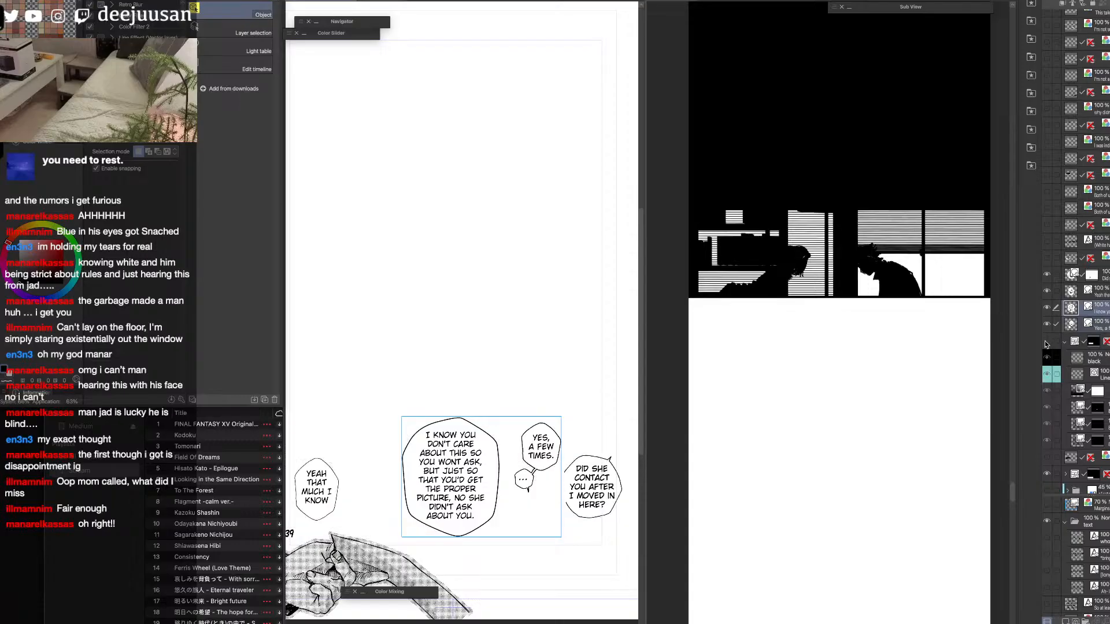
Merge the page's bottom-row frame folder into a single raster layer.
{"action": "left_click", "coordinate": [1063, 344]}
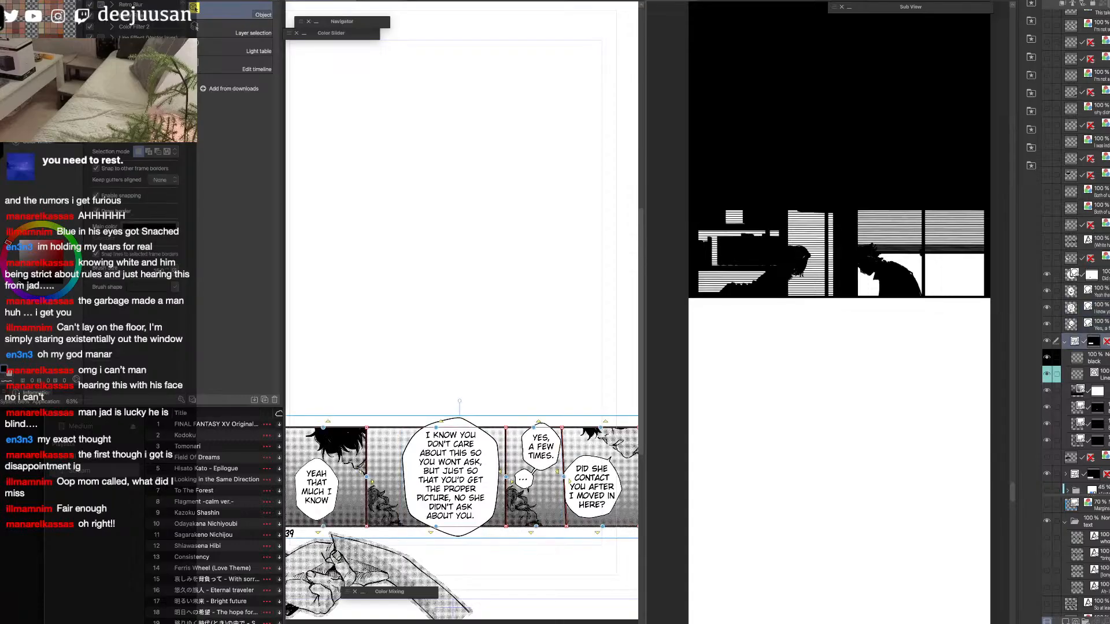
{"action": "key", "text": "shift+alt+e"}
{"action": "left_click_drag", "start_coordinate": [576, 566], "coordinate": [530, 432]}
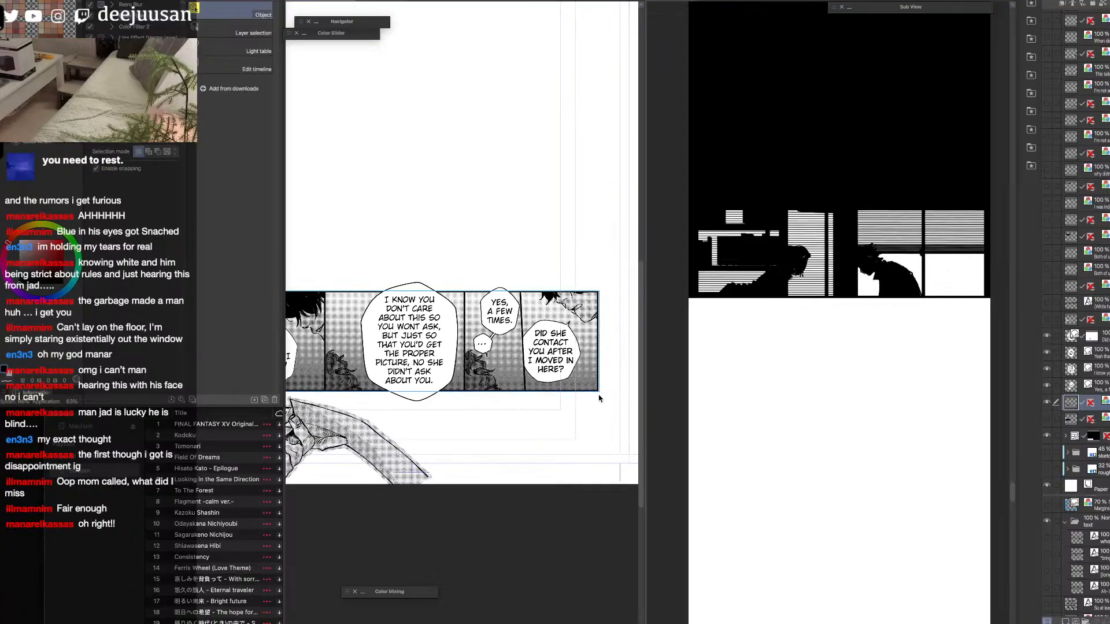
Outline the bottom row's rightmost panel with the Polyline marquee and copy it from the merged layer.
{"action": "key", "text": "q"}
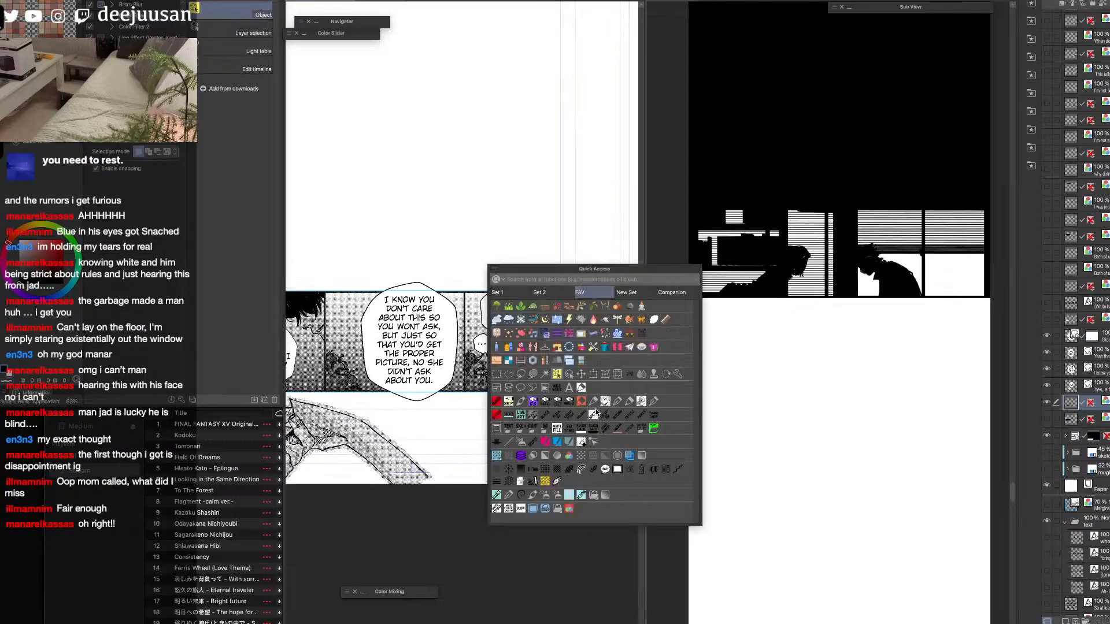
{"action": "left_click", "coordinate": [522, 378]}
{"action": "left_click", "coordinate": [519, 286]}
{"action": "left_click", "coordinate": [524, 396]}
{"action": "left_click", "coordinate": [615, 396]}
{"action": "left_click", "coordinate": [610, 276]}
{"action": "left_click", "coordinate": [519, 286]}
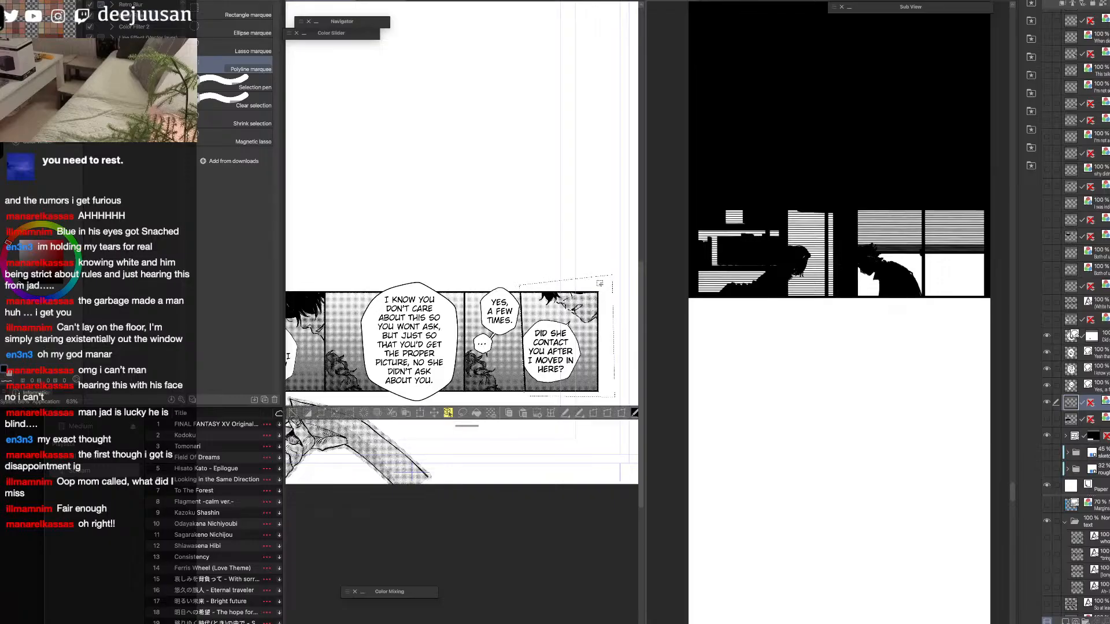
{"action": "left_click", "coordinate": [841, 396]}
{"action": "key", "text": "k"}
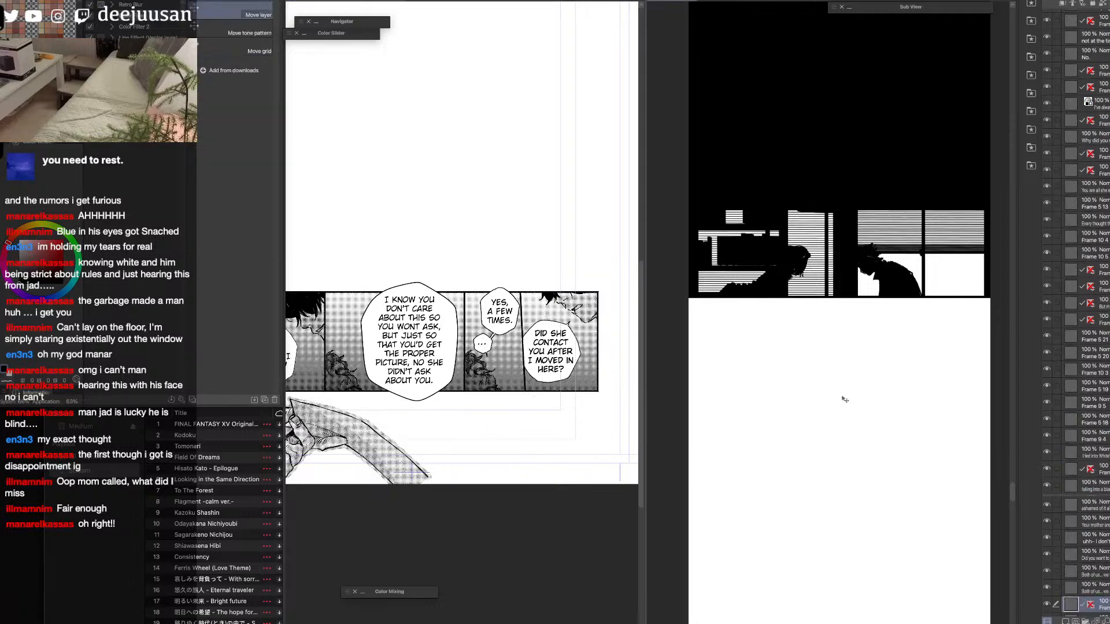
{"action": "key", "text": "o"}
{"action": "key", "text": "d"}
{"action": "left_click", "coordinate": [578, 359]}
{"action": "key", "text": "o"}
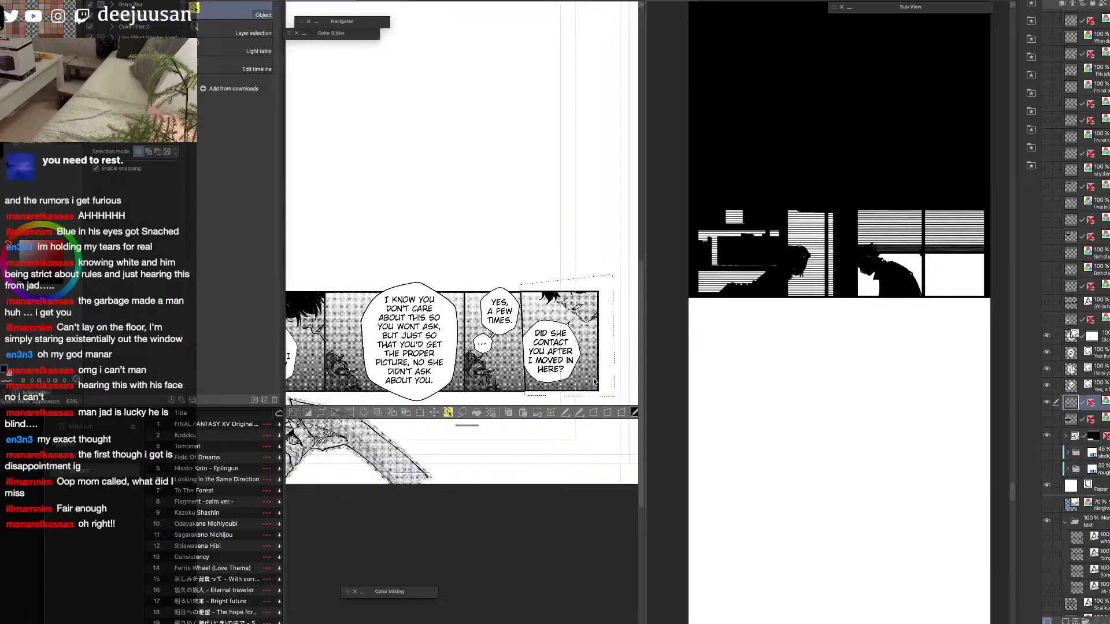
Paste the copied panel into the strip, scale it to 62% and place it below the house-silhouette panel.
{"action": "left_click", "coordinate": [849, 383]}
{"action": "key", "text": "super+v"}
{"action": "key", "text": "k"}
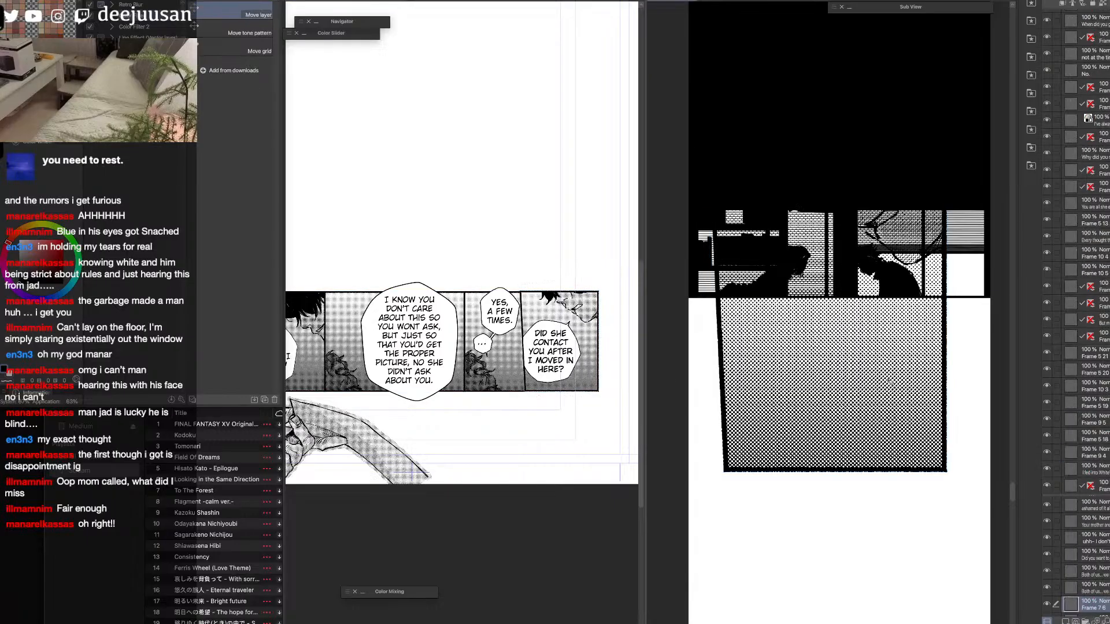
{"action": "key", "text": "super+z"}
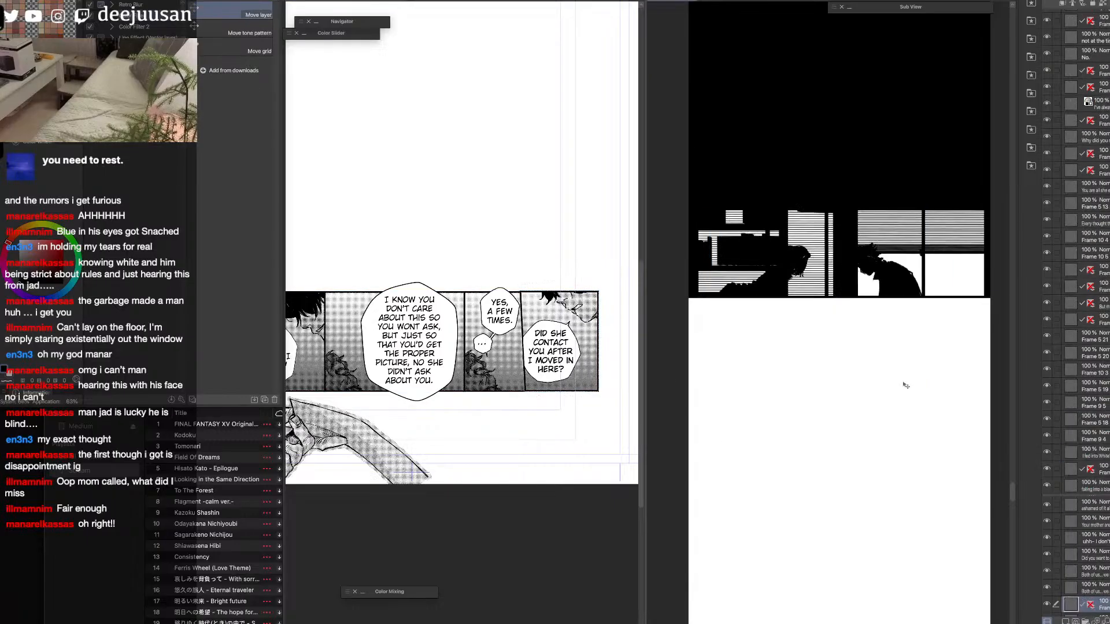
{"action": "key", "text": "super+v"}
{"action": "key", "text": "super+t"}
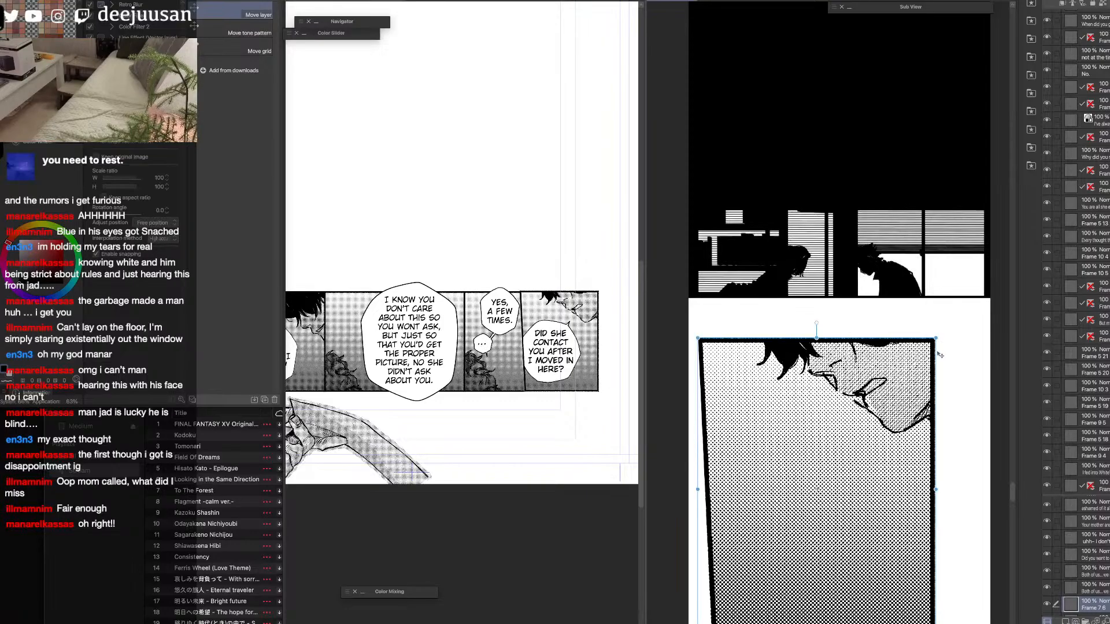
{"action": "scroll", "coordinate": [940, 354], "scroll_direction": "down", "scroll_amount": 3}
{"action": "left_click_drag", "start_coordinate": [935, 347], "coordinate": [896, 397]}
{"action": "left_click_drag", "start_coordinate": [889, 447], "coordinate": [928, 422]}
{"action": "scroll", "coordinate": [927, 422], "scroll_direction": "up", "scroll_amount": 3}
{"action": "left_click", "coordinate": [904, 531]}
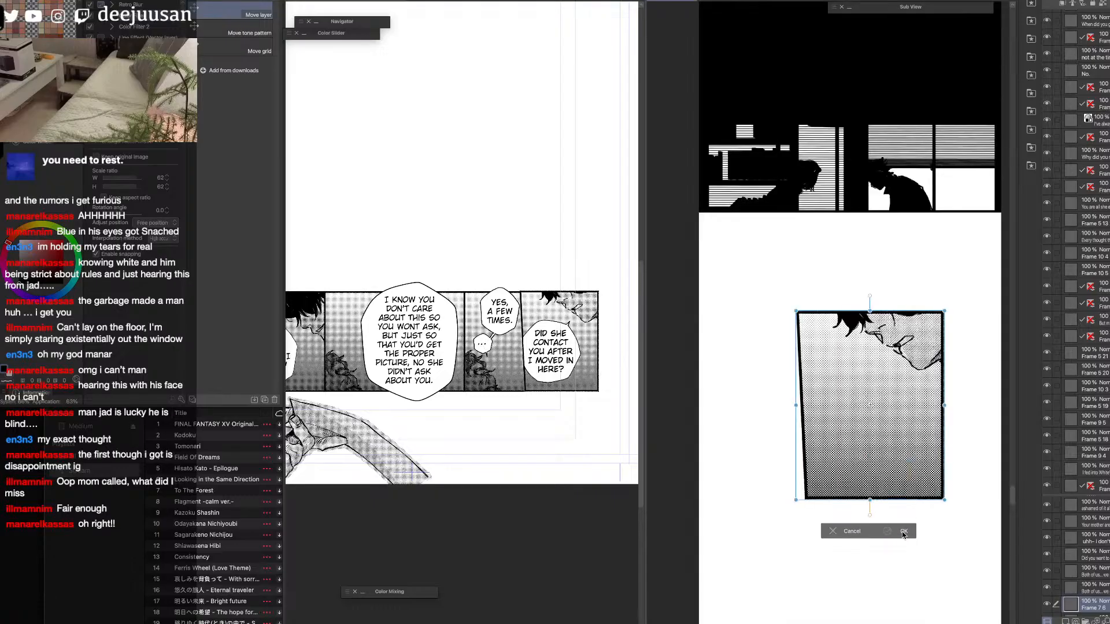
Move the pasted panel slightly farther down and closer to the strip's centre line.
{"action": "left_click_drag", "start_coordinate": [902, 549], "coordinate": [876, 370]}
{"action": "left_click_drag", "start_coordinate": [874, 323], "coordinate": [854, 386]}
{"action": "scroll", "coordinate": [855, 392], "scroll_direction": "down", "scroll_amount": 2}
{"action": "key", "text": "q"}
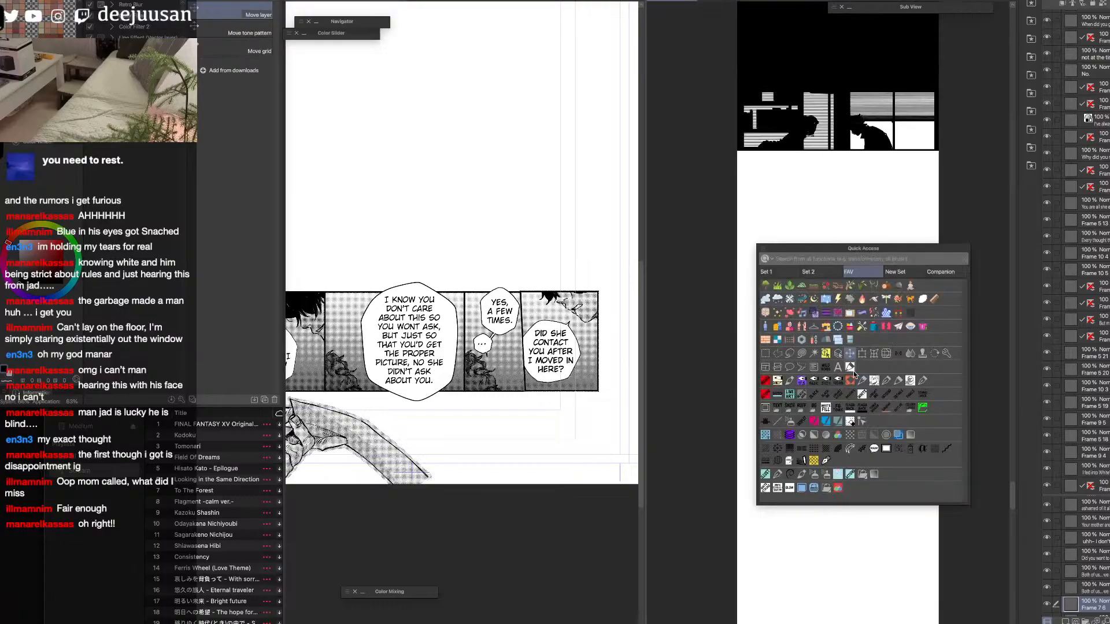
{"action": "left_click", "coordinate": [849, 354]}
Remove the mask from the page's "Did she contact you after I moved in here?" balloon layer and rasterize the layer.
{"action": "key", "text": "q"}
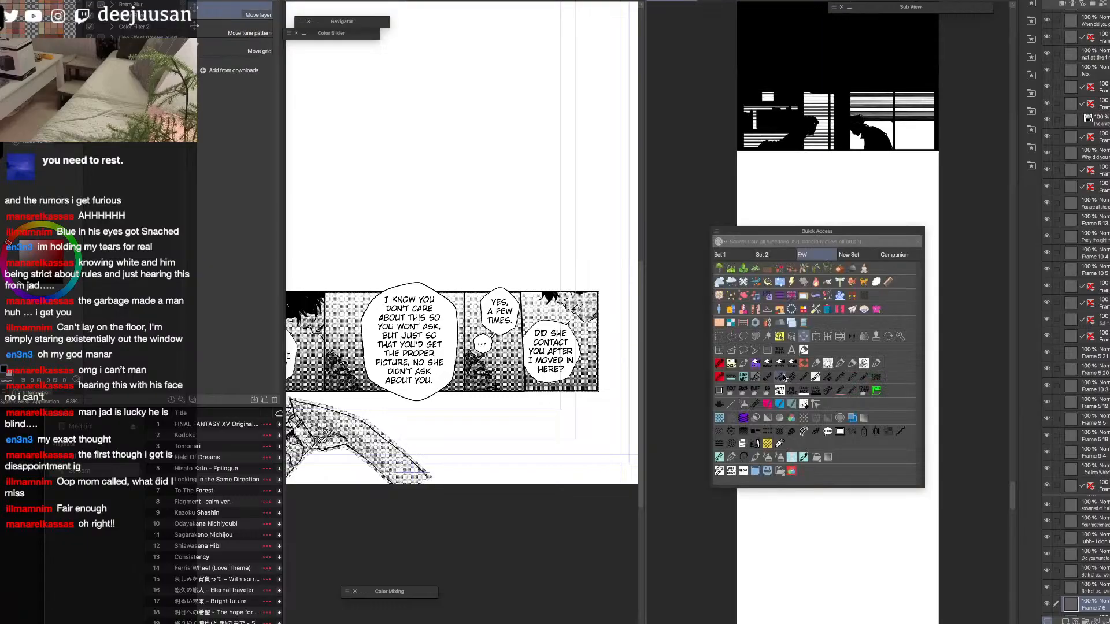
{"action": "left_click", "coordinate": [772, 339]}
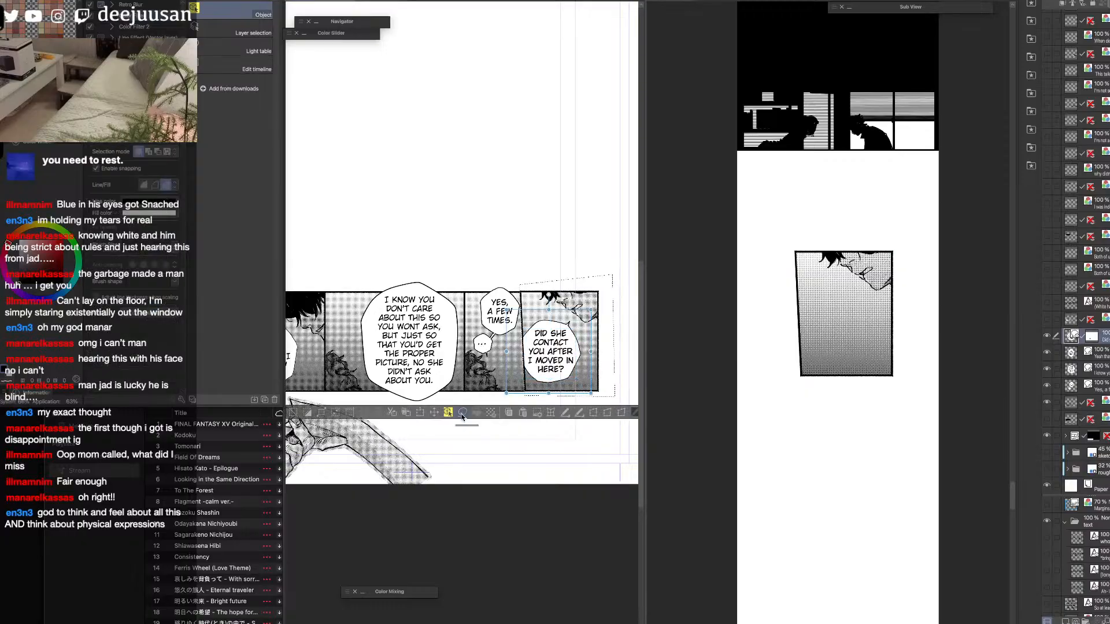
{"action": "left_click_drag", "start_coordinate": [1089, 337], "coordinate": [1106, 586]}
{"action": "left_click_drag", "start_coordinate": [466, 427], "coordinate": [473, 457]}
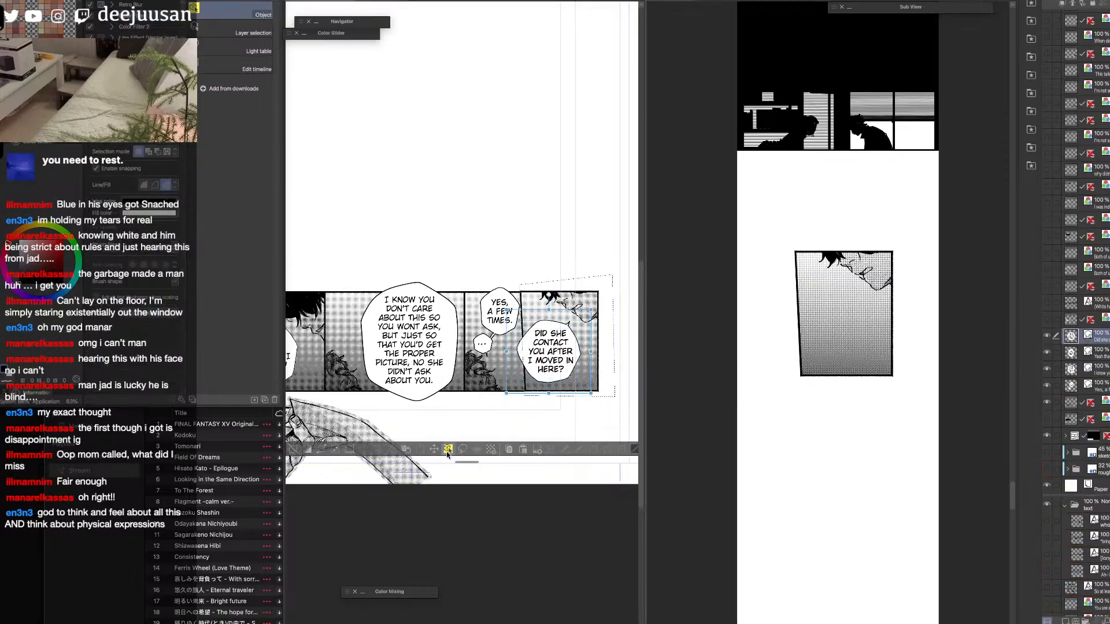
{"action": "left_click", "coordinate": [1047, 336]}
{"action": "left_click", "coordinate": [1047, 338]}
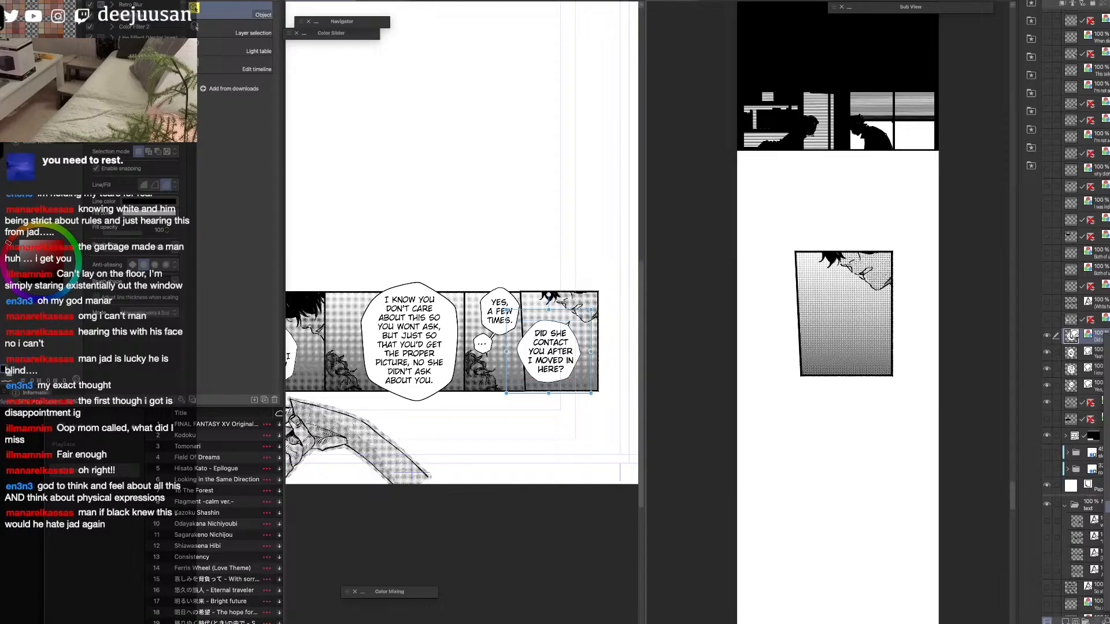
{"action": "left_click", "coordinate": [1107, 507]}
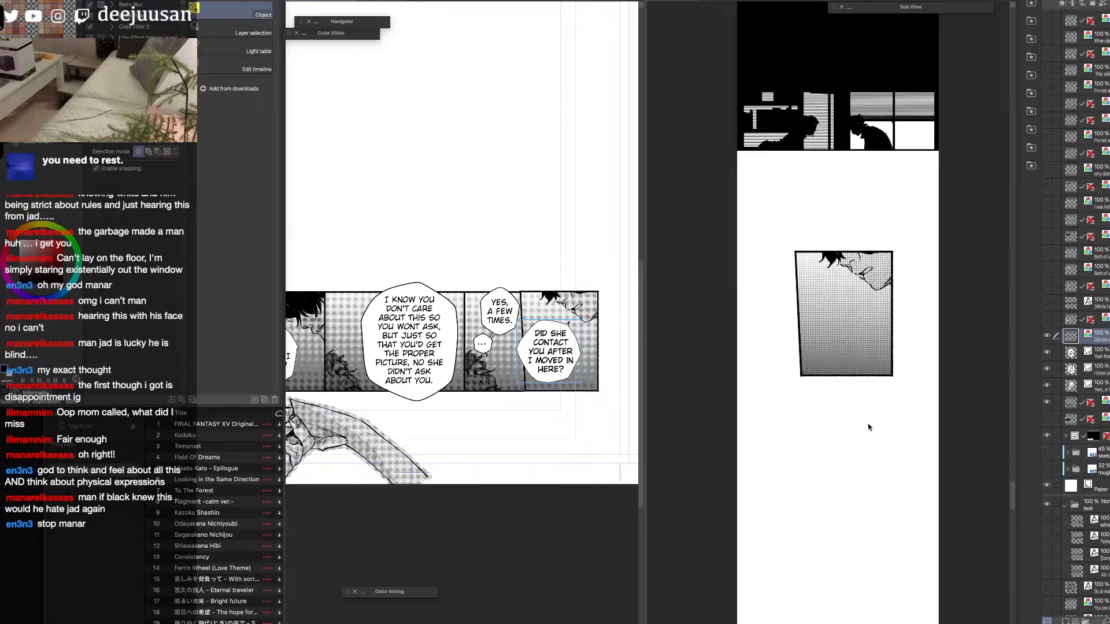
{"action": "left_click", "coordinate": [838, 444]}
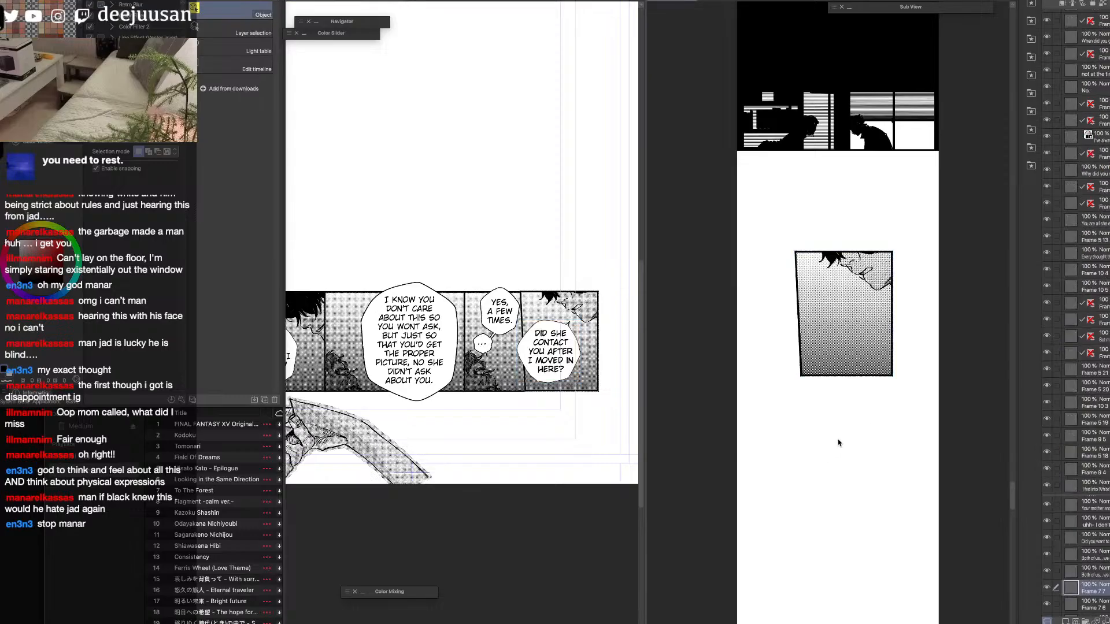
{"action": "key", "text": "super+v"}
{"action": "key", "text": "ctrl+z"}
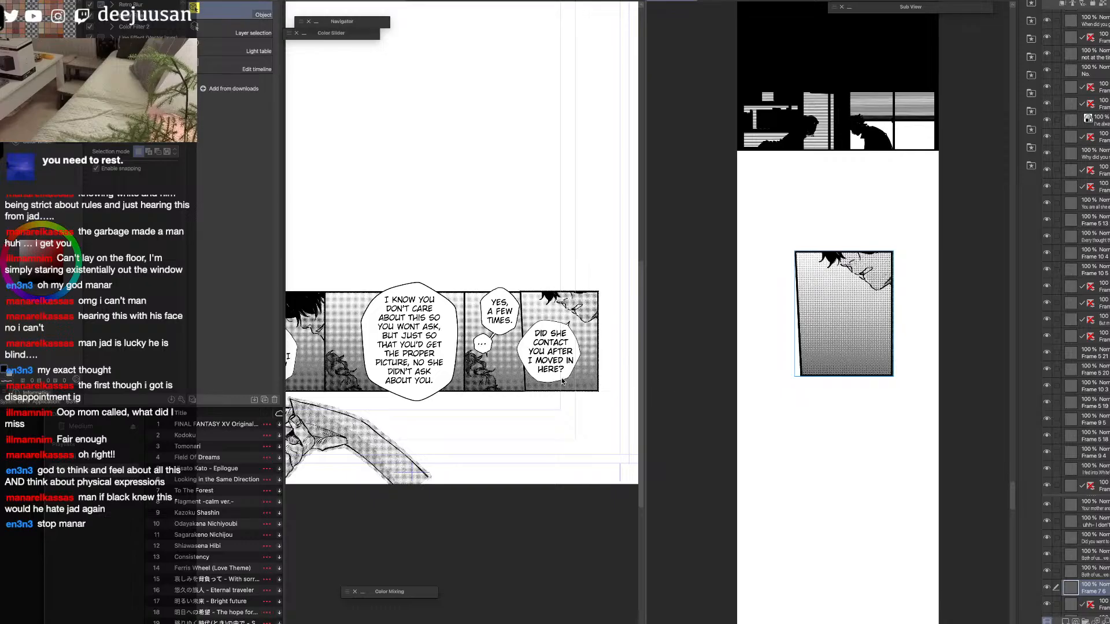
Copy the "Did she contact you" balloon into the strip, scale it down and place it over the new panel's lower left side.
{"action": "left_click", "coordinate": [565, 373]}
{"action": "key", "text": "o"}
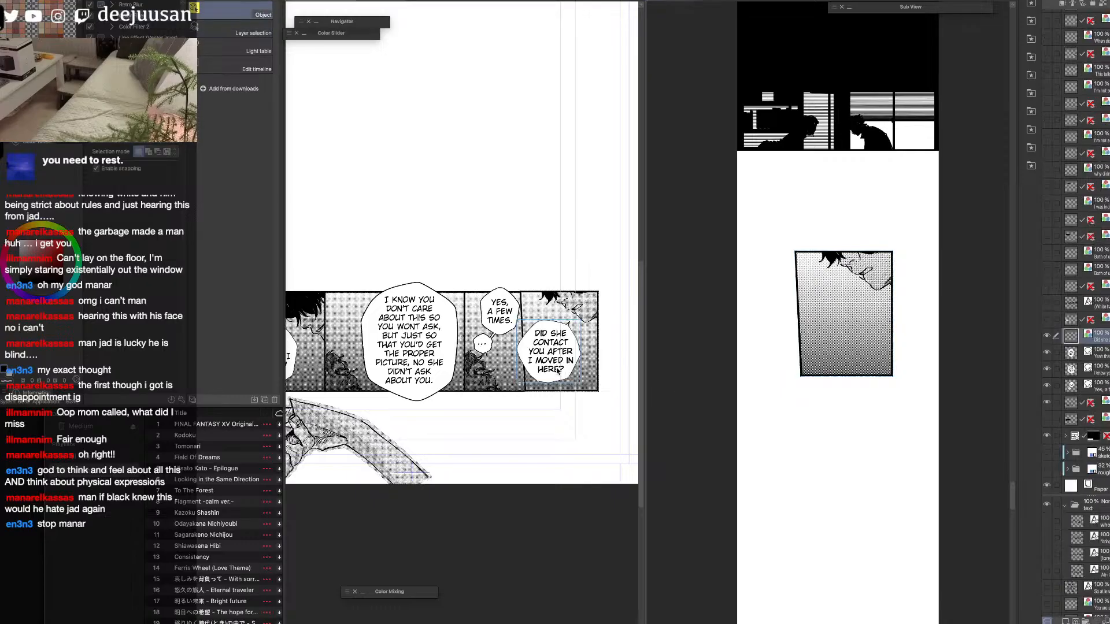
{"action": "left_click", "coordinate": [828, 358]}
{"action": "key", "text": "super+v"}
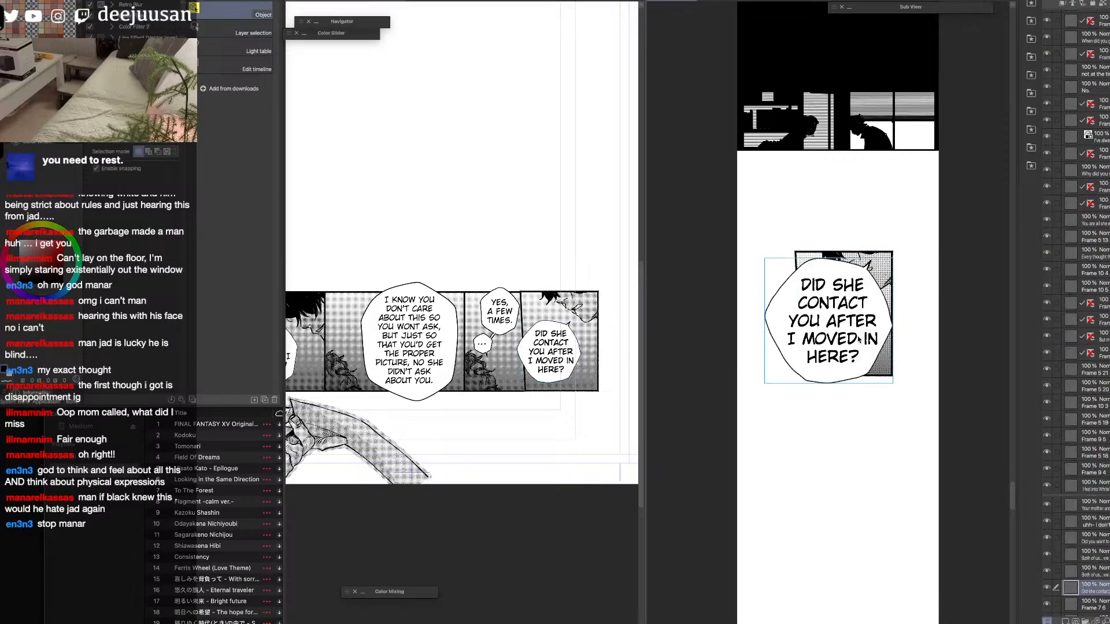
{"action": "key", "text": "super+t"}
{"action": "left_click_drag", "start_coordinate": [905, 323], "coordinate": [852, 363]}
{"action": "key", "text": "Return"}
{"action": "key", "text": "d"}
{"action": "key", "text": "super+t"}
{"action": "key", "text": "Return"}
{"action": "key", "text": "o"}
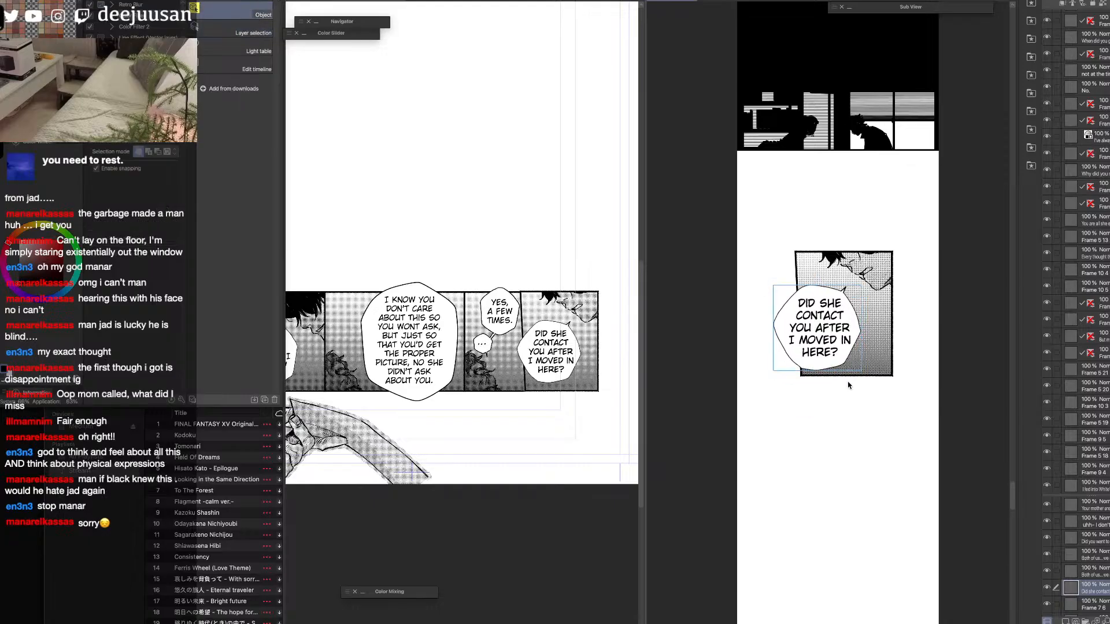
Rasterize the page's "Yes, a few times", "I know you don't care" and "Yeah that much I know" balloon layers.
{"action": "left_click", "coordinate": [508, 320]}
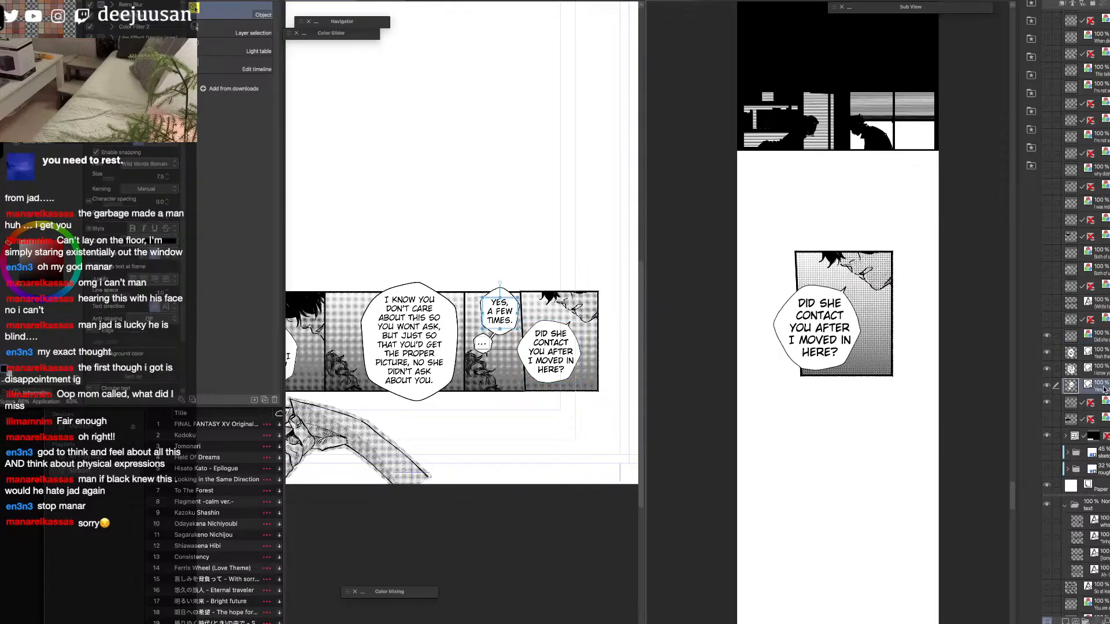
{"action": "left_click", "coordinate": [493, 334]}
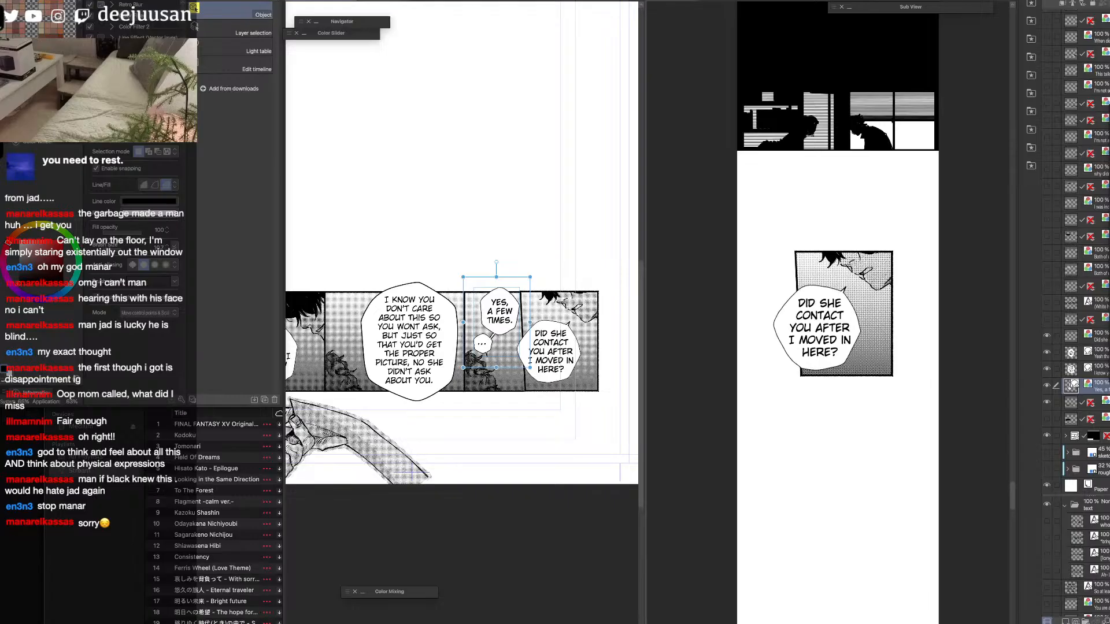
{"action": "left_click", "coordinate": [1106, 373]}
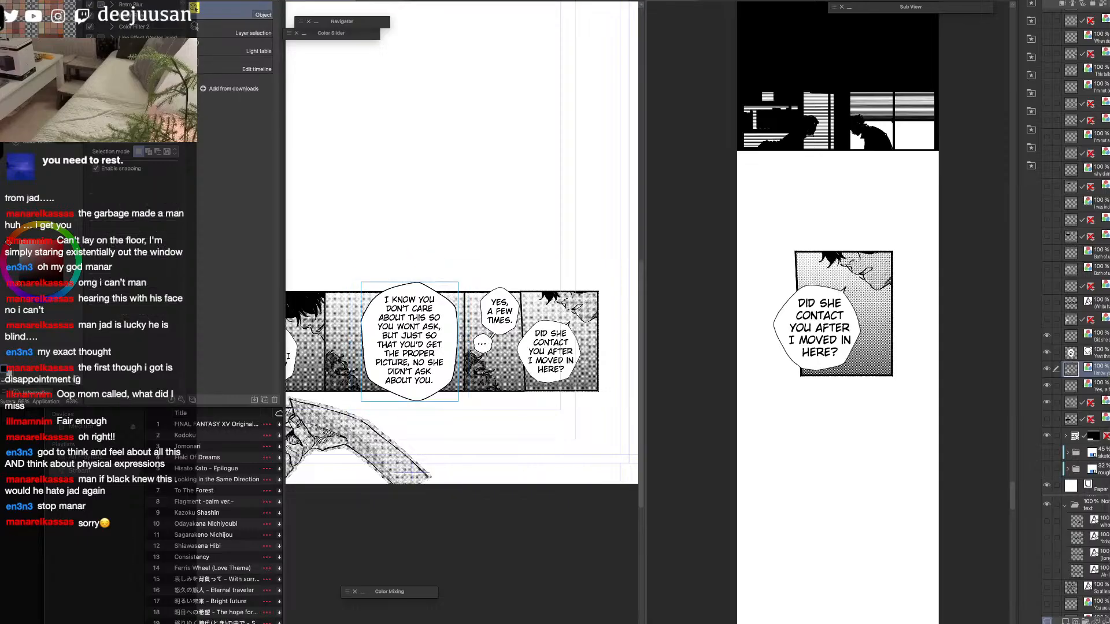
{"action": "left_click", "coordinate": [1094, 354]}
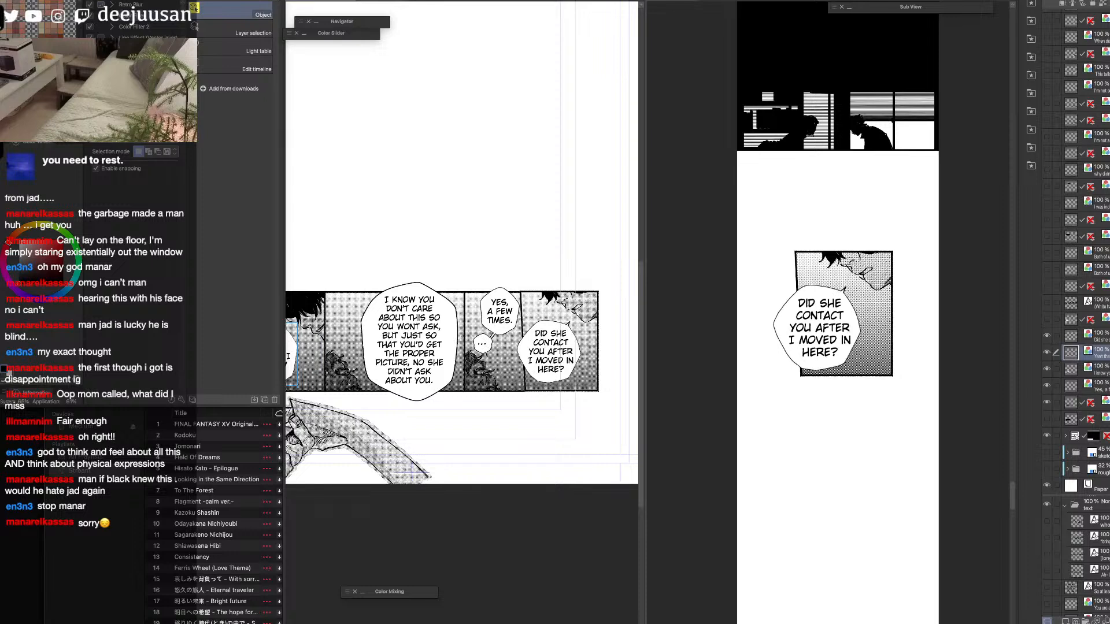
{"action": "key", "text": "d"}
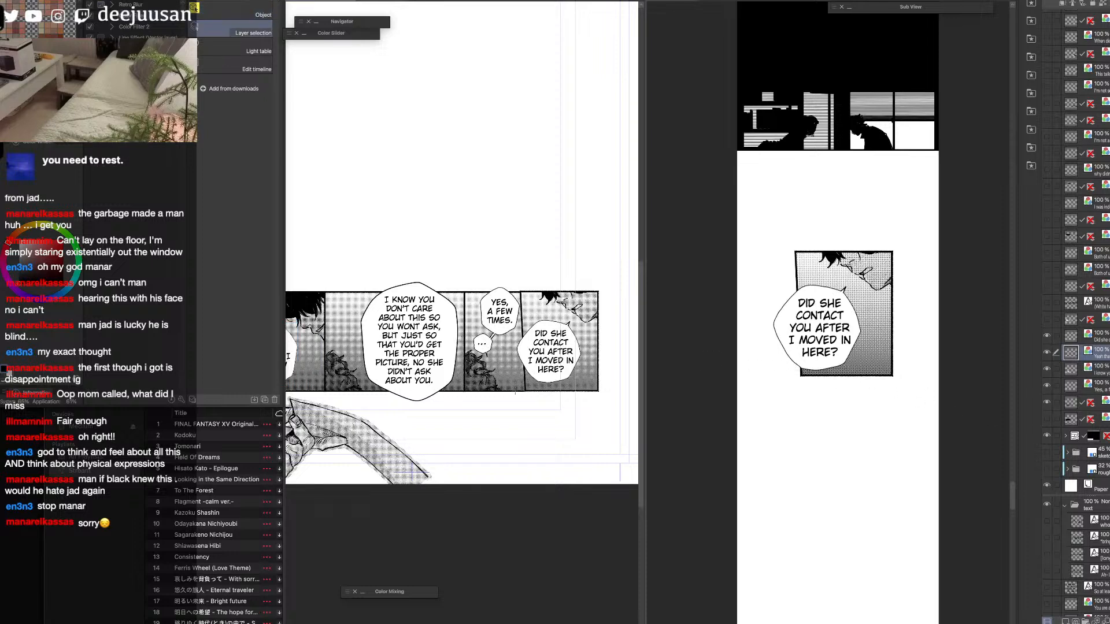
Outline the page panel behind the "Yes, a few times" balloon with a polyline selection on its frame layer and copy it.
{"action": "key", "text": "o"}
{"action": "left_click", "coordinate": [524, 386]}
{"action": "key", "text": "m"}
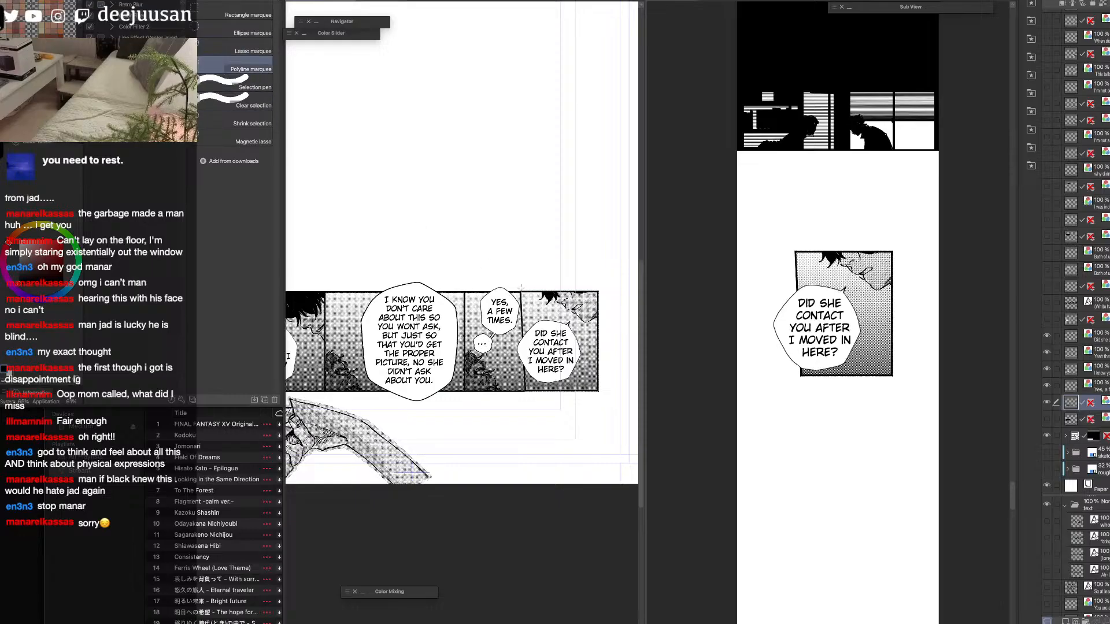
{"action": "left_click", "coordinate": [525, 401]}
{"action": "left_click", "coordinate": [463, 394]}
{"action": "left_click", "coordinate": [463, 286]}
{"action": "double_click", "coordinate": [520, 287]}
Paste the copied panel into the strip and place it below the "Did she contact you" panel, leaving a white gap between them.
{"action": "left_click", "coordinate": [834, 460]}
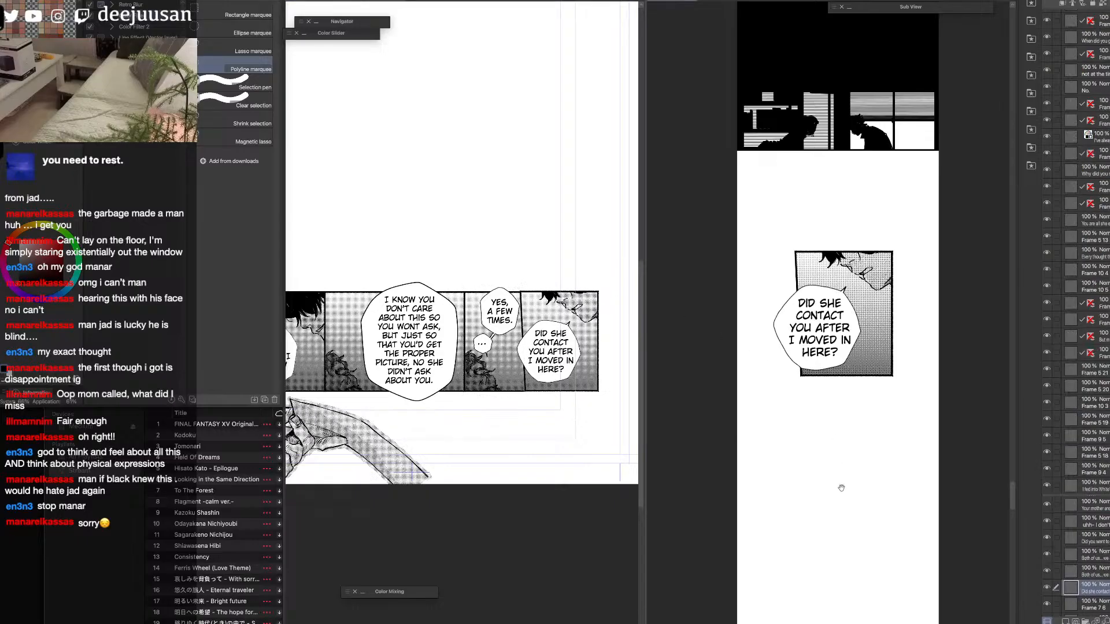
{"action": "scroll", "coordinate": [822, 448], "scroll_direction": "down", "scroll_amount": 3}
{"action": "key", "text": "super+v"}
{"action": "key", "text": "super+t"}
{"action": "left_click_drag", "start_coordinate": [850, 354], "coordinate": [863, 441]}
{"action": "key", "text": "Return"}
{"action": "left_click_drag", "start_coordinate": [841, 448], "coordinate": [847, 447]}
Copy the "Yes, a few times" balloon into the strip, scale it down and place it over the new panel's upper right corner.
{"action": "key", "text": "d"}
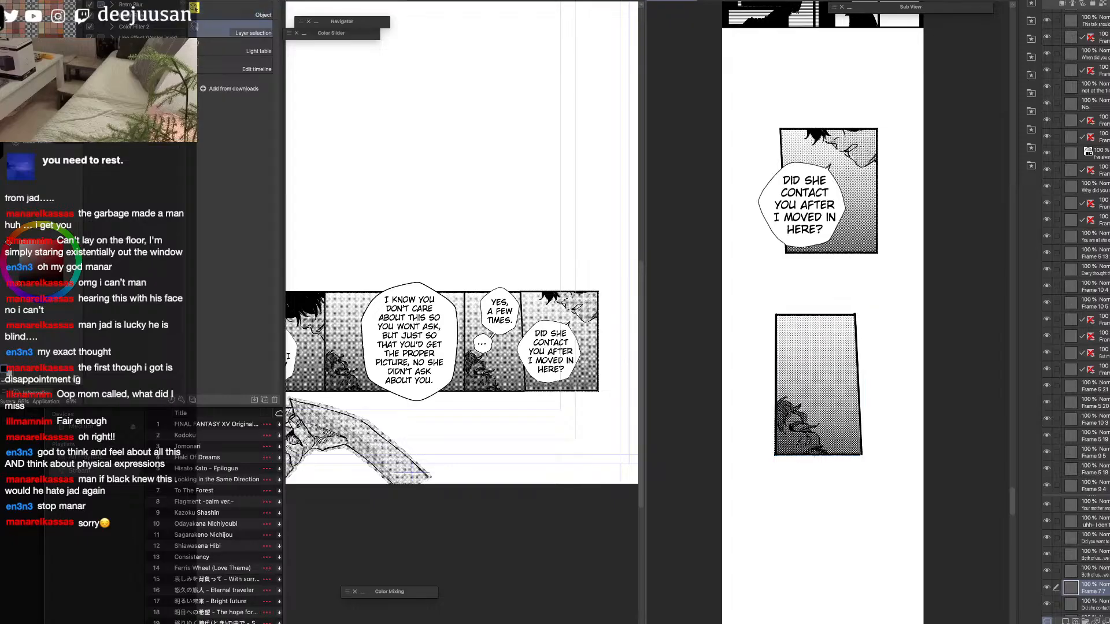
{"action": "left_click", "coordinate": [503, 329]}
{"action": "key", "text": "o"}
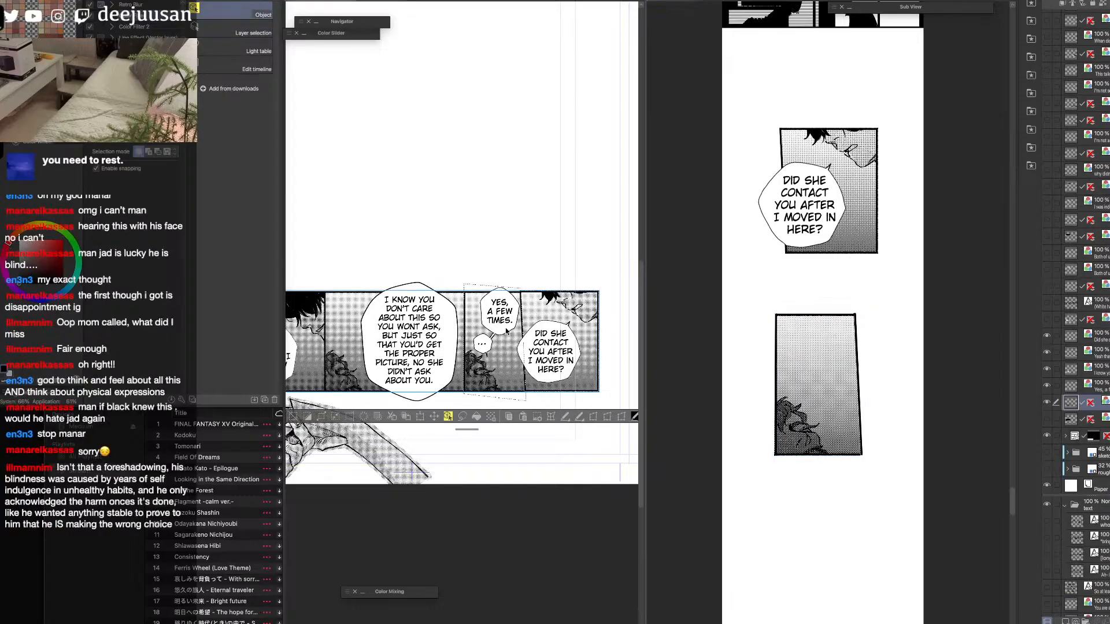
{"action": "key", "text": "super+d"}
{"action": "left_click", "coordinate": [502, 329]}
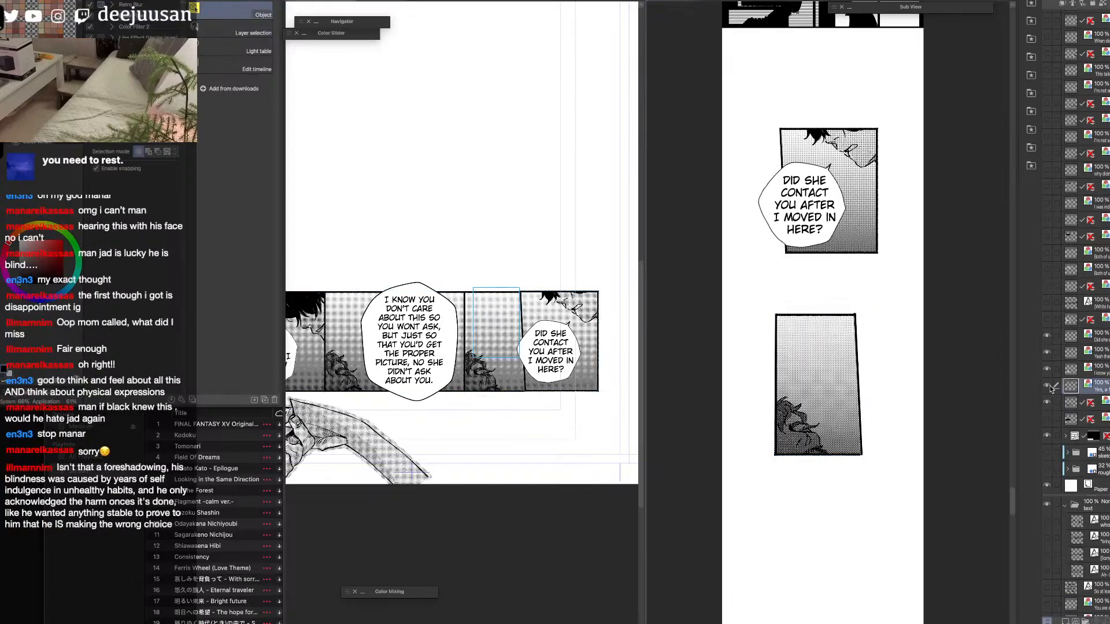
{"action": "left_click", "coordinate": [978, 380]}
{"action": "key", "text": "ctrl+v"}
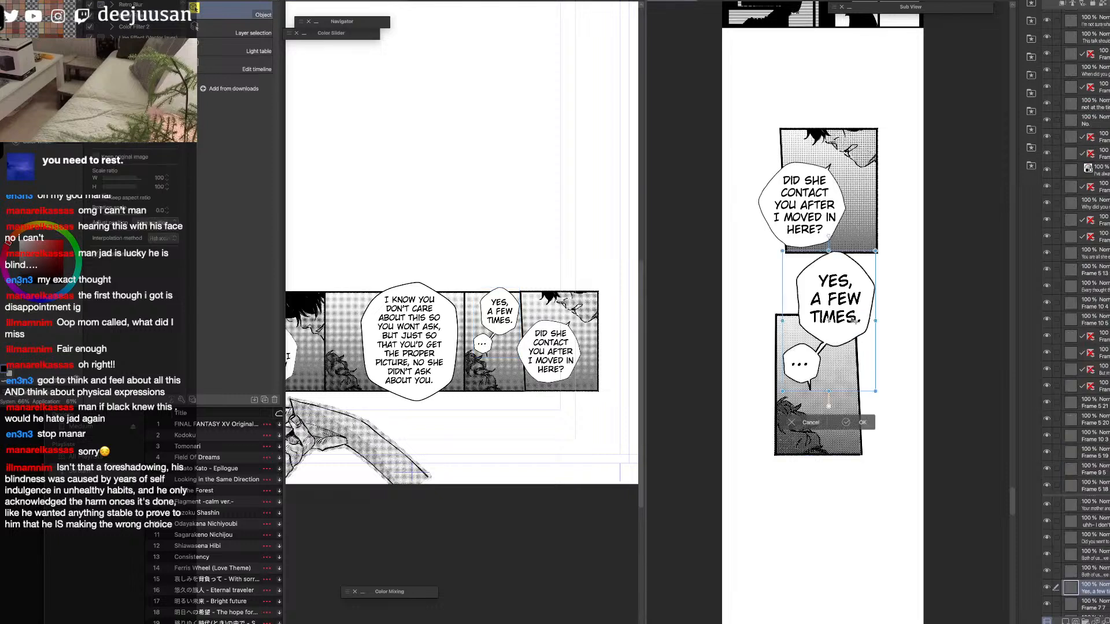
{"action": "key", "text": "ctrl+t"}
{"action": "left_click_drag", "start_coordinate": [885, 265], "coordinate": [857, 308]}
{"action": "left_click_drag", "start_coordinate": [850, 351], "coordinate": [863, 347]}
{"action": "key", "text": "Return"}
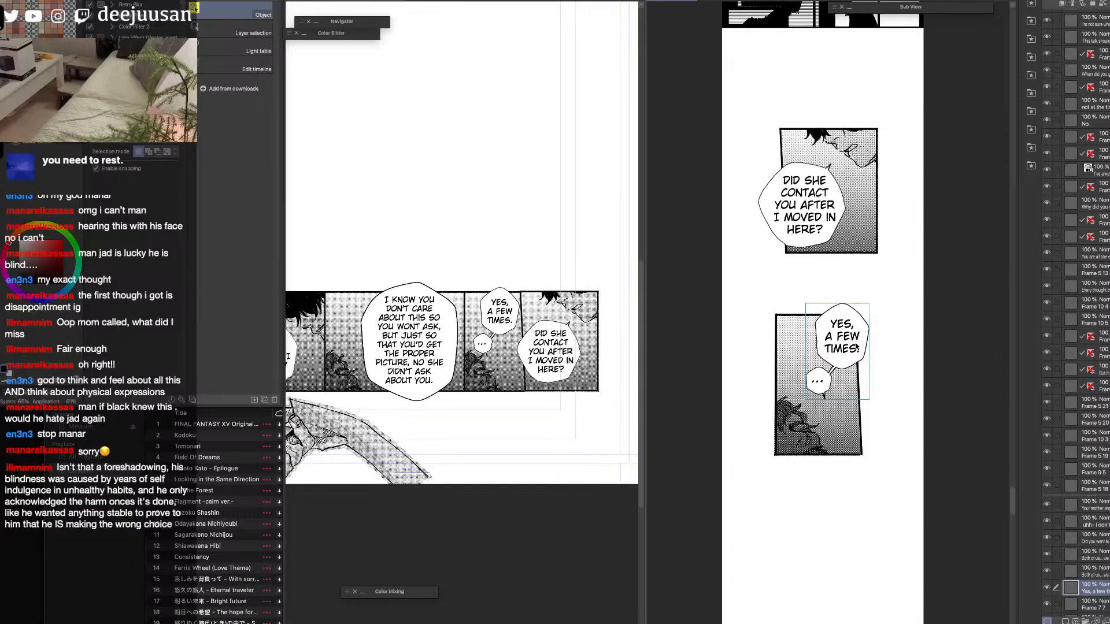
Lasso the tail of the strip's small "..." balloon, then rotate and reposition it directly beneath that balloon.
{"action": "key", "text": "m"}
{"action": "left_click_drag", "start_coordinate": [819, 396], "coordinate": [846, 391]}
{"action": "key", "text": "super+d"}
{"action": "key", "text": "super+t"}
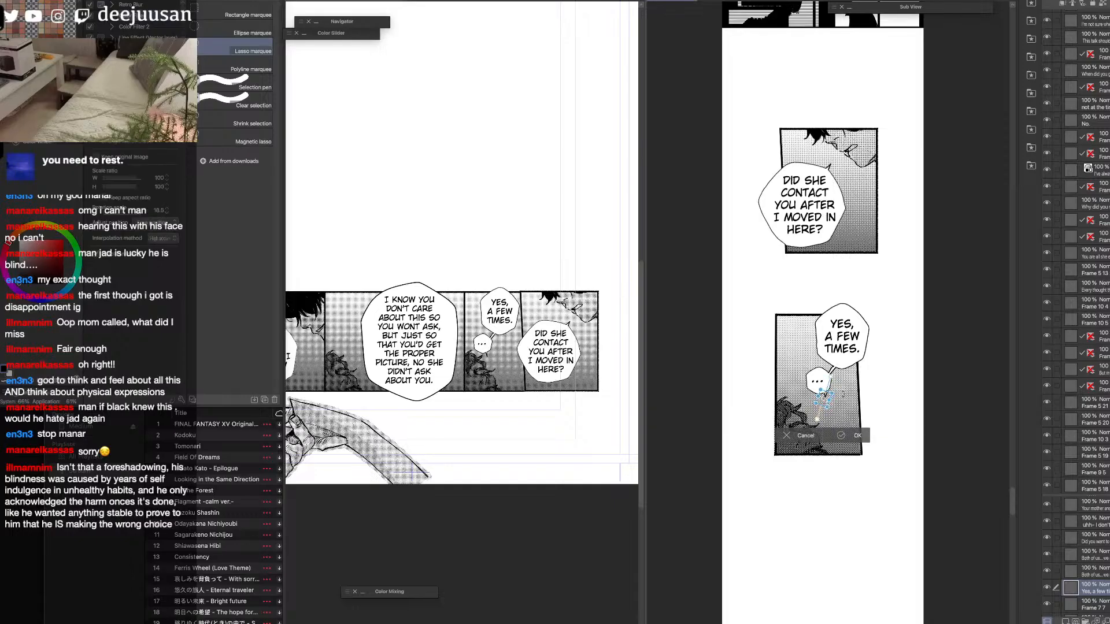
{"action": "key", "text": "Return"}
{"action": "key", "text": "k"}
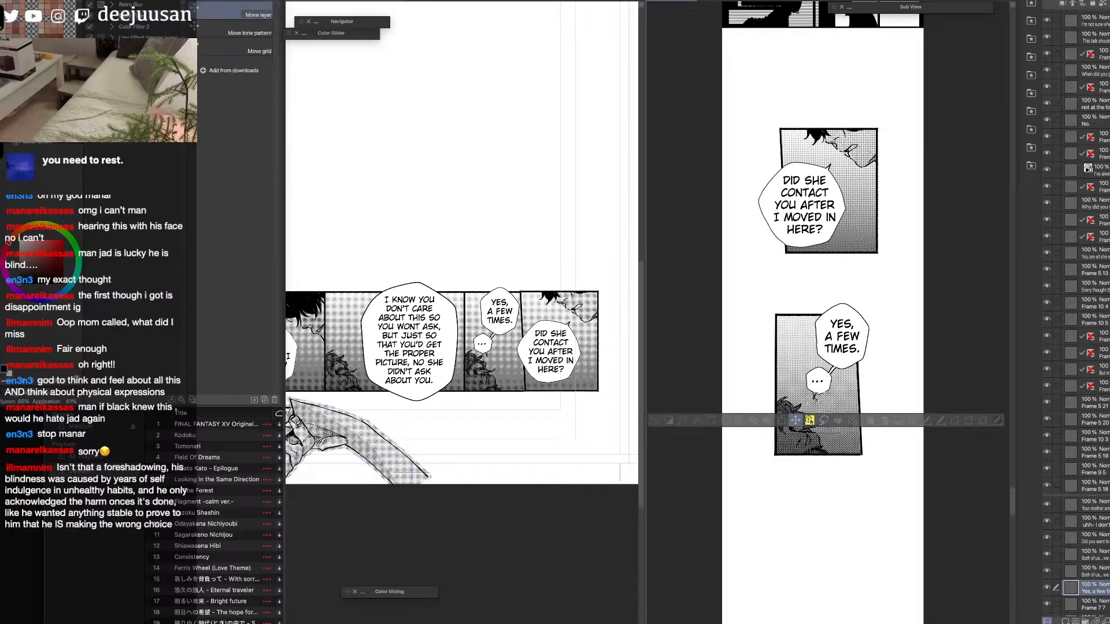
{"action": "left_click_drag", "start_coordinate": [857, 394], "coordinate": [862, 388]}
{"action": "key", "text": "super+t"}
{"action": "key", "text": "Return"}
{"action": "key", "text": "super+d"}
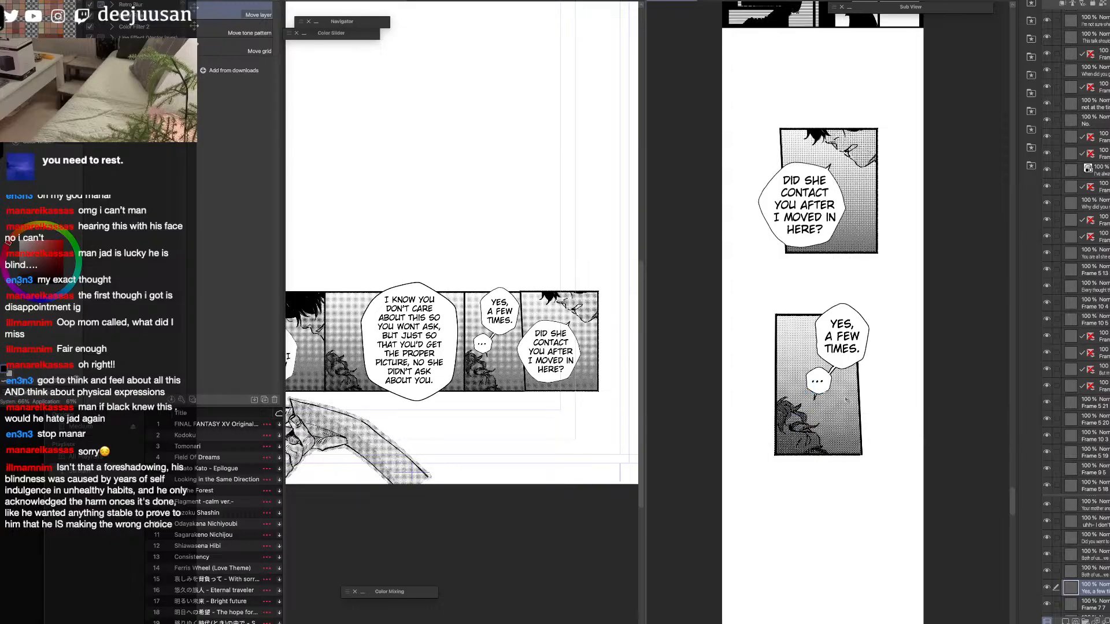
Choose the しげペン改[WEB用] pen for retouching the "Yes, a few times" balloon's tail up close.
{"action": "scroll", "coordinate": [845, 397], "scroll_direction": "up", "scroll_amount": 1}
{"action": "left_click_drag", "start_coordinate": [836, 273], "coordinate": [872, 328]}
{"action": "key", "text": "q"}
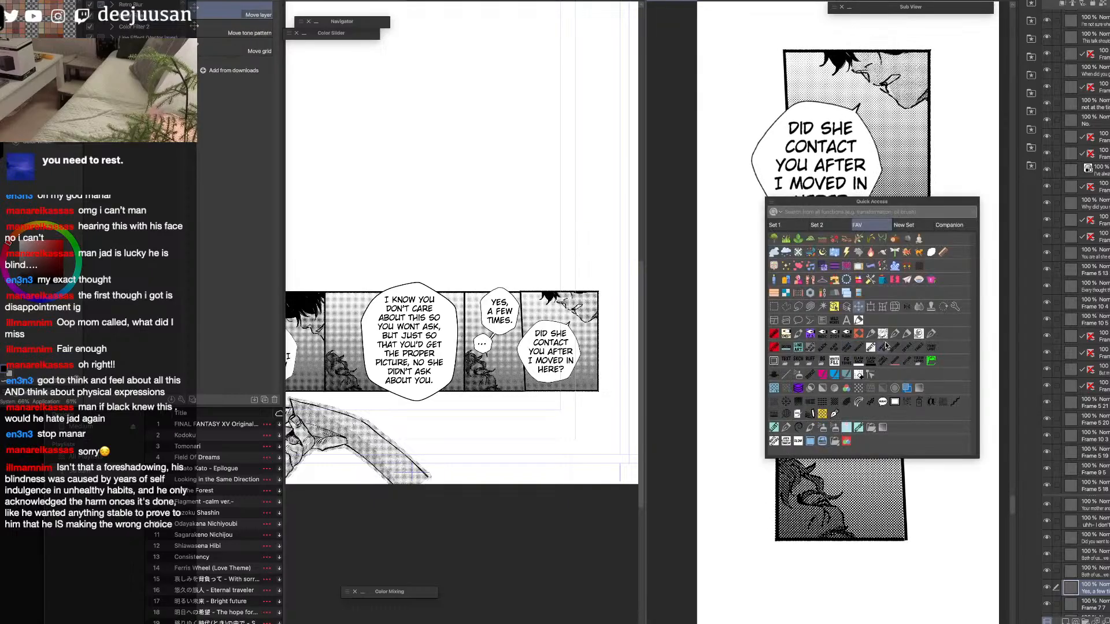
{"action": "left_click", "coordinate": [815, 339]}
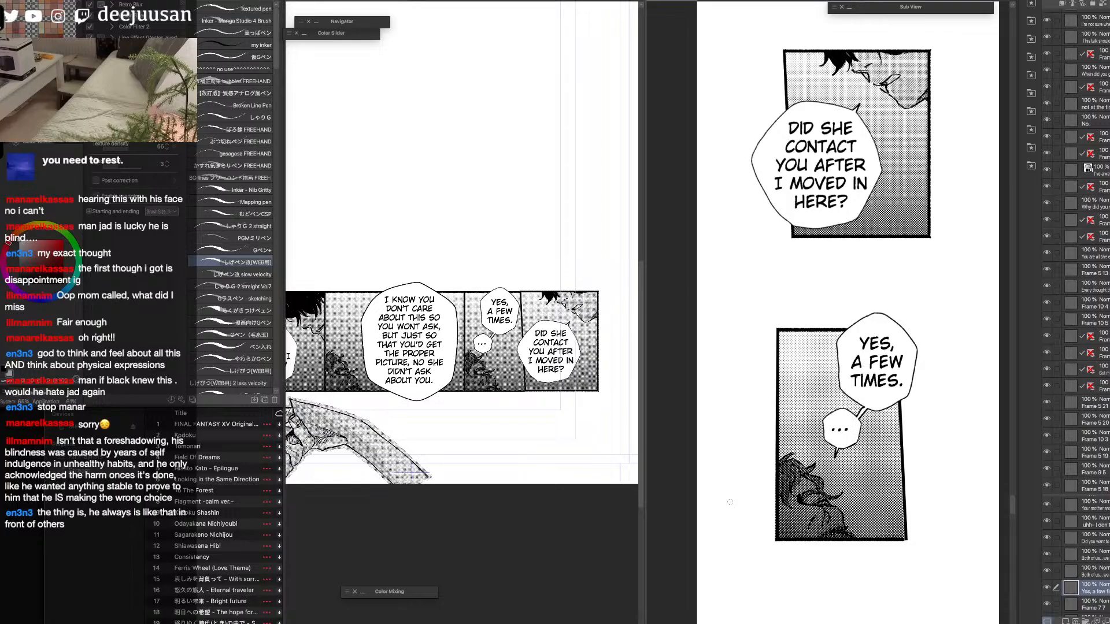
Stagger the two new panels: shift the "Did she contact you" panel and balloon right, and the "Yes, a few times" panel and balloon left.
{"action": "scroll", "coordinate": [729, 501], "scroll_direction": "down", "scroll_amount": 2}
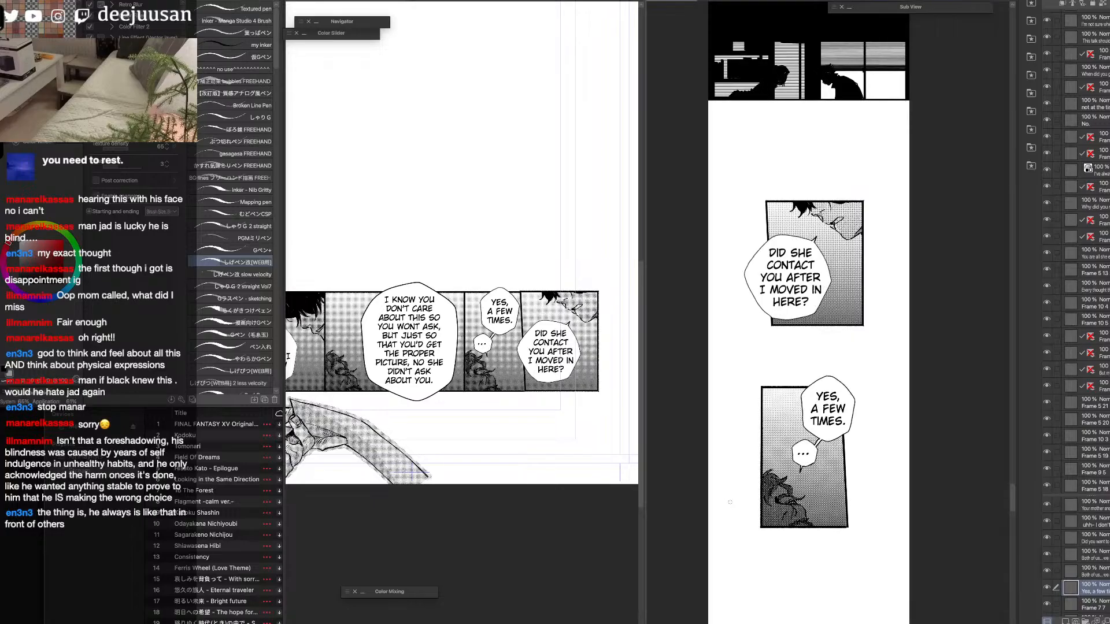
{"action": "scroll", "coordinate": [729, 502], "scroll_direction": "down", "scroll_amount": 1}
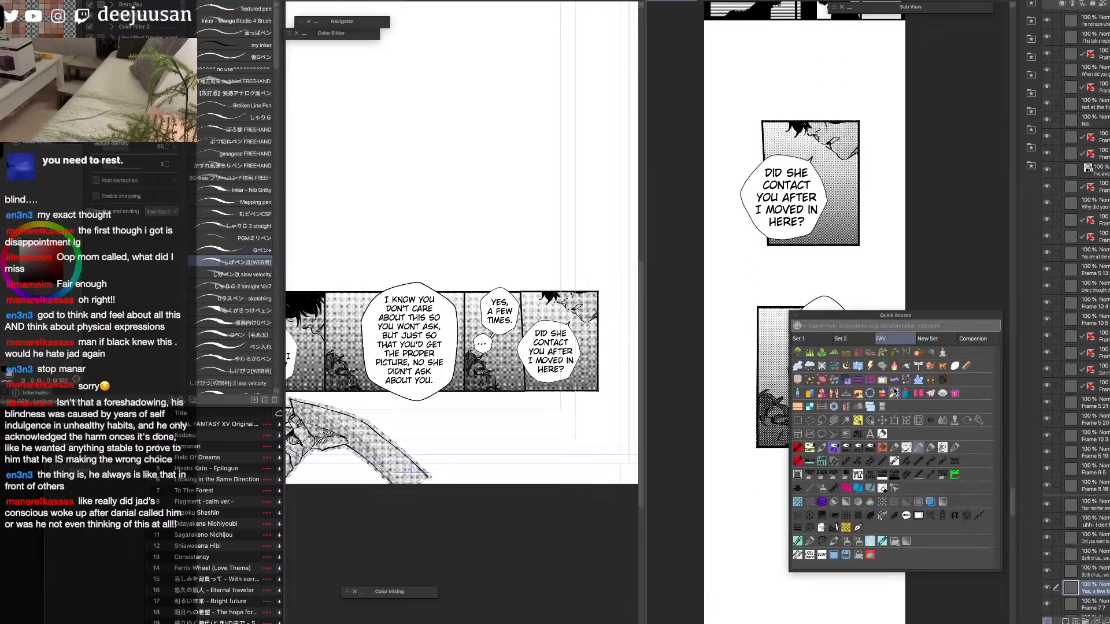
{"action": "left_click", "coordinate": [857, 422]}
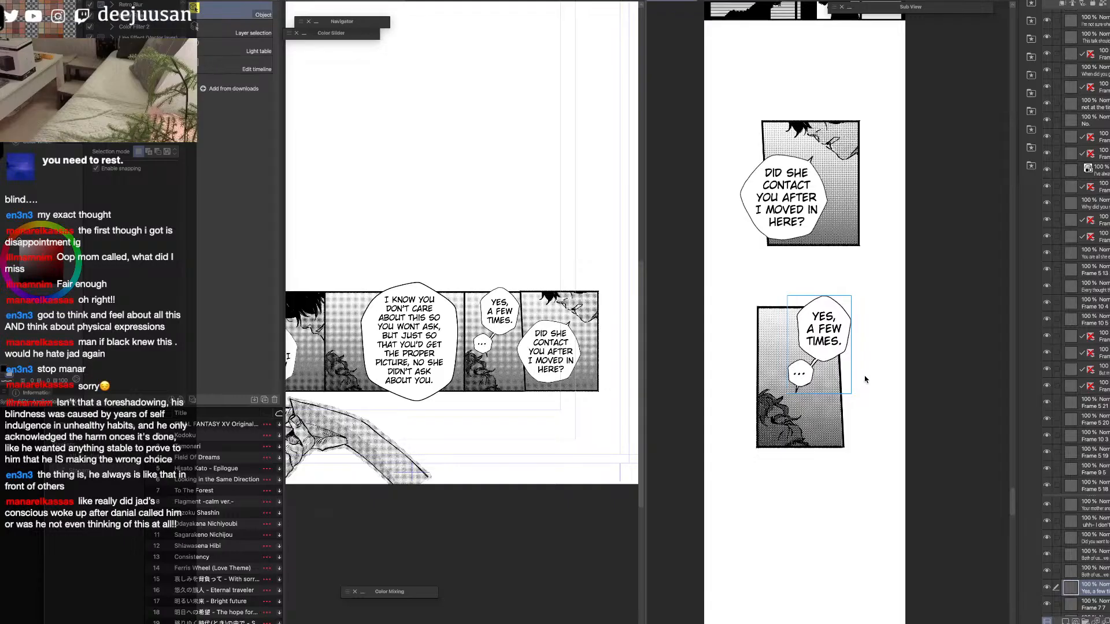
{"action": "left_click", "coordinate": [797, 440]}
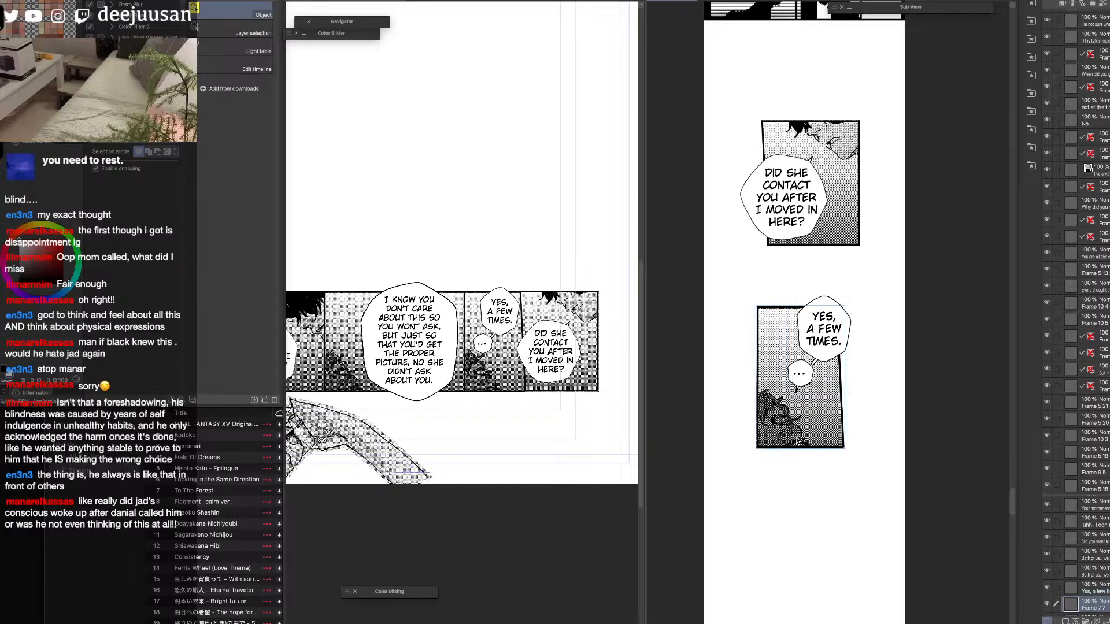
{"action": "key", "text": "space"}
{"action": "left_click_drag", "start_coordinate": [835, 384], "coordinate": [812, 508]}
{"action": "left_click_drag", "start_coordinate": [802, 349], "coordinate": [828, 339]}
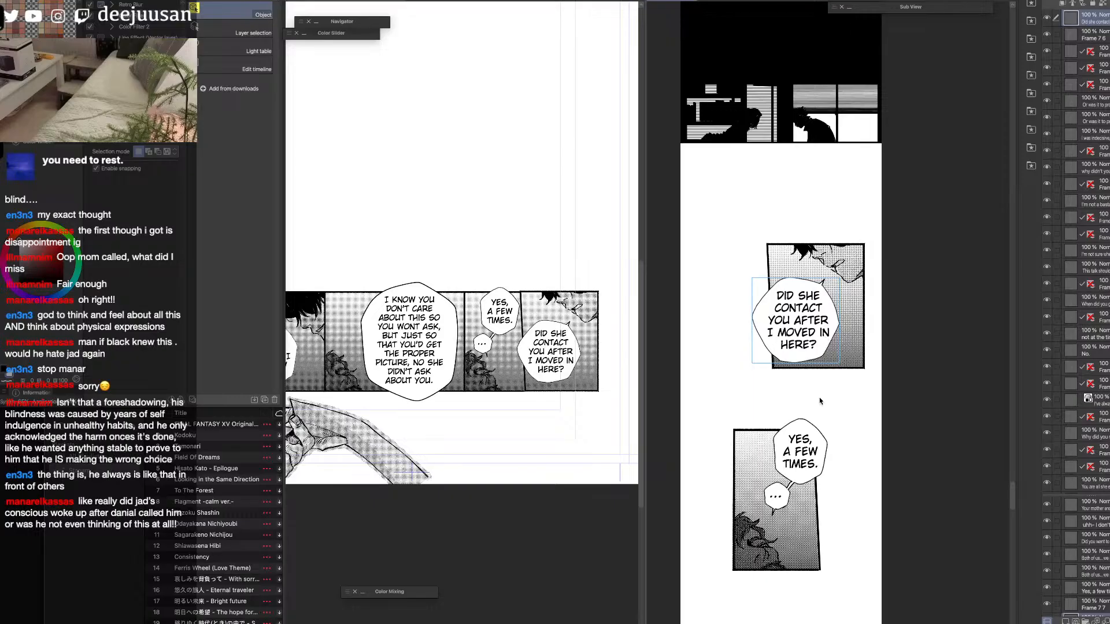
{"action": "left_click_drag", "start_coordinate": [797, 543], "coordinate": [771, 535]}
{"action": "left_click_drag", "start_coordinate": [810, 469], "coordinate": [785, 471]}
{"action": "key", "text": "q"}
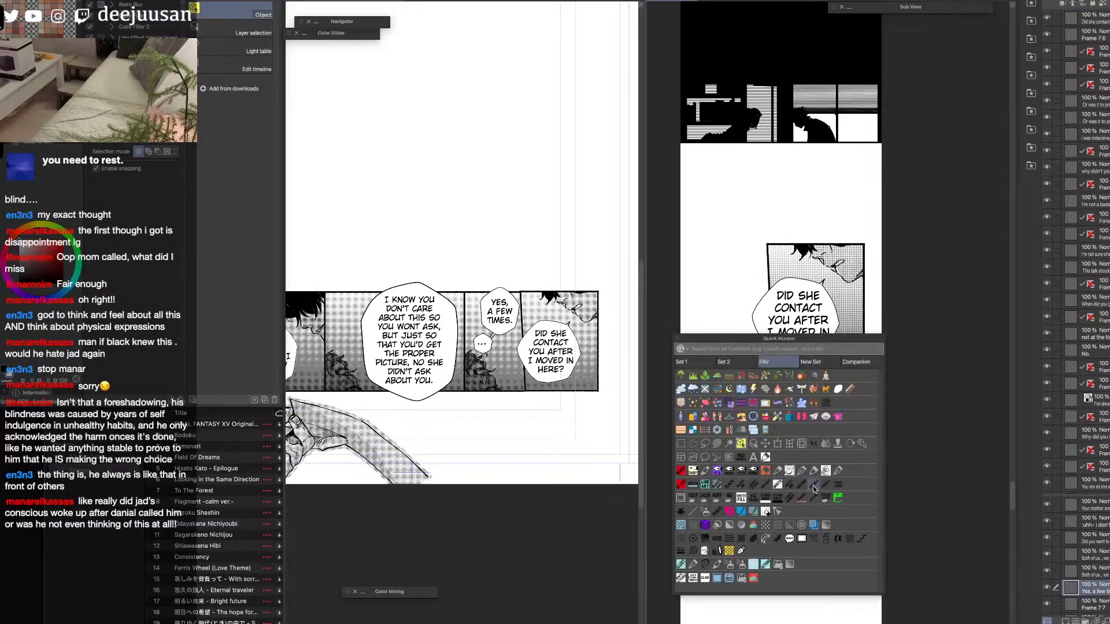
{"action": "left_click", "coordinate": [837, 472]}
{"action": "scroll", "coordinate": [795, 457], "scroll_direction": "up", "scroll_amount": 2}
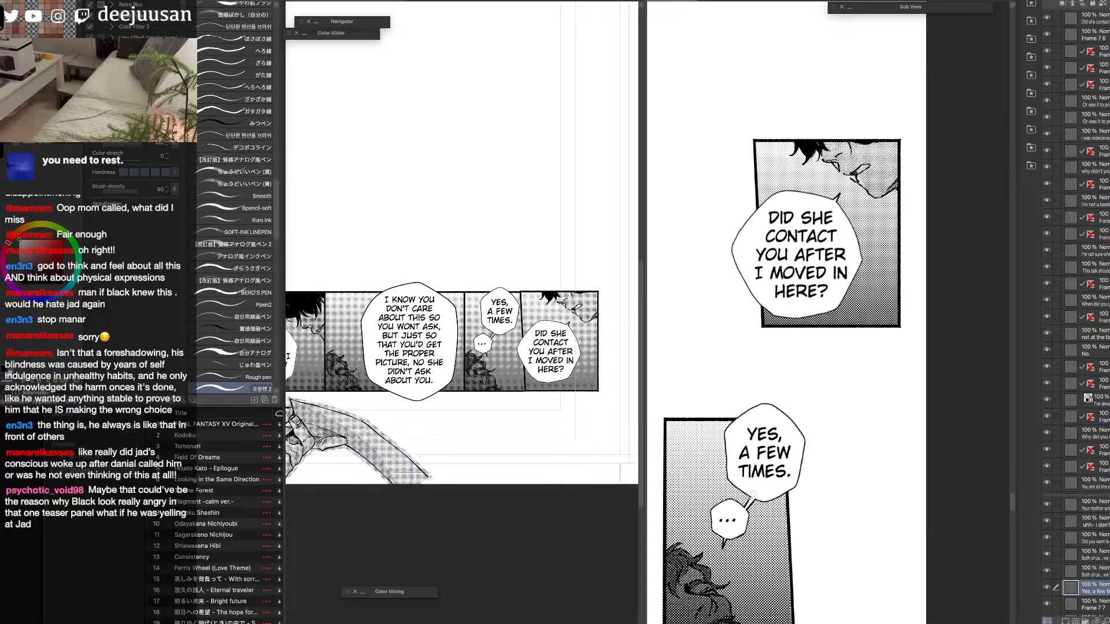
{"action": "key", "text": "q"}
{"action": "left_click", "coordinate": [811, 486]}
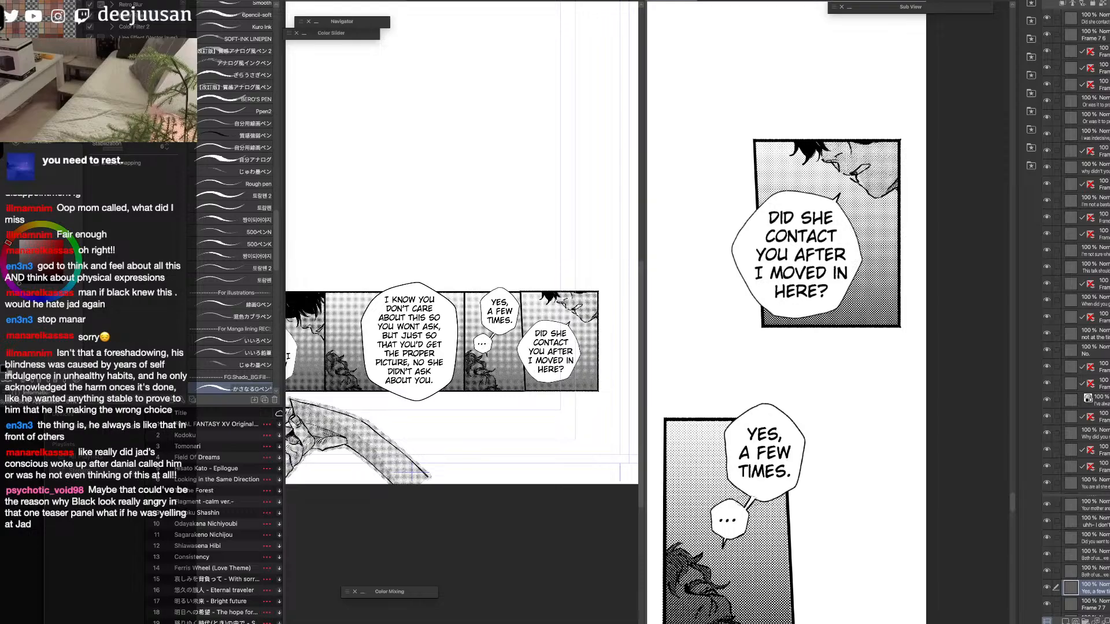
{"action": "scroll", "coordinate": [818, 465], "scroll_direction": "down", "scroll_amount": 3}
Nudge the "Did she contact you" panel and its balloon slightly left, away from the strip's right edge.
{"action": "key", "text": "q"}
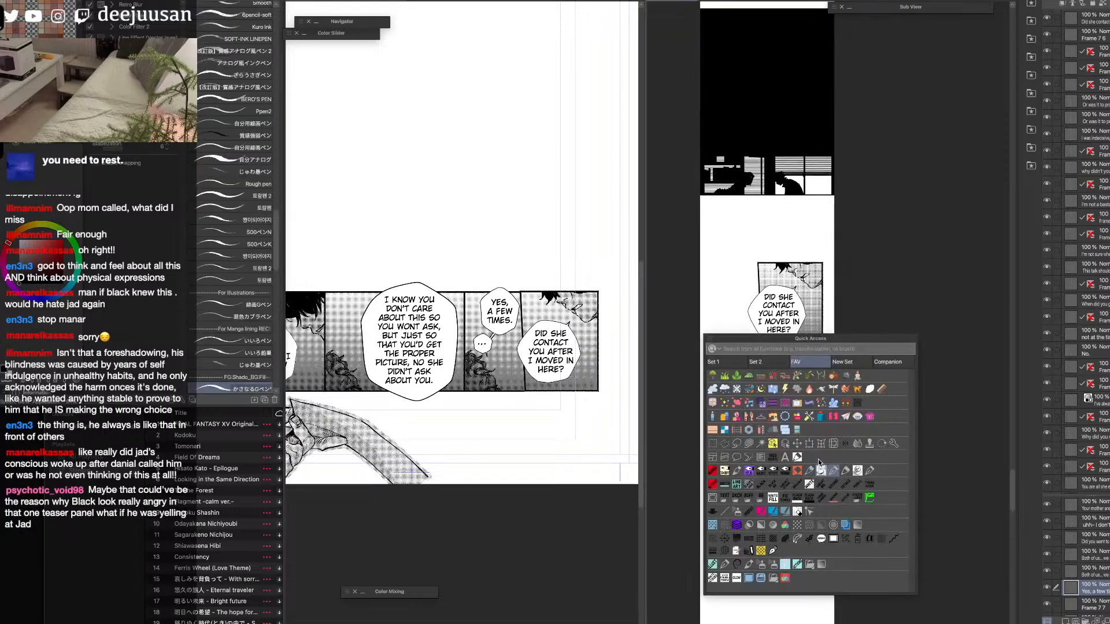
{"action": "left_click", "coordinate": [773, 444]}
{"action": "left_click", "coordinate": [789, 335]}
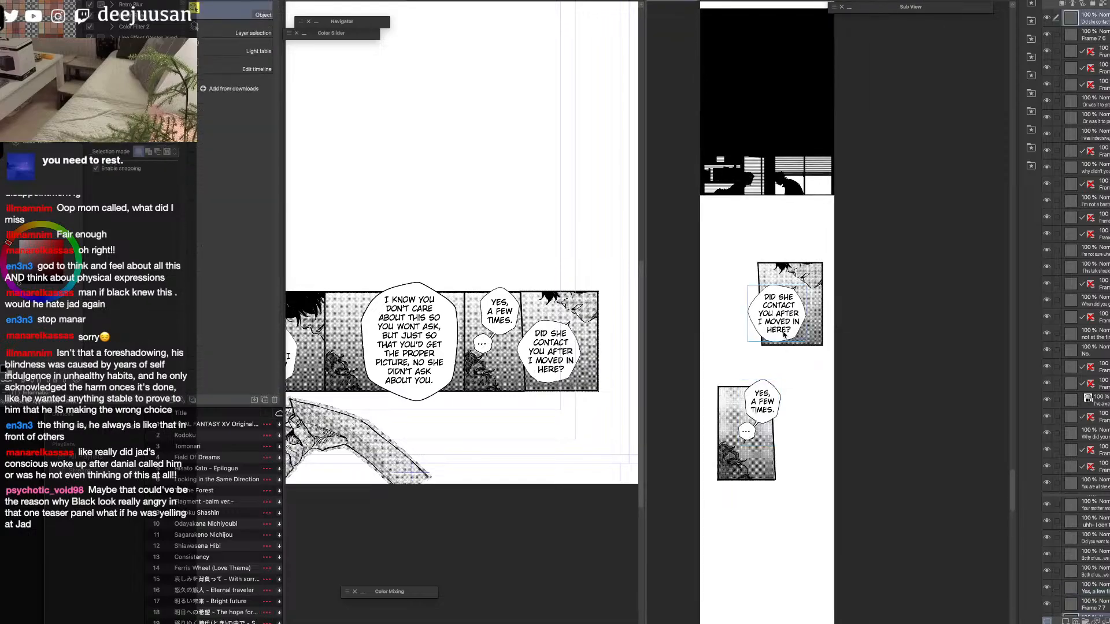
{"action": "mouse_move", "coordinate": [785, 334]}
{"action": "left_mouse_down"}
{"action": "mouse_move", "coordinate": [815, 343]}
{"action": "mouse_move", "coordinate": [785, 334]}
{"action": "left_mouse_up"}
{"action": "left_click", "coordinate": [819, 342]}
{"action": "left_click", "coordinate": [783, 334]}
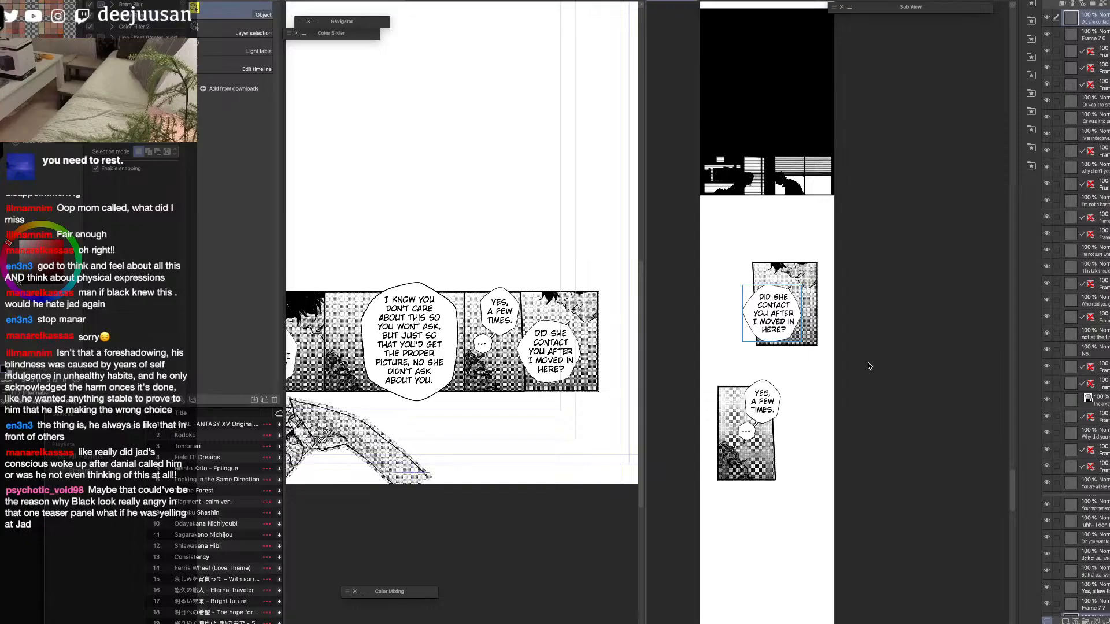
Nudge the panel behind the "Yes, a few times" balloon slightly right, away from the strip's left edge.
{"action": "key", "text": "space"}
{"action": "left_click_drag", "start_coordinate": [831, 465], "coordinate": [827, 378]}
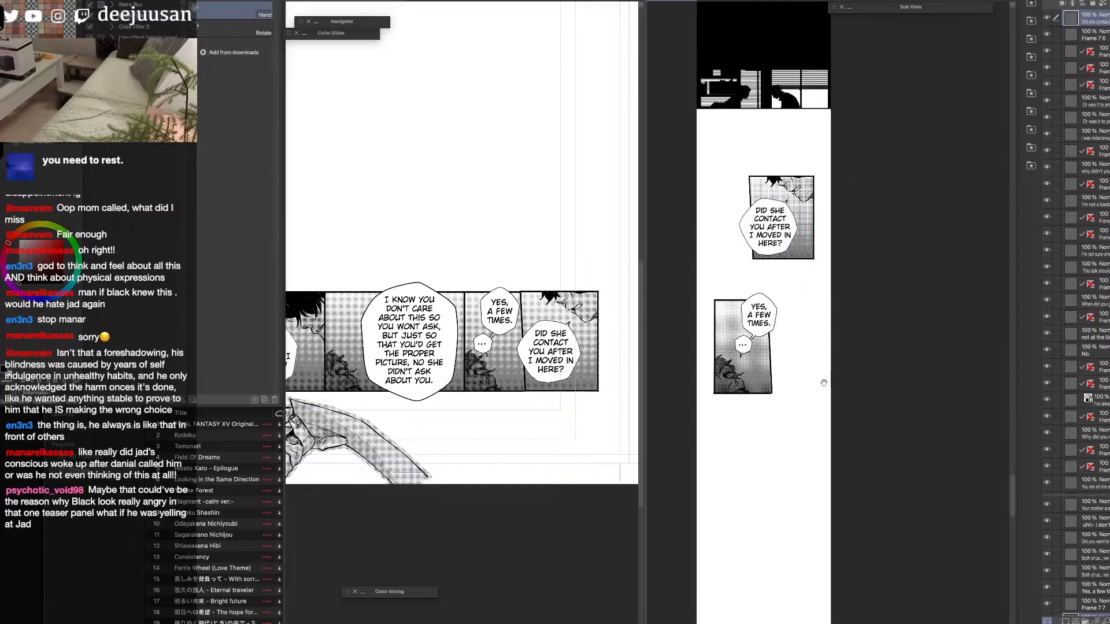
{"action": "left_click_drag", "start_coordinate": [827, 469], "coordinate": [825, 434]}
{"action": "left_click_drag", "start_coordinate": [827, 496], "coordinate": [840, 567]}
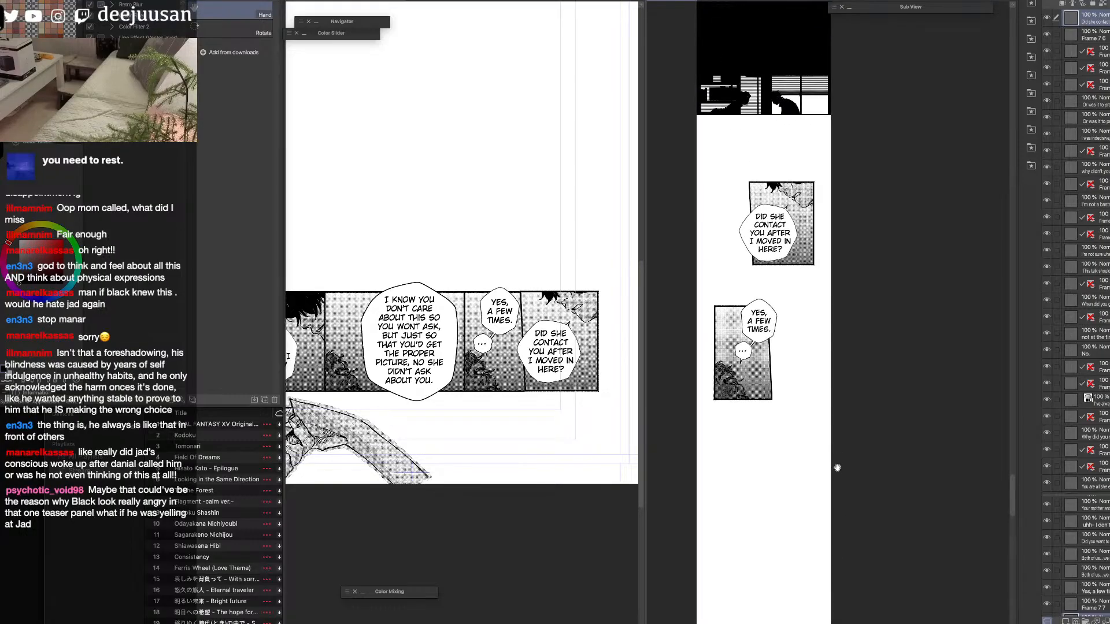
{"action": "left_click", "coordinate": [755, 394]}
{"action": "left_click_drag", "start_coordinate": [755, 395], "coordinate": [760, 393]}
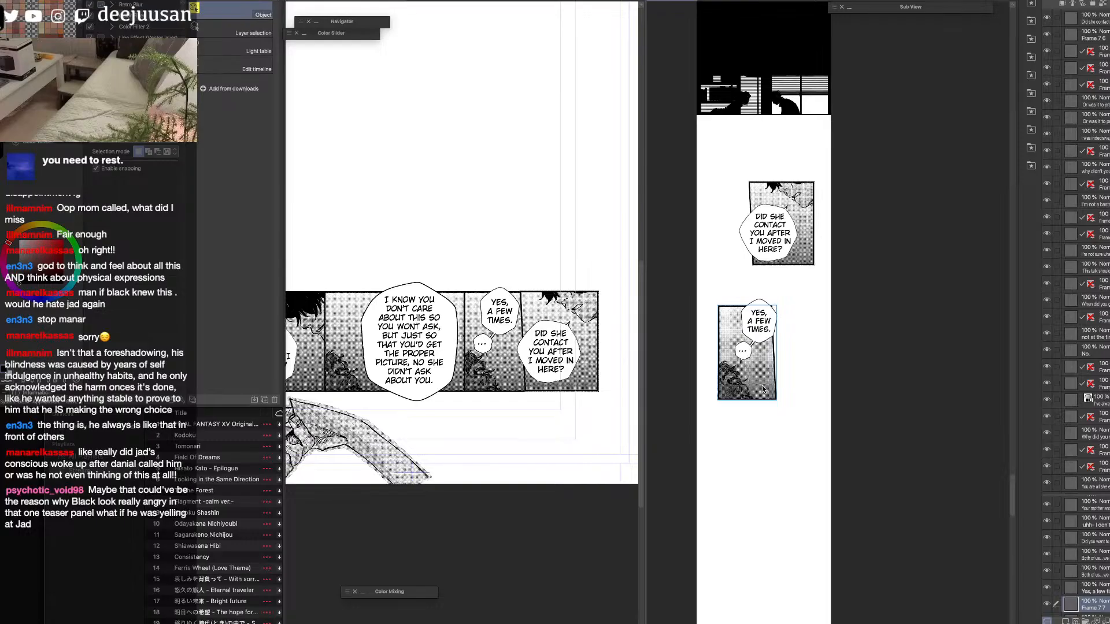
Move the large "I know you don't care about this" speech bubble off its panel into the blank page area above the strip.
{"action": "left_click_drag", "start_coordinate": [842, 528], "coordinate": [849, 389]}
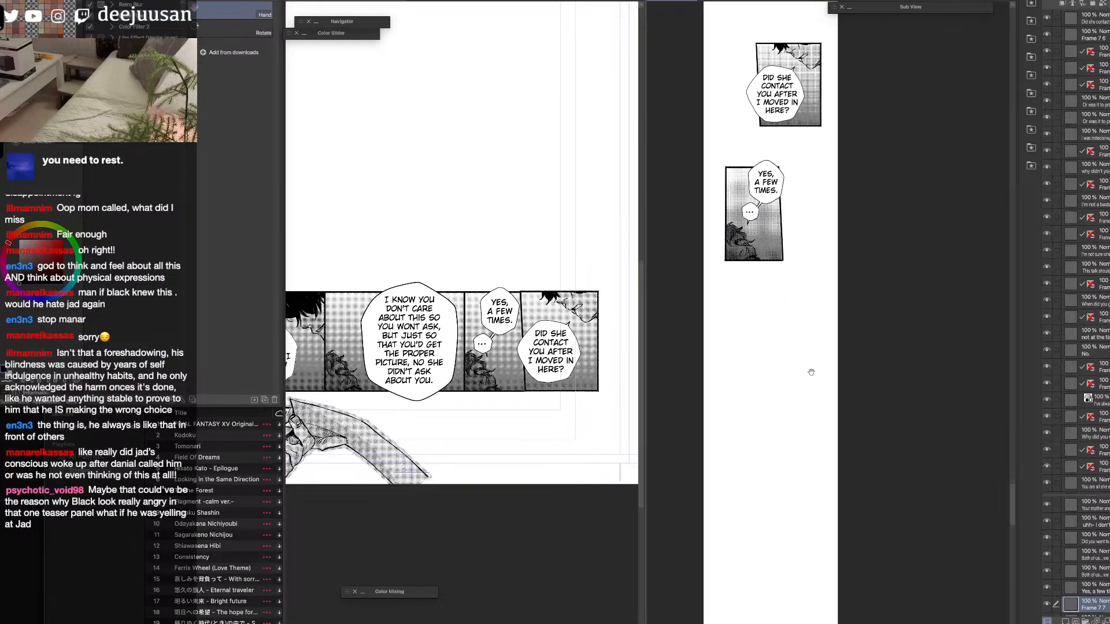
{"action": "left_click", "coordinate": [519, 391]}
{"action": "left_click_drag", "start_coordinate": [488, 465], "coordinate": [548, 468]}
{"action": "left_click", "coordinate": [489, 398]}
{"action": "left_click_drag", "start_coordinate": [489, 398], "coordinate": [513, 260]}
Select the uncovered middle panel of the page strip with a rectangular marquee on the panel artwork layer.
{"action": "left_click", "coordinate": [525, 329]}
{"action": "key", "text": "F6"}
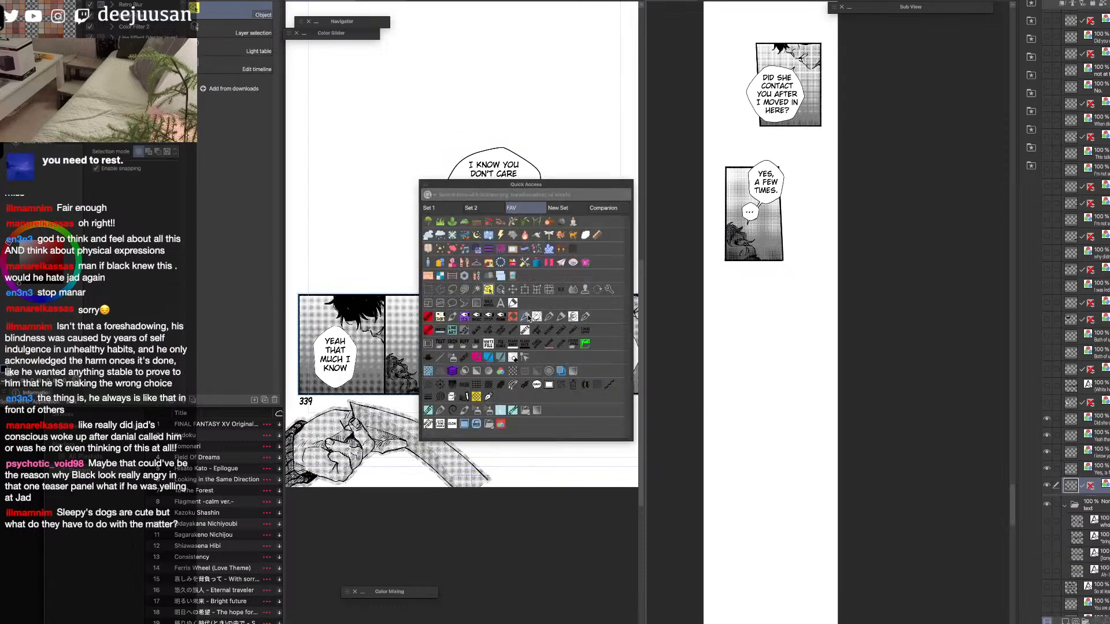
{"action": "left_click", "coordinate": [428, 290]}
{"action": "key", "text": "F6"}
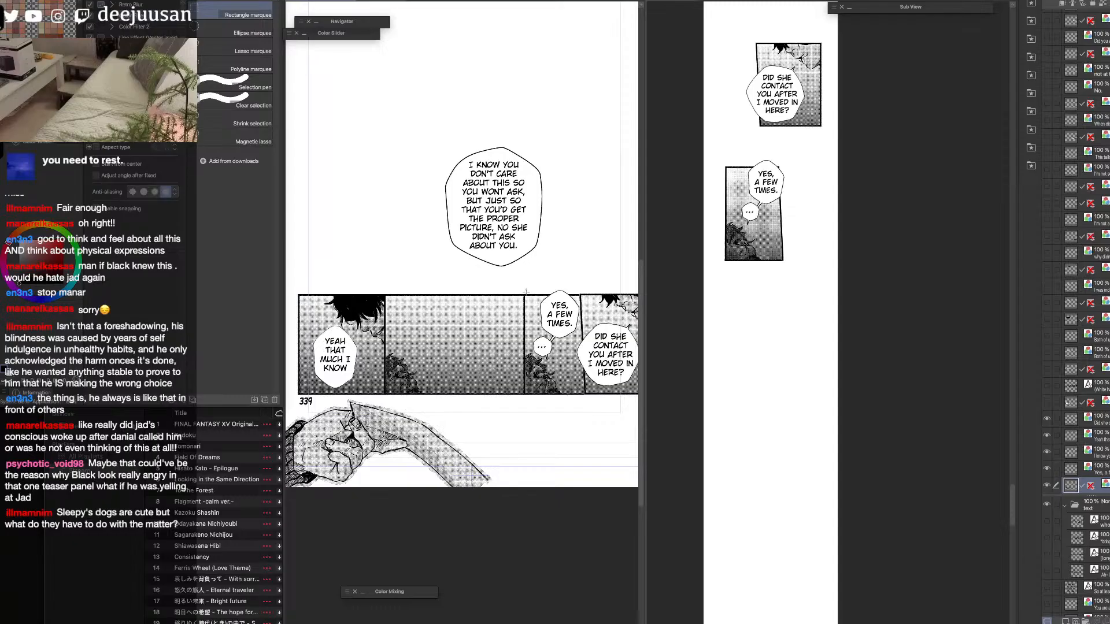
{"action": "left_click_drag", "start_coordinate": [383, 395], "coordinate": [381, 402]}
{"action": "key", "text": "F6"}
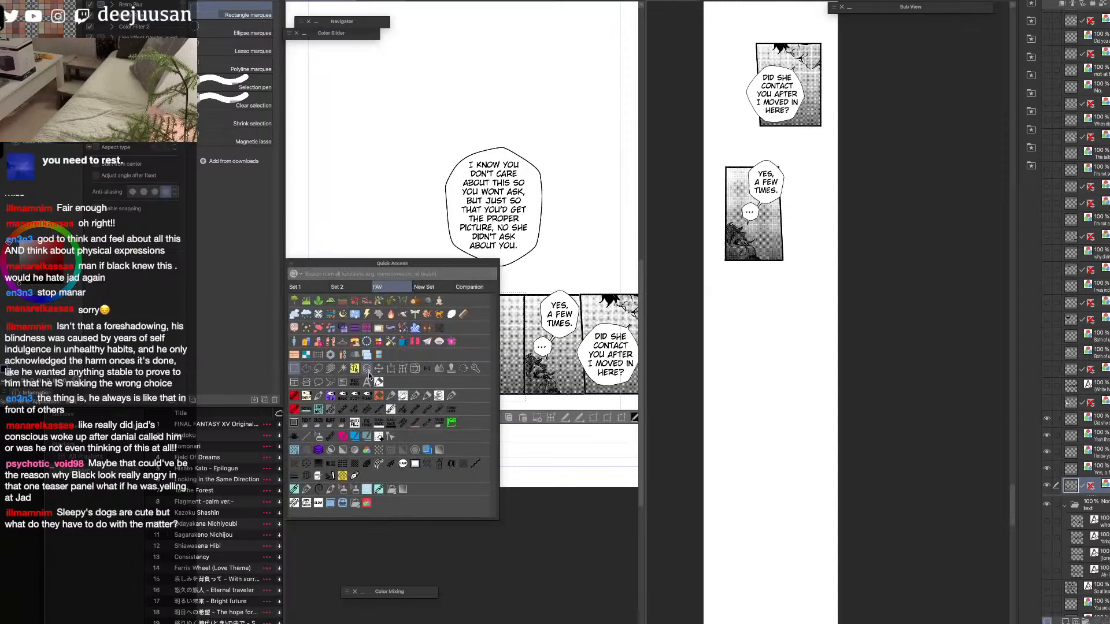
{"action": "left_click", "coordinate": [355, 370]}
{"action": "key", "text": "F6"}
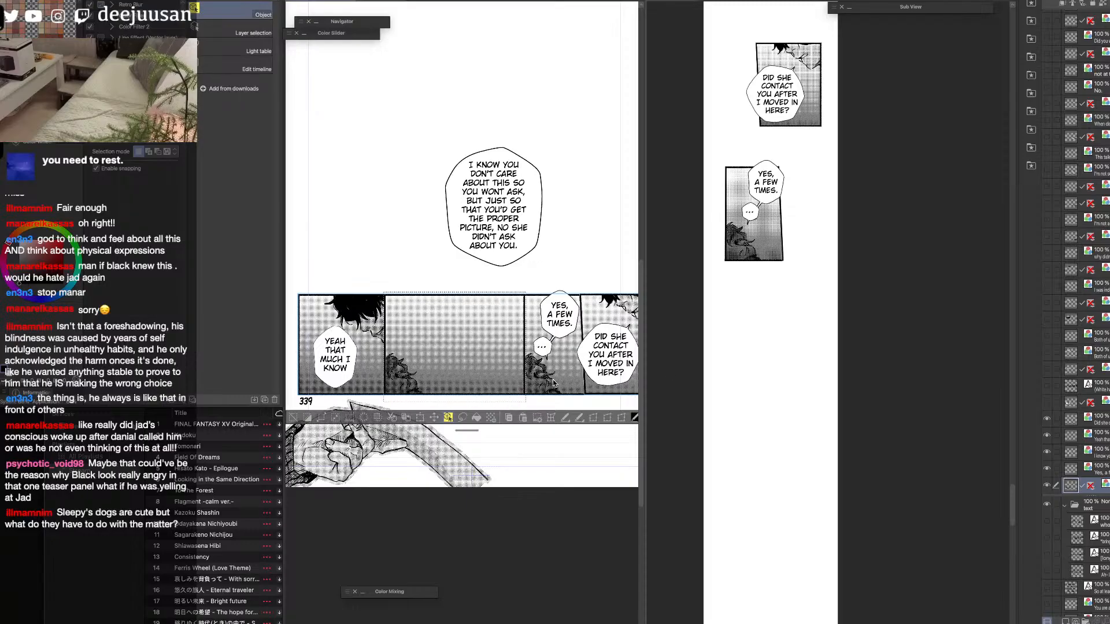
Paste the panel into the webtoon canvas, scale it to 67%, and place it below the "Yes, a few times" panel.
{"action": "left_click", "coordinate": [796, 399]}
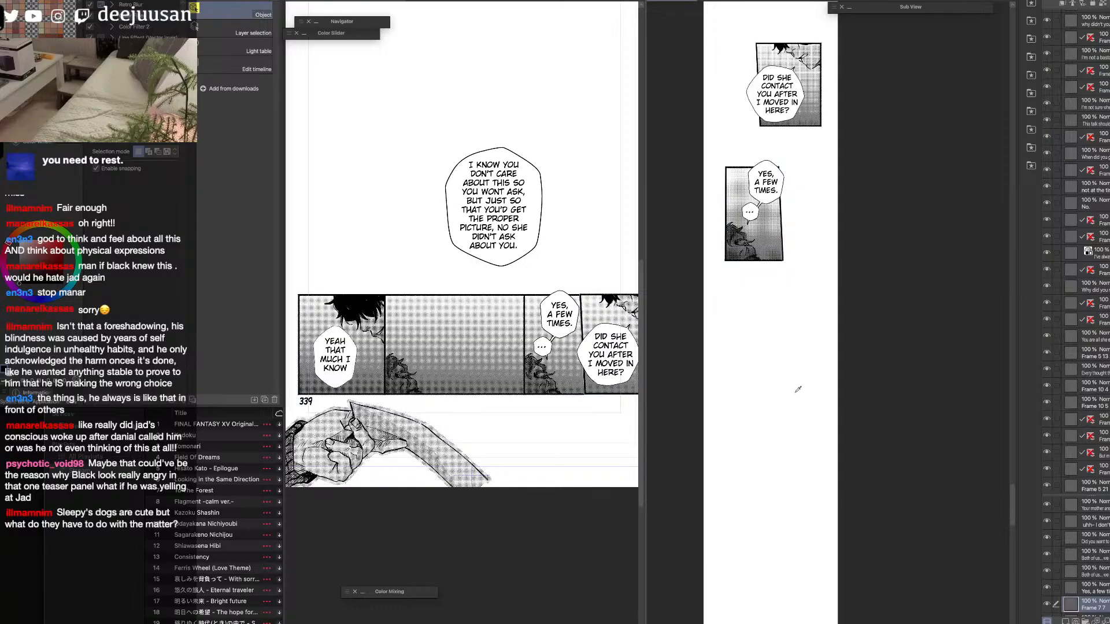
{"action": "key", "text": "ctrl+v"}
{"action": "key", "text": "ctrl+t"}
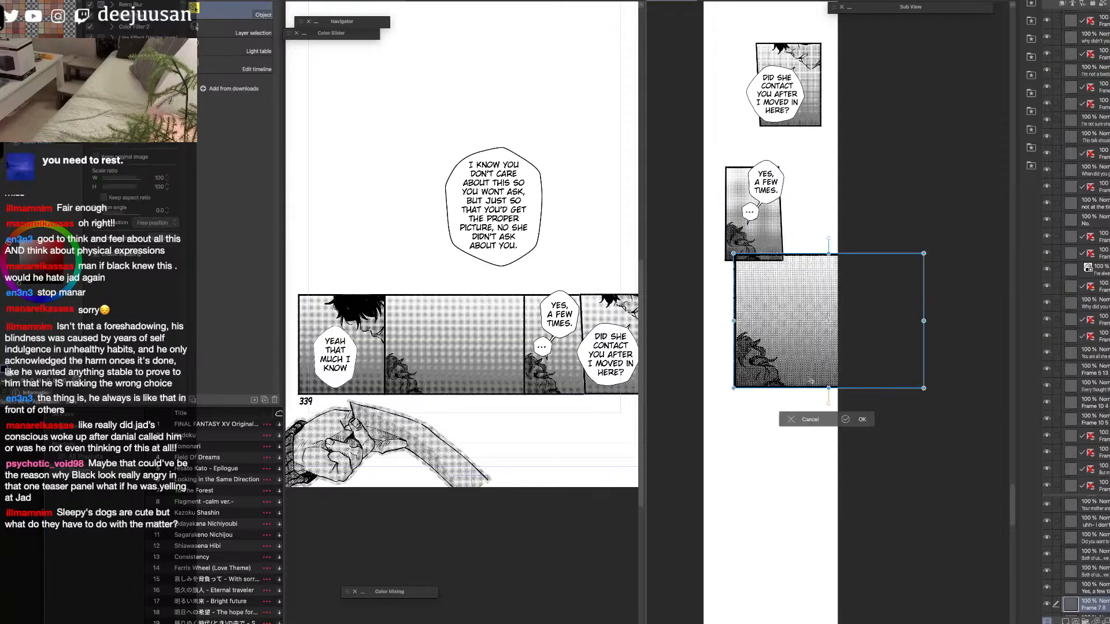
{"action": "left_click_drag", "start_coordinate": [829, 255], "coordinate": [831, 291]}
{"action": "left_click_drag", "start_coordinate": [863, 340], "coordinate": [807, 373]}
{"action": "mouse_move", "coordinate": [846, 330]}
{"action": "left_mouse_down"}
{"action": "mouse_move", "coordinate": [827, 338]}
{"action": "mouse_move", "coordinate": [835, 329]}
{"action": "left_mouse_up"}
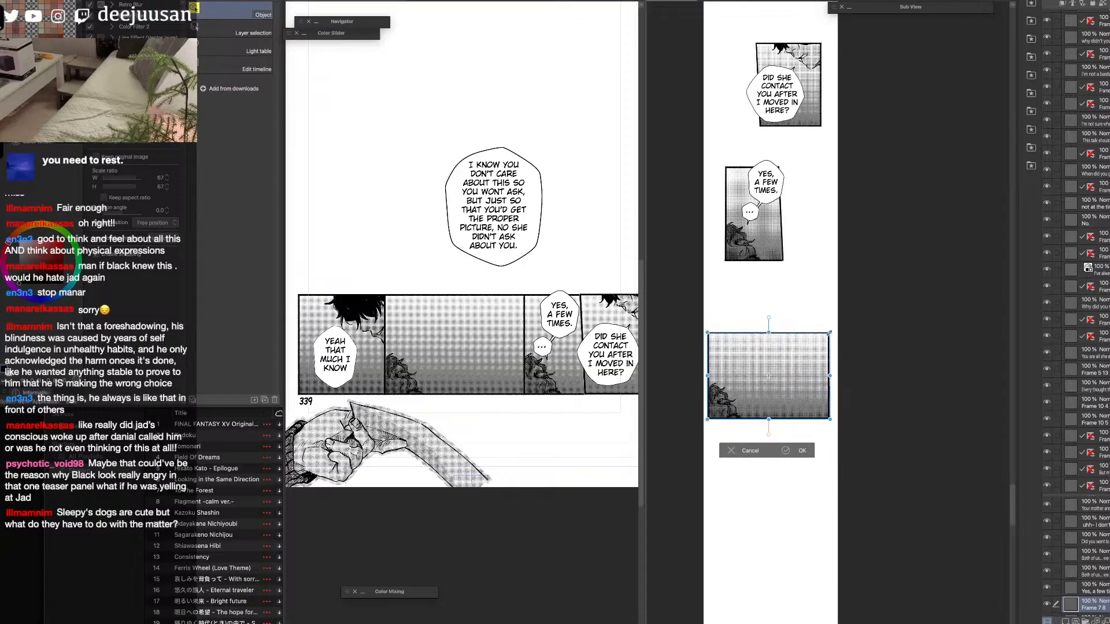
{"action": "left_click", "coordinate": [804, 451]}
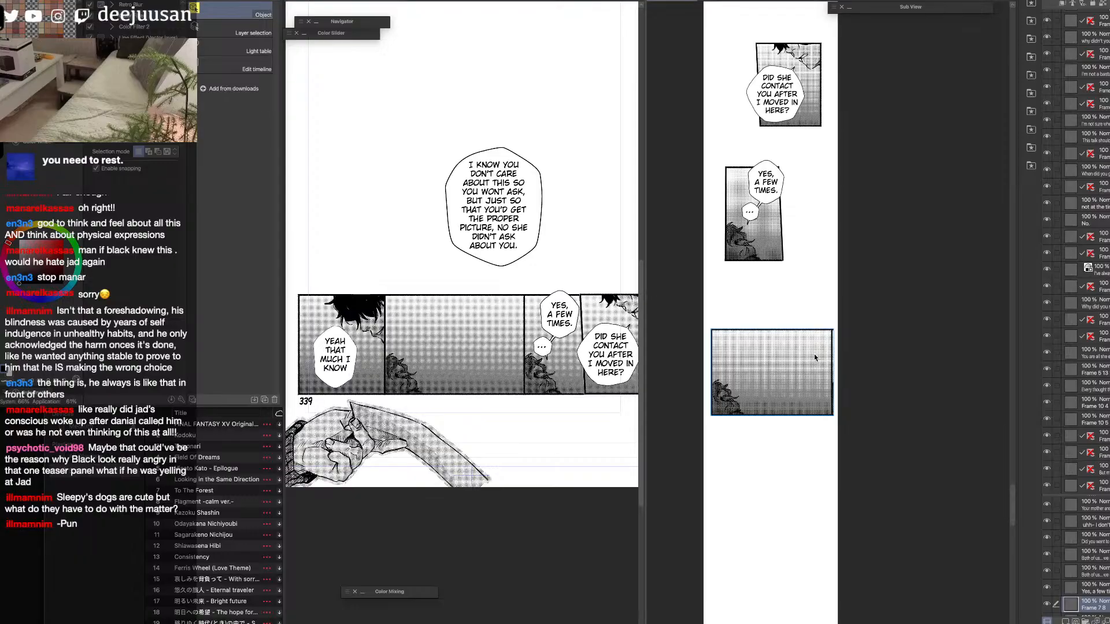
{"action": "left_click", "coordinate": [194, 29]}
{"action": "left_click_drag", "start_coordinate": [844, 316], "coordinate": [833, 424]}
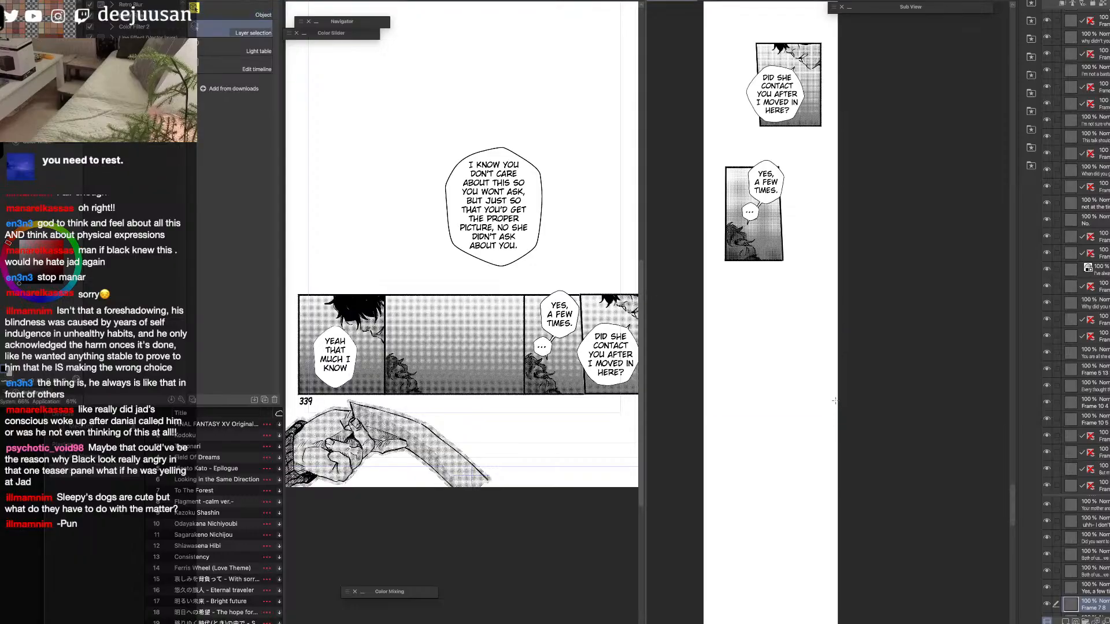
{"action": "key", "text": "super+z"}
Trim the excess artwork along the right edge of the pasted panel using a rectangular selection.
{"action": "key", "text": "m"}
{"action": "left_click_drag", "start_coordinate": [827, 426], "coordinate": [832, 440]}
{"action": "key", "text": "Delete"}
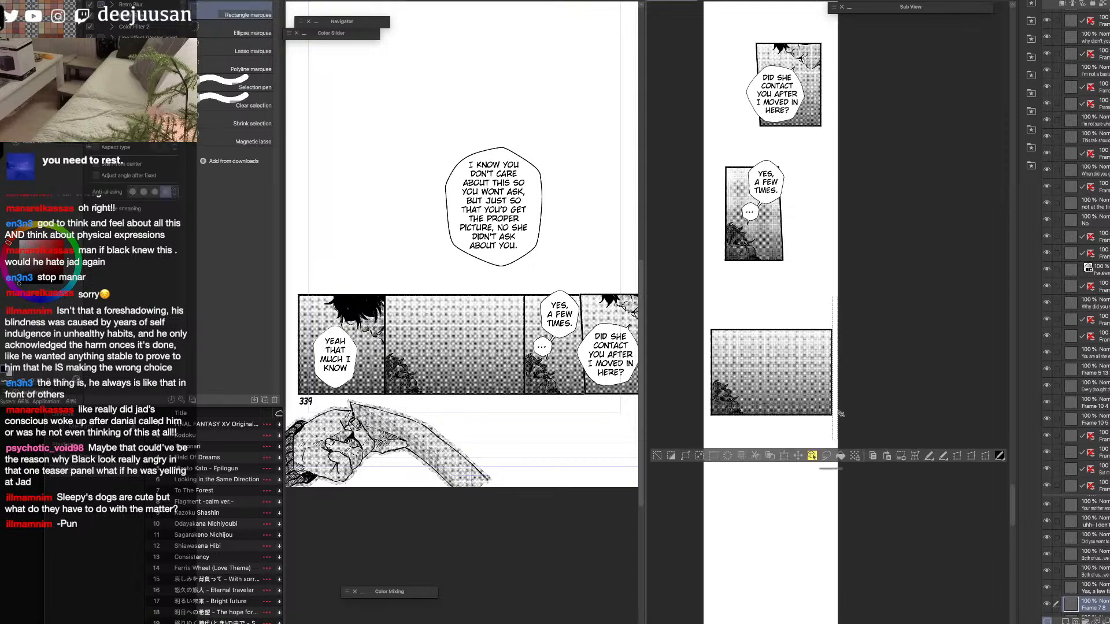
Clear the selection and copy the large "I know you don't care about this" speech bubble from the page.
{"action": "key", "text": "o"}
{"action": "left_click", "coordinate": [512, 258]}
{"action": "key", "text": "super+d"}
{"action": "key", "text": "super+c"}
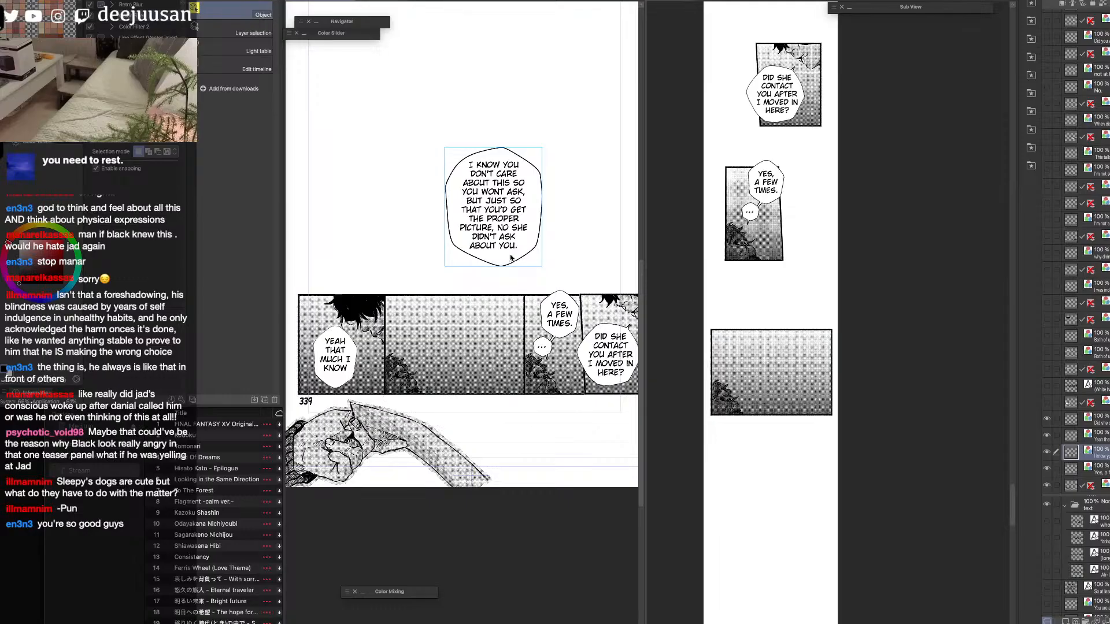
Paste the large speech bubble into the webtoon, scale it to 69%, and center it over the newly placed panel.
{"action": "left_click", "coordinate": [766, 340]}
{"action": "key", "text": "super+v"}
{"action": "key", "text": "super+t"}
{"action": "left_click_drag", "start_coordinate": [893, 242], "coordinate": [862, 280]}
{"action": "left_click_drag", "start_coordinate": [845, 324], "coordinate": [805, 333]}
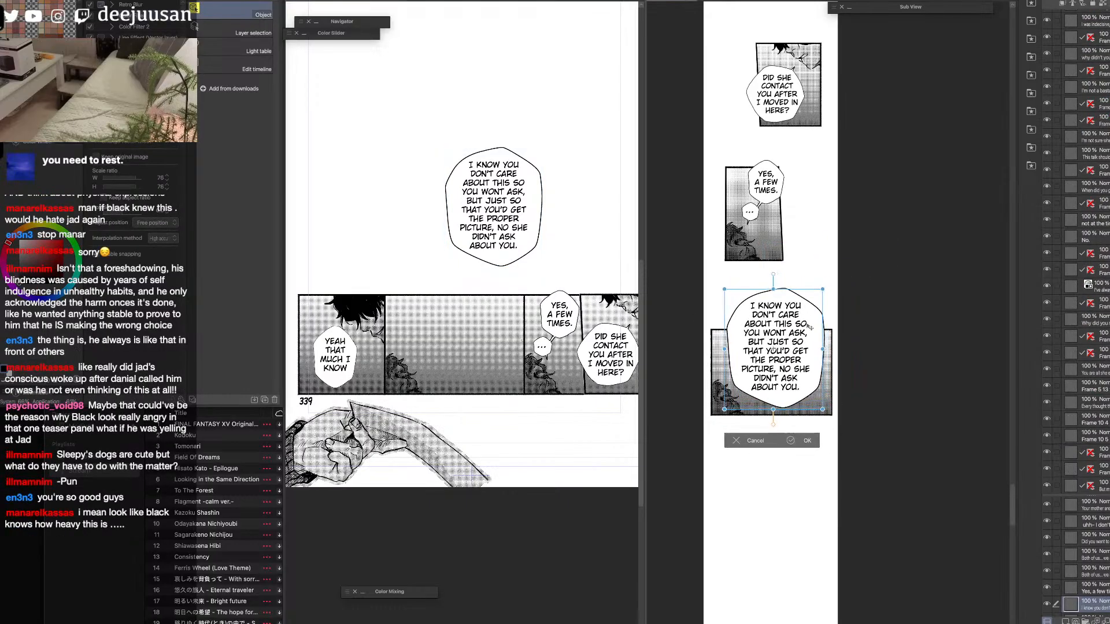
{"action": "left_click_drag", "start_coordinate": [823, 289], "coordinate": [814, 300]}
{"action": "left_click_drag", "start_coordinate": [809, 357], "coordinate": [817, 358]}
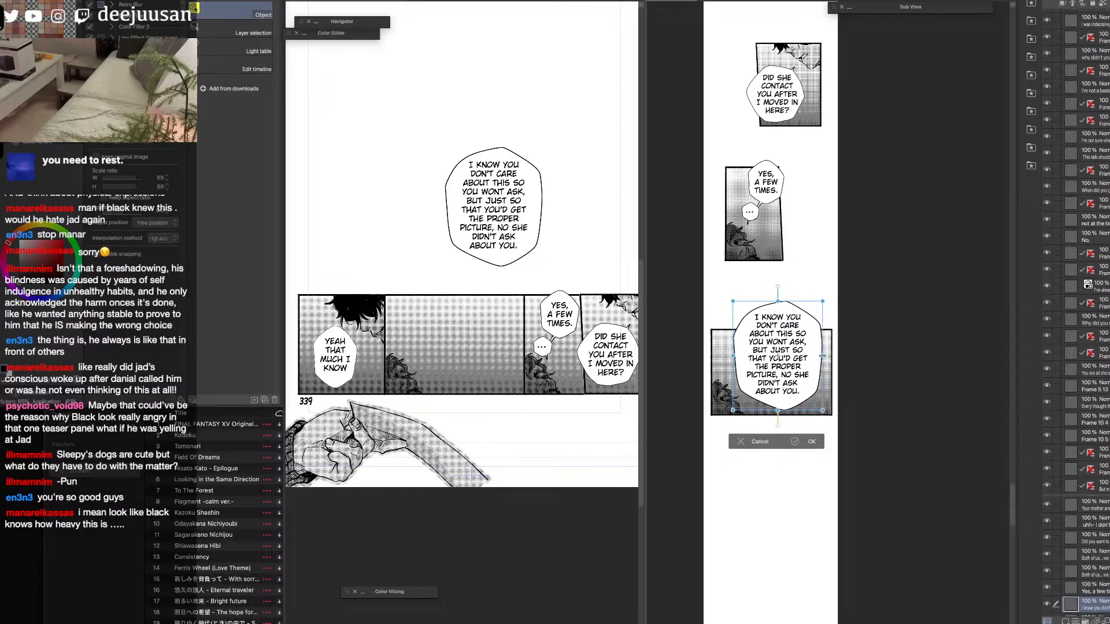
{"action": "key", "text": "Return"}
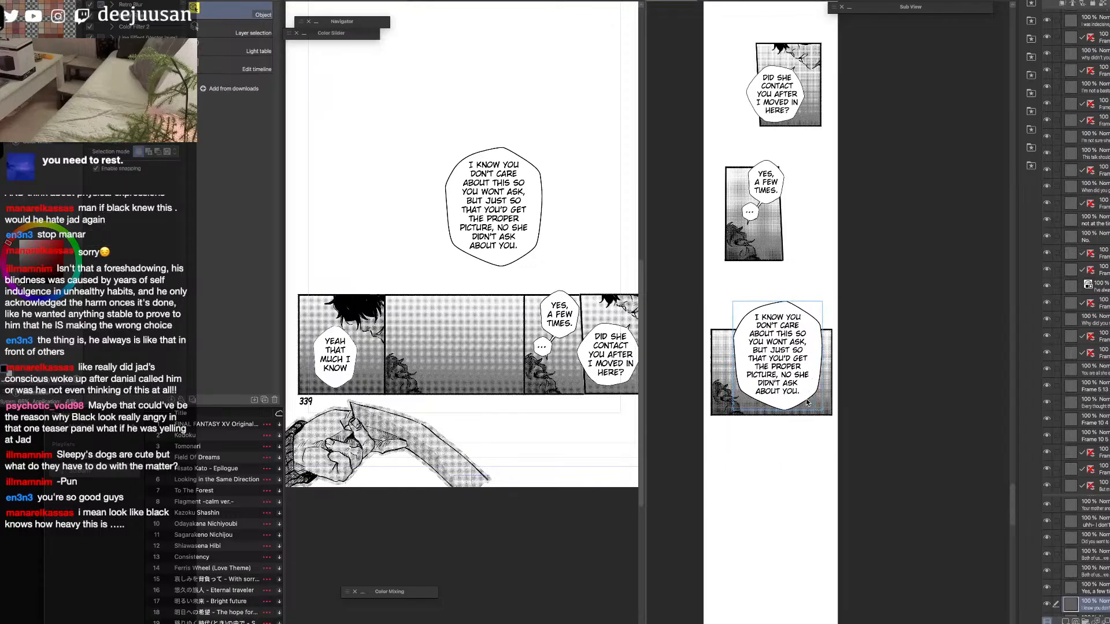
{"action": "left_click_drag", "start_coordinate": [802, 390], "coordinate": [802, 391]}
Select the panel behind the "Yeah that much I know" bubble with a rectangular marquee on the panel artwork layer.
{"action": "left_click_drag", "start_coordinate": [448, 388], "coordinate": [596, 389]}
{"action": "left_click_drag", "start_coordinate": [498, 373], "coordinate": [590, 405], "text": "super"}
{"action": "left_click_drag", "start_coordinate": [590, 444], "coordinate": [594, 463]}
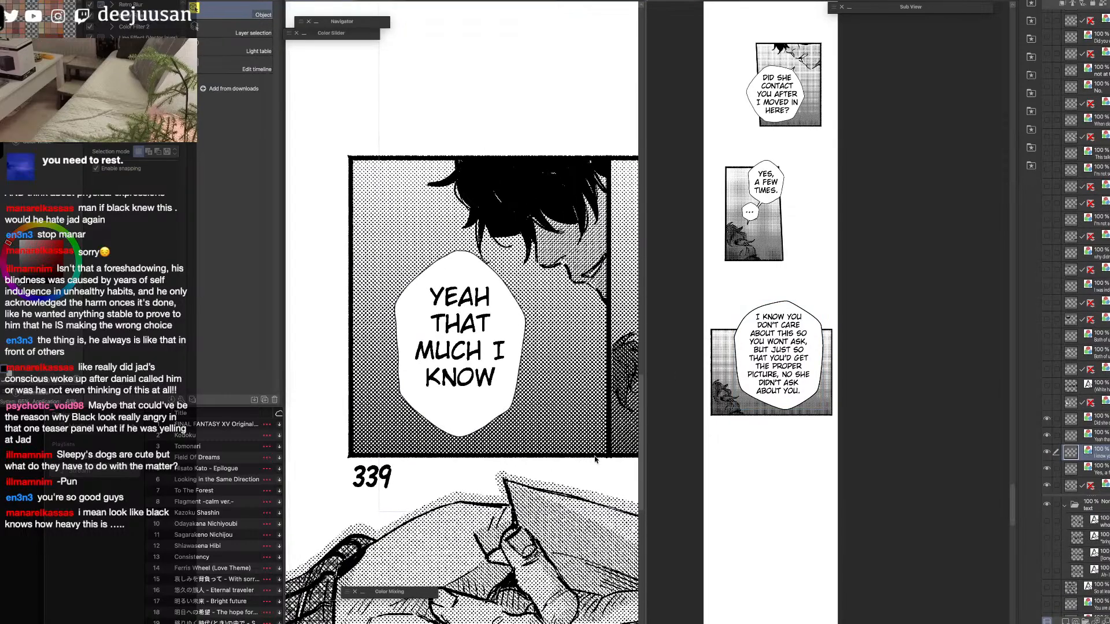
{"action": "left_click", "coordinate": [609, 453]}
{"action": "key", "text": "q"}
{"action": "left_click", "coordinate": [507, 410]}
{"action": "left_click_drag", "start_coordinate": [327, 143], "coordinate": [609, 459]}
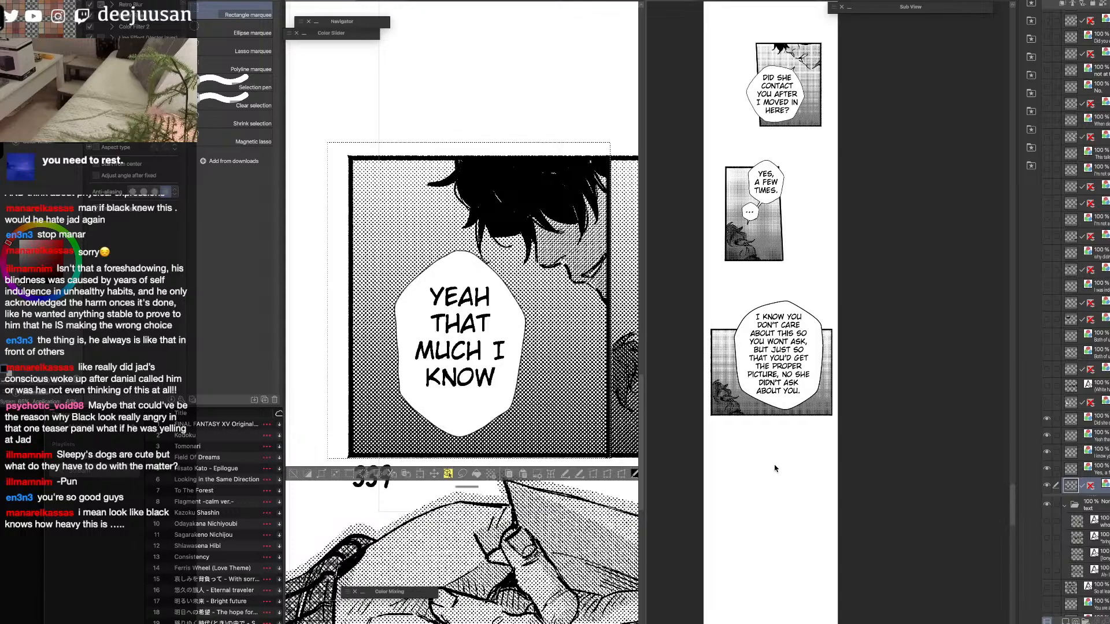
Paste the dark-haired man's panel into the webtoon, scale it down, and place it below the large-bubble panel.
{"action": "left_click", "coordinate": [815, 497]}
{"action": "key", "text": "super+v"}
{"action": "key", "text": "super+t"}
{"action": "left_click_drag", "start_coordinate": [838, 367], "coordinate": [785, 538]}
{"action": "left_click_drag", "start_coordinate": [833, 424], "coordinate": [806, 455]}
{"action": "left_click_drag", "start_coordinate": [785, 496], "coordinate": [791, 500]}
{"action": "left_click_drag", "start_coordinate": [813, 460], "coordinate": [803, 472]}
{"action": "key", "text": "Return"}
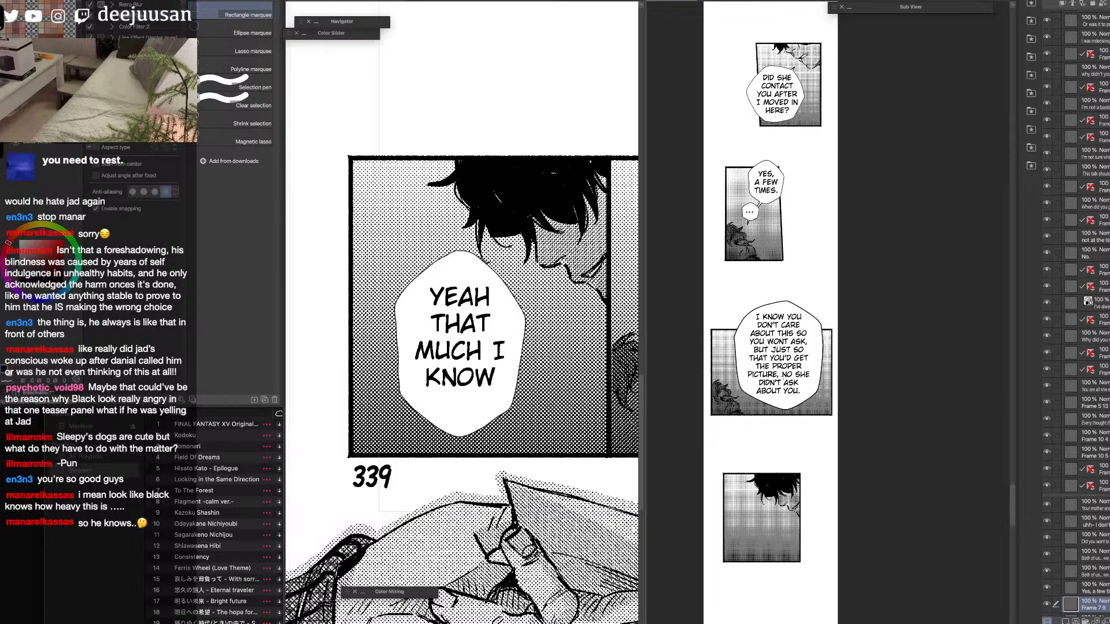
Nudge the newly pasted panel slightly up and to the right beneath the large-bubble panel.
{"action": "key", "text": "o"}
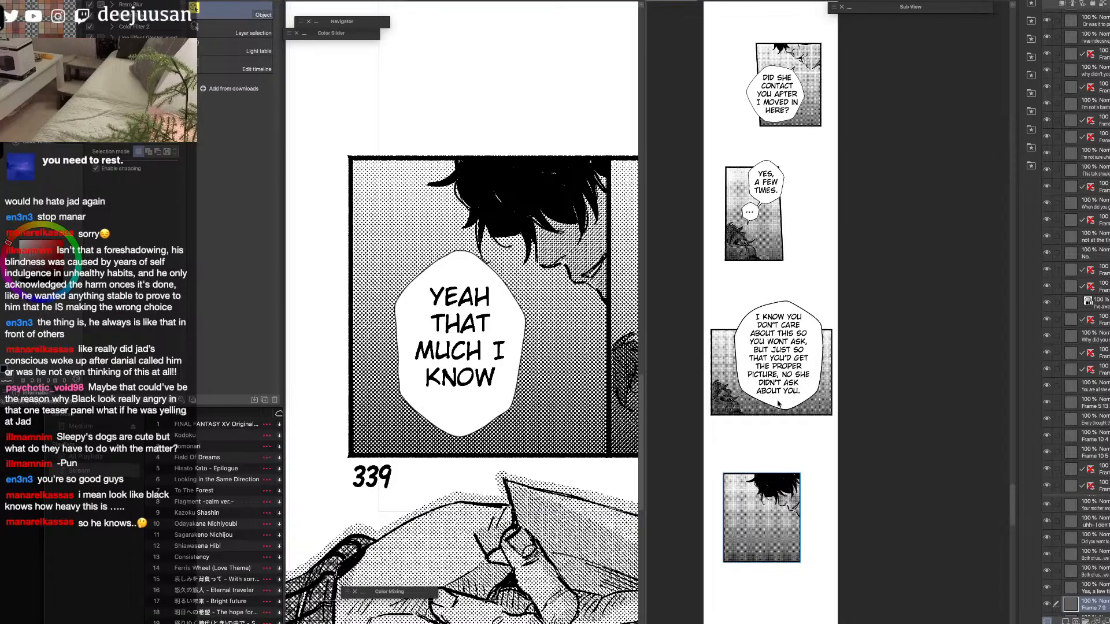
{"action": "key", "text": "o"}
{"action": "key", "text": "o"}
{"action": "left_click_drag", "start_coordinate": [781, 535], "coordinate": [781, 515]}
{"action": "left_click_drag", "start_coordinate": [822, 551], "coordinate": [793, 390]}
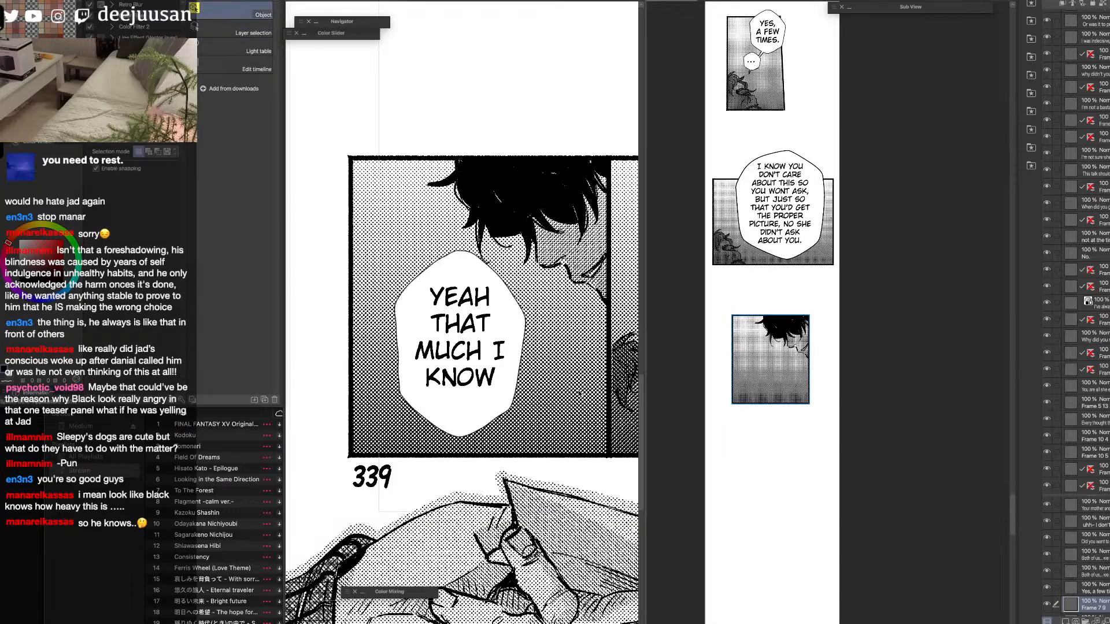
Thicken the outline of the page's "Yeah that much I know" speech bubble with the line-width correction tool.
{"action": "left_click", "coordinate": [493, 403]}
{"action": "key", "text": "super+d"}
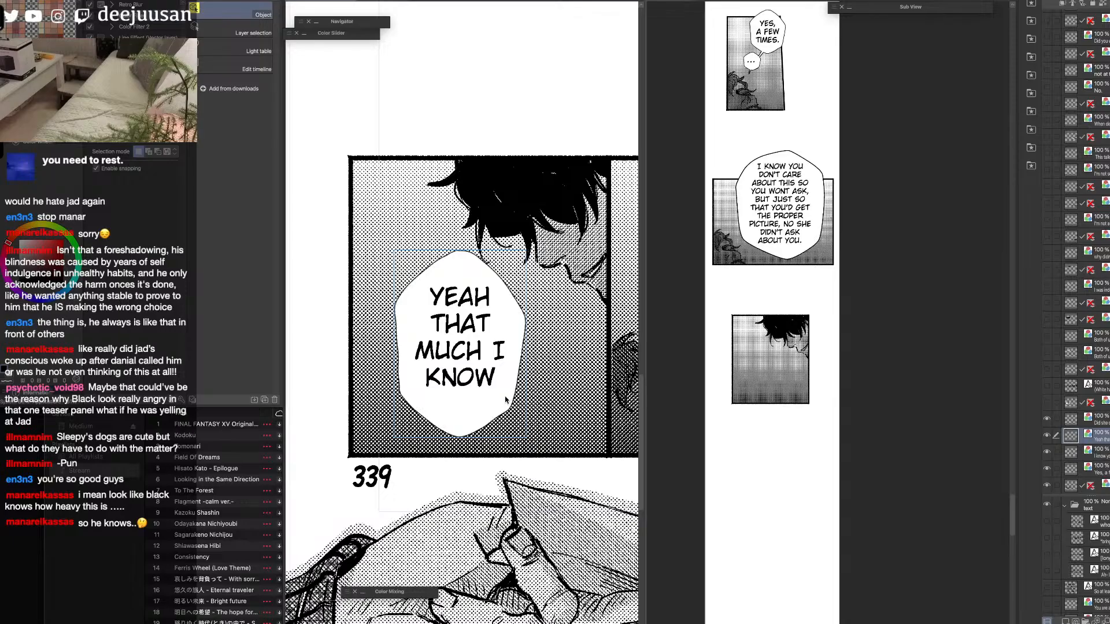
{"action": "key", "text": "q"}
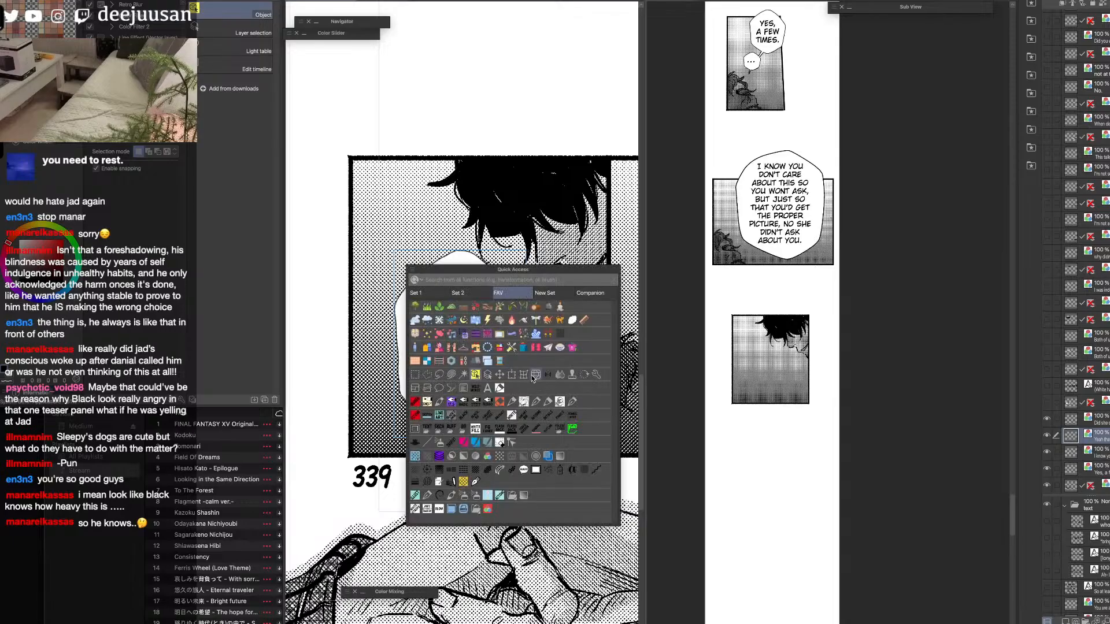
{"action": "left_click", "coordinate": [465, 443]}
{"action": "mouse_move", "coordinate": [417, 406]}
{"action": "left_mouse_down"}
{"action": "mouse_move", "coordinate": [472, 254]}
{"action": "mouse_move", "coordinate": [406, 341]}
{"action": "mouse_move", "coordinate": [492, 271]}
{"action": "left_mouse_up"}
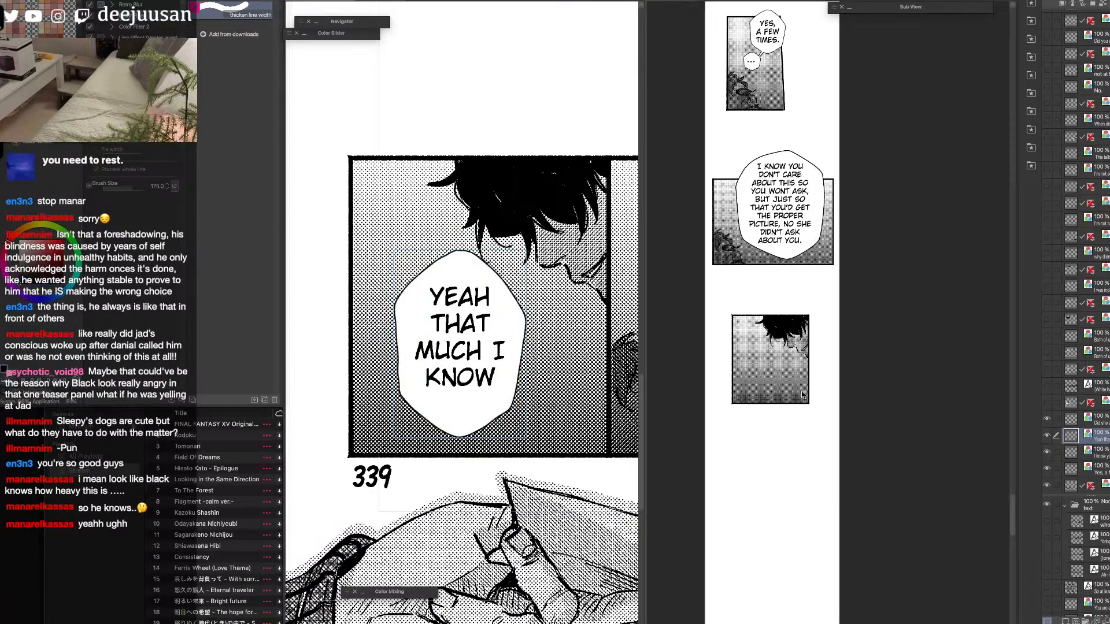
Paste the "Yeah that much I know" bubble into the webtoon, scale it down, and place it on the lowest panel.
{"action": "left_click", "coordinate": [797, 414]}
{"action": "key", "text": "ctrl+v"}
{"action": "key", "text": "ctrl+t"}
{"action": "left_click_drag", "start_coordinate": [859, 279], "coordinate": [840, 305]}
{"action": "left_click_drag", "start_coordinate": [833, 346], "coordinate": [775, 379]}
{"action": "key", "text": "Return"}
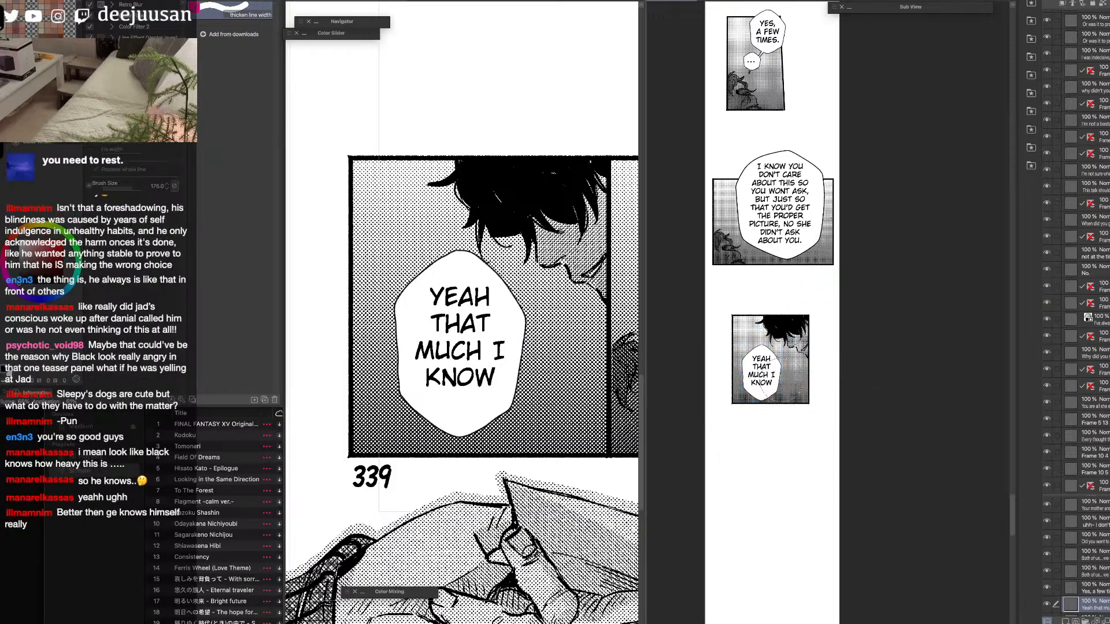
Fine-tune the pasted "Yeah that much I know" bubble's size within its webtoon panel using a transform.
{"action": "scroll", "coordinate": [788, 418], "scroll_direction": "up", "scroll_amount": 1}
{"action": "left_click_drag", "start_coordinate": [794, 423], "coordinate": [801, 465]}
{"action": "key", "text": "q"}
{"action": "left_click", "coordinate": [814, 402]}
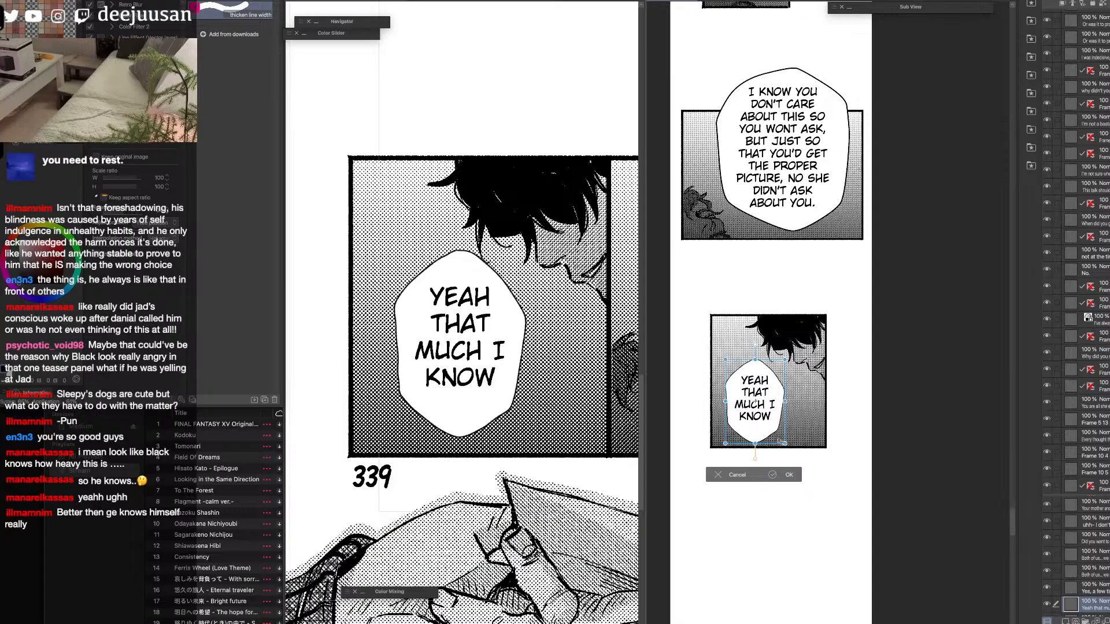
{"action": "left_click_drag", "start_coordinate": [755, 443], "coordinate": [755, 440]}
{"action": "left_click", "coordinate": [785, 472]}
Nudge the "Yeah that much I know" bubble within its webtoon panel using the Move layer tool.
{"action": "key", "text": "F6"}
{"action": "left_click", "coordinate": [754, 394]}
{"action": "key", "text": "F6"}
{"action": "left_click_drag", "start_coordinate": [758, 419], "coordinate": [761, 421]}
{"action": "scroll", "coordinate": [761, 421], "scroll_direction": "down", "scroll_amount": 2}
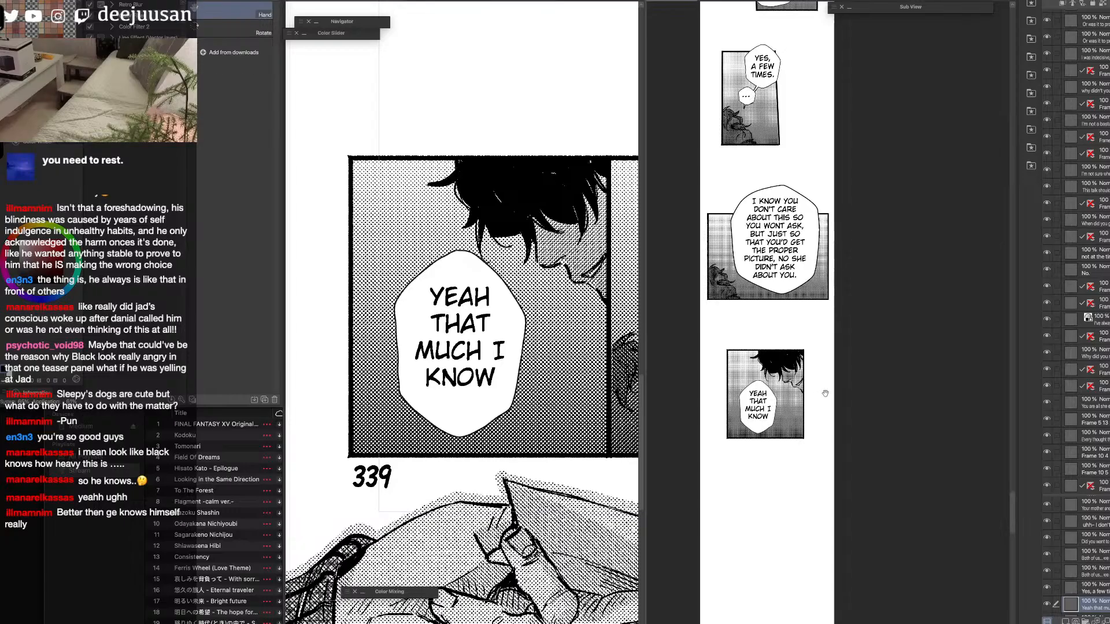
{"action": "scroll", "coordinate": [812, 398], "scroll_direction": "up", "scroll_amount": 2}
{"action": "key", "text": "F6"}
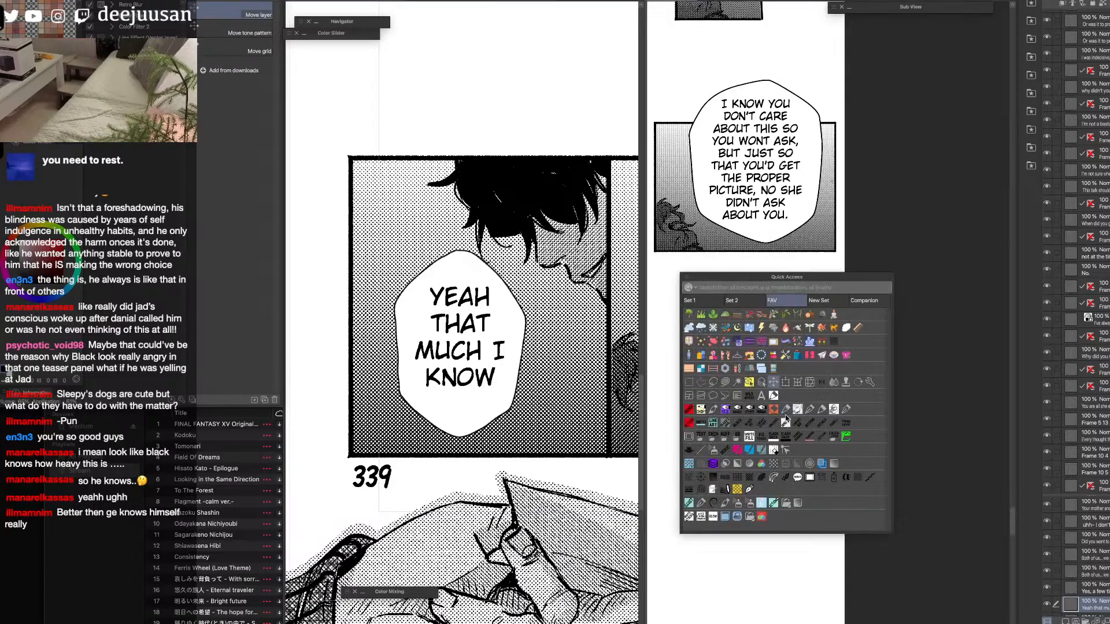
{"action": "left_click", "coordinate": [817, 411]}
{"action": "scroll", "coordinate": [816, 411], "scroll_direction": "down", "scroll_amount": 1}
{"action": "key", "text": "F6"}
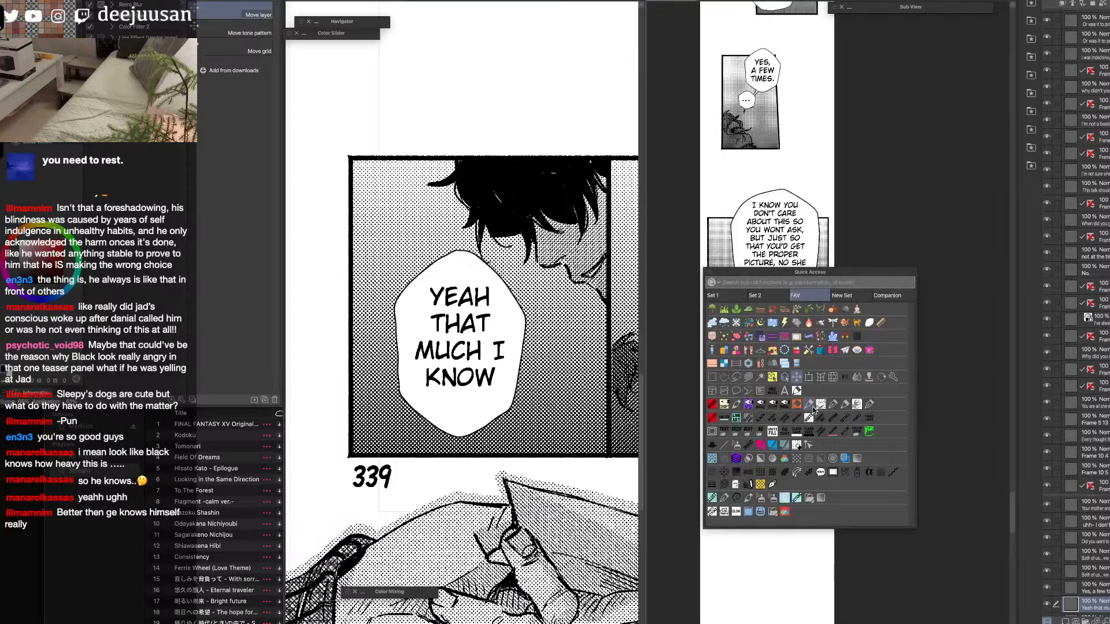
{"action": "left_click", "coordinate": [772, 378]}
{"action": "key", "text": "space"}
{"action": "mouse_move", "coordinate": [778, 448]}
{"action": "left_mouse_down"}
{"action": "mouse_move", "coordinate": [765, 562]}
{"action": "mouse_move", "coordinate": [765, 468]}
{"action": "mouse_move", "coordinate": [777, 469]}
{"action": "left_mouse_up"}
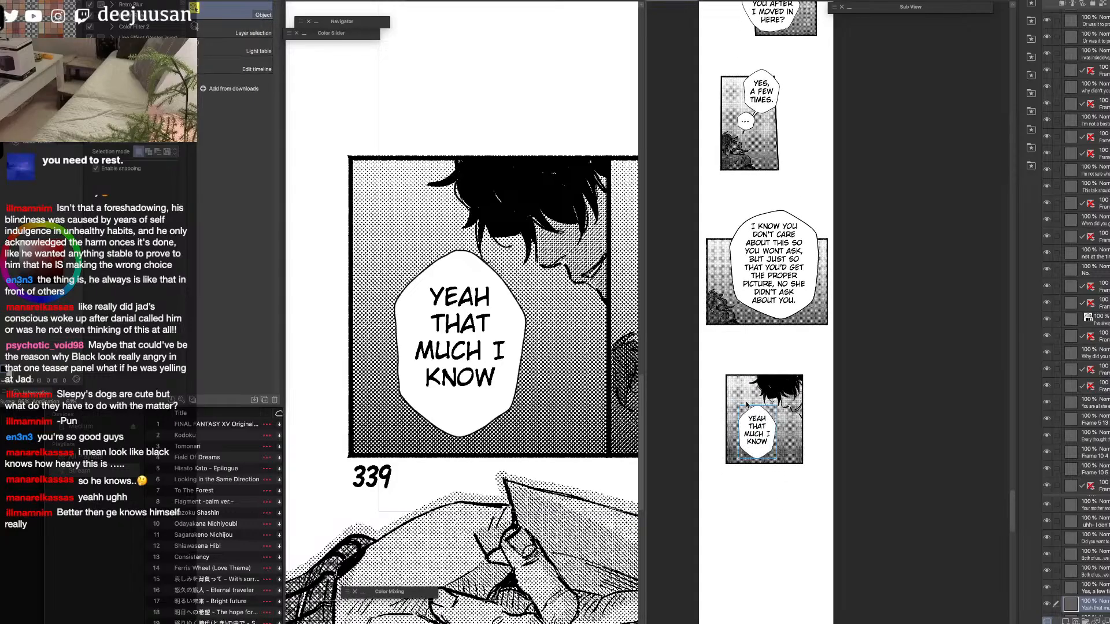
{"action": "scroll", "coordinate": [804, 434], "scroll_direction": "down", "scroll_amount": 1}
{"action": "key", "text": "space"}
{"action": "left_click_drag", "start_coordinate": [832, 504], "coordinate": [831, 413]}
Merge the page's frame folder containing the clasped-hands drawing into a single layer.
{"action": "left_click", "coordinate": [621, 541]}
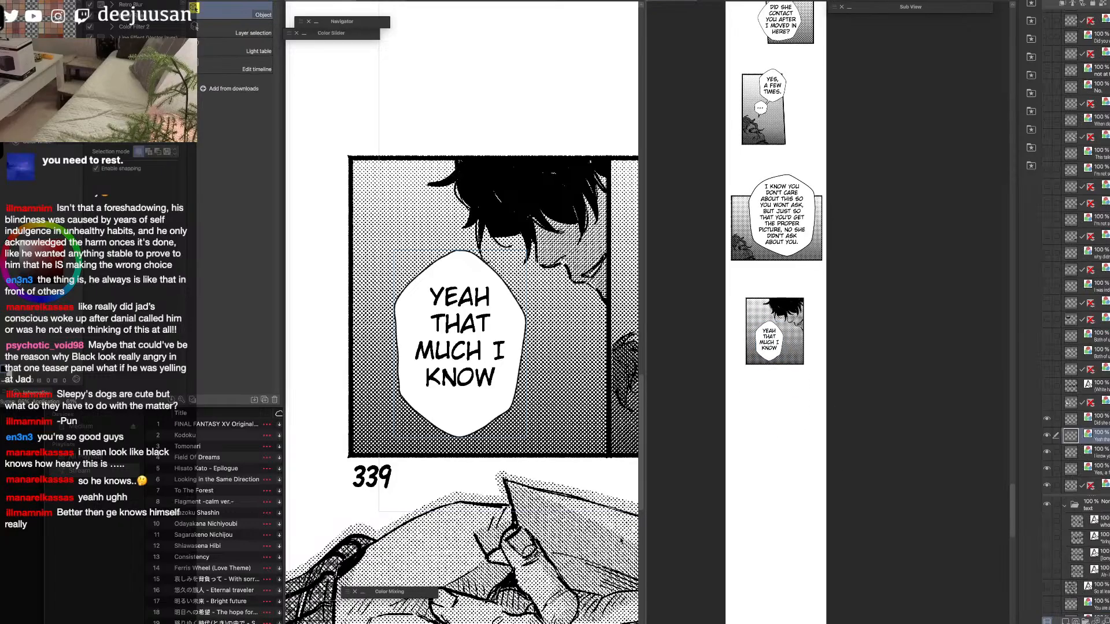
{"action": "scroll", "coordinate": [621, 541], "scroll_direction": "down", "scroll_amount": 1}
{"action": "key", "text": "space"}
{"action": "left_click_drag", "start_coordinate": [621, 569], "coordinate": [557, 450]}
{"action": "left_click_drag", "start_coordinate": [646, 477], "coordinate": [799, 477]}
{"action": "left_click", "coordinate": [1064, 437]}
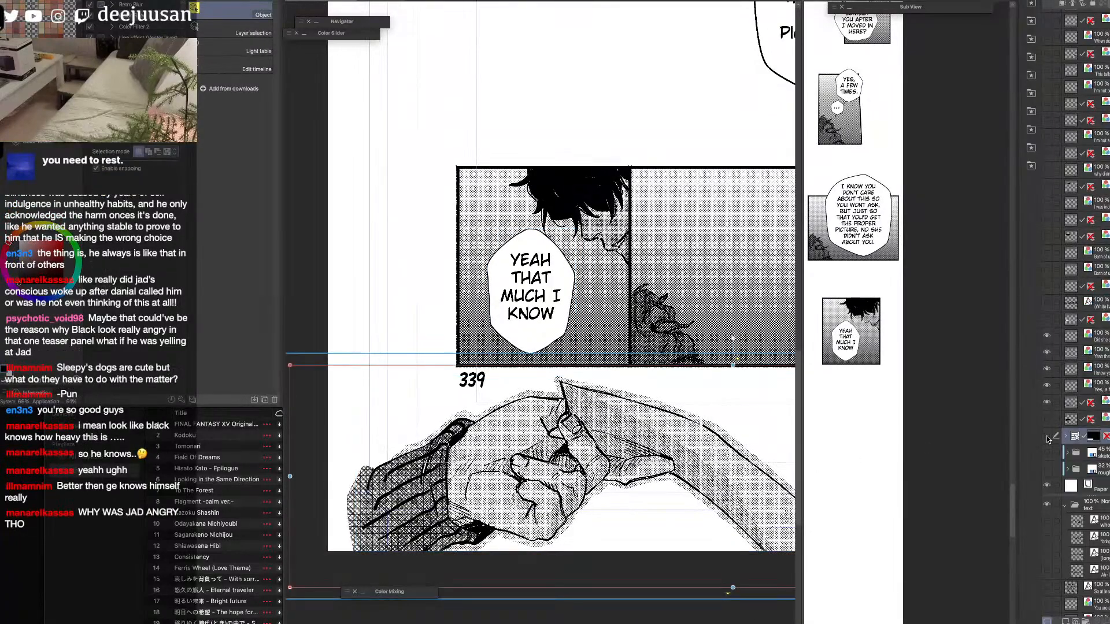
{"action": "key", "text": "shift+alt+e"}
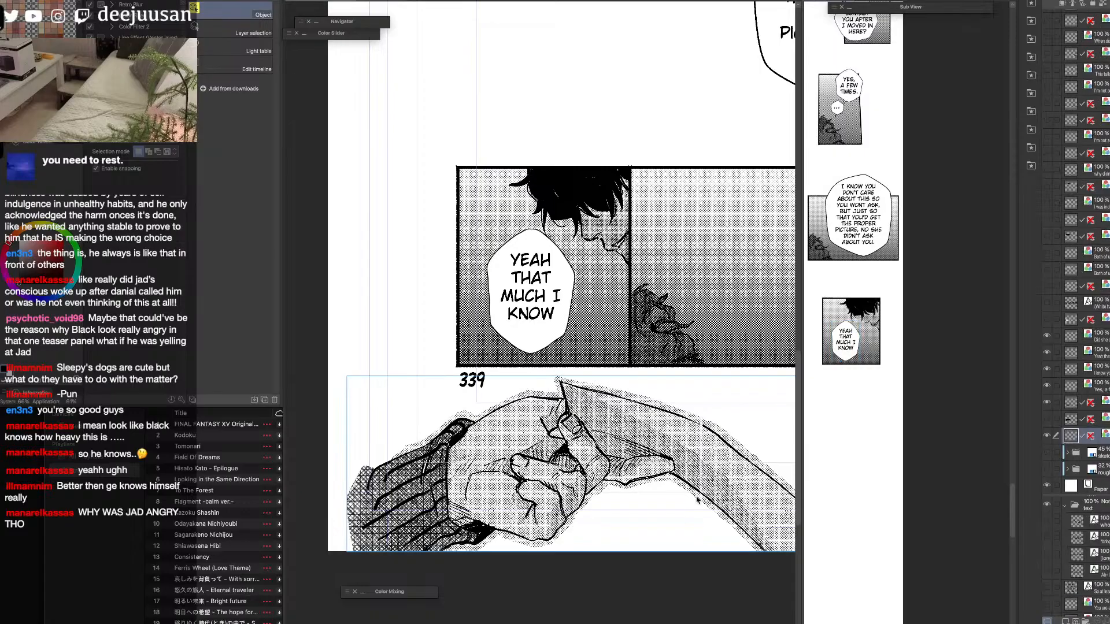
Paste the clasped-hands drawing into the webtoon, scale it to 44%, and place it below the "Yeah that much I know" panel.
{"action": "key", "text": "ctrl+v"}
{"action": "key", "text": "ctrl+t"}
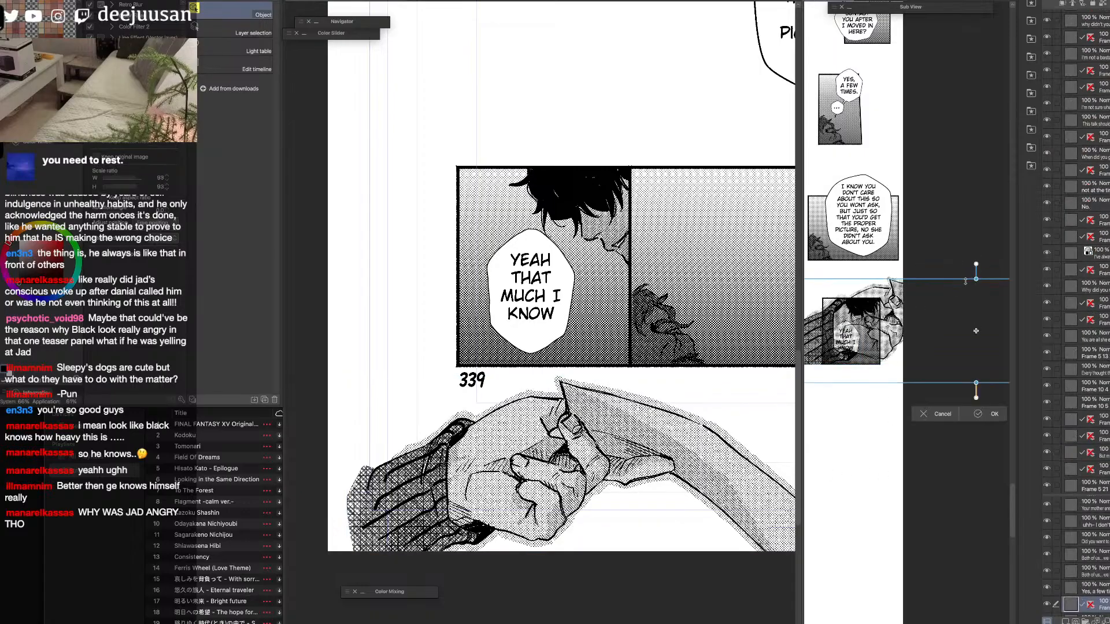
{"action": "left_click_drag", "start_coordinate": [951, 329], "coordinate": [868, 393]}
{"action": "left_click_drag", "start_coordinate": [800, 474], "coordinate": [693, 455]}
{"action": "left_click_drag", "start_coordinate": [794, 431], "coordinate": [824, 466]}
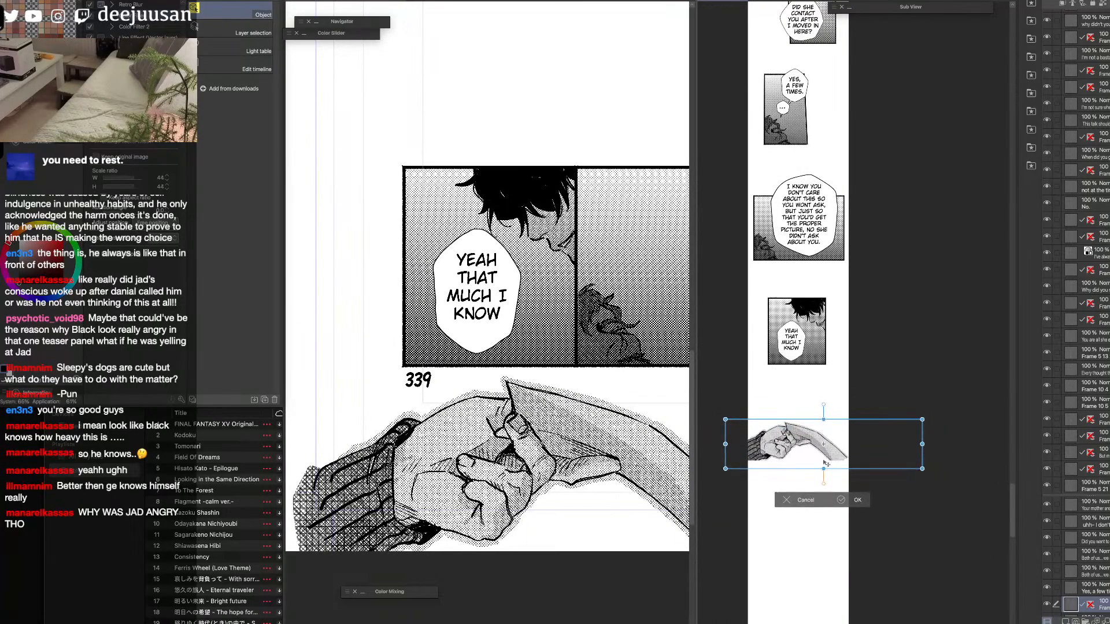
{"action": "key", "text": "Return"}
{"action": "key", "text": "u"}
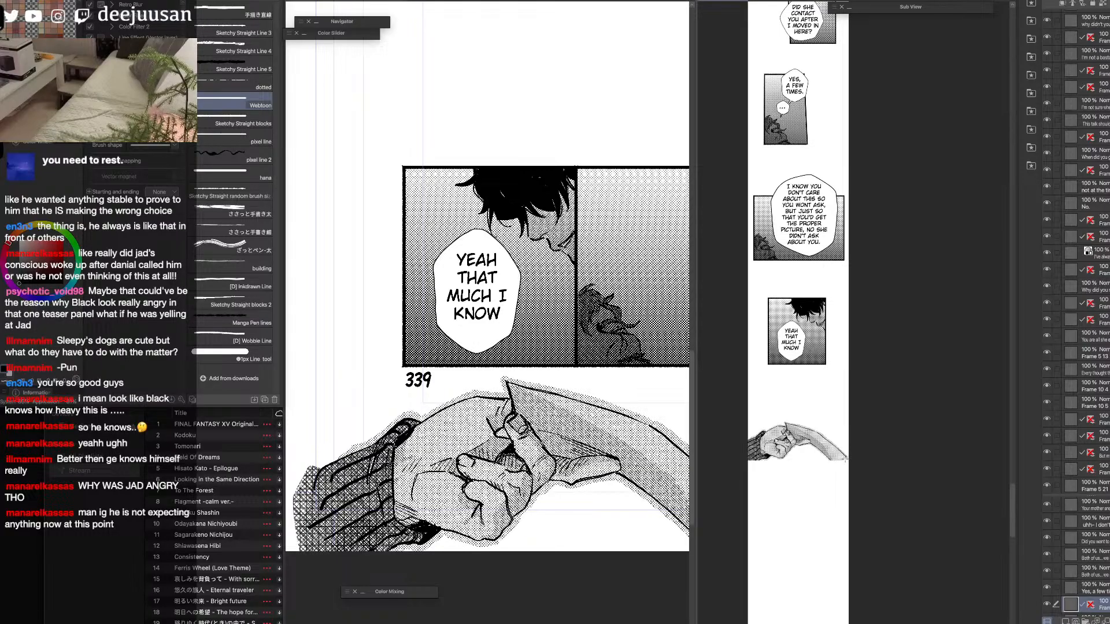
Draw a straight black line along the clasped-hands drawing's lower edge and clear the strip directly beneath it using a rectangular selection.
{"action": "scroll", "coordinate": [851, 457], "scroll_direction": "up", "scroll_amount": 2}
{"action": "left_click_drag", "start_coordinate": [890, 450], "coordinate": [751, 449]}
{"action": "key", "text": "6"}
{"action": "left_click", "coordinate": [632, 430]}
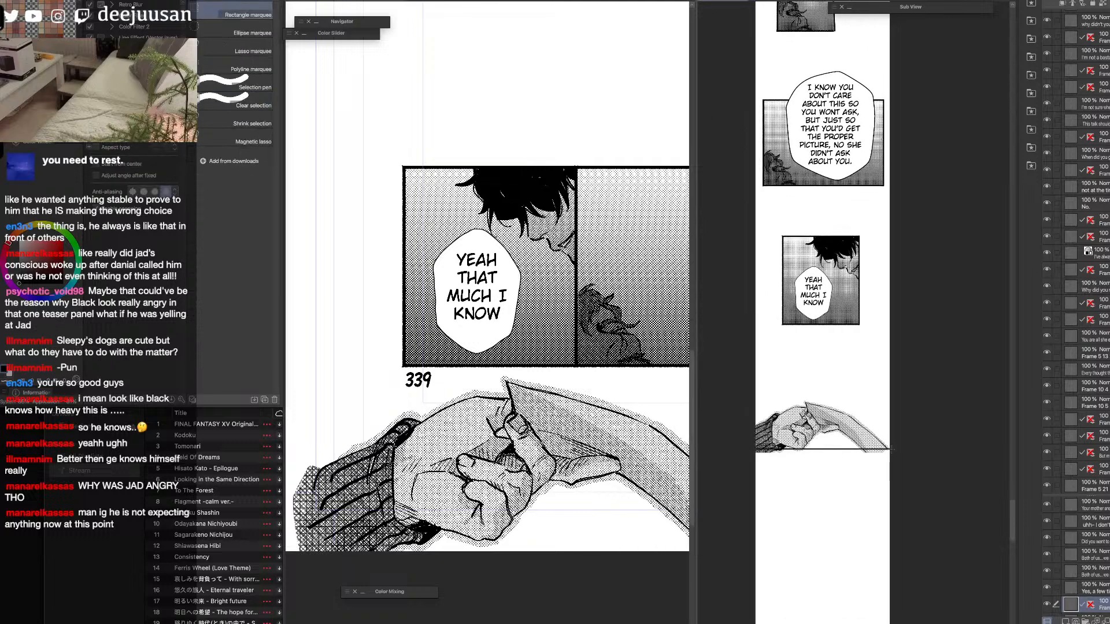
{"action": "left_click_drag", "start_coordinate": [891, 450], "coordinate": [756, 478]}
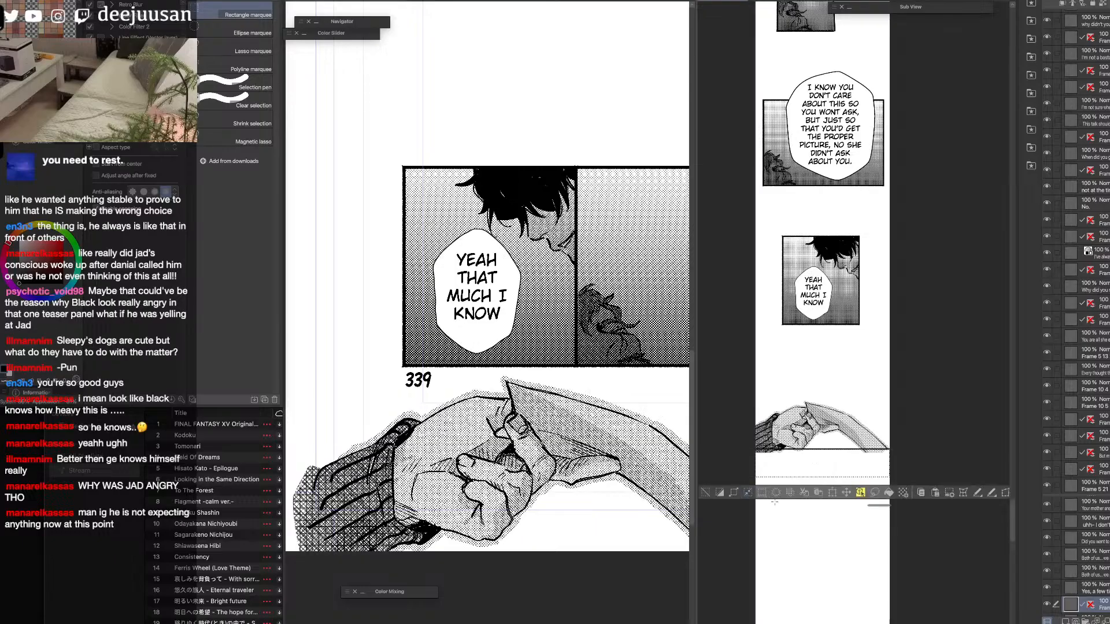
{"action": "left_click", "coordinate": [777, 494]}
{"action": "key", "text": "ctrl+d"}
Move the "Yeah that much I know" bubble slightly to the right within its webtoon panel using the Object tool.
{"action": "scroll", "coordinate": [887, 455], "scroll_direction": "down", "scroll_amount": 2}
{"action": "key", "text": "6"}
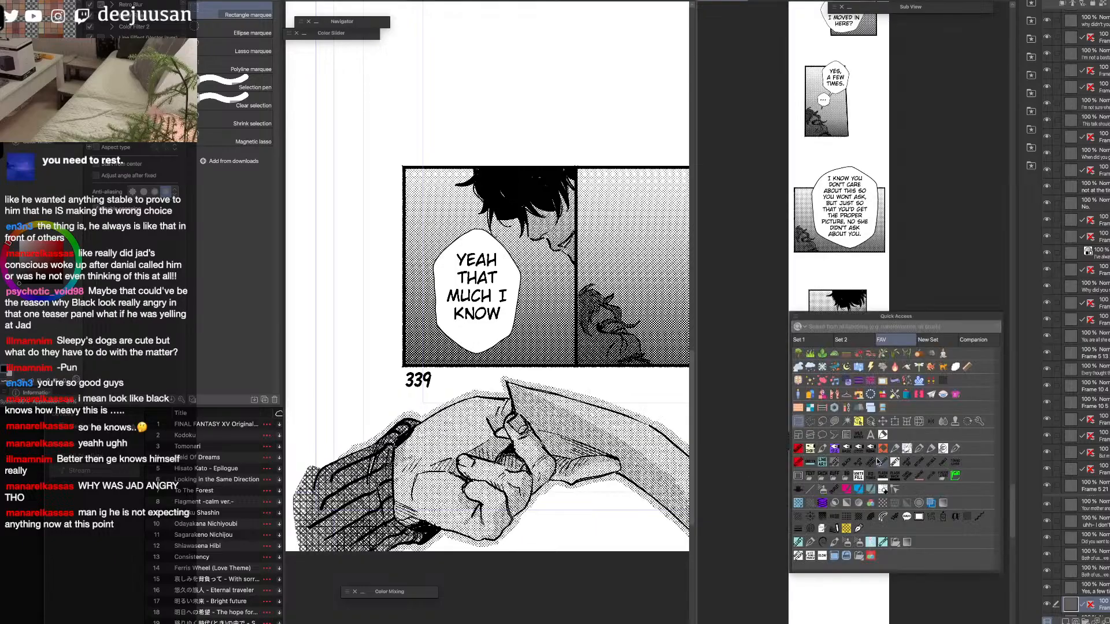
{"action": "left_click", "coordinate": [858, 425]}
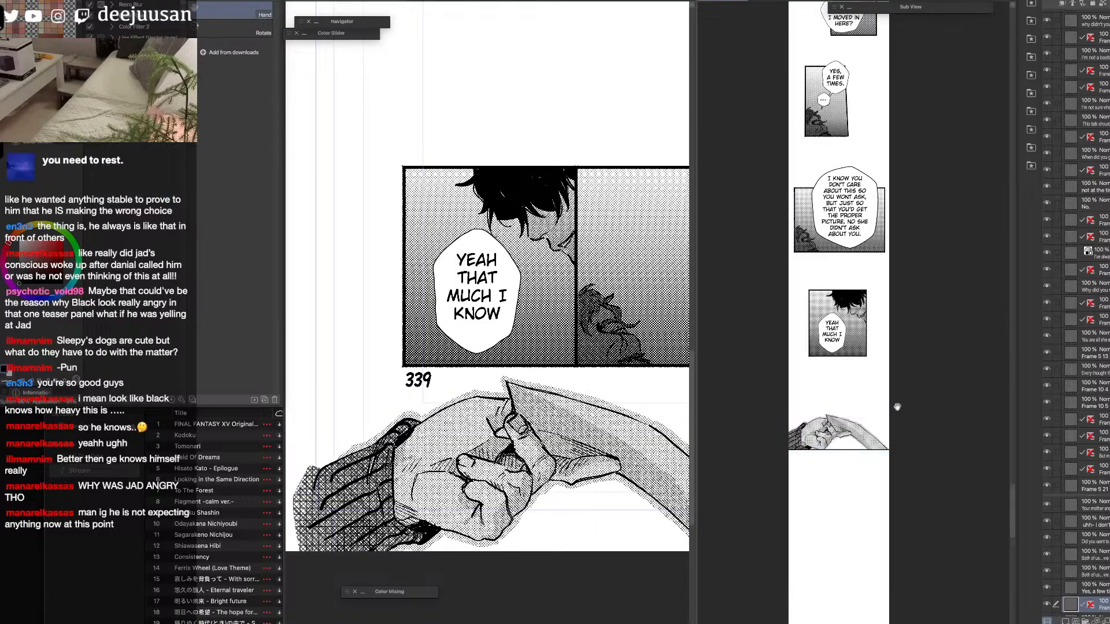
{"action": "left_click", "coordinate": [835, 349]}
{"action": "left_click_drag", "start_coordinate": [834, 349], "coordinate": [858, 350]}
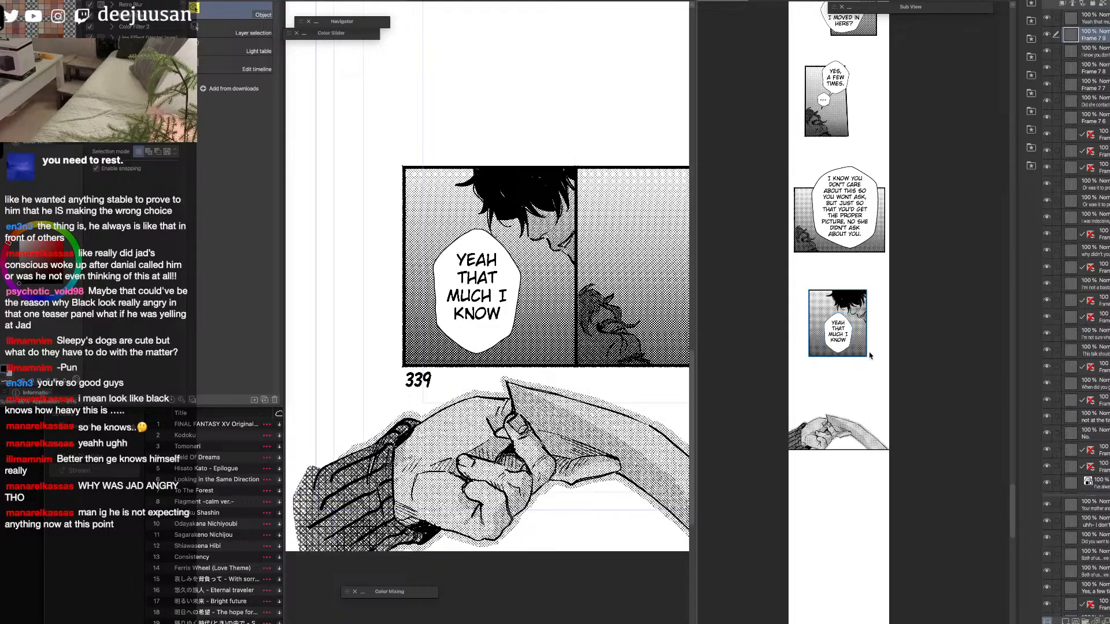
Review the webtoon's panel placement and spacing from the clasped-hands drawing up to the opening panels, and examine the whole strip.
{"action": "key", "text": "space"}
{"action": "left_click_drag", "start_coordinate": [922, 248], "coordinate": [889, 466]}
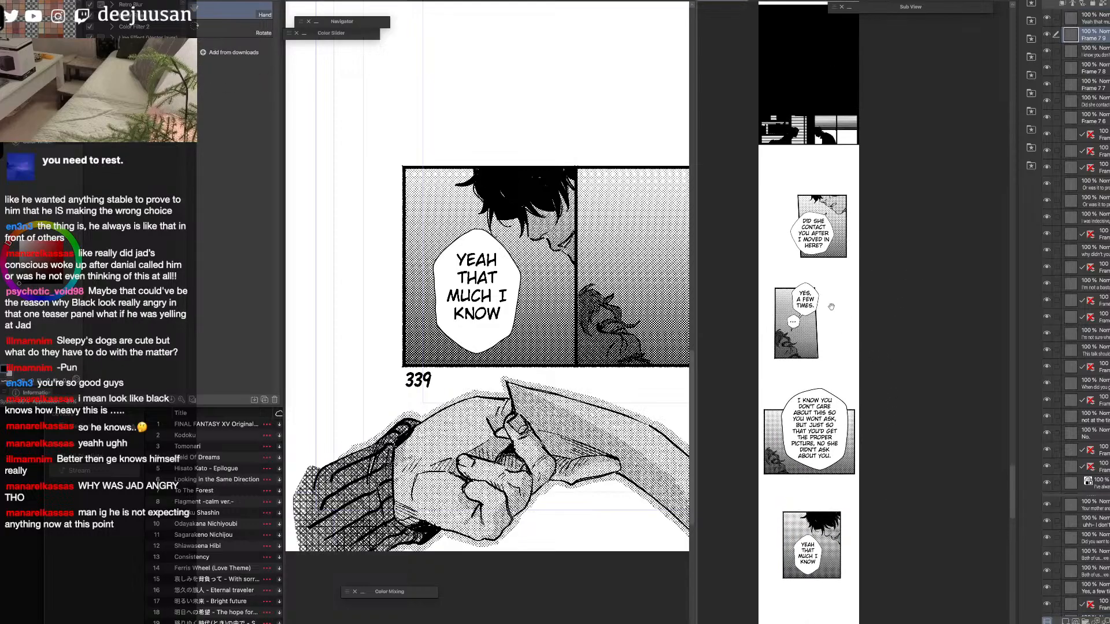
{"action": "left_click", "coordinate": [829, 235]}
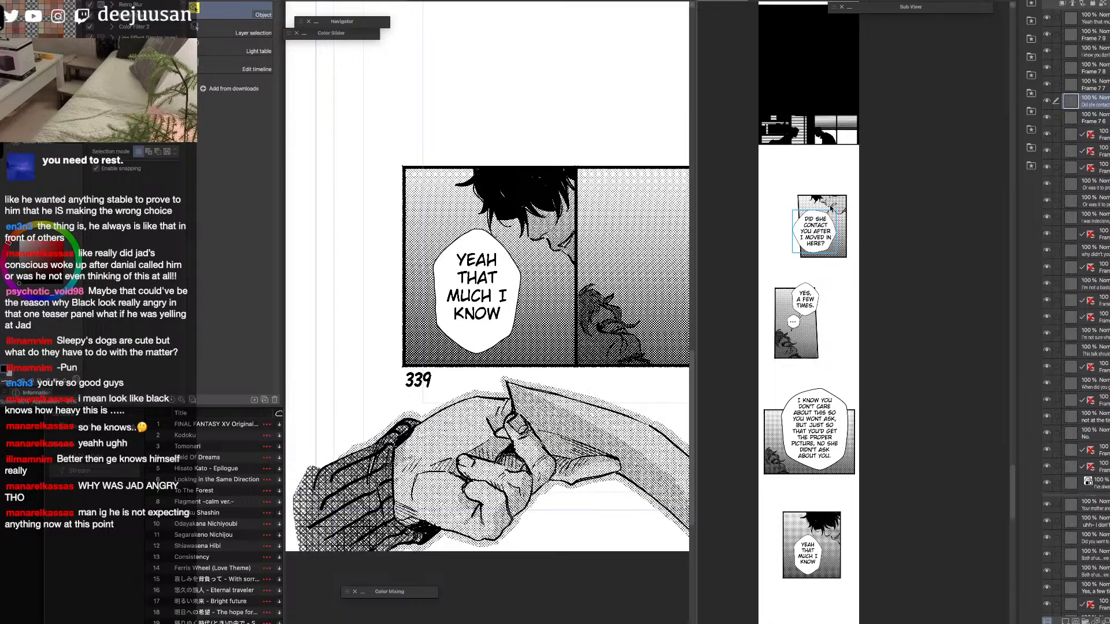
{"action": "key", "text": "space"}
{"action": "left_click_drag", "start_coordinate": [895, 254], "coordinate": [871, 271]}
{"action": "key", "text": "super+minus"}
{"action": "key", "text": "space"}
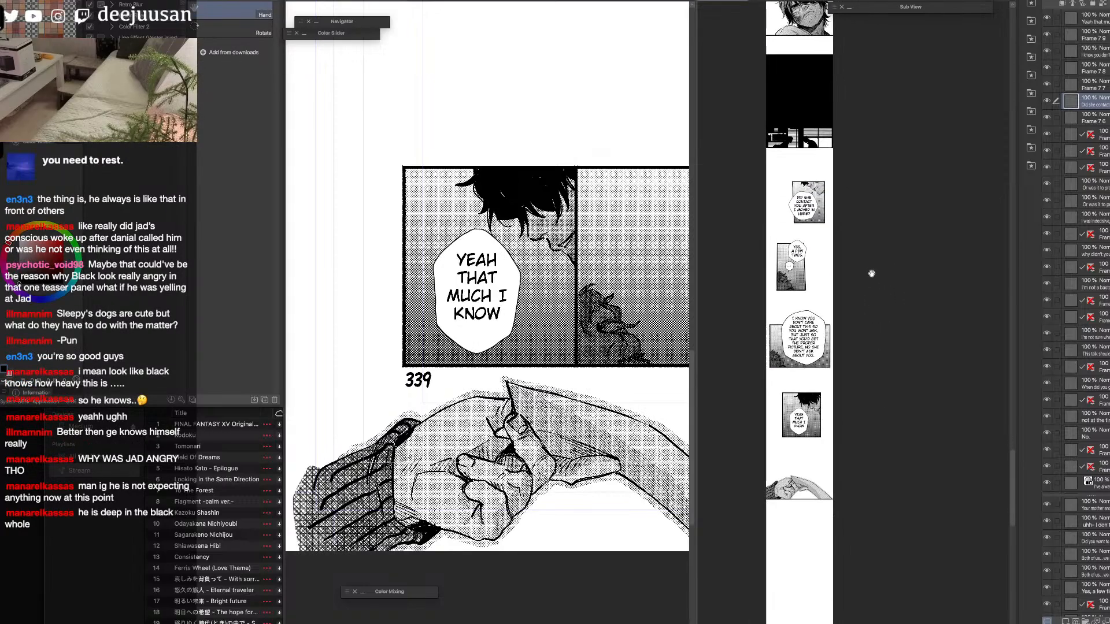
{"action": "key", "text": "space"}
{"action": "left_click_drag", "start_coordinate": [902, 364], "coordinate": [895, 291]}
{"action": "left_click_drag", "start_coordinate": [897, 341], "coordinate": [892, 321]}
{"action": "key", "text": "super+plus"}
{"action": "key", "text": "space"}
{"action": "left_click_drag", "start_coordinate": [836, 152], "coordinate": [855, 310]}
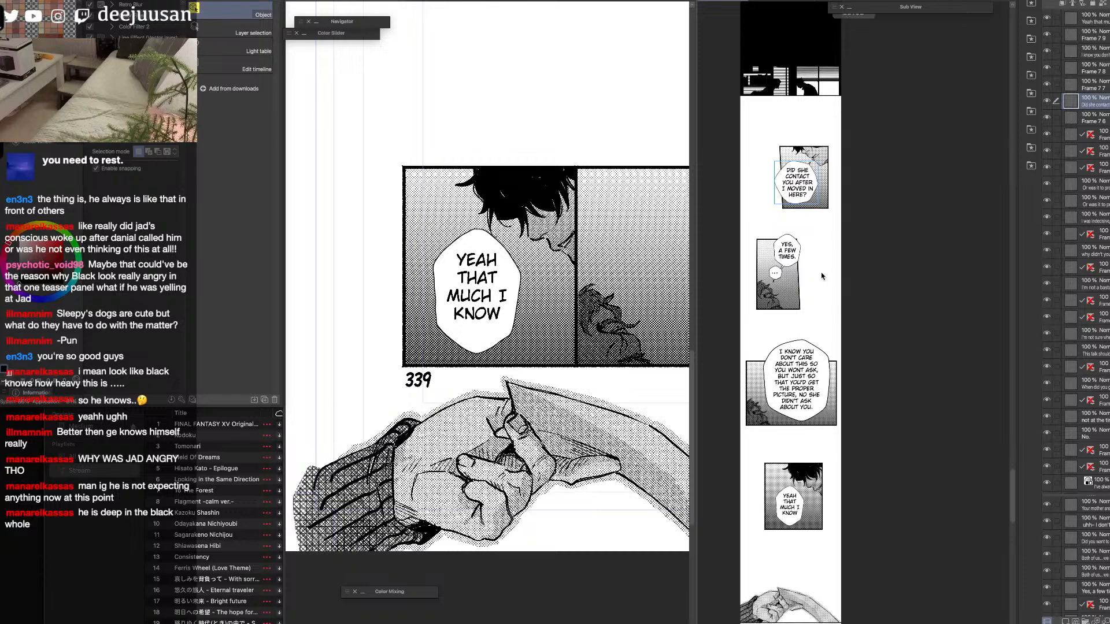
{"action": "key", "text": "space"}
{"action": "left_click_drag", "start_coordinate": [838, 158], "coordinate": [849, 315]}
{"action": "left_click_drag", "start_coordinate": [844, 122], "coordinate": [866, 338]}
{"action": "left_click_drag", "start_coordinate": [863, 220], "coordinate": [869, 400]}
{"action": "left_click_drag", "start_coordinate": [877, 194], "coordinate": [872, 482]}
{"action": "left_click_drag", "start_coordinate": [875, 239], "coordinate": [877, 471]}
{"action": "left_click_drag", "start_coordinate": [881, 104], "coordinate": [892, 472]}
{"action": "left_click_drag", "start_coordinate": [1012, 373], "coordinate": [1000, 71]}
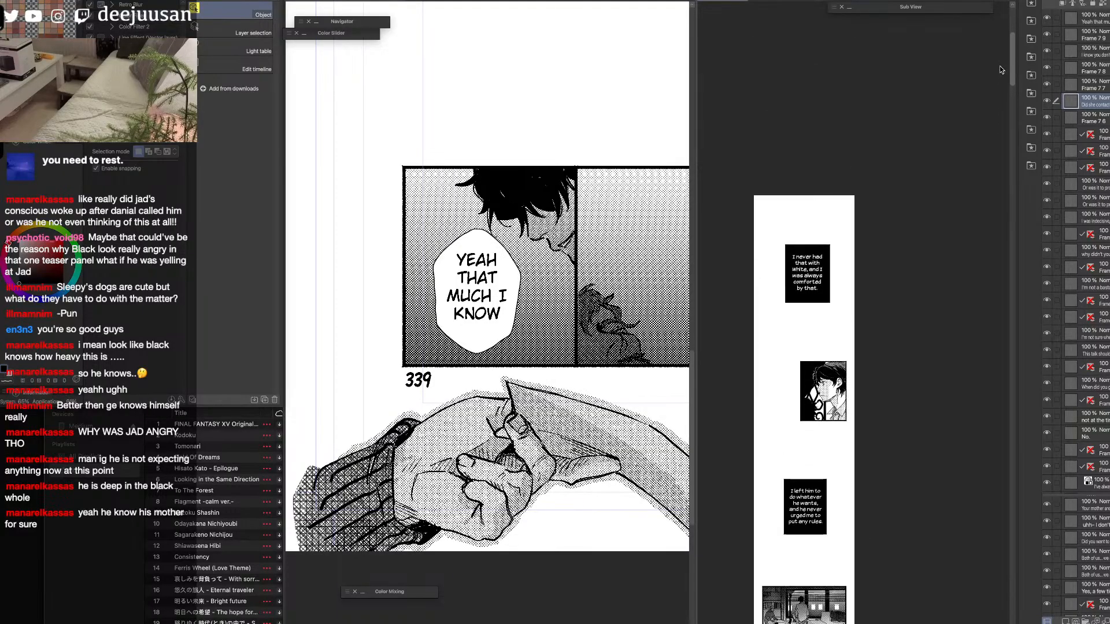
{"action": "key", "text": "super+minus"}
{"action": "key", "text": "super+minus"}
{"action": "key", "text": "super+minus"}
{"action": "key", "text": "super+minus"}
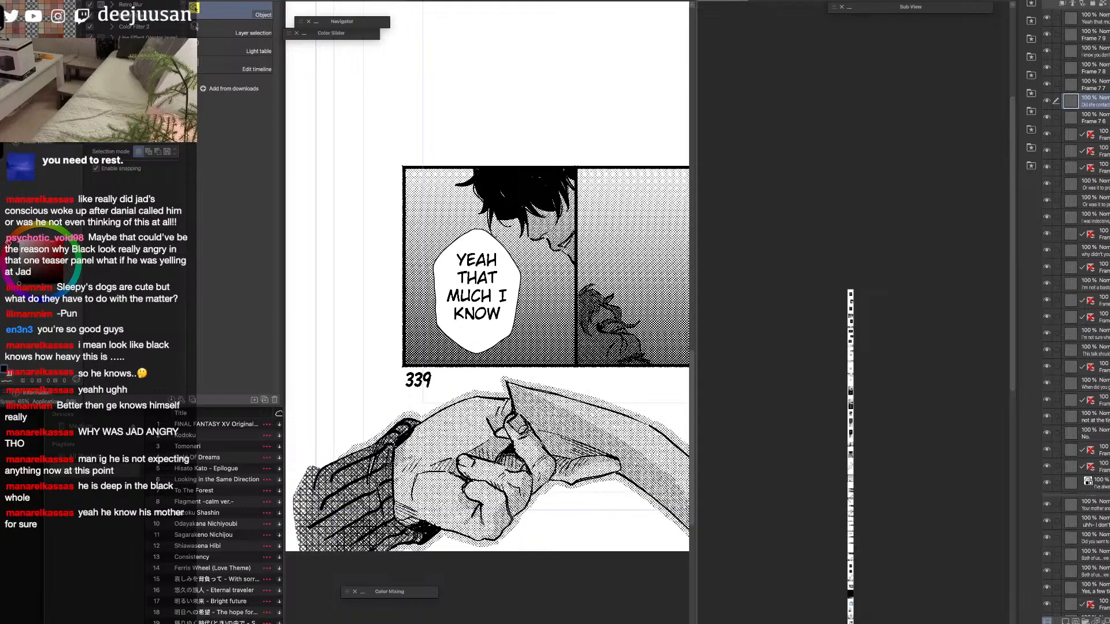
{"action": "left_click_drag", "start_coordinate": [912, 463], "coordinate": [860, 237]}
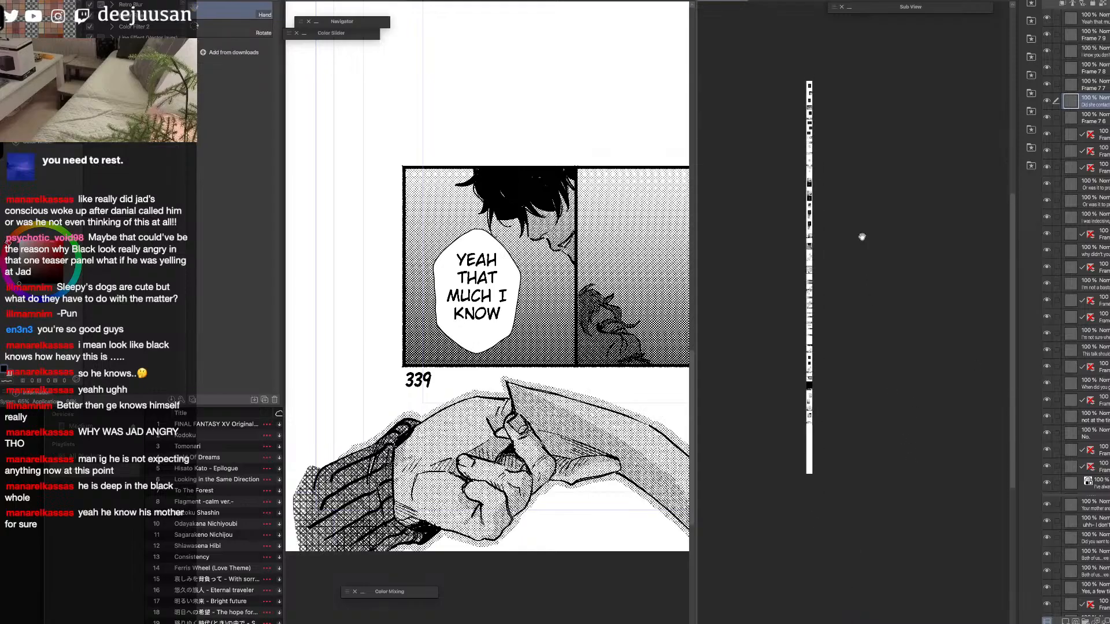
{"action": "left_click", "coordinate": [1091, 18]}
{"action": "scroll", "coordinate": [1081, 260], "scroll_direction": "down", "scroll_amount": 20}
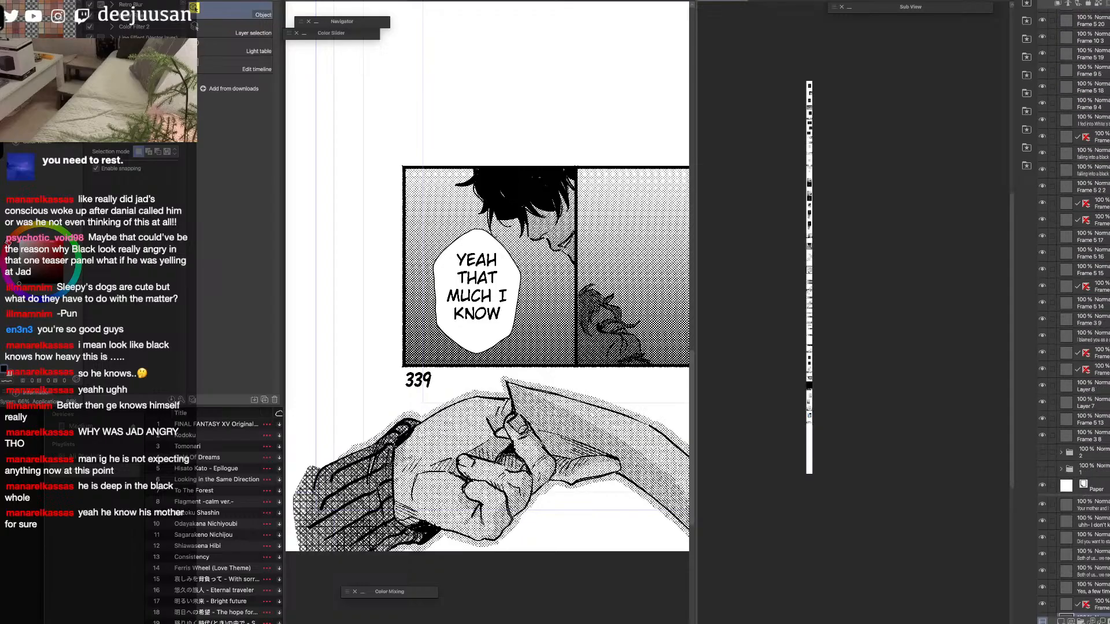
{"action": "left_click", "coordinate": [1095, 435], "text": "shift"}
{"action": "key", "text": "q"}
{"action": "left_click", "coordinate": [1091, 357]}
{"action": "left_click_drag", "start_coordinate": [885, 296], "coordinate": [885, 312]}
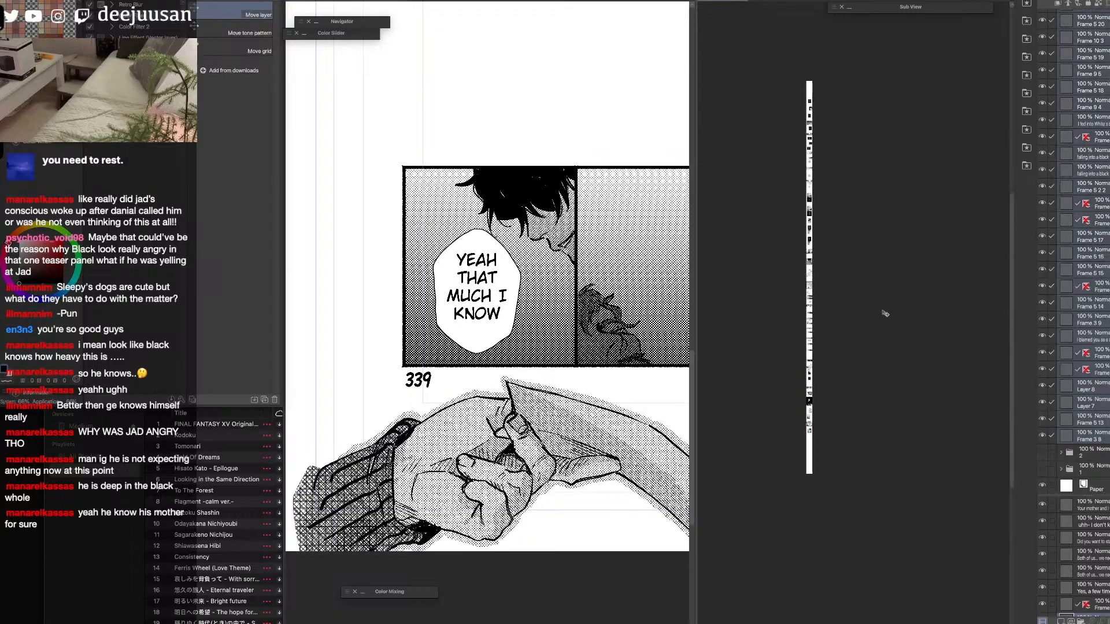
Select all panel and bubble layers and move them down the webtoon together, leaving blank space above the first panel.
{"action": "scroll", "coordinate": [1075, 251], "scroll_direction": "up", "scroll_amount": 15}
{"action": "scroll", "coordinate": [1076, 249], "scroll_direction": "up", "scroll_amount": 5}
{"action": "scroll", "coordinate": [1076, 251], "scroll_direction": "down", "scroll_amount": 20}
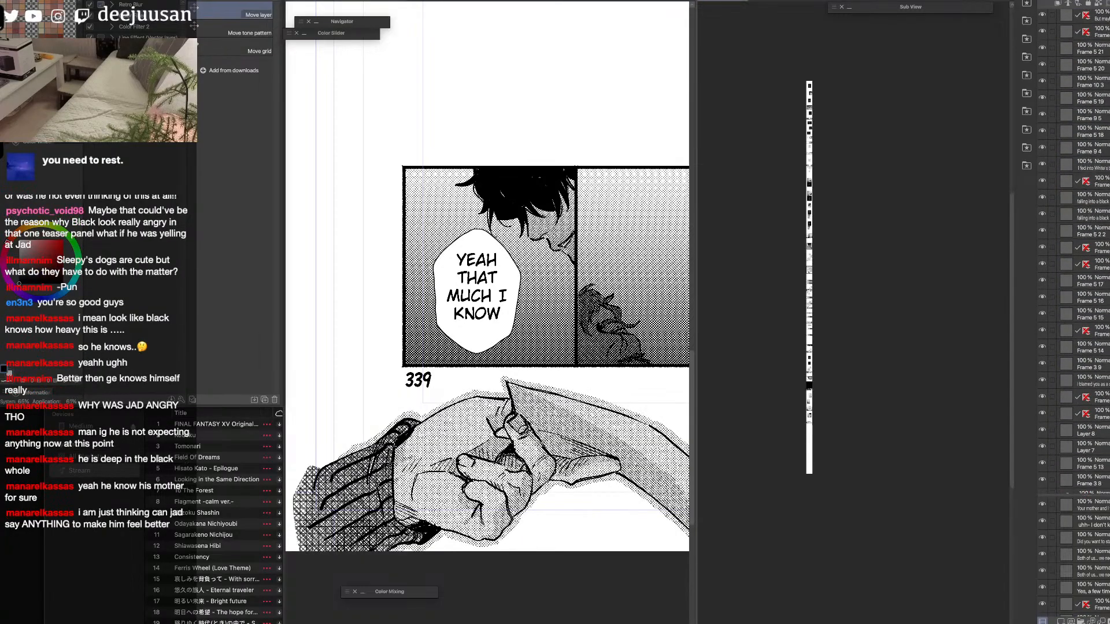
{"action": "left_click", "coordinate": [1097, 437], "text": "shift"}
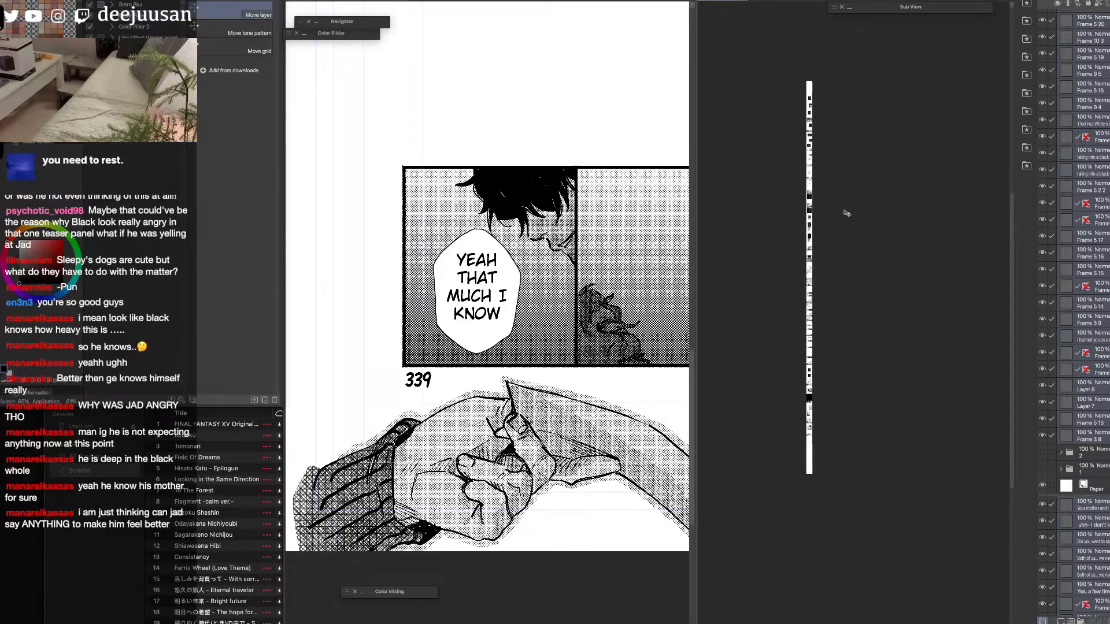
Inspect the blank space above the "I never had that with White" caption and the spacing of the opening panels.
{"action": "scroll", "coordinate": [833, 168], "scroll_direction": "up", "scroll_amount": 5}
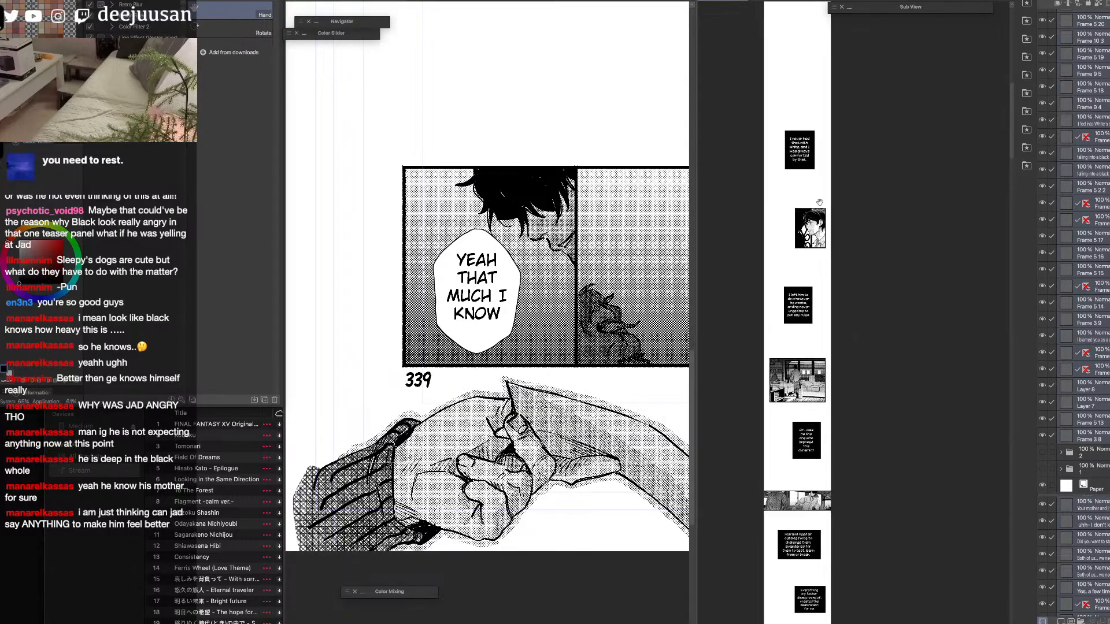
{"action": "key", "text": "q"}
{"action": "left_click", "coordinate": [810, 285]}
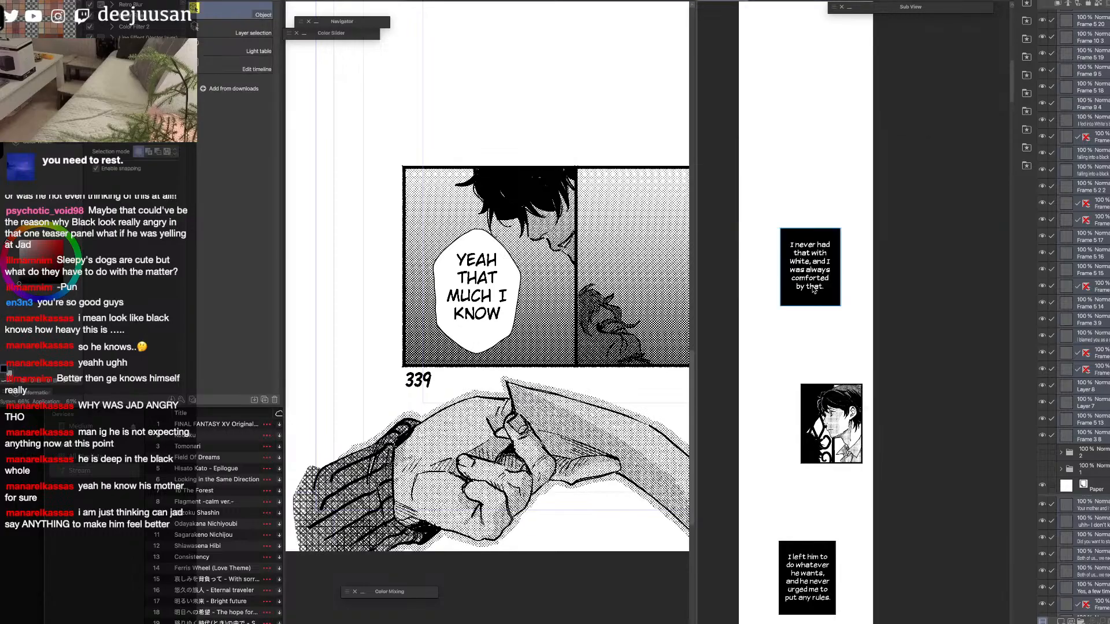
{"action": "left_click", "coordinate": [813, 288]}
{"action": "scroll", "coordinate": [812, 286], "scroll_direction": "down", "scroll_amount": 2}
{"action": "key", "text": "space"}
{"action": "left_click_drag", "start_coordinate": [860, 240], "coordinate": [889, 247]}
{"action": "key", "text": "space"}
{"action": "scroll", "coordinate": [892, 282], "scroll_direction": "down", "scroll_amount": 2}
{"action": "key", "text": "space"}
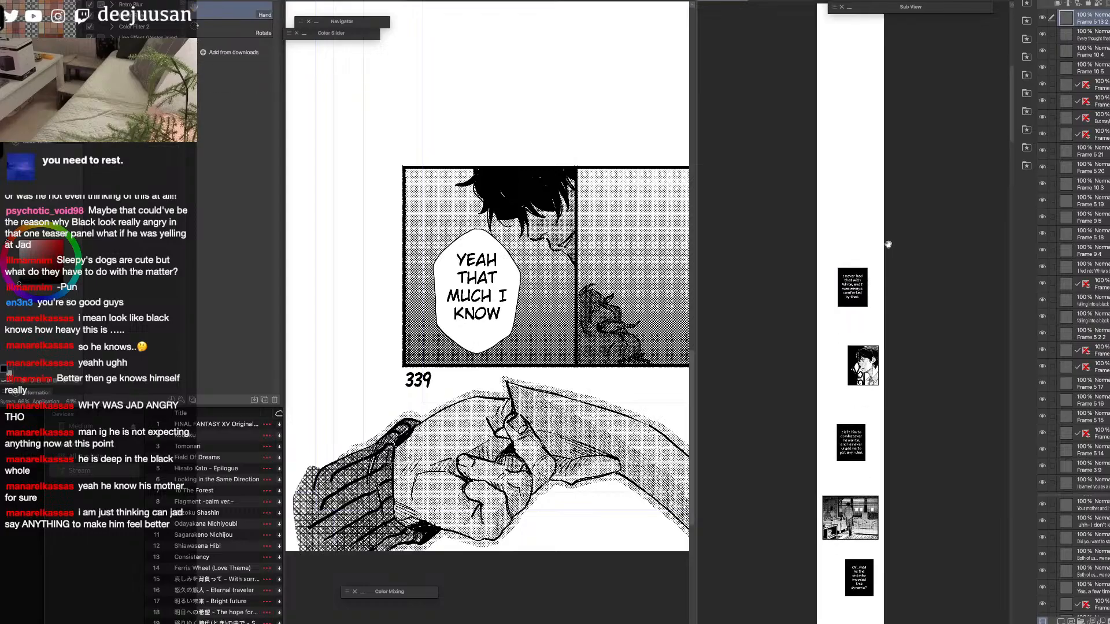
{"action": "left_click", "coordinate": [862, 287]}
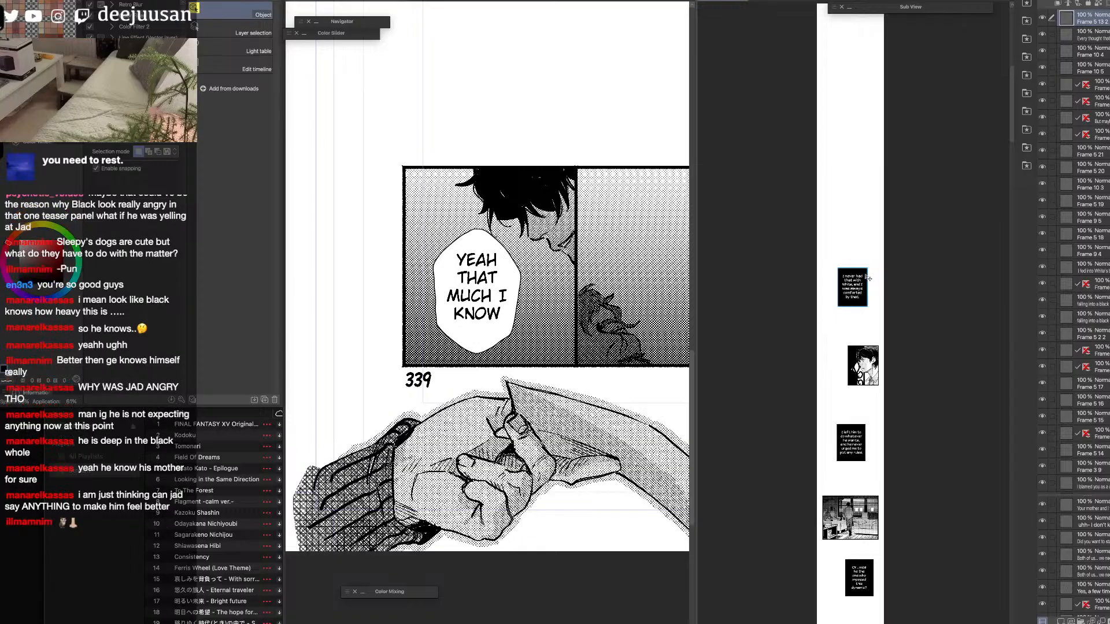
{"action": "left_click_drag", "start_coordinate": [907, 240], "coordinate": [906, 268]}
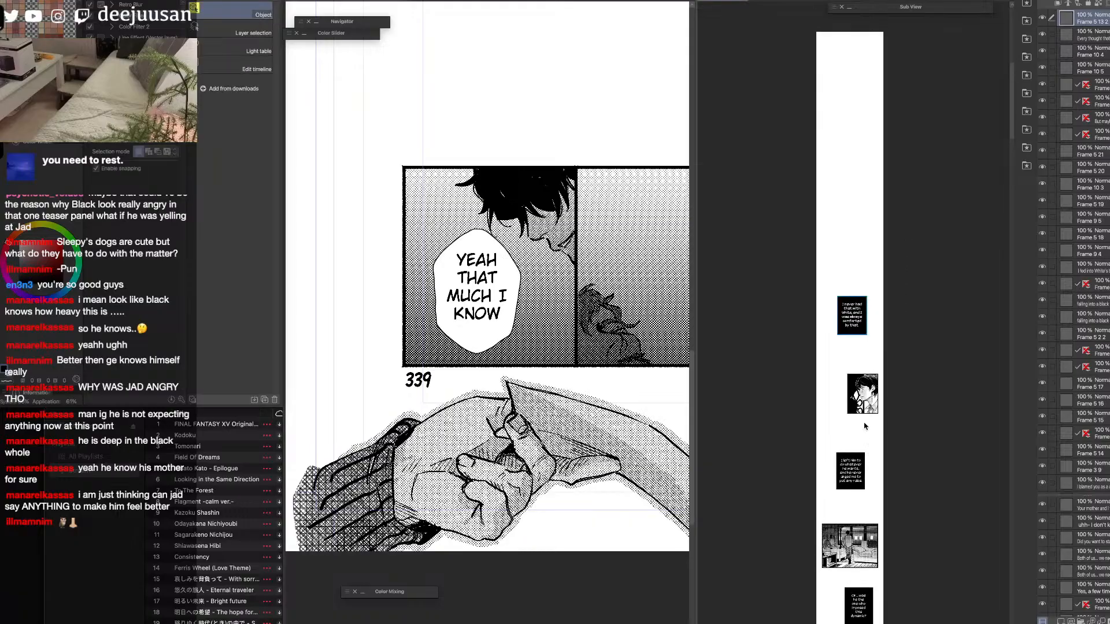
Examine the sequence of panels along the strip, including the envelope drawing with the DNA emblem.
{"action": "scroll", "coordinate": [865, 416], "scroll_direction": "up", "scroll_amount": 2}
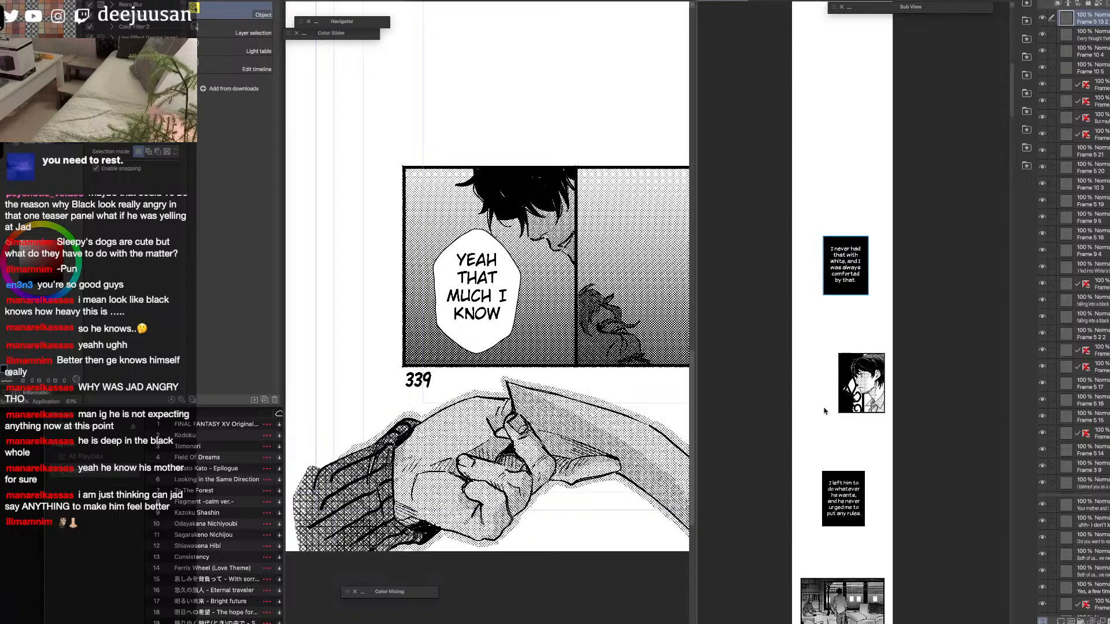
{"action": "scroll", "coordinate": [820, 440], "scroll_direction": "down", "scroll_amount": 5}
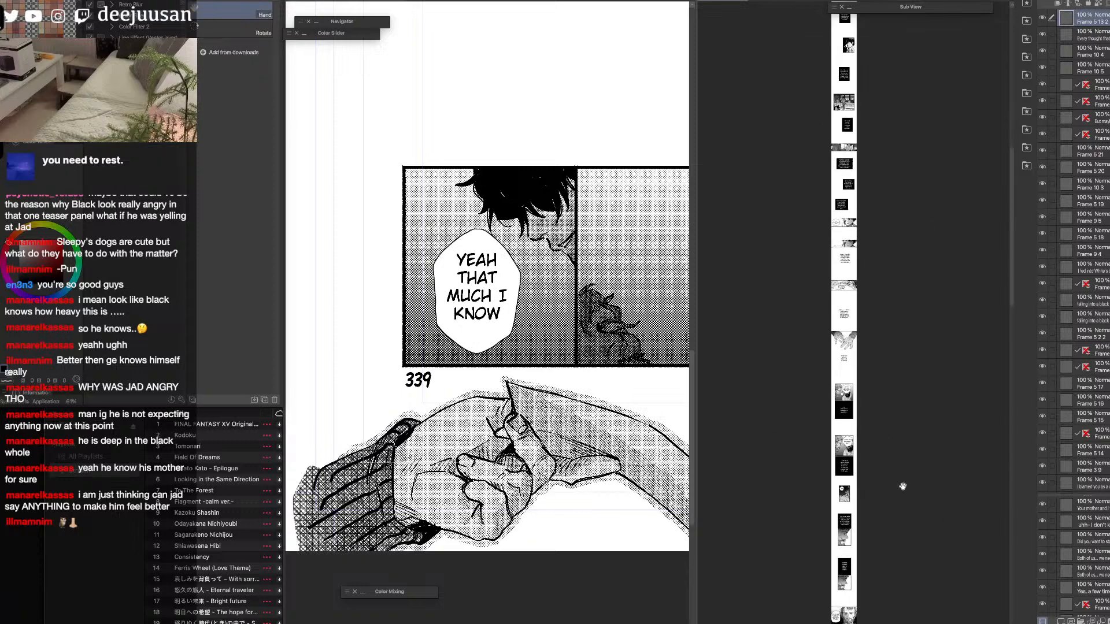
{"action": "scroll", "coordinate": [837, 288], "scroll_direction": "up", "scroll_amount": 8}
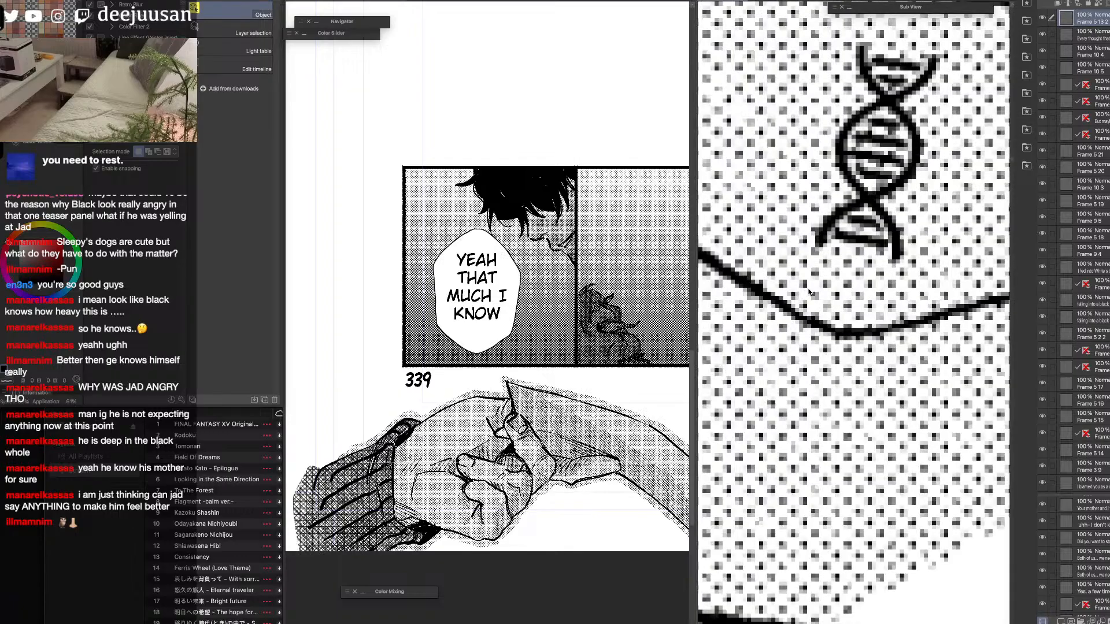
{"action": "scroll", "coordinate": [818, 310], "scroll_direction": "down", "scroll_amount": 2}
{"action": "scroll", "coordinate": [821, 386], "scroll_direction": "up", "scroll_amount": 3}
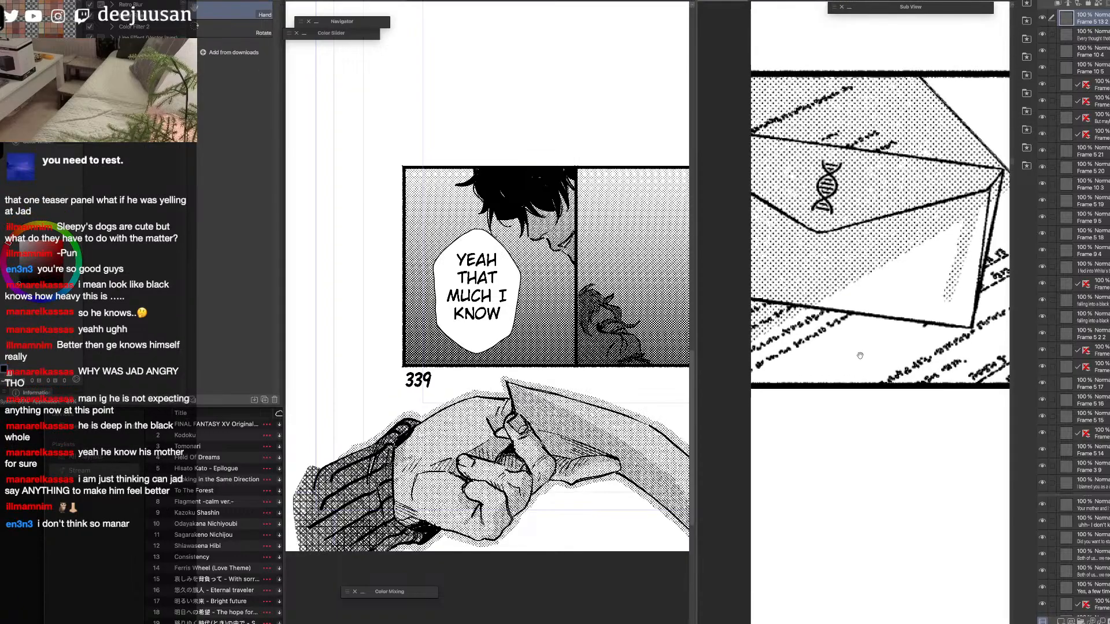
{"action": "scroll", "coordinate": [877, 353], "scroll_direction": "down", "scroll_amount": 5}
{"action": "key", "text": "space"}
{"action": "left_click_drag", "start_coordinate": [899, 239], "coordinate": [872, 399]}
{"action": "left_click_drag", "start_coordinate": [868, 230], "coordinate": [875, 255]}
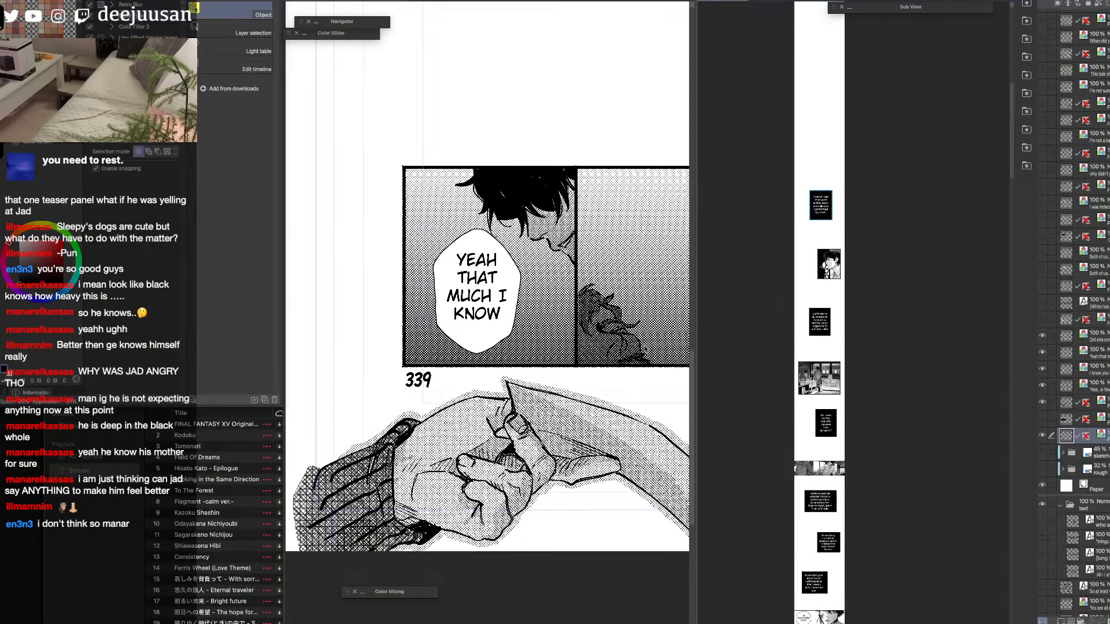
Select all of the webtoon's loose panel and bubble layers and group them into one new folder.
{"action": "scroll", "coordinate": [651, 343], "scroll_direction": "down", "scroll_amount": 4}
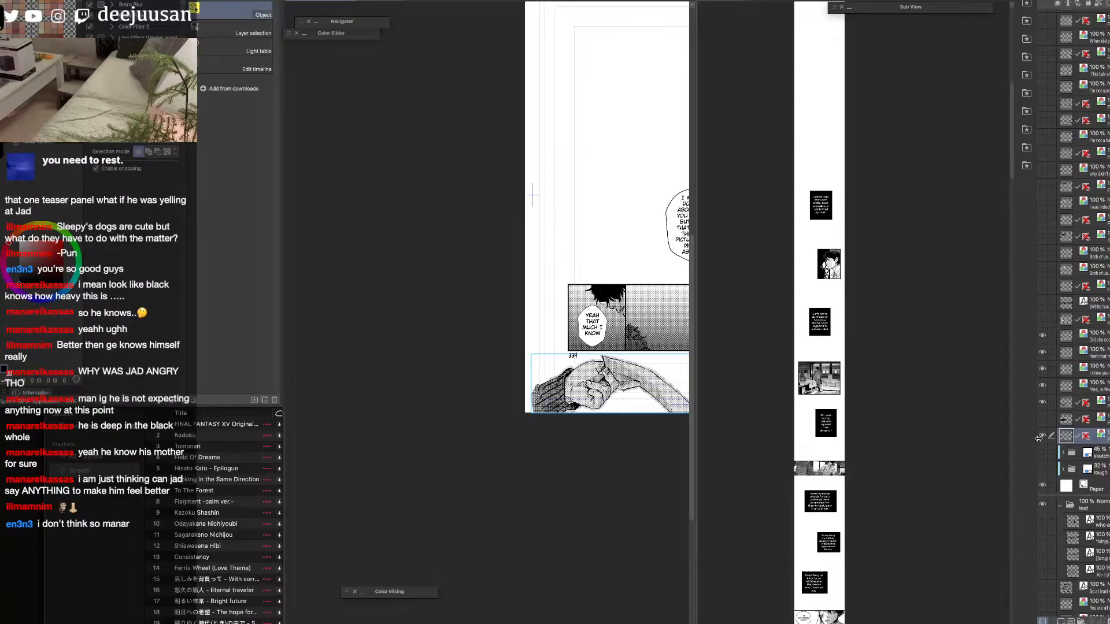
{"action": "left_click", "coordinate": [948, 487]}
{"action": "scroll", "coordinate": [1101, 278], "scroll_direction": "down", "scroll_amount": 5}
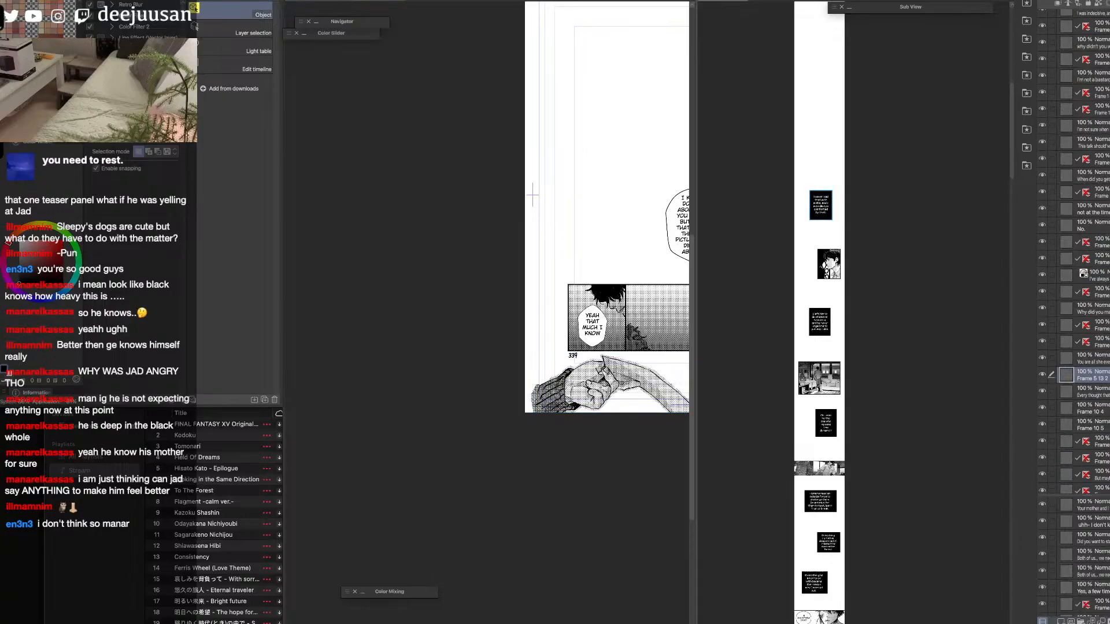
{"action": "scroll", "coordinate": [1076, 260], "scroll_direction": "down", "scroll_amount": 10}
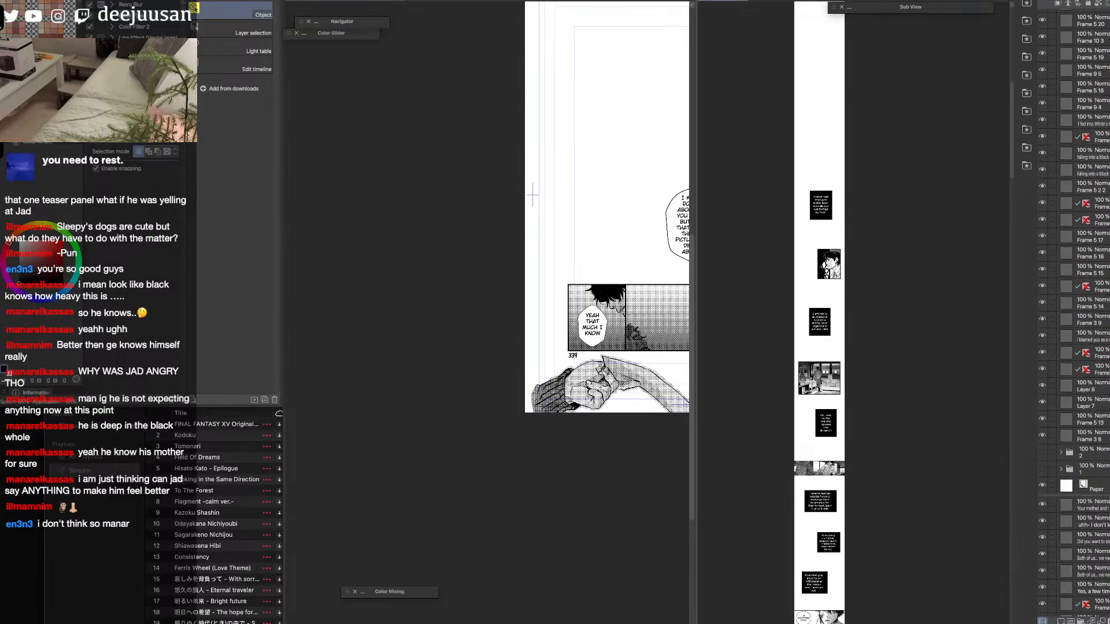
{"action": "left_click", "coordinate": [1107, 440], "text": "shift"}
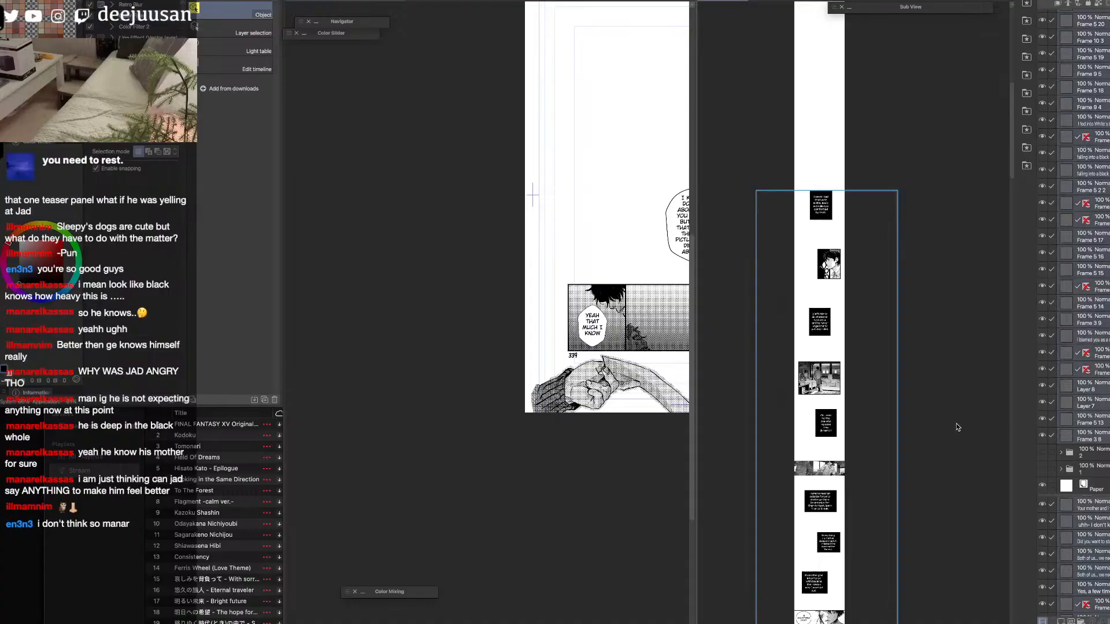
{"action": "key", "text": "super+g"}
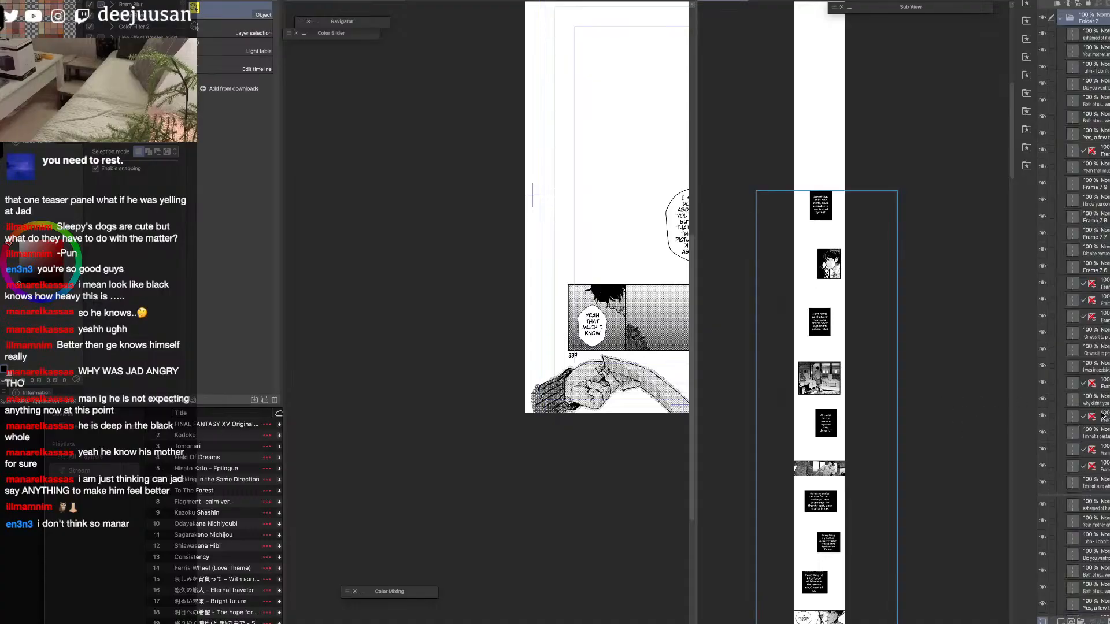
Collapse the new layer folder, hide it, and show the artwork of folder 2 in its place.
{"action": "left_click", "coordinate": [1060, 18]}
{"action": "left_click", "coordinate": [1043, 18]}
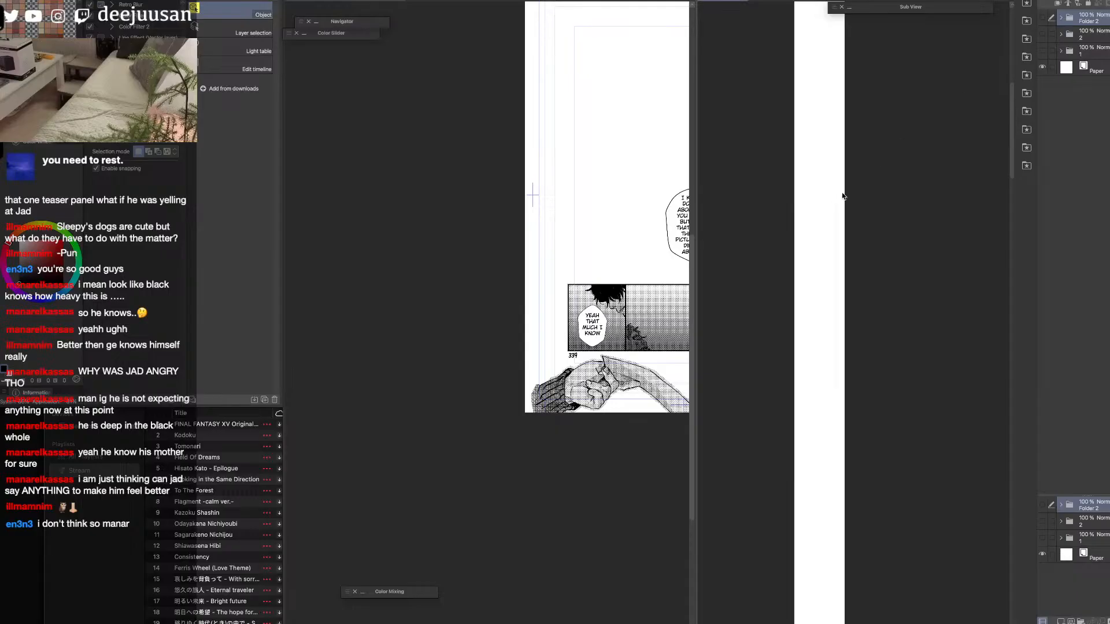
{"action": "left_click", "coordinate": [1043, 18]}
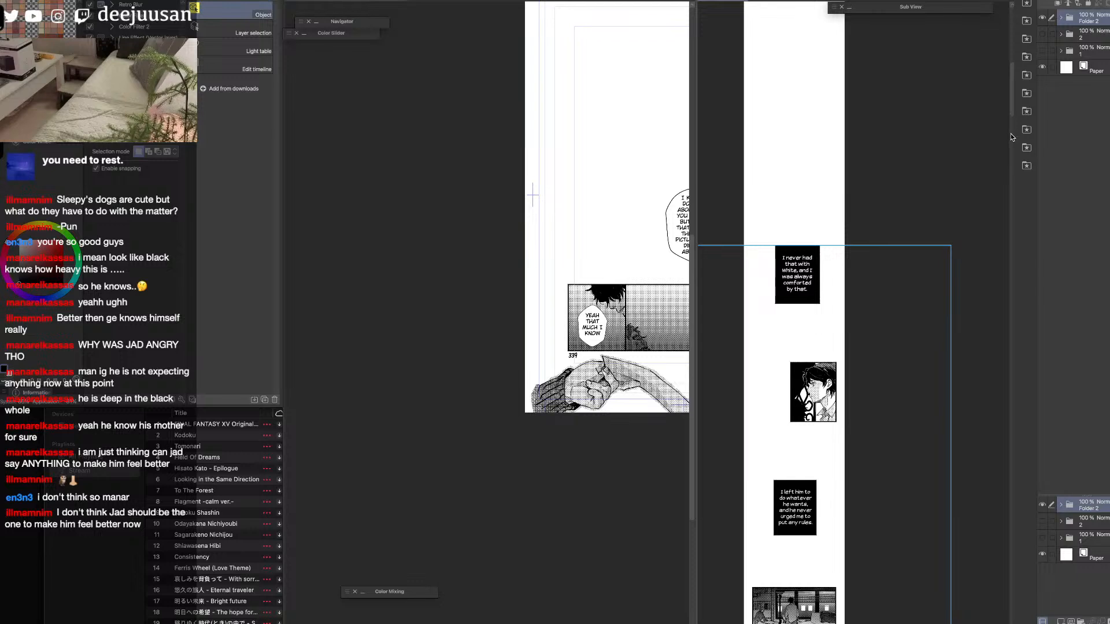
{"action": "left_click", "coordinate": [1043, 34]}
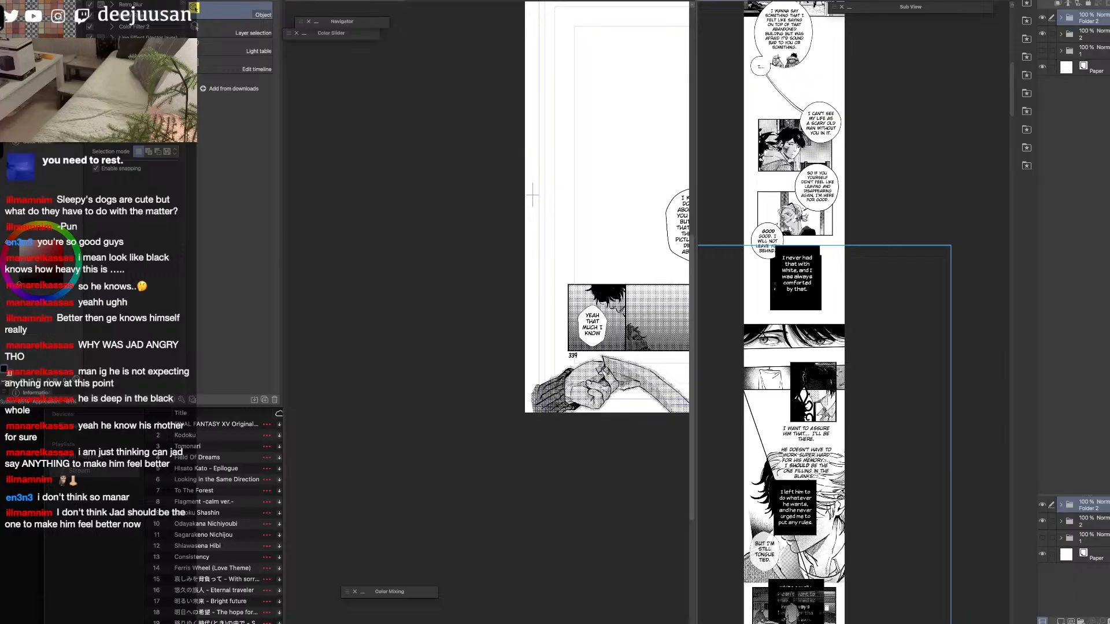
{"action": "left_click", "coordinate": [1043, 18]}
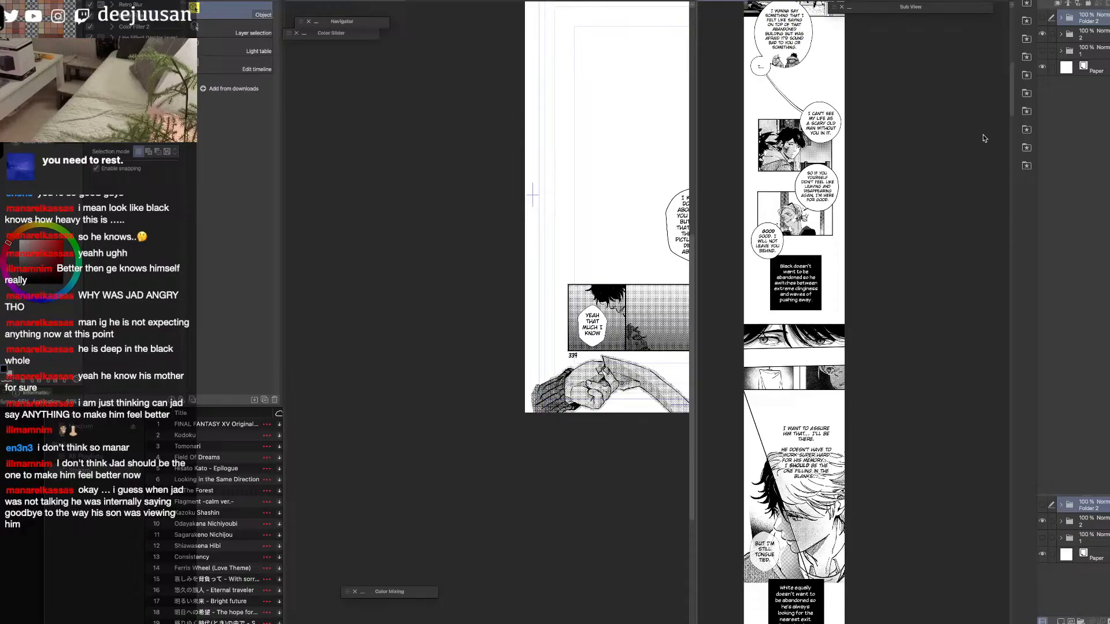
Examine the black caption section above the bedroom panel in folder 2's artwork, from the "I never saw eye to eye with my father" caption downwards.
{"action": "left_click_drag", "start_coordinate": [1010, 64], "coordinate": [1008, 455]}
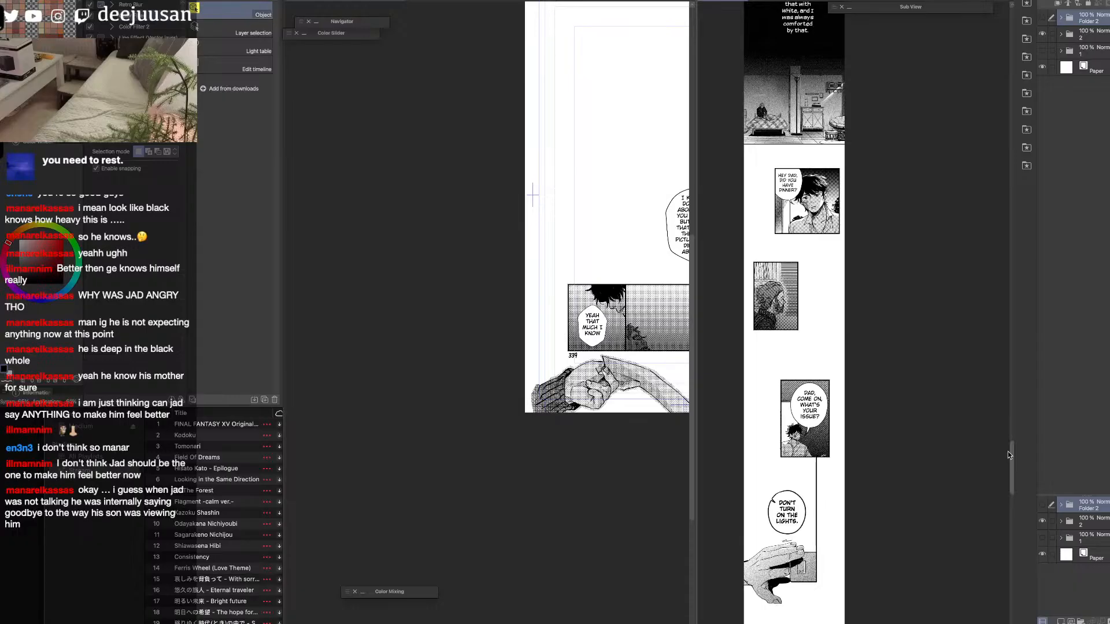
{"action": "left_click_drag", "start_coordinate": [1007, 452], "coordinate": [1008, 449]}
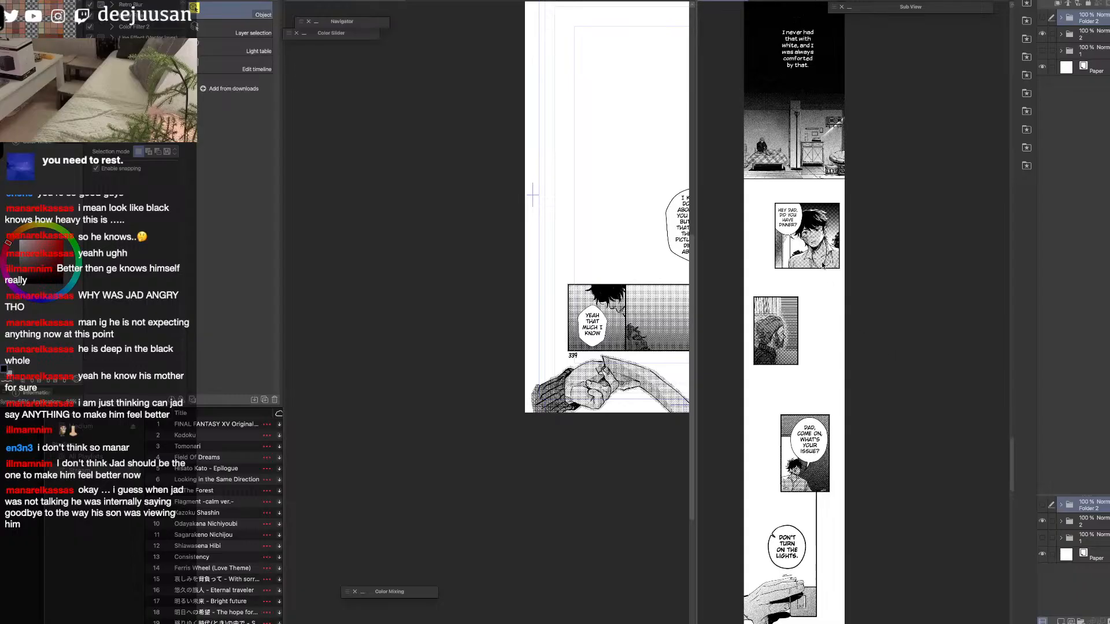
{"action": "scroll", "coordinate": [824, 270], "scroll_direction": "up", "scroll_amount": 5}
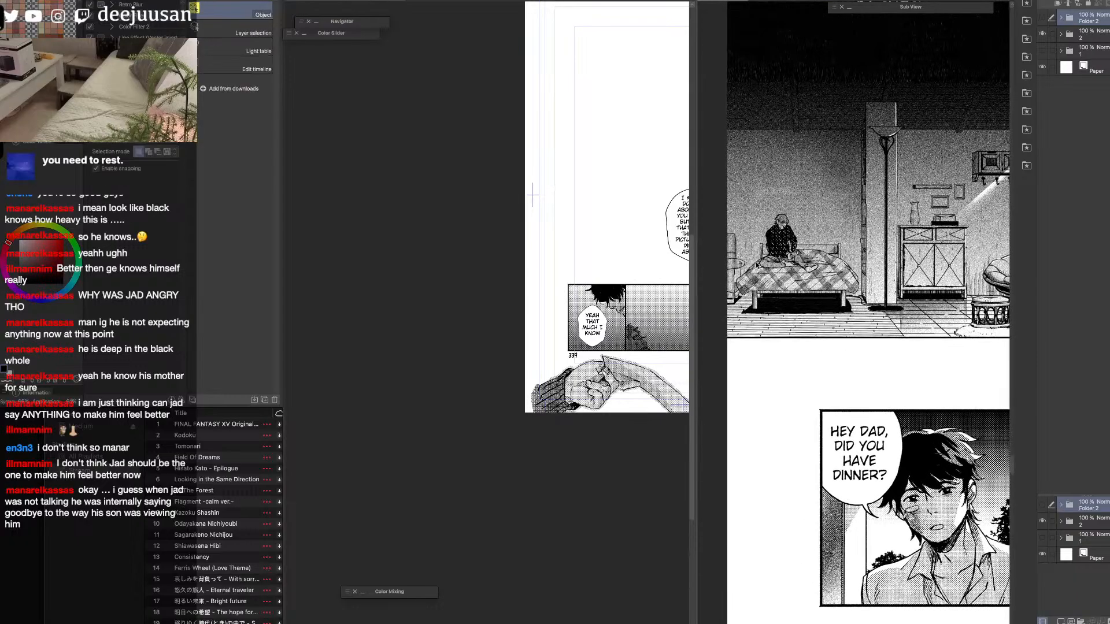
{"action": "scroll", "coordinate": [756, 266], "scroll_direction": "down", "scroll_amount": 1}
{"action": "key", "text": "space"}
{"action": "left_click_drag", "start_coordinate": [874, 252], "coordinate": [872, 396]}
{"action": "left_click_drag", "start_coordinate": [876, 347], "coordinate": [880, 377]}
{"action": "left_click", "coordinate": [866, 249]}
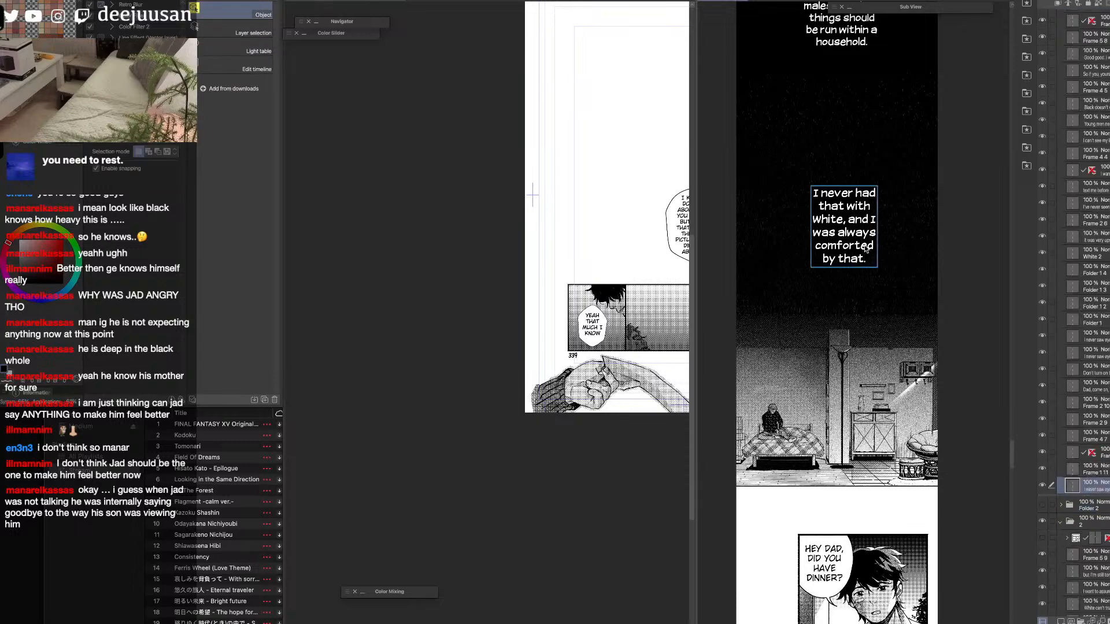
{"action": "key", "text": "space"}
{"action": "left_click_drag", "start_coordinate": [808, 444], "coordinate": [818, 437]}
{"action": "left_click_drag", "start_coordinate": [929, 512], "coordinate": [918, 538]}
{"action": "left_click_drag", "start_coordinate": [913, 366], "coordinate": [918, 532]}
{"action": "left_click_drag", "start_coordinate": [909, 389], "coordinate": [895, 507]}
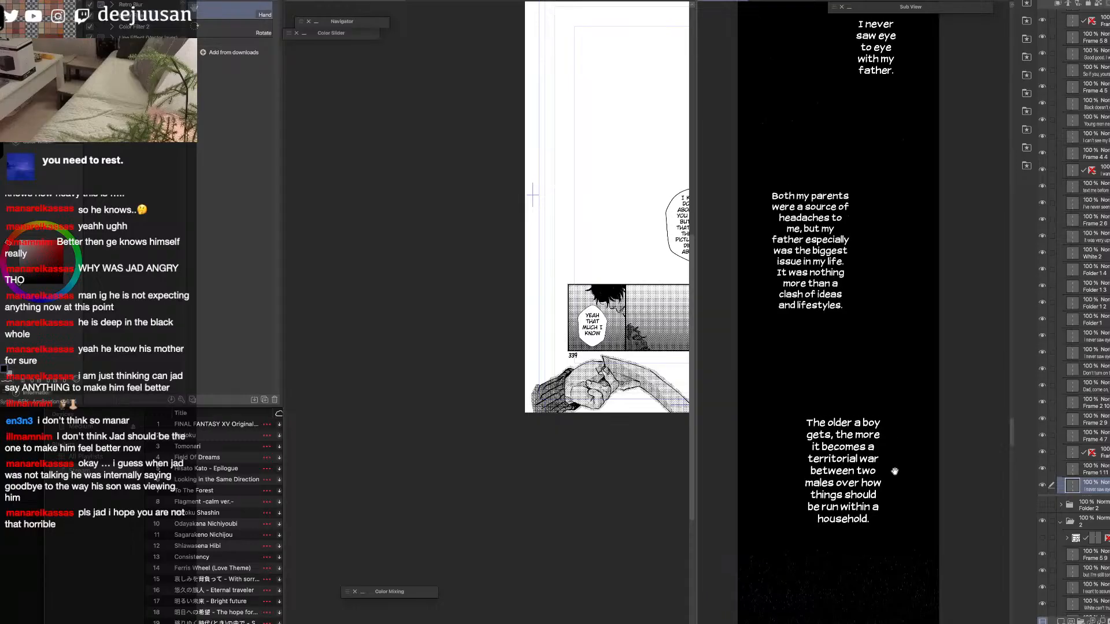
{"action": "scroll", "coordinate": [894, 473], "scroll_direction": "down", "scroll_amount": 5}
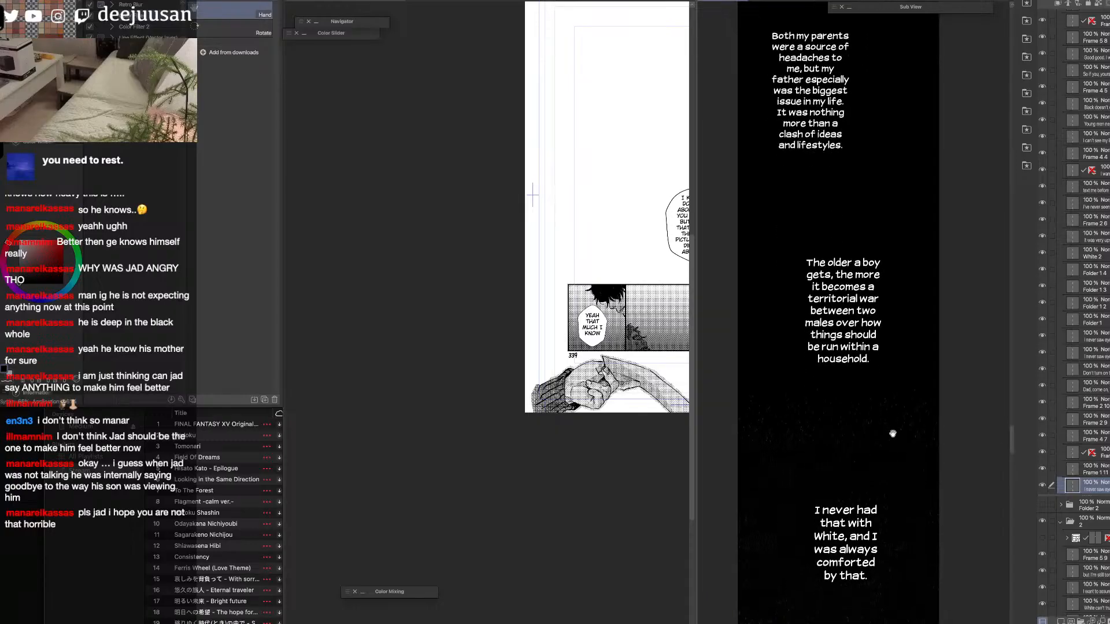
{"action": "left_click_drag", "start_coordinate": [892, 434], "coordinate": [893, 410]}
Copy the "The older a boy gets" caption layer, collapse and hide folder 2, and show the new Folder 2 again.
{"action": "left_click", "coordinate": [860, 340]}
{"action": "left_click", "coordinate": [877, 326]}
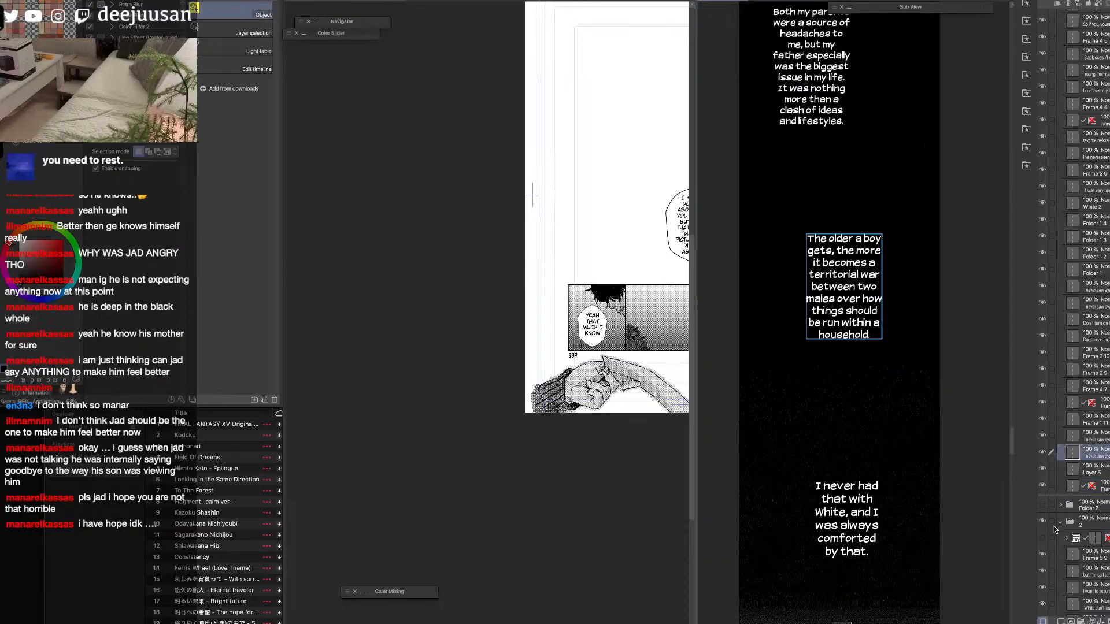
{"action": "left_click", "coordinate": [1060, 522]}
{"action": "left_click", "coordinate": [1042, 521]}
{"action": "left_click", "coordinate": [1043, 505]}
{"action": "left_click", "coordinate": [1084, 506]}
Paste the "The older a boy gets" caption near the strip's beginning and place it above the "I never had that with White" caption.
{"action": "left_click_drag", "start_coordinate": [1013, 439], "coordinate": [1003, 68]}
{"action": "key", "text": "super+v"}
{"action": "key", "text": "k"}
{"action": "left_click_drag", "start_coordinate": [861, 254], "coordinate": [869, 198]}
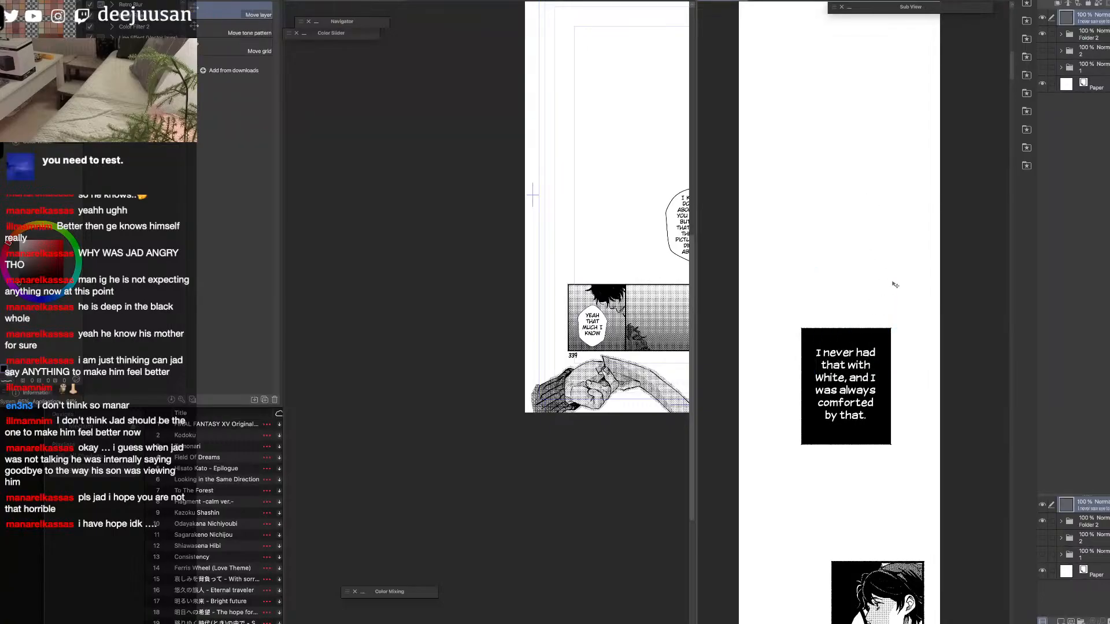
Fill a rectangular area behind the pasted caption with black on a new layer beneath the caption text.
{"action": "key", "text": "m"}
{"action": "left_click_drag", "start_coordinate": [900, 101], "coordinate": [785, 235]}
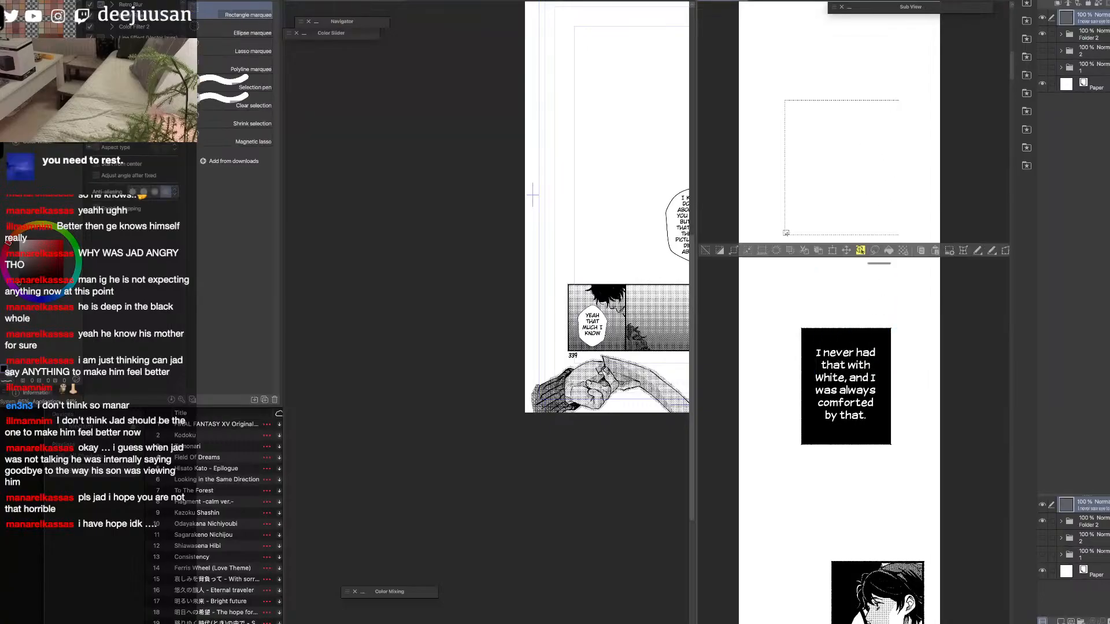
{"action": "left_click", "coordinate": [888, 250]}
{"action": "key", "text": "super+z"}
{"action": "left_click", "coordinate": [1085, 30]}
{"action": "left_click", "coordinate": [1059, 620]}
{"action": "left_click", "coordinate": [888, 251]}
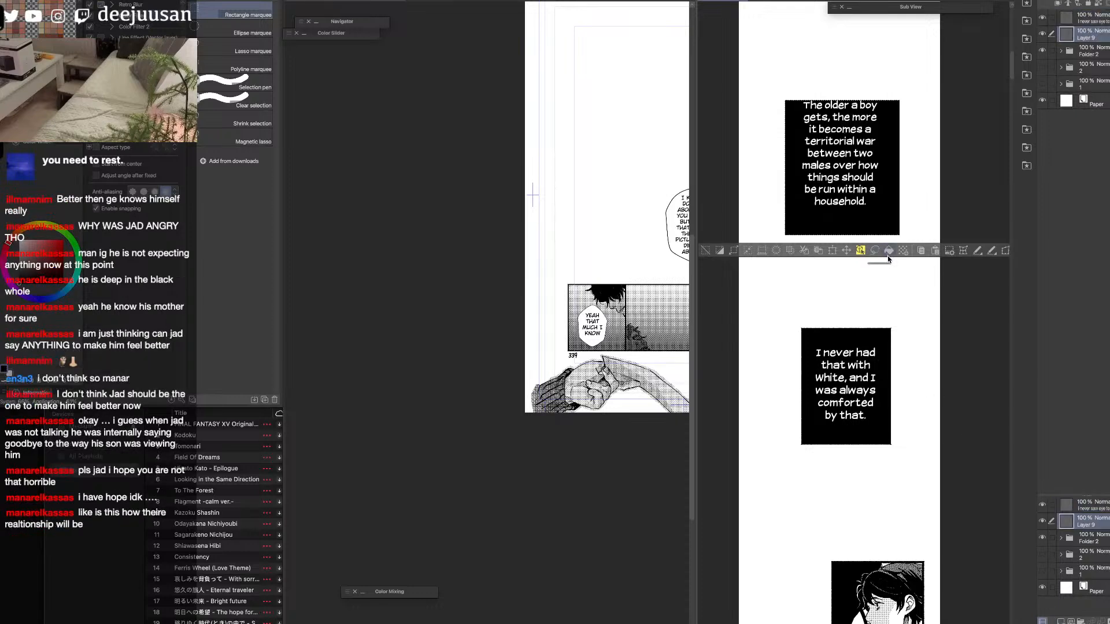
{"action": "key", "text": "super+d"}
Centre the caption text within its black box and move text and box together further up the strip.
{"action": "left_click_drag", "start_coordinate": [899, 249], "coordinate": [894, 331]}
{"action": "left_click", "coordinate": [1088, 21]}
{"action": "key", "text": "k"}
{"action": "left_click_drag", "start_coordinate": [918, 233], "coordinate": [920, 248]}
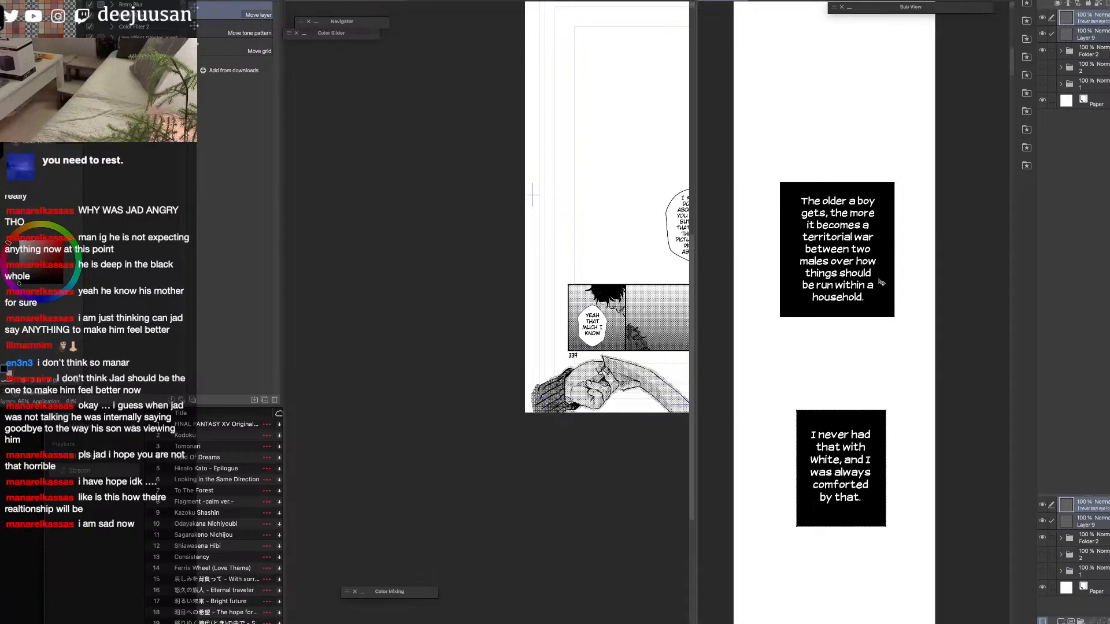
{"action": "left_click_drag", "start_coordinate": [924, 287], "coordinate": [908, 218]}
{"action": "scroll", "coordinate": [909, 219], "scroll_direction": "down", "scroll_amount": 6}
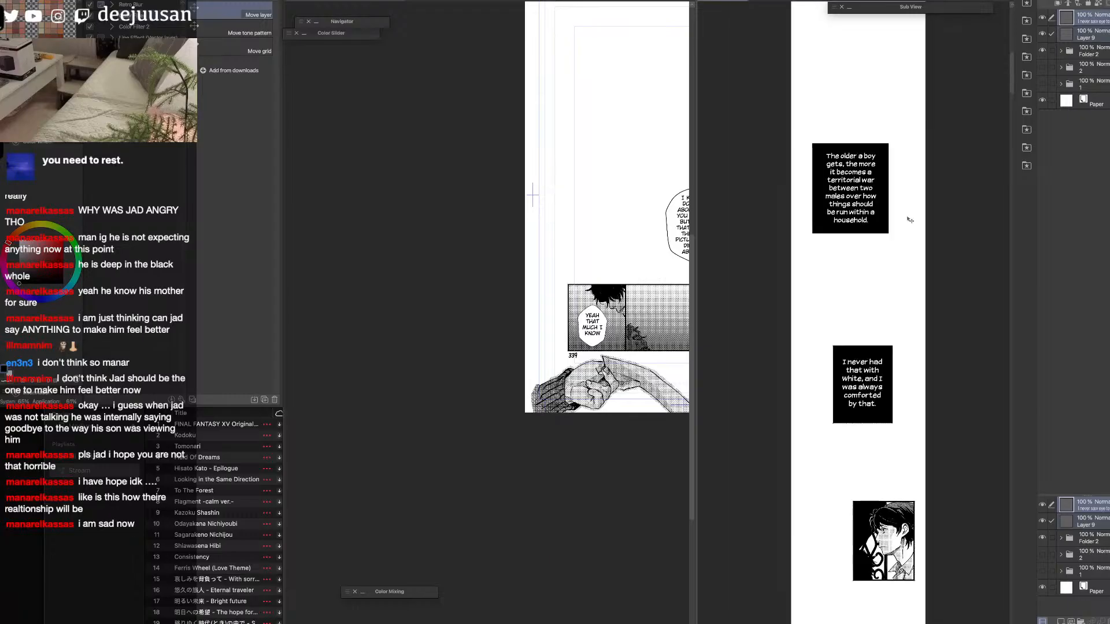
{"action": "scroll", "coordinate": [1001, 293], "scroll_direction": "down", "scroll_amount": 2}
Move the new caption's text and black box layers into Folder 2 and collapse the folder.
{"action": "left_click", "coordinate": [1087, 35]}
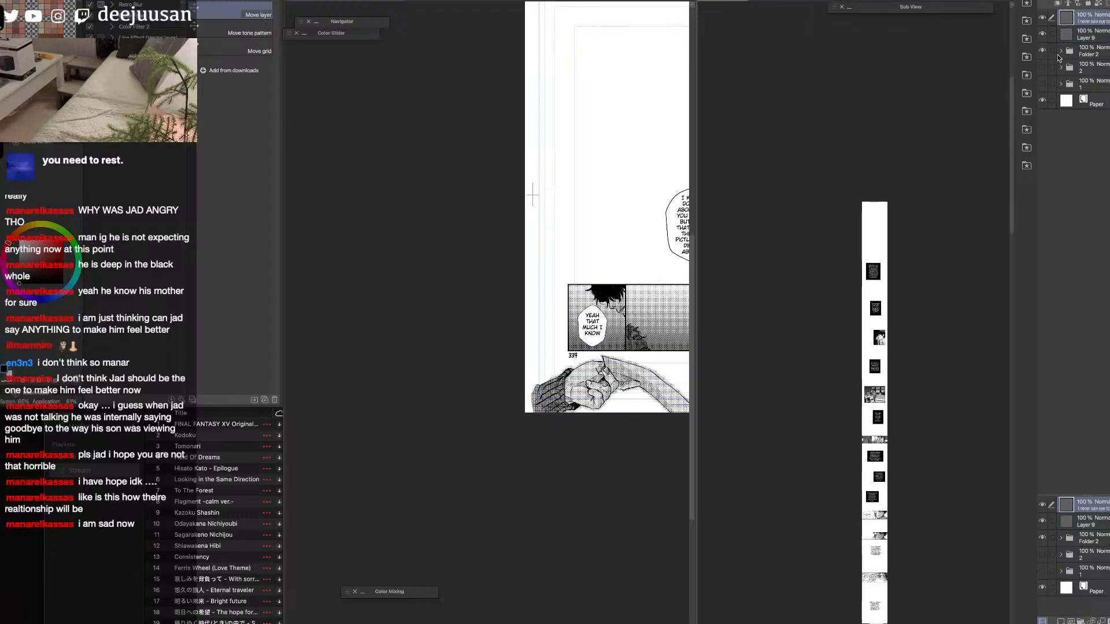
{"action": "left_click", "coordinate": [1061, 51]}
{"action": "left_click_drag", "start_coordinate": [1100, 34], "coordinate": [1090, 59]}
{"action": "left_click", "coordinate": [1060, 18]}
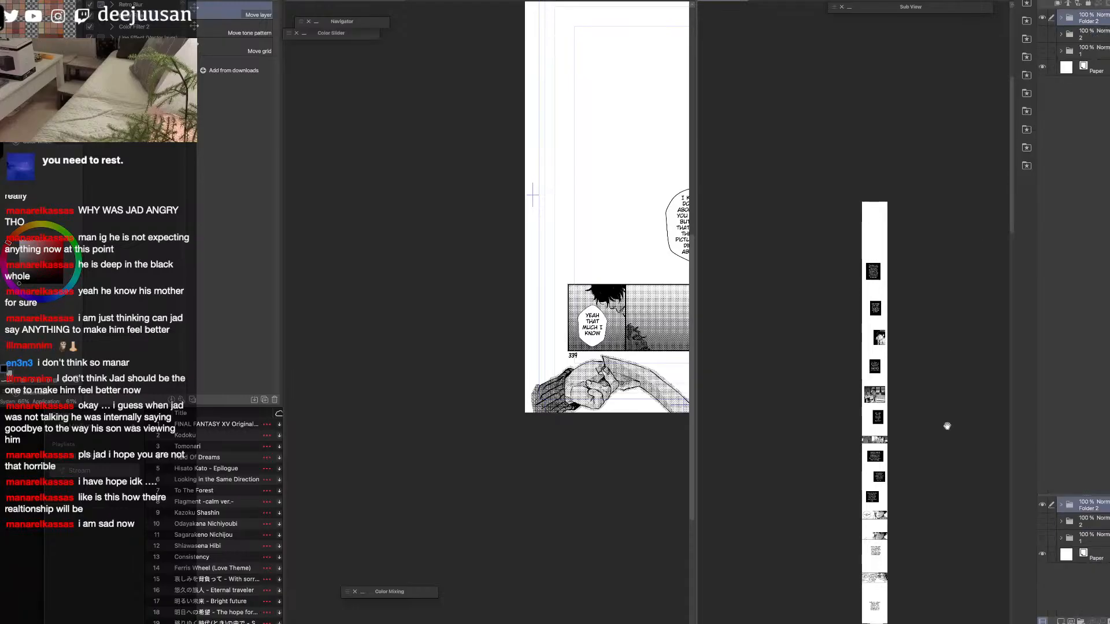
Shift the "The older a boy gets" caption and its box down, closer to the next caption, and collapse Folder 2 again.
{"action": "left_click_drag", "start_coordinate": [950, 428], "coordinate": [877, 332]}
{"action": "left_click_drag", "start_coordinate": [898, 295], "coordinate": [904, 238]}
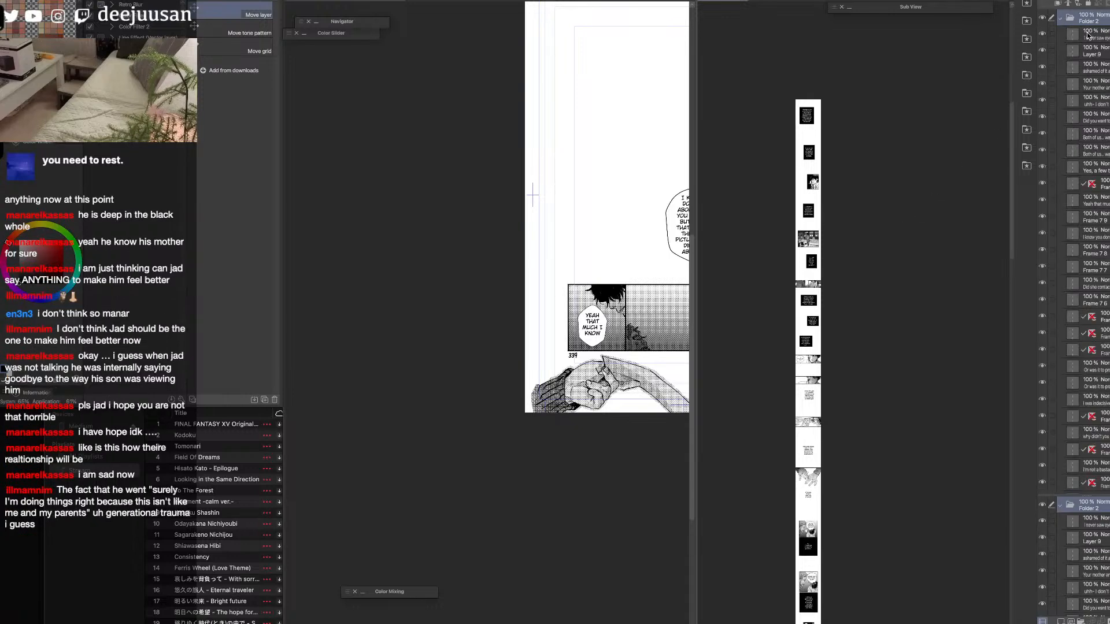
{"action": "left_click", "coordinate": [1061, 19]}
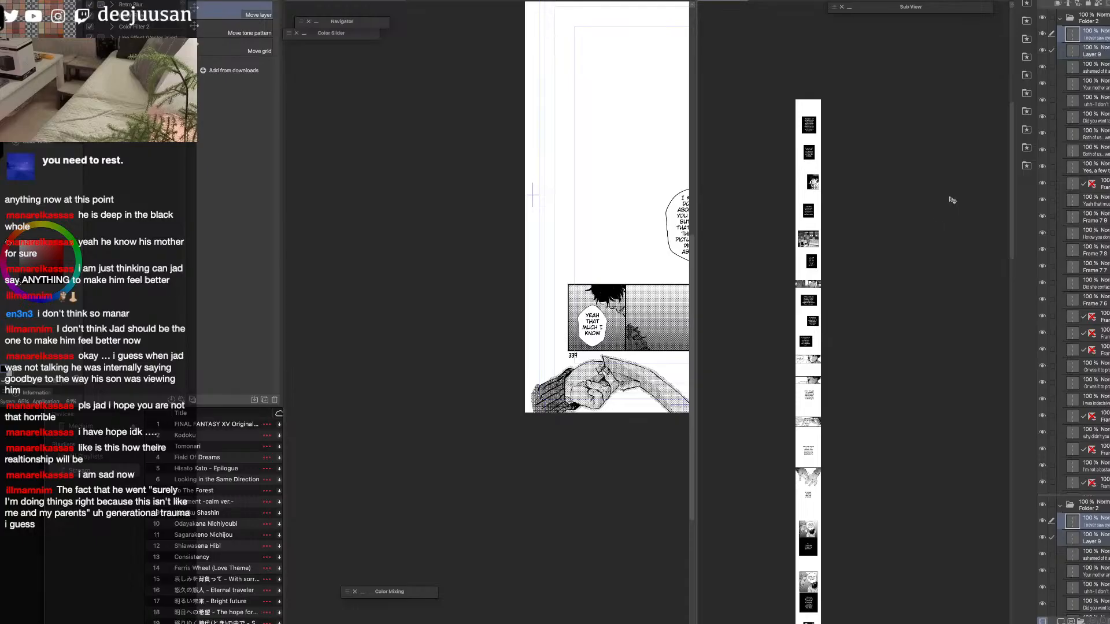
{"action": "left_click", "coordinate": [1061, 18]}
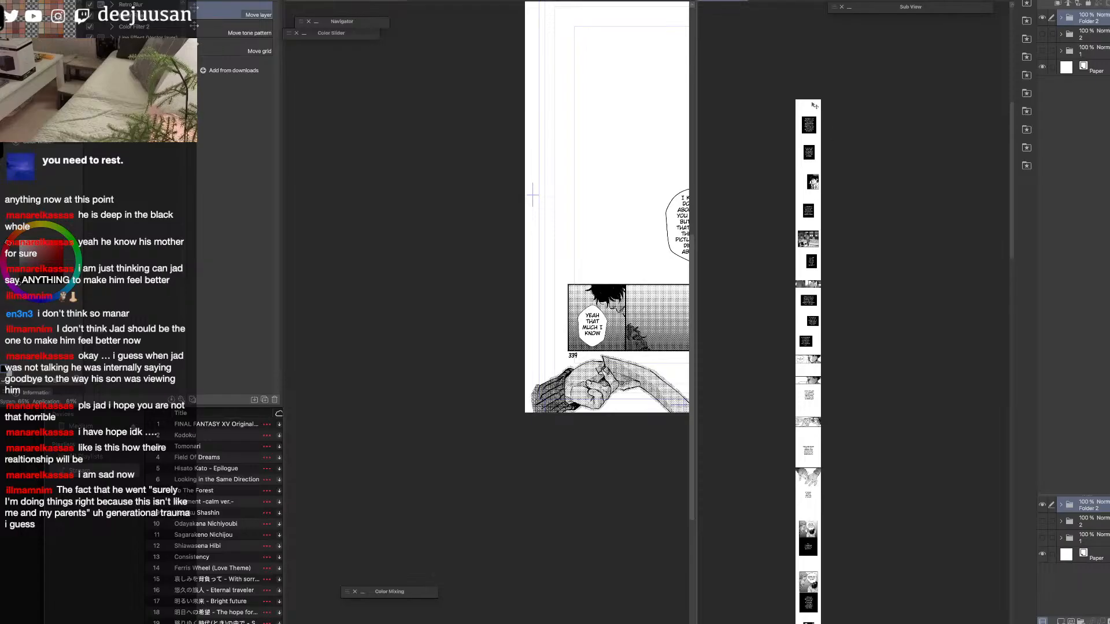
Check the spacing of the opening captions and panels, from "The older a boy gets" to "Everything he interfered with".
{"action": "scroll", "coordinate": [816, 109], "scroll_direction": "up", "scroll_amount": 5}
{"action": "scroll", "coordinate": [835, 347], "scroll_direction": "up", "scroll_amount": 1}
{"action": "key", "text": "space"}
{"action": "left_click_drag", "start_coordinate": [840, 333], "coordinate": [860, 286]}
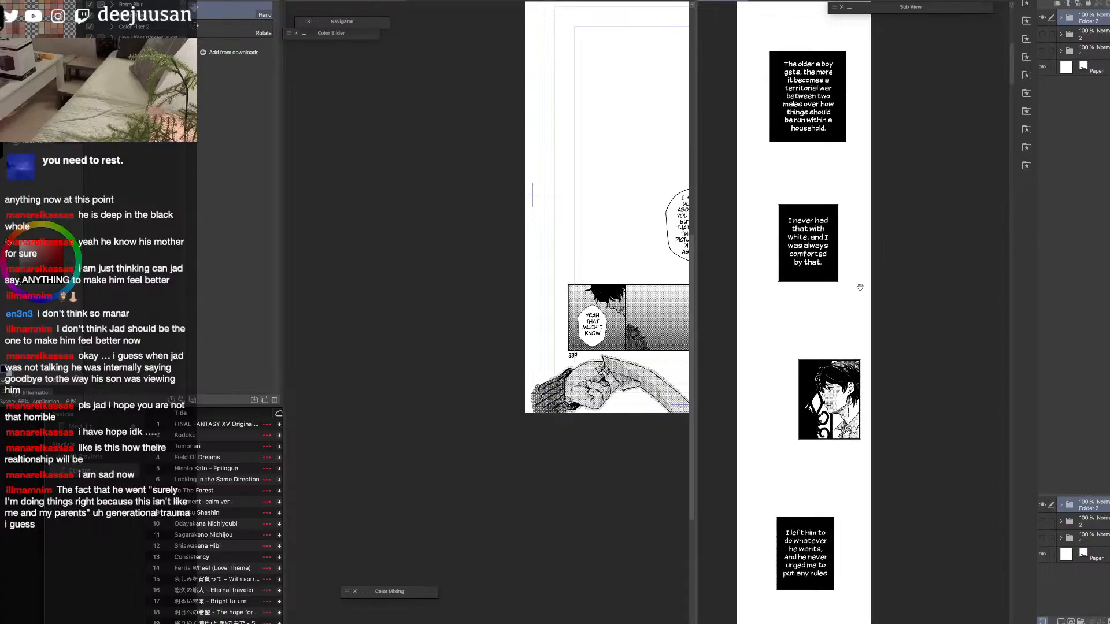
{"action": "key", "text": "space"}
{"action": "scroll", "coordinate": [894, 404], "scroll_direction": "down", "scroll_amount": 10}
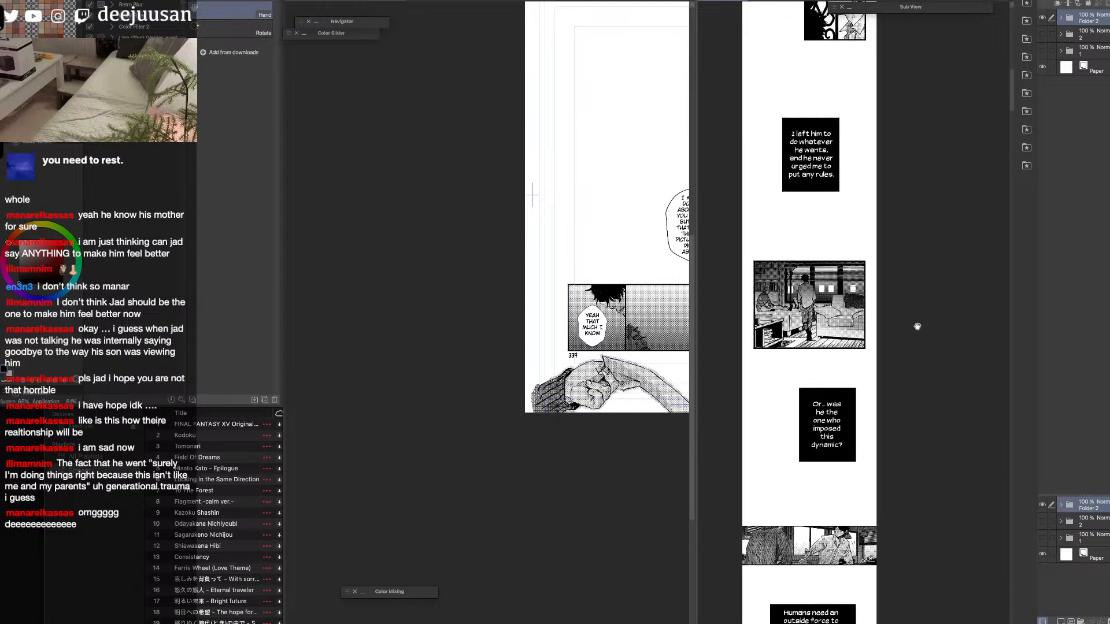
{"action": "key", "text": "super+minus"}
{"action": "key", "text": "space"}
{"action": "left_click_drag", "start_coordinate": [922, 566], "coordinate": [948, 497]}
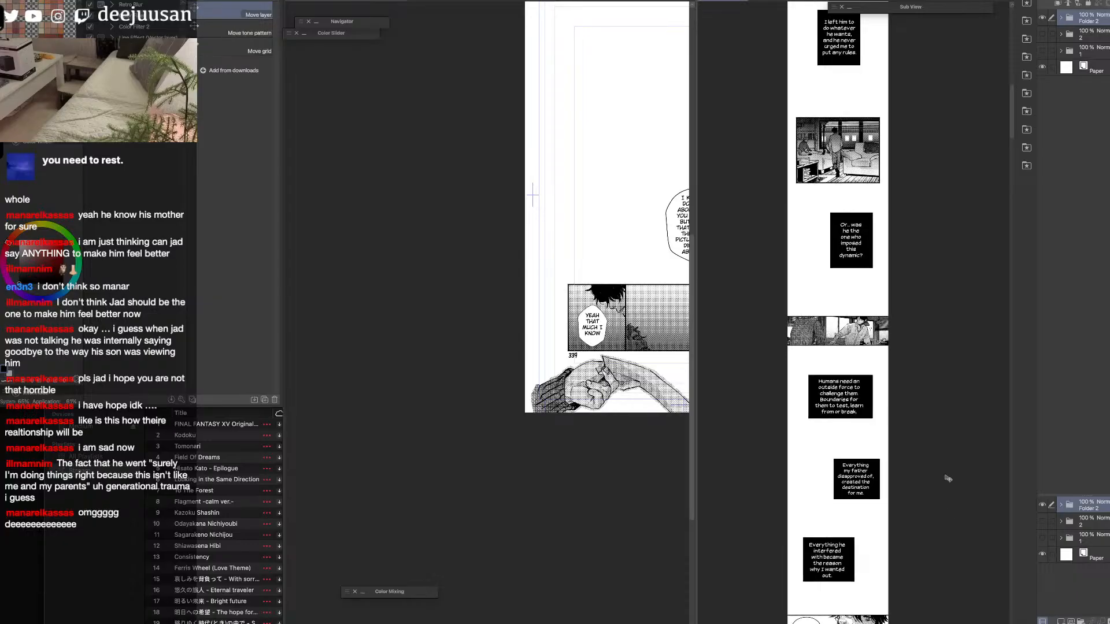
Examine the CREAK panel up close and the captions and face panels that follow it along the strip.
{"action": "key", "text": "super+plus"}
{"action": "scroll", "coordinate": [871, 332], "scroll_direction": "up", "scroll_amount": 1}
{"action": "scroll", "coordinate": [872, 334], "scroll_direction": "up", "scroll_amount": 2}
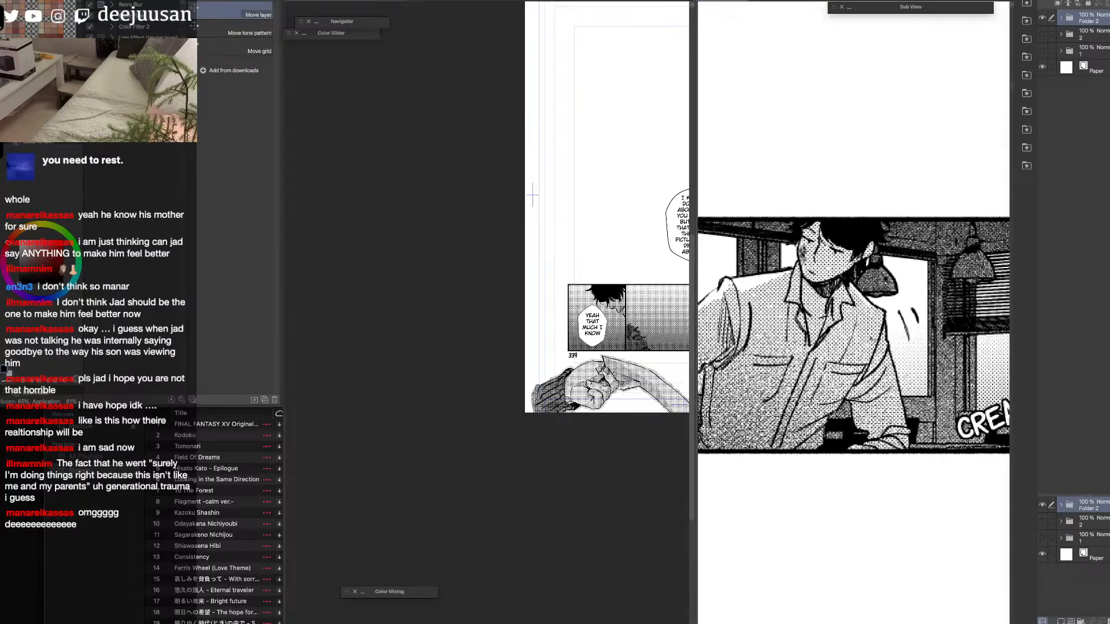
{"action": "scroll", "coordinate": [873, 339], "scroll_direction": "down", "scroll_amount": 2}
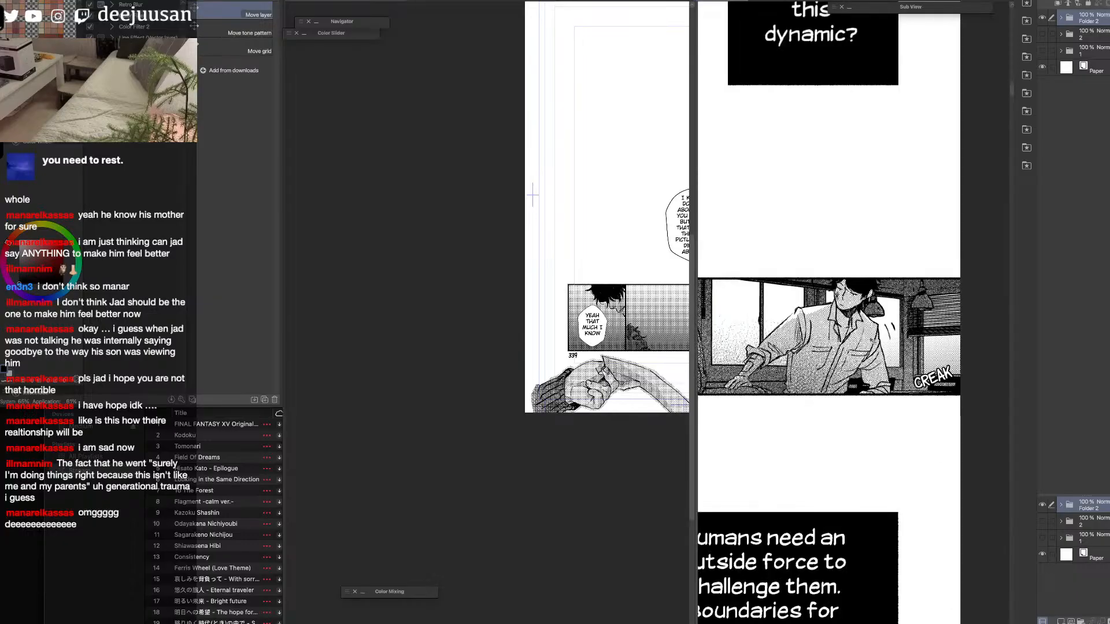
{"action": "scroll", "coordinate": [873, 339], "scroll_direction": "down", "scroll_amount": 4}
{"action": "left_click_drag", "start_coordinate": [931, 414], "coordinate": [960, 333]}
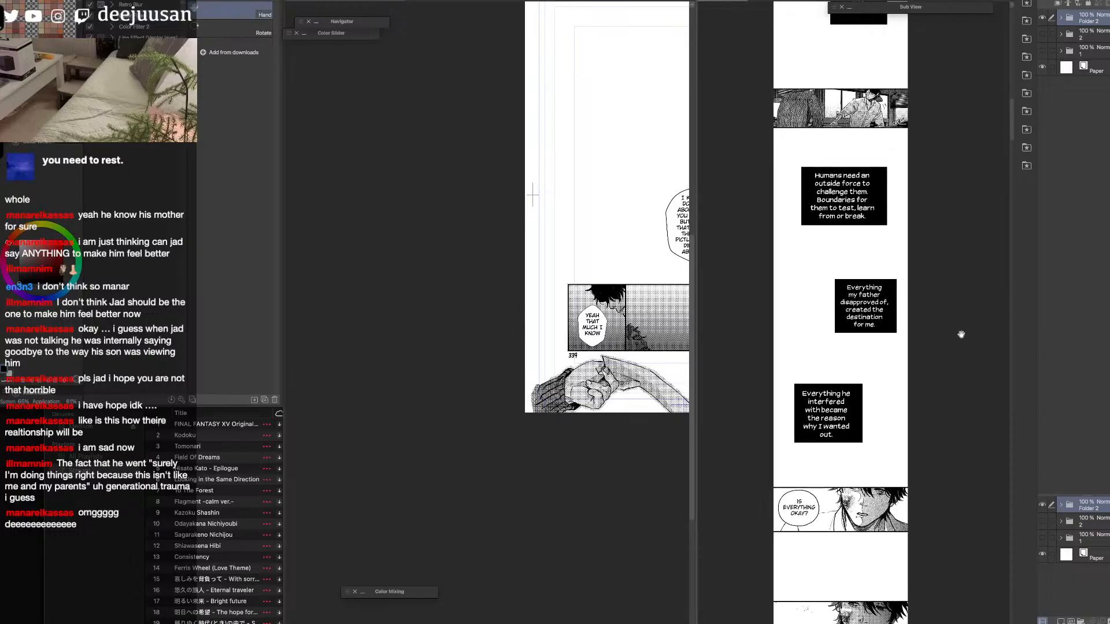
{"action": "scroll", "coordinate": [961, 333], "scroll_direction": "down", "scroll_amount": 3}
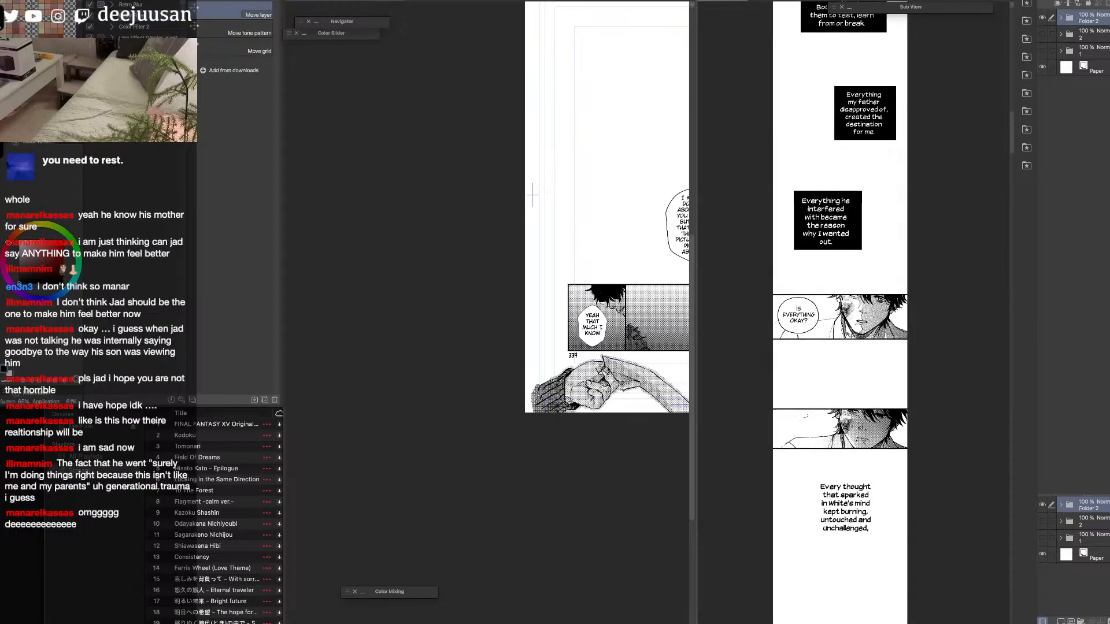
{"action": "scroll", "coordinate": [856, 330], "scroll_direction": "up", "scroll_amount": 3}
{"action": "scroll", "coordinate": [855, 329], "scroll_direction": "down", "scroll_amount": 1}
{"action": "scroll", "coordinate": [934, 263], "scroll_direction": "up", "scroll_amount": 3}
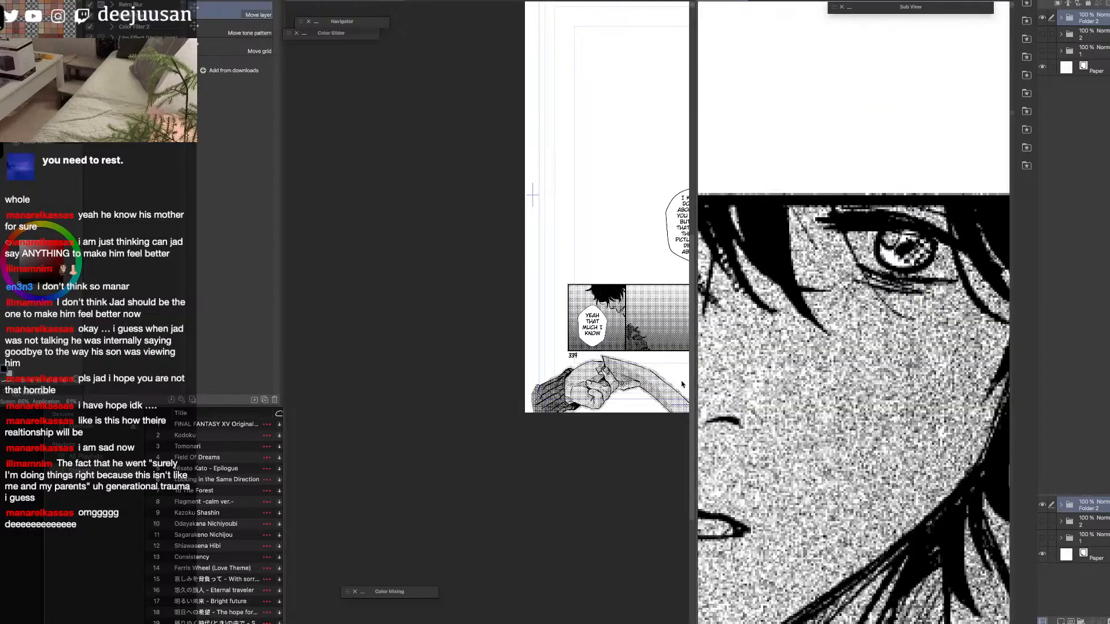
Widen the webtoon canvas view beside the manga page and switch to the Object tool.
{"action": "left_click_drag", "start_coordinate": [694, 393], "coordinate": [440, 424]}
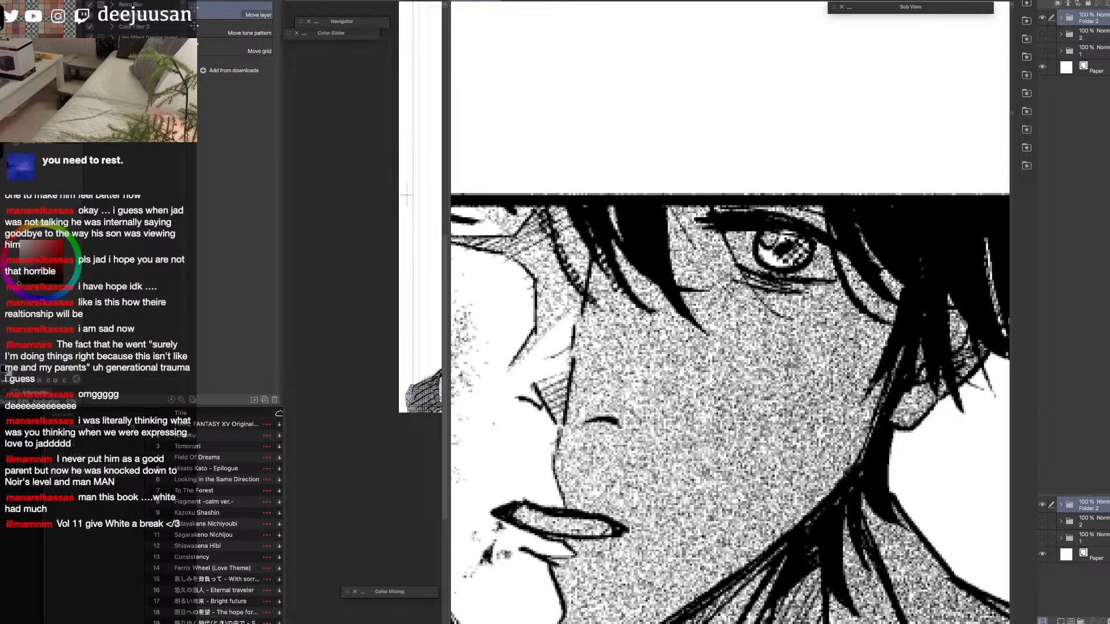
{"action": "scroll", "coordinate": [876, 377], "scroll_direction": "down", "scroll_amount": 4}
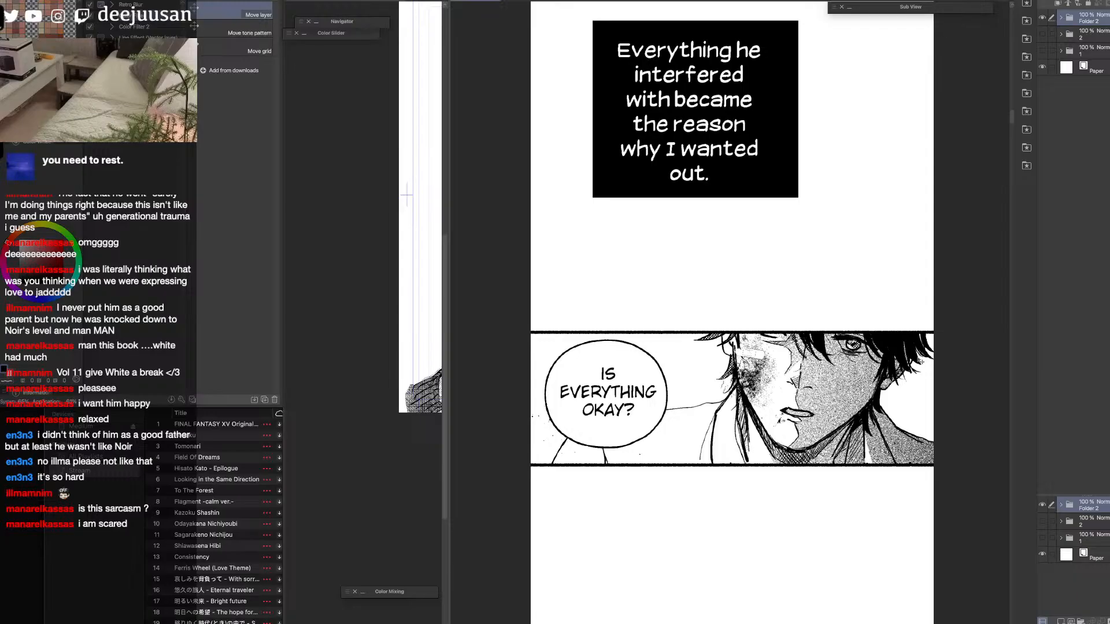
{"action": "key", "text": "q"}
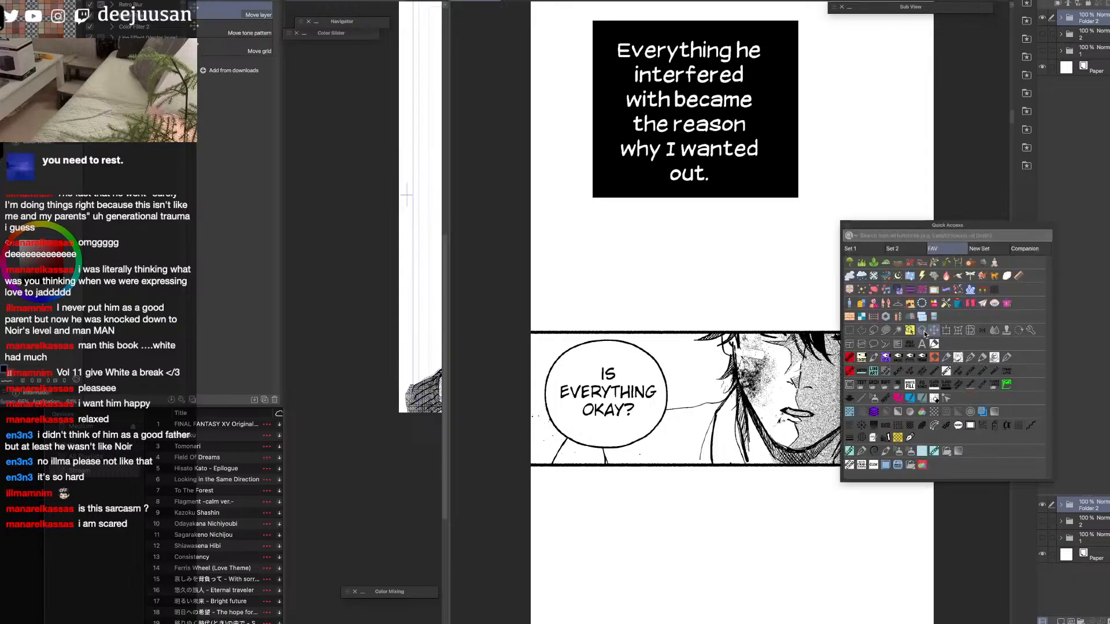
{"action": "left_click", "coordinate": [909, 331]}
{"action": "key", "text": "ctrl+minus"}
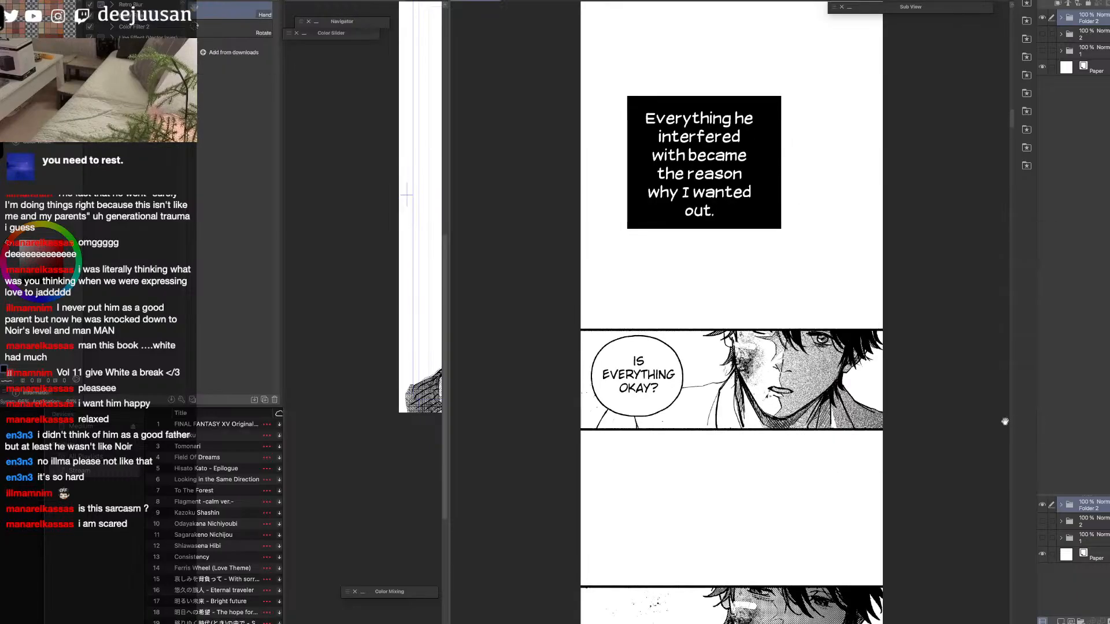
{"action": "key", "text": "o"}
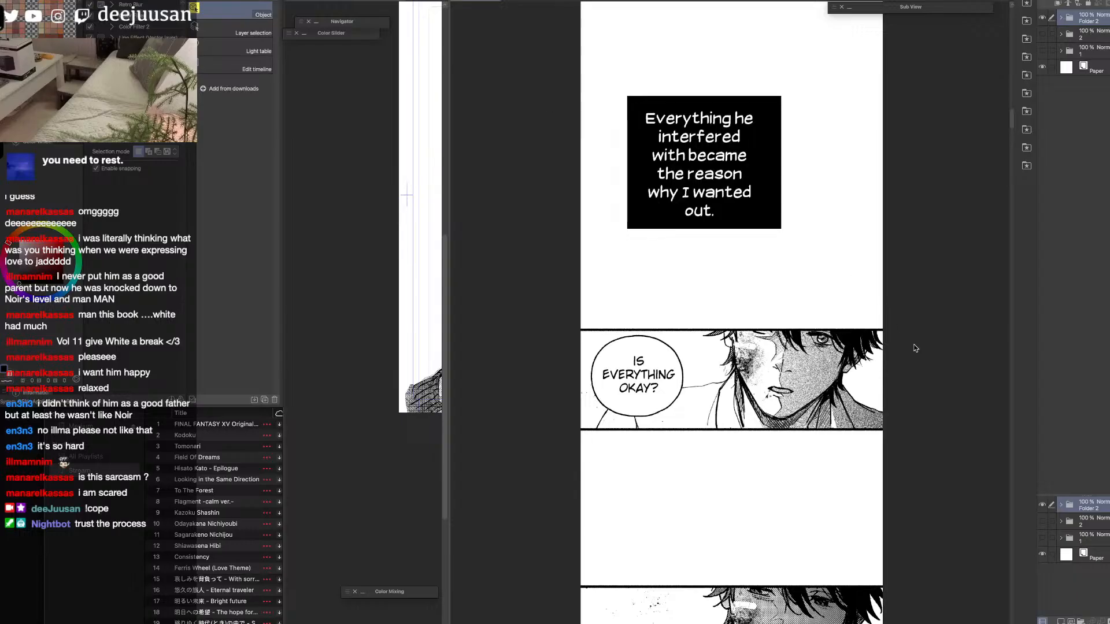
{"action": "scroll", "coordinate": [931, 379], "scroll_direction": "down", "scroll_amount": 4}
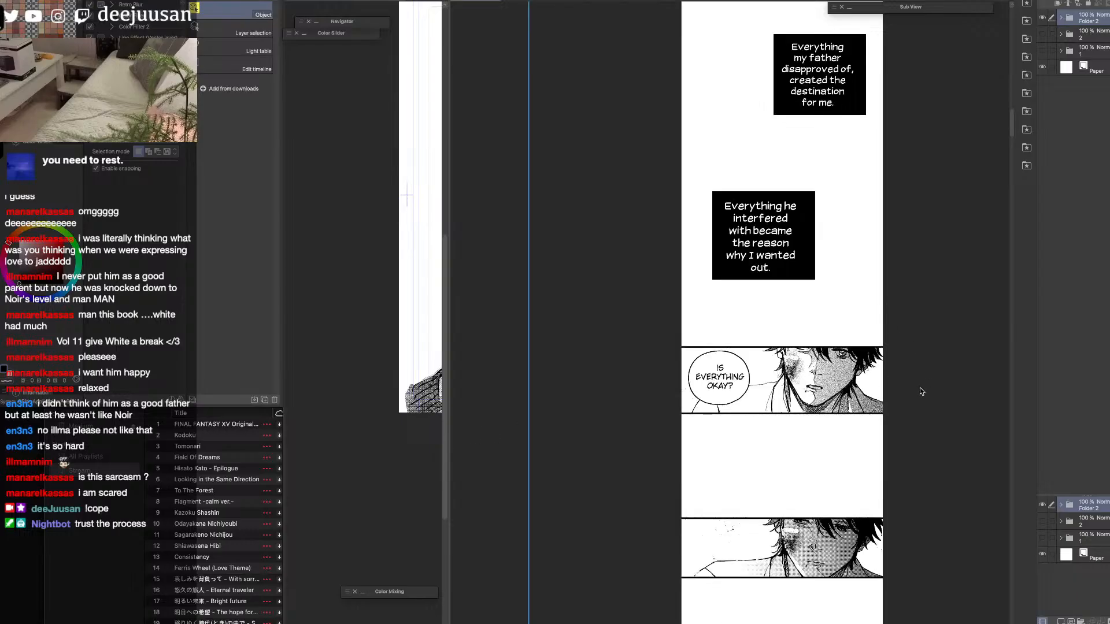
Examine the panel of the dark-haired and blond characters in the other open document.
{"action": "scroll", "coordinate": [1010, 192], "scroll_direction": "down", "scroll_amount": 10}
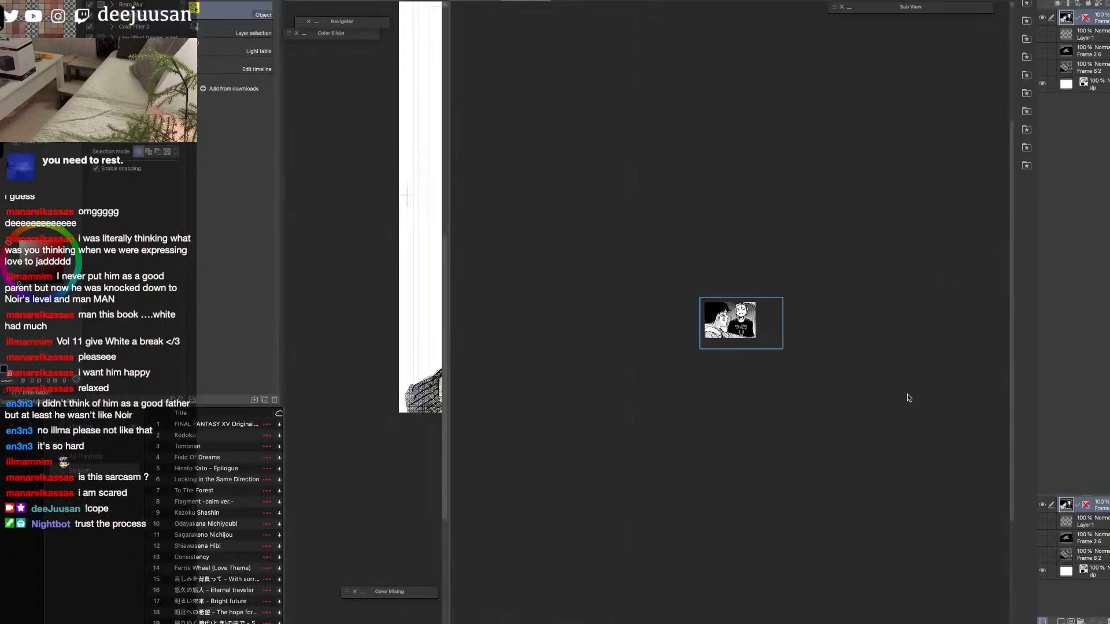
{"action": "key", "text": "super+plus"}
{"action": "key", "text": "super+plus"}
{"action": "key", "text": "super+plus"}
{"action": "key", "text": "super+plus"}
{"action": "key", "text": "super+plus"}
{"action": "key", "text": "space"}
{"action": "left_click_drag", "start_coordinate": [754, 305], "coordinate": [892, 382]}
{"action": "key", "text": "super+minus"}
{"action": "key", "text": "super+minus"}
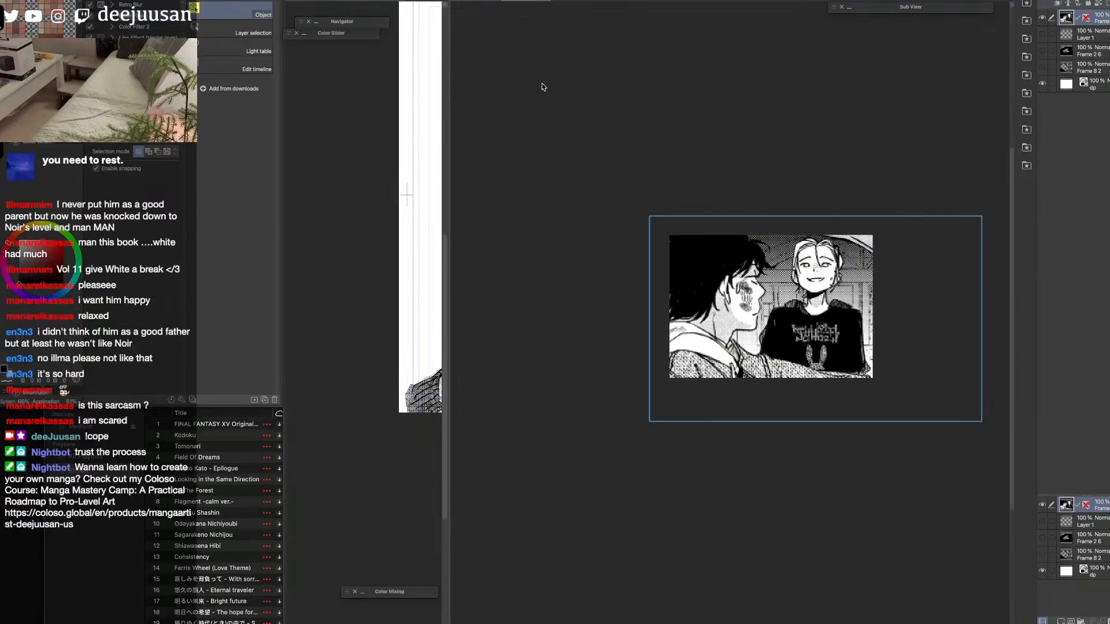
Return to the webtoon document and review the panel sequence from the "Is everything okay?" panel past the hands drawing.
{"action": "left_click", "coordinate": [472, 2]}
{"action": "key", "text": "super+minus"}
{"action": "key", "text": "super+minus"}
{"action": "key", "text": "space"}
{"action": "left_click_drag", "start_coordinate": [977, 144], "coordinate": [896, 347]}
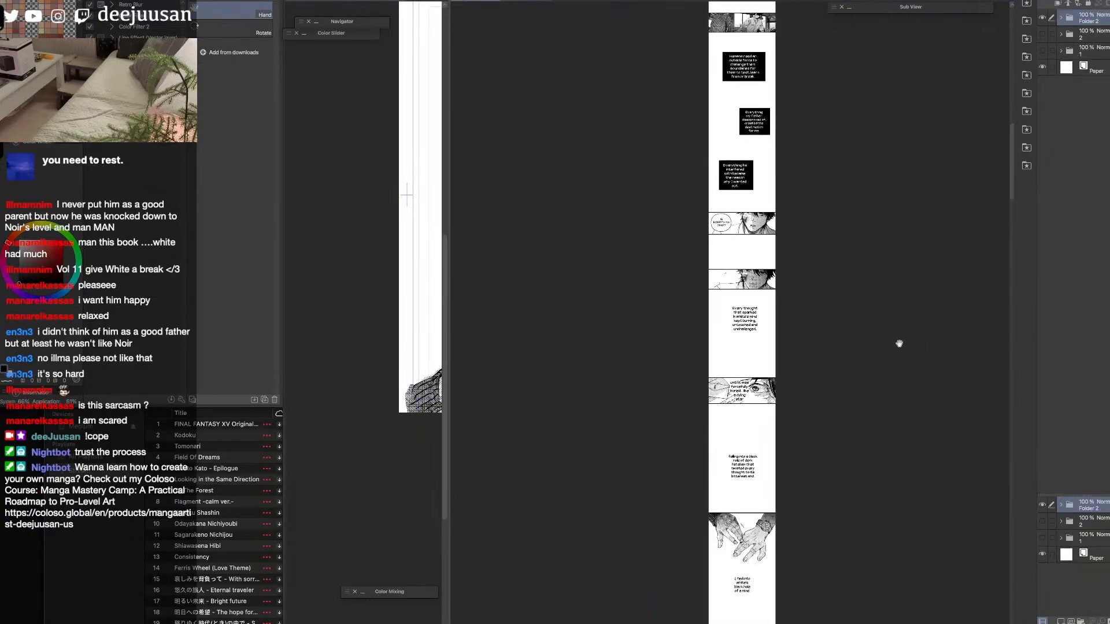
{"action": "left_click_drag", "start_coordinate": [906, 263], "coordinate": [894, 337]}
{"action": "left_click_drag", "start_coordinate": [949, 210], "coordinate": [936, 312]}
{"action": "left_click_drag", "start_coordinate": [1012, 139], "coordinate": [1013, 221]}
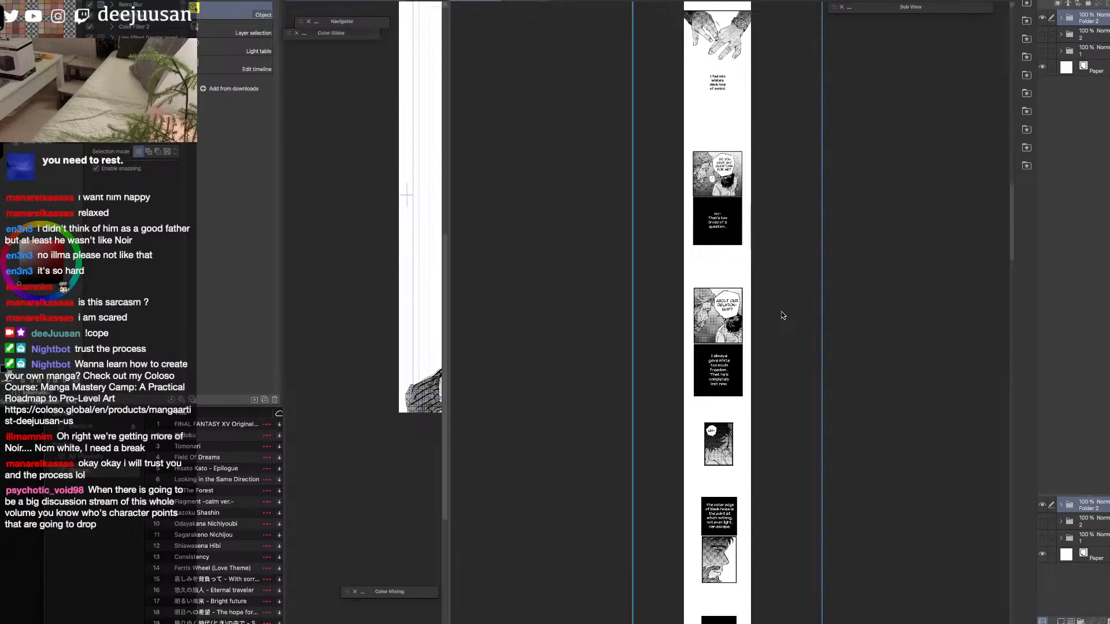
Review the strip from the hands drawing down to the "outer edge of black holes" caption and its bearded profile panel.
{"action": "key", "text": "F6"}
{"action": "left_click", "coordinate": [743, 283]}
{"action": "key", "text": "h"}
{"action": "left_click_drag", "start_coordinate": [774, 286], "coordinate": [805, 486]}
{"action": "scroll", "coordinate": [775, 314], "scroll_direction": "up", "scroll_amount": 2}
{"action": "left_click_drag", "start_coordinate": [817, 367], "coordinate": [817, 493]}
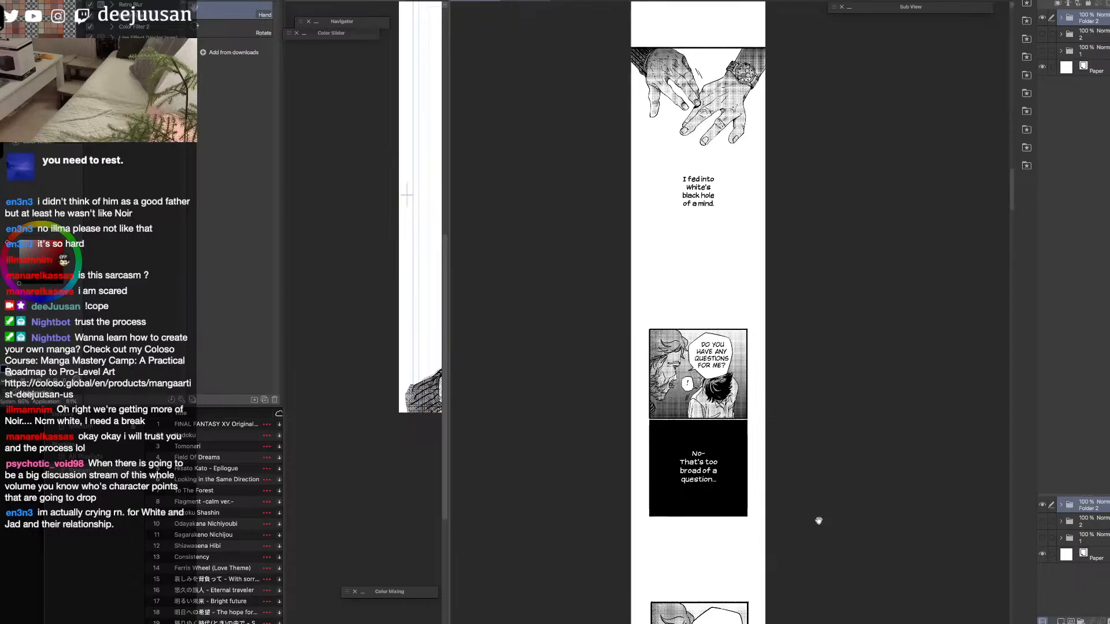
{"action": "key", "text": "o"}
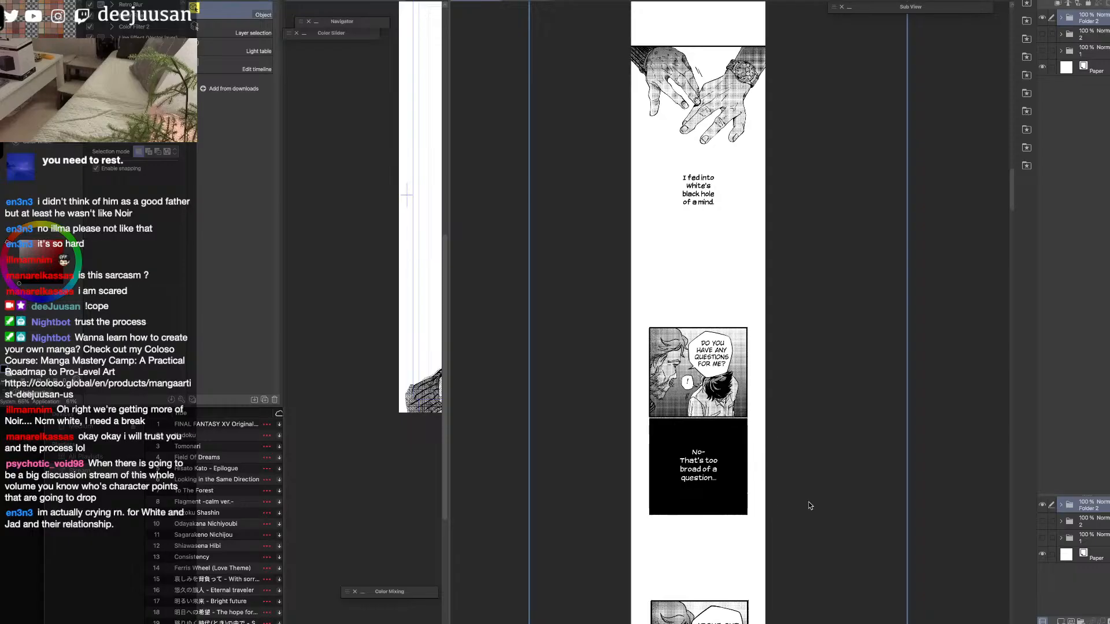
{"action": "key", "text": "h"}
{"action": "scroll", "coordinate": [770, 331], "scroll_direction": "down", "scroll_amount": 6}
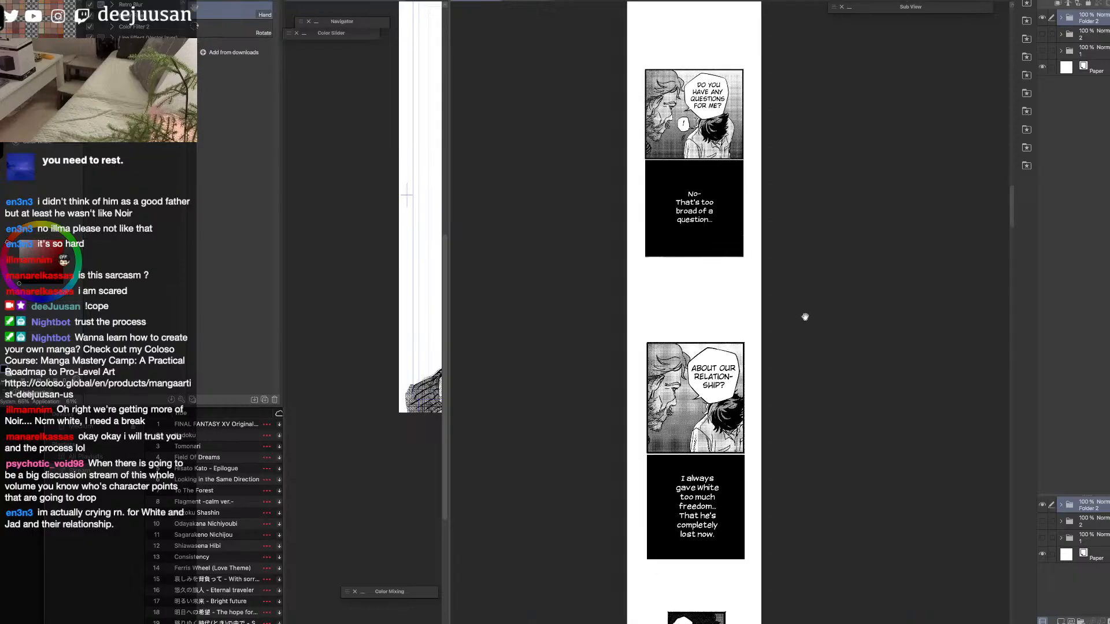
{"action": "scroll", "coordinate": [807, 470], "scroll_direction": "down", "scroll_amount": 6}
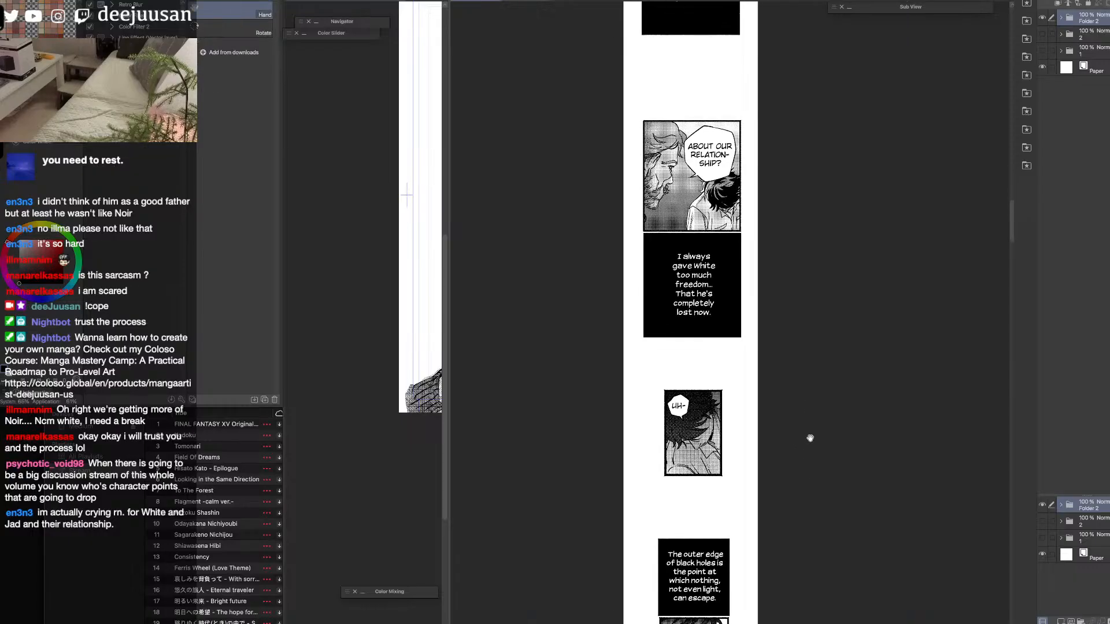
{"action": "left_click_drag", "start_coordinate": [813, 490], "coordinate": [804, 332]}
{"action": "left_click_drag", "start_coordinate": [721, 227], "coordinate": [760, 411]}
{"action": "scroll", "coordinate": [709, 337], "scroll_direction": "up", "scroll_amount": 3}
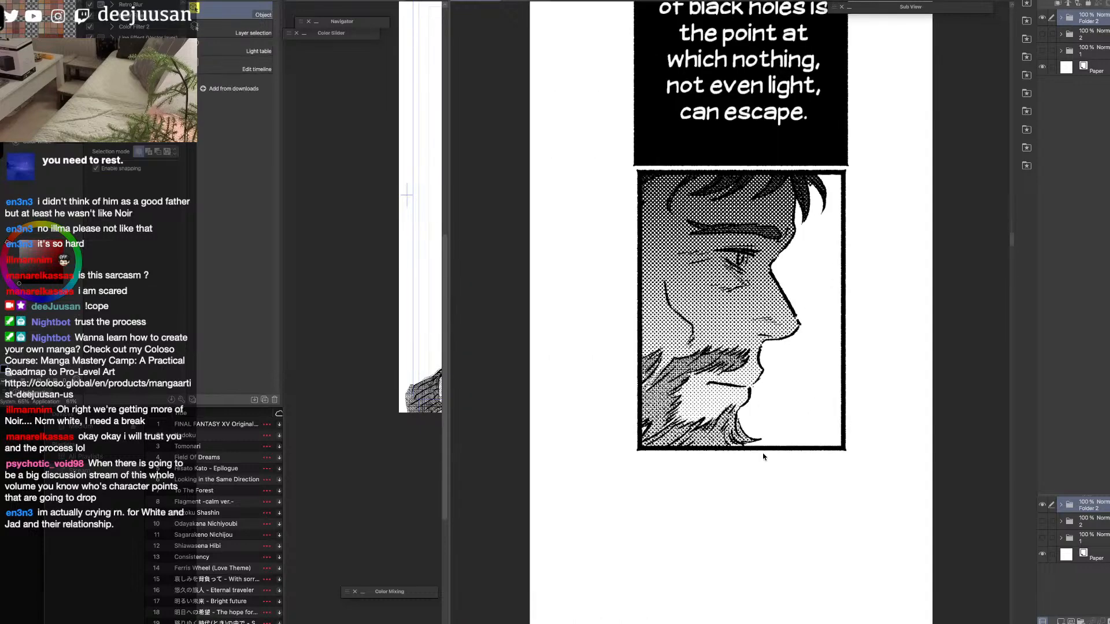
{"action": "scroll", "coordinate": [761, 441], "scroll_direction": "down", "scroll_amount": 1}
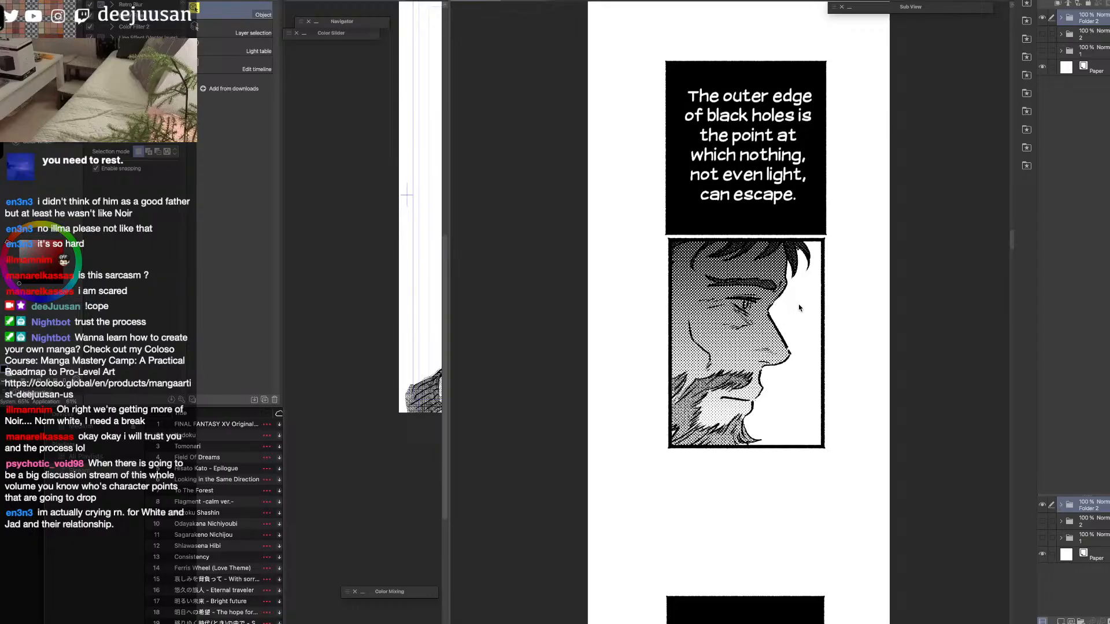
Look through the strip from the bearded profile panels down to the "Why didn't you want me?" panel.
{"action": "scroll", "coordinate": [800, 308], "scroll_direction": "down", "scroll_amount": 2}
{"action": "scroll", "coordinate": [910, 528], "scroll_direction": "down", "scroll_amount": 5}
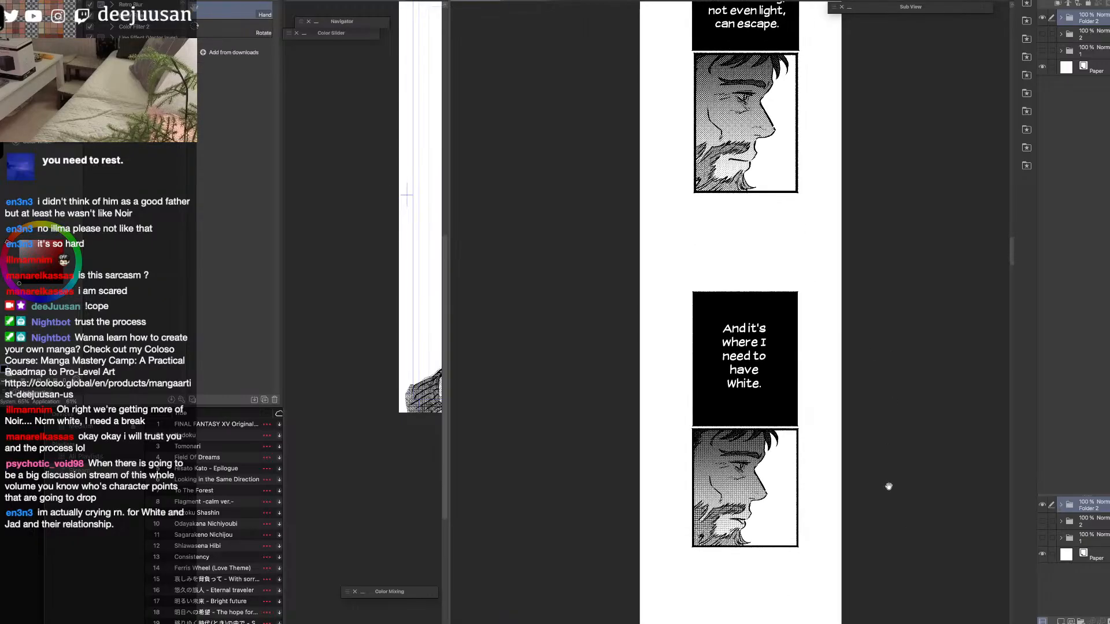
{"action": "scroll", "coordinate": [888, 482], "scroll_direction": "down", "scroll_amount": 10}
{"action": "scroll", "coordinate": [890, 363], "scroll_direction": "down", "scroll_amount": 7}
{"action": "scroll", "coordinate": [890, 457], "scroll_direction": "down", "scroll_amount": 3}
{"action": "key", "text": "o"}
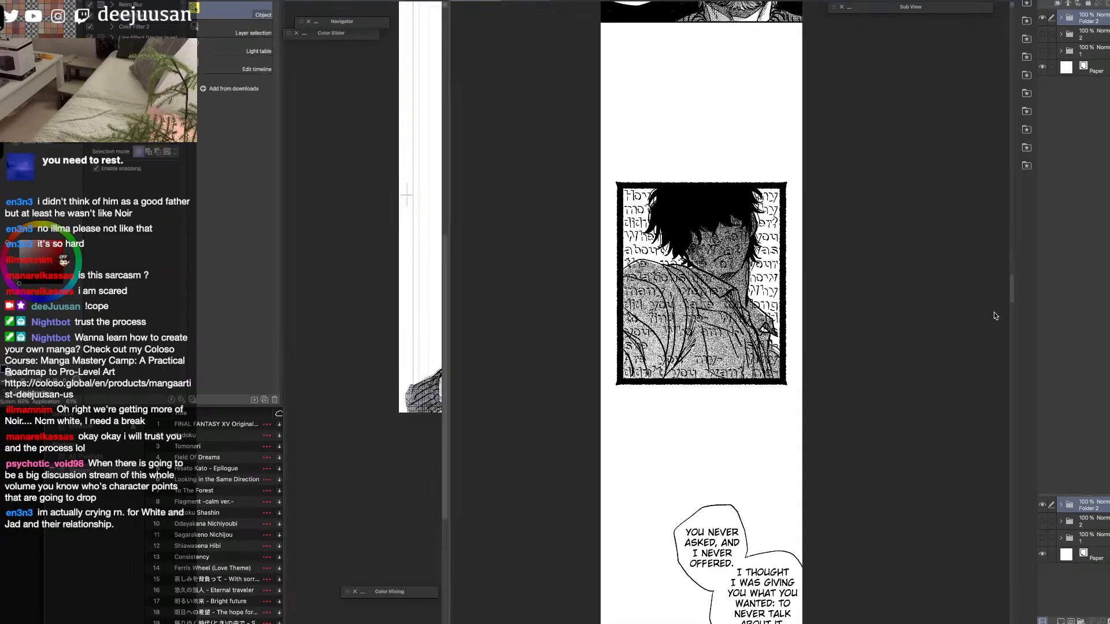
{"action": "scroll", "coordinate": [954, 330], "scroll_direction": "down", "scroll_amount": 20}
{"action": "scroll", "coordinate": [1001, 339], "scroll_direction": "down", "scroll_amount": 4}
{"action": "scroll", "coordinate": [1001, 344], "scroll_direction": "down", "scroll_amount": 18}
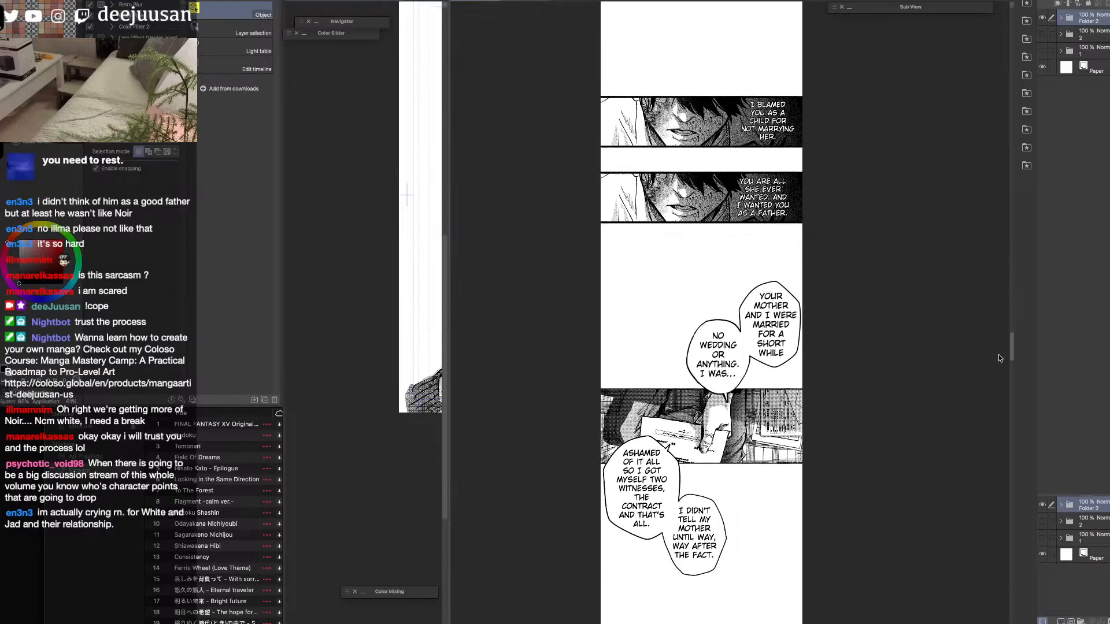
{"action": "scroll", "coordinate": [996, 382], "scroll_direction": "down", "scroll_amount": 15}
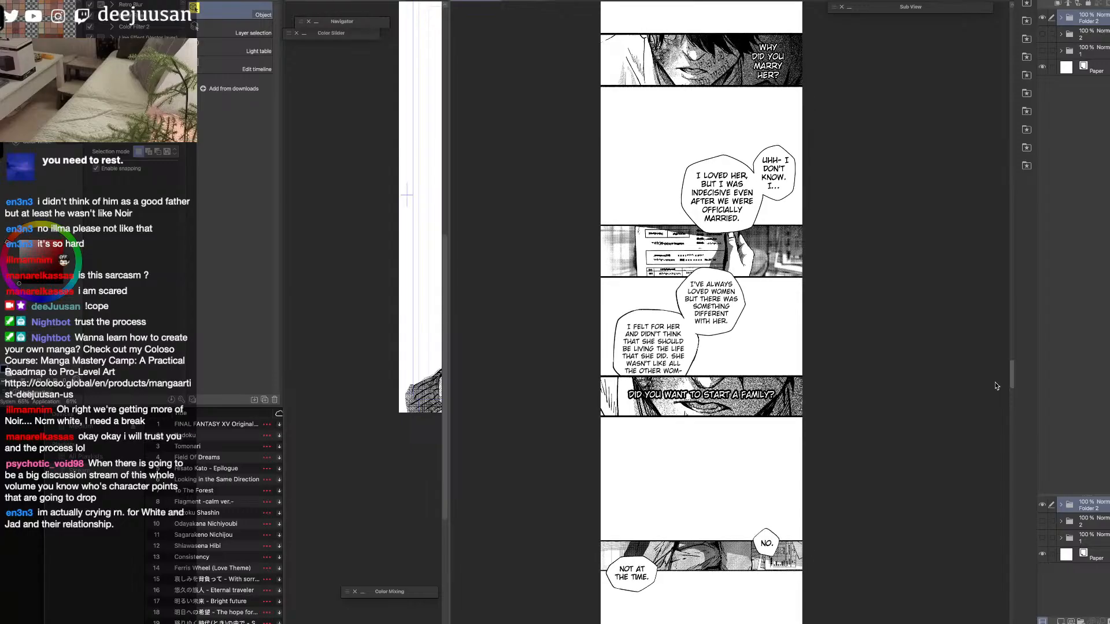
{"action": "scroll", "coordinate": [993, 403], "scroll_direction": "down", "scroll_amount": 2}
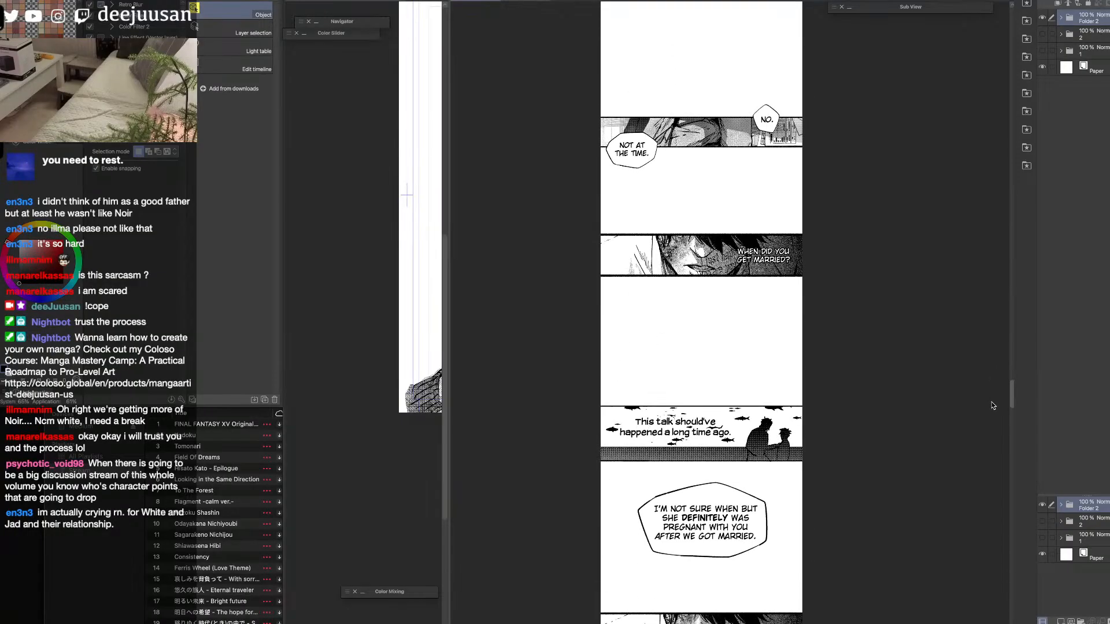
{"action": "scroll", "coordinate": [993, 406], "scroll_direction": "down", "scroll_amount": 20}
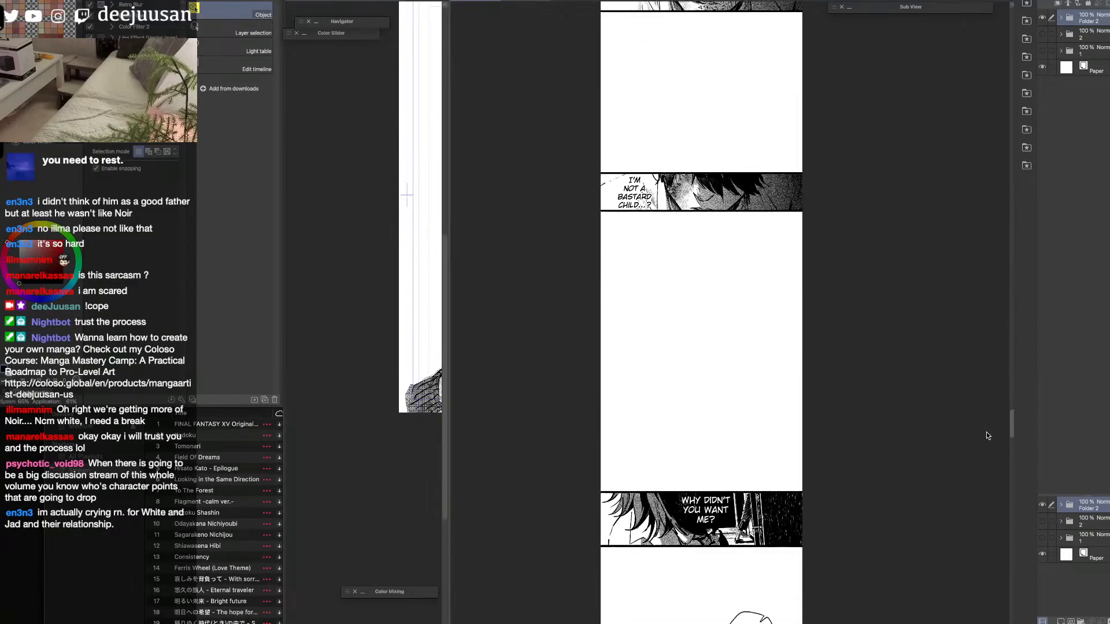
{"action": "scroll", "coordinate": [987, 440], "scroll_direction": "down", "scroll_amount": 2}
Copy the "Why didn't you want me?" panel and paste it into the small thumbnail document.
{"action": "left_click", "coordinate": [770, 336]}
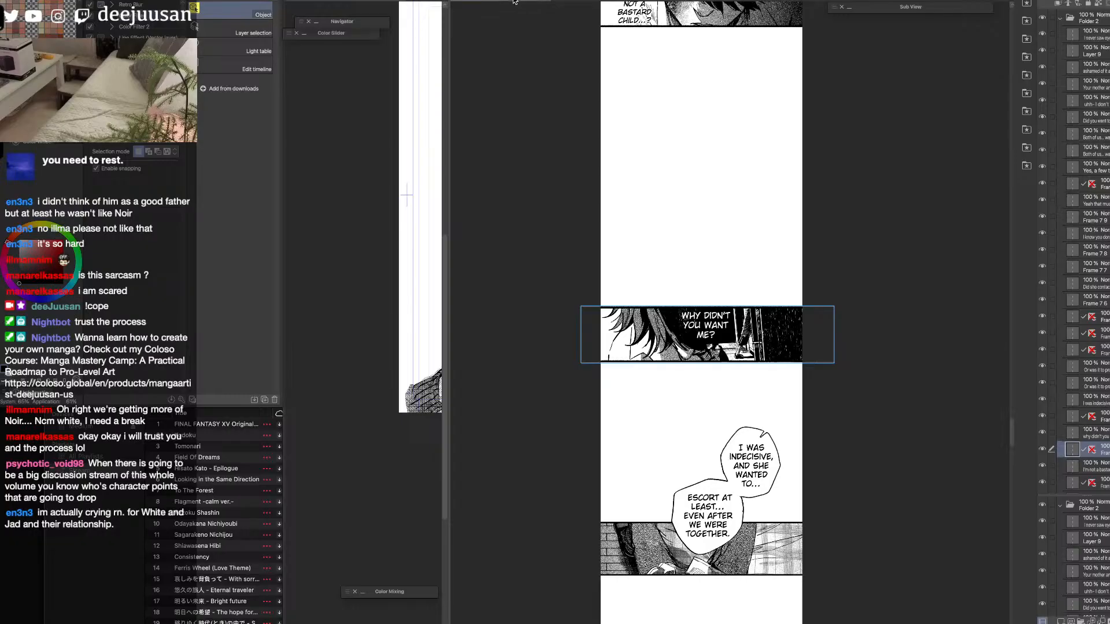
{"action": "left_click", "coordinate": [538, 2]}
{"action": "left_click", "coordinate": [827, 170]}
{"action": "key", "text": "super+v"}
{"action": "key", "text": "k"}
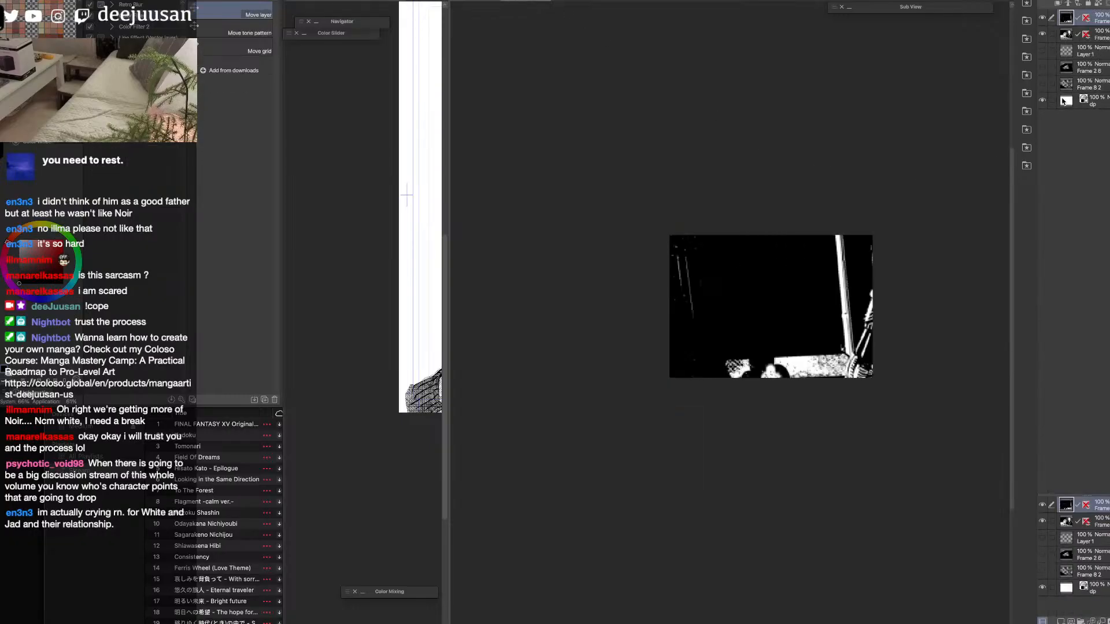
Scale the pasted "Why didn't you want me?" panel to 70% and reposition it within the thumbnail frame.
{"action": "key", "text": "F6"}
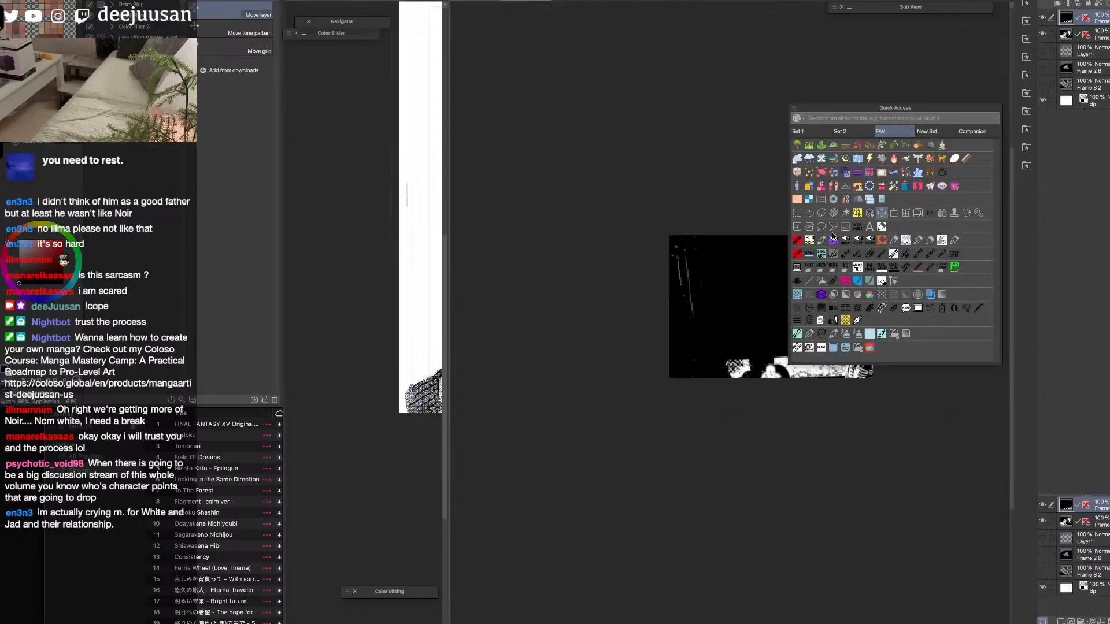
{"action": "left_click", "coordinate": [881, 214]}
{"action": "left_click_drag", "start_coordinate": [731, 436], "coordinate": [735, 311]}
{"action": "left_click_drag", "start_coordinate": [779, 296], "coordinate": [816, 373]}
{"action": "left_click_drag", "start_coordinate": [768, 287], "coordinate": [769, 230]}
{"action": "left_click_drag", "start_coordinate": [812, 294], "coordinate": [870, 296]}
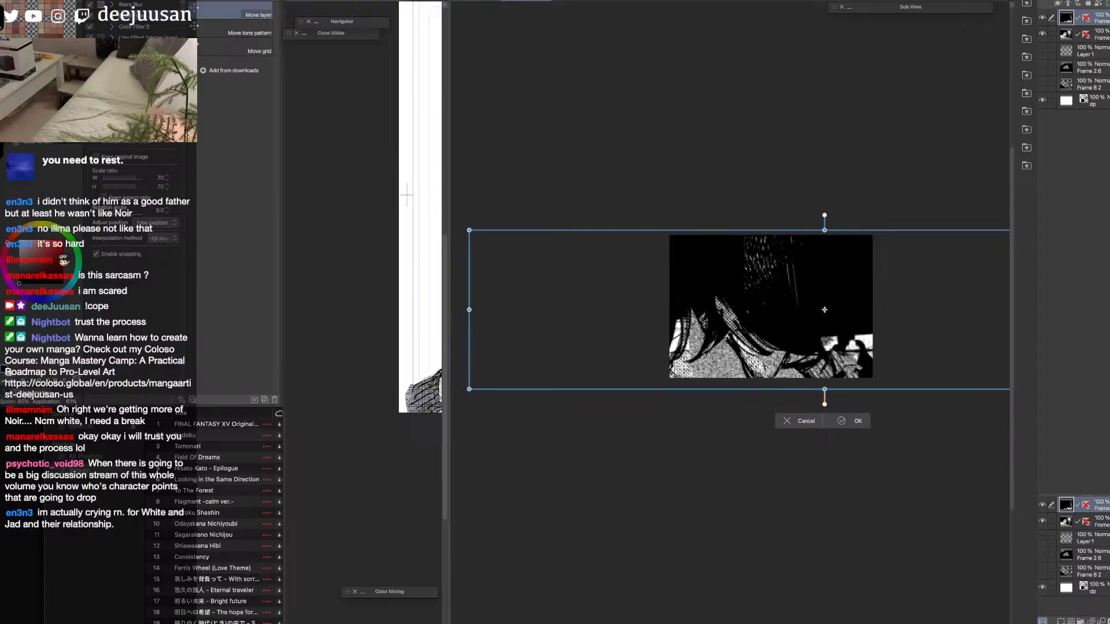
{"action": "left_click", "coordinate": [857, 422]}
Hide the older panel layer beneath, then shrink and shift the pasted panel so the doorway figure fits the thumbnail frame.
{"action": "left_click", "coordinate": [1043, 34]}
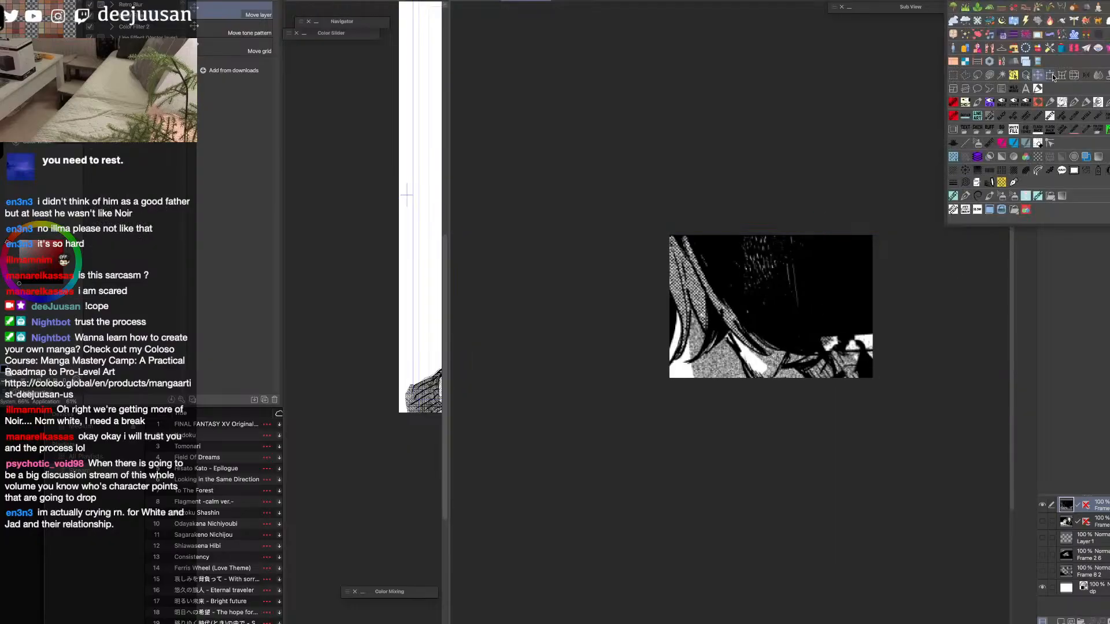
{"action": "key", "text": "ctrl+t"}
{"action": "left_click_drag", "start_coordinate": [825, 382], "coordinate": [843, 374]}
{"action": "left_click_drag", "start_coordinate": [824, 309], "coordinate": [703, 310]}
{"action": "left_click_drag", "start_coordinate": [725, 360], "coordinate": [723, 383]}
{"action": "scroll", "coordinate": [740, 375], "scroll_direction": "down", "scroll_amount": 2}
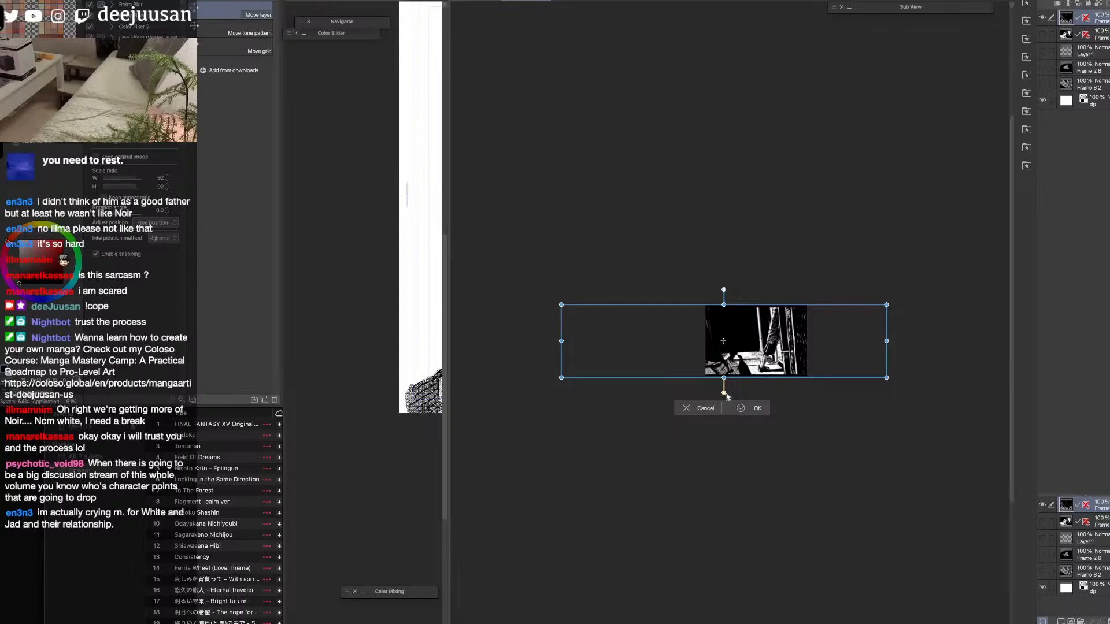
{"action": "left_click_drag", "start_coordinate": [810, 371], "coordinate": [774, 380]}
{"action": "left_click", "coordinate": [757, 408]}
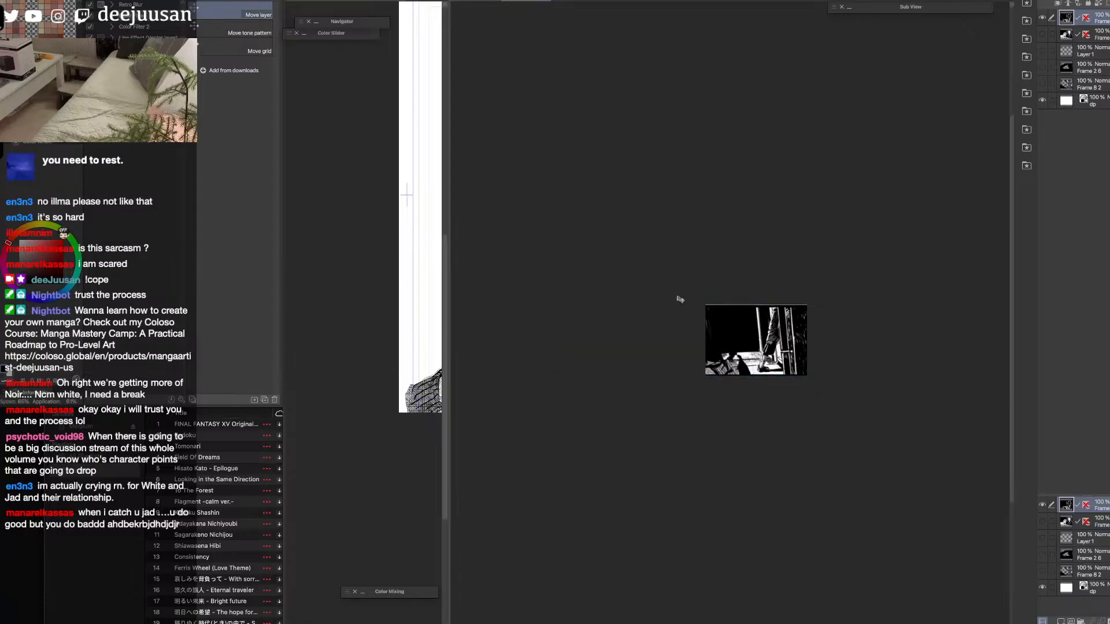
Try to copy the shaded face area above the "I'm not a bastard child" panel into the thumbnail document using a rectangular selection.
{"action": "left_click", "coordinate": [476, 1]}
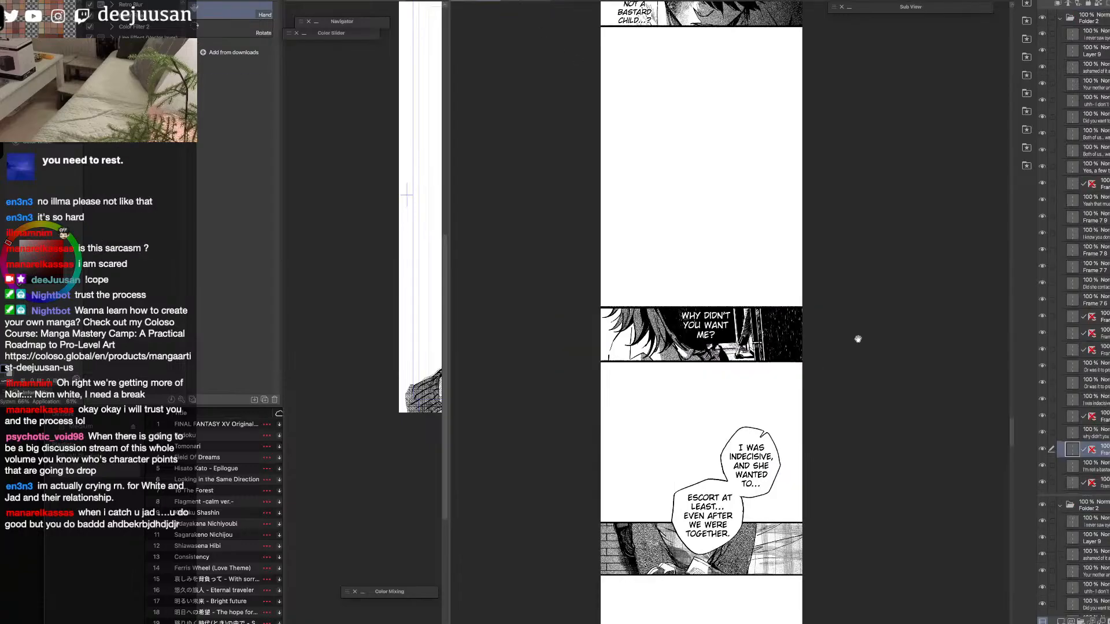
{"action": "scroll", "coordinate": [838, 484], "scroll_direction": "up", "scroll_amount": 5}
{"action": "key", "text": "m"}
{"action": "left_click_drag", "start_coordinate": [801, 276], "coordinate": [680, 322]}
{"action": "left_click_drag", "start_coordinate": [793, 77], "coordinate": [673, 130]}
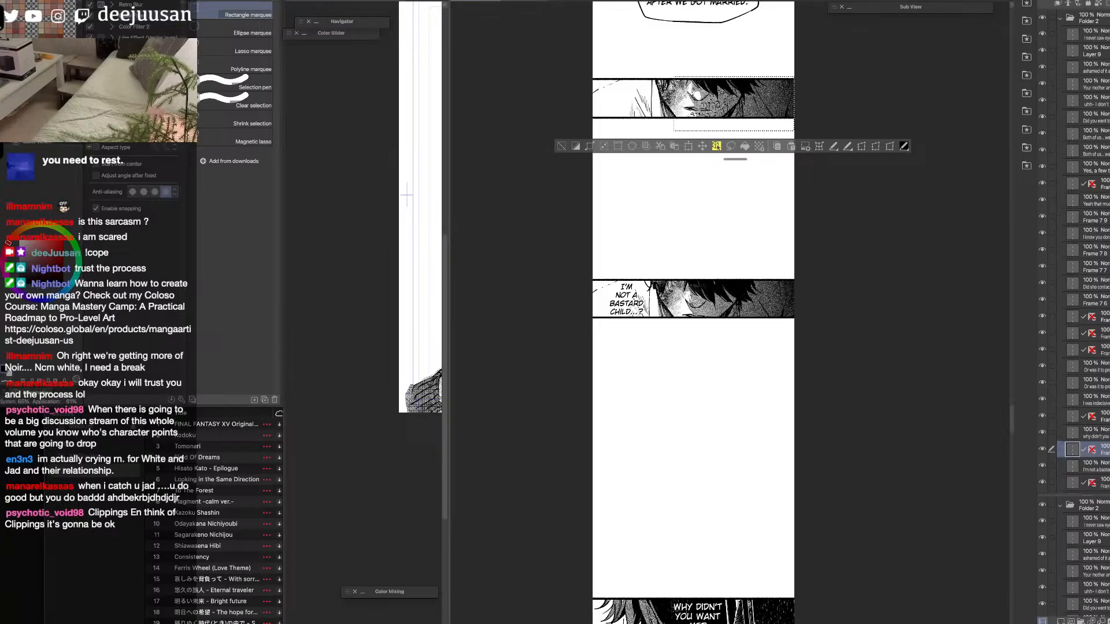
{"action": "left_click", "coordinate": [526, 1]}
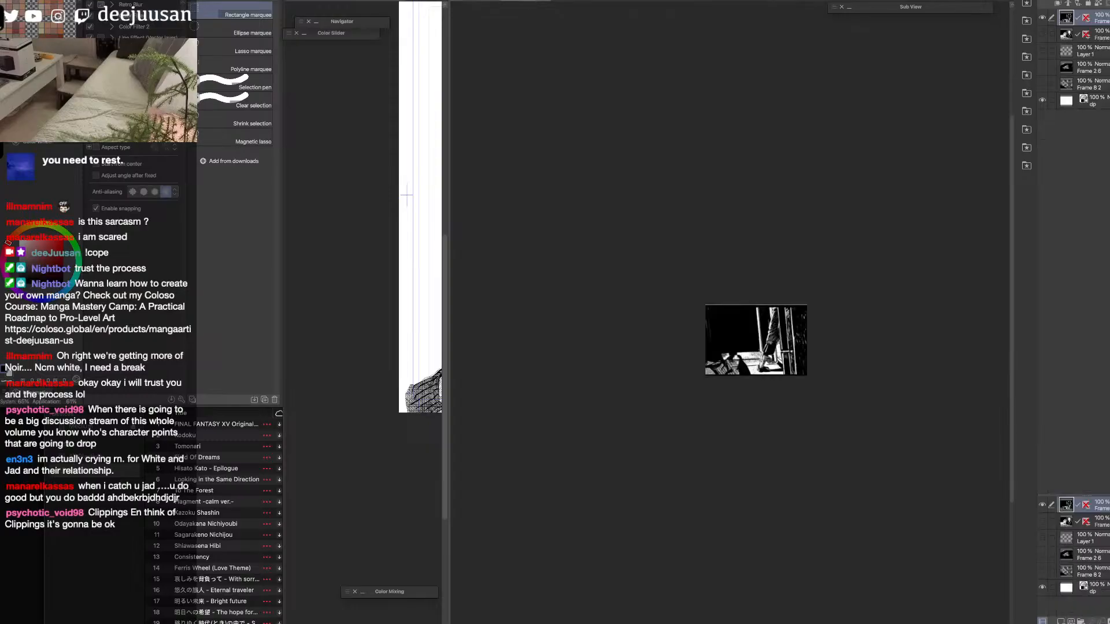
{"action": "key", "text": "k"}
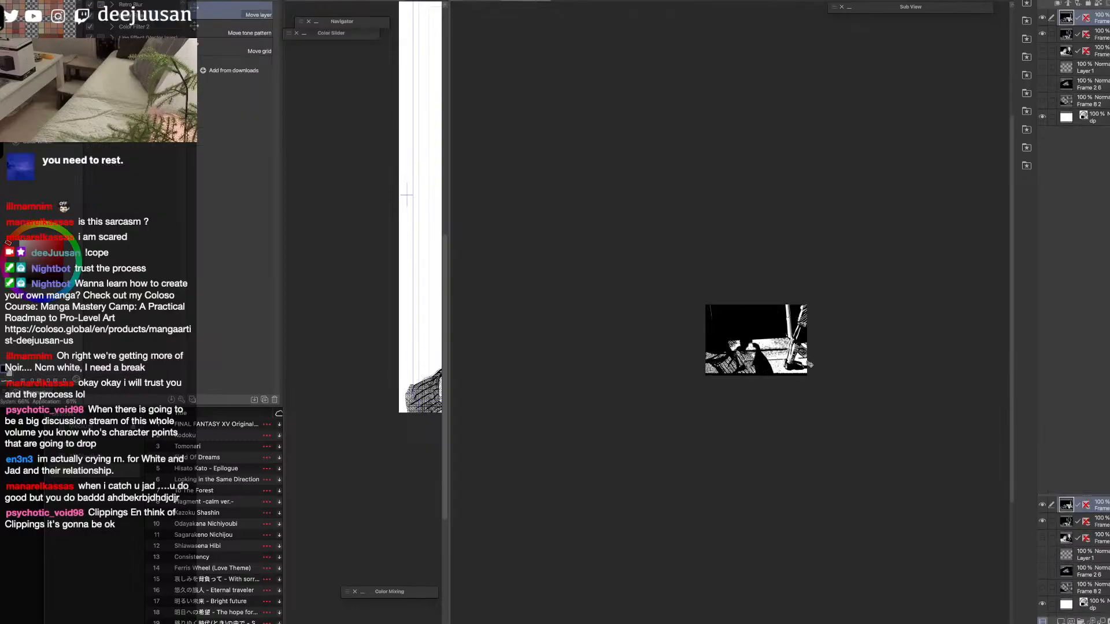
{"action": "left_click", "coordinate": [482, 2]}
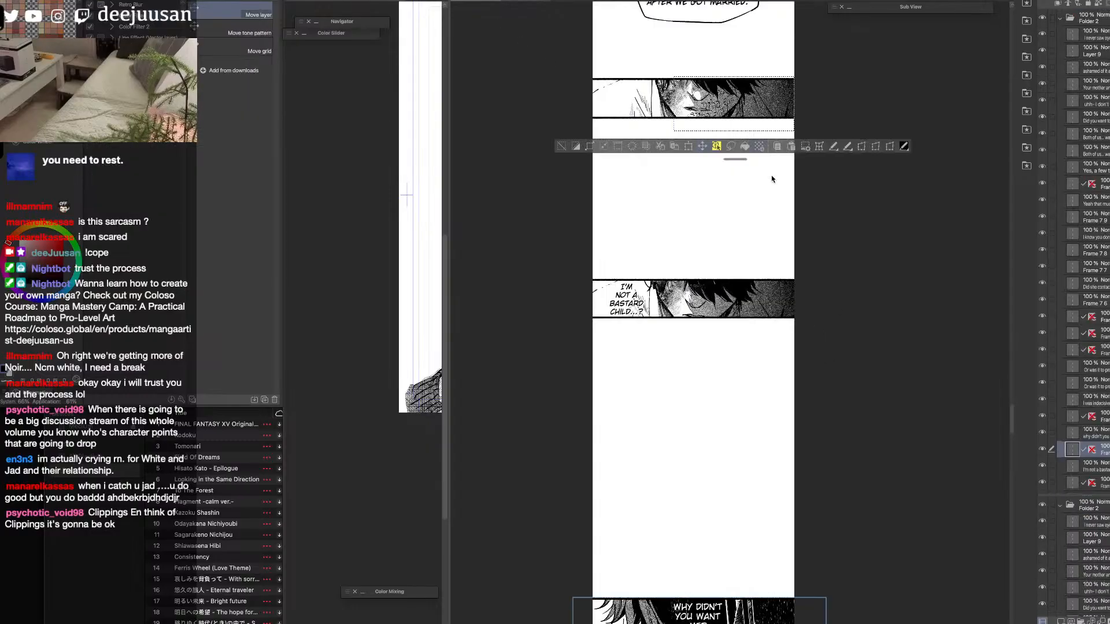
Copy the face panel above "I'm not a bastard child" into the thumbnail document, hide the layer beneath and shift the face into the frame.
{"action": "key", "text": "o"}
{"action": "left_click", "coordinate": [763, 101]}
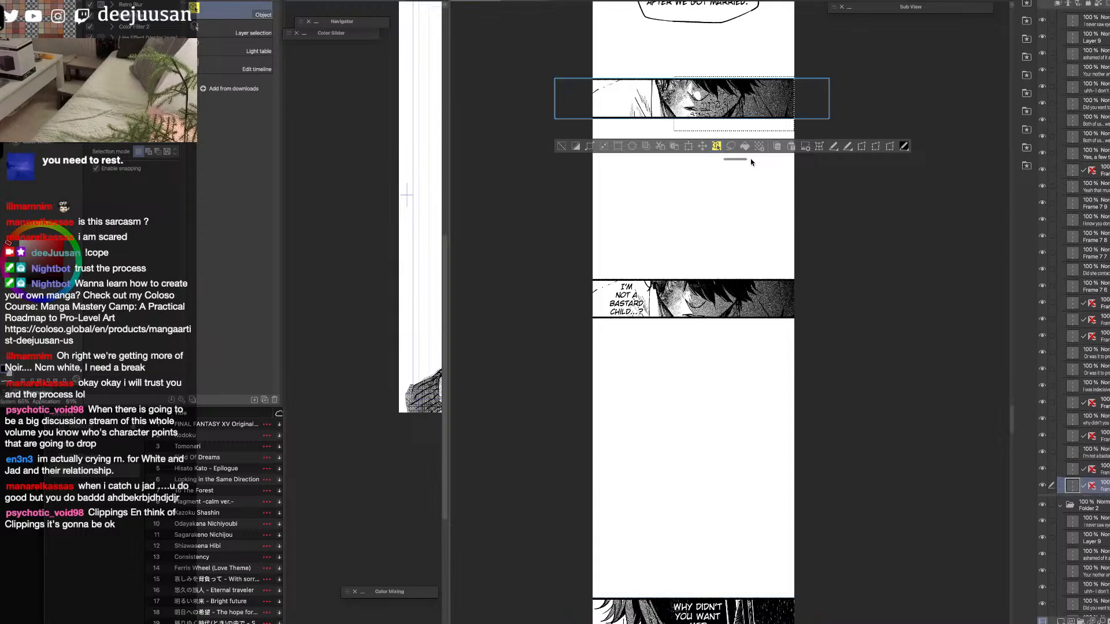
{"action": "left_click", "coordinate": [527, 3]}
{"action": "key", "text": "k"}
{"action": "left_click", "coordinate": [1042, 34]}
{"action": "left_click_drag", "start_coordinate": [842, 341], "coordinate": [931, 347]}
{"action": "scroll", "coordinate": [929, 344], "scroll_direction": "down", "scroll_amount": 1}
Transform the pasted face panel so the shaded face is positioned within the thumbnail frame.
{"action": "key", "text": "q"}
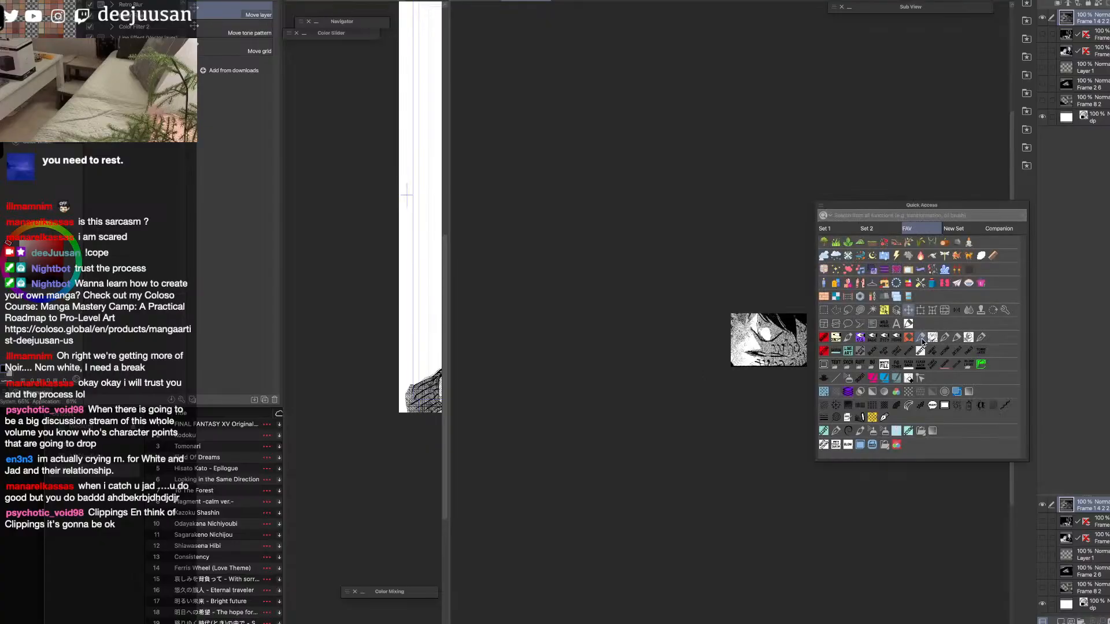
{"action": "left_click", "coordinate": [919, 310]}
{"action": "left_click_drag", "start_coordinate": [882, 341], "coordinate": [907, 341]}
{"action": "left_click", "coordinate": [848, 397]}
Try to copy the "until it was forcefully buried" eye panel from the webtoon strip into the thumbnail document.
{"action": "left_click", "coordinate": [481, 4]}
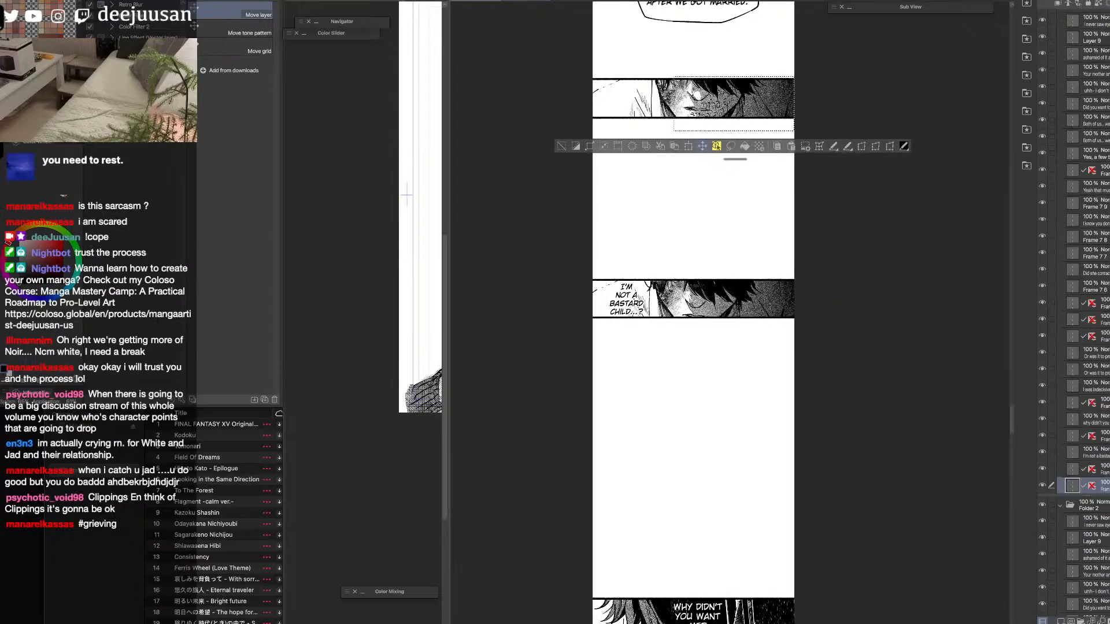
{"action": "left_click_drag", "start_coordinate": [1013, 412], "coordinate": [1022, 151]}
{"action": "key", "text": "o"}
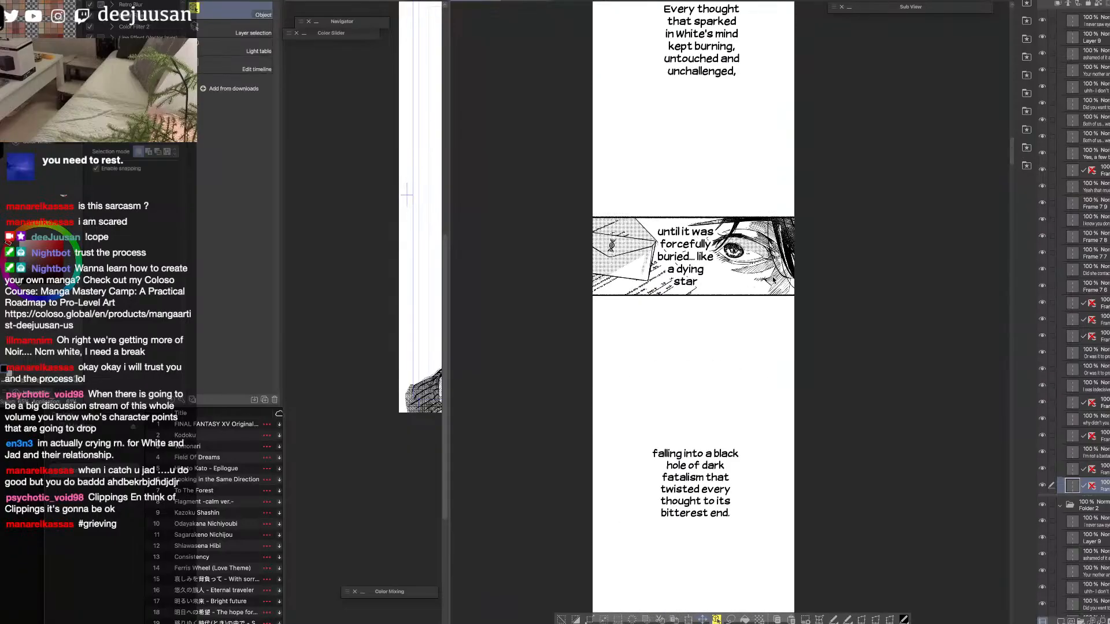
{"action": "left_click", "coordinate": [775, 278]}
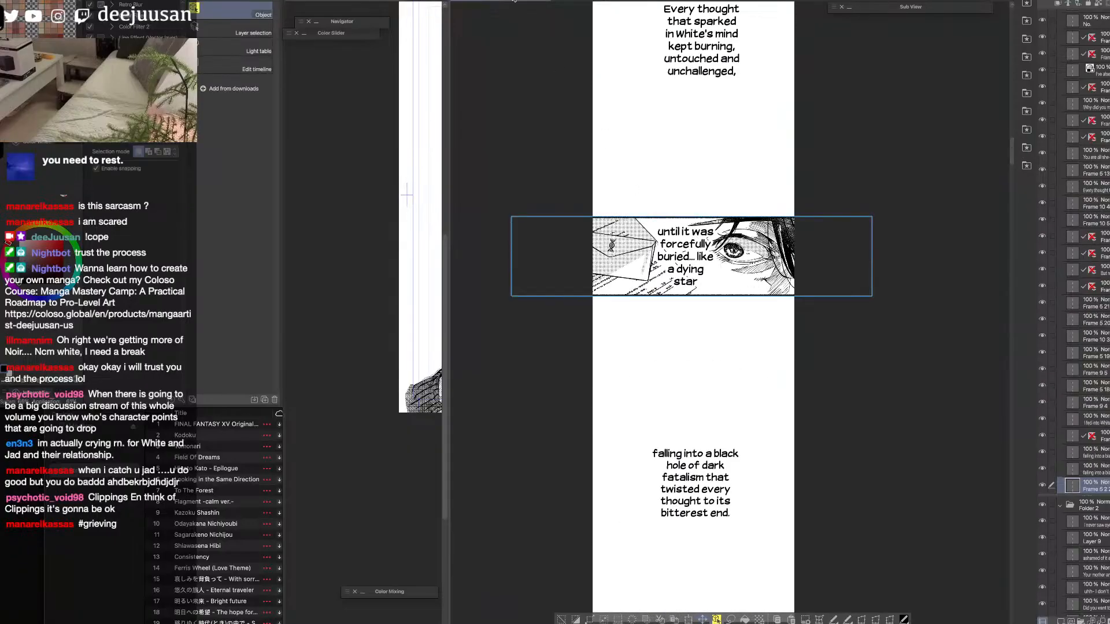
{"action": "left_click", "coordinate": [526, 2]}
{"action": "key", "text": "ctrl+v"}
{"action": "left_click", "coordinate": [1043, 34]}
{"action": "left_click_drag", "start_coordinate": [803, 325], "coordinate": [881, 345]}
{"action": "key", "text": "ctrl+z"}
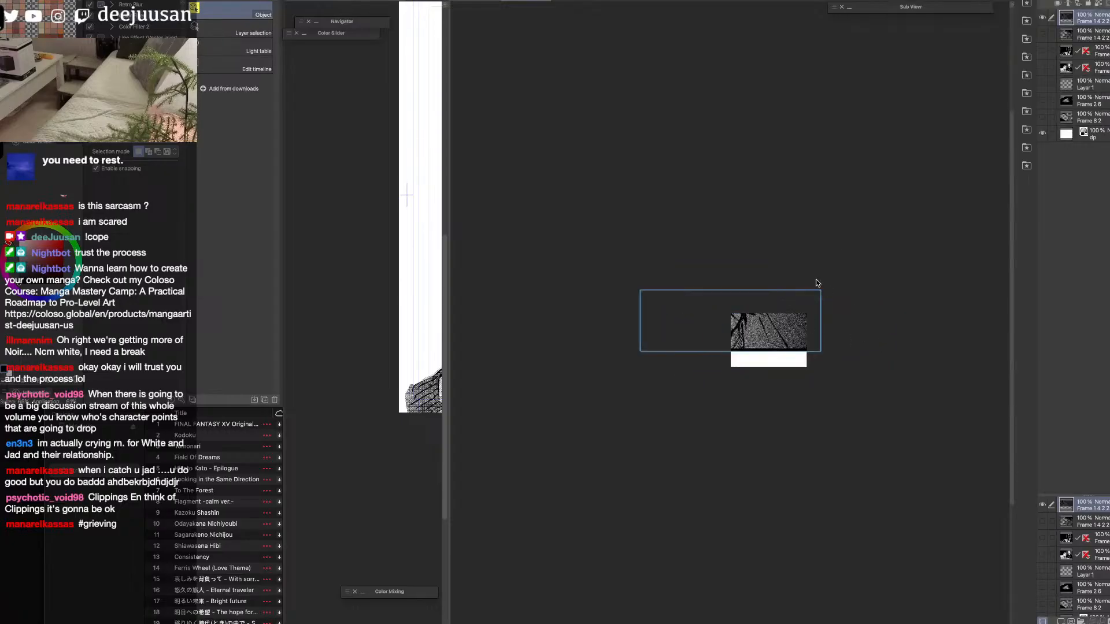
Copy the "until it was forcefully buried" eye panel into the thumbnail document and hide the layer directly beneath it.
{"action": "left_click", "coordinate": [477, 1]}
{"action": "left_click", "coordinate": [769, 268], "text": "ctrl+shift"}
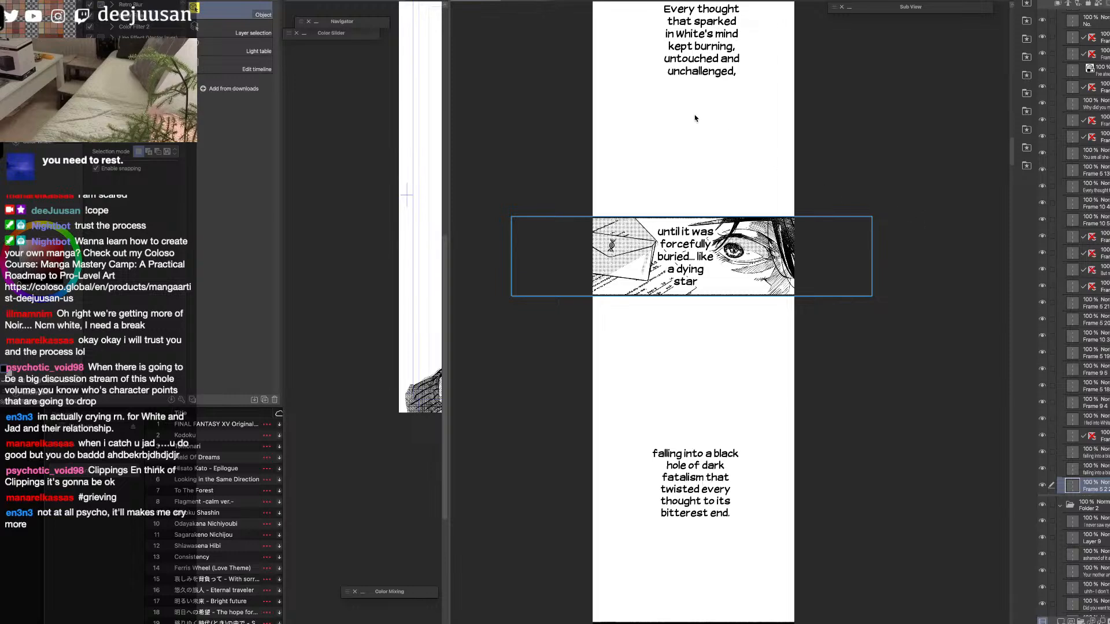
{"action": "left_click", "coordinate": [531, 1]}
{"action": "key", "text": "super+v"}
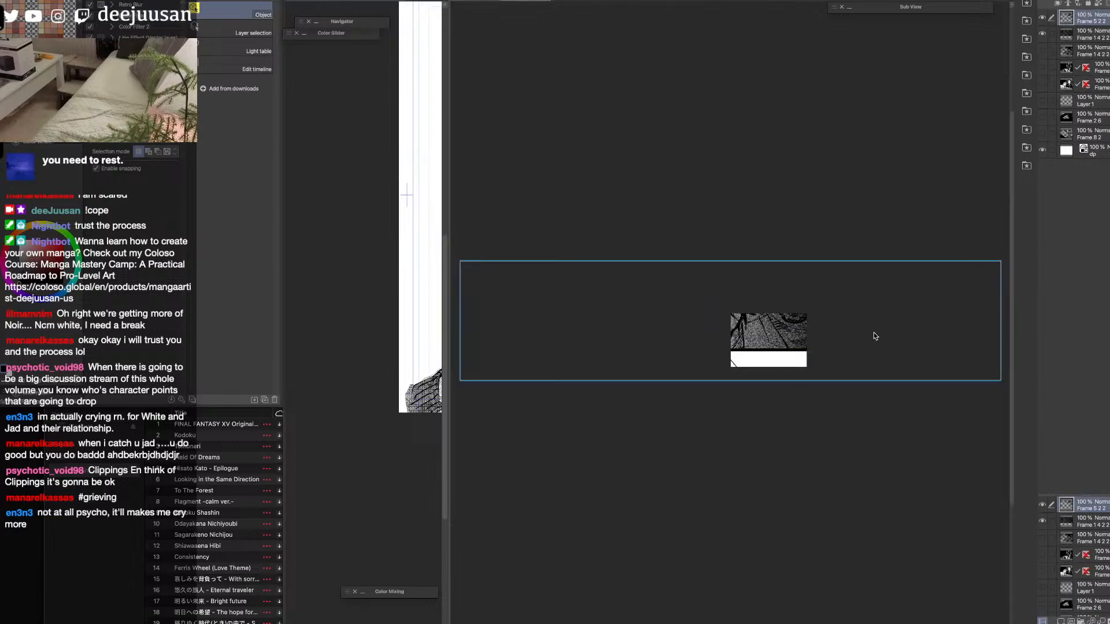
{"action": "left_click", "coordinate": [1043, 34]}
Scale down the pasted eye panel, position the eye within the thumbnail frame, and select the background frame layer.
{"action": "key", "text": "q"}
{"action": "key", "text": "ctrl+t"}
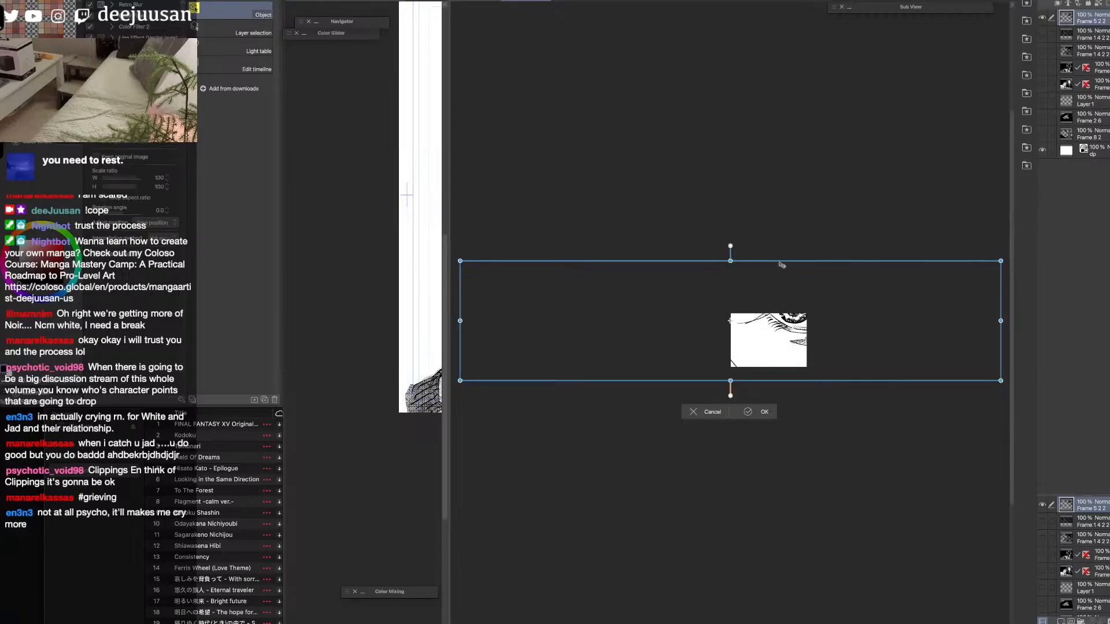
{"action": "left_click_drag", "start_coordinate": [733, 278], "coordinate": [733, 314]}
{"action": "left_click_drag", "start_coordinate": [732, 382], "coordinate": [765, 367]}
{"action": "left_click", "coordinate": [755, 411]}
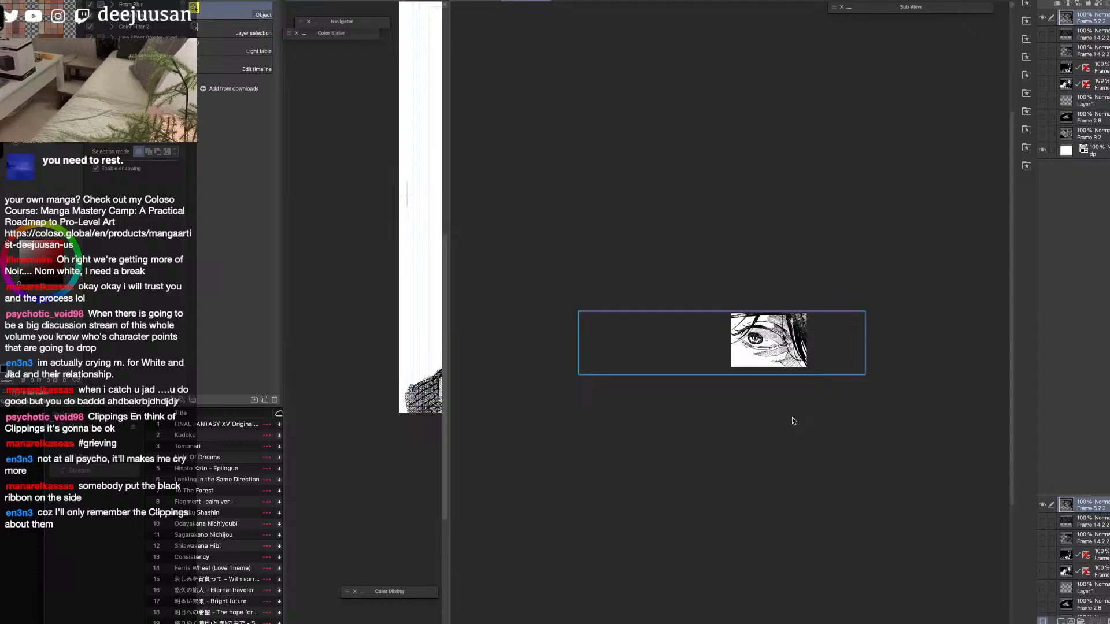
{"action": "key", "text": "q"}
{"action": "left_click", "coordinate": [803, 381]}
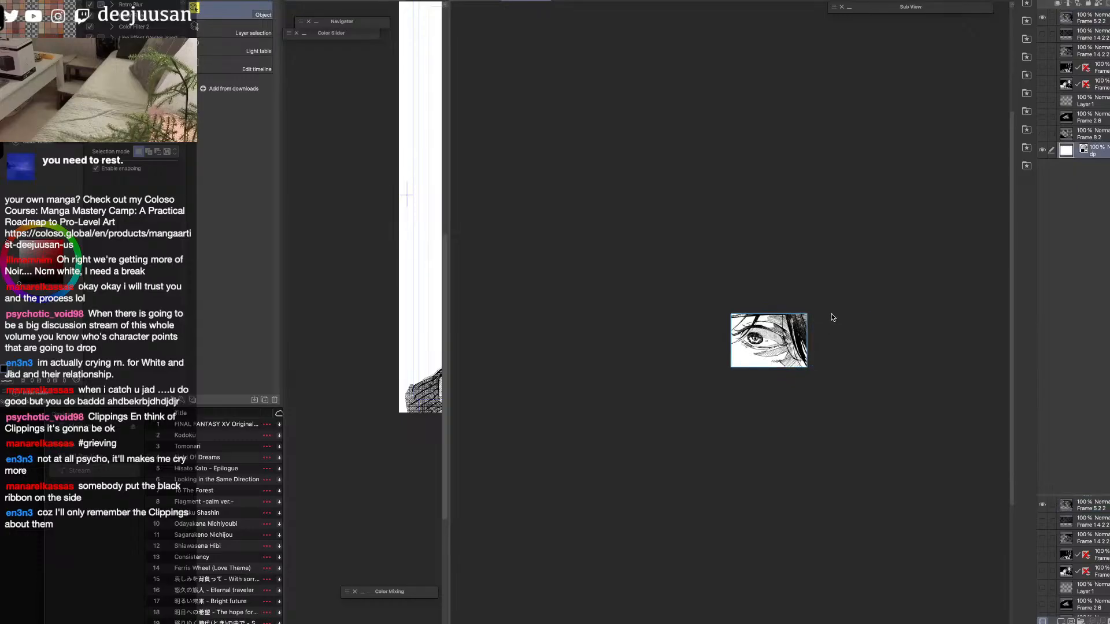
Select the eye panel layer, save the thumbnail document and export it as a grayscale JPEG at quality 100 and 100% scale.
{"action": "key", "text": "q"}
{"action": "left_click", "coordinate": [804, 299]}
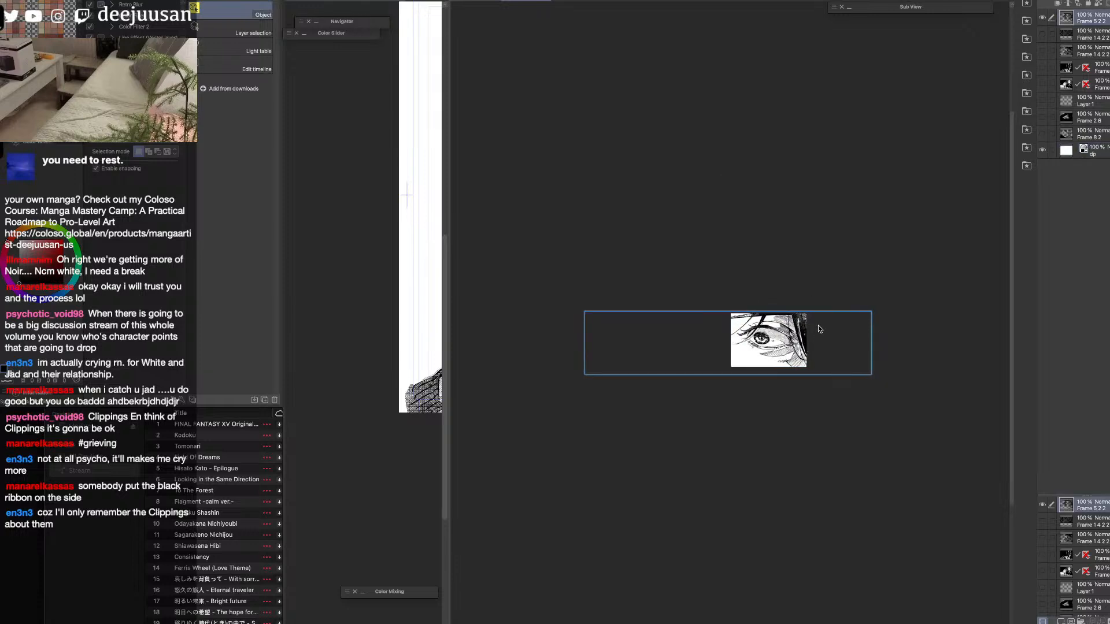
{"action": "key", "text": "ctrl+s"}
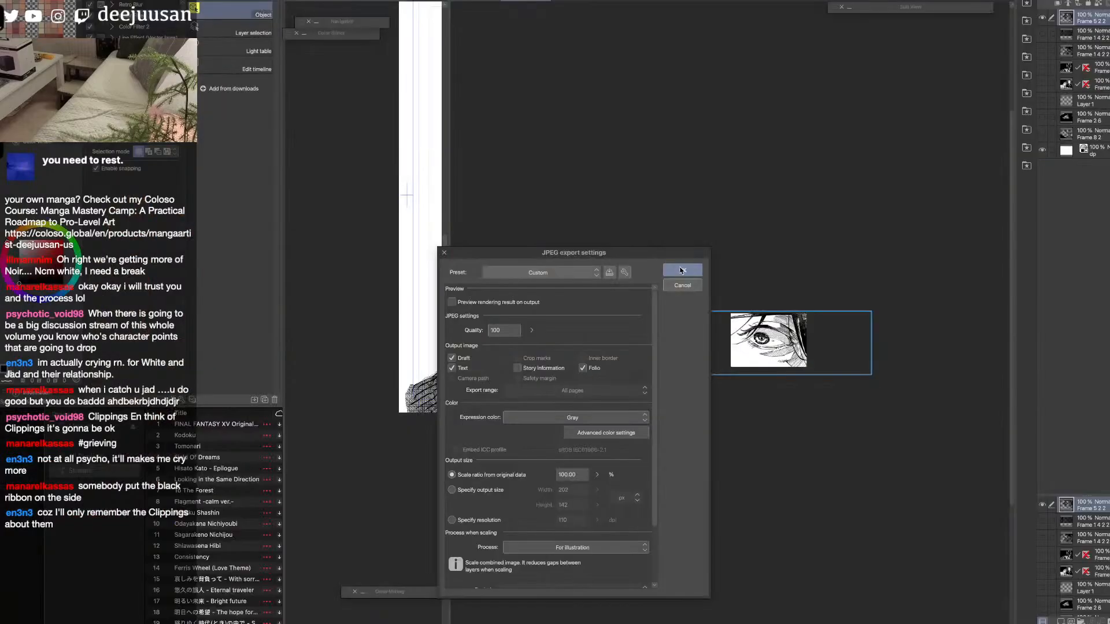
{"action": "left_click", "coordinate": [679, 269]}
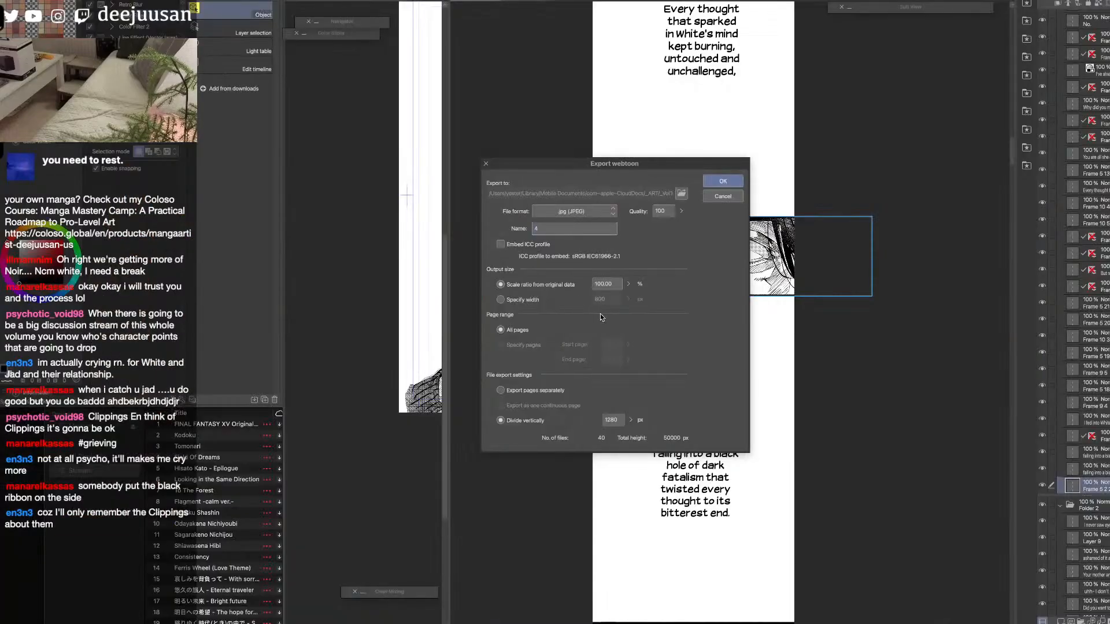
Export all webtoon pages as JPEGs named 3 at quality 100 and 100% scale, divided vertically every 1280 px, and hide the palettes.
{"action": "key", "text": "BackSpace"}
{"action": "type", "text": "3"}
{"action": "left_click", "coordinate": [733, 182]}
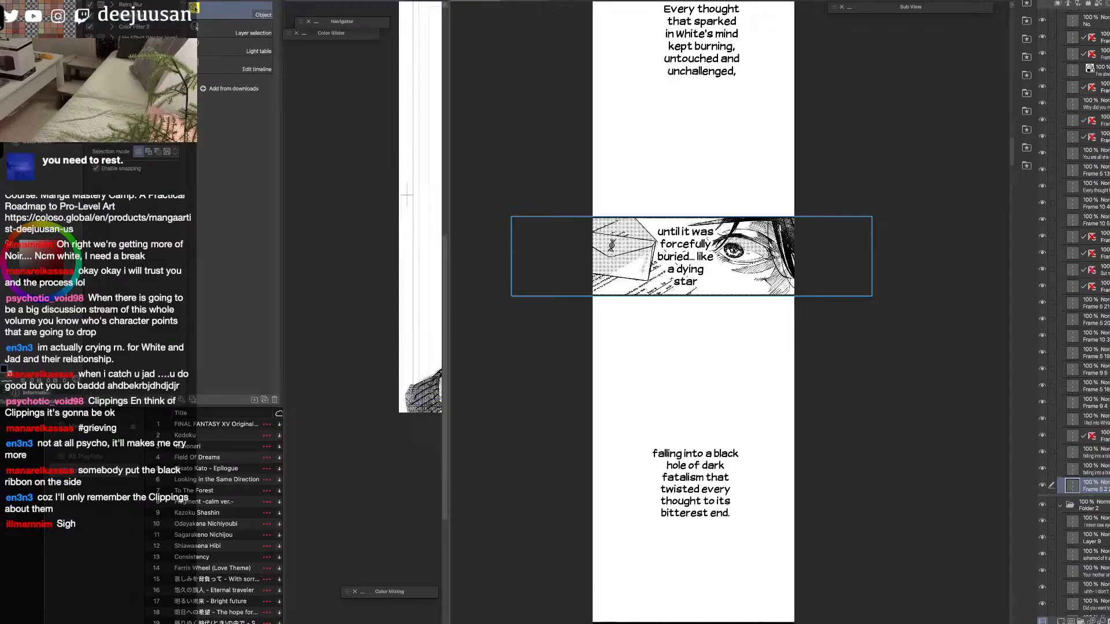
{"action": "key", "text": "Tab"}
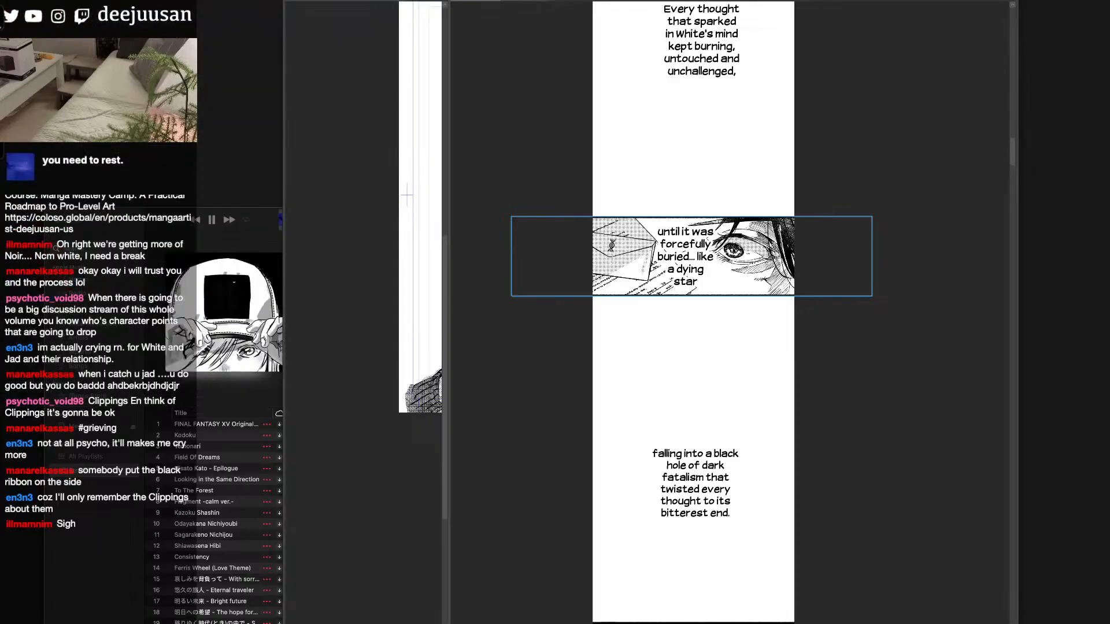
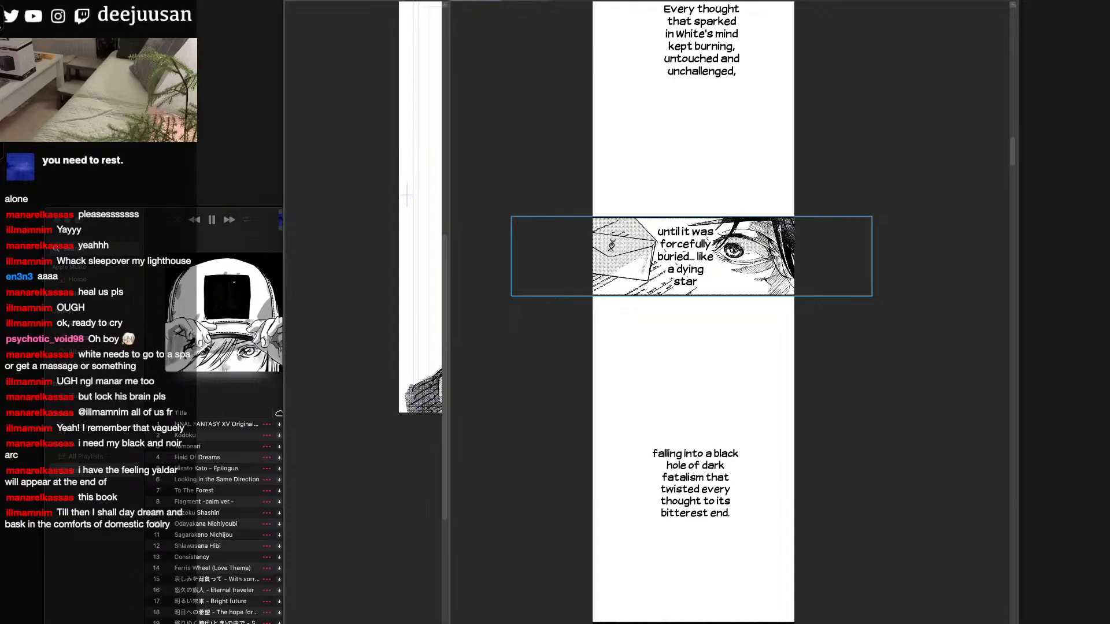
Review the webtoon strip from the eye panel down to the clasped-hands panel and save the document.
{"action": "key", "text": "Tab"}
{"action": "left_click_drag", "start_coordinate": [1012, 153], "coordinate": [1030, 349]}
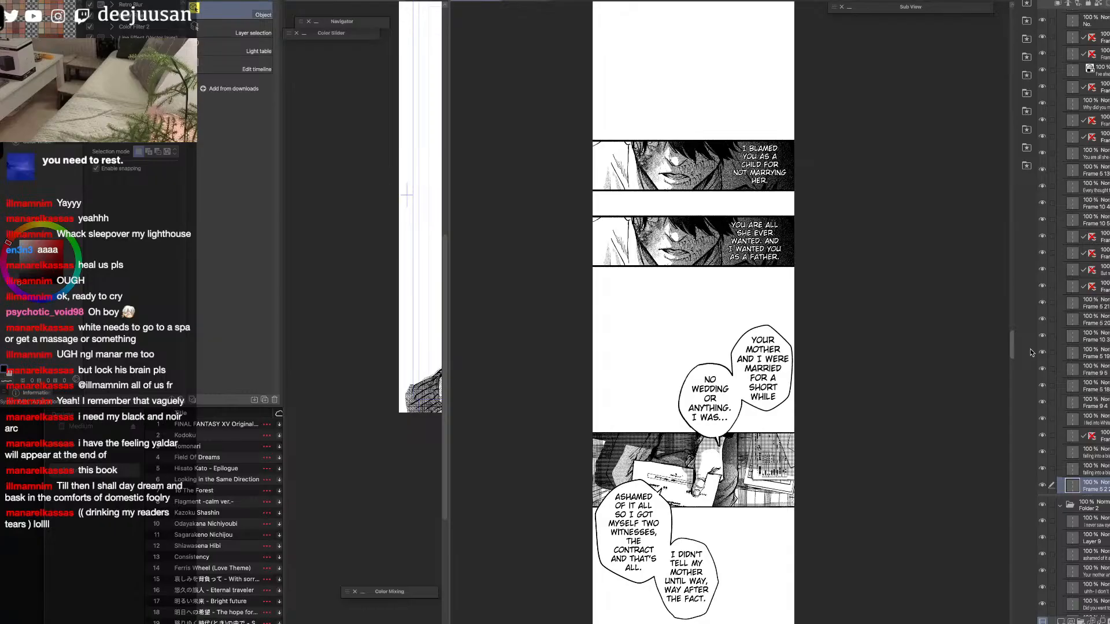
{"action": "left_click_drag", "start_coordinate": [1030, 352], "coordinate": [1015, 444]}
{"action": "left_click", "coordinate": [715, 275]}
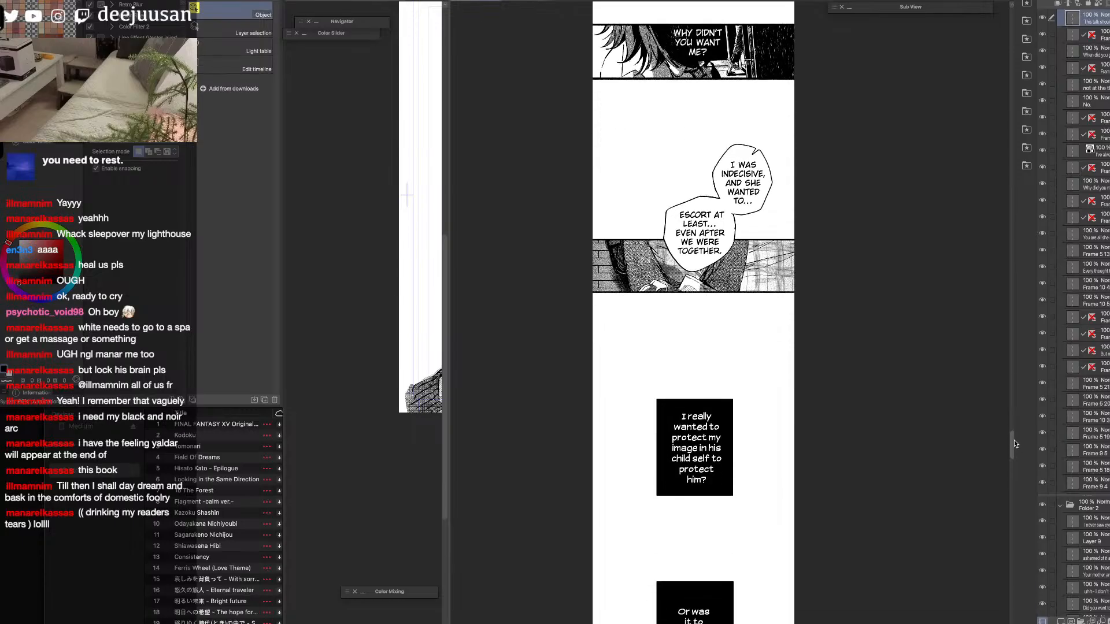
{"action": "left_click_drag", "start_coordinate": [1014, 440], "coordinate": [1014, 449]}
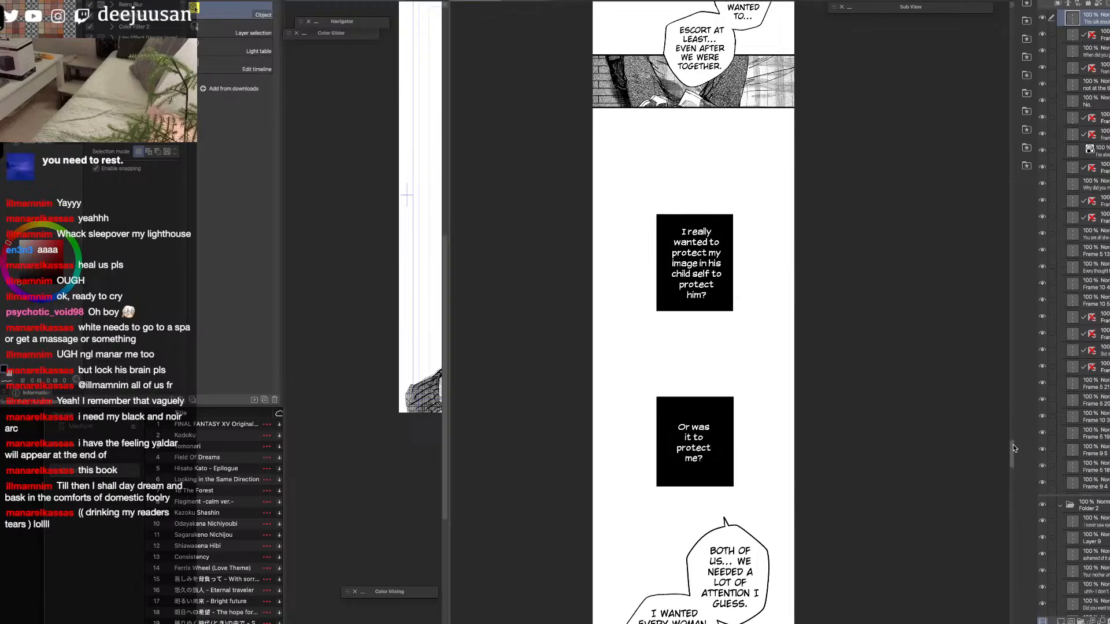
{"action": "left_click_drag", "start_coordinate": [1013, 445], "coordinate": [1021, 533]}
{"action": "scroll", "coordinate": [1020, 533], "scroll_direction": "down", "scroll_amount": 10}
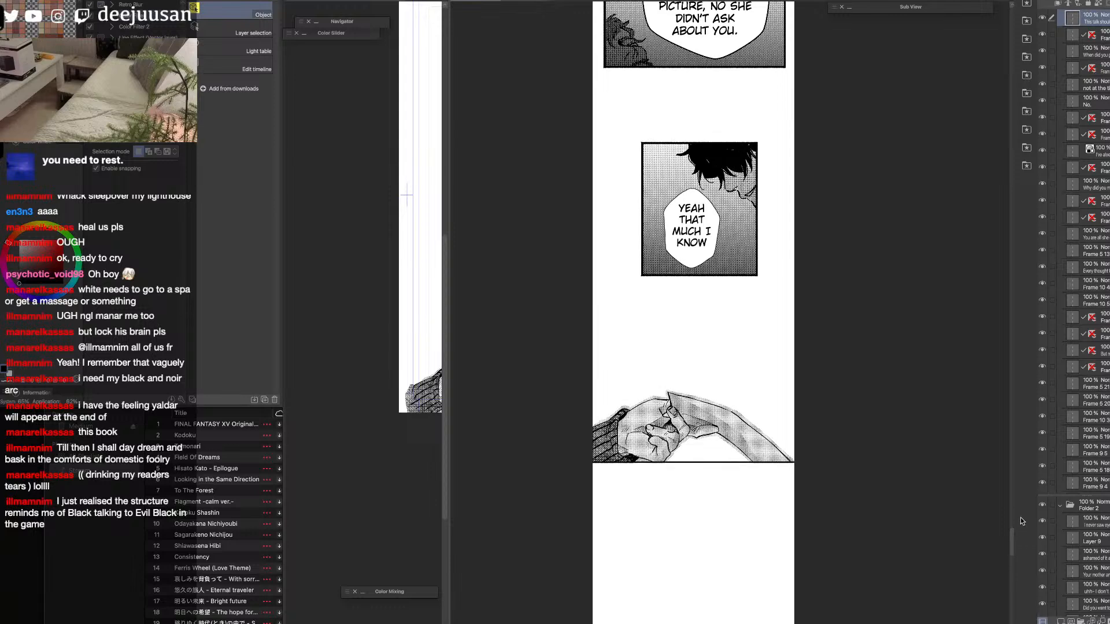
{"action": "key", "text": "ctrl+s"}
{"action": "key", "text": "Tab"}
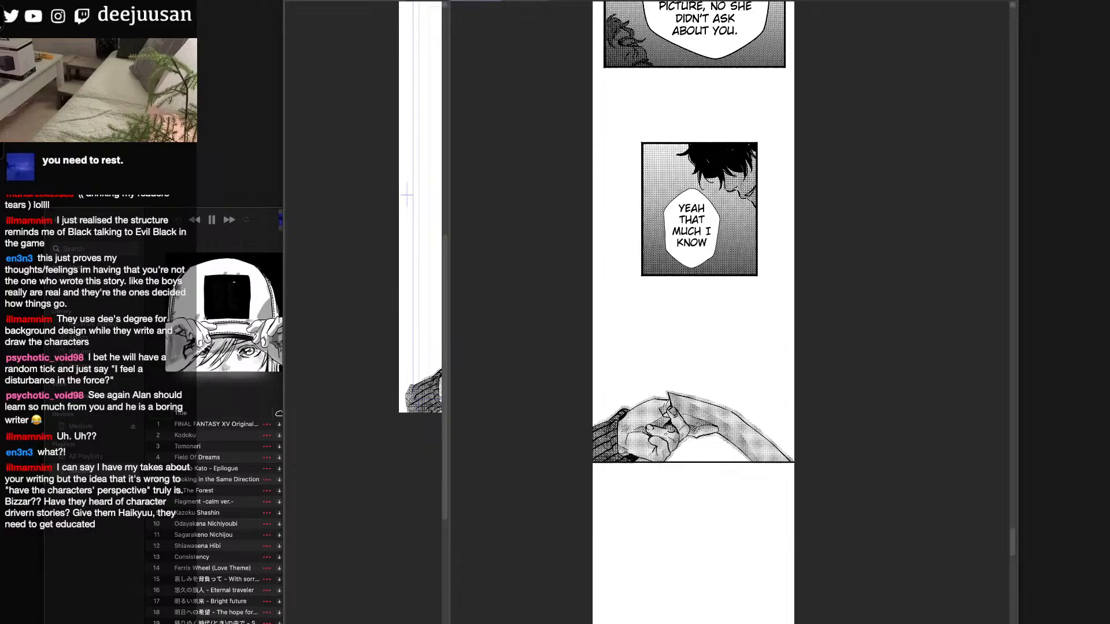
Show the palettes, bring up the eye thumbnail document in place of the strip, and widen the manga page's view beside it.
{"action": "key", "text": "Tab"}
{"action": "left_click_drag", "start_coordinate": [1012, 547], "coordinate": [1004, 422]}
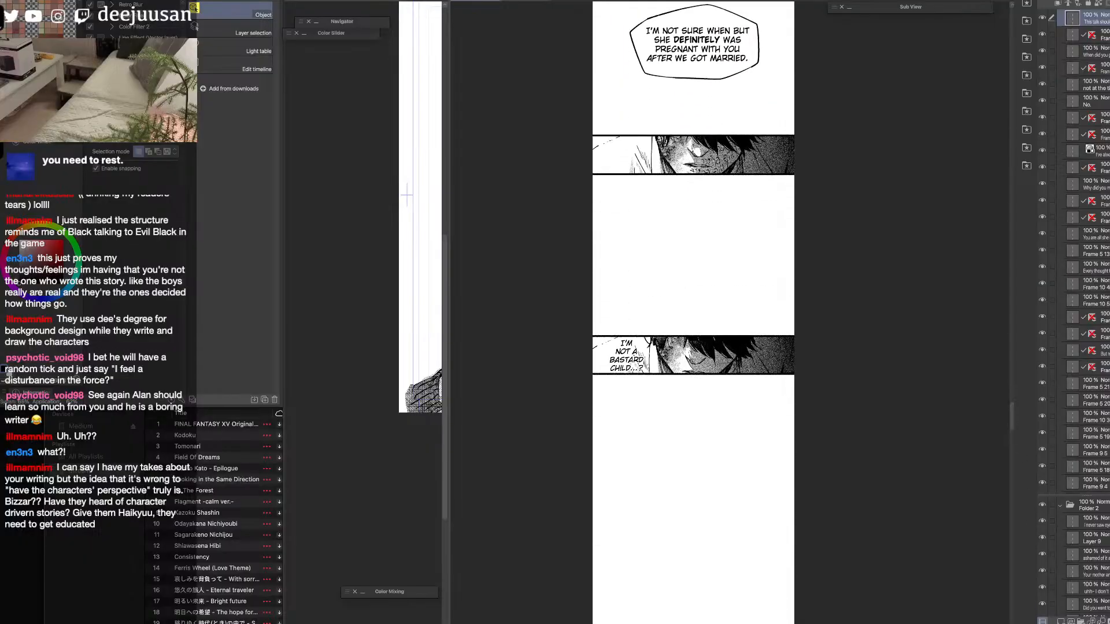
{"action": "left_click_drag", "start_coordinate": [1014, 418], "coordinate": [1009, 418]}
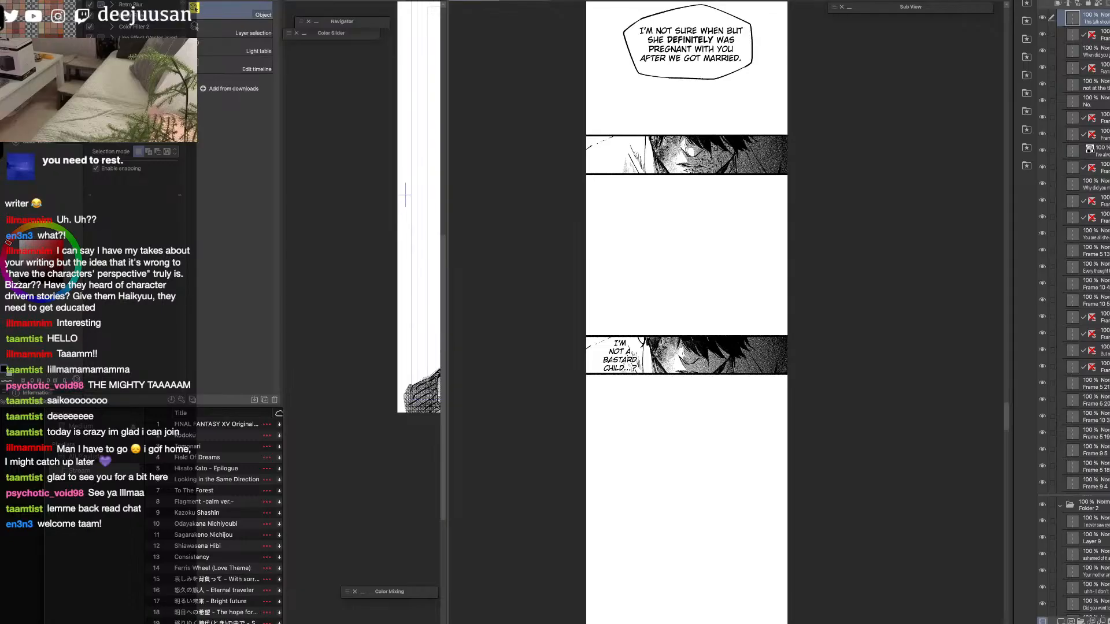
{"action": "left_click", "coordinate": [457, 1]}
{"action": "left_click_drag", "start_coordinate": [447, 301], "coordinate": [849, 317]}
{"action": "left_click", "coordinate": [637, 493]}
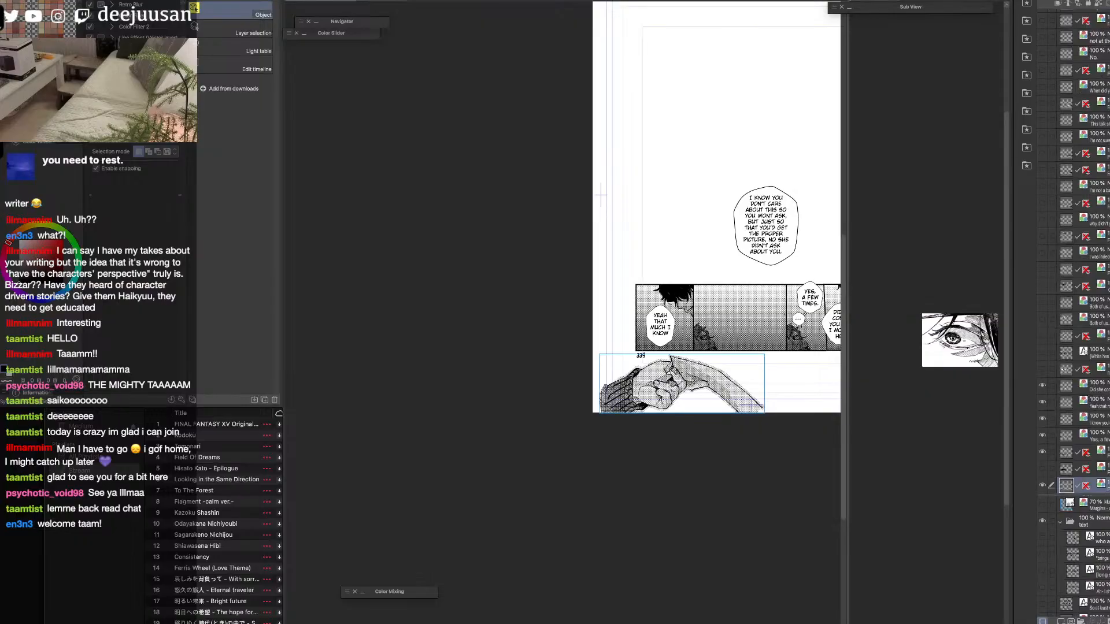
{"action": "scroll", "coordinate": [605, 208], "scroll_direction": "right", "scroll_amount": 8}
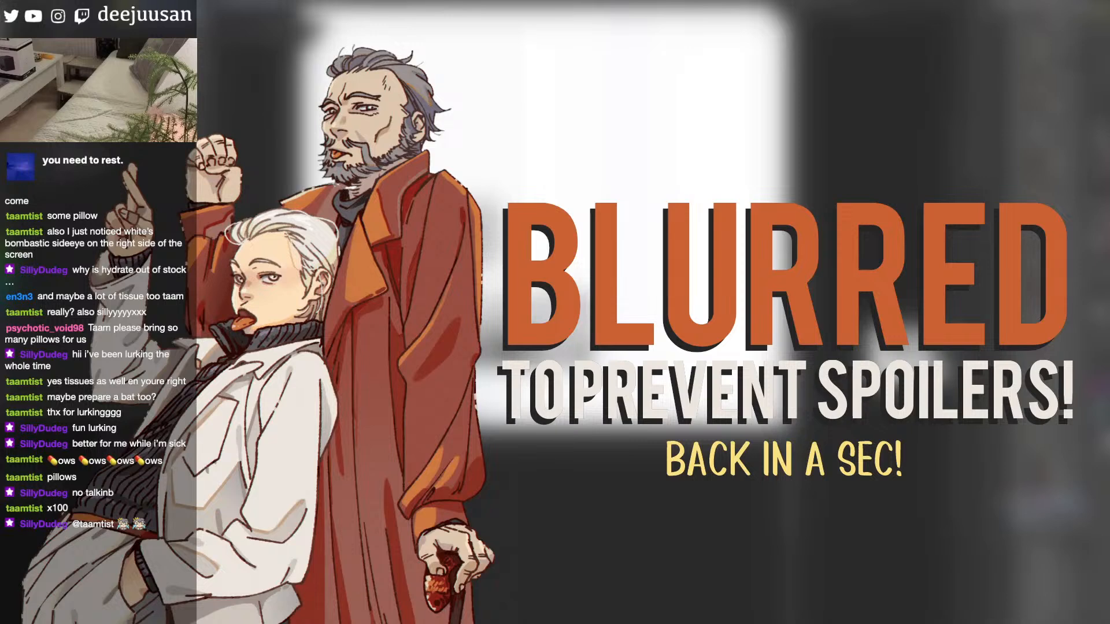
{"action": "key", "text": "ctrl+n"}
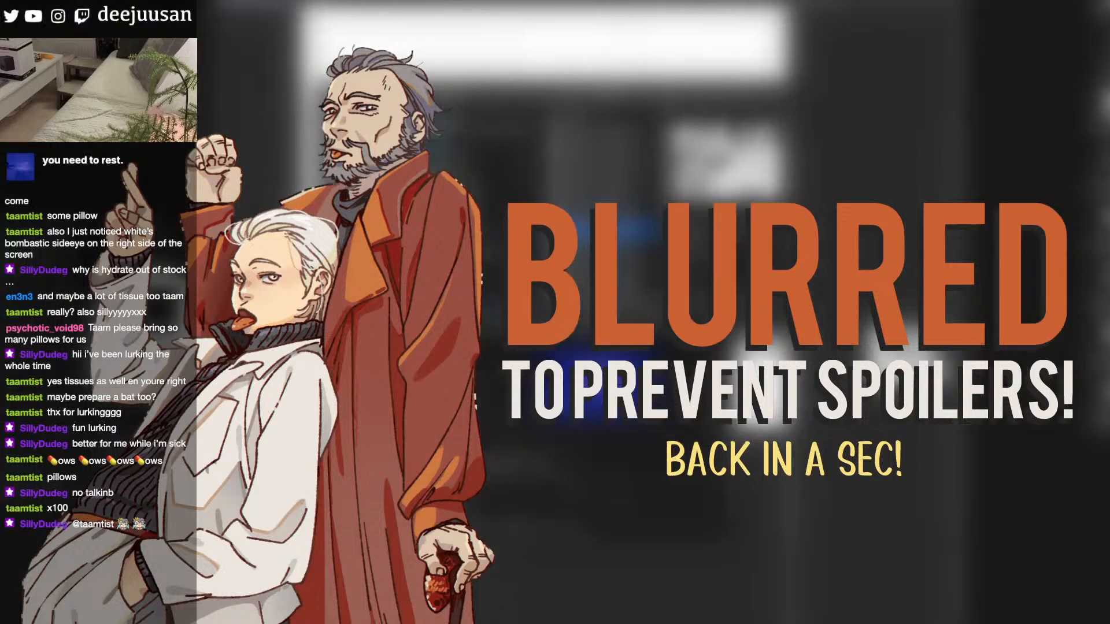
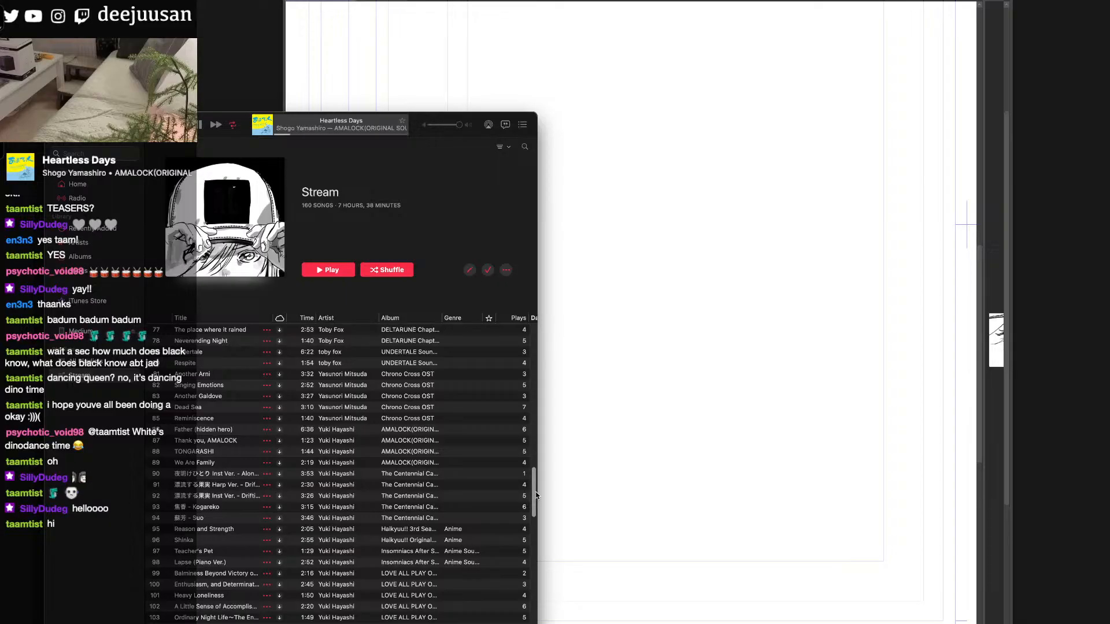
Return to the manga page, switch to the Object tool and show the bedroom panel's layer.
{"action": "left_click", "coordinate": [808, 363]}
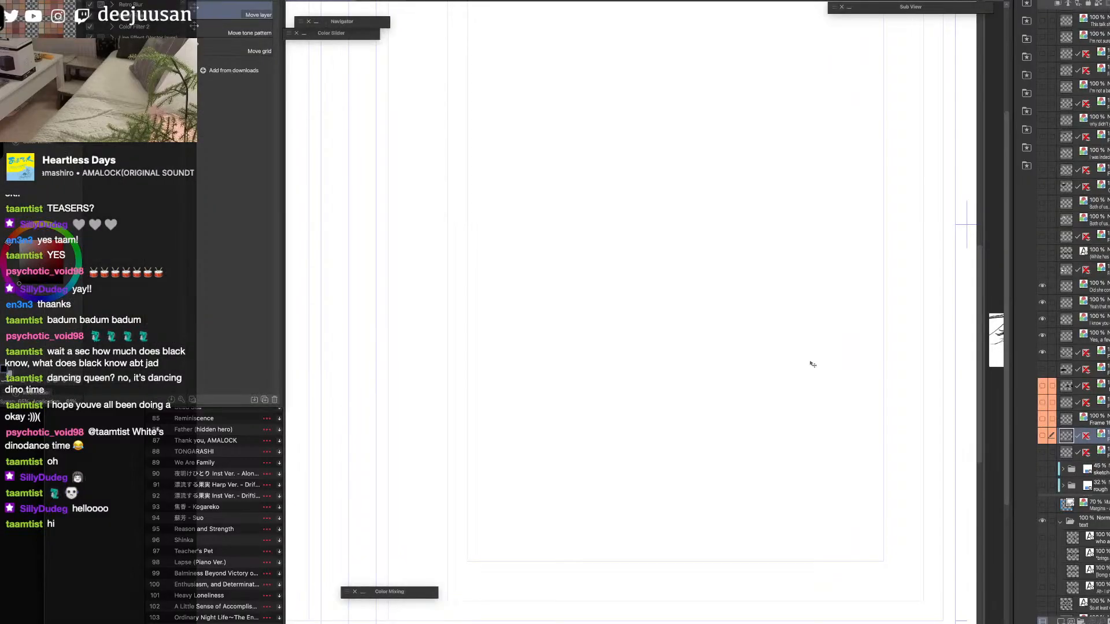
{"action": "left_click", "coordinate": [1067, 390]}
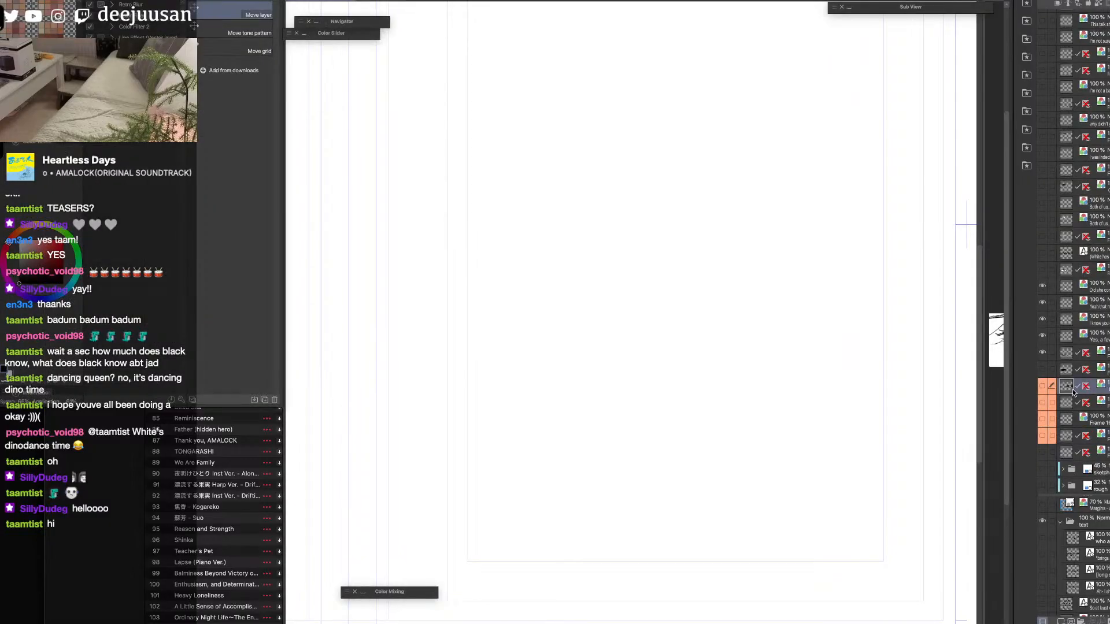
{"action": "key", "text": "q"}
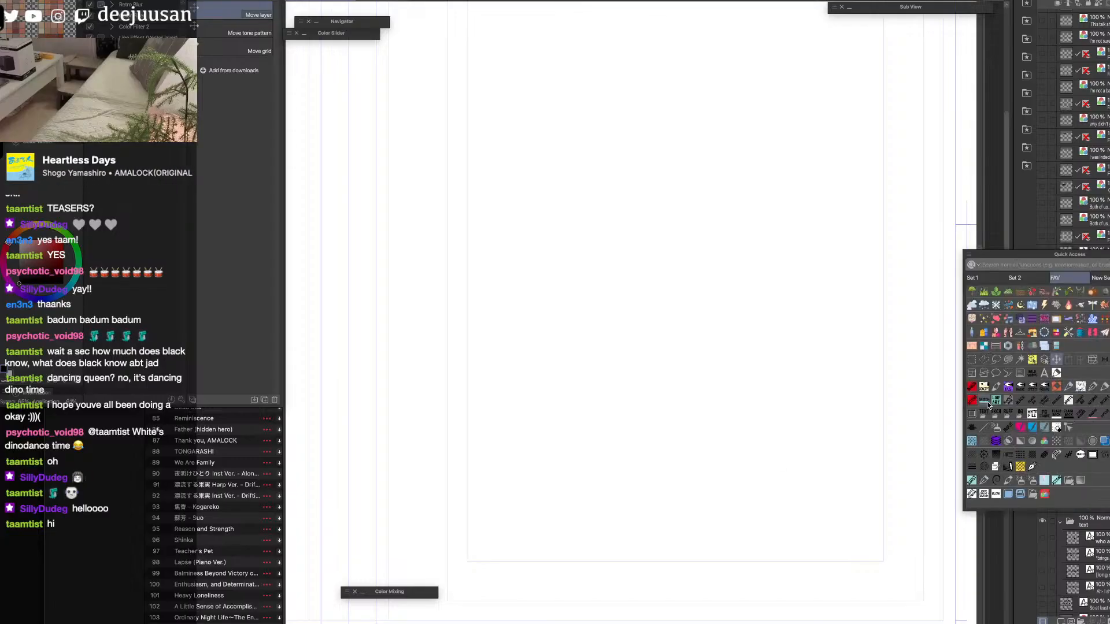
{"action": "left_click", "coordinate": [1055, 359]}
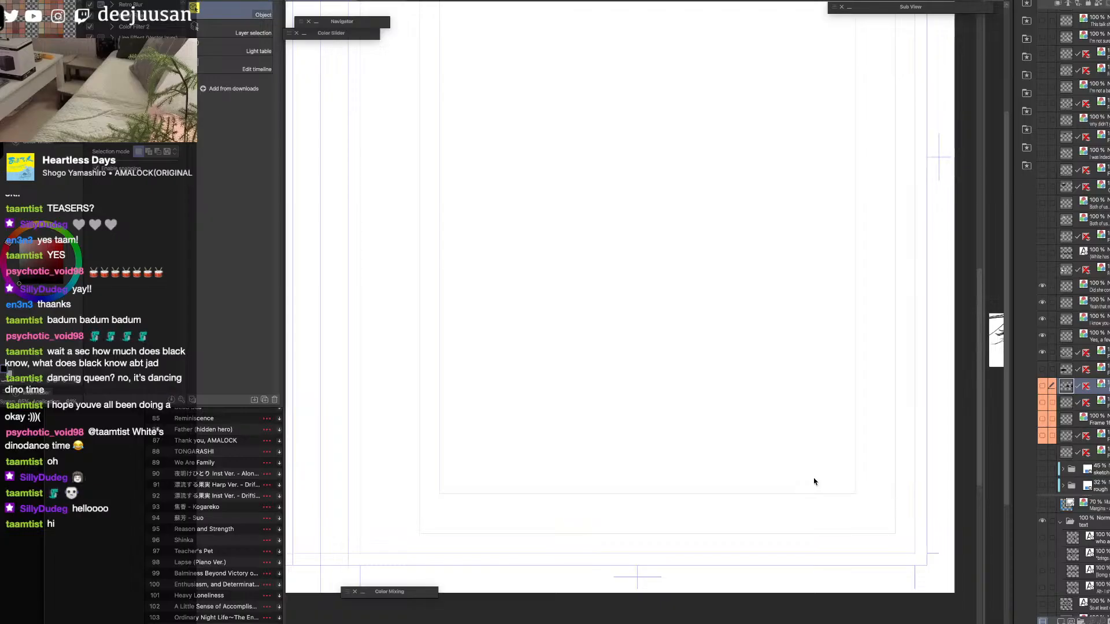
{"action": "scroll", "coordinate": [815, 483], "scroll_direction": "up", "scroll_amount": 1}
{"action": "key", "text": "space"}
{"action": "left_click_drag", "start_coordinate": [814, 480], "coordinate": [895, 530]}
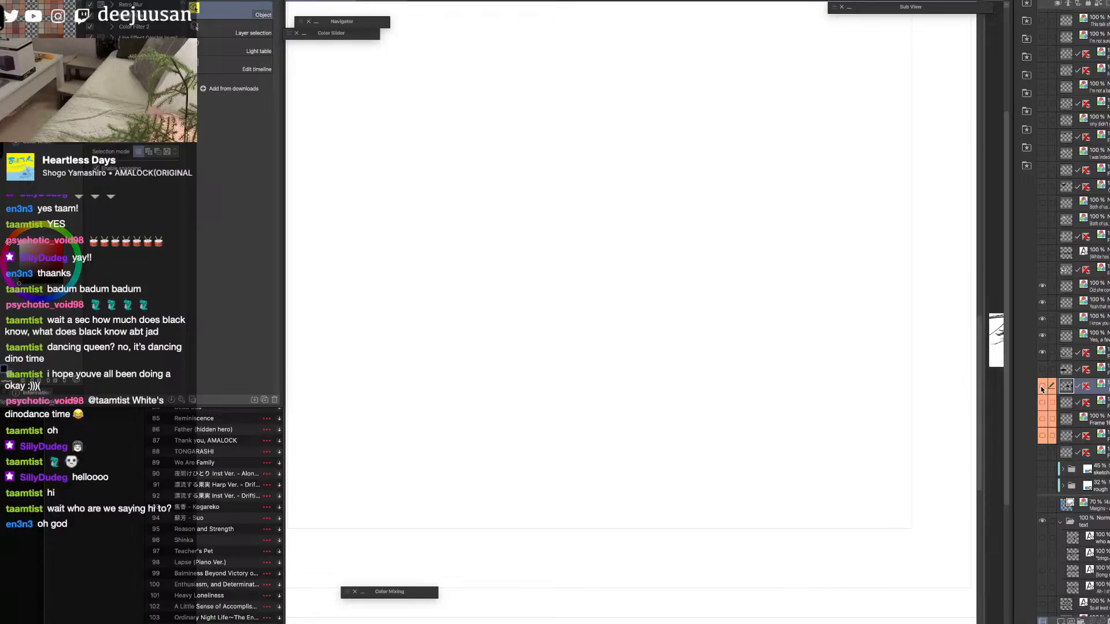
{"action": "left_click", "coordinate": [1042, 386]}
{"action": "left_click_drag", "start_coordinate": [763, 327], "coordinate": [830, 499]}
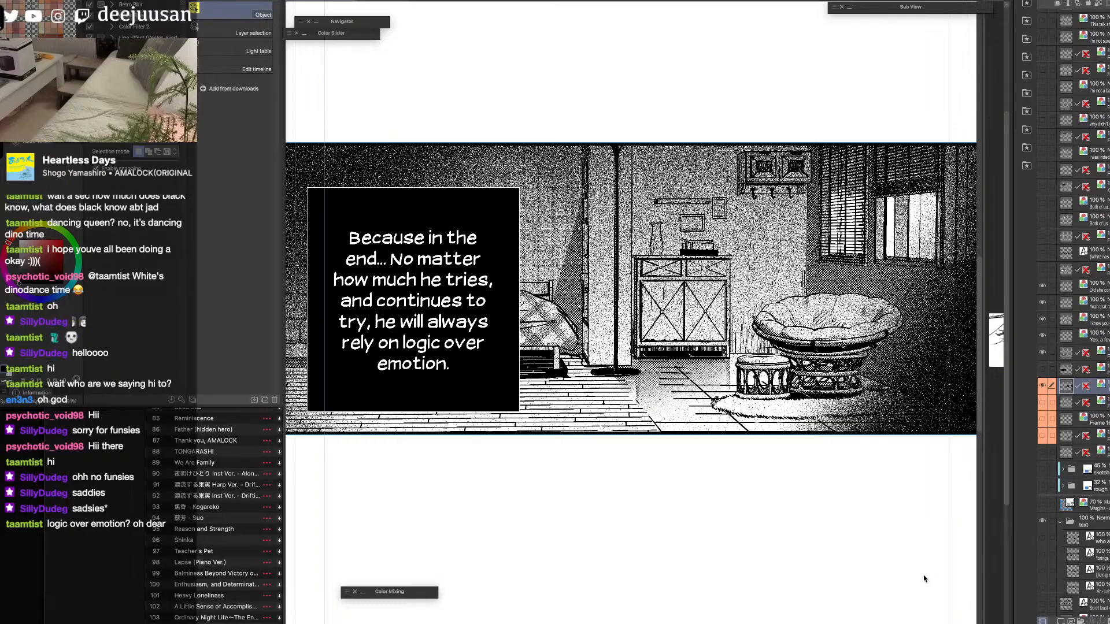
Show the wide-open eye shard's layer and move the shard left beneath the bedroom panel.
{"action": "key", "text": "space"}
{"action": "left_click_drag", "start_coordinate": [923, 578], "coordinate": [935, 462]}
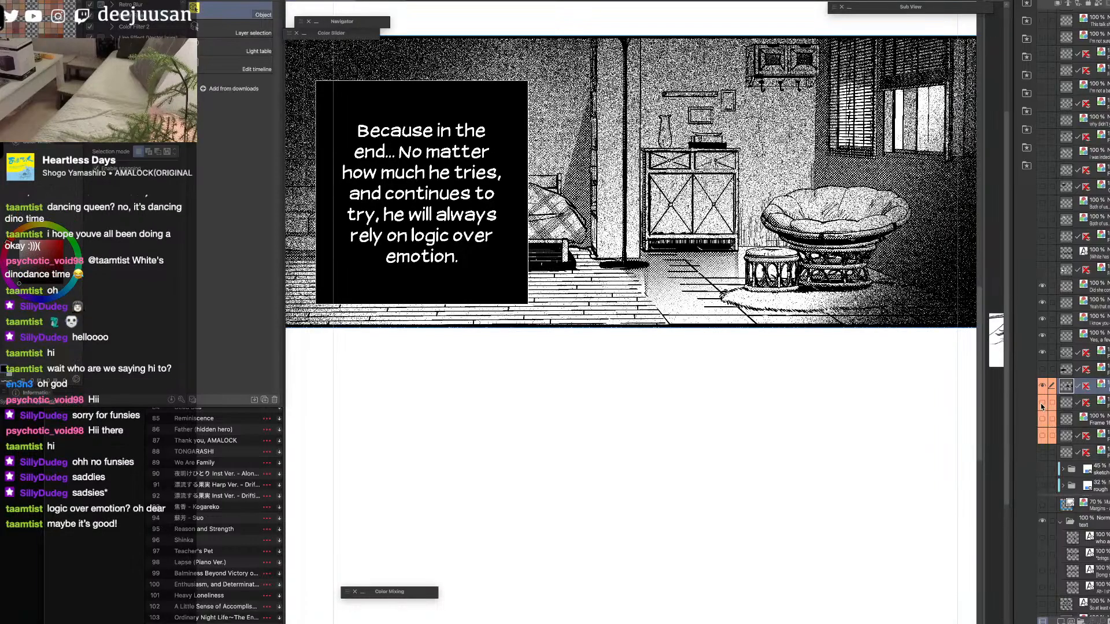
{"action": "left_click", "coordinate": [1043, 404]}
{"action": "key", "text": "space"}
{"action": "left_click_drag", "start_coordinate": [919, 552], "coordinate": [889, 523]}
{"action": "left_click", "coordinate": [897, 452]}
{"action": "mouse_move", "coordinate": [896, 451]}
{"action": "left_mouse_down"}
{"action": "mouse_move", "coordinate": [748, 400]}
{"action": "mouse_move", "coordinate": [767, 437]}
{"action": "mouse_move", "coordinate": [794, 431]}
{"action": "left_mouse_up"}
{"action": "key", "text": "F6"}
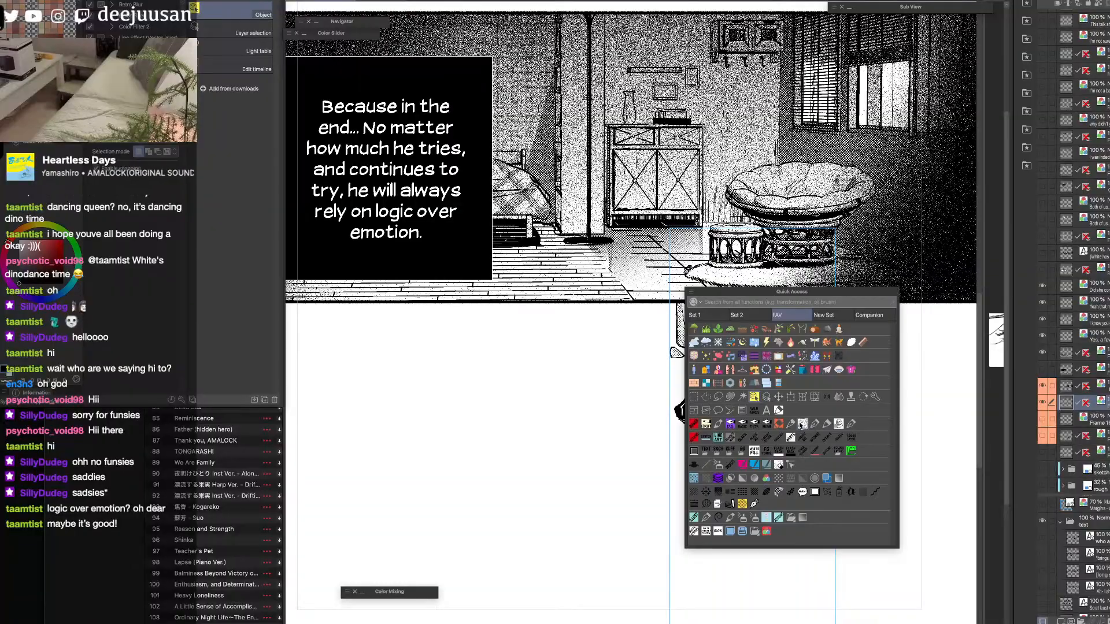
{"action": "key", "text": "F6"}
{"action": "key", "text": "space"}
{"action": "left_click_drag", "start_coordinate": [819, 507], "coordinate": [843, 484]}
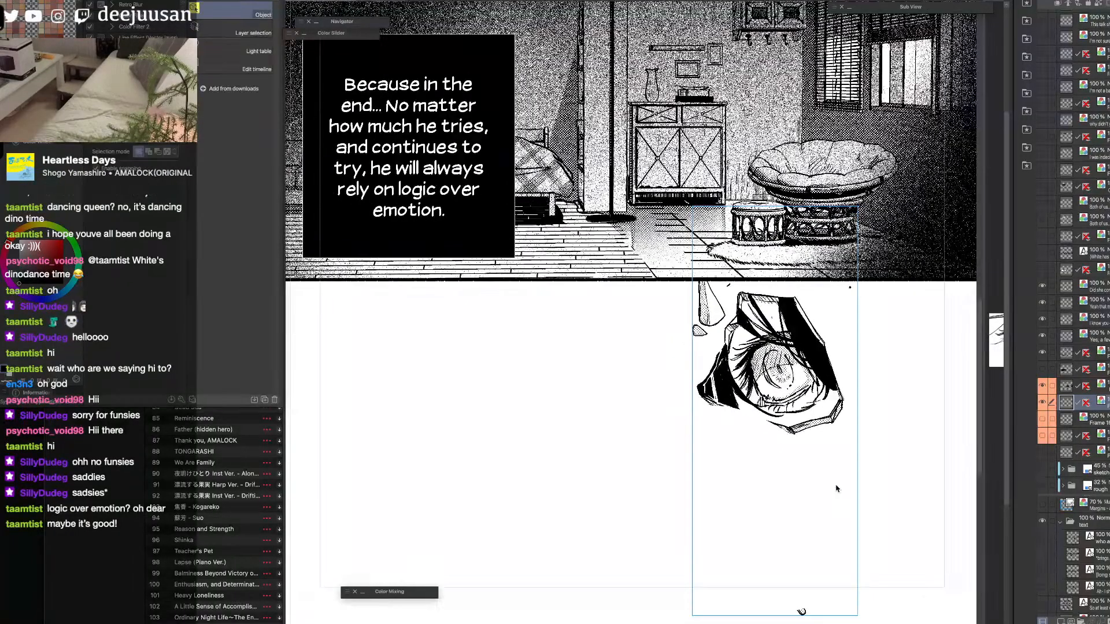
Show the half-closed eye shard's layer and move the shard up and left, just under the wide-open eye.
{"action": "scroll", "coordinate": [837, 489], "scroll_direction": "up", "scroll_amount": 2}
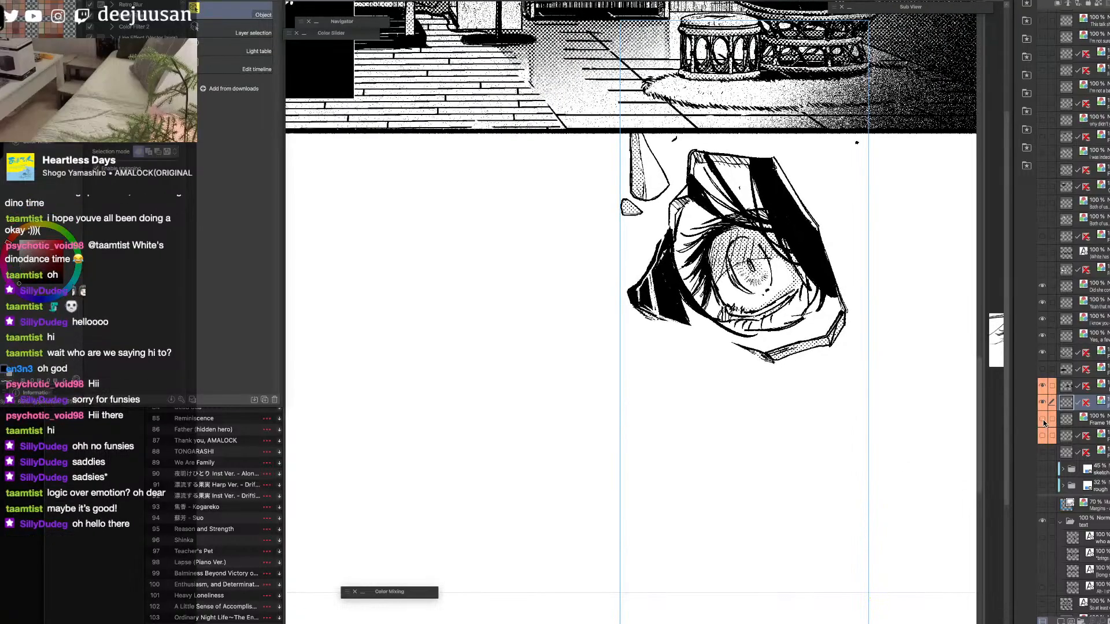
{"action": "left_click", "coordinate": [1044, 420]}
{"action": "left_click_drag", "start_coordinate": [785, 623], "coordinate": [799, 584]}
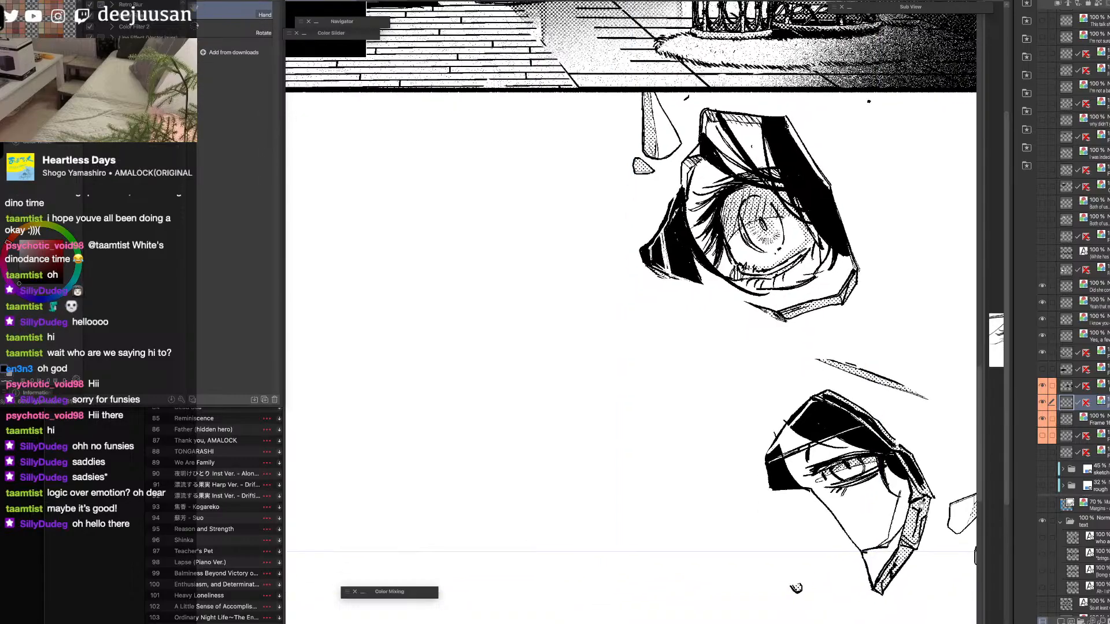
{"action": "mouse_move", "coordinate": [856, 480]}
{"action": "left_mouse_down"}
{"action": "mouse_move", "coordinate": [698, 417]}
{"action": "mouse_move", "coordinate": [665, 425]}
{"action": "mouse_move", "coordinate": [705, 400]}
{"action": "left_mouse_up"}
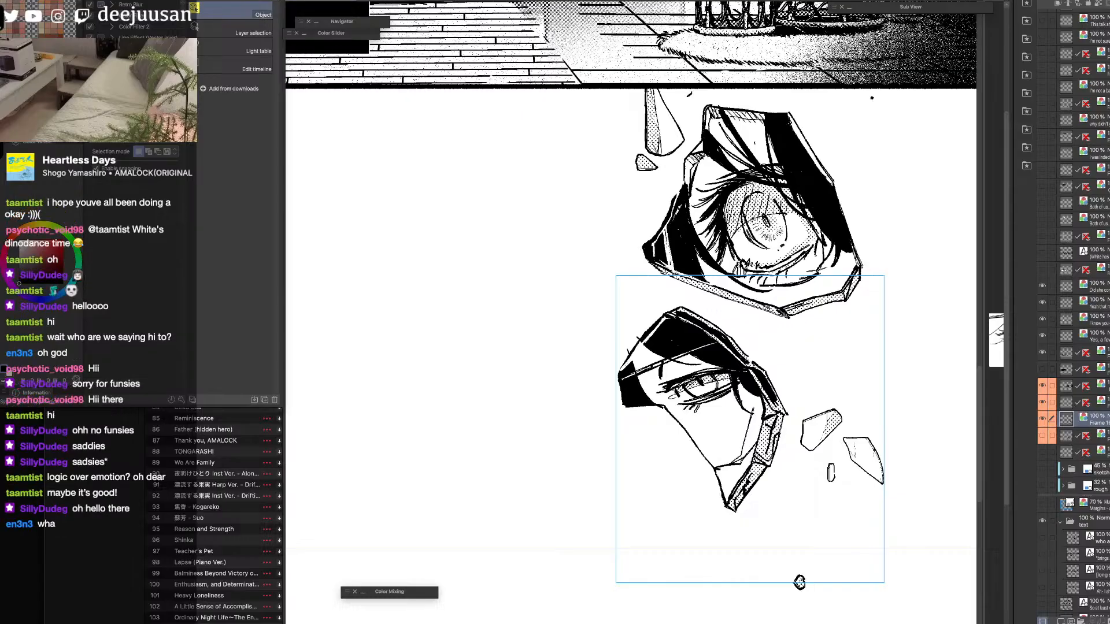
{"action": "key", "text": "super+plus"}
{"action": "key", "text": "space"}
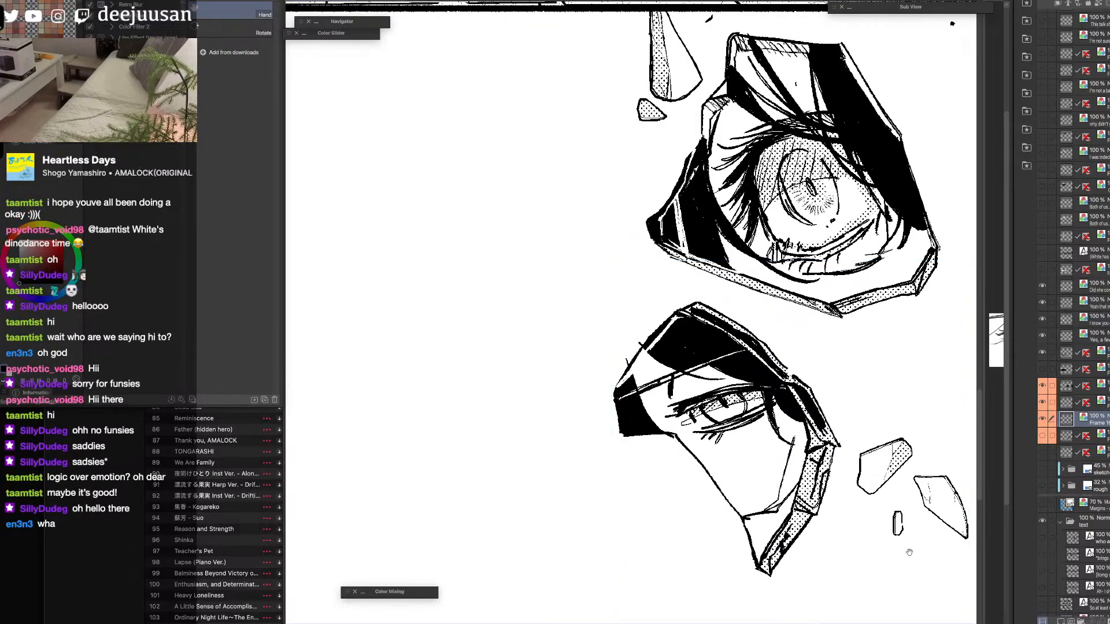
{"action": "left_click_drag", "start_coordinate": [909, 553], "coordinate": [912, 570]}
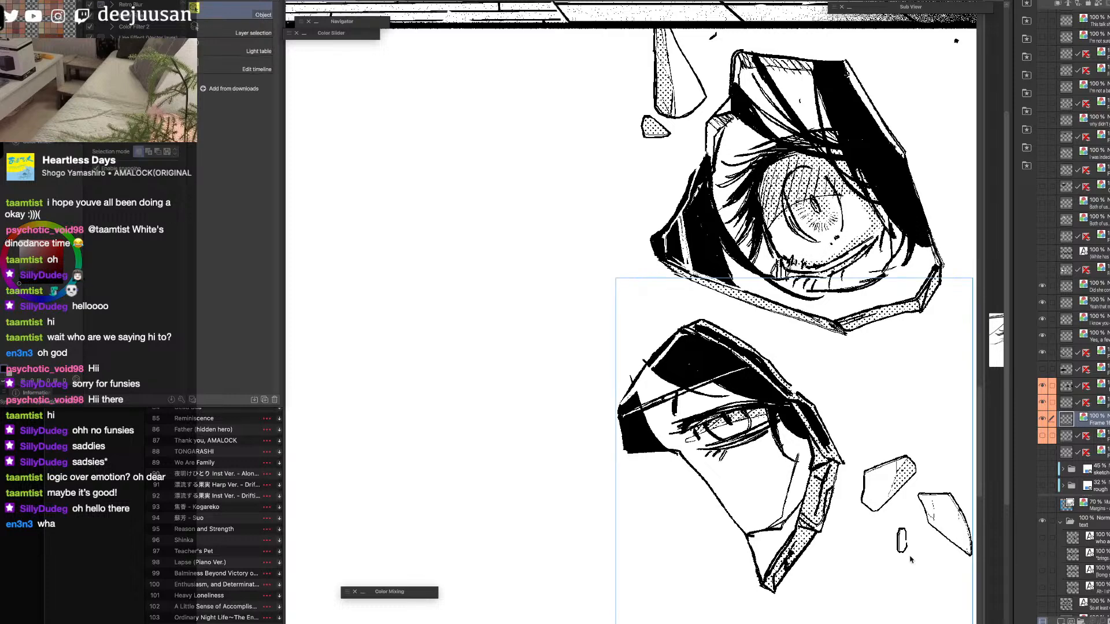
Show the layer of the "I am the coward after all." panel and check it against the eye shards and bedroom panel.
{"action": "left_click", "coordinate": [1043, 435]}
{"action": "scroll", "coordinate": [803, 595], "scroll_direction": "down", "scroll_amount": 2}
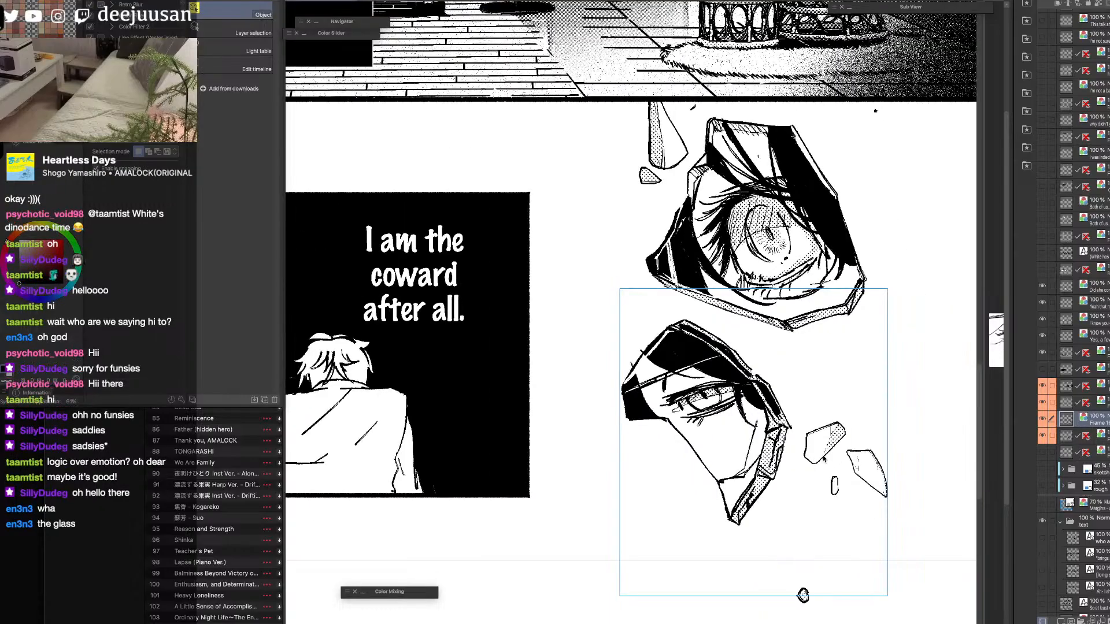
{"action": "scroll", "coordinate": [670, 573], "scroll_direction": "down", "scroll_amount": 3}
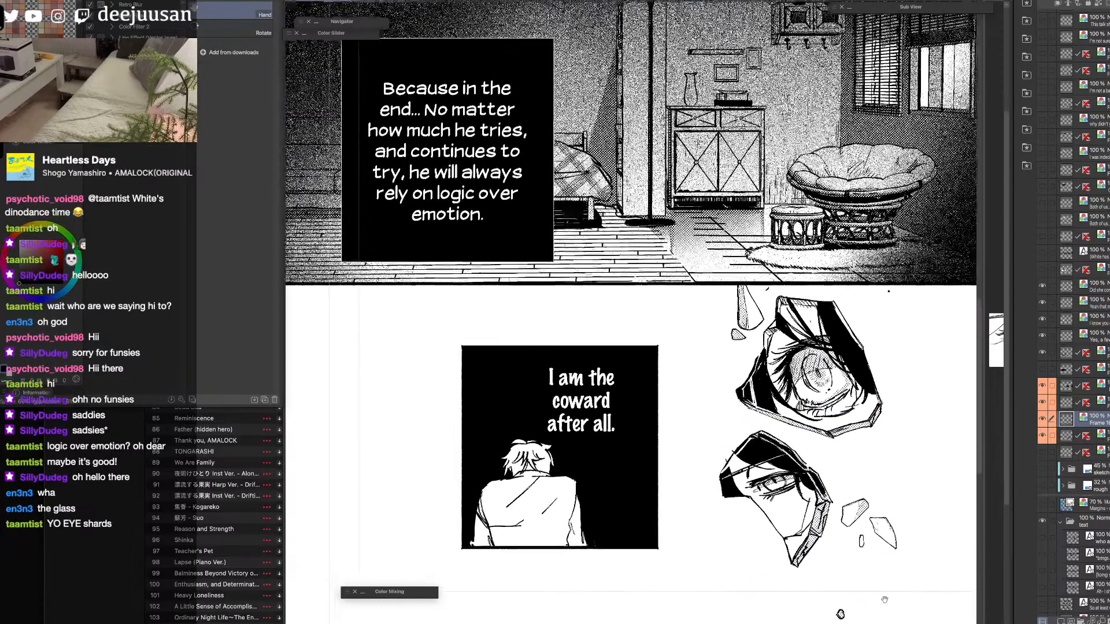
{"action": "scroll", "coordinate": [809, 567], "scroll_direction": "up", "scroll_amount": 3}
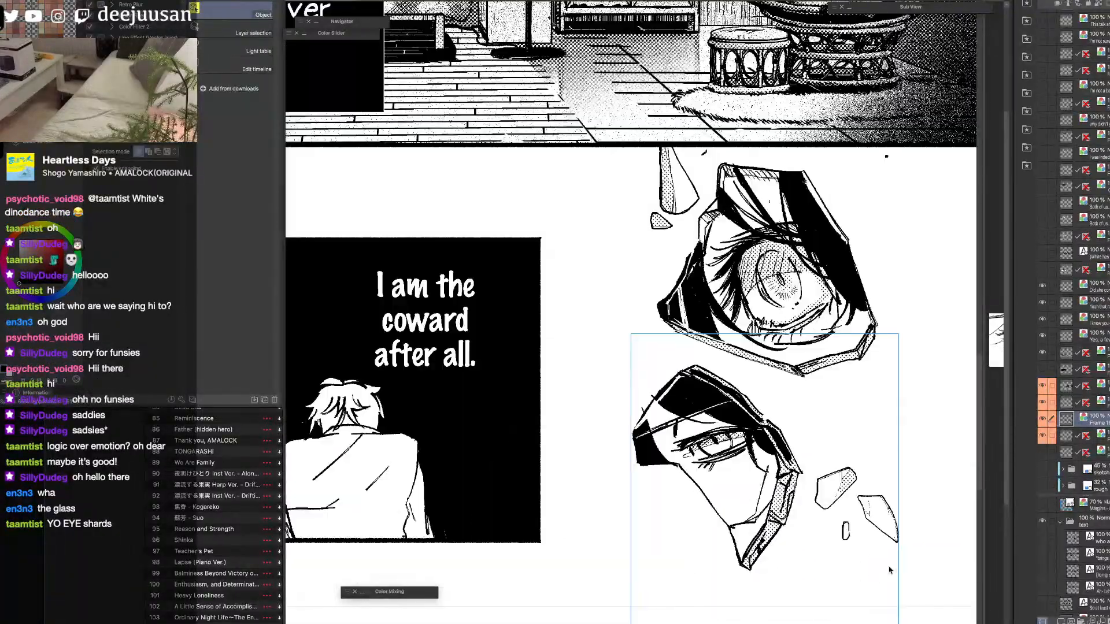
{"action": "left_click_drag", "start_coordinate": [729, 562], "coordinate": [789, 559]}
{"action": "key", "text": "o"}
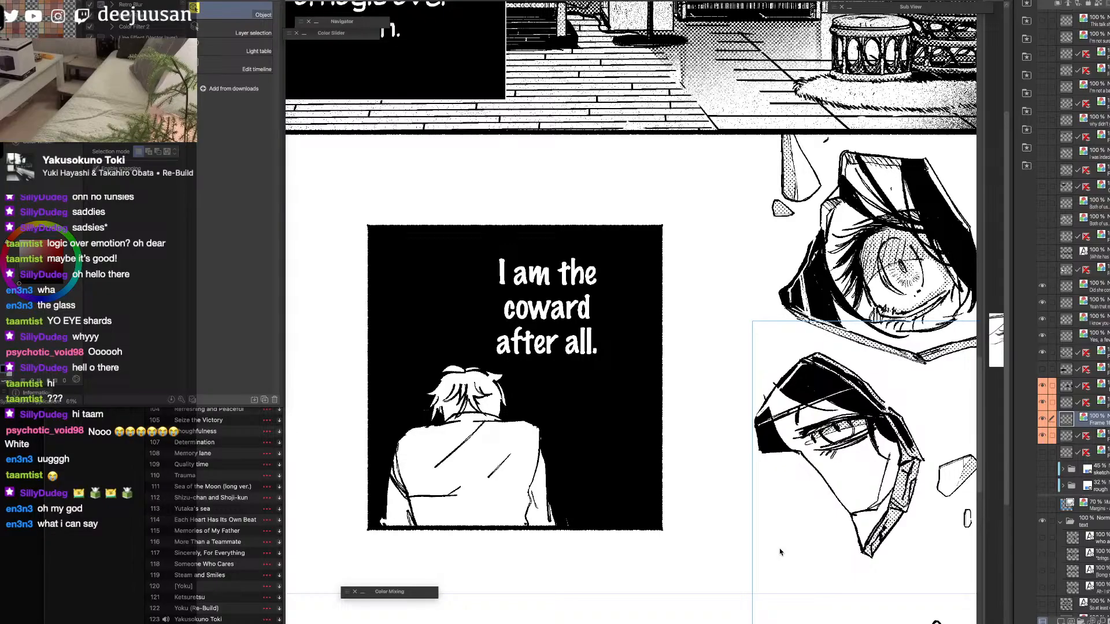
Nudge the wide-open eye shard slightly right and down, and hide the palettes.
{"action": "scroll", "coordinate": [781, 552], "scroll_direction": "down", "scroll_amount": 1}
{"action": "key", "text": "space"}
{"action": "left_click_drag", "start_coordinate": [940, 456], "coordinate": [909, 497]}
{"action": "left_click", "coordinate": [841, 407]}
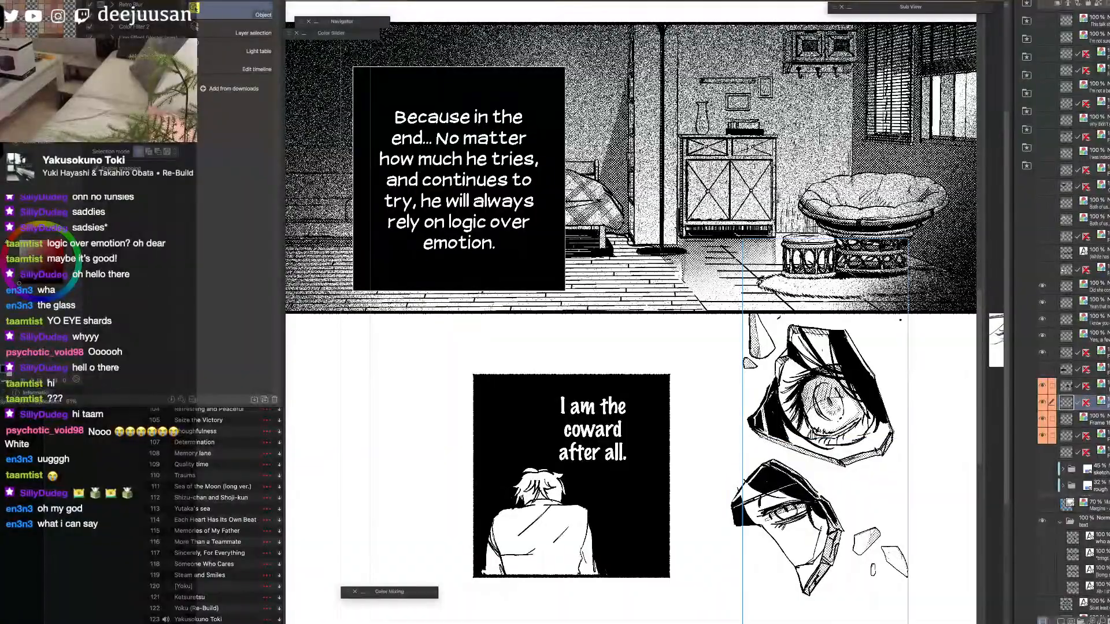
{"action": "mouse_move", "coordinate": [841, 407]}
{"action": "left_mouse_down"}
{"action": "mouse_move", "coordinate": [874, 408]}
{"action": "mouse_move", "coordinate": [848, 411]}
{"action": "left_mouse_up"}
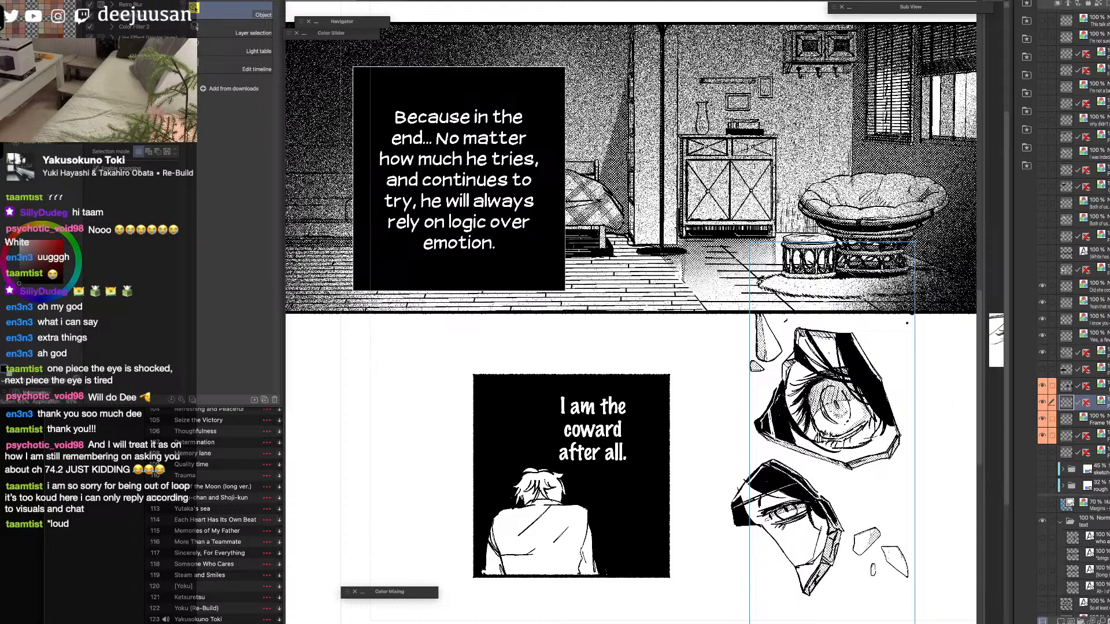
{"action": "key", "text": "Tab"}
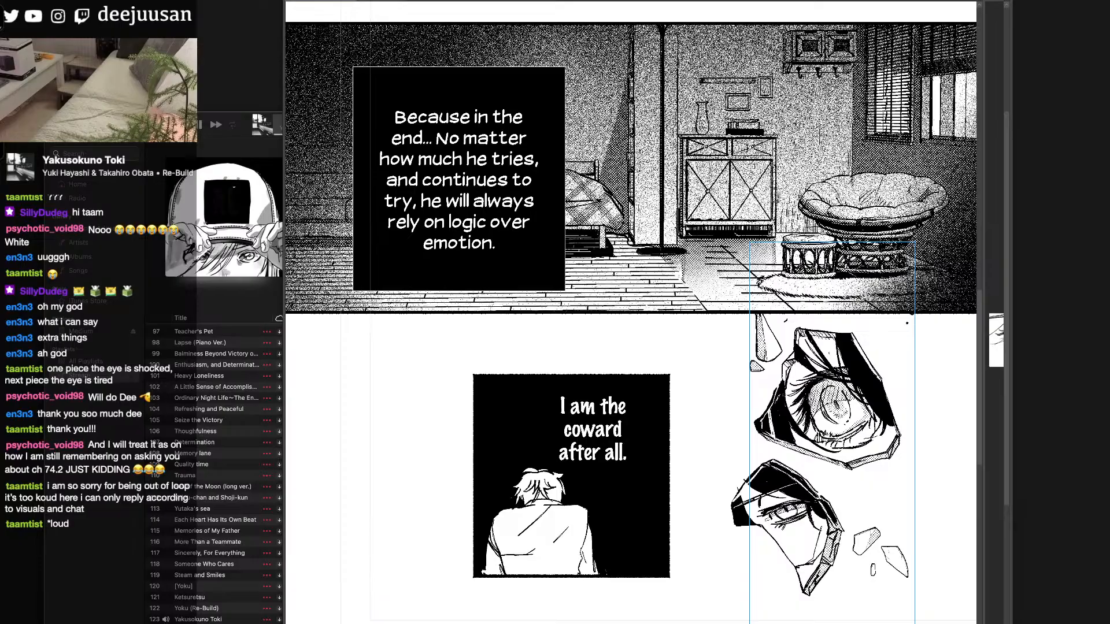